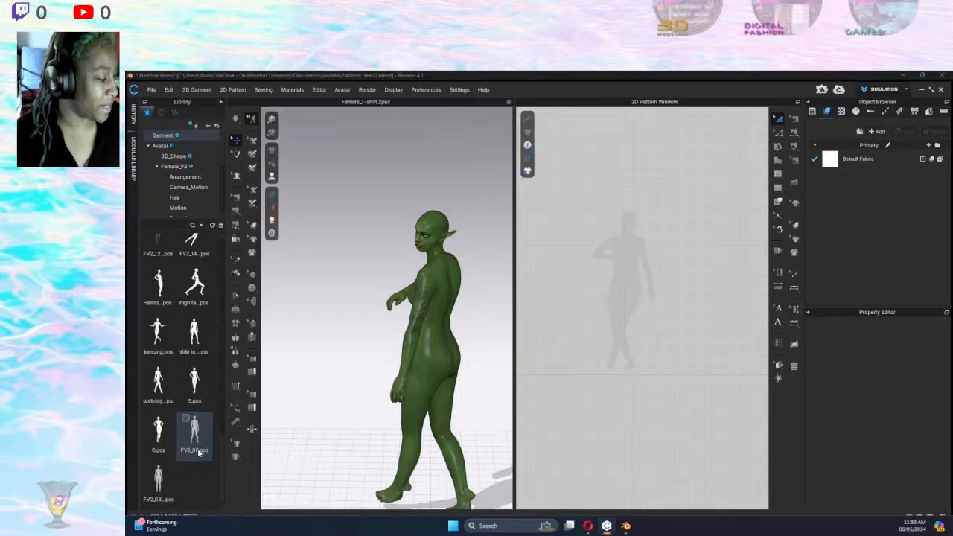
Apply the library's FV2_01 full-body pose to the avatar using Pose Only (Maintain Avatar Size).
scroll(160, 425, "down", 5)
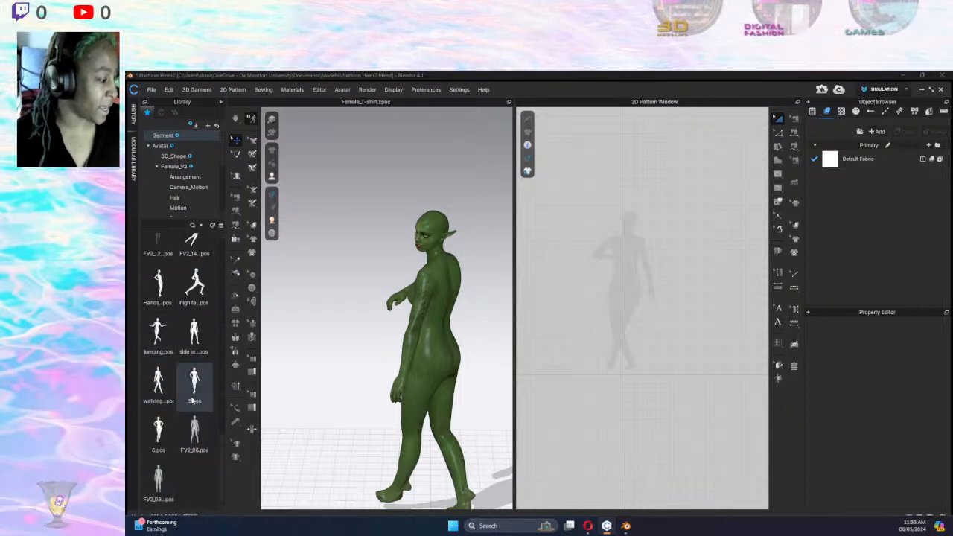
scroll(169, 403, "down", 5)
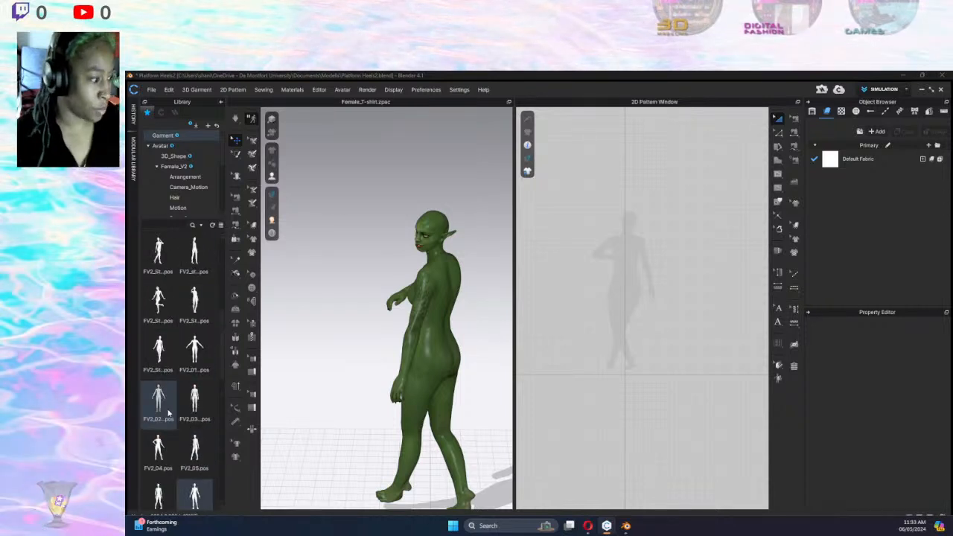
left_click_drag(195, 348, 437, 332)
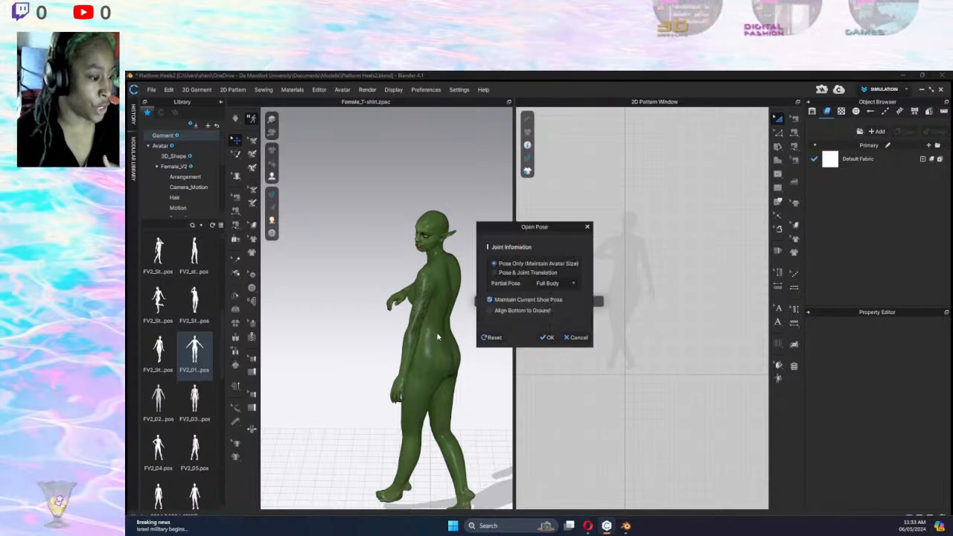
left_click(545, 335)
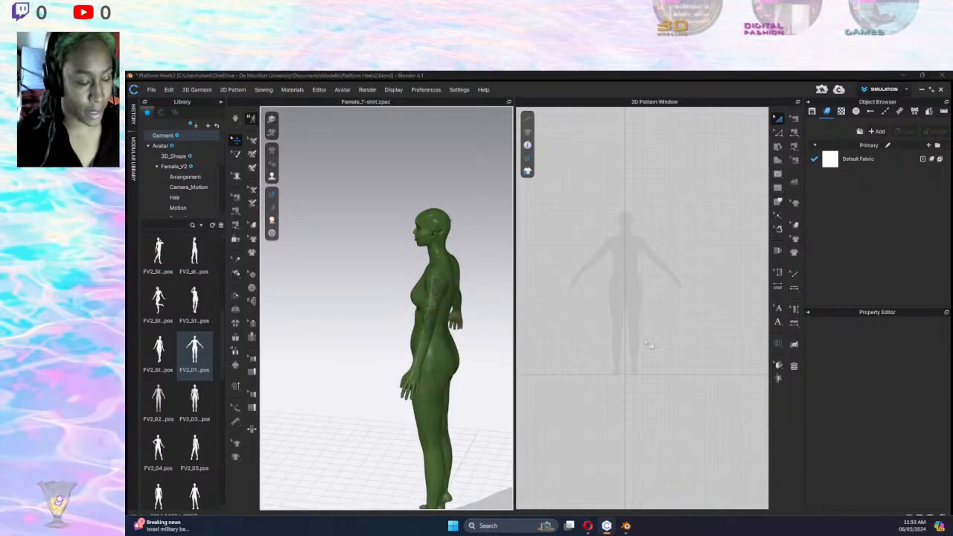
Draw a polygon pattern's bodice edges over the avatar silhouette: centre line about 370 mm, waist about 162 mm, and side up to the underarm.
scroll(649, 276, "up", 4)
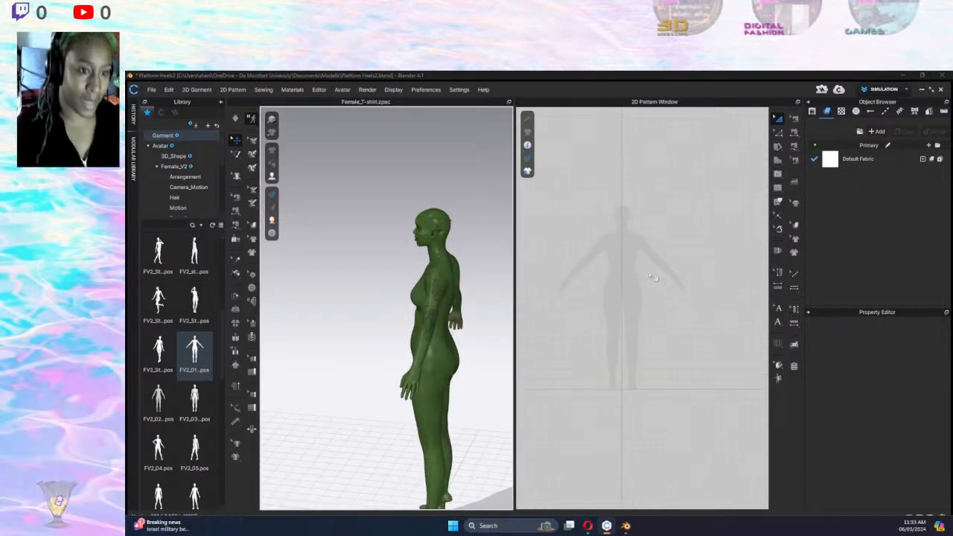
scroll(644, 277, "up", 2)
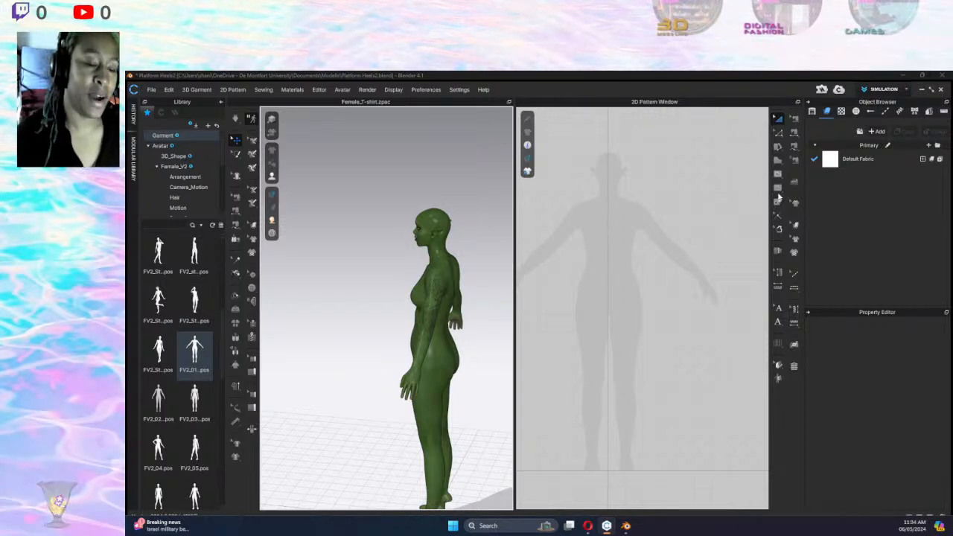
left_click(777, 160)
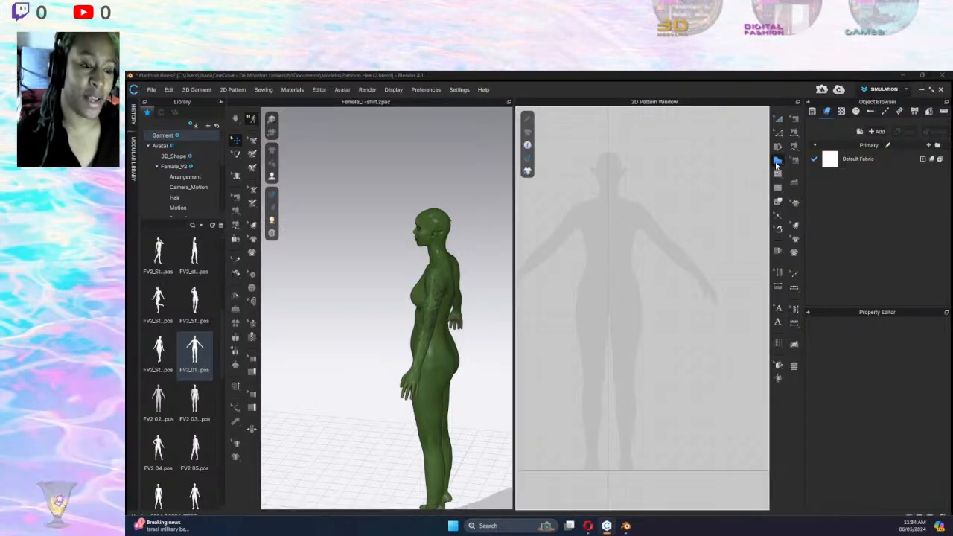
left_click(608, 207)
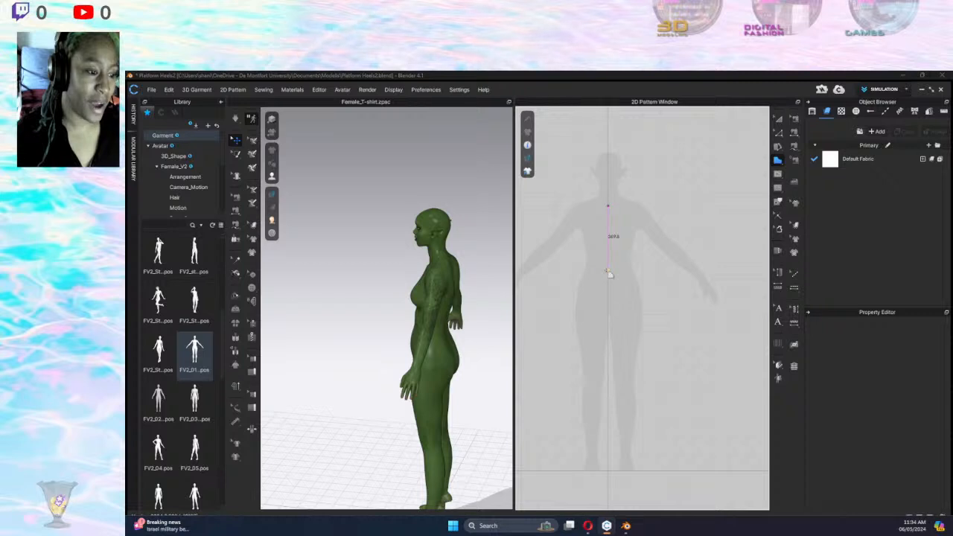
left_click(608, 270)
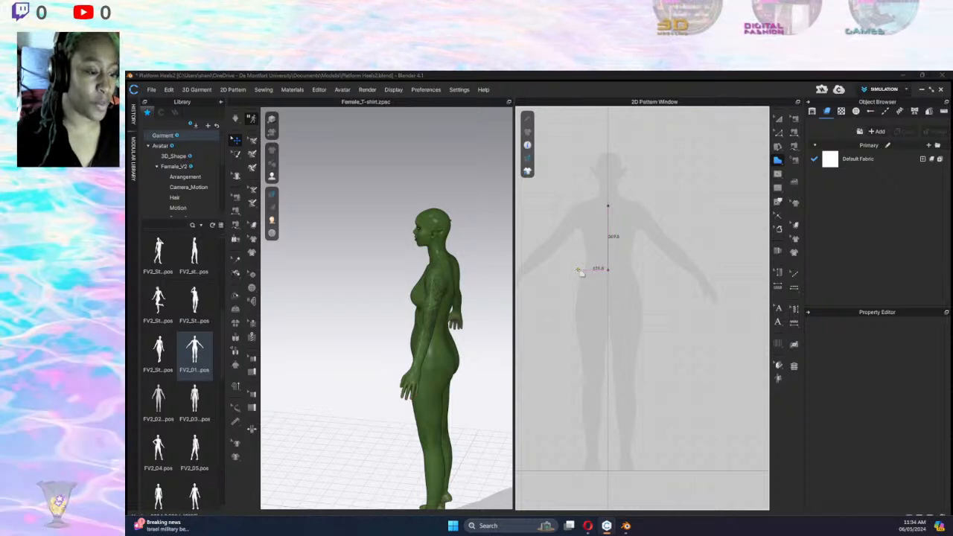
left_click(581, 270)
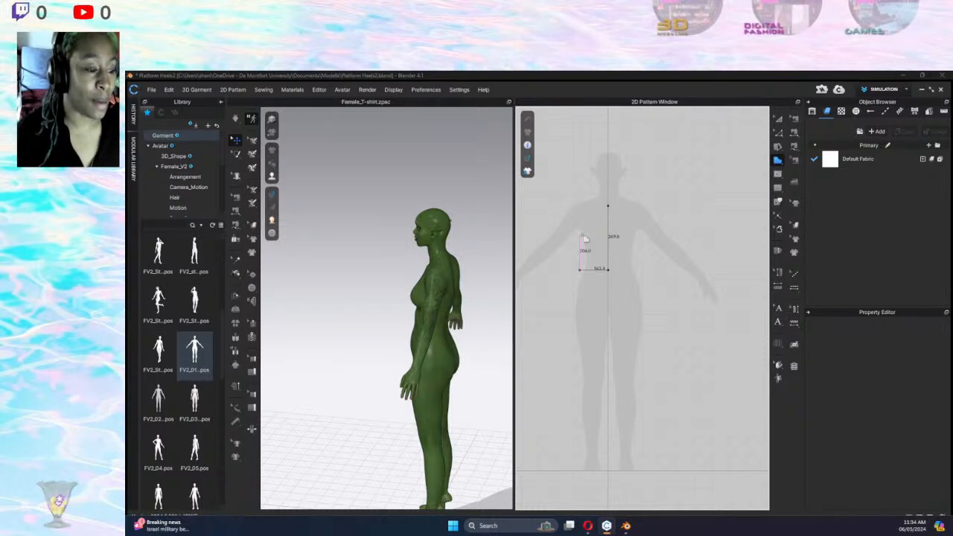
left_click(581, 234)
Add a sloped underarm, cuff about 328 mm, outer sleeve edge about 804 mm and shoulder edge about 544 mm, closing the polygon at the neckline.
middle_click_drag(545, 277, 616, 249)
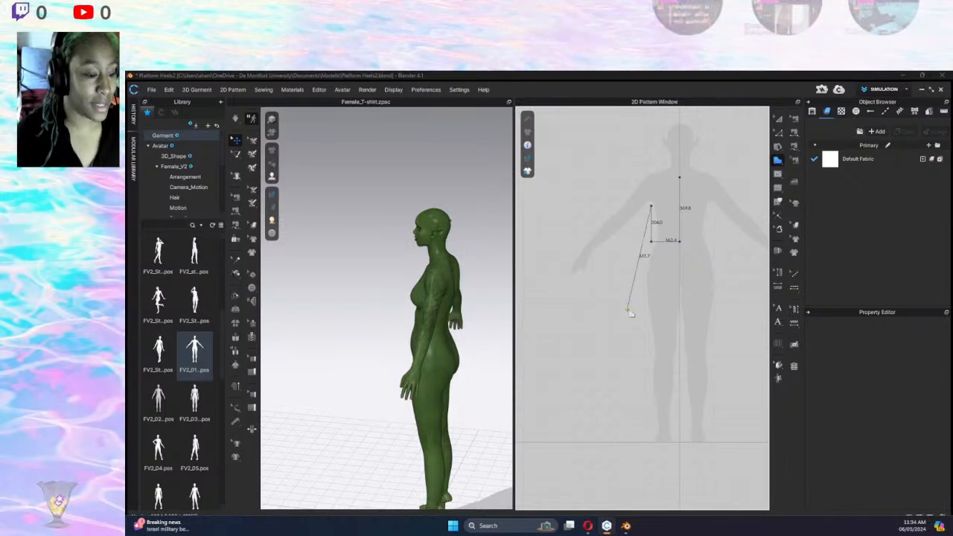
left_click(629, 305)
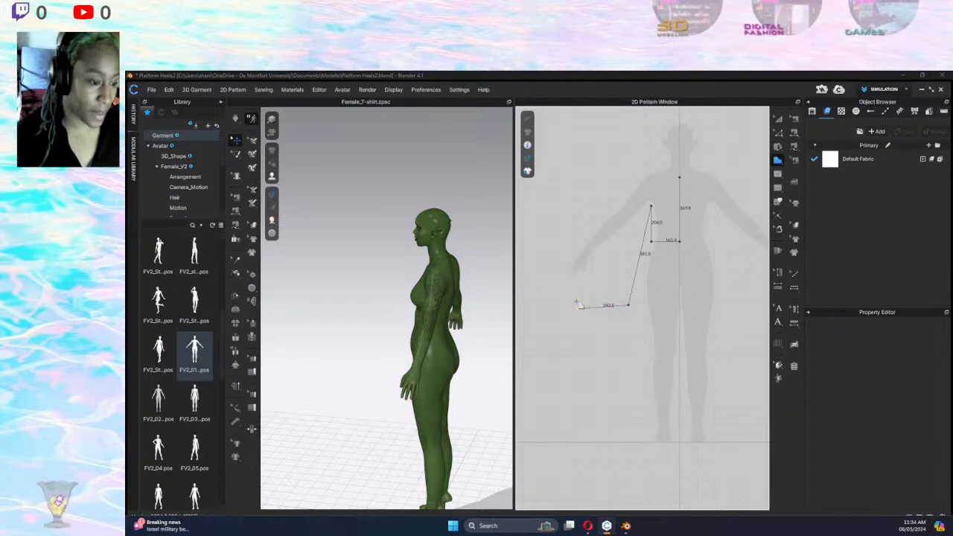
left_click(571, 304)
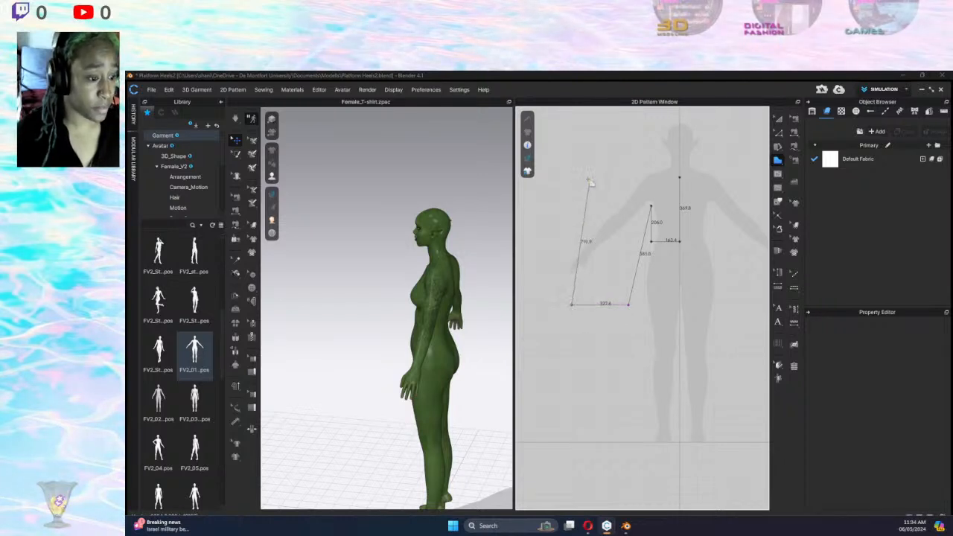
left_click(569, 172)
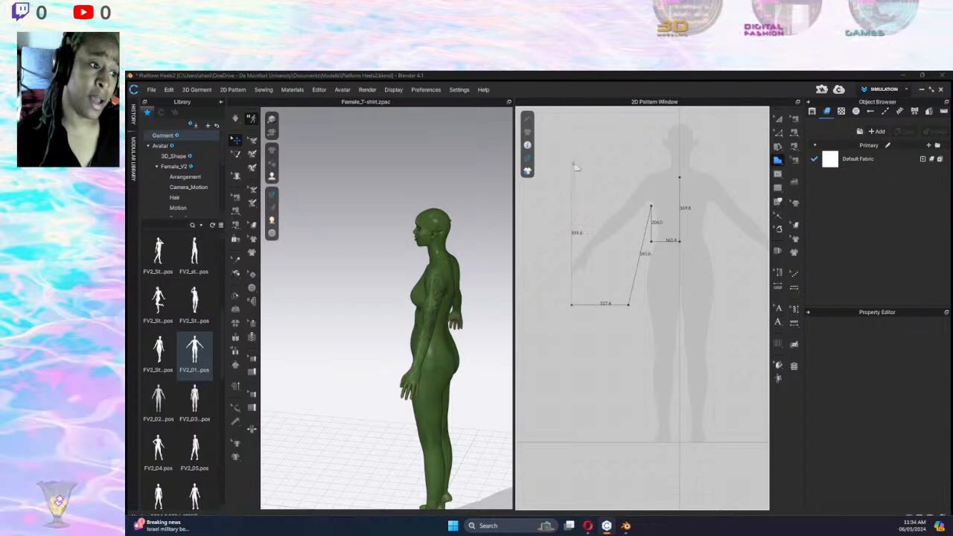
left_click(575, 176)
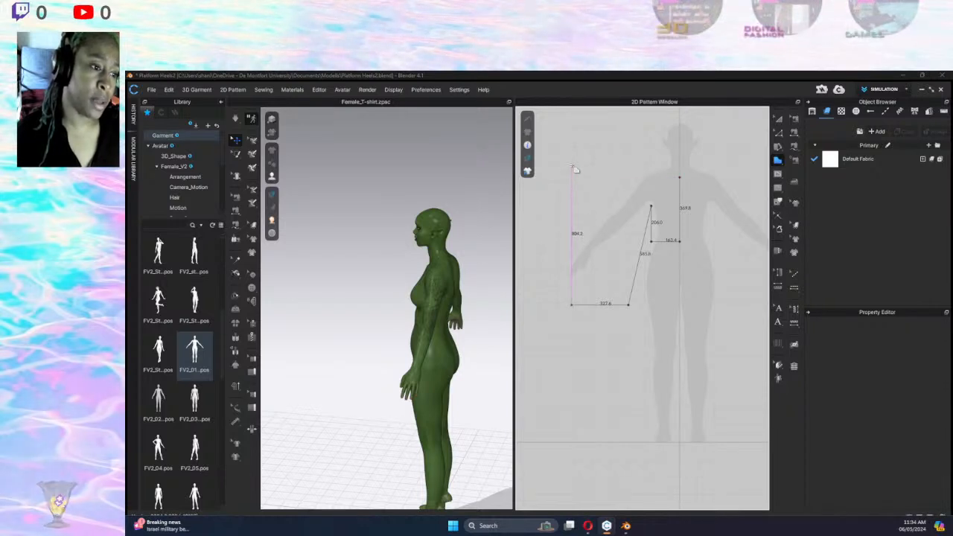
left_click(574, 169)
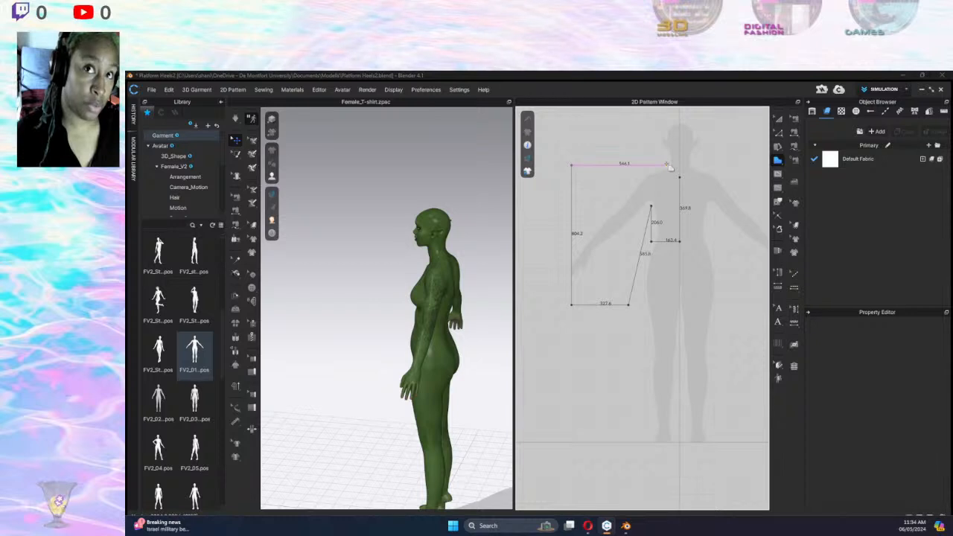
left_click(667, 166)
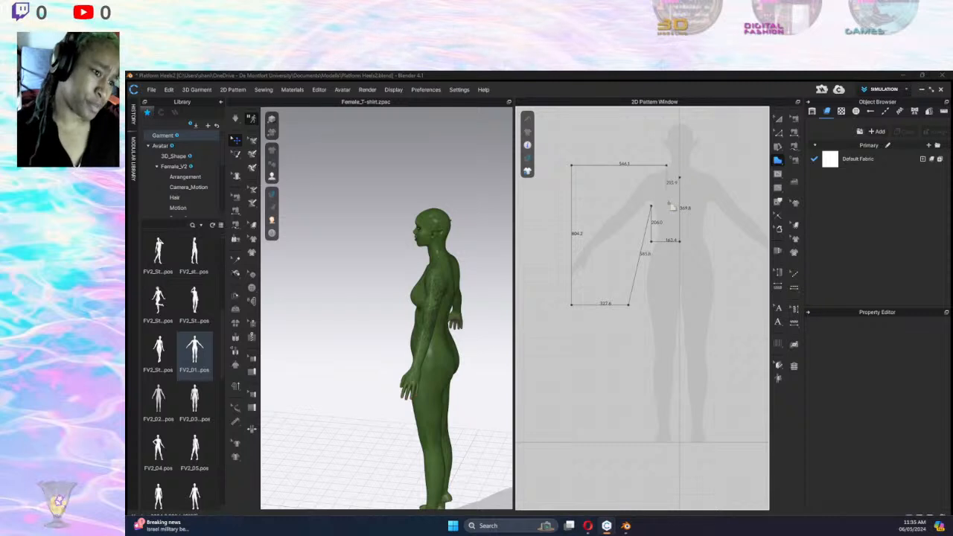
left_click(681, 178)
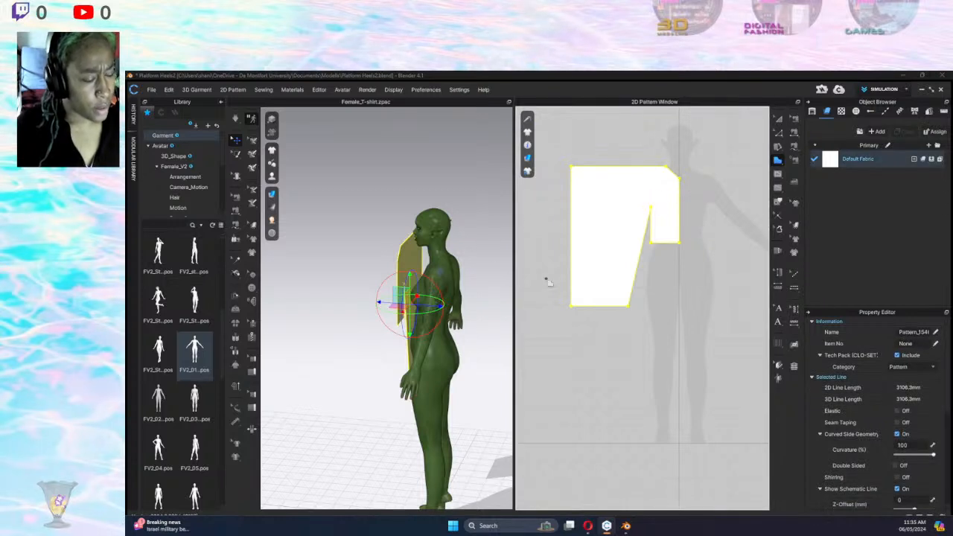
middle_click_drag(555, 282, 540, 296)
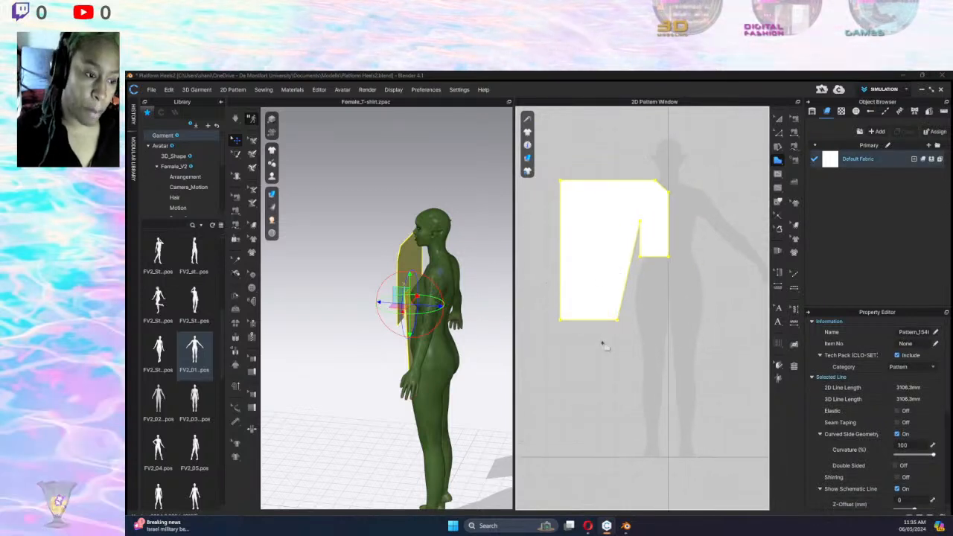
right_click(684, 336)
left_click(623, 330)
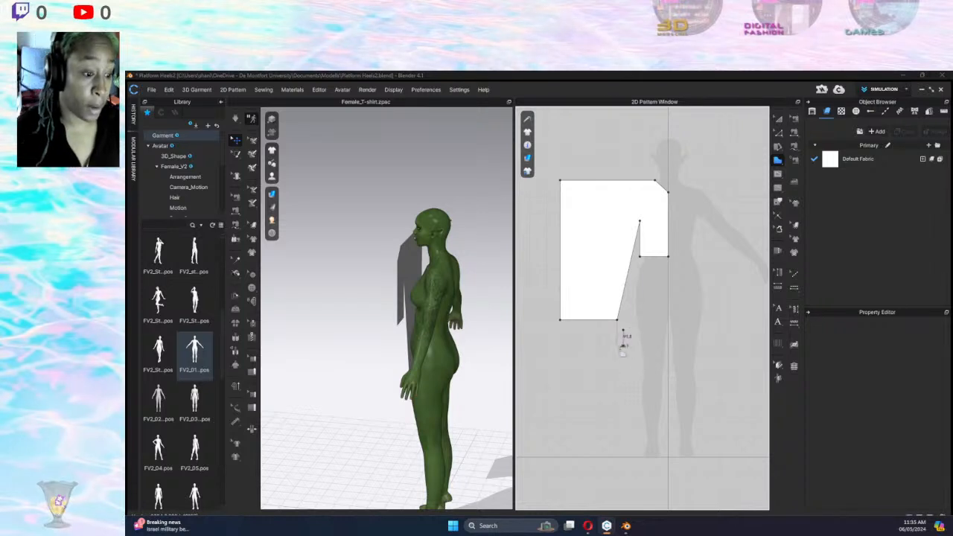
left_click(624, 345)
left_click(608, 345)
left_click(624, 330)
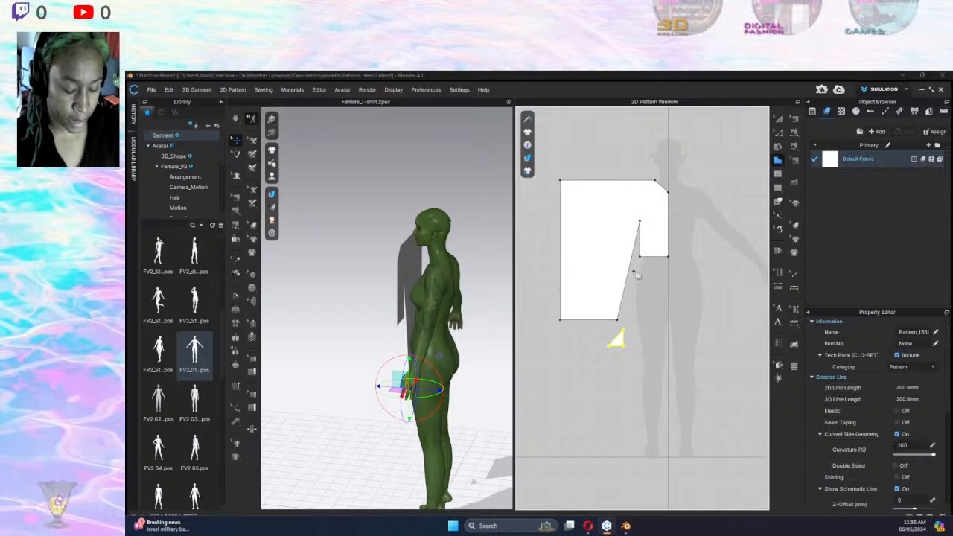
key("Delete")
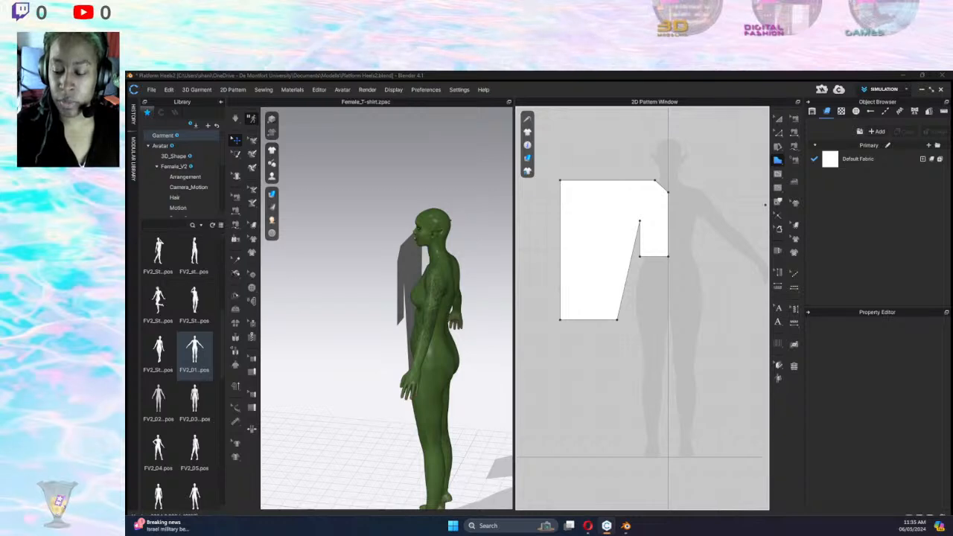
key("super+d")
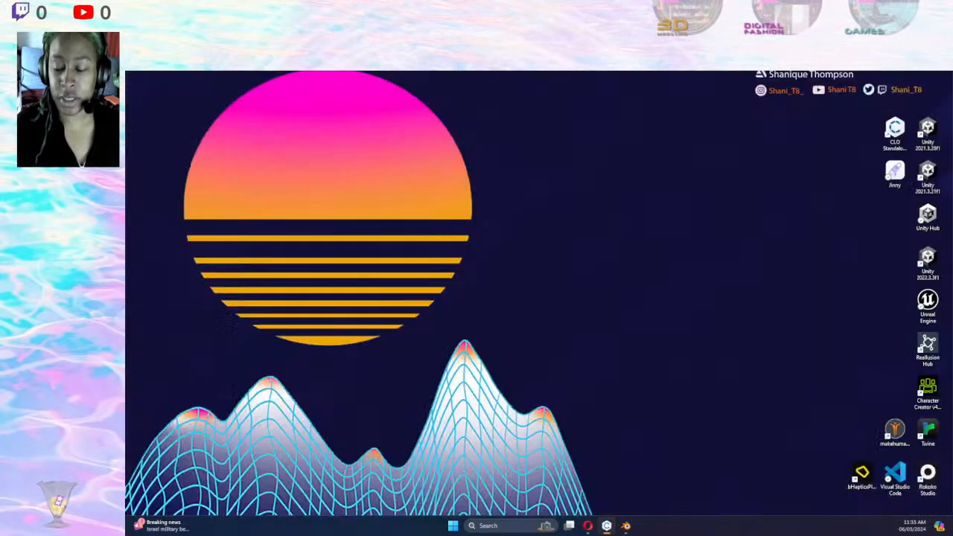
key("super+d")
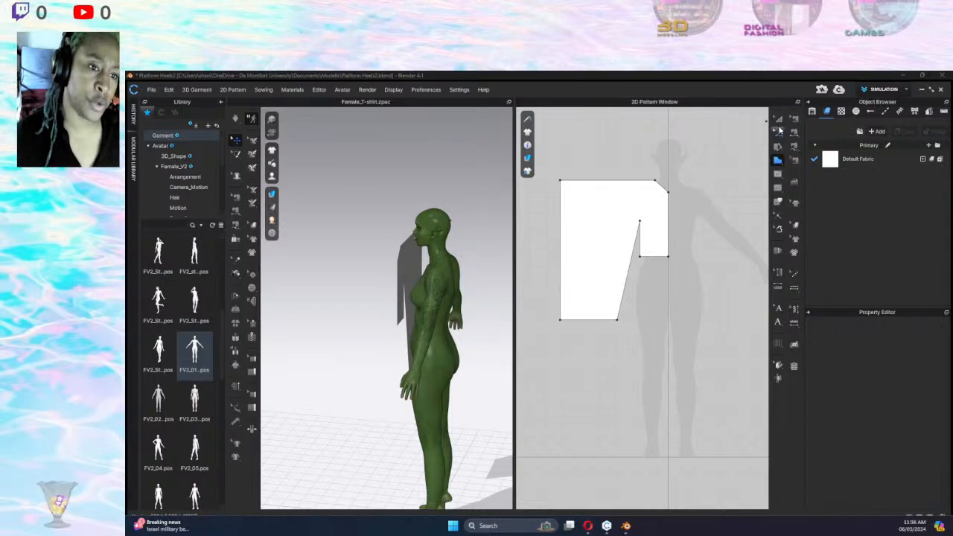
left_click(665, 239)
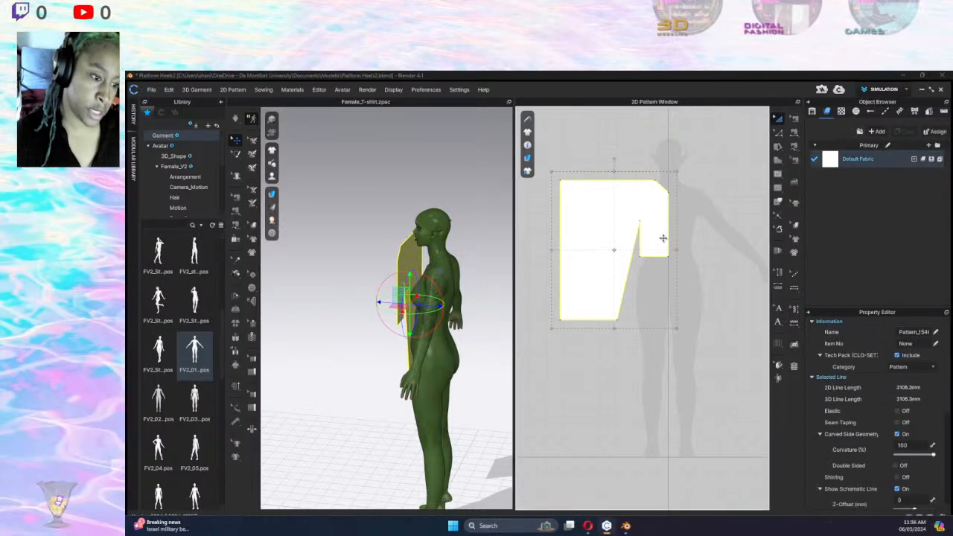
left_click(700, 241)
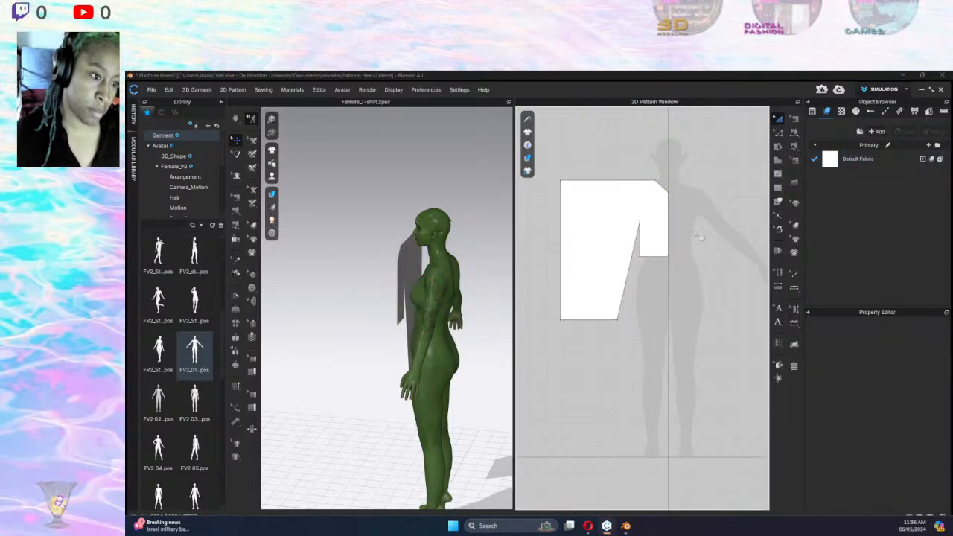
left_click(795, 119)
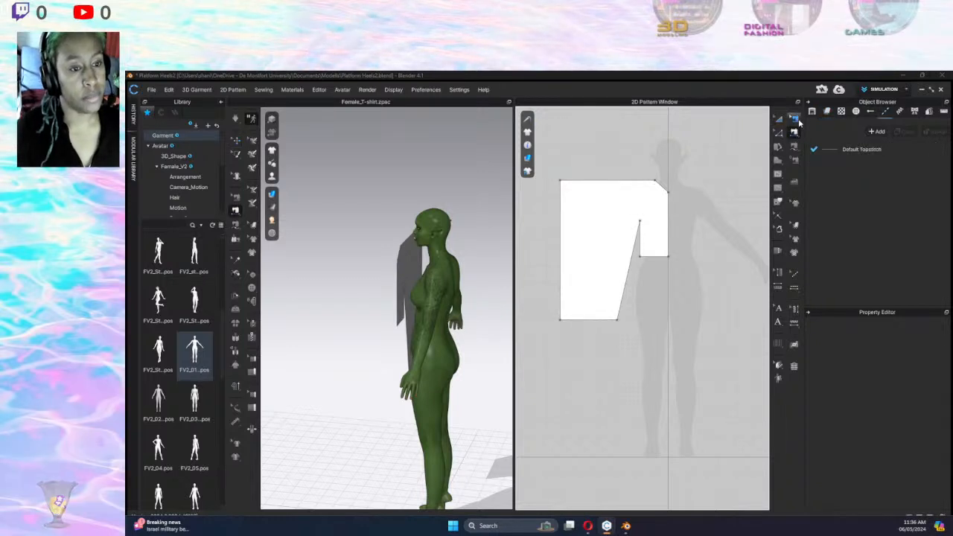
left_click(781, 120)
Unfold the half top along its centre line with Unfold Symmetric Editing (with Sewing), and move it closer to the avatar's front in 3D.
left_click(668, 213)
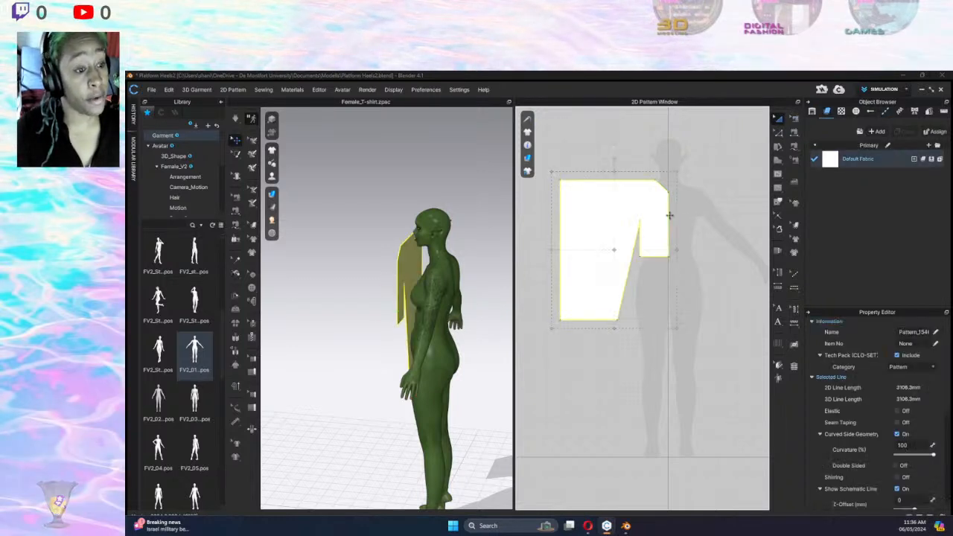
left_click(779, 132)
left_click(678, 238)
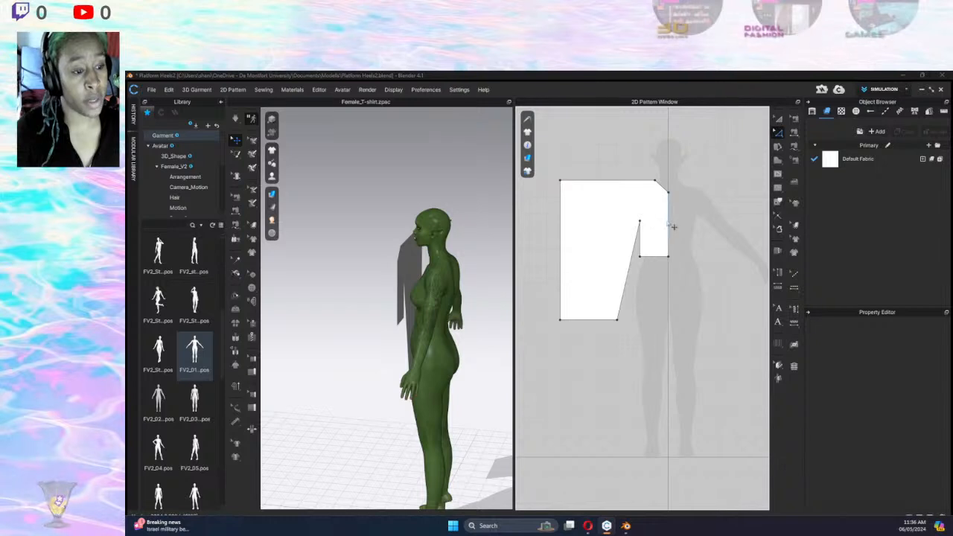
left_click(668, 225)
right_click(668, 222)
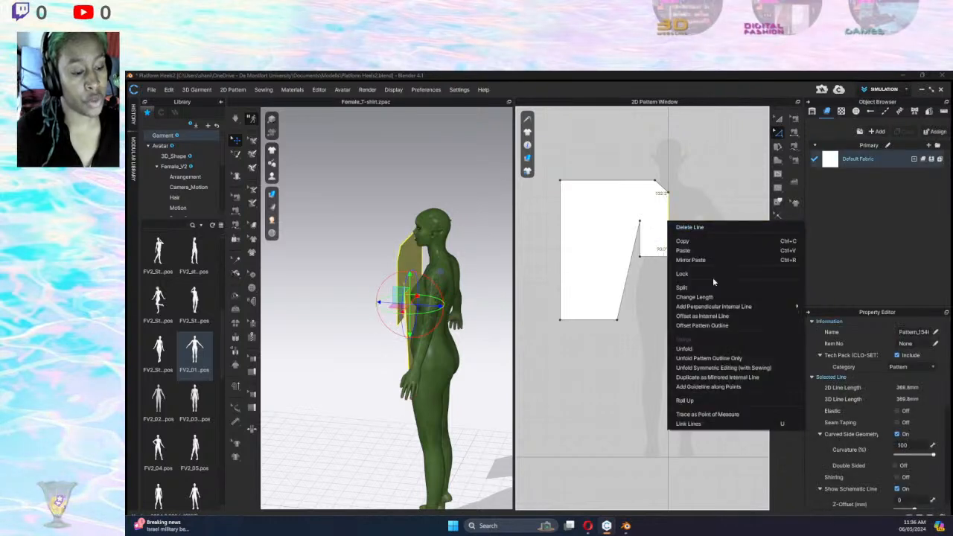
left_click(723, 367)
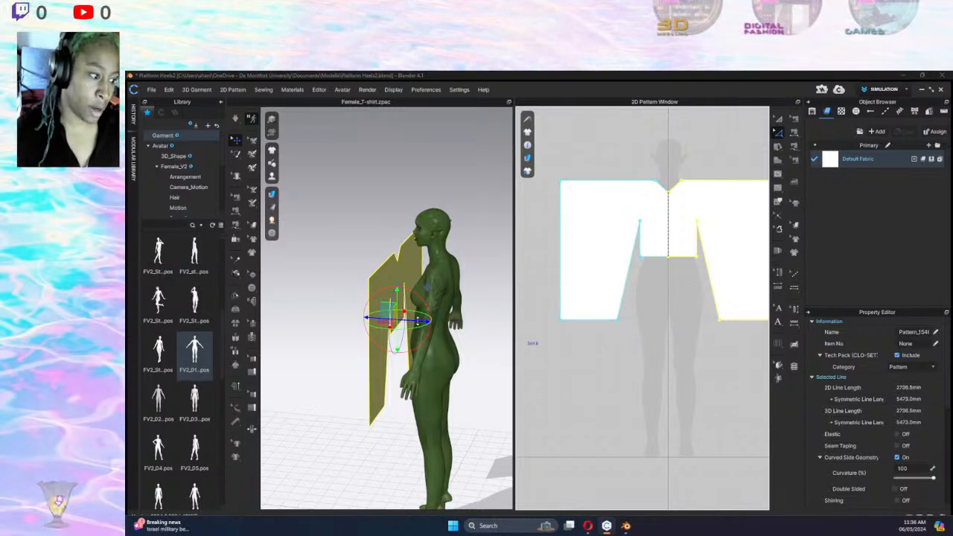
left_click_drag(416, 321, 437, 321)
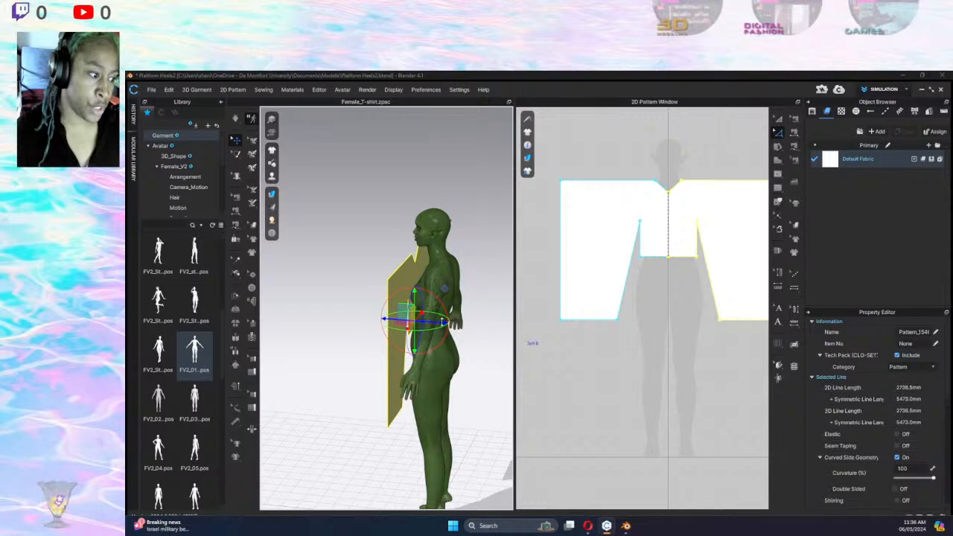
left_click(656, 272)
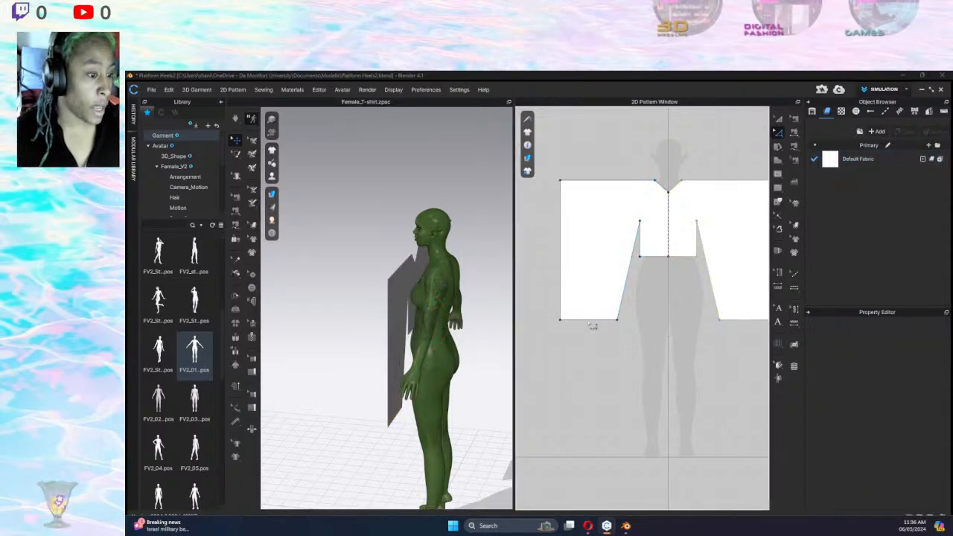
Duplicate the unfolded top, placing the copy below the original in 2D and behind the avatar's back in 3D.
left_click(677, 232)
key("ctrl+c")
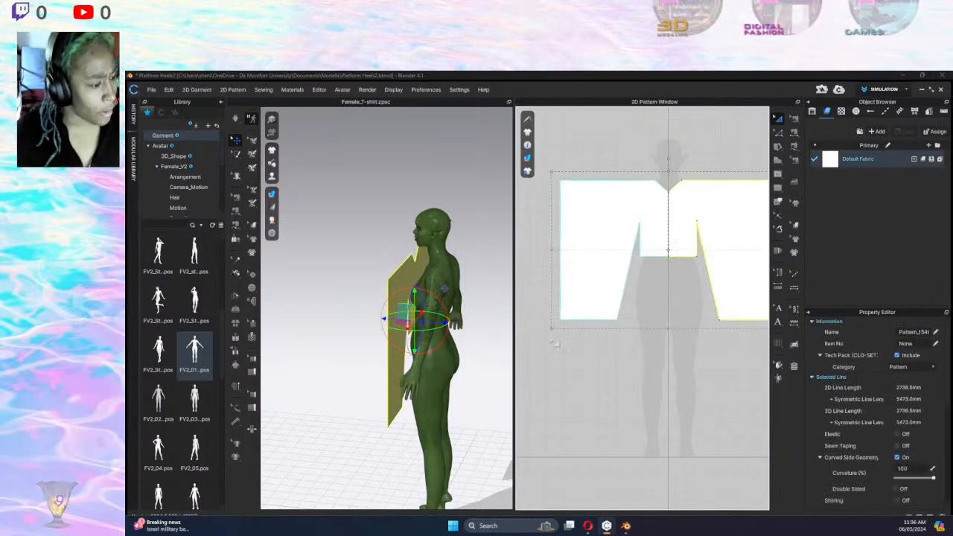
key("ctrl+v")
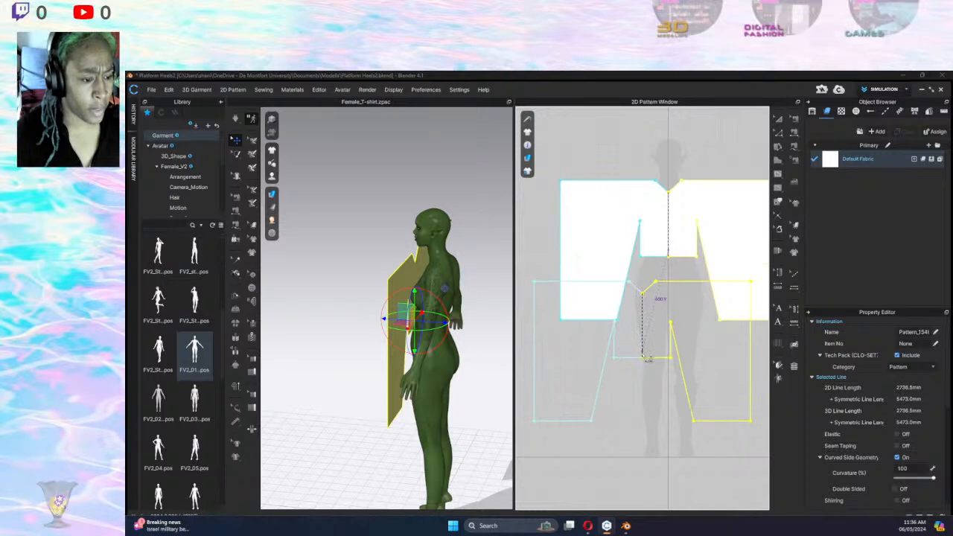
left_click(646, 366)
left_click_drag(398, 418, 495, 284)
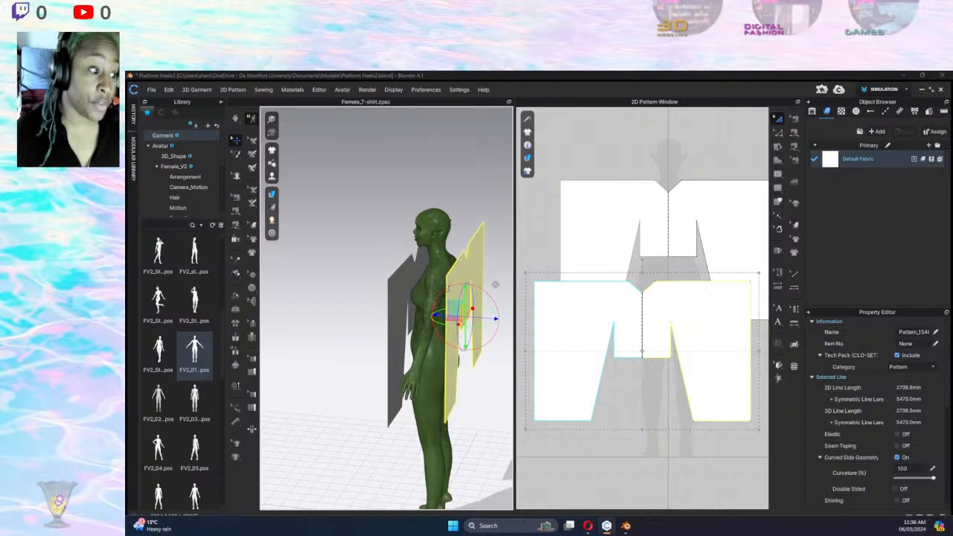
middle_click_drag(479, 347, 514, 371)
mouse_move(512, 370)
right_mouse_down()
mouse_move(388, 400)
mouse_move(469, 398)
mouse_move(498, 362)
right_mouse_up()
mouse_move(511, 341)
left_mouse_down()
mouse_move(517, 360)
mouse_move(505, 356)
left_mouse_up()
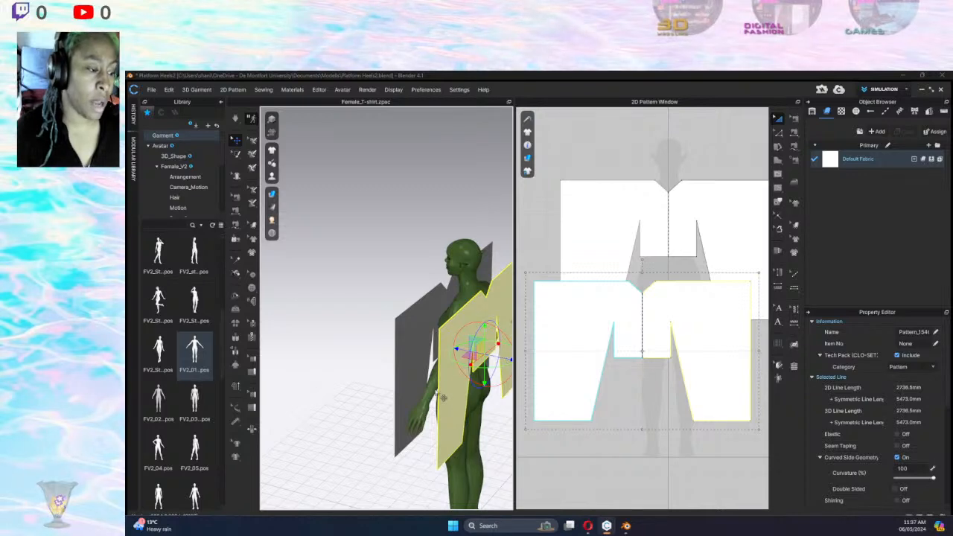
right_click_drag(444, 398, 477, 343)
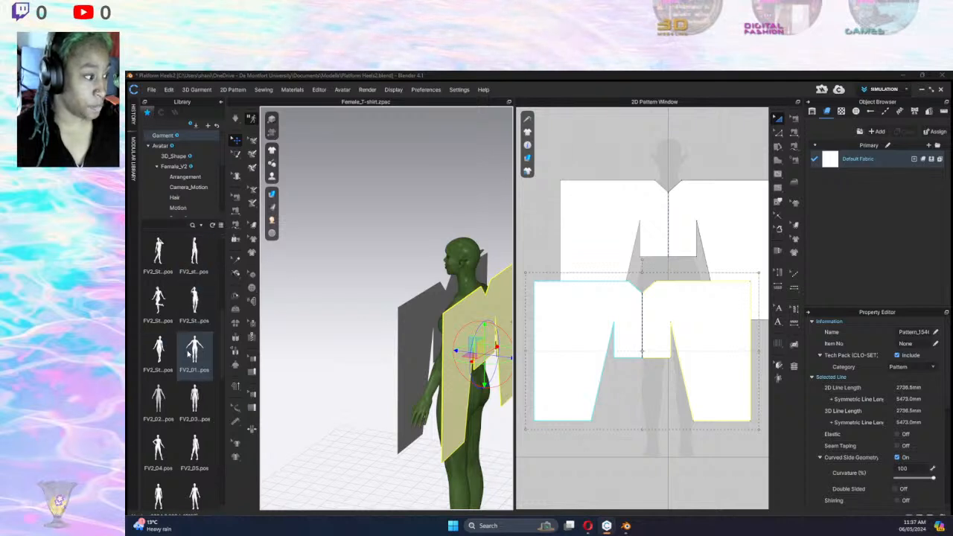
left_click(272, 233)
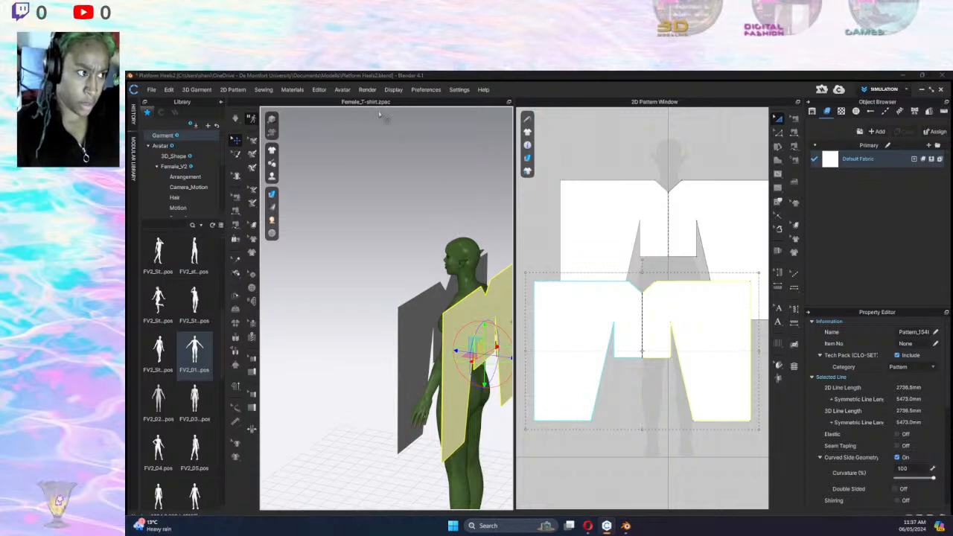
left_click(343, 89)
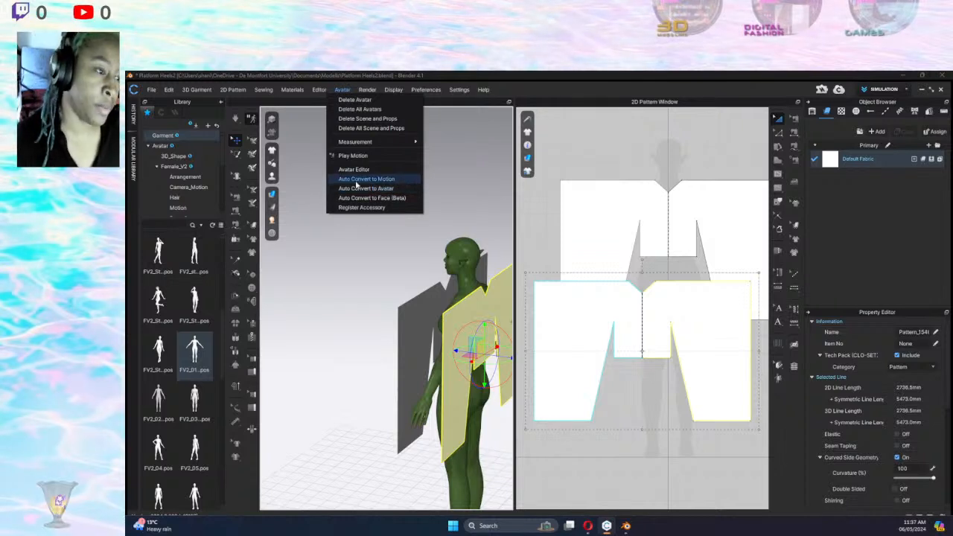
left_click(621, 141)
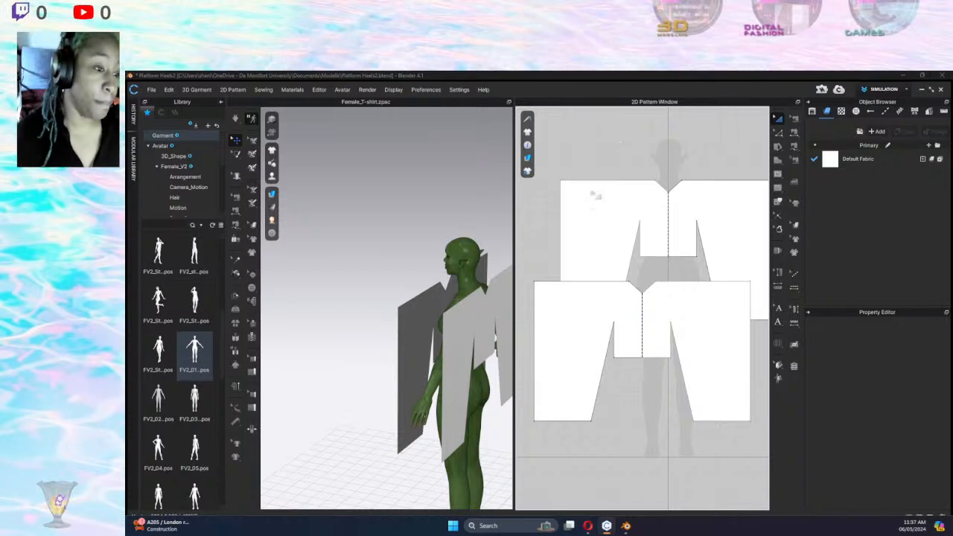
Free-sew about 128 mm of the original piece's left shoulder edge, starting at the neckline, to the copy's right shoulder edge.
middle_click_drag(704, 157, 691, 141)
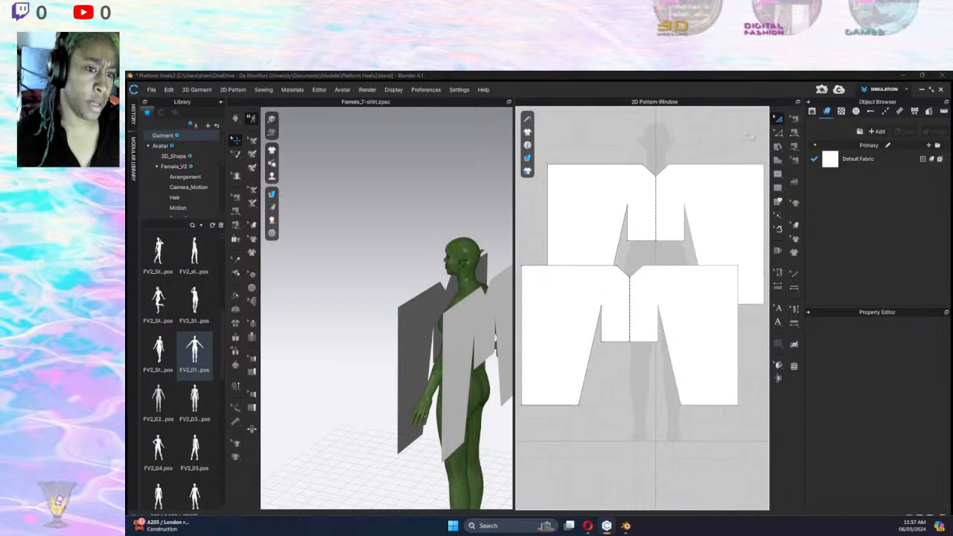
left_click(795, 131)
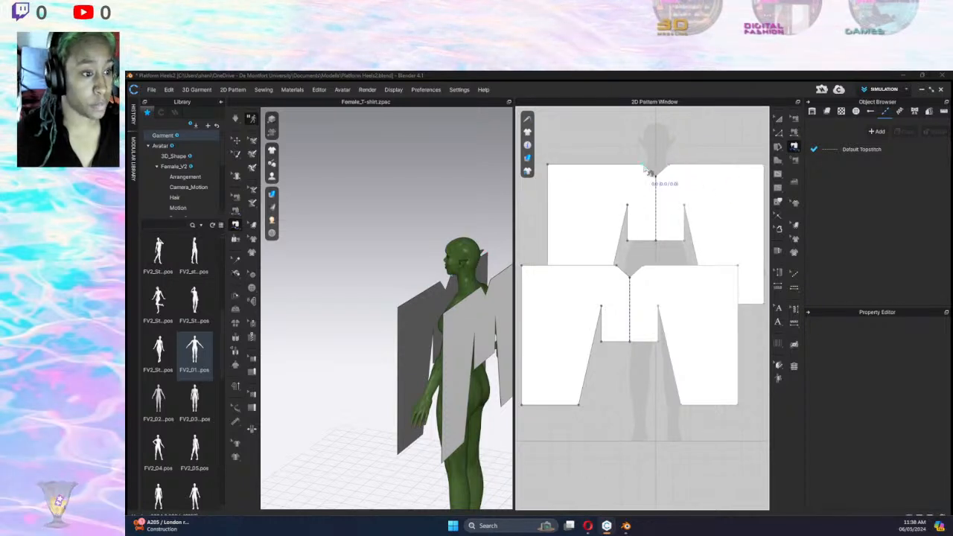
left_click(632, 165)
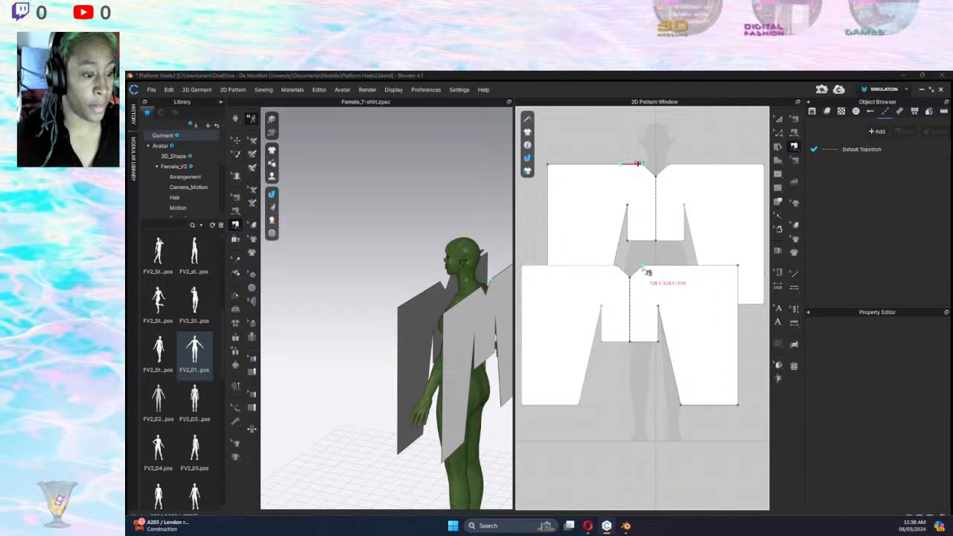
left_click(676, 272)
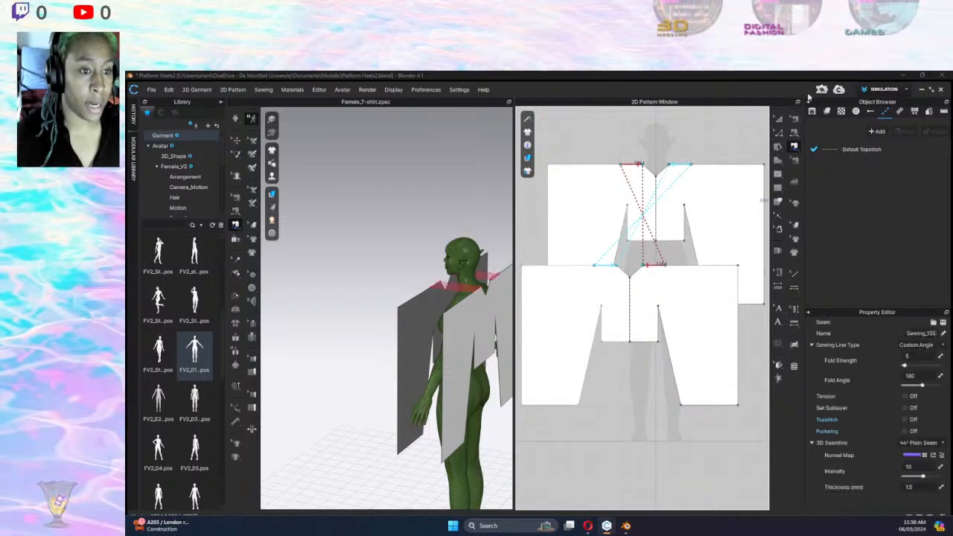
Reverse the new shoulder seam's sewing direction with Edit Sewing.
left_click(795, 119)
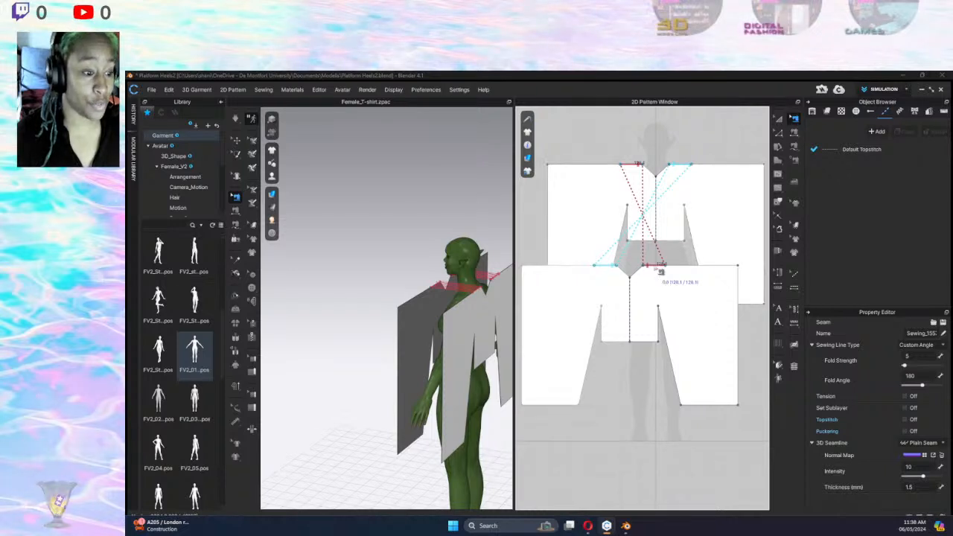
right_click(654, 269)
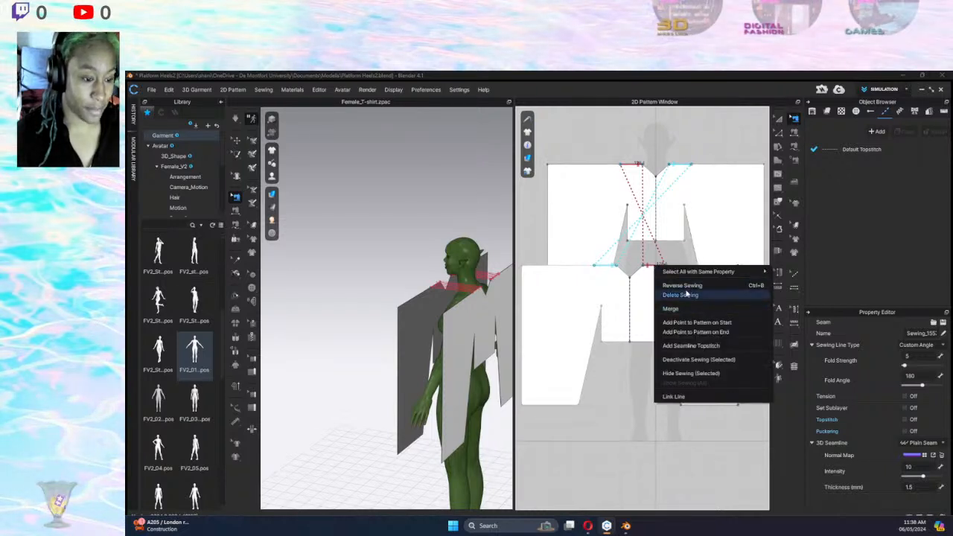
left_click(699, 287)
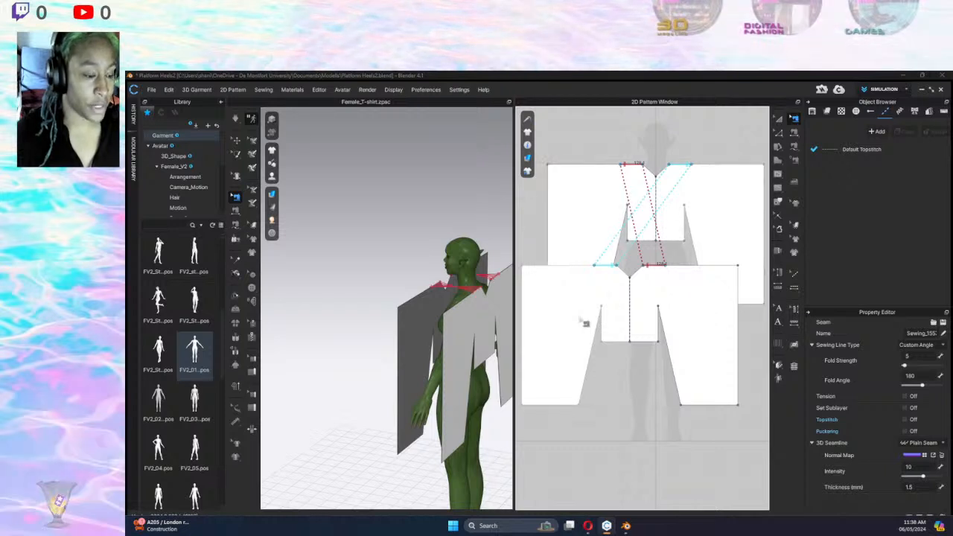
Try to flip the duplicated piece vertically in the 2D pattern layout.
key("a")
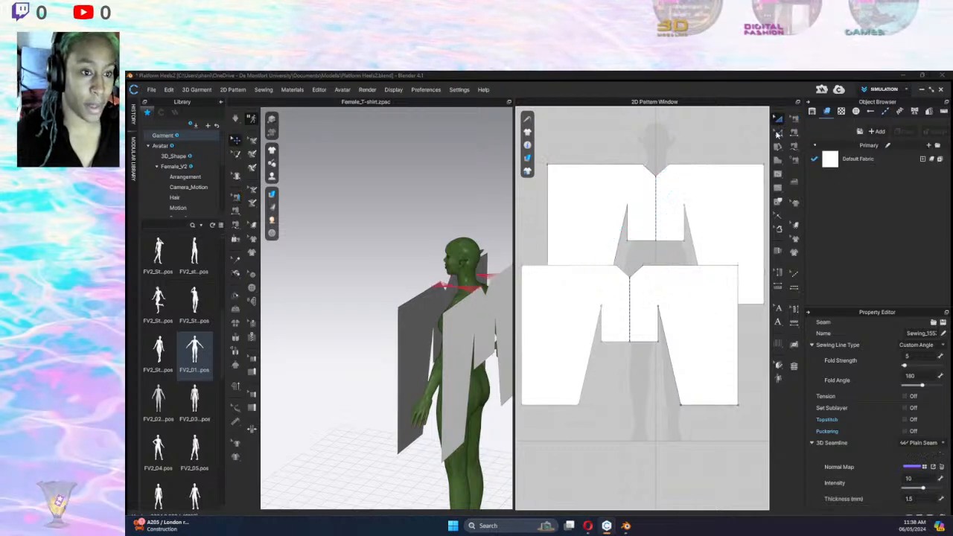
left_click(620, 314)
right_click(620, 314)
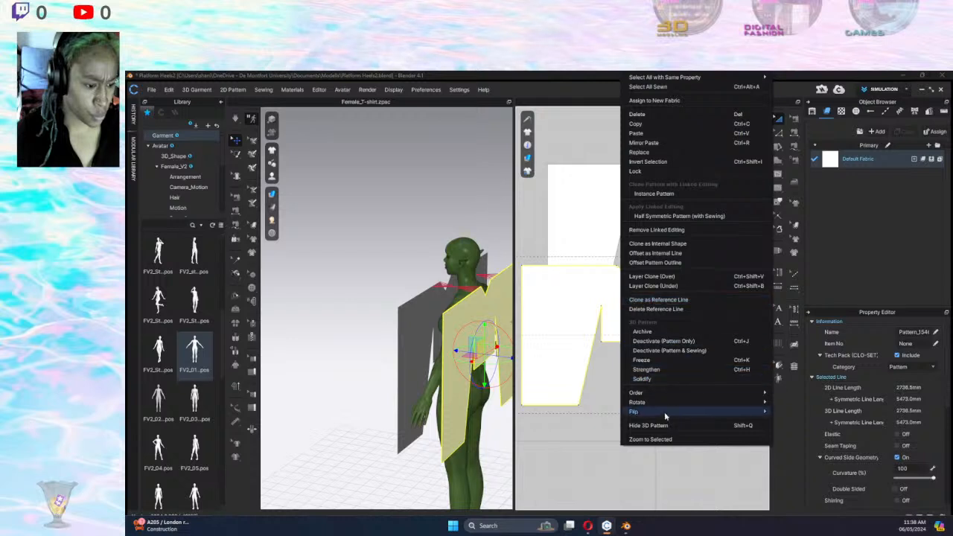
mouse_move(656, 412)
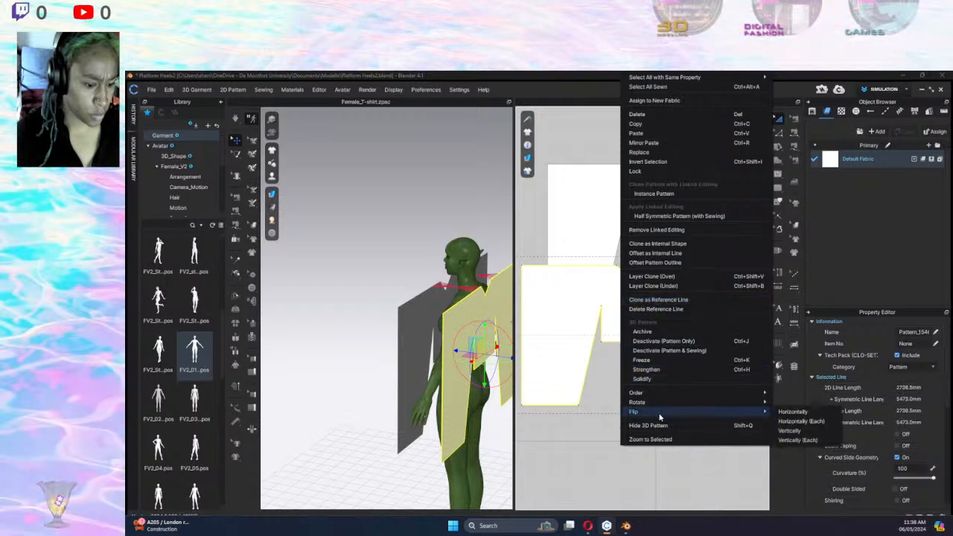
left_click(815, 433)
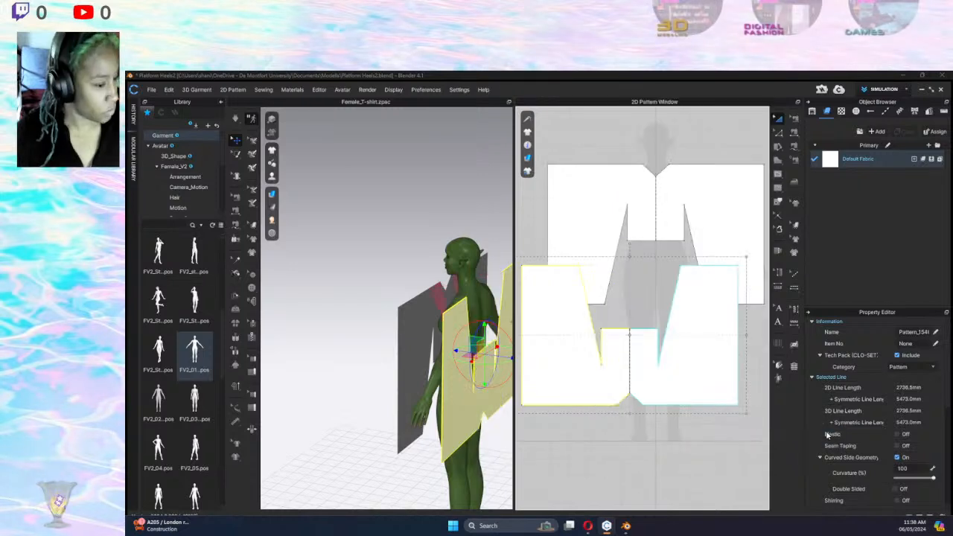
Flip the duplicated piece horizontally and move it directly below the original, with their centre lines aligned.
right_click(706, 322)
mouse_move(832, 410)
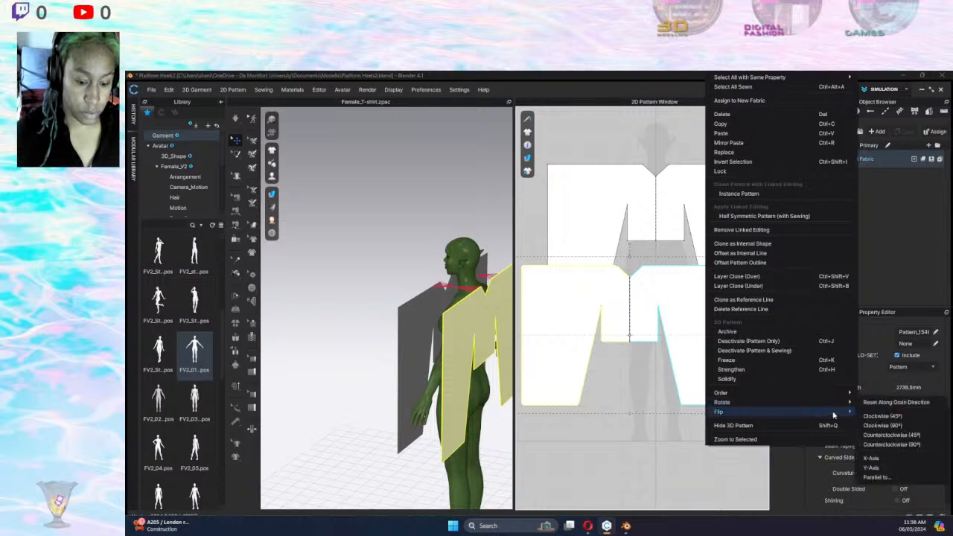
left_click(896, 417)
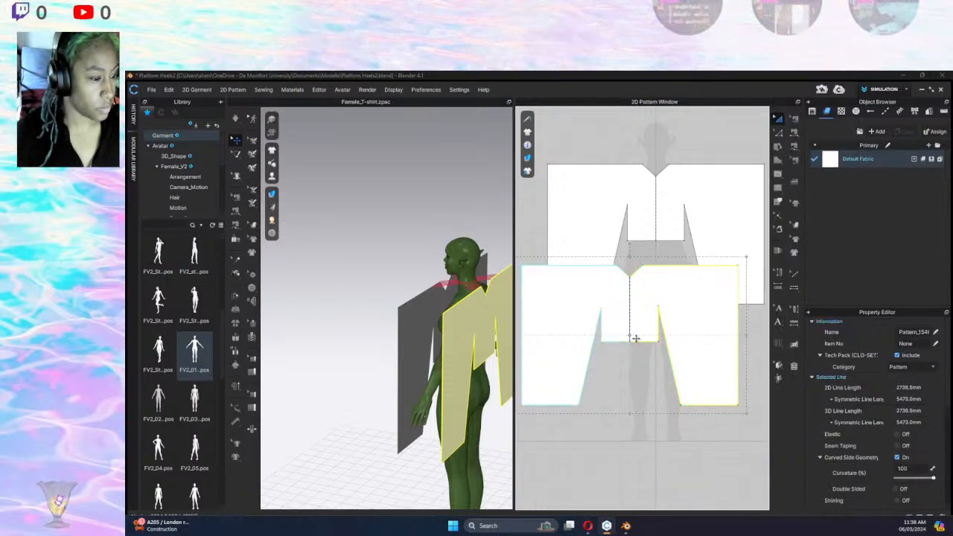
left_click(641, 372)
left_click_drag(628, 316, 654, 397)
Move the lower piece's end of the shoulder seam across the neckline to its opposite shoulder edge with Edit Sewing.
left_click(795, 118)
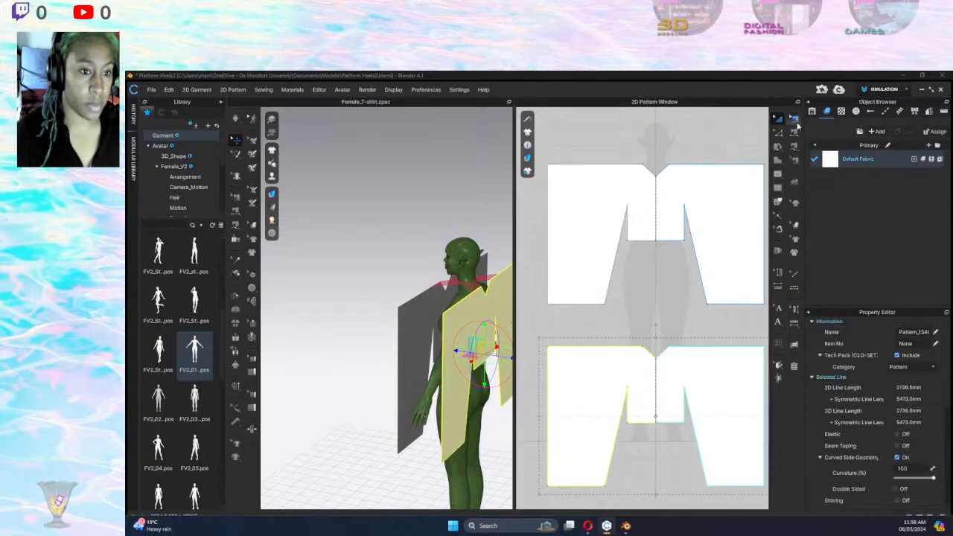
left_click(684, 177)
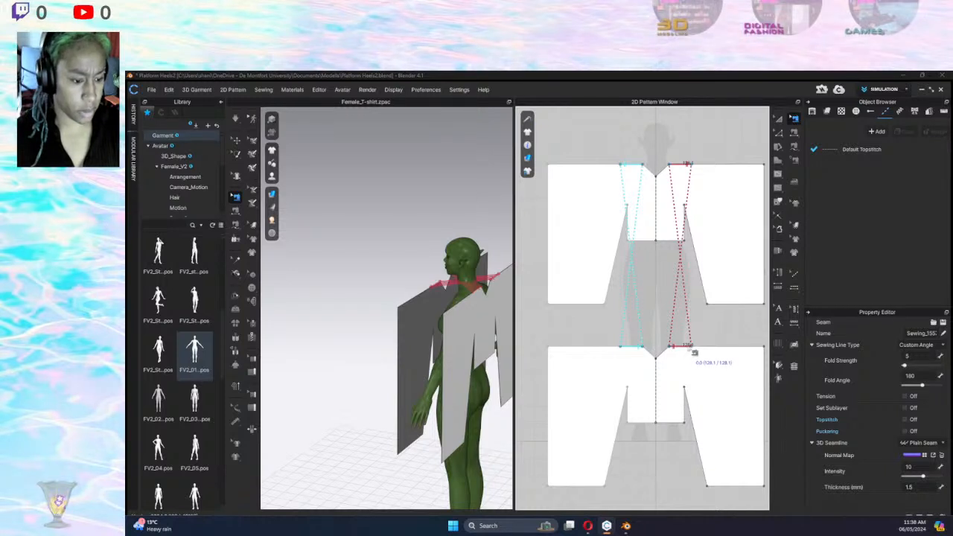
left_click_drag(690, 348, 641, 350)
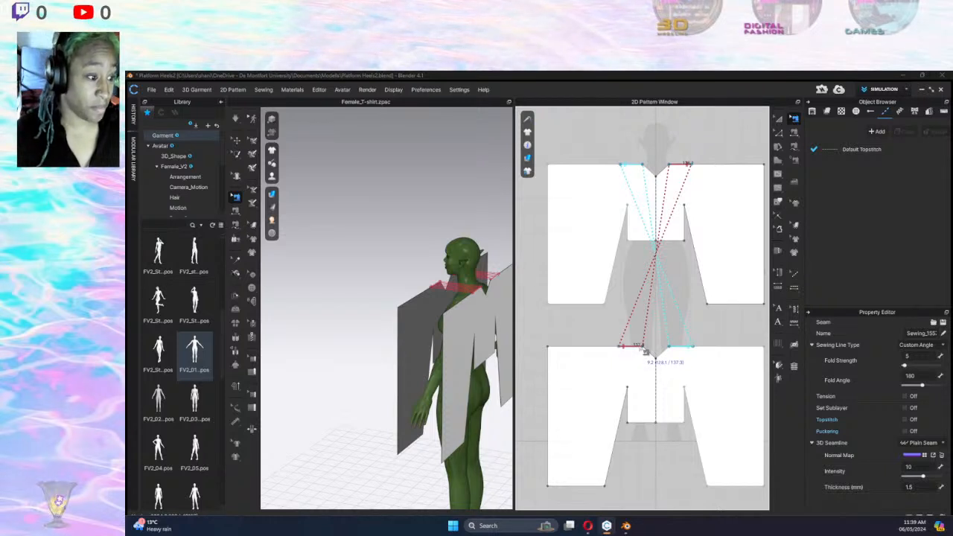
Reverse the moved shoulder seam's direction, and reverse it back again.
right_click(640, 348)
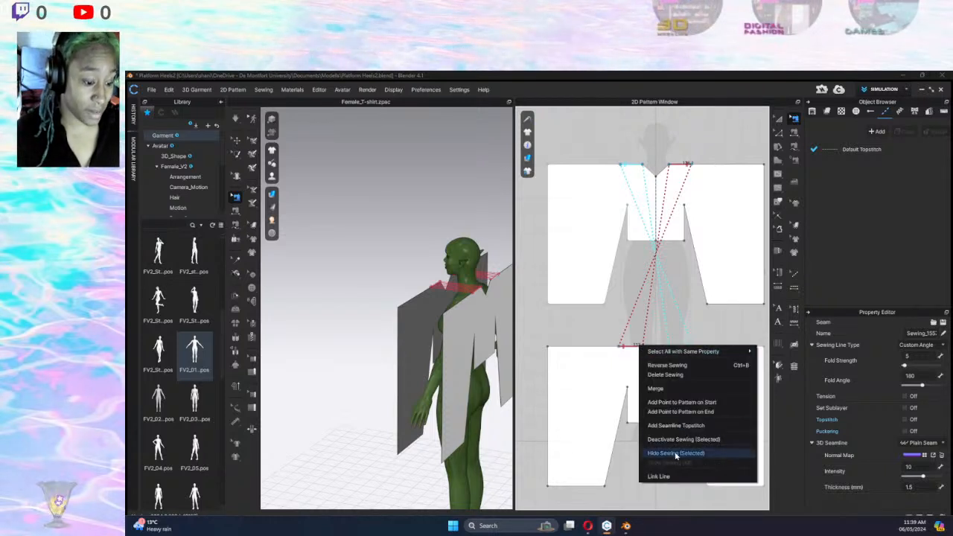
left_click(674, 368)
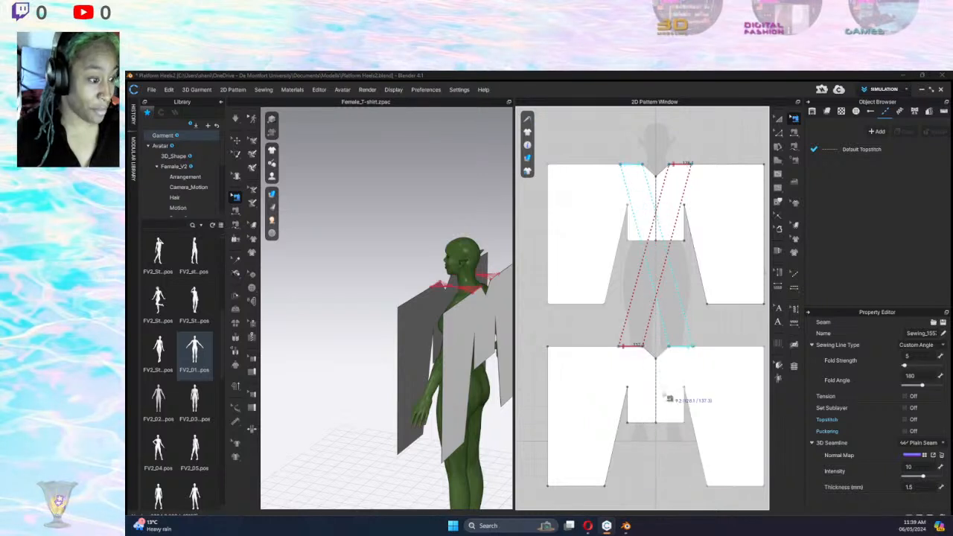
right_click(640, 353)
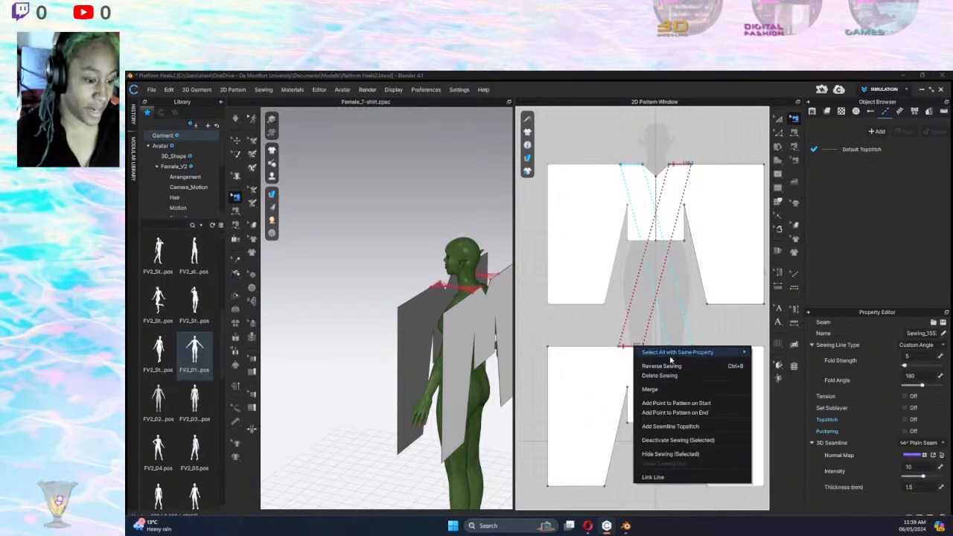
left_click(658, 369)
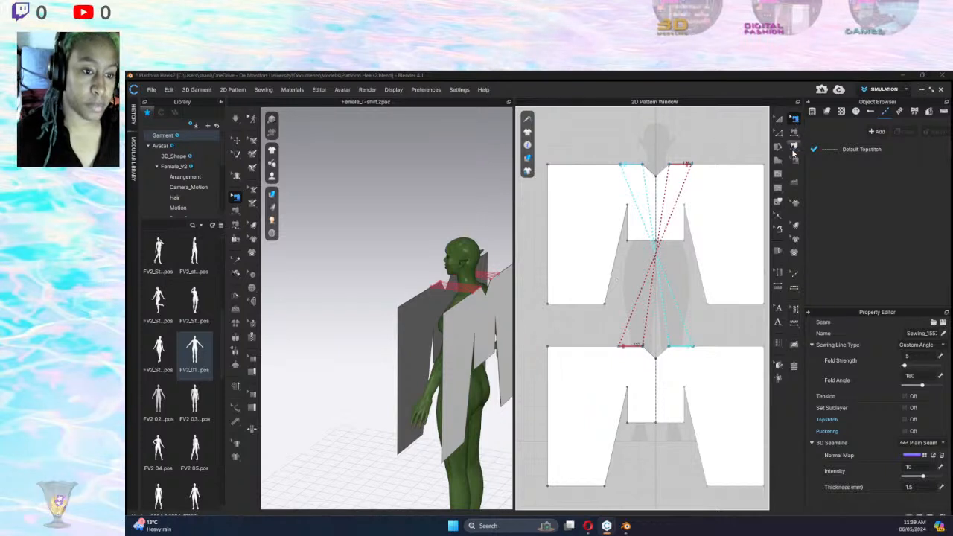
Free-sew about 118 mm of the upper piece's left bodice side, starting at the waist, to the lower piece's right bodice side.
left_click(794, 149)
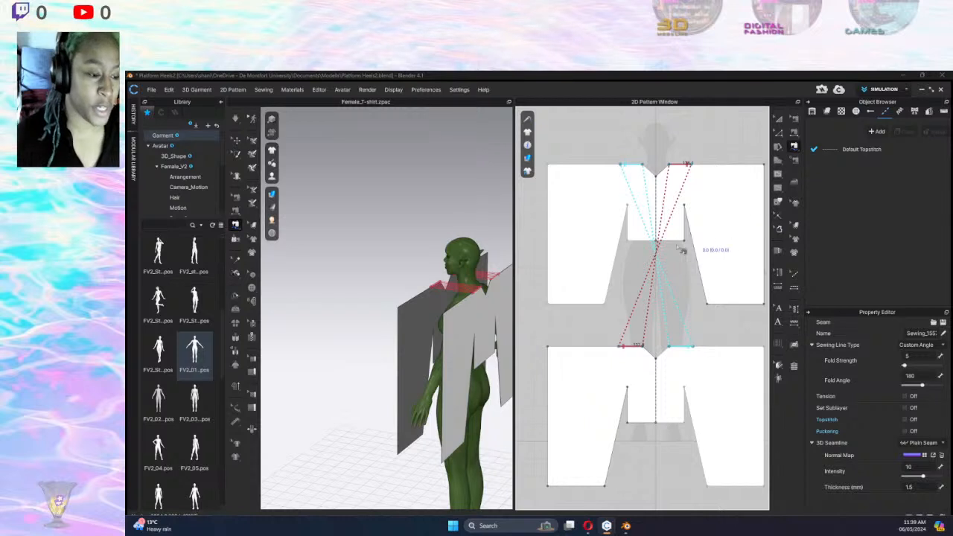
left_click(632, 244)
left_click(628, 224)
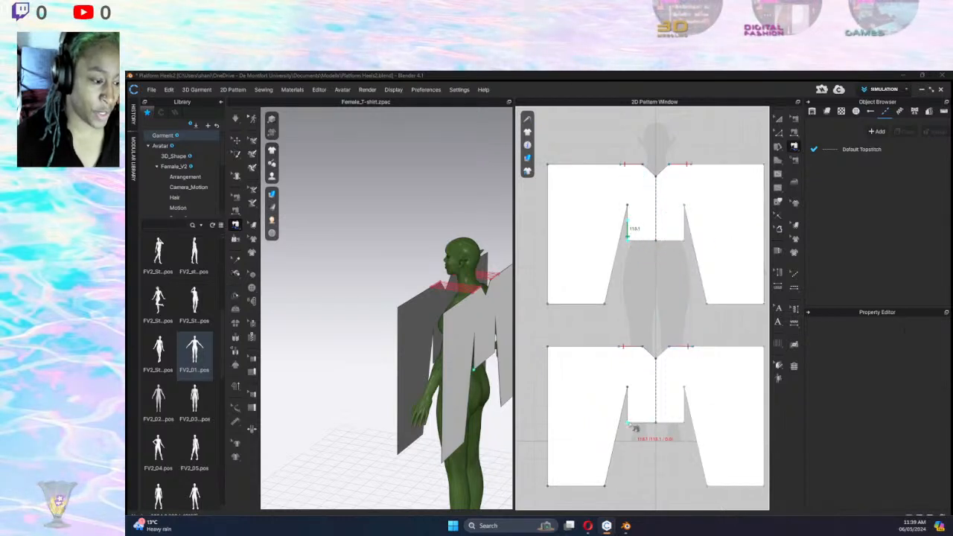
left_click(690, 426)
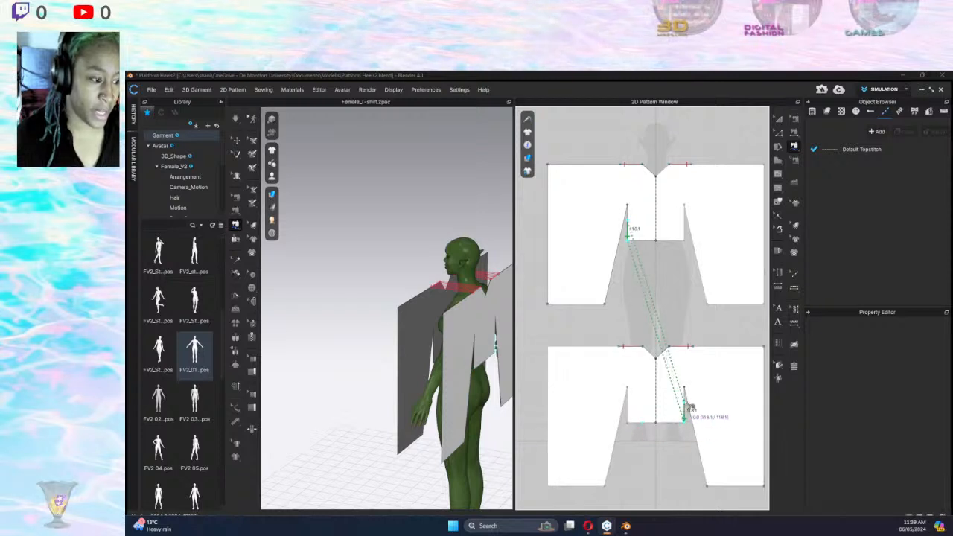
left_click(687, 403)
Simulate the sewn front and back pieces to drape the top on the avatar.
mouse_move(480, 391)
right_mouse_down()
mouse_move(546, 377)
mouse_move(475, 396)
right_mouse_up()
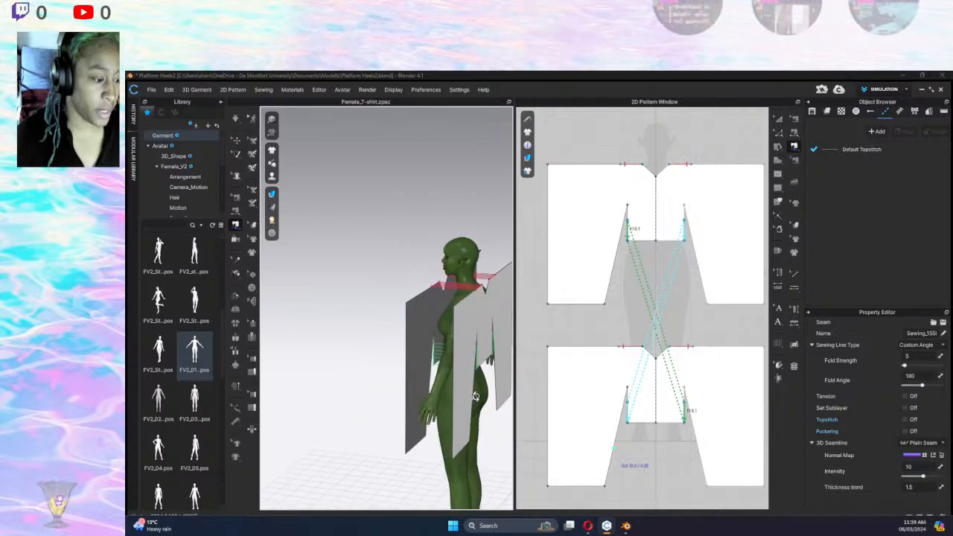
key("space")
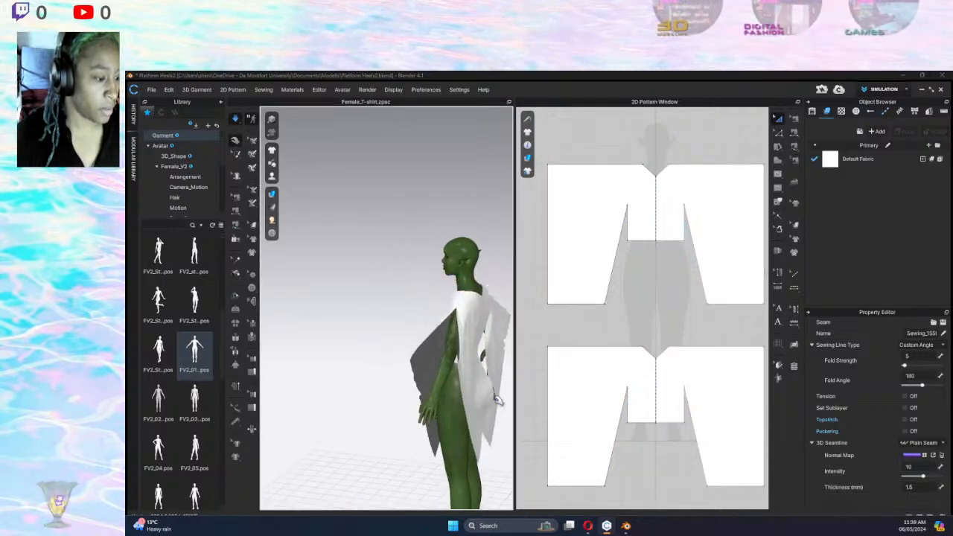
key("space")
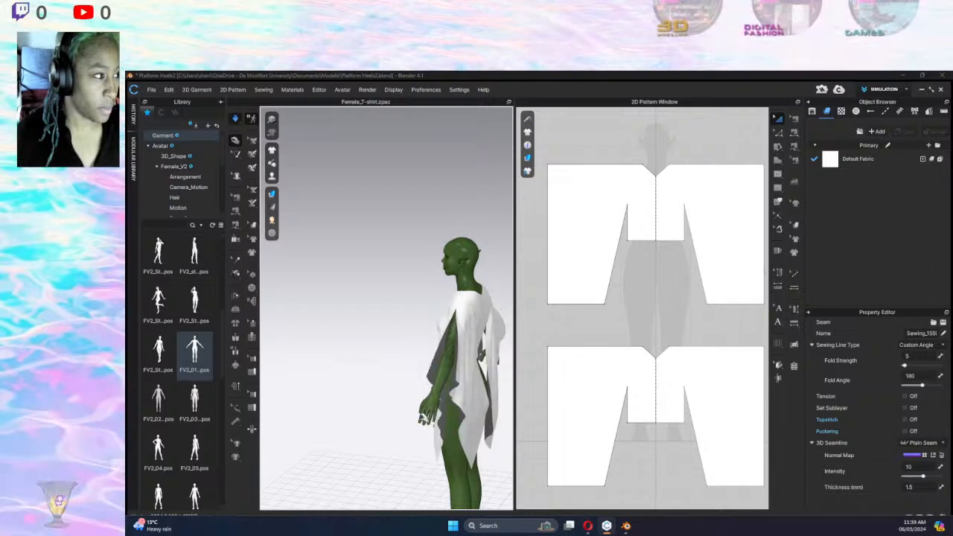
right_click_drag(393, 412, 441, 384)
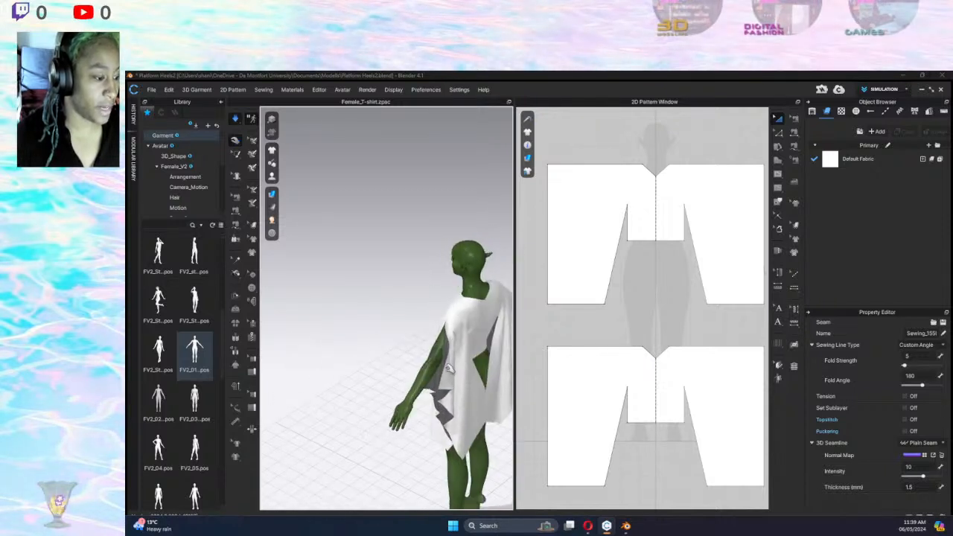
Examine the draped top on the avatar from the front and both sides, including the neckline close up.
left_click(479, 366)
left_click(427, 340)
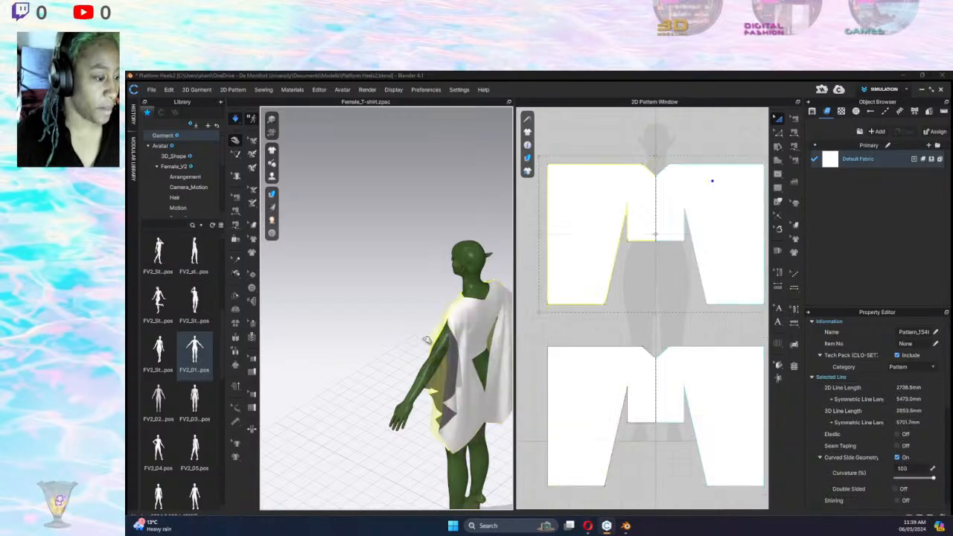
right_click_drag(436, 339, 622, 352)
scroll(440, 316, "down", 3)
scroll(439, 330, "up", 8)
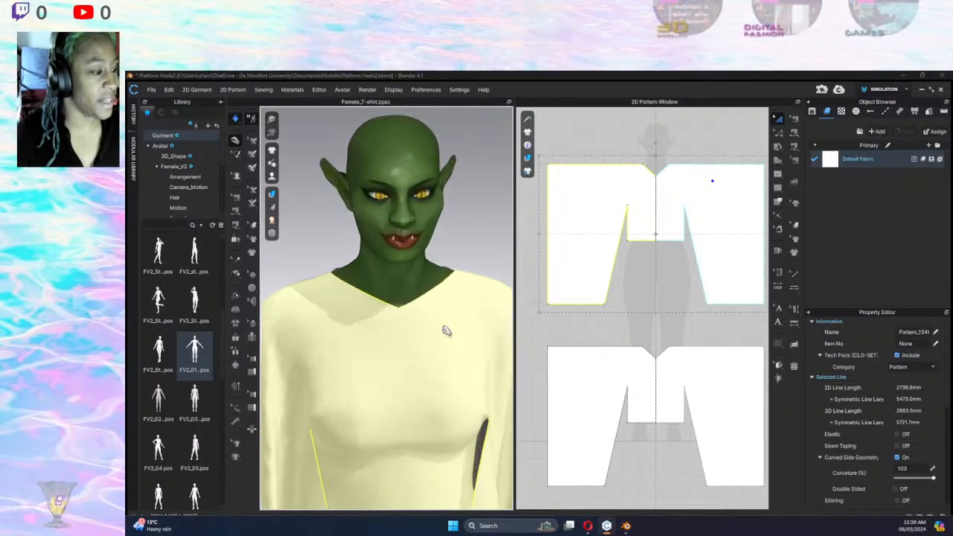
right_click_drag(453, 339, 398, 335)
scroll(399, 335, "down", 6)
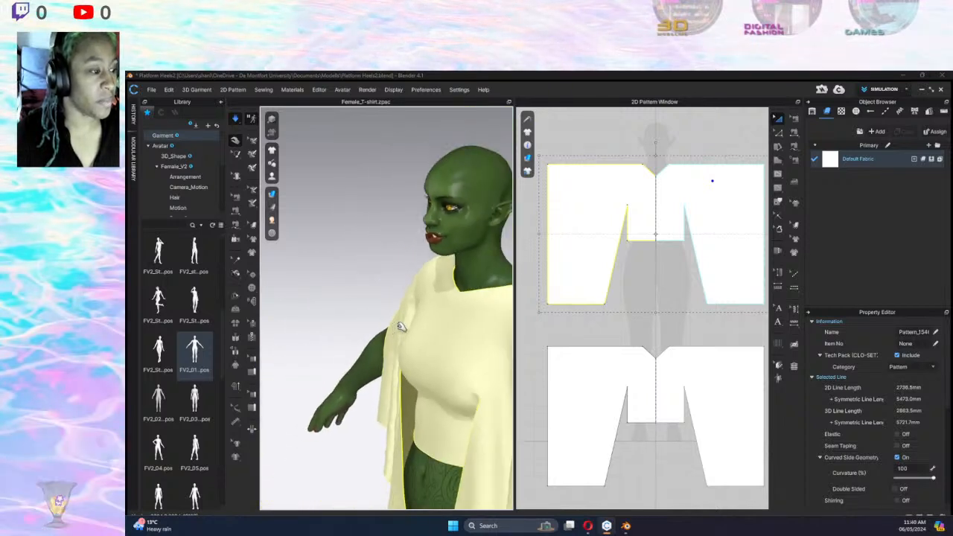
scroll(405, 326, "up", 6)
scroll(406, 325, "up", 3)
right_click_drag(406, 320, 457, 322)
middle_click_drag(457, 322, 405, 436)
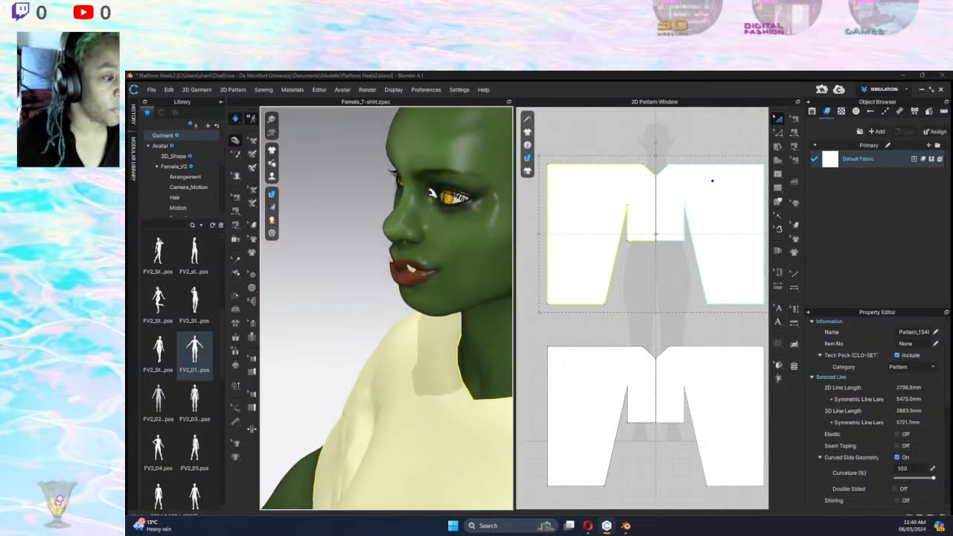
right_click_drag(454, 212, 509, 237)
middle_click_drag(381, 347, 438, 327)
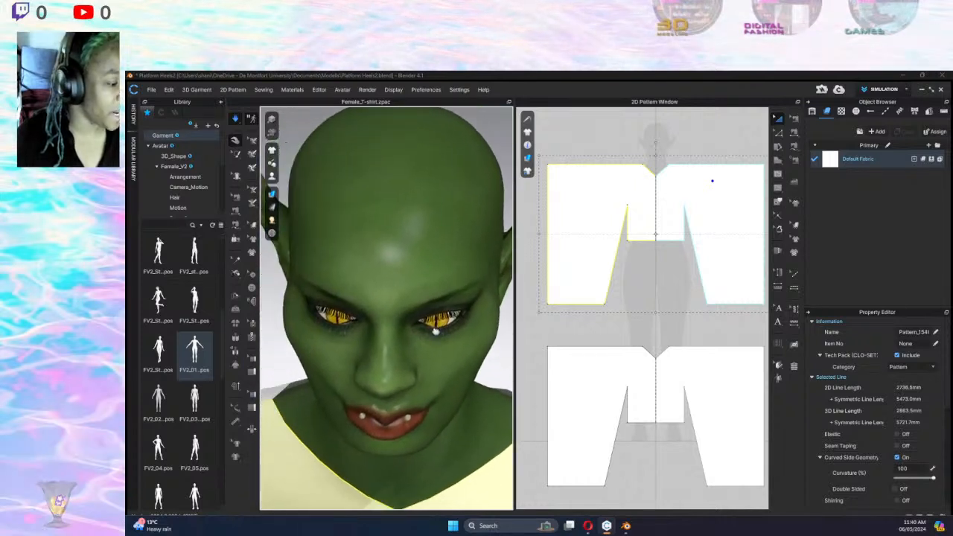
scroll(421, 324, "down", 5)
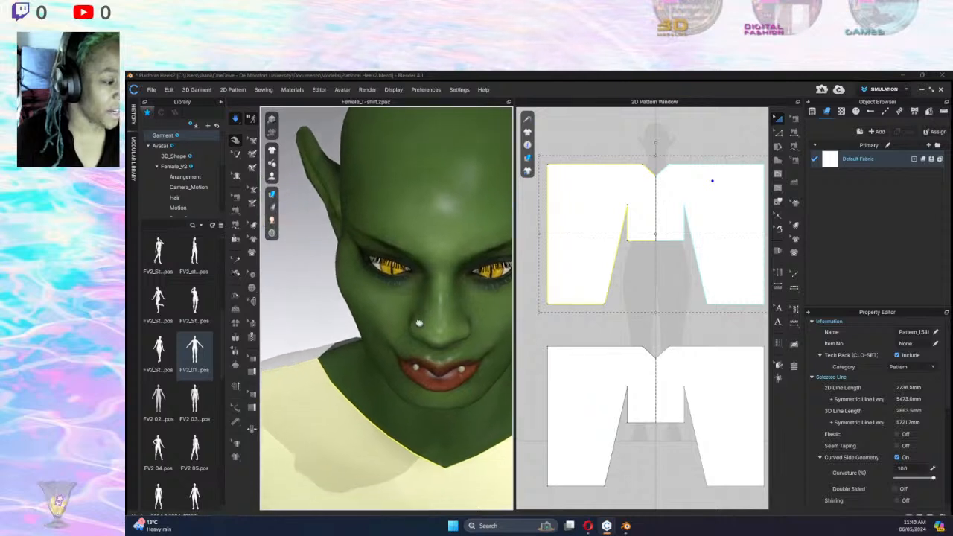
scroll(432, 335, "down", 2)
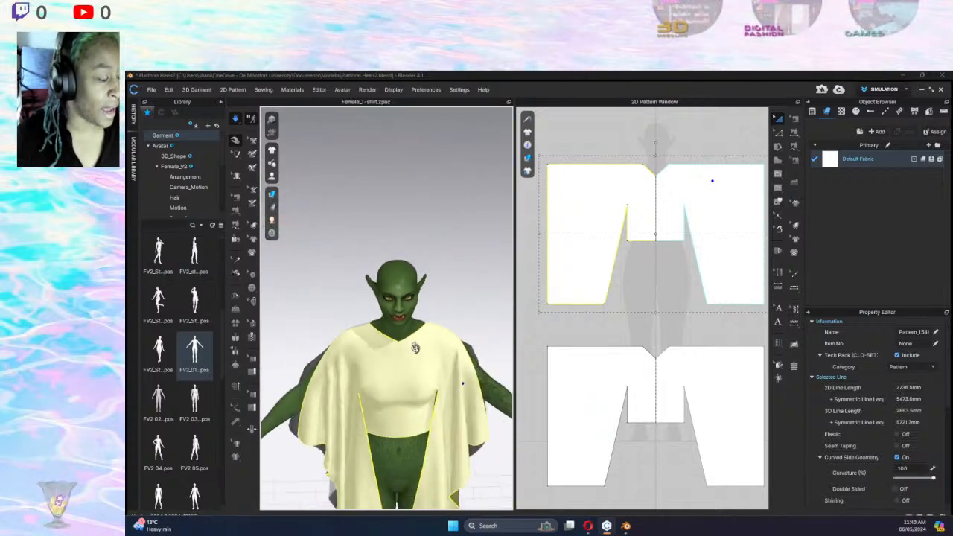
right_click_drag(414, 347, 445, 335)
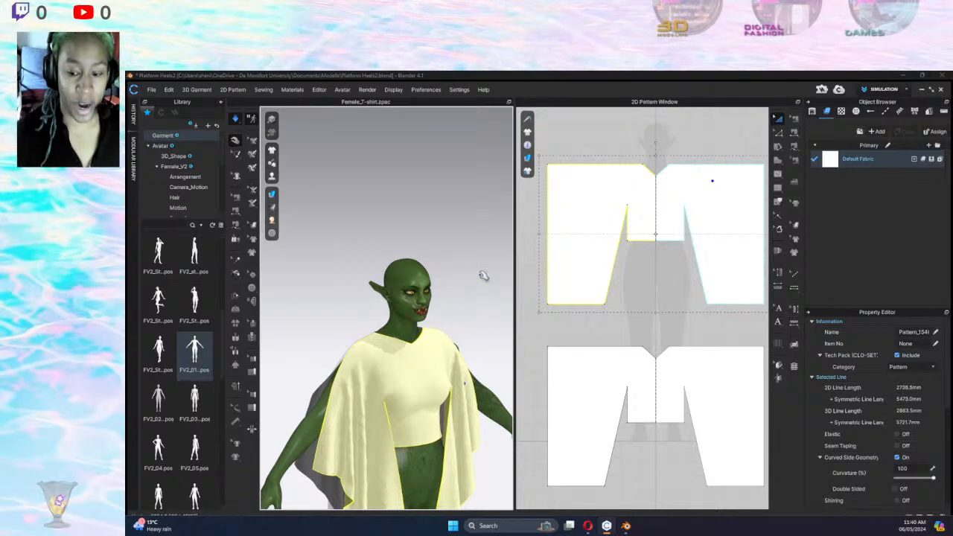
Pull the front piece's shoulder fabric and its sleeve corner outward while the simulation runs, checking both sides of the avatar.
right_click_drag(407, 330, 439, 330)
left_click_drag(437, 387, 467, 329)
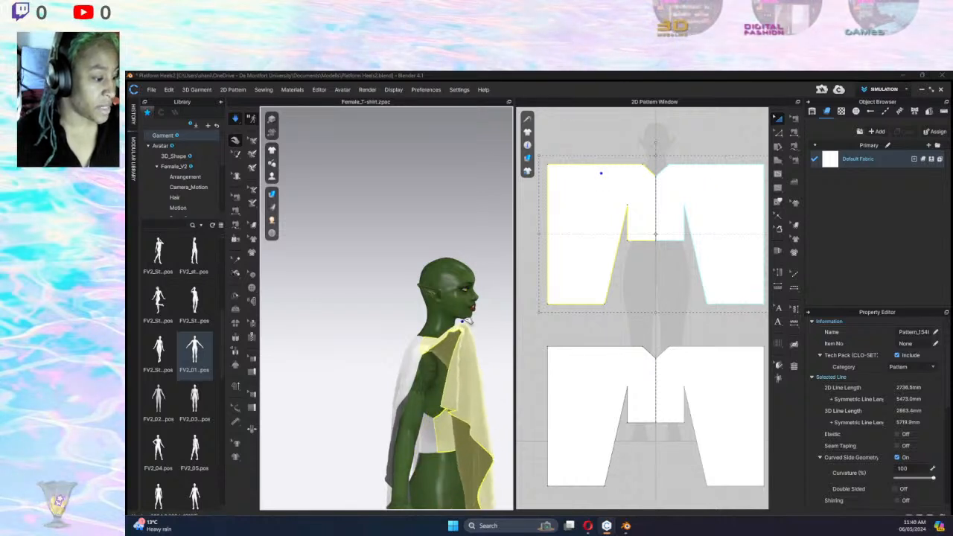
right_click_drag(436, 395, 289, 464)
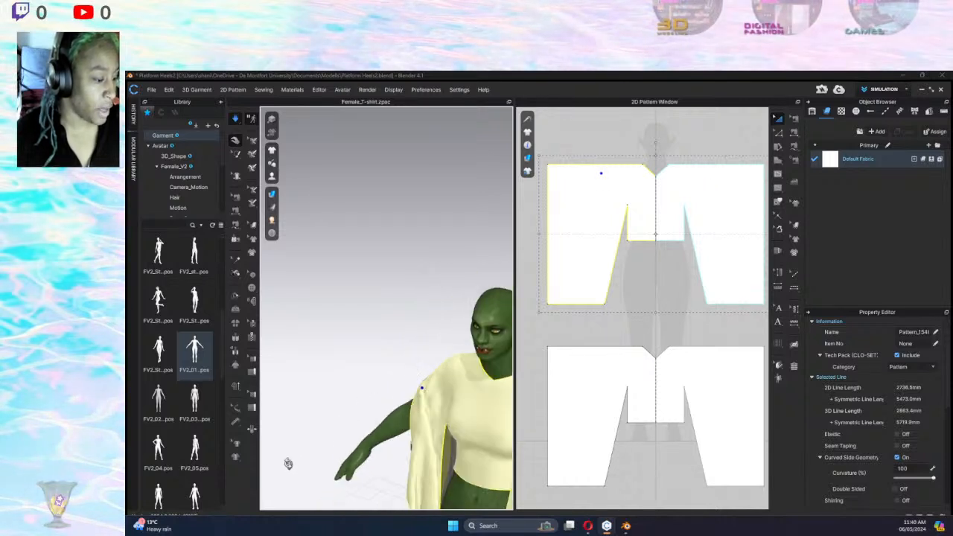
middle_click_drag(432, 419, 376, 353)
key("6")
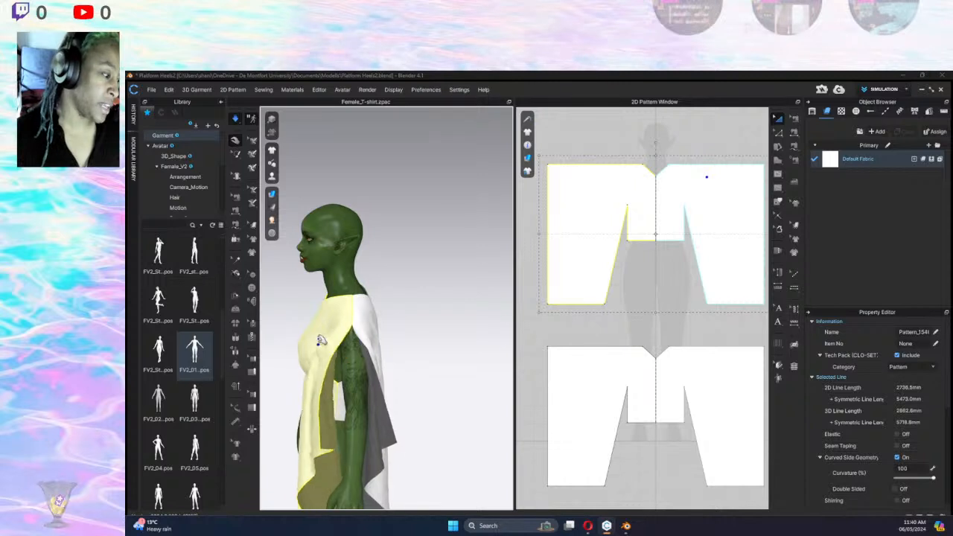
right_click(541, 349)
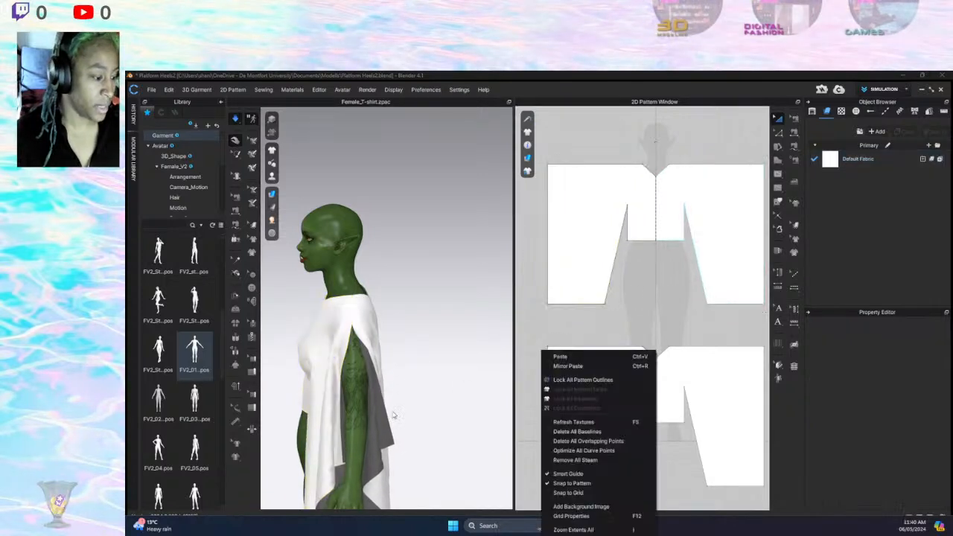
scroll(485, 364, "up", 3)
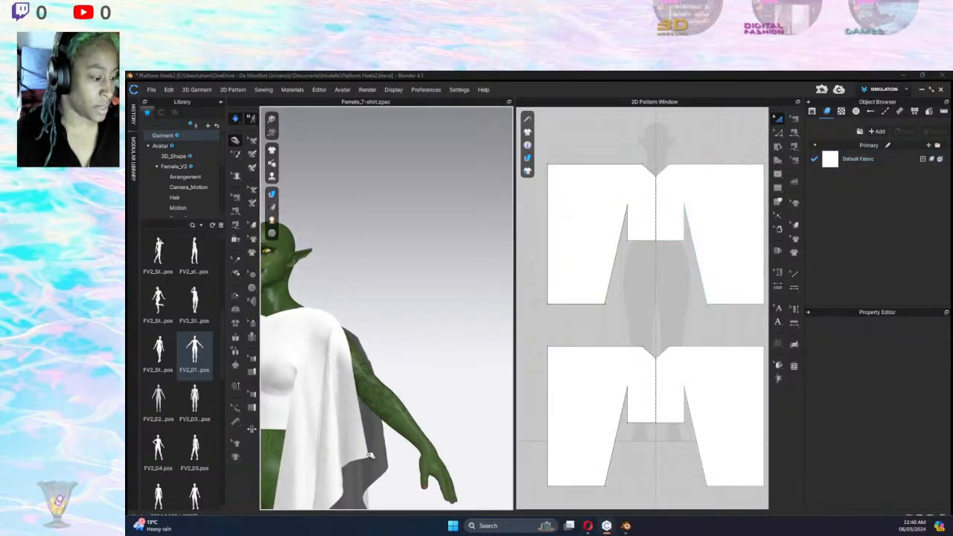
left_click_drag(370, 455, 427, 417)
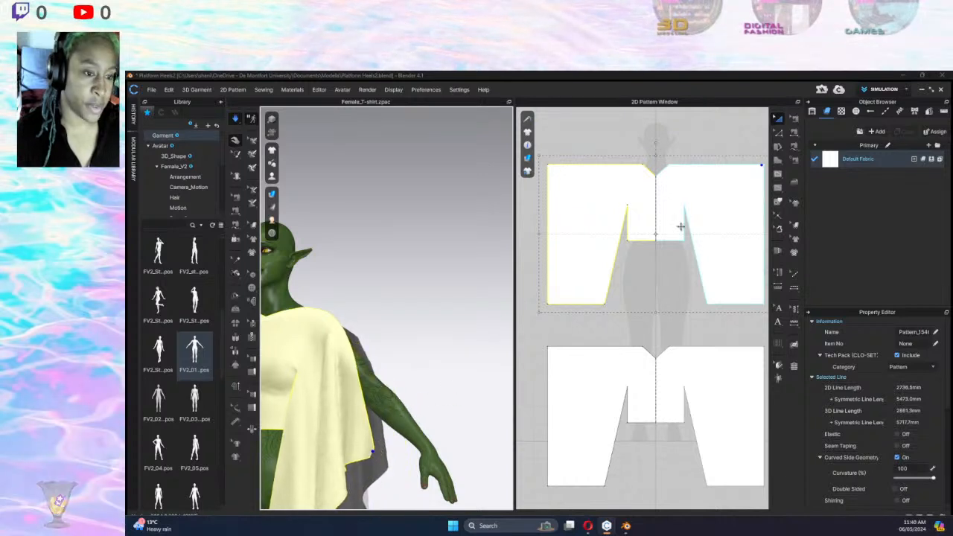
Free-sew about 499 mm of the upper piece's left sleeve underside to the lower piece's right sleeve underside.
left_click(685, 281)
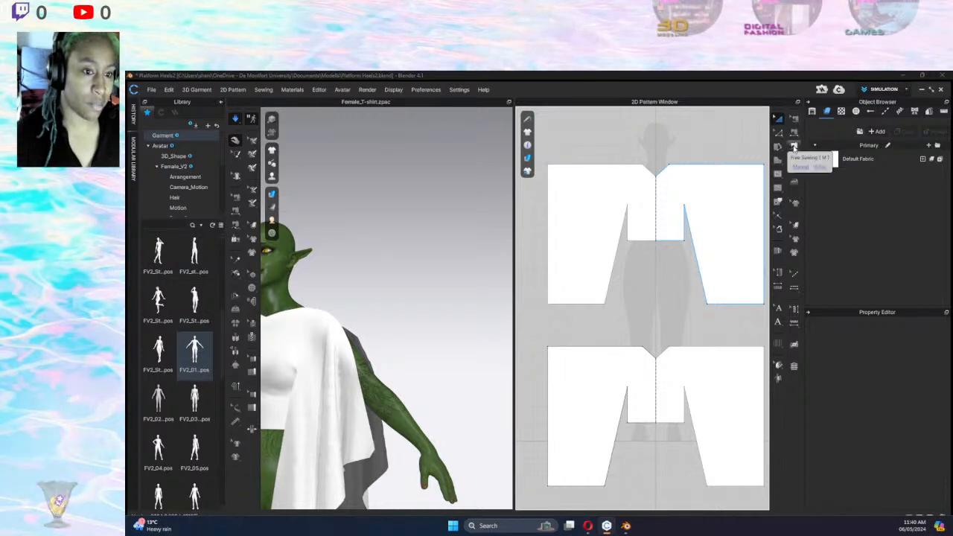
left_click(794, 147)
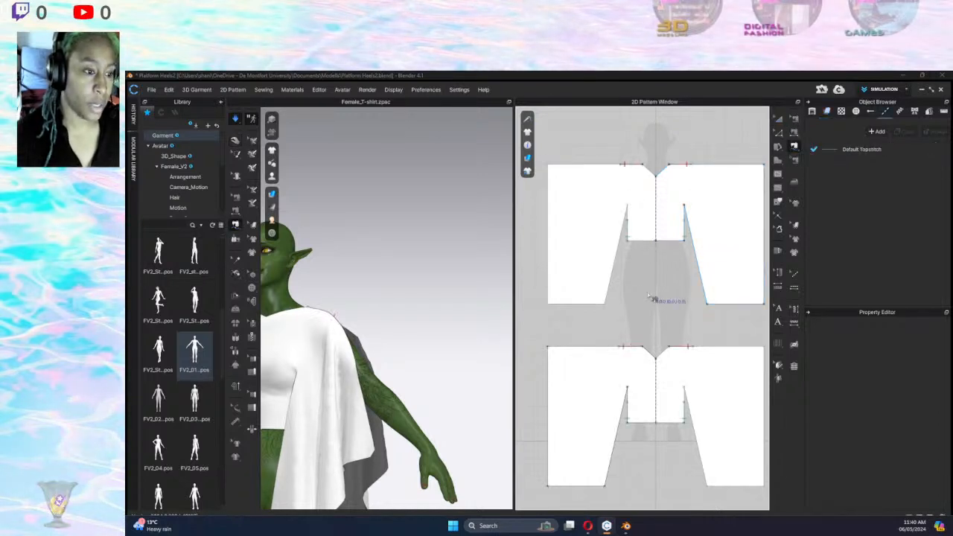
left_click(626, 221)
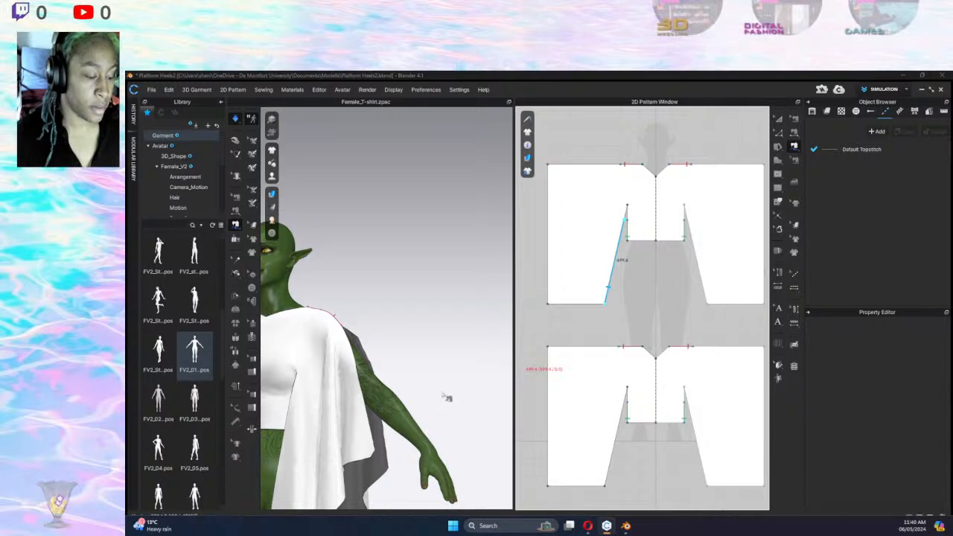
middle_click_drag(450, 395, 514, 373)
right_click_drag(351, 404, 511, 384)
right_click_drag(452, 393, 503, 390)
scroll(466, 382, "down", 4)
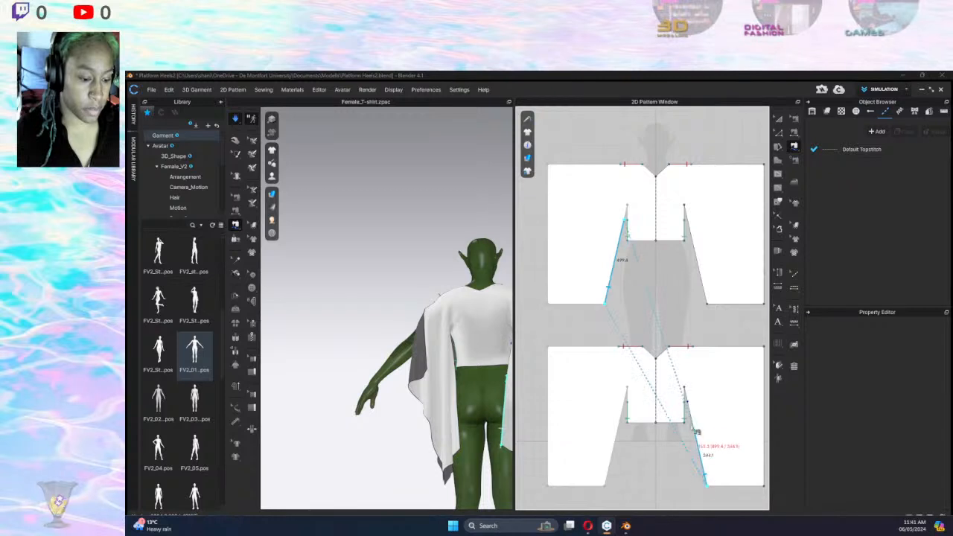
left_click(694, 408)
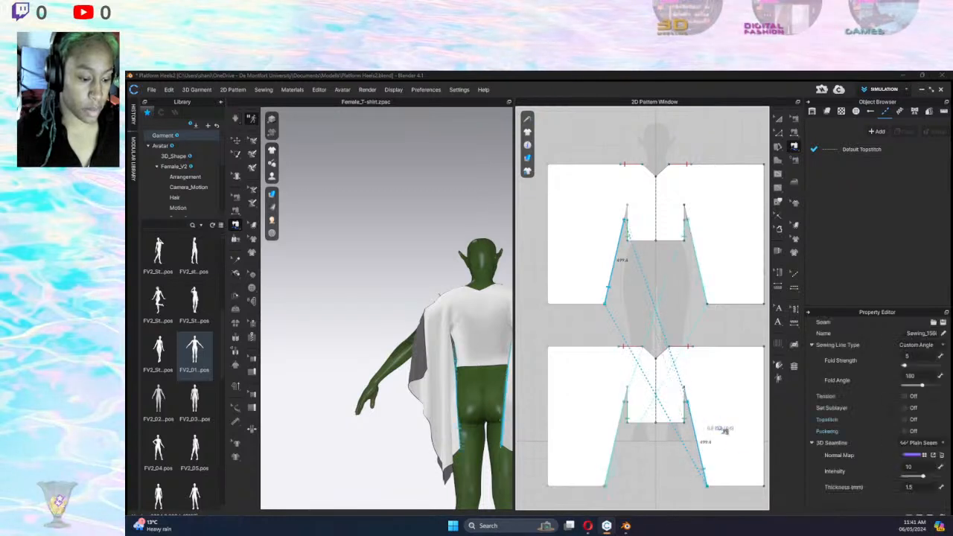
Simulate the sewn sleeve undersides and pull the back piece's hanging fabric off the avatar's legs toward the arm.
key("space")
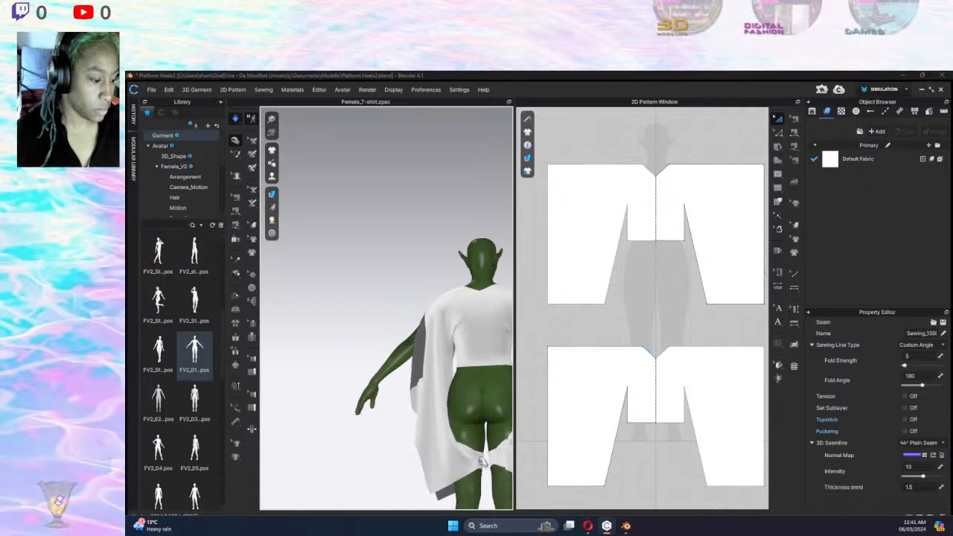
left_click(474, 464)
left_click_drag(382, 457, 233, 452)
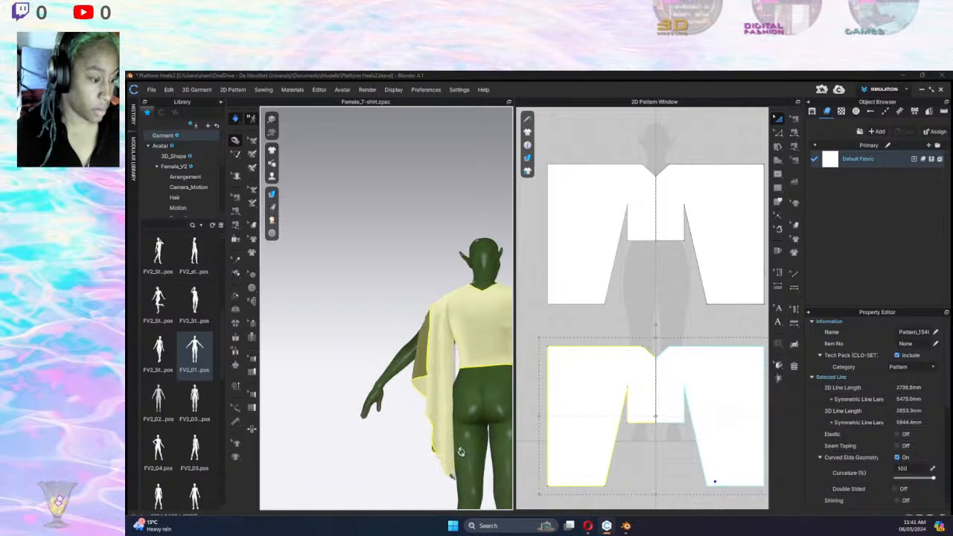
right_click_drag(462, 451, 392, 447)
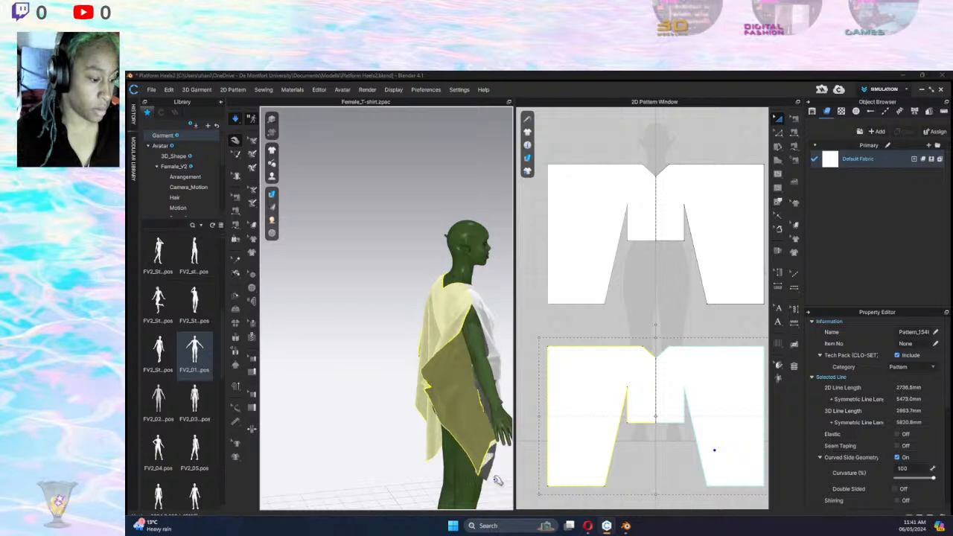
right_click_drag(496, 477, 499, 435)
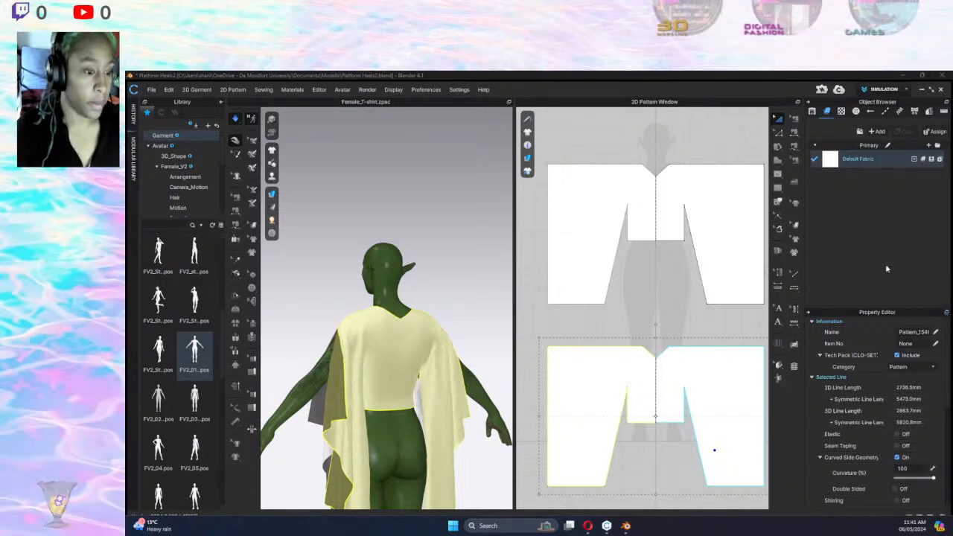
Segment-sew the upper piece's right sleeve hem to the lower piece's right sleeve hem and simulate the garment.
left_click(794, 121)
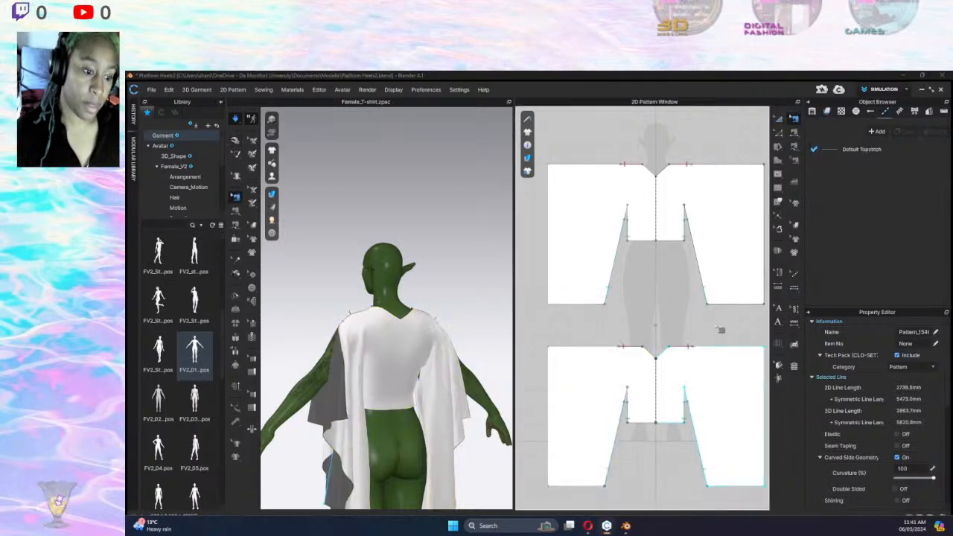
left_click(795, 133)
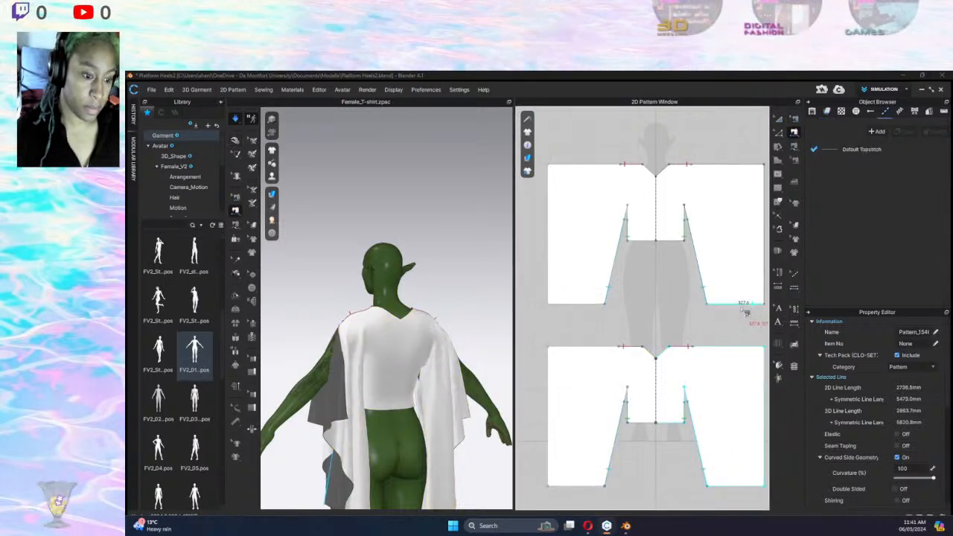
left_click(745, 307)
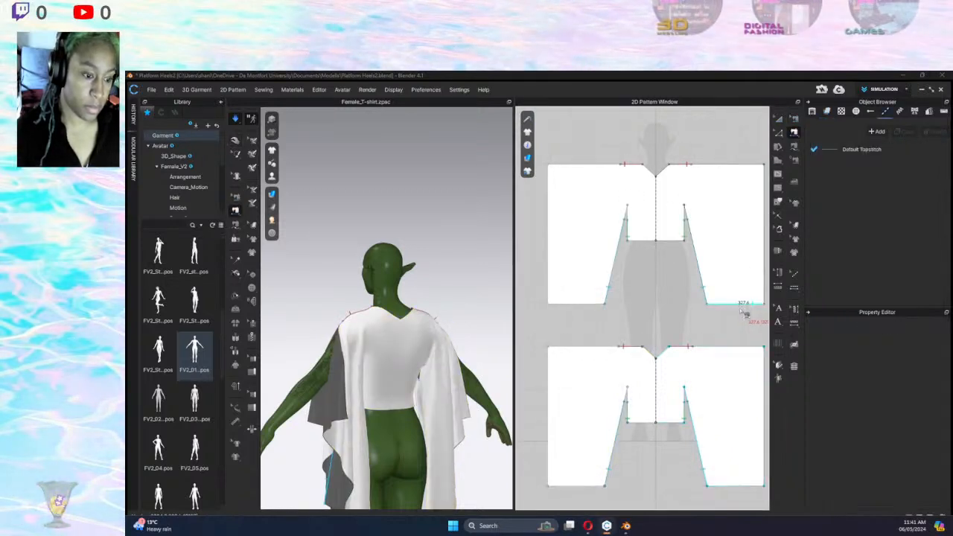
left_click(723, 493)
scroll(665, 494, "down", 4)
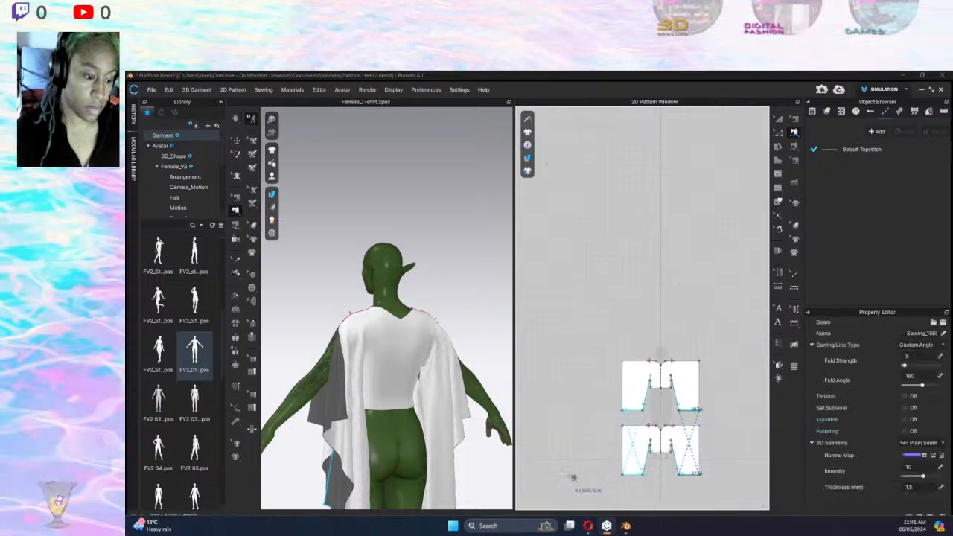
middle_click_drag(577, 484, 588, 345)
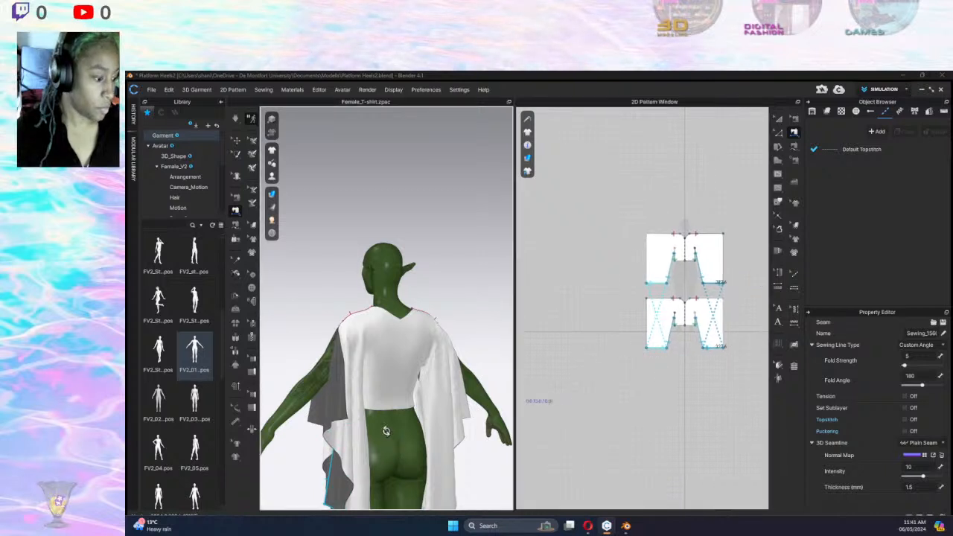
right_click_drag(387, 427, 469, 426)
key("Escape")
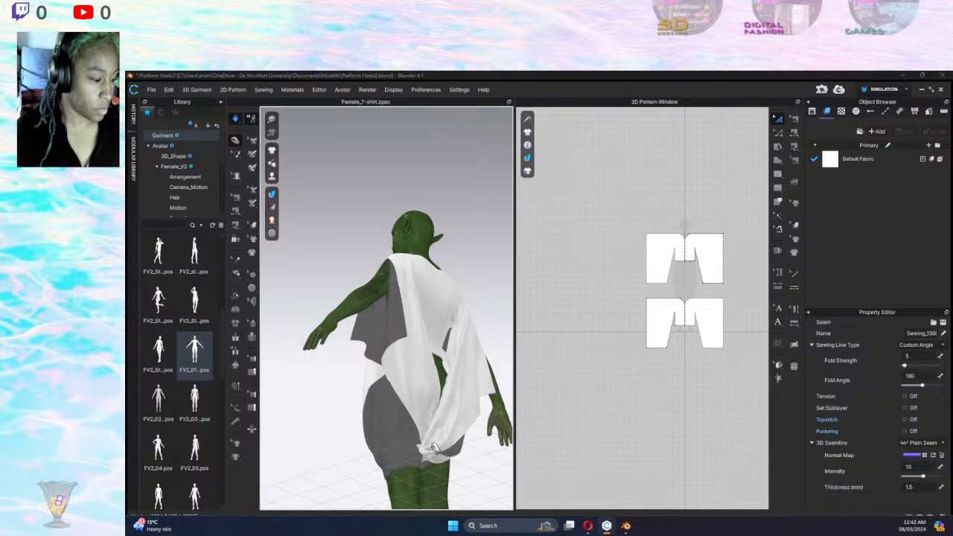
Undo the last simulation and remove the crossed seam between the sleeve hems.
key("ctrl+z")
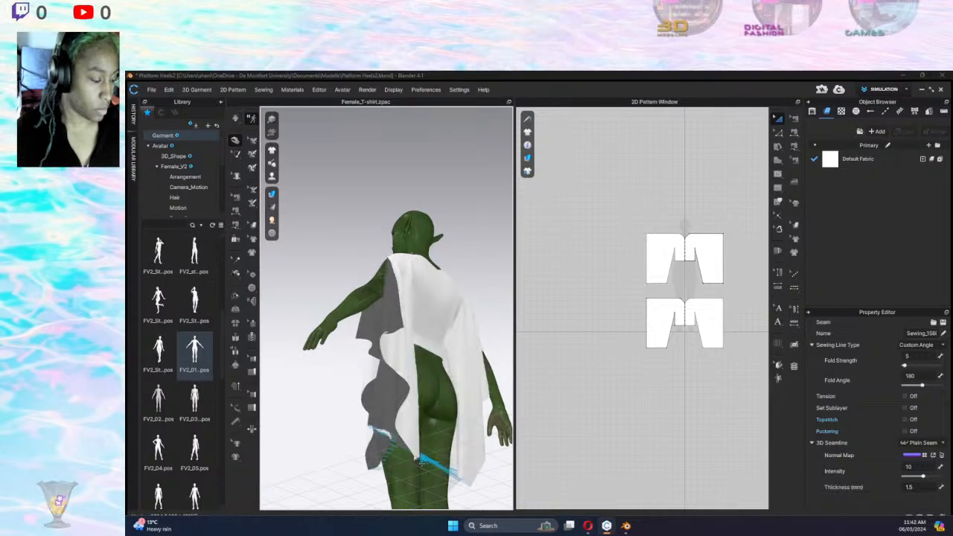
left_click(402, 434)
left_click_drag(405, 438, 419, 444)
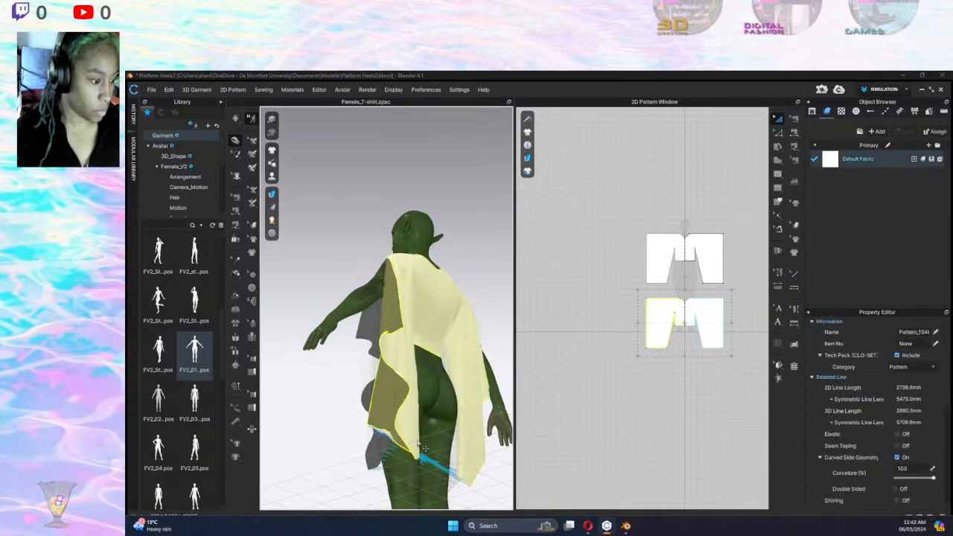
left_click(424, 446)
key("Delete")
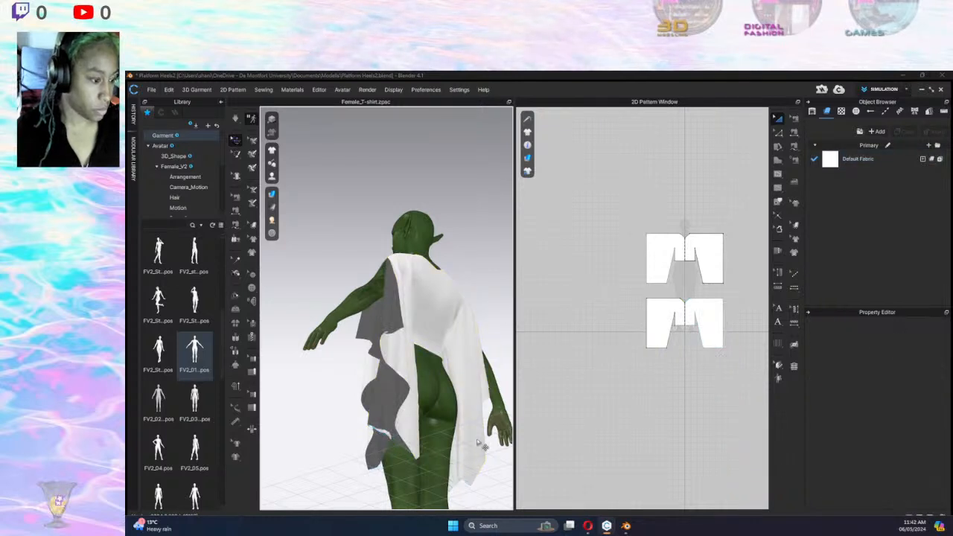
Segment-sew the lower piece's right sleeve hem to the upper piece's left sleeve hem and simulate the garment.
left_click(795, 120)
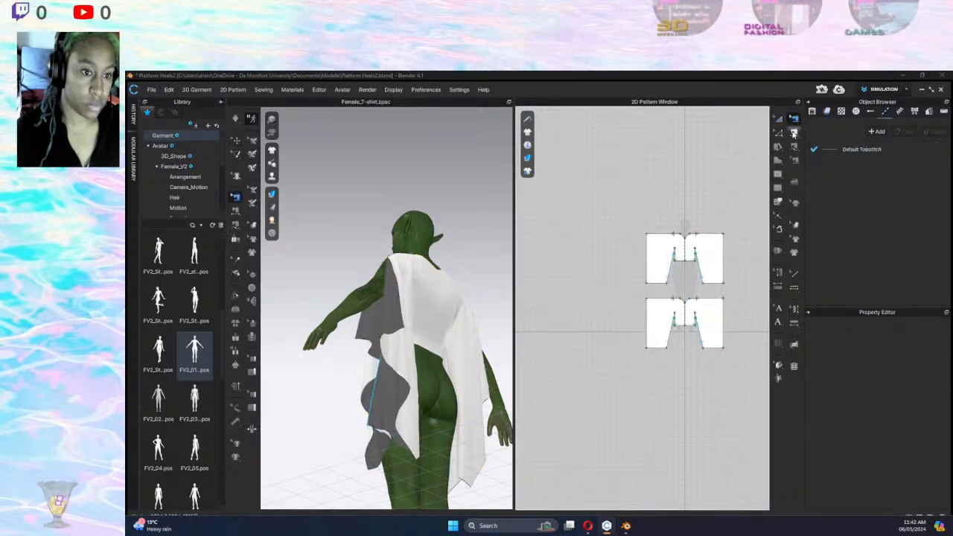
left_click(795, 132)
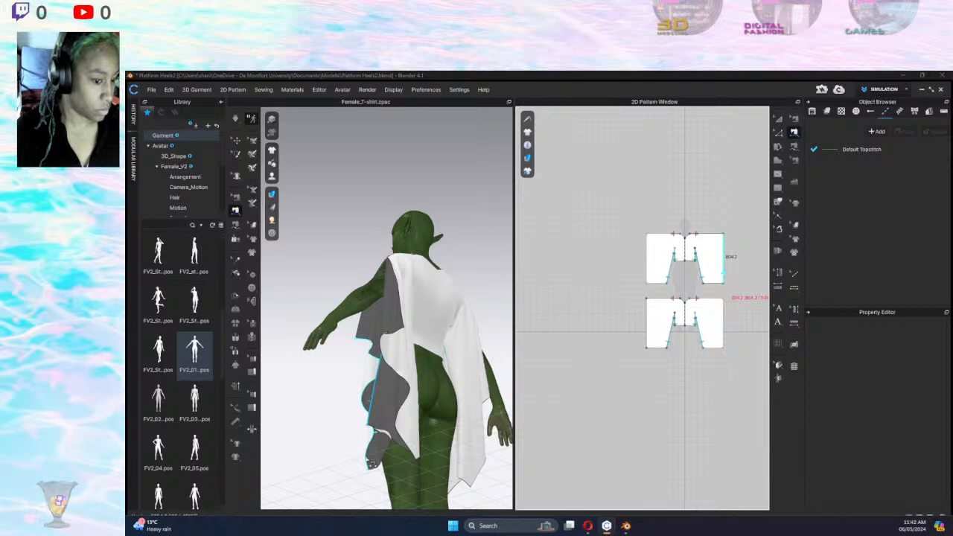
left_click(718, 348)
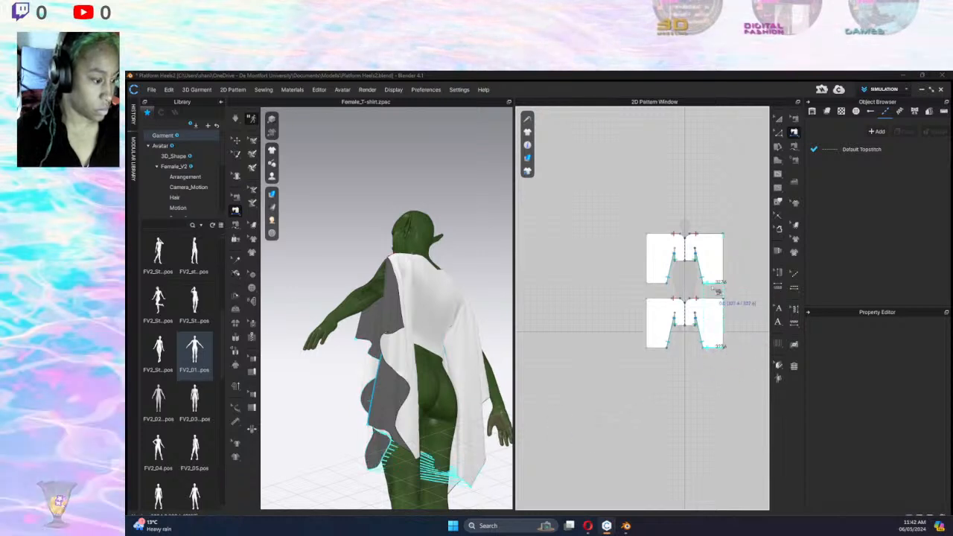
left_click(719, 287)
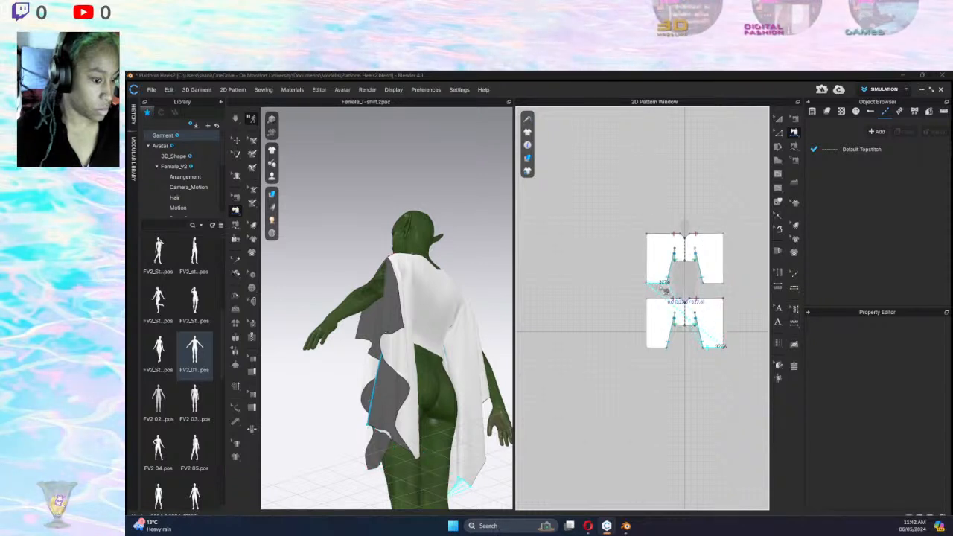
left_click(664, 287)
key("space")
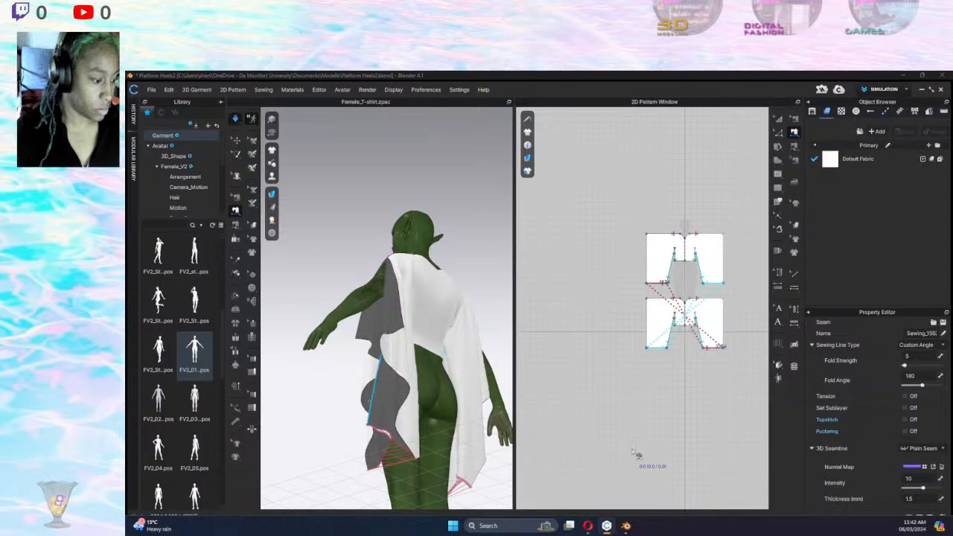
Pull the front and back sleeve fabric into place around the avatar's left arm during the simulation.
right_click_drag(421, 450, 549, 454)
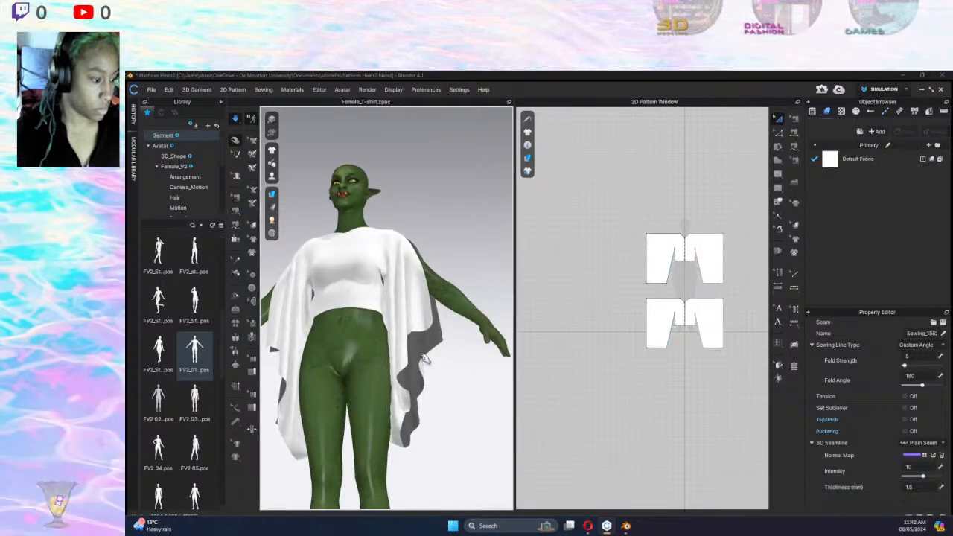
left_click_drag(426, 355, 447, 370)
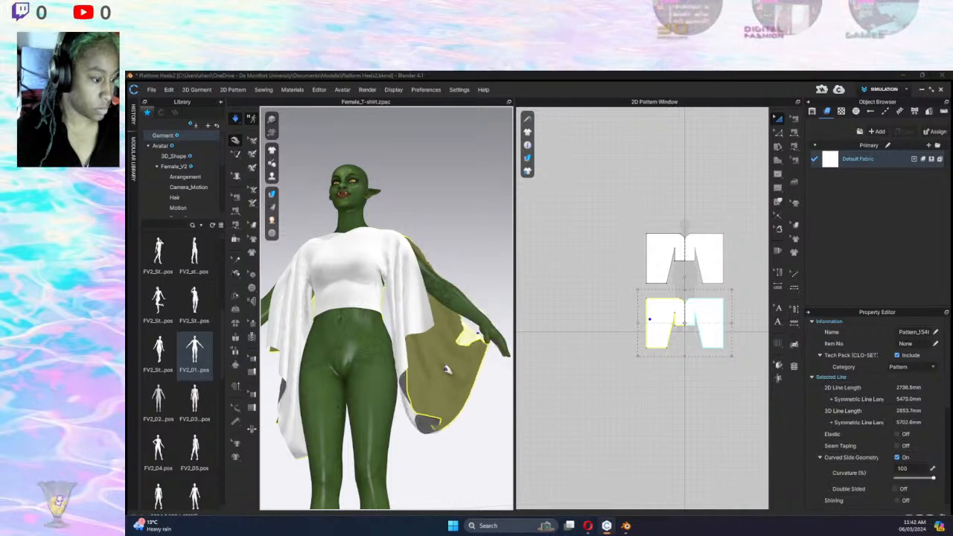
left_click_drag(425, 328, 482, 306)
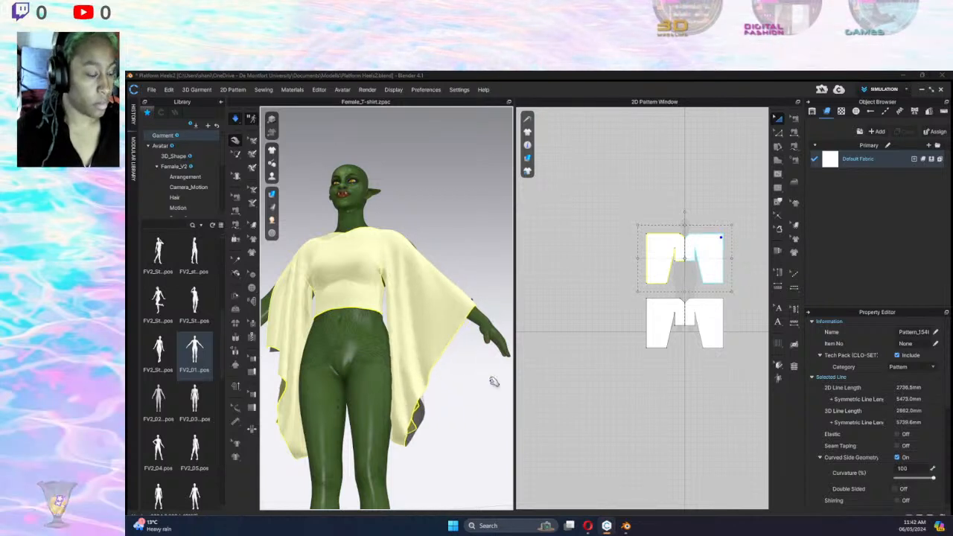
right_click_drag(493, 382, 385, 404)
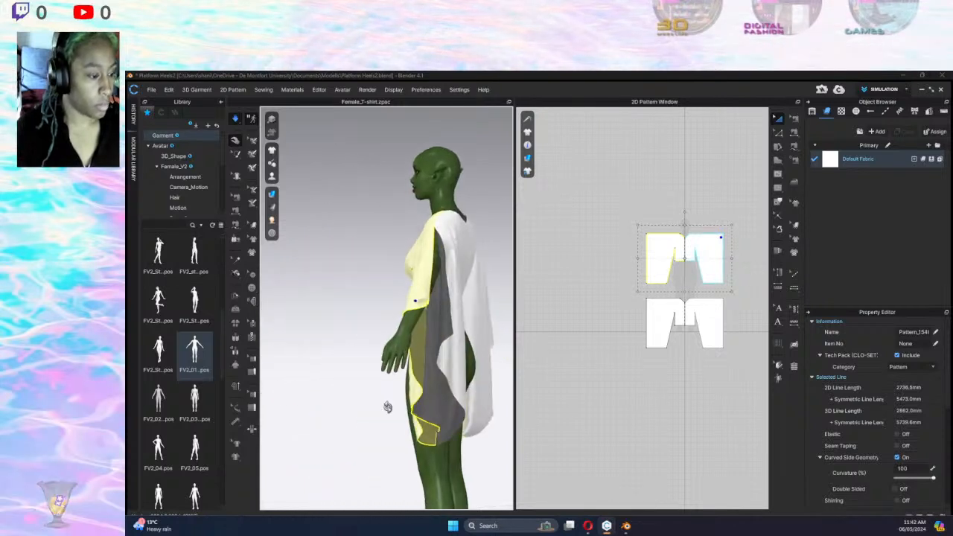
left_click(443, 356)
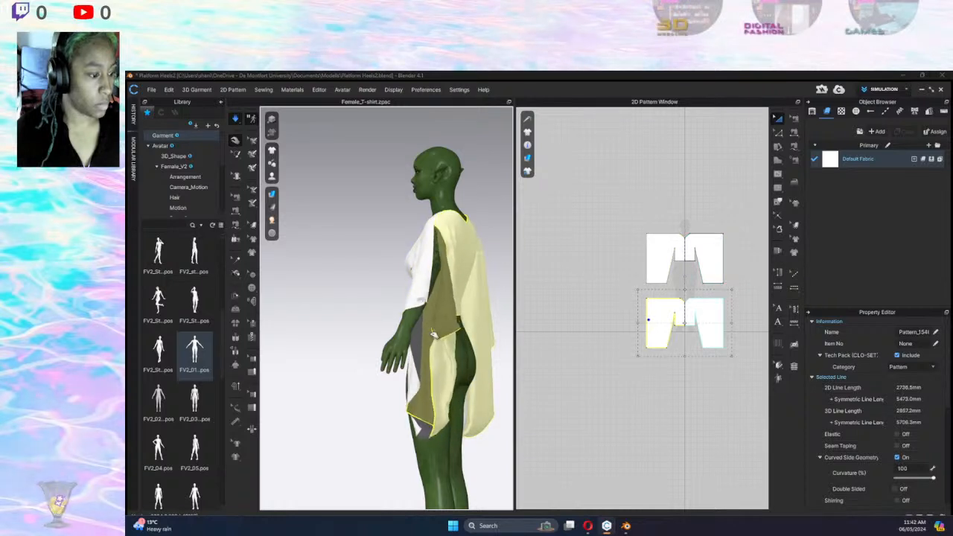
right_click_drag(413, 350, 325, 379)
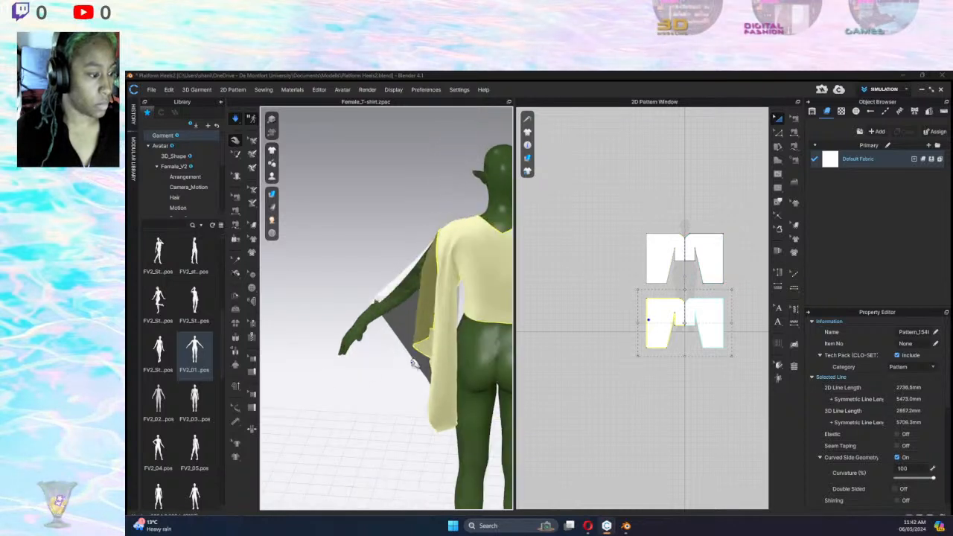
Free-sew a short stretch at the upper piece's right sleeve top corner to the lower piece's left sleeve top corner.
left_click(794, 145)
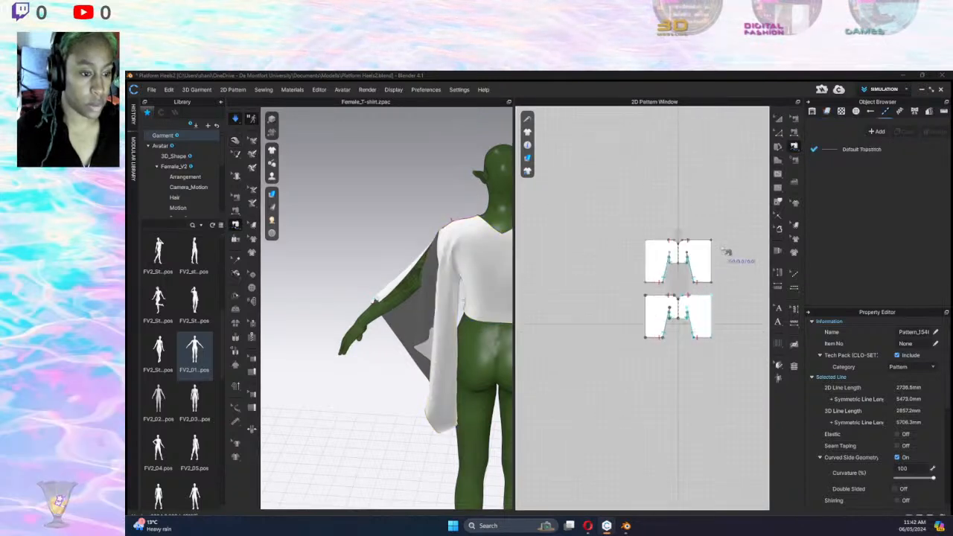
scroll(707, 242, "up", 3)
left_click(697, 235)
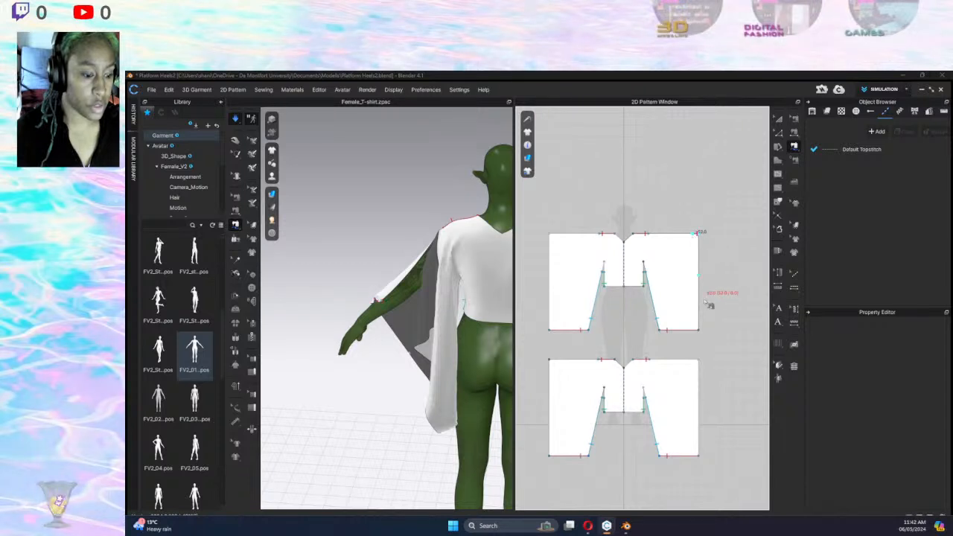
left_click(553, 362)
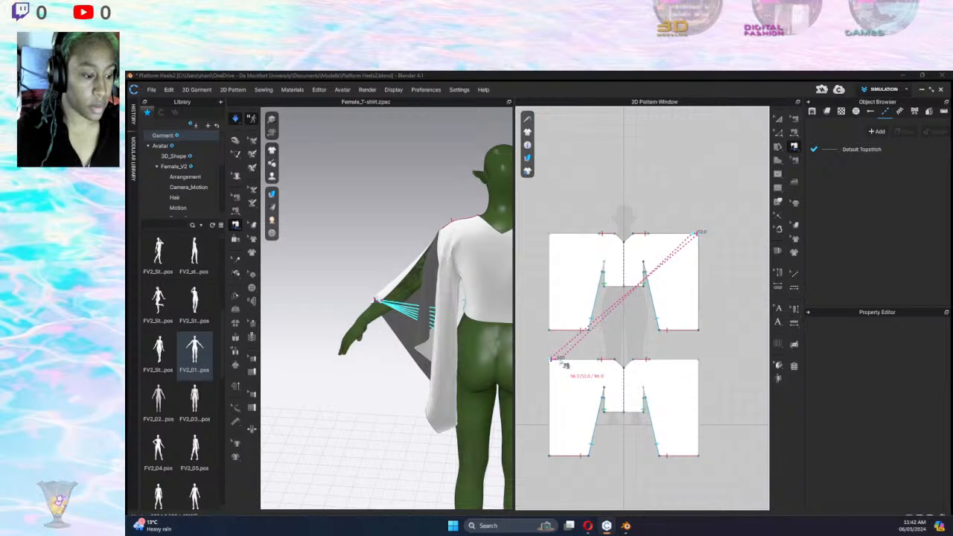
left_click(564, 367)
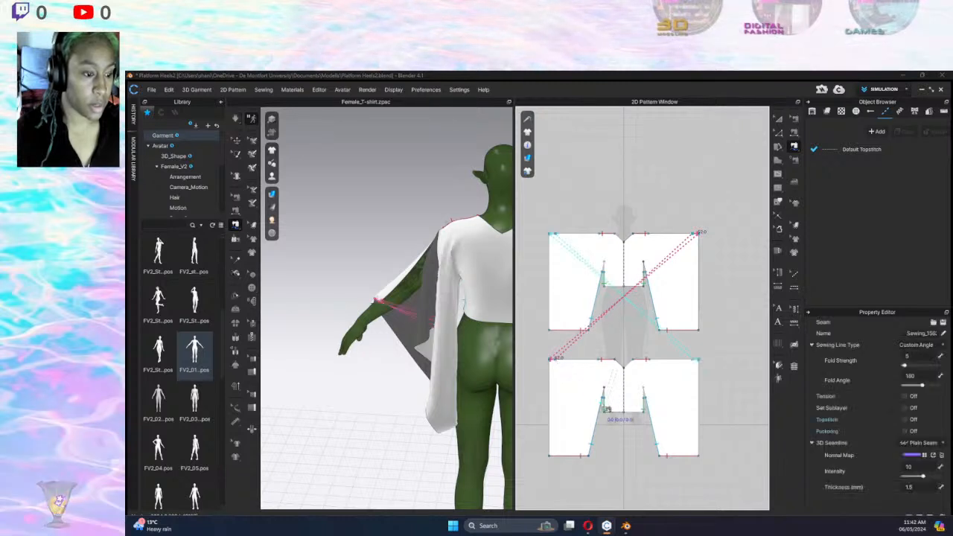
Simulate the new wrist seam and pull the front and back sleeve fabric into place around the avatar's left forearm.
key("space")
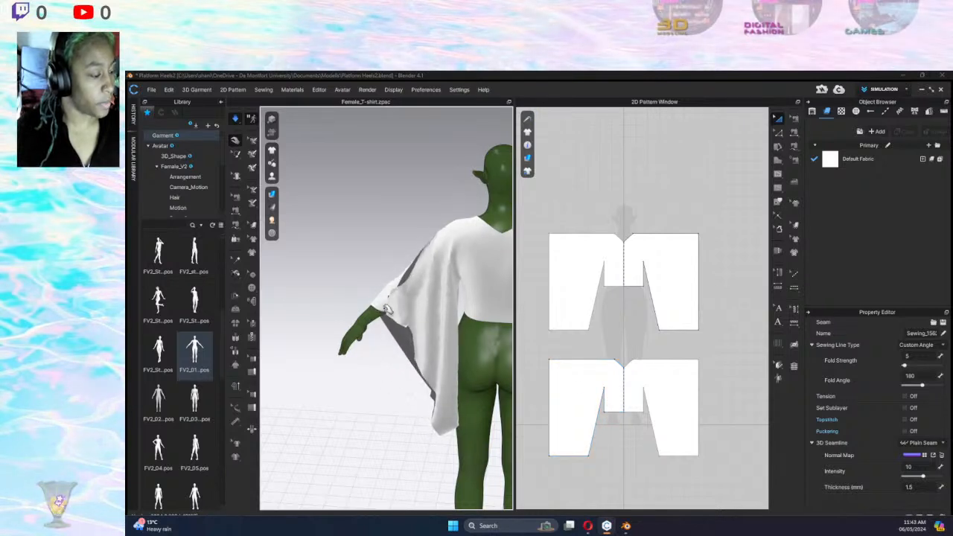
left_click(362, 304)
right_click_drag(396, 314, 500, 338)
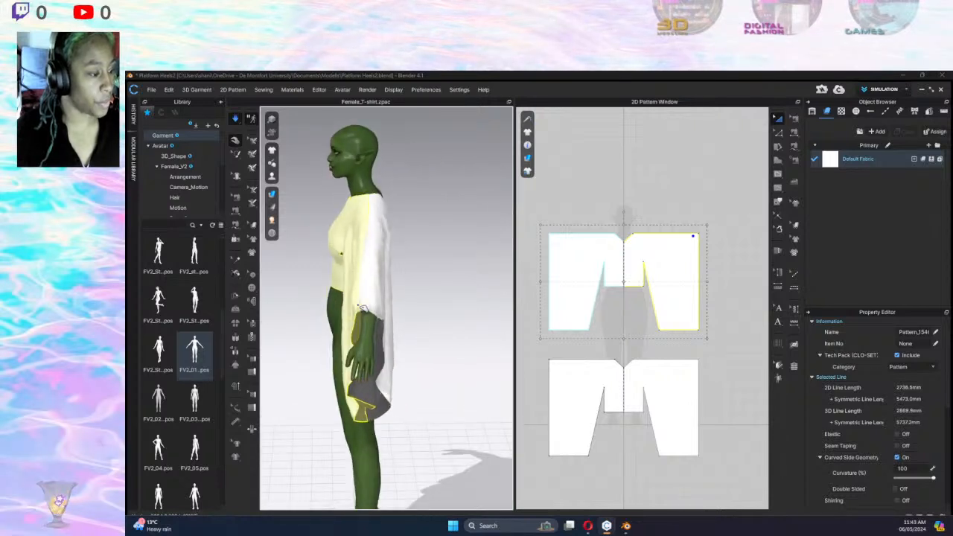
left_click(390, 311)
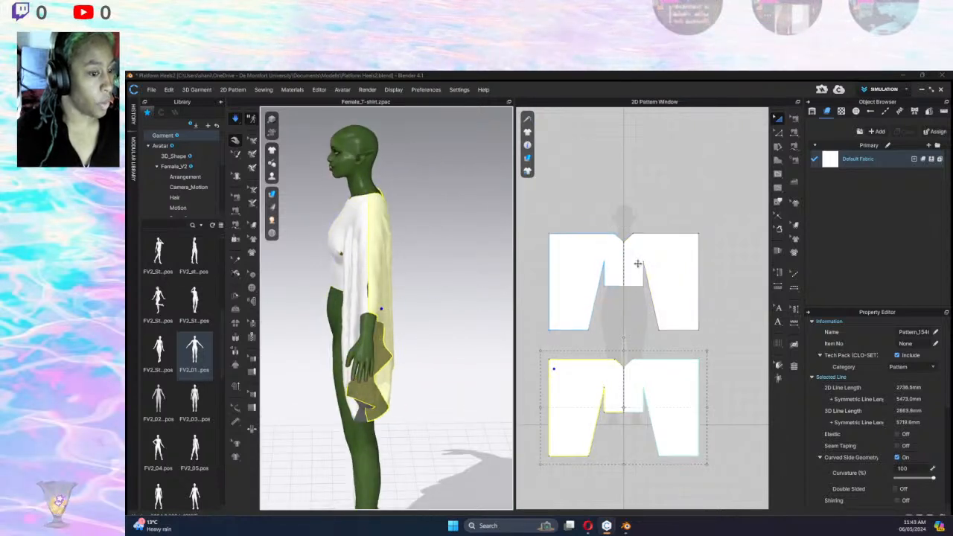
Place a notch on the upper piece's right sleeve top edge at the inner end of the short wrist seam.
left_click(793, 120)
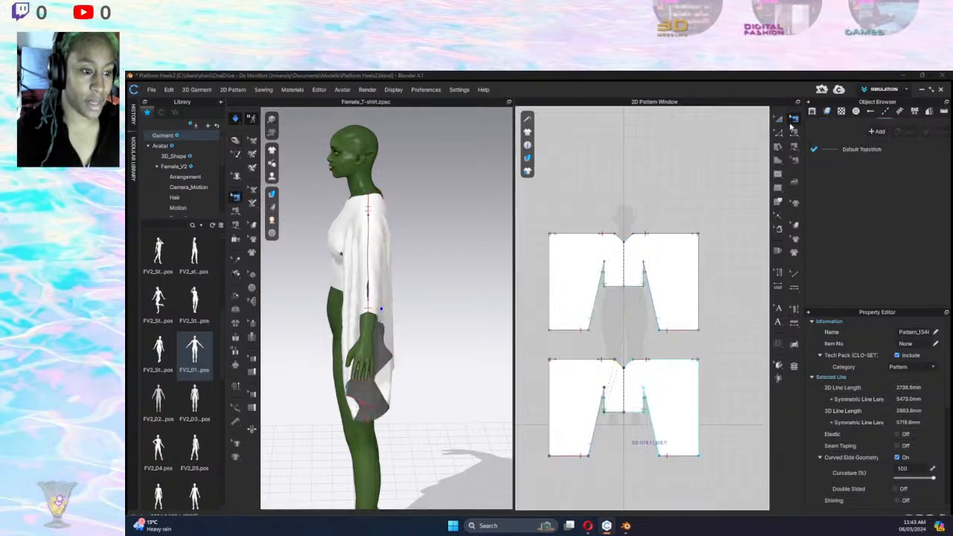
scroll(734, 270, "down", 2)
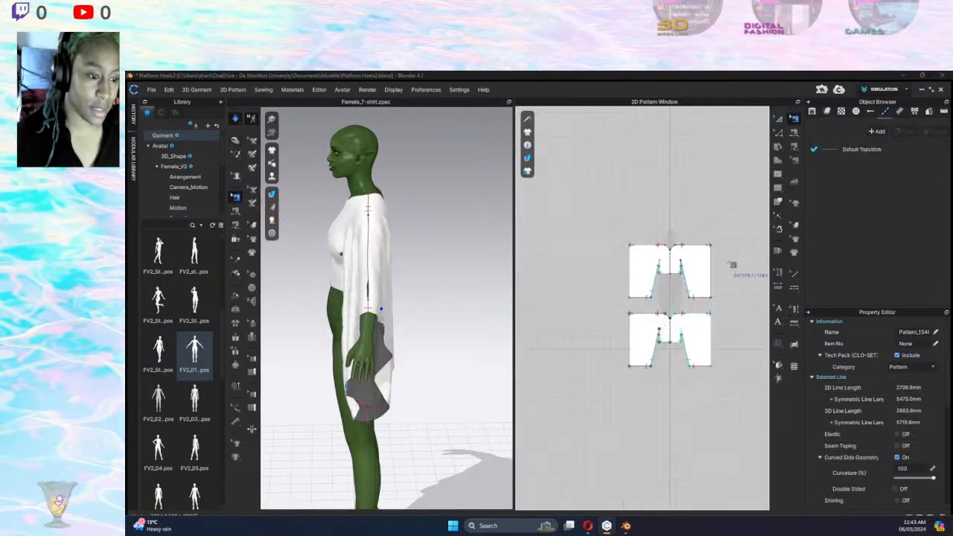
scroll(735, 270, "up", 8)
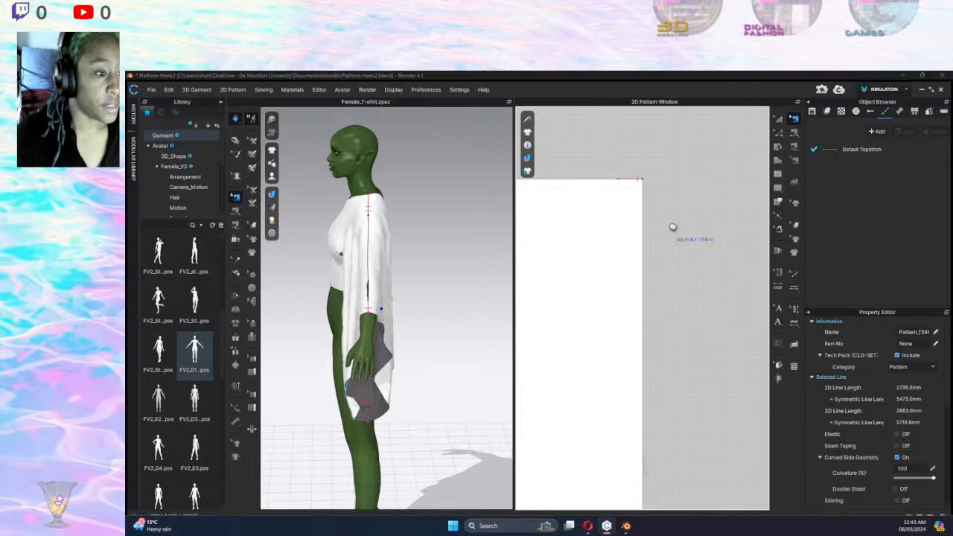
middle_click_drag(674, 229, 712, 263)
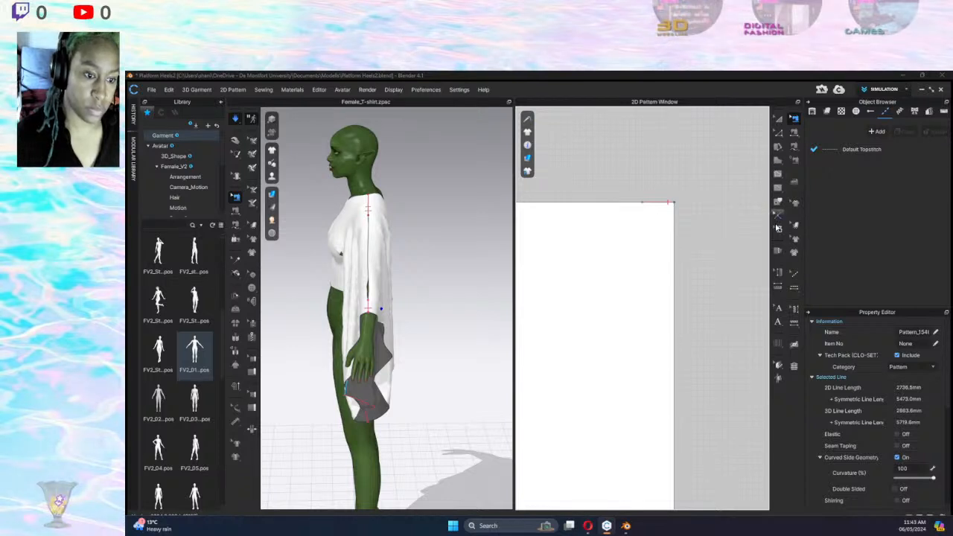
left_click(779, 201)
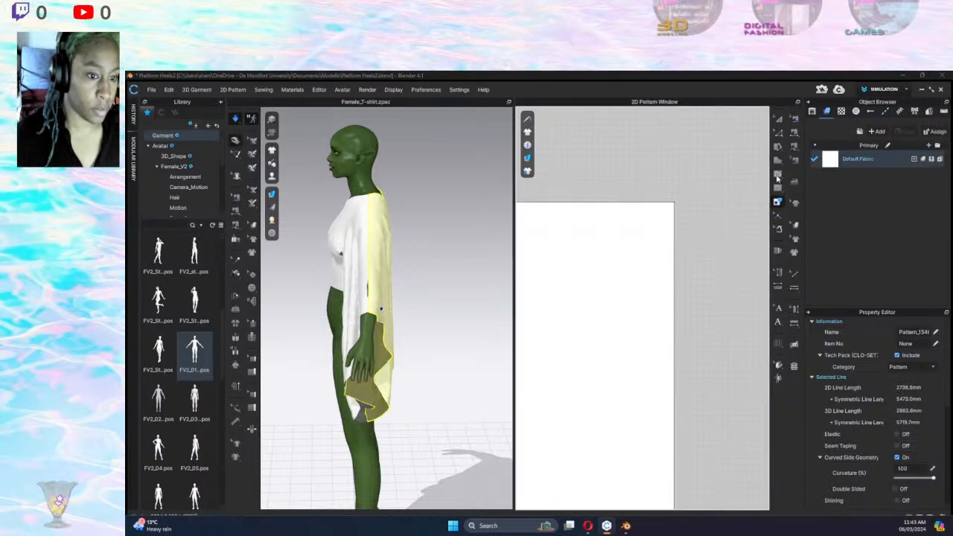
left_click(794, 120)
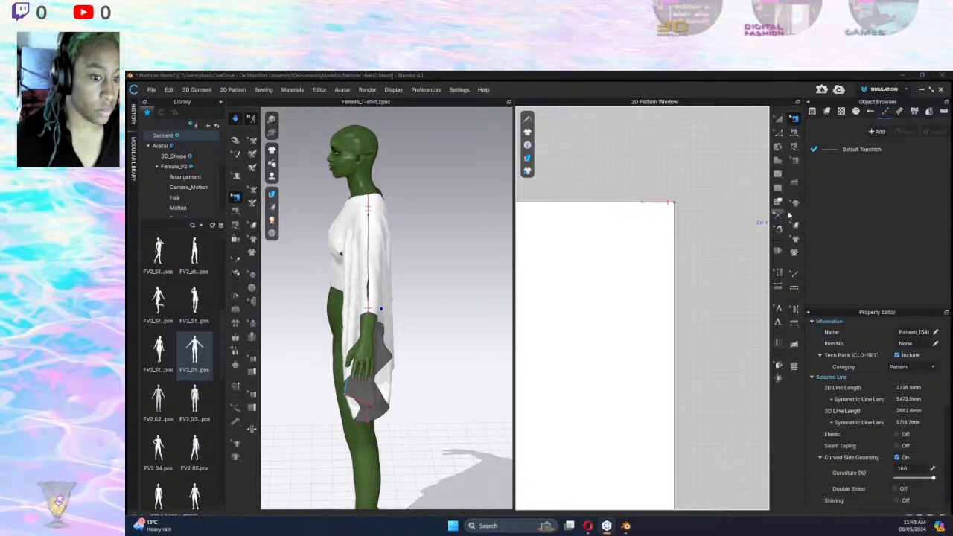
left_click(778, 216)
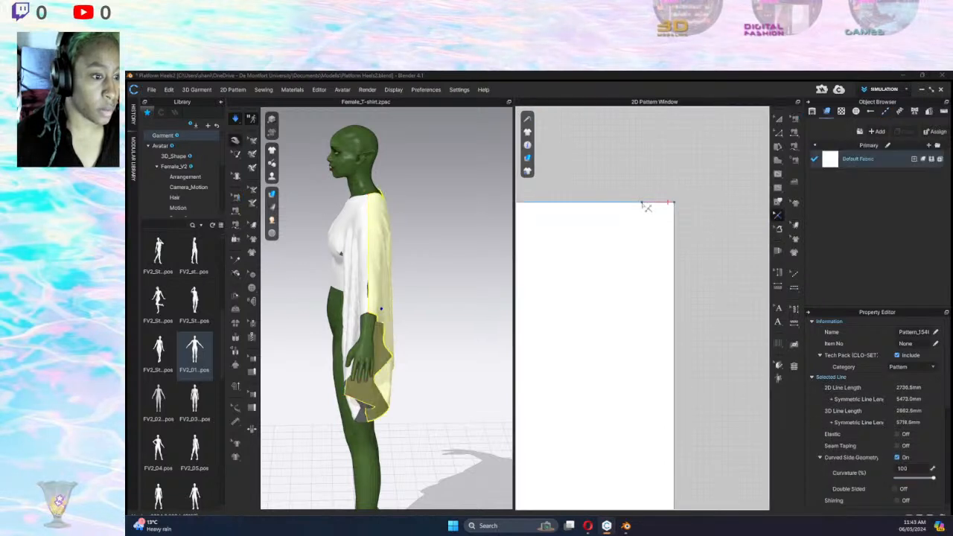
left_click(645, 205)
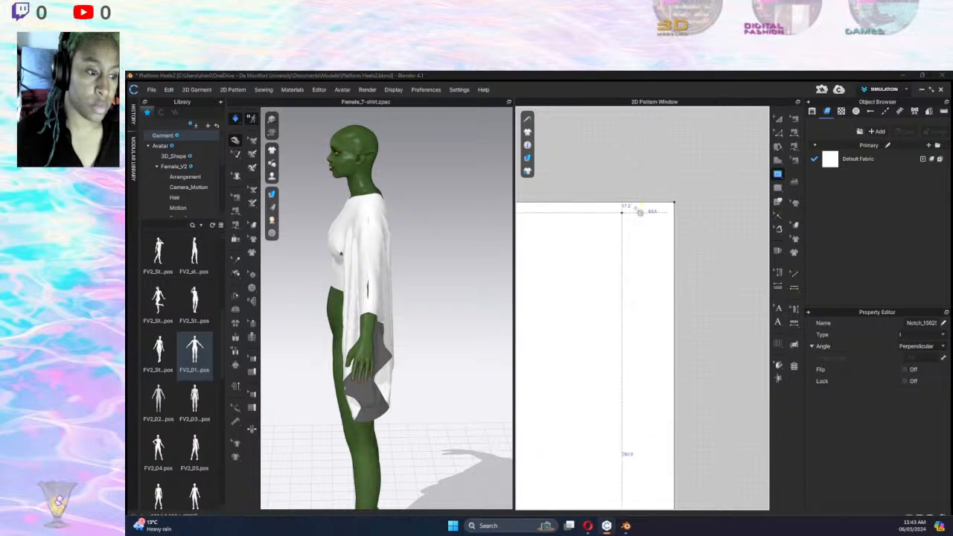
Draw a vertical internal line about 804 mm long from the upper piece's sleeve notch down to the sleeve hem.
scroll(642, 231, "down", 3)
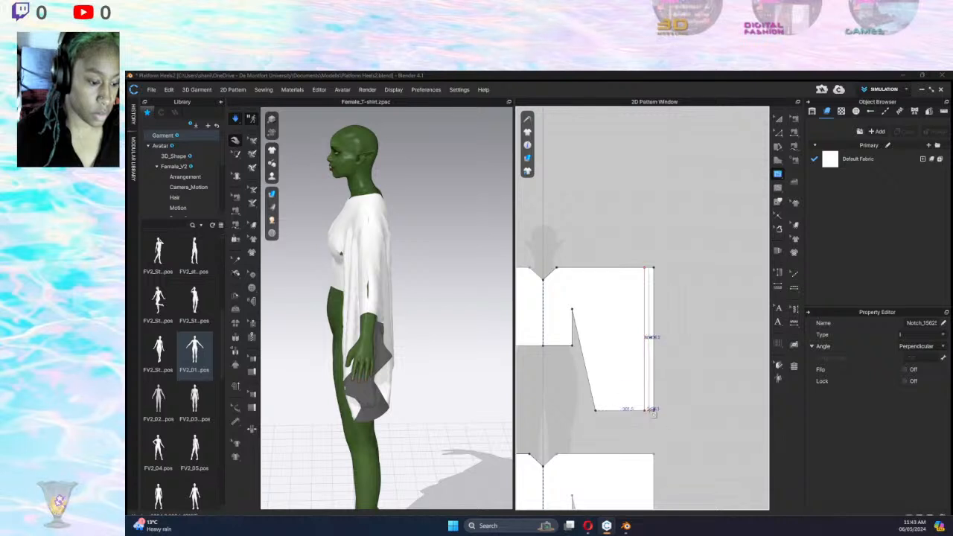
left_click(651, 387)
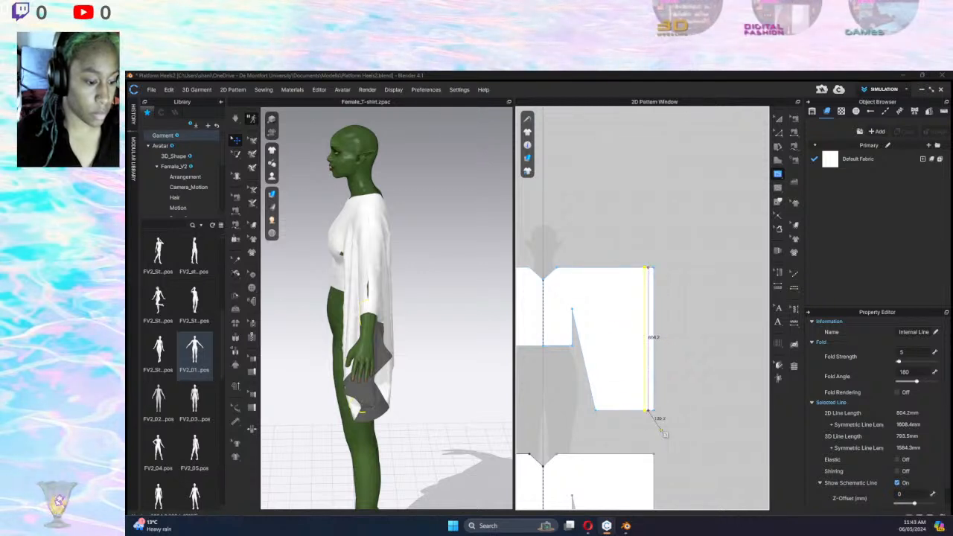
scroll(582, 437, "down", 3)
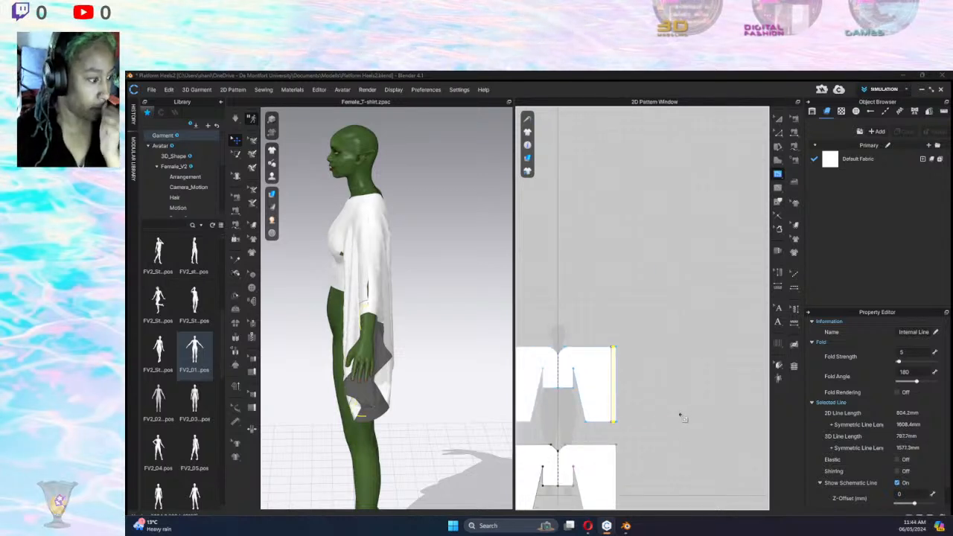
Place a notch on the lower piece's right sleeve top edge at the inner end of its short wrist seam.
scroll(607, 436, "up", 3)
right_click_drag(606, 437, 658, 219)
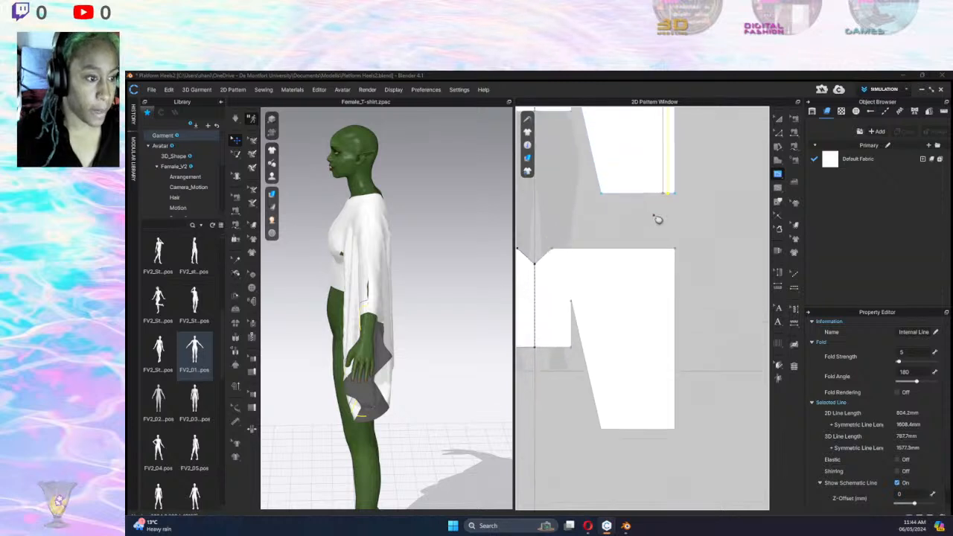
key("x")
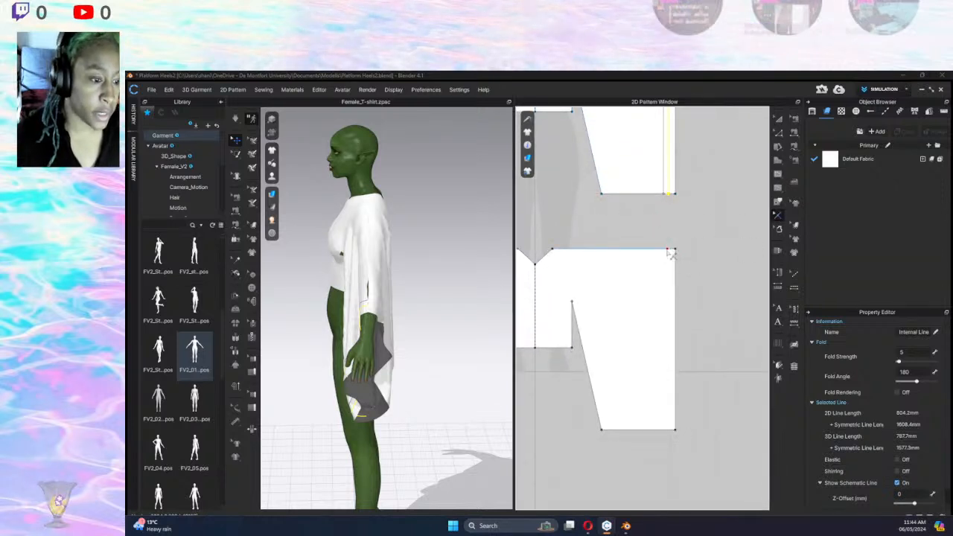
left_click(794, 118)
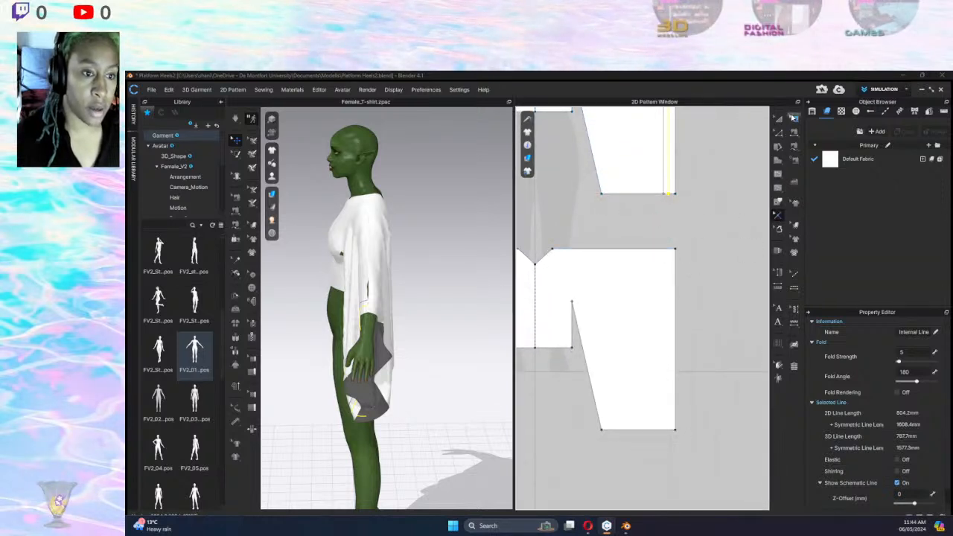
left_click(775, 216)
scroll(691, 238, "up", 4)
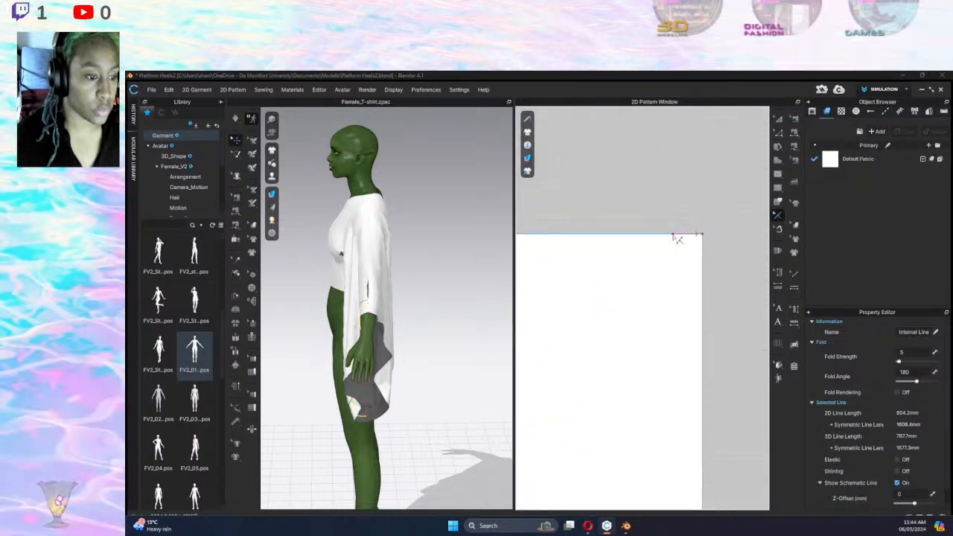
left_click(676, 236)
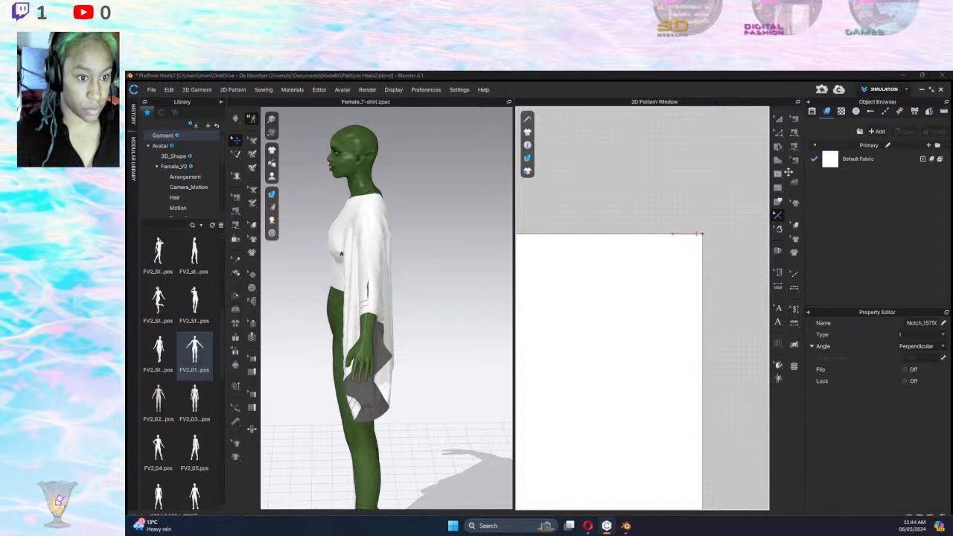
Draw a vertical internal line about 804 mm long from the lower piece's right sleeve notch down to the sleeve hem.
left_click(780, 175)
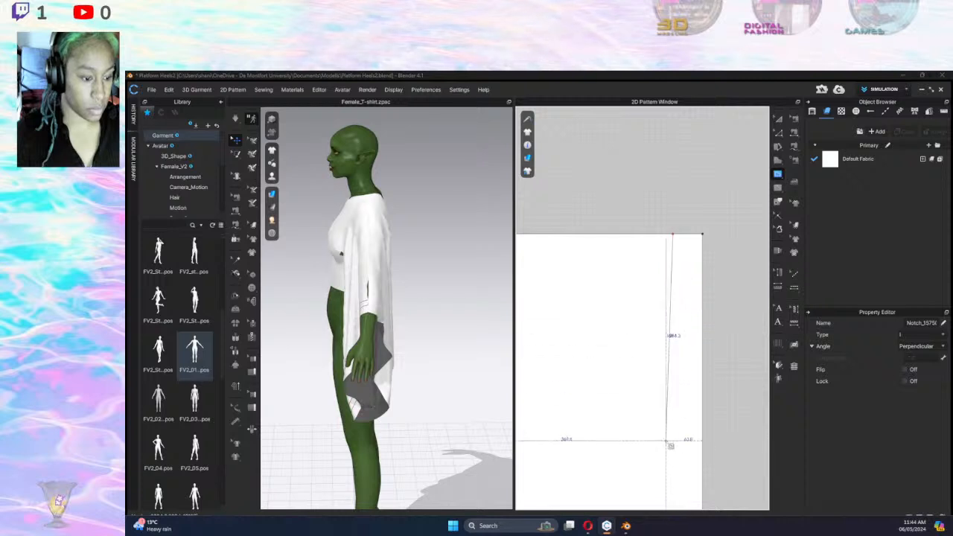
scroll(668, 447, "down", 1)
middle_click_drag(665, 449, 667, 205)
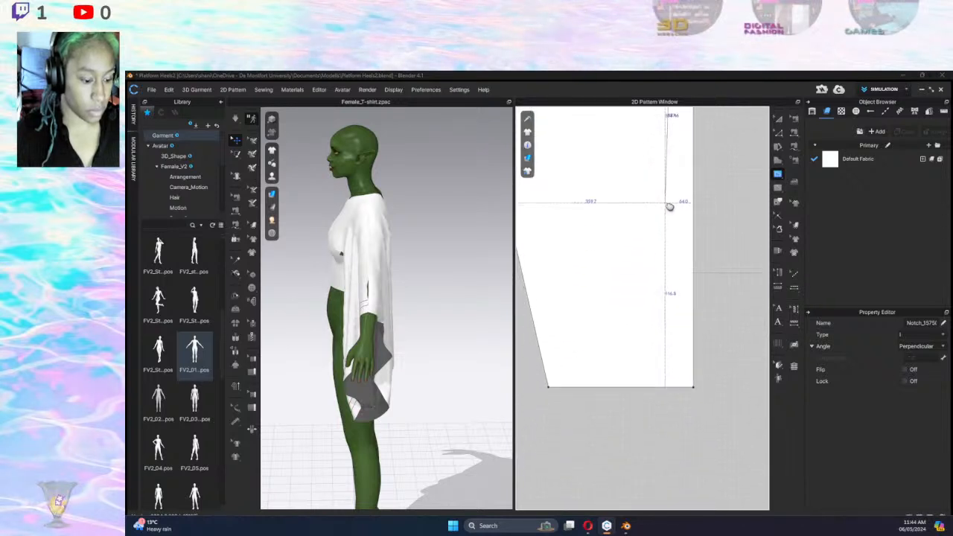
left_click(672, 388)
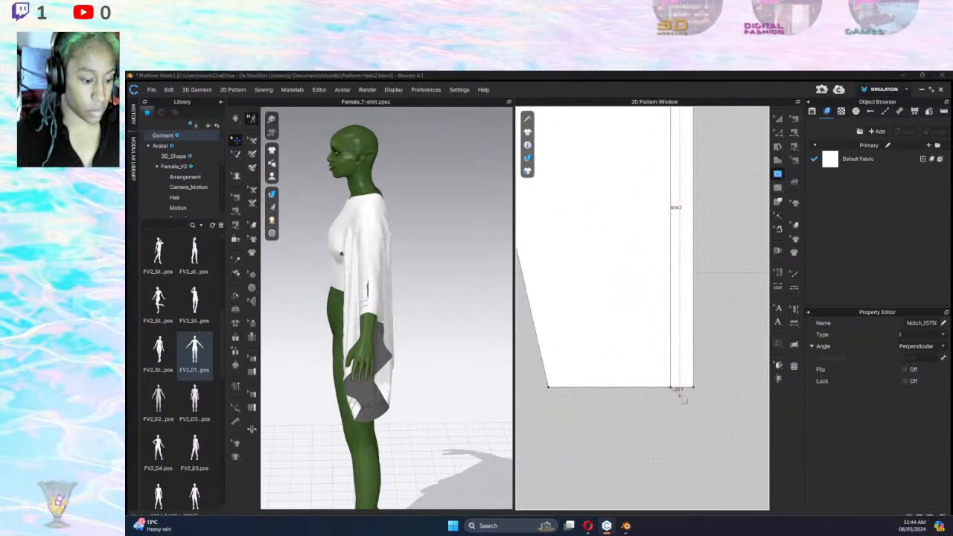
left_click(672, 387)
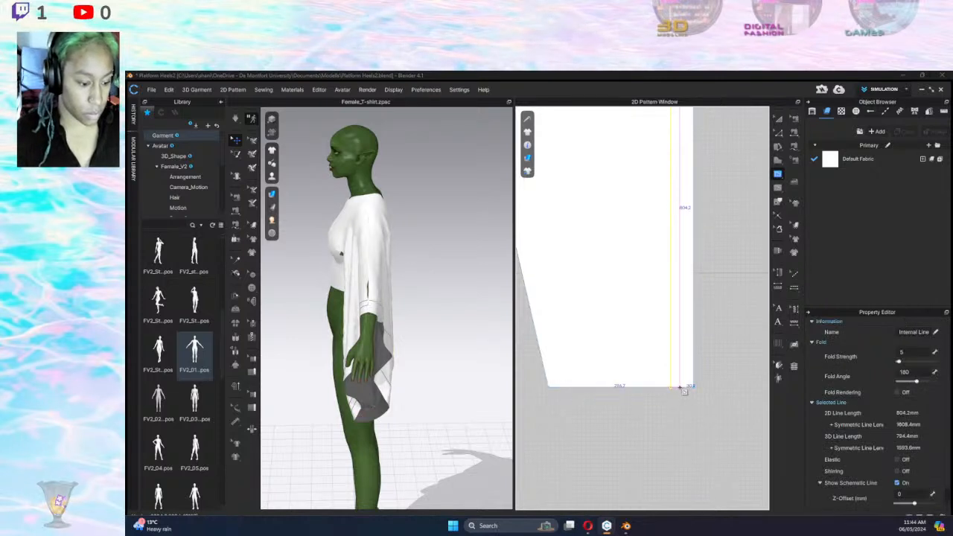
Cut the upper and lower pieces along the upper piece's two vertical sleeve lines and the lower piece's vertical sleeve line.
scroll(686, 344, "down", 4)
scroll(684, 365, "up", 1)
middle_click_drag(683, 371, 671, 462)
scroll(679, 275, "down", 2)
scroll(681, 282, "up", 6)
middle_click_drag(691, 224, 717, 367)
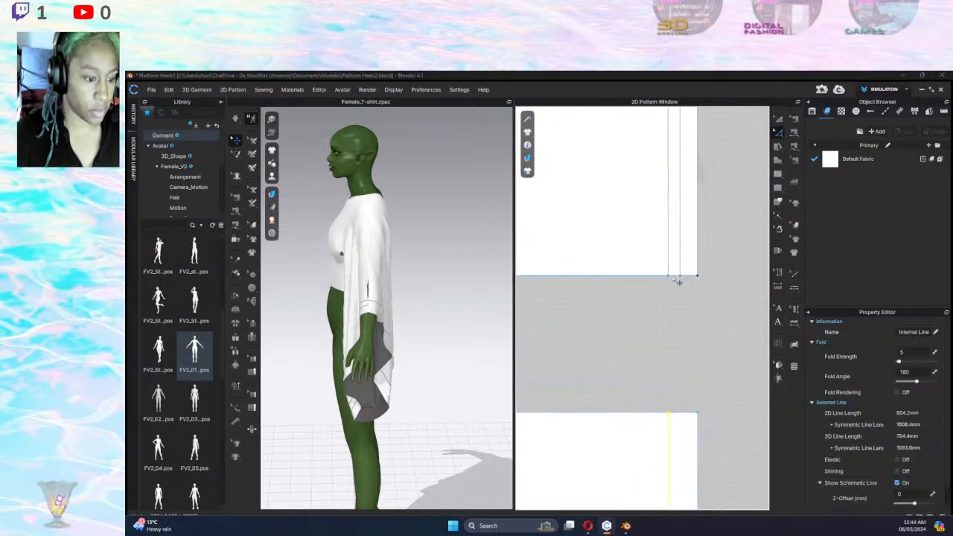
left_click(682, 235, "shift")
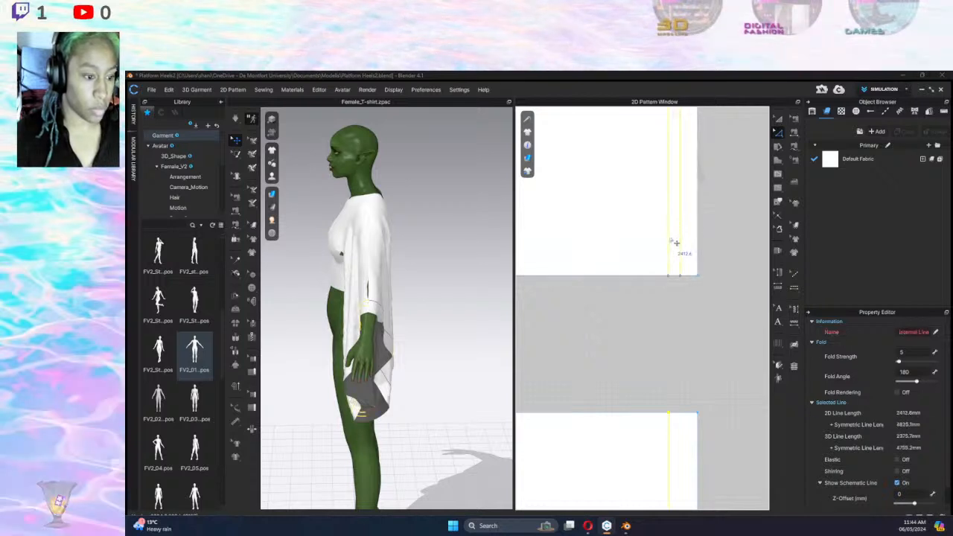
right_click(673, 241)
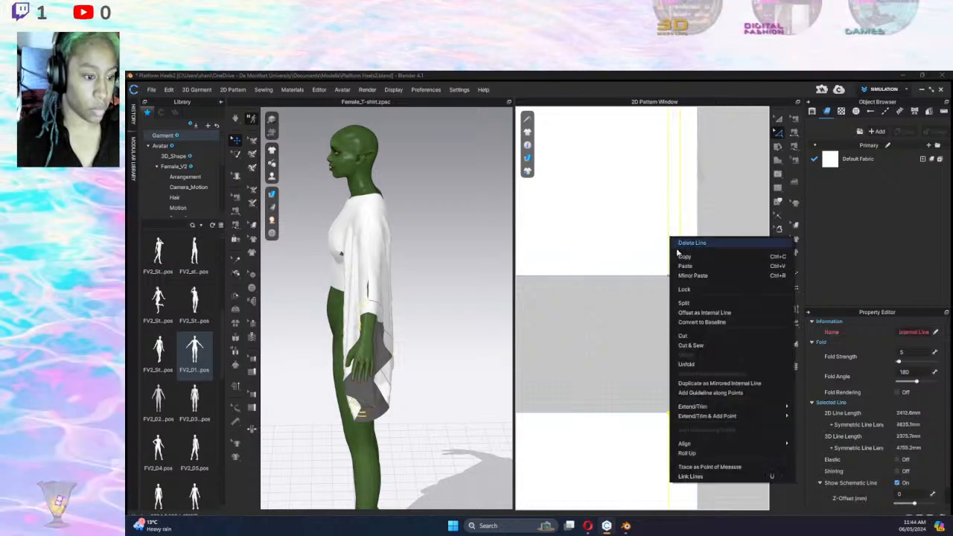
left_click(696, 365)
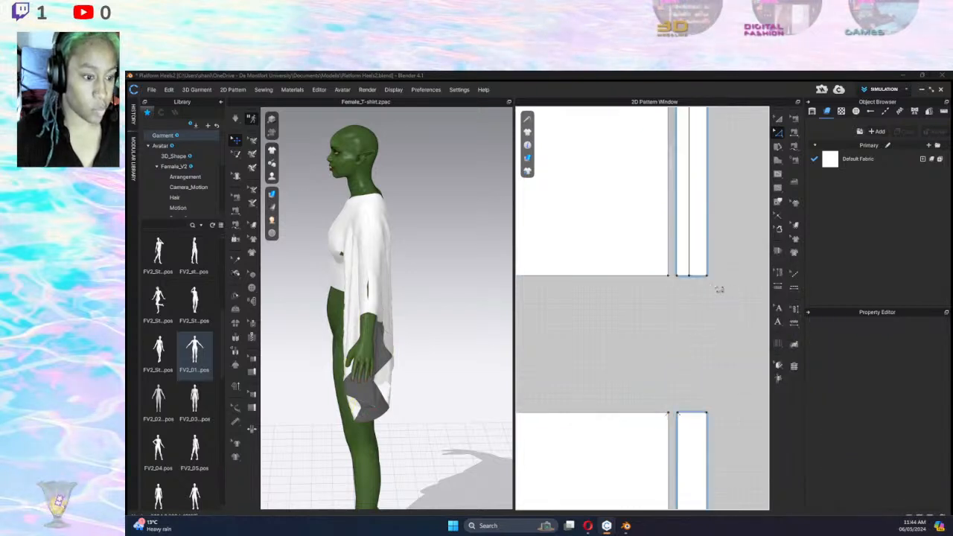
Move the upper piece's outer right sleeve strip outward, leaving a gap to the inner strip.
left_click(706, 214)
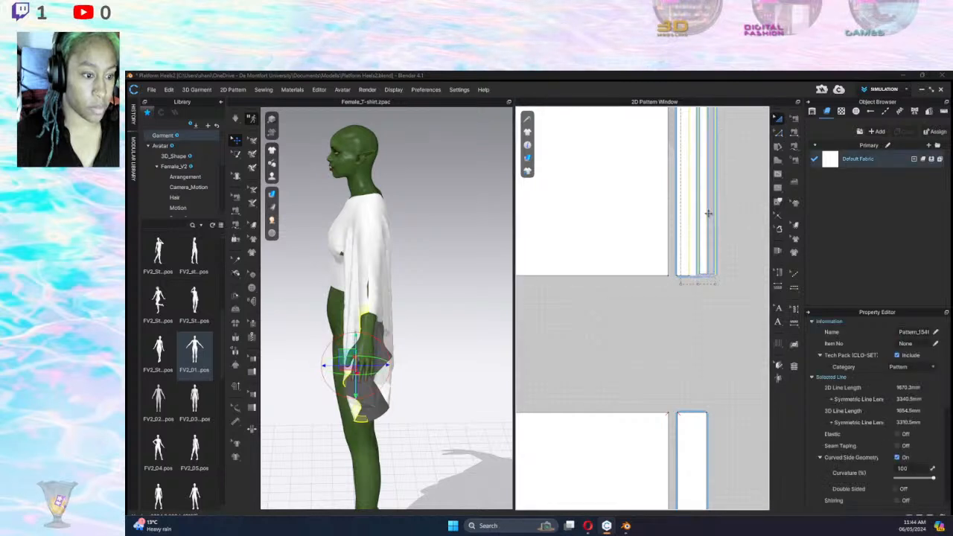
left_click(689, 322)
left_click(685, 248)
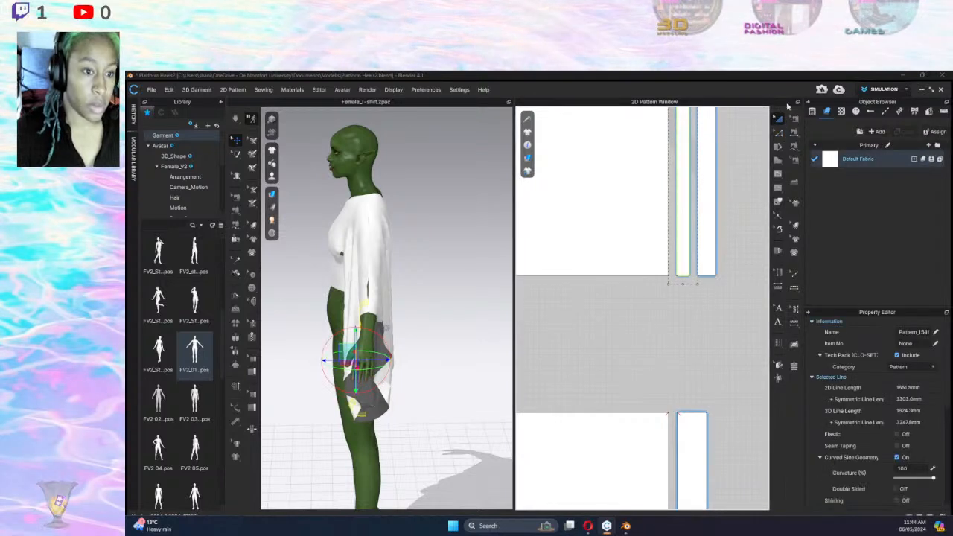
Check the length of the bottom edge of the upper piece's inner sleeve strip.
left_click(779, 133)
left_click(693, 318)
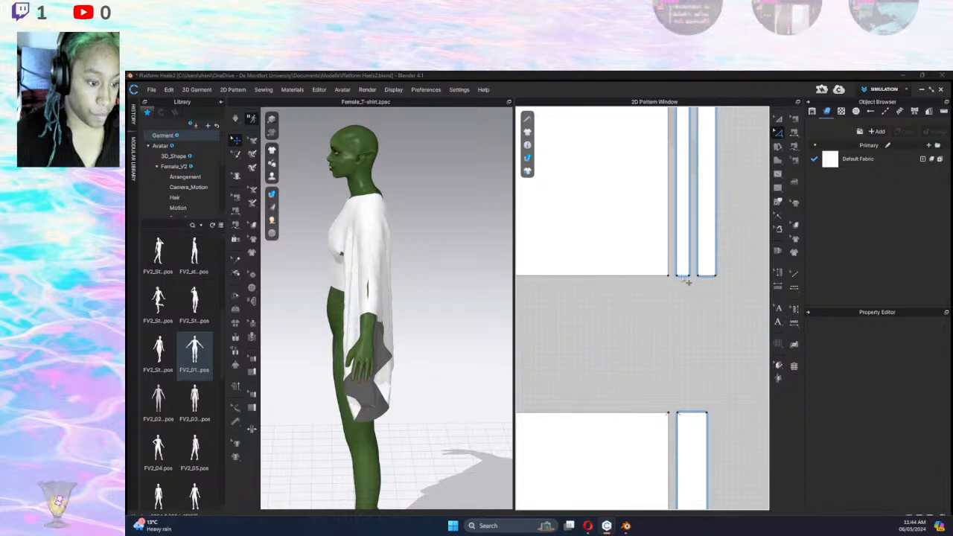
left_click(685, 276)
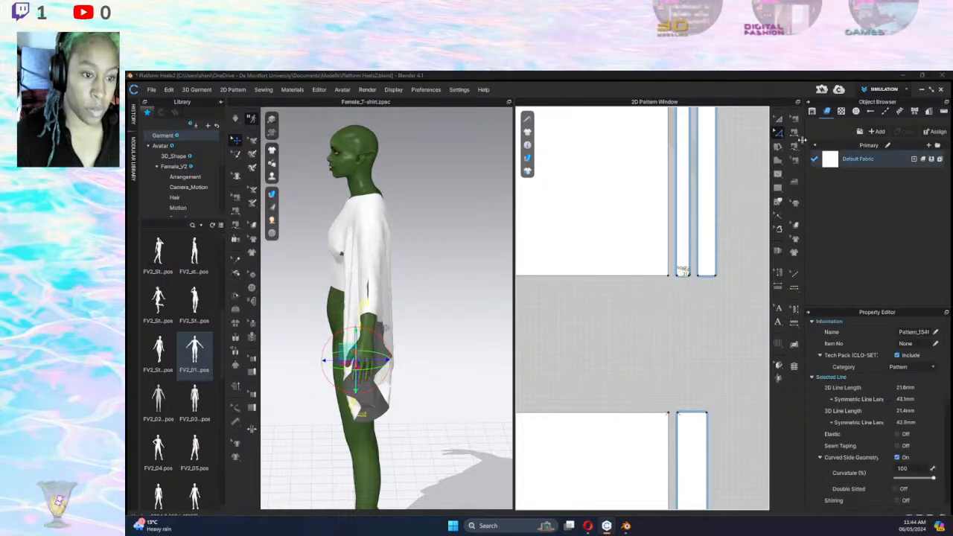
Try to start an internal line on the top edge of the lower piece's cut sleeve strip.
left_click(779, 176)
right_click_drag(628, 405, 616, 226)
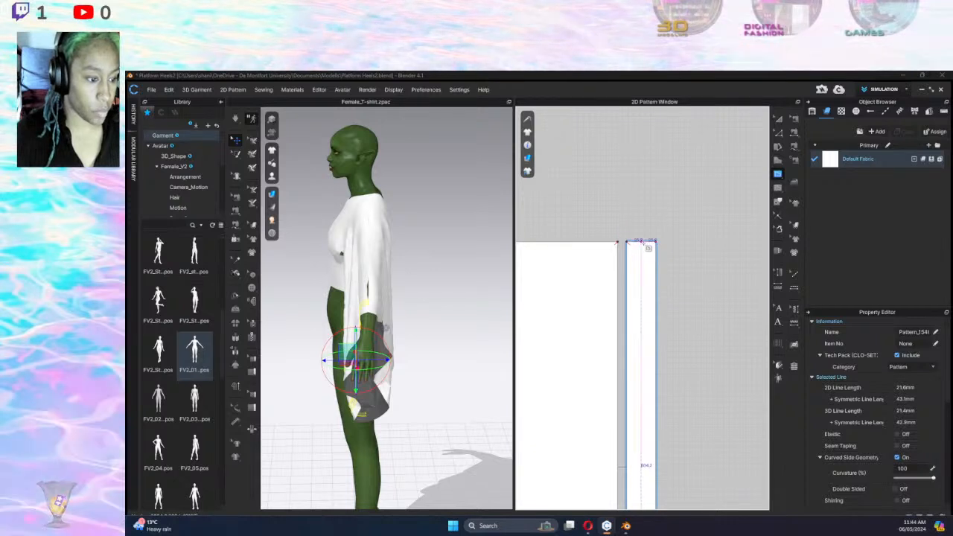
right_click(643, 245)
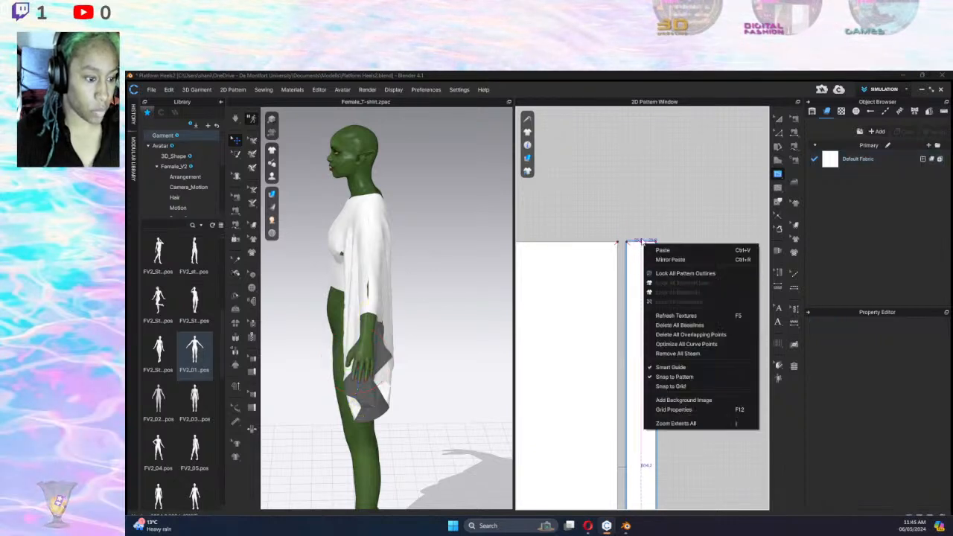
left_click(639, 242)
right_click(638, 242)
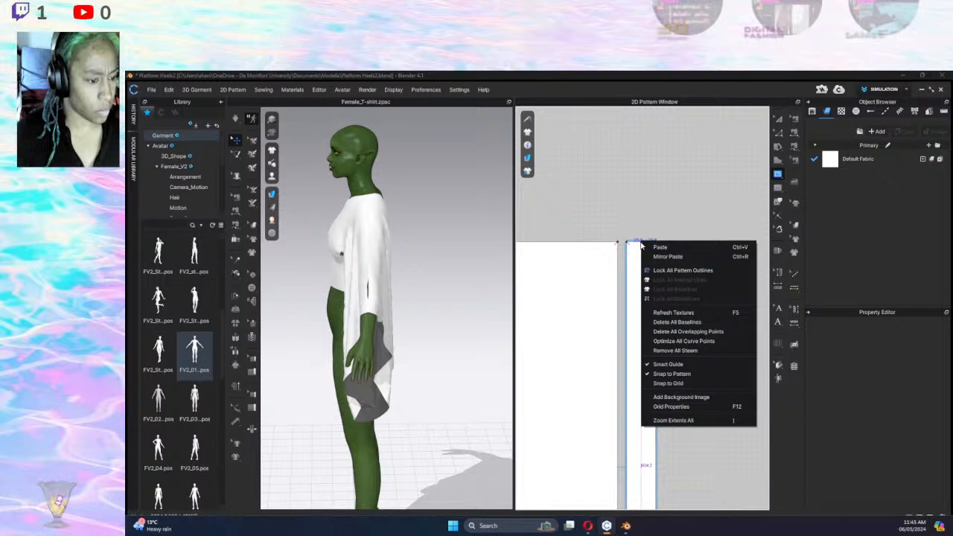
left_click(639, 243)
left_click(638, 242)
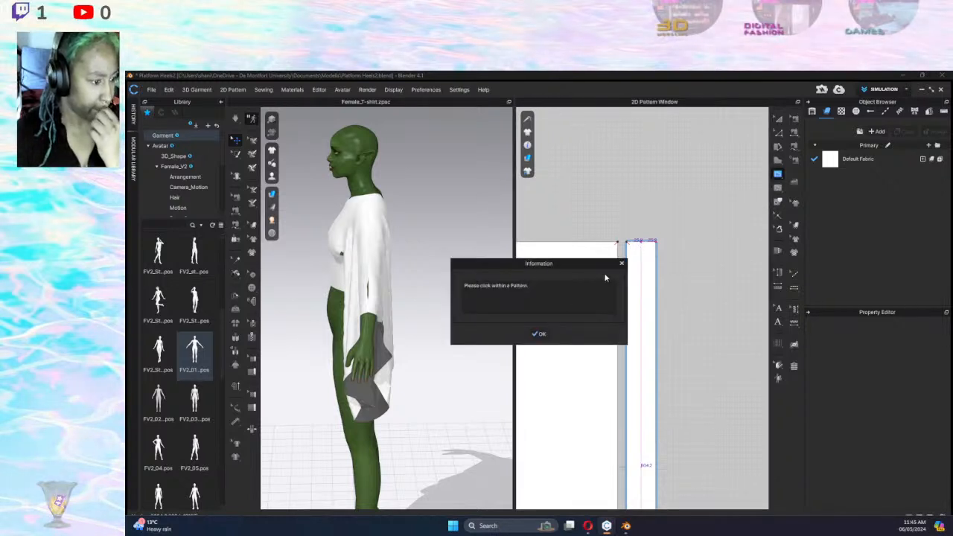
left_click(622, 265)
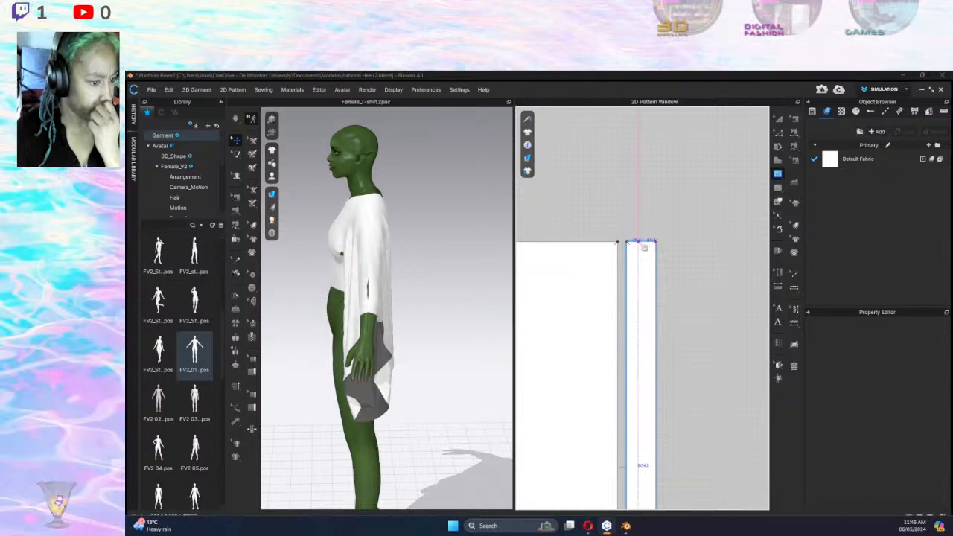
right_click(640, 244)
left_click(640, 244)
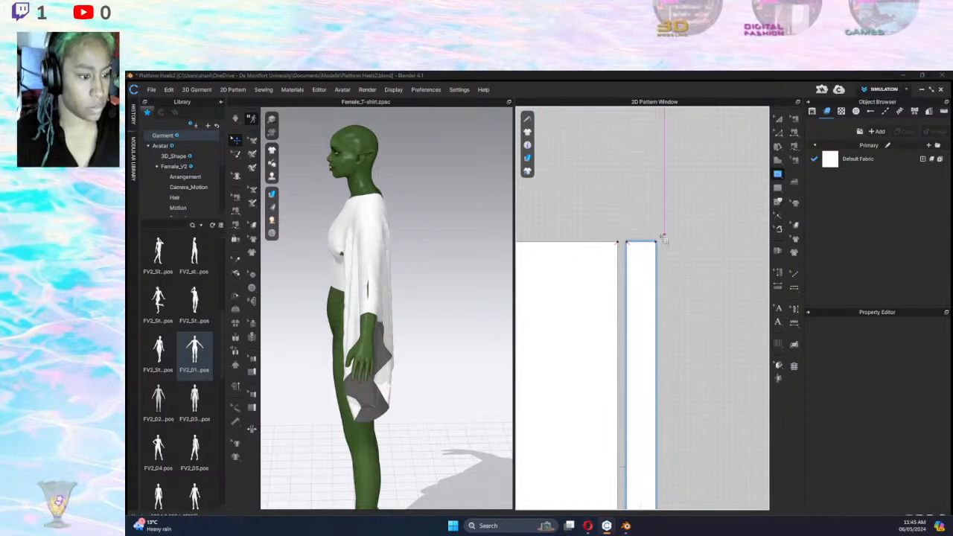
Draw a vertical internal line about 804 mm long down the lower piece's right sleeve strip, about 21.6 mm from its inner edge.
scroll(645, 287, "up", 4)
middle_click_drag(645, 256, 726, 382)
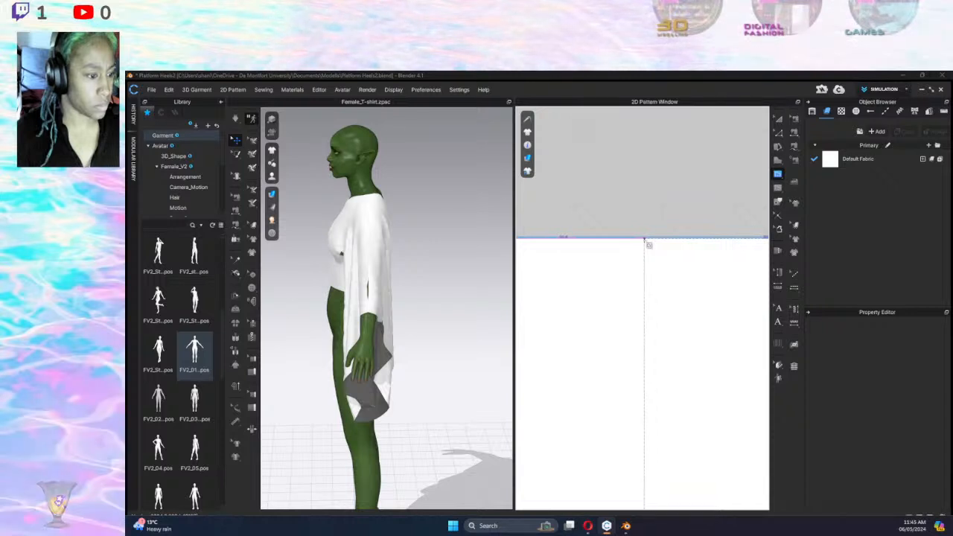
scroll(645, 245, "down", 5)
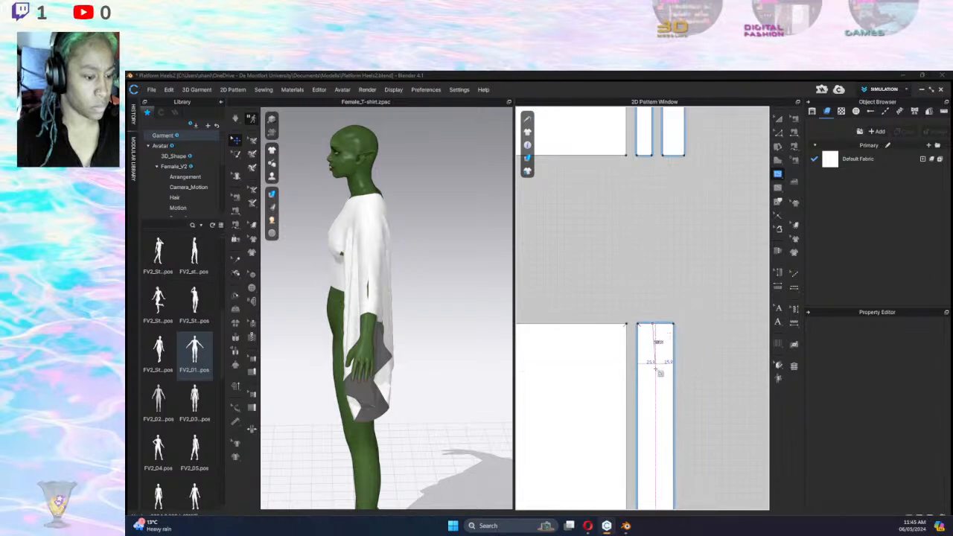
scroll(660, 373, "down", 5)
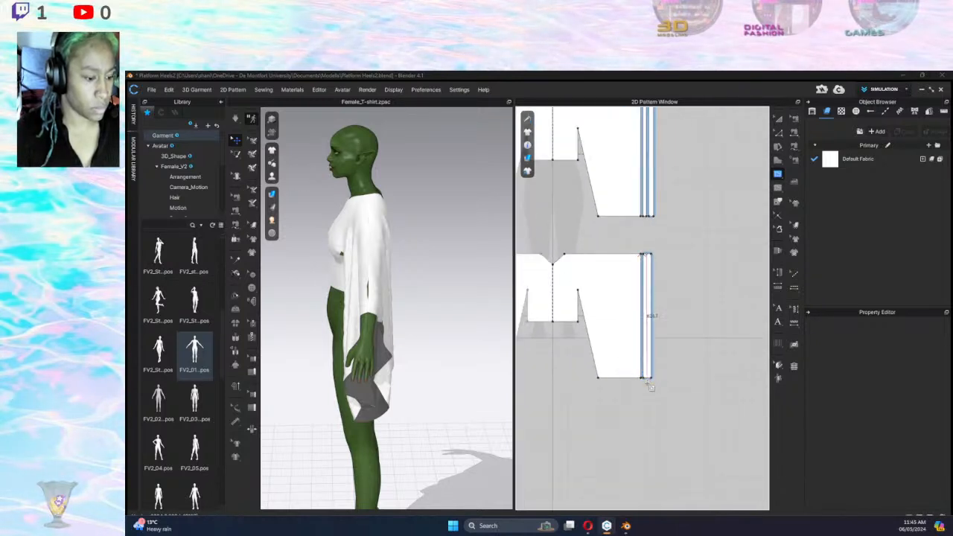
scroll(651, 384, "up", 5)
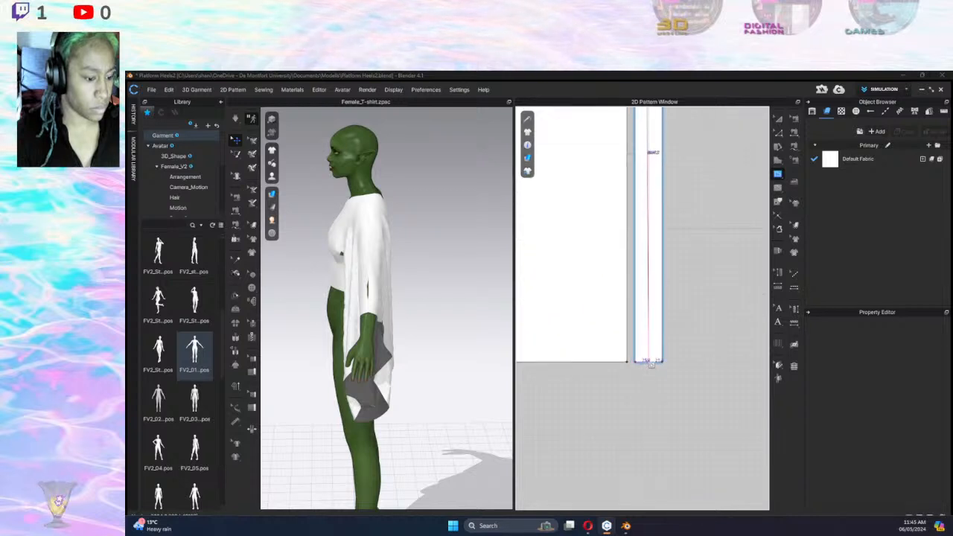
scroll(651, 363, "up", 5)
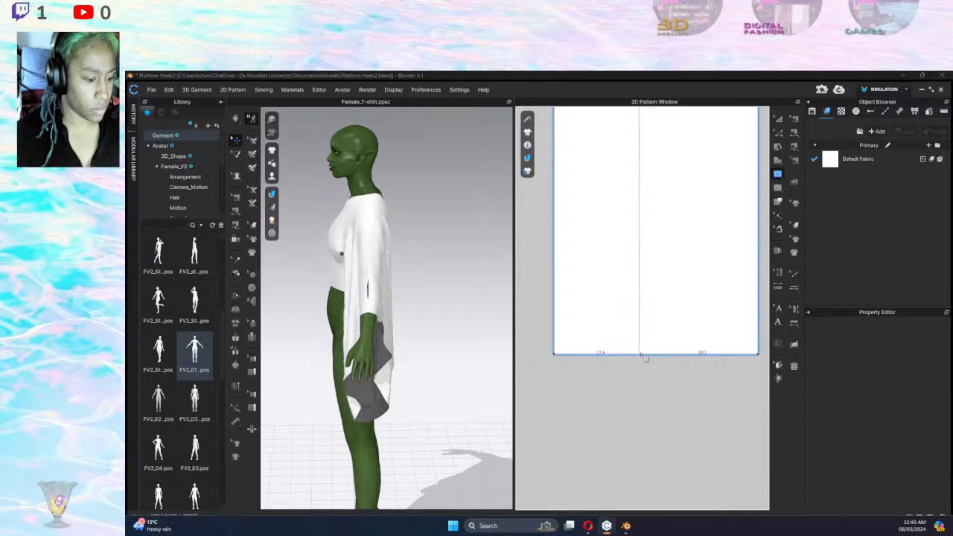
left_click(618, 366)
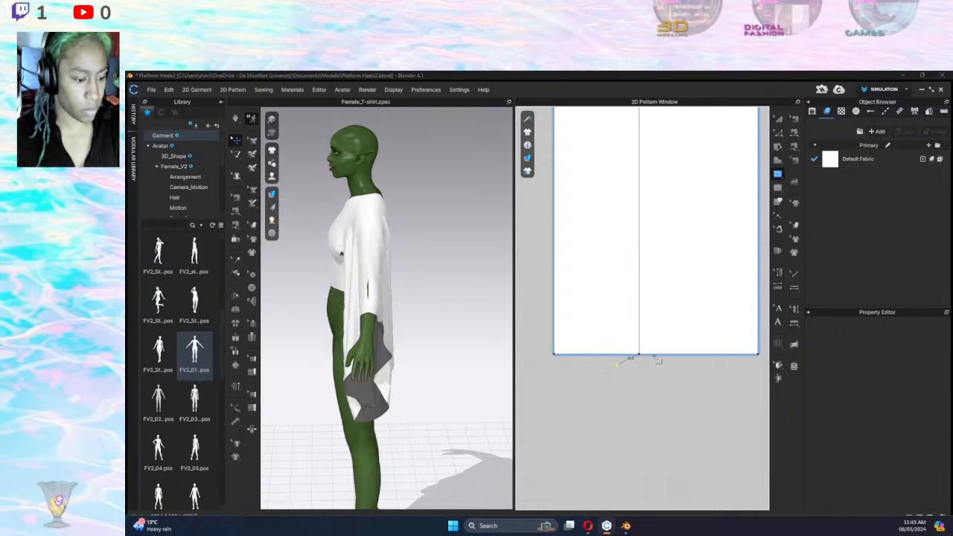
Cut and sew the lower piece's right sleeve strip along its new vertical internal line.
left_click(781, 133)
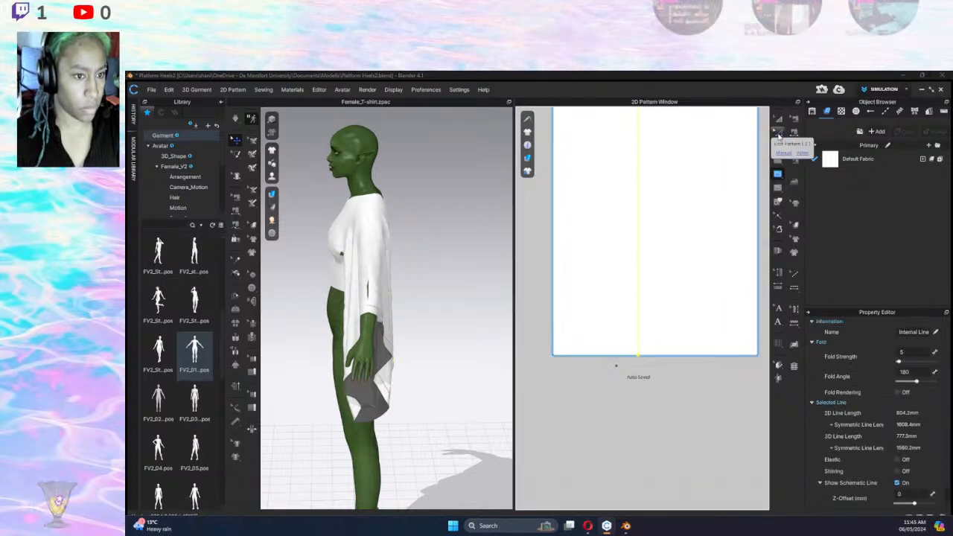
right_click(639, 328)
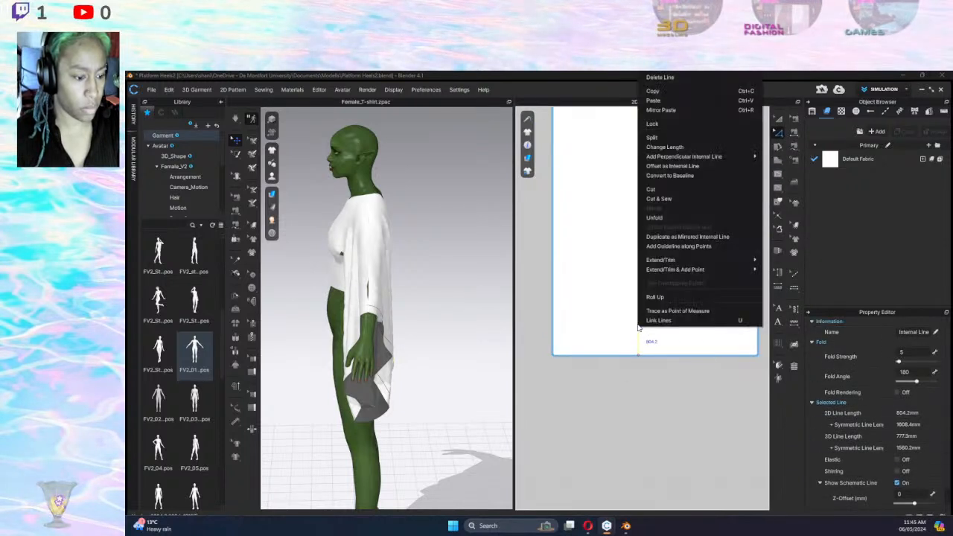
left_click(665, 200)
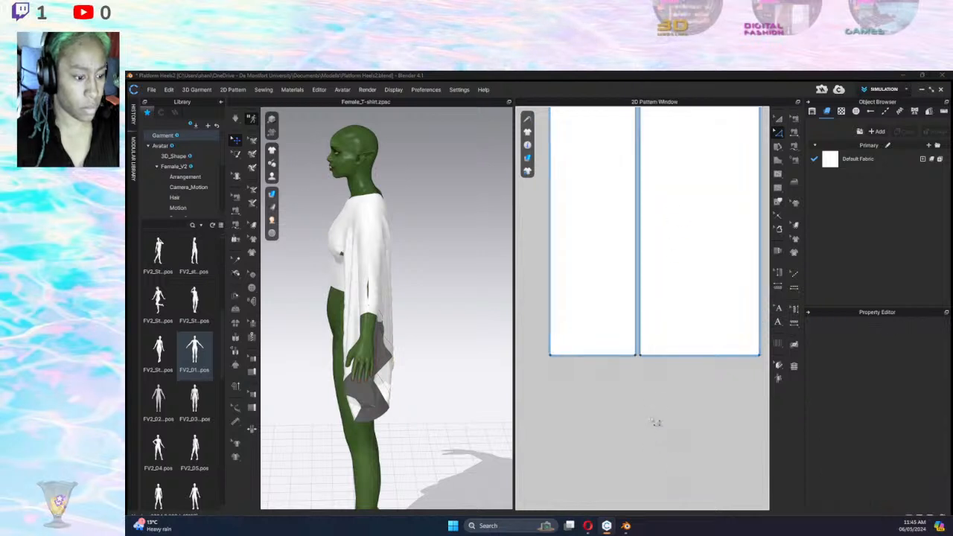
Move the lower piece's outer sleeve strips slightly away from the inner strips and activate the Notch tool.
scroll(656, 422, "down", 5)
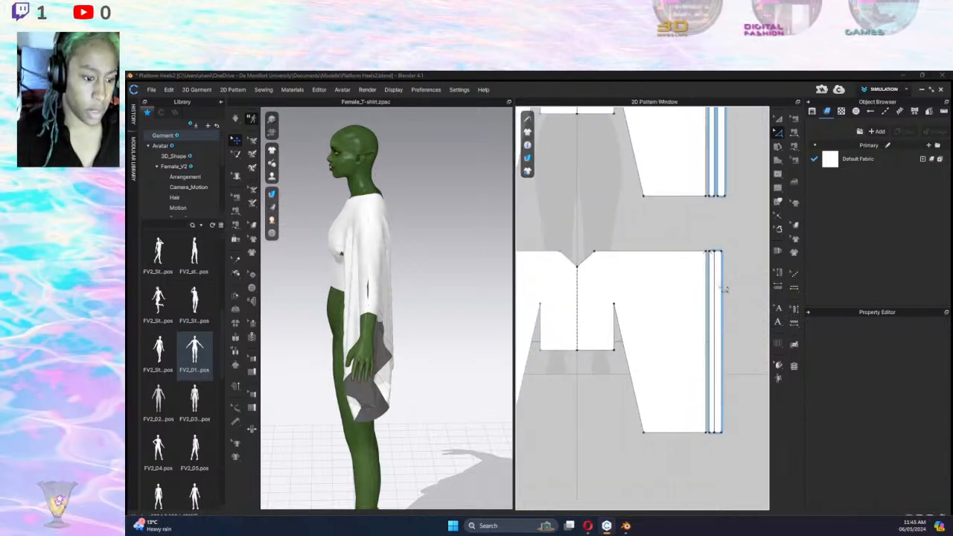
scroll(732, 208, "down", 4)
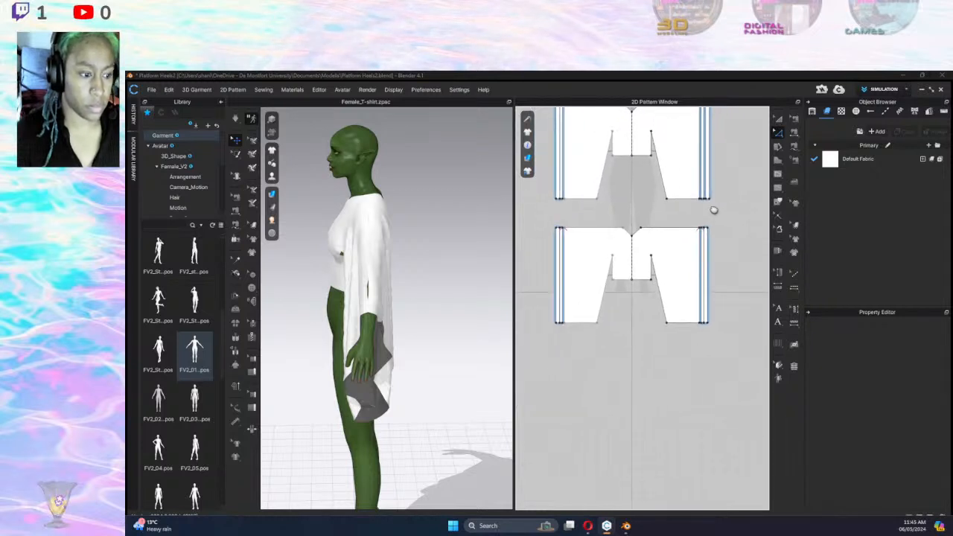
left_click(778, 117)
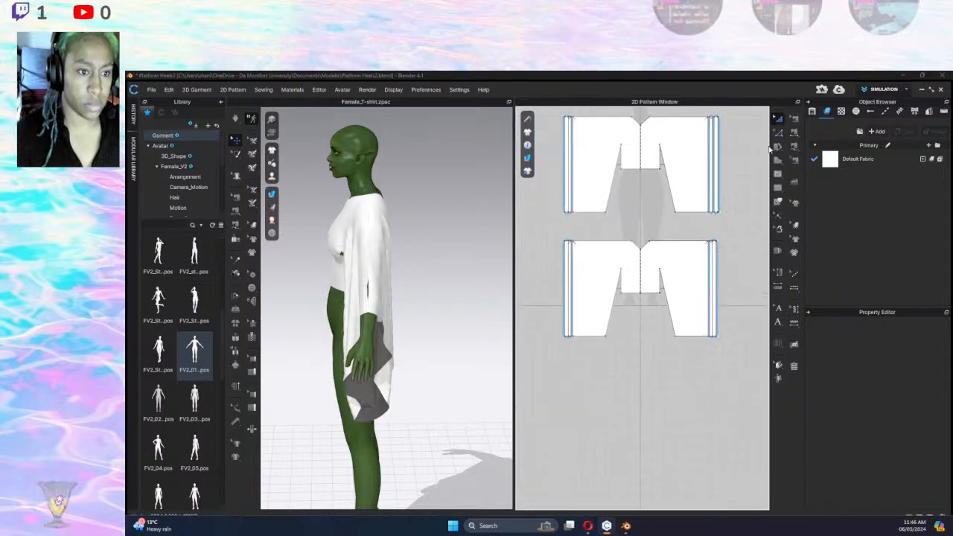
left_click(713, 249)
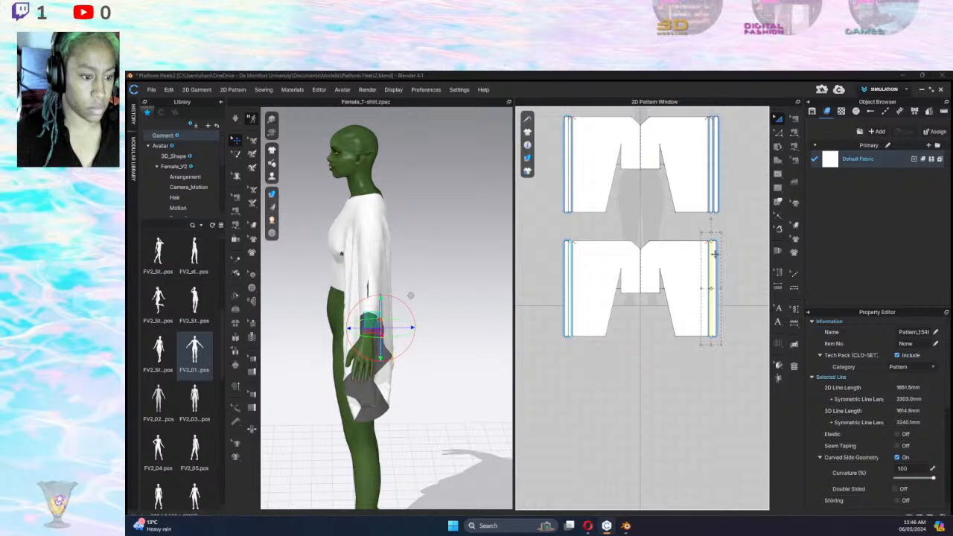
left_click(732, 253)
left_click(717, 250)
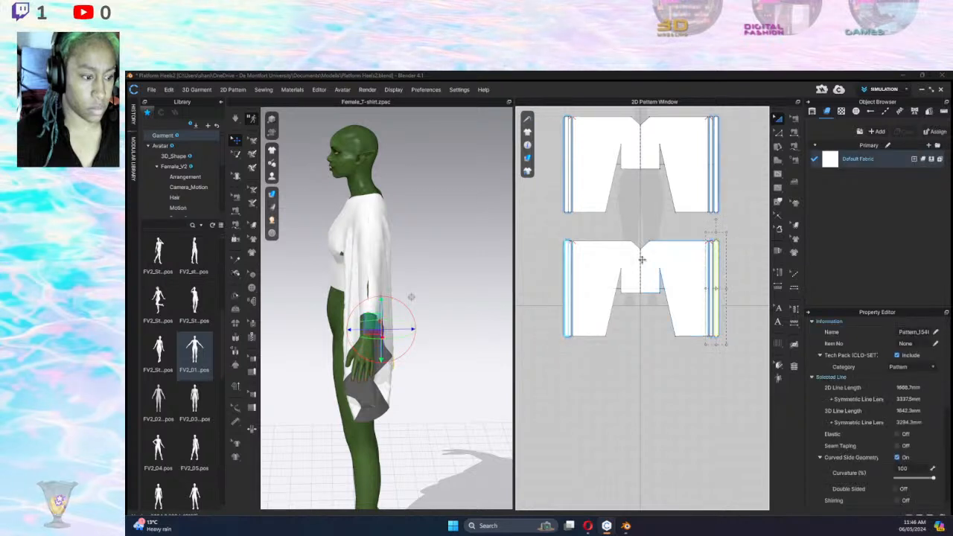
left_click(566, 258)
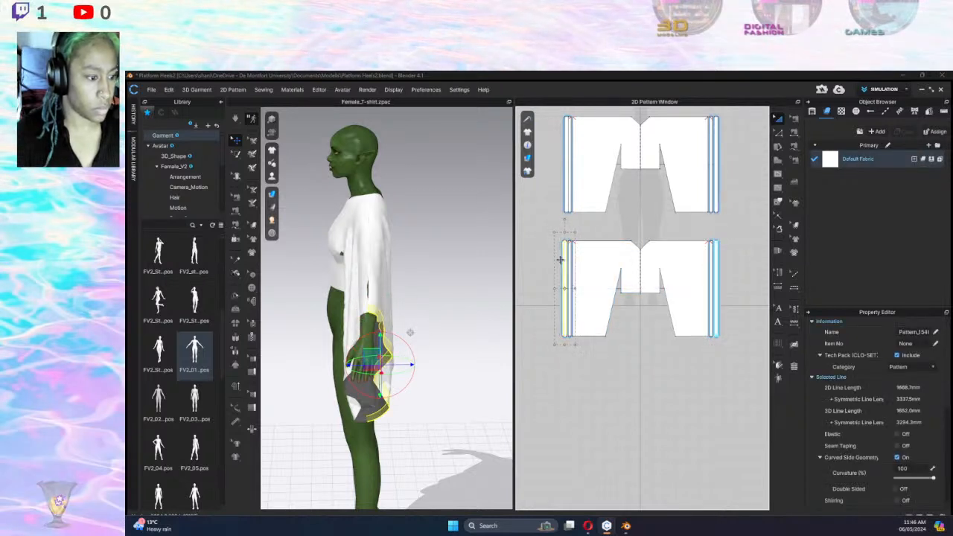
left_click(652, 358)
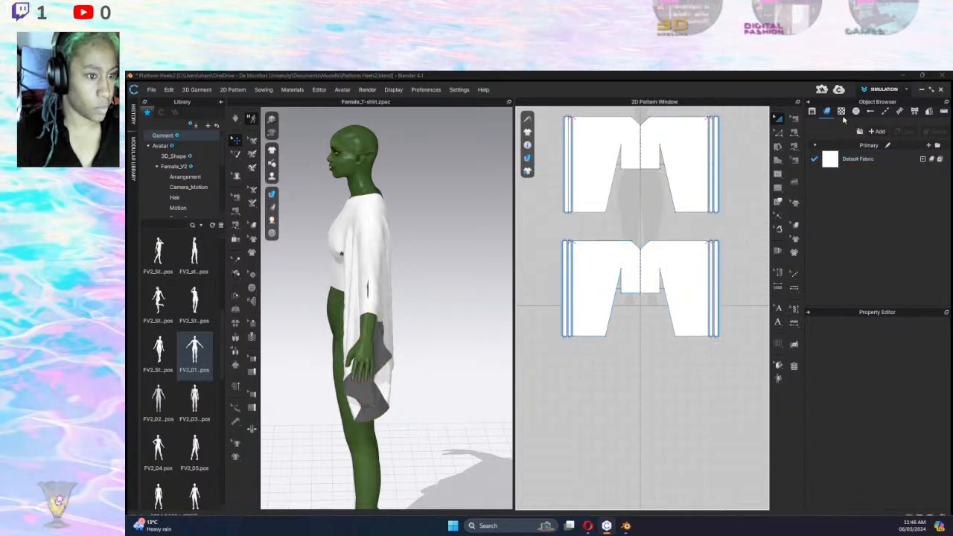
left_click(778, 215)
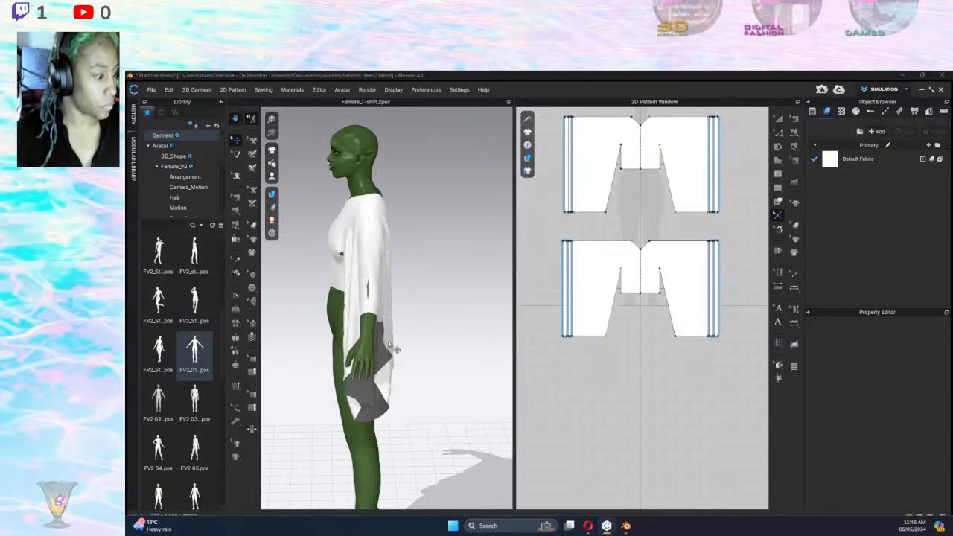
Widen the right inner sleeve strips of both the upper and lower pieces by moving their outer edges and the narrow outer strips outward.
left_click(429, 261)
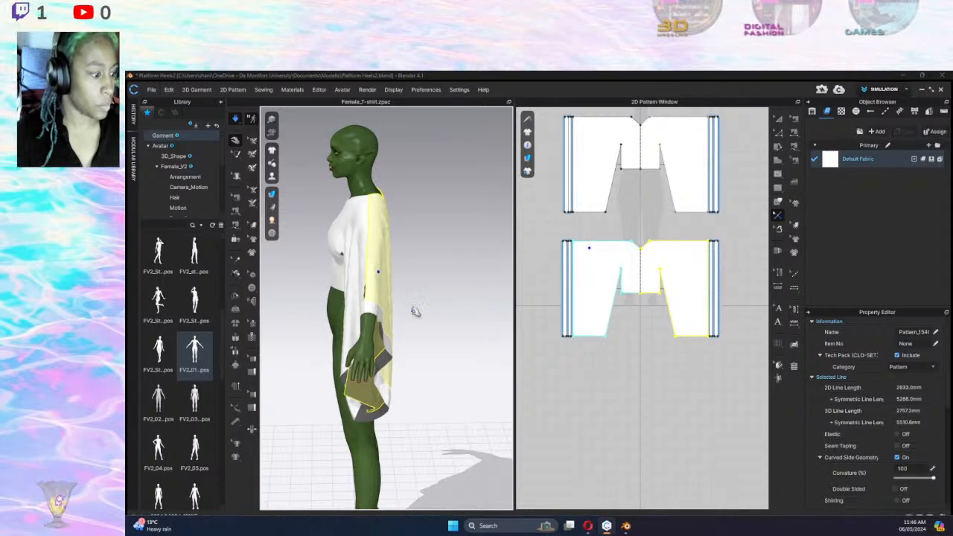
left_click(778, 134)
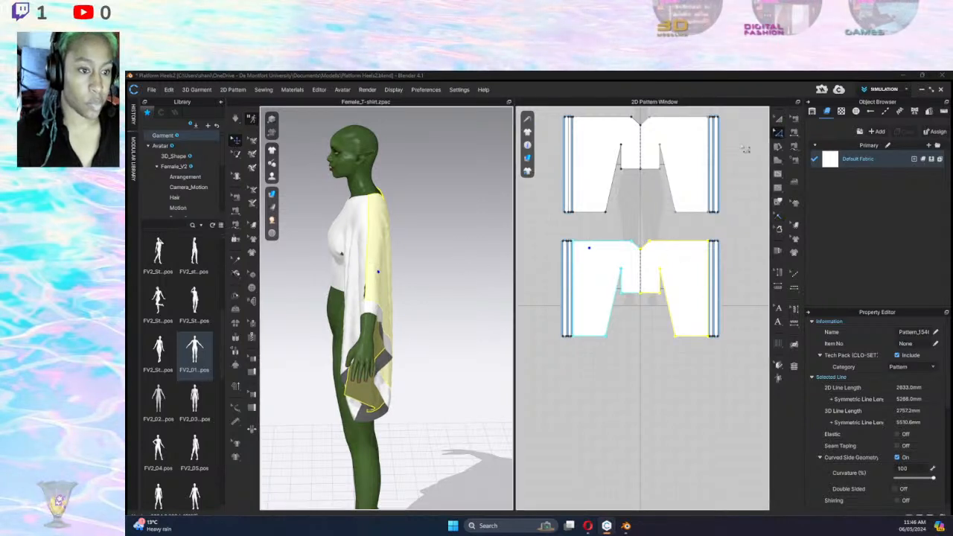
scroll(744, 153, "down", 3)
middle_click_drag(741, 154, 724, 162)
left_click_drag(735, 117, 689, 339)
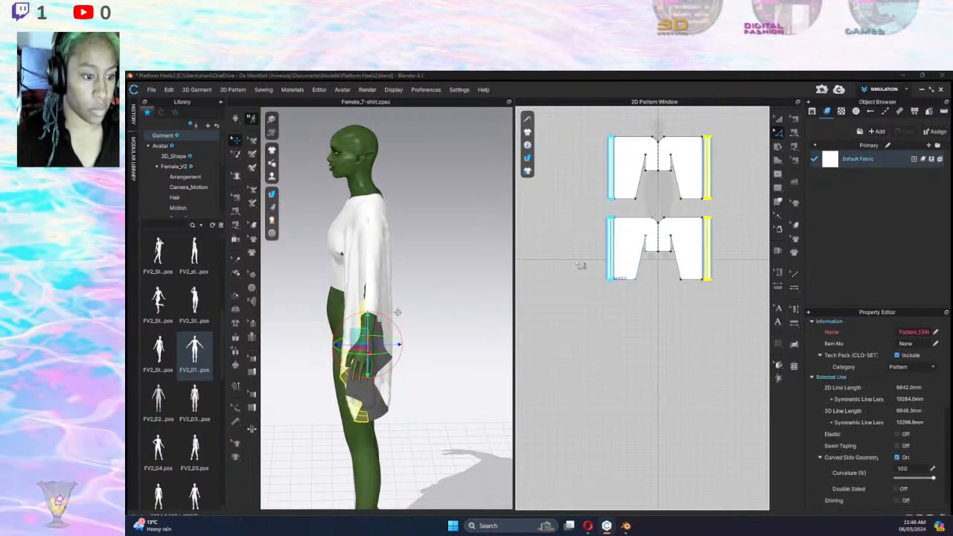
left_click(738, 261)
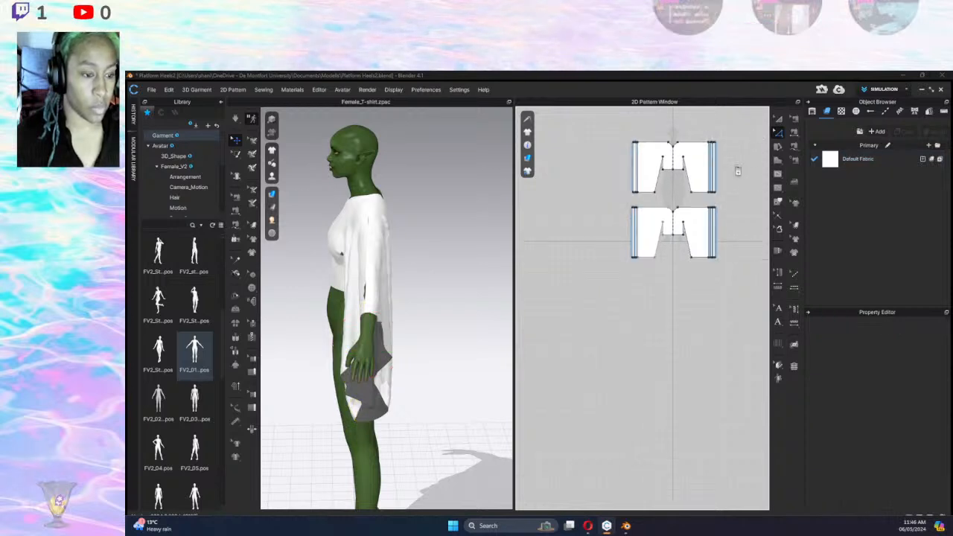
scroll(720, 194, "up", 5)
scroll(700, 184, "down", 4)
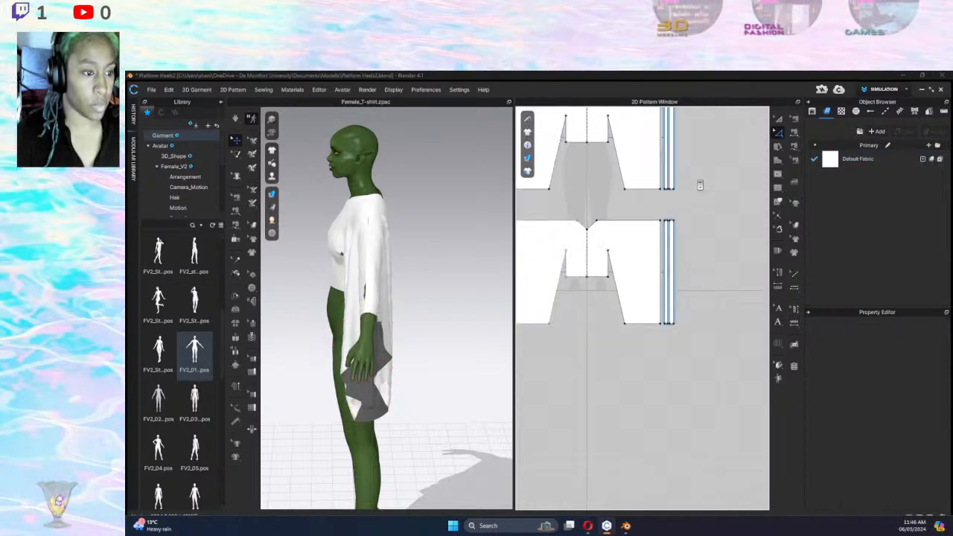
left_click_drag(701, 297, 665, 429)
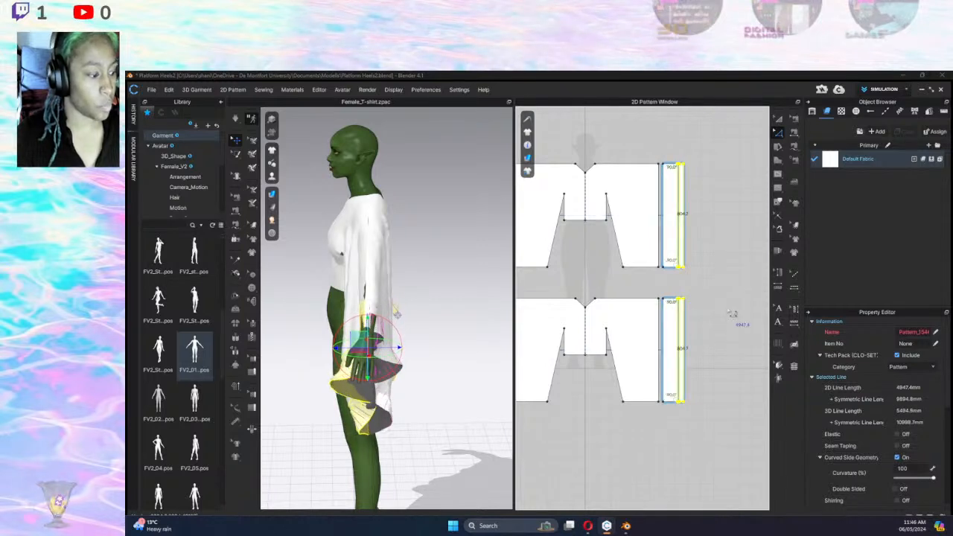
Simulate the garment and pull the widened sleeve's edge near the avatar's wrist to settle the drape over the arm.
key("space")
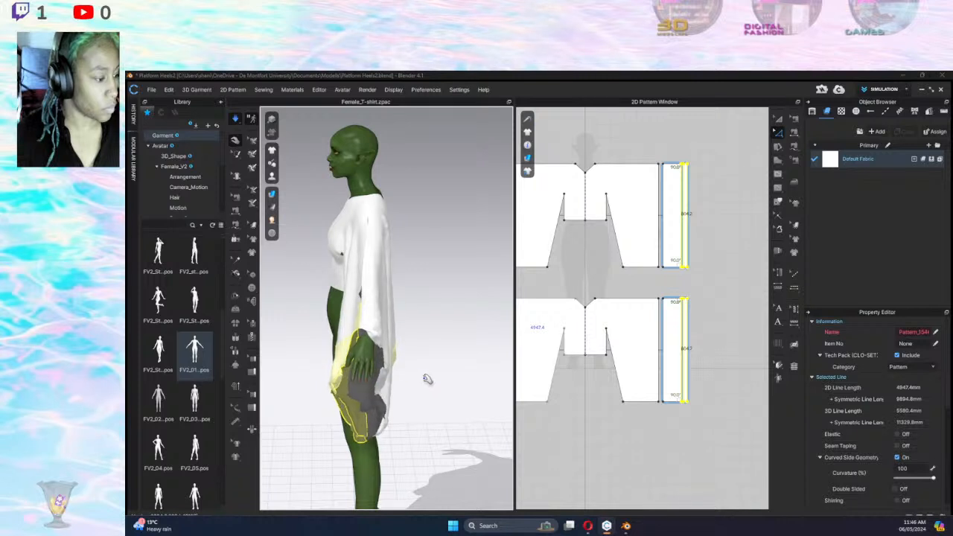
left_click(368, 348)
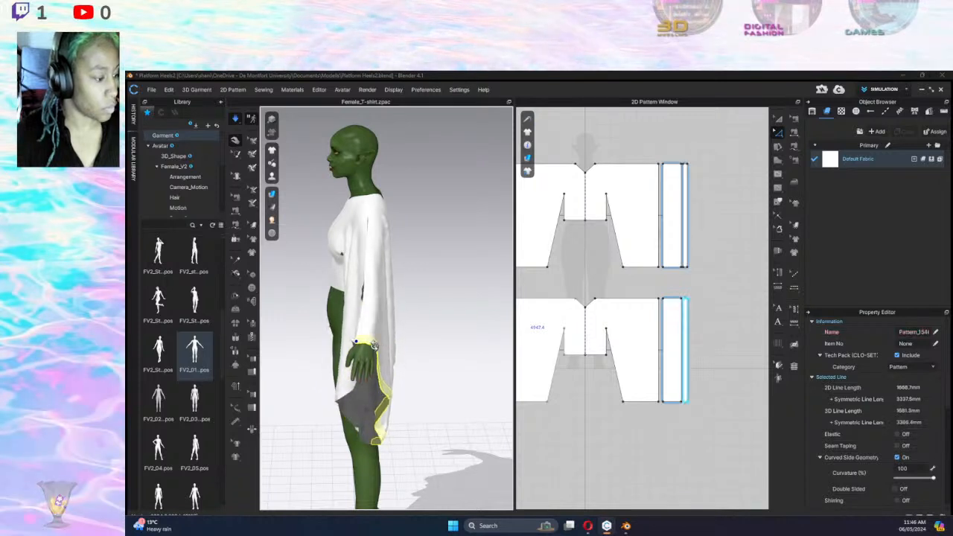
right_click_drag(368, 347, 464, 337)
left_click(368, 343)
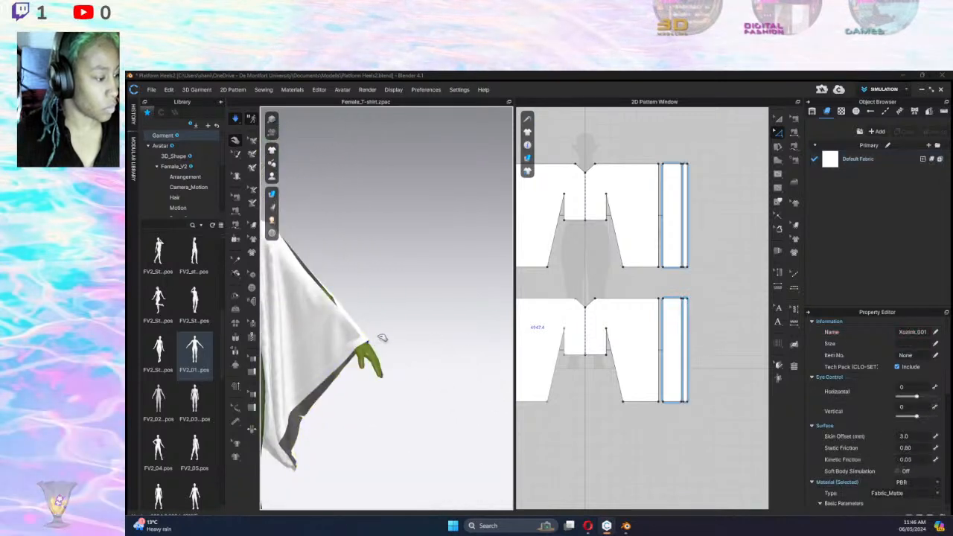
left_click_drag(365, 343, 392, 333)
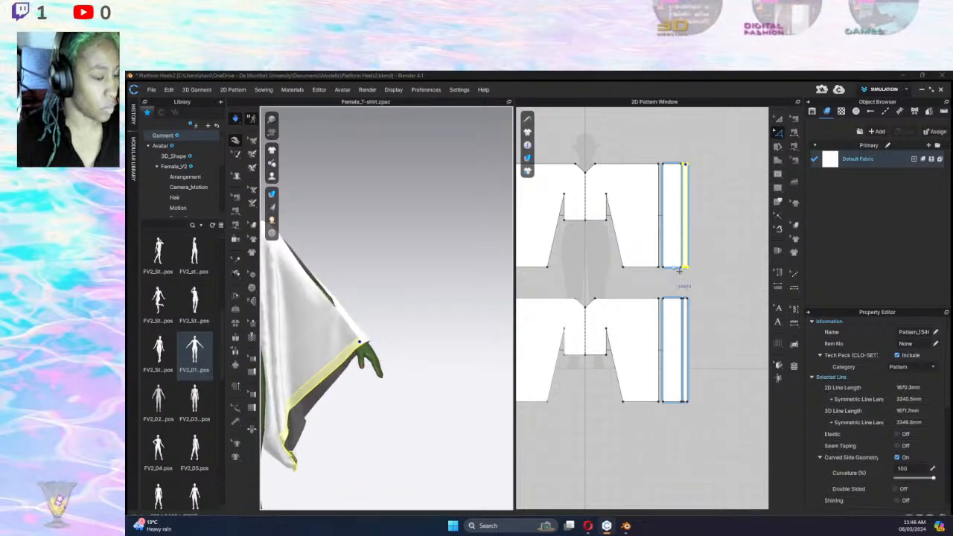
left_click(670, 215)
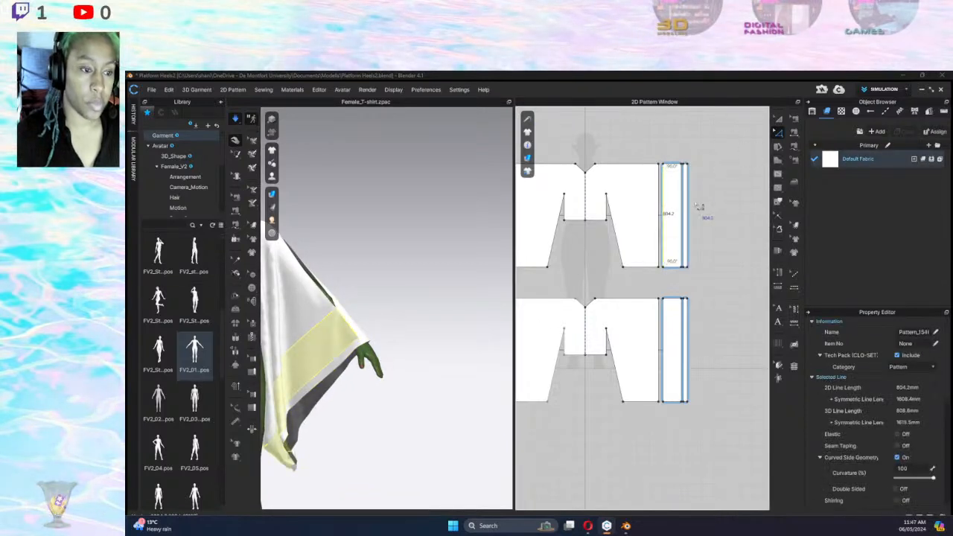
left_click(725, 169)
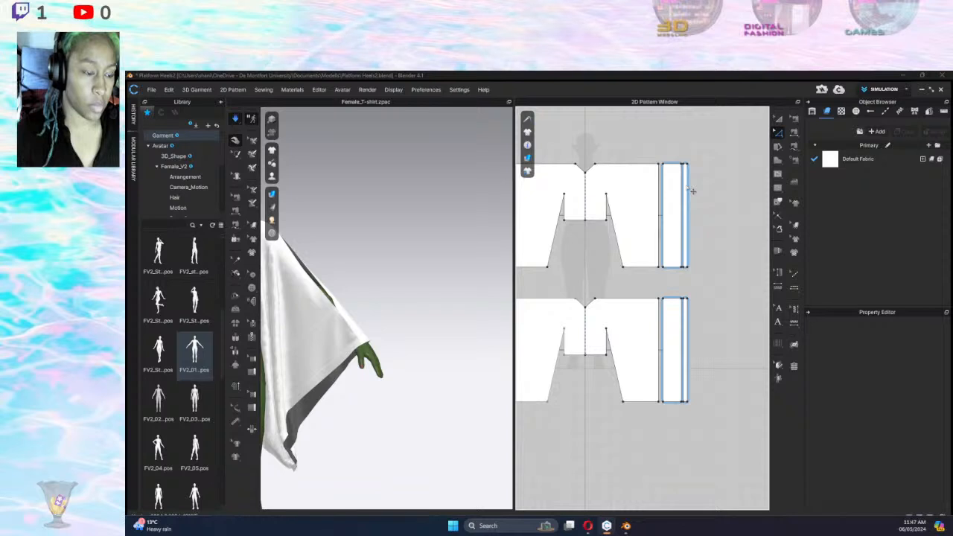
Draw a small base rectangle with an outline of about 78.3 mm near the top of the upper piece's right outer strip.
middle_click_drag(700, 209, 707, 218)
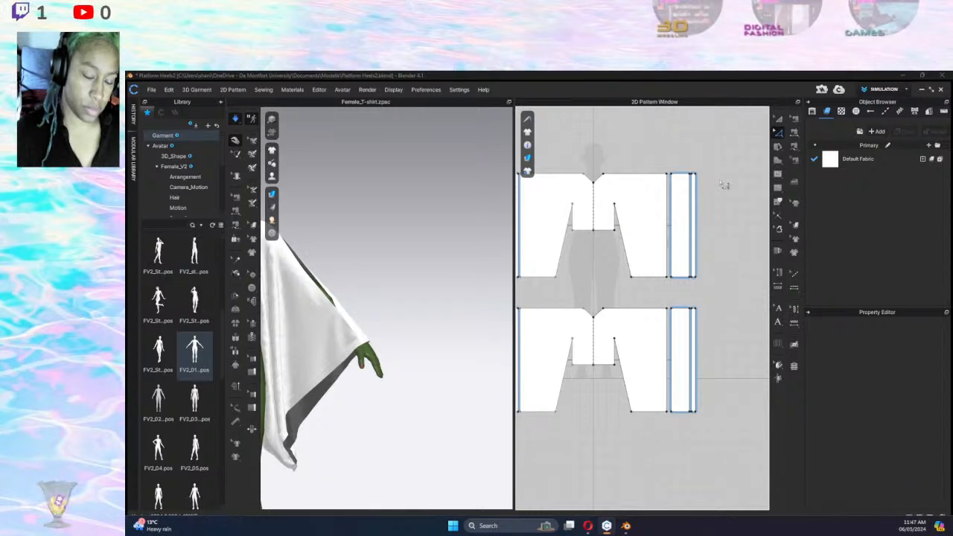
scroll(719, 185, "up", 5)
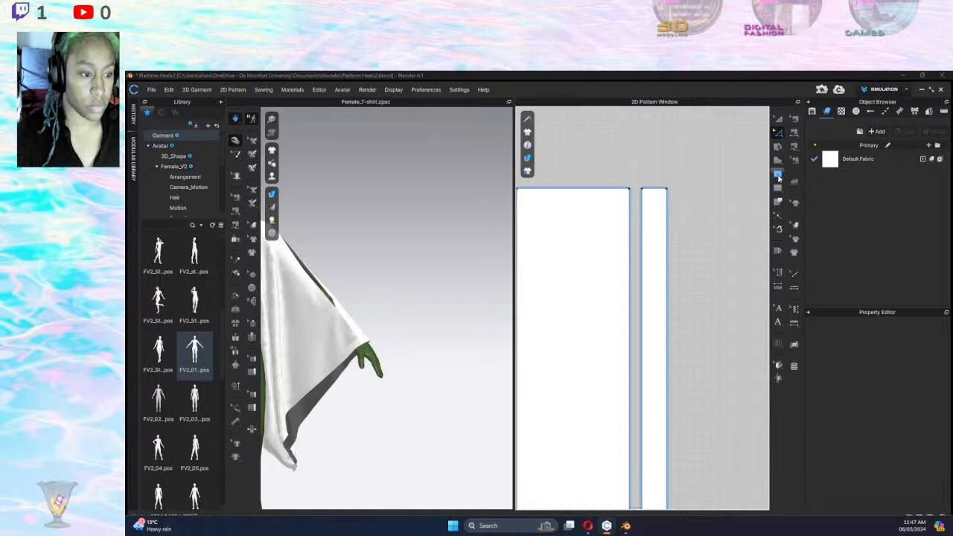
left_click(778, 188)
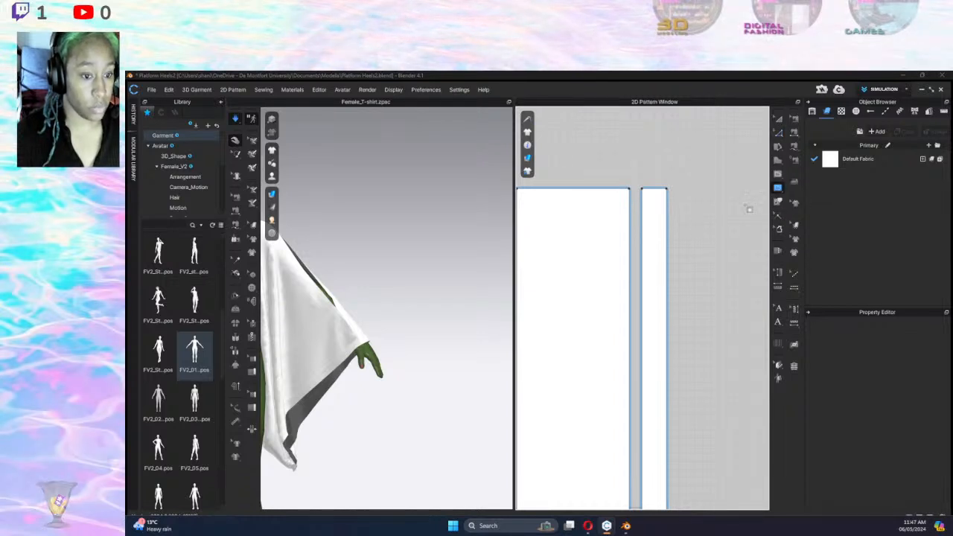
left_click(779, 188)
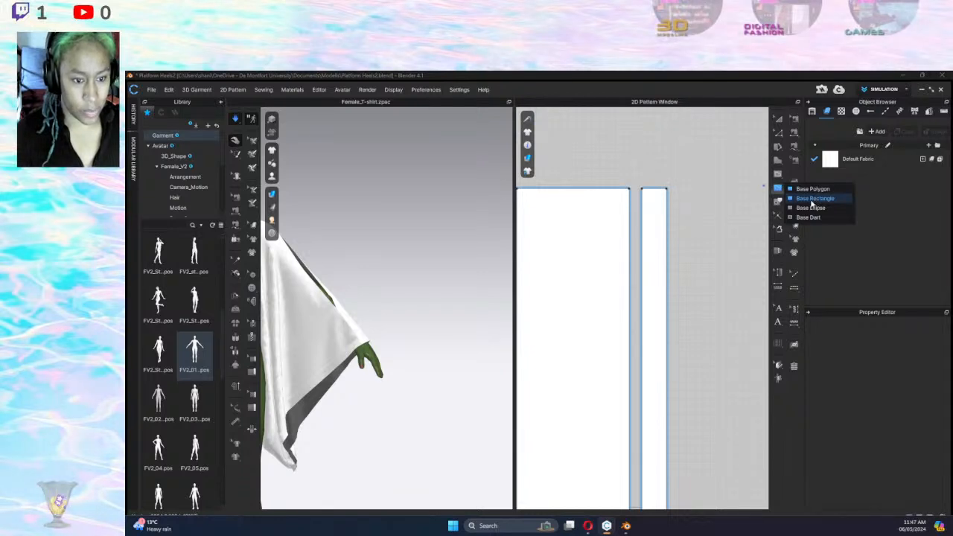
left_click(814, 199)
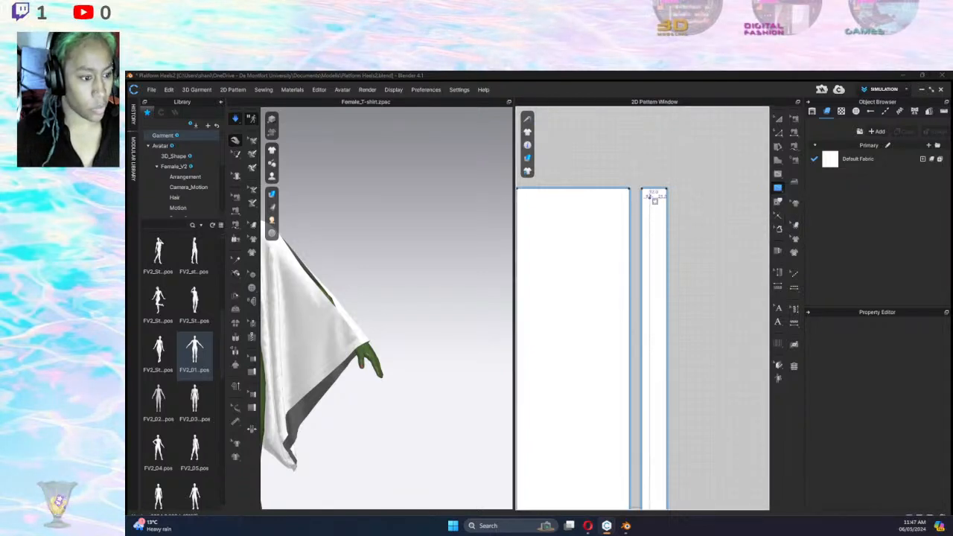
mouse_move(648, 197)
left_mouse_down()
mouse_move(668, 215)
mouse_move(659, 204)
left_mouse_up()
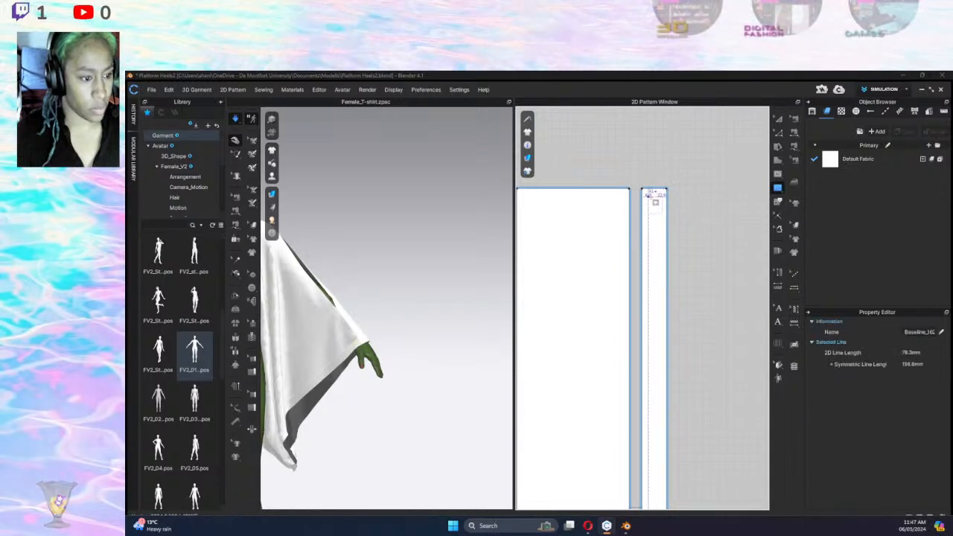
left_click(660, 213)
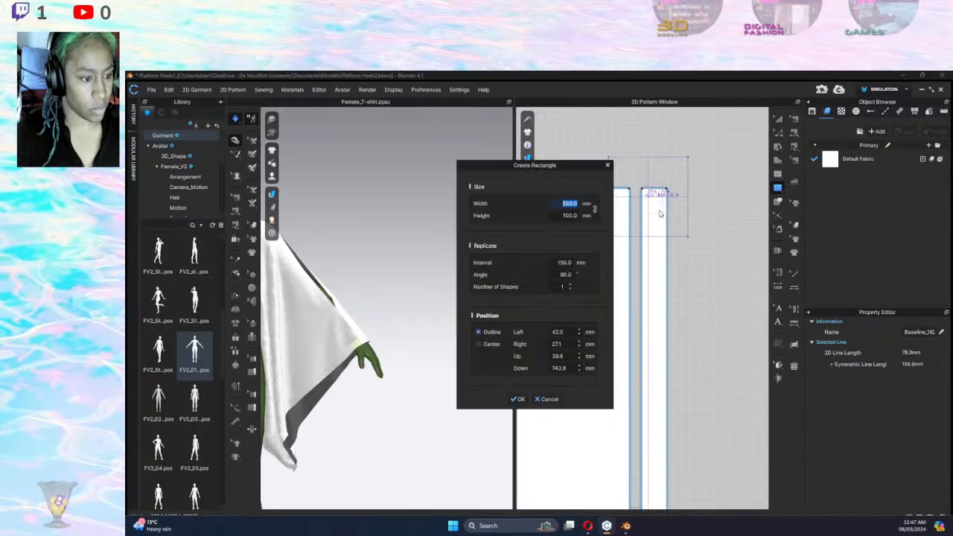
left_click(609, 165)
scroll(693, 215, "up", 2)
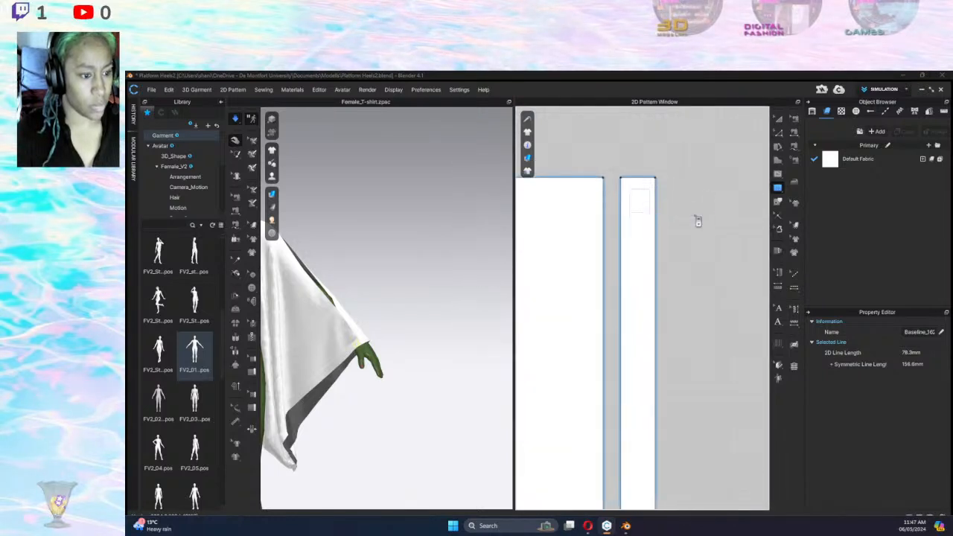
scroll(682, 216, "up", 2)
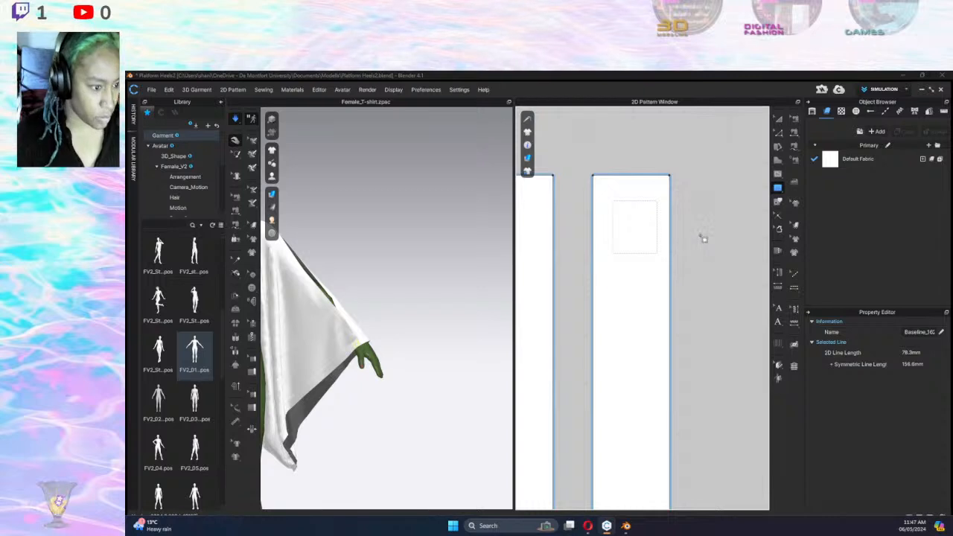
Draw a sideways triangle with Base Polygon near the top of the upper piece's right outer strip, with an outline of about 67.1 mm.
left_click(782, 187)
left_click(802, 189)
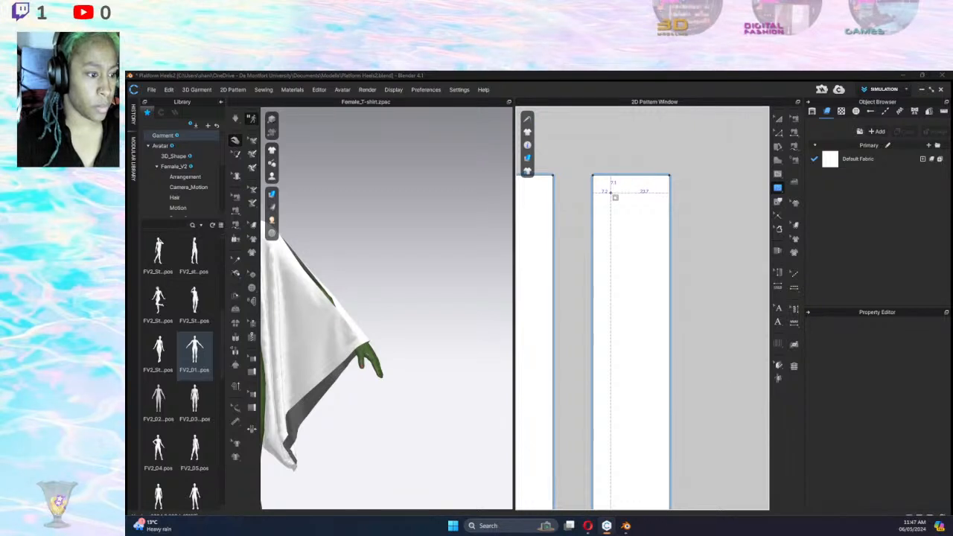
right_click(613, 194)
left_click(608, 192)
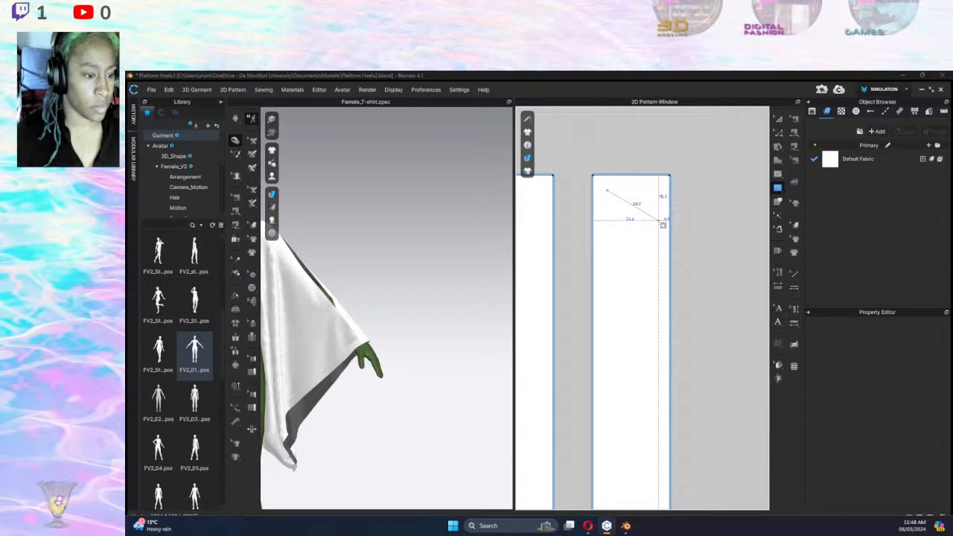
right_click(655, 233)
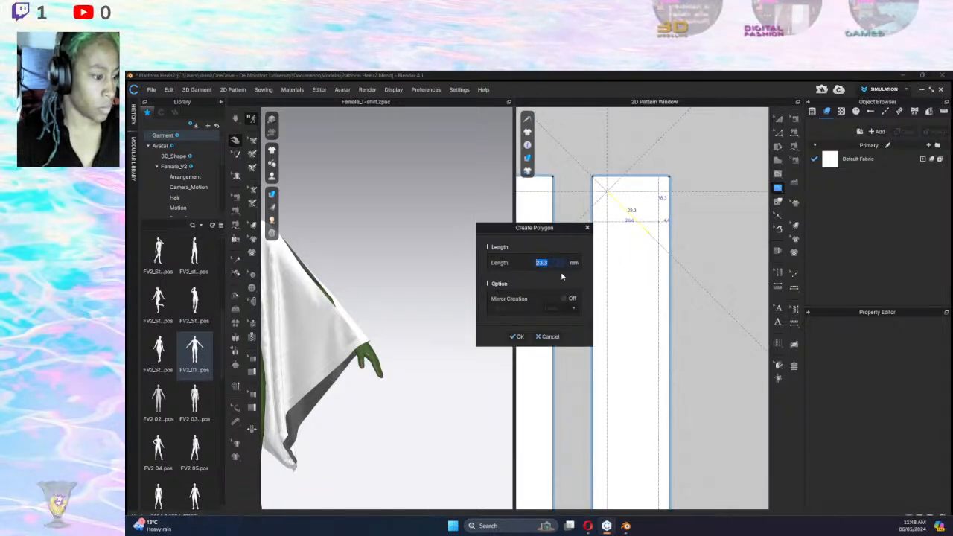
left_click(536, 337)
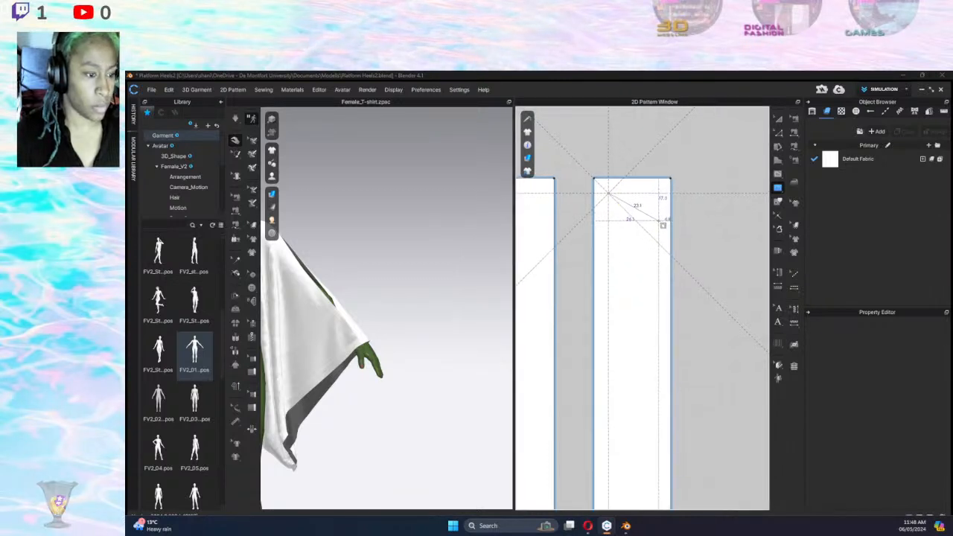
left_click(658, 221)
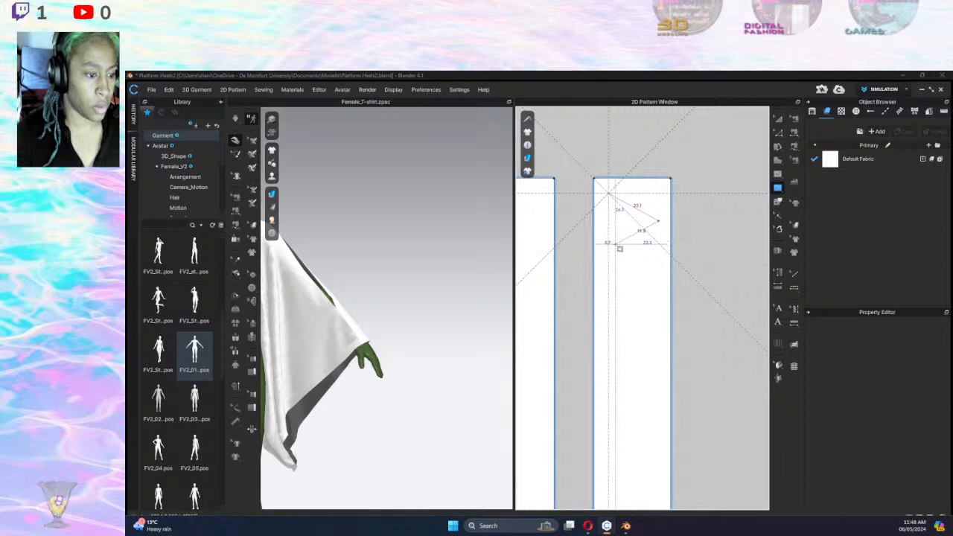
left_click(609, 246)
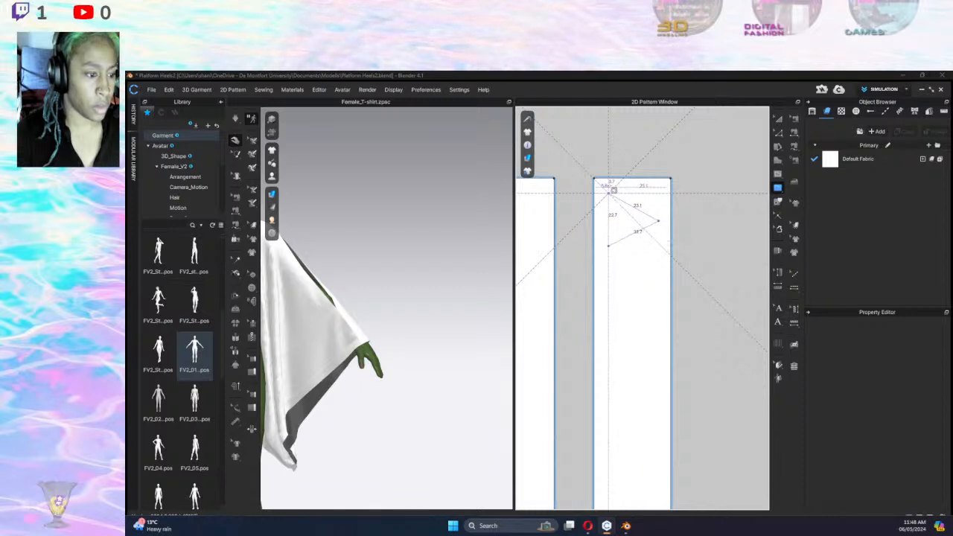
left_click(608, 193)
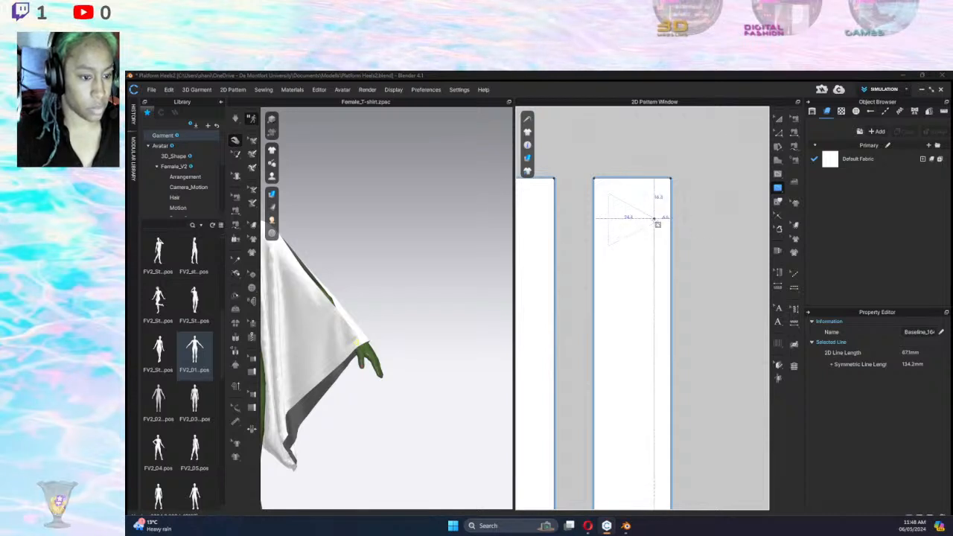
Copy the triangle on the outer strip and paste the duplicate directly below it, about 30 mm down and aligned vertically.
left_click(779, 133)
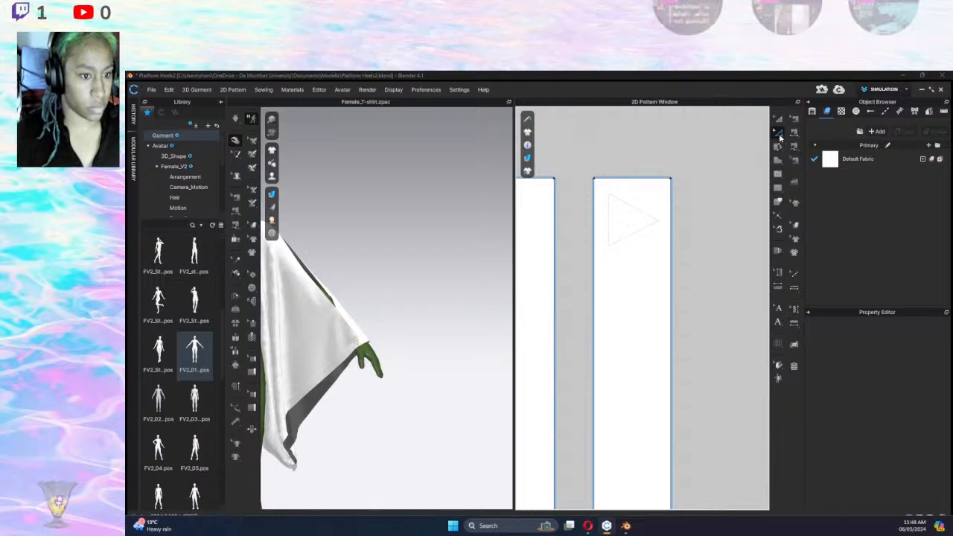
left_click(779, 201)
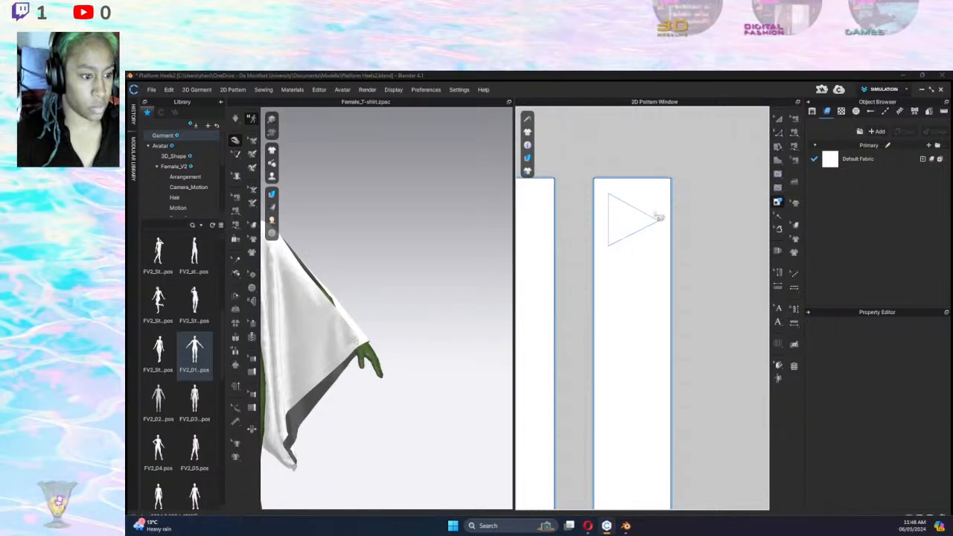
left_click(654, 219)
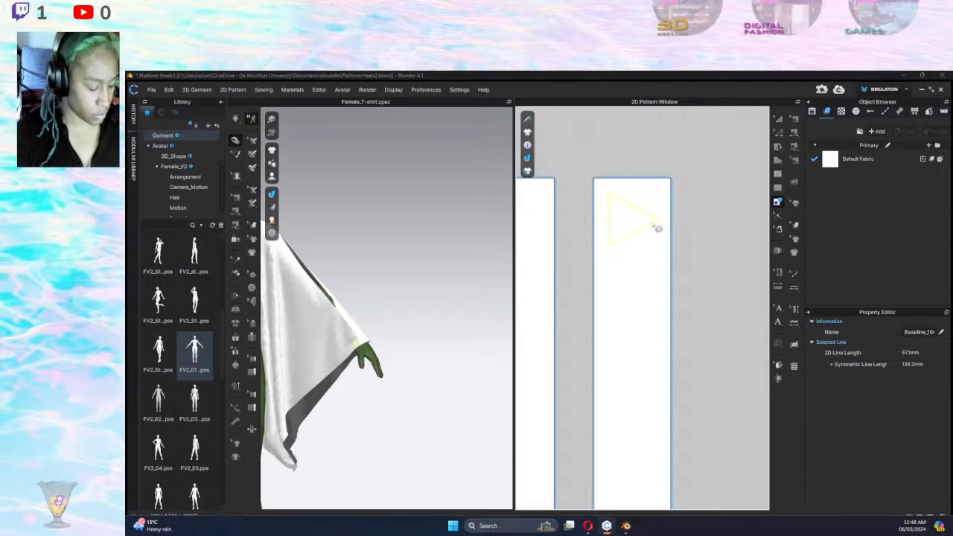
right_click(633, 257)
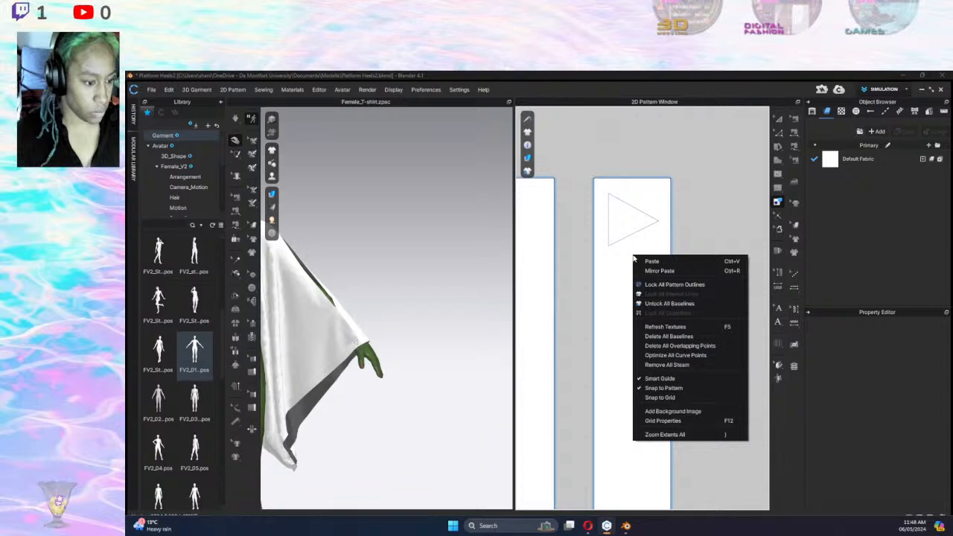
left_click(662, 266)
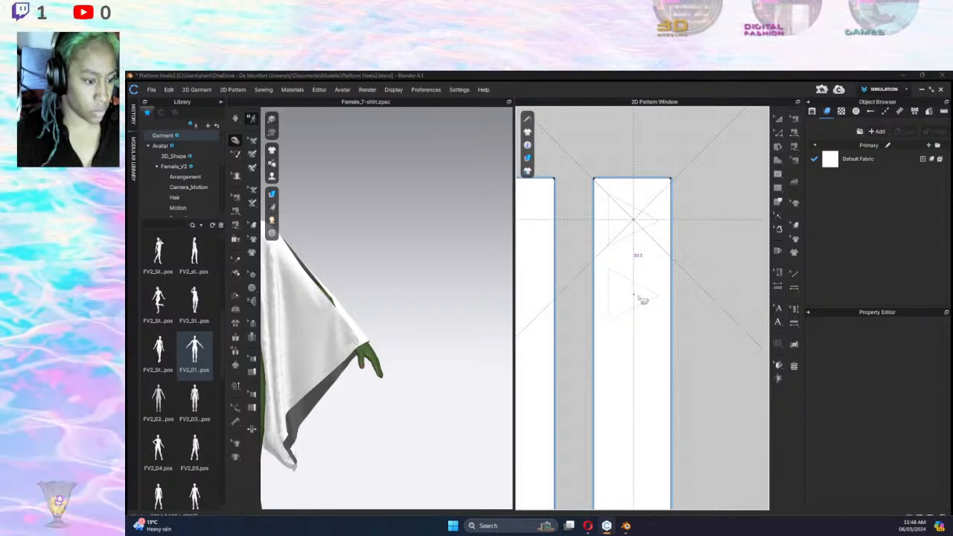
left_click(645, 300)
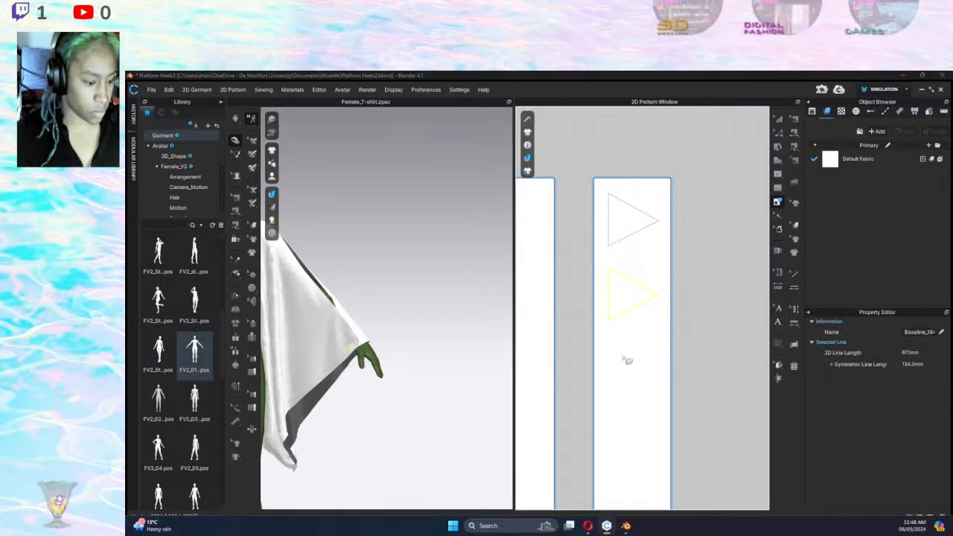
key("ctrl+v")
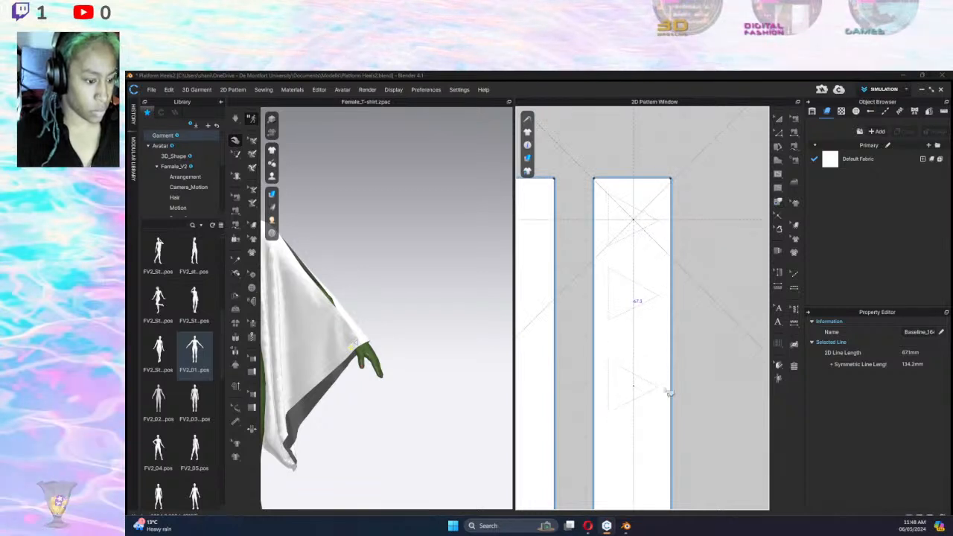
left_click(654, 378)
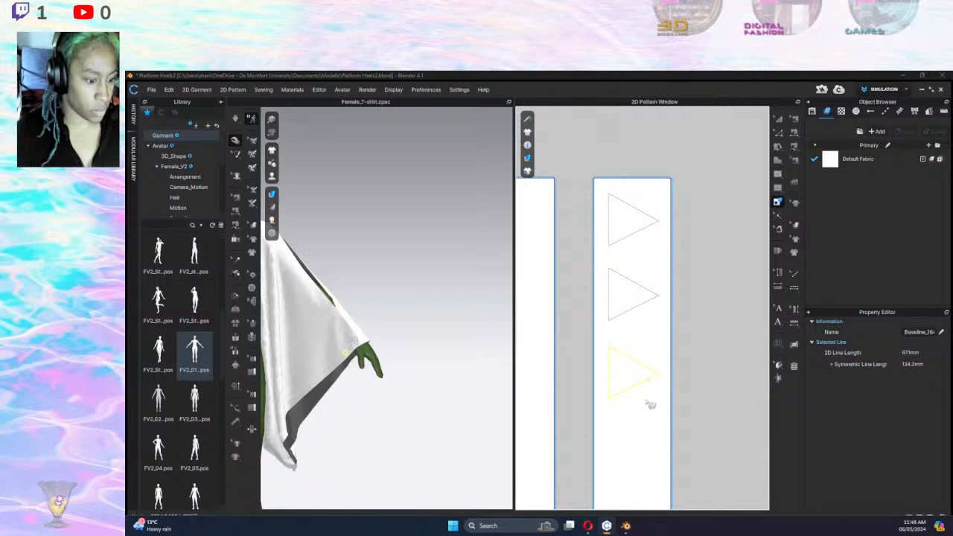
key("ctrl+z")
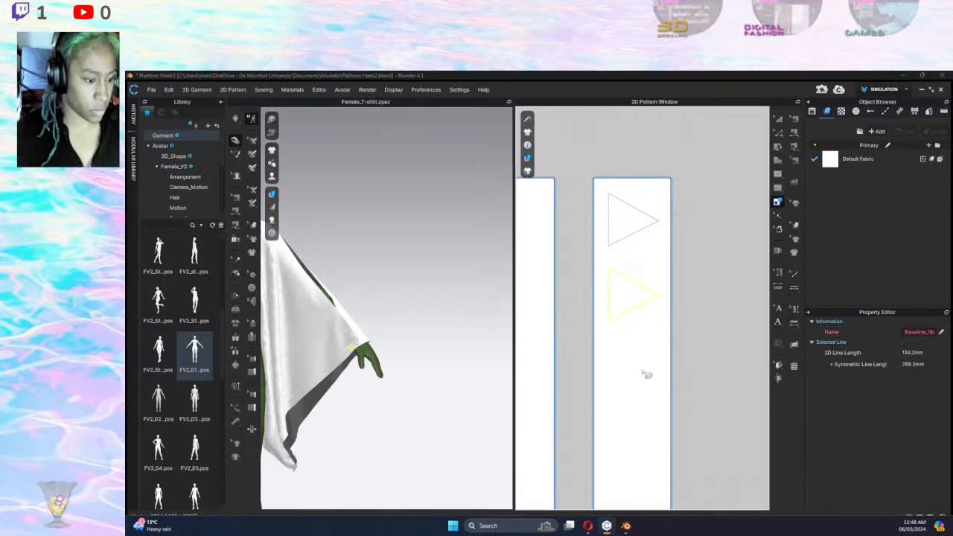
key("ctrl+v")
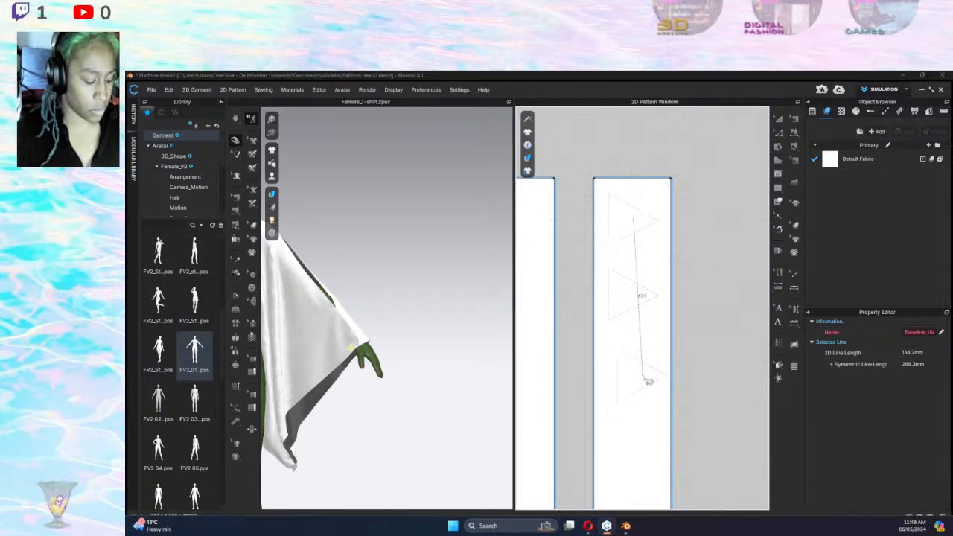
left_click(648, 378)
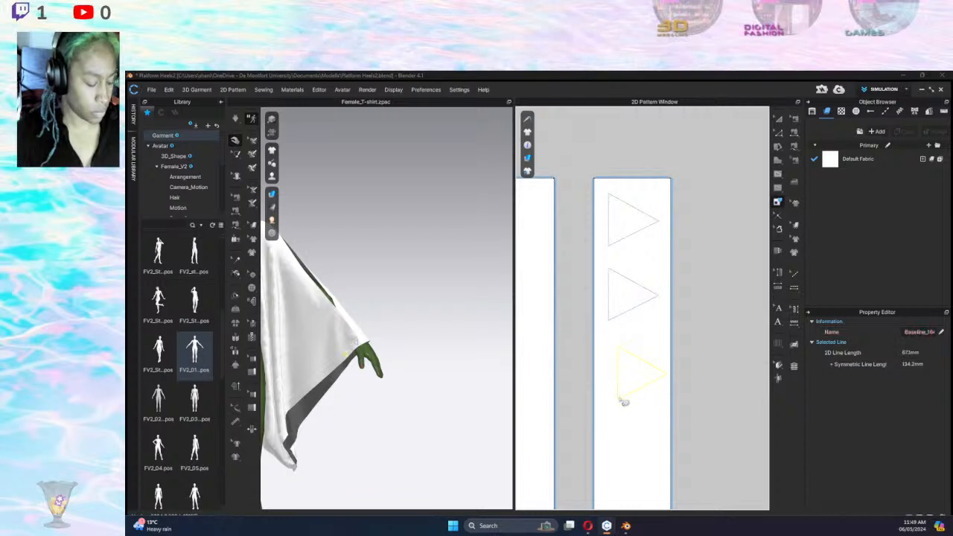
key("ctrl+z")
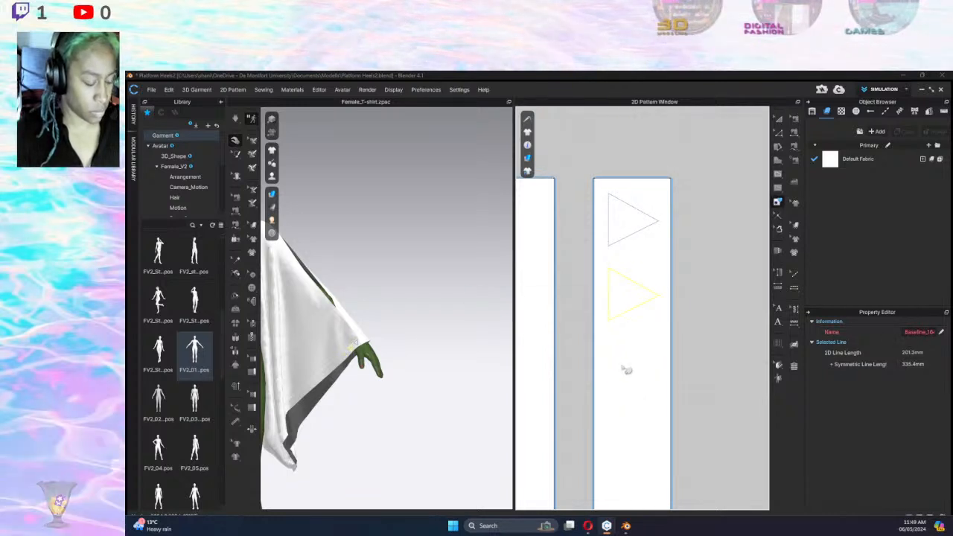
key("ctrl+v")
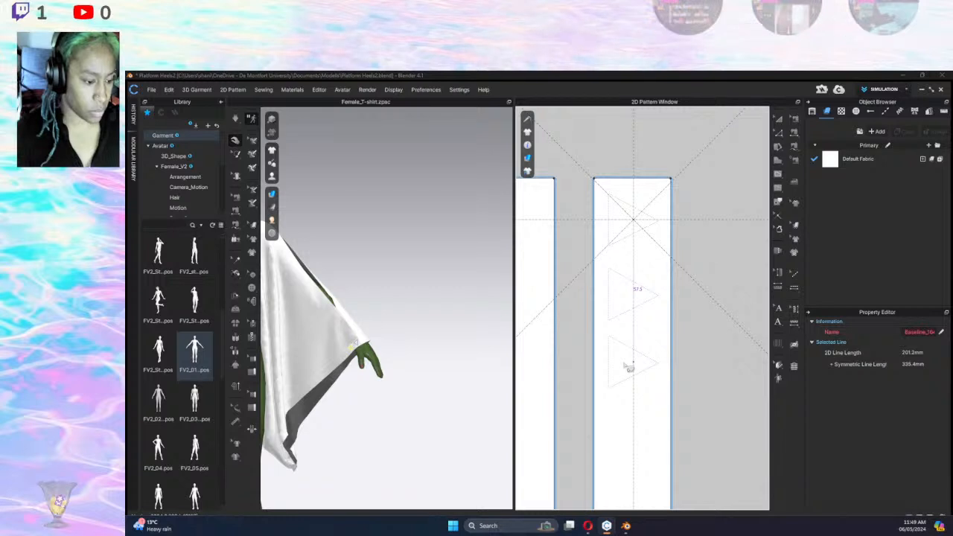
left_click(629, 367)
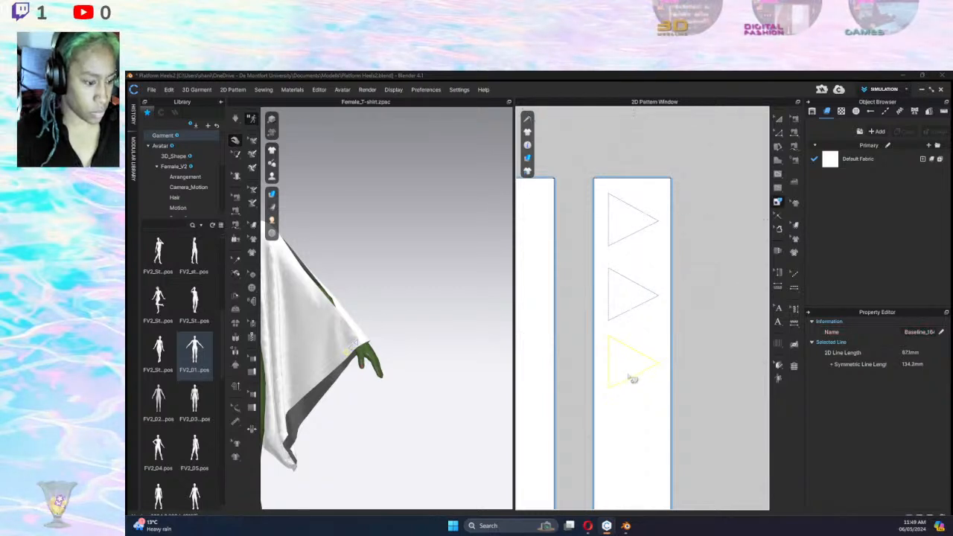
key("ctrl+z")
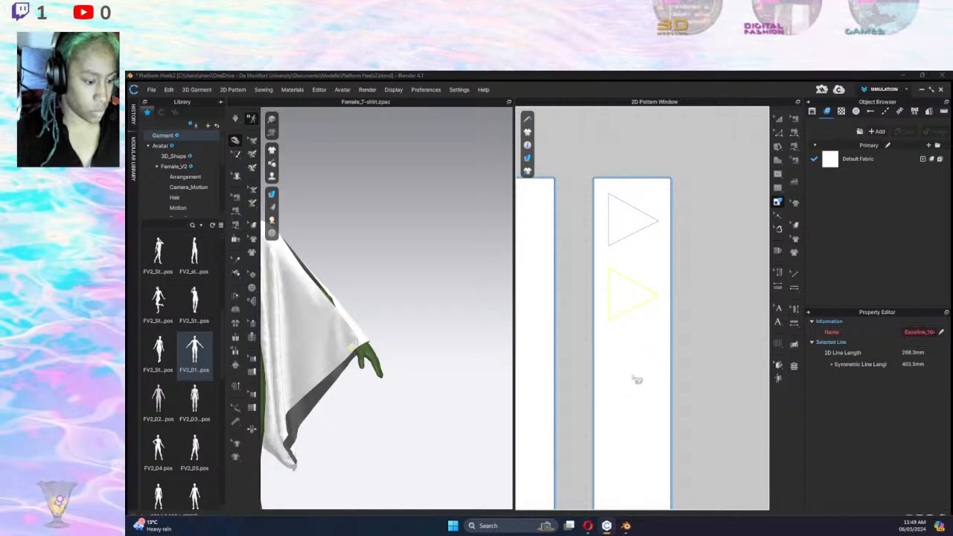
key("ctrl+v")
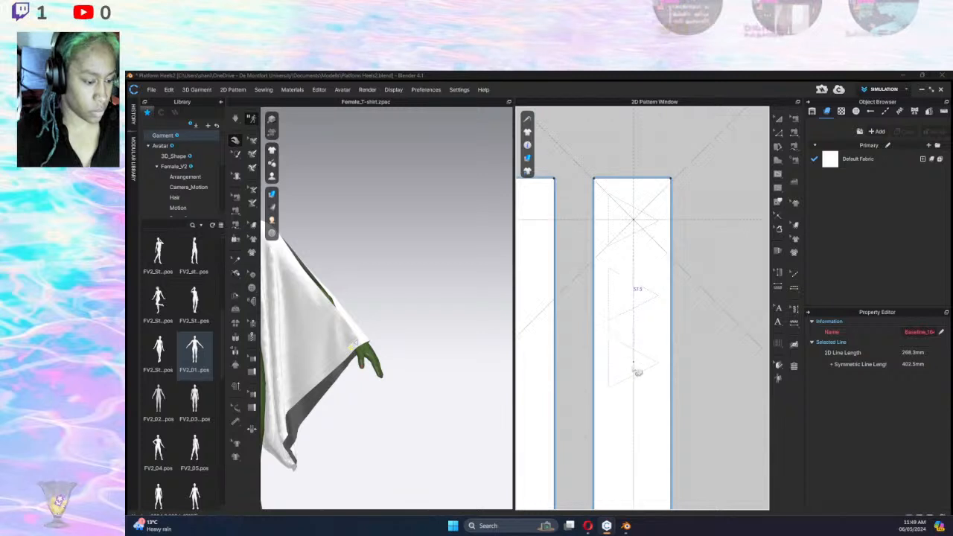
left_click(633, 372)
key("ctrl+z")
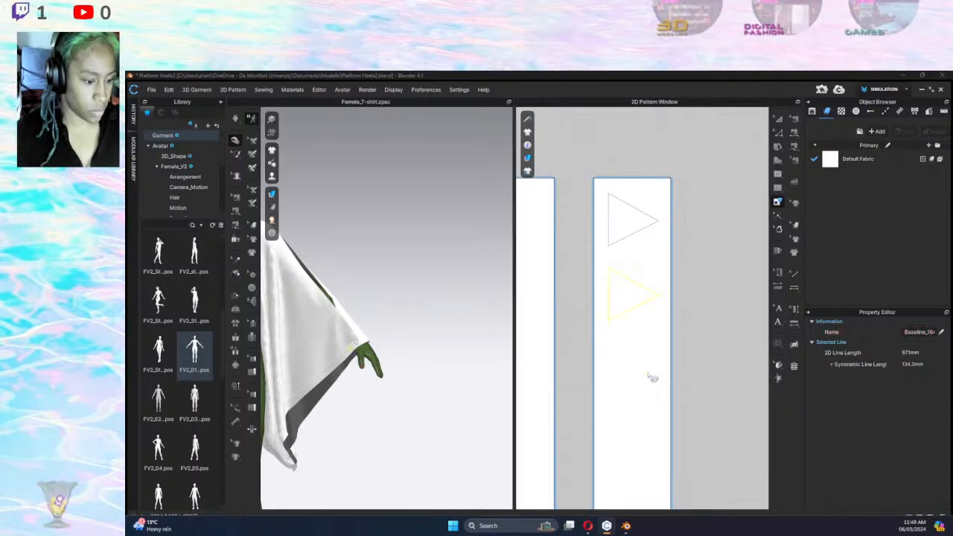
Paste a third triangle in line below the second, and duplicate all three triangles as a group further down the outer strip.
key("ctrl+v")
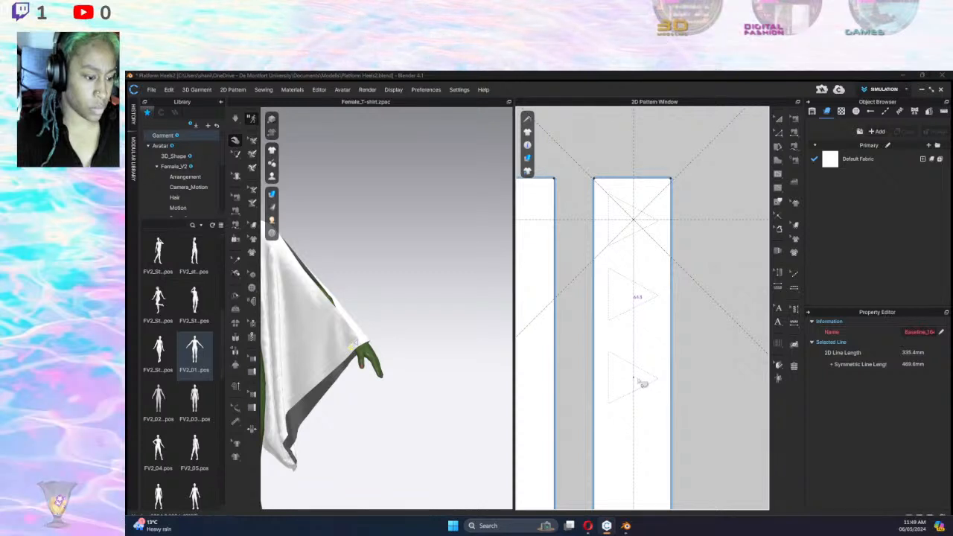
left_click(643, 383)
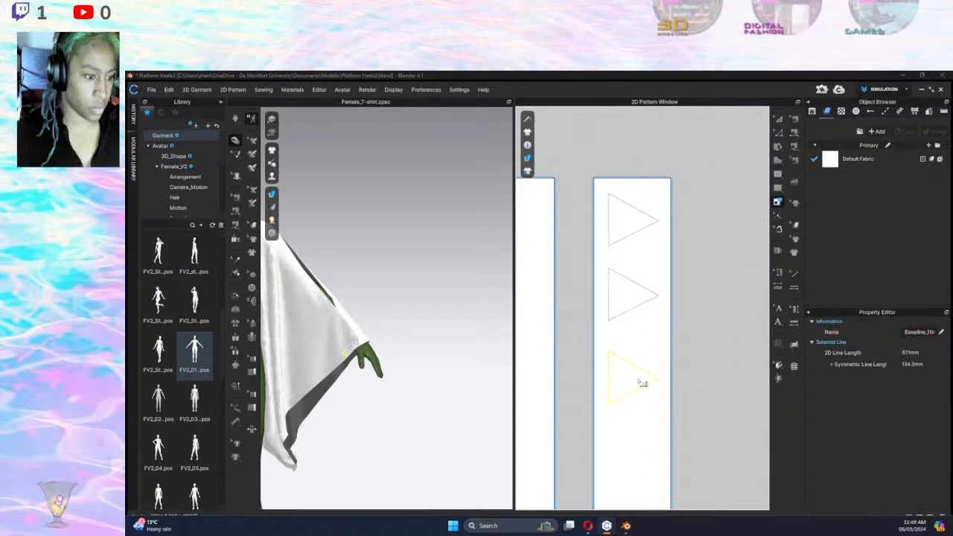
left_click(638, 286, "shift")
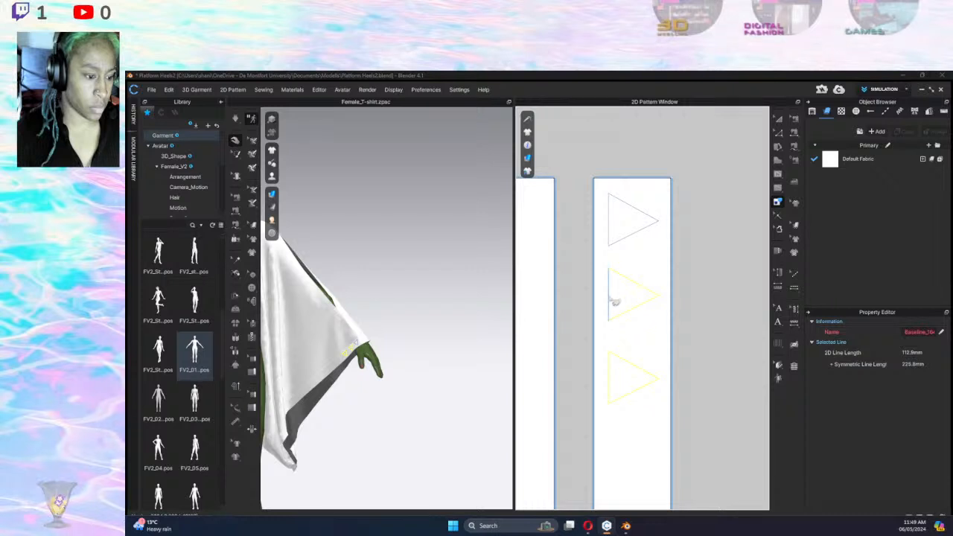
left_click(615, 301, "shift")
left_click(626, 237, "shift")
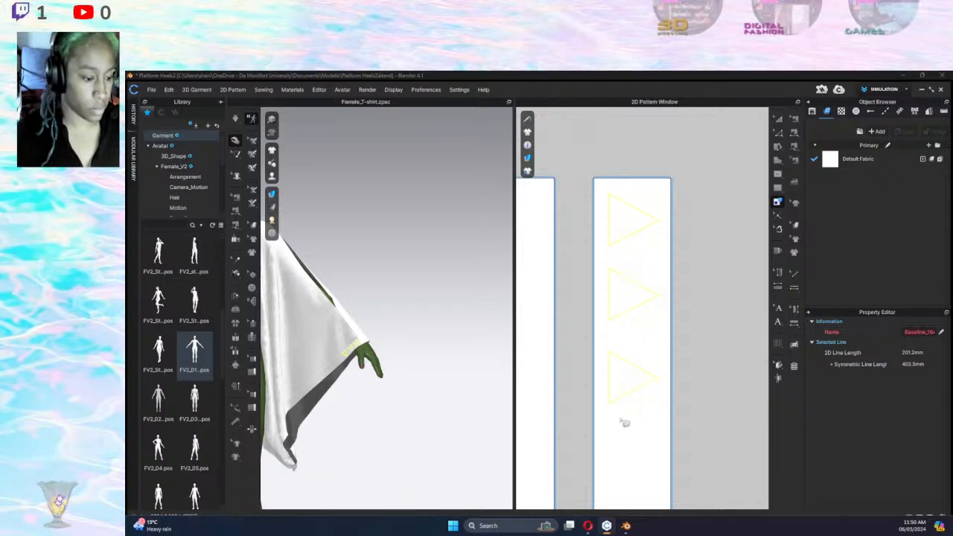
right_click(613, 447)
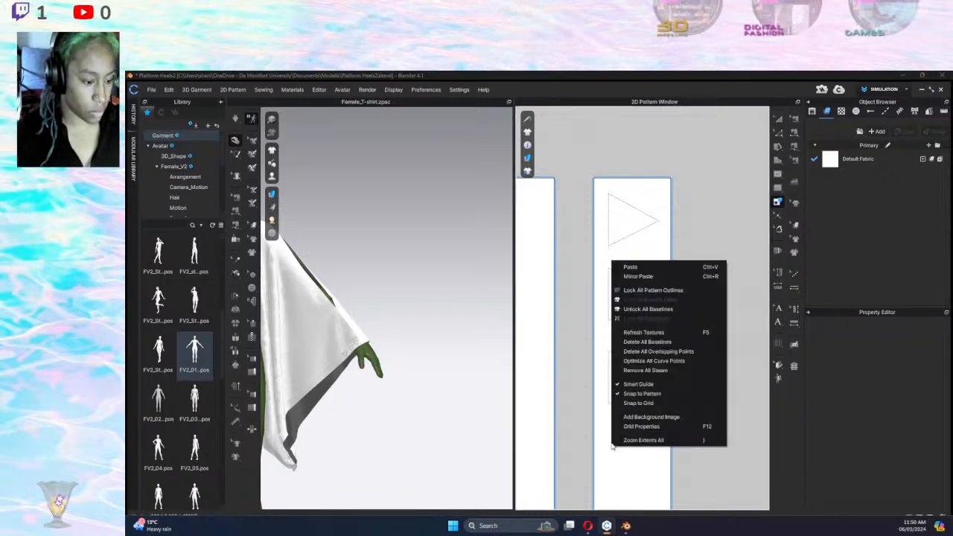
left_click(652, 269)
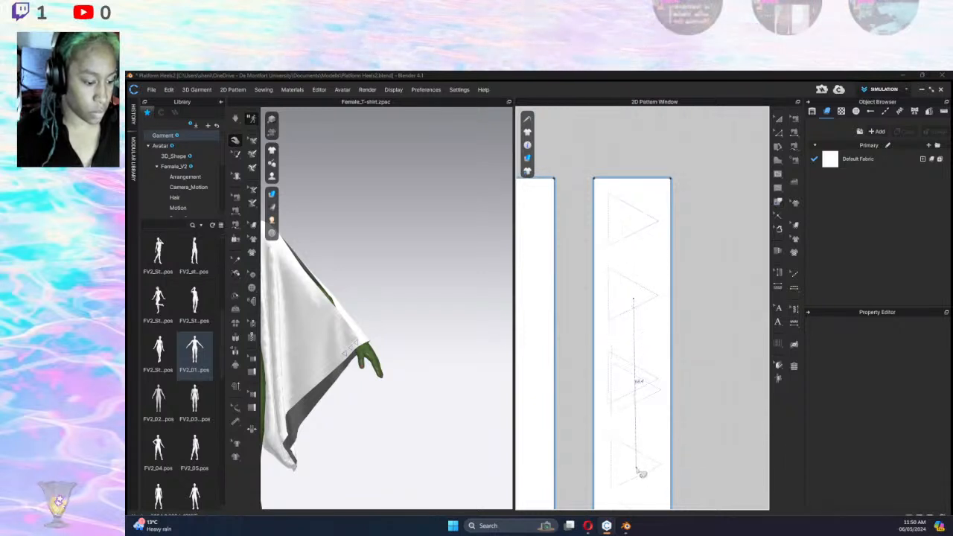
middle_click_drag(646, 488, 641, 271)
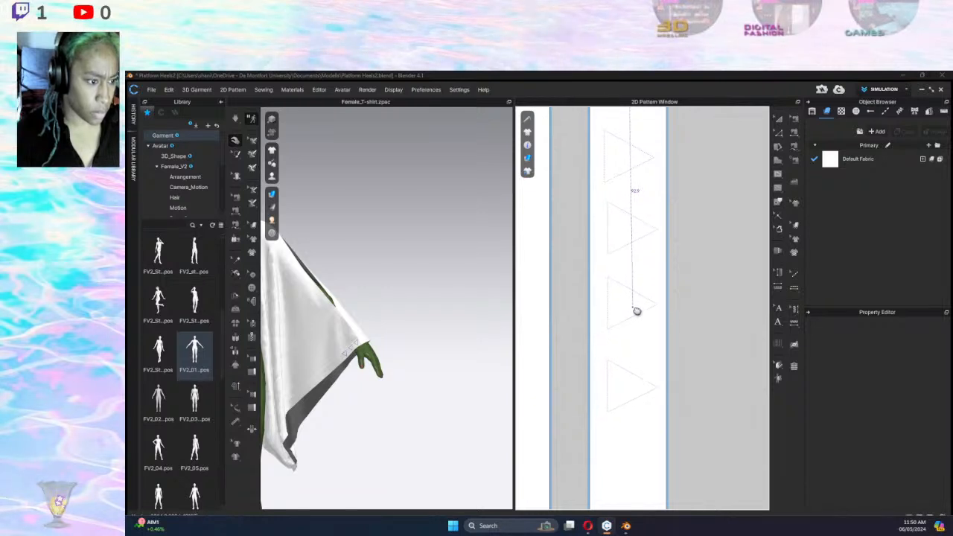
double_click(633, 314)
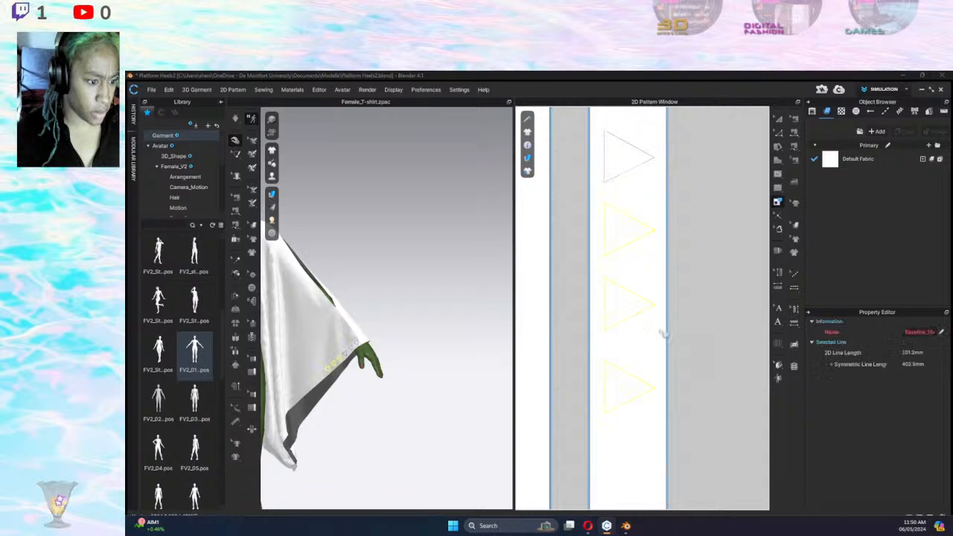
Select all six triangles on the outer strip and paste a copy of the set vertically aligned beneath them.
scroll(719, 321, "down", 3)
middle_click_drag(713, 313, 679, 303)
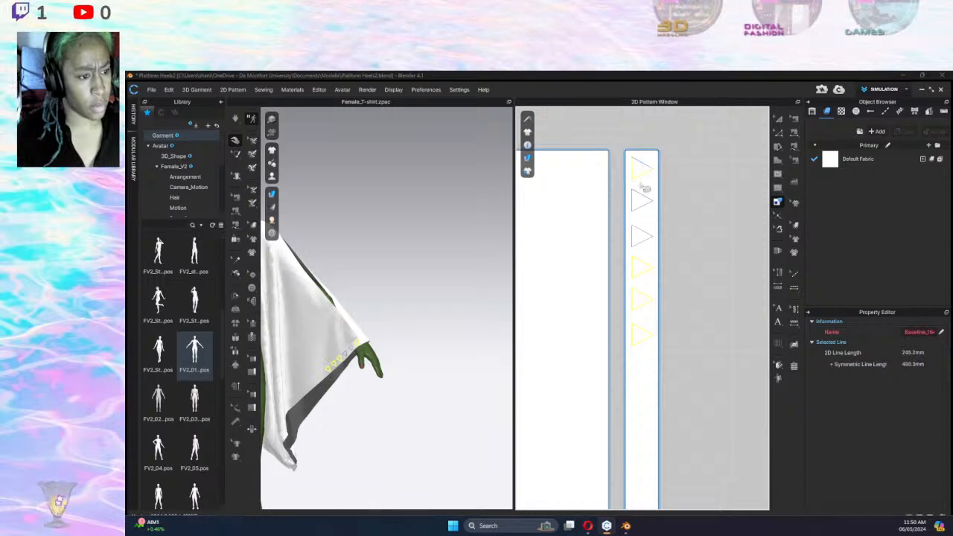
left_click(645, 164, "shift")
left_click(647, 197, "shift")
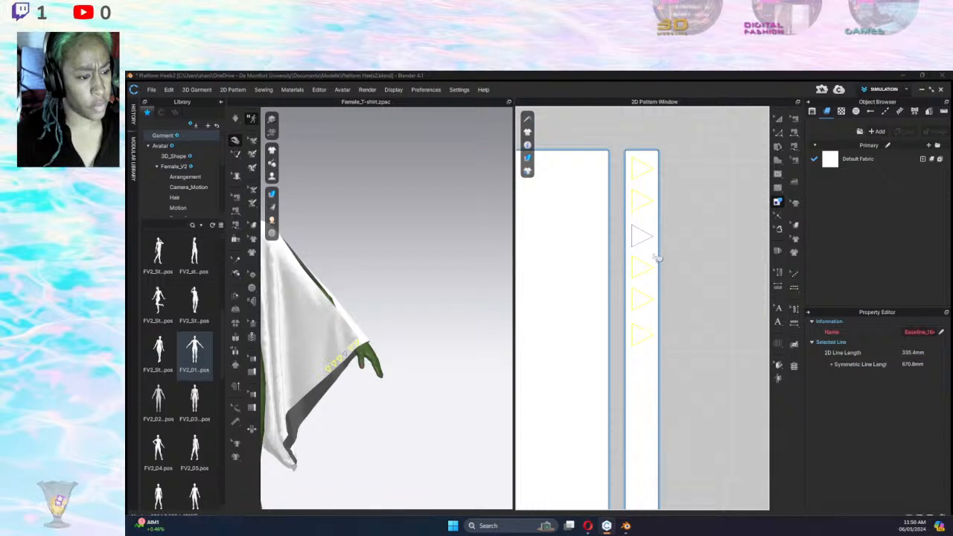
left_click(643, 247, "shift")
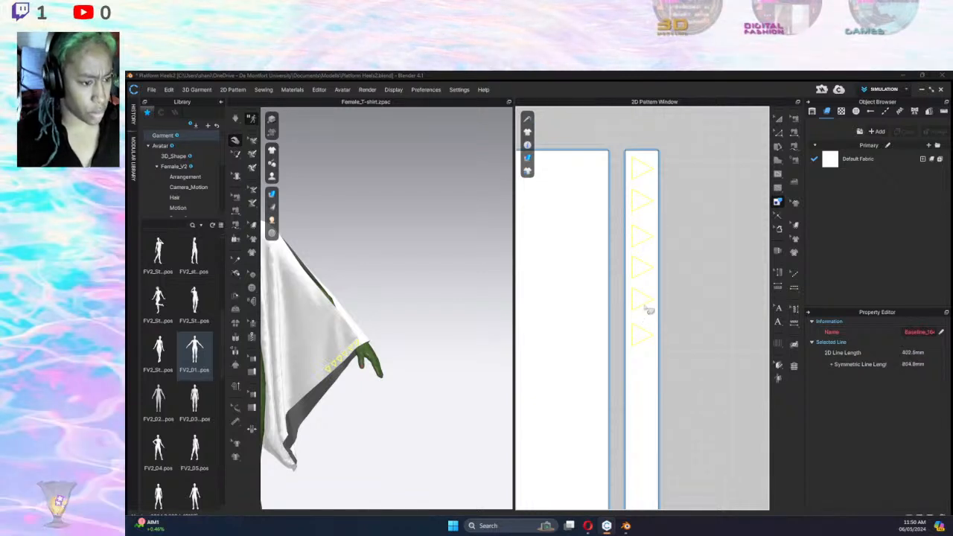
key("g")
left_click(643, 251)
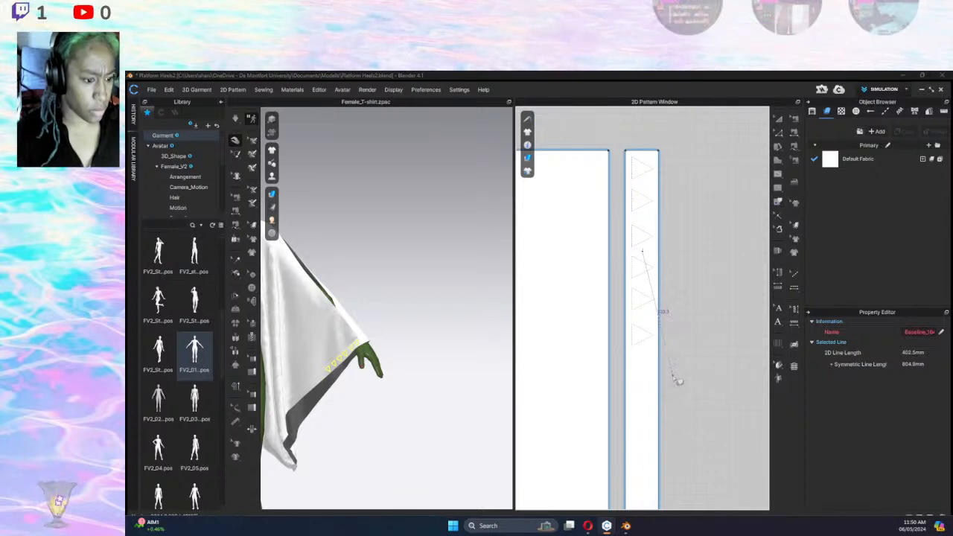
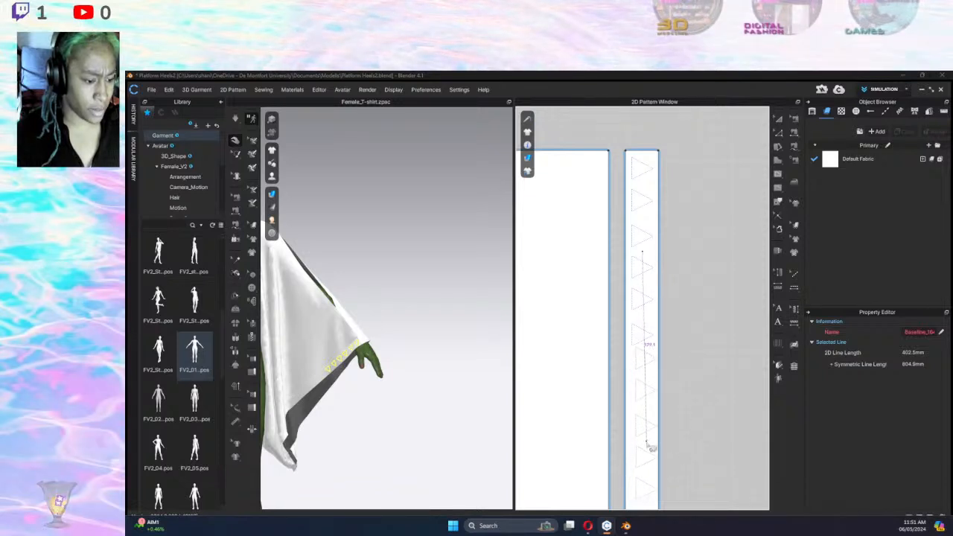
key("shift")
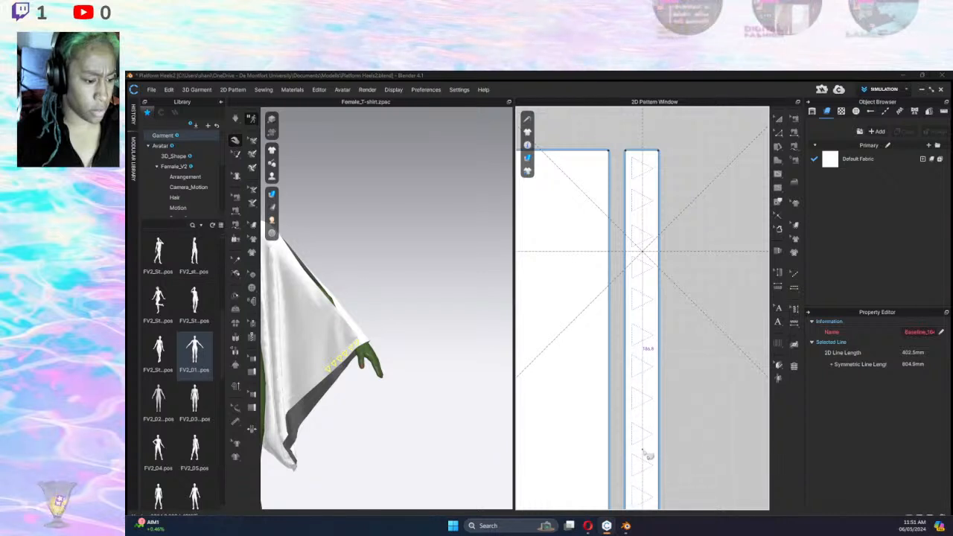
left_click(649, 458)
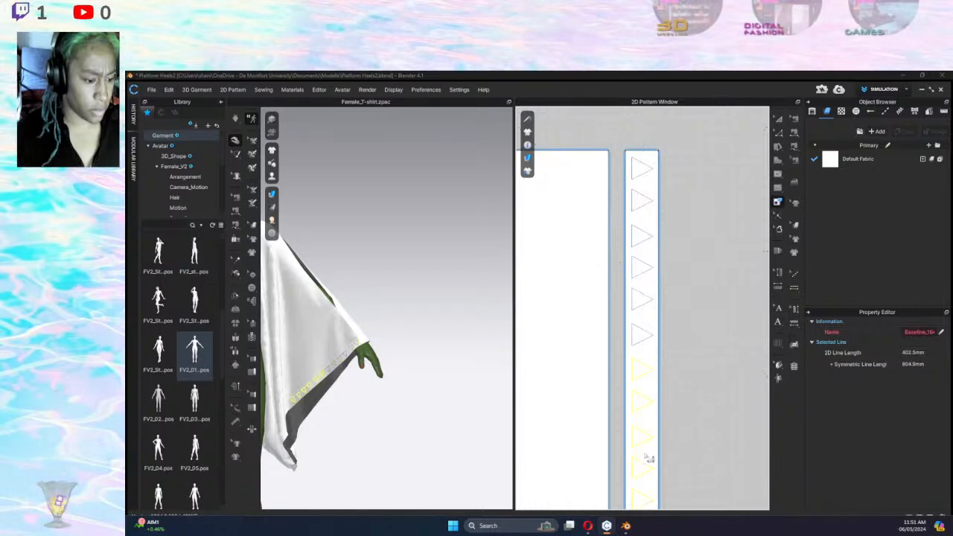
Paste another set of six triangles below the previous twelve, aligned vertically along the outer strip.
middle_click_drag(695, 430, 735, 111)
scroll(734, 113, "up", 3)
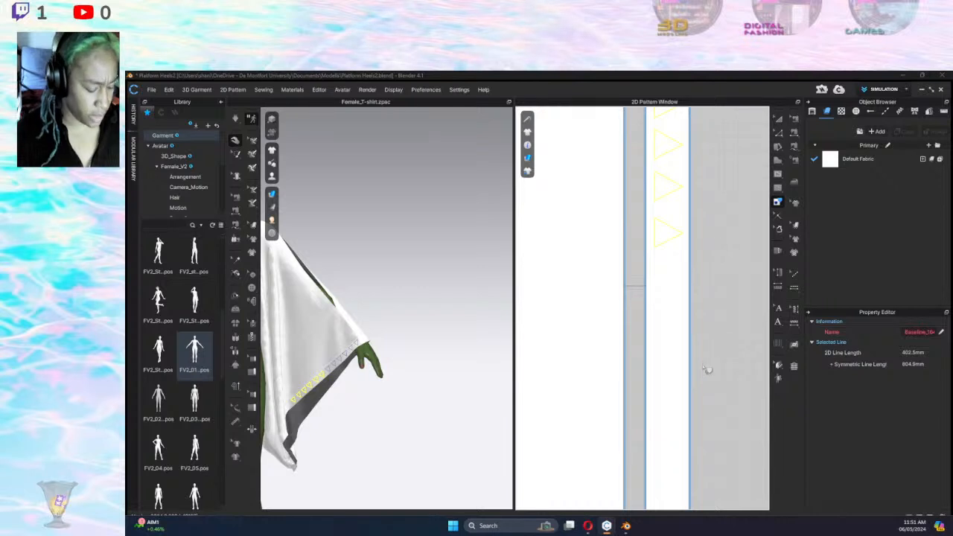
key("a")
key("shift")
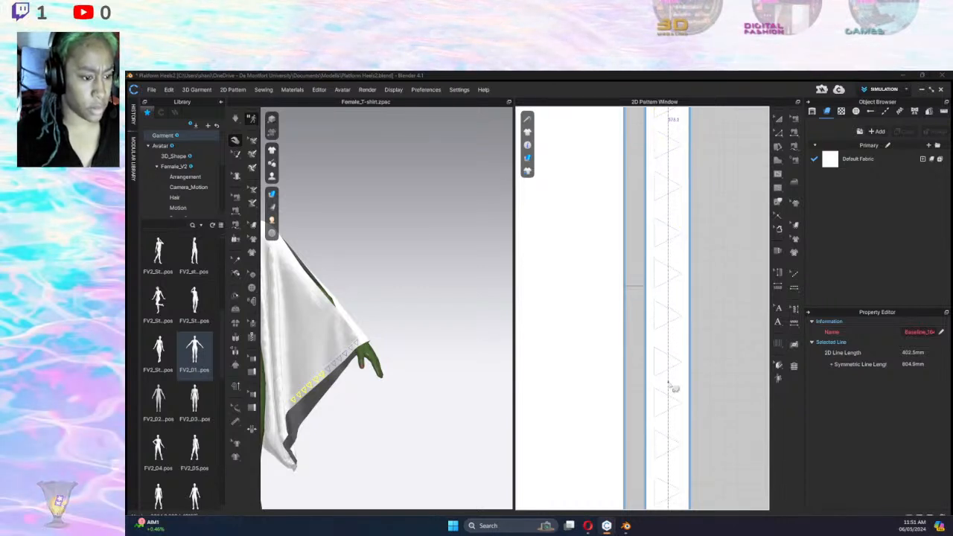
left_click(673, 393)
middle_click_drag(664, 380, 660, 249)
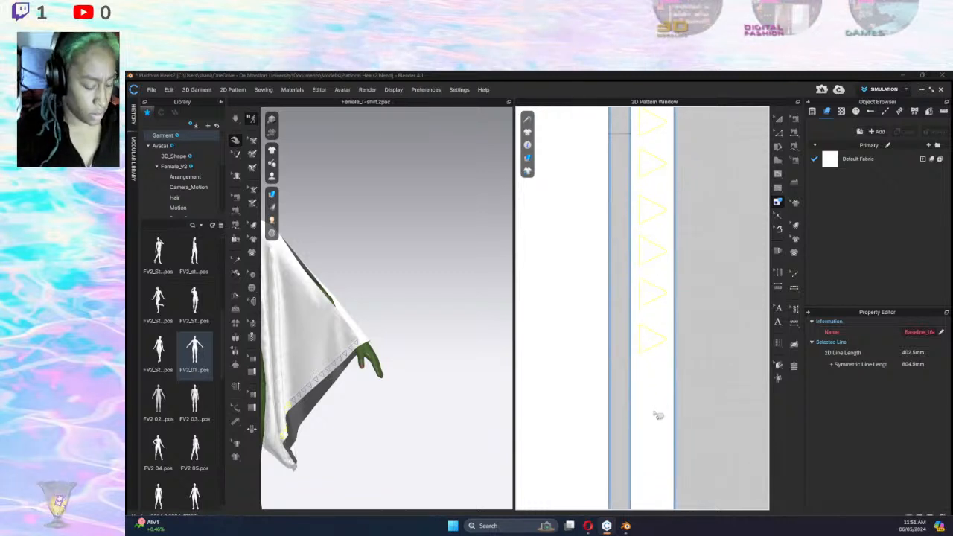
Paste another set of six triangles below the previous ones on the outer strip, vertically aligned, and reposition it slightly lower.
key("ctrl+v")
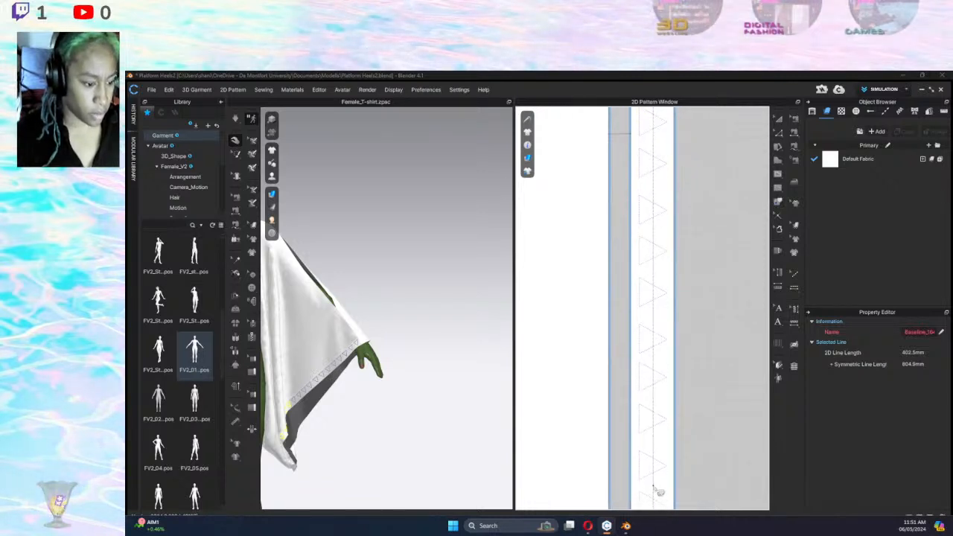
left_click(659, 492)
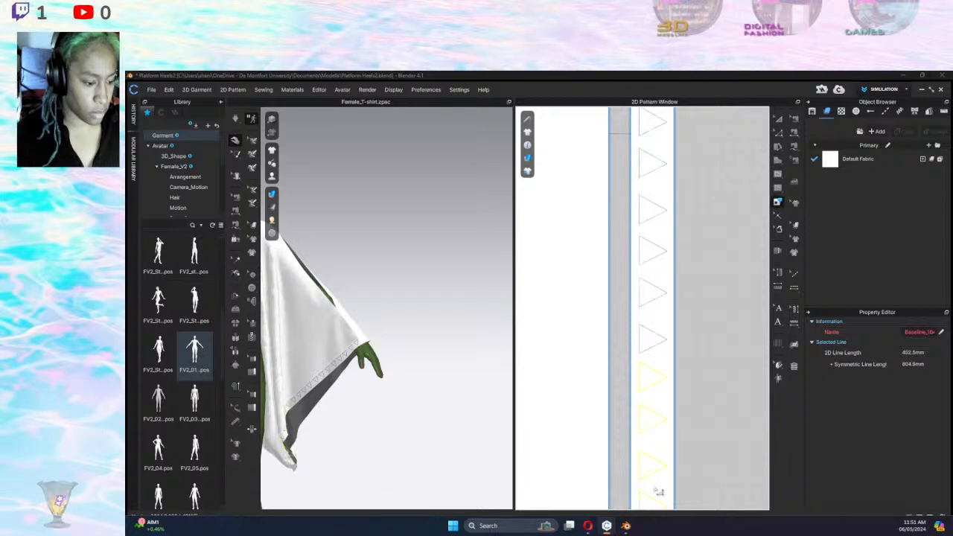
middle_click_drag(720, 426, 706, 244)
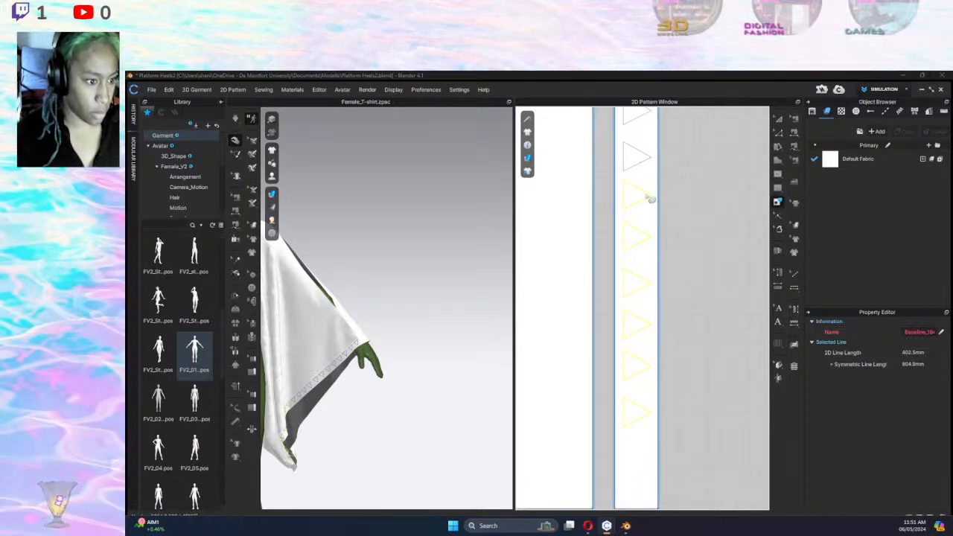
left_click(649, 369)
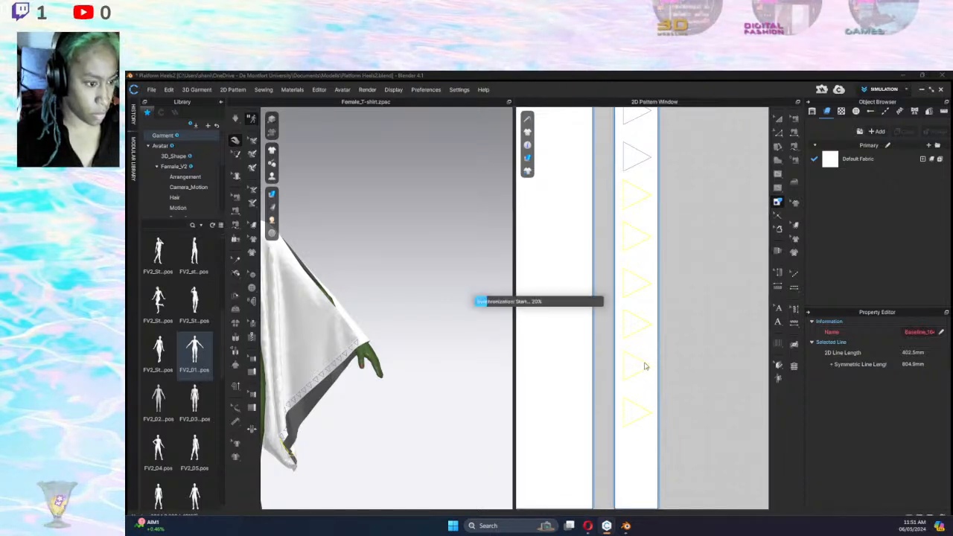
key("k")
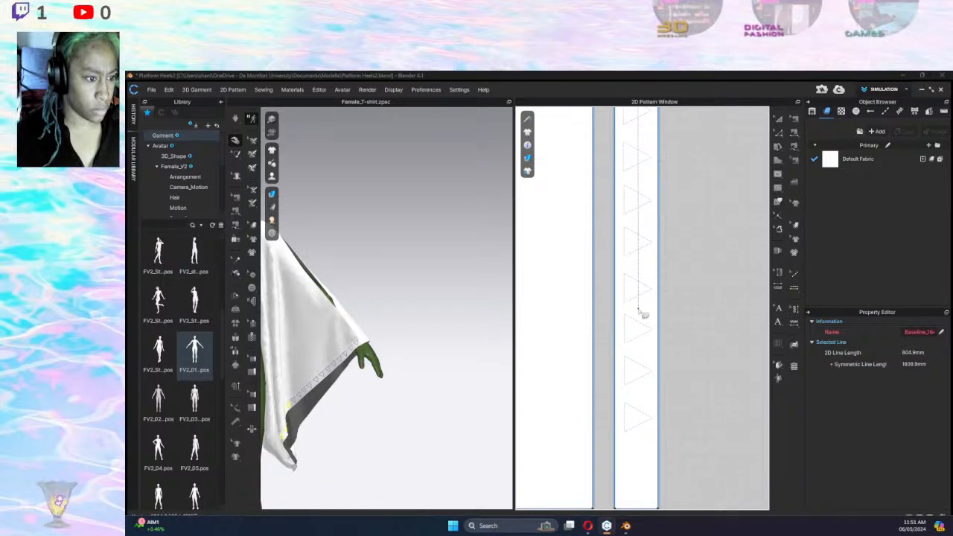
left_click(642, 315)
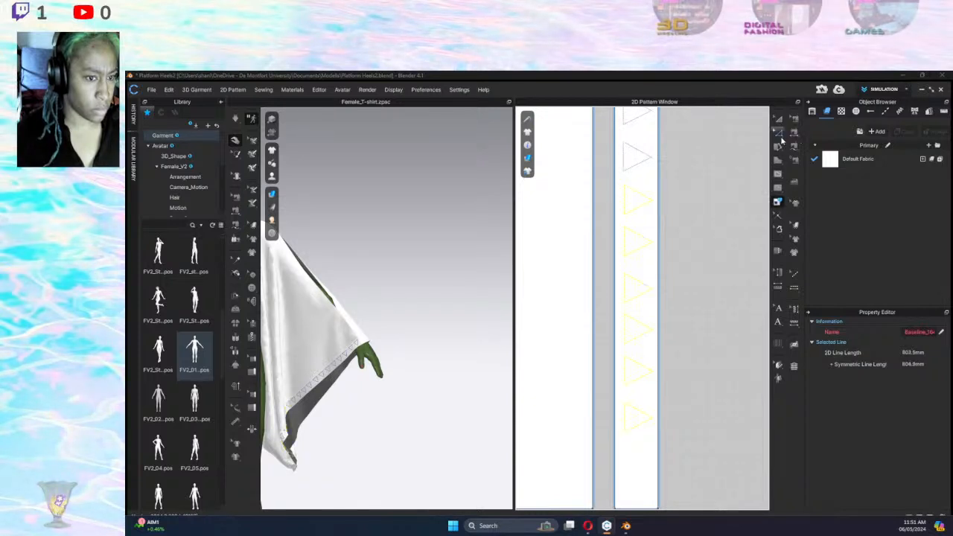
Try to paste the six-triangle set once more at the bottom end of the outer strip.
middle_click_drag(675, 403, 686, 251)
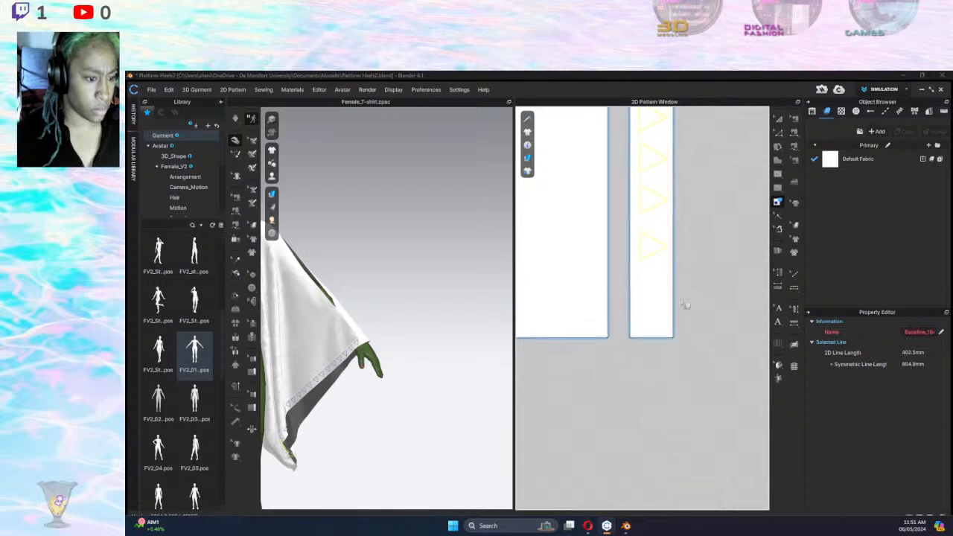
key("ctrl+v")
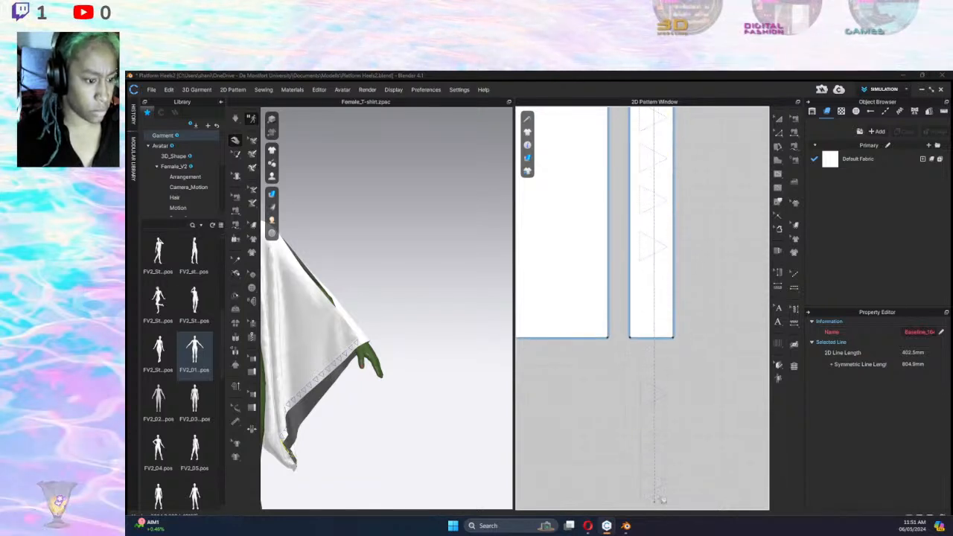
left_click(664, 400)
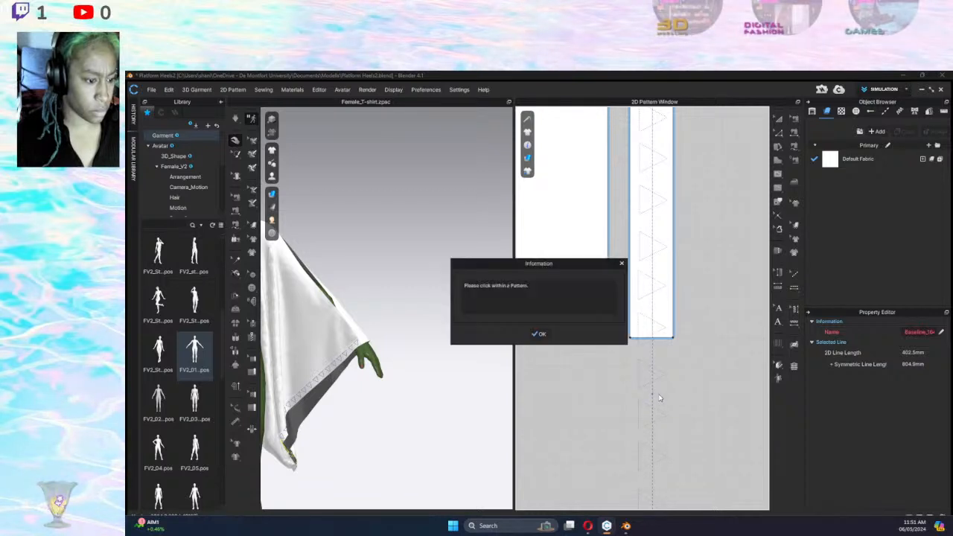
left_click(542, 335)
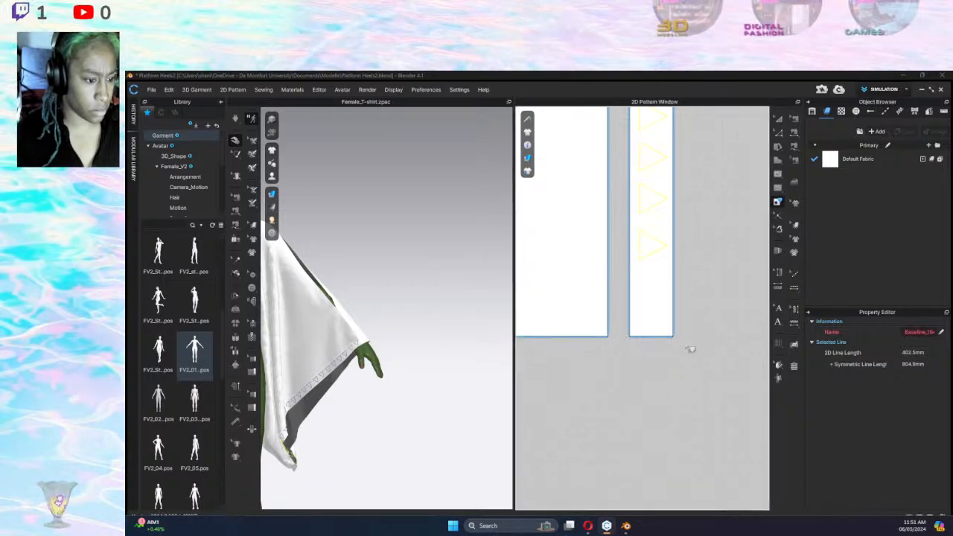
Copy only the last two triangles on the outer strip and paste them directly below, vertically aligned, at the strip's bottom end.
left_click(652, 237)
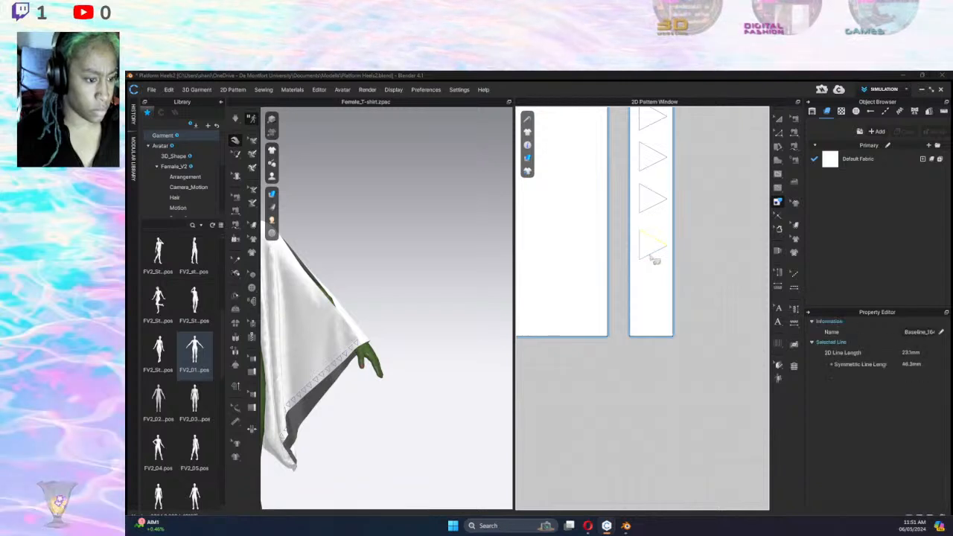
left_click(660, 255)
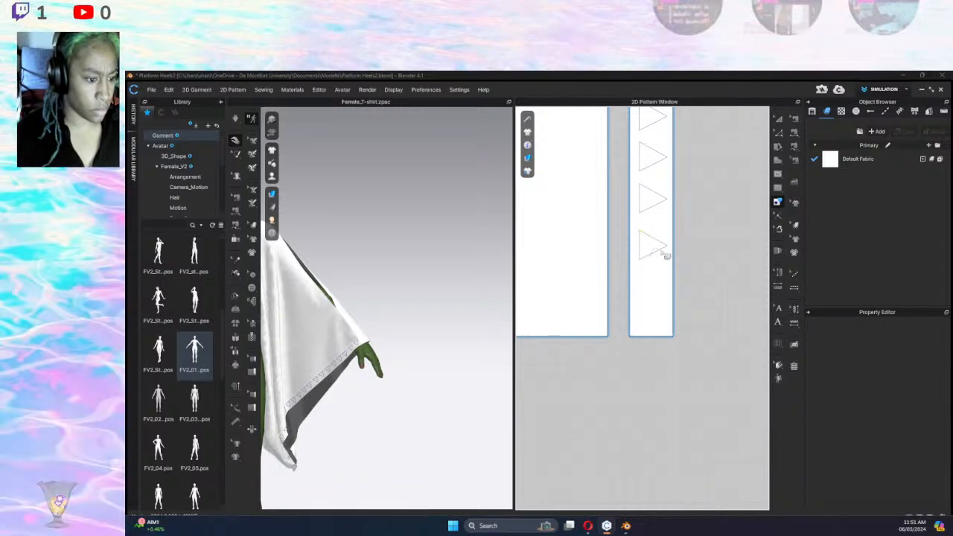
left_click(656, 247)
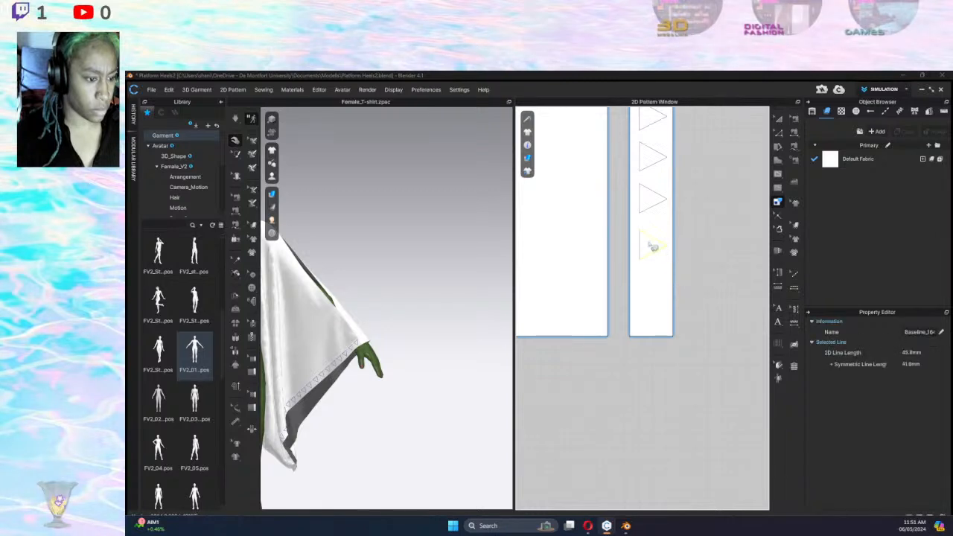
left_click(648, 213, "shift")
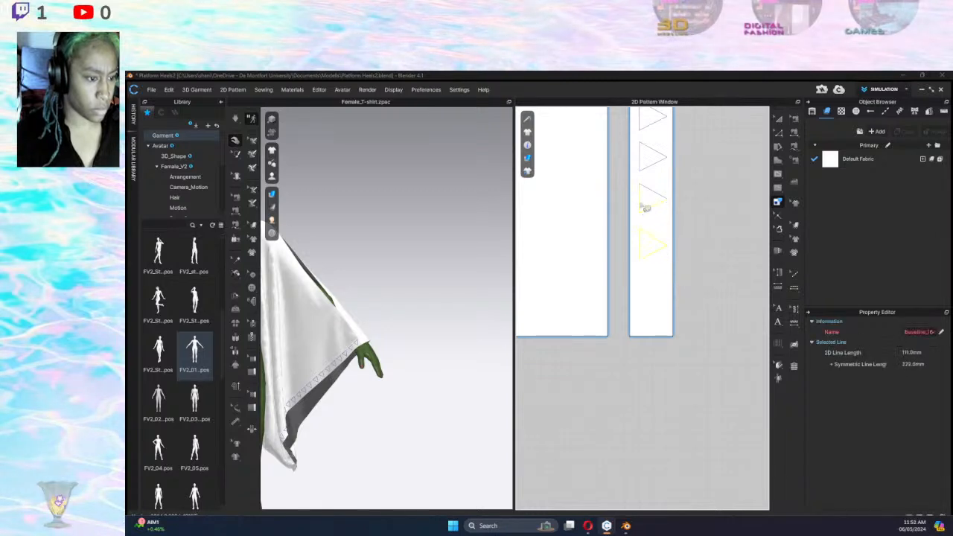
key("ctrl+c")
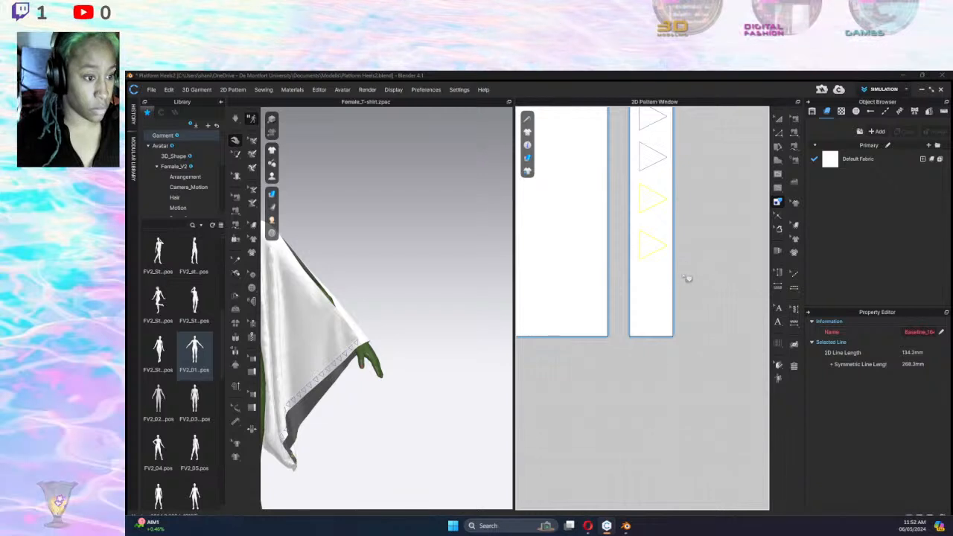
key("ctrl+v")
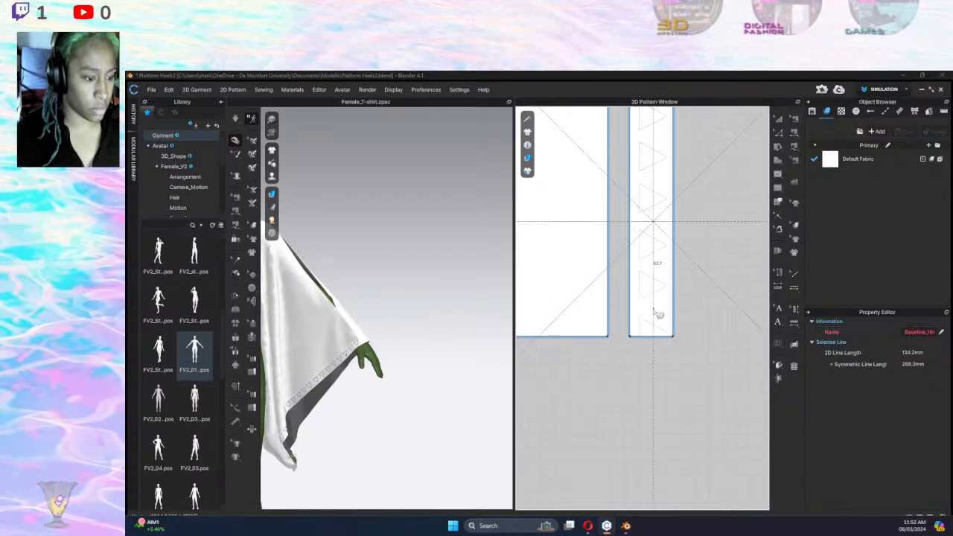
left_click(659, 314)
left_click(704, 331)
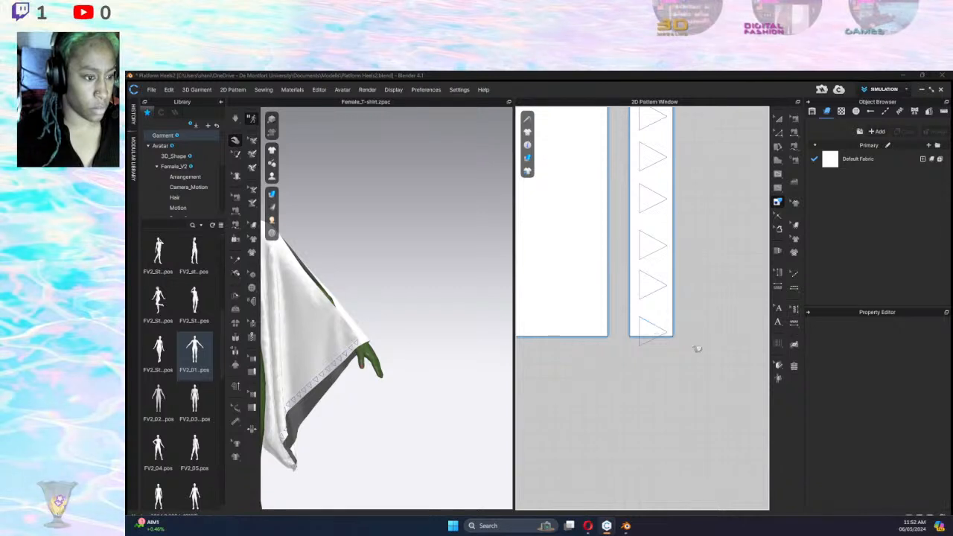
Select the whole column of triangles on the outer strip and exclude the strip's own outline edges from the selection.
scroll(693, 339, "down", 5)
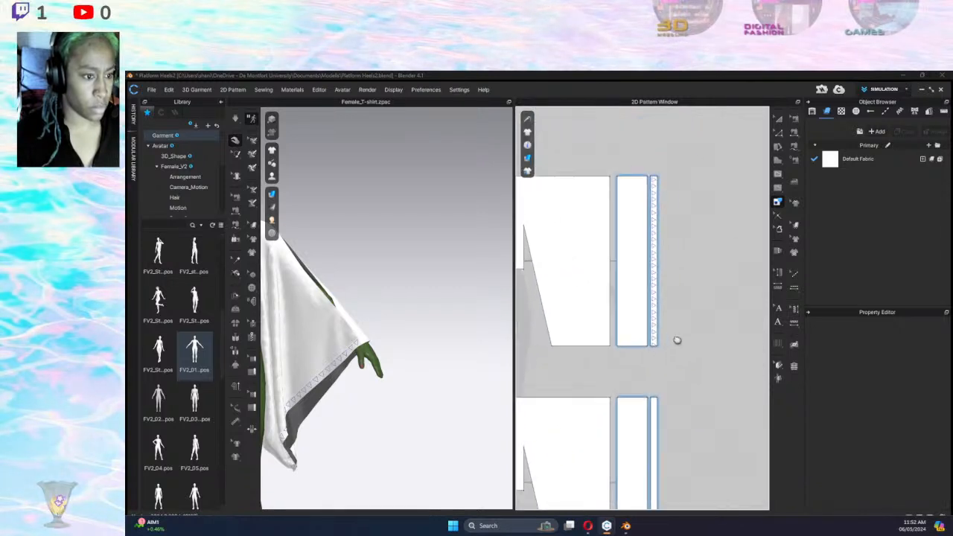
left_click_drag(673, 171, 656, 373)
scroll(649, 325, "up", 3)
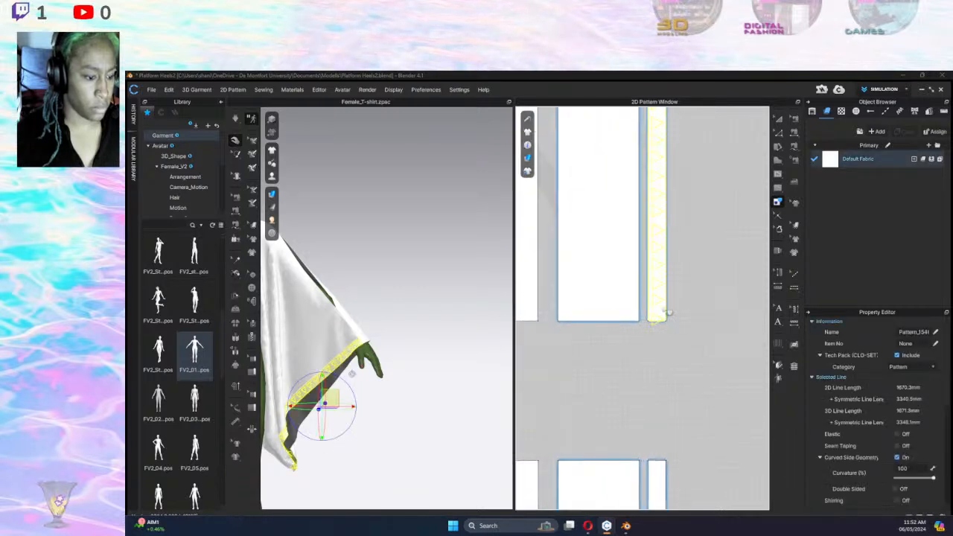
left_click(655, 313)
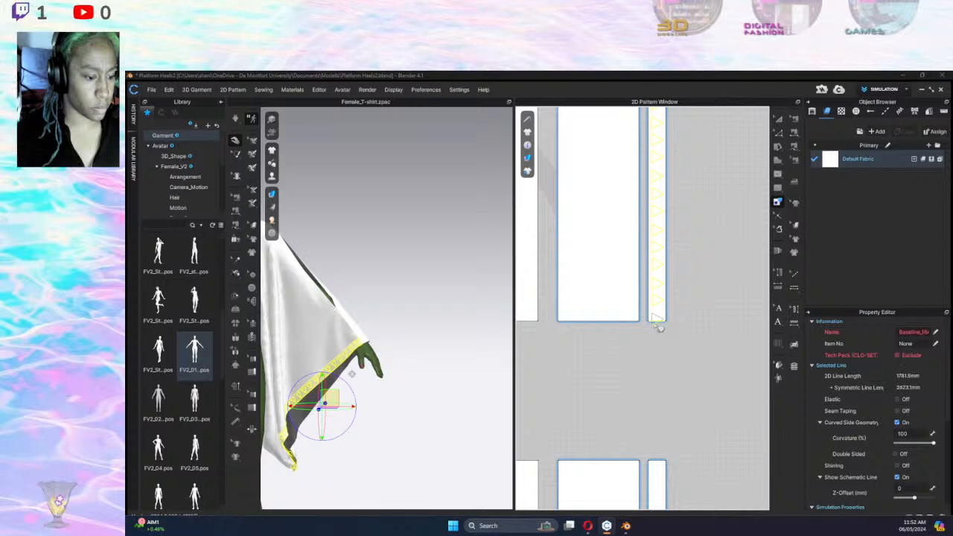
scroll(665, 328, "up", 4)
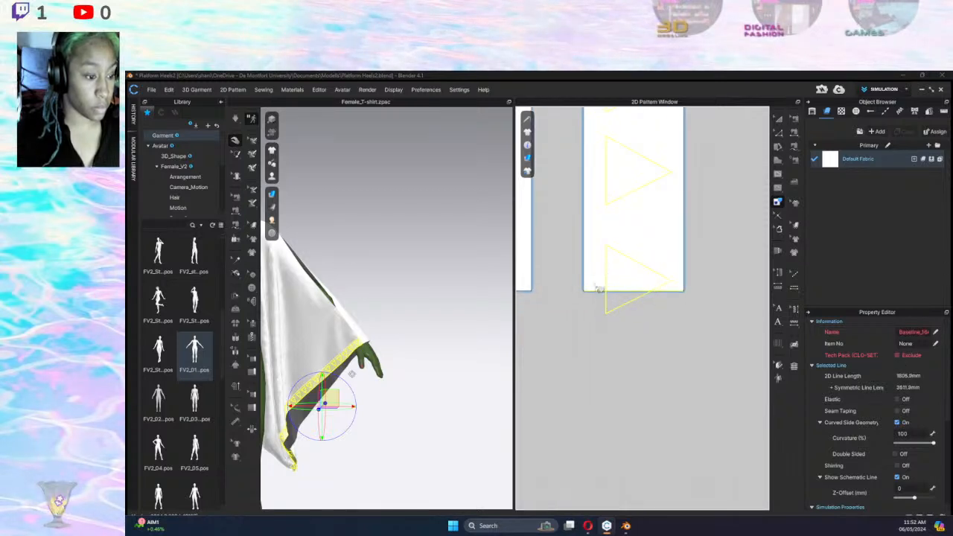
scroll(659, 277, "down", 3)
scroll(688, 196, "up", 3)
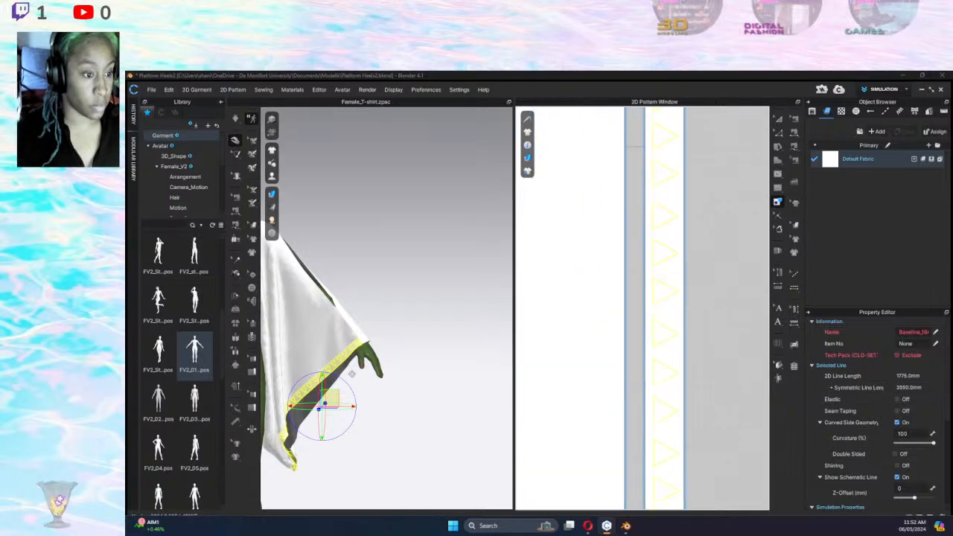
scroll(708, 159, "up", 3)
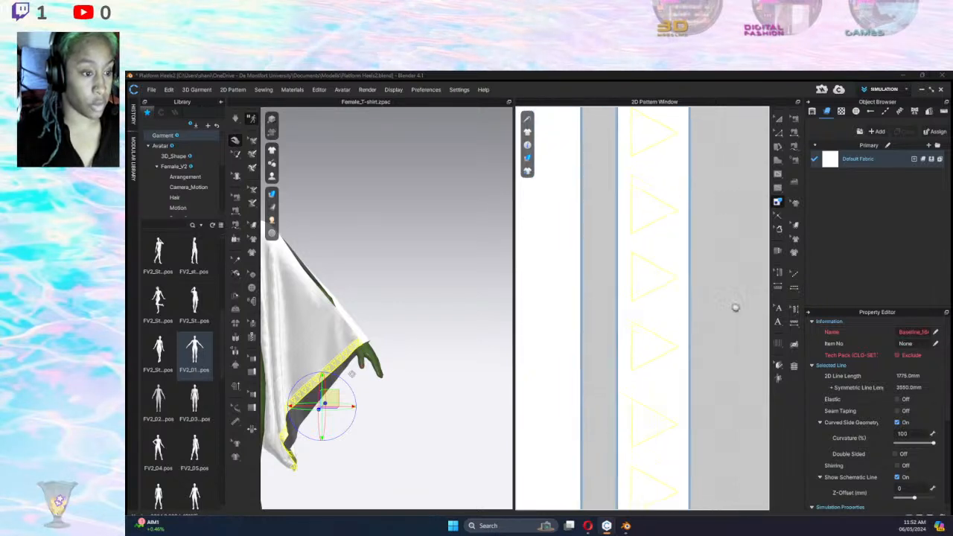
middle_click_drag(705, 172, 741, 396)
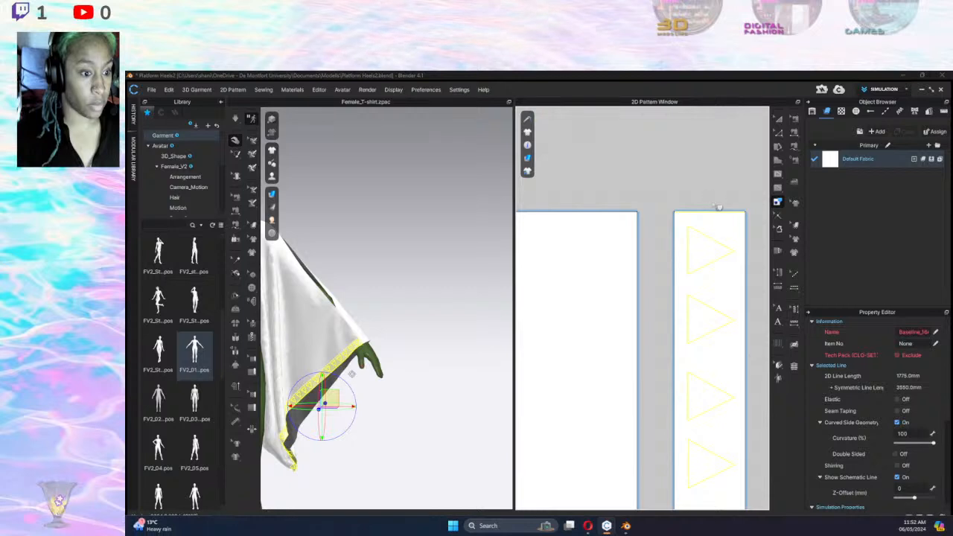
middle_click_drag(751, 297, 692, 181)
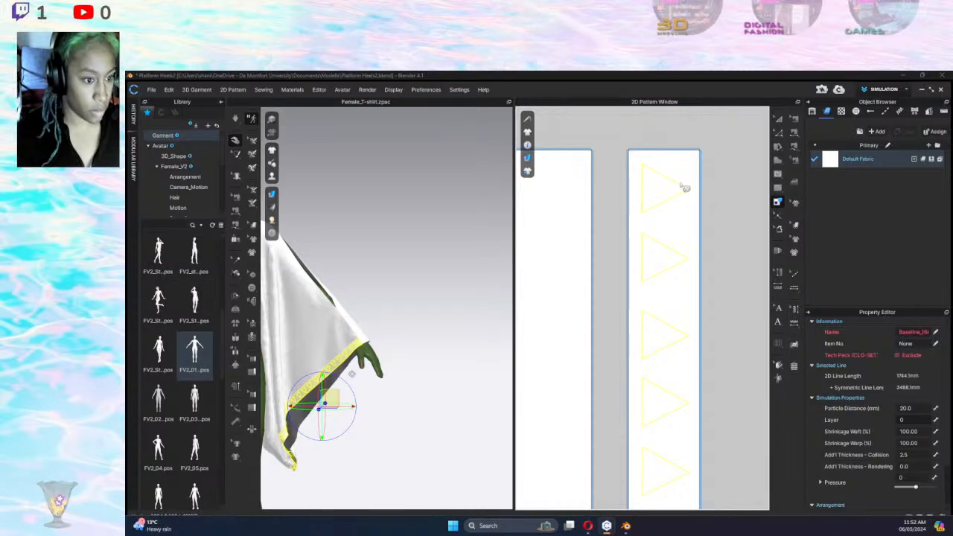
scroll(684, 212, "down", 4)
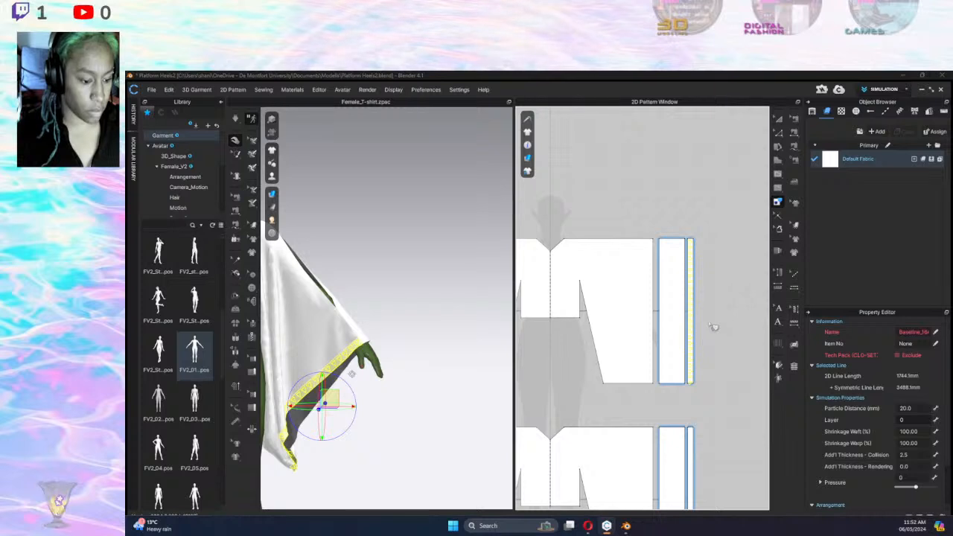
left_click(707, 392)
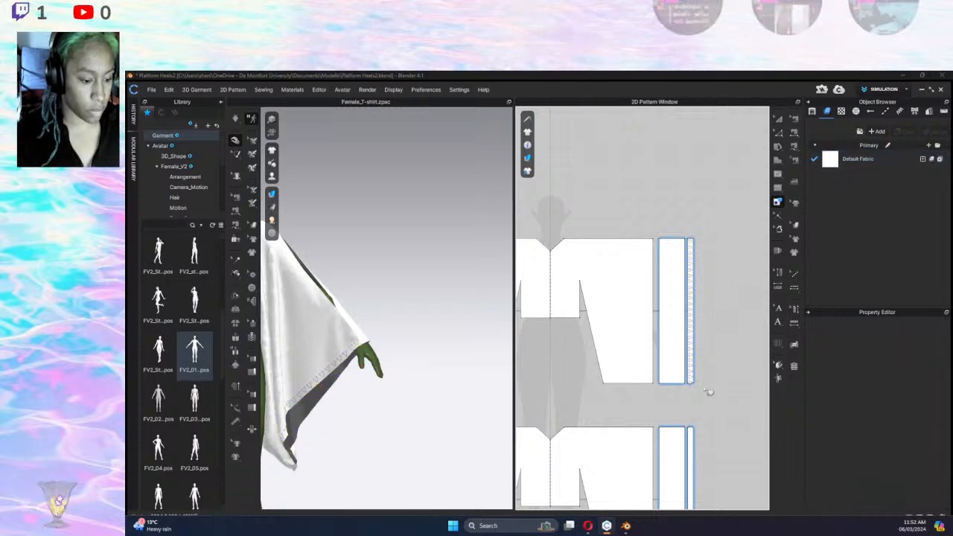
Extend the bottom edges of the sleeves and both strips slightly downward on the upper and lower pattern sets together.
left_click(778, 132)
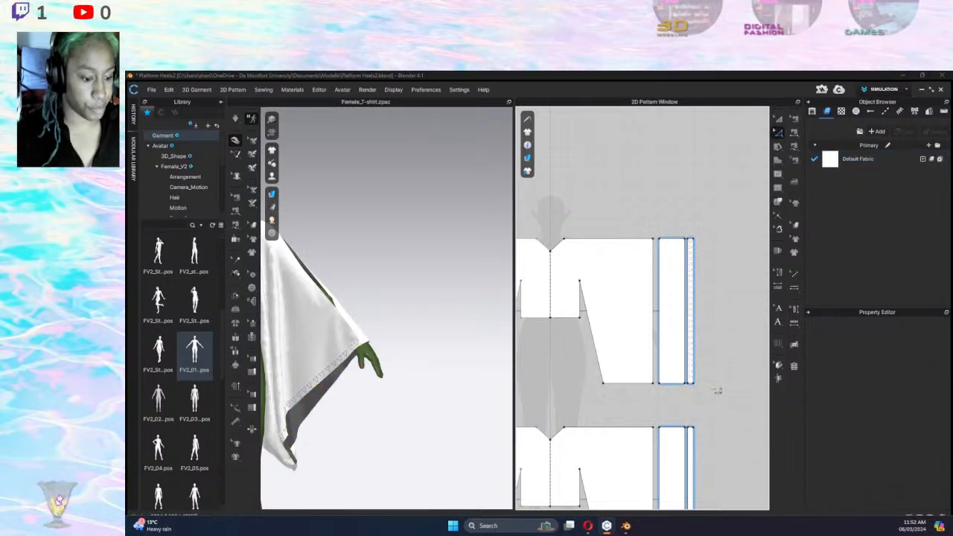
left_click(618, 384)
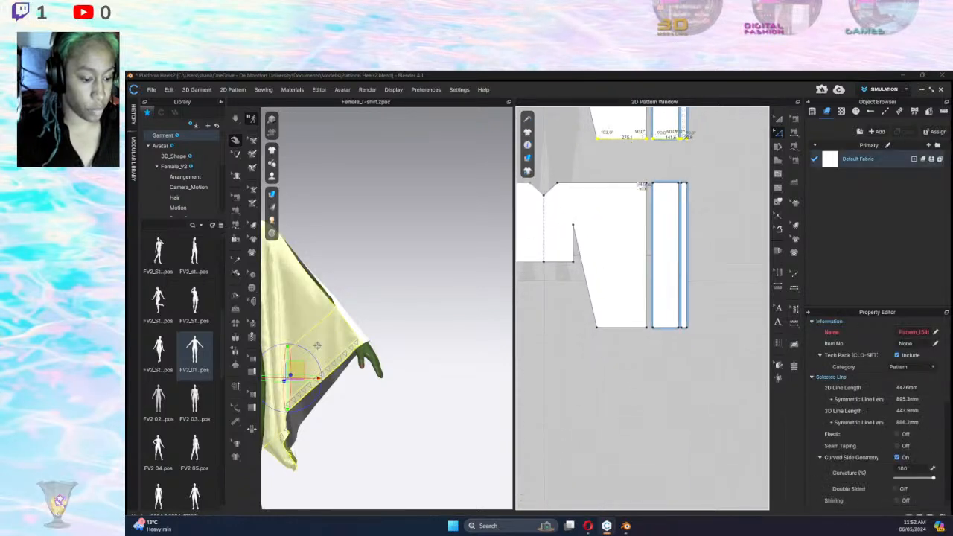
left_click_drag(707, 344, 551, 322, "shift")
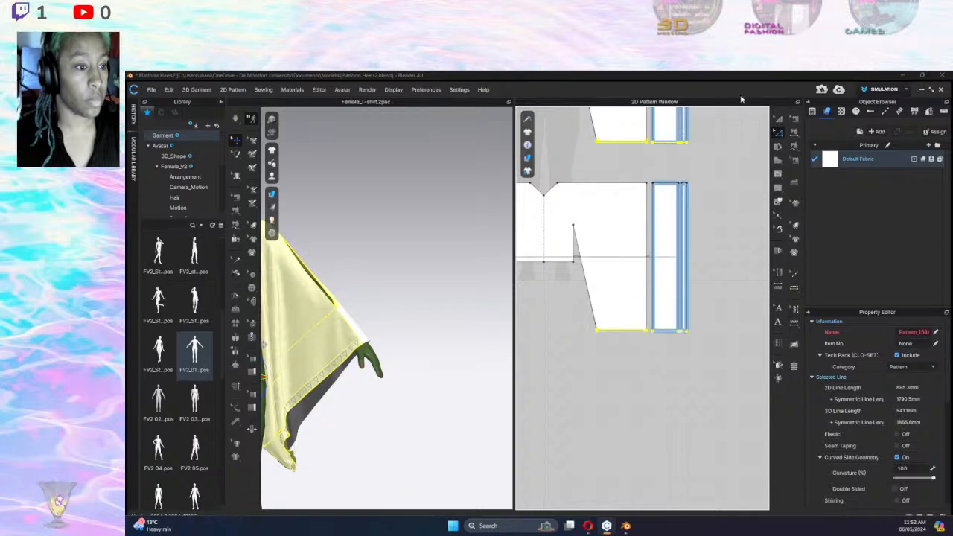
left_click(704, 159)
scroll(720, 146, "down", 2)
middle_click_drag(717, 154, 694, 295)
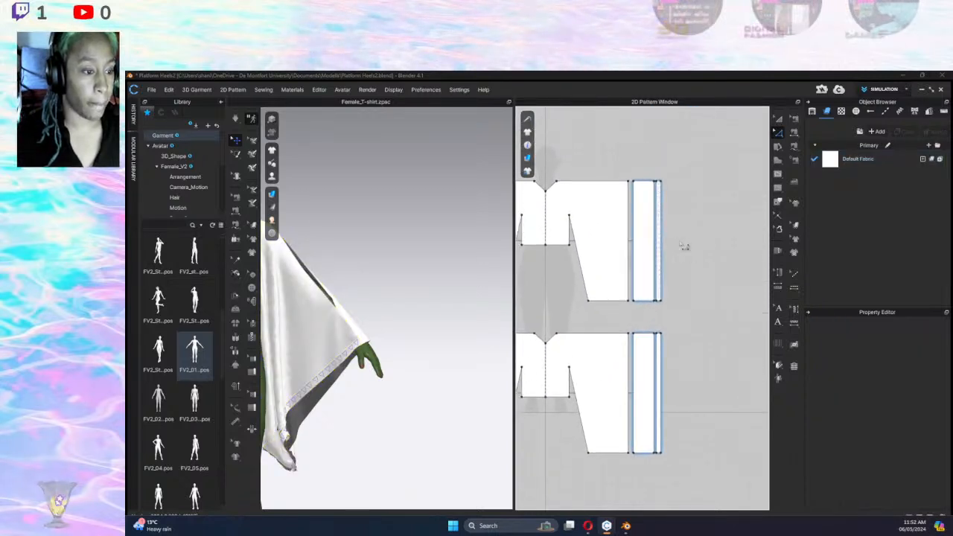
Try to select the triangle columns on the upper and lower outer strips with the Trace tool.
scroll(692, 260, "up", 4)
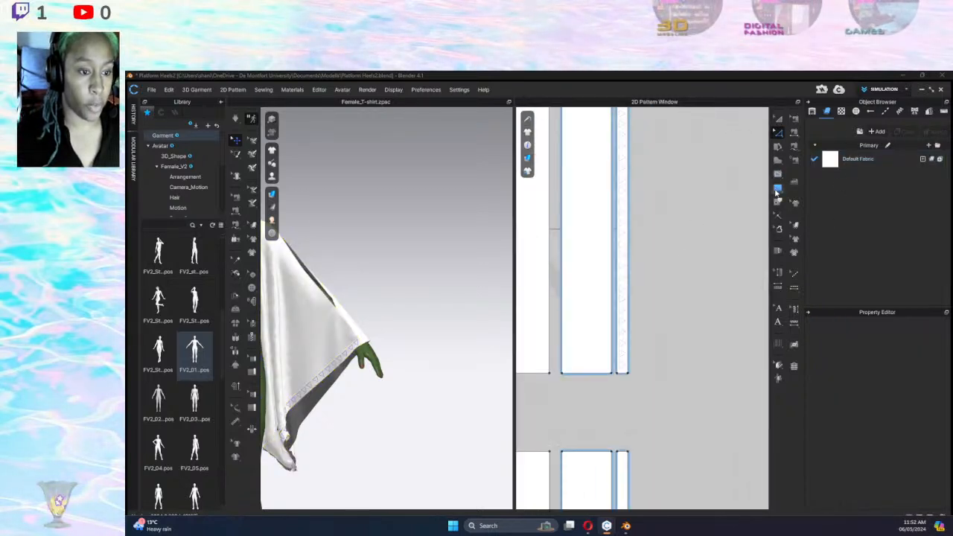
left_click(778, 202)
middle_click_drag(675, 245, 669, 295)
scroll(671, 289, "down", 2)
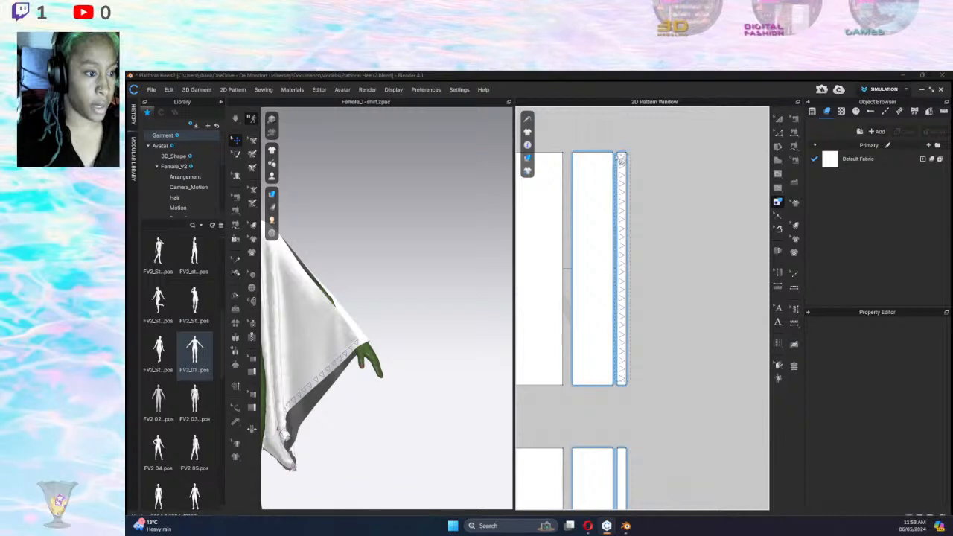
left_click(622, 161)
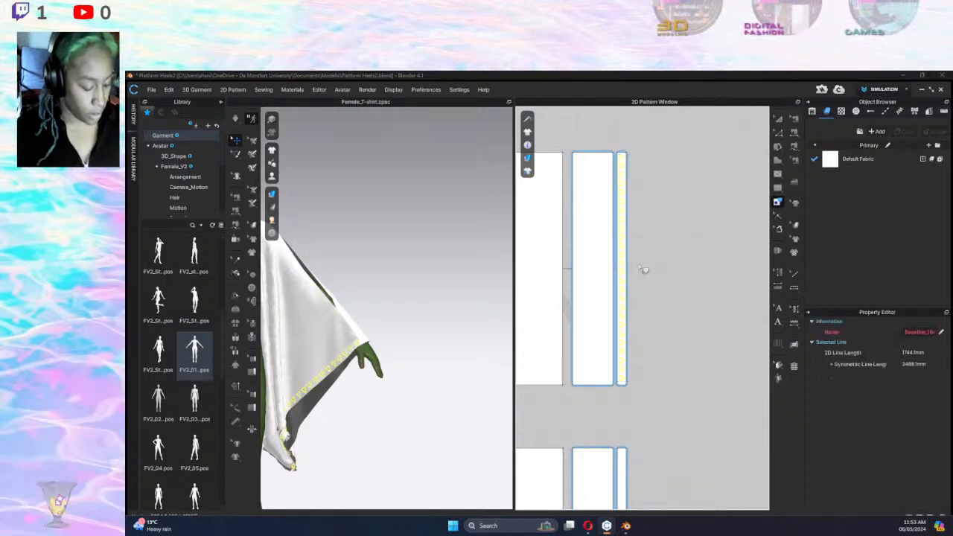
middle_click_drag(662, 441, 648, 103)
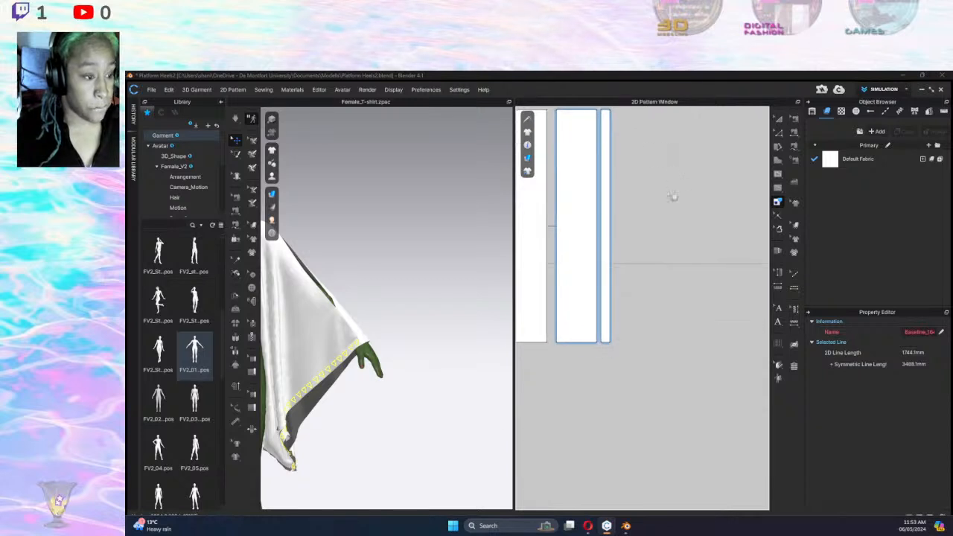
middle_click_drag(688, 244, 700, 261)
scroll(698, 267, "up", 2)
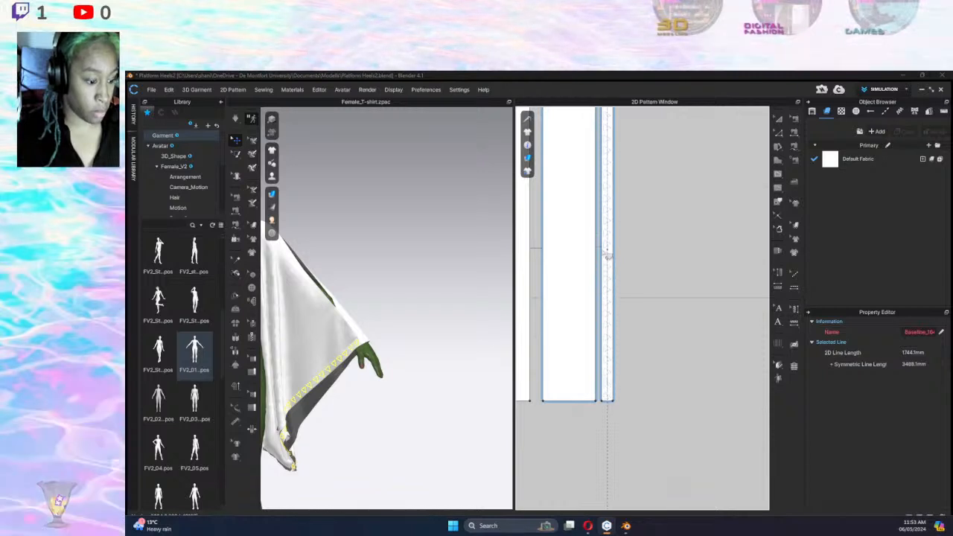
left_click(607, 252)
middle_click_drag(648, 230, 656, 295)
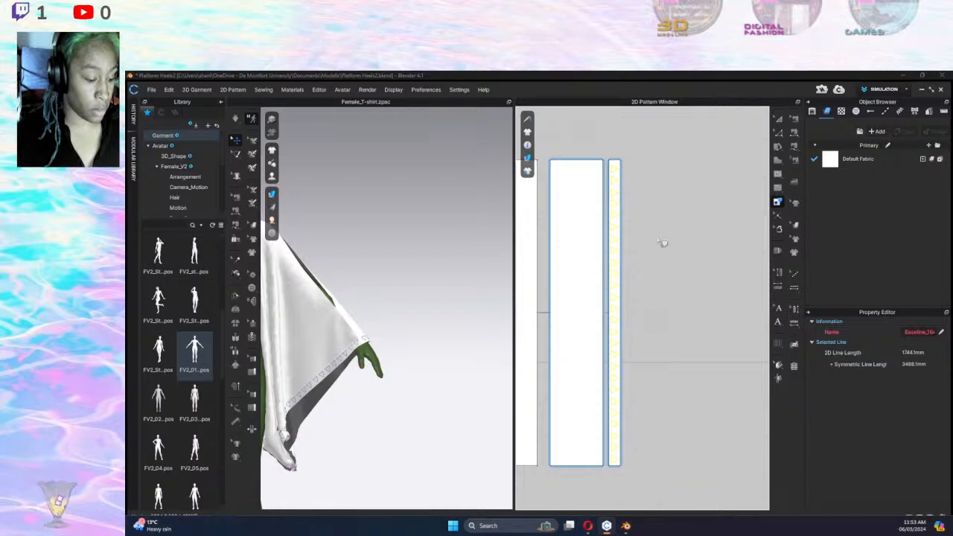
left_click(745, 132)
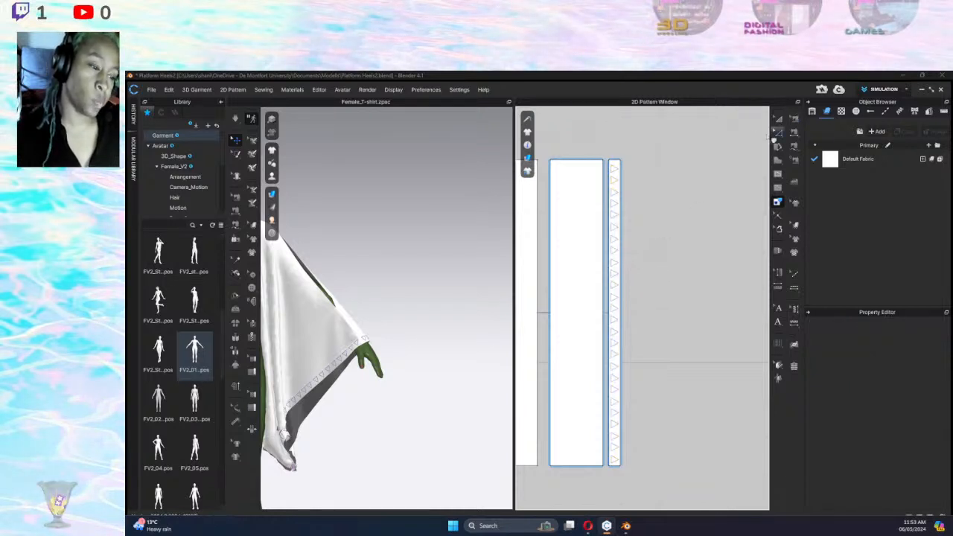
left_click(778, 120)
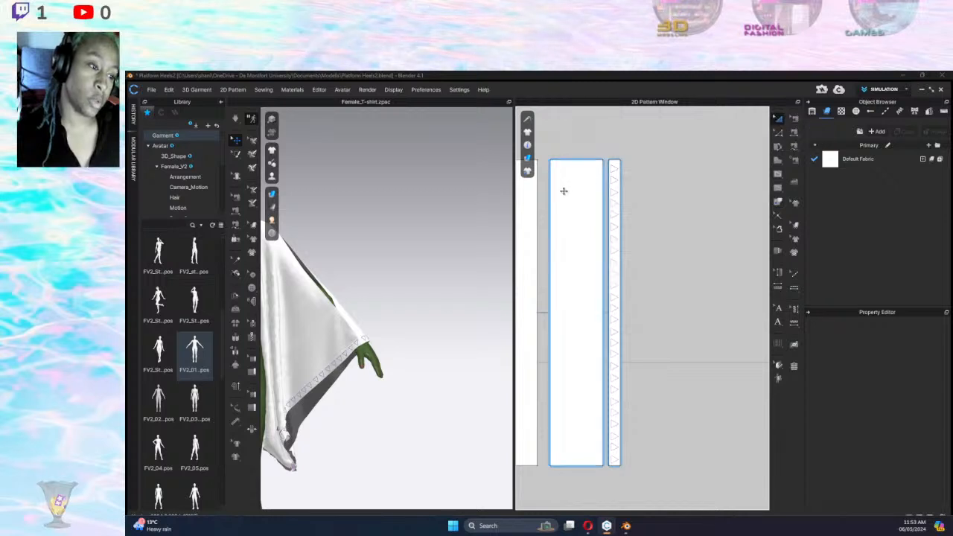
left_click(780, 189)
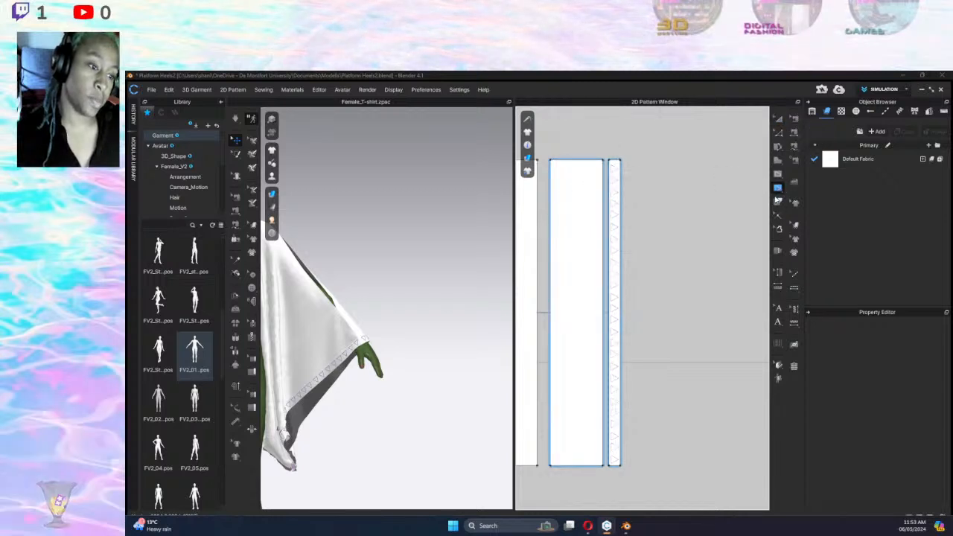
left_click(776, 202)
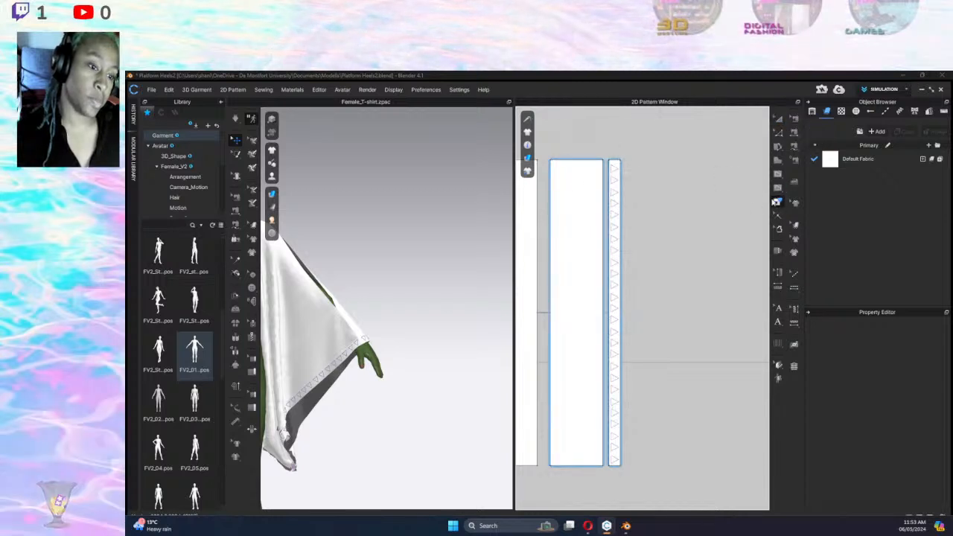
left_click(620, 171)
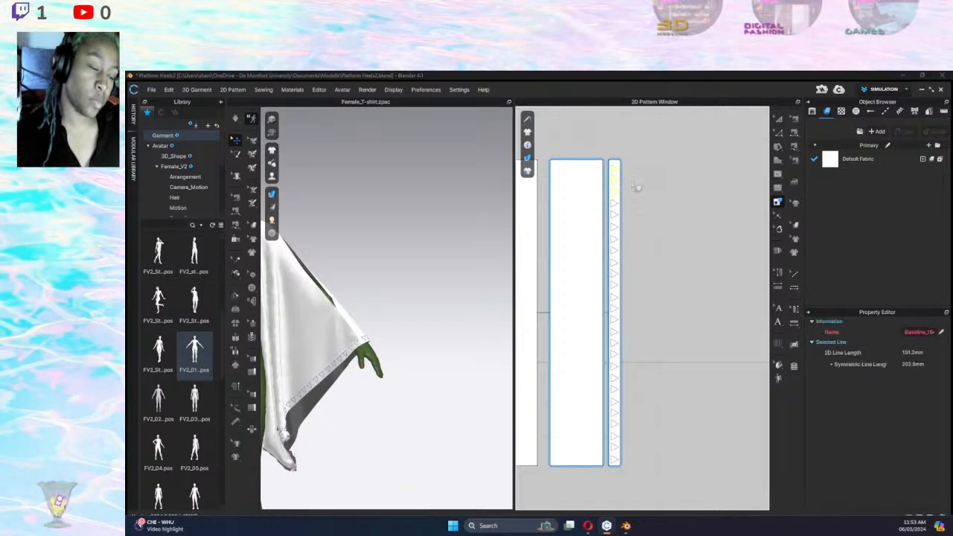
left_click(637, 190)
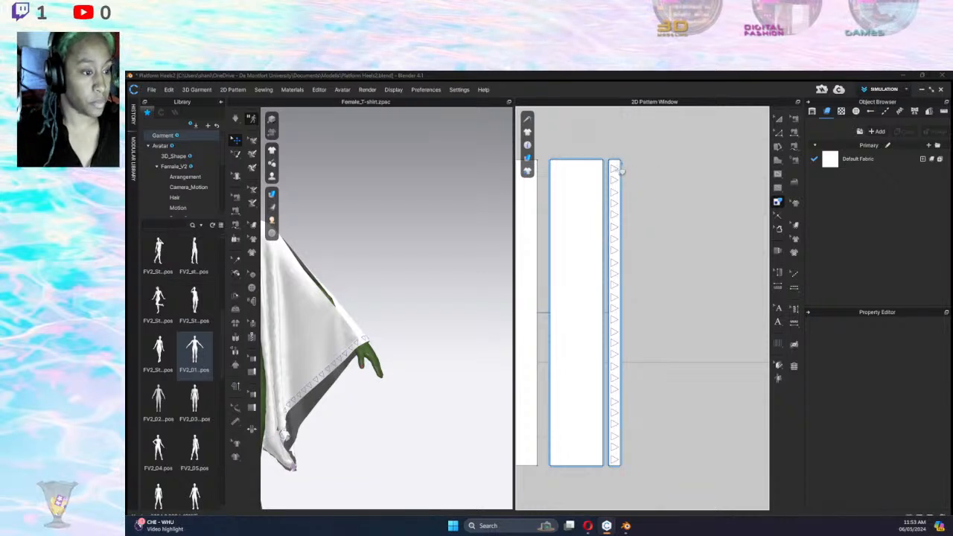
Trace the lower outer strip's triangles, without the strip's outline edges, as separate pattern pieces and place them in a column beside the strip.
left_click(613, 467)
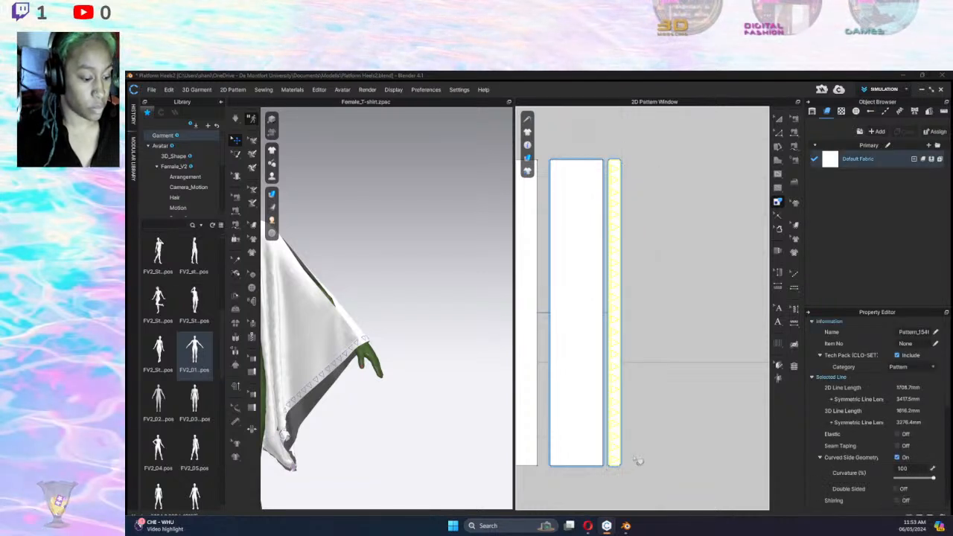
left_click(618, 164)
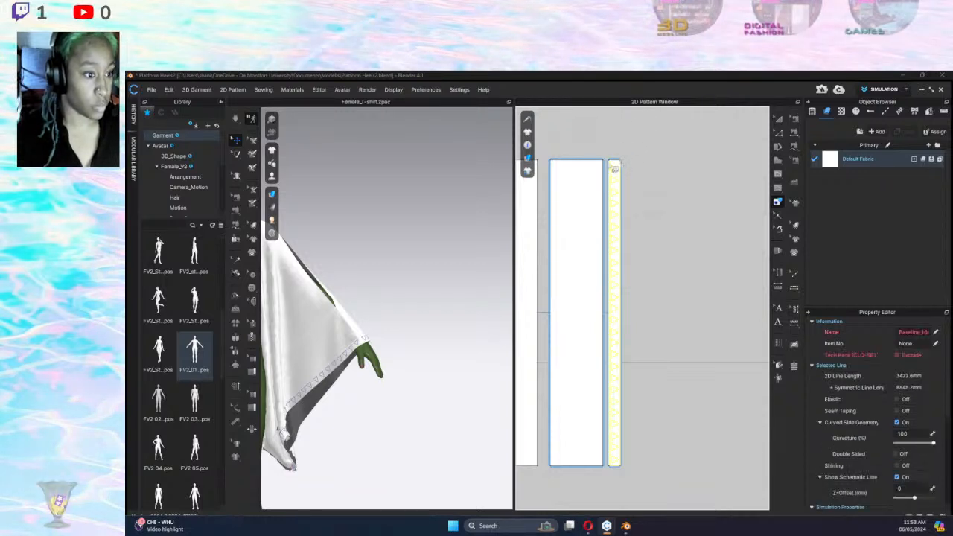
left_click(622, 169)
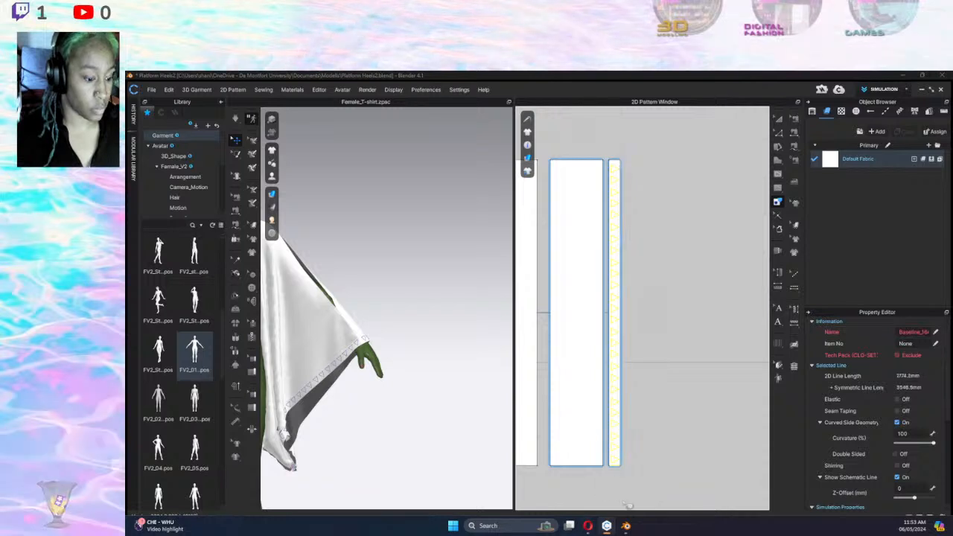
left_click(619, 455)
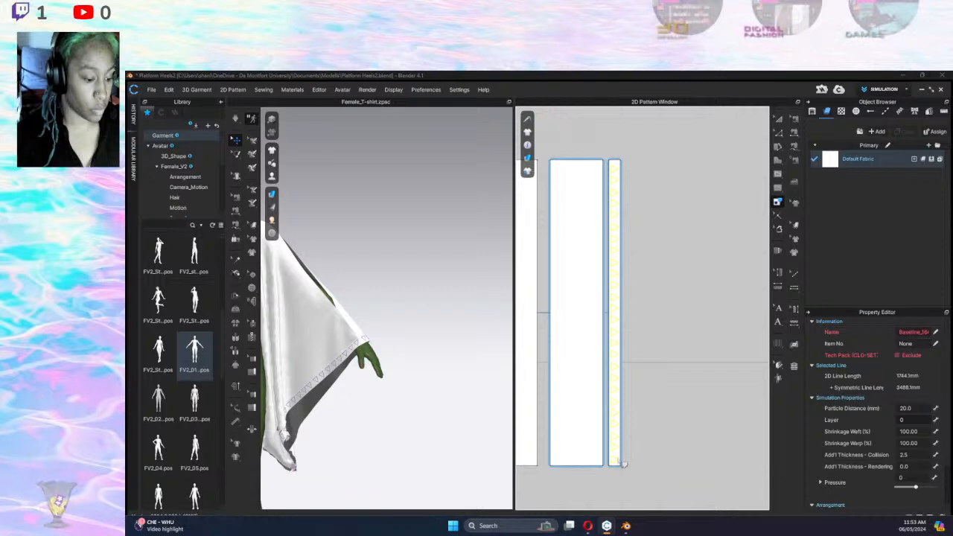
right_click(623, 463)
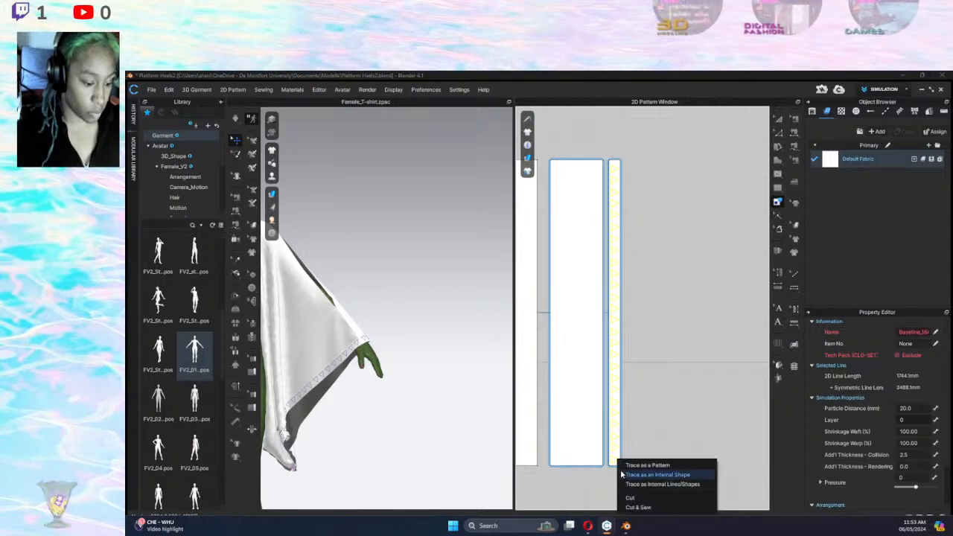
left_click(685, 465)
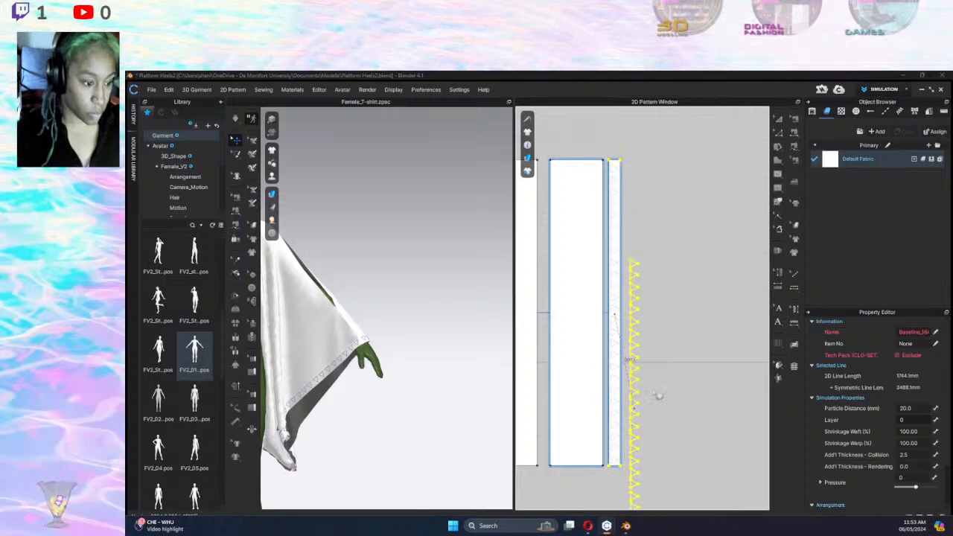
left_click(642, 319)
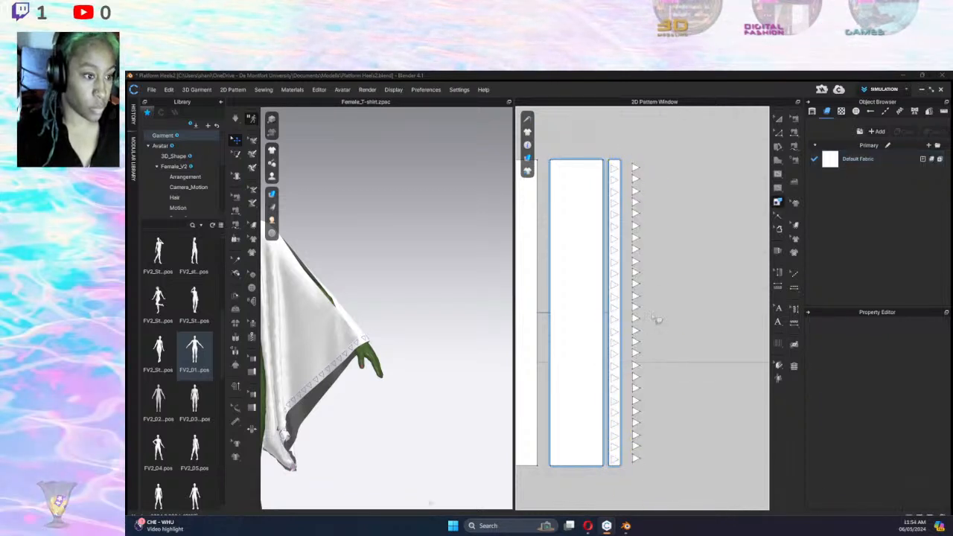
Try to sew the first traced triangle's vertical edge to its match on the strip, and undo the tracing of the triangle pieces.
left_click(794, 118)
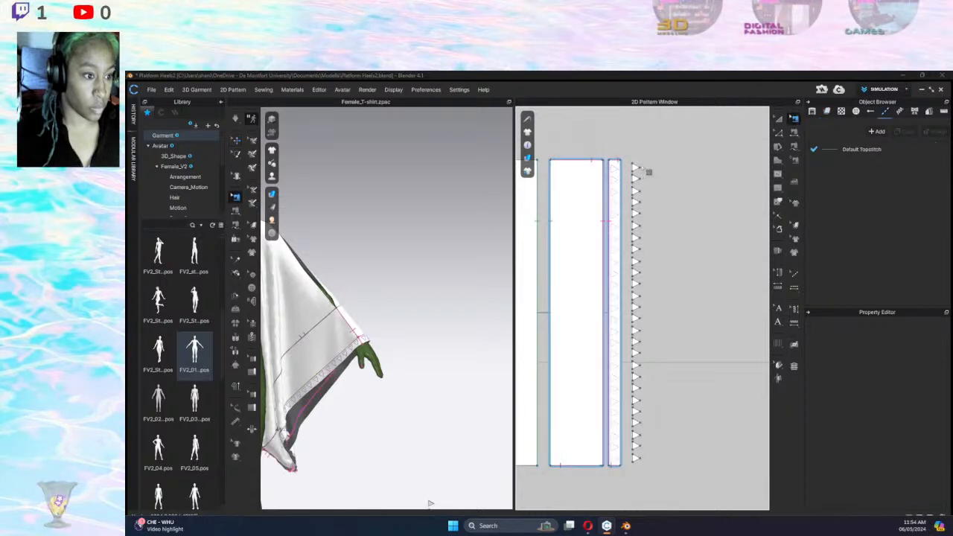
scroll(648, 185, "up", 5)
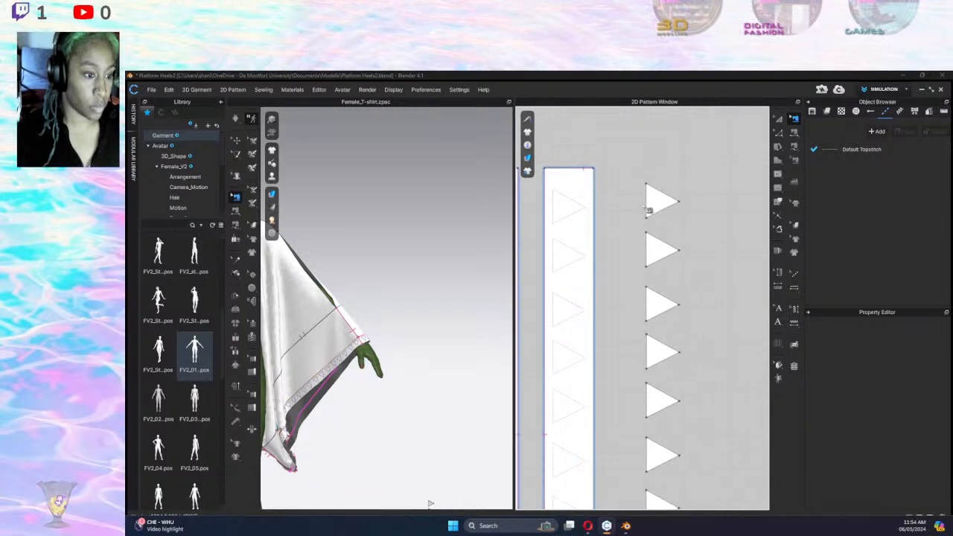
left_click(793, 131)
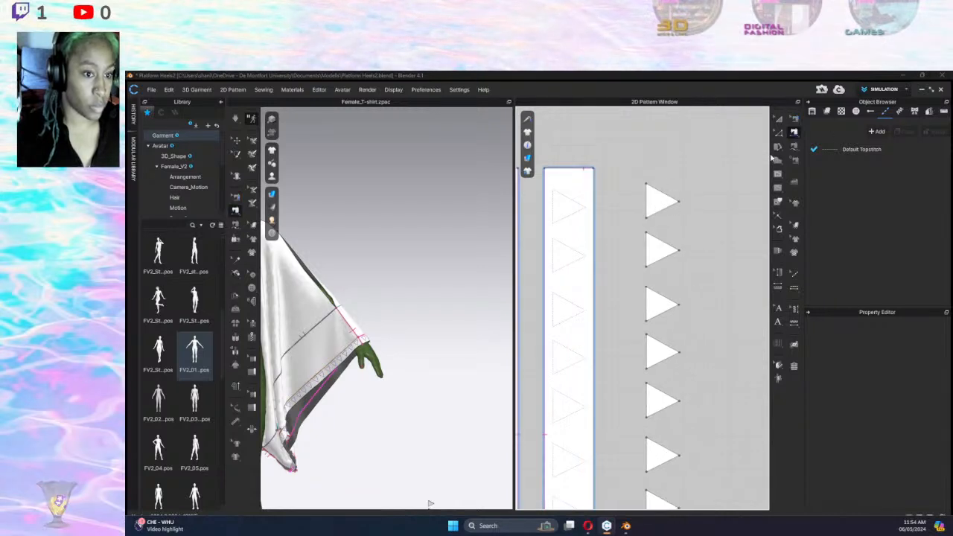
left_click(647, 200)
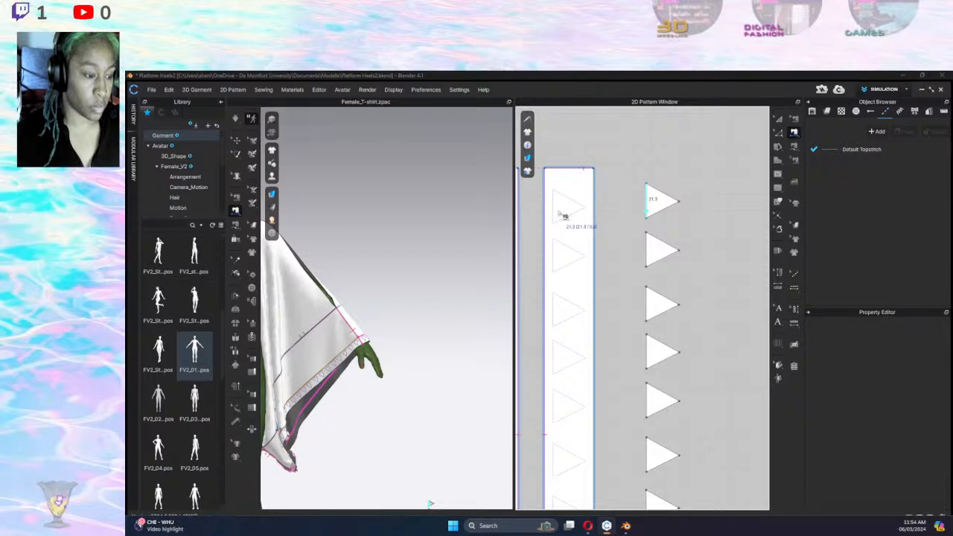
key("Escape")
key("ctrl+z")
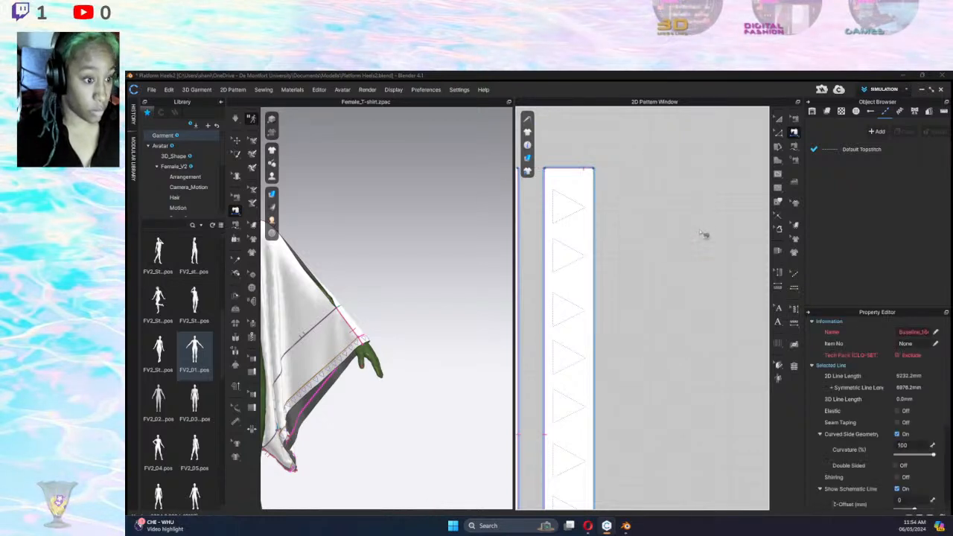
key("ctrl+z")
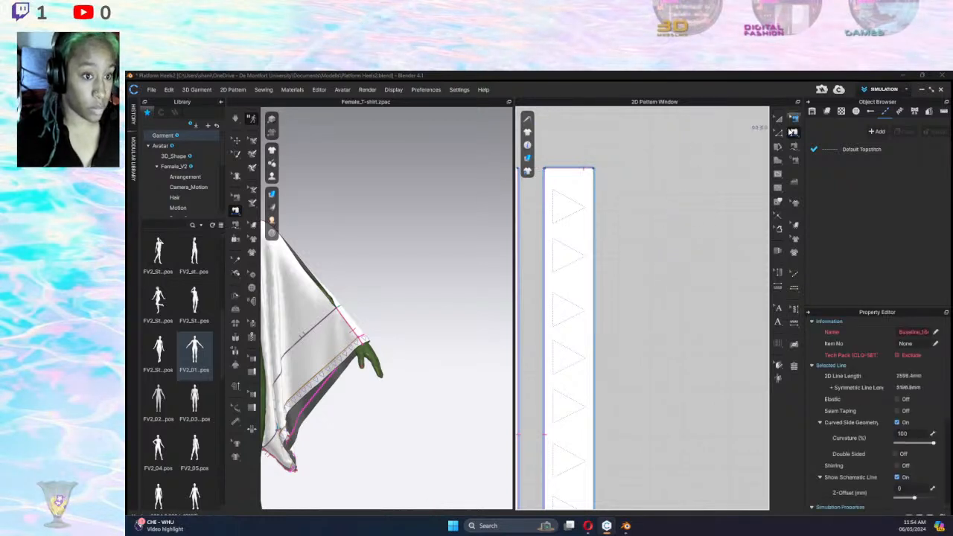
Exclude the lower outer strip's long outer edge from the Trace selection, keeping its triangles selected.
left_click(778, 203)
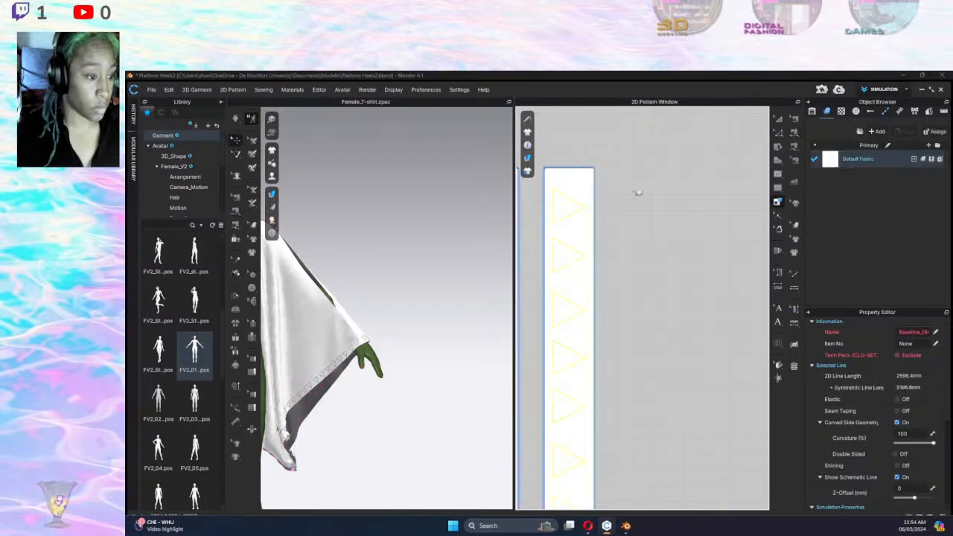
left_click(596, 206, "shift")
scroll(627, 492, "up", 1)
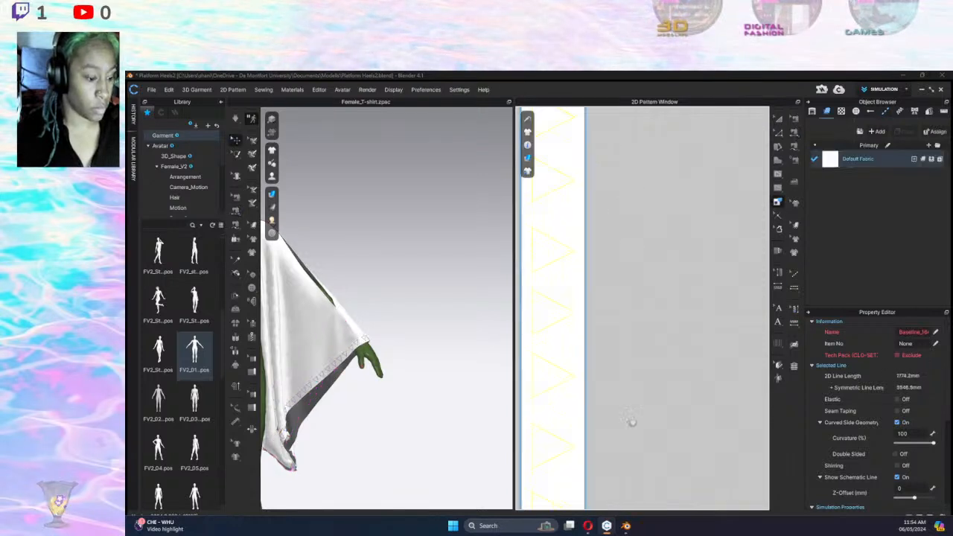
scroll(689, 413, "down", 8)
middle_click_drag(704, 410, 647, 433)
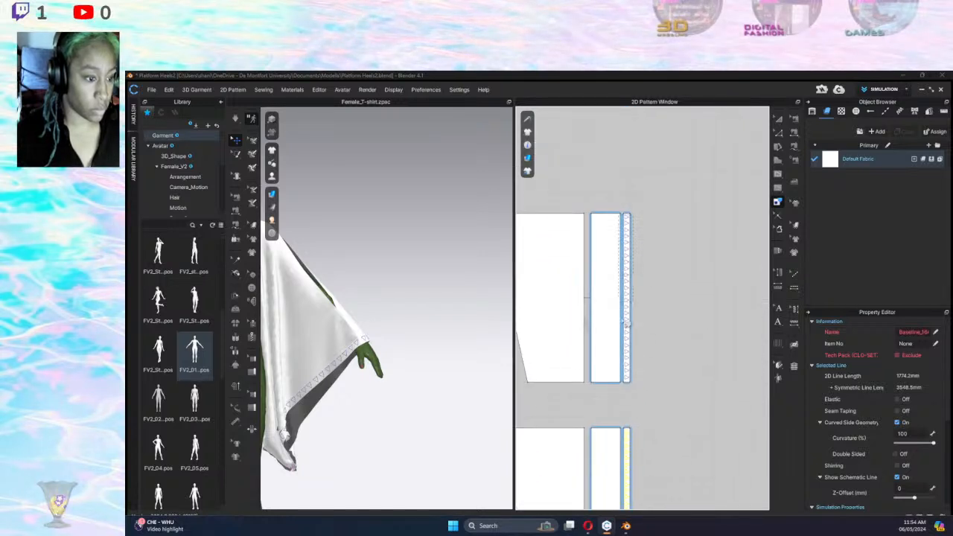
Try to add the upper outer strip's triangles to the Trace selection, leaving out the strip's outline edges.
left_click(627, 384, "shift")
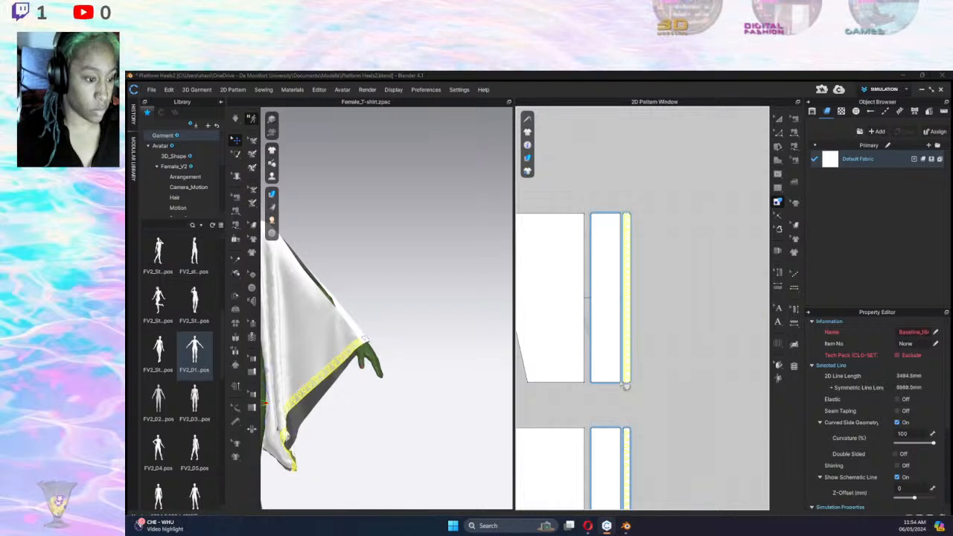
left_click(633, 301, "shift")
left_click(626, 312, "shift")
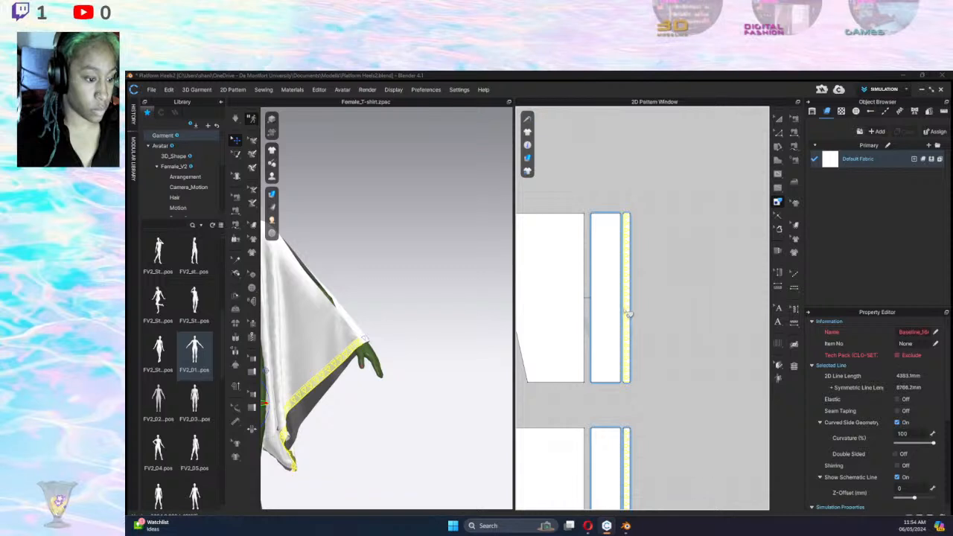
scroll(649, 285, "up", 2)
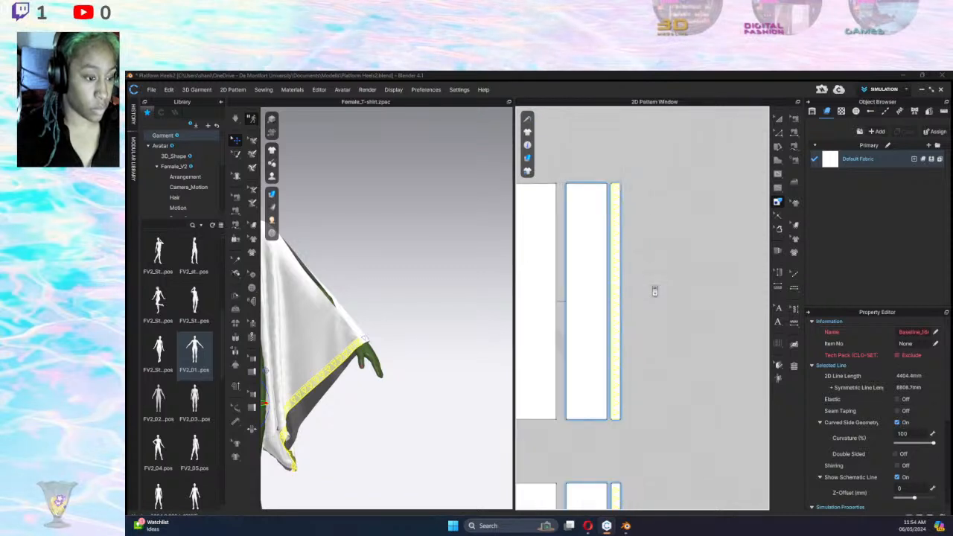
left_click(618, 184, "shift")
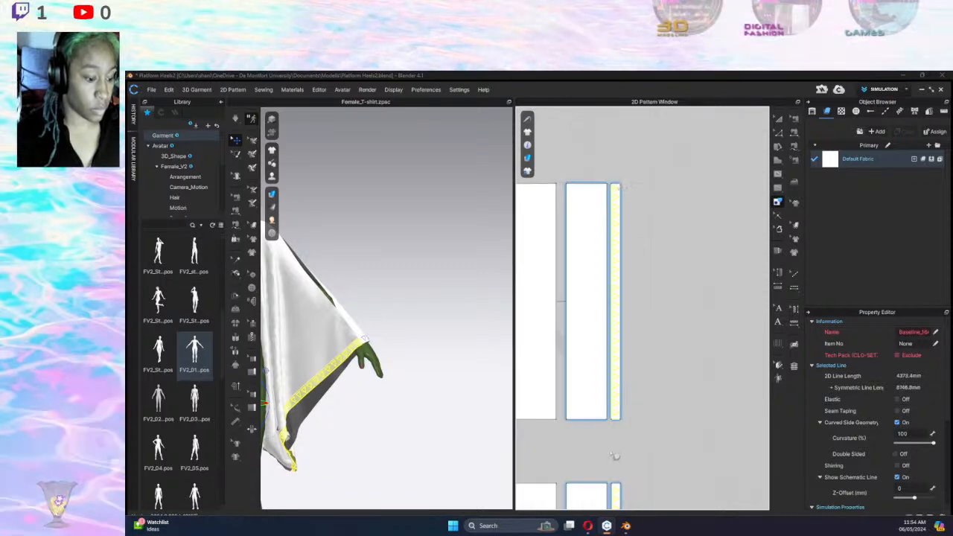
left_click(614, 413, "shift")
scroll(631, 343, "up", 3)
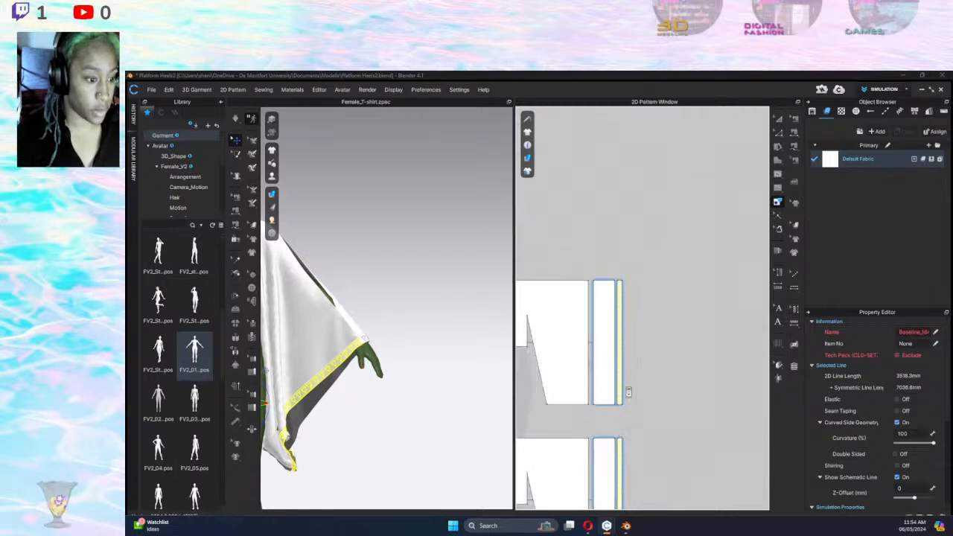
Check the trace and cut options offered for the combined triangle selection and for a single triangle, clearing the selection.
right_click(587, 335)
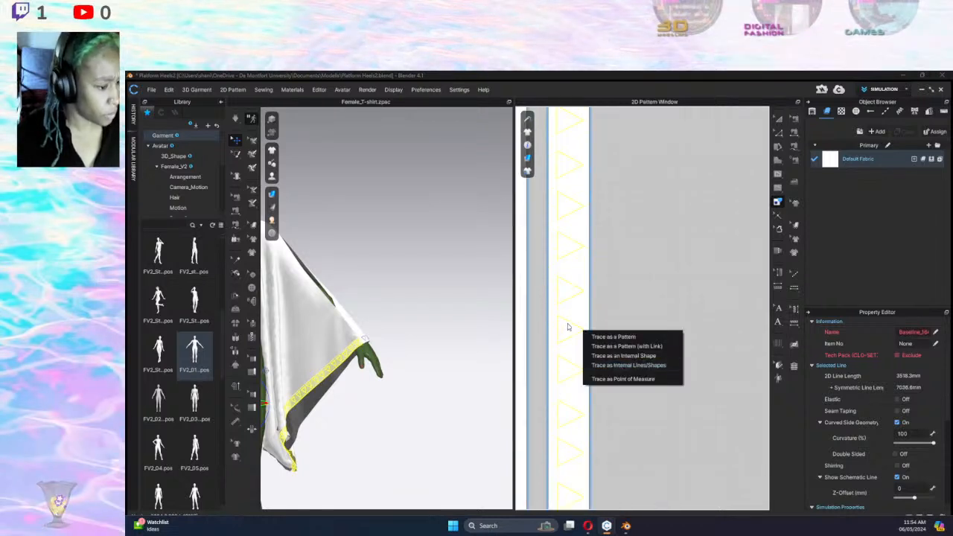
right_click(570, 323)
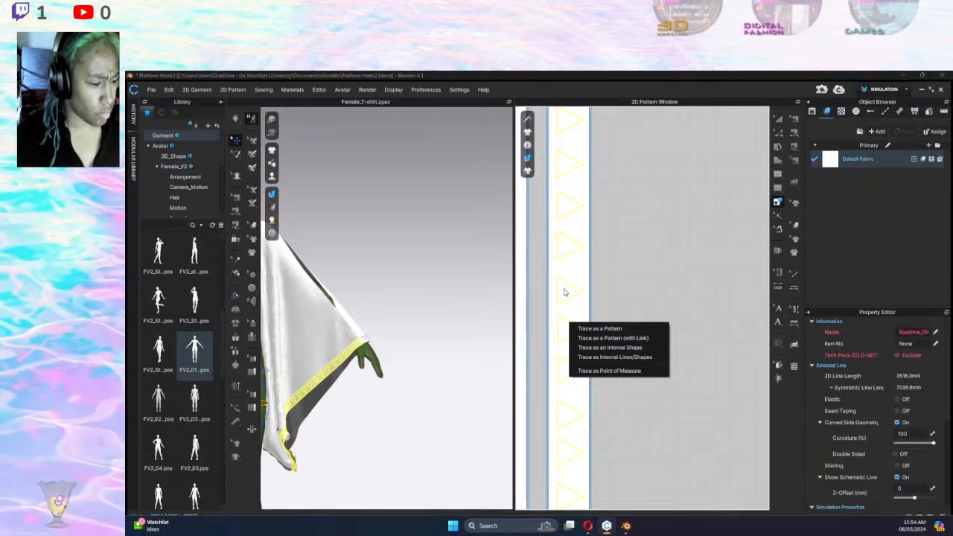
left_click(565, 293)
right_click(563, 297)
left_click(665, 252)
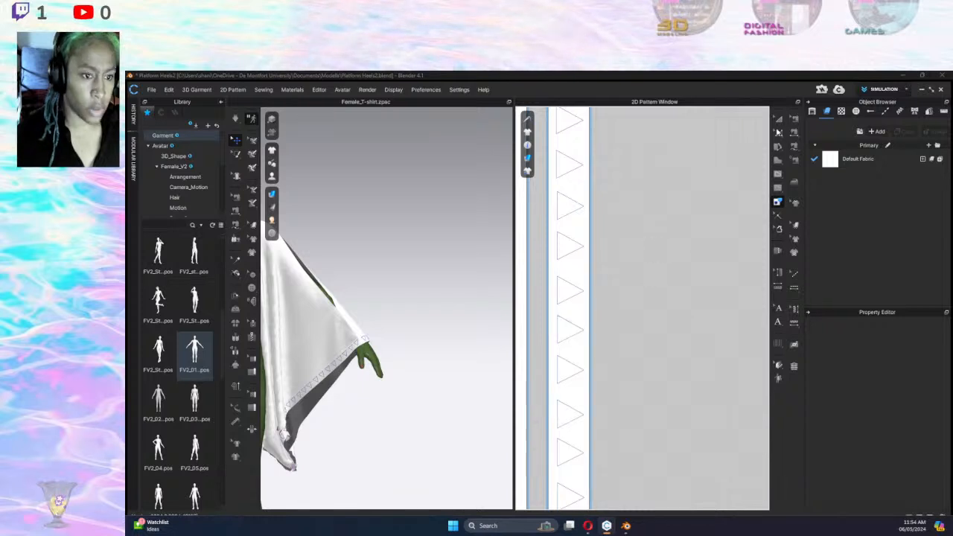
left_click(778, 215)
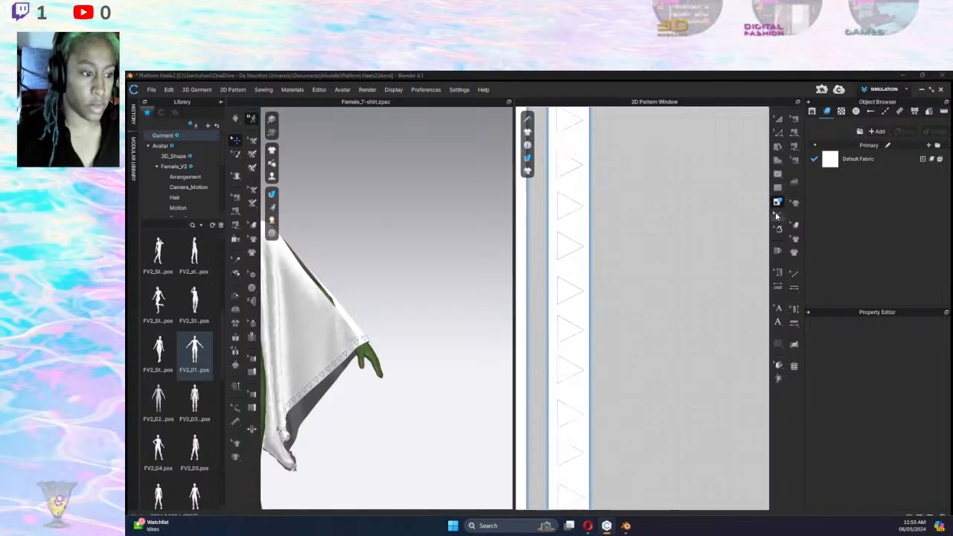
left_click(777, 202)
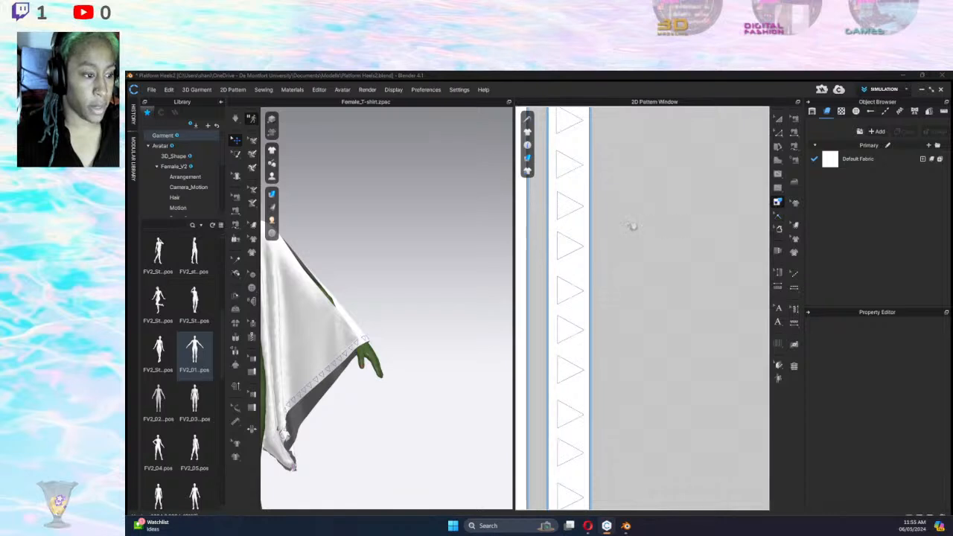
left_click(572, 204)
right_click(574, 202)
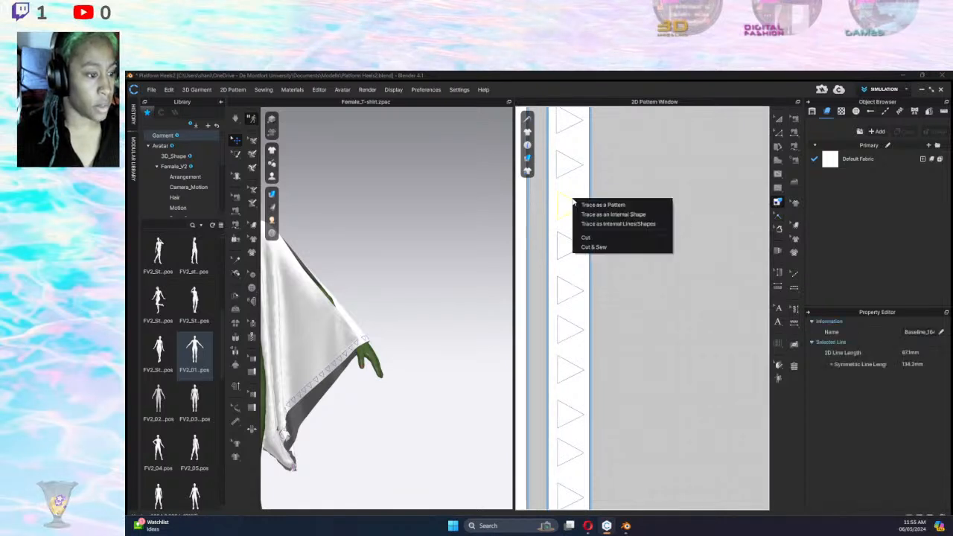
left_click(581, 186)
Select only the upper outer strip's triangles, without the strip's outline edges, and apply Cut & Sew to them.
scroll(632, 228, "down", 3)
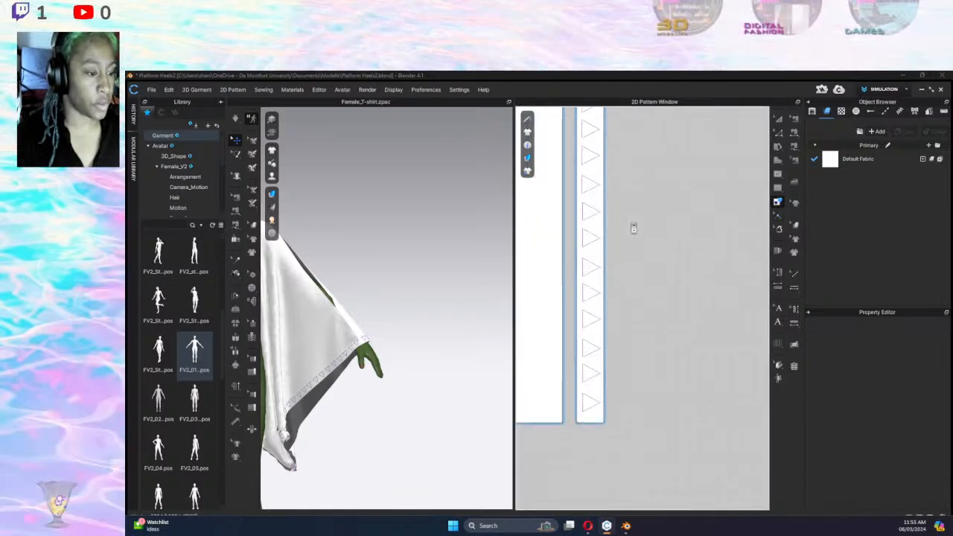
middle_click_drag(629, 243, 618, 357)
scroll(620, 335, "up", 1)
scroll(647, 296, "down", 3)
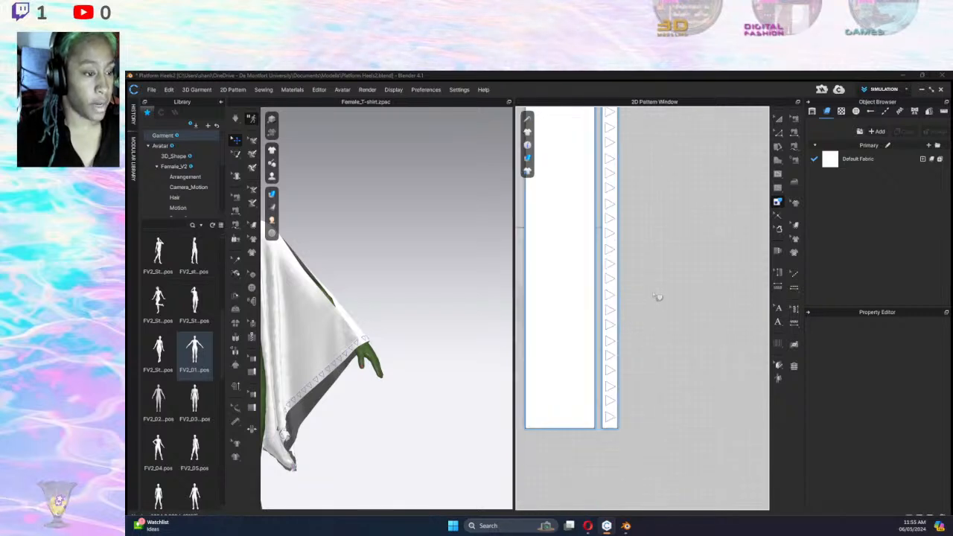
middle_click_drag(657, 298, 653, 362)
scroll(662, 326, "down", 2)
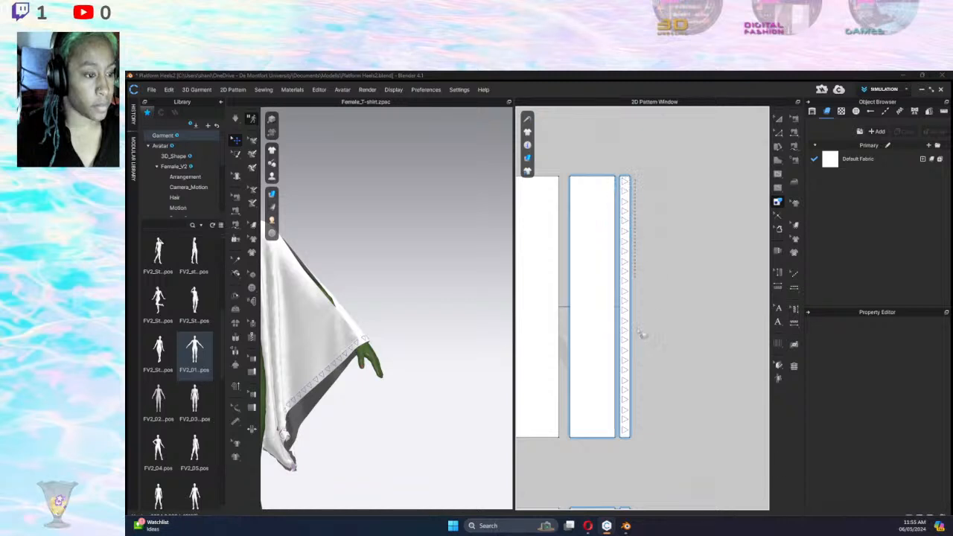
left_click(620, 371)
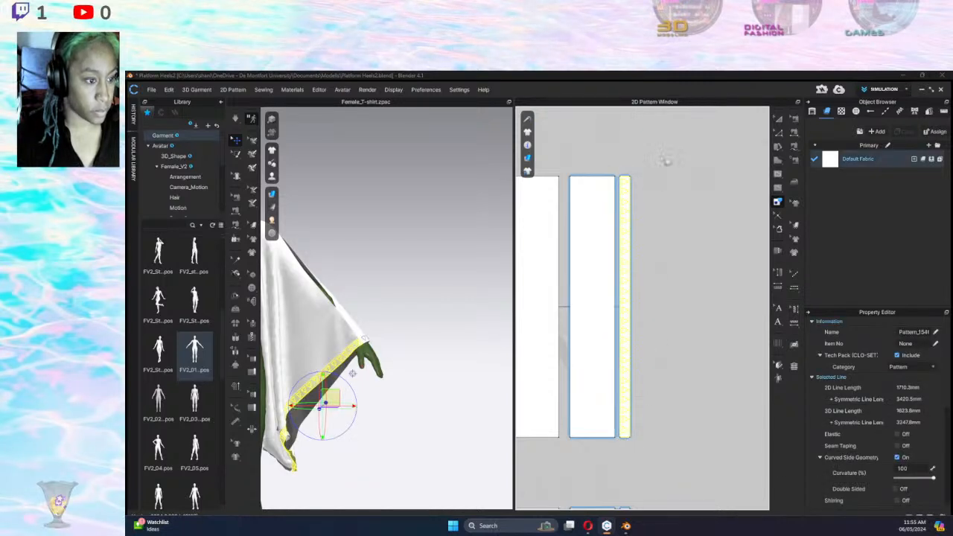
left_click(631, 182)
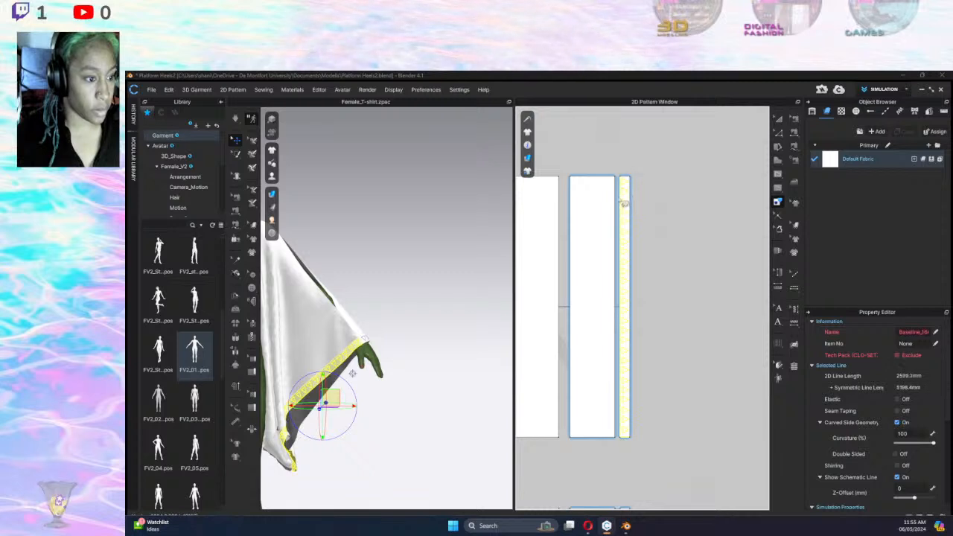
left_click(622, 202)
left_click(626, 439, "shift")
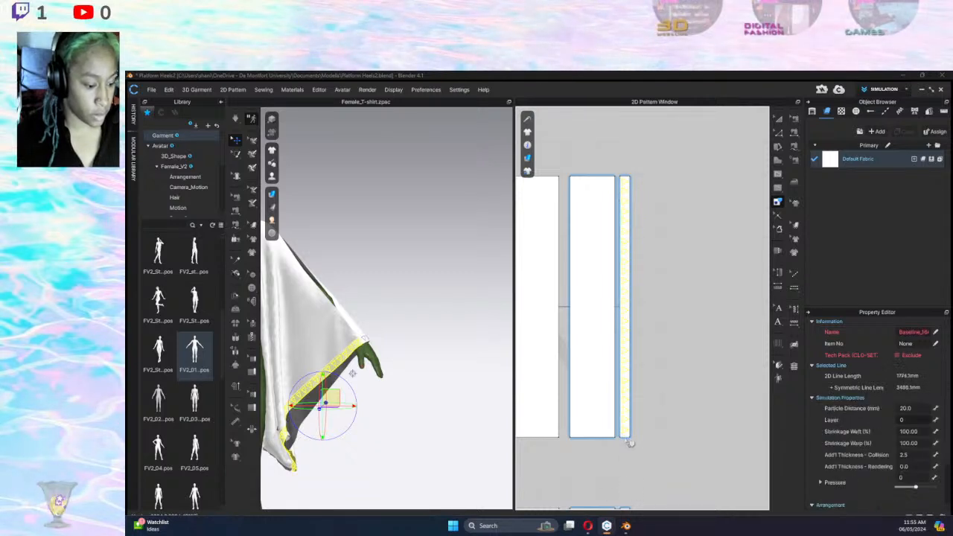
right_click(626, 334)
left_click(655, 380)
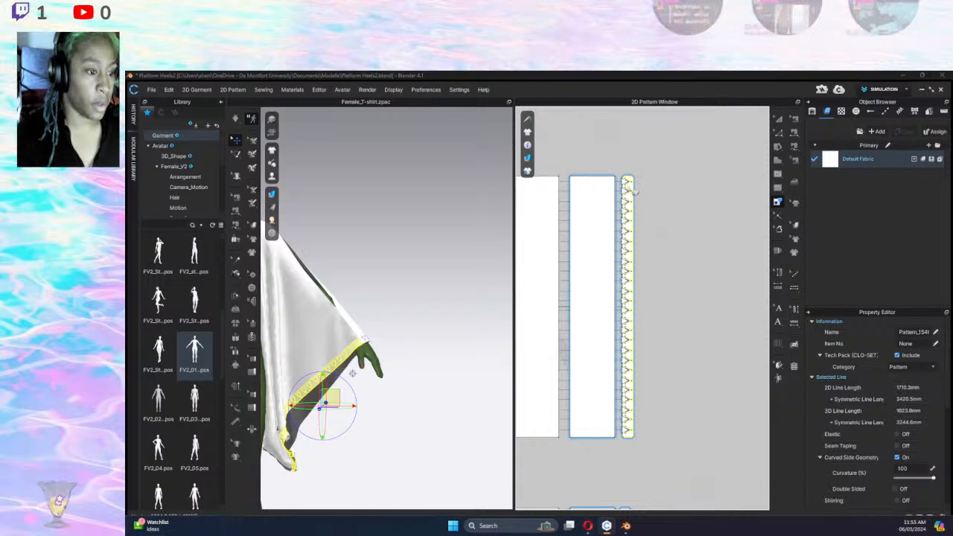
Move the upper outer strip together with its cut-out triangles outward, away from the wide inner strip.
scroll(627, 257, "down", 3)
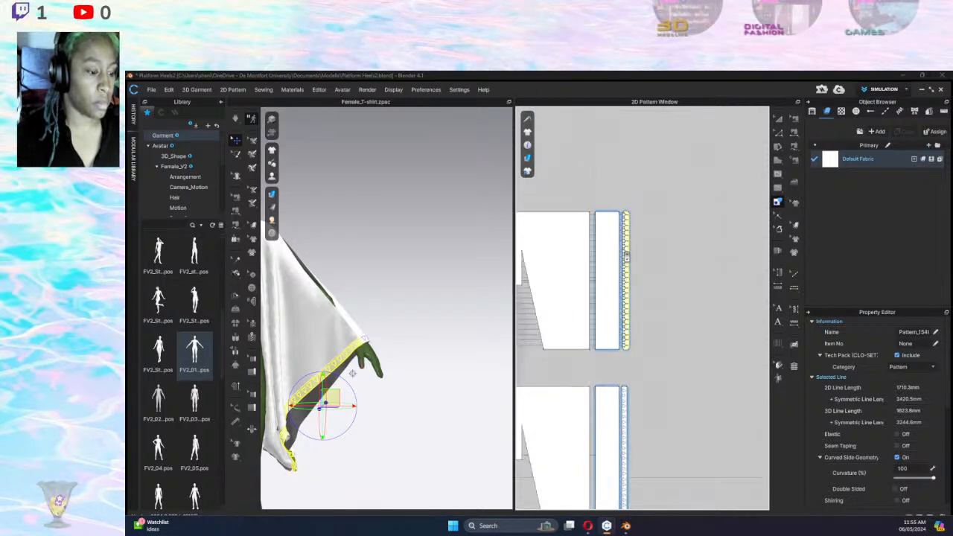
scroll(572, 283, "down", 3)
middle_click_drag(607, 294, 629, 286)
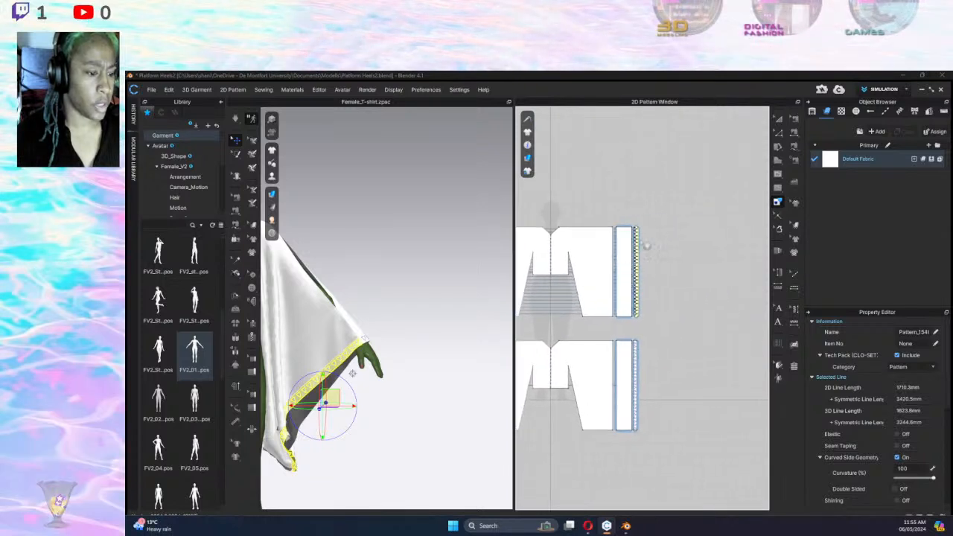
scroll(663, 243, "up", 2)
left_click(669, 250)
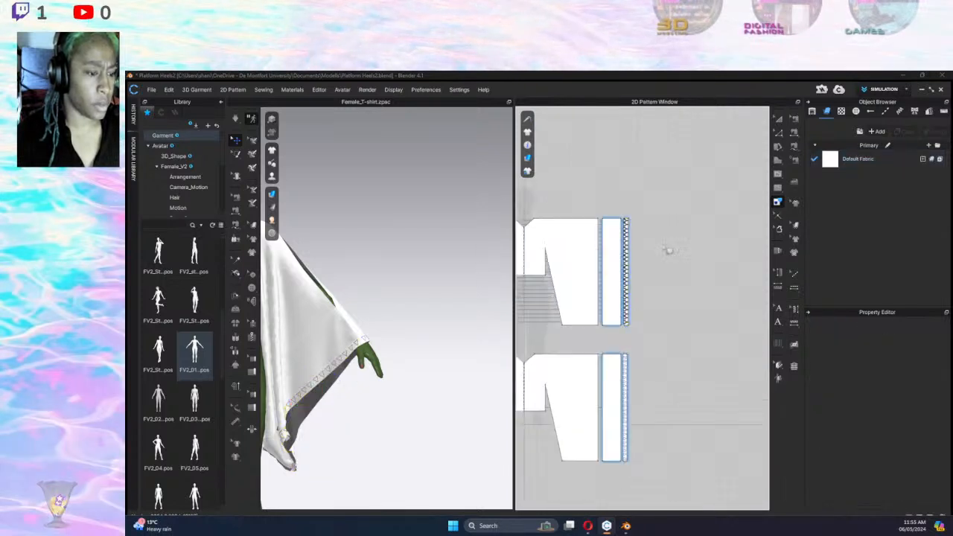
scroll(639, 224, "up", 4)
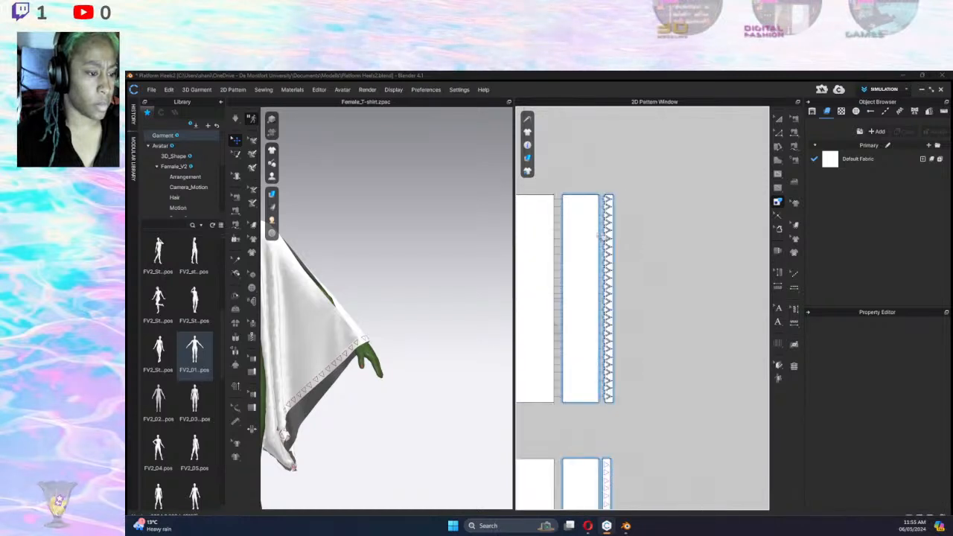
left_click(608, 386)
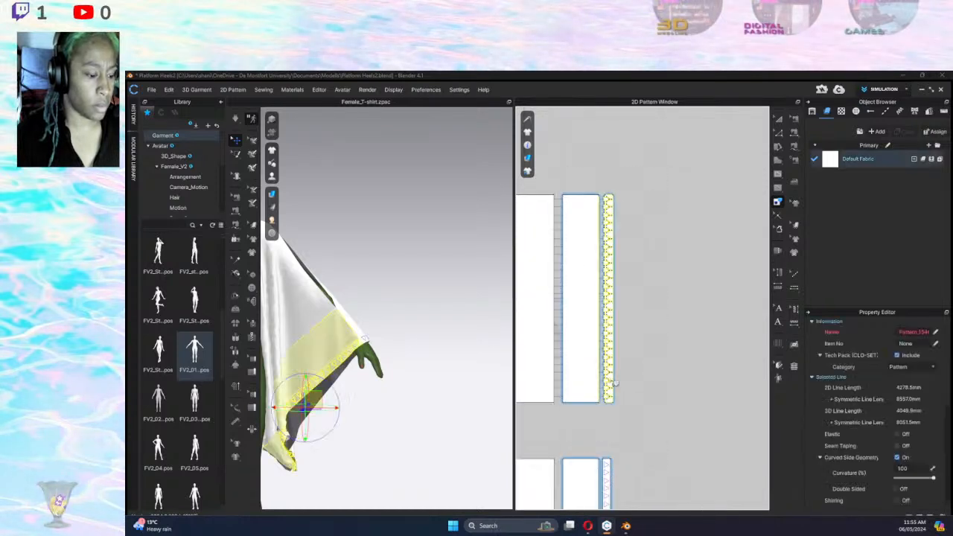
left_click(780, 120)
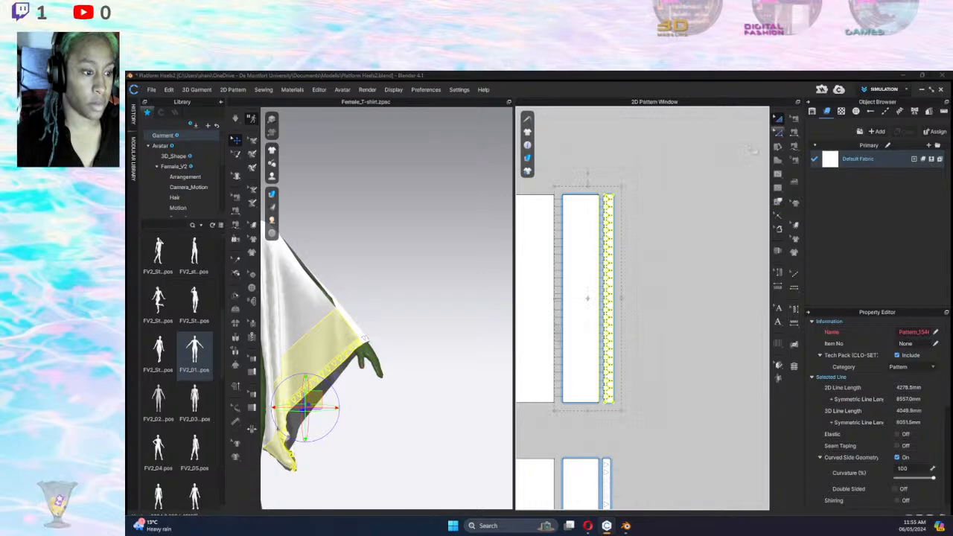
left_click_drag(686, 156, 598, 428)
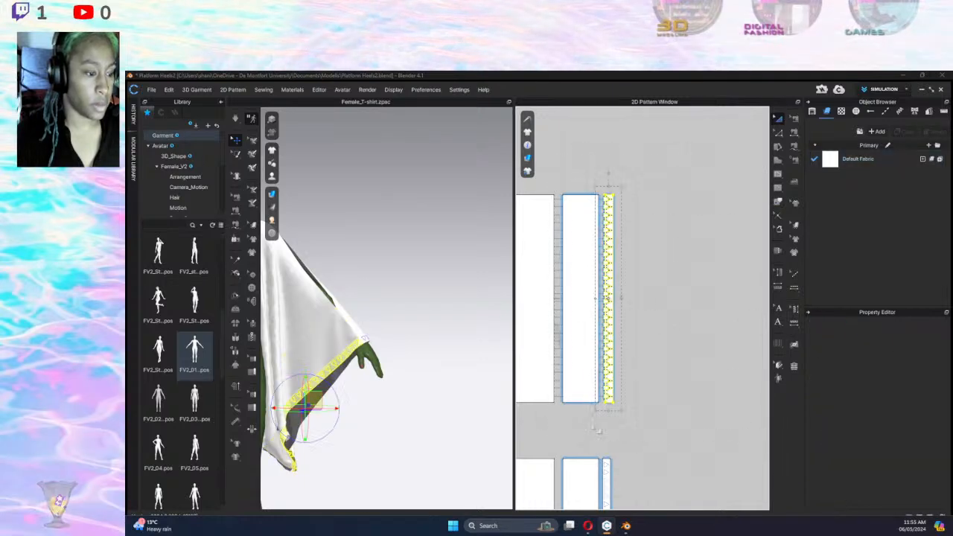
key("Right")
key("Right")
key("Right")
key("Right")
key("Right")
key("Right")
key("Right")
key("Right")
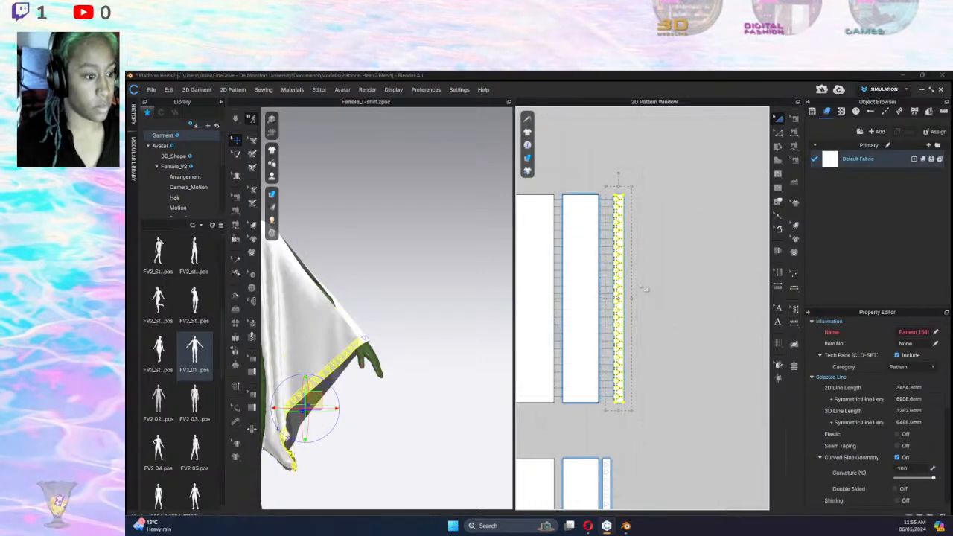
key("Right")
key("Right")
key("Right")
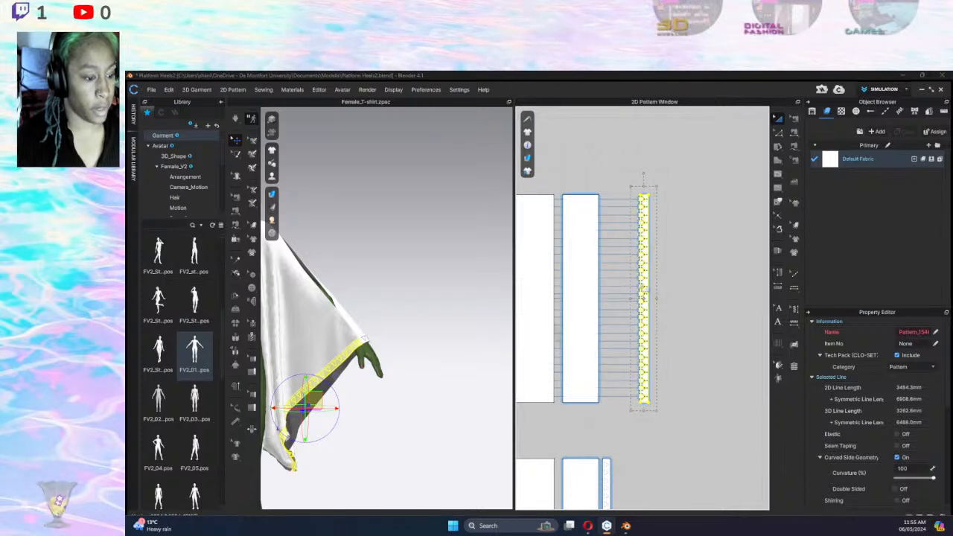
Move the upper outer strip alone back toward the wide inner strip, leaving the triangle pieces in their own column.
left_click(669, 275)
left_click(649, 252)
key("Left")
key("Left")
key("Left")
key("Left")
key("Left")
key("Left")
key("Left")
key("Left")
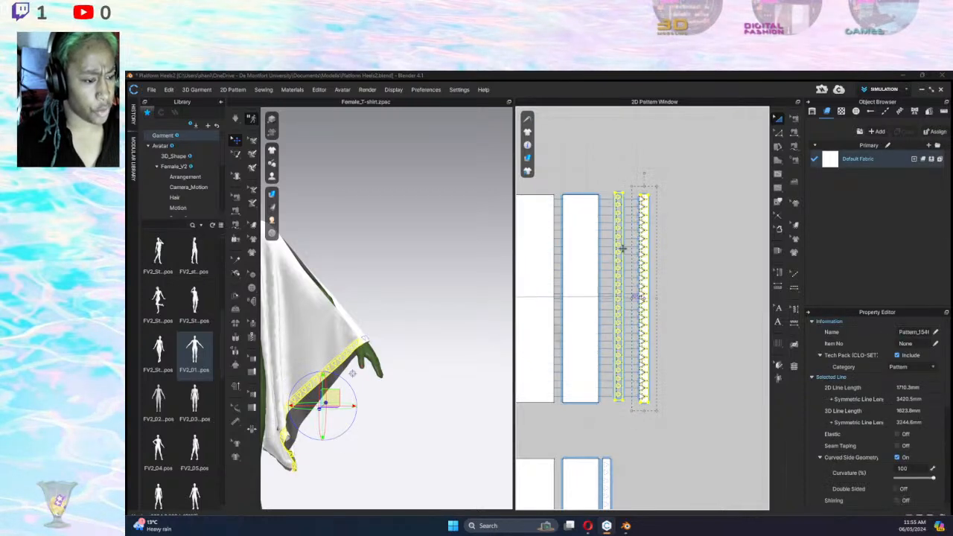
left_click(726, 152)
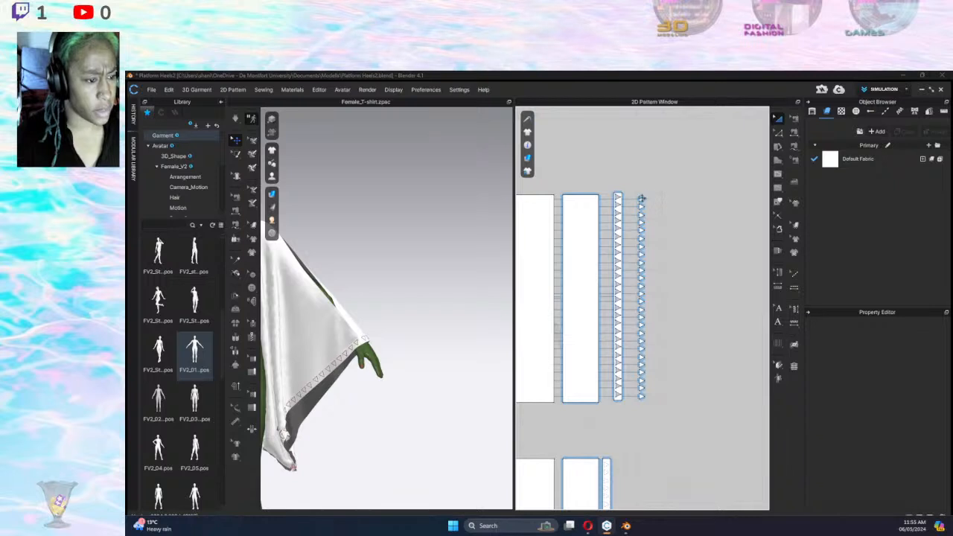
Try moving the first triangle away from its column and the wide strip away on the mirrored side, and undo both moves.
left_click_drag(642, 199, 646, 159)
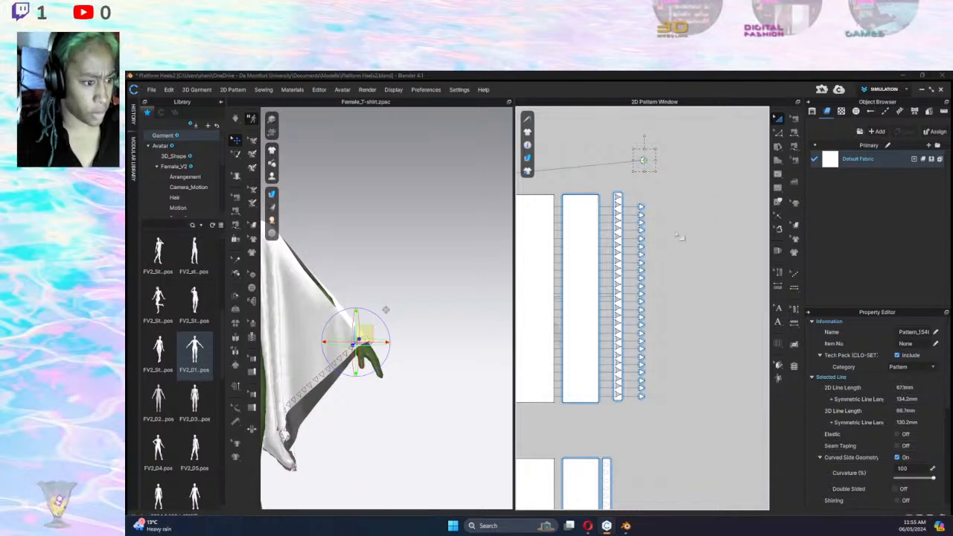
key("ctrl+z")
middle_click_drag(579, 254, 877, 247)
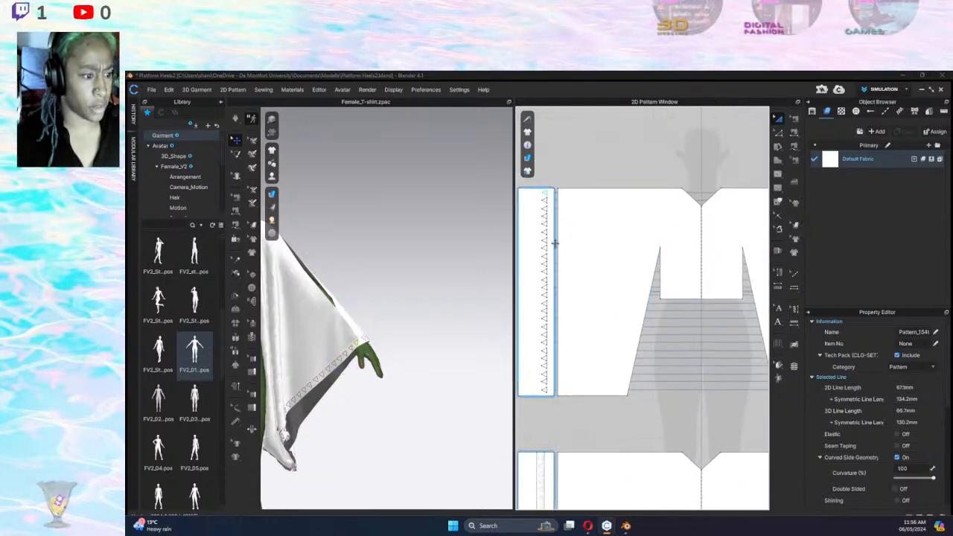
middle_click_drag(556, 243, 693, 235)
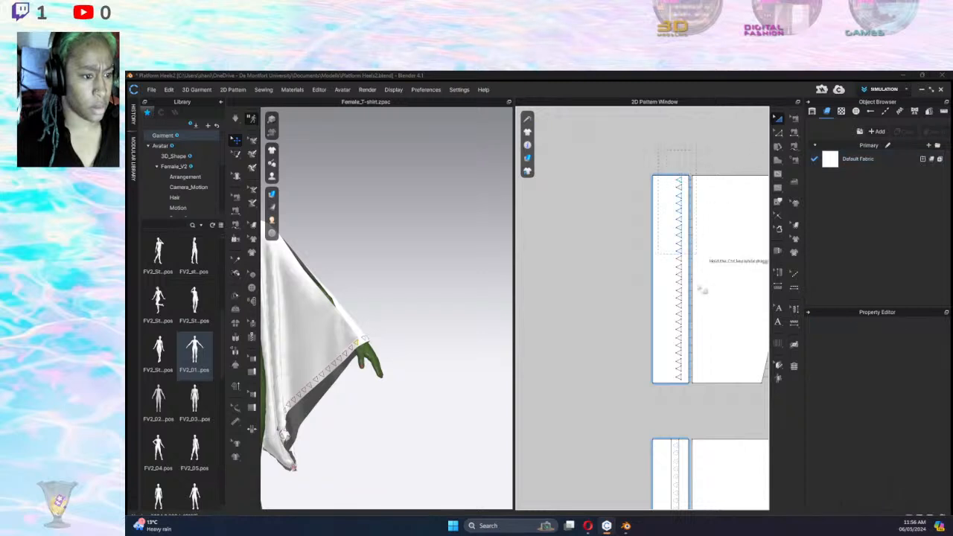
left_click(692, 315)
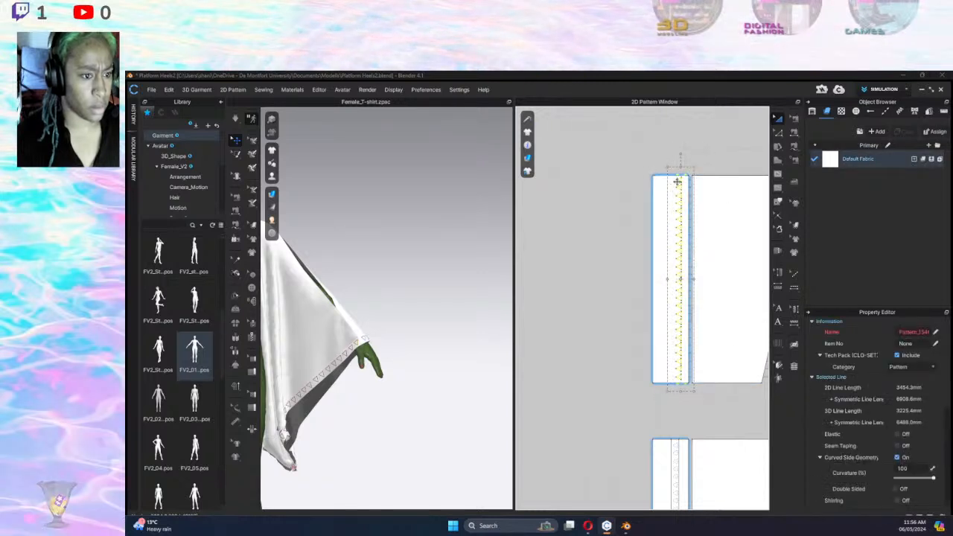
left_click_drag(684, 173, 626, 174)
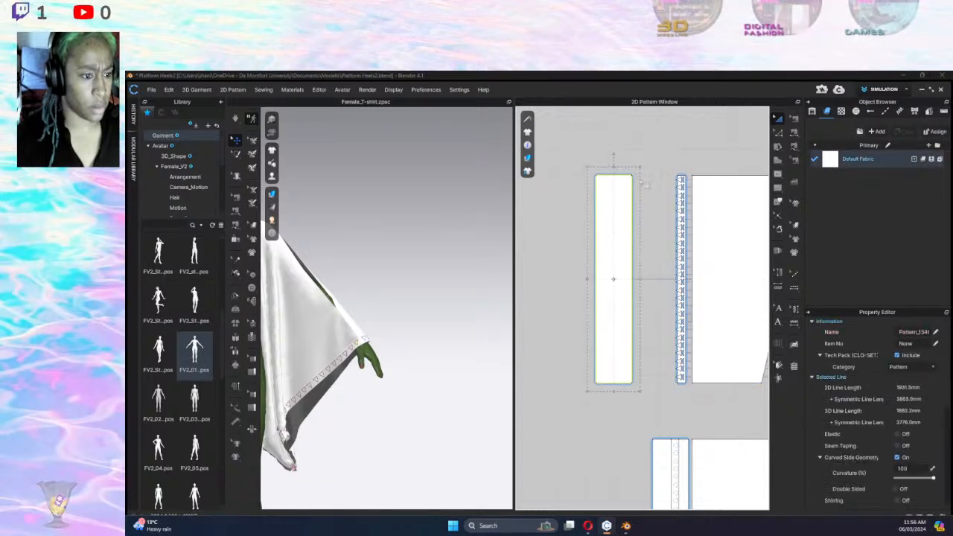
key("ctrl+z")
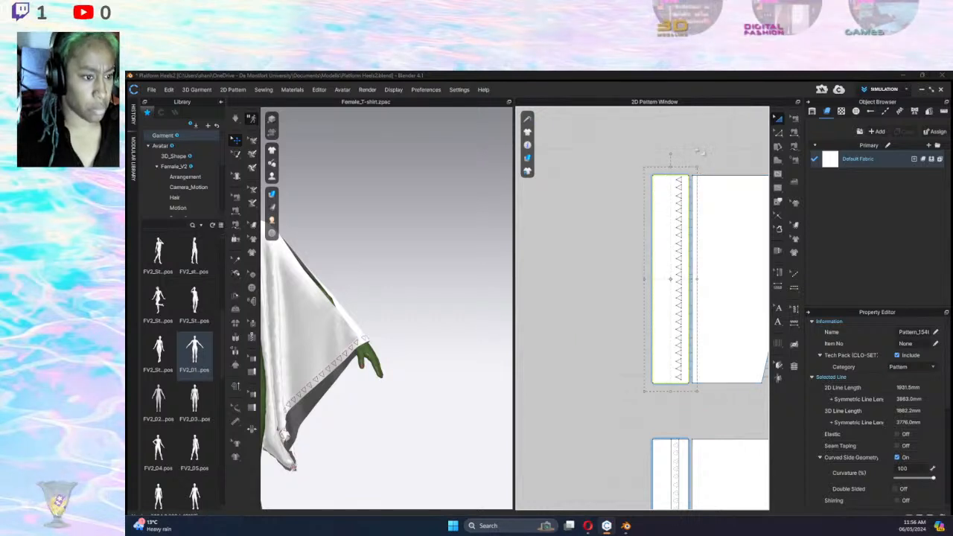
Select the upper outer strip with all its triangle pieces and move them outward, clear of the wide inner strip.
left_click_drag(700, 140, 648, 417)
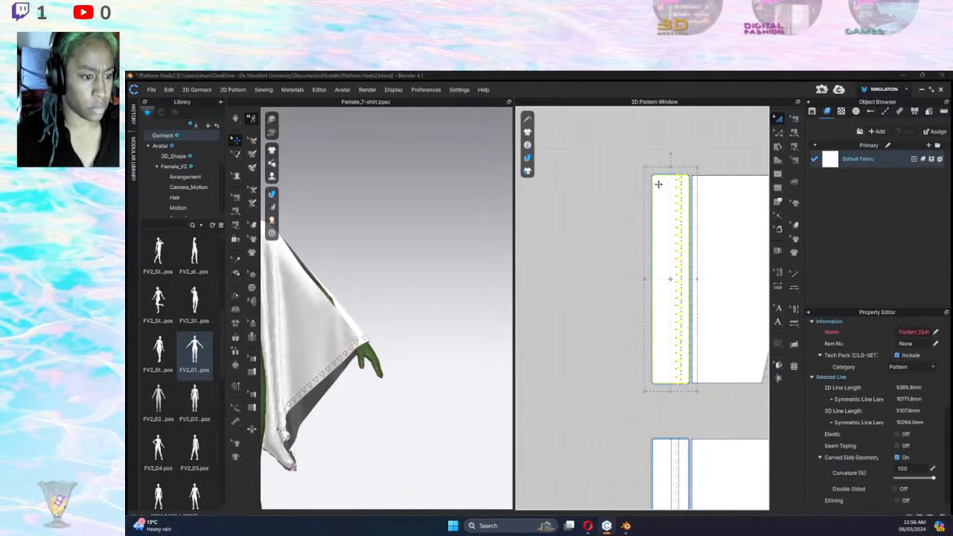
left_click_drag(659, 184, 613, 180)
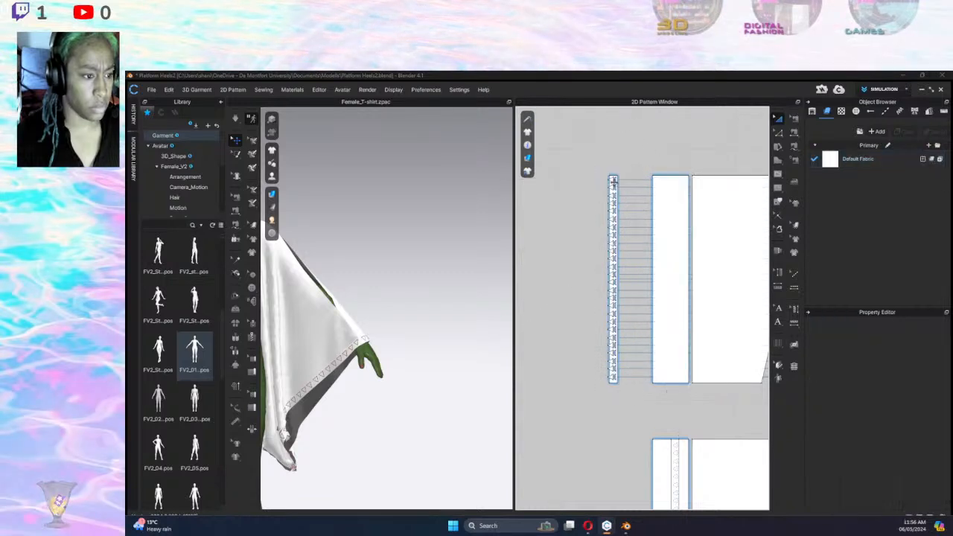
Try moving a single triangle hole out of the upper narrow outer strip toward the wide inner strip.
left_click(613, 178)
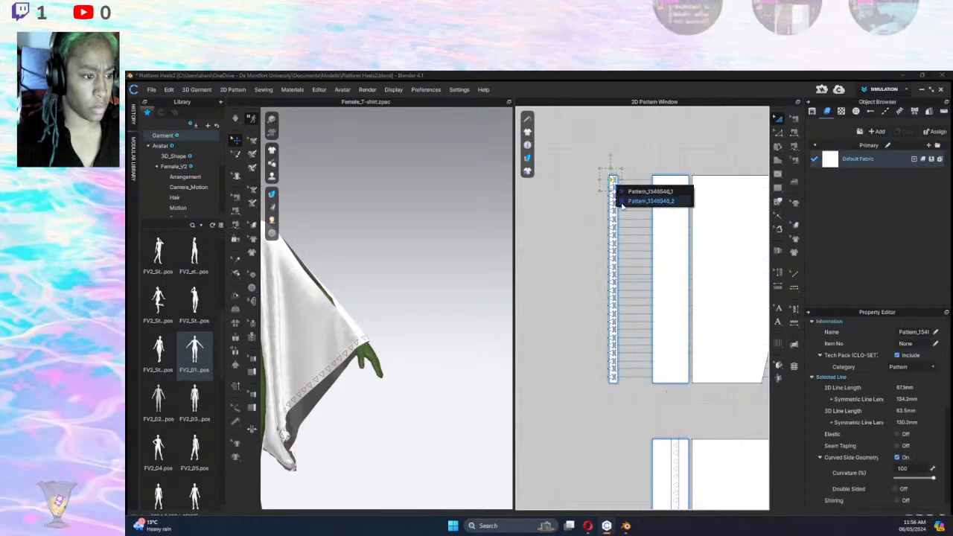
scroll(614, 254, "up", 3)
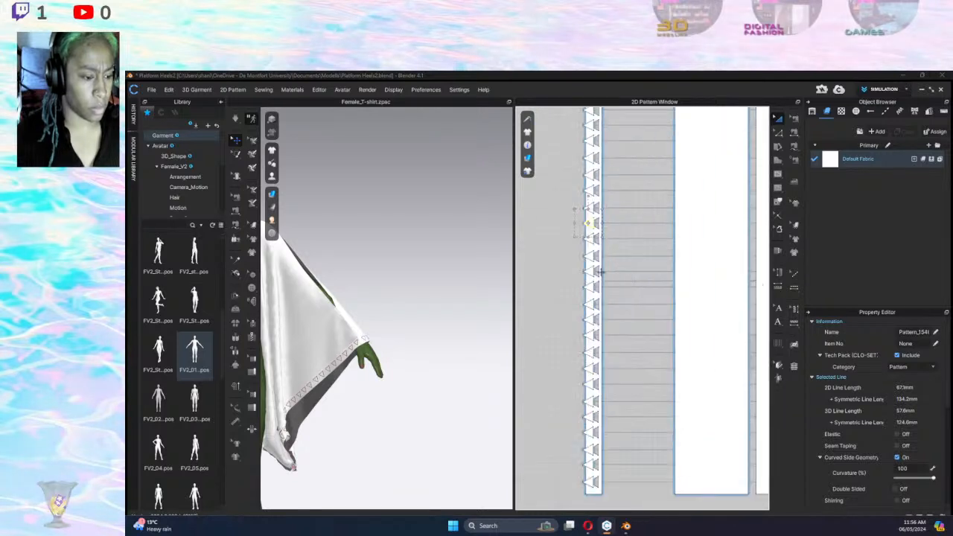
left_click(600, 270)
left_click(630, 272)
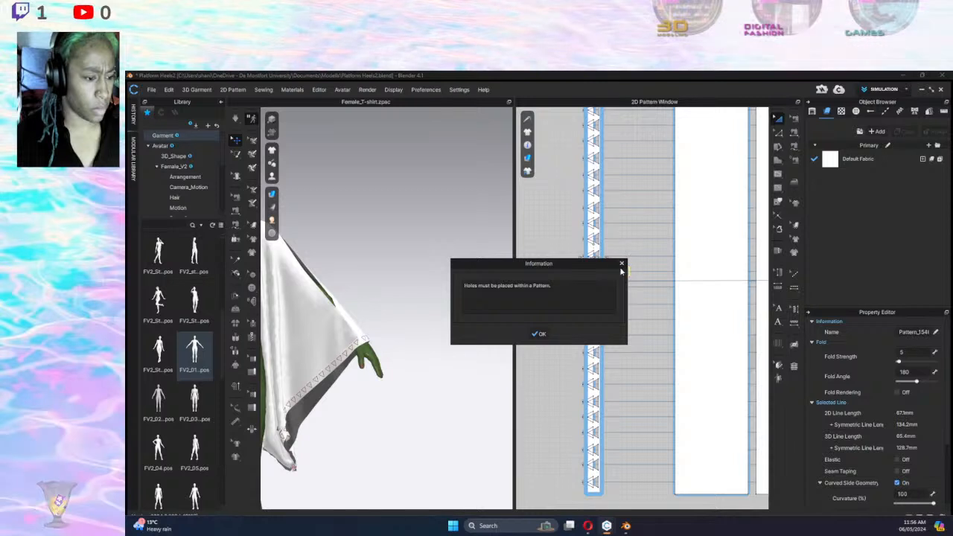
key("Return")
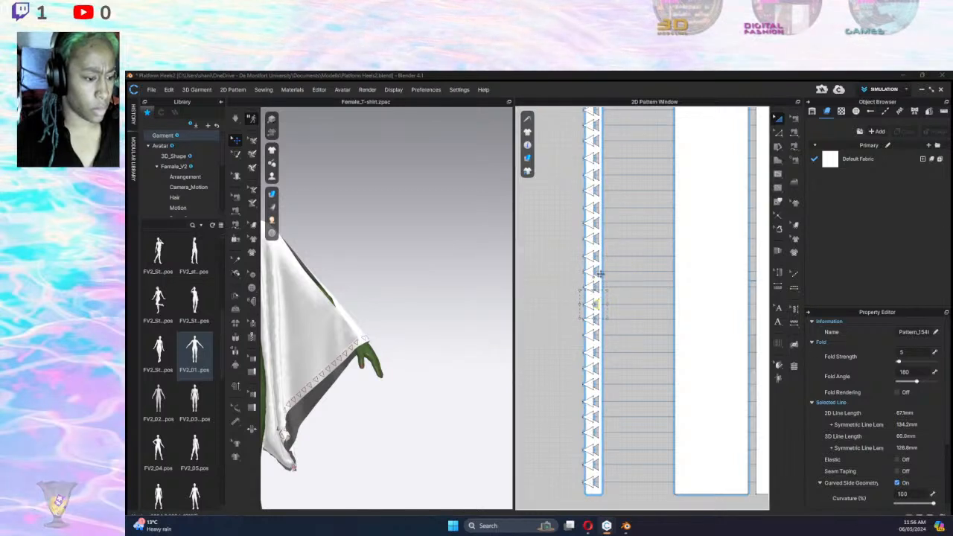
Move the upper narrow outer strip alone toward the wide inner strip, leaving its triangle pieces in a separate column.
left_click(600, 272)
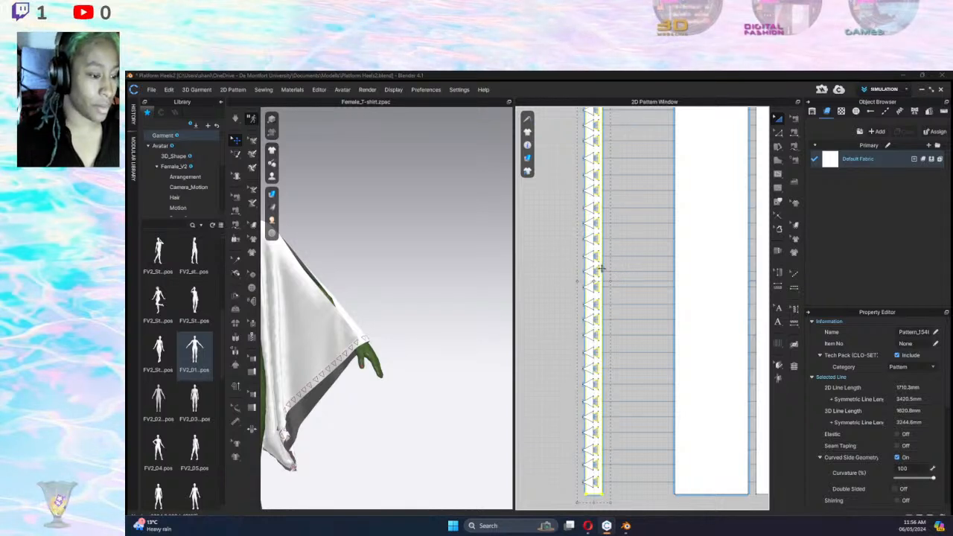
left_click_drag(600, 270, 644, 266)
left_click(535, 314)
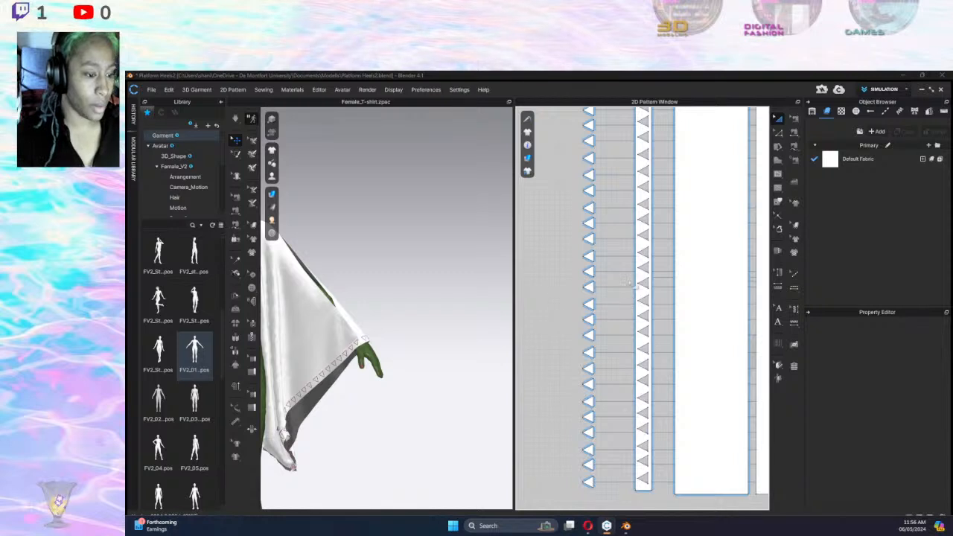
Move the lower outer strip with its triangle lines outward until it no longer overlaps the wide inner strip.
scroll(630, 274, "down", 5)
middle_click_drag(637, 353, 570, 187)
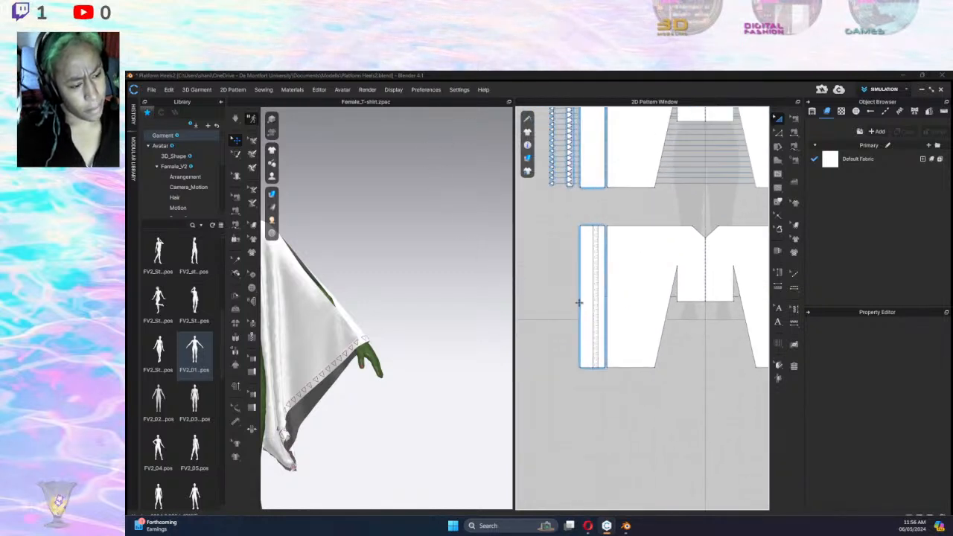
left_click_drag(585, 212, 606, 397)
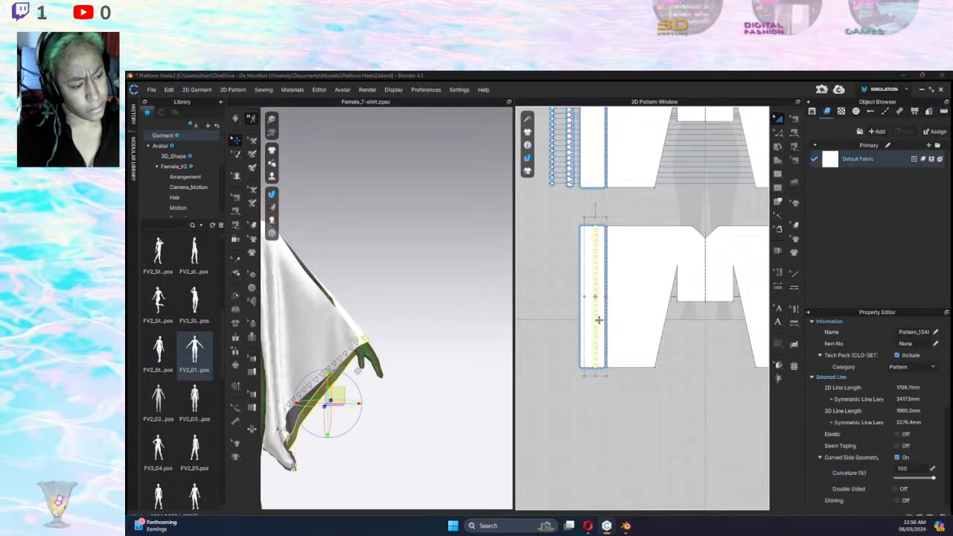
left_click_drag(596, 321, 558, 324)
left_click(707, 377)
On the mirrored side, move the lower outer strip with its triangle lines farther out, leaving a gap beside the wide strip.
scroll(707, 377, "up", 2)
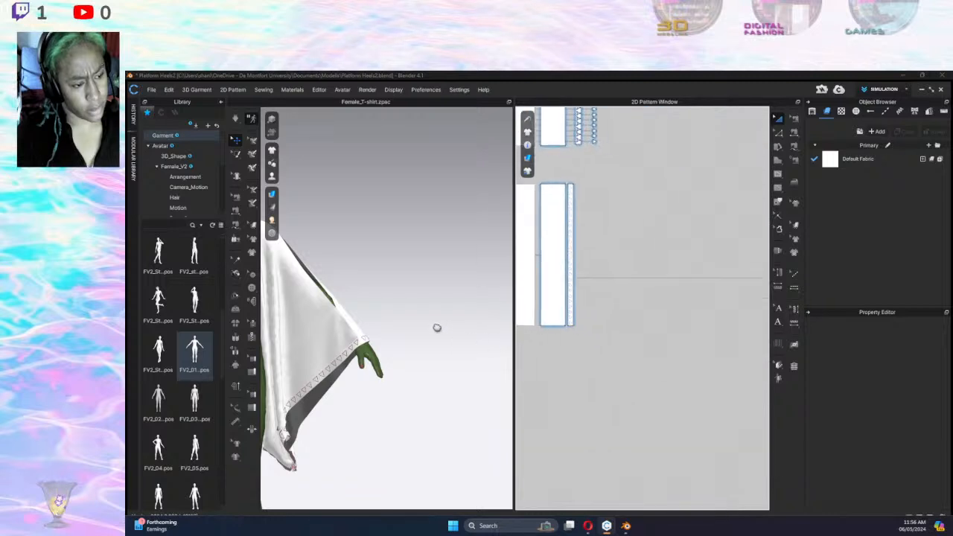
scroll(673, 237, "up", 2)
left_click_drag(689, 170, 633, 371)
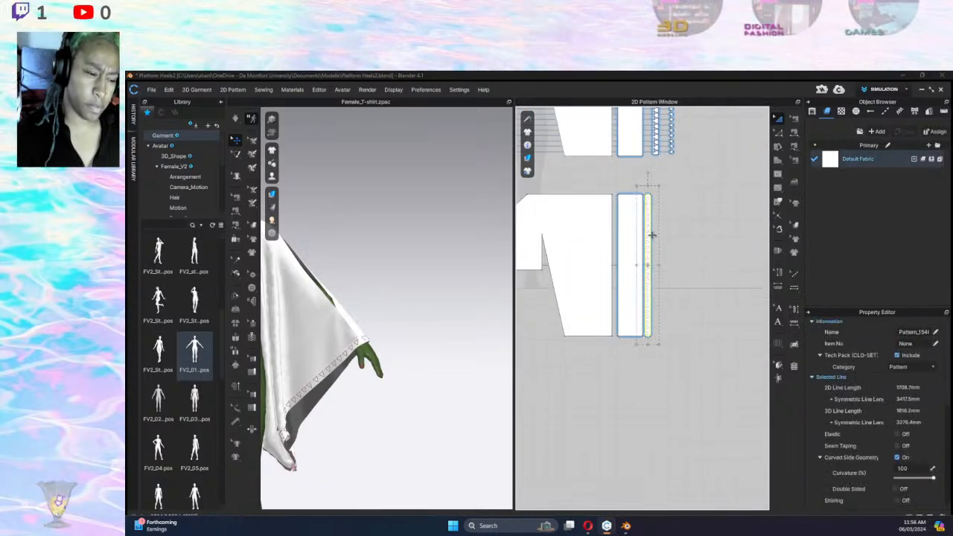
left_click_drag(652, 236, 673, 237)
left_click(687, 239)
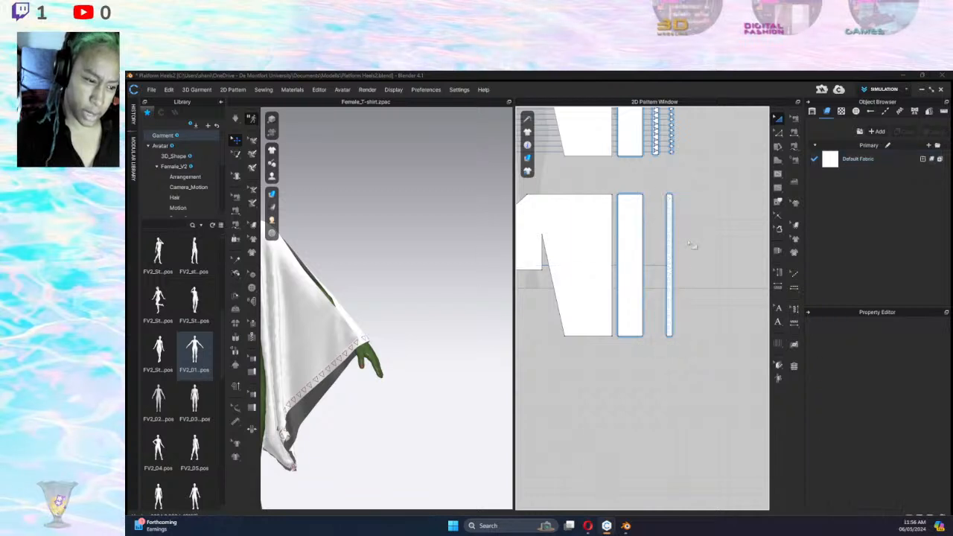
Activate a shape-drawing tool to work beside the lower outer strip.
left_click(777, 174)
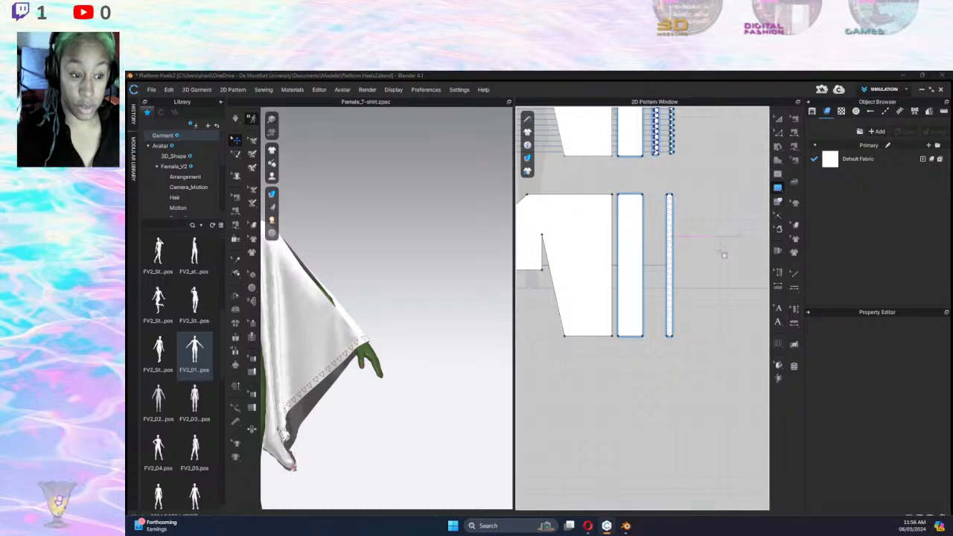
Trace all triangle baselines on the lower pattern's narrow outer strip, then cut and sew them as separate pieces.
left_click(778, 201)
scroll(683, 228, "up", 5)
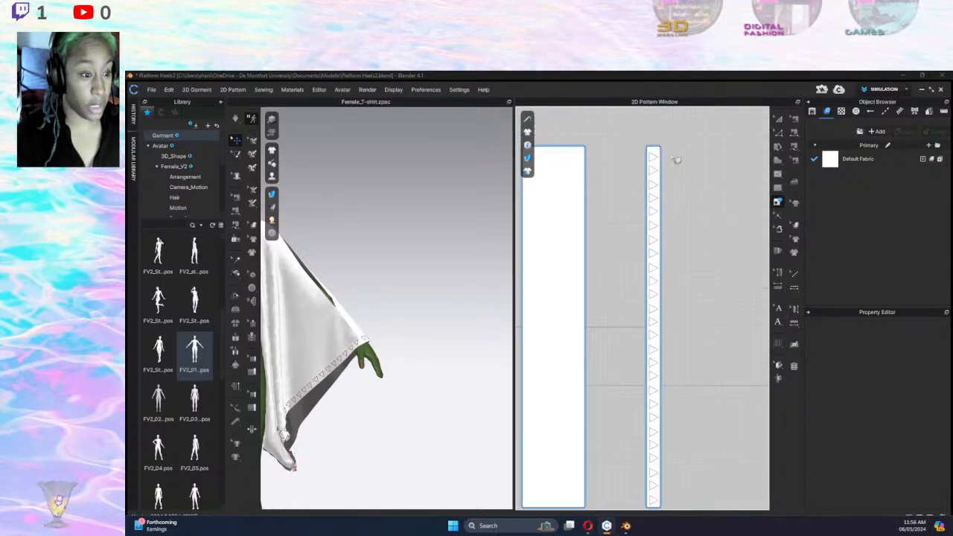
scroll(689, 202, "up", 4)
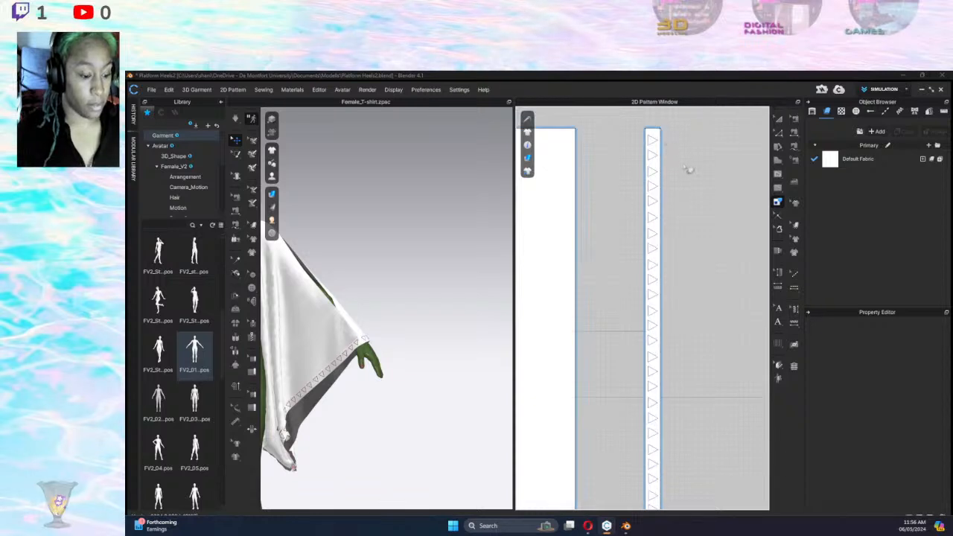
scroll(689, 170, "down", 1)
left_click_drag(678, 141, 631, 466)
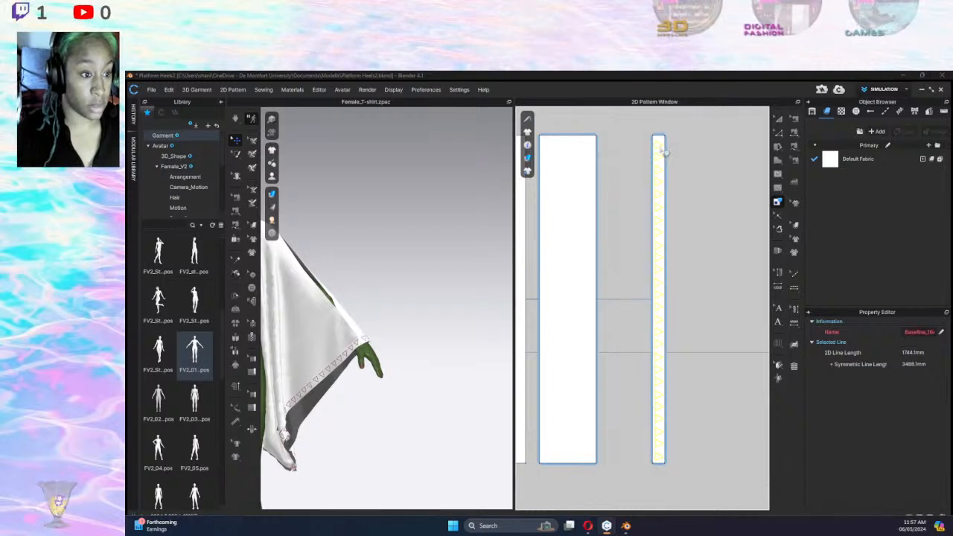
right_click(662, 151)
left_click(697, 195)
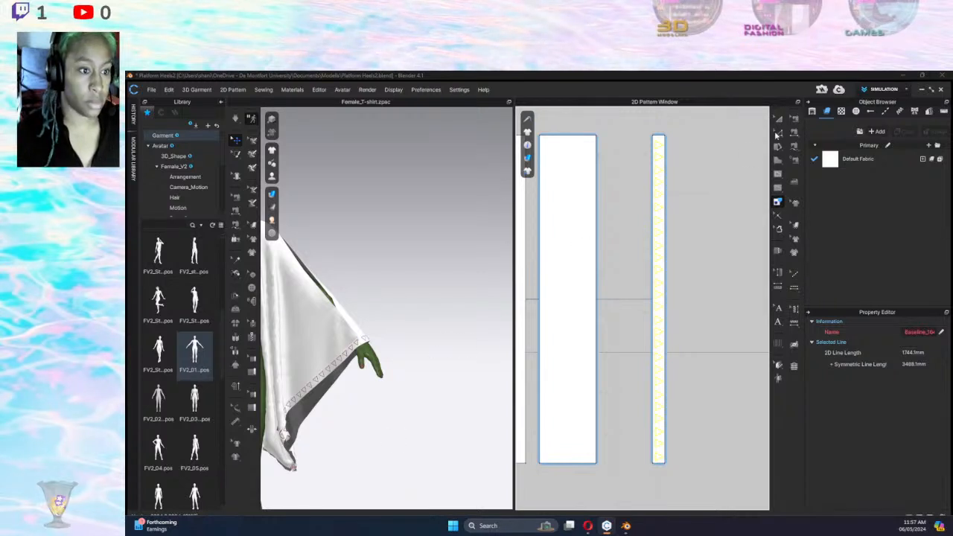
key("ctrl+z")
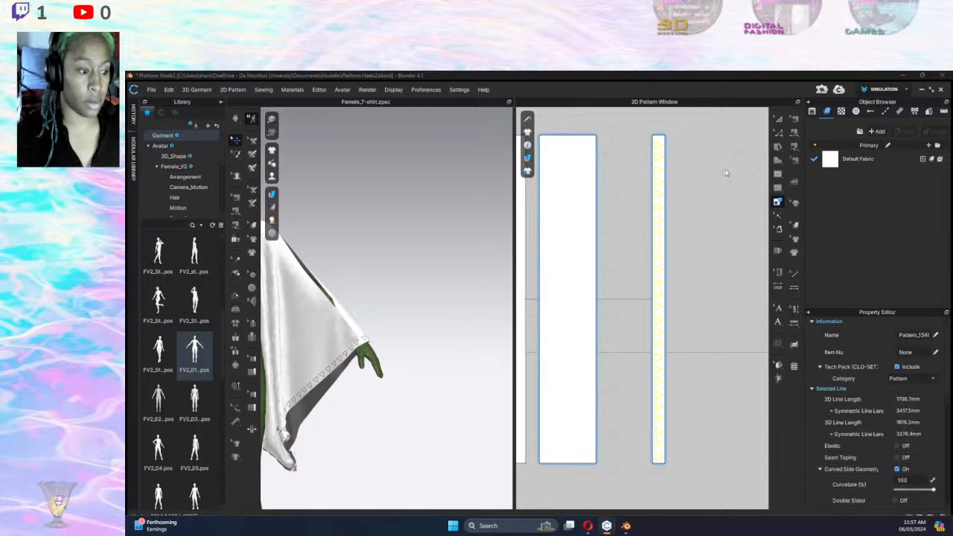
Move the lower pattern's notched strip inward, closer to the wide band and clear of the cut-out triangles.
left_click_drag(662, 202, 667, 202)
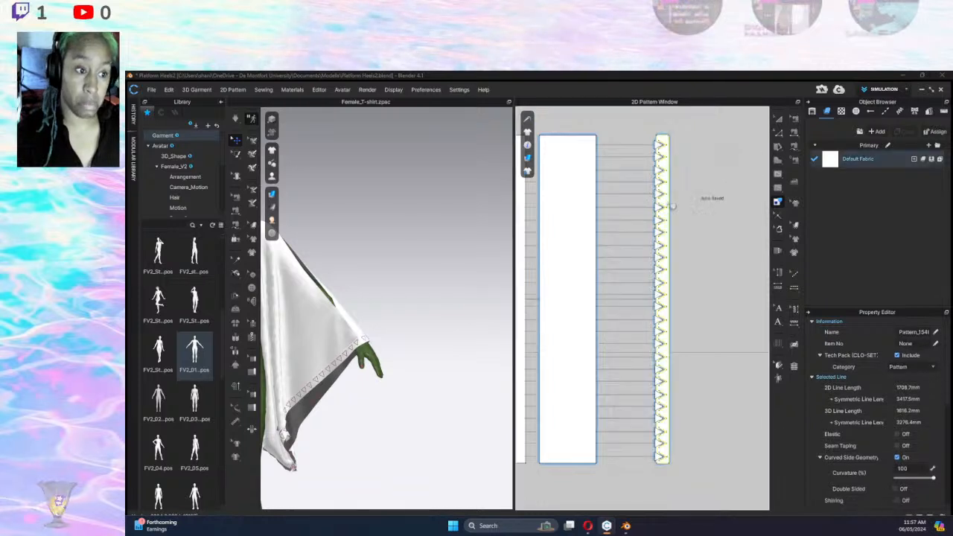
left_click(780, 122)
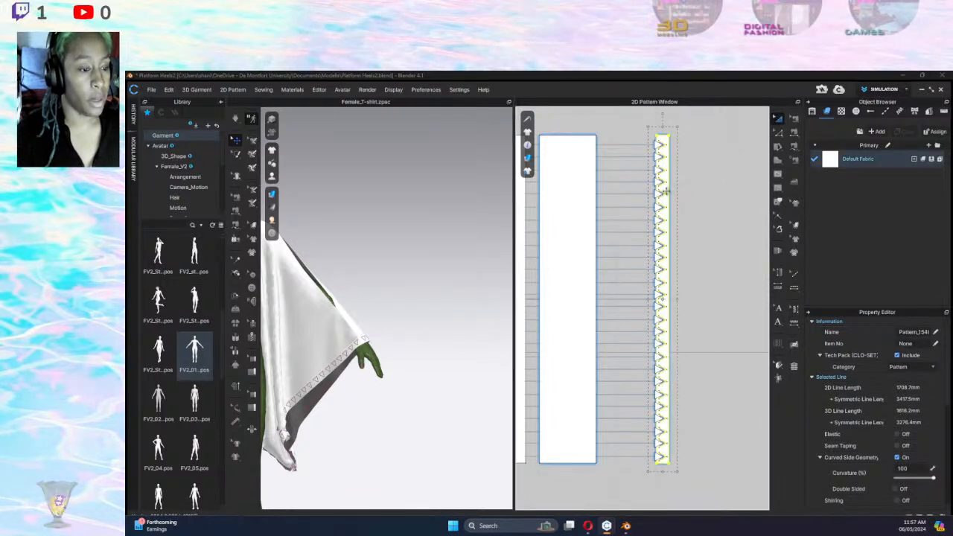
left_click_drag(667, 191, 634, 192)
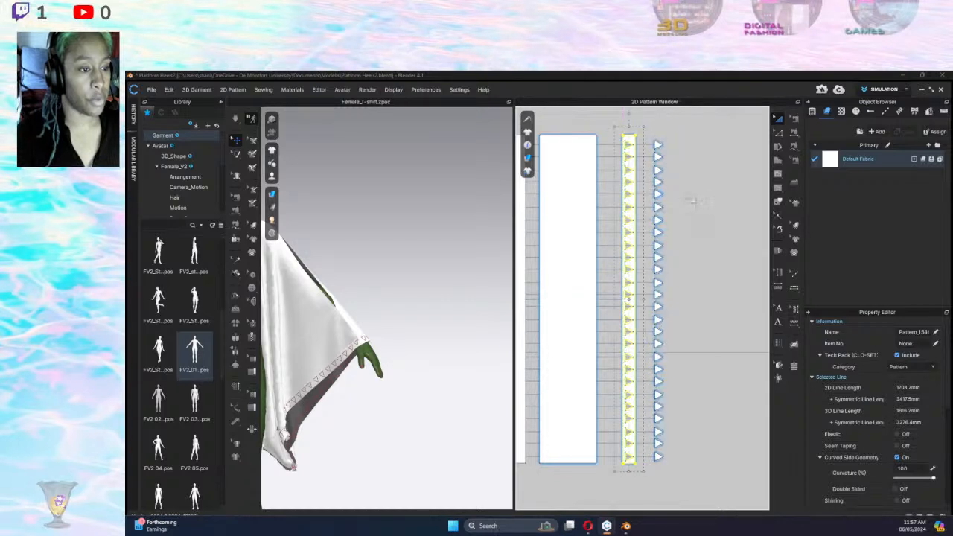
left_click(691, 198)
Set the particle distance to 10 mm for the detached triangle pieces of both the upper and lower patterns.
left_click_drag(649, 129, 681, 462)
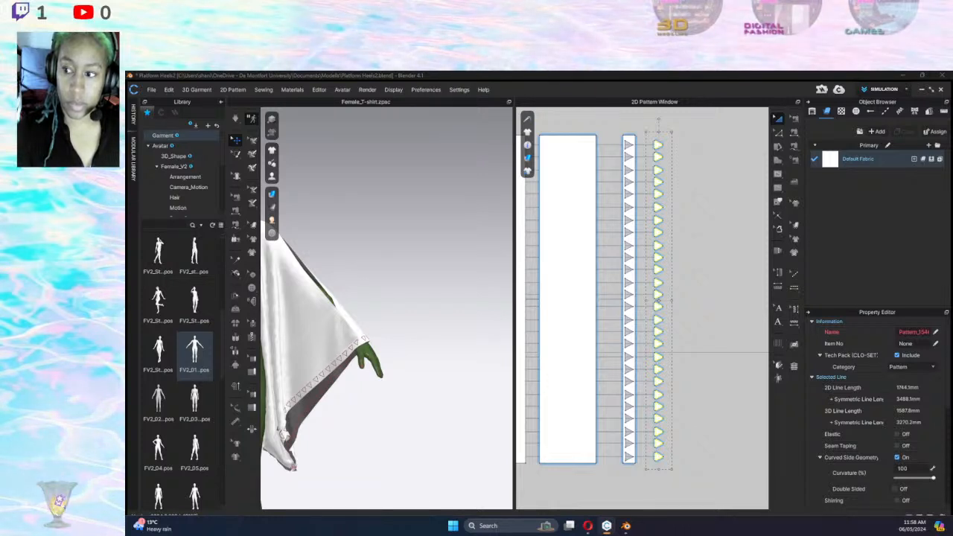
scroll(698, 284, "down", 2)
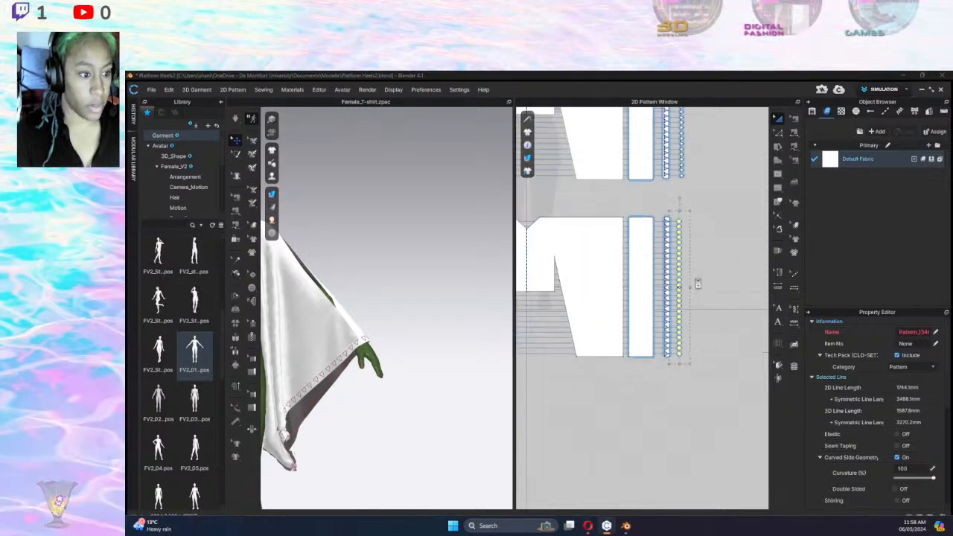
scroll(681, 186, "up", 3)
left_click(666, 202, "shift")
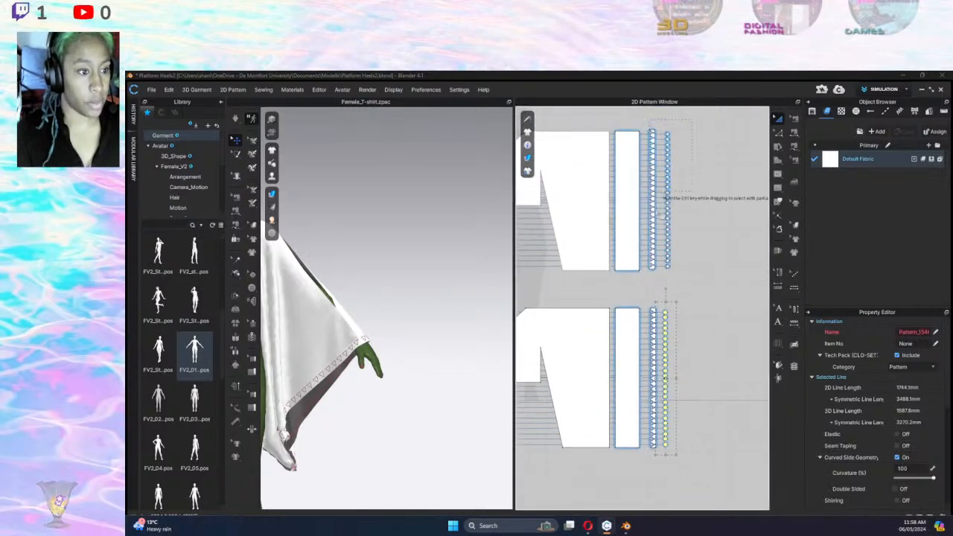
middle_click_drag(540, 288, 799, 273)
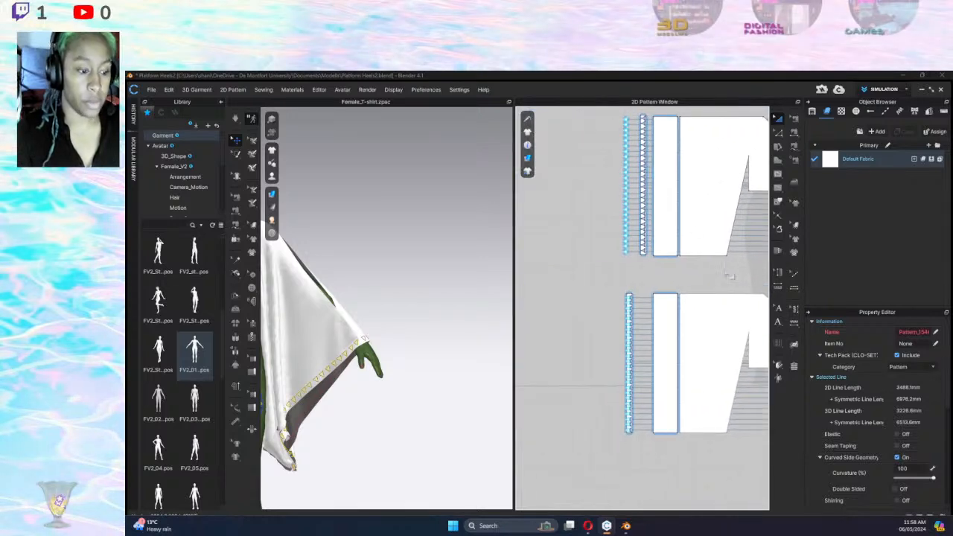
middle_click_drag(727, 281, 449, 288)
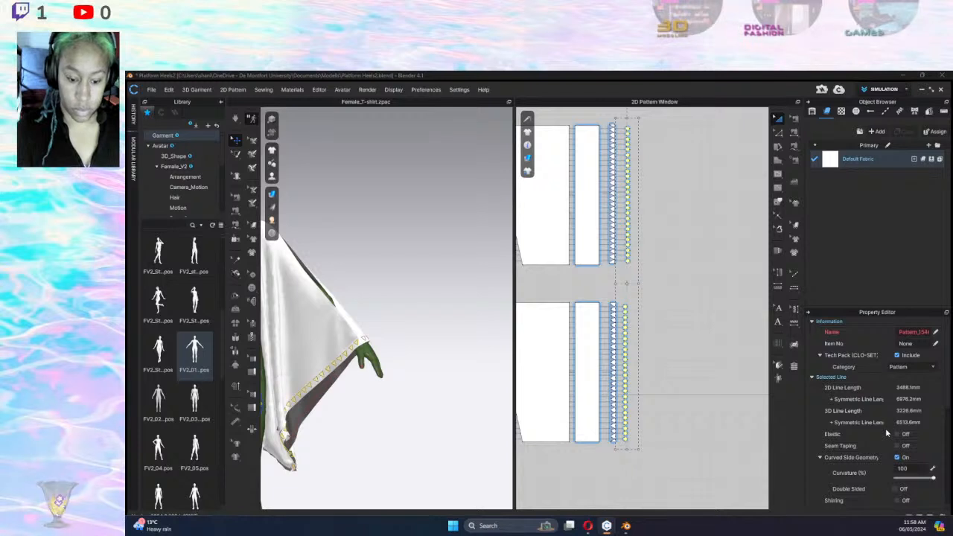
scroll(886, 428, "down", 2)
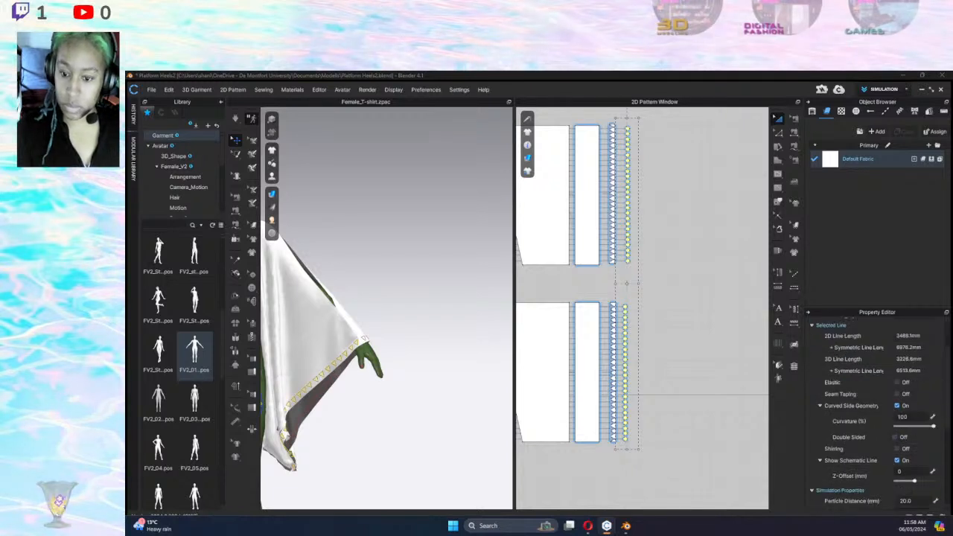
scroll(882, 421, "down", 5)
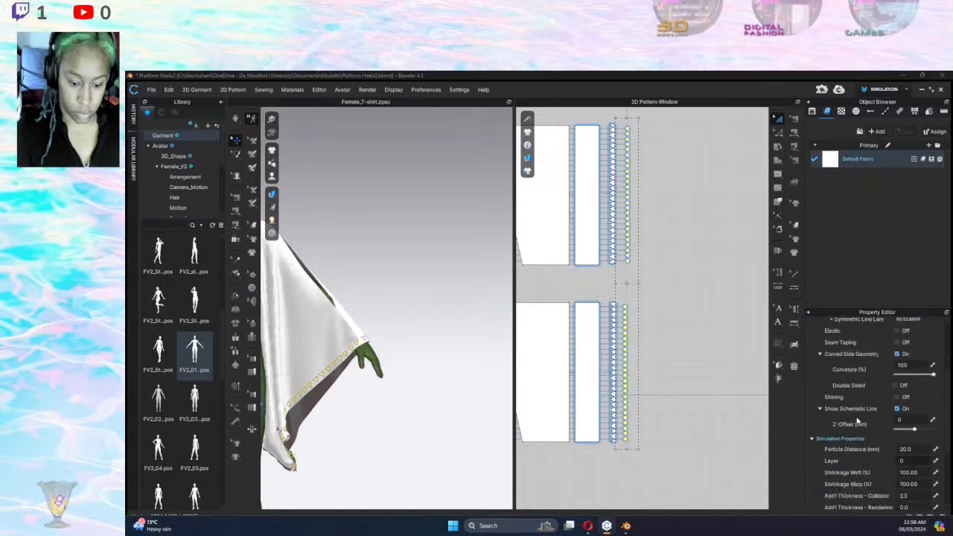
double_click(913, 371)
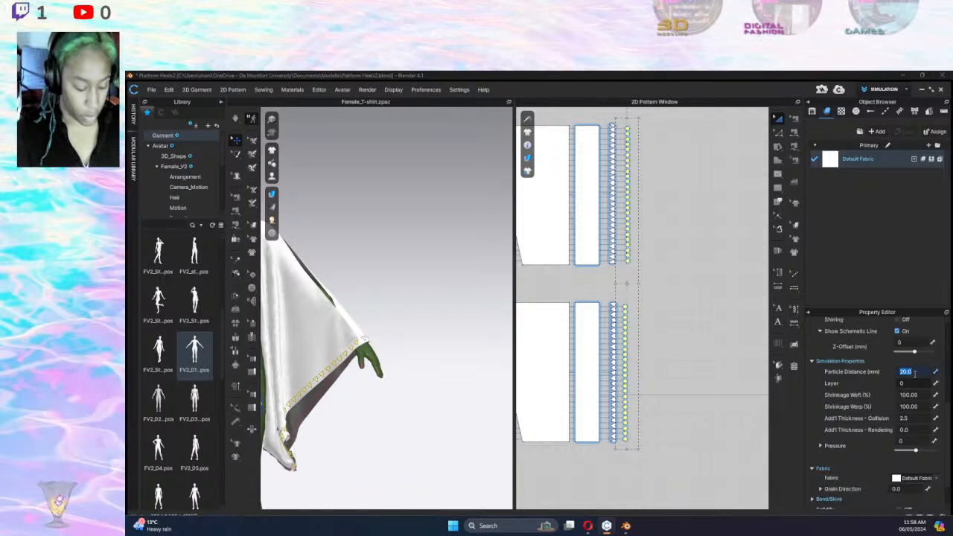
type("10")
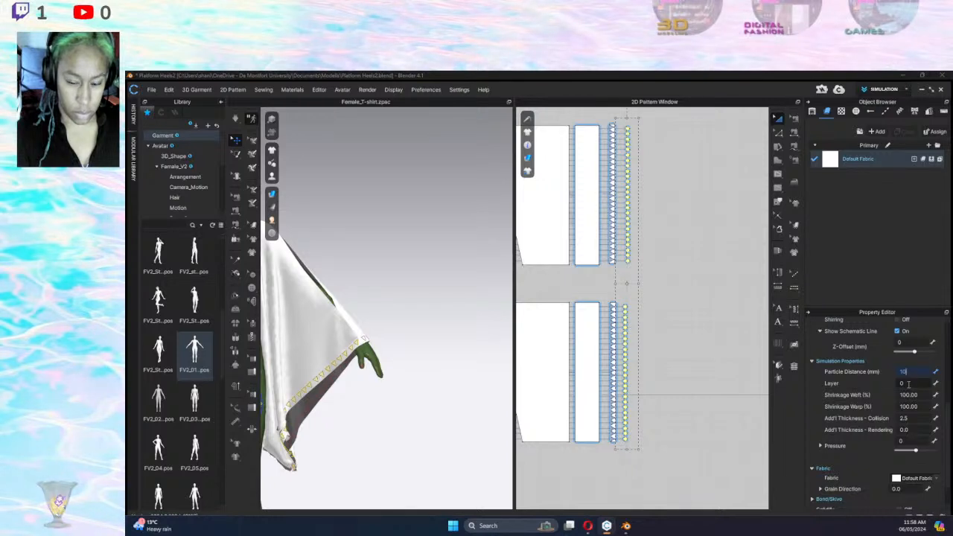
double_click(908, 384)
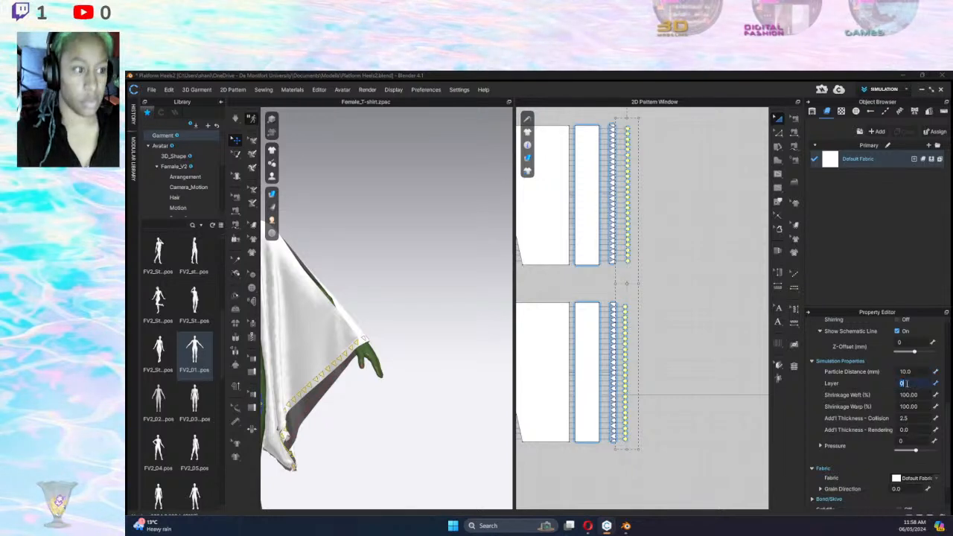
Set the selected triangles' additional rendering thickness to 4 and expand their pressure settings.
left_click(918, 430)
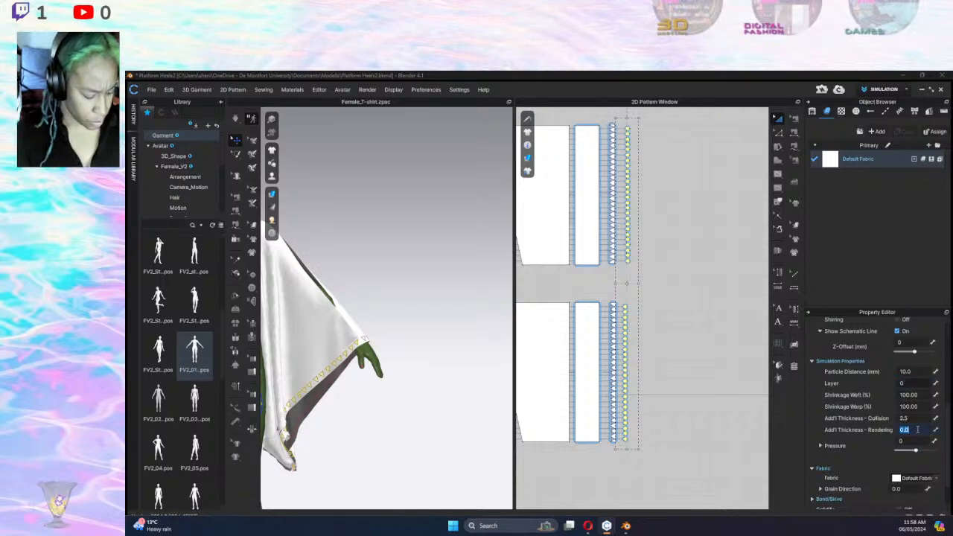
type("4")
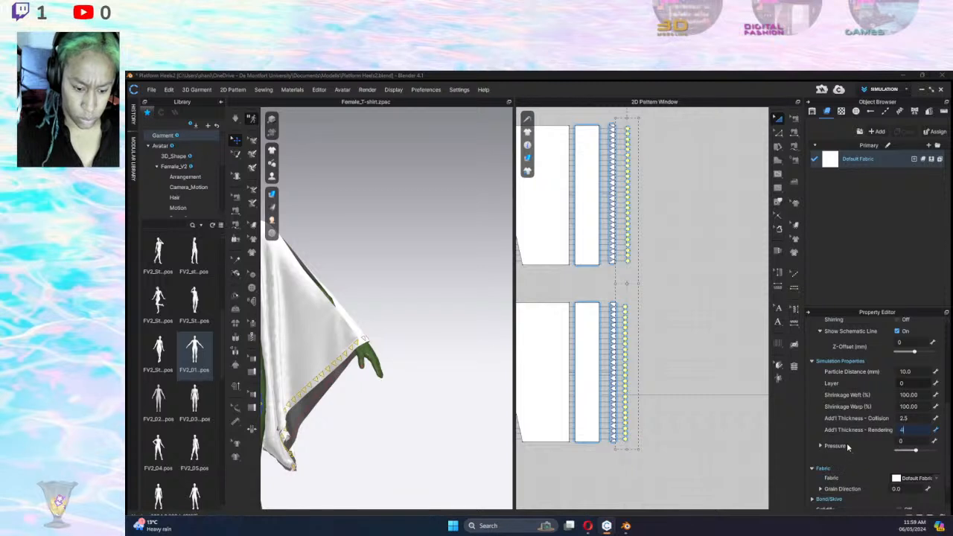
left_click(820, 446)
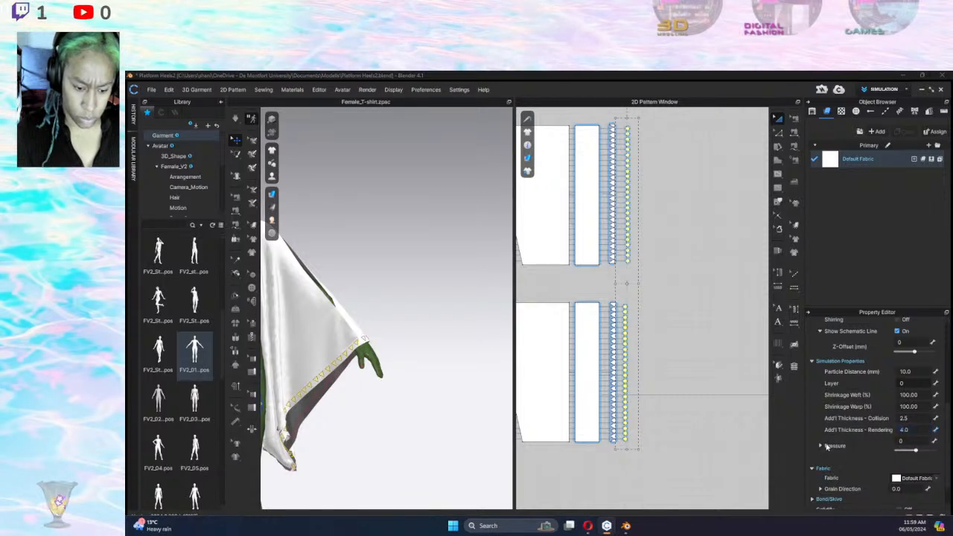
left_click(820, 446)
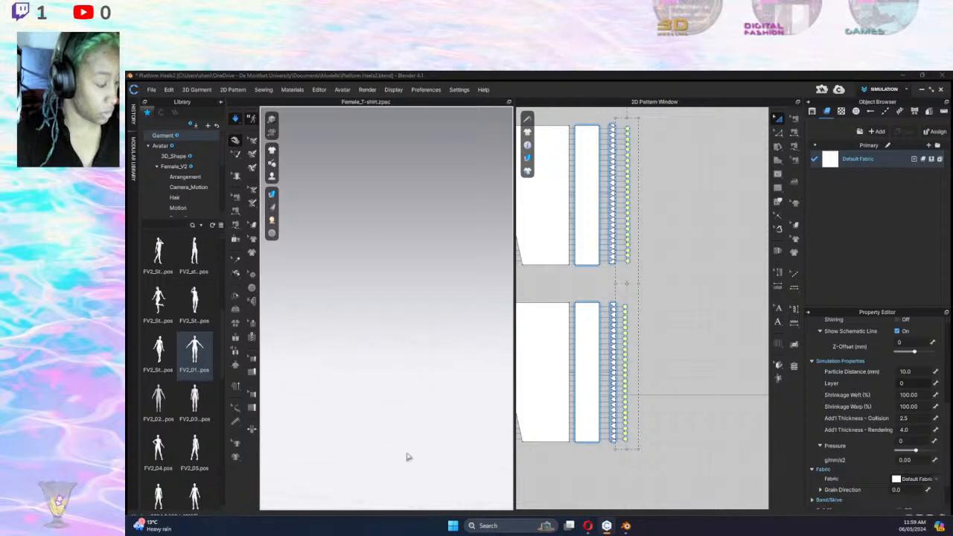
Show the full avatar at an angle and pull the garment's lower front edge up across the body during simulation.
key("3")
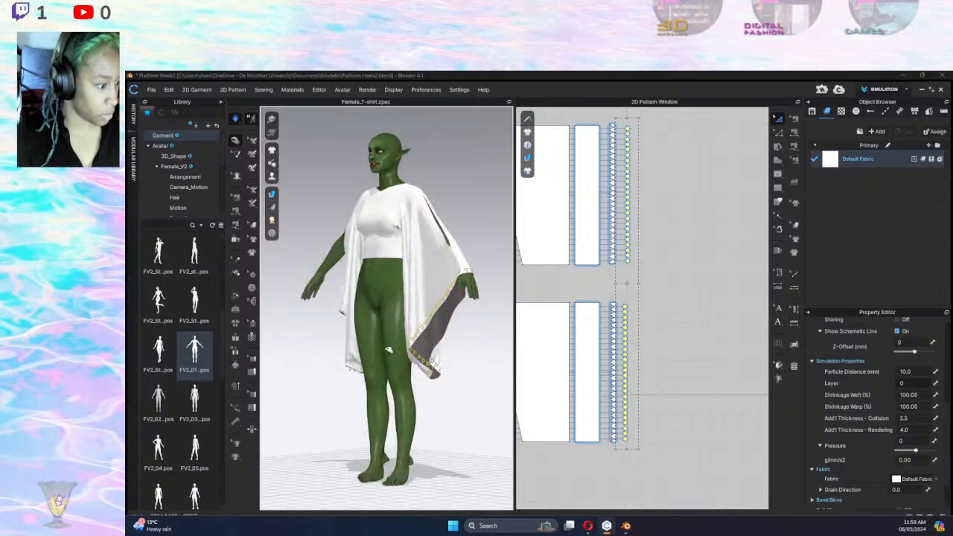
left_click_drag(417, 350, 360, 295)
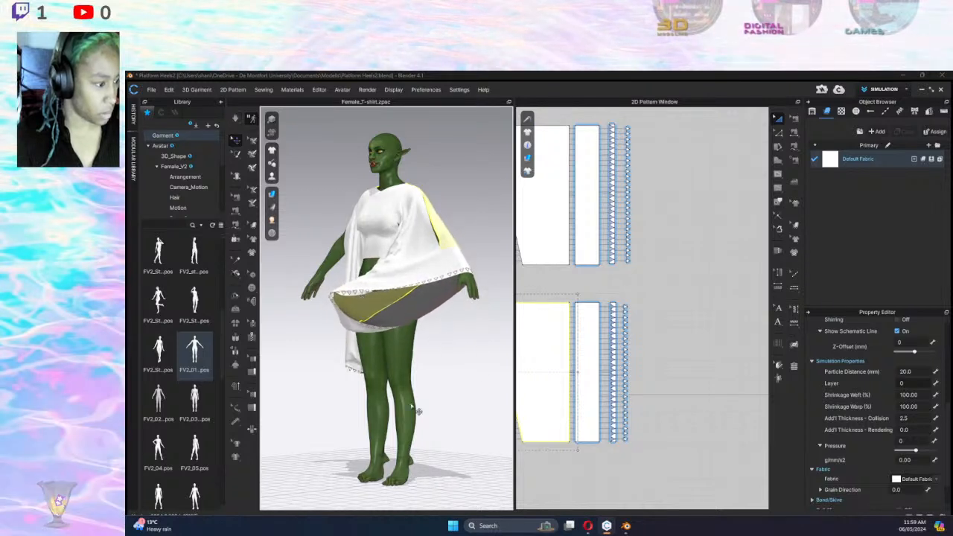
Set the additional rendering thickness to 11 for the triangle pieces beside the upper and lower patterns.
scroll(735, 264, "up", 3)
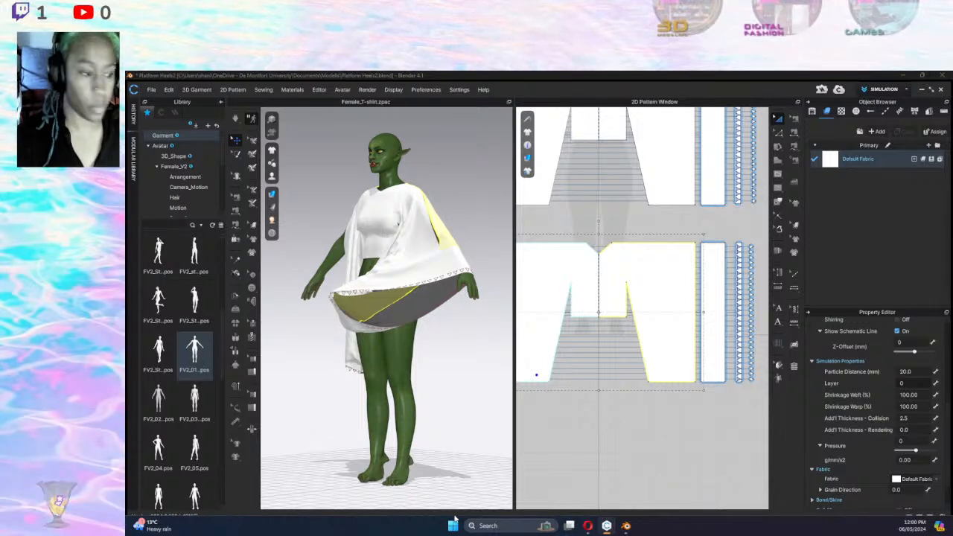
middle_click_drag(709, 219, 694, 241)
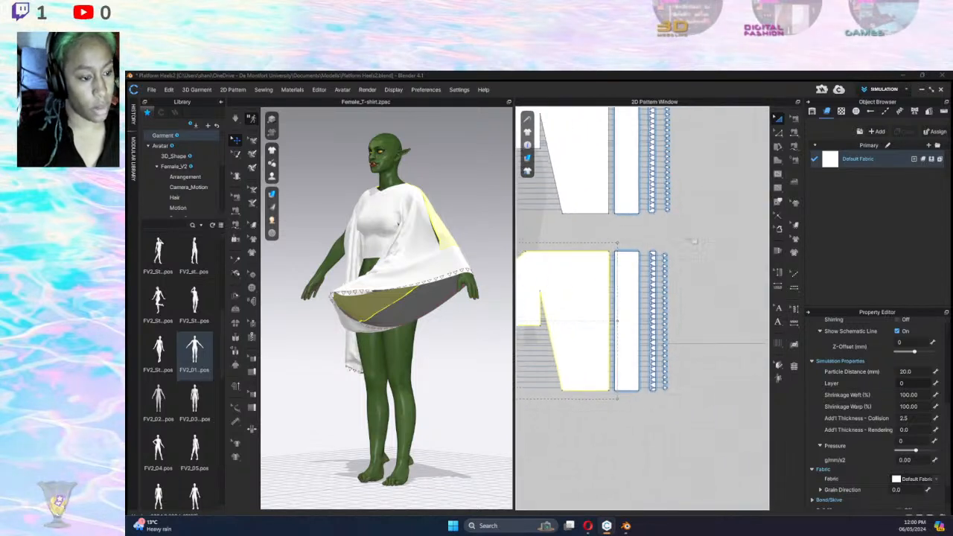
left_click(695, 242)
scroll(700, 260, "down", 2)
left_click_drag(714, 130, 675, 389)
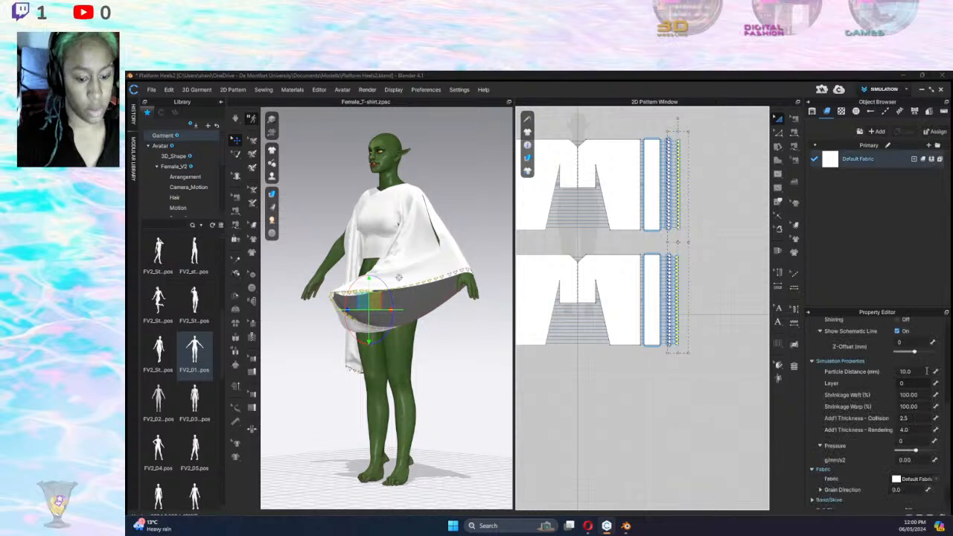
left_click(914, 426)
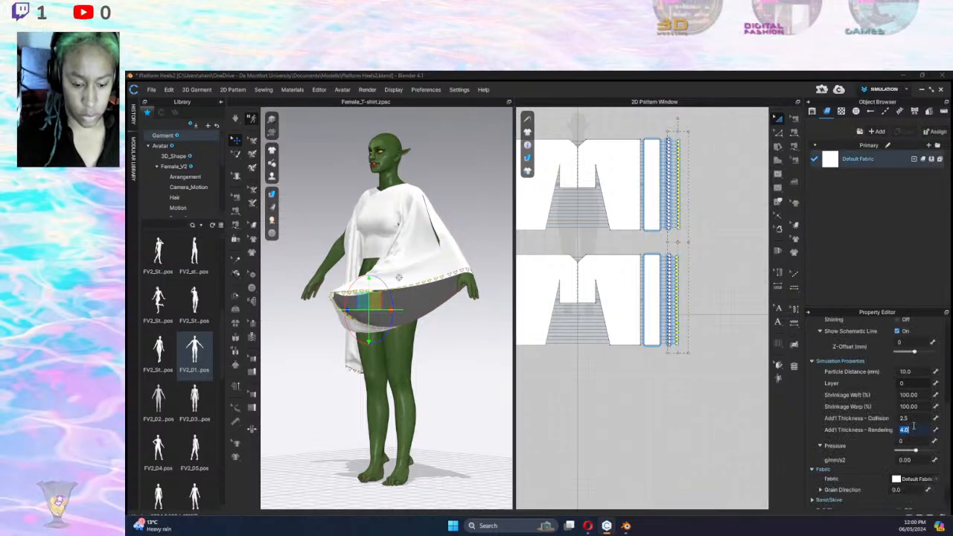
type("11")
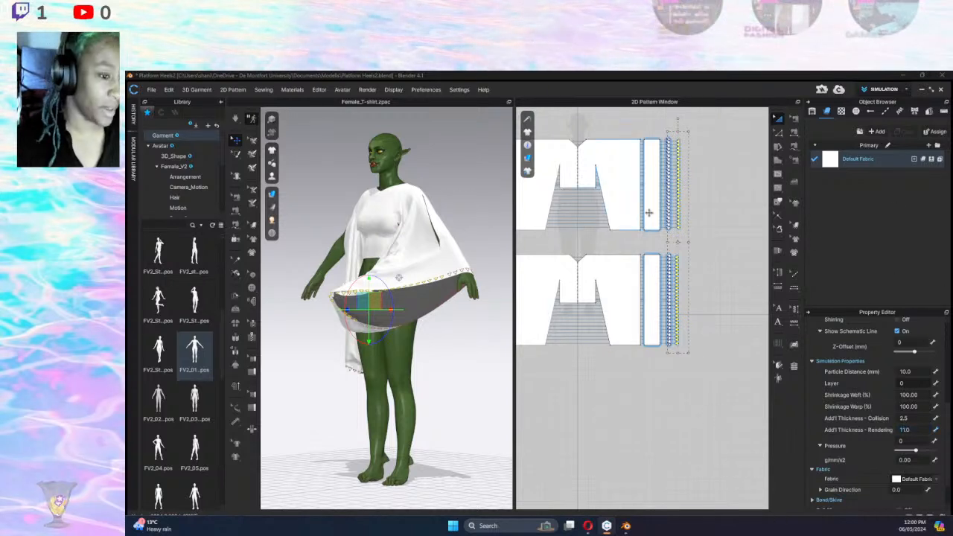
Simulate the garment and examine its drape from the avatar's side and back.
scroll(718, 253, "up", 2)
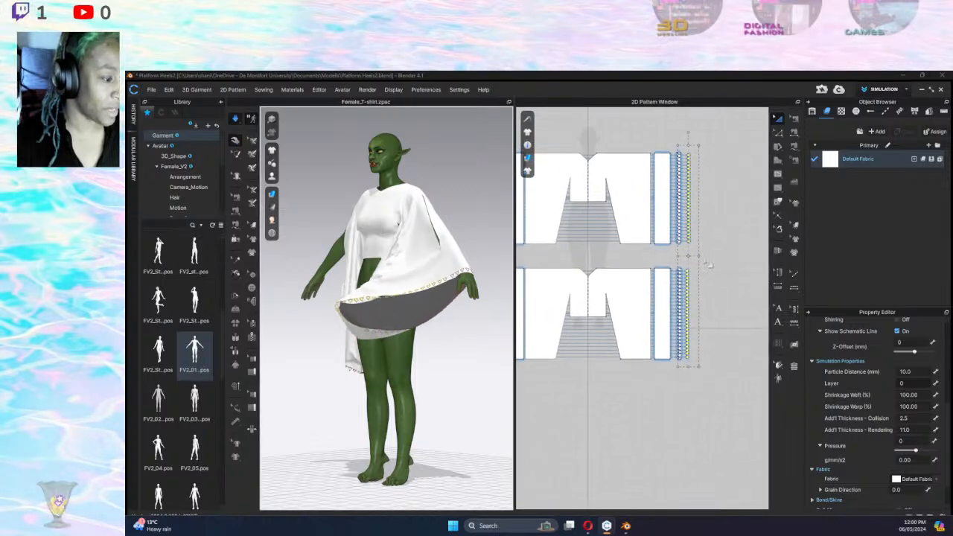
right_click_drag(398, 278, 320, 406)
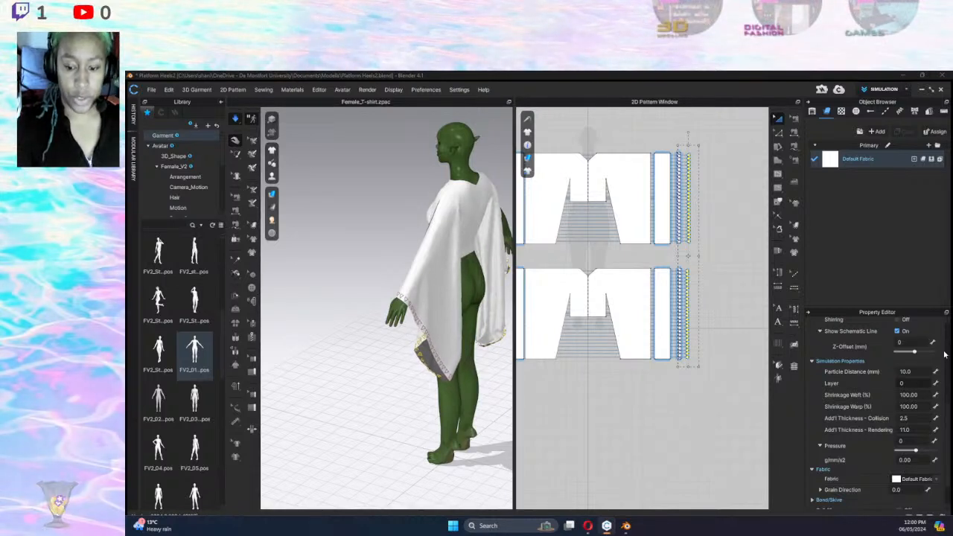
Move the whole lower pattern group, including its bands, strips and triangles, to the right of the upper group.
middle_click_drag(537, 429, 584, 398)
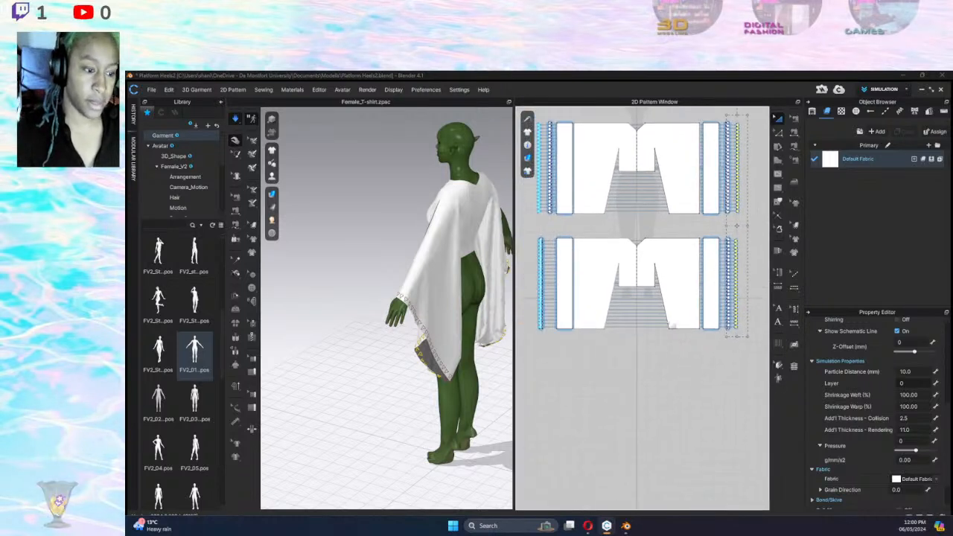
scroll(628, 346, "down", 3)
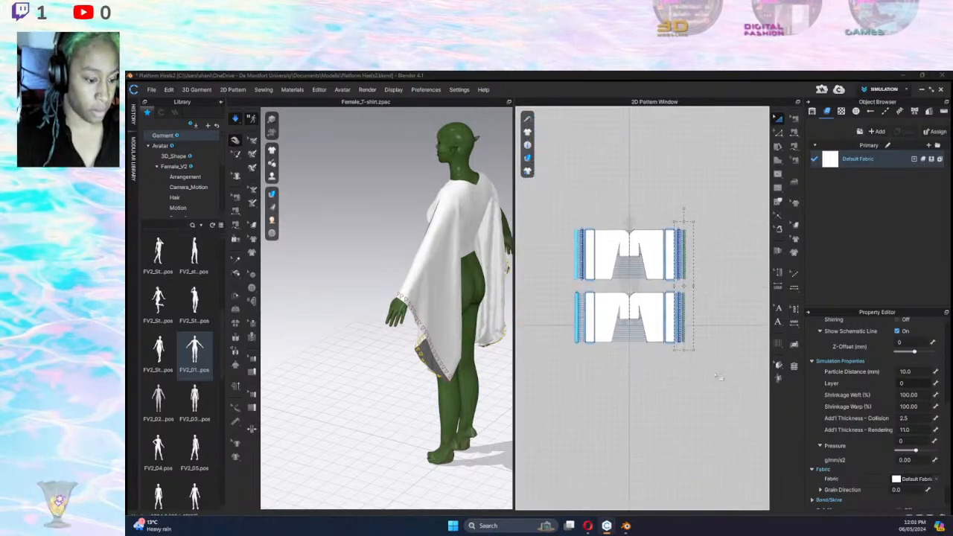
left_click(593, 316)
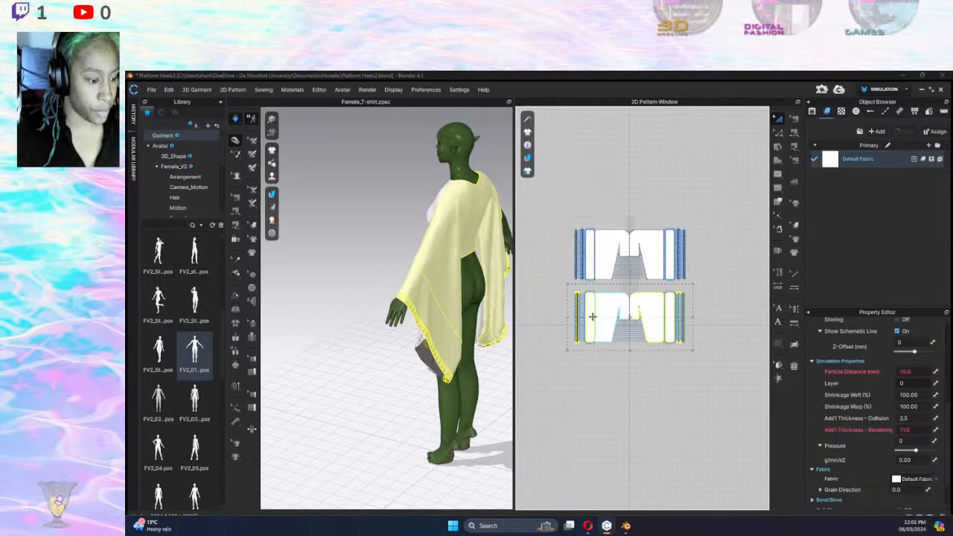
left_click_drag(592, 316, 717, 253)
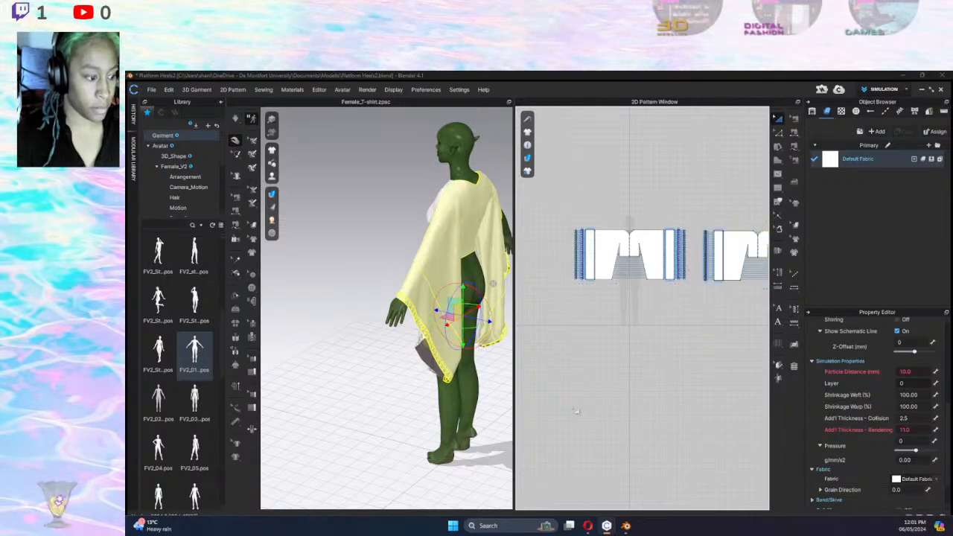
Set the additional rendering thickness to 6 for the side bands of both pattern groups.
left_click(575, 410)
right_click_drag(417, 330, 344, 341)
scroll(473, 338, "up", 1)
scroll(469, 343, "down", 6)
middle_click_drag(747, 295, 564, 347)
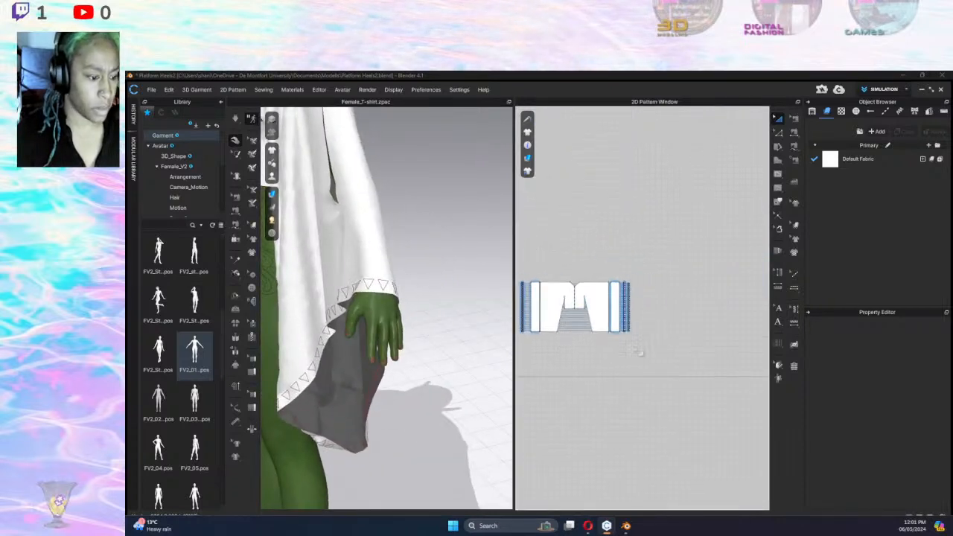
middle_click_drag(638, 352, 683, 351)
left_click(663, 311)
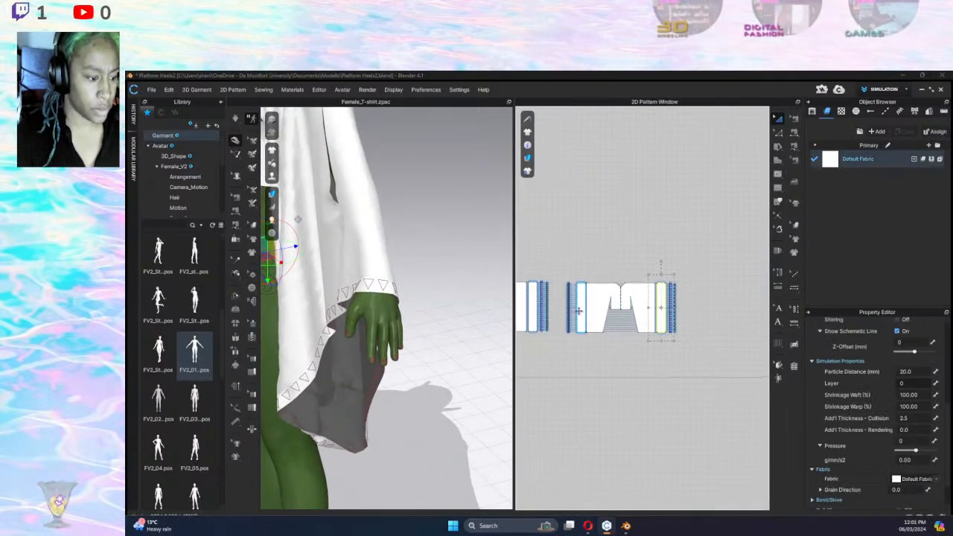
left_click(531, 307, "shift")
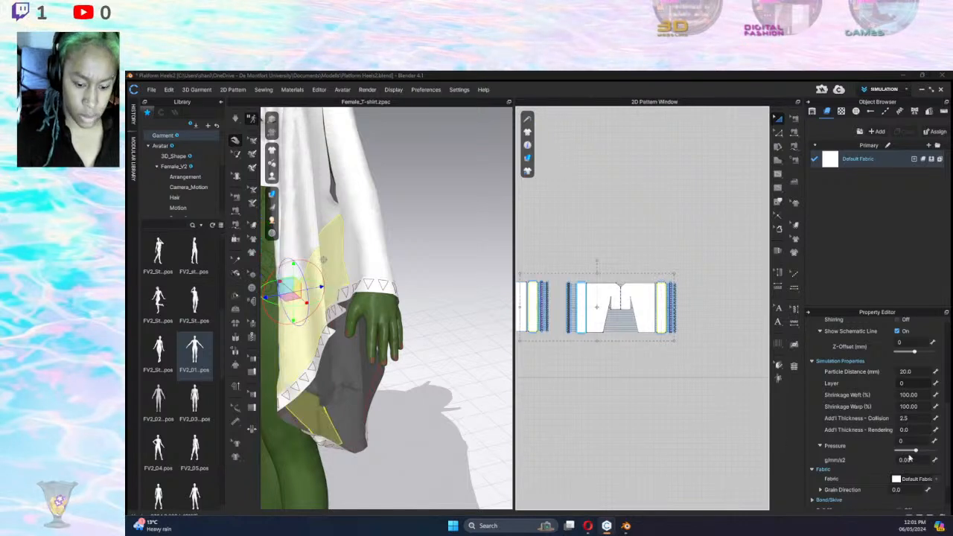
left_click(904, 430)
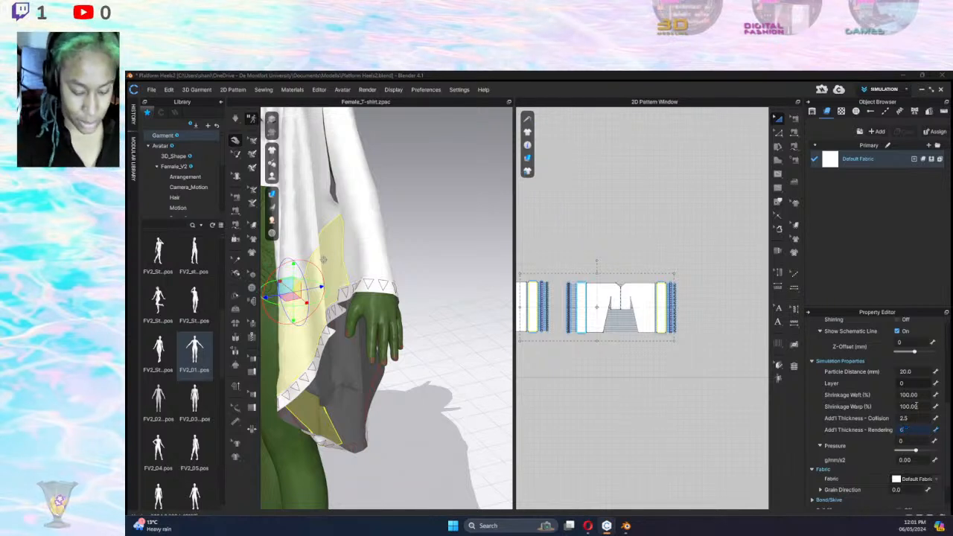
left_click(749, 386)
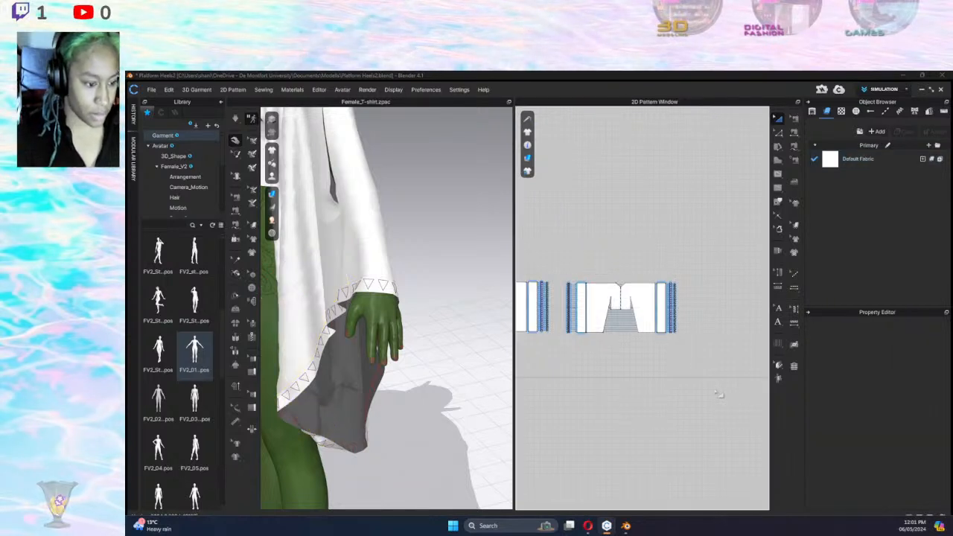
Set the additional rendering thickness to 14 for the outer triangle pieces of both pattern groups.
scroll(664, 255, "up", 5)
middle_click_drag(697, 240, 689, 236)
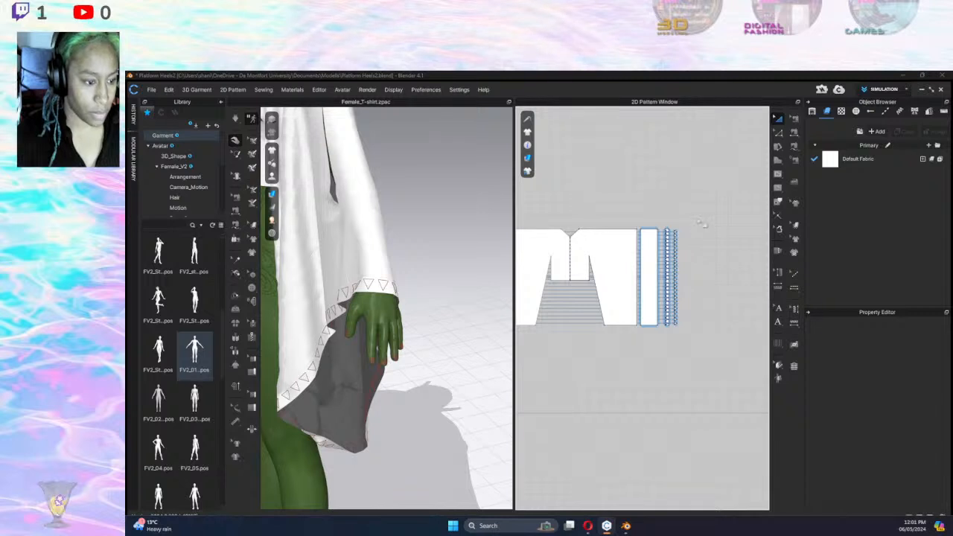
left_click_drag(703, 218, 676, 356)
middle_click_drag(552, 329, 727, 324)
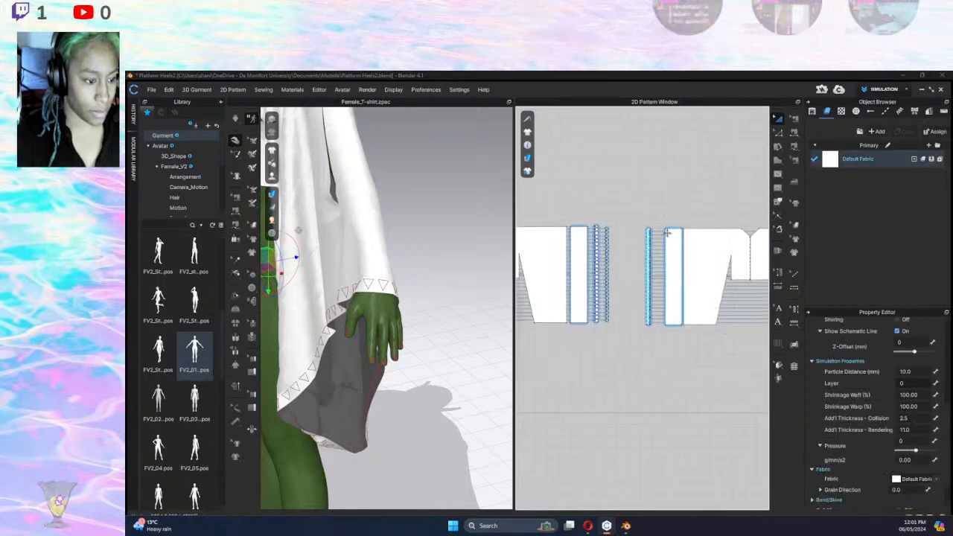
left_click_drag(623, 223, 613, 332)
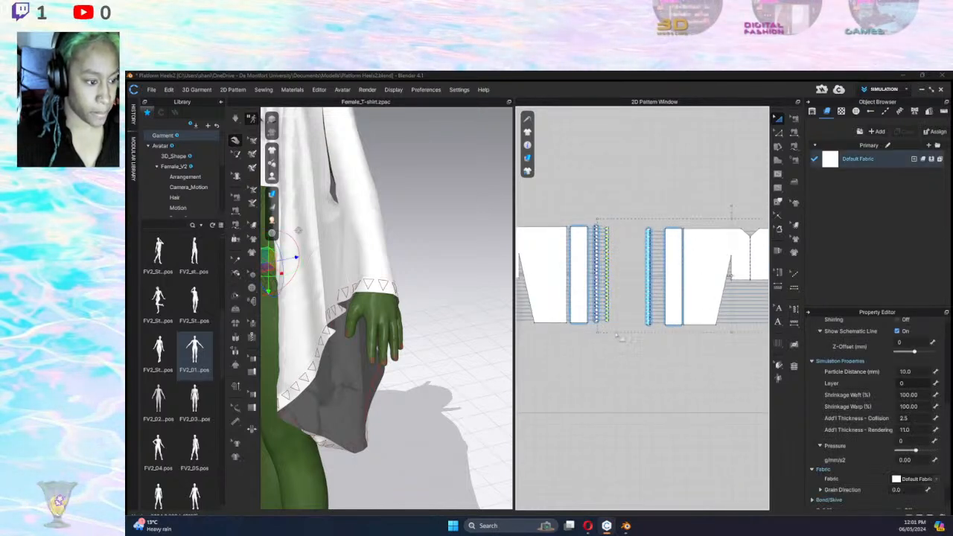
left_click(923, 429)
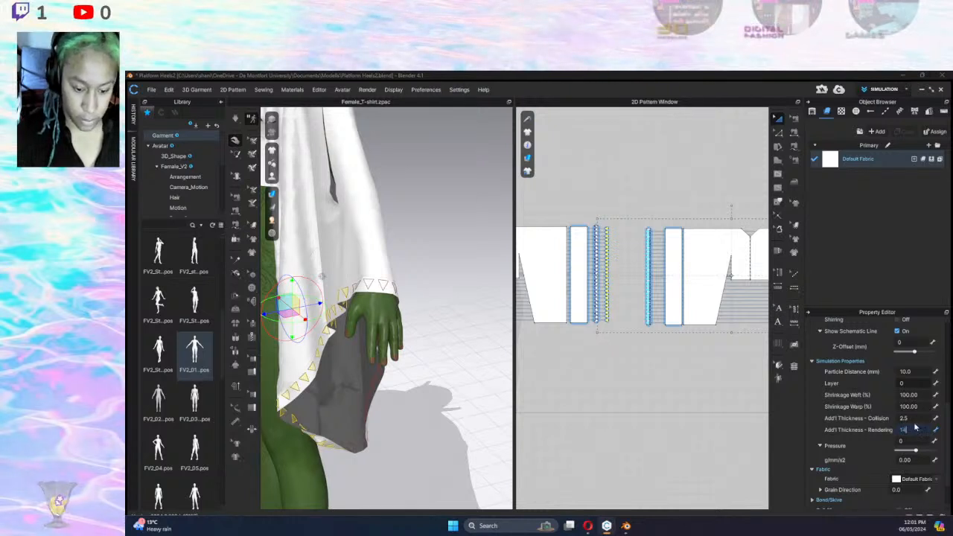
left_click(905, 419)
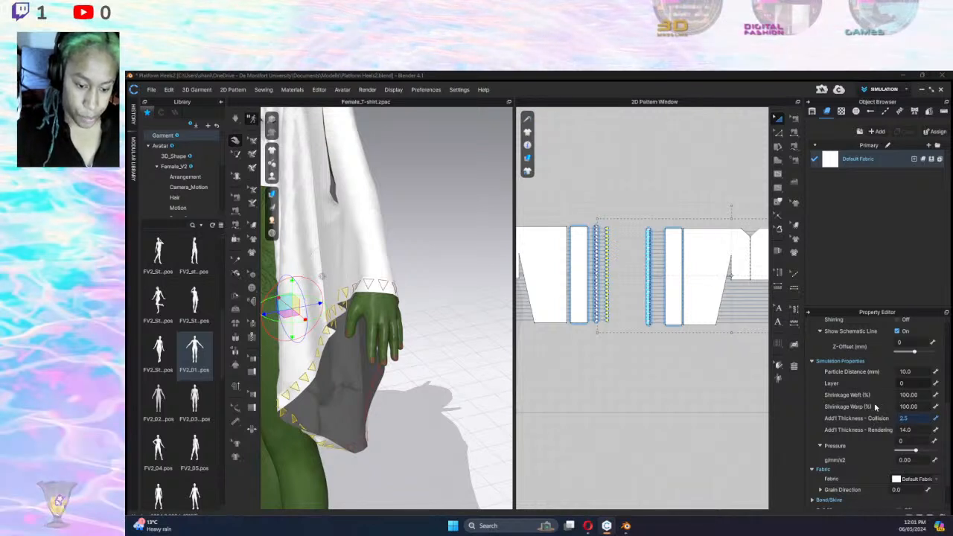
Find the custom blue Poly Steel fabric in the library's Fabric folder and add it to the project's fabrics.
scroll(866, 400, "up", 5)
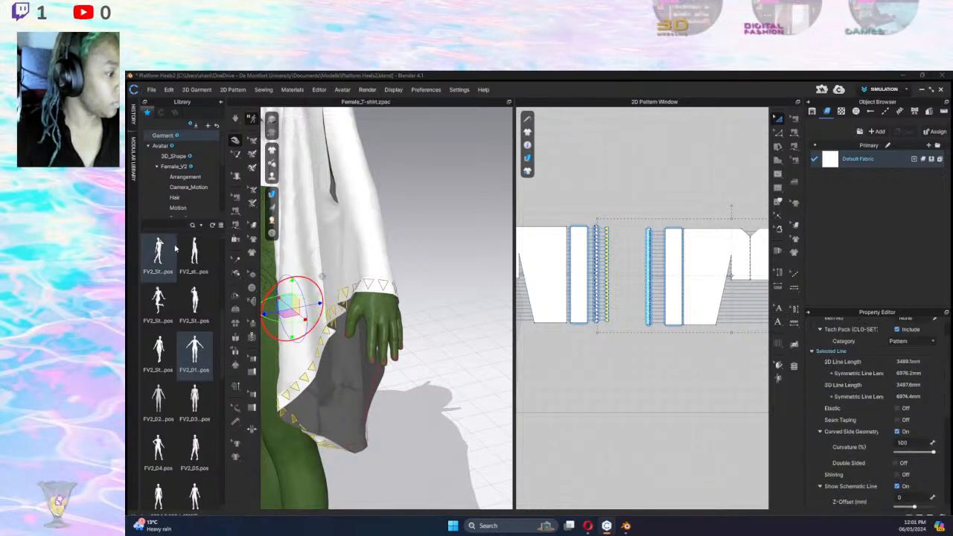
left_click(150, 146)
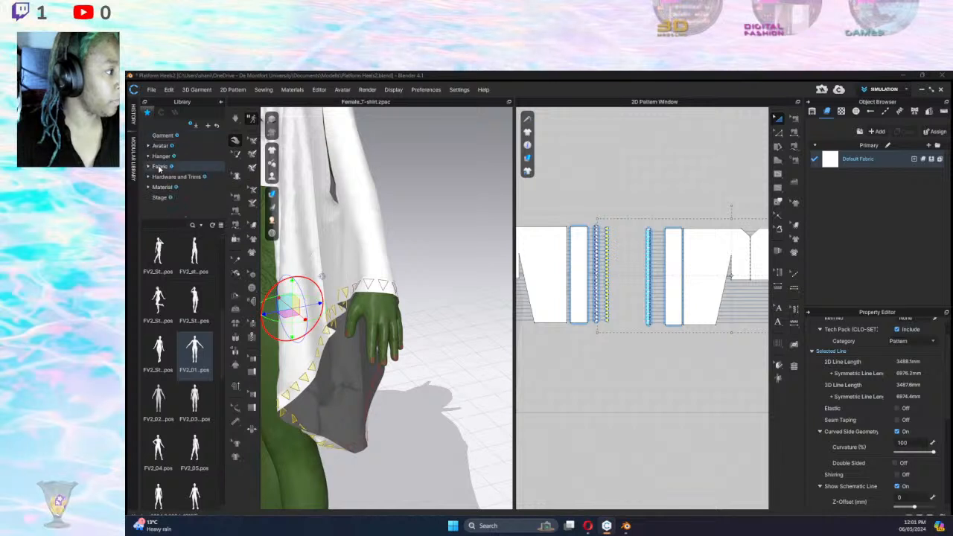
left_click(158, 168)
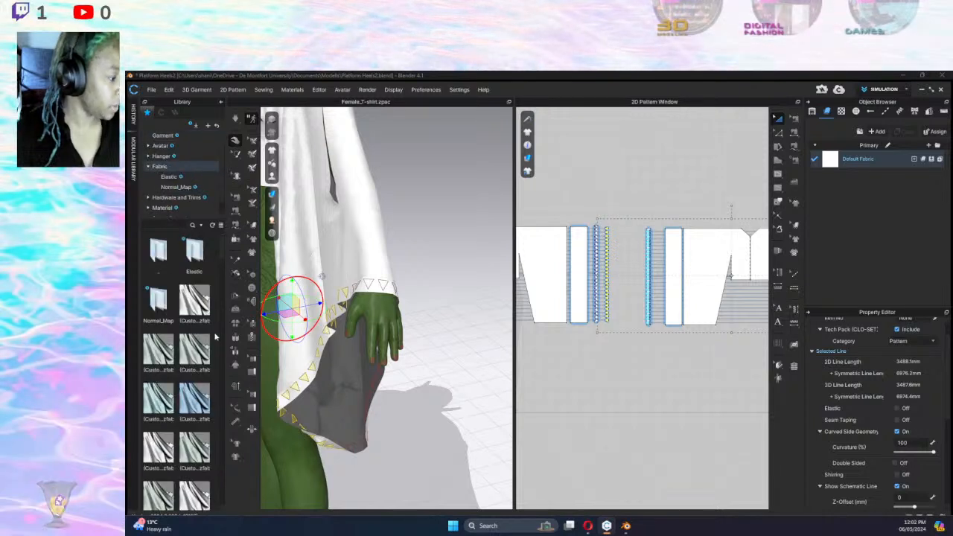
mouse_move(199, 409)
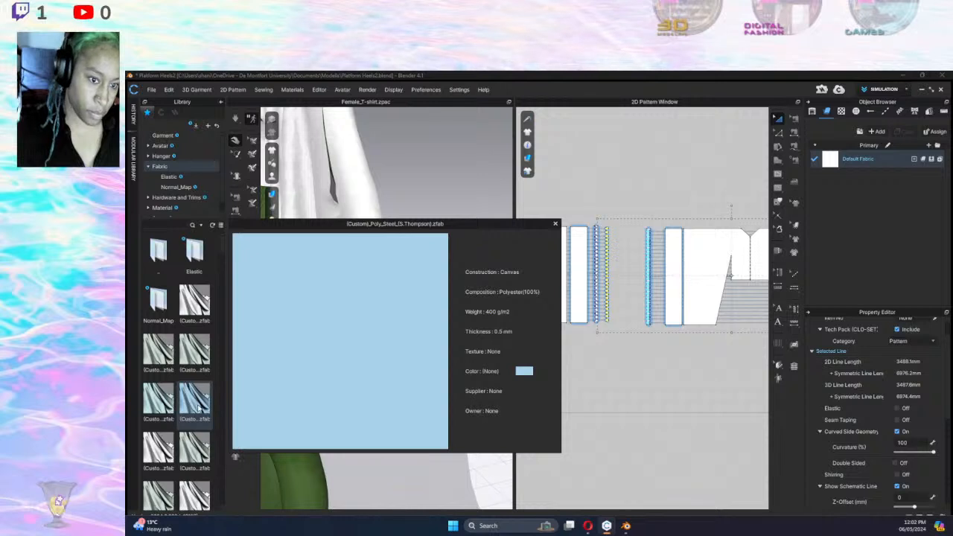
left_click_drag(199, 408, 841, 203)
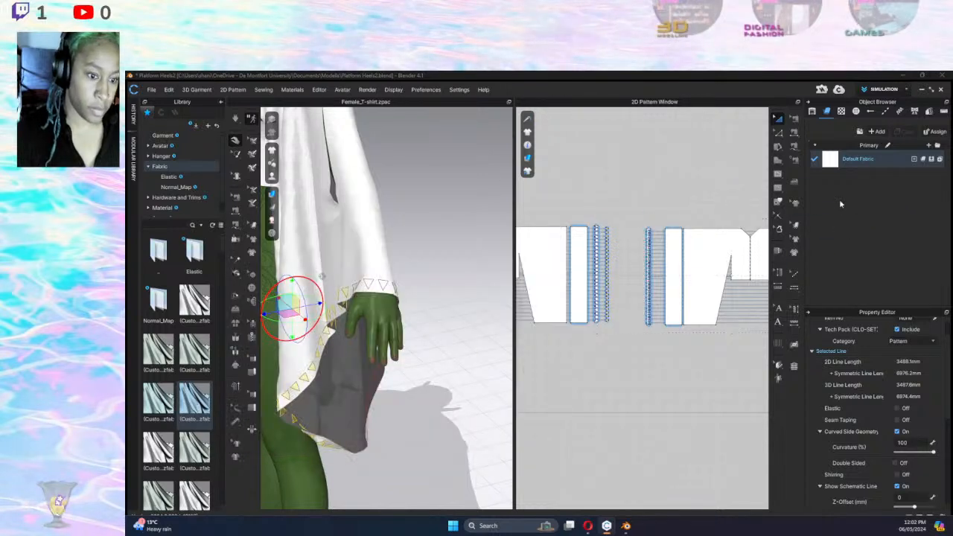
Assign the Poly Steel fabric to the triangles along the right edge of the left pattern group.
middle_click_drag(666, 296, 519, 251)
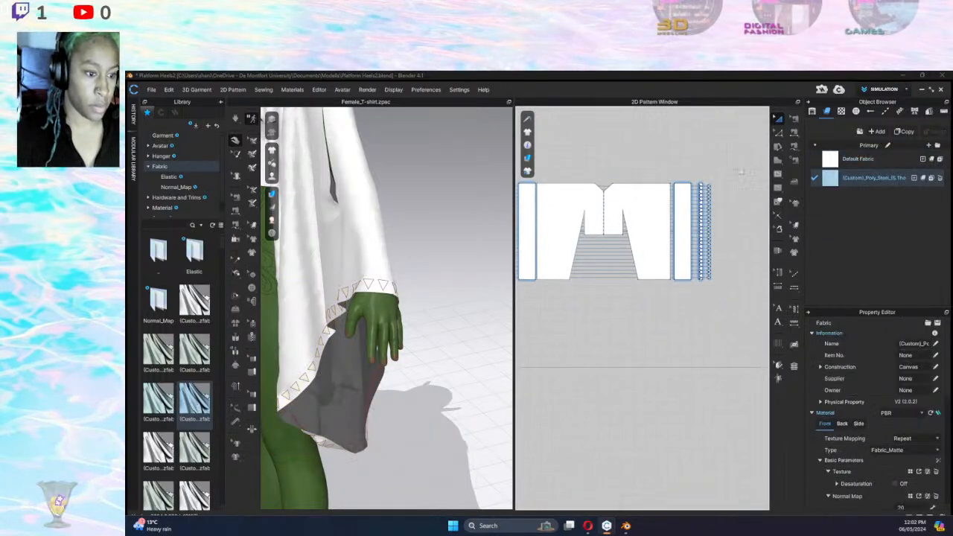
left_click_drag(742, 173, 704, 308)
middle_click_drag(574, 289, 726, 291)
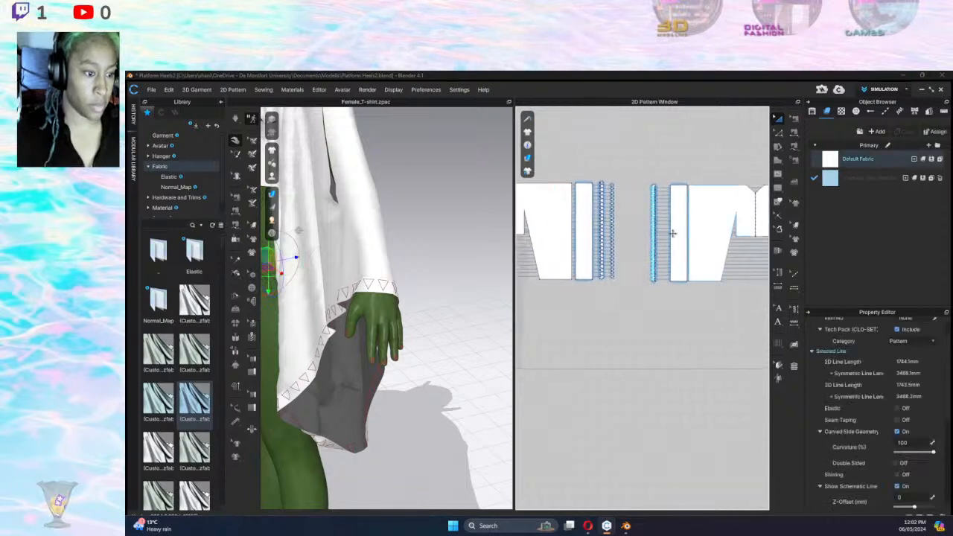
key("Caps_Lock")
left_click_drag(626, 172, 609, 313)
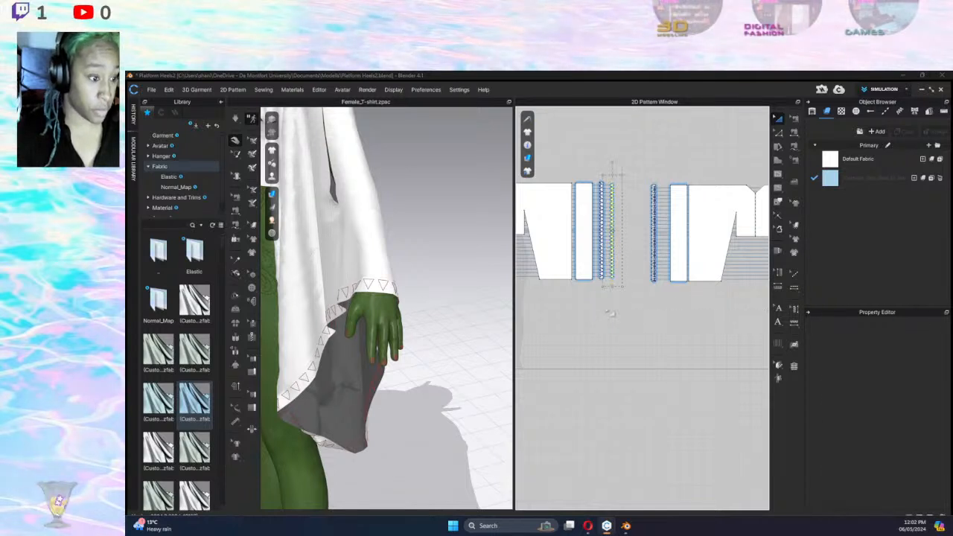
key("Caps_Lock")
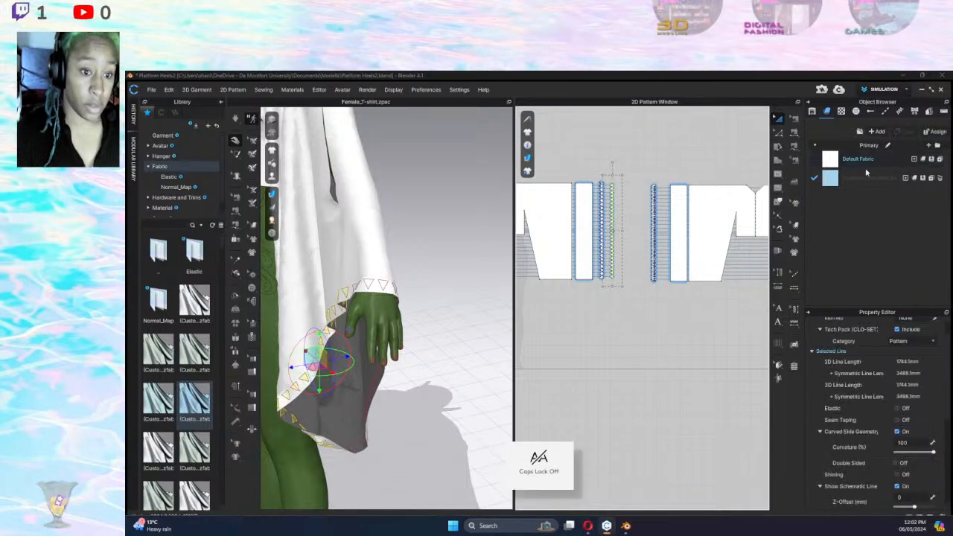
left_click(620, 199)
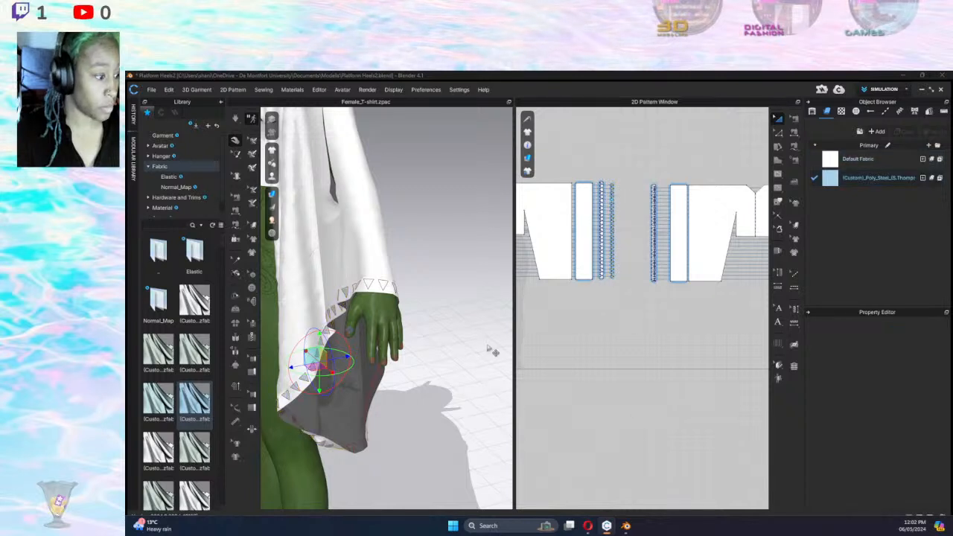
Assign the Poly Steel fabric to the triangles along the opposite, left edge of the left pattern group.
middle_click_drag(632, 285, 747, 295)
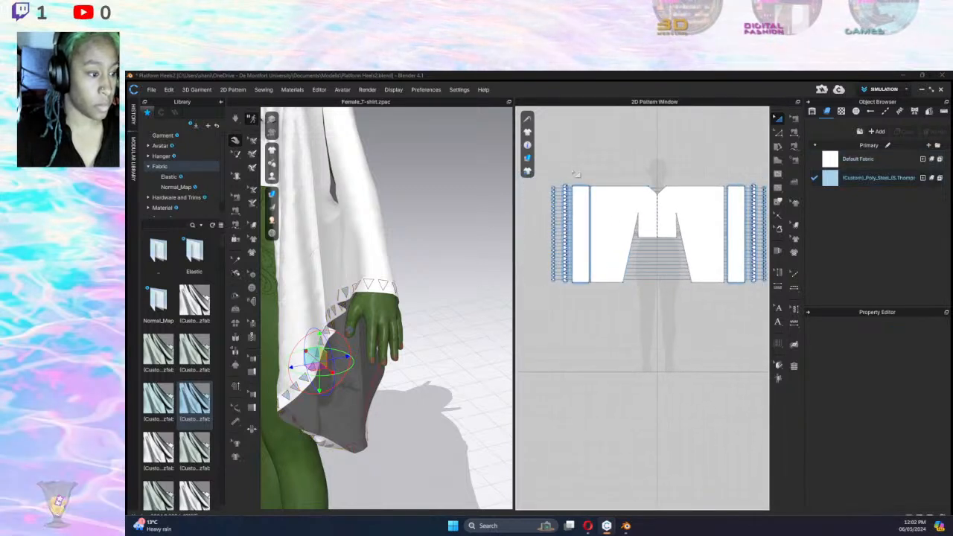
left_click_drag(543, 181, 560, 306)
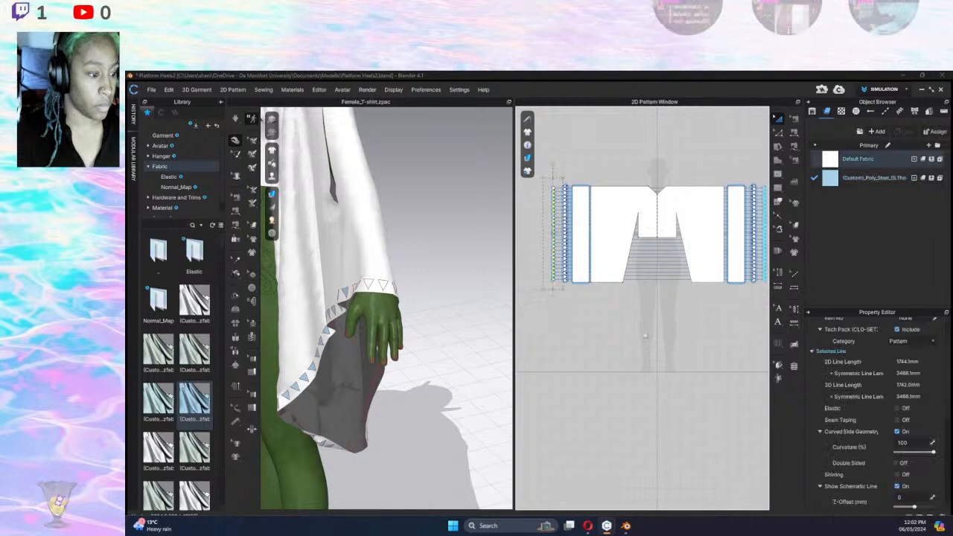
middle_click_drag(648, 315, 483, 291)
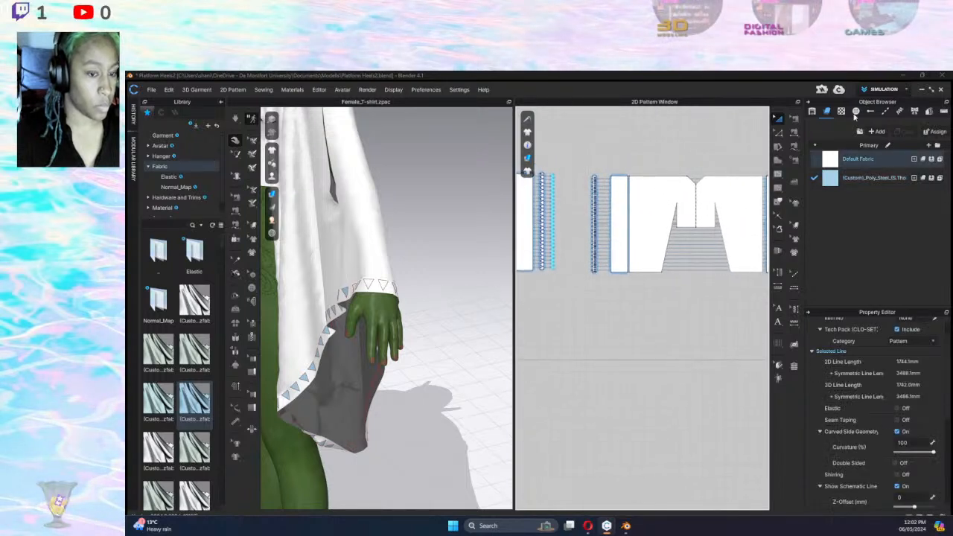
middle_click_drag(571, 283, 762, 277)
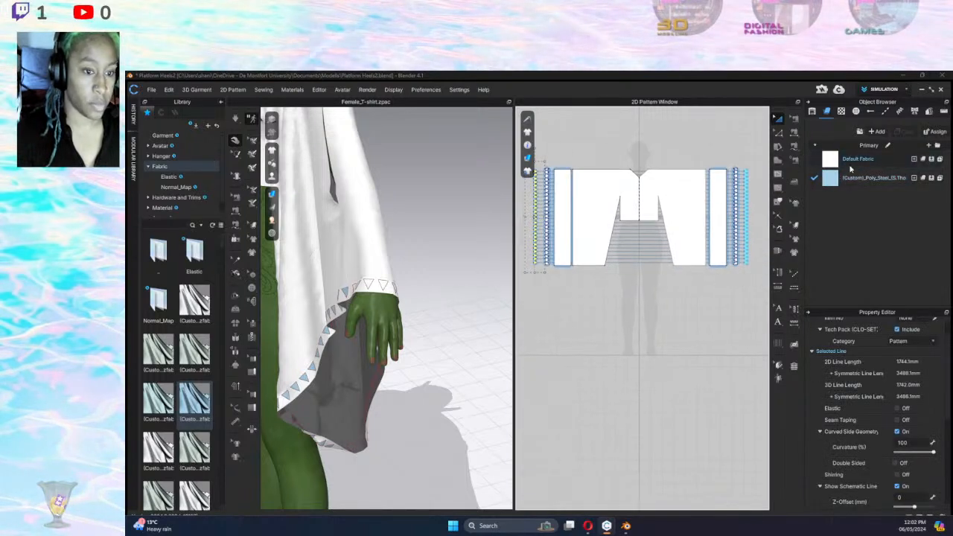
left_click_drag(836, 178, 564, 230)
Separate the right group's strip from its triangles by shifting it toward the band, and assign the Poly Steel fabric to those triangles.
left_click(550, 301)
middle_click_drag(528, 305, 541, 330)
scroll(617, 197, "up", 5)
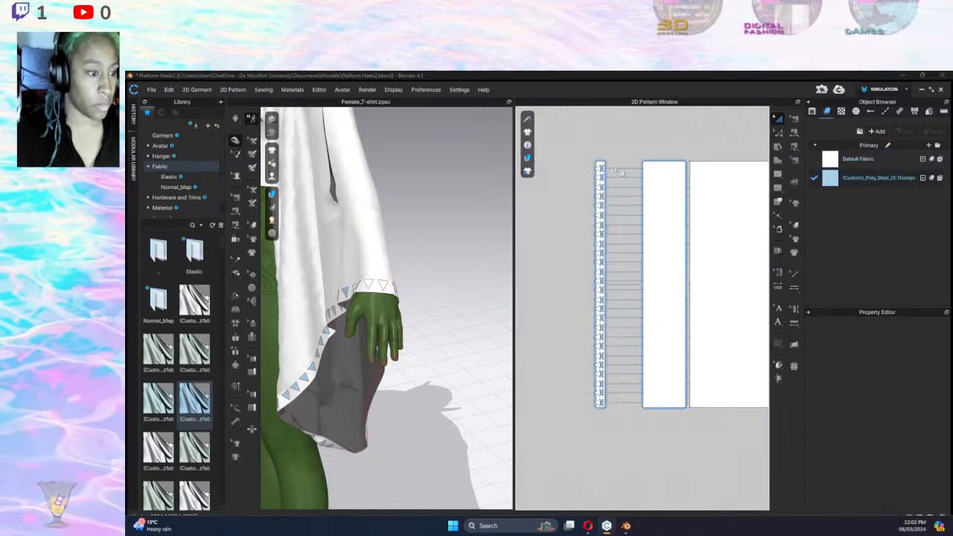
left_click_drag(605, 163, 607, 428)
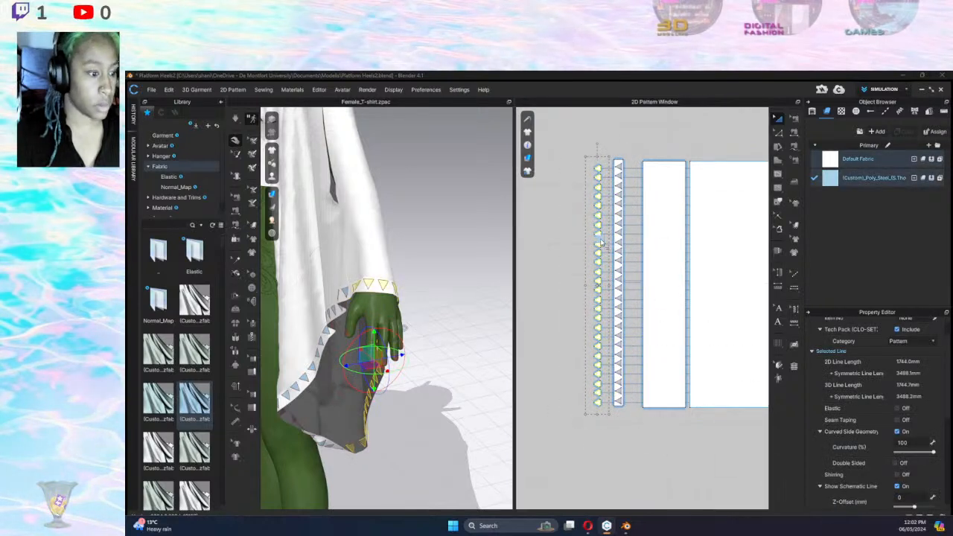
left_click(604, 245)
Change the Poly Steel fabric's color to a greenish yellow, RGB 207, 204, 21, starting from a Coloro palette yellow.
left_click(871, 179)
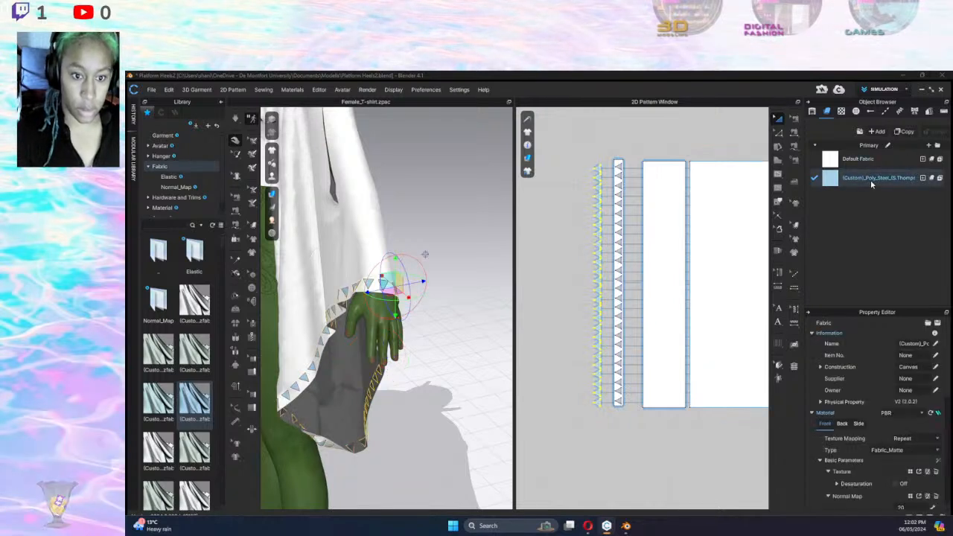
scroll(900, 451, "down", 10)
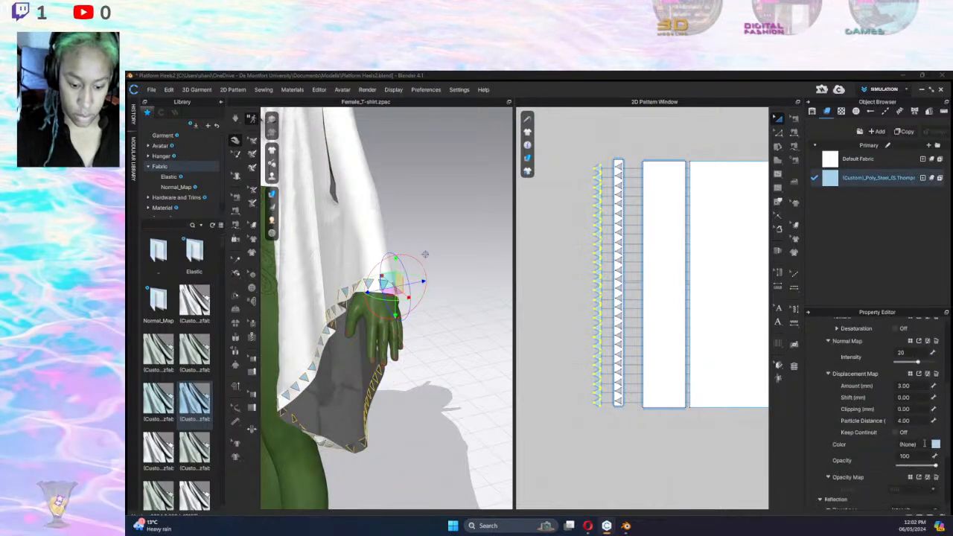
left_click(936, 366)
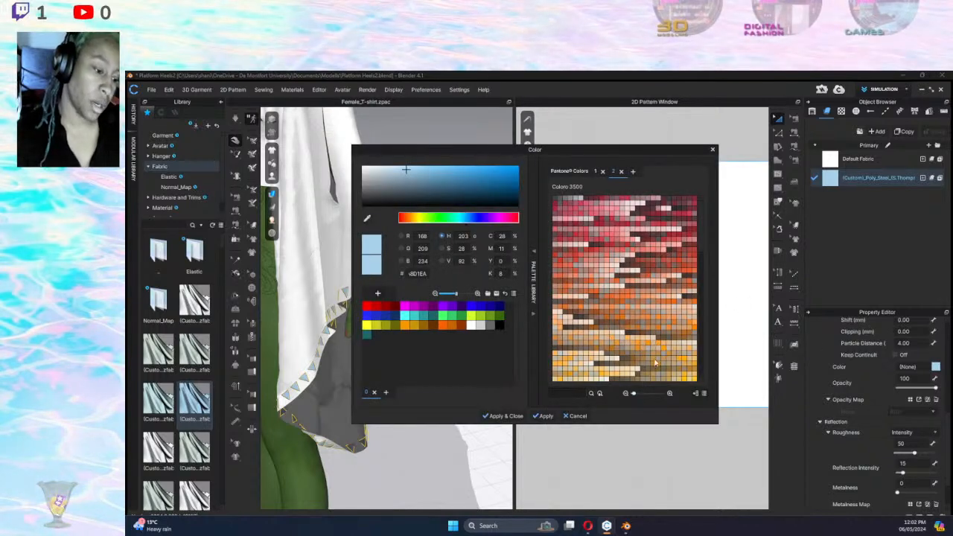
scroll(668, 372, "down", 2)
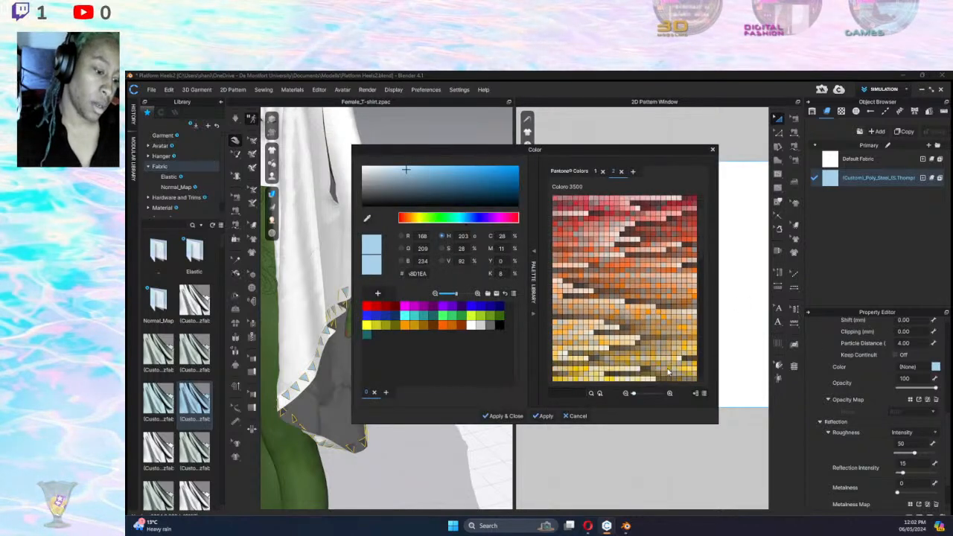
left_click(614, 380)
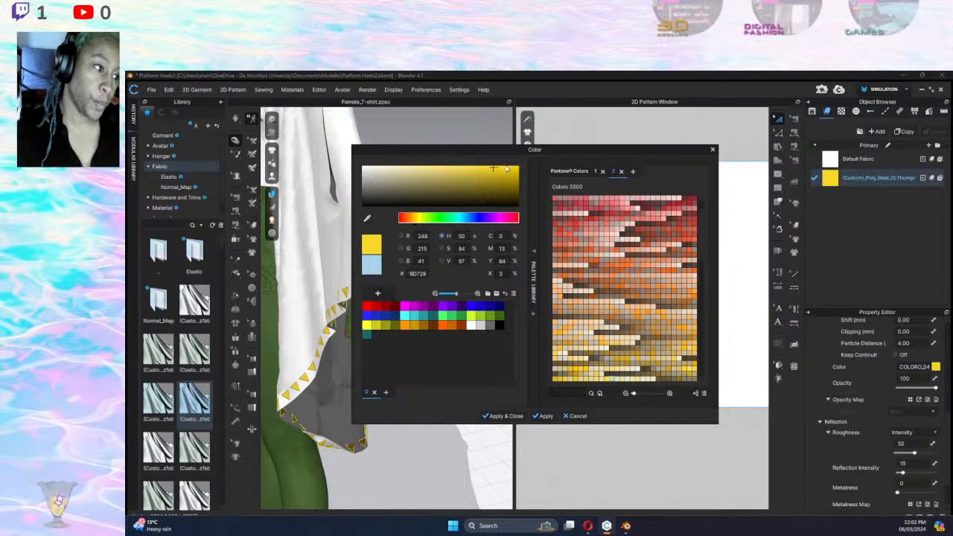
left_click_drag(509, 168, 504, 175)
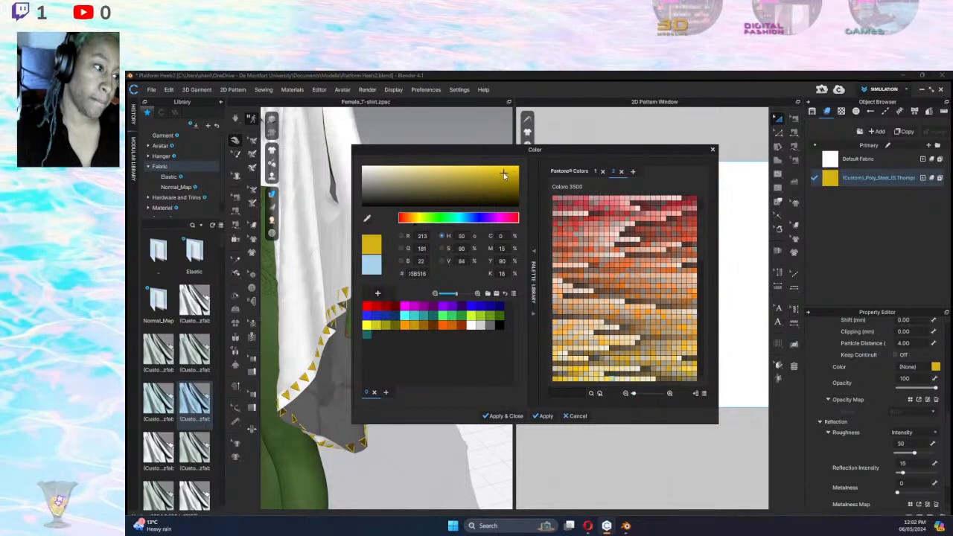
left_click_drag(419, 224, 419, 226)
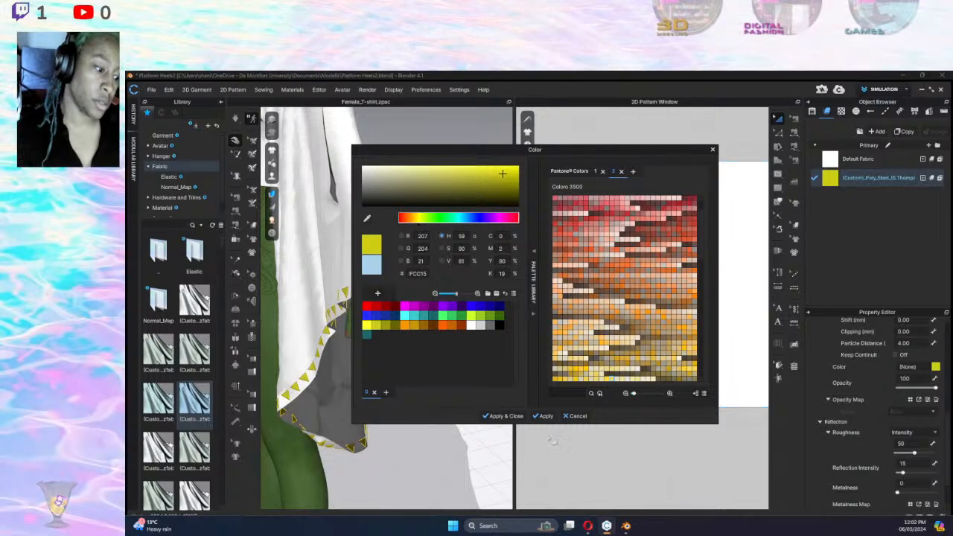
left_click(501, 416)
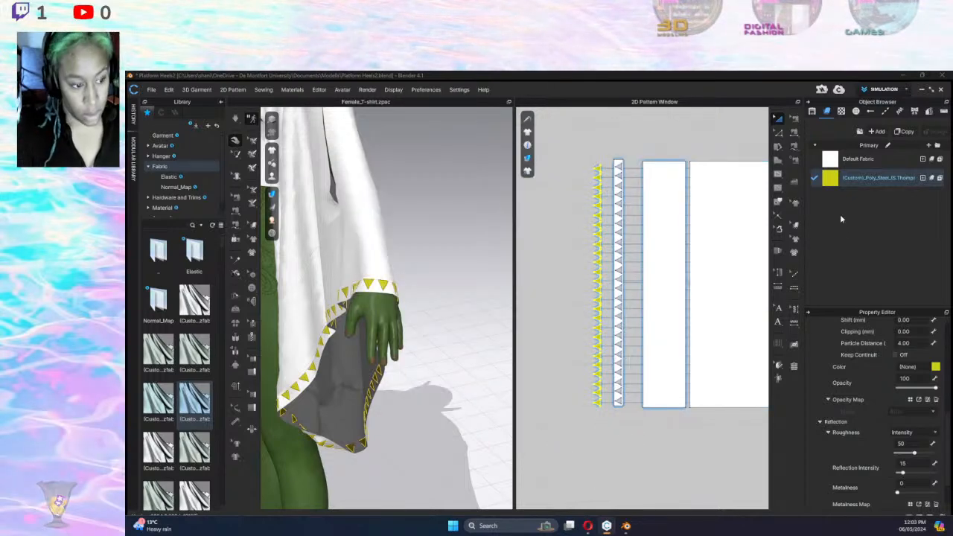
scroll(885, 417, "down", 2)
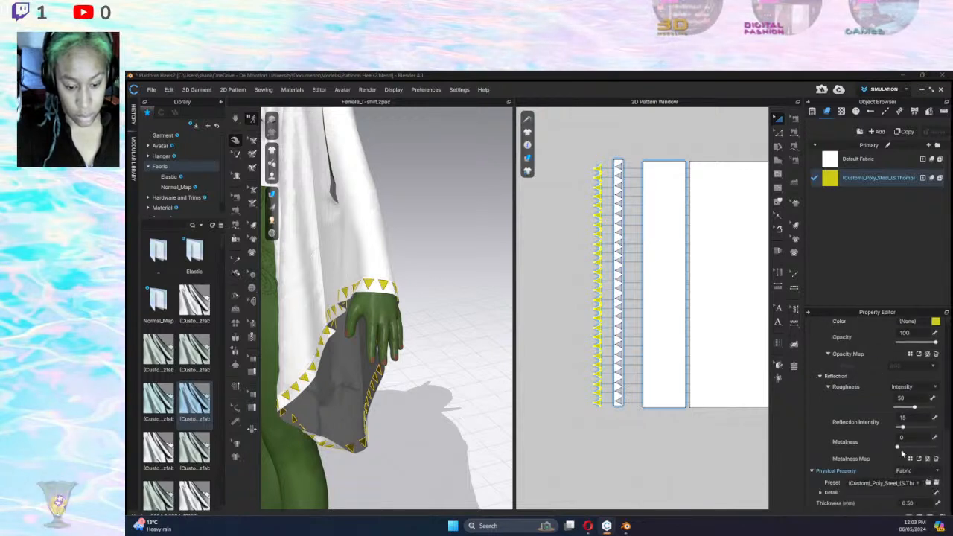
Give the yellow fabric a metallic shine with metalness 87, reflection intensity 63 and roughness 11.
left_click_drag(897, 448, 934, 450)
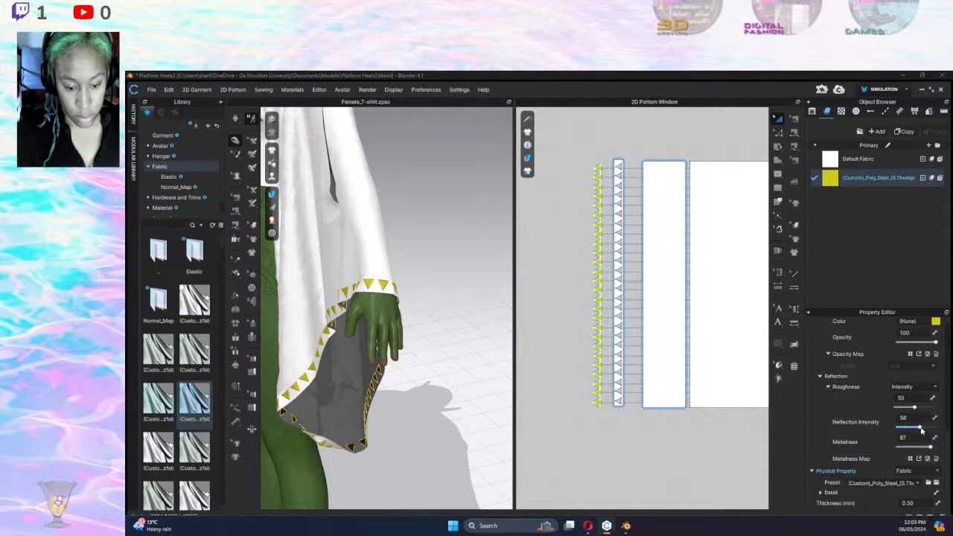
left_click_drag(915, 408, 902, 417)
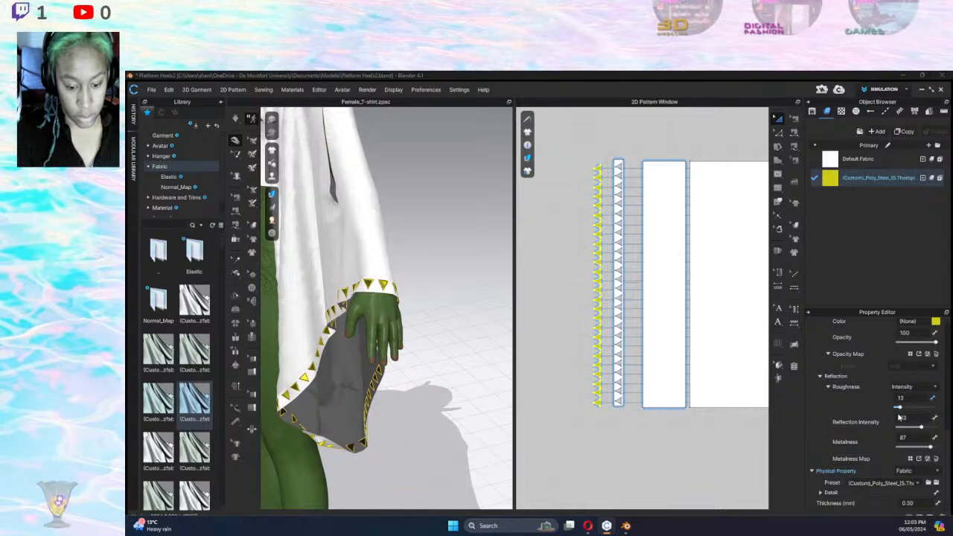
left_click_drag(901, 418, 899, 418)
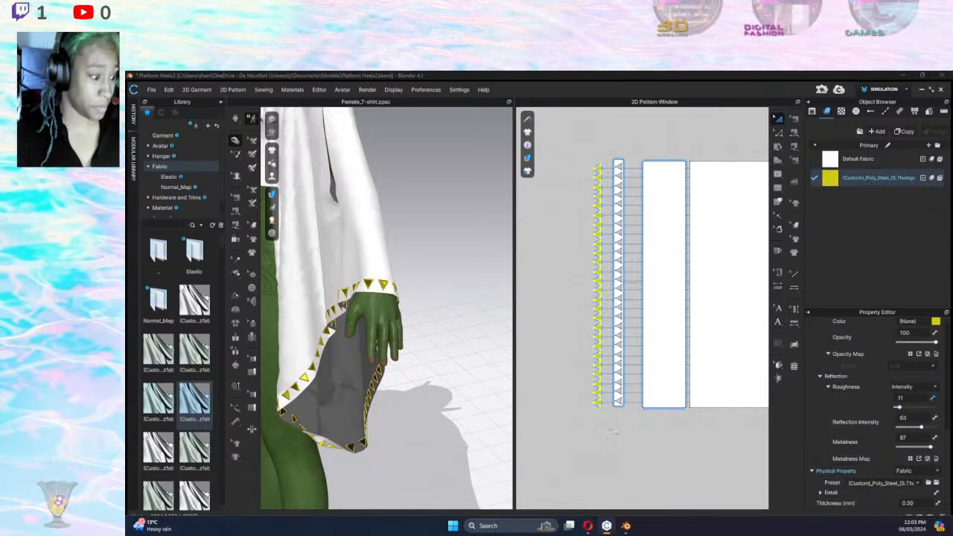
Simulate the garment, tug the sleeve trim into place, and examine the triangles around the hand from several sides.
right_click_drag(410, 459, 480, 461)
key("space")
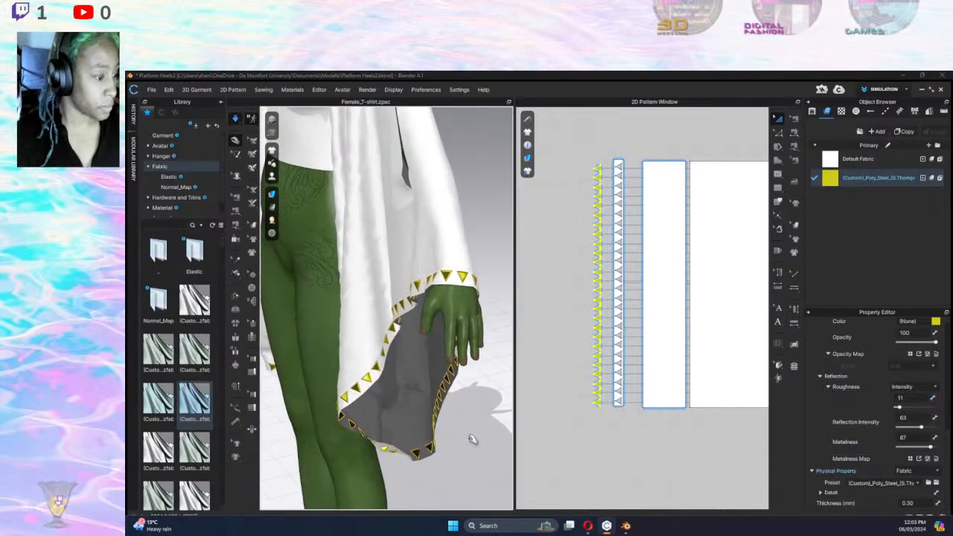
right_click_drag(464, 429, 444, 402)
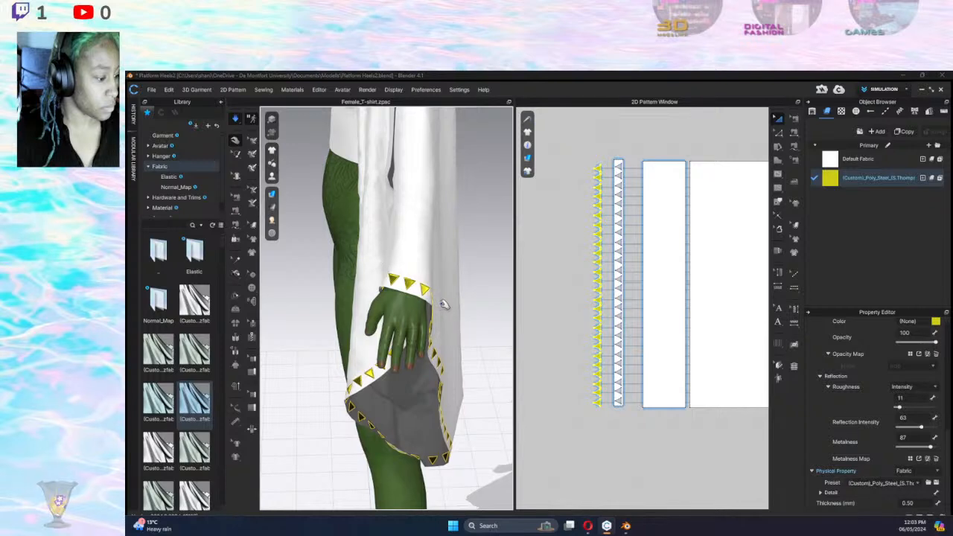
left_click(447, 439)
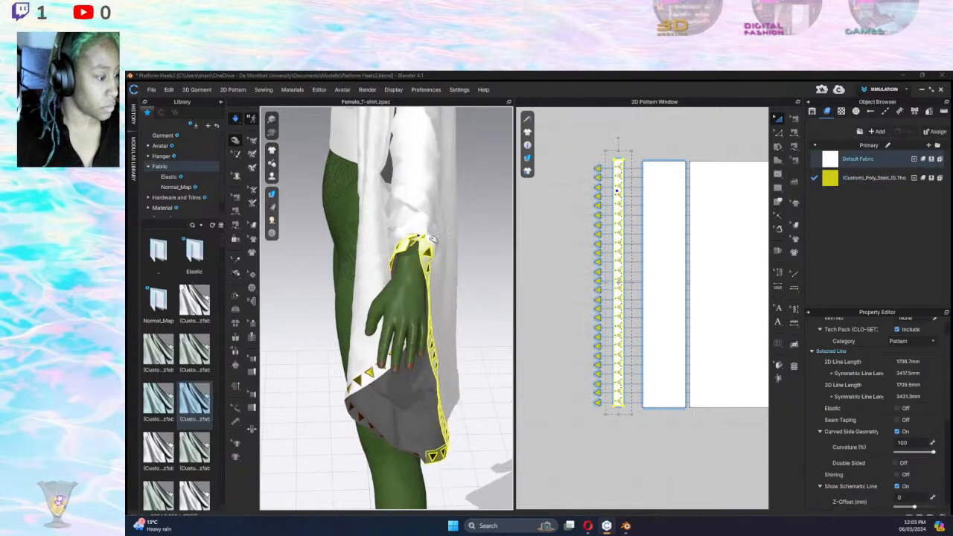
right_click_drag(438, 325, 532, 315)
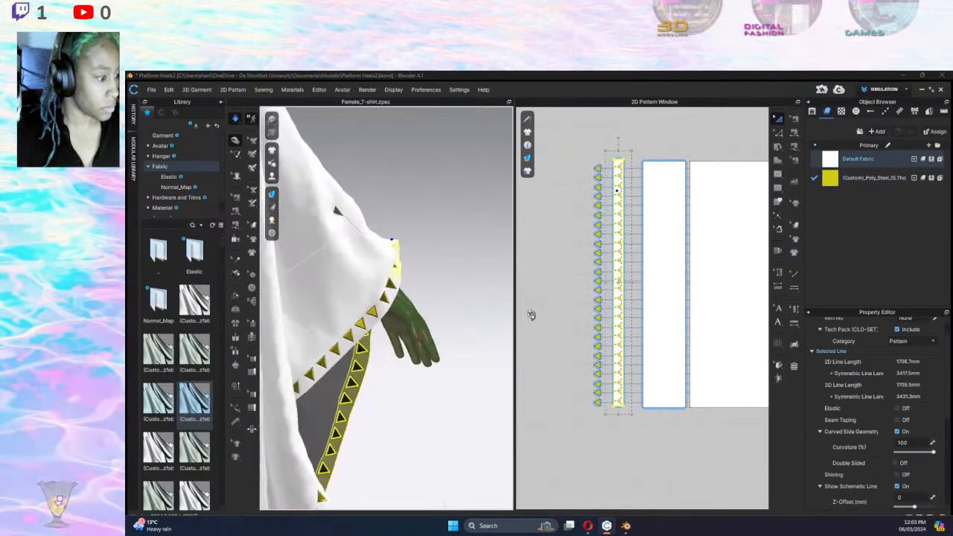
right_click_drag(403, 326, 410, 280)
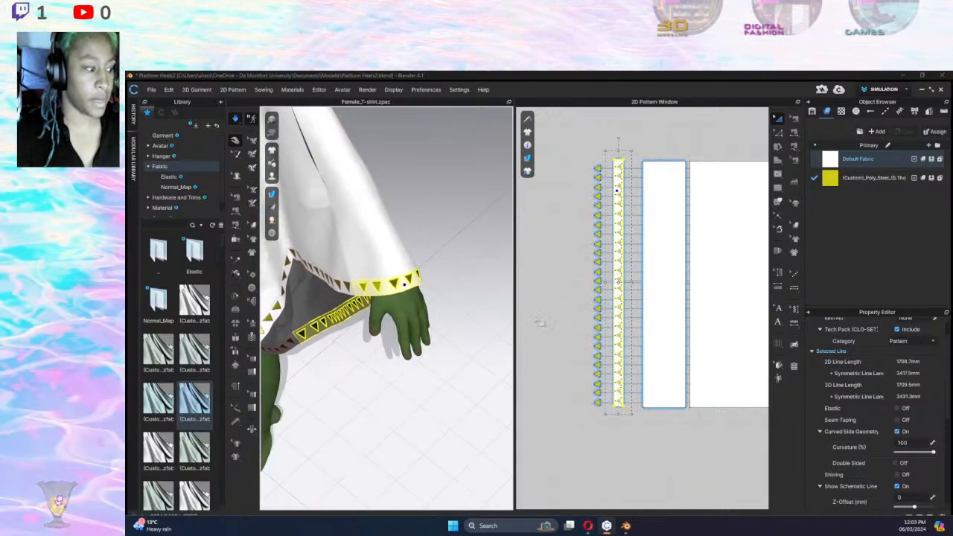
Set the additional rendering thickness of the triangles on the right pattern group's left edge to 40 and tug the sleeve cuff under simulation.
left_click(542, 320)
left_click_drag(580, 151, 600, 416)
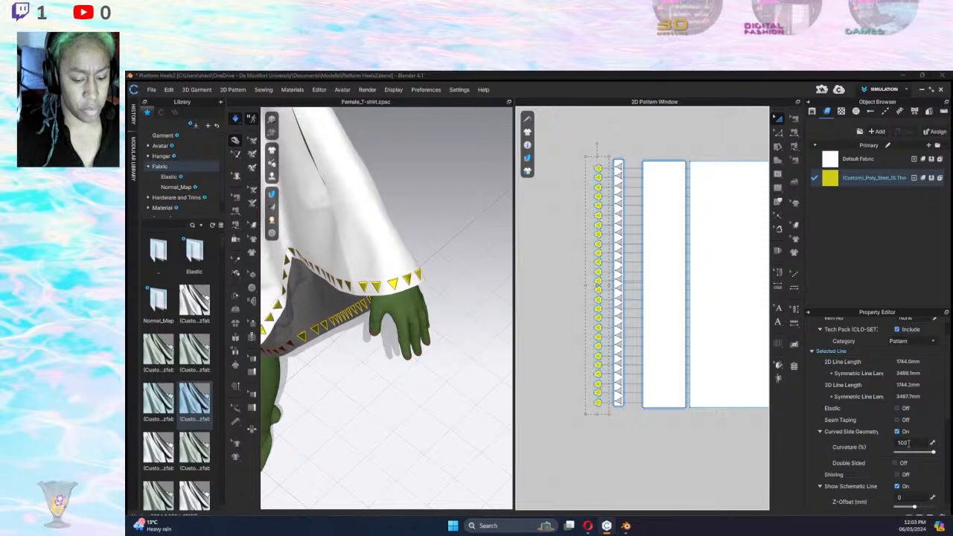
scroll(909, 420, "down", 5)
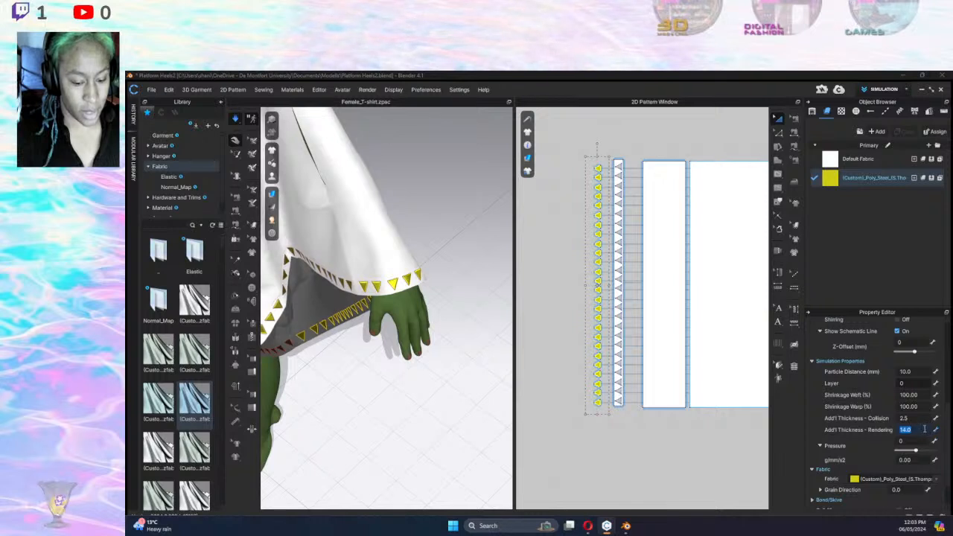
type("4")
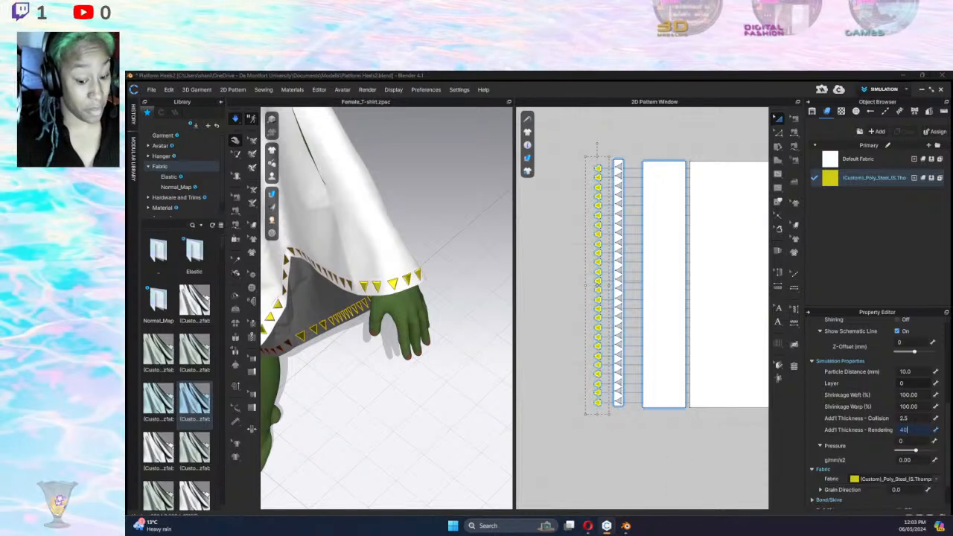
key("Return")
key("space")
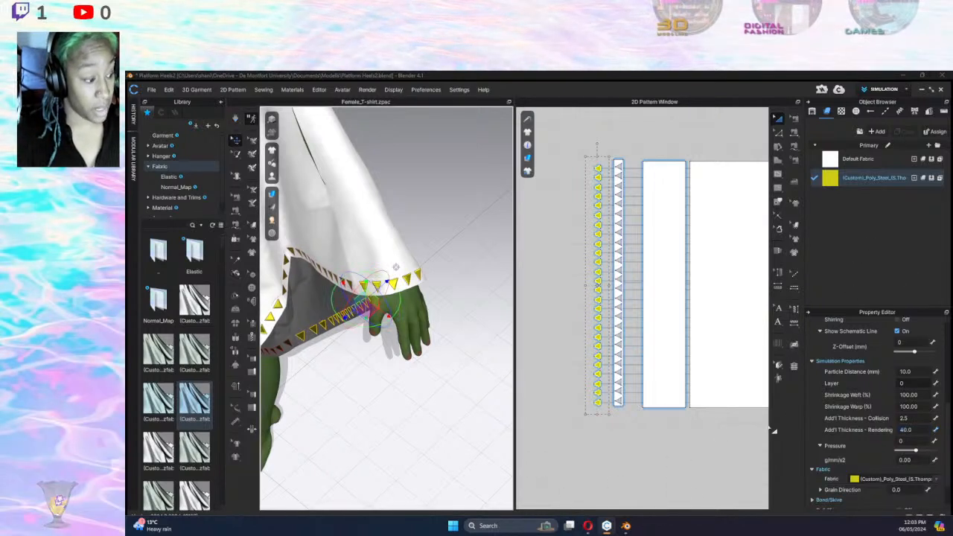
left_click(564, 456)
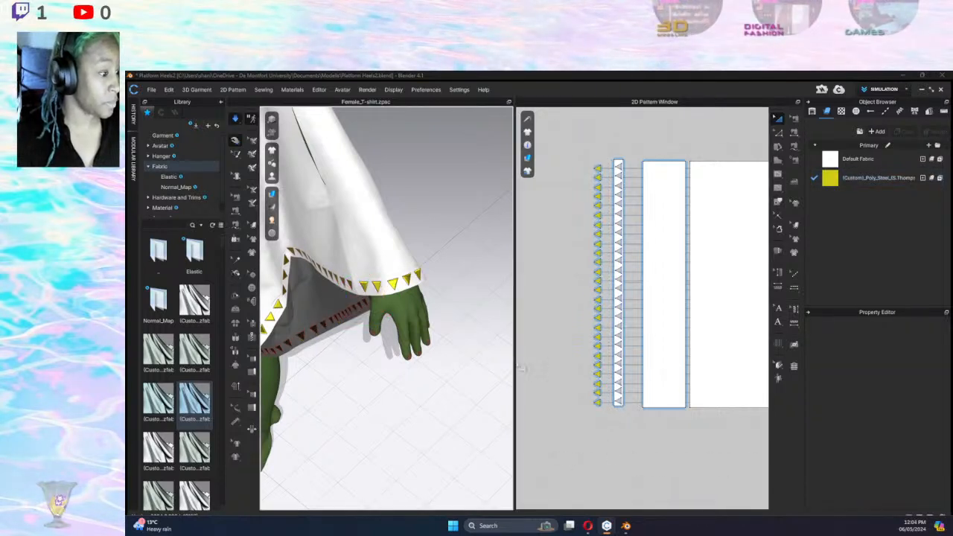
left_click_drag(394, 275, 468, 279)
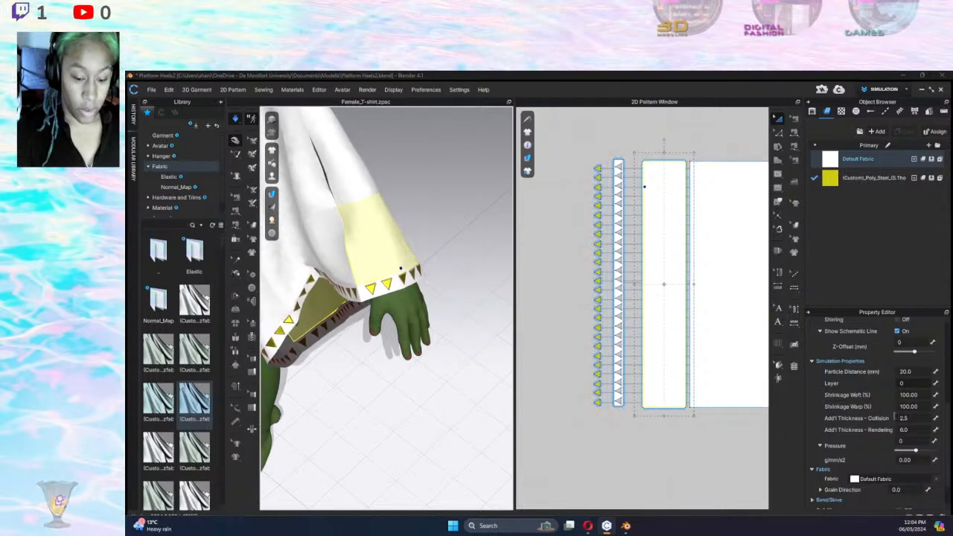
Set the additional rendering thickness of the triangles on the right pattern group's left edge to 14.
left_click_drag(571, 145, 602, 450)
left_click(911, 430)
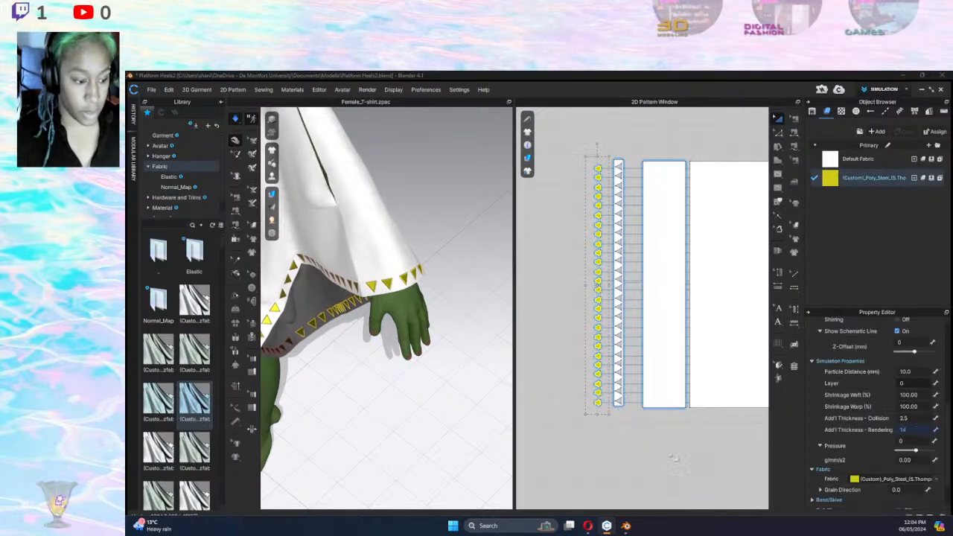
left_click(674, 462)
Select the two facing columns of triangles in the gap between the two pattern groups.
scroll(617, 379, "down", 3)
middle_click_drag(612, 375, 709, 352)
left_click_drag(622, 187, 713, 398)
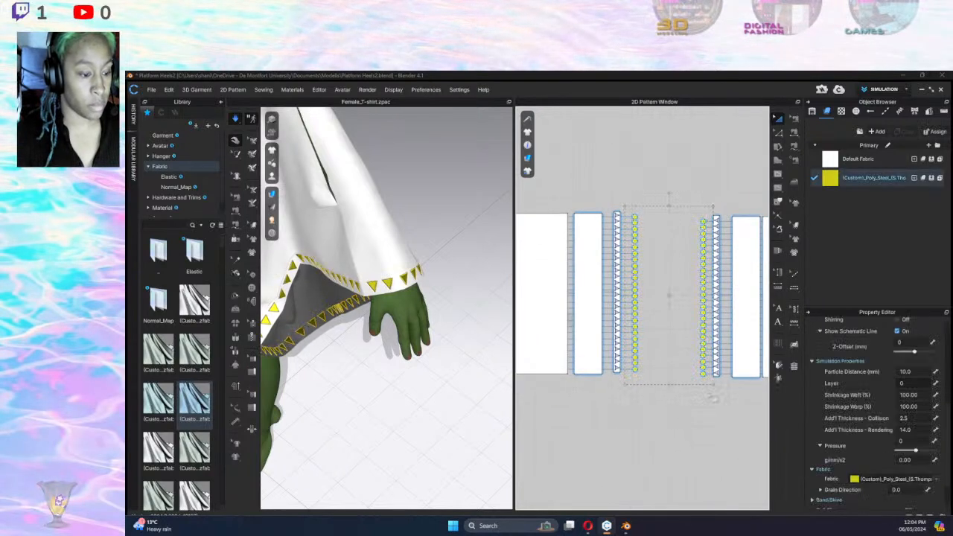
scroll(687, 411, "down", 3)
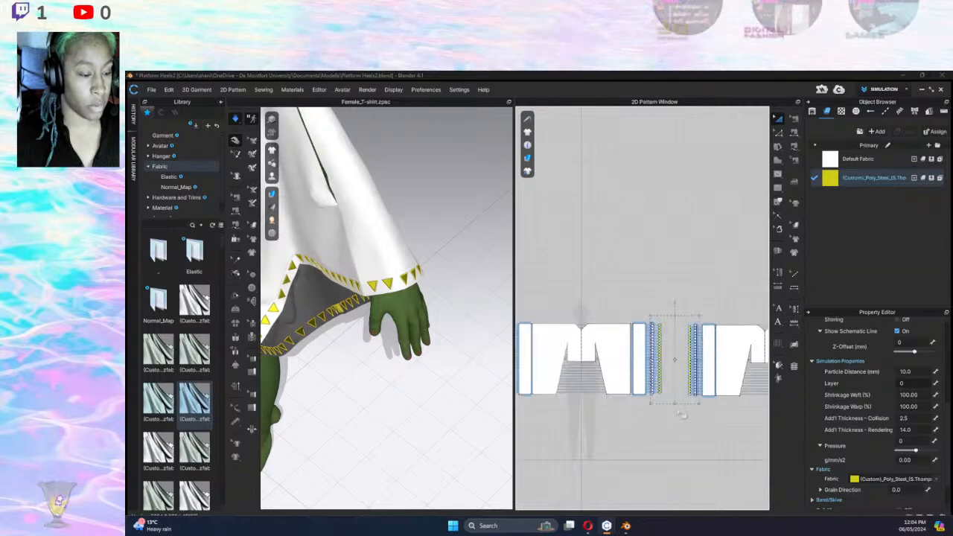
scroll(706, 417, "down", 3)
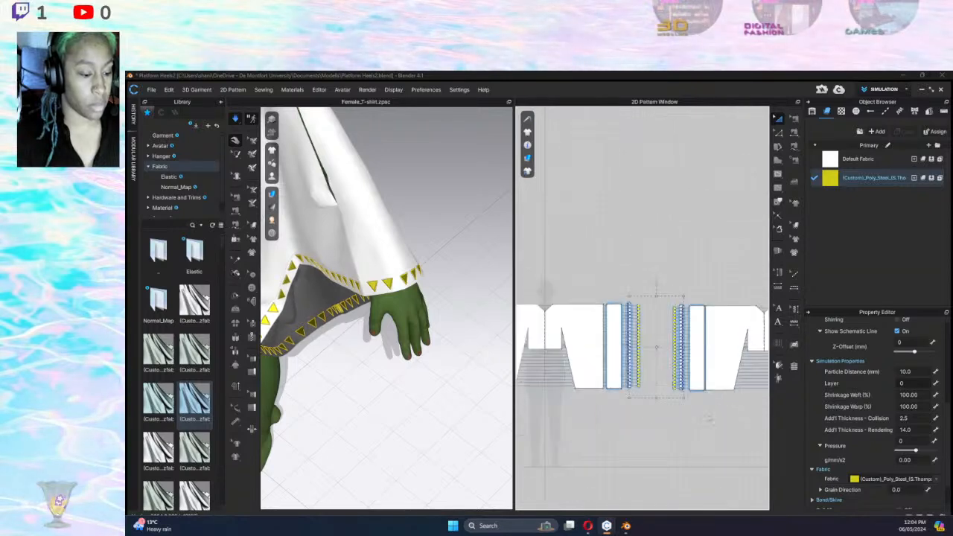
left_click(795, 367)
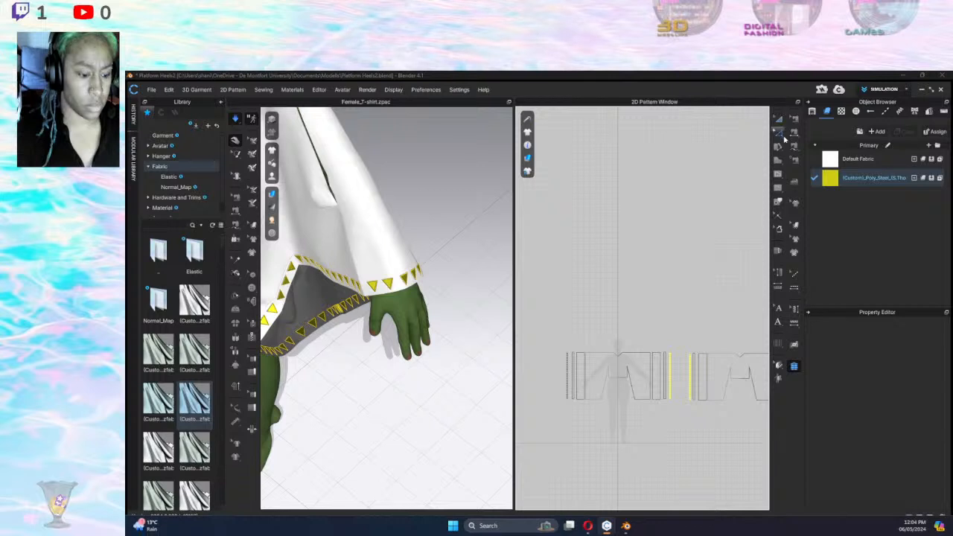
left_click(670, 356)
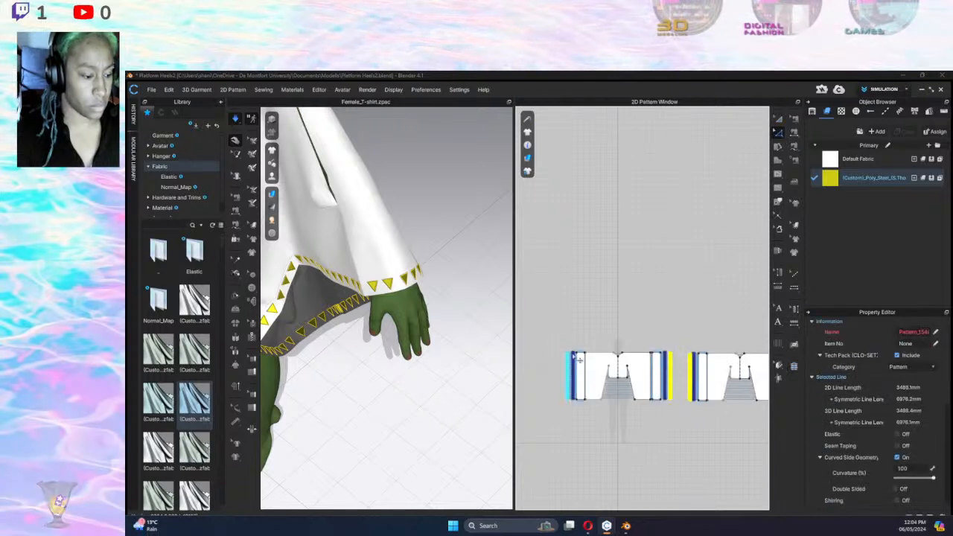
Add the triangle columns at the far ends of both pattern groups to the selection, leaving out the adjoining white strip.
left_click_drag(555, 336, 574, 423)
right_click_drag(696, 424, 559, 407)
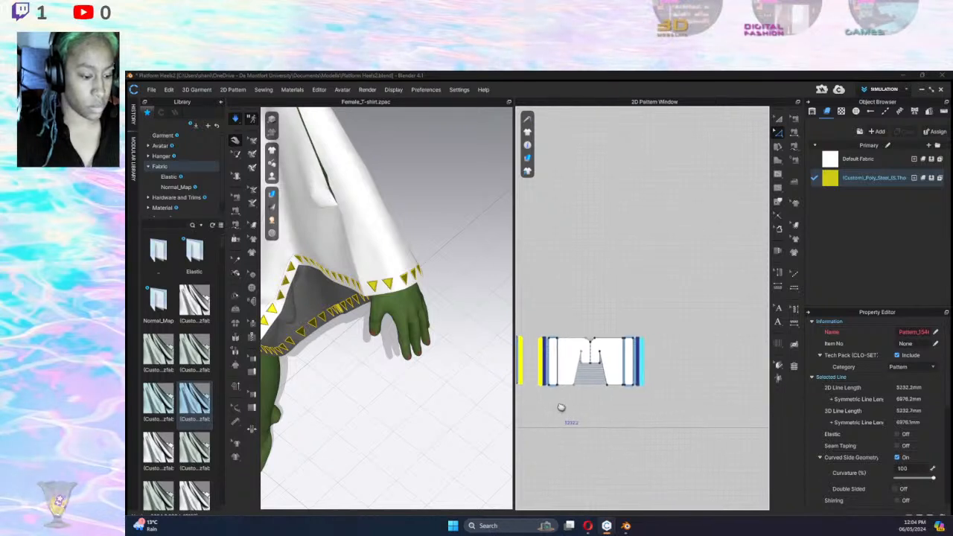
left_click_drag(679, 306, 644, 412)
scroll(655, 395, "up", 5)
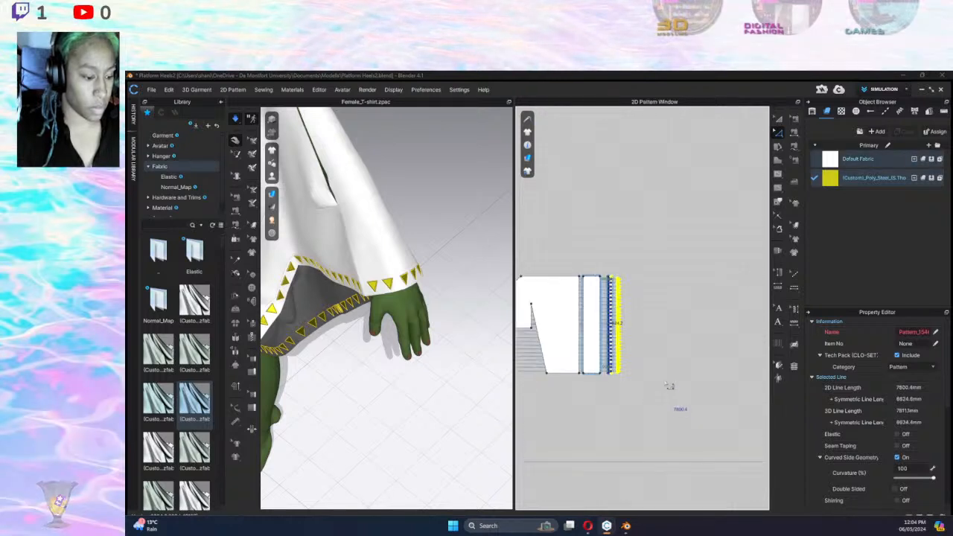
middle_click_drag(590, 342, 749, 380)
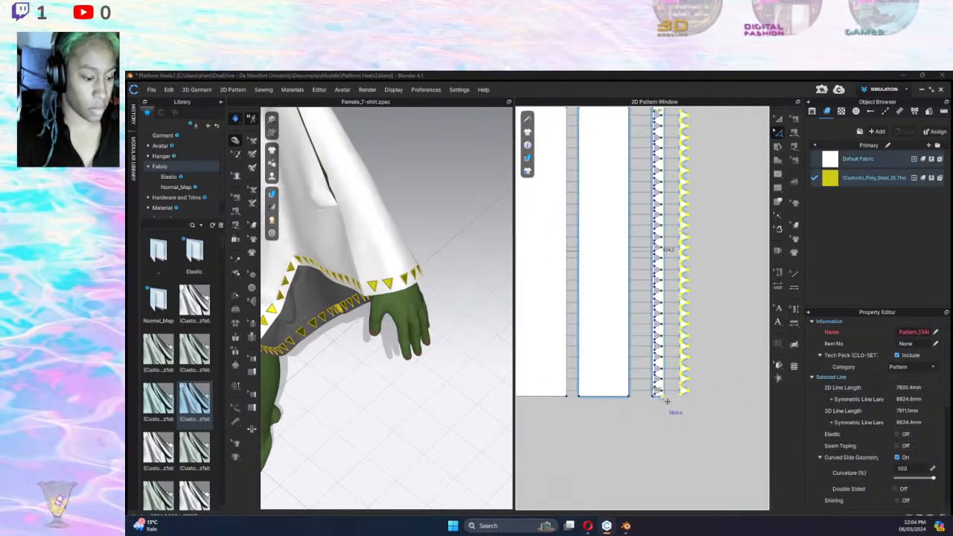
left_click(660, 347)
middle_click_drag(730, 242, 727, 292)
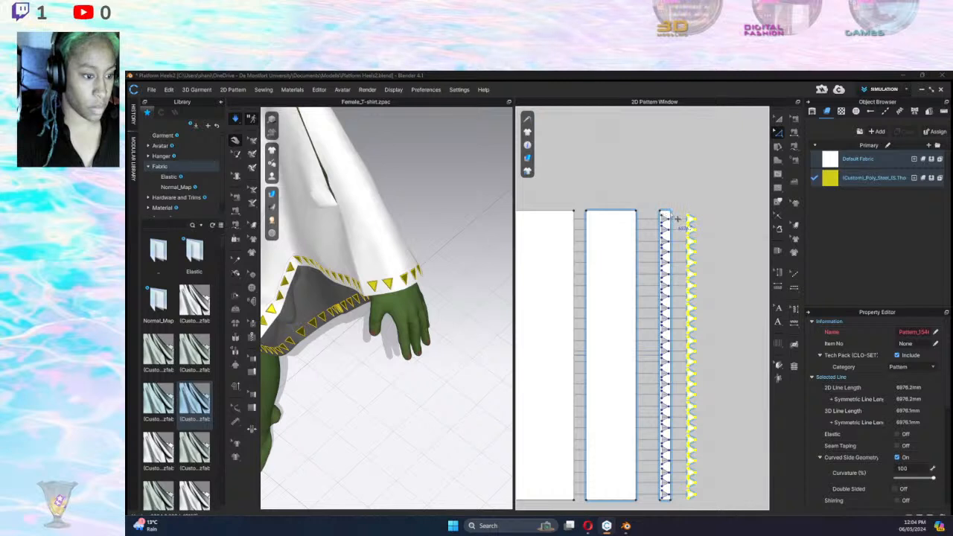
scroll(632, 291, "down", 5)
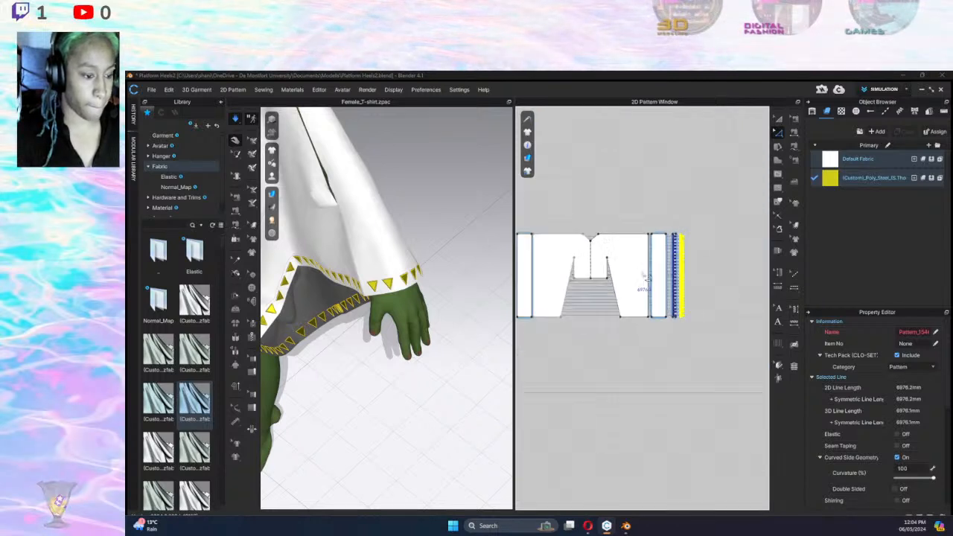
scroll(647, 278, "down", 1)
middle_click_drag(635, 313, 717, 325)
middle_click_drag(652, 286, 637, 323)
scroll(645, 278, "down", 3)
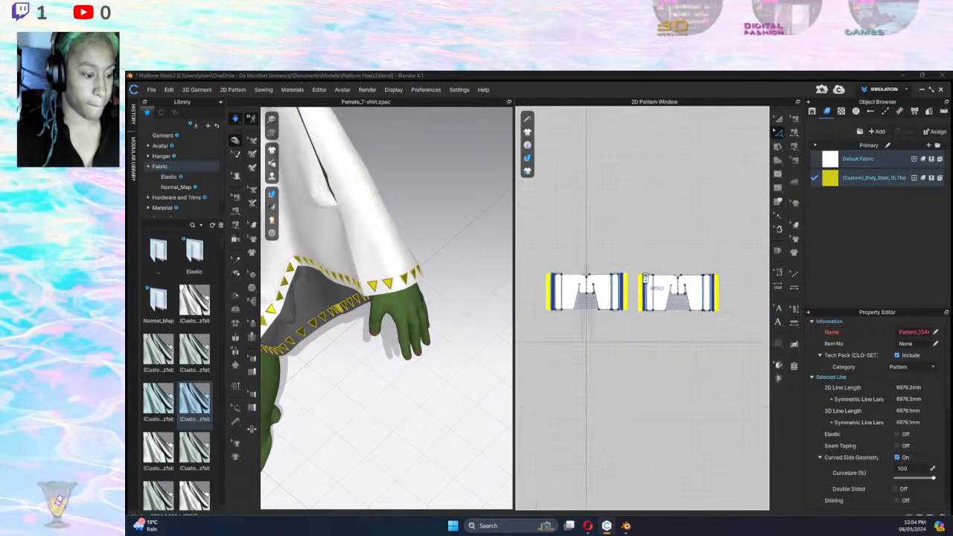
scroll(645, 278, "up", 5)
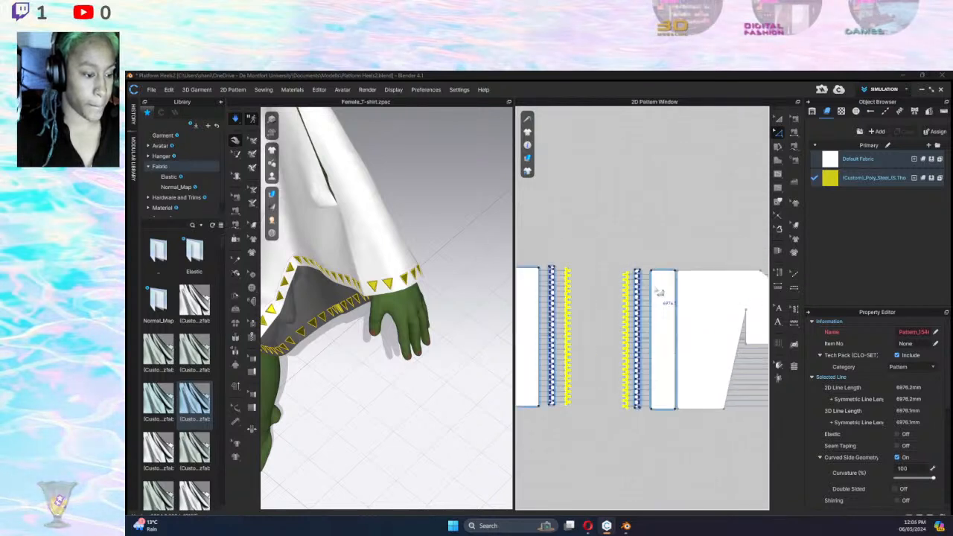
Copy the two facing triangle columns between the pattern groups and try to paste the copy just above them.
left_click(793, 367)
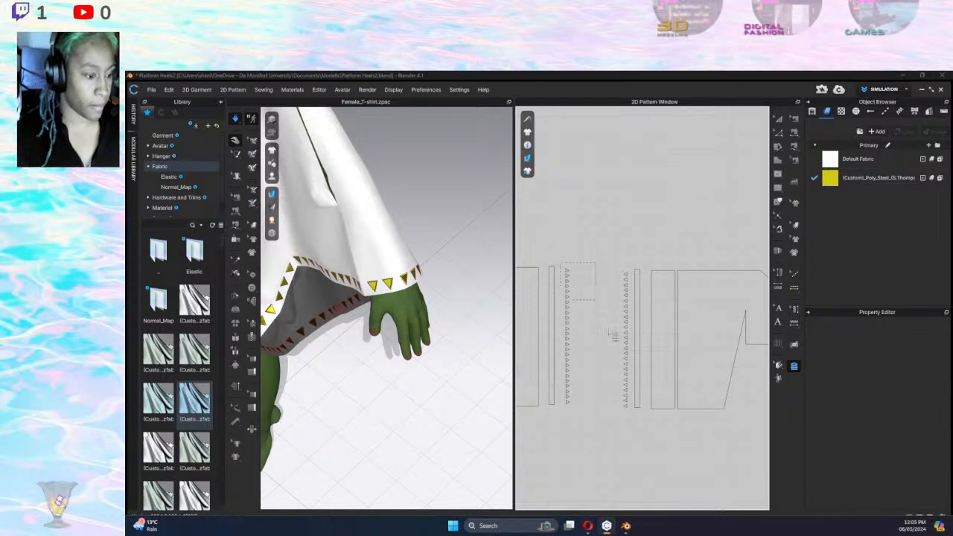
left_click_drag(632, 418, 633, 419)
key("ctrl+c")
key("ctrl+v")
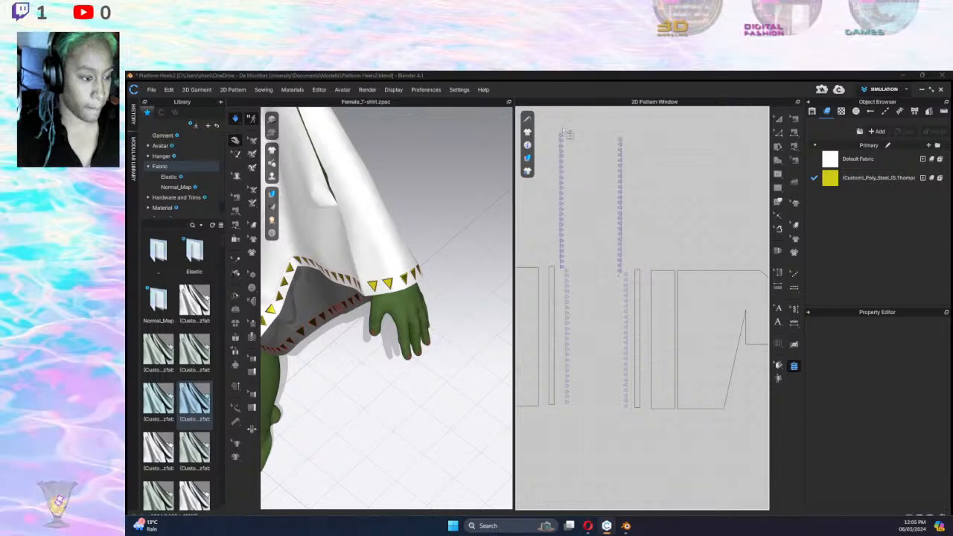
left_click(566, 127)
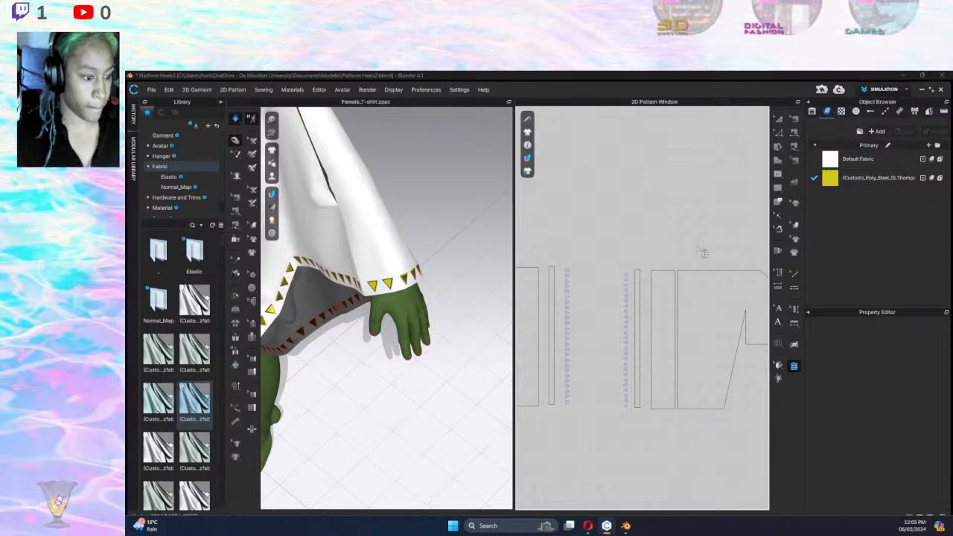
Pick out the triangle column at the far right end of the right pattern group.
scroll(689, 249, "down", 5)
middle_click_drag(690, 241, 492, 256)
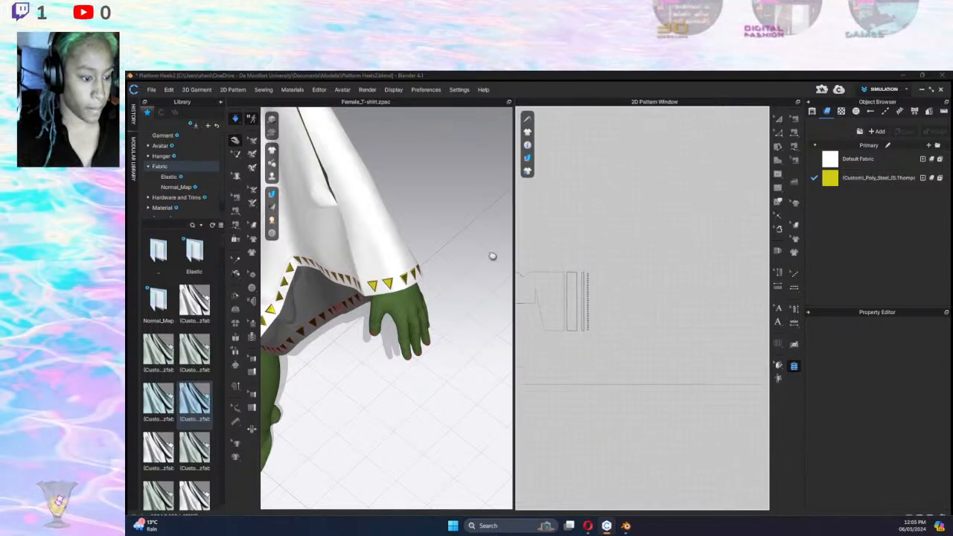
scroll(600, 300, "up", 5)
left_click(584, 236)
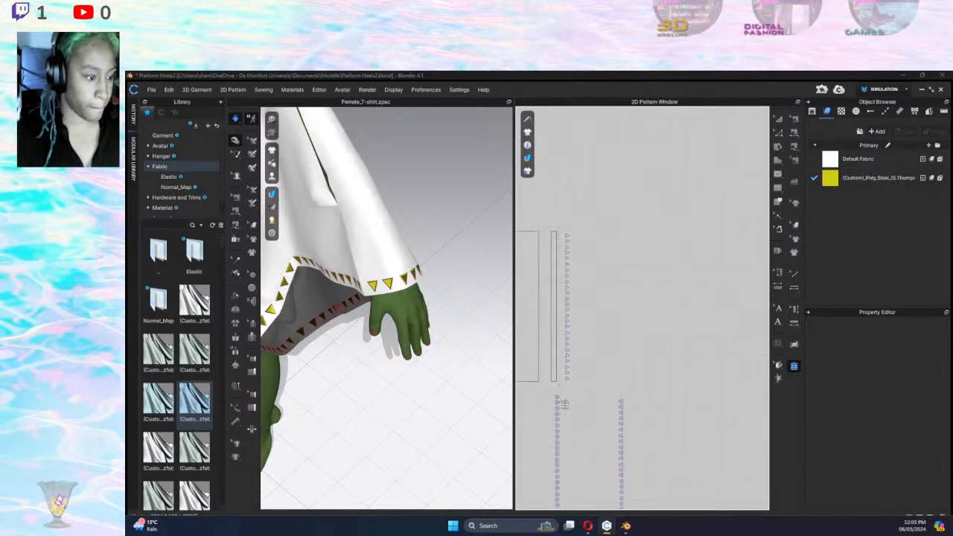
Copy the two facing triangle columns between the pattern groups and place the copy directly above the originals.
scroll(563, 398, "down", 3)
middle_click_drag(575, 386, 922, 367)
scroll(637, 340, "down", 3)
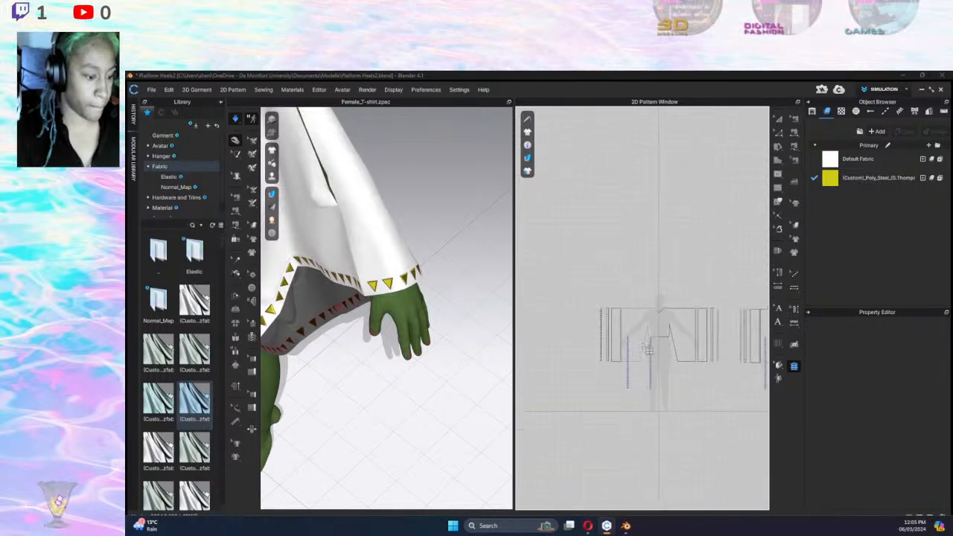
scroll(653, 347, "up", 4)
scroll(600, 325, "up", 3)
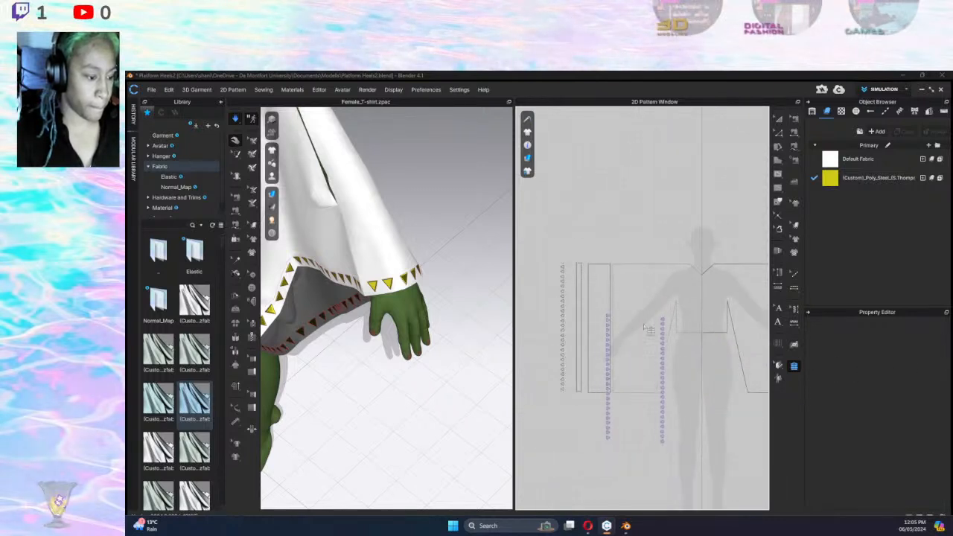
left_click_drag(600, 276, 612, 411)
key("ctrl+c")
key("ctrl+v")
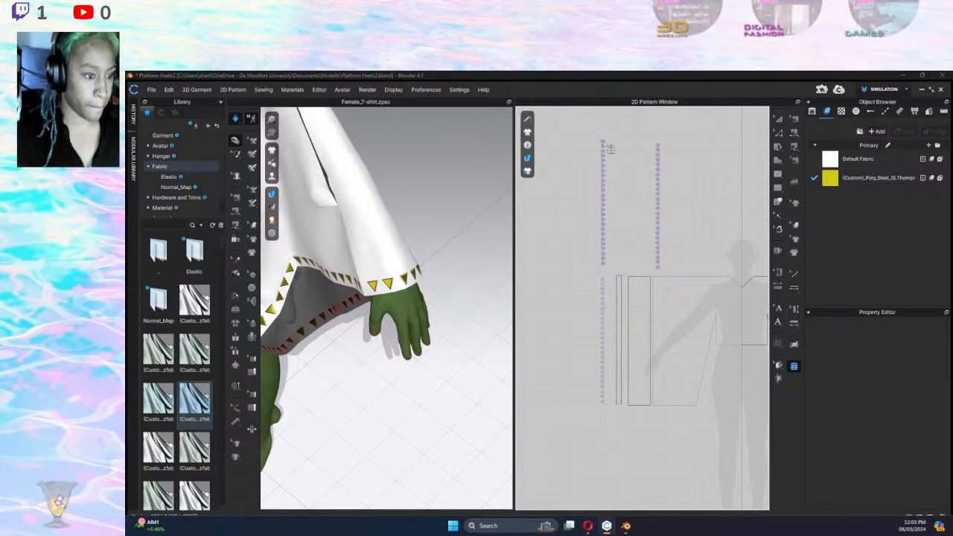
middle_click_drag(656, 162, 458, 158)
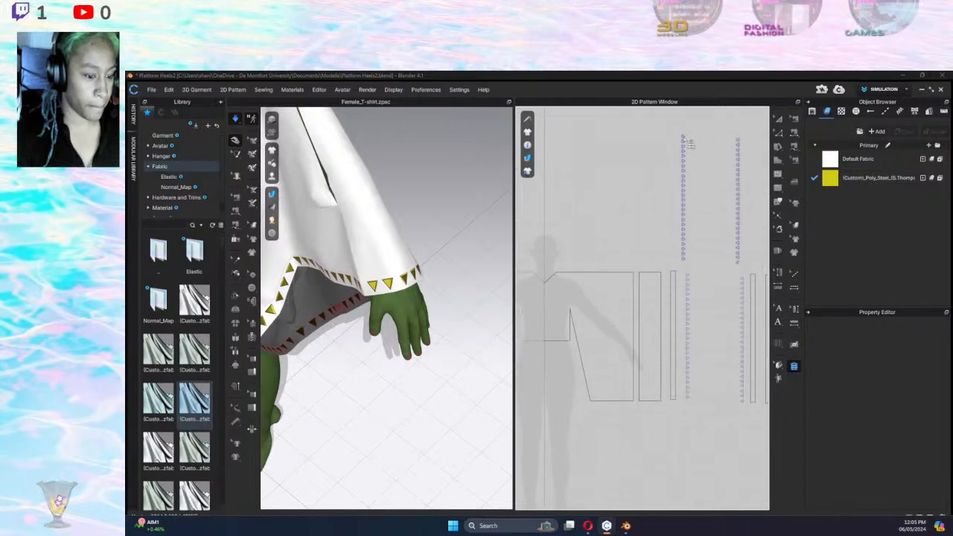
left_click(689, 141)
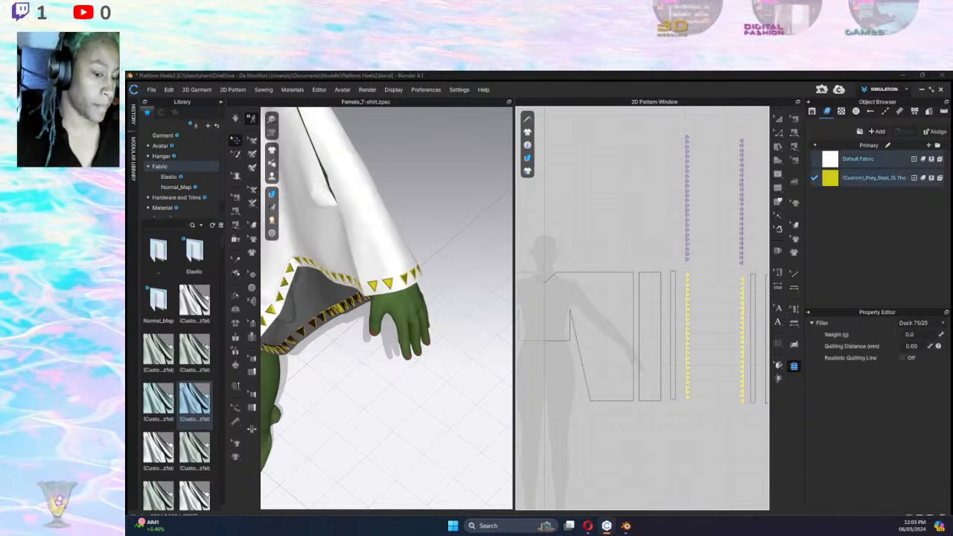
Set the triangles' filler weight to 12 g and quilting distance to 120 mm, and run the simulation.
double_click(918, 335)
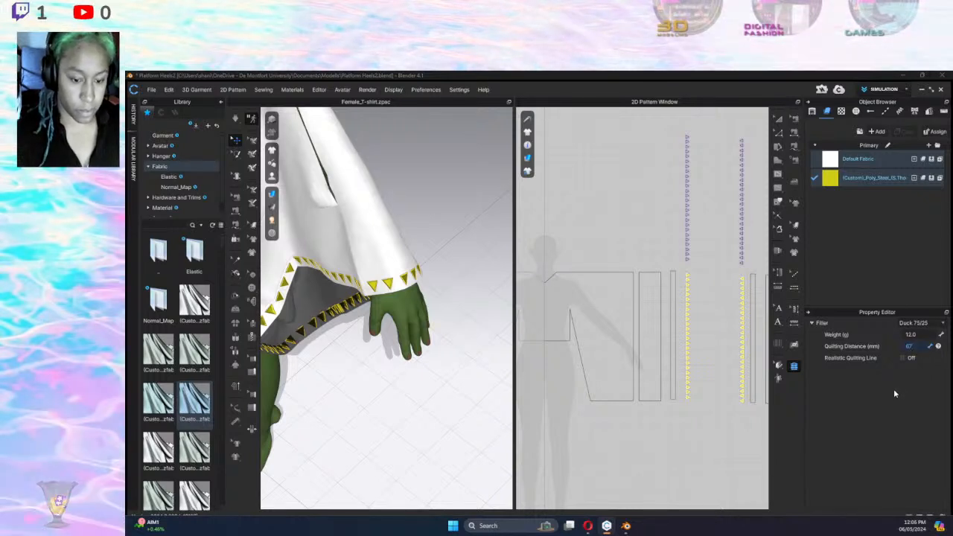
double_click(919, 346)
type("12")
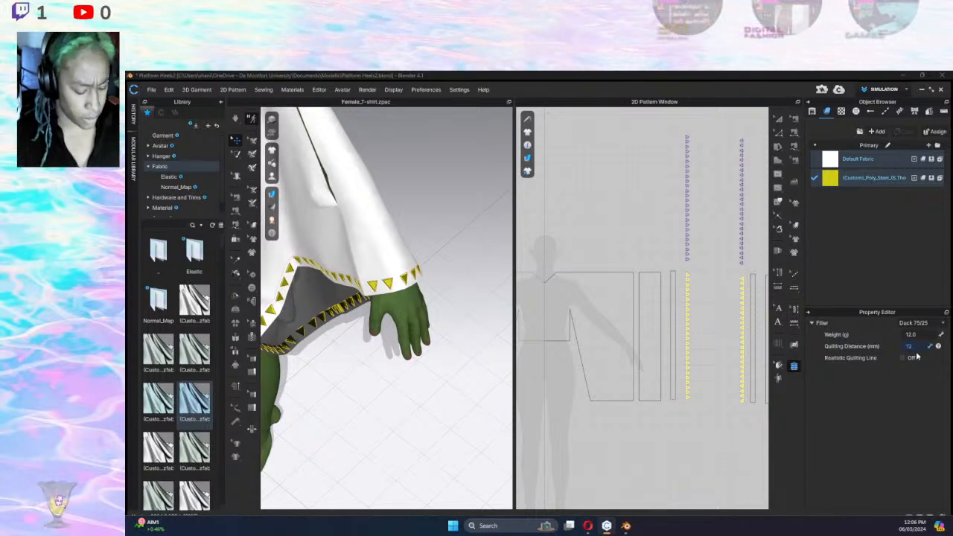
type("0")
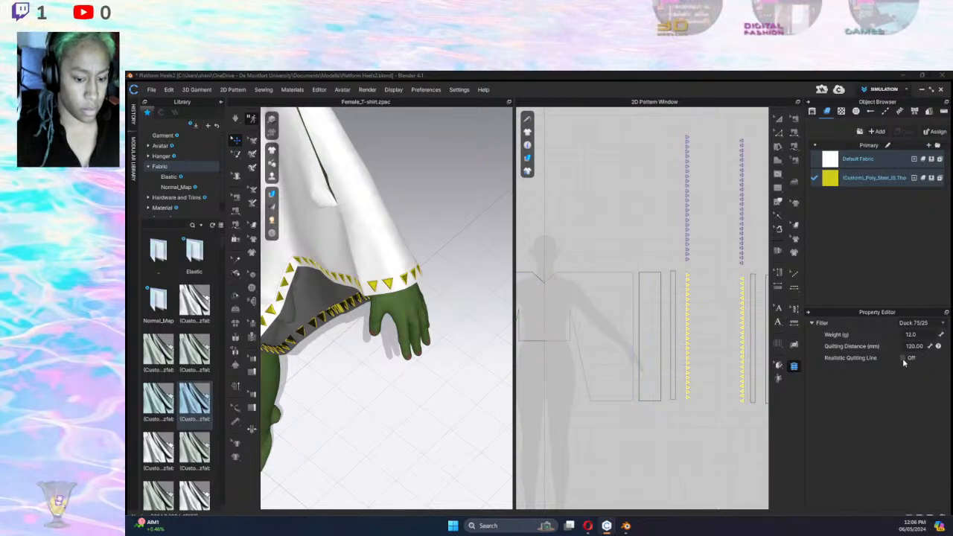
key("space")
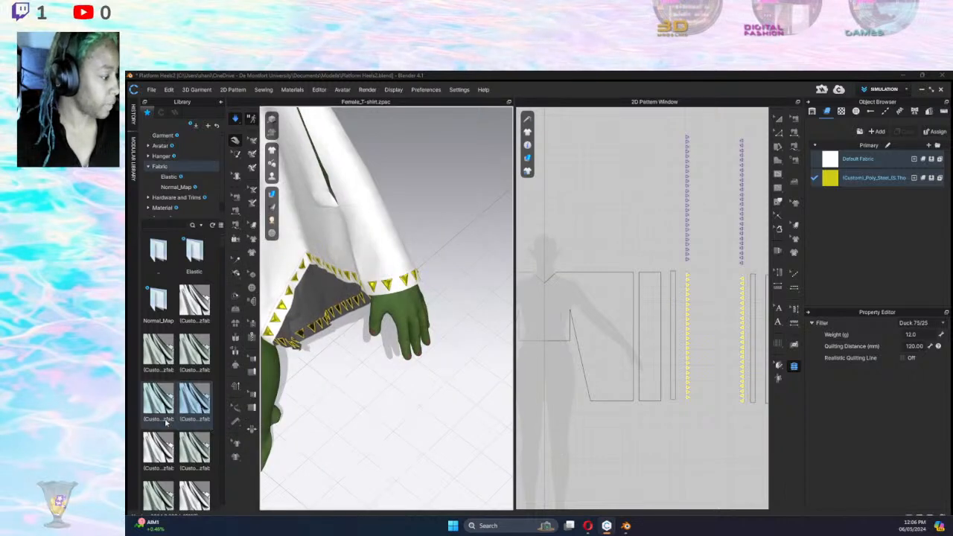
Replace the triangles' yellow steel fabric with the custom Patch Lace fabric from the fabric library.
scroll(201, 454, "down", 5)
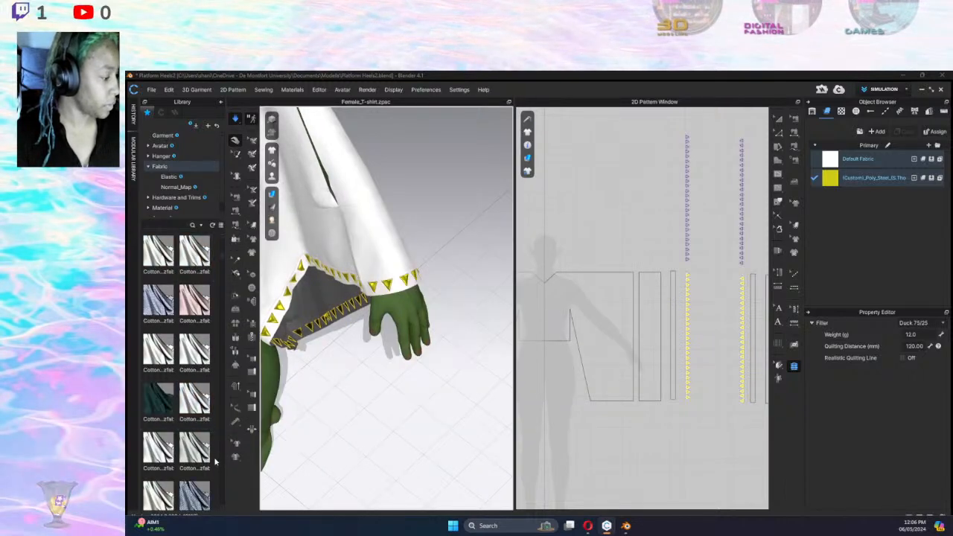
scroll(164, 331, "up", 3)
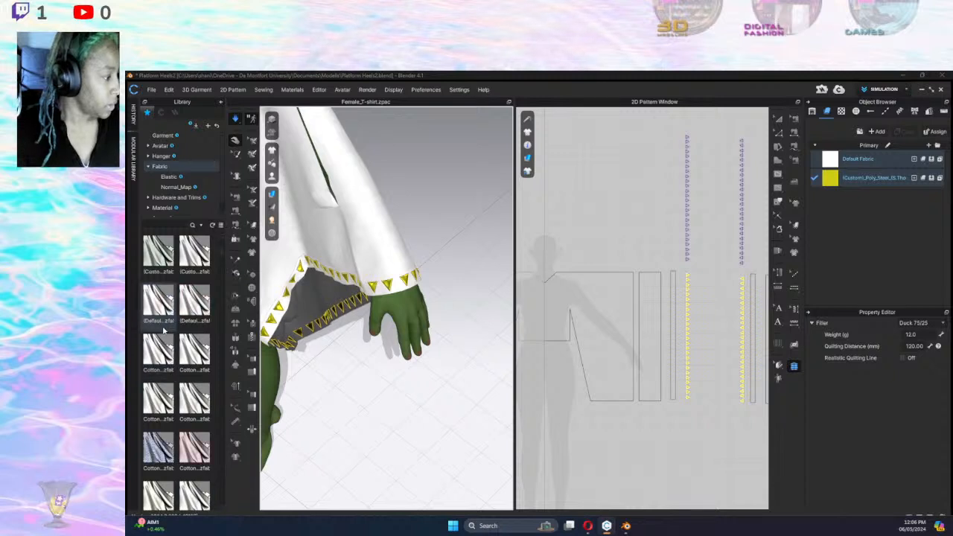
scroll(164, 331, "up", 3)
mouse_move(159, 401)
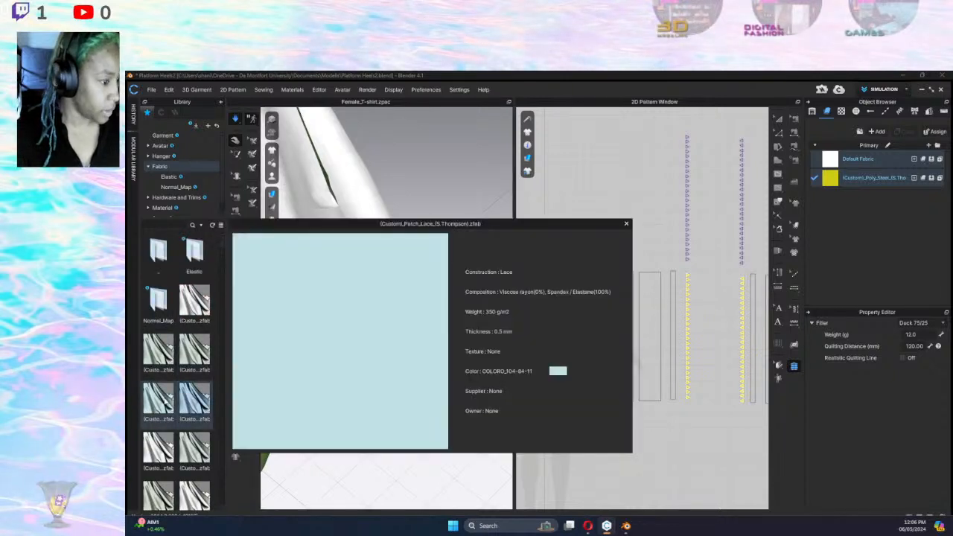
left_click_drag(162, 402, 849, 179)
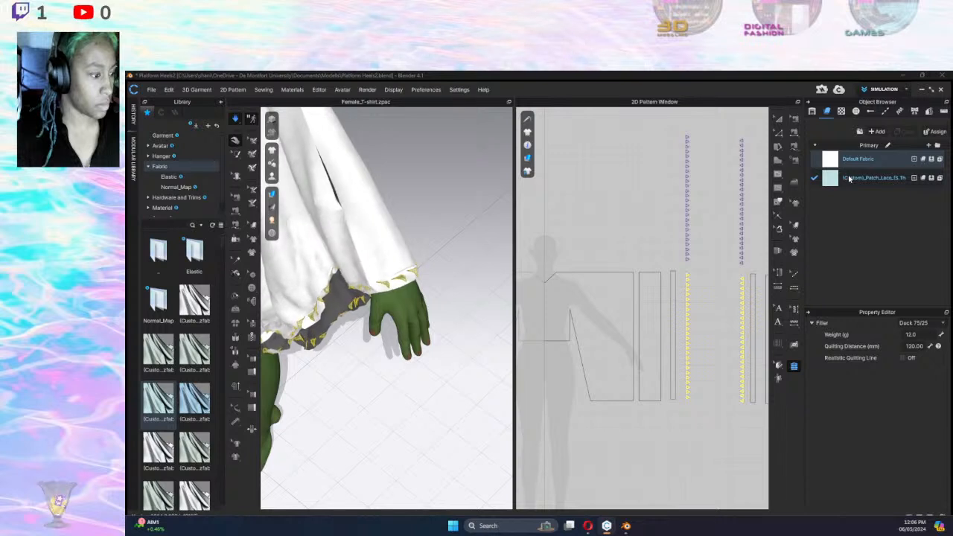
Set the lace fabric's reflection intensity to 83, metalness to 73 and roughness to 11.
left_click(849, 179)
scroll(933, 362, "down", 5)
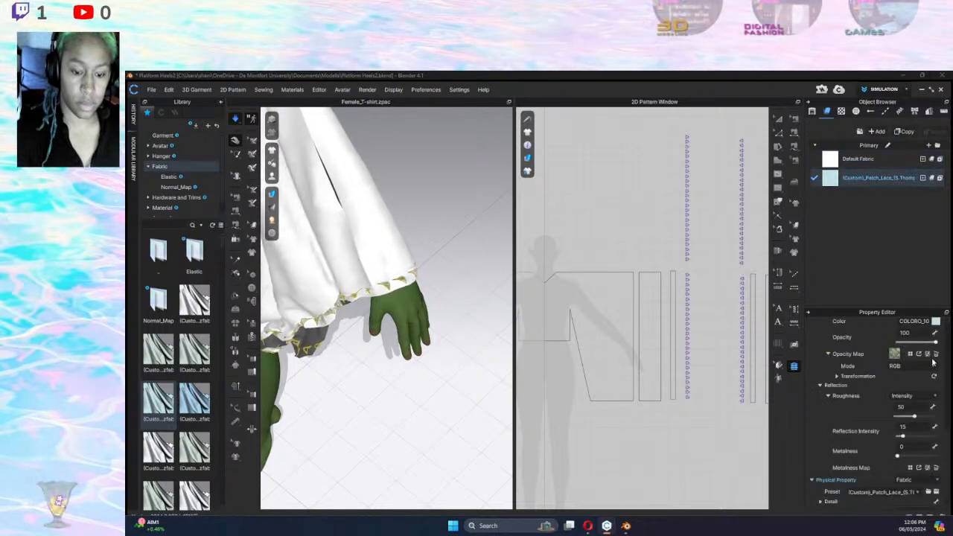
scroll(933, 395, "down", 1)
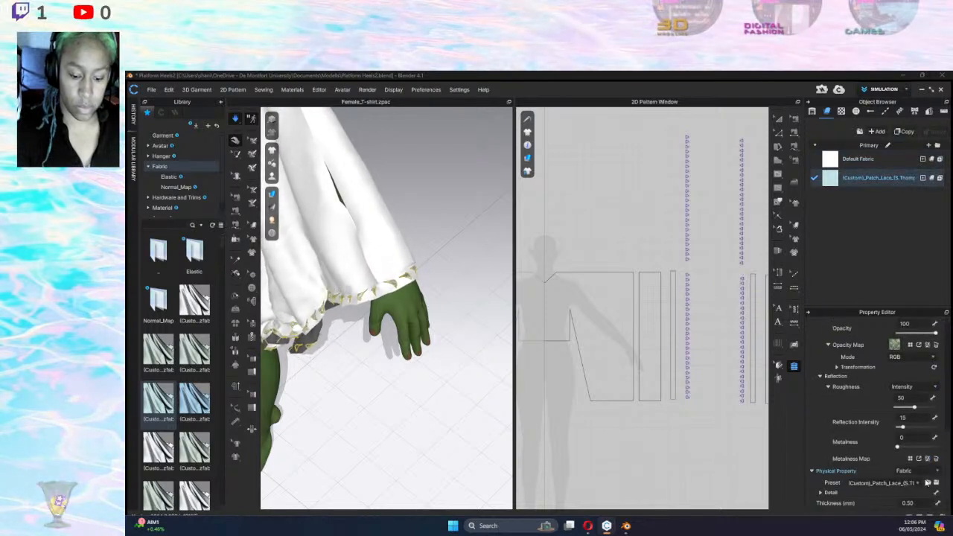
left_click_drag(902, 428, 913, 448)
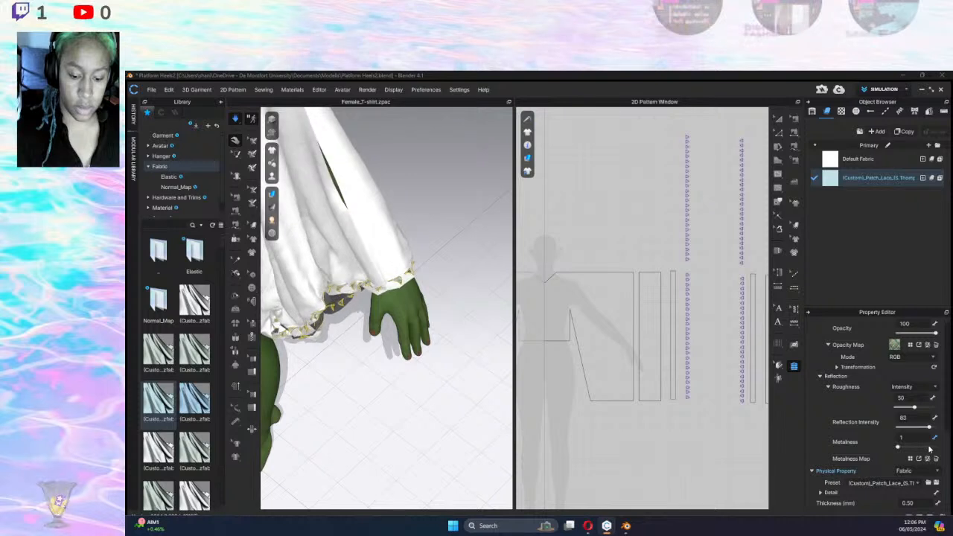
left_click(926, 447)
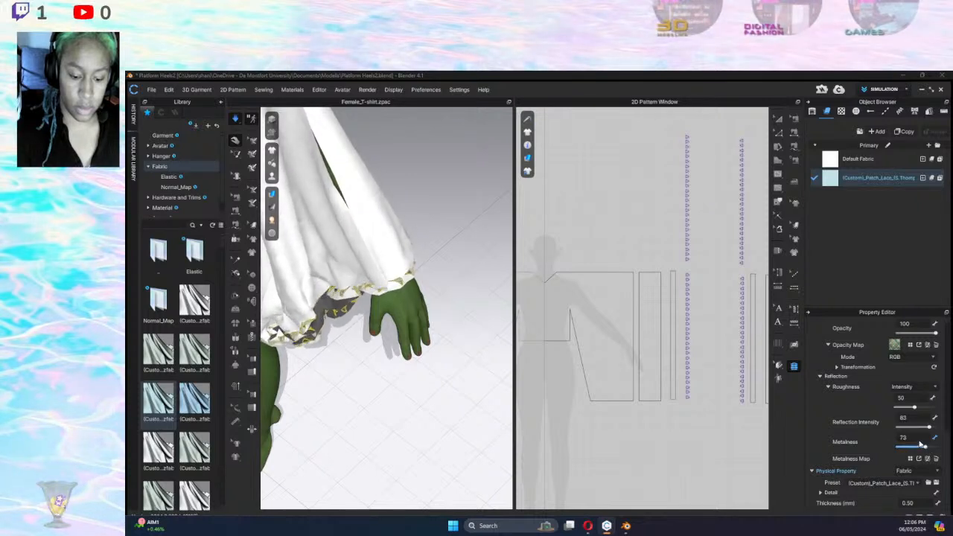
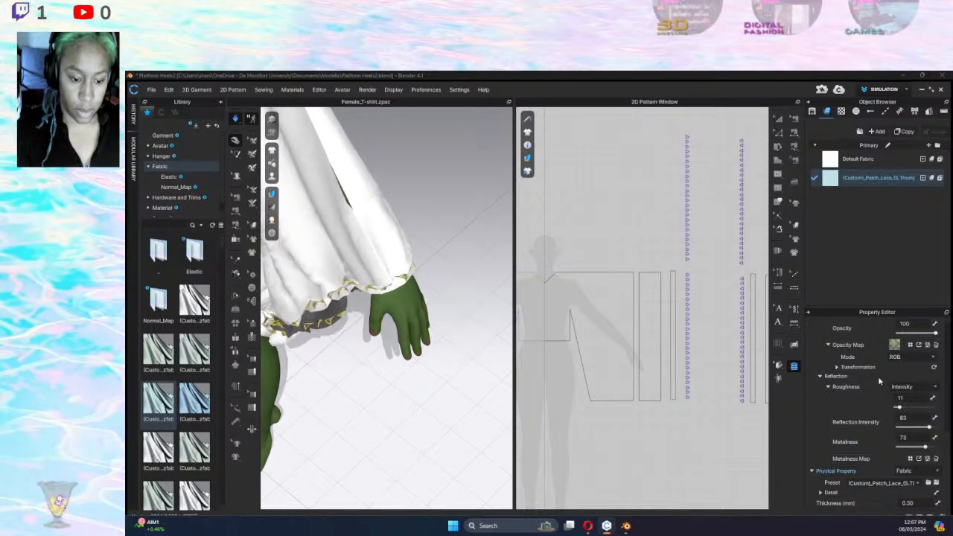
Change the lace fabric's colour to a yellow-green with RGB values 176, 191, 15.
scroll(888, 387, "up", 3)
scroll(887, 387, "up", 1)
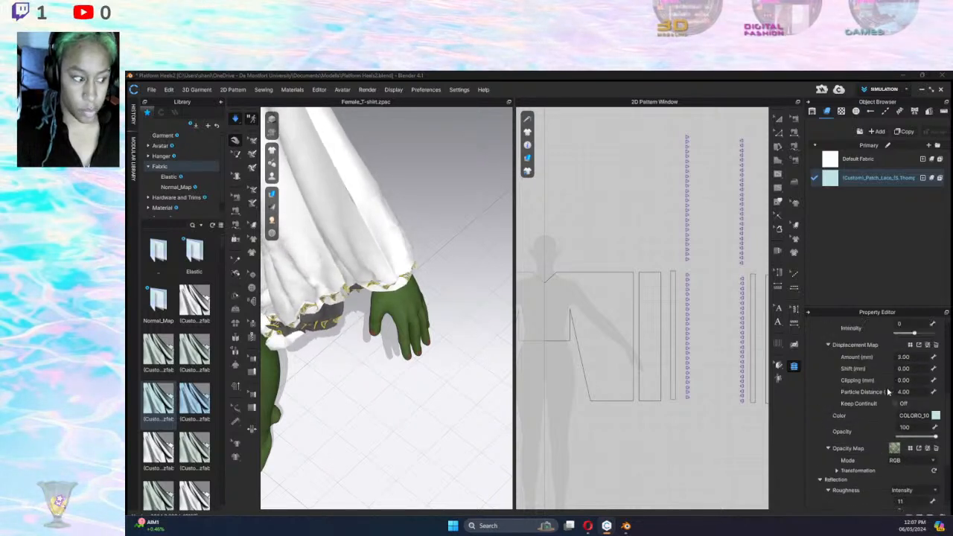
left_click(937, 416)
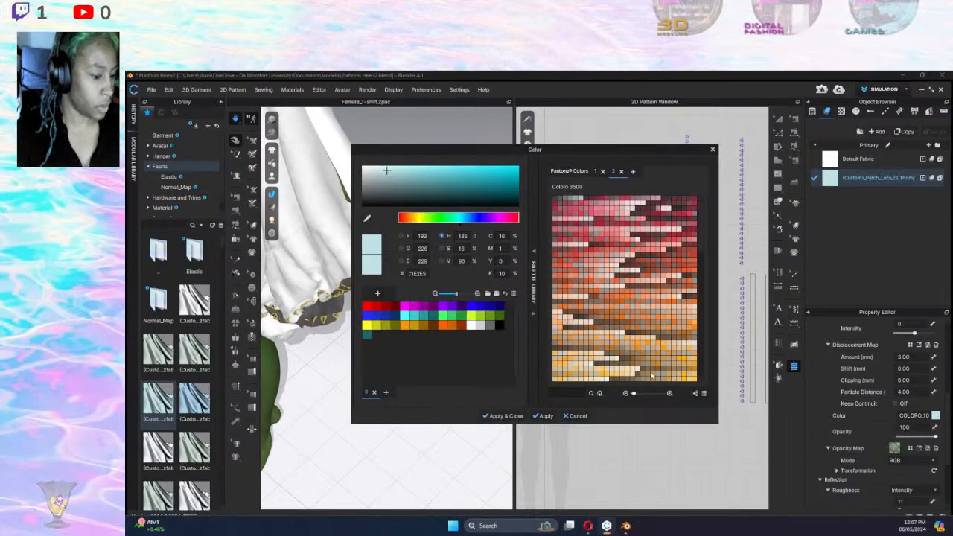
scroll(677, 360, "down", 1)
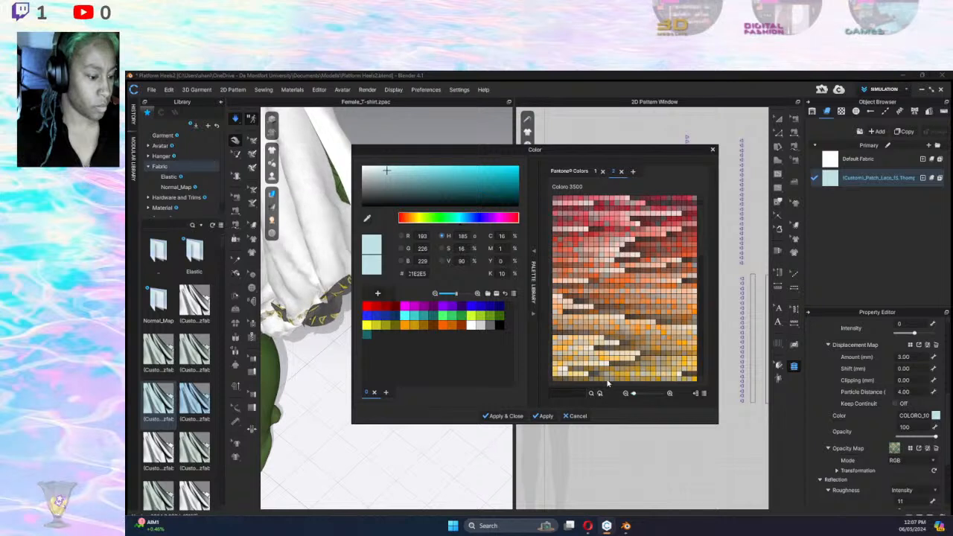
left_click(629, 380)
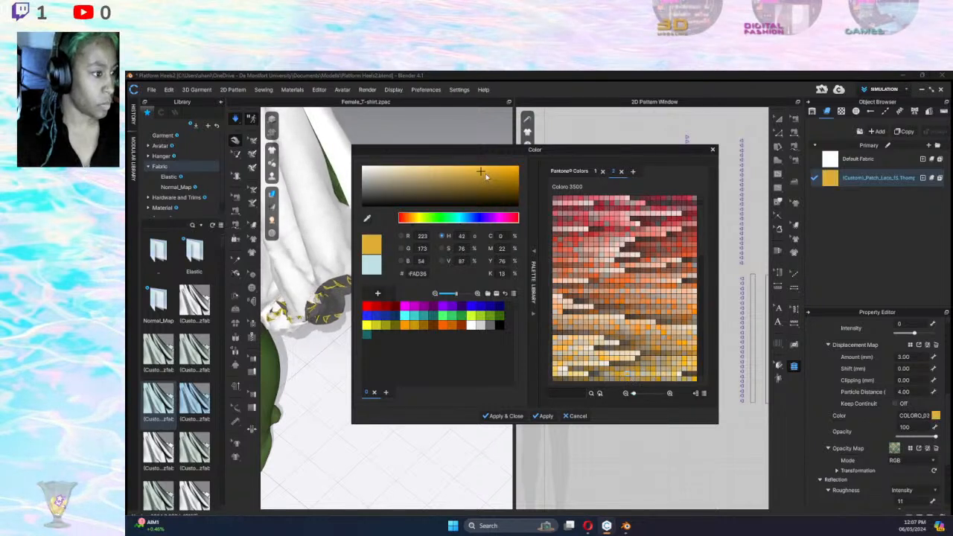
left_click_drag(431, 218, 423, 229)
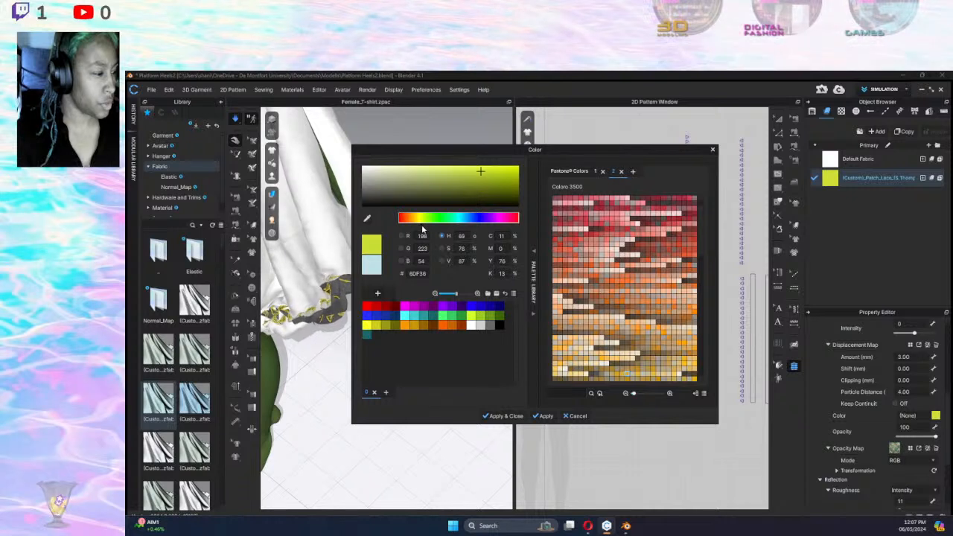
left_click(497, 176)
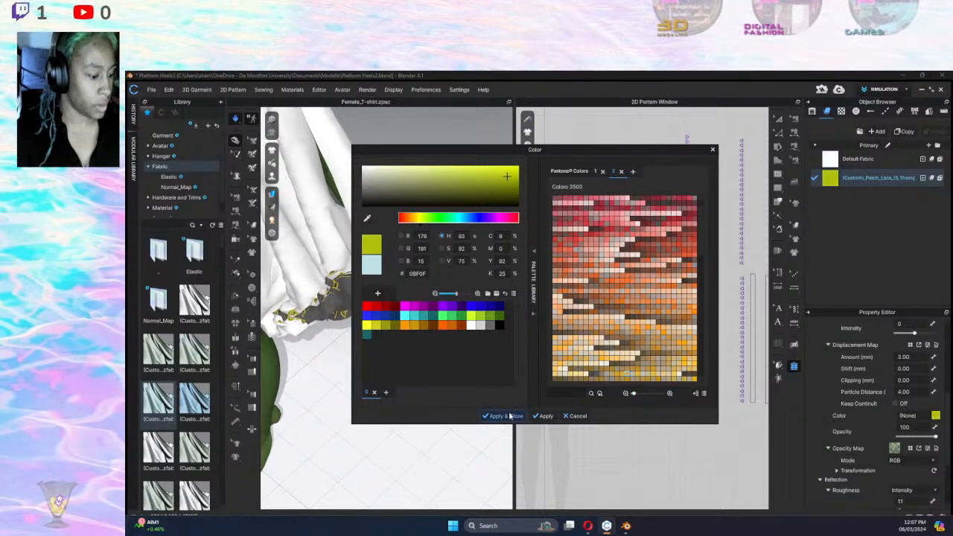
left_click(509, 415)
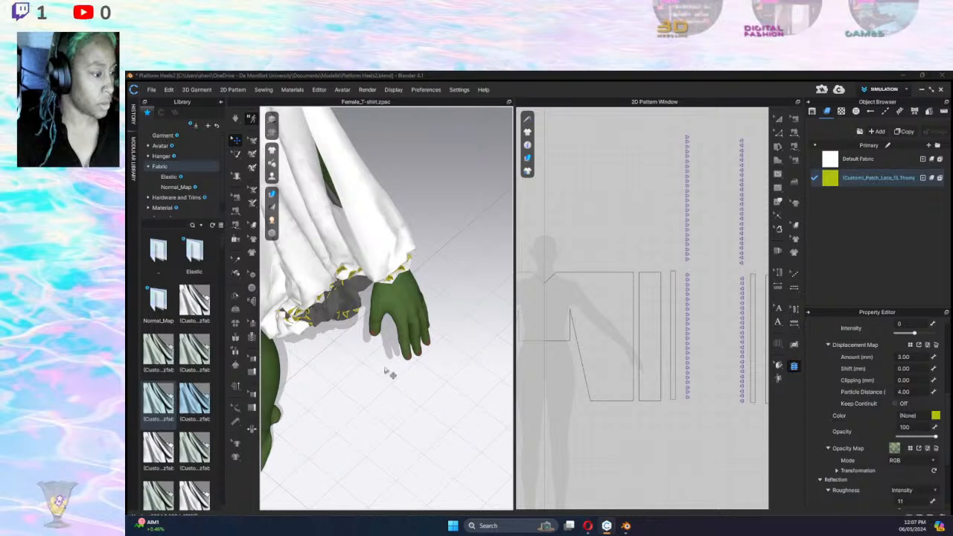
Toggle the simulation, pull the banded sleeve edge up at the avatar's left hand and return to the front view.
key("space")
left_click_drag(392, 256, 419, 221)
mouse_move(419, 277)
right_mouse_down()
mouse_move(396, 284)
mouse_move(419, 268)
right_mouse_up()
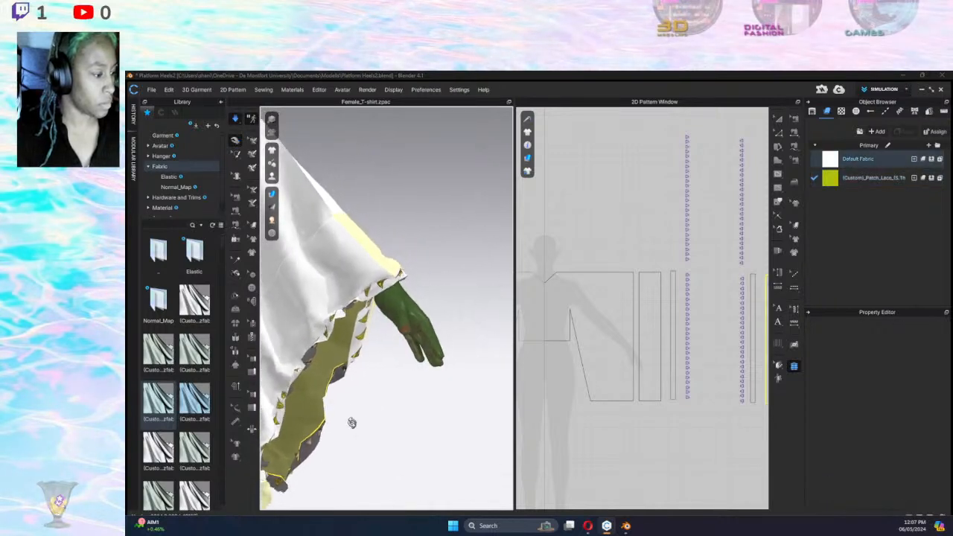
right_click_drag(353, 423, 296, 468)
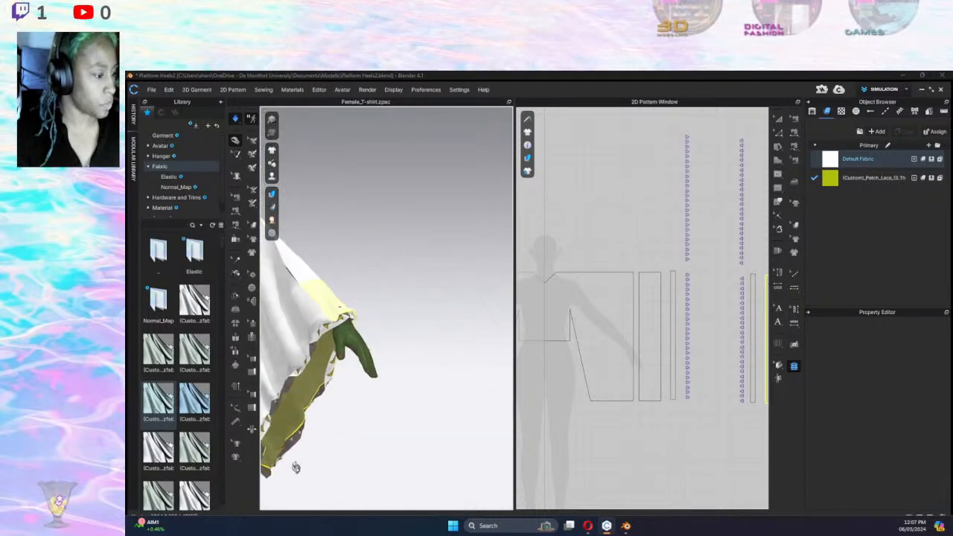
key("2")
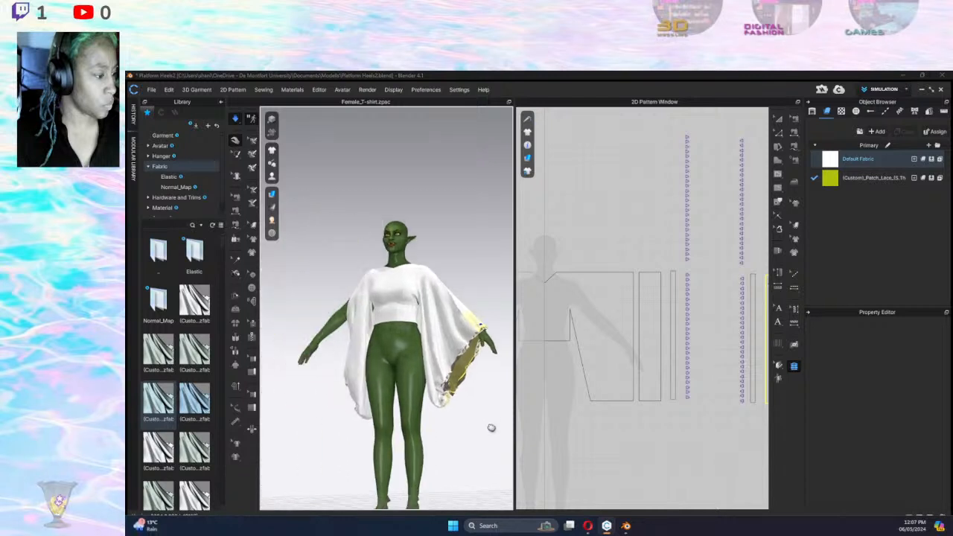
Pull the sleeve edge on the avatar's right side outward and drape it around the hand, pausing and resuming the simulation.
right_click_drag(491, 427, 396, 345)
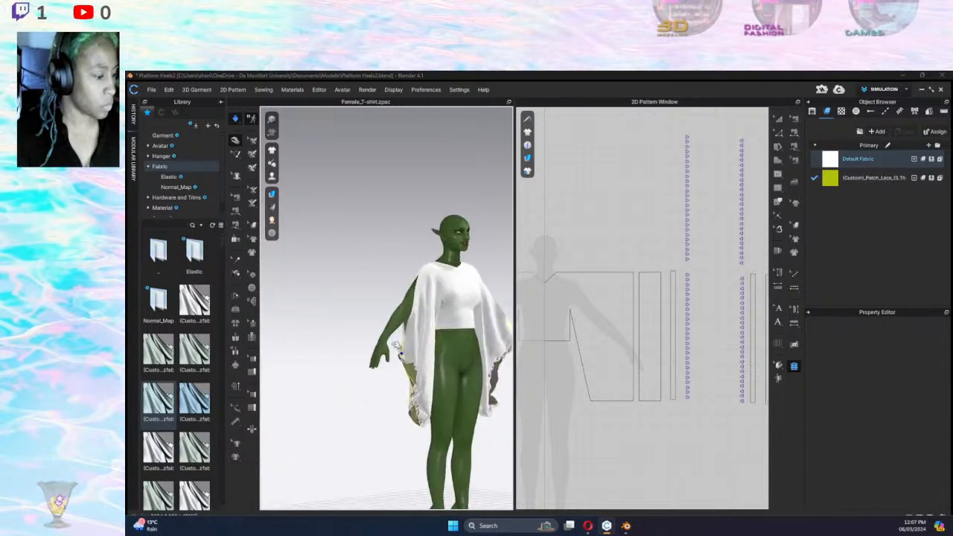
left_click_drag(396, 345, 358, 310)
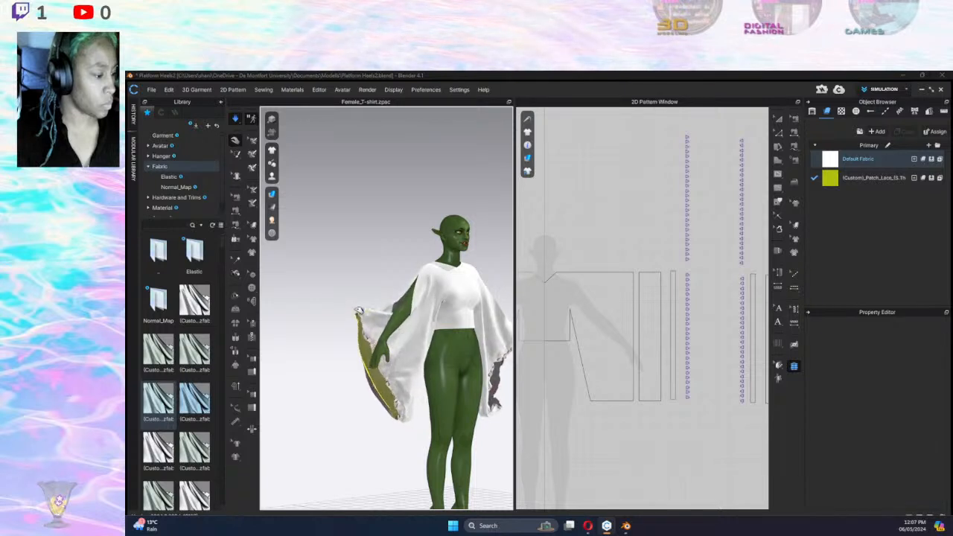
right_click_drag(362, 310, 466, 313)
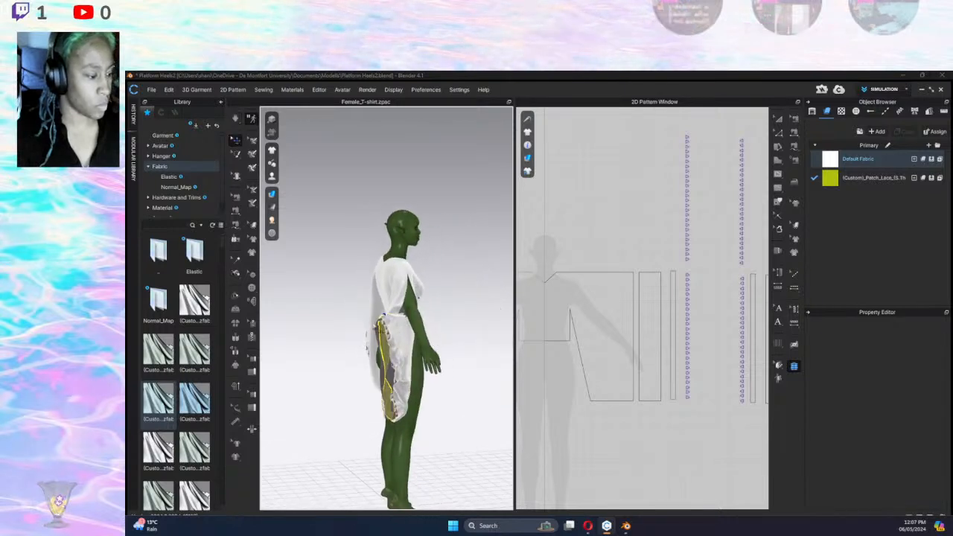
key("space")
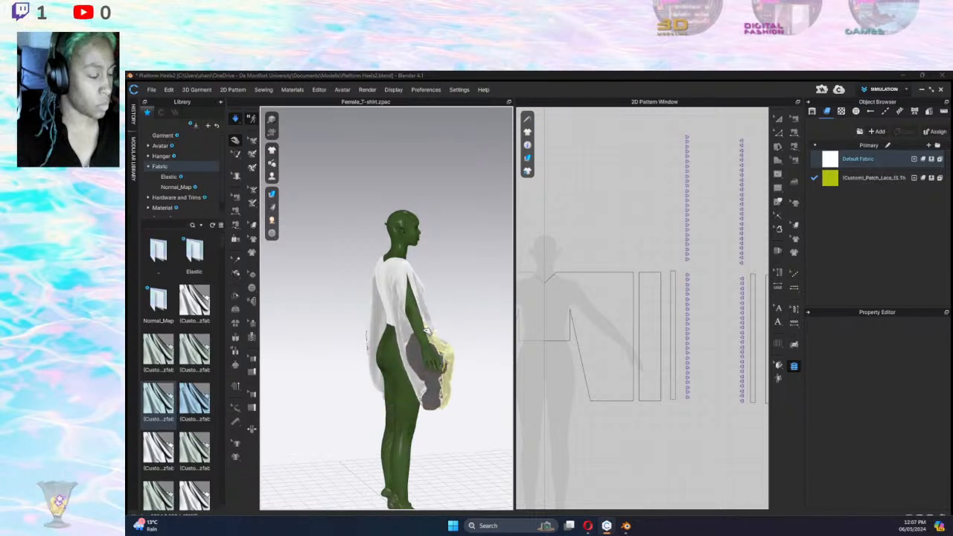
right_click_drag(427, 327, 411, 341)
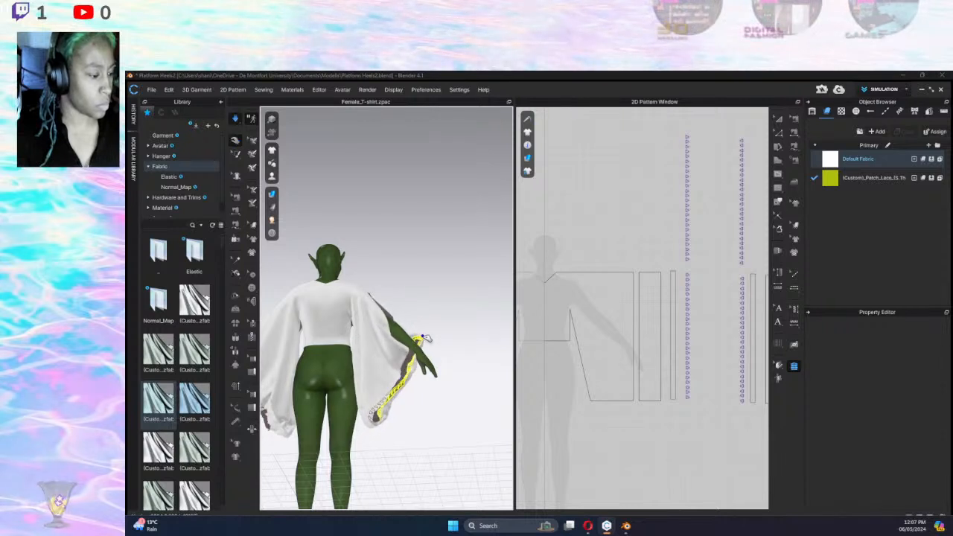
right_click_drag(421, 339, 373, 380)
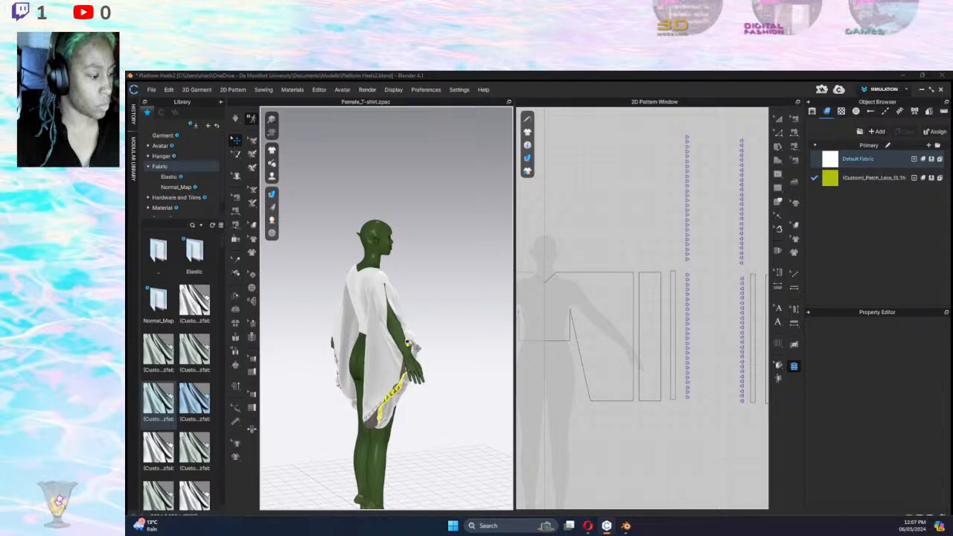
right_click_drag(417, 348, 394, 364)
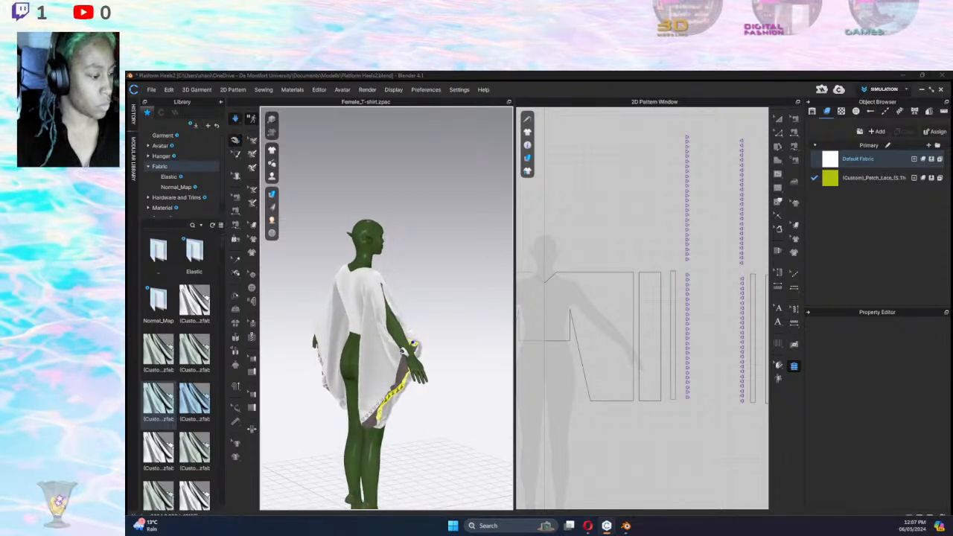
Pull the triangle-trimmed sleeve edge outward past the avatar's right hand from the back view and pause the simulation.
left_click(411, 346)
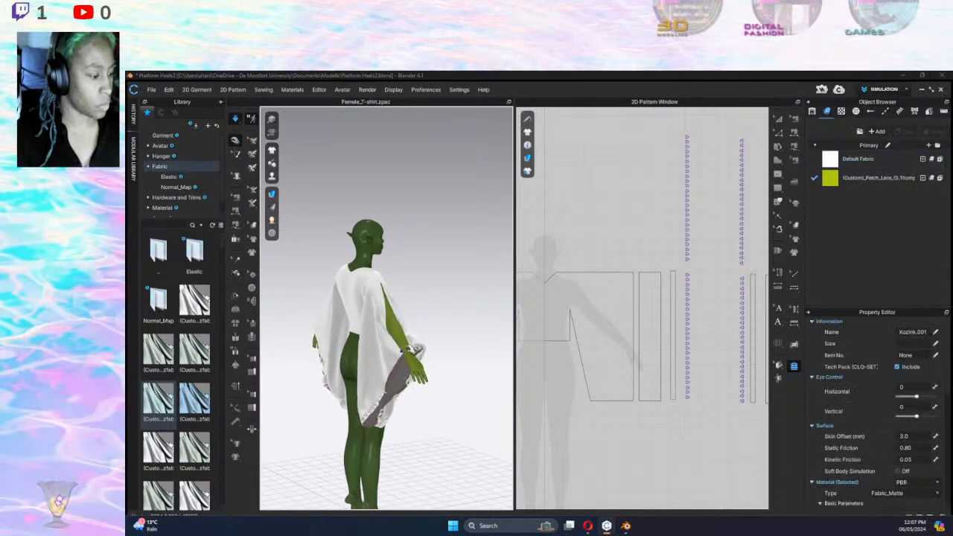
left_click(403, 357)
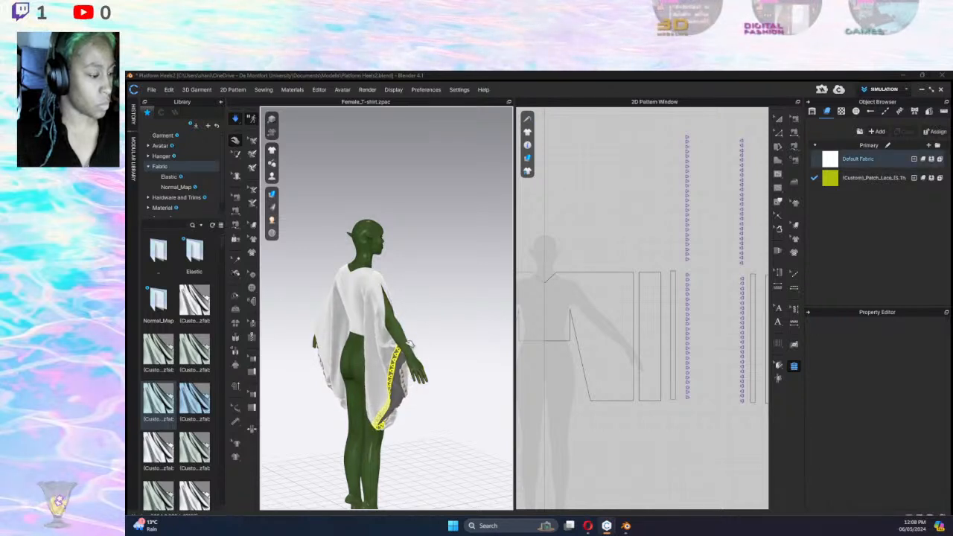
right_click_drag(439, 357, 462, 358)
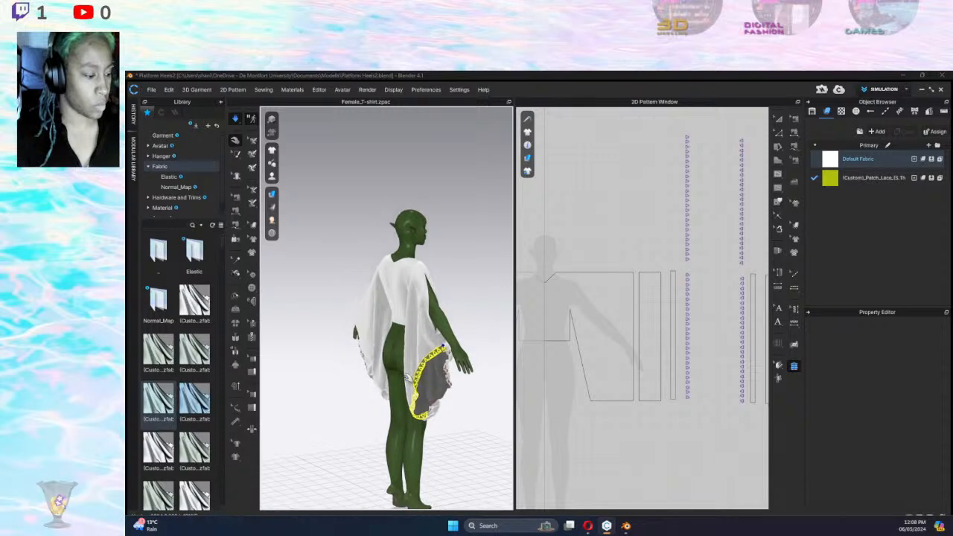
right_click_drag(406, 367, 494, 344)
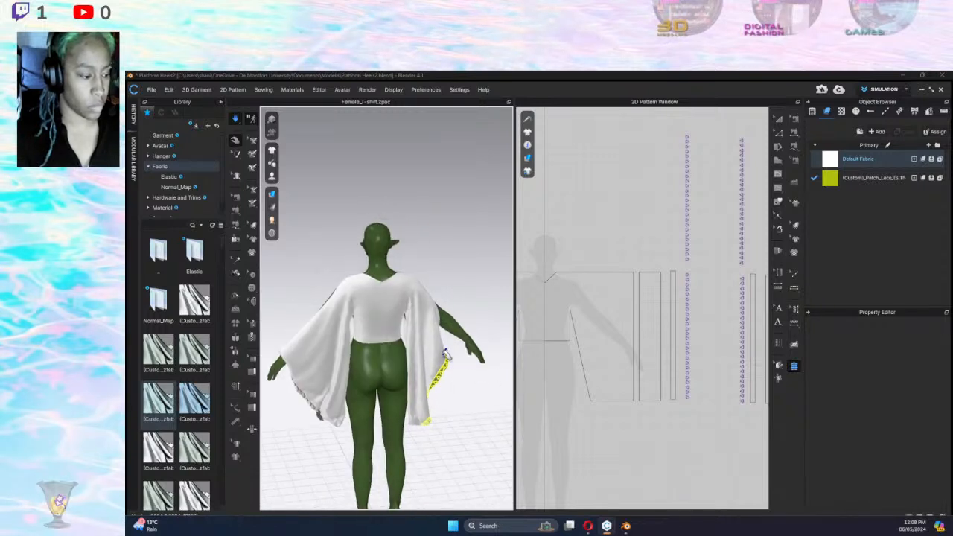
left_click(449, 357)
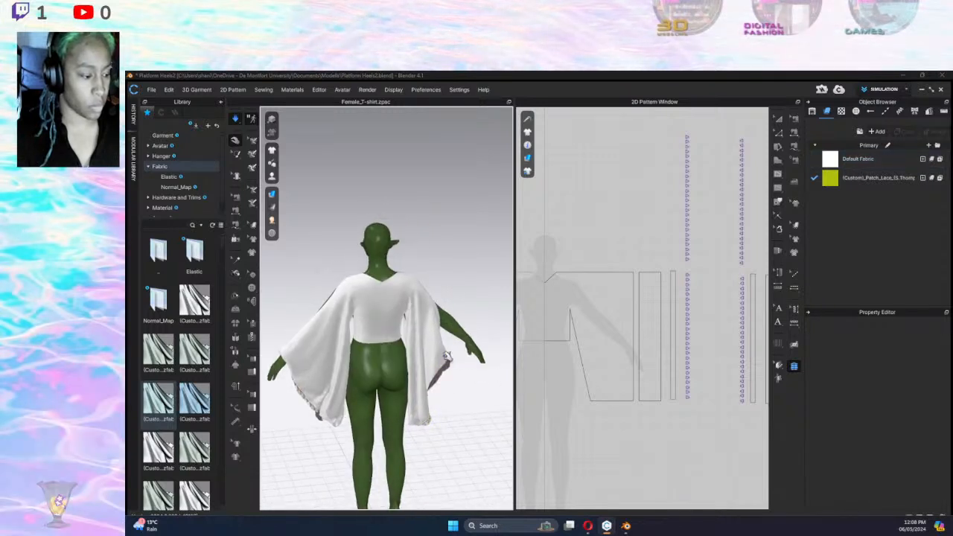
left_click(466, 351)
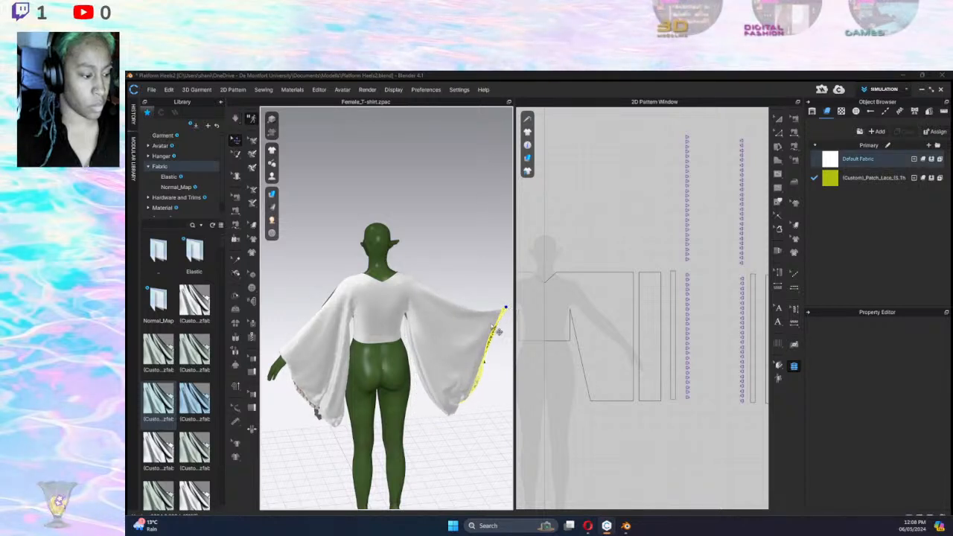
right_click_drag(502, 320, 336, 322)
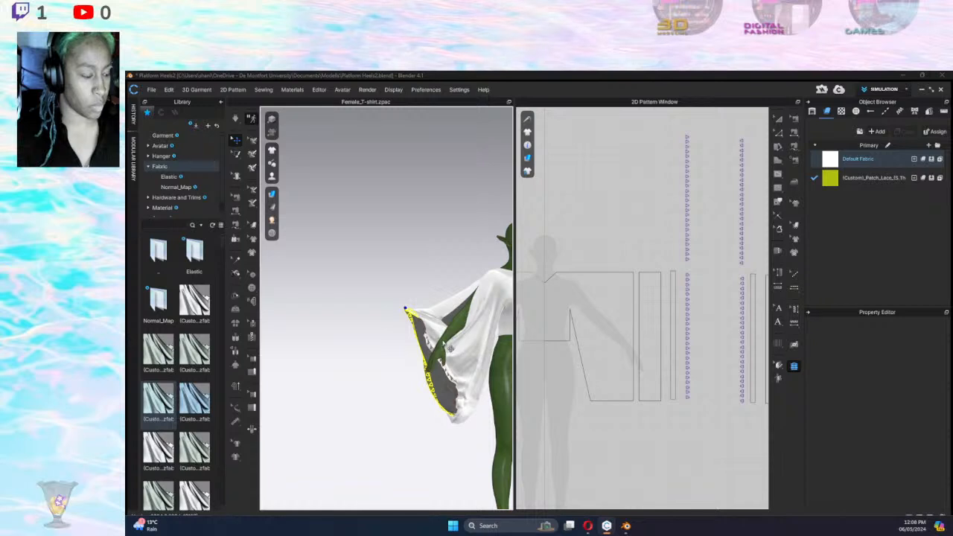
Resume the simulation and pull the band of the avatar's right sleeve over the forearm, leaving the hand free.
left_click(444, 339)
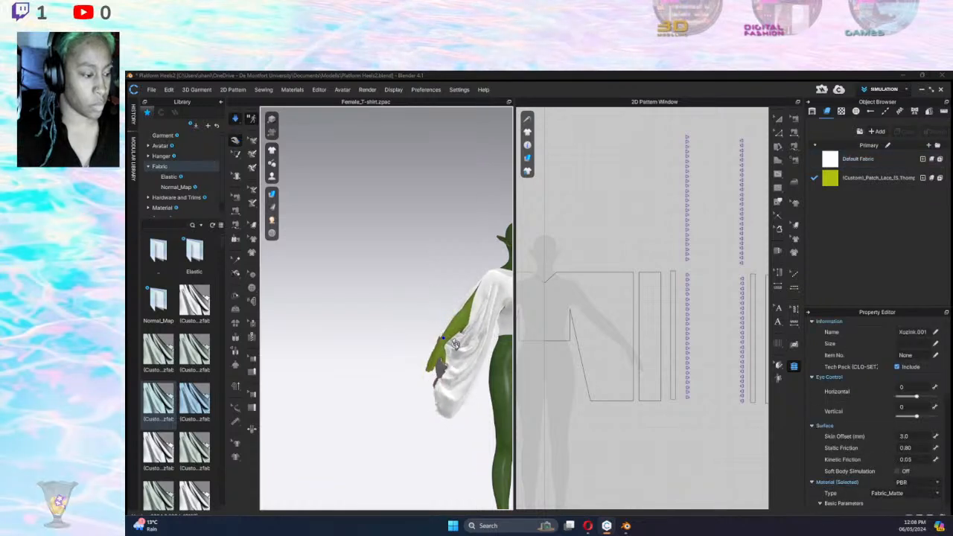
scroll(444, 338, "down", 3)
left_click(464, 338)
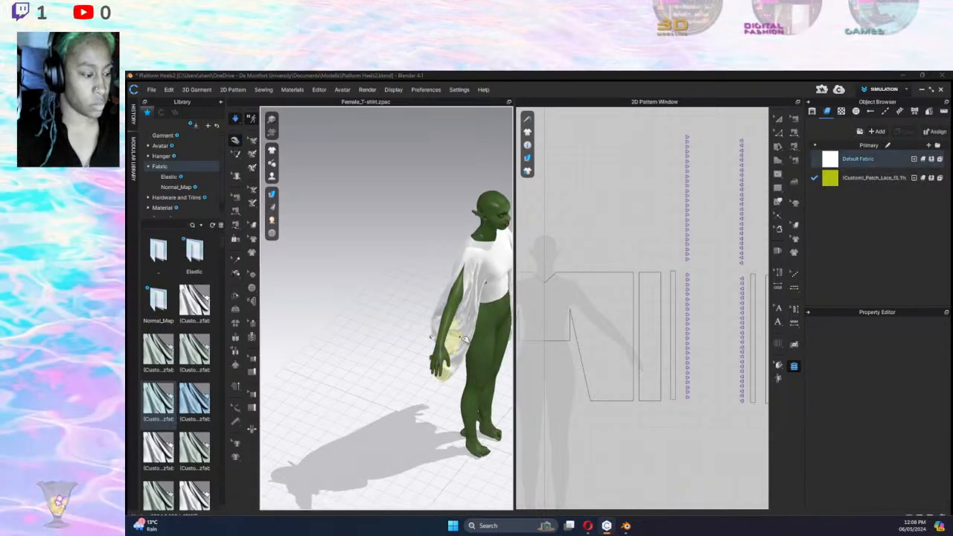
left_click_drag(464, 337, 442, 347)
right_click_drag(445, 348, 397, 348)
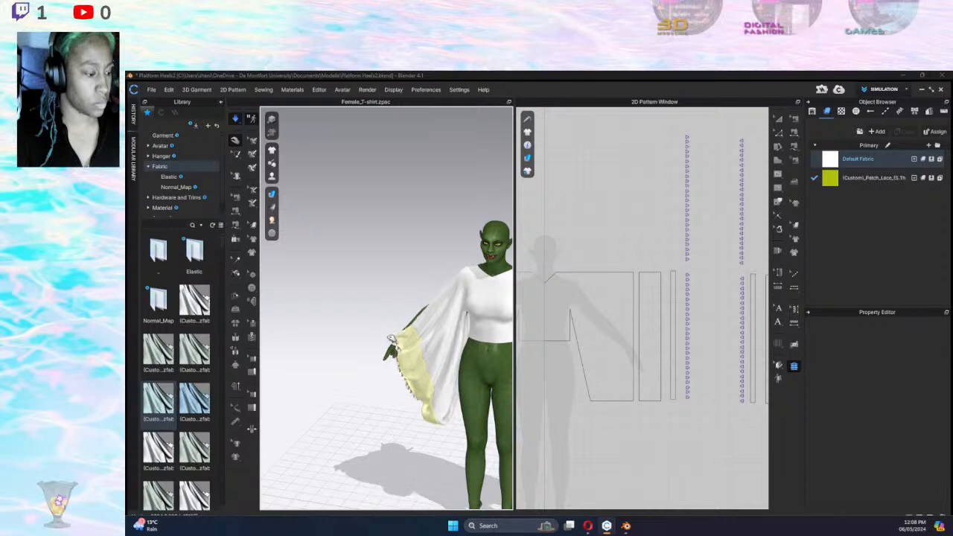
Lift the right sleeve's banded edge up and outward, letting the sleeve fall below the avatar's right forearm.
left_click_drag(388, 334, 313, 251)
right_click_drag(313, 251, 535, 288)
right_click_drag(391, 301, 504, 333)
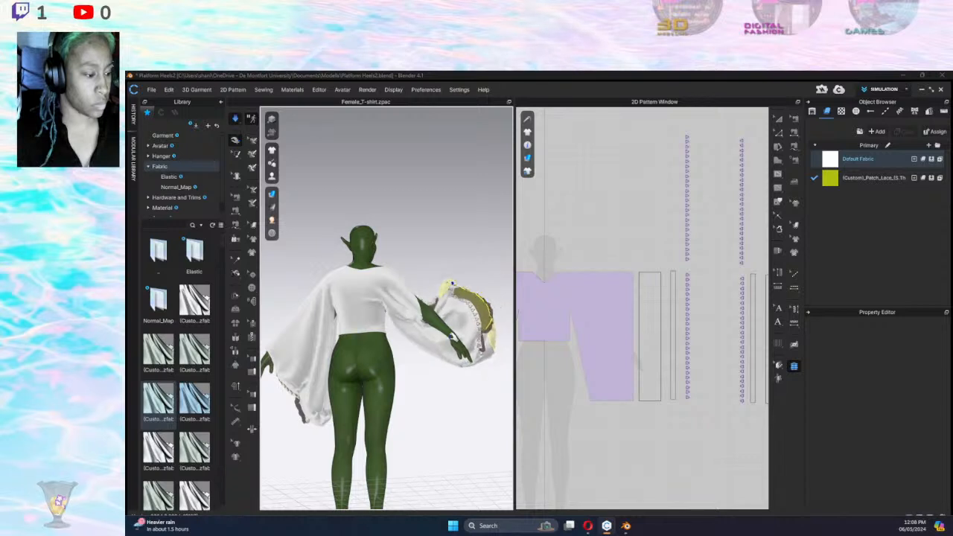
left_click(414, 335)
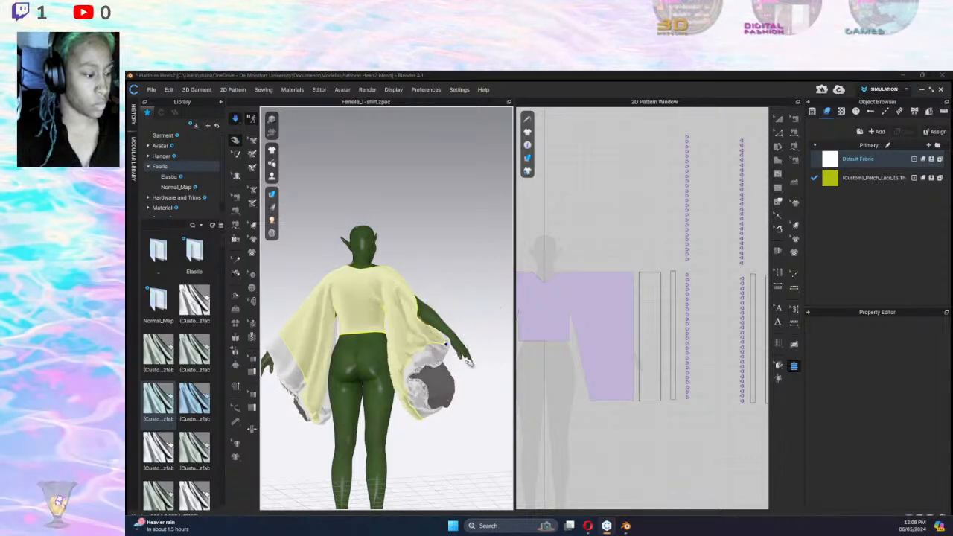
mouse_move(496, 383)
left_mouse_down()
mouse_move(520, 374)
mouse_move(514, 392)
mouse_move(497, 387)
left_mouse_up()
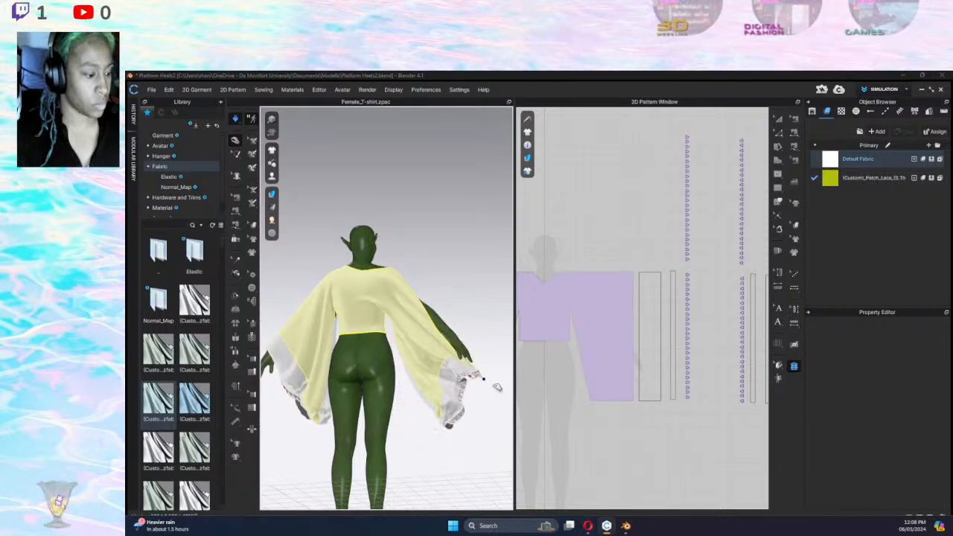
Stretch the right sleeve's band outward and down past the avatar's right hand to straighten its folds.
middle_click_drag(480, 399, 495, 418)
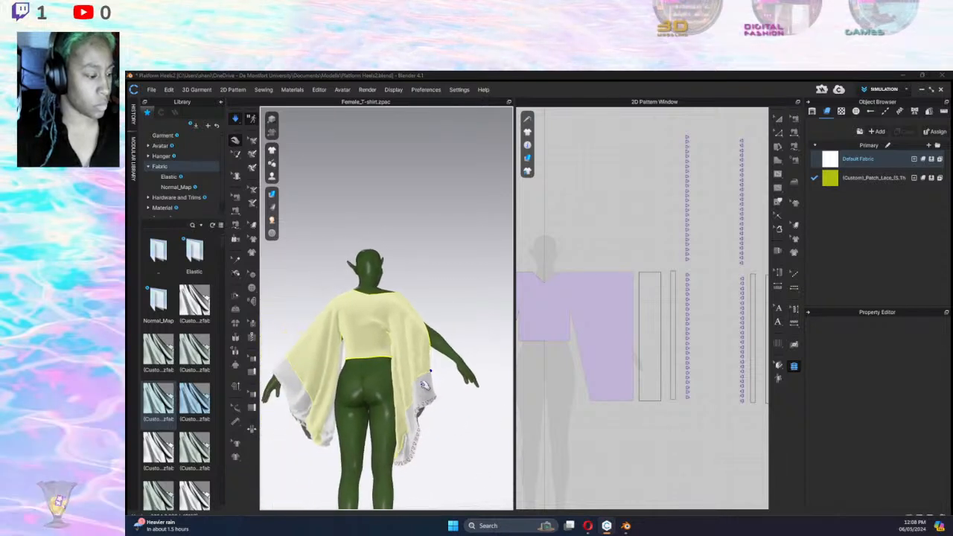
left_click_drag(465, 380, 512, 387)
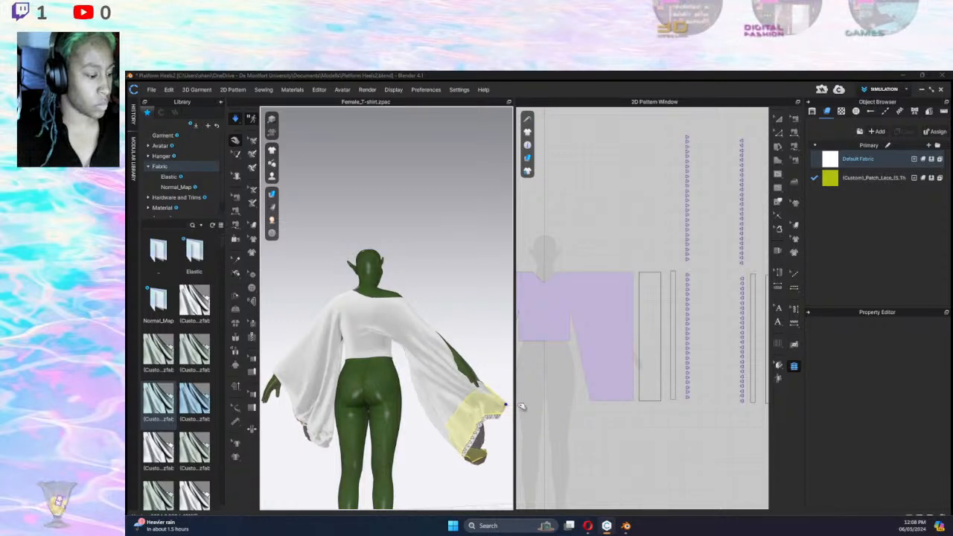
right_click_drag(505, 423, 378, 462)
left_click_drag(397, 423, 391, 436)
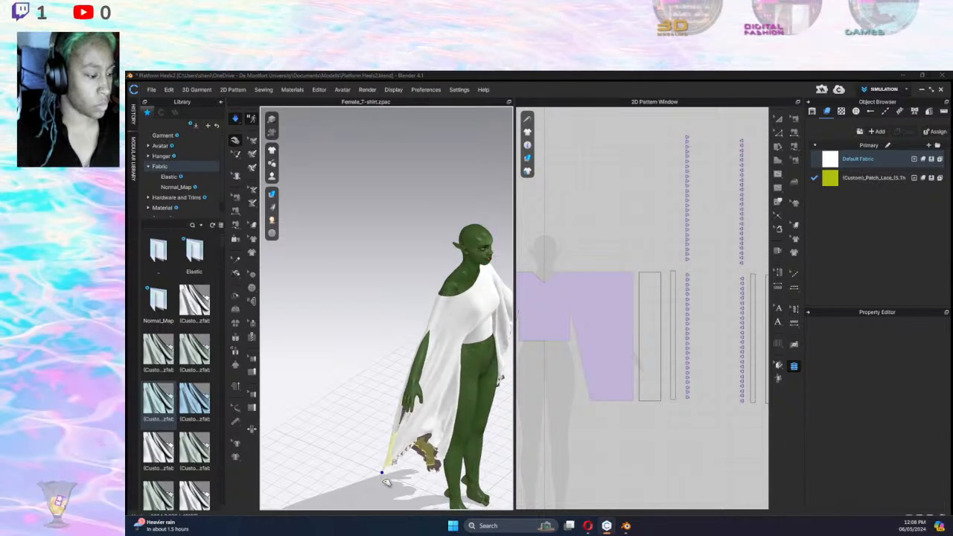
right_click_drag(399, 455, 378, 432)
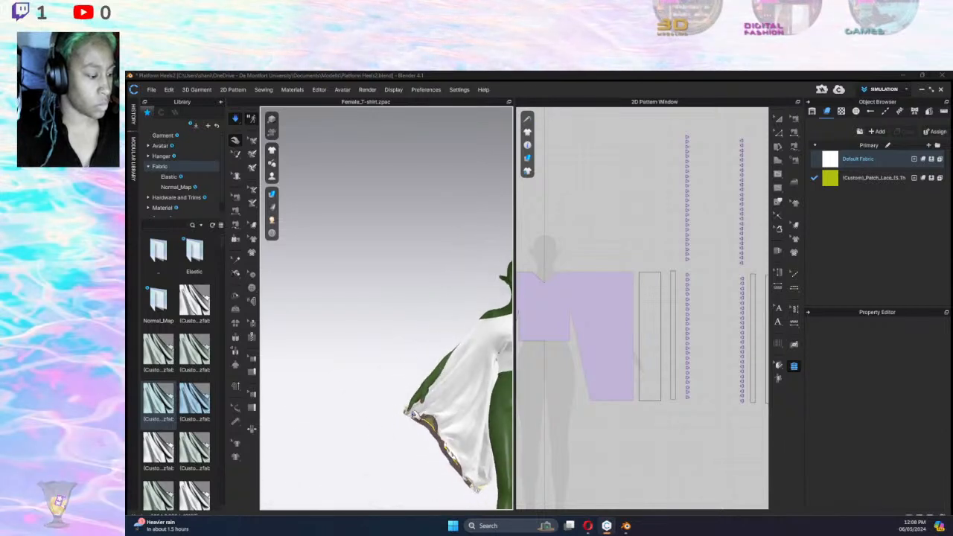
Raise the right sleeve's trimmed edge outward and pull the sleeve forward across the avatar's body.
left_click_drag(407, 411, 333, 372)
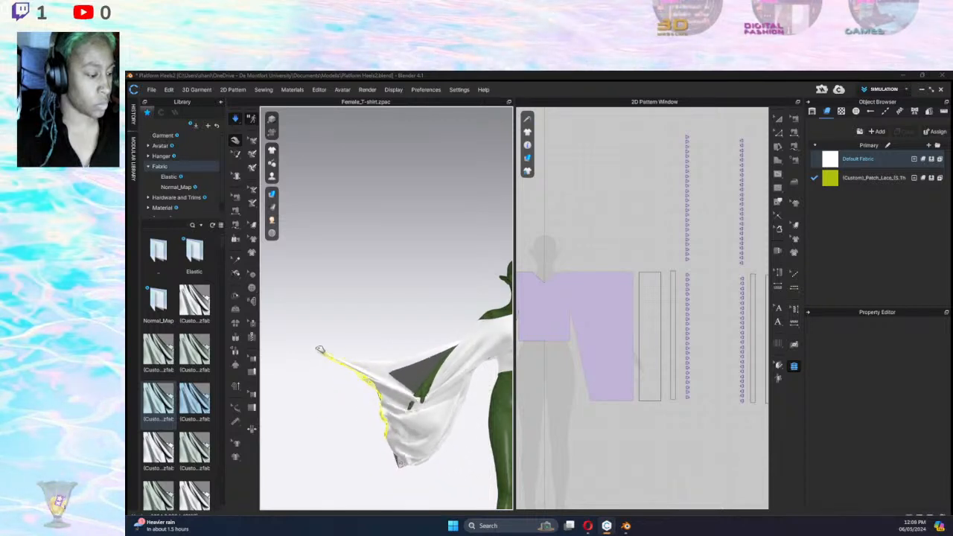
left_click_drag(317, 339, 319, 334)
right_click_drag(398, 427, 437, 411)
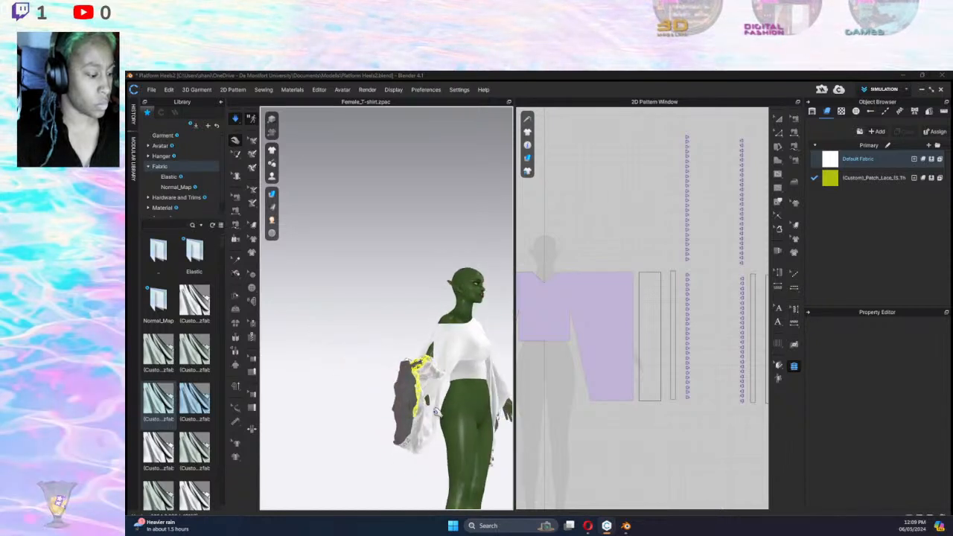
left_click_drag(426, 395, 499, 383)
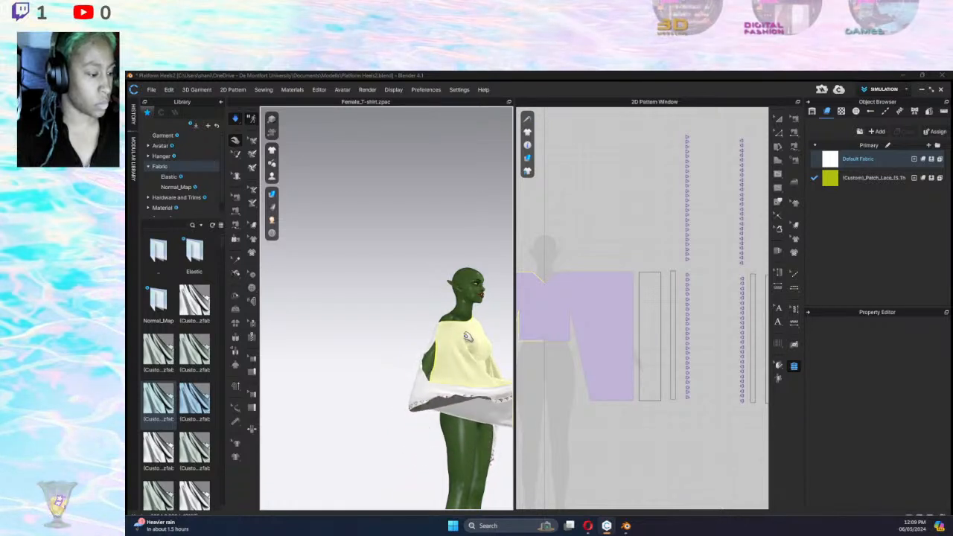
Pull the neckline back up over the avatar's right shoulder and settle the sleeve edge at the wrist.
right_click_drag(395, 398, 319, 415)
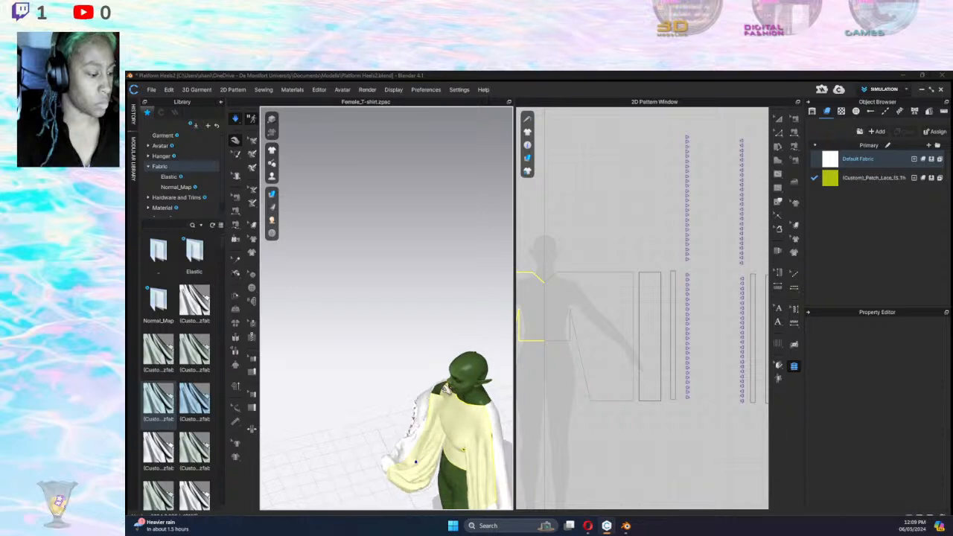
middle_click_drag(448, 389, 529, 366)
right_click_drag(491, 372, 454, 387)
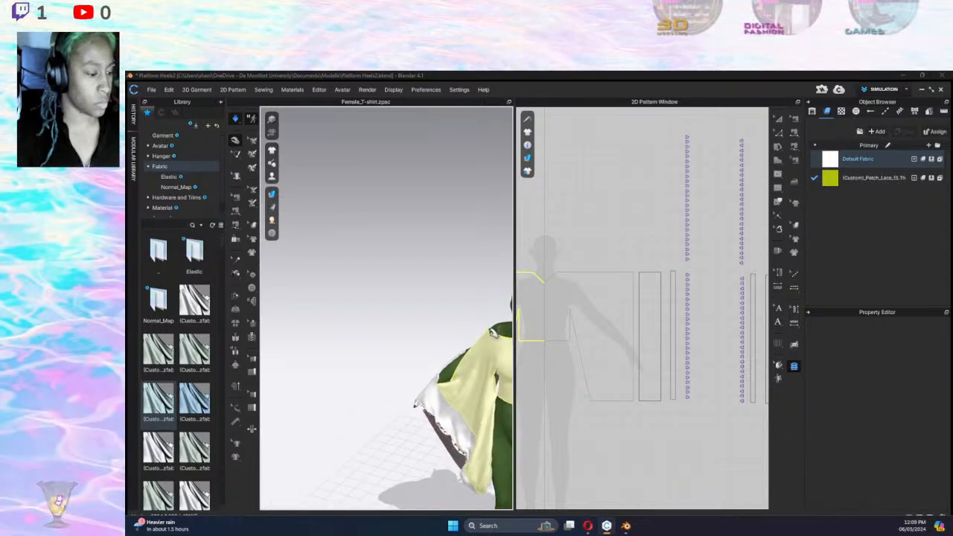
left_click(503, 329)
left_click_drag(491, 331, 519, 321)
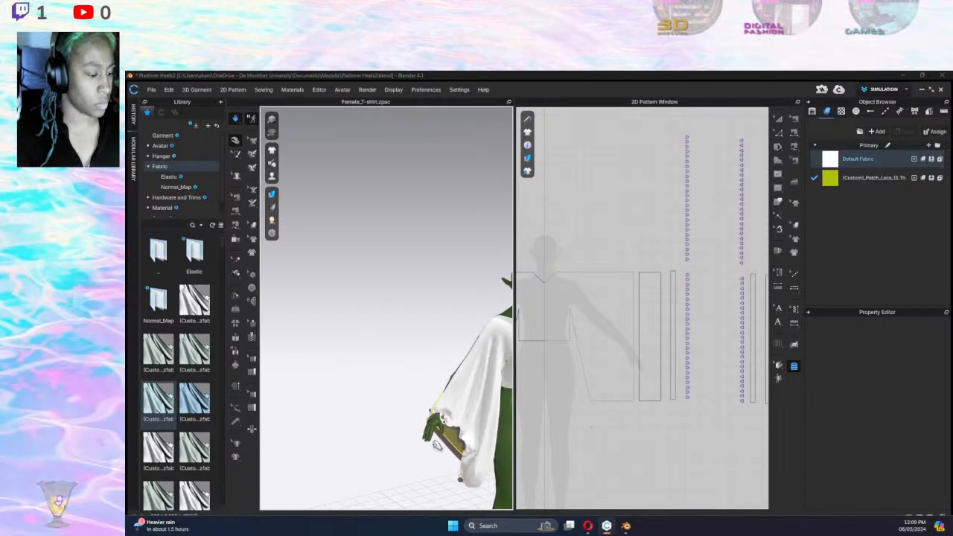
right_click_drag(457, 441, 493, 438)
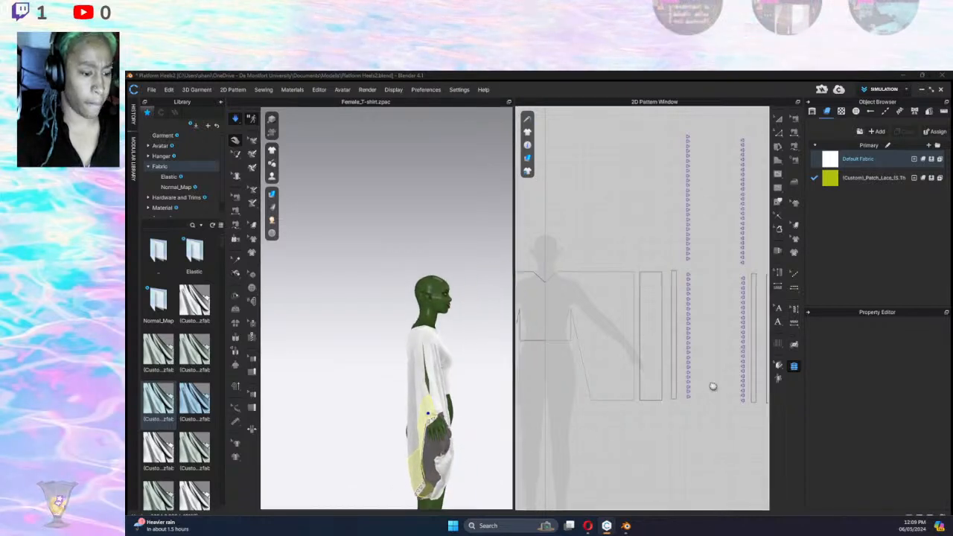
Box-select the triangle columns outside the front pattern's outermost sleeve in the 2D layout using the Transform Pattern tool.
scroll(714, 288, "down", 3)
scroll(714, 287, "down", 1)
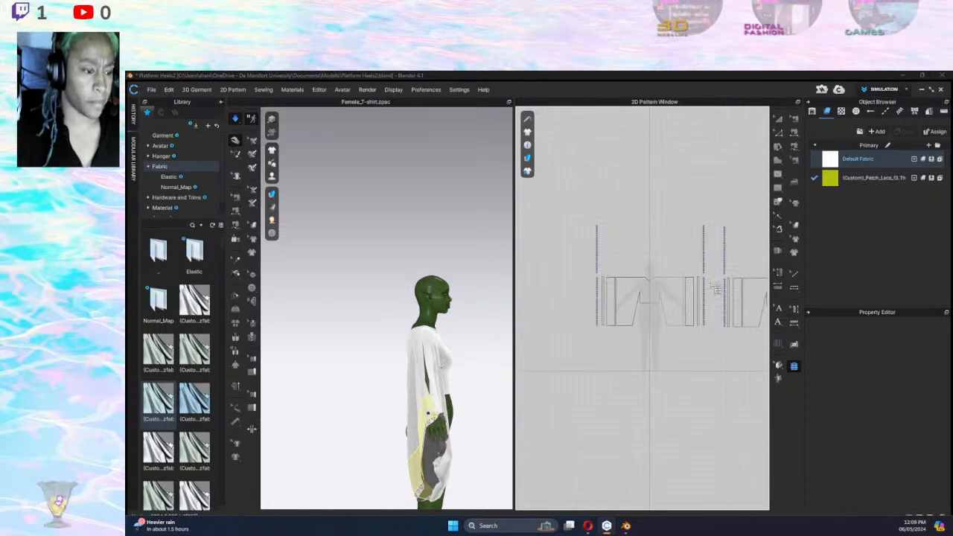
left_click(779, 119)
key("ctrl+a")
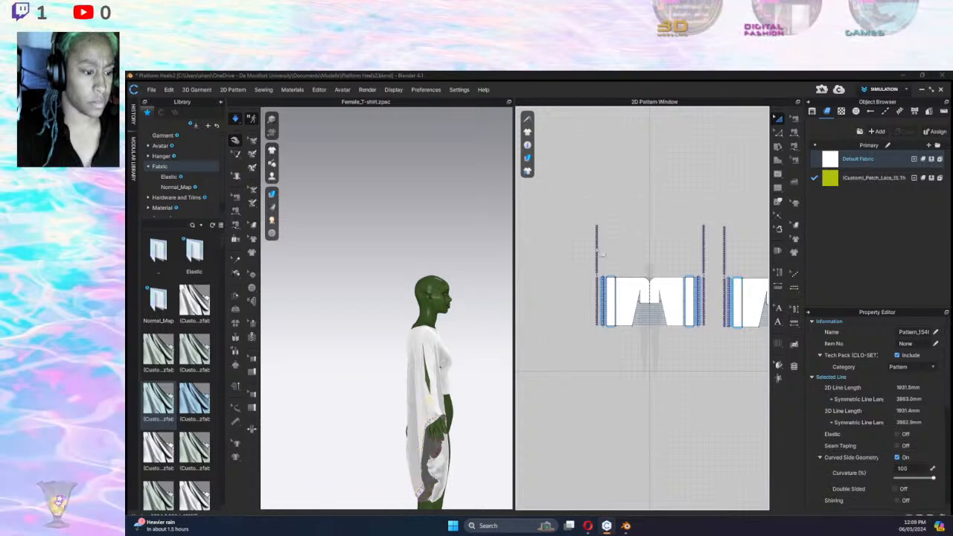
left_click_drag(574, 203, 605, 339)
middle_click_drag(624, 359, 540, 375)
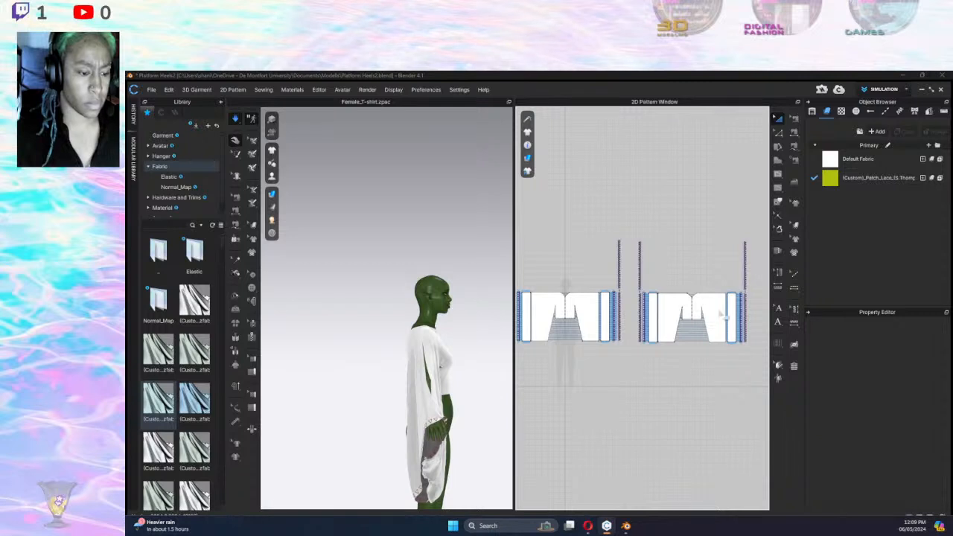
Apply the custom Patch Lace fabric to the lower triangle column at the outer end of the second garment pattern.
scroll(730, 313, "up", 5)
middle_click_drag(695, 292, 535, 223)
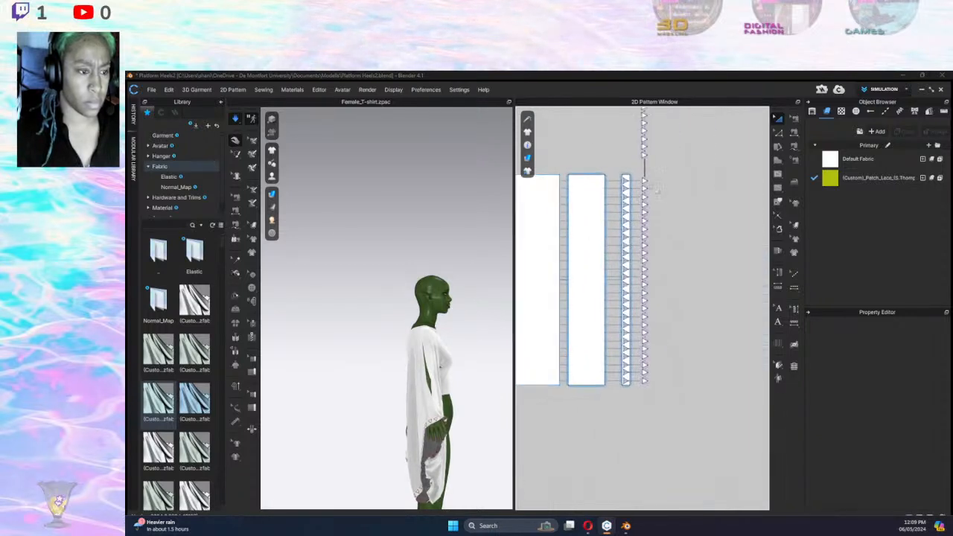
left_click_drag(668, 173, 631, 395)
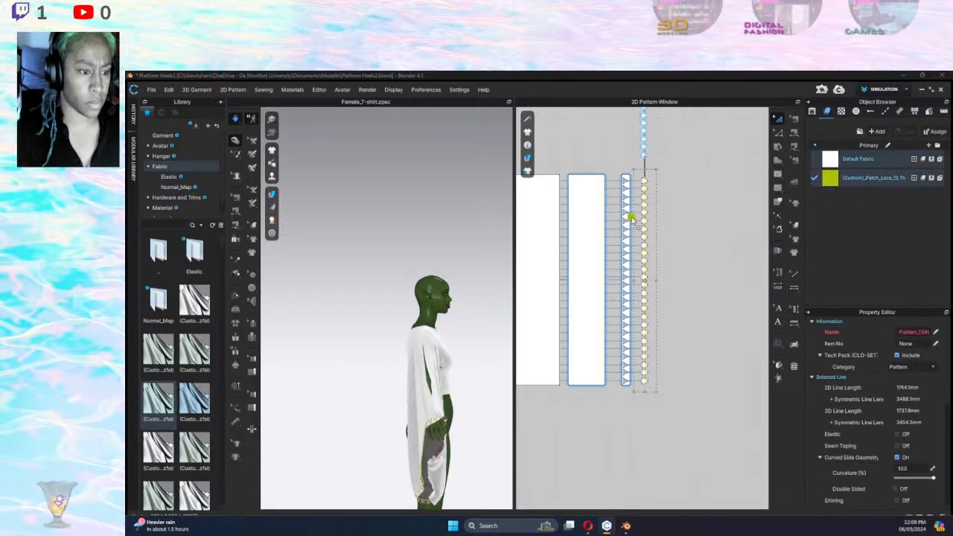
left_click_drag(645, 207, 644, 207)
Apply the custom Patch Lace fabric to the lower triangle column on the second garment pattern's opposite sleeve, facing the first pattern.
middle_click_drag(554, 294, 757, 276)
scroll(668, 302, "down", 4)
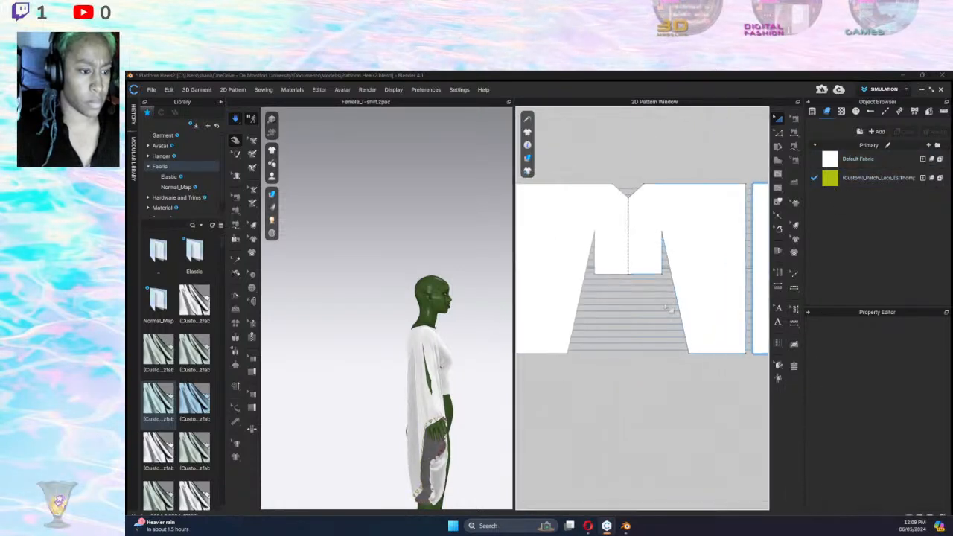
scroll(668, 302, "down", 2)
middle_click_drag(598, 295, 652, 289)
scroll(651, 292, "down", 1)
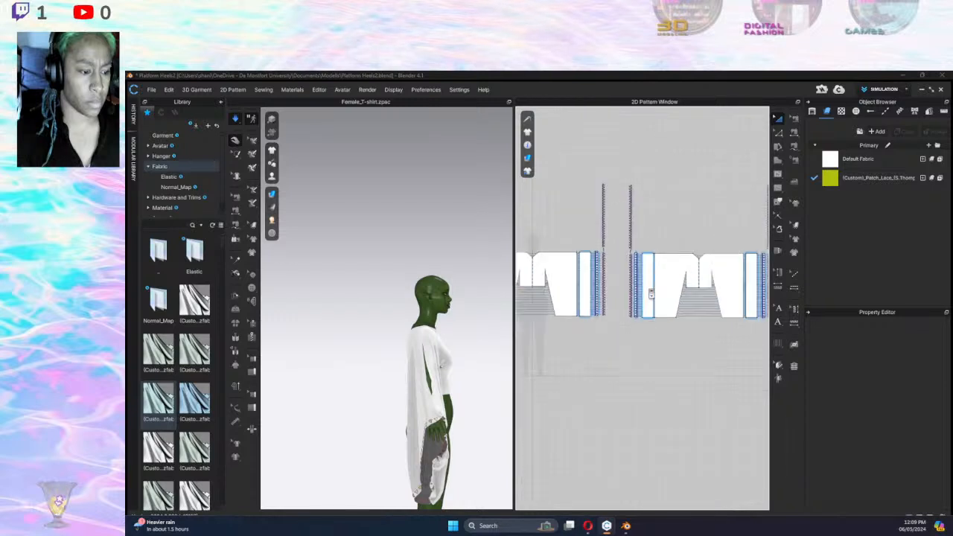
scroll(651, 291, "up", 5)
left_click_drag(587, 195, 616, 371)
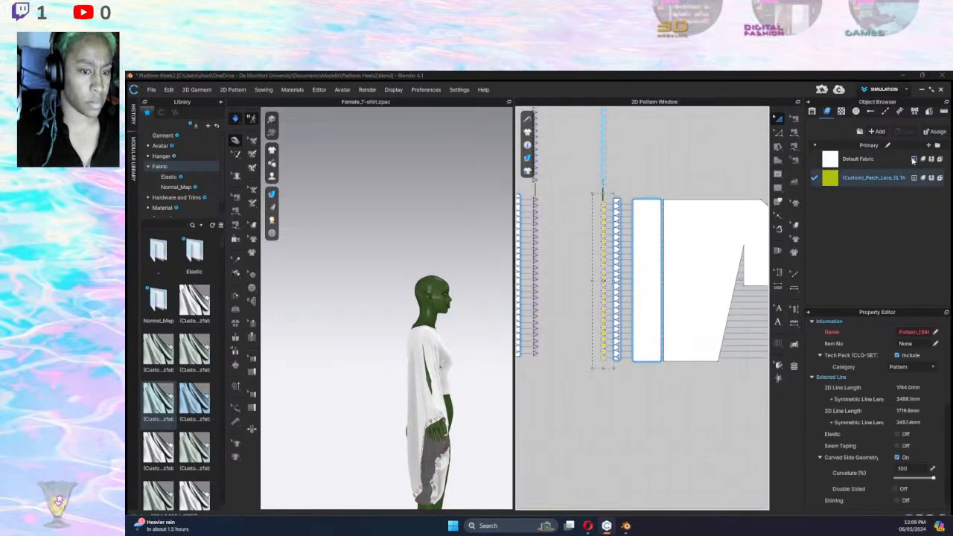
left_click_drag(606, 223, 605, 224)
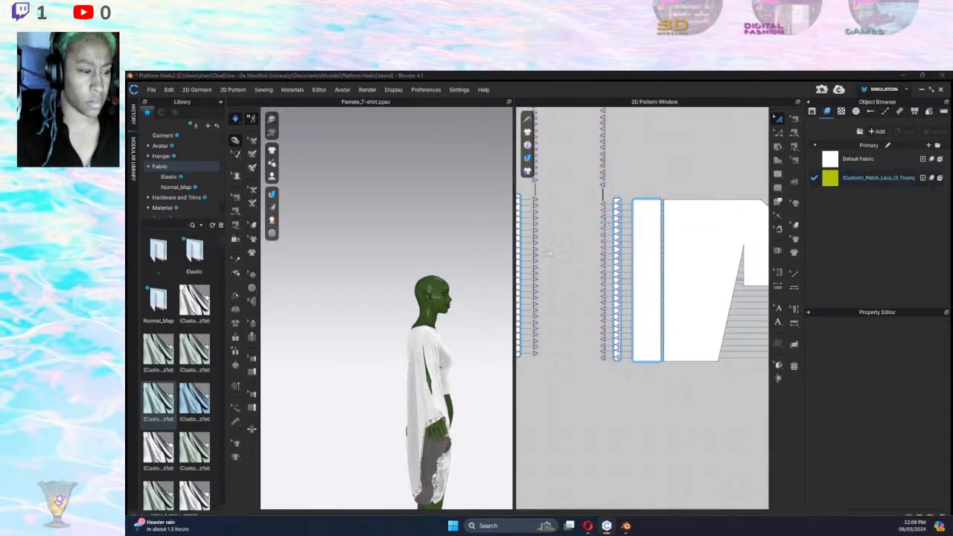
Return to the first garment pattern's outer sleeve trim in the 2D layout and stop the simulation.
middle_click_drag(635, 230, 752, 207)
mouse_move(679, 231)
middle_mouse_down()
mouse_move(803, 213)
mouse_move(874, 221)
middle_mouse_up()
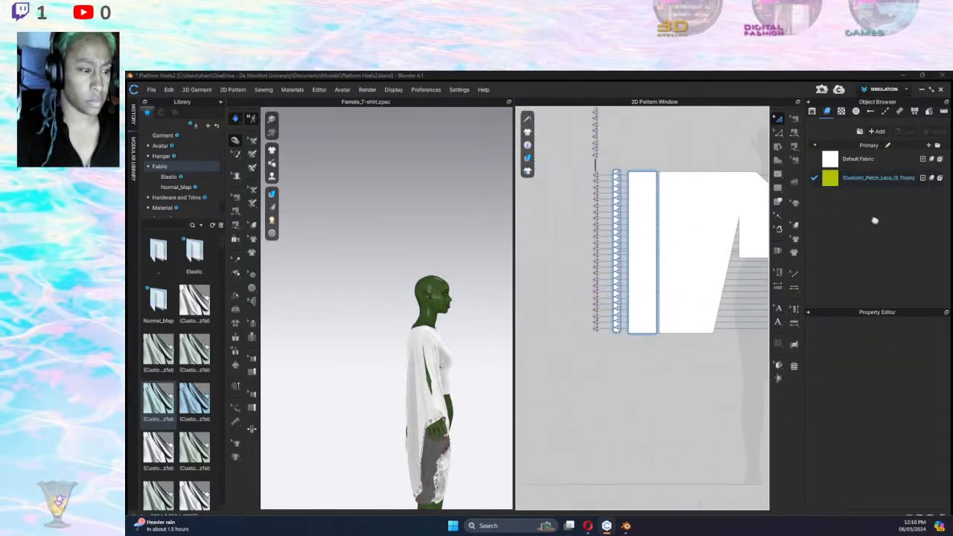
key("space")
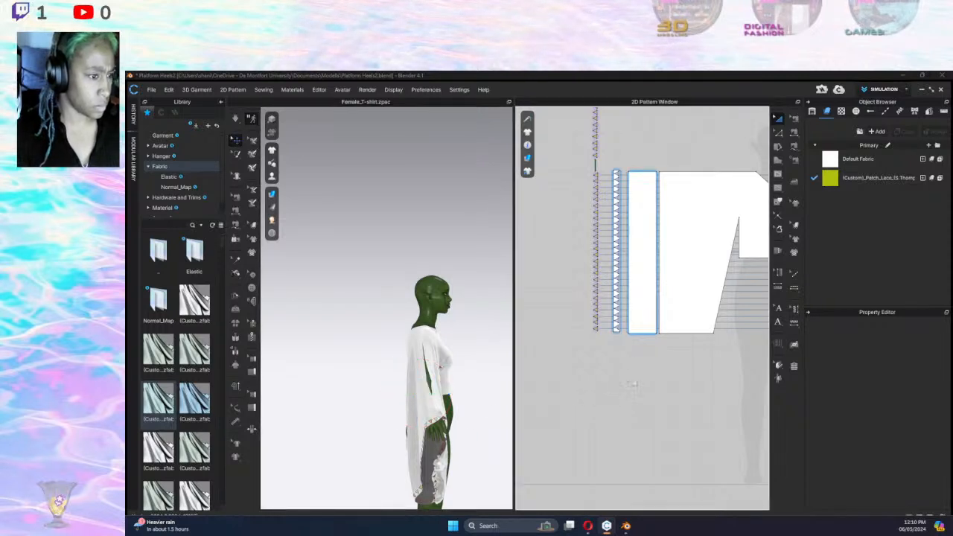
Run the simulation, inspect the triangle trim on the sleeve cuff from behind, and select the pale triangle beside the hand.
key("space")
right_click_drag(445, 423, 502, 447)
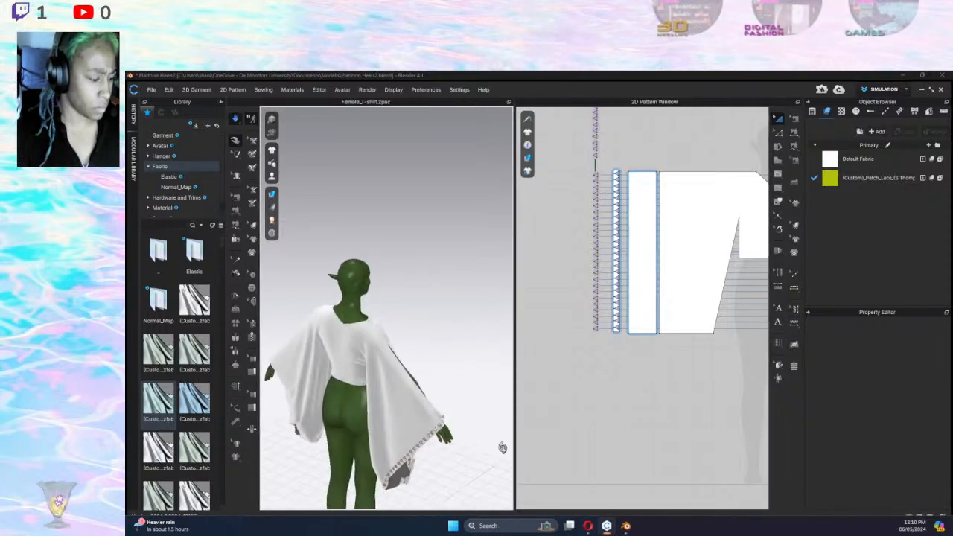
scroll(471, 446, "up", 6)
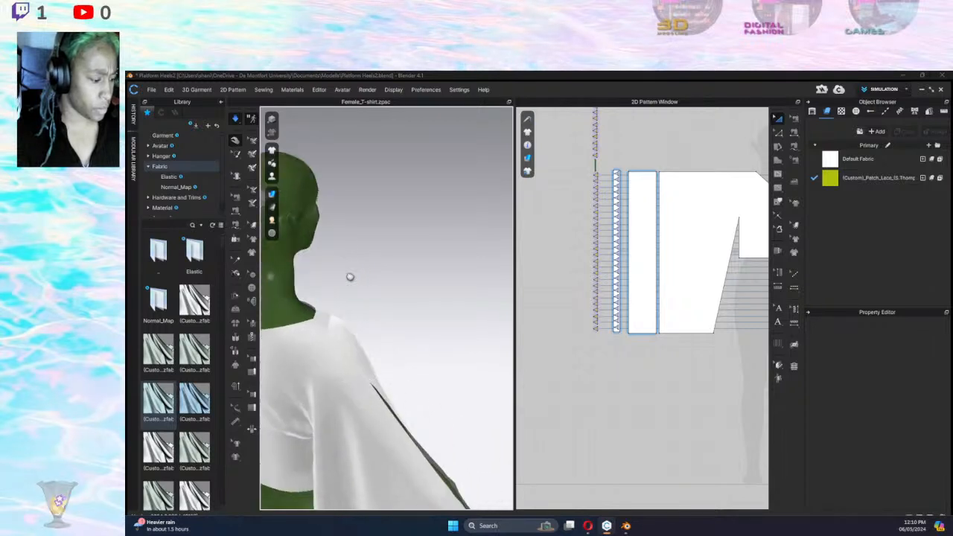
middle_click_drag(423, 419, 333, 170)
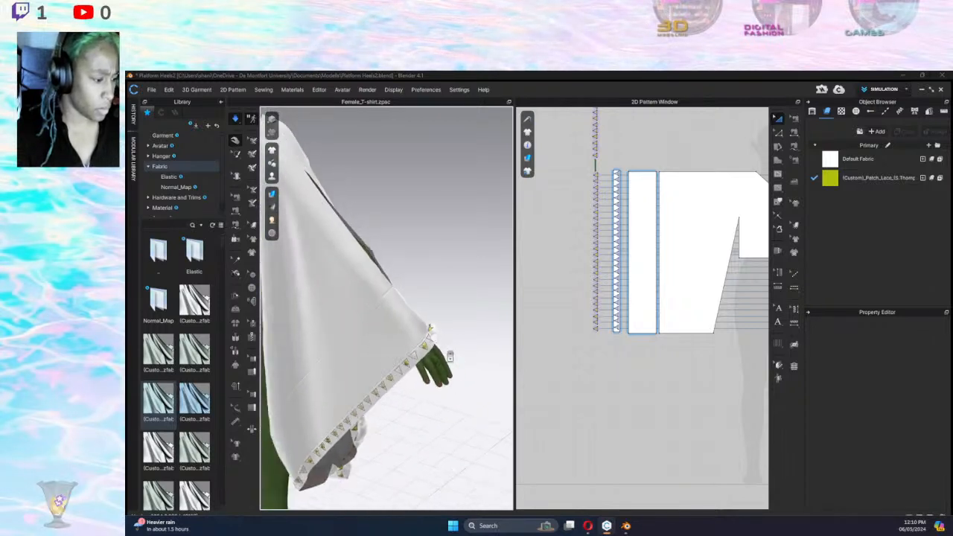
scroll(447, 350, "up", 3)
middle_click_drag(440, 344, 400, 235)
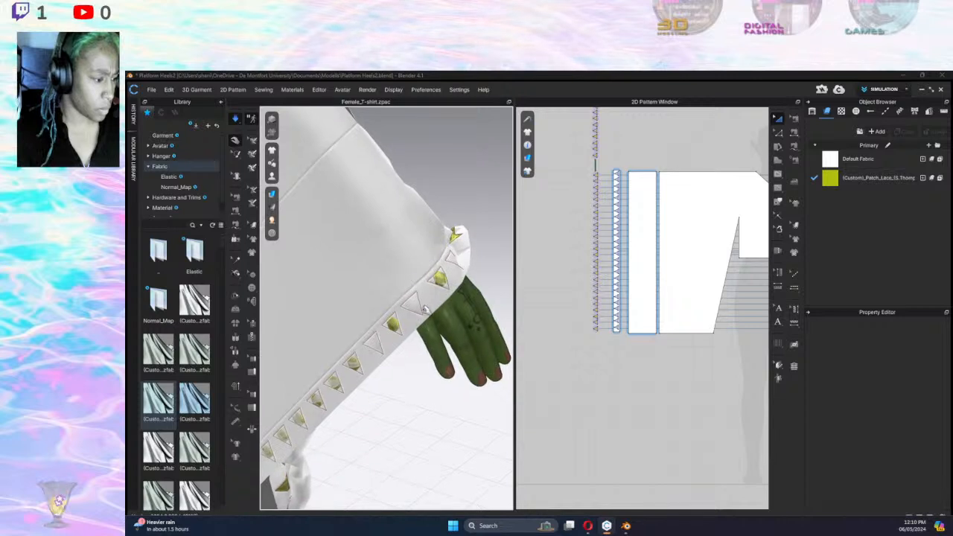
left_click(418, 301)
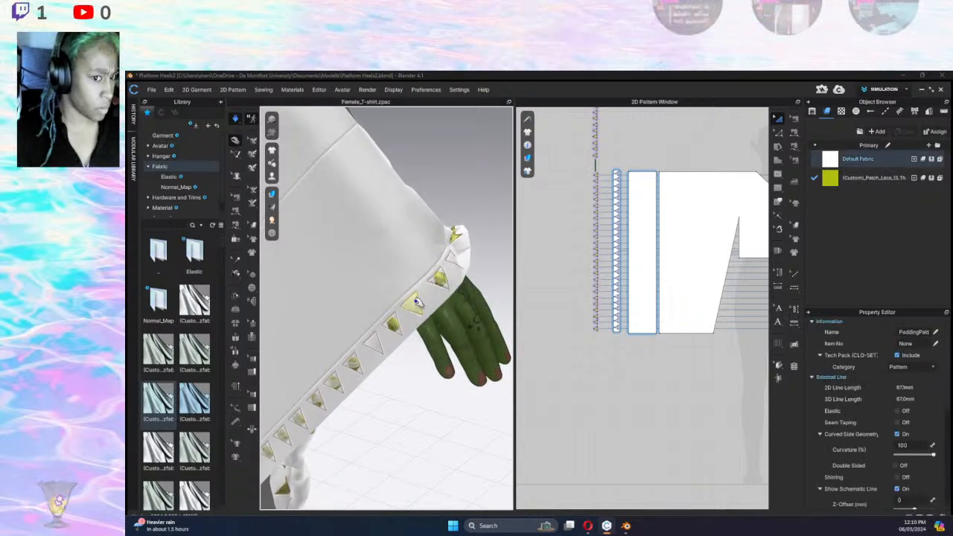
scroll(660, 339, "down", 5)
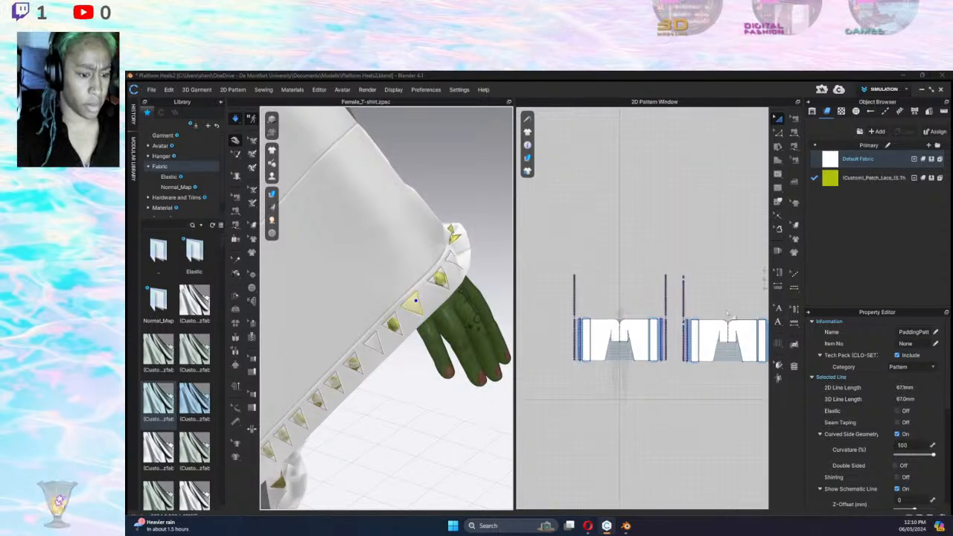
scroll(702, 299, "up", 5)
scroll(744, 233, "down", 3)
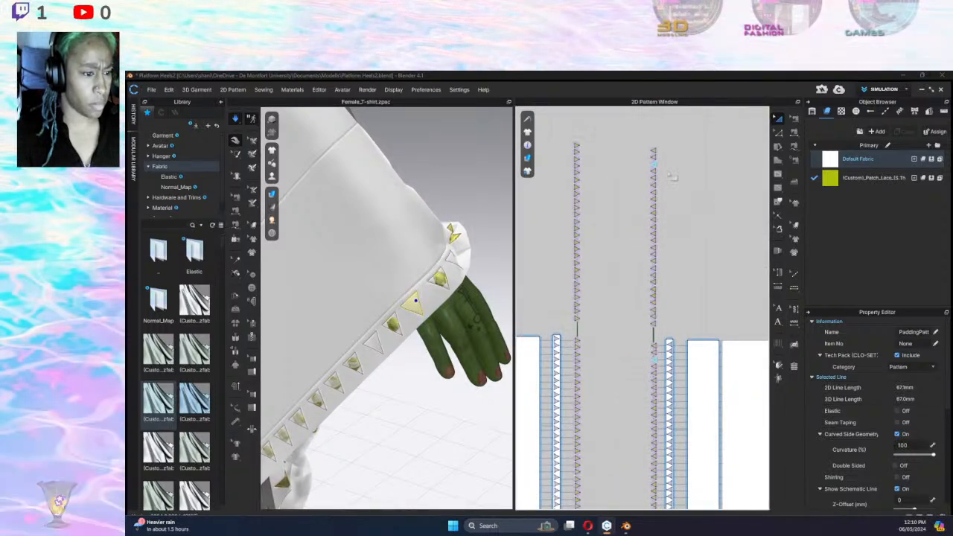
left_click_drag(632, 128, 716, 397)
left_click_drag(680, 328, 677, 326)
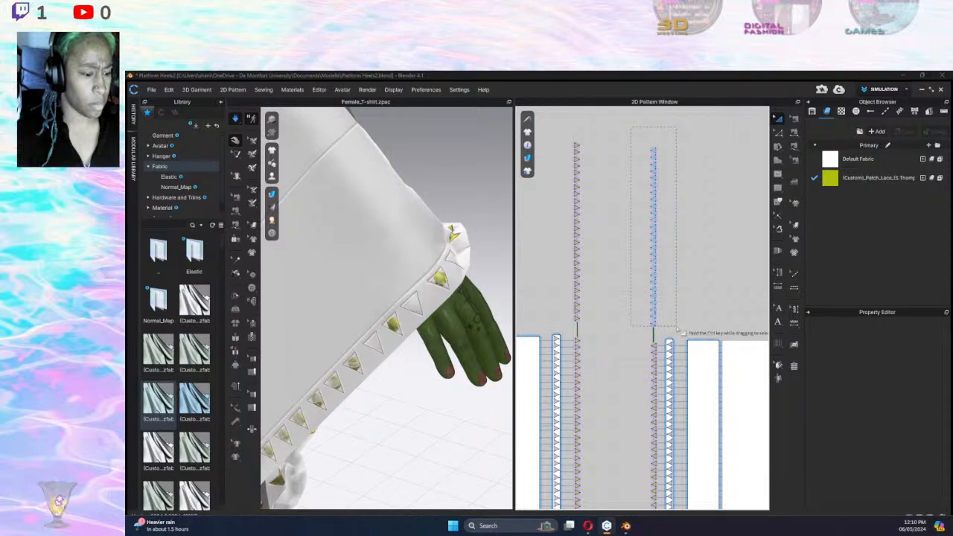
left_click(621, 185)
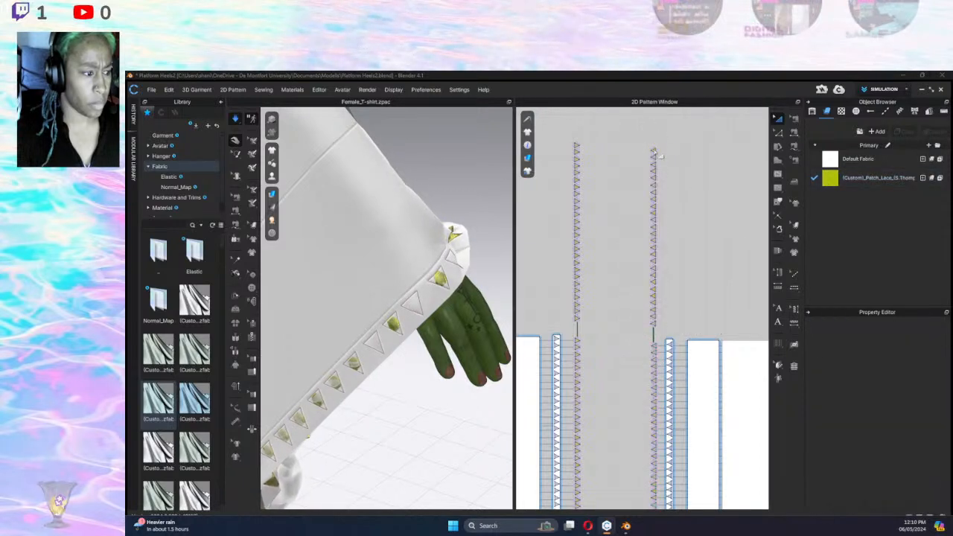
Pause the simulation, pull the pale sunken triangle beside the hand outward from the cuff, and simulate again.
key("space")
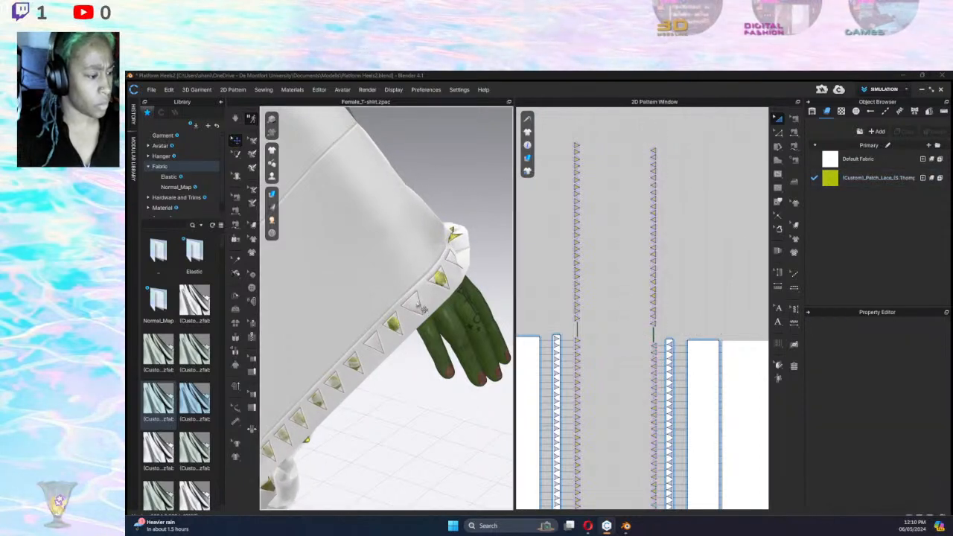
left_click(421, 307)
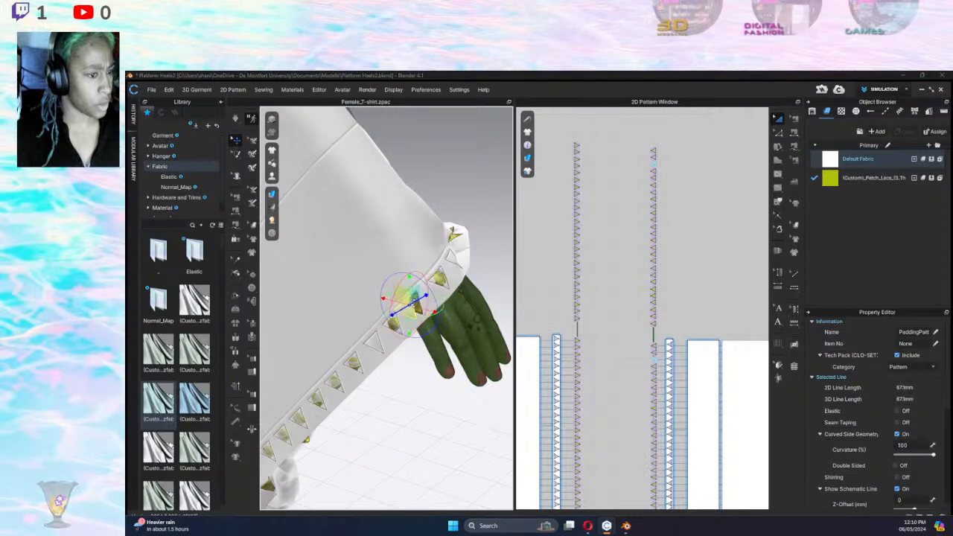
left_click_drag(412, 304, 366, 327)
right_click_drag(430, 375, 297, 371)
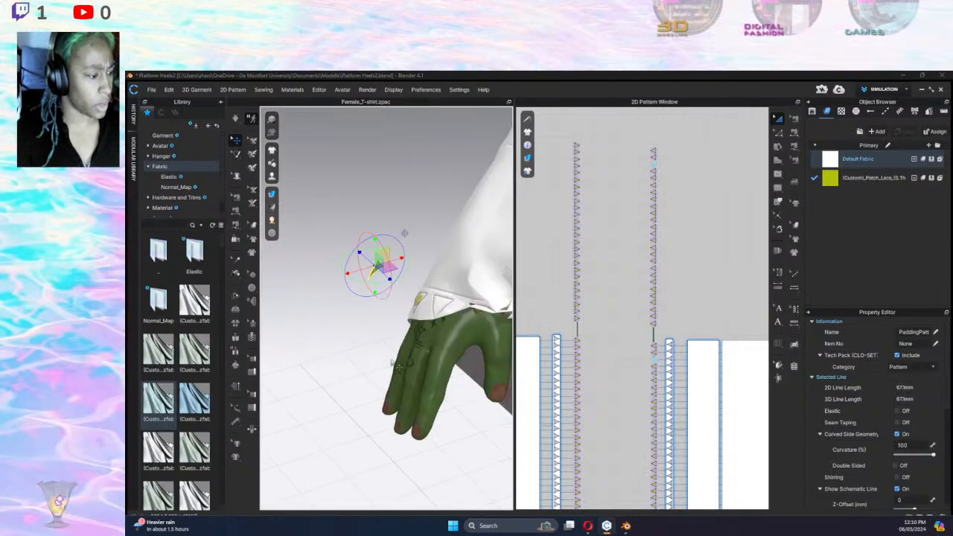
key("space")
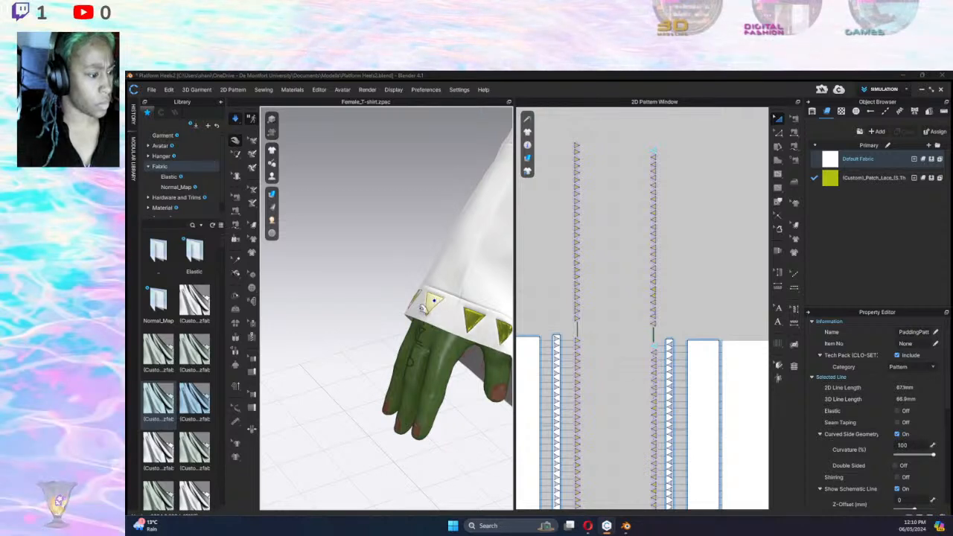
Pause the simulation, nudge the pale triangle above the back of the hand out of the cuff, and resume simulating.
key("space")
left_click(430, 343)
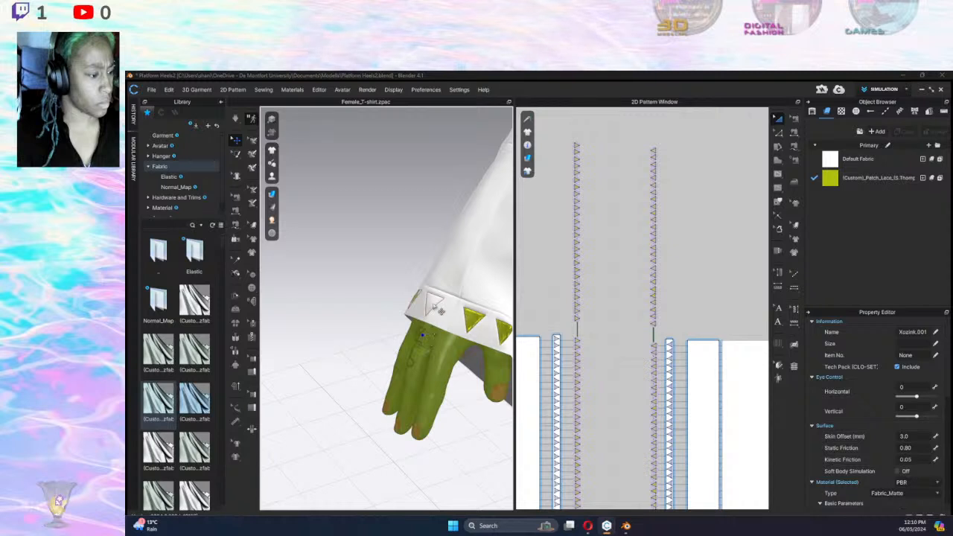
left_click(431, 301)
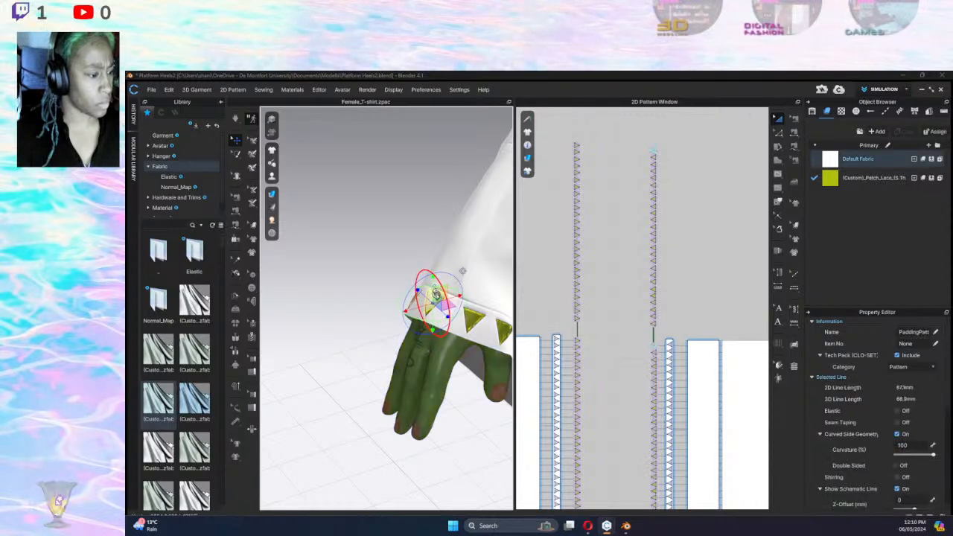
left_click_drag(463, 280, 462, 297)
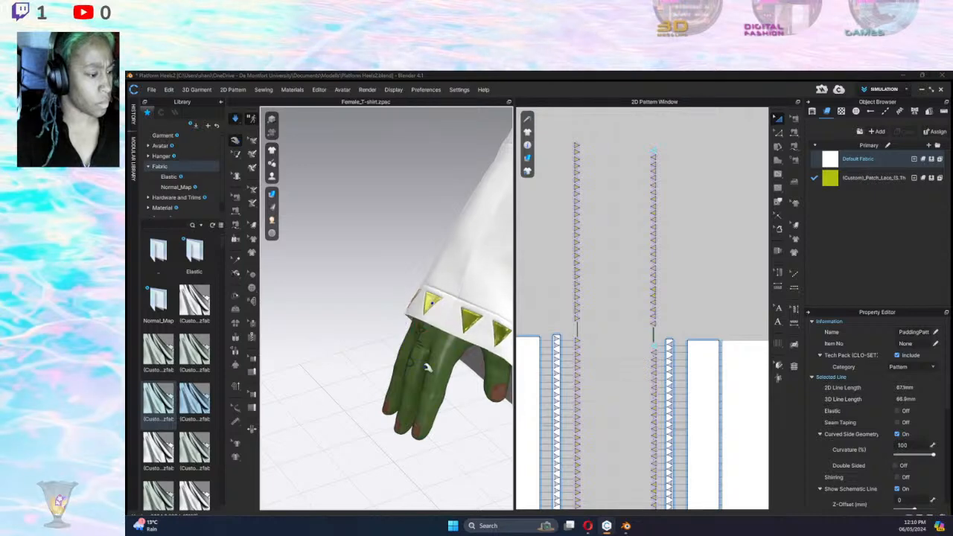
Inspect the triangles around both sides of the sleeve cuff, selecting one to check its assigned fabric.
right_click_drag(425, 366, 450, 320)
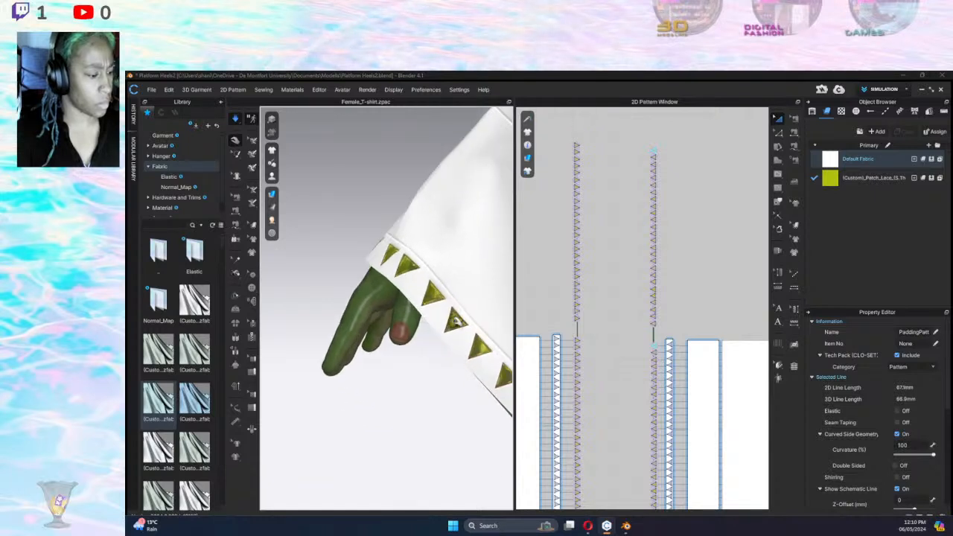
left_click(451, 321)
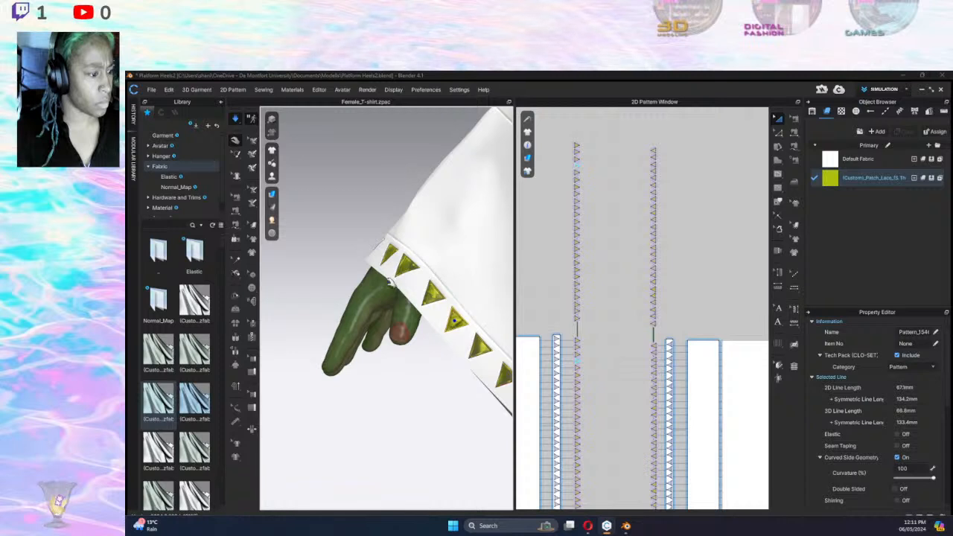
right_click_drag(433, 256, 393, 317)
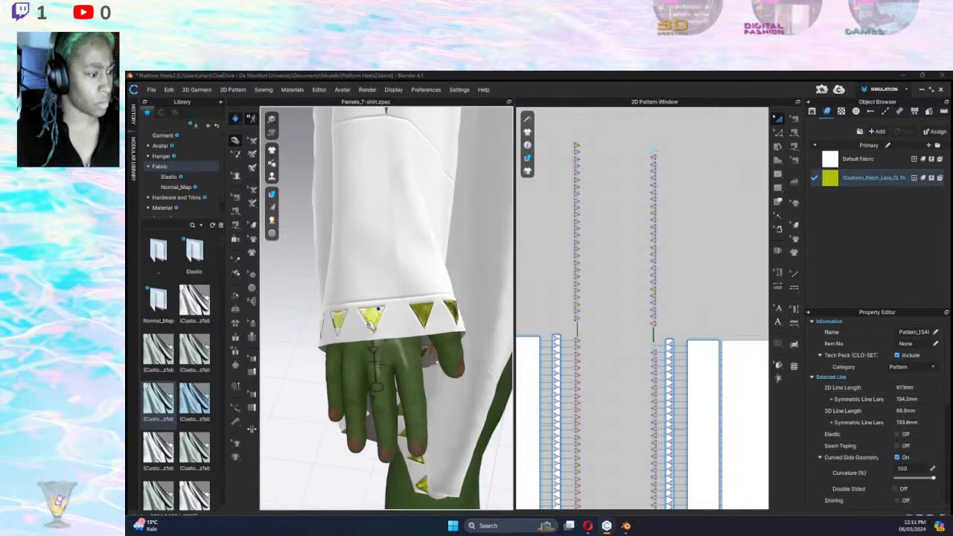
right_click_drag(341, 332, 344, 361)
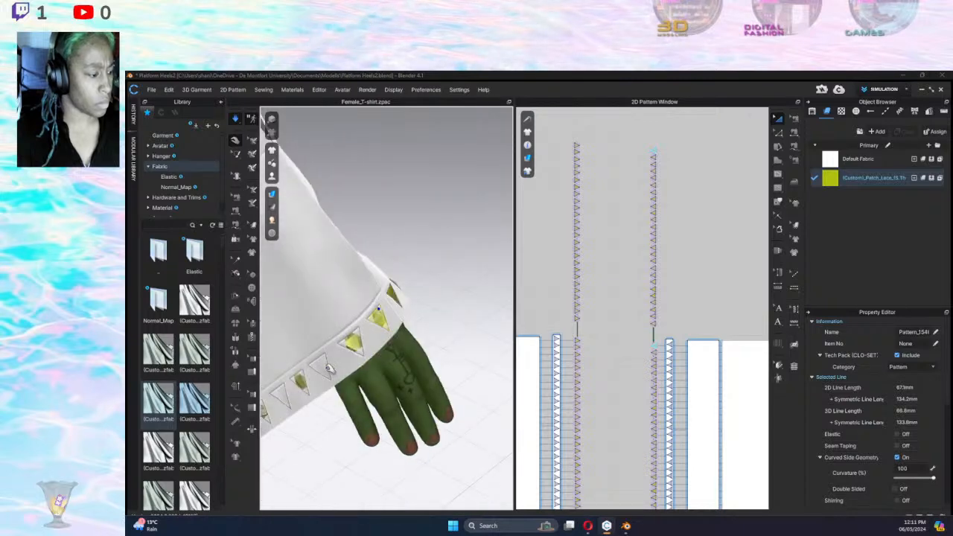
Select the pale cuff triangle and apply the custom Patch Lace fabric to its counterpart in the second pattern's inner upper triangle column.
left_click(318, 366)
left_click_drag(860, 177, 655, 168)
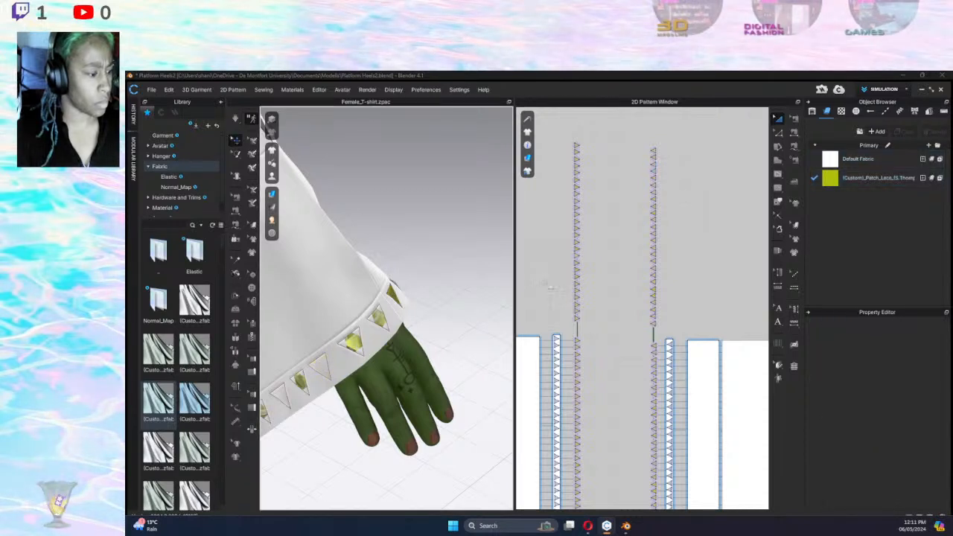
Box-select the two upper triangle columns between the garment patterns to check their assigned fabric and properties.
scroll(577, 156, "down", 3)
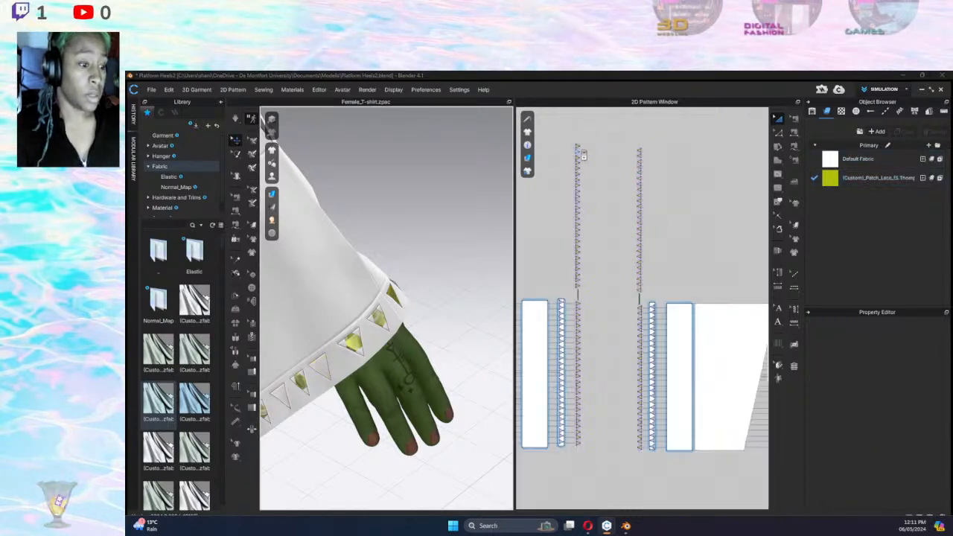
middle_click_drag(684, 179, 722, 196)
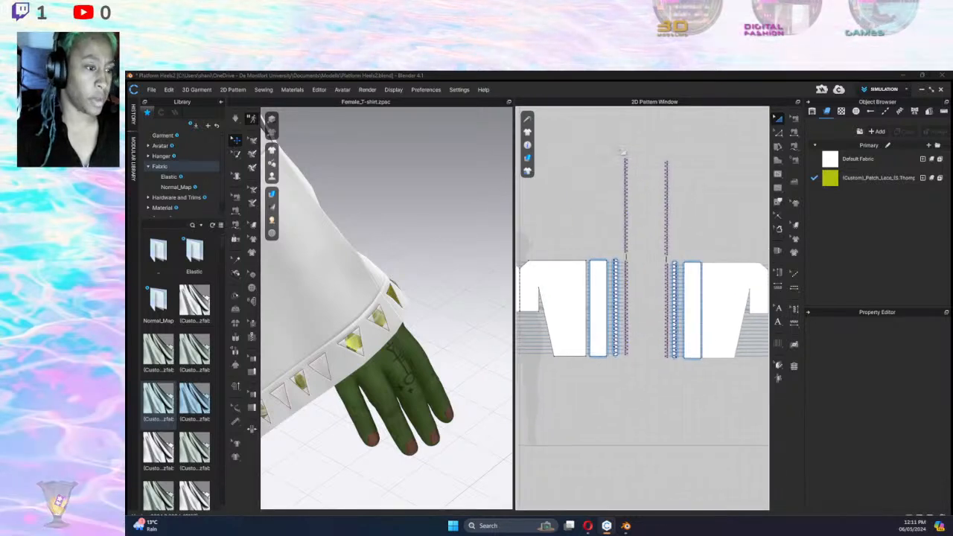
left_click_drag(618, 151, 686, 257)
left_click_drag(619, 139, 675, 265)
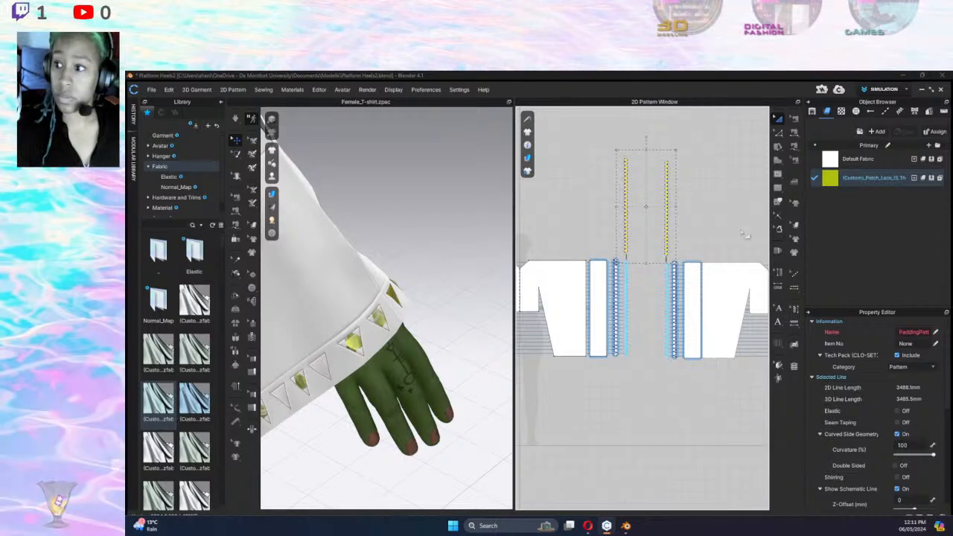
key("Delete")
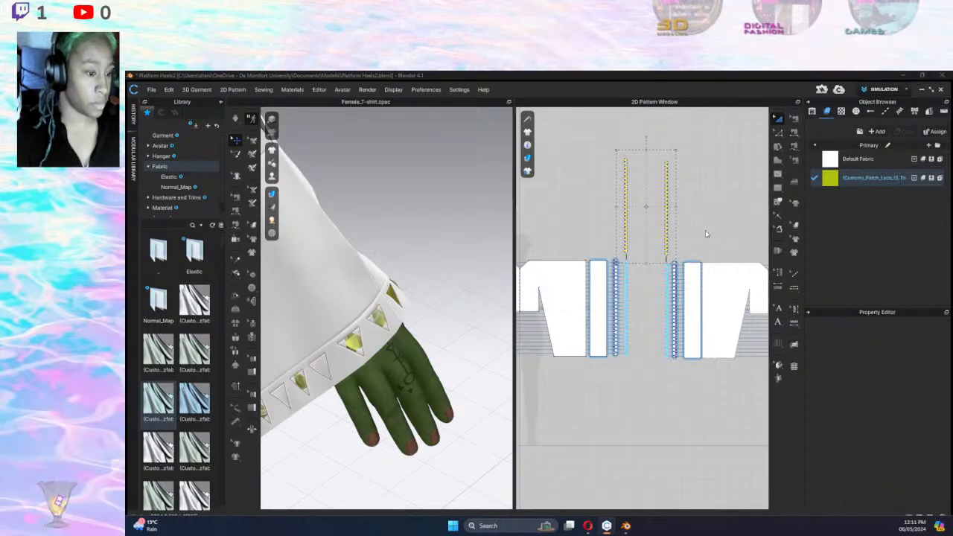
Box-select the upper triangle column at the second pattern's outer end and check the filler settings of the column and its individual triangles.
middle_click_drag(746, 256, 569, 265)
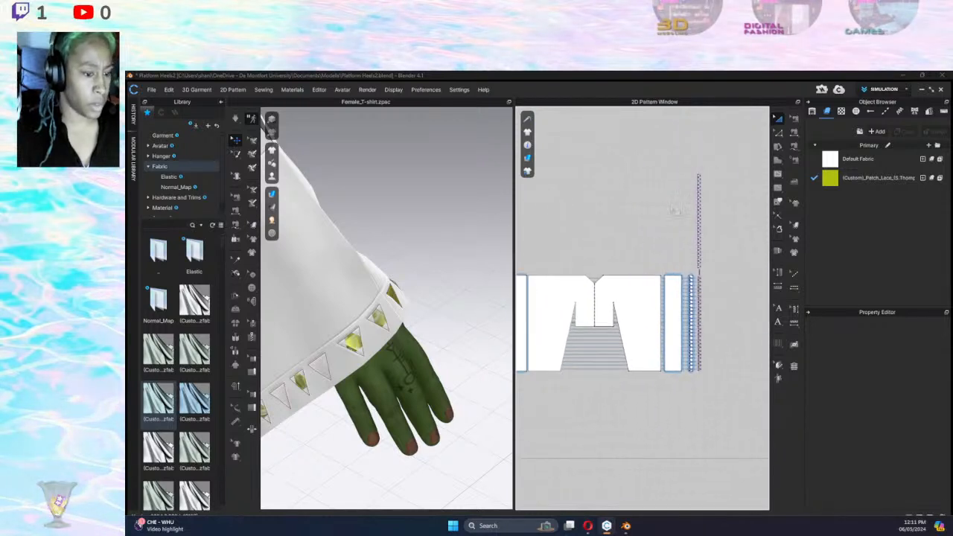
left_click_drag(699, 173, 700, 276)
scroll(877, 418, "down", 2)
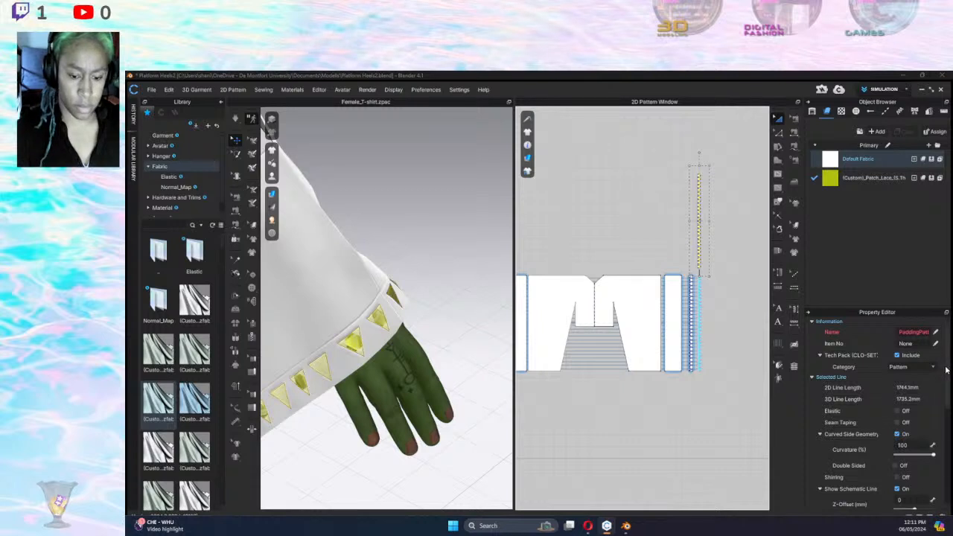
left_click(795, 368)
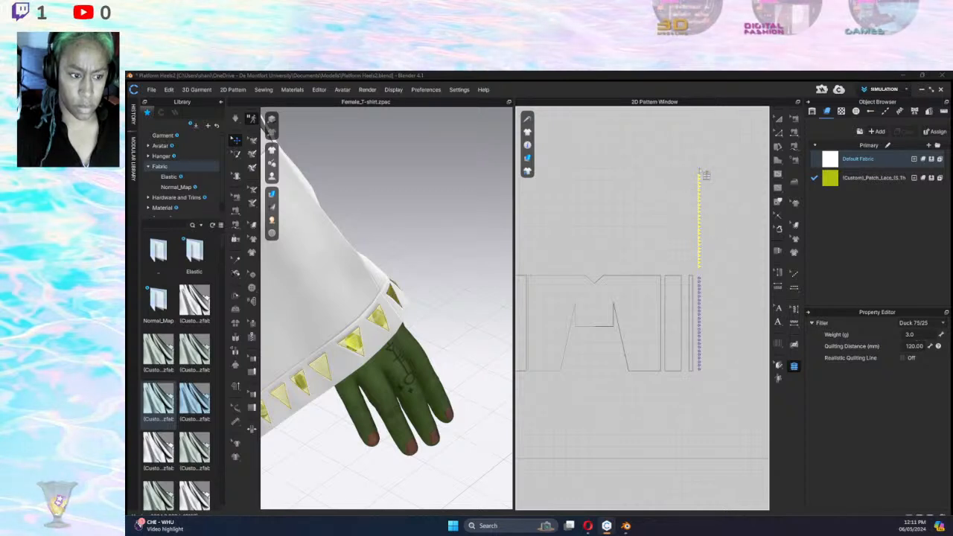
left_click(708, 186)
left_click(705, 183)
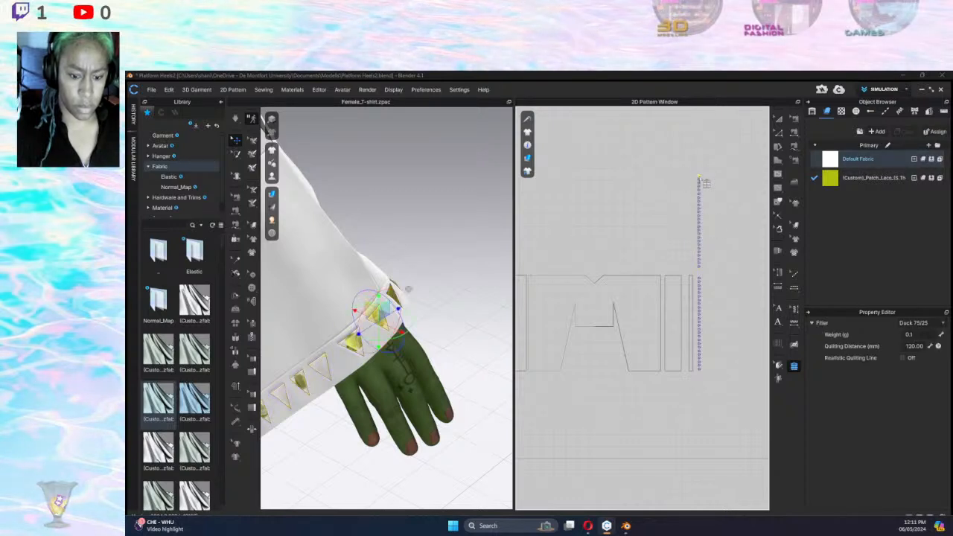
left_click(706, 196)
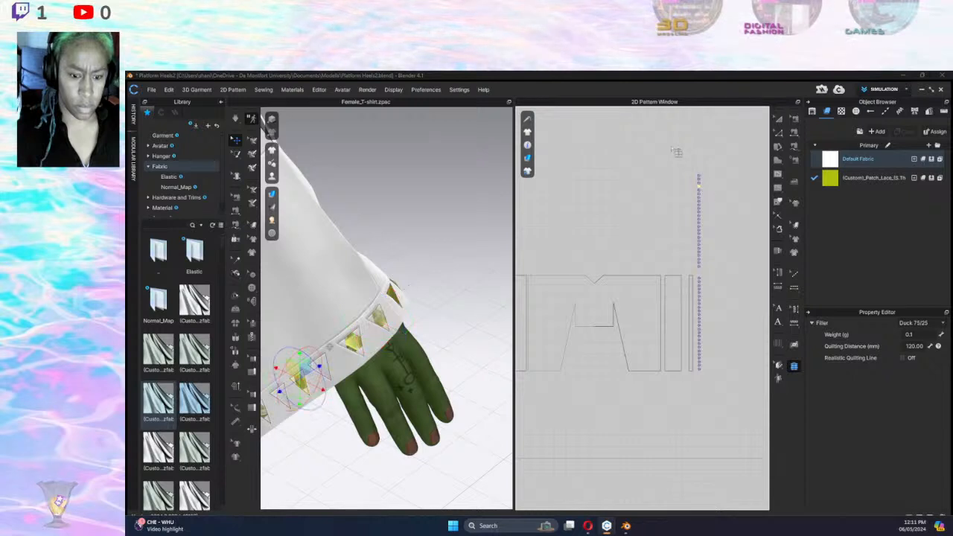
left_click(677, 152)
left_click_drag(720, 273, 721, 273)
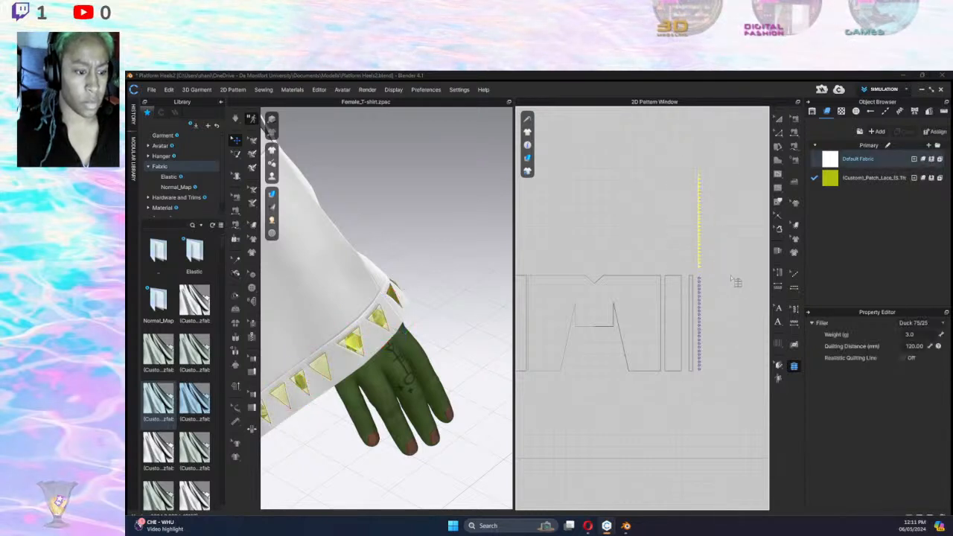
key("ctrl+z")
key("ctrl+z")
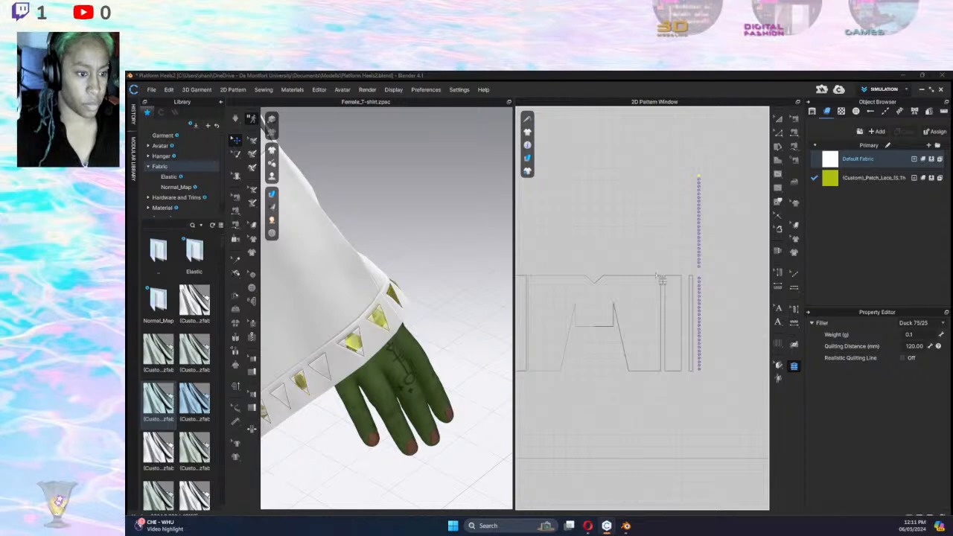
left_click(608, 256)
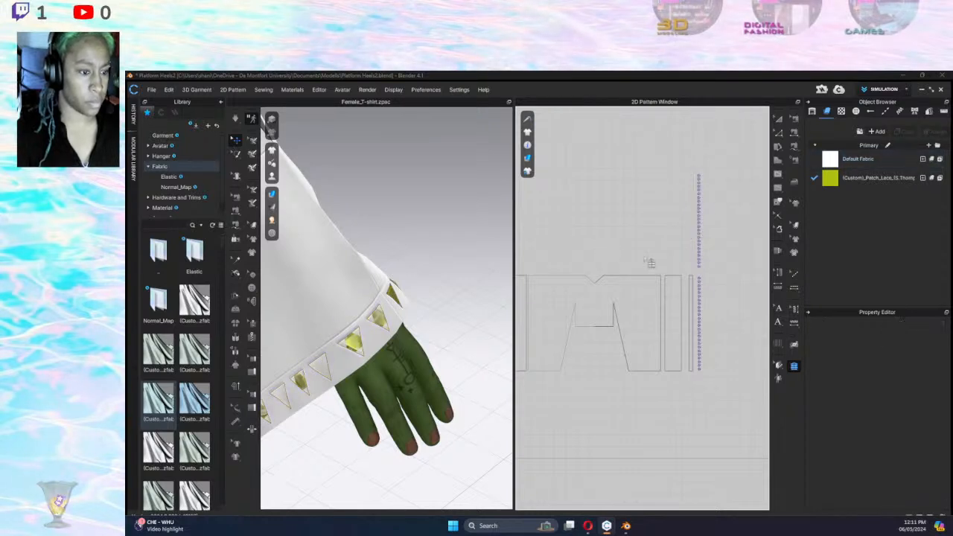
Box-select the four upper triangle columns across both garment patterns and set their total filler weight to 300 g.
scroll(650, 262, "down", 4)
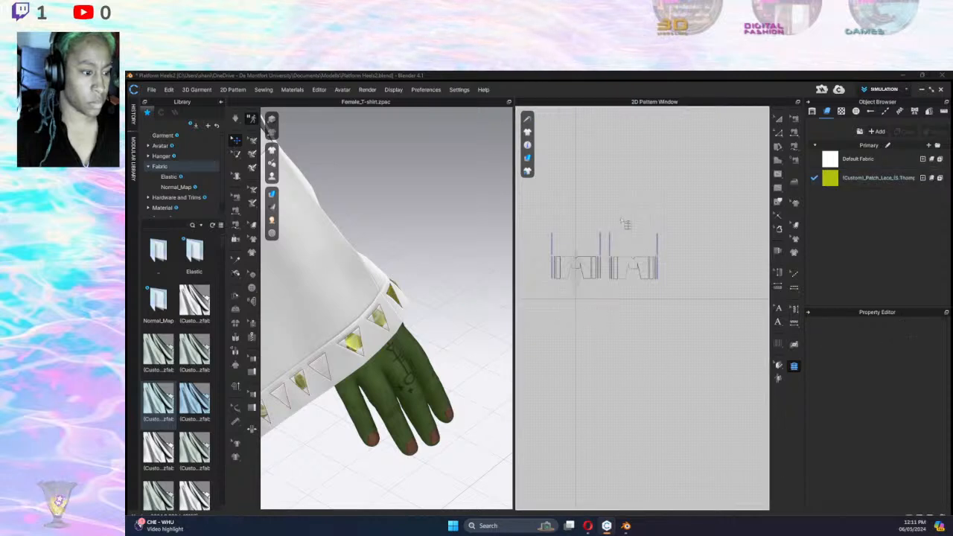
left_click_drag(554, 219, 671, 263)
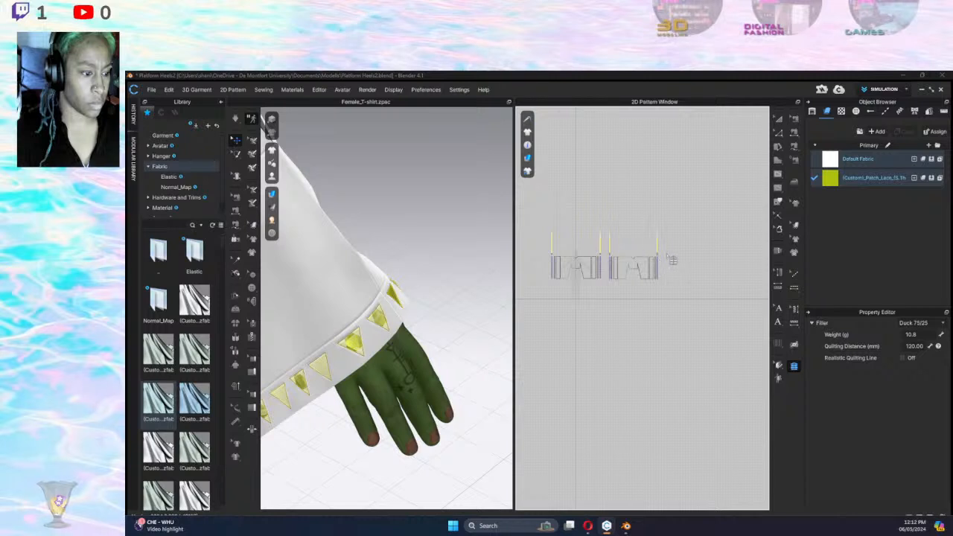
scroll(560, 214, "up", 5)
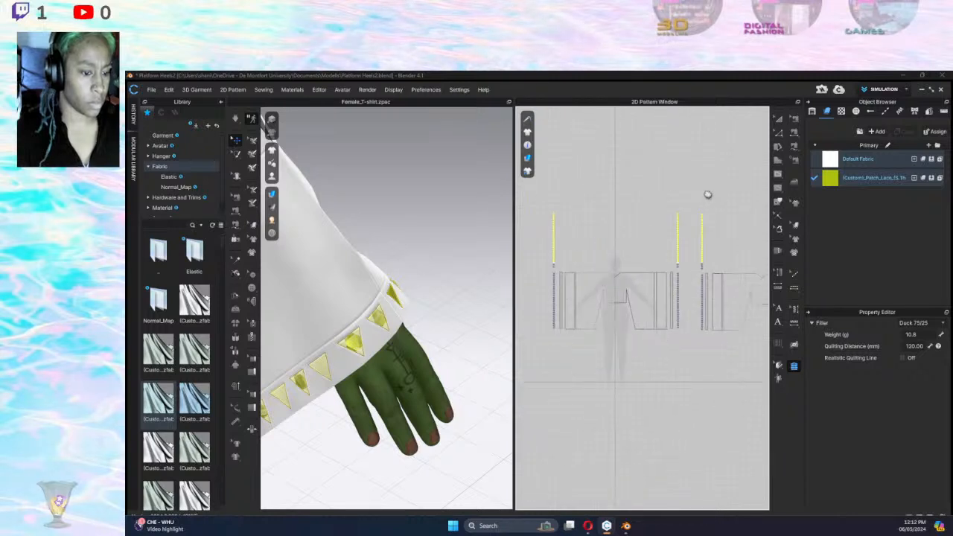
scroll(671, 201, "down", 3)
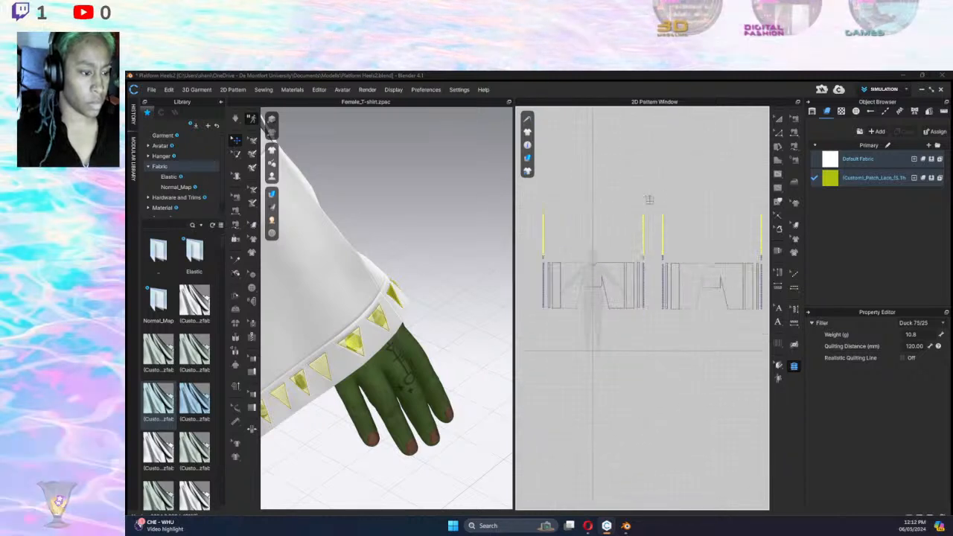
left_click_drag(535, 197, 762, 257)
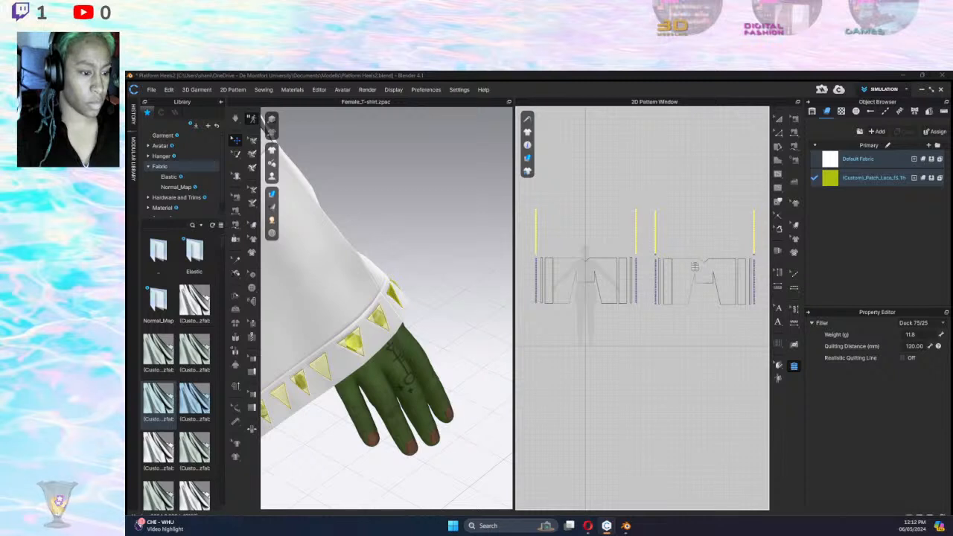
left_click(529, 205)
left_click_drag(752, 277, 771, 263)
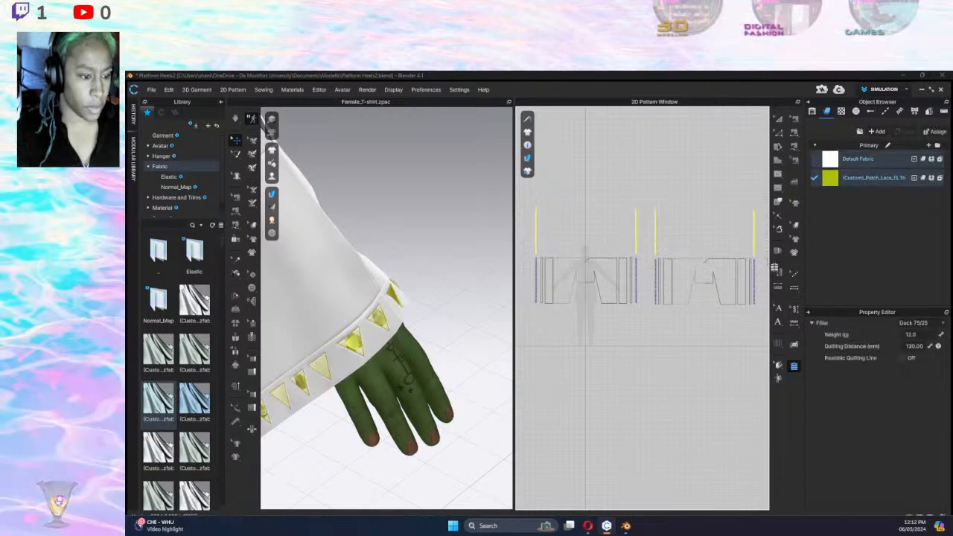
left_click(927, 335)
type("300")
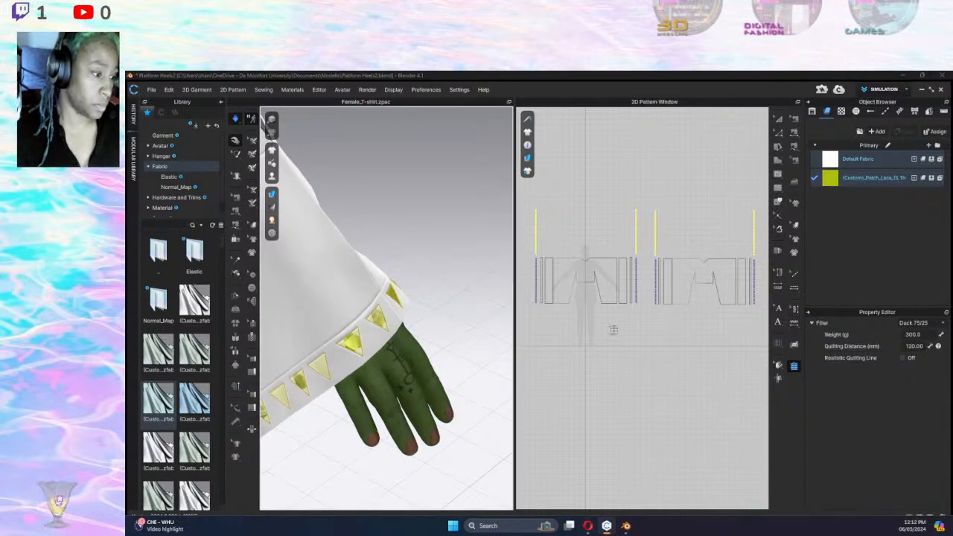
left_click(651, 336)
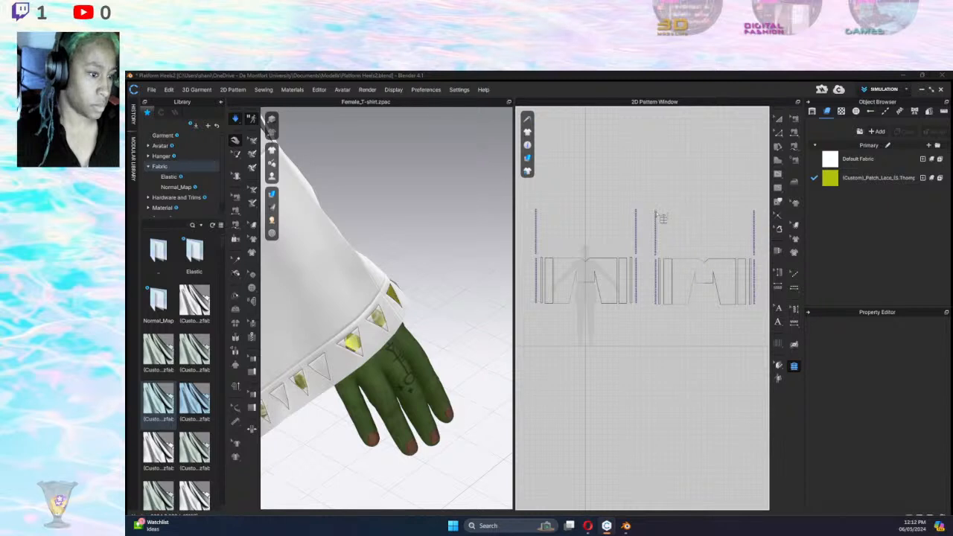
Compare individual triangles' filler settings, and set the pale Default Fabric cuff triangle's filler weight to 60 g.
scroll(659, 221, "down", 6)
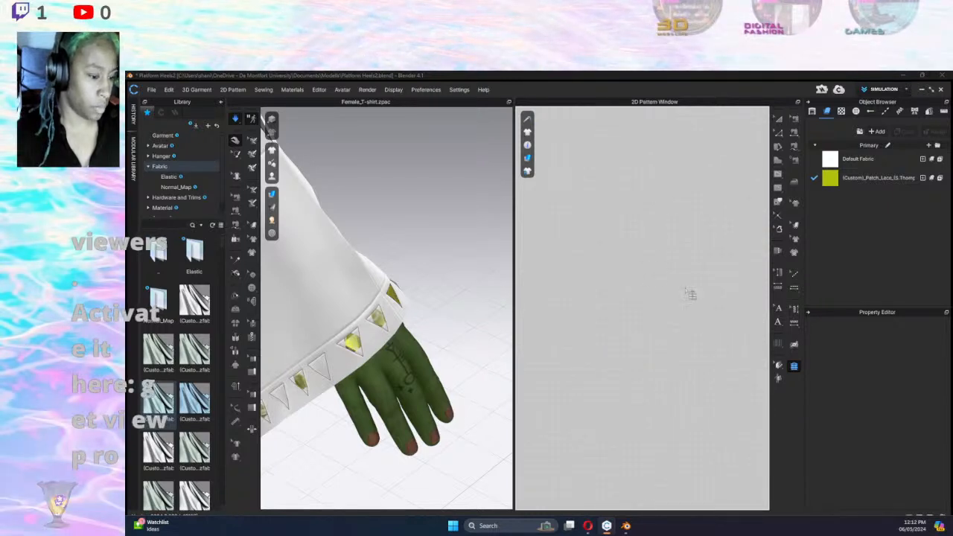
scroll(691, 296, "up", 6)
scroll(689, 298, "up", 5)
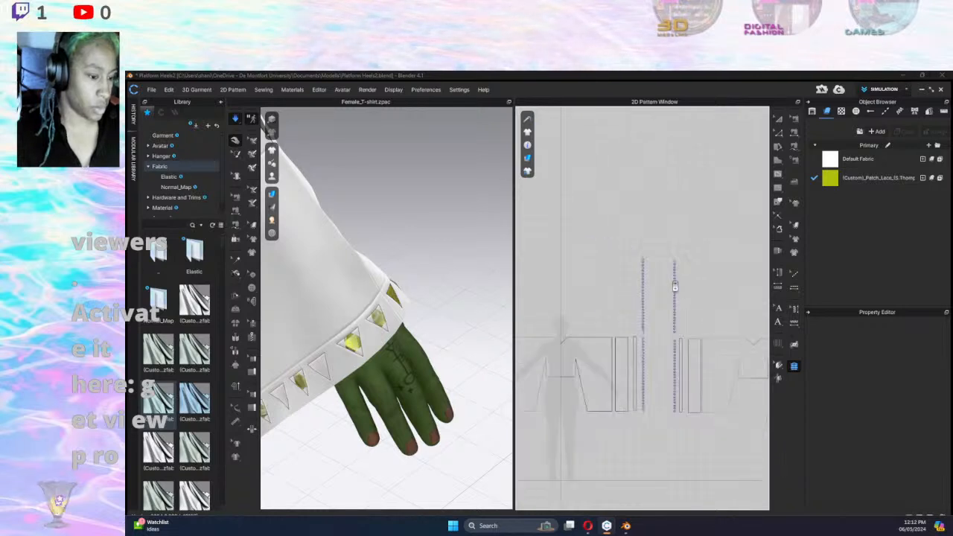
left_click(684, 280)
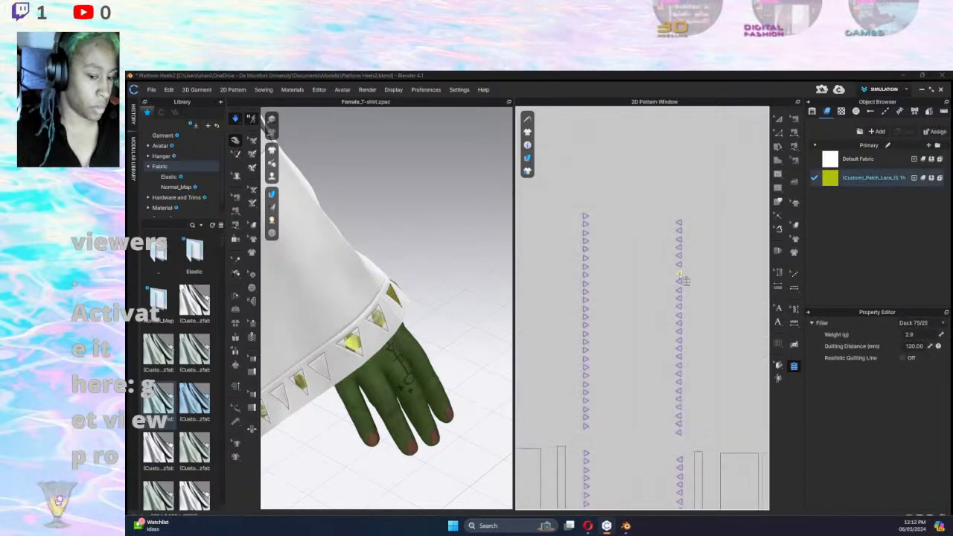
scroll(695, 278, "down", 10)
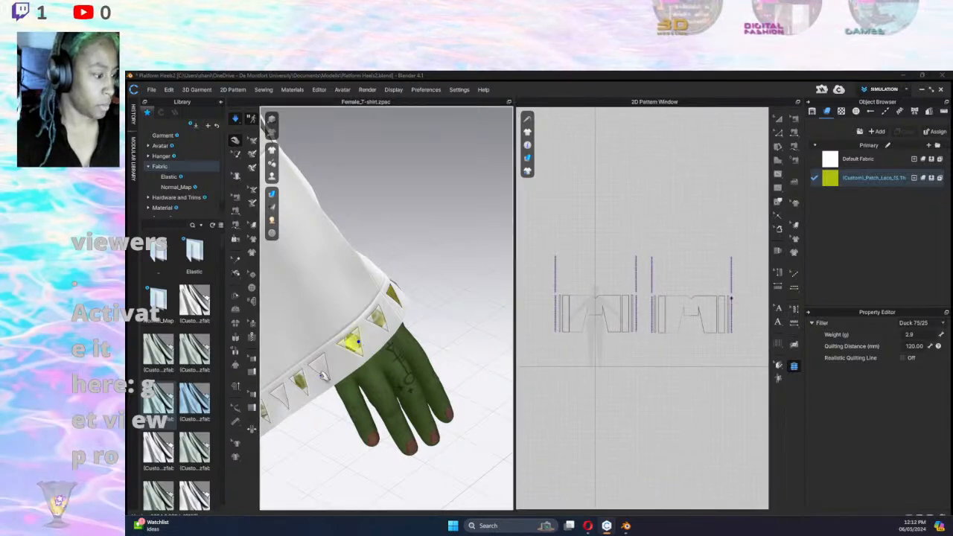
left_click(909, 336)
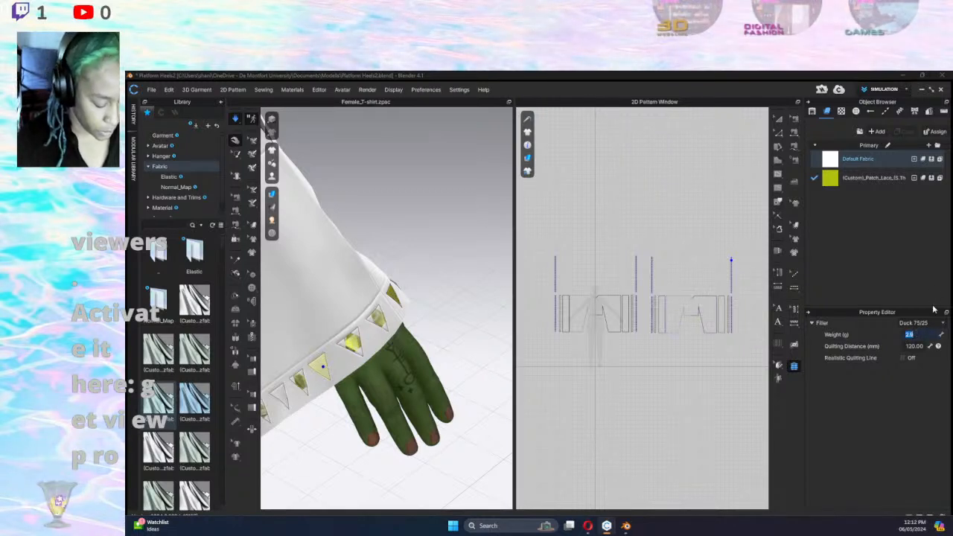
key("Return")
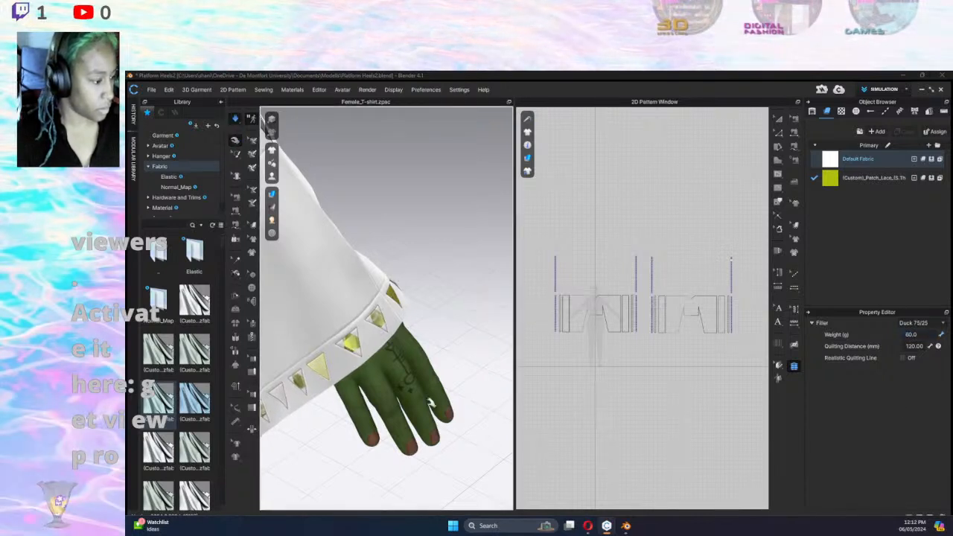
Examine the pale cuff triangle from the side and raise its filler weight to 110 g.
right_click_drag(389, 407, 453, 371)
left_click(923, 336)
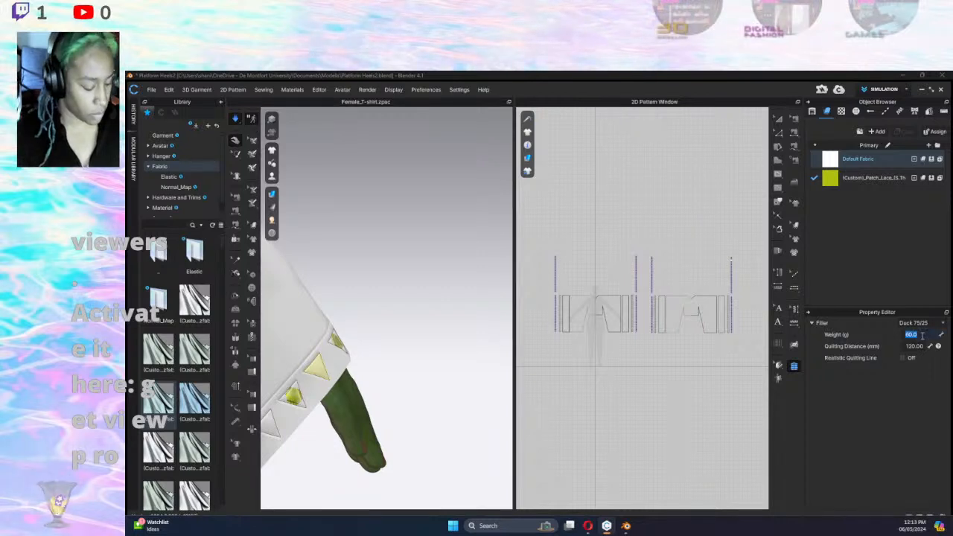
type("11")
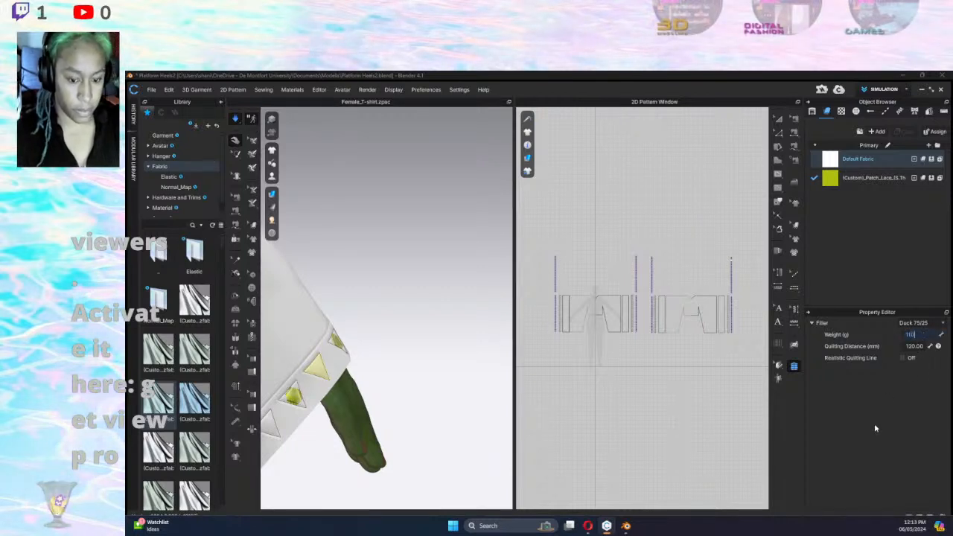
type("0")
key("Return")
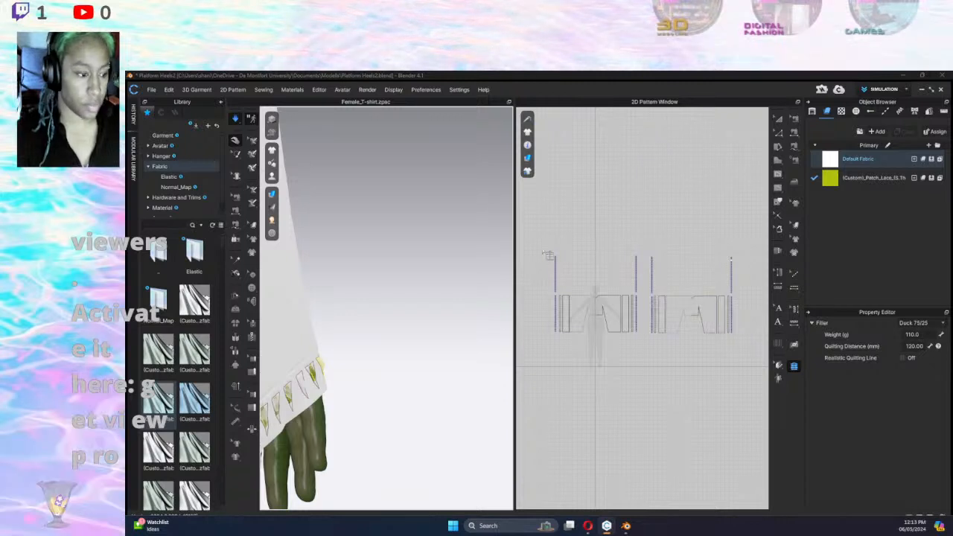
Box-select all upper and lower triangle columns of both patterns and set their total filler weight to 1302 g.
left_click_drag(552, 243, 733, 329)
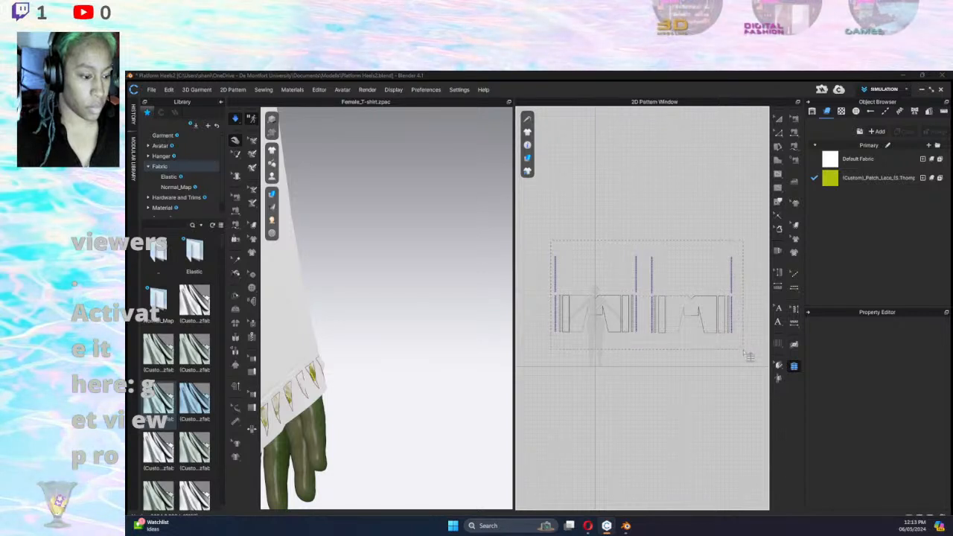
left_click_drag(750, 363, 752, 365)
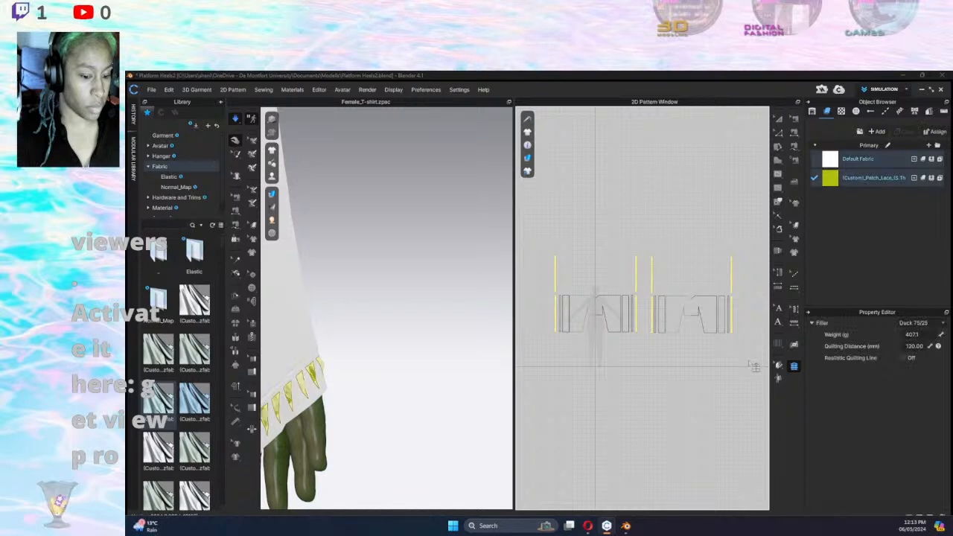
double_click(912, 335)
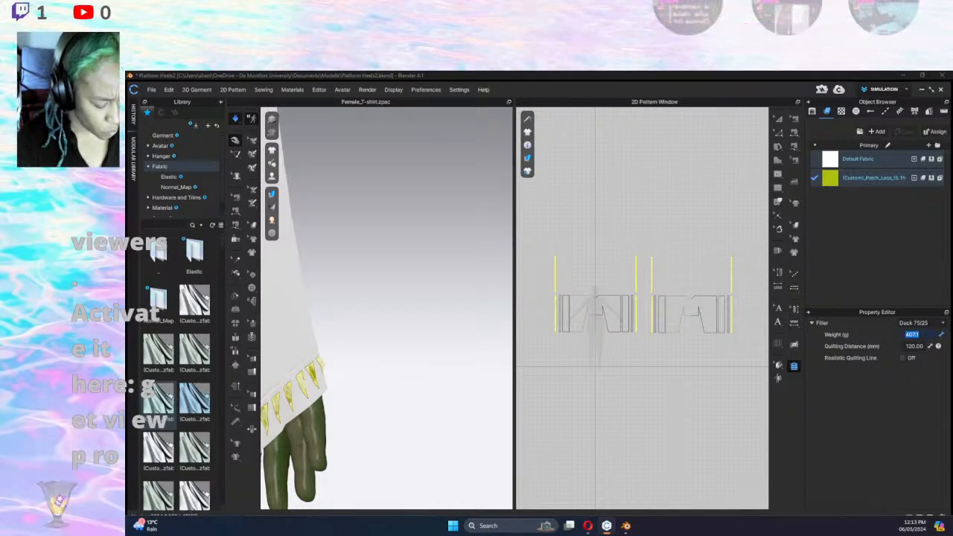
type("130")
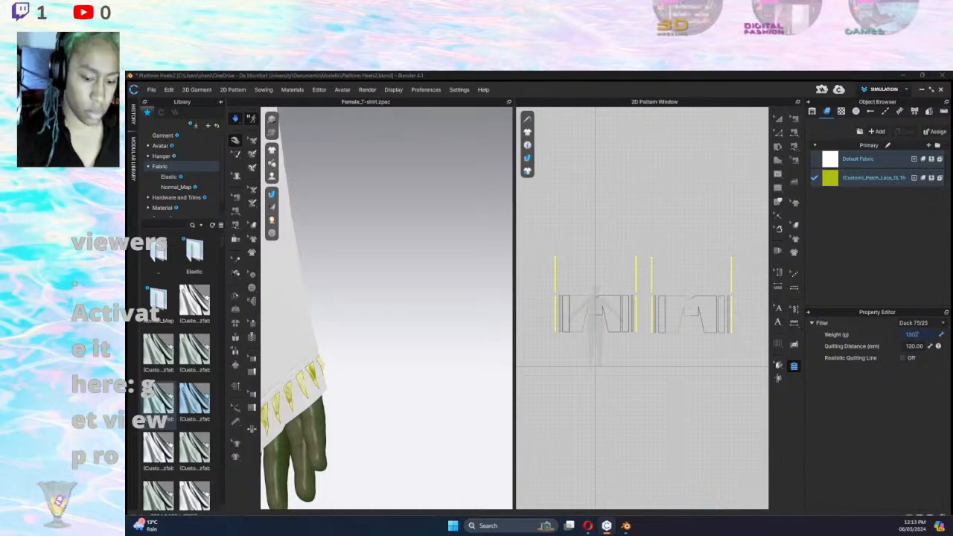
type("2")
key("Return")
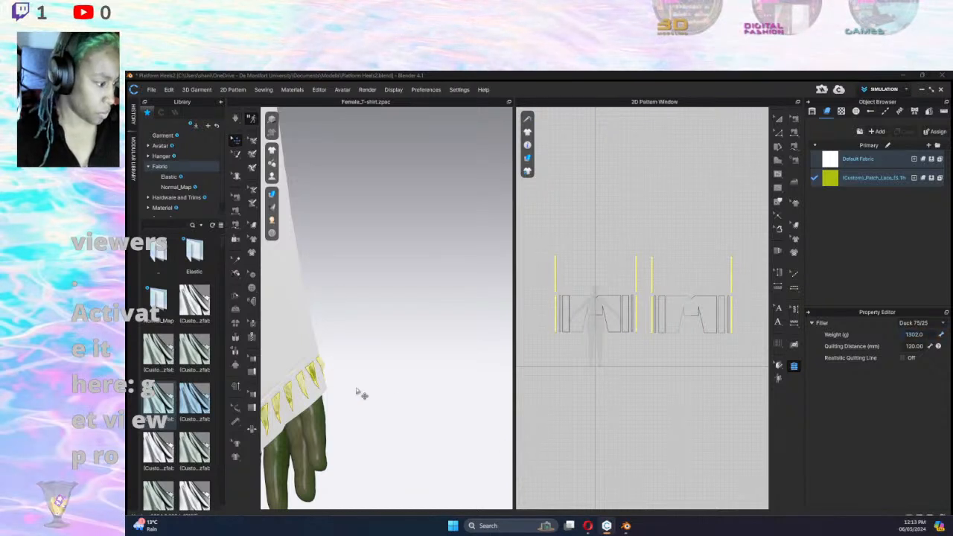
left_click(618, 371)
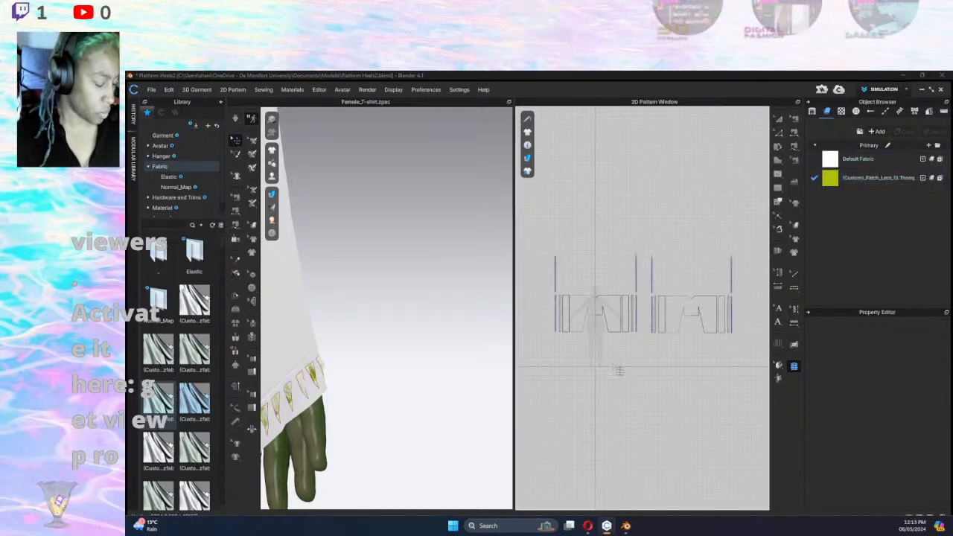
Save the project as SP_Garment.001.
key("ctrl+s")
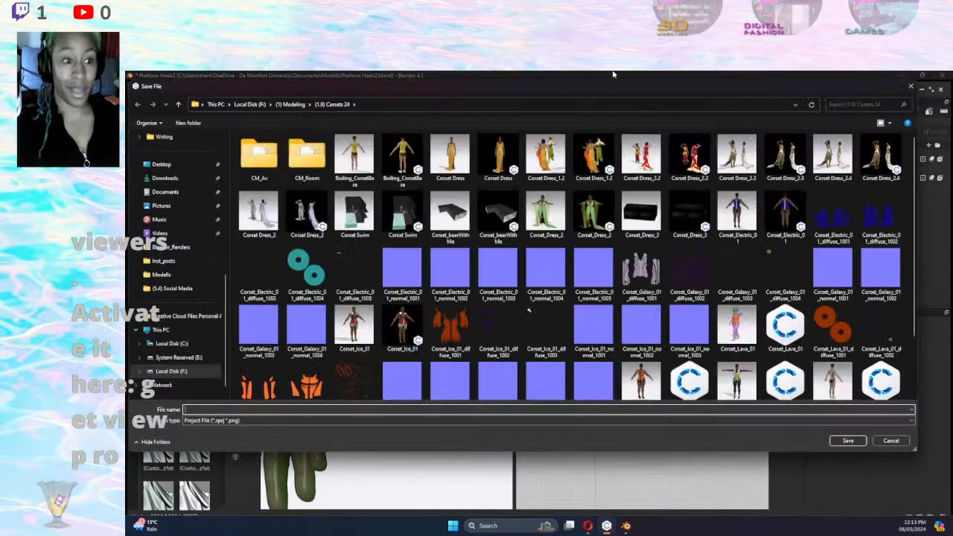
left_click_drag(702, 92, 952, 88)
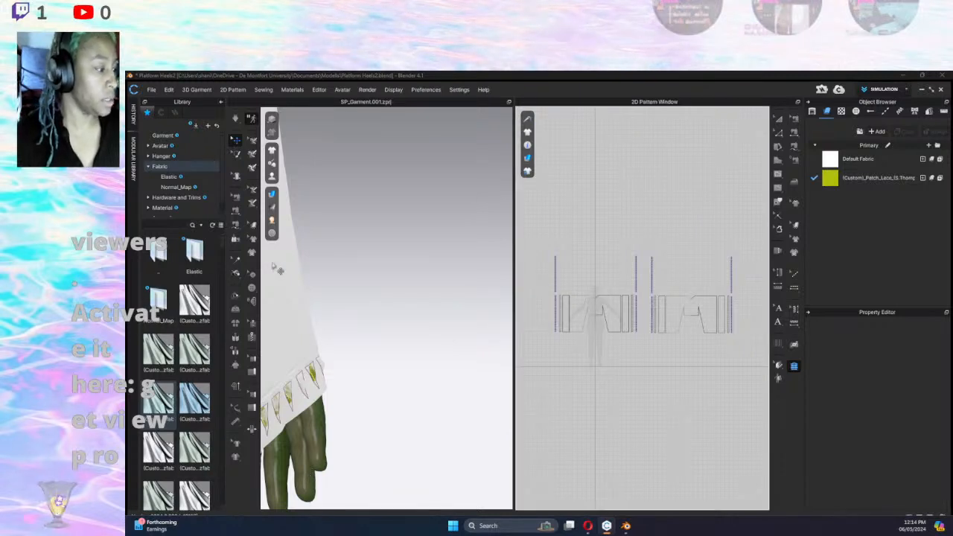
Examine the draped garment on the avatar and the triangle trim along the sleeve cuff and hem.
key("space")
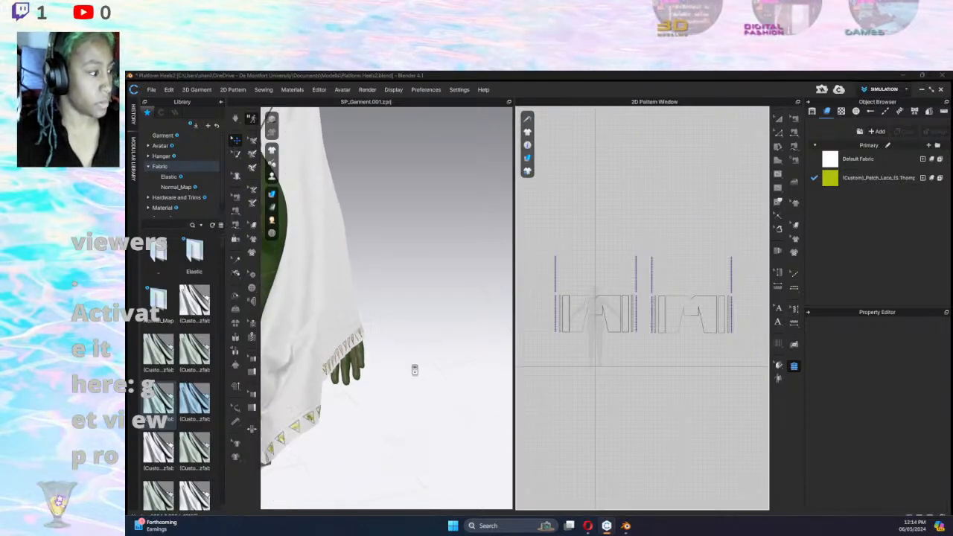
scroll(415, 370, "down", 5)
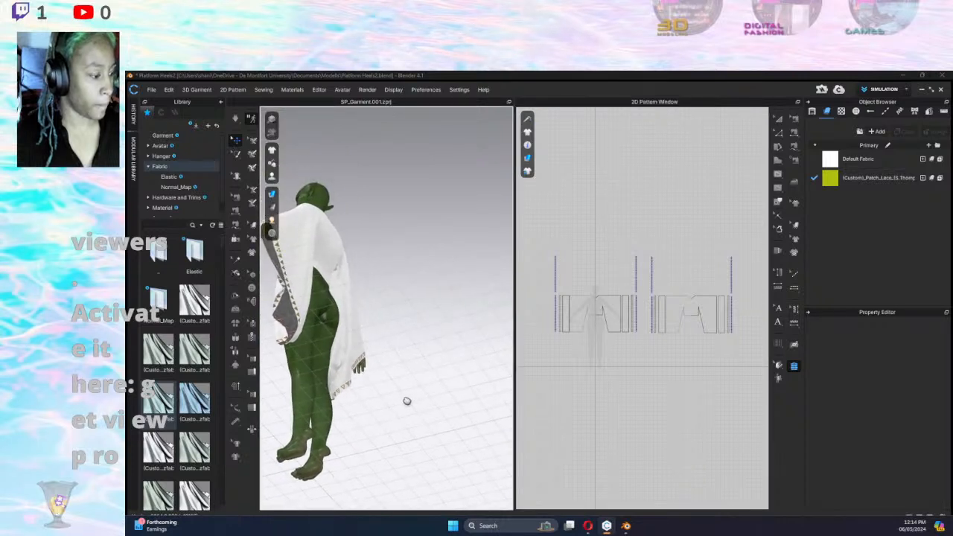
scroll(404, 396, "up", 5)
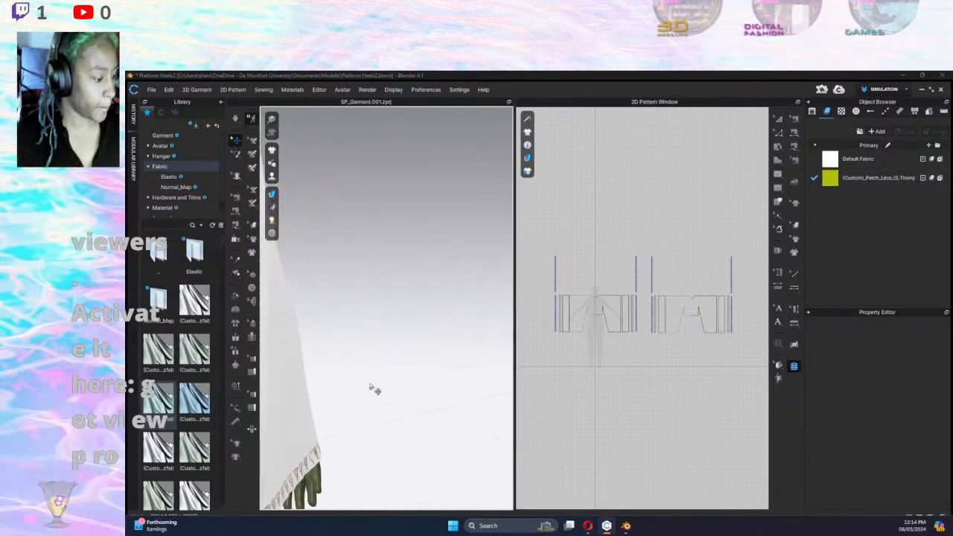
middle_click_drag(371, 387, 456, 265)
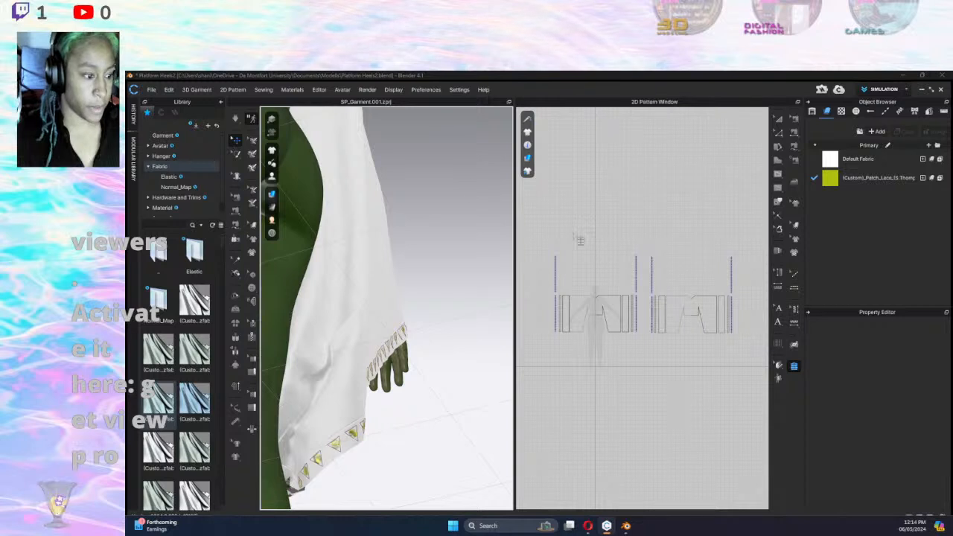
Check the filler weight of all triangle columns together and of a single triangle in one column.
left_click_drag(547, 236, 765, 368)
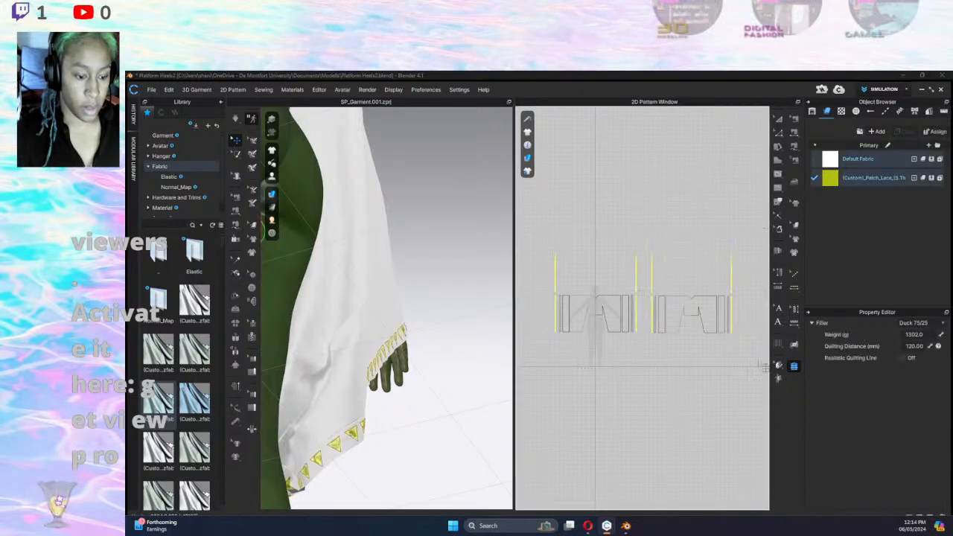
scroll(743, 313, "down", 3)
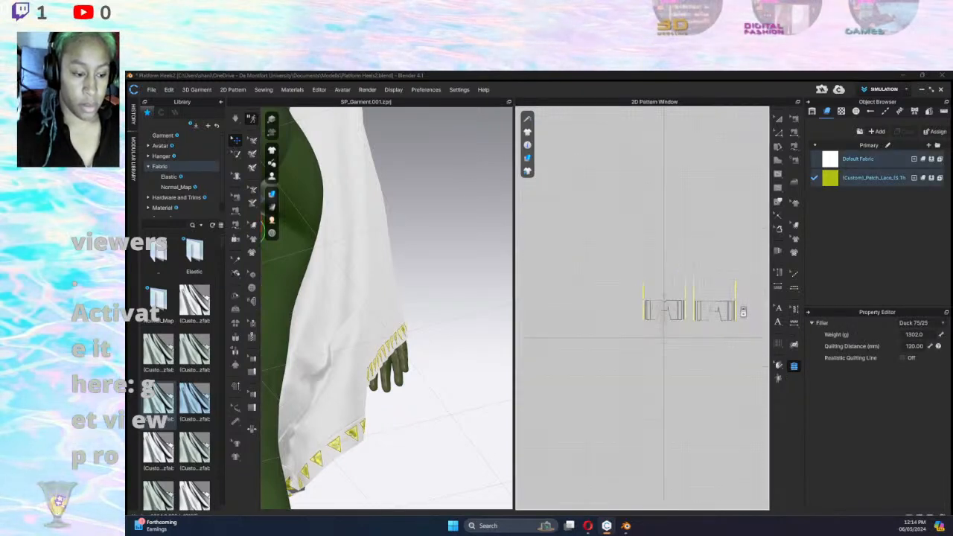
scroll(742, 311, "up", 5)
left_click(594, 227)
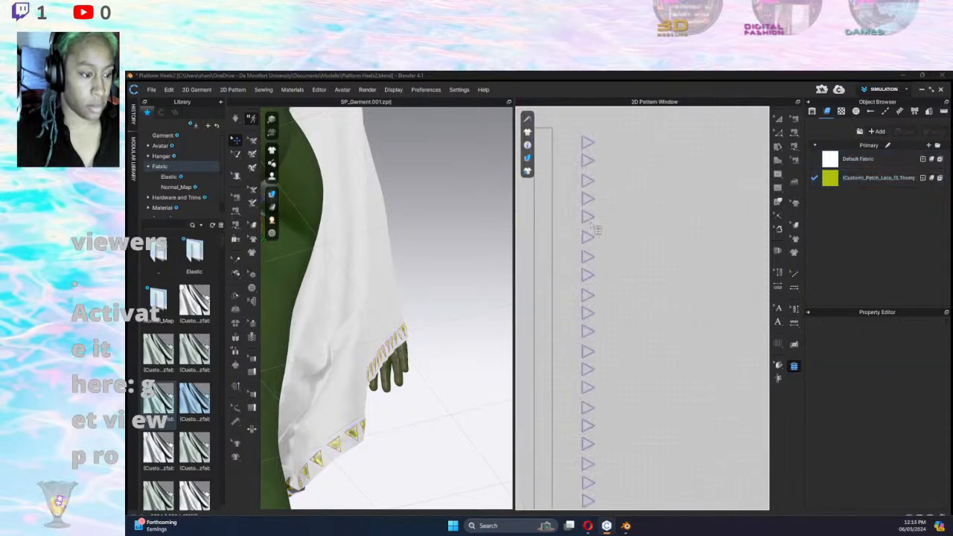
left_click(590, 216)
scroll(627, 291, "down", 2)
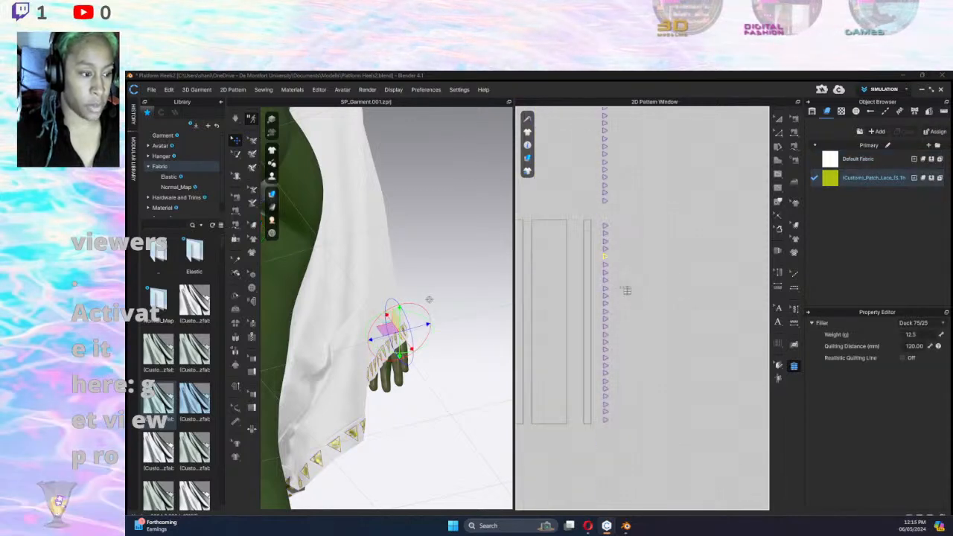
Select all triangle columns of both patterns and set their total filler weight to 3000 g.
scroll(627, 290, "down", 4)
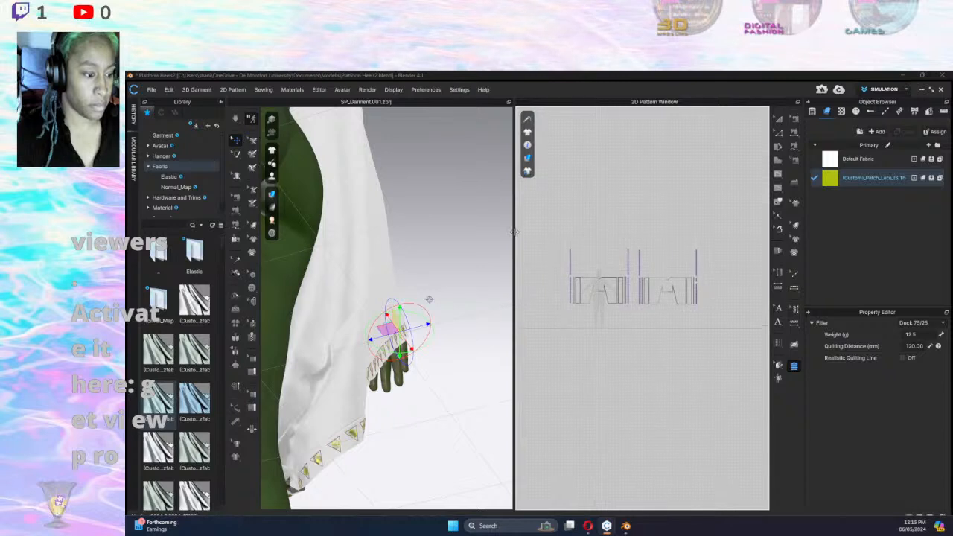
left_click(711, 340)
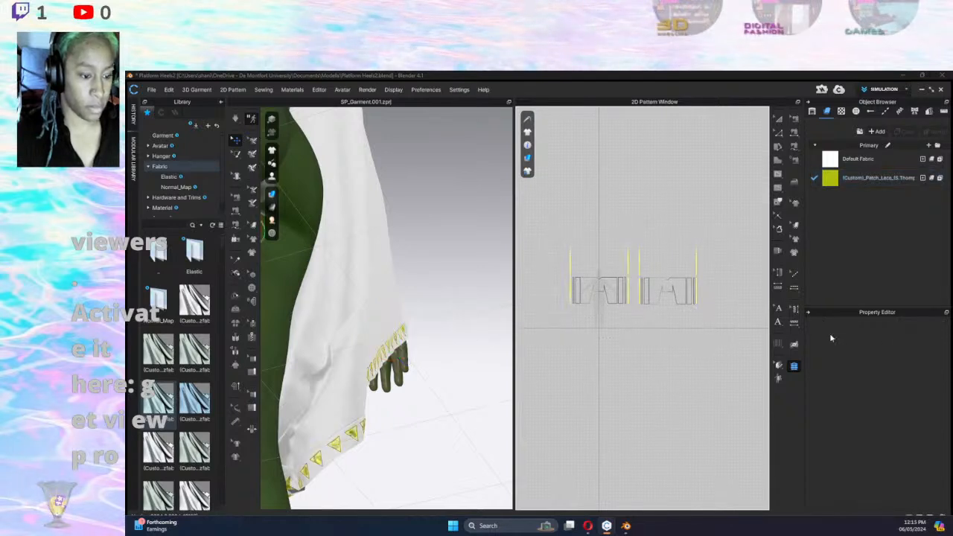
key("ctrl+a")
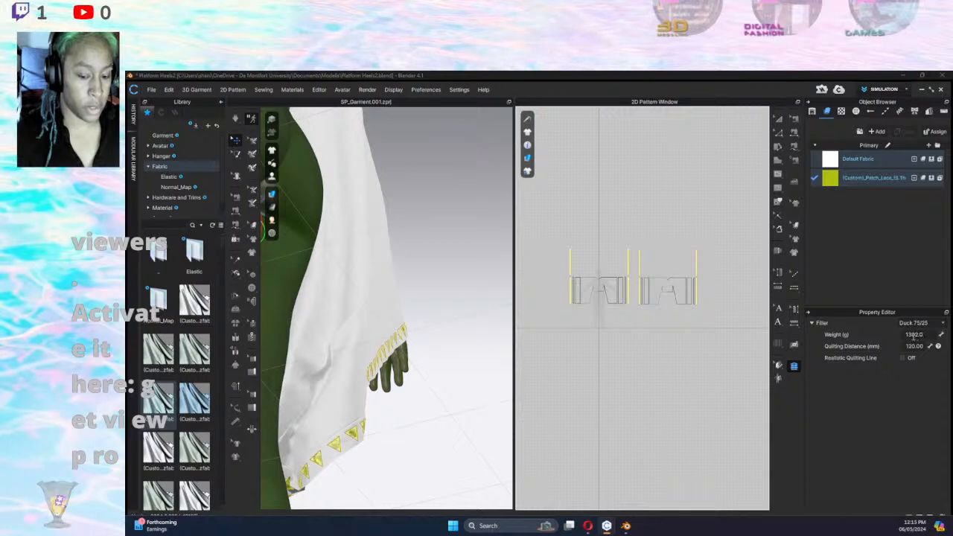
left_click(913, 335)
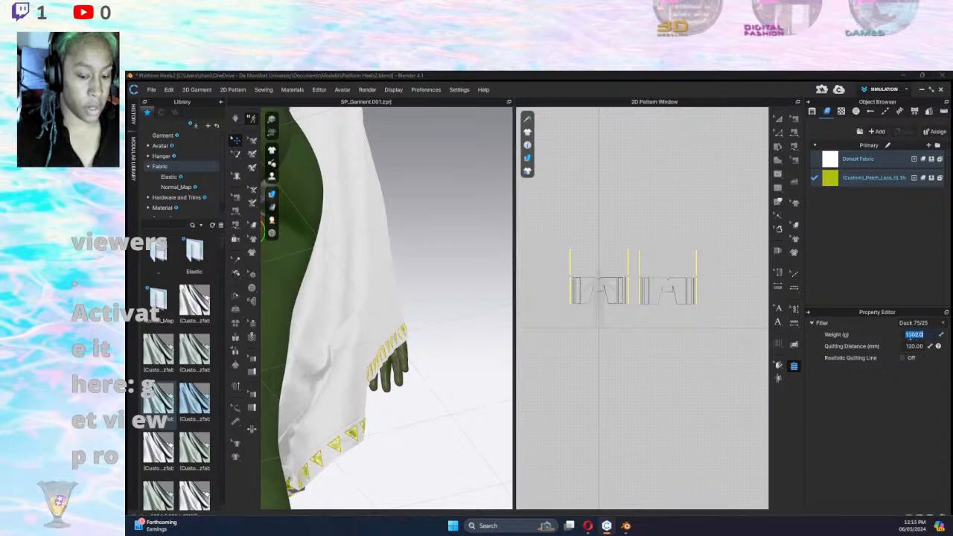
double_click(926, 335)
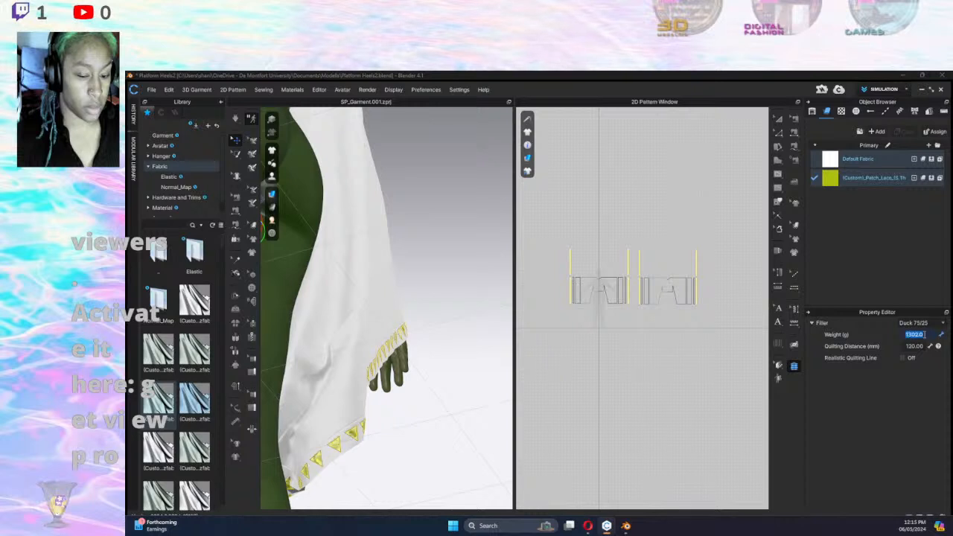
left_click(929, 335)
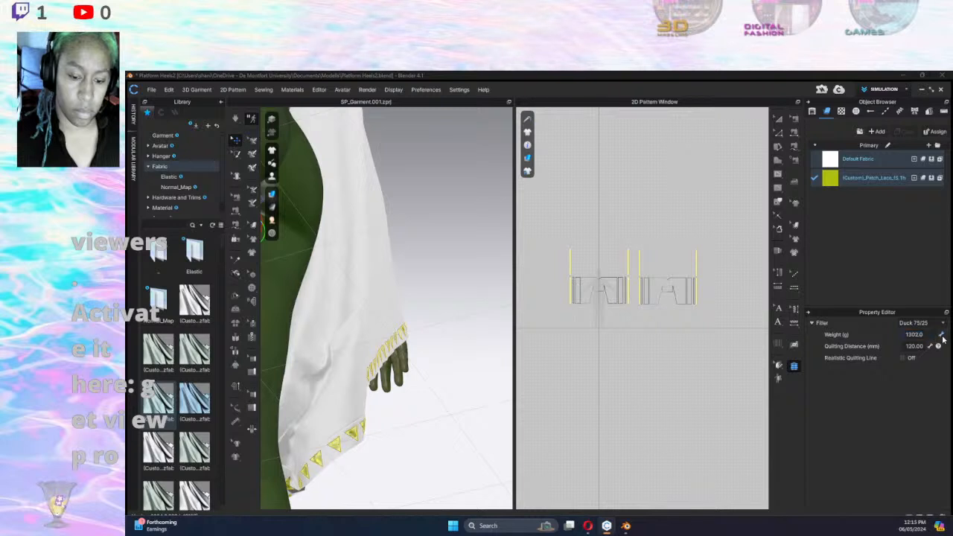
double_click(933, 334)
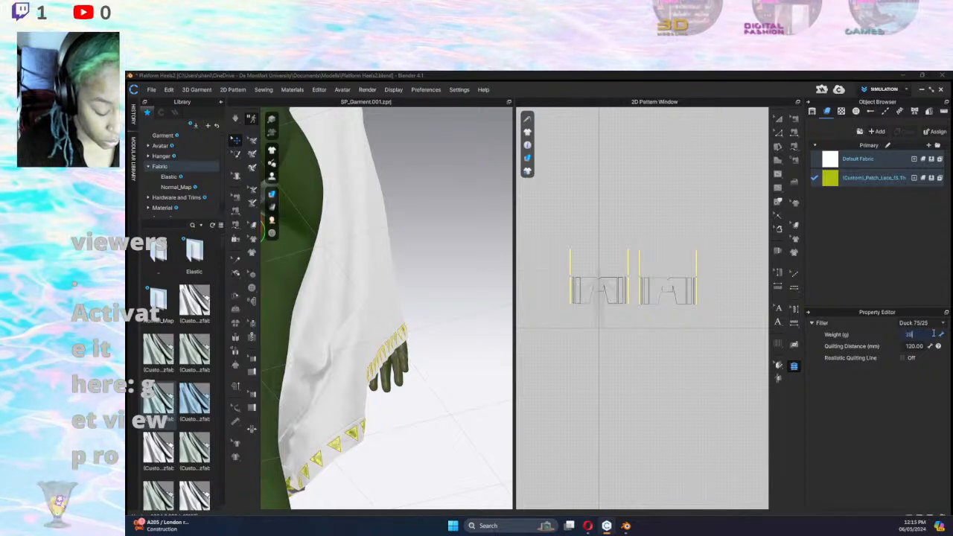
type("0")
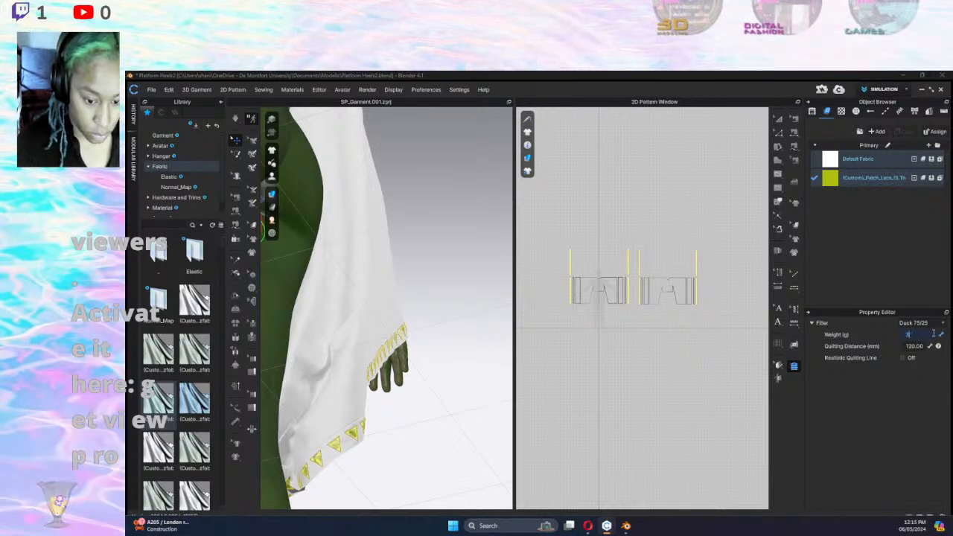
key("BackSpace")
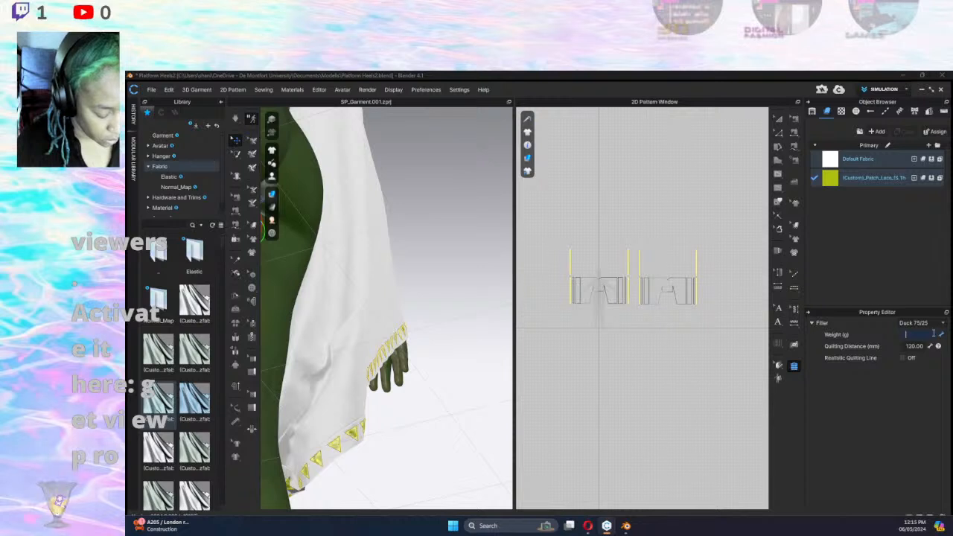
type("300")
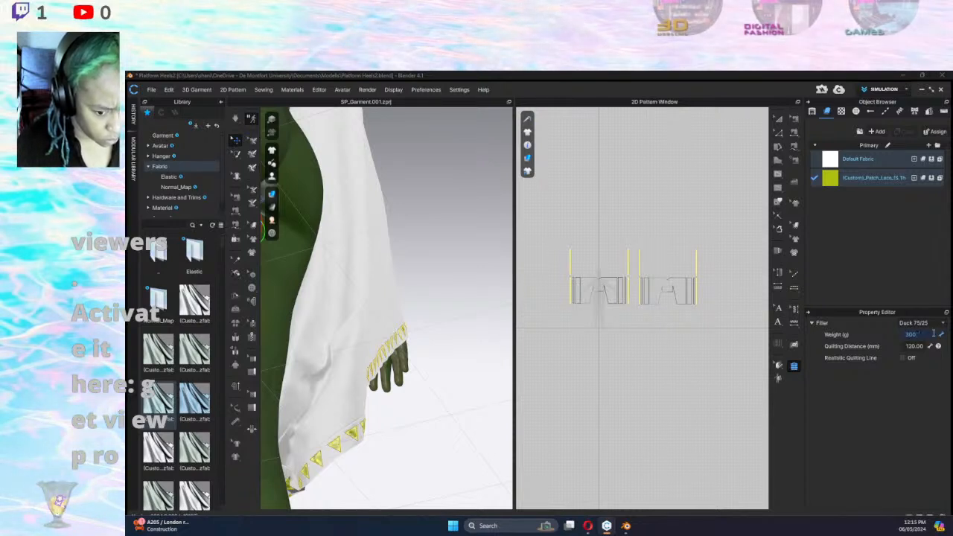
type("0")
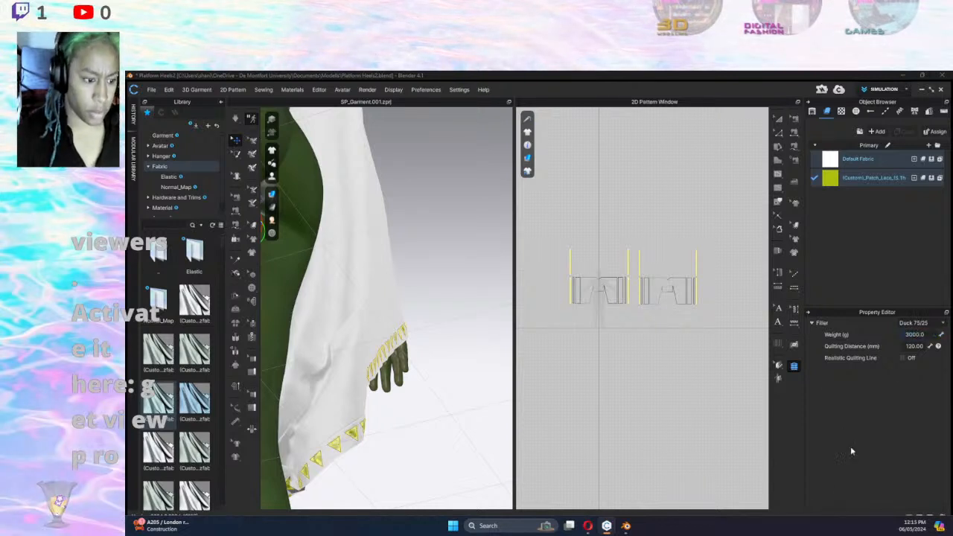
Check the filler weight of the topmost triangle in the second pattern's outer lower column.
left_click(702, 274)
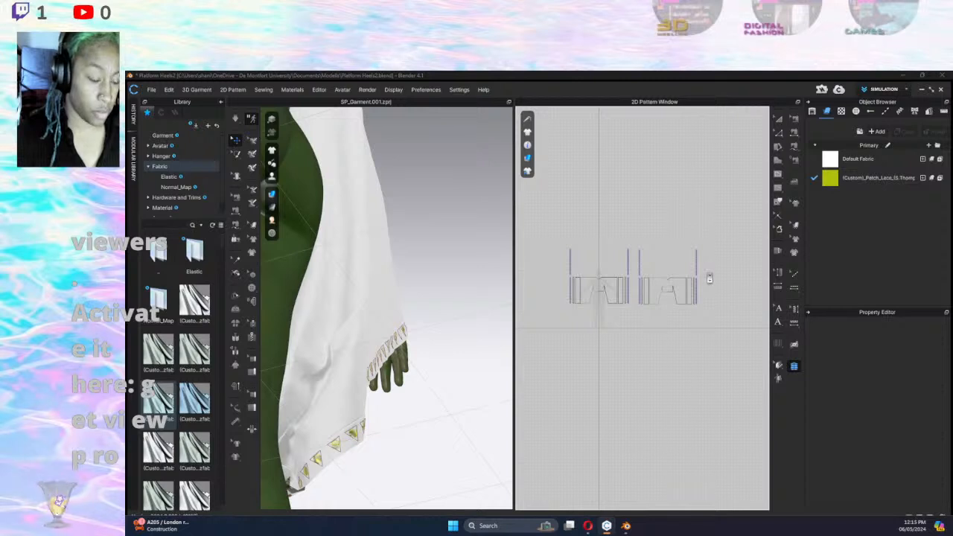
scroll(708, 277, "up", 6)
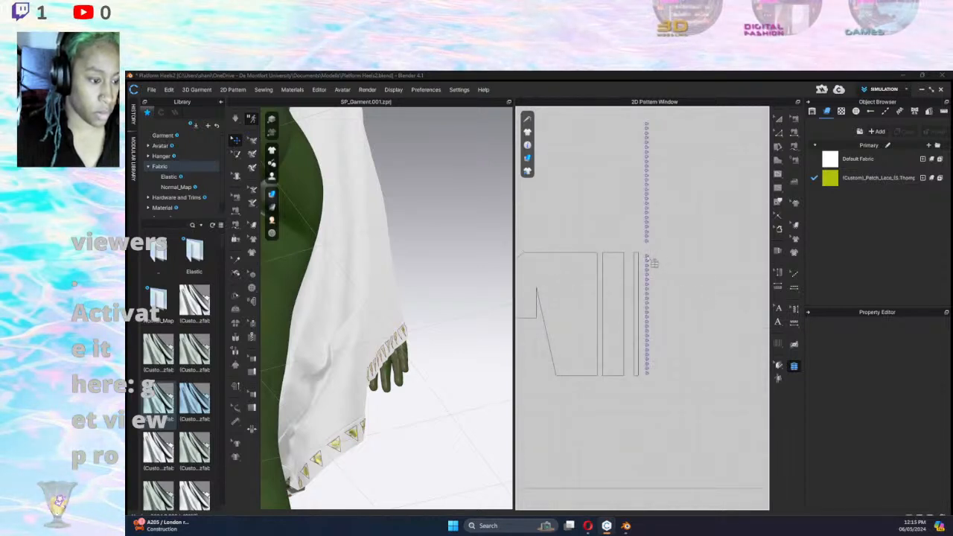
left_click(653, 261)
left_click(923, 332)
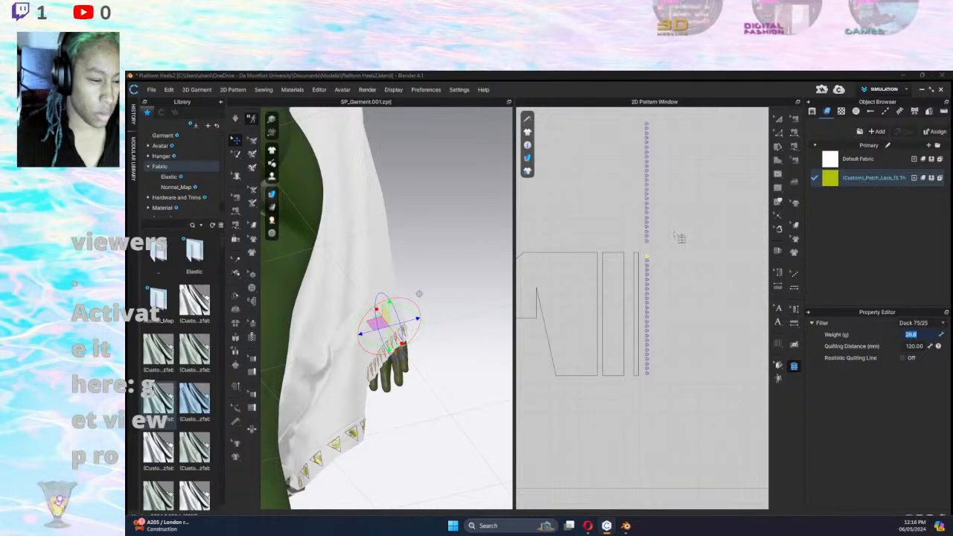
left_click(698, 277)
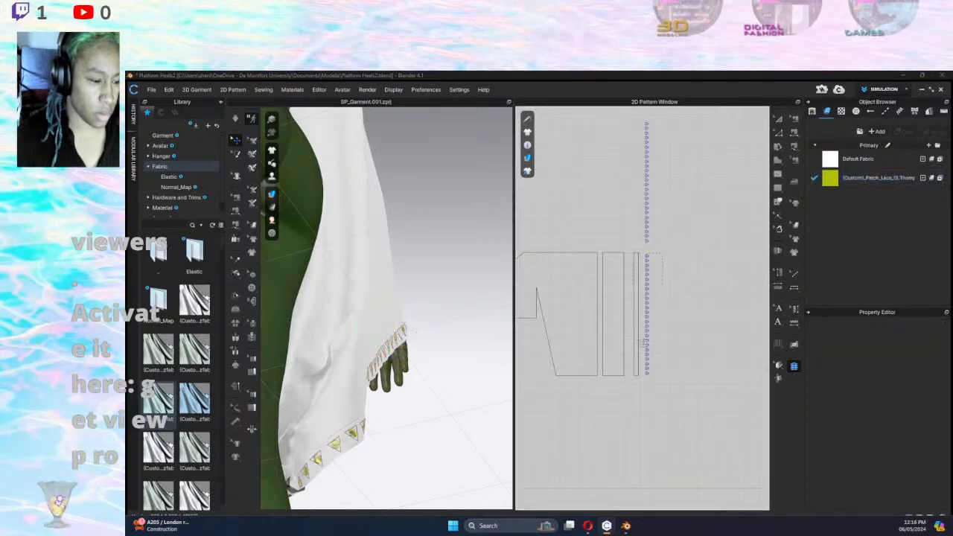
Select the second pattern's whole outer lower triangle column and set its filler quilting distance to 20 mm.
left_click_drag(663, 254, 642, 389)
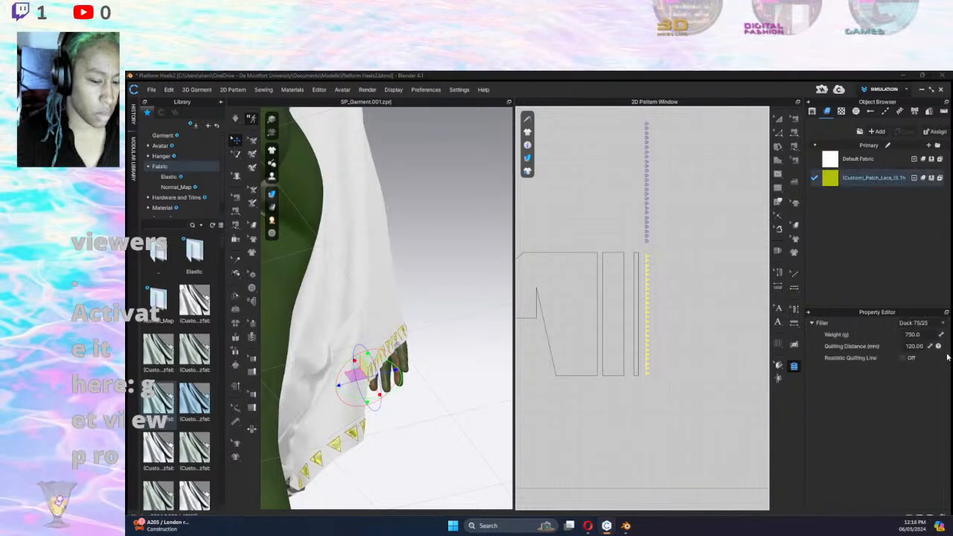
left_click(915, 335)
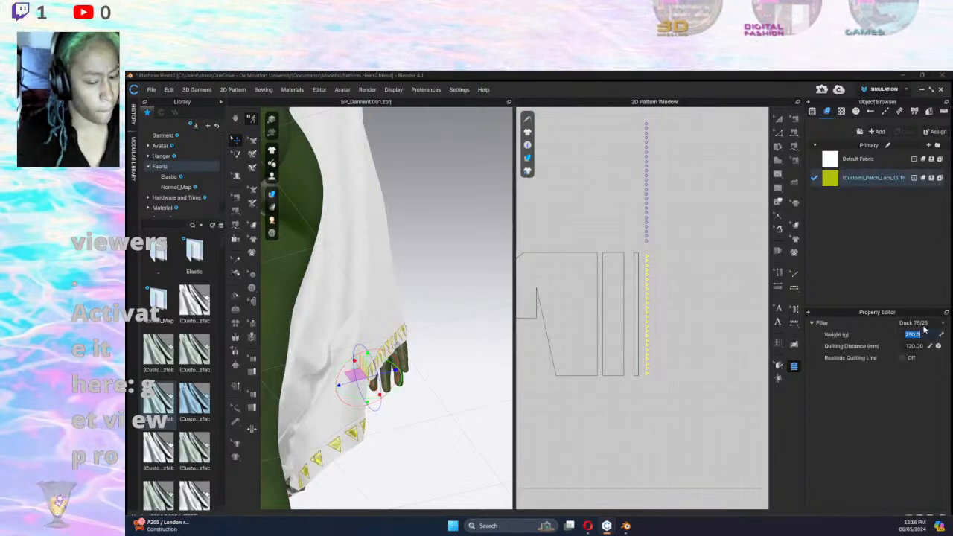
left_click(912, 346)
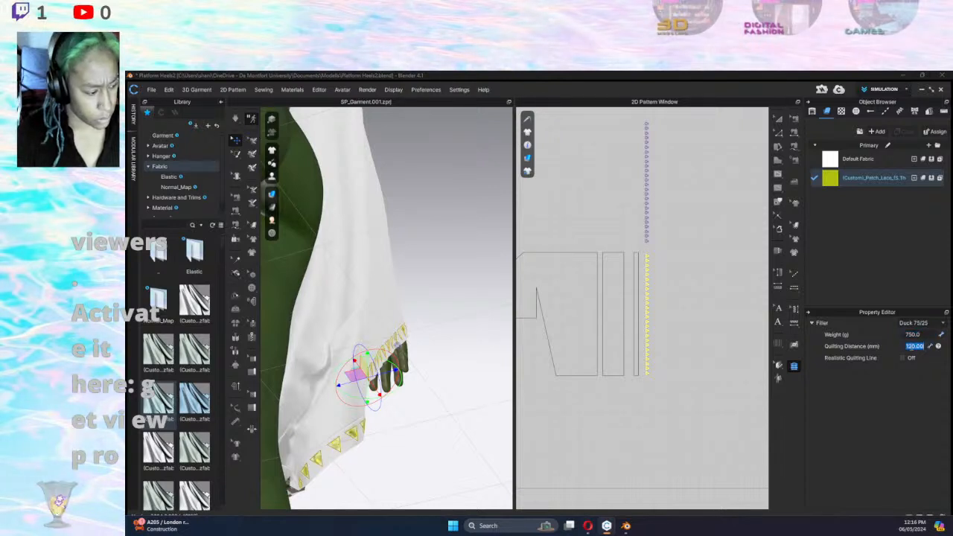
type("20")
key("Return")
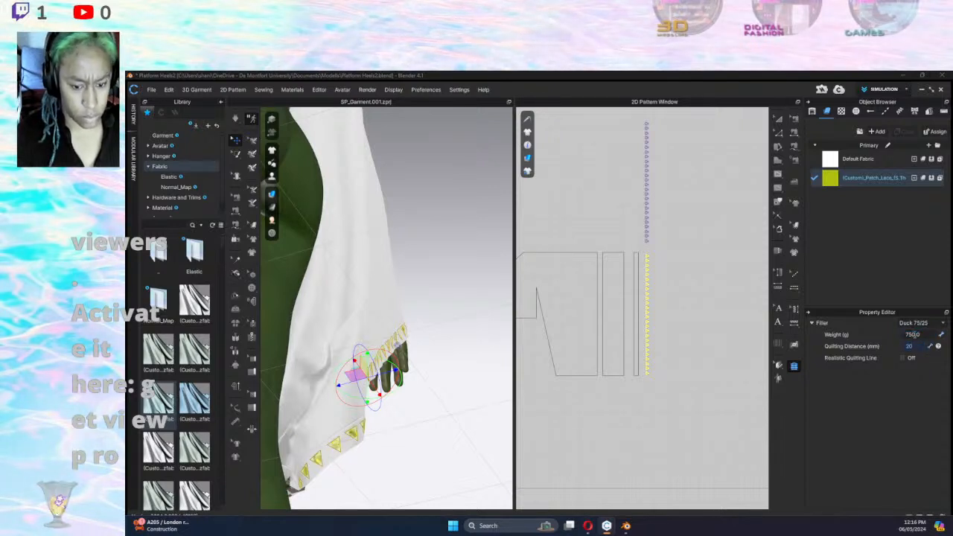
Set the total filler weight of the selected lower triangle column to 1400 g.
left_click(924, 334)
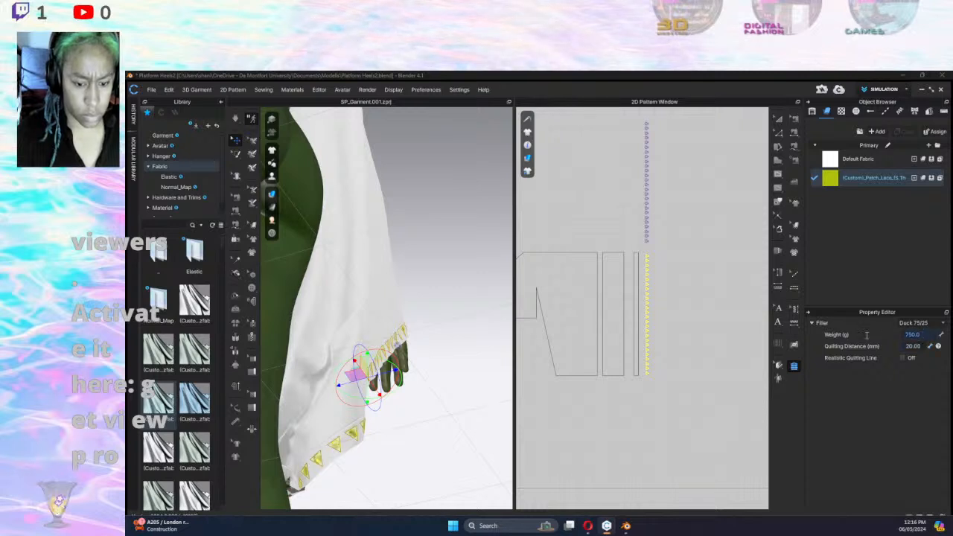
left_click_drag(906, 335, 925, 334)
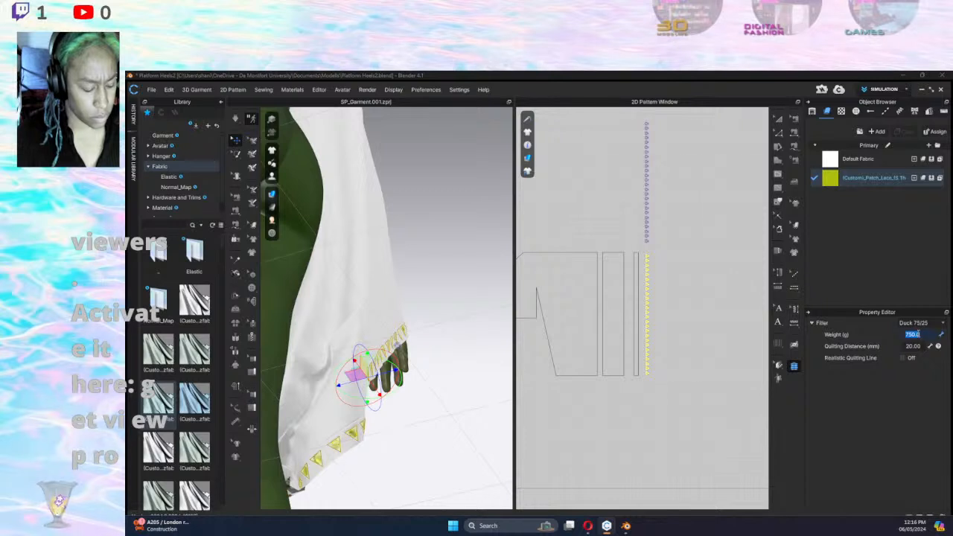
type("1")
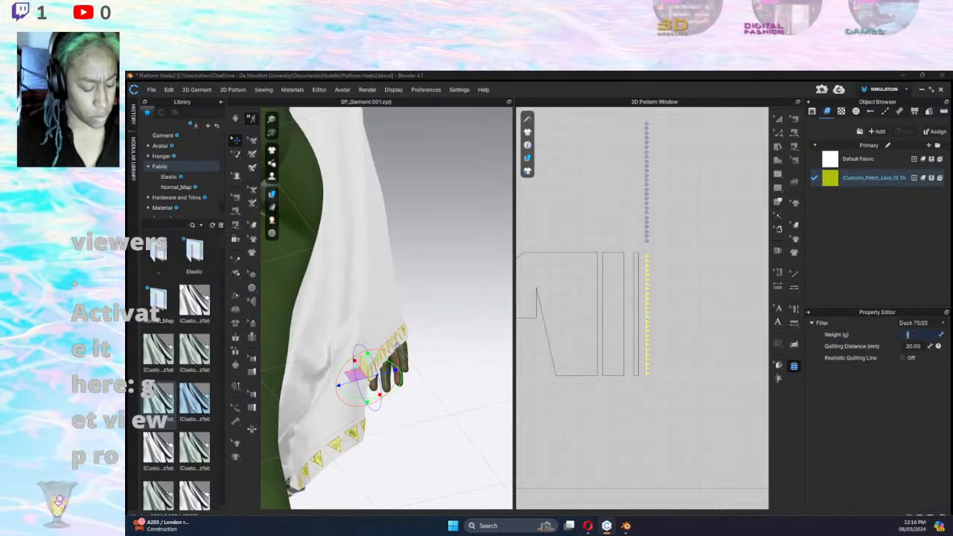
type("400")
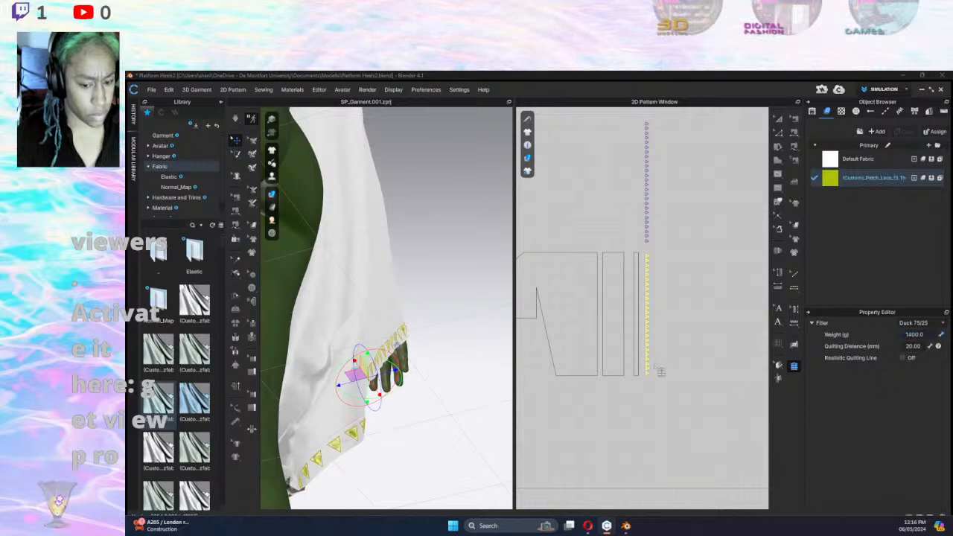
left_click(618, 432)
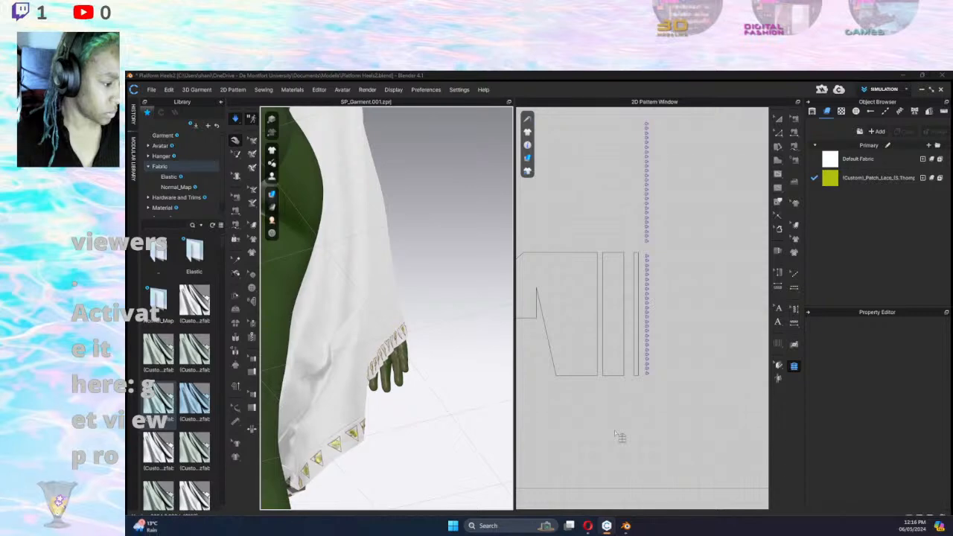
Examine the trim on the avatar and compare filler settings of the top triangle, the lower column and the upper column.
right_click_drag(494, 447, 343, 461)
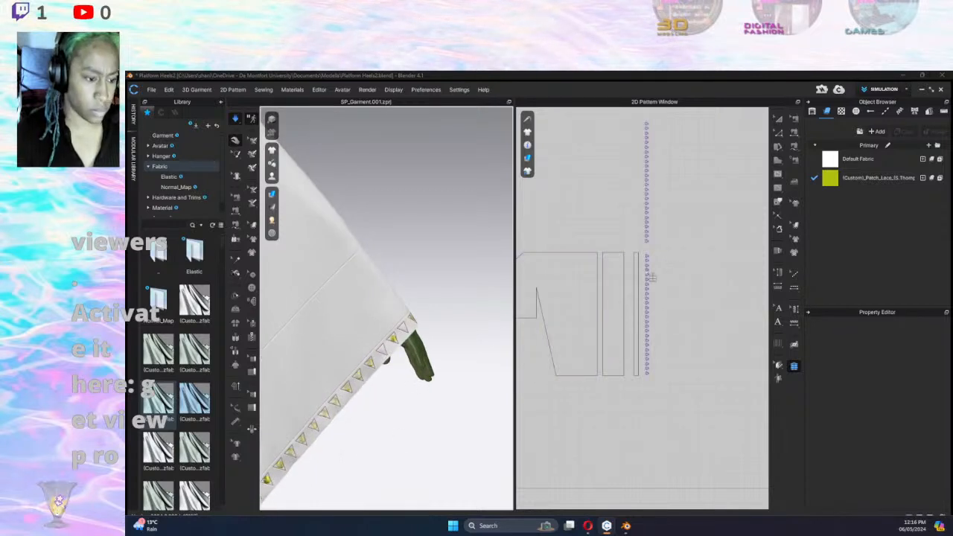
left_click(649, 262)
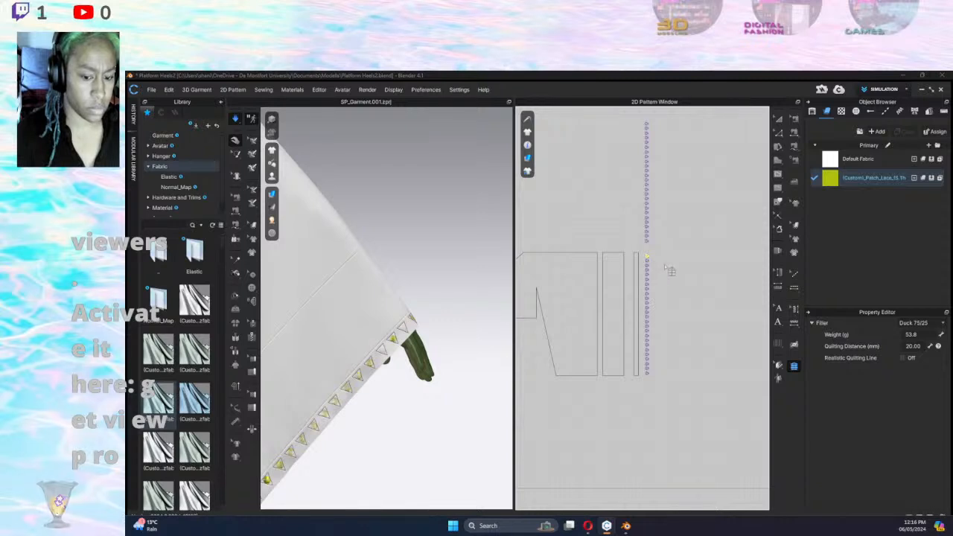
scroll(671, 270, "down", 1)
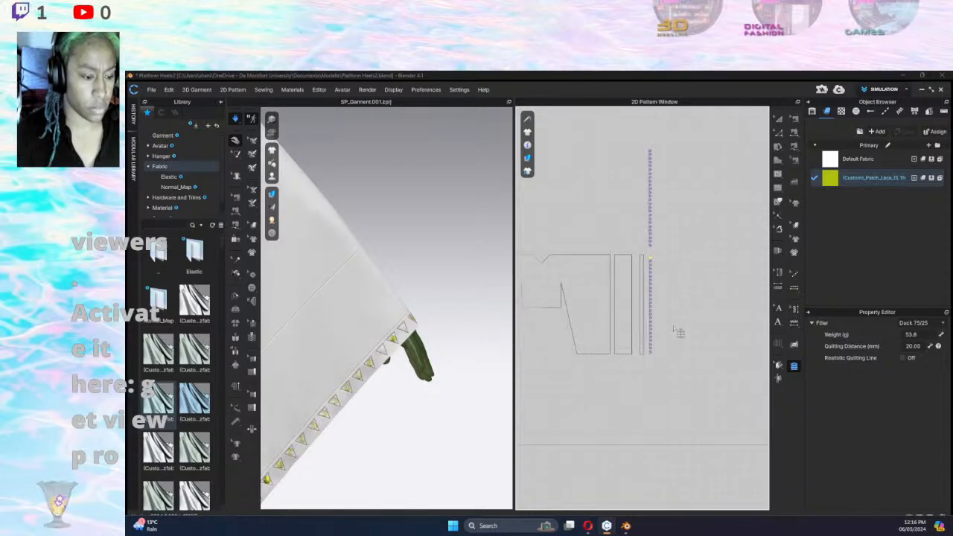
left_click(672, 383)
left_click(650, 259)
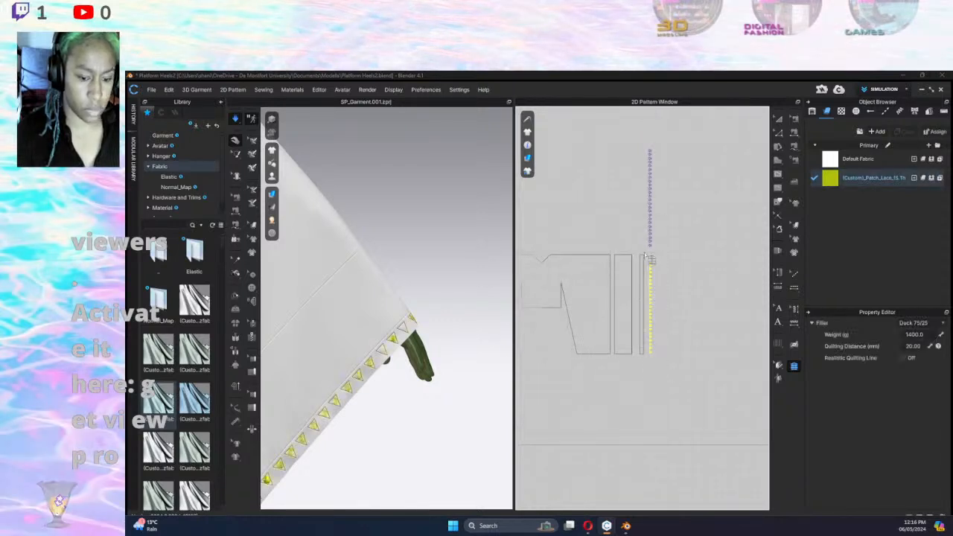
left_click_drag(640, 132, 668, 255)
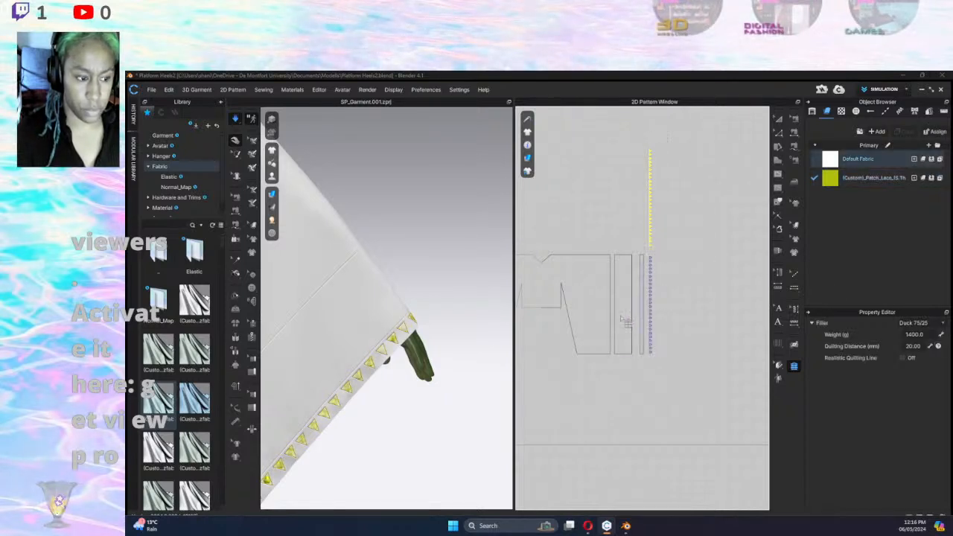
Set the filler of the second pattern's inner upper triangle column to 1500 g weight and 34 mm quilting distance.
middle_click_drag(560, 304, 778, 316)
left_click_drag(669, 240, 671, 258)
left_click(612, 163)
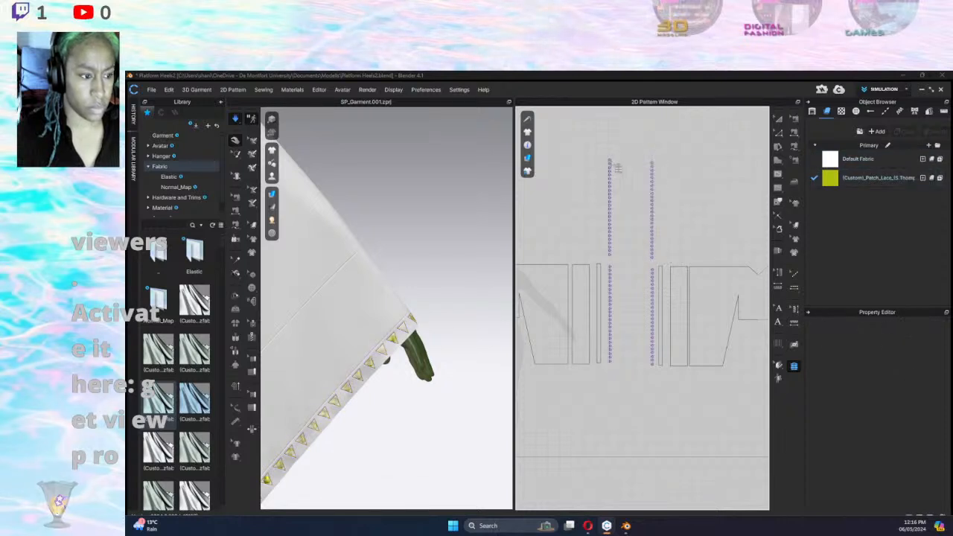
left_click_drag(640, 151, 662, 269)
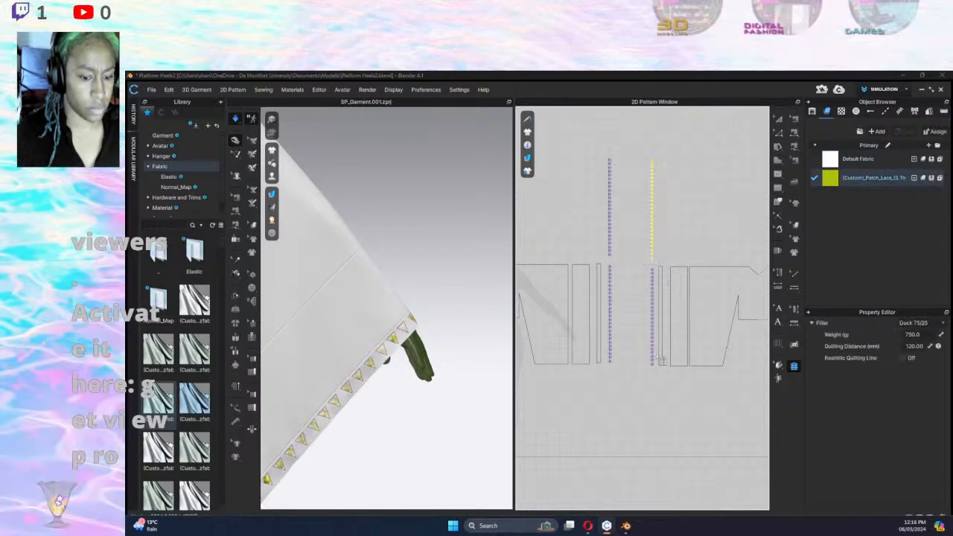
left_click(923, 335)
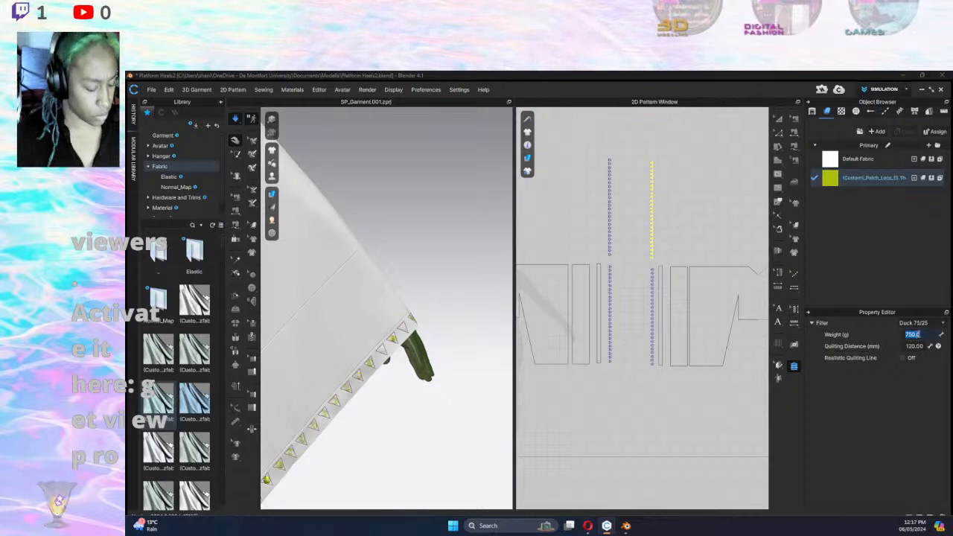
key("BackSpace")
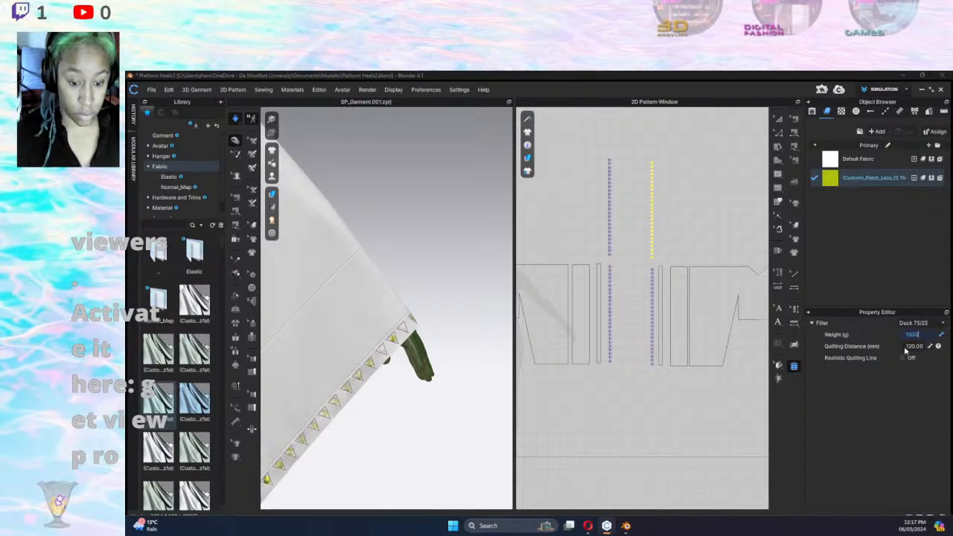
left_click(913, 347)
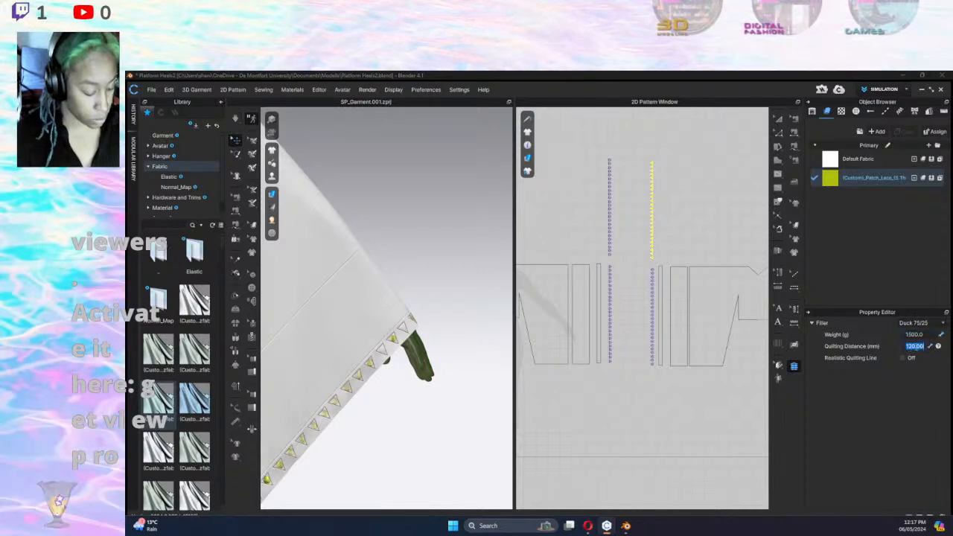
type("3")
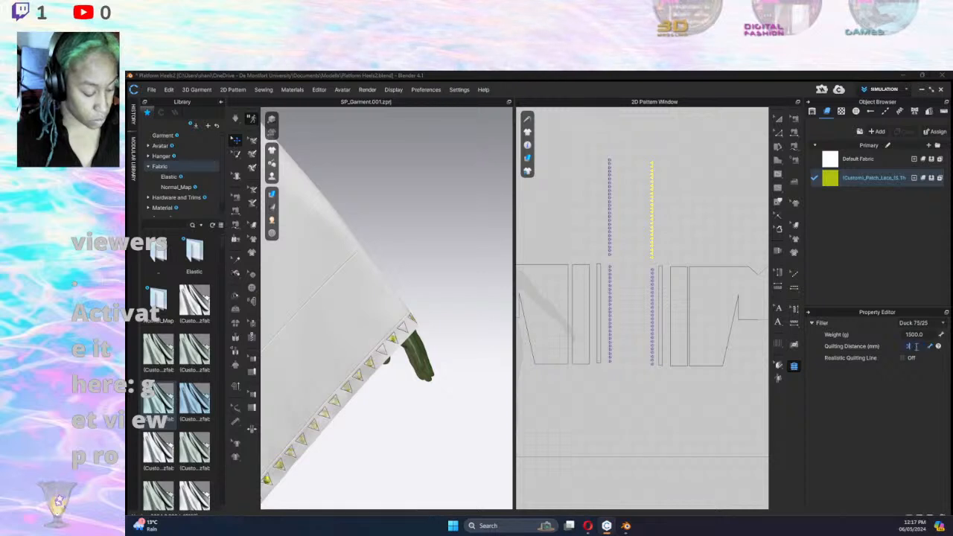
type("4")
key("Return")
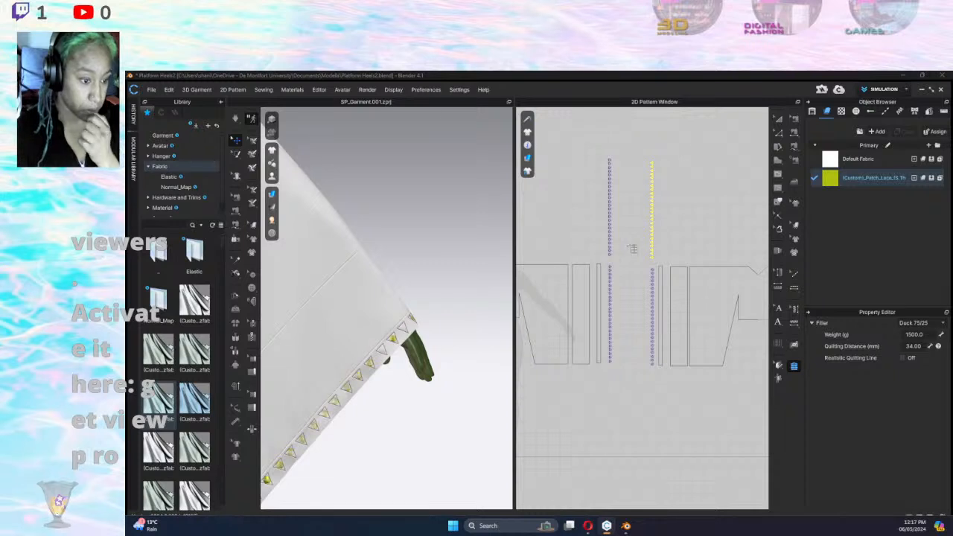
Set the filler of the first pattern's inner upper triangle column to 1400 g weight and 34 mm quilting distance.
left_click(636, 283)
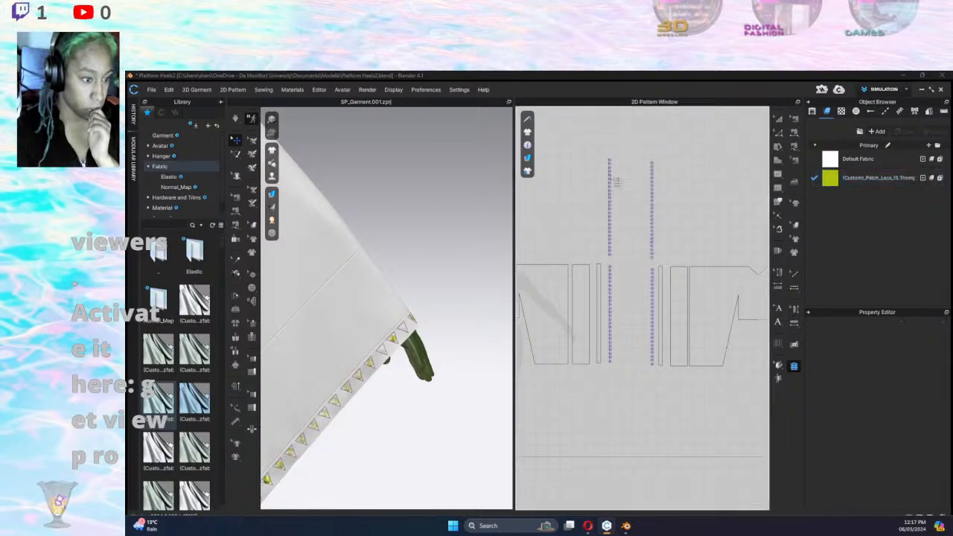
left_click(628, 268)
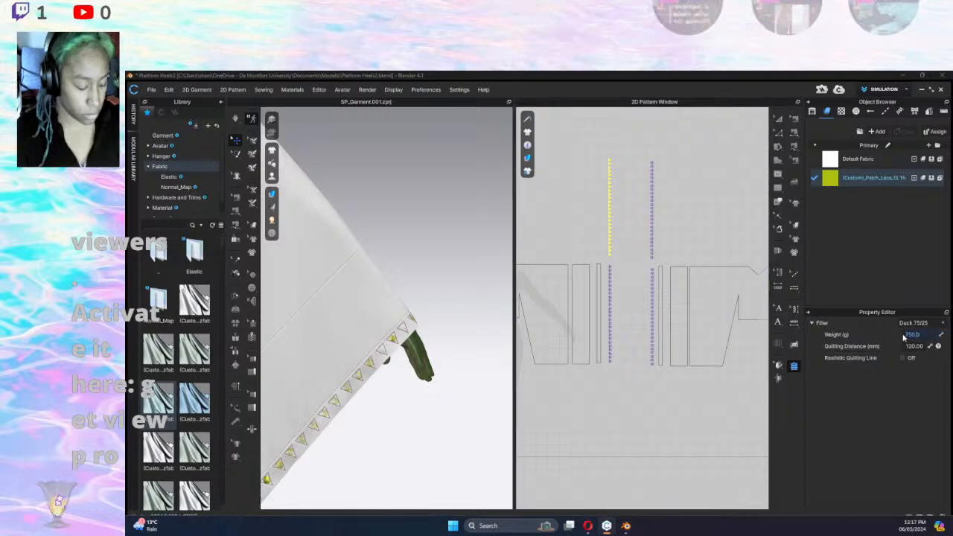
double_click(926, 336)
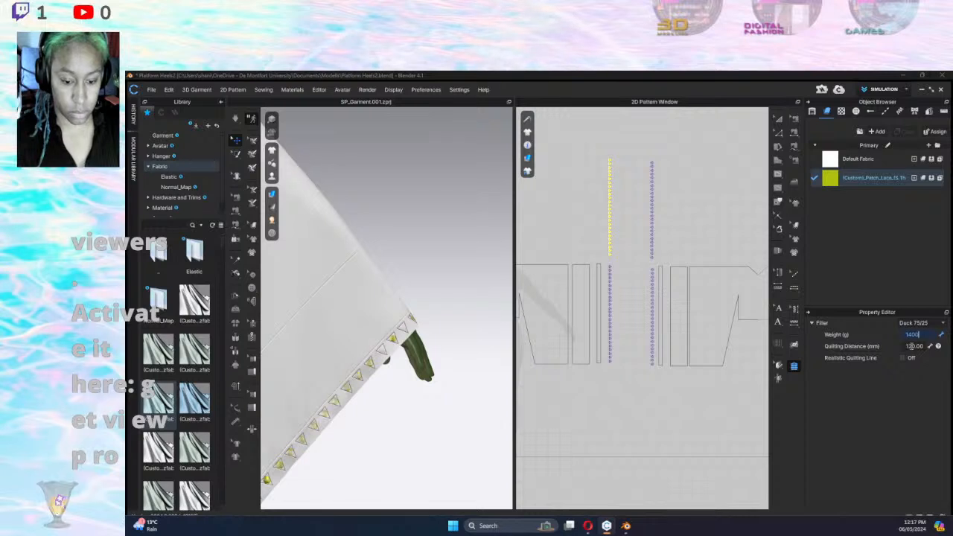
double_click(921, 346)
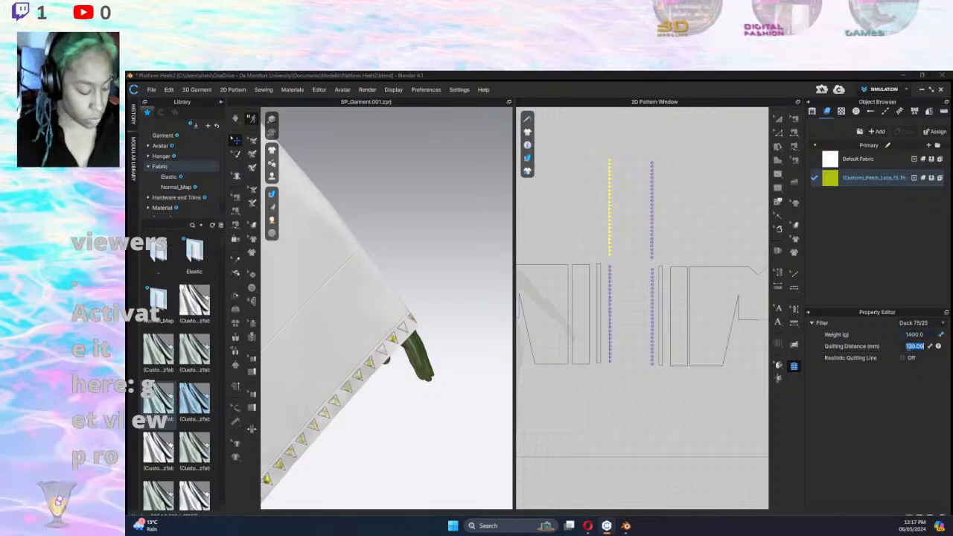
key("4")
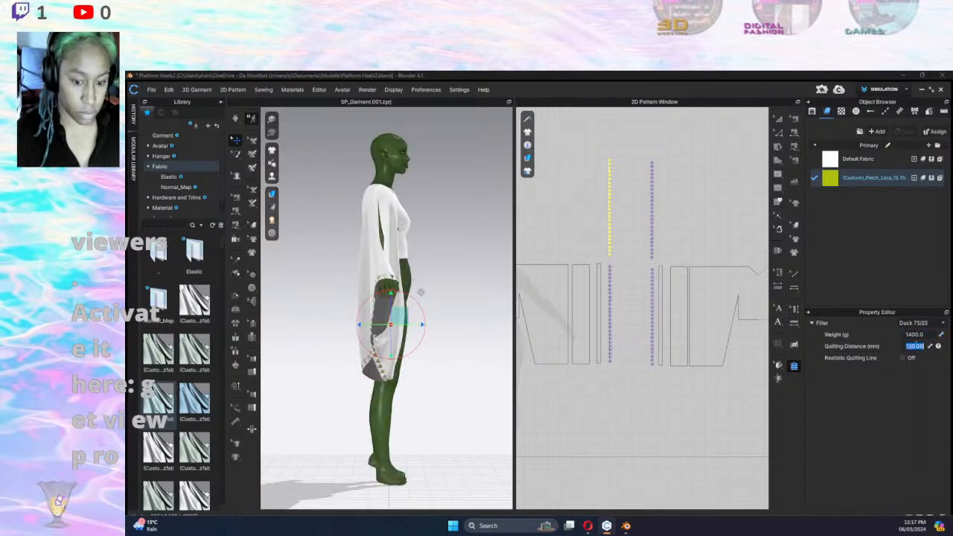
type("30")
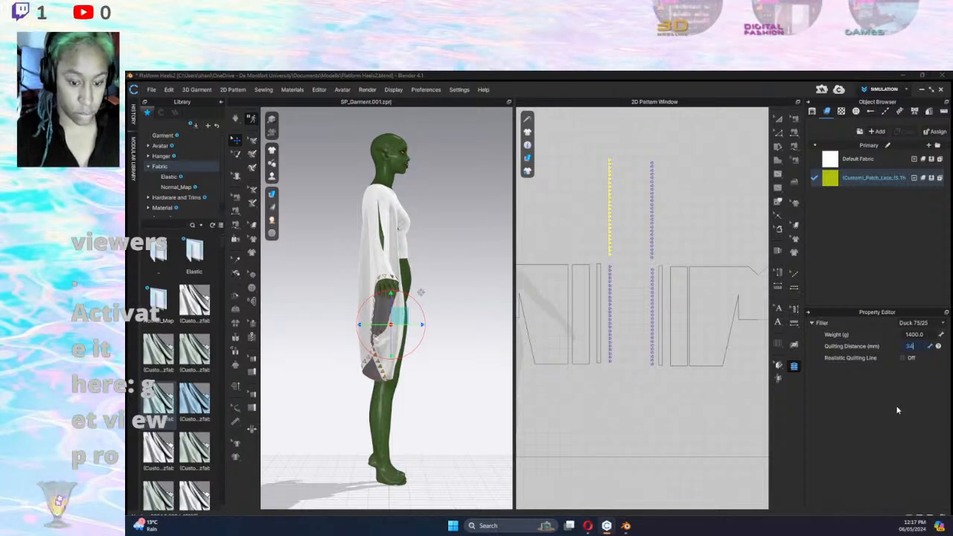
key("Return")
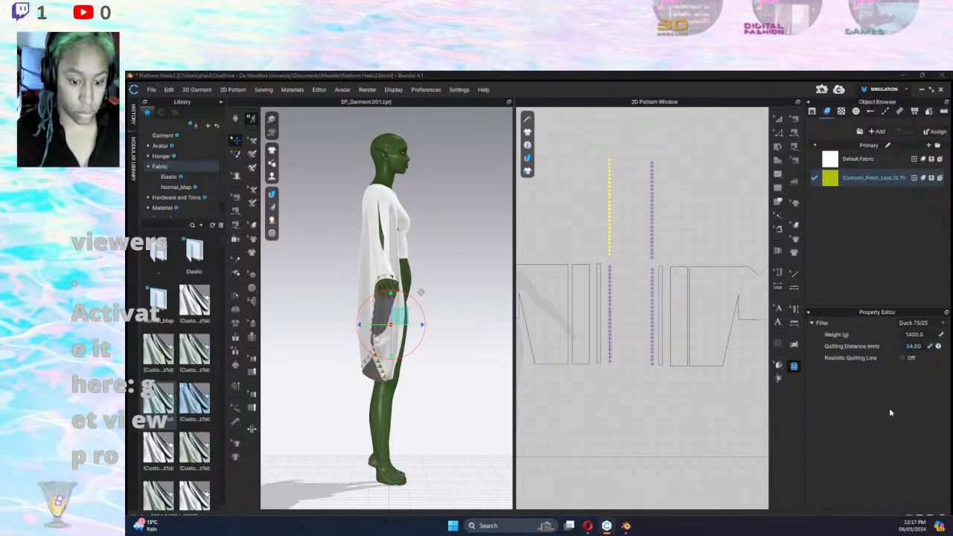
Simulate the garment and pull the trimmed lower edge of one draped sleeve outward to resettle it.
key("2")
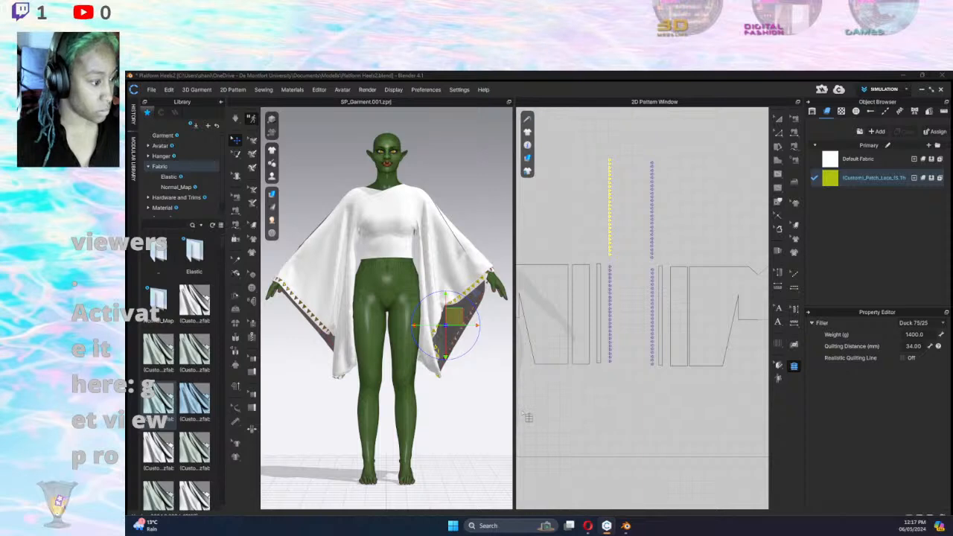
key("3")
right_click_drag(390, 382, 372, 387)
middle_click_drag(417, 395, 523, 268)
scroll(398, 429, "up", 3)
scroll(392, 431, "down", 5)
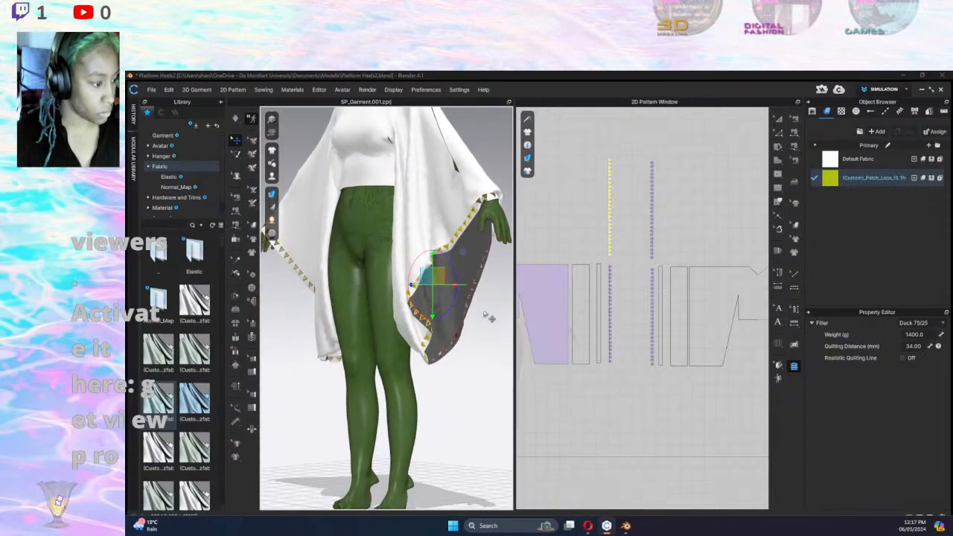
key("space")
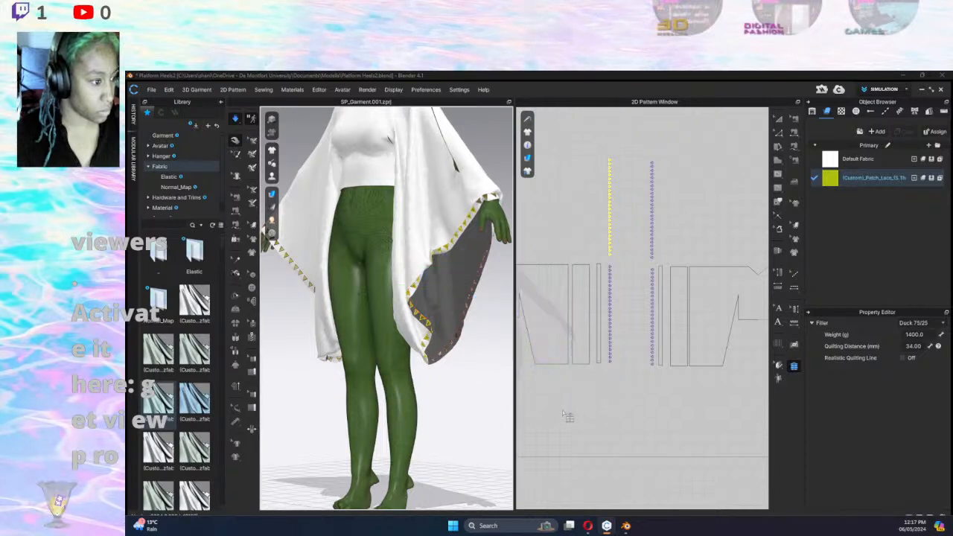
left_click_drag(487, 260, 567, 242)
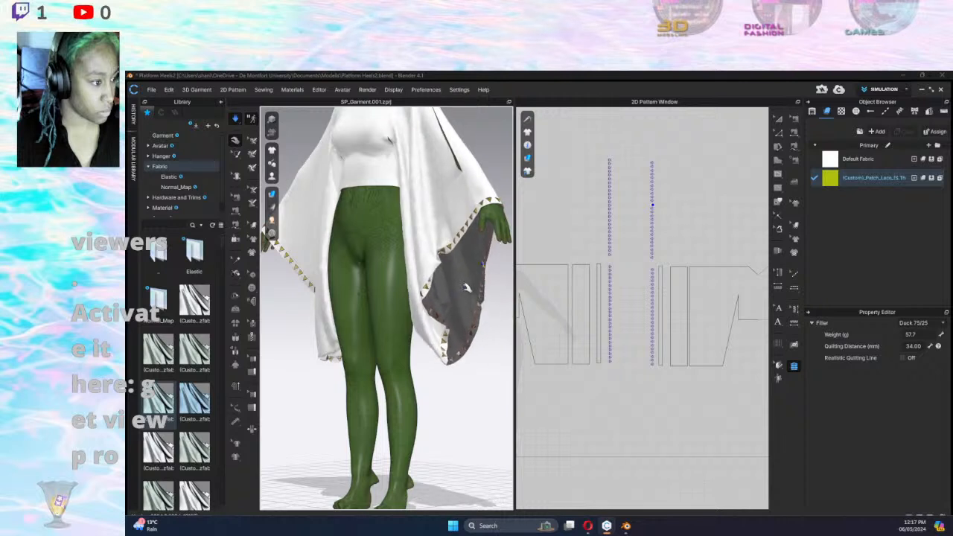
left_click(569, 426)
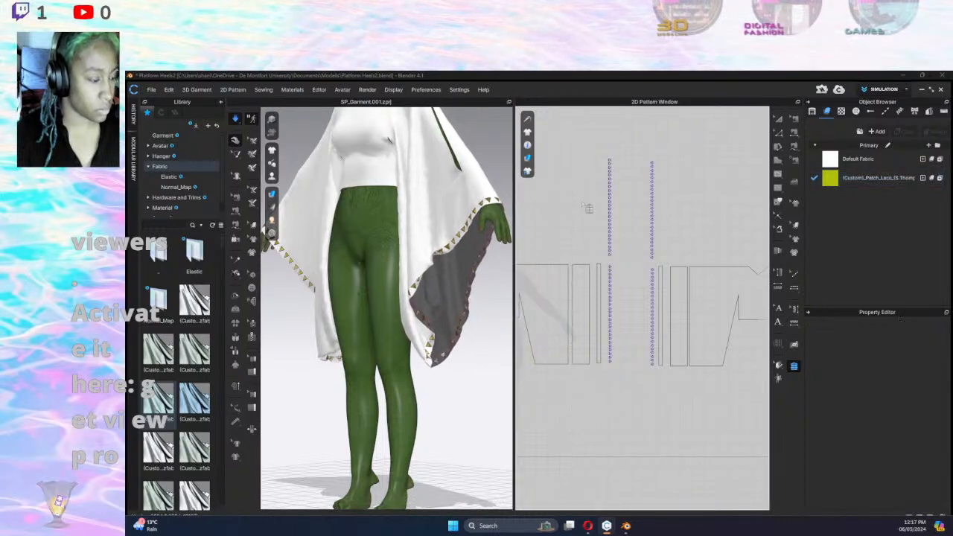
left_click(906, 90)
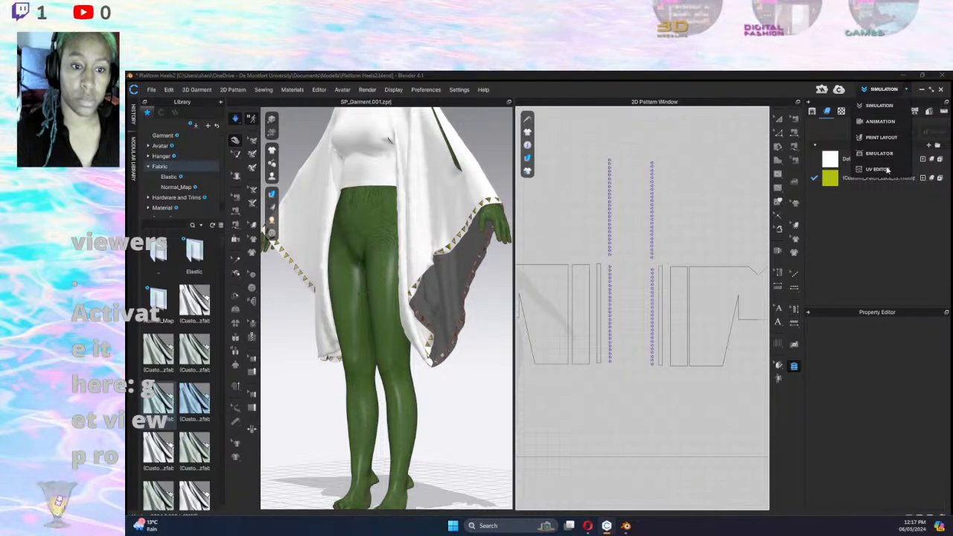
left_click(709, 358)
Draw a narrow four-sided pattern piece just below the waist edge of the front pattern, across the avatar silhouette's hips.
middle_click_drag(648, 386, 584, 206)
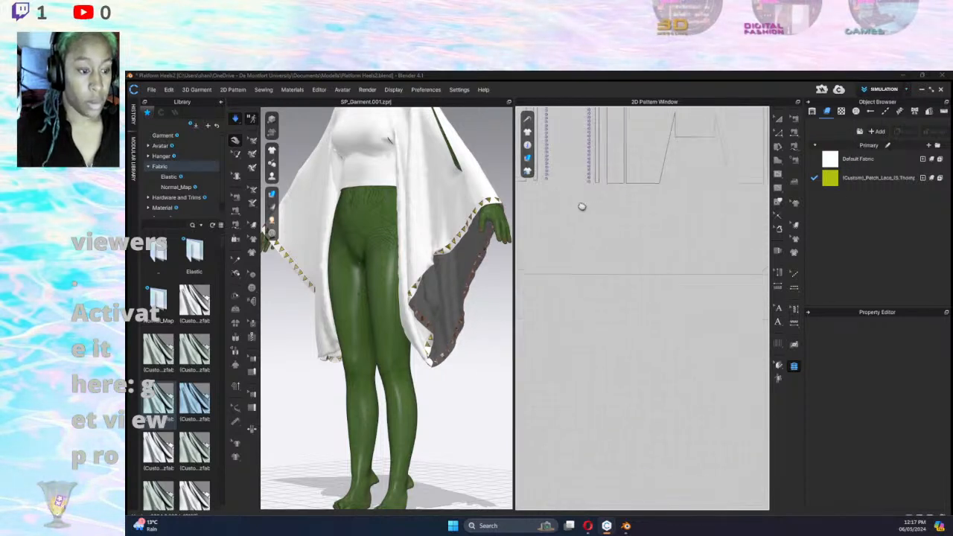
middle_click_drag(532, 278, 679, 298)
scroll(684, 293, "up", 2)
middle_click_drag(649, 254, 751, 337)
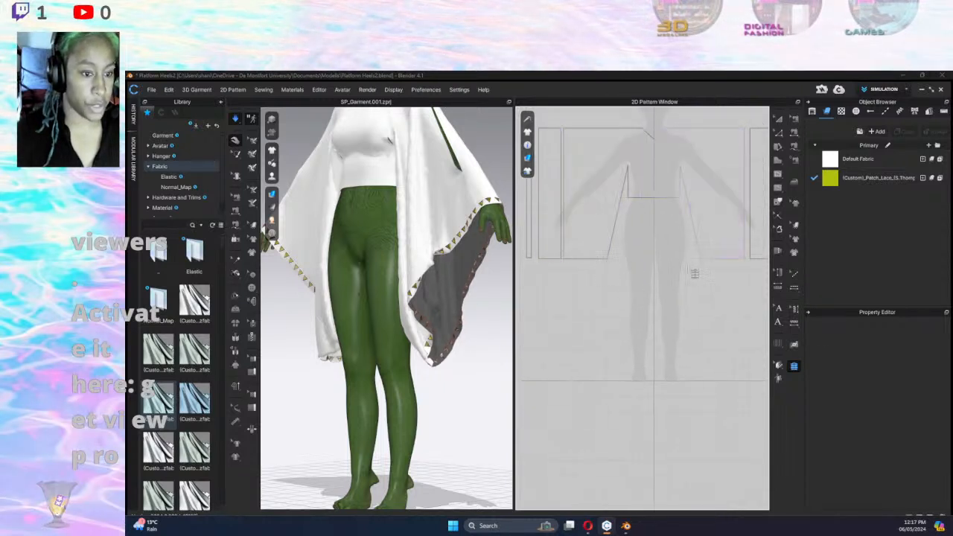
left_click(777, 160)
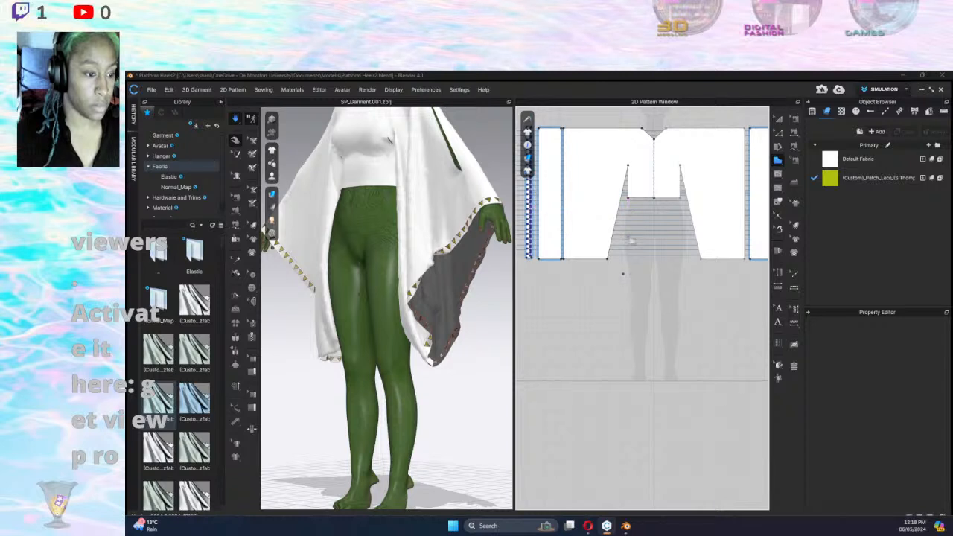
left_click(627, 206)
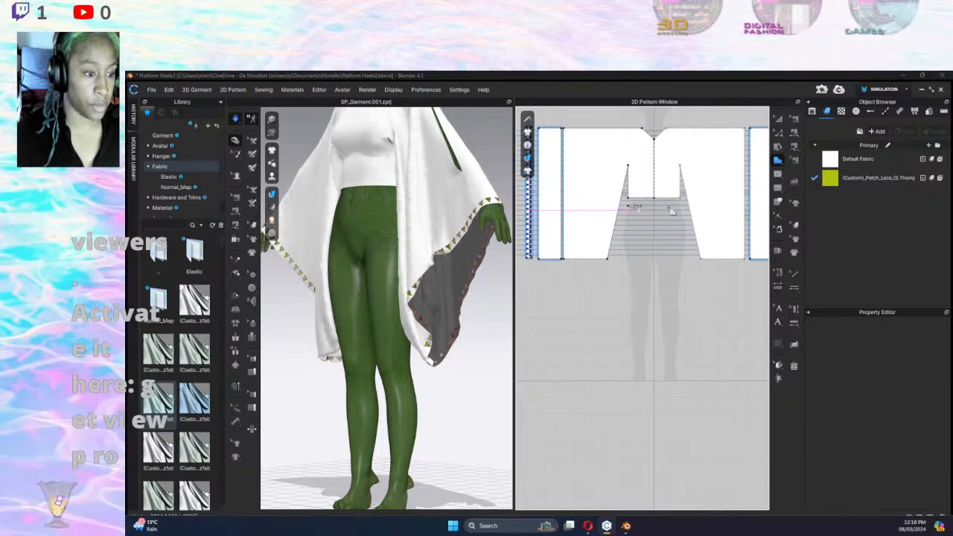
left_click(682, 209)
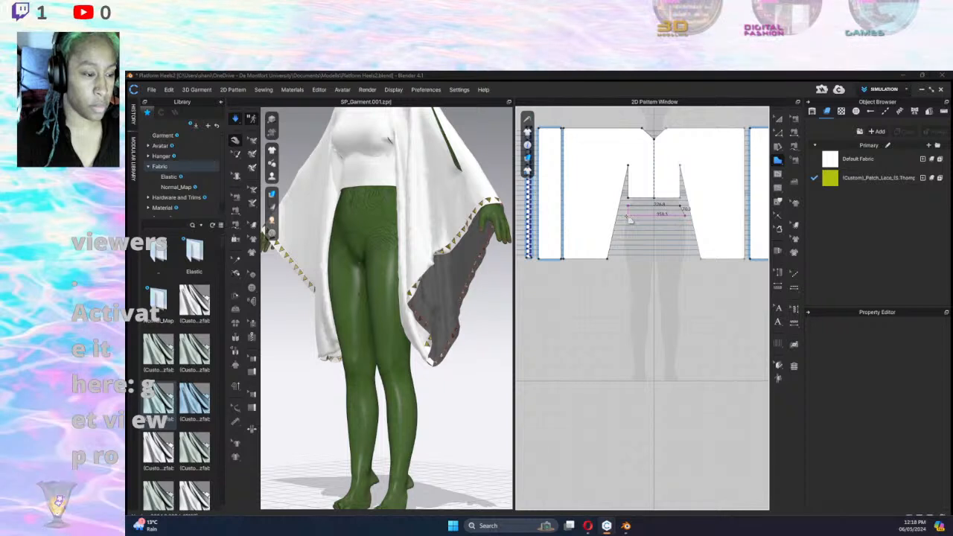
key("Escape")
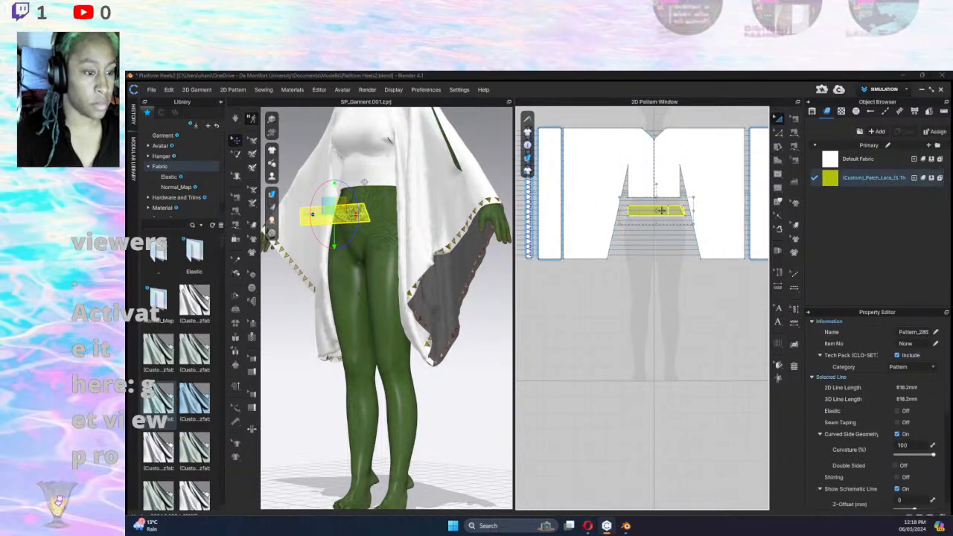
Shrink the new hip piece to about half its width from the center line and assign Default Fabric to it.
left_click_drag(651, 211, 669, 211)
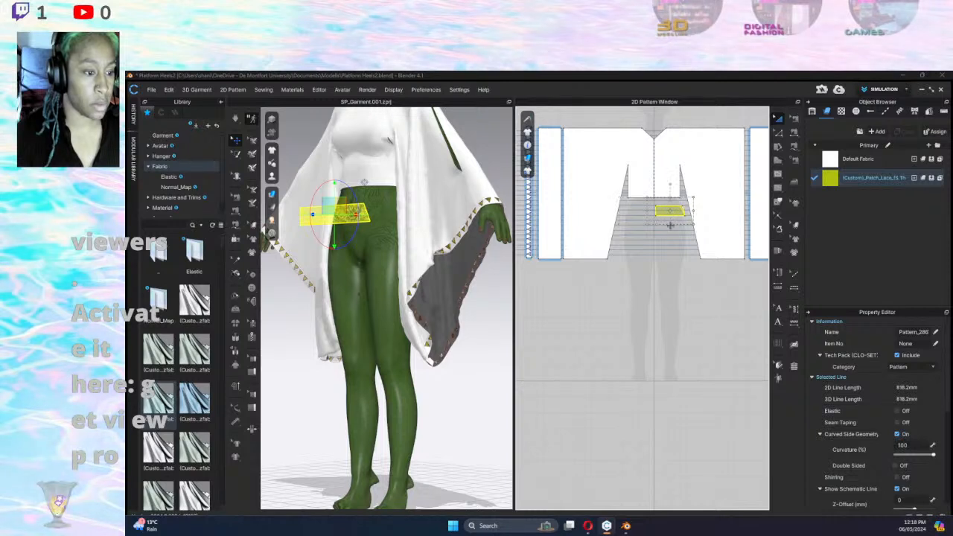
left_click_drag(832, 160, 673, 214)
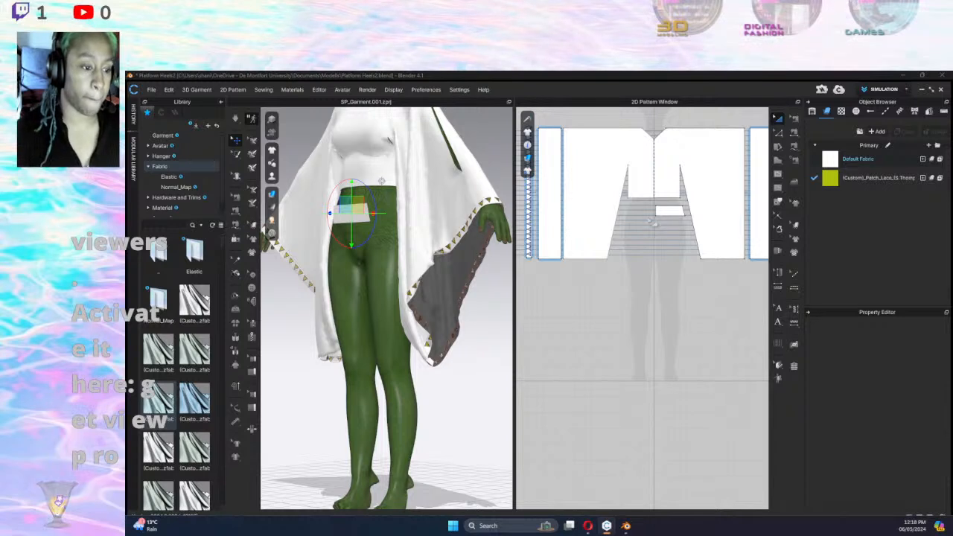
left_click(662, 210)
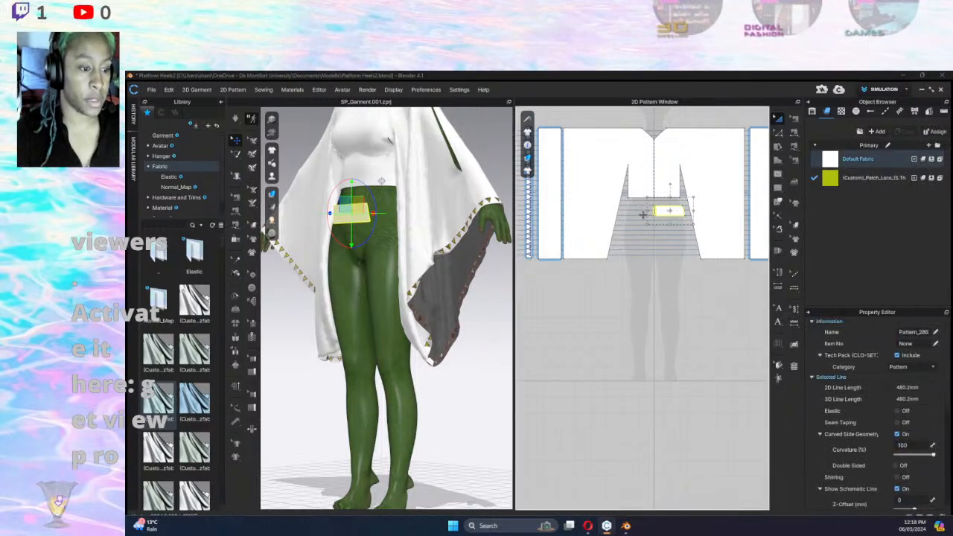
Unfold the hip piece along its center edge with symmetric editing and sewing.
key("z")
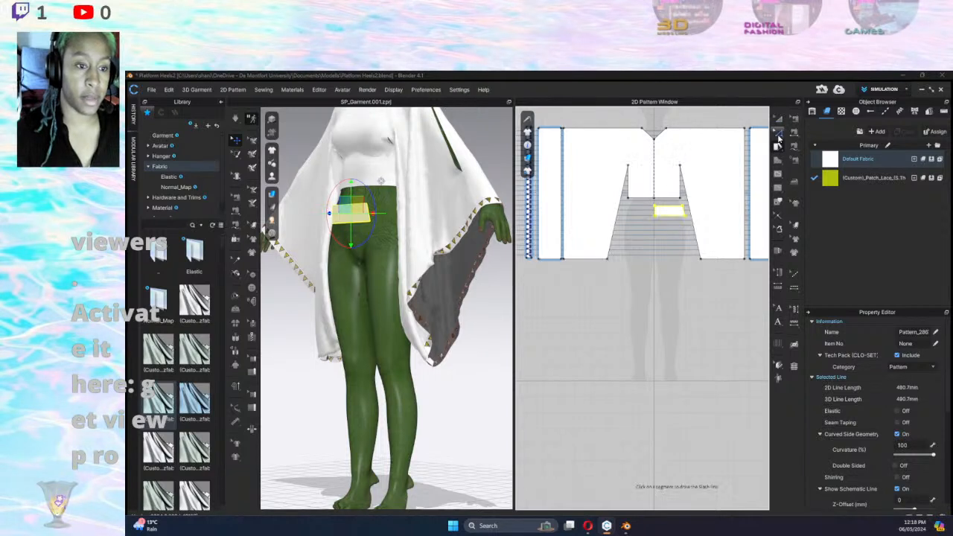
left_click(656, 217)
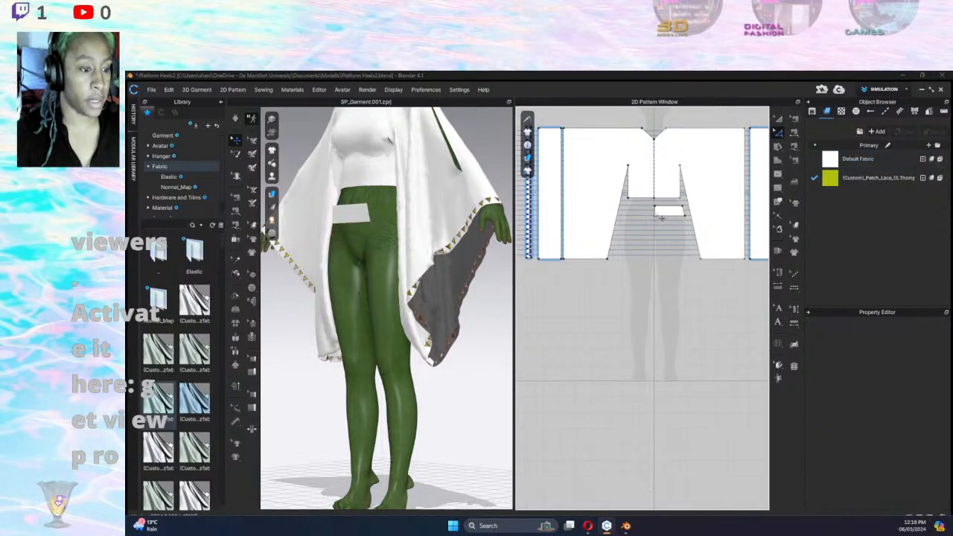
left_click(661, 218)
right_click(655, 214)
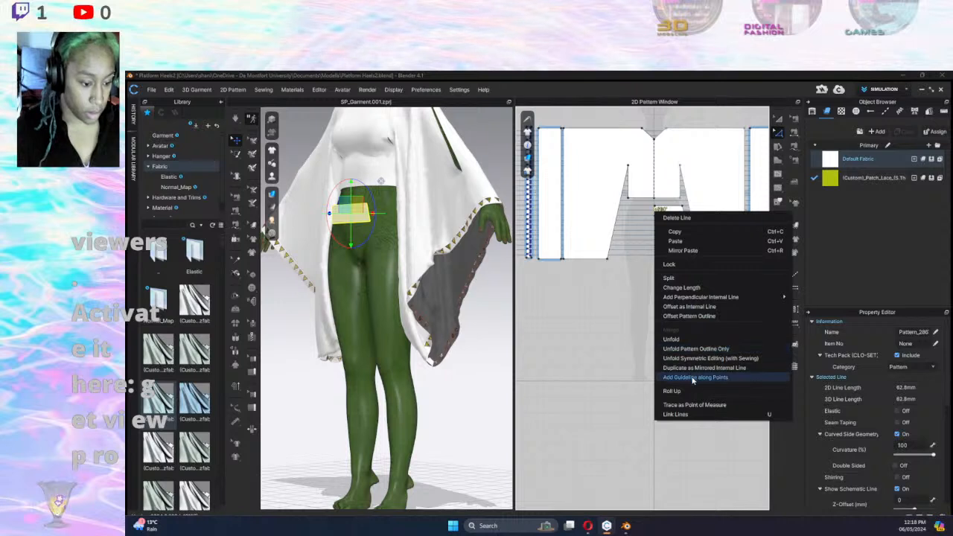
left_click(714, 358)
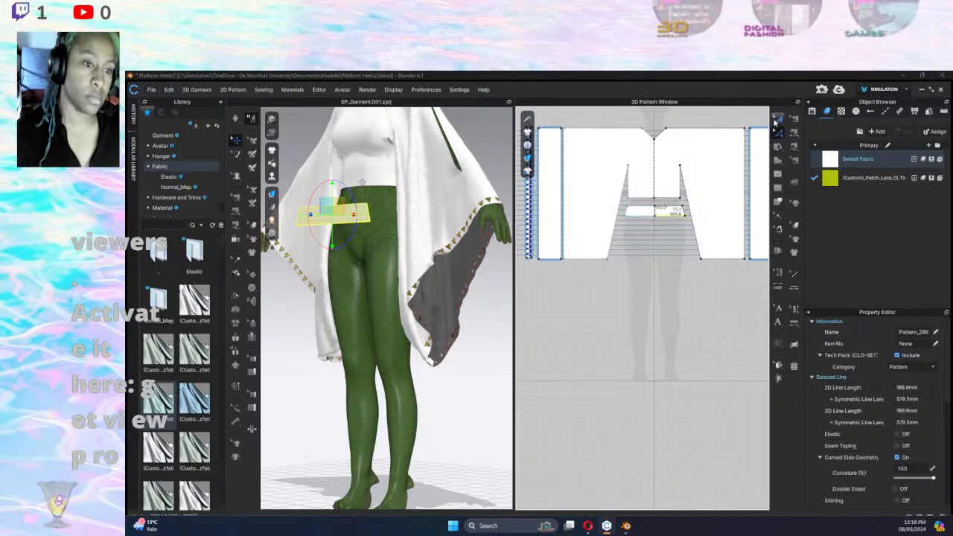
Move the unfolded hip piece straight down, clear of the front pattern's lower edge.
left_click(688, 205)
left_click_drag(669, 210, 673, 288)
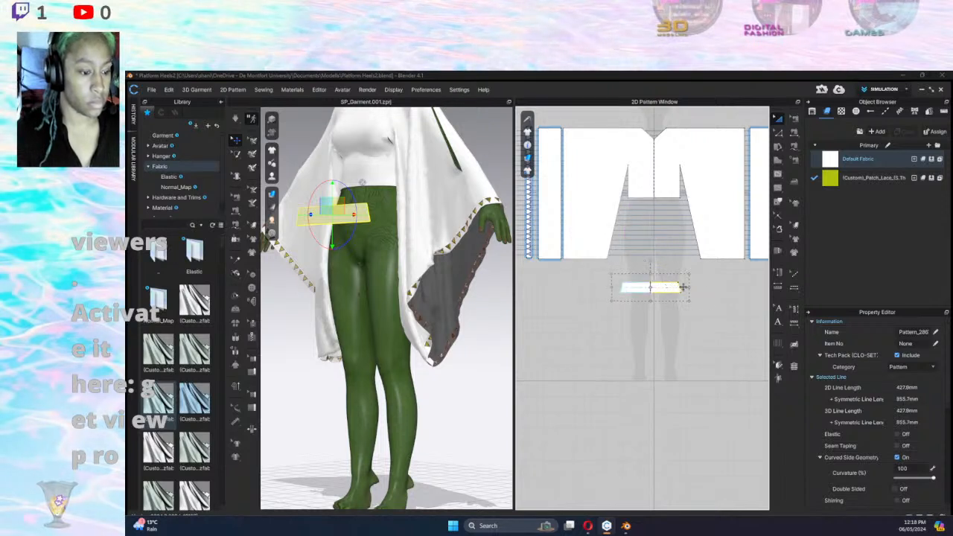
scroll(691, 287, "down", 5)
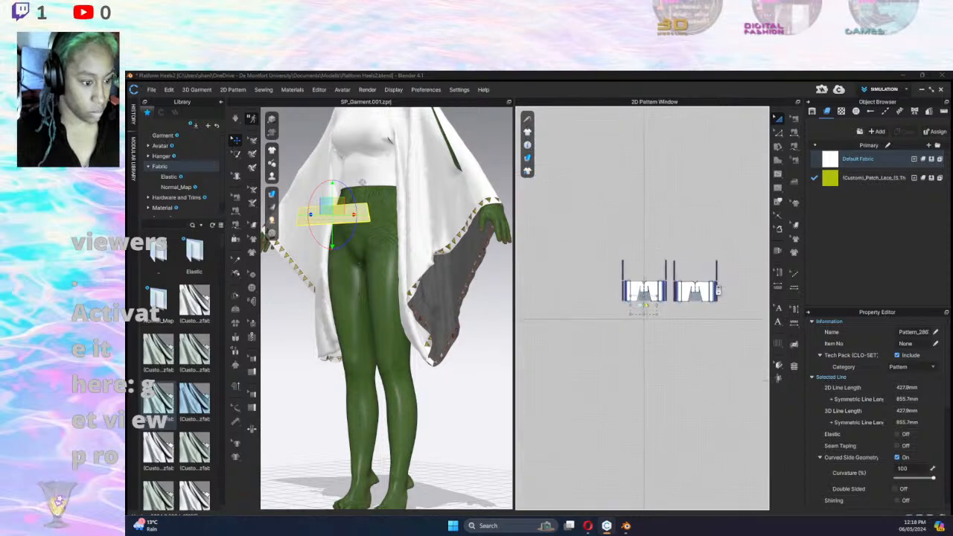
Stretch the hip piece symmetrically into a long band about three times its previous width.
scroll(593, 311, "up", 8)
scroll(593, 310, "up", 1)
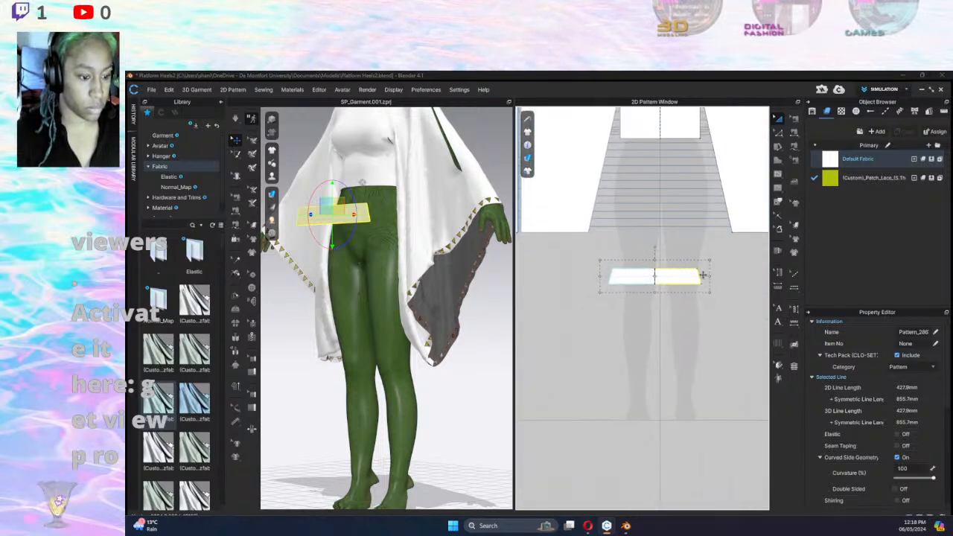
left_click_drag(711, 278, 607, 275)
Show the avatar's arrangement points and wrap the hip band around the waist using a front waist point.
right_click_drag(455, 299, 482, 298)
mouse_move(275, 178)
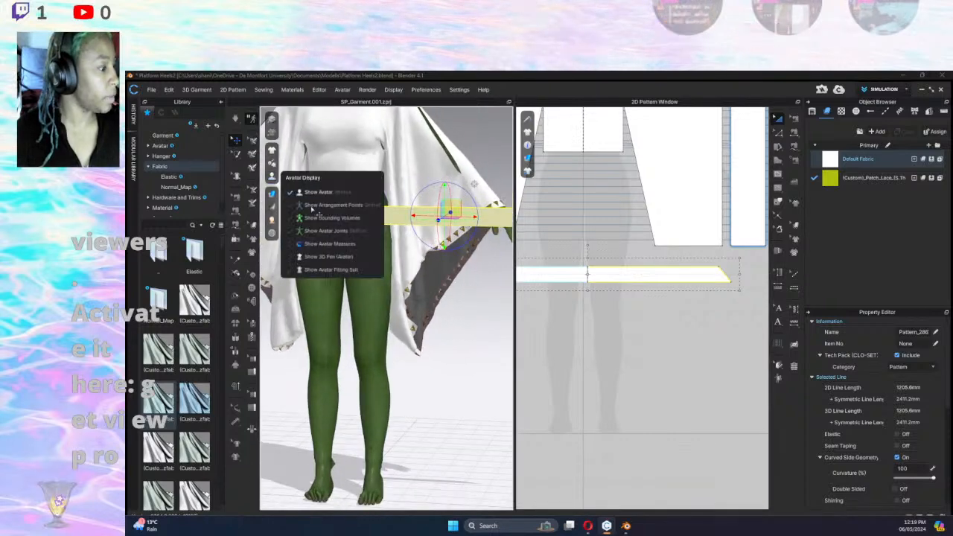
left_click(314, 207)
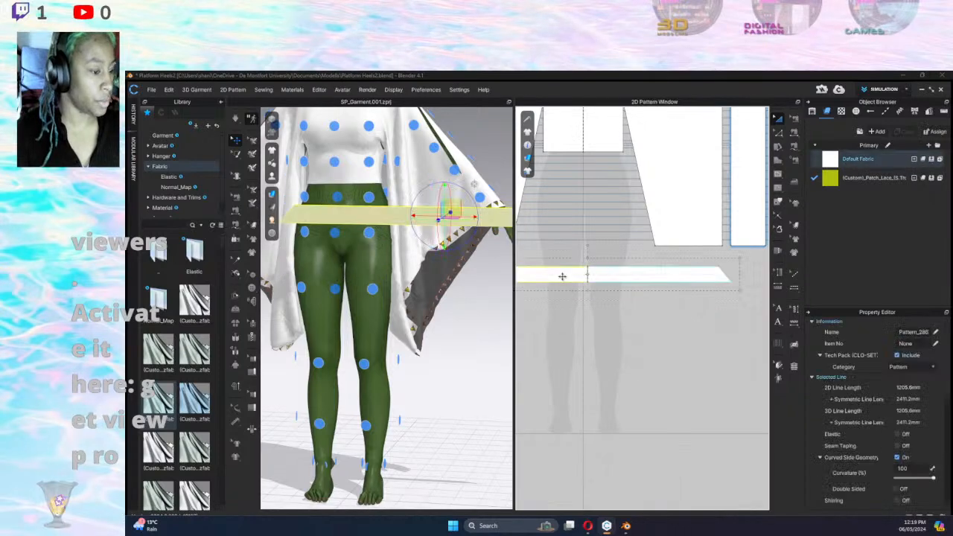
left_click(306, 197)
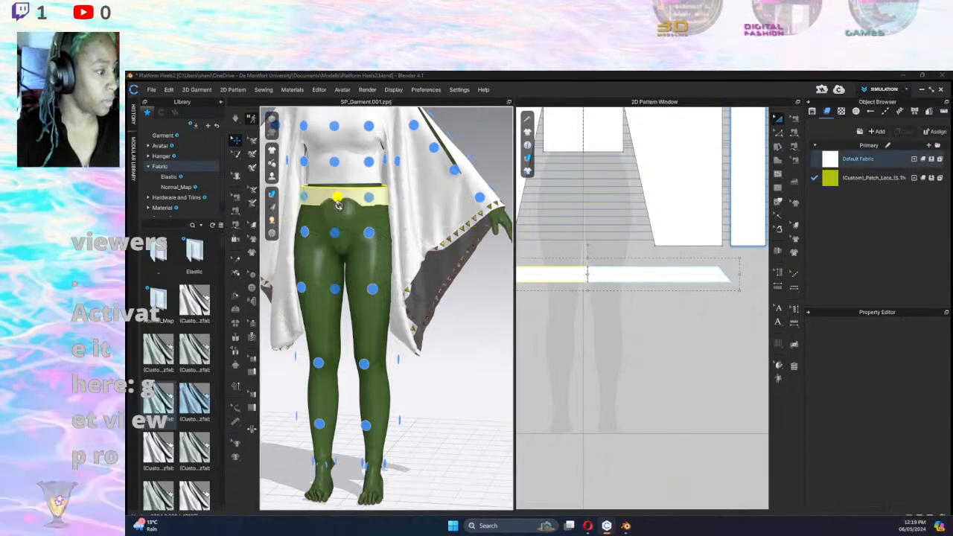
Sew the hip band's two slanted end edges together to close it into a loop.
left_click(795, 119)
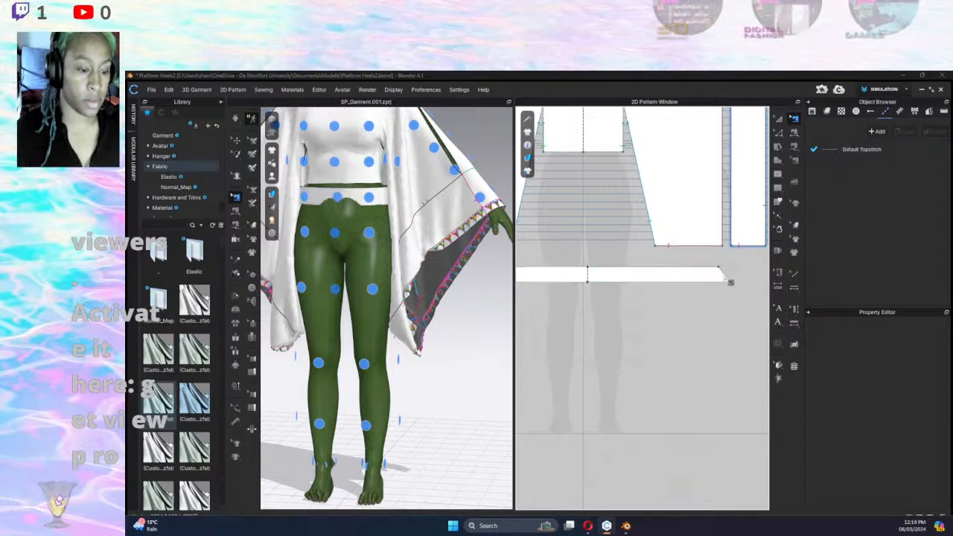
left_click(794, 131)
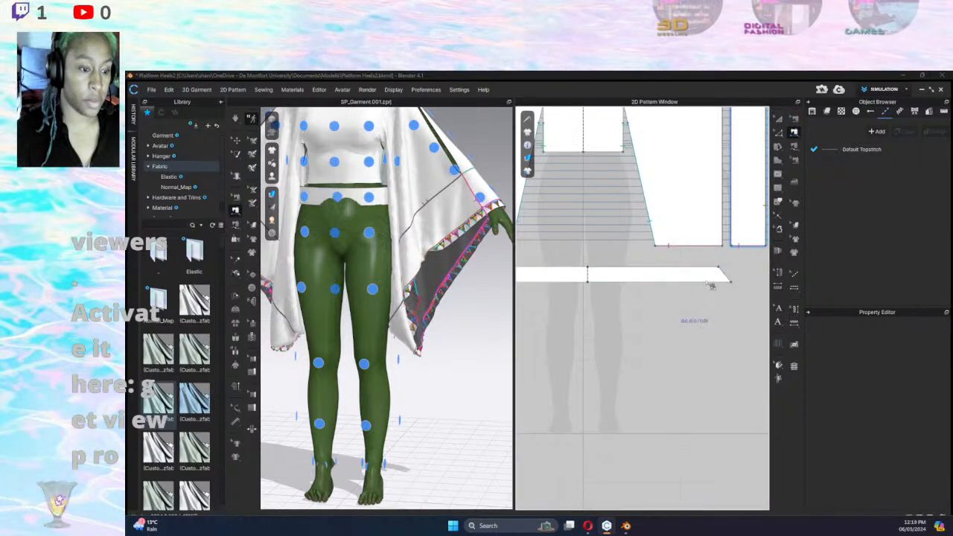
middle_click_drag(596, 320, 736, 294)
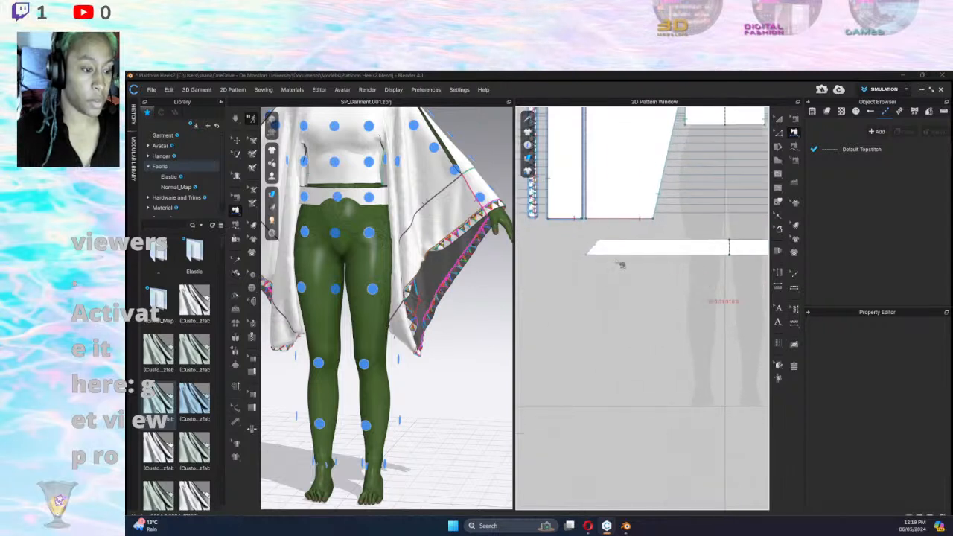
left_click(602, 253)
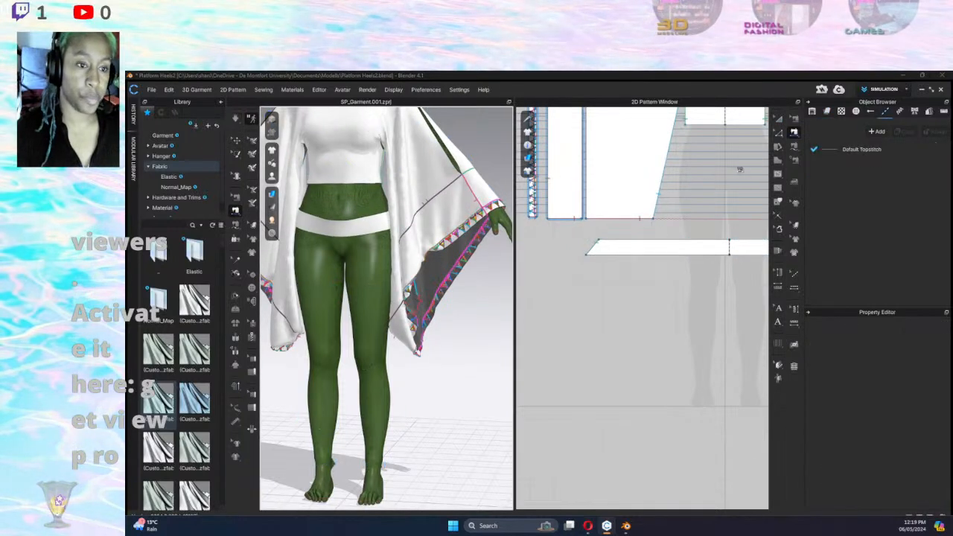
Shorten the hip band symmetrically to about two thirds of its width while simulating its fit on the avatar.
left_click(794, 131)
left_click(780, 119)
middle_click_drag(683, 316, 551, 300)
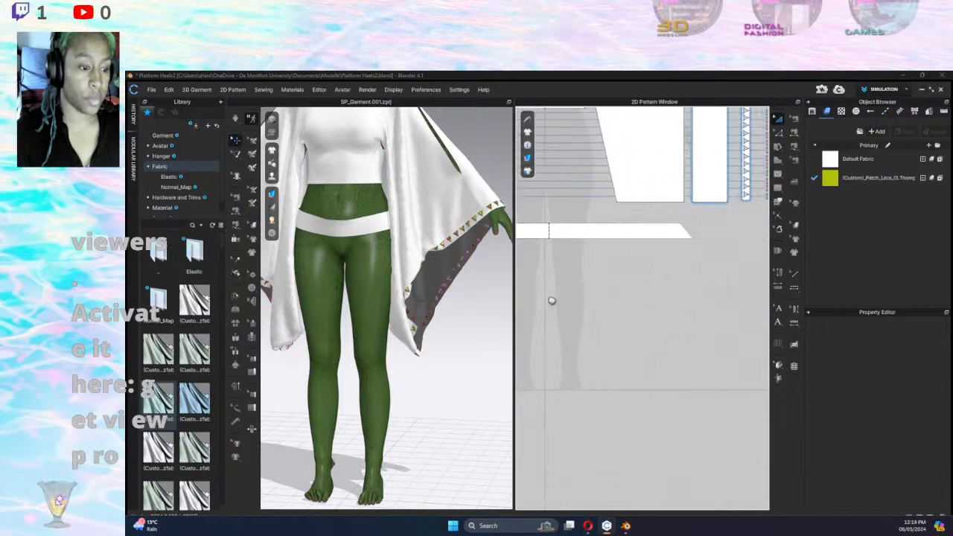
left_click(679, 237)
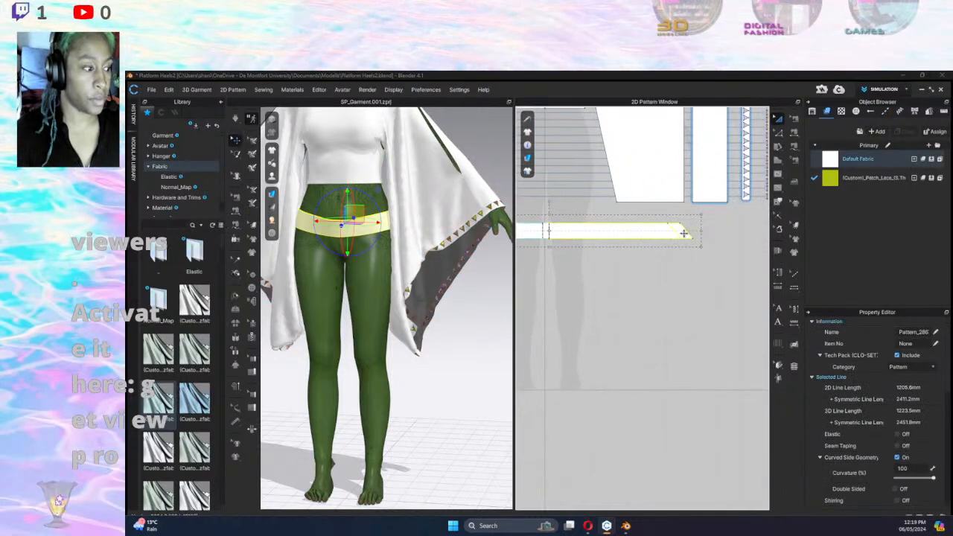
left_click_drag(663, 279, 661, 280)
key("space")
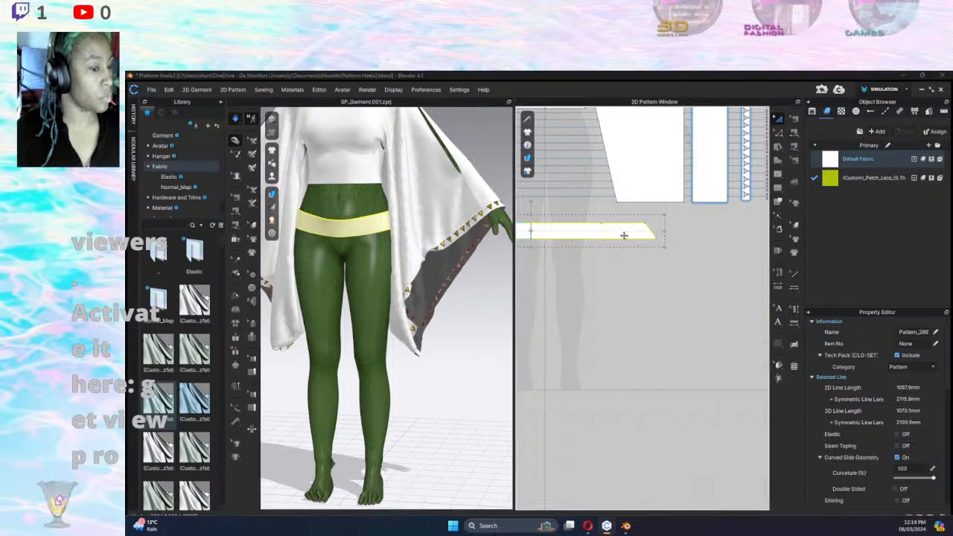
left_click_drag(627, 235, 627, 236)
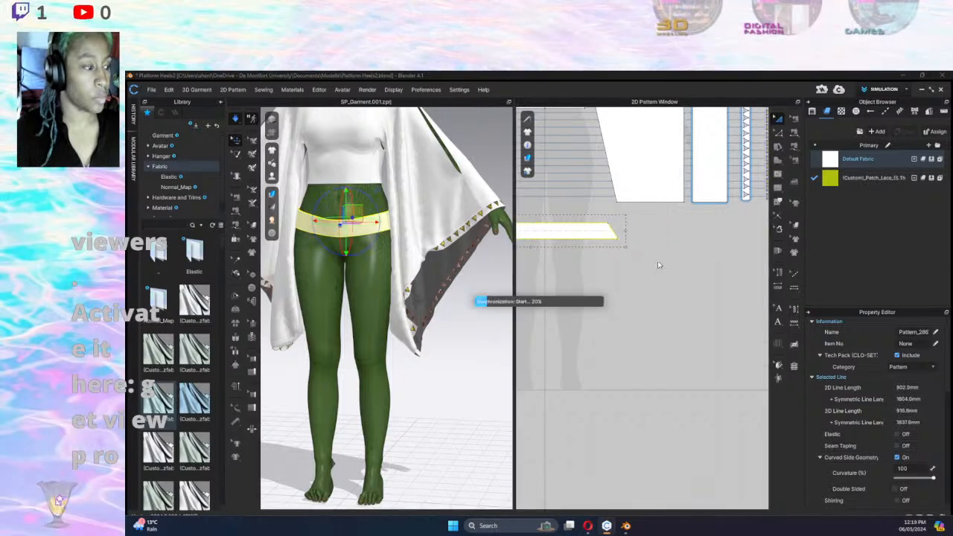
left_click(658, 271)
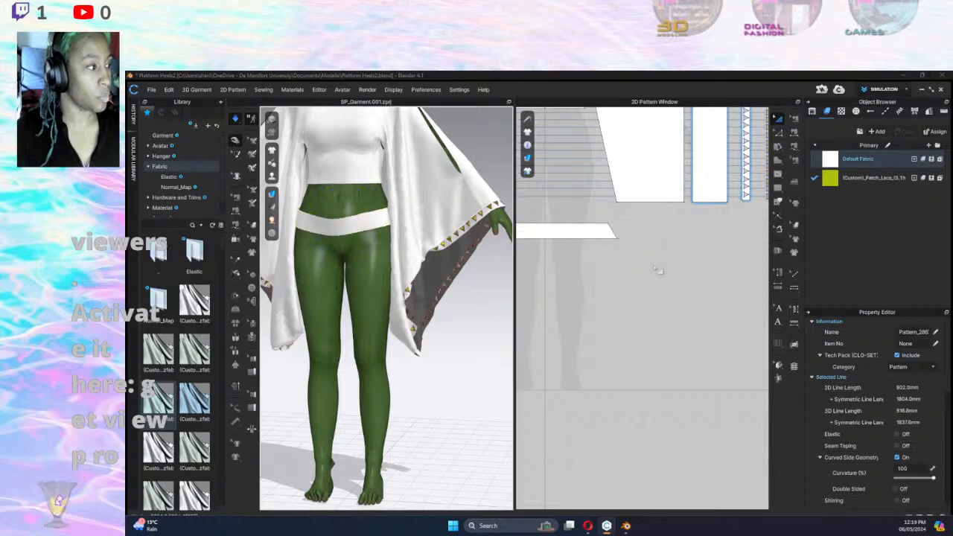
Shorten the hip band further to about 596 mm along its lower edge so it tightens around the avatar's waist.
right_click_drag(416, 245, 379, 237)
left_click(323, 221)
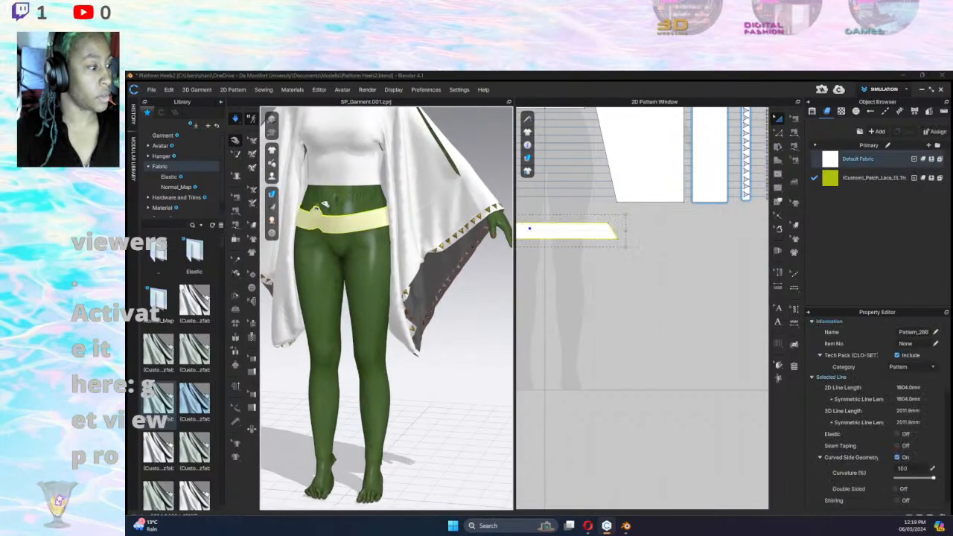
left_click(626, 232)
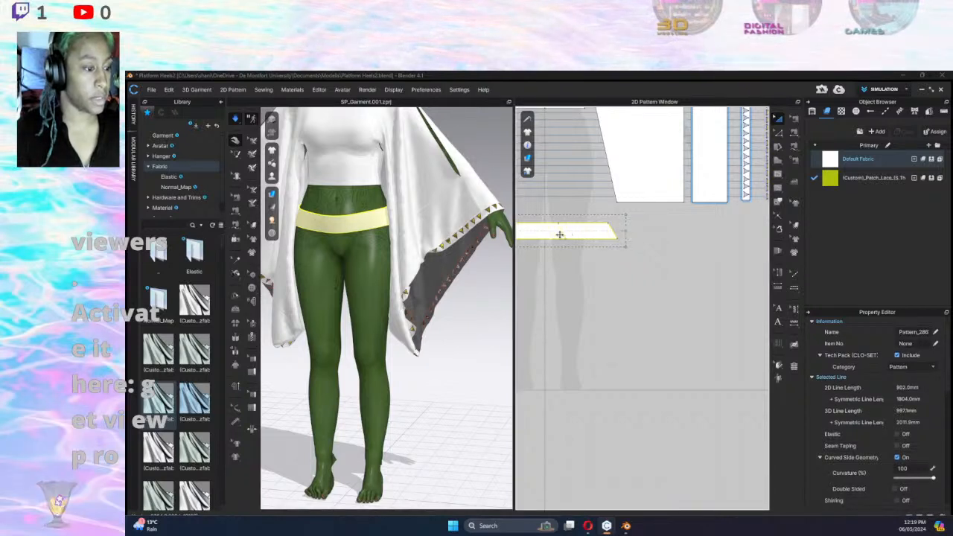
left_click_drag(582, 251, 561, 252)
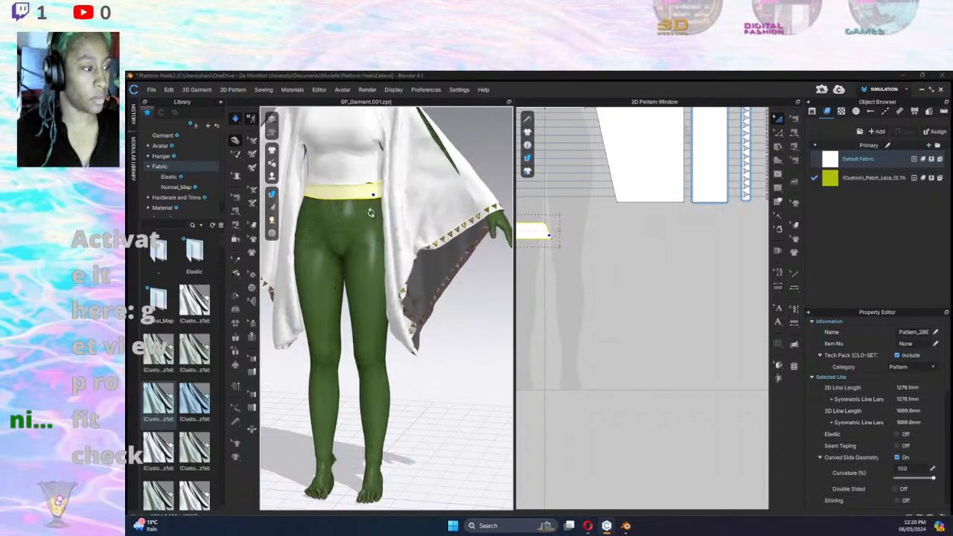
Pull the simulated hip band into place around the back and front of the avatar's waist.
right_click_drag(371, 212, 220, 226)
left_click_drag(383, 205, 443, 223)
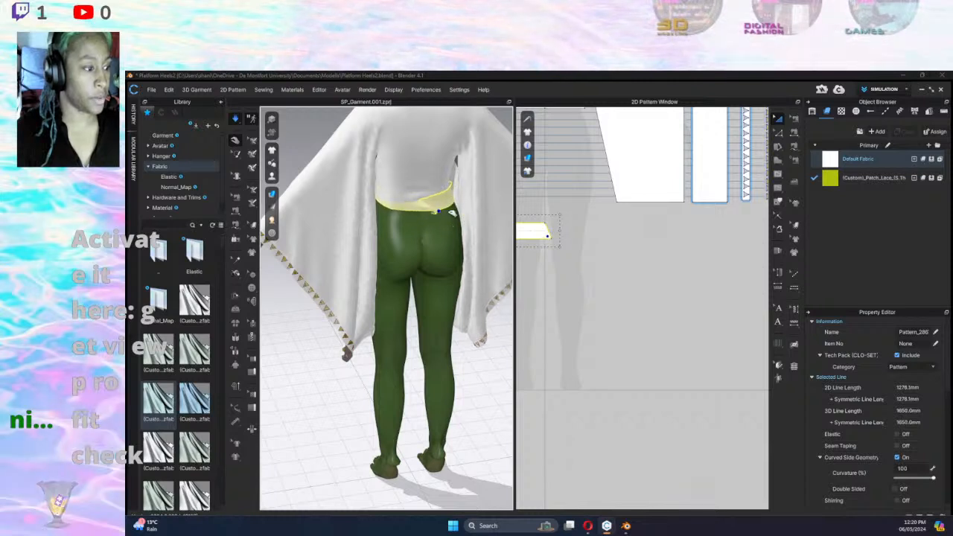
left_click_drag(470, 214, 457, 213)
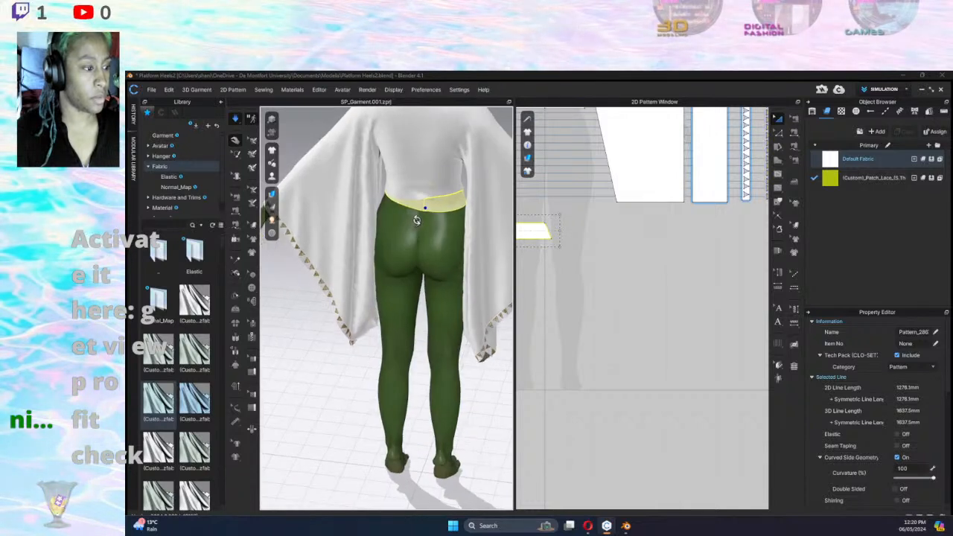
left_click(461, 173)
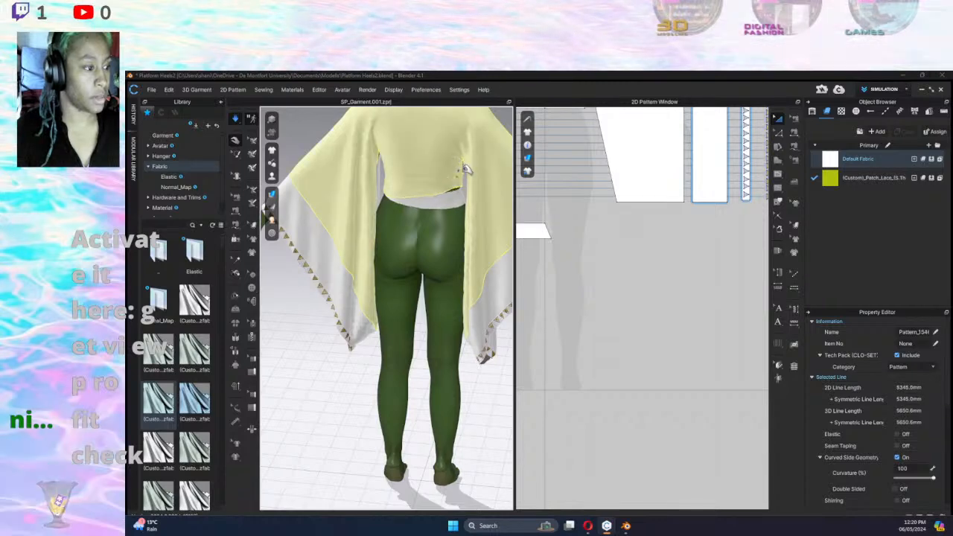
right_click_drag(402, 218, 488, 212)
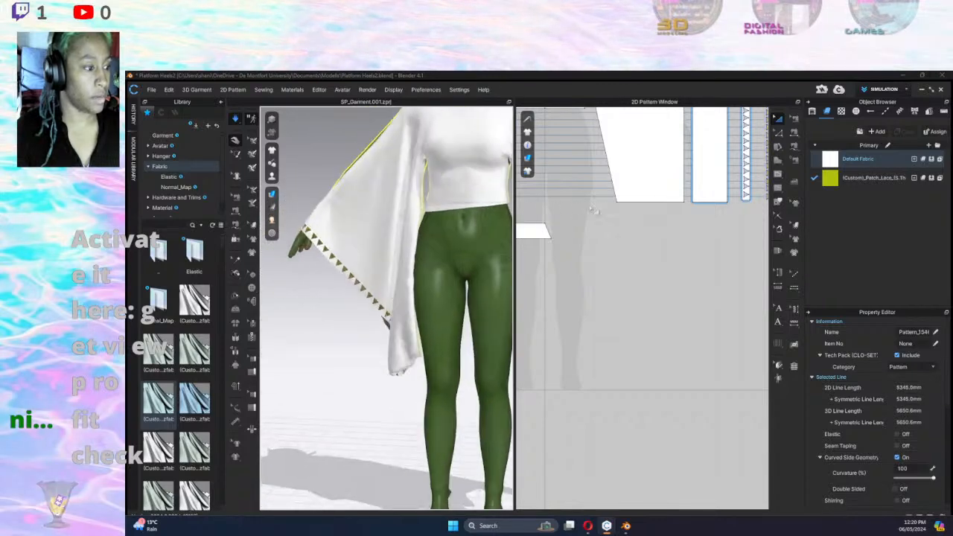
left_click(486, 209)
left_click_drag(484, 208, 484, 218)
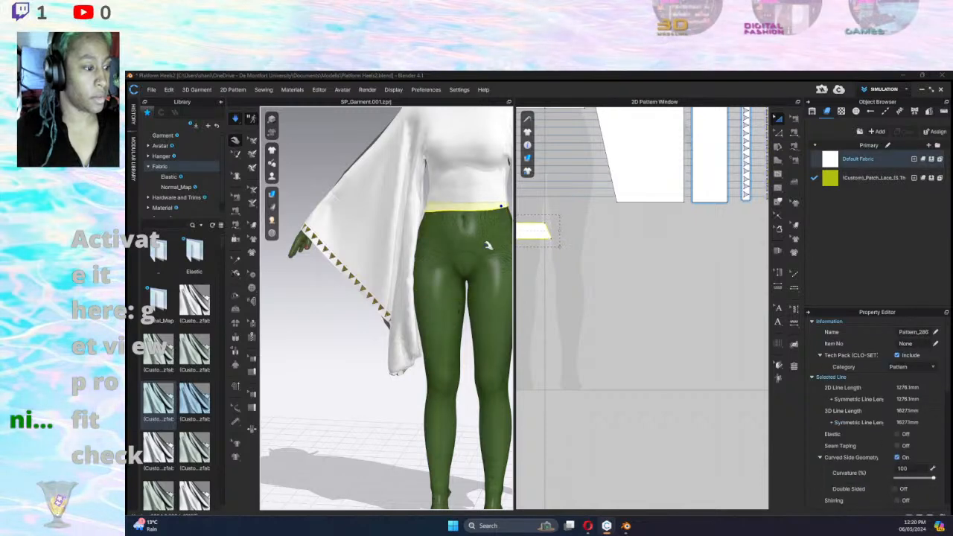
right_click_drag(505, 212, 435, 333)
left_click(607, 326)
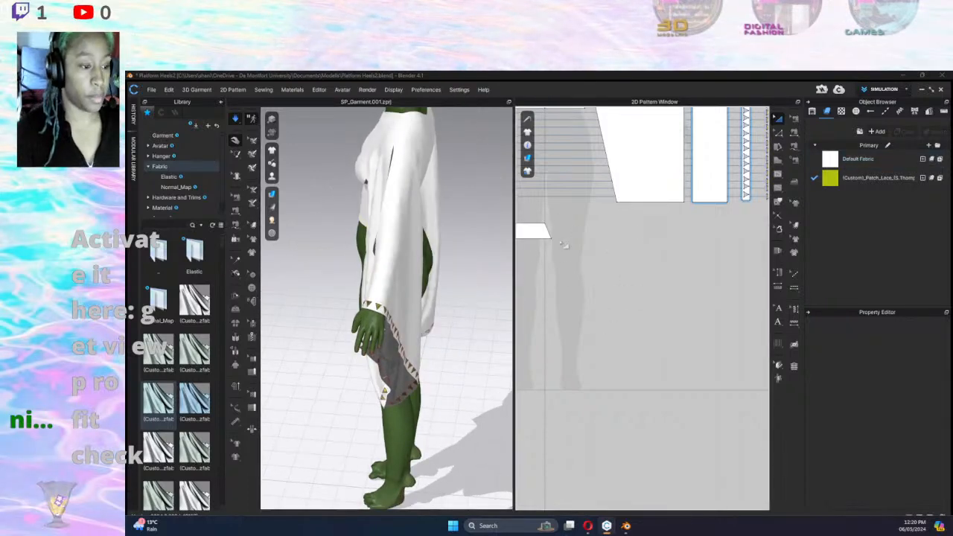
Move the shortened hip band sideways to center it below the front pattern on the silhouette's center line.
right_click_drag(563, 244, 715, 243)
left_click(712, 225)
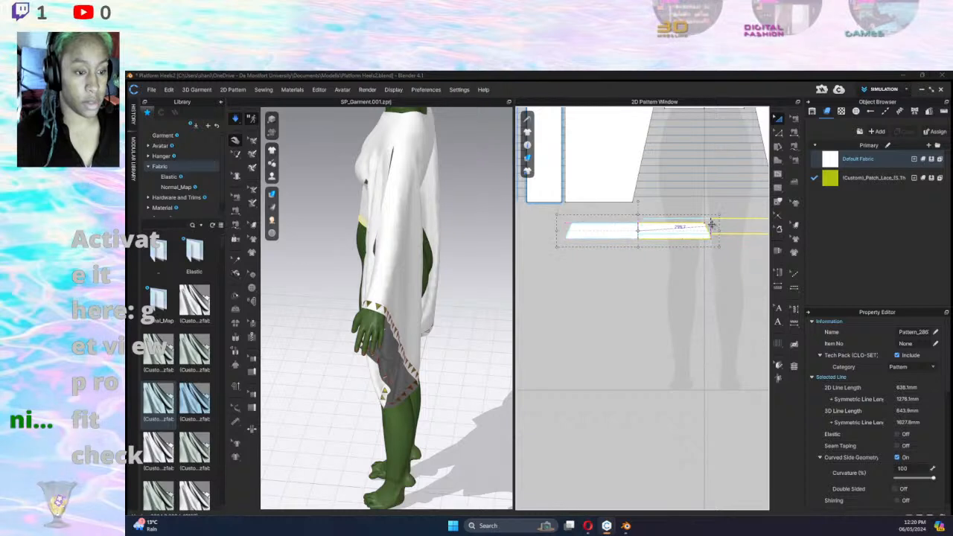
left_click_drag(711, 225, 708, 224)
middle_click_drag(699, 271, 637, 252)
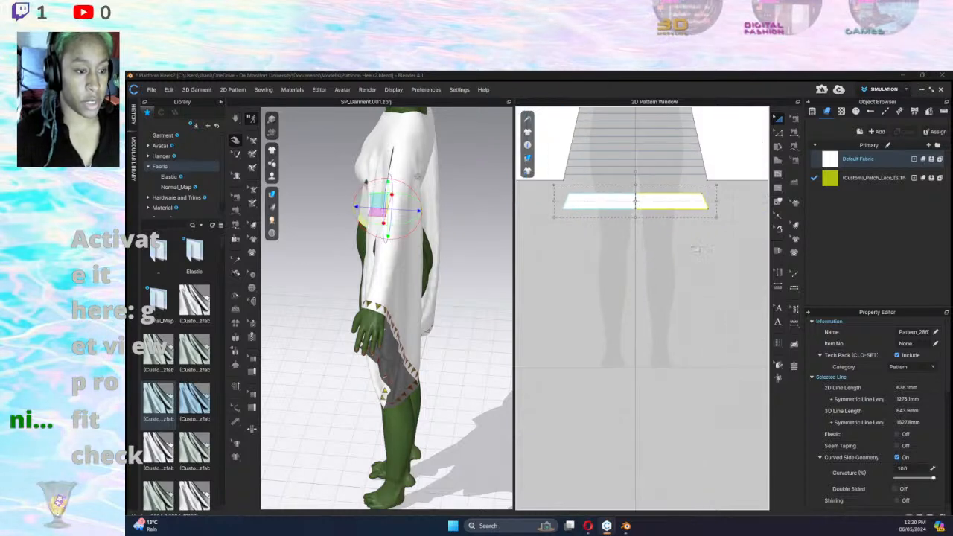
Draw a rectangular pattern about 596 by 311 mm from the hip band's lower corners and move it slightly below the band.
left_click(778, 160)
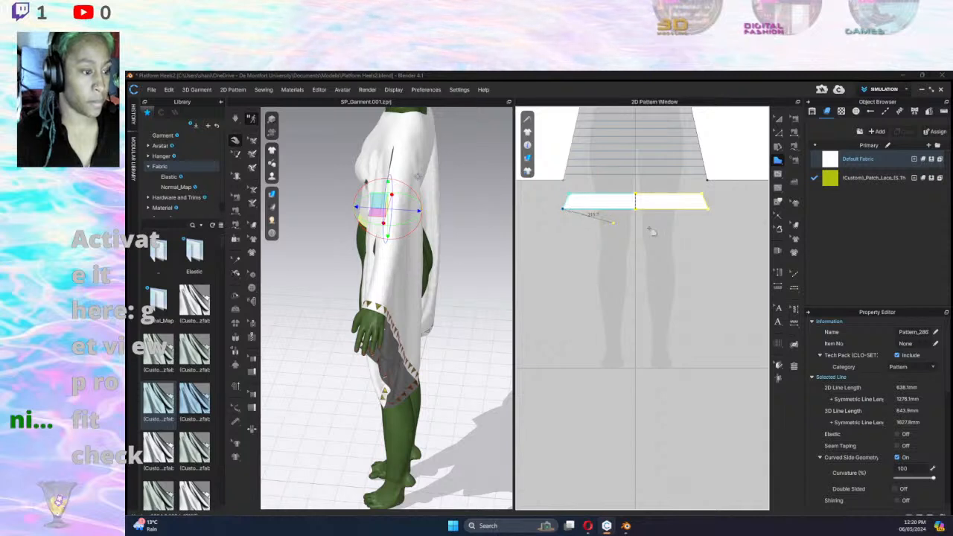
left_click(709, 207)
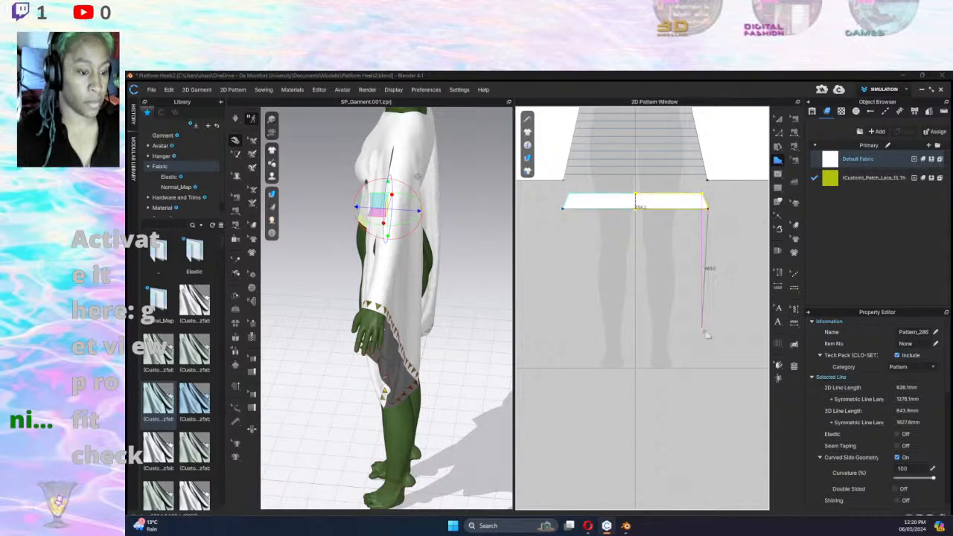
left_click(708, 284)
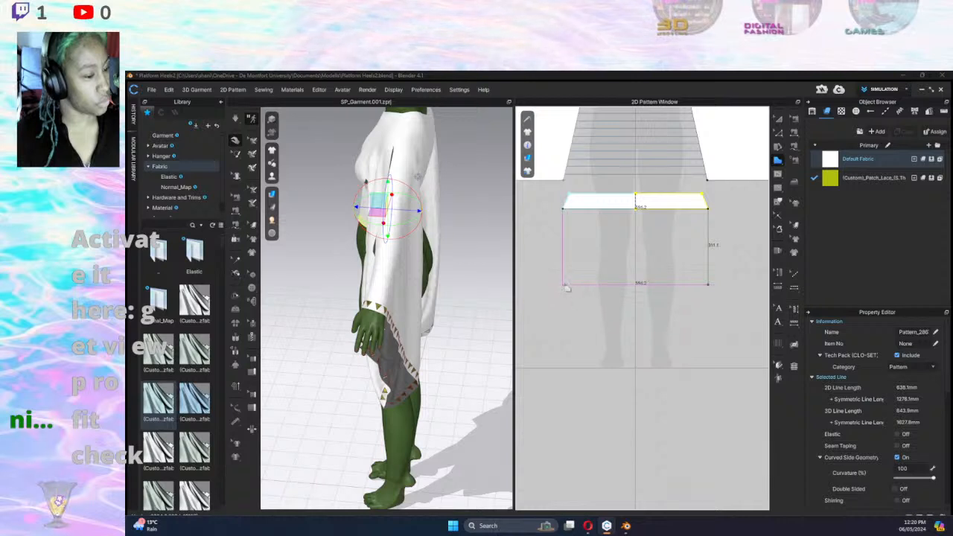
left_click(564, 285)
left_click(563, 209)
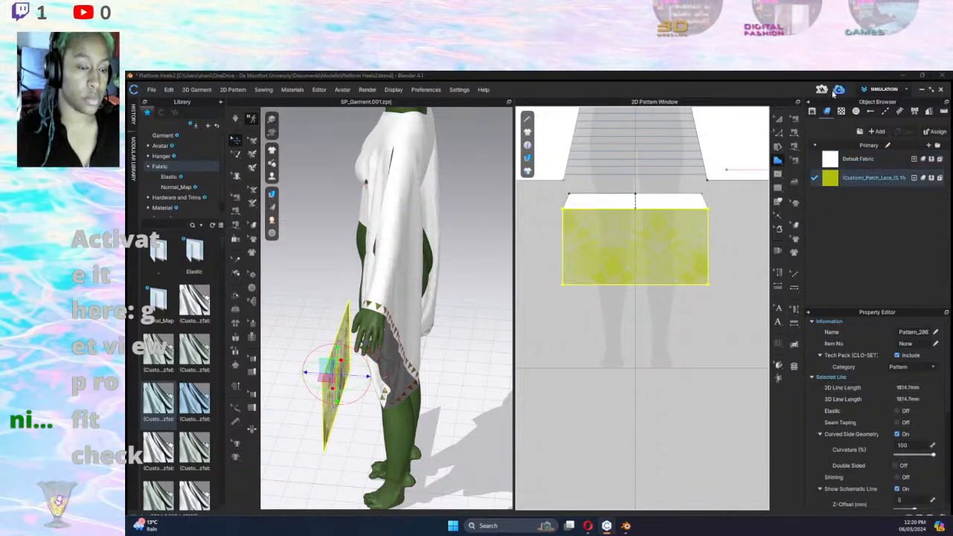
left_click(778, 118)
left_click(585, 283)
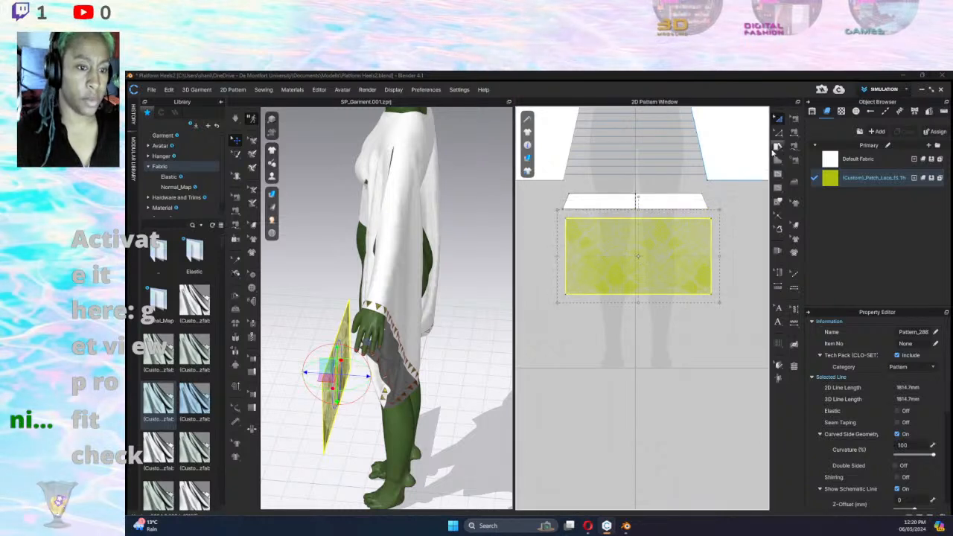
Sew the full upper edge of the rectangle to both halves of the hip band's lower edge.
left_click(795, 120)
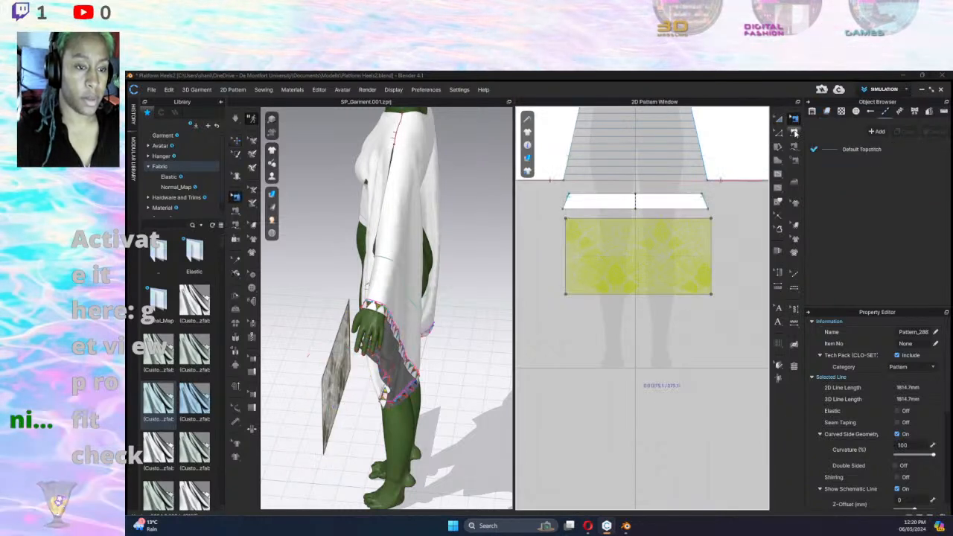
left_click(794, 132)
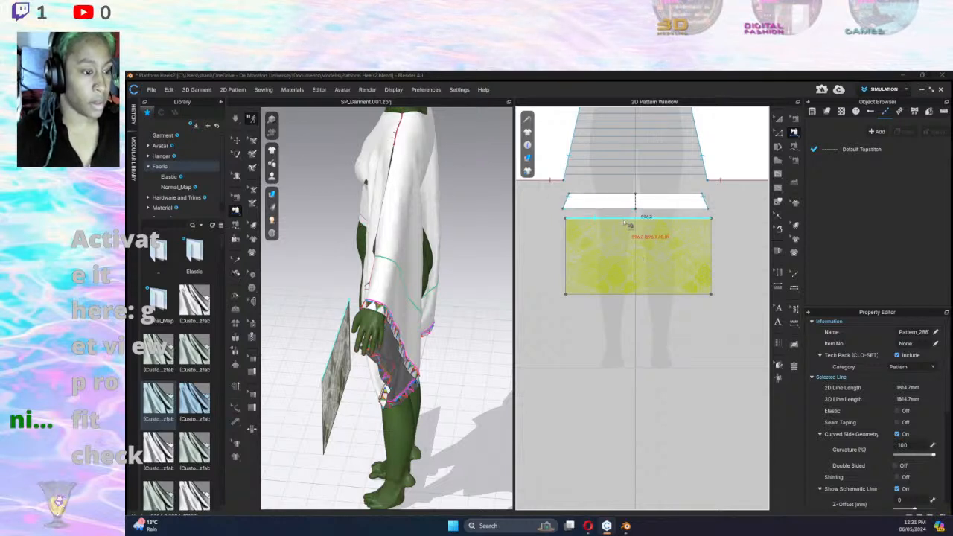
left_click(626, 212)
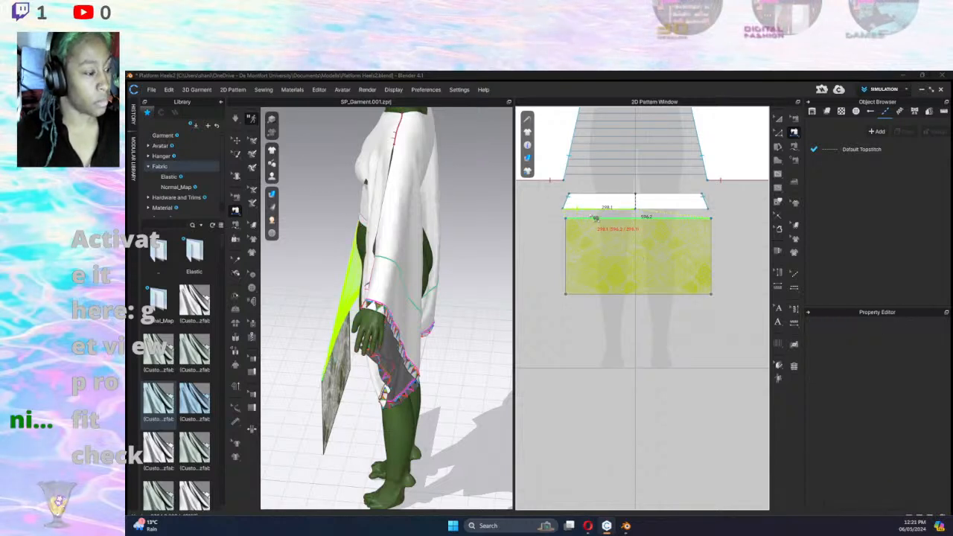
left_click(595, 218, "shift")
left_click(647, 215, "shift")
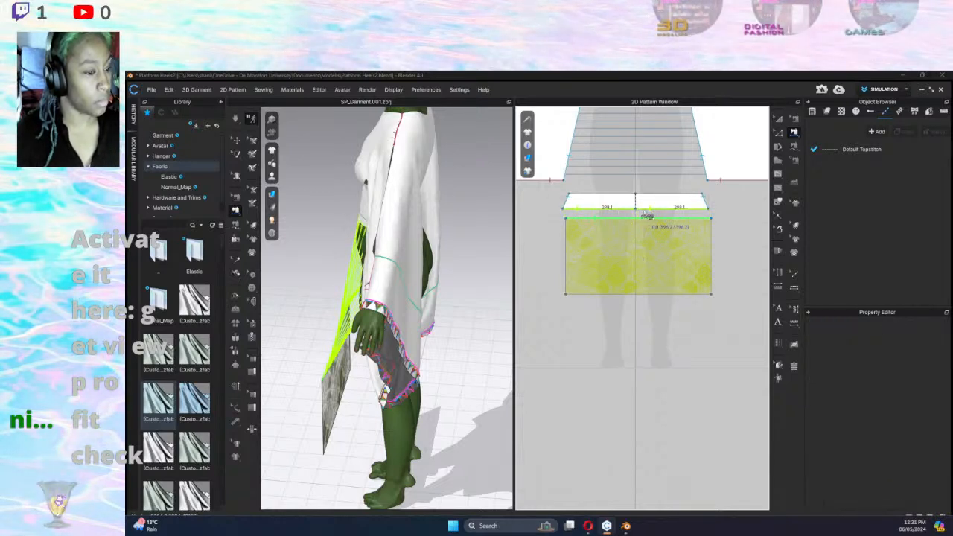
Sew the rectangle's two vertical side edges together and simulate the piece hanging from the hip band.
left_click(568, 233)
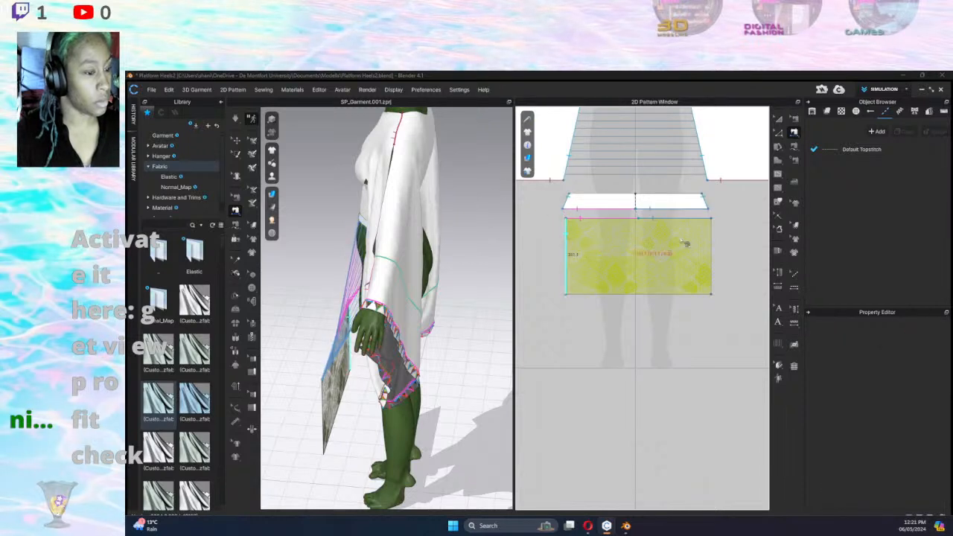
left_click(714, 232)
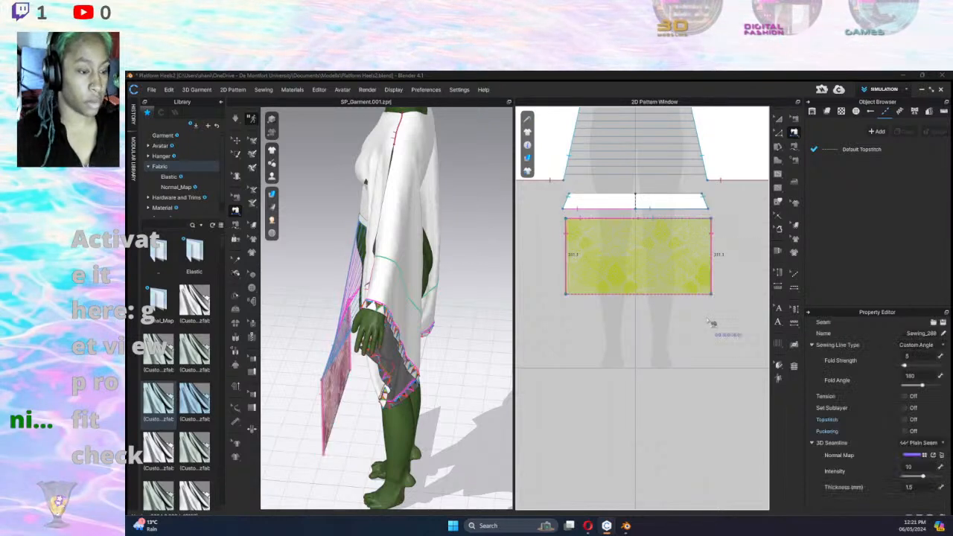
key("space")
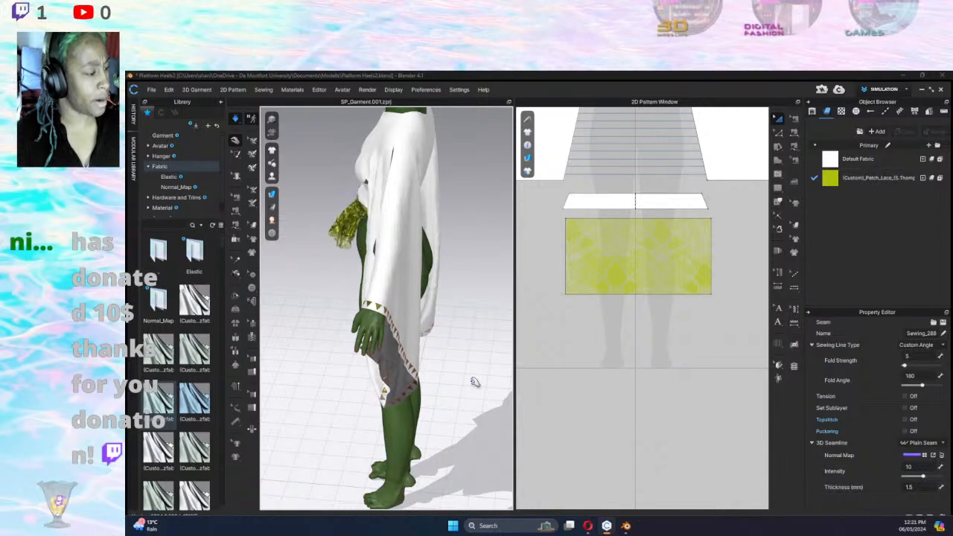
key("n")
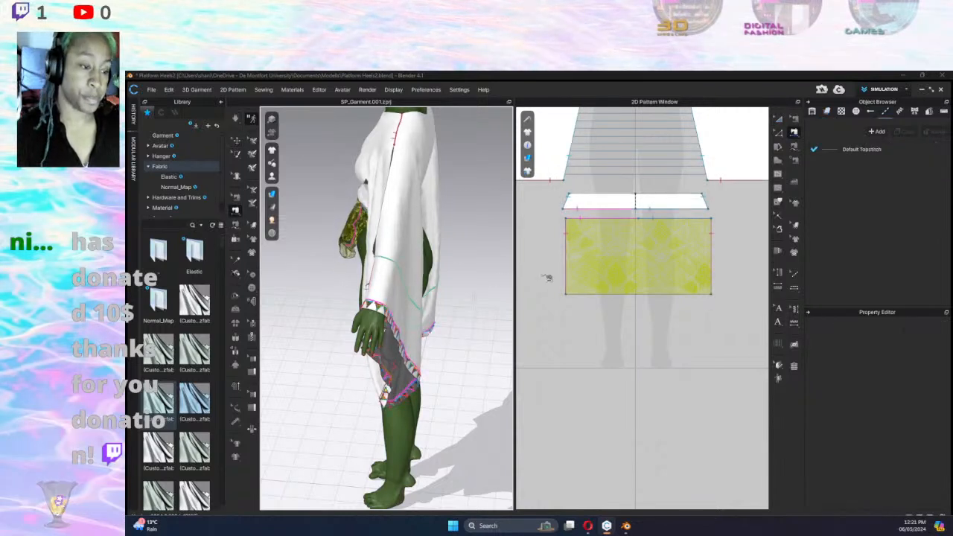
left_click(615, 262)
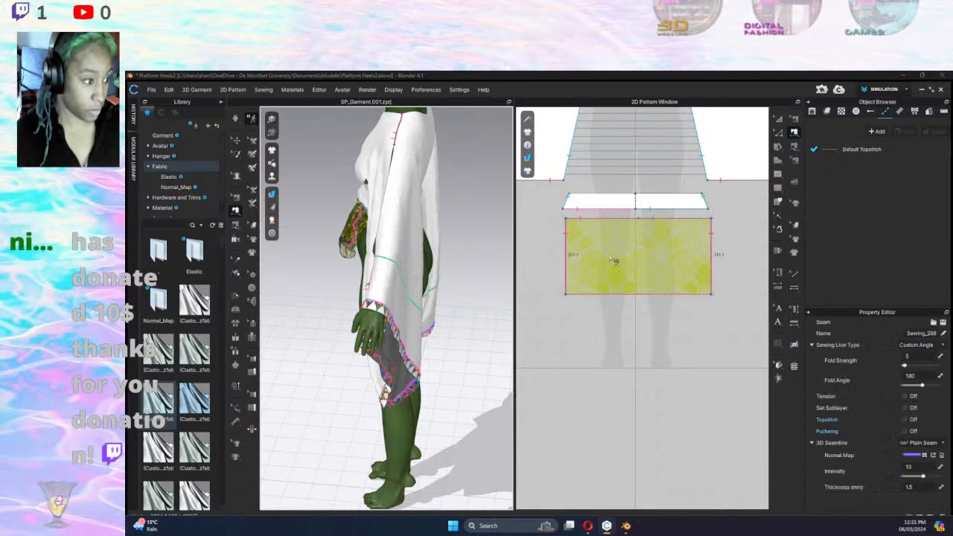
Place the lace rectangle at the avatar's front hip arrangement point and simulate the garment.
key("Escape")
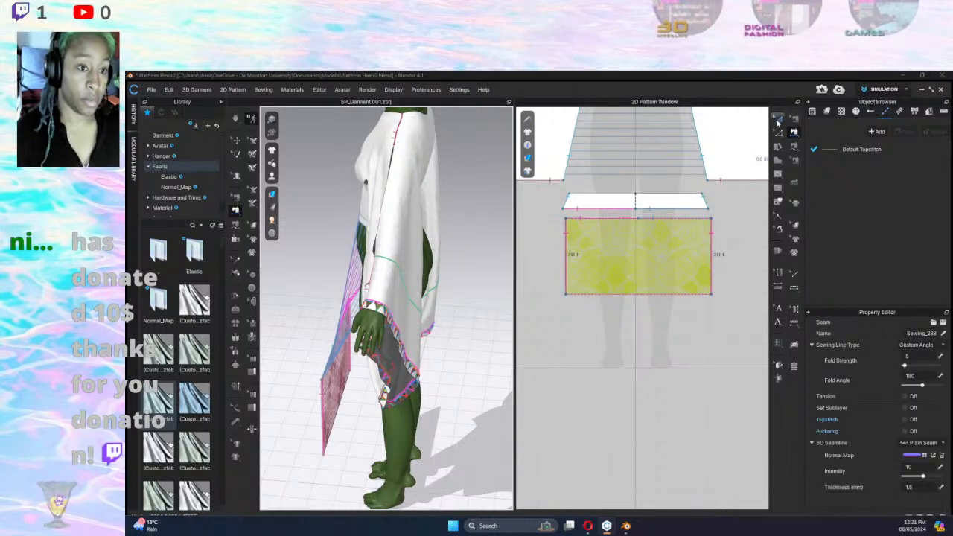
left_click(272, 176)
left_click(312, 206)
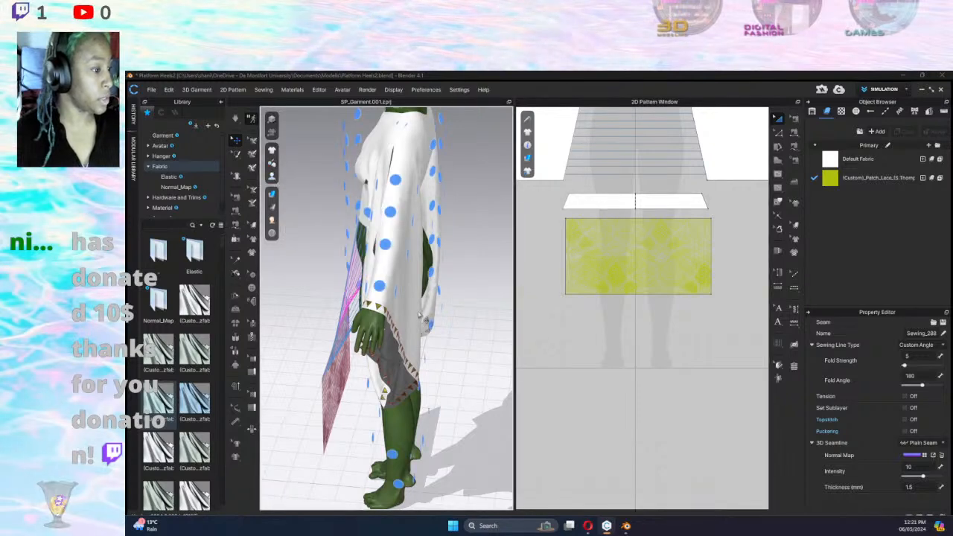
key("2")
key("ctrl+a")
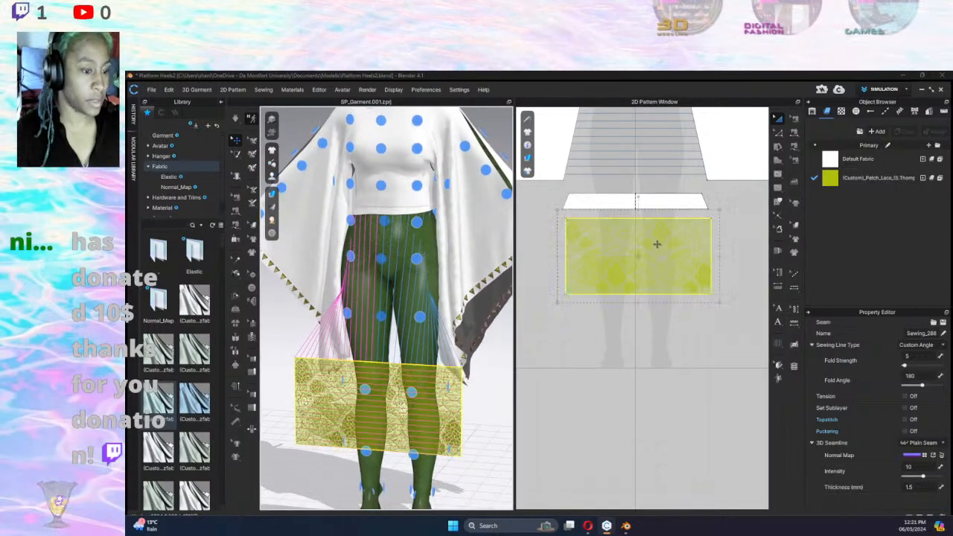
left_click(384, 259)
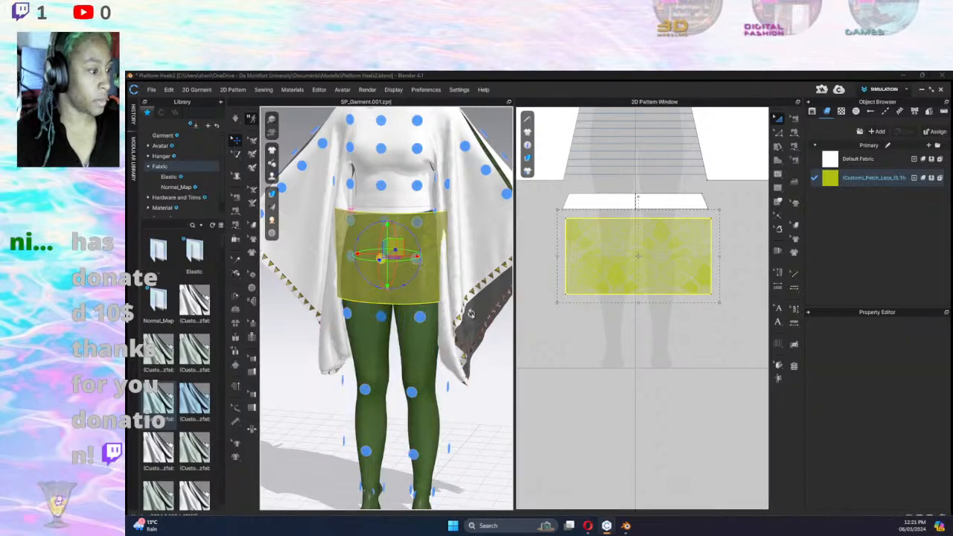
right_click_drag(383, 258, 635, 248)
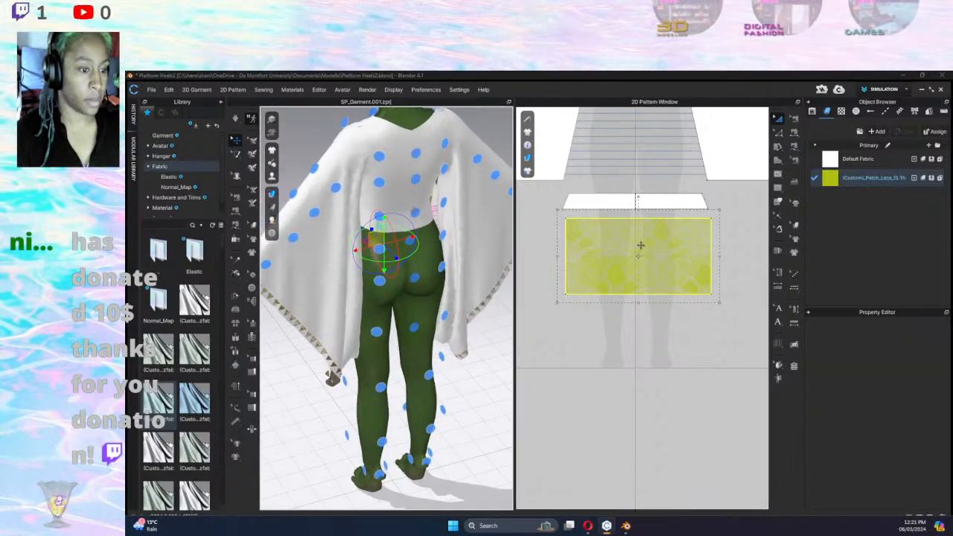
key("space")
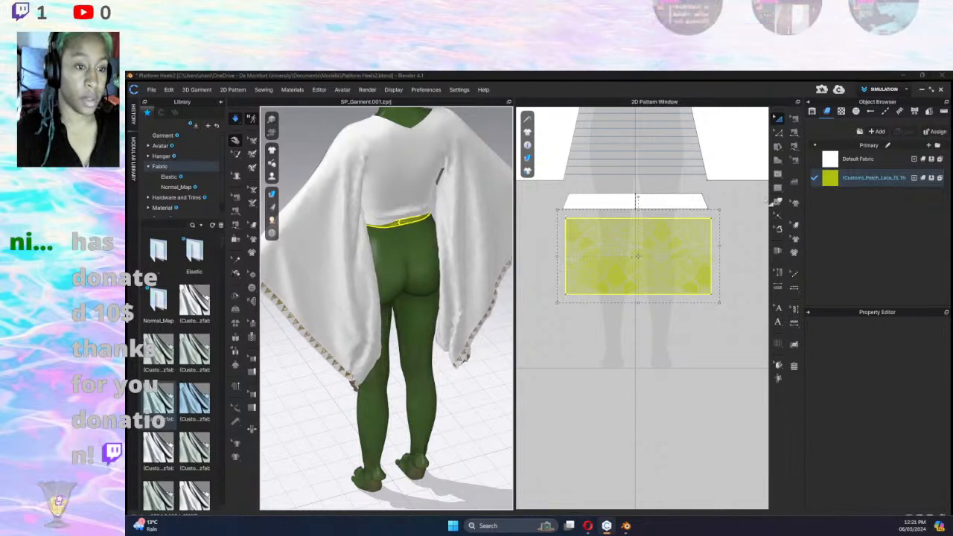
Stop the simulation, define a pleat line along the lace rectangle's top edge with the Pleats tool and choose the side to pivot.
left_click(778, 132)
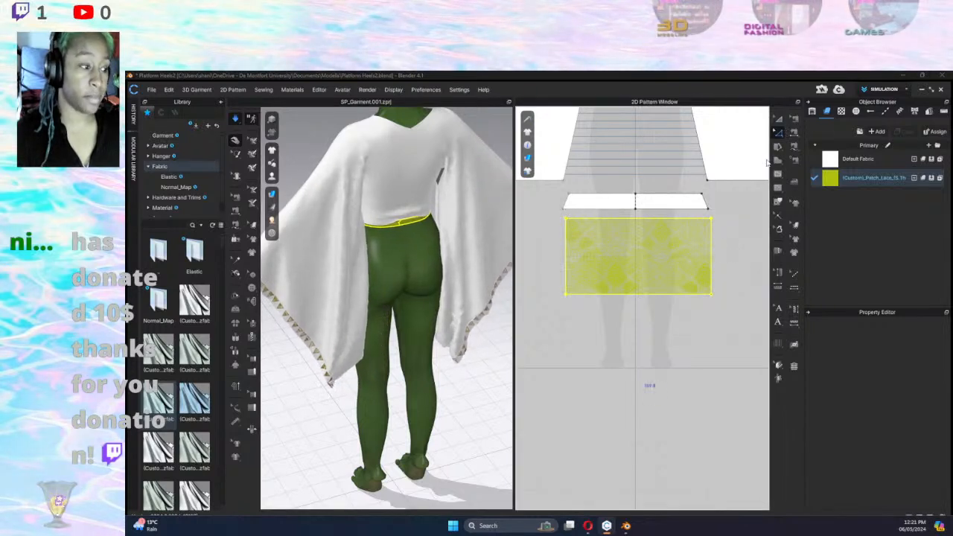
left_click(715, 297)
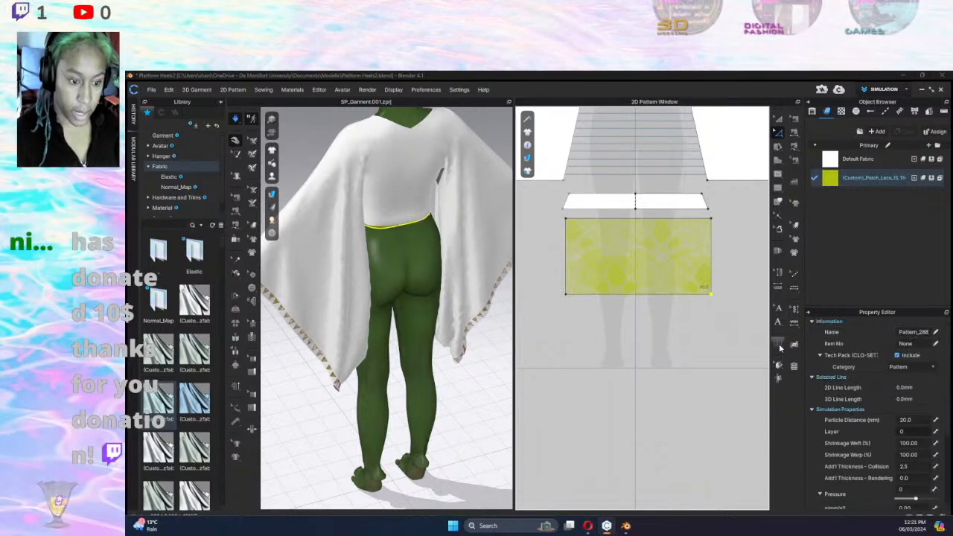
left_click(779, 346)
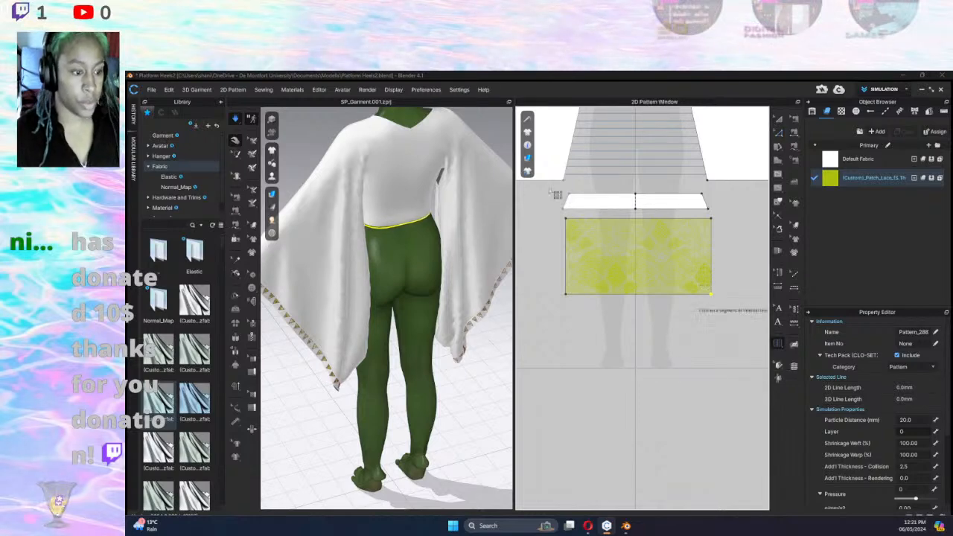
key("space")
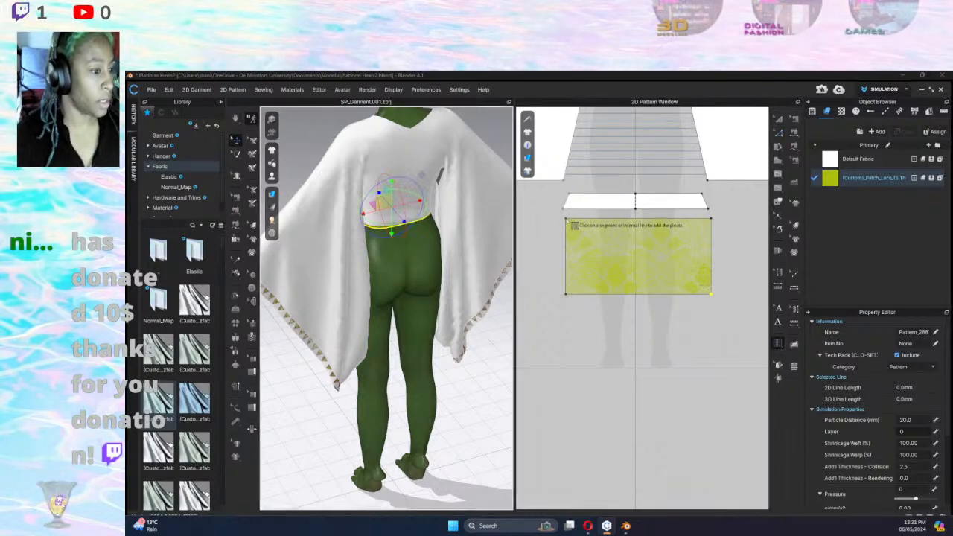
right_click_drag(418, 337, 506, 348)
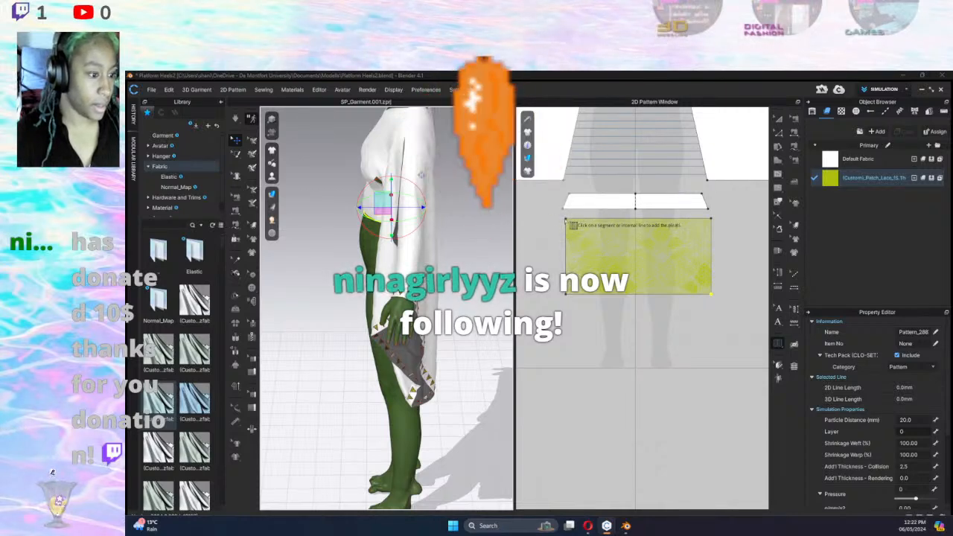
left_click(567, 219)
left_click(710, 219)
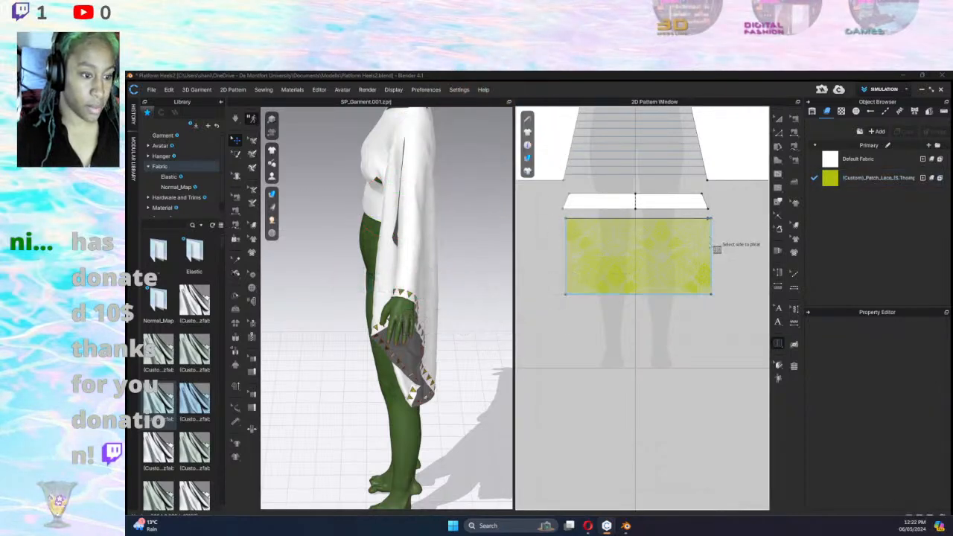
left_click(709, 293)
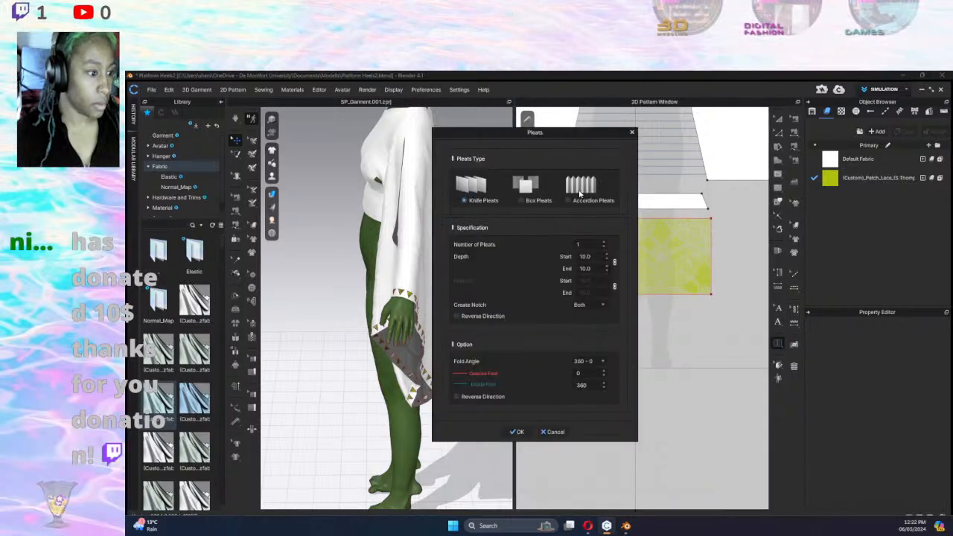
Try to apply accordion pleats along the lace rectangle's top edge, starting at 40 pleats and lowering the count.
left_click(593, 245)
key("BackSpace")
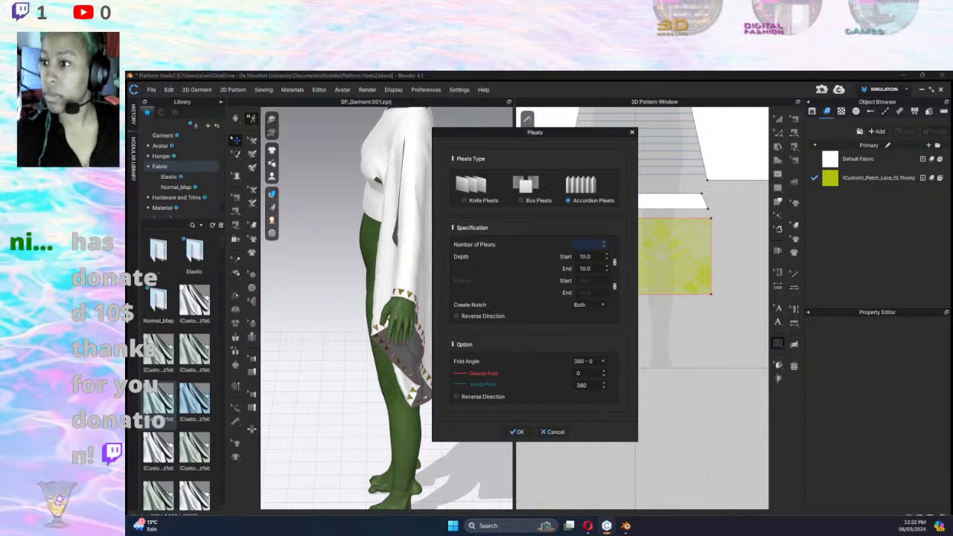
type("1")
key("Return")
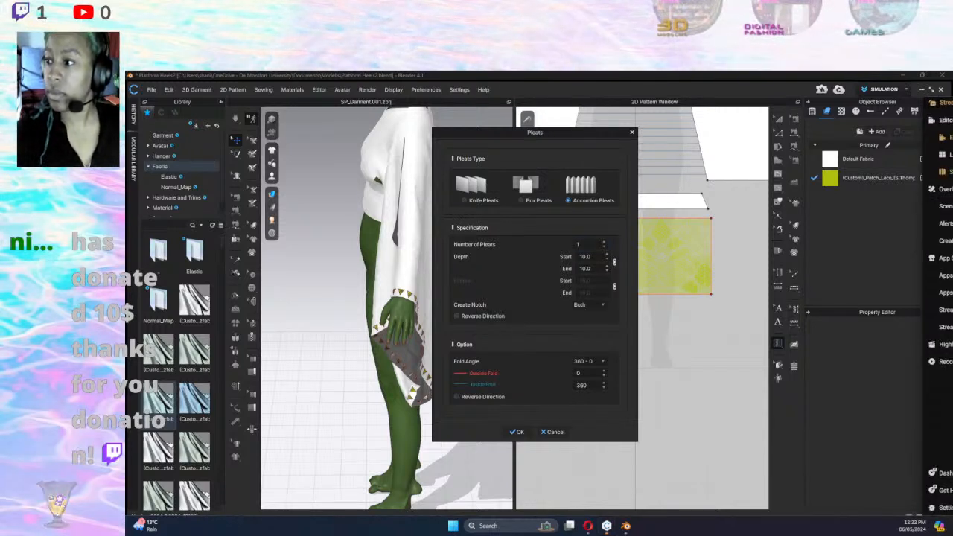
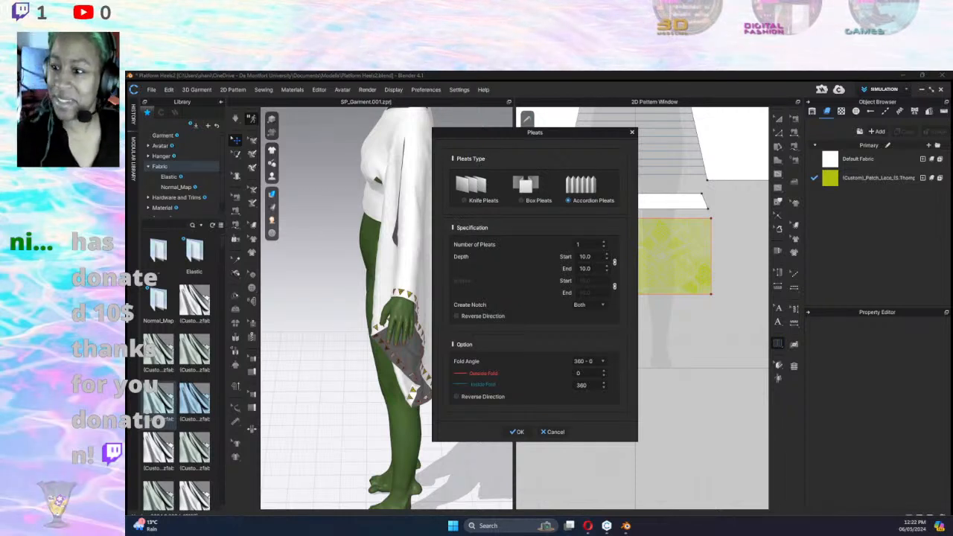
double_click(592, 246)
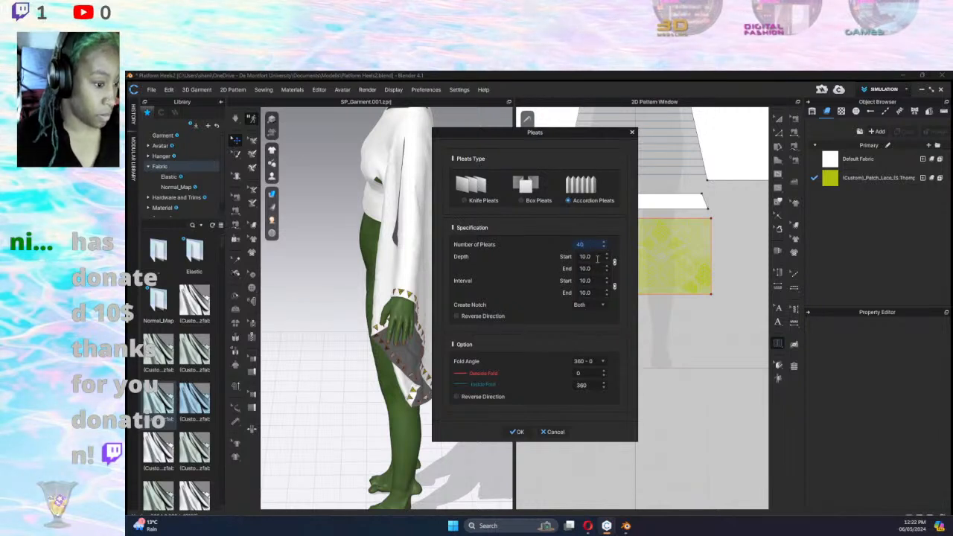
left_click_drag(548, 132, 423, 132)
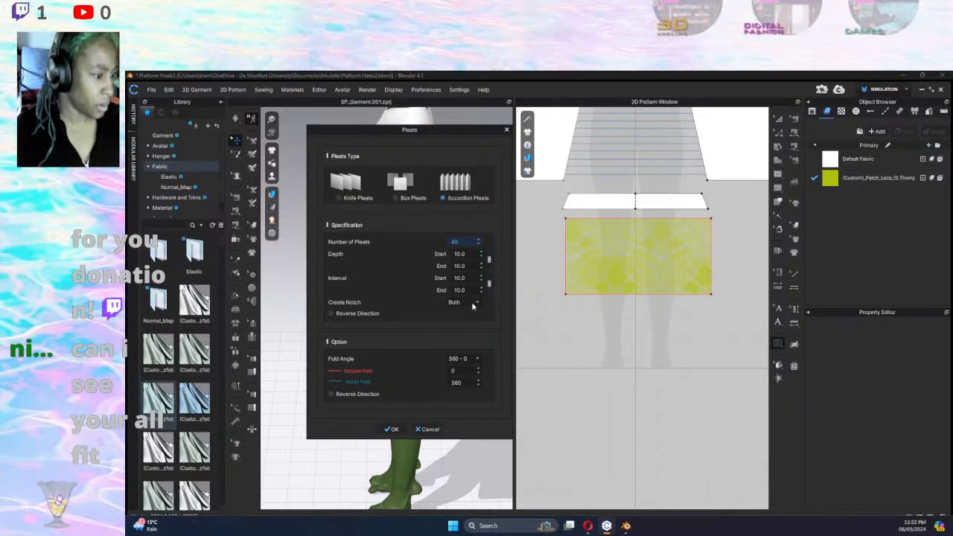
left_click(480, 245)
left_click(481, 244)
left_click(481, 244)
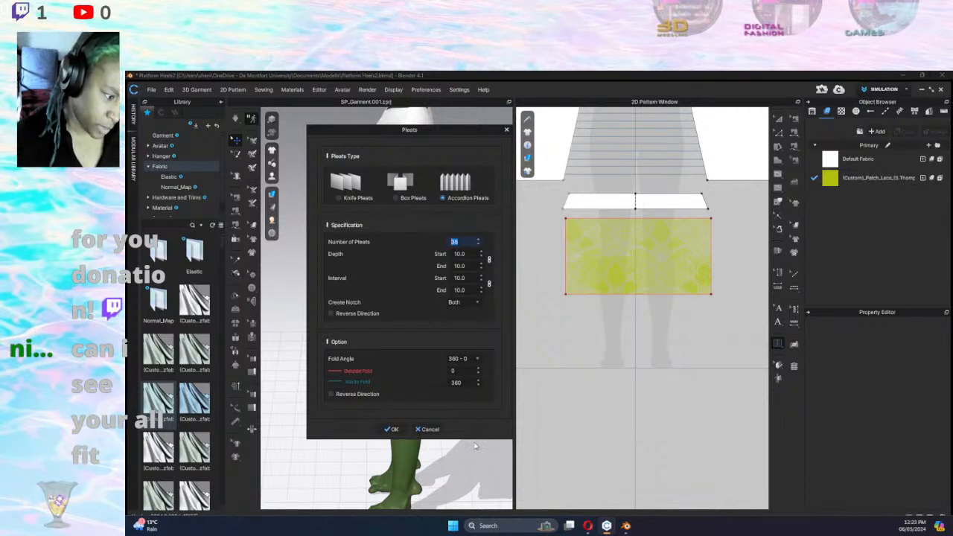
left_click(392, 429)
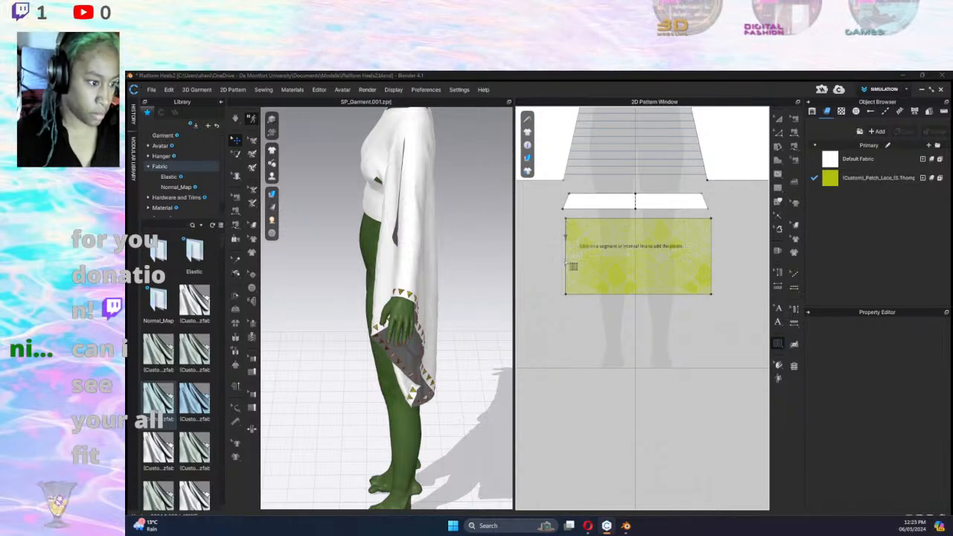
Try to add a single accordion pleat along the lace rectangle's left edge with fold angle 0 - 360.
left_click(564, 289)
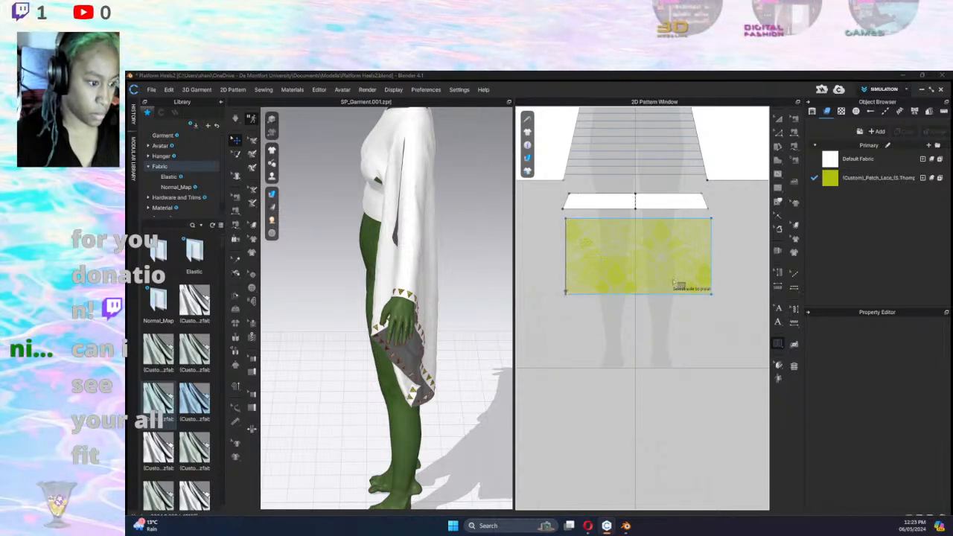
left_click(623, 266)
left_click(577, 201)
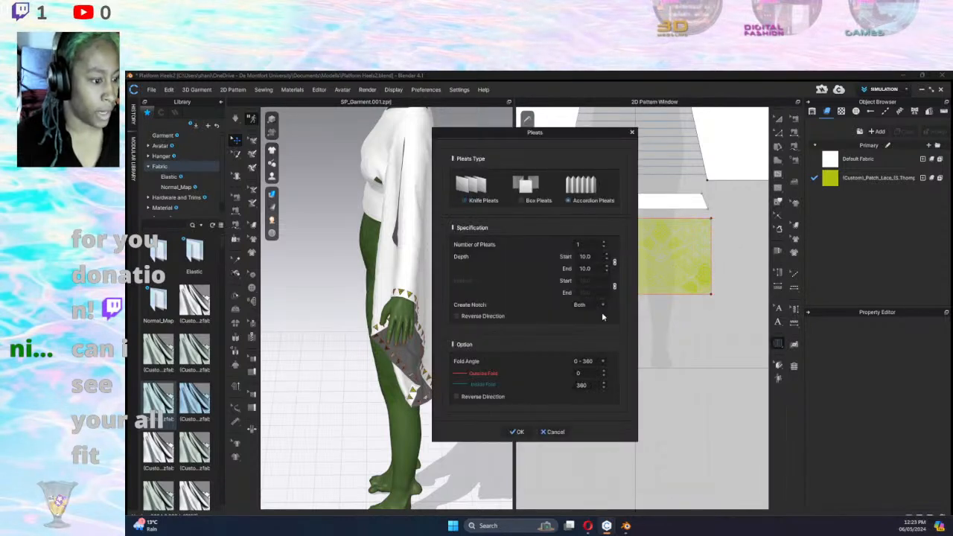
left_click(517, 432)
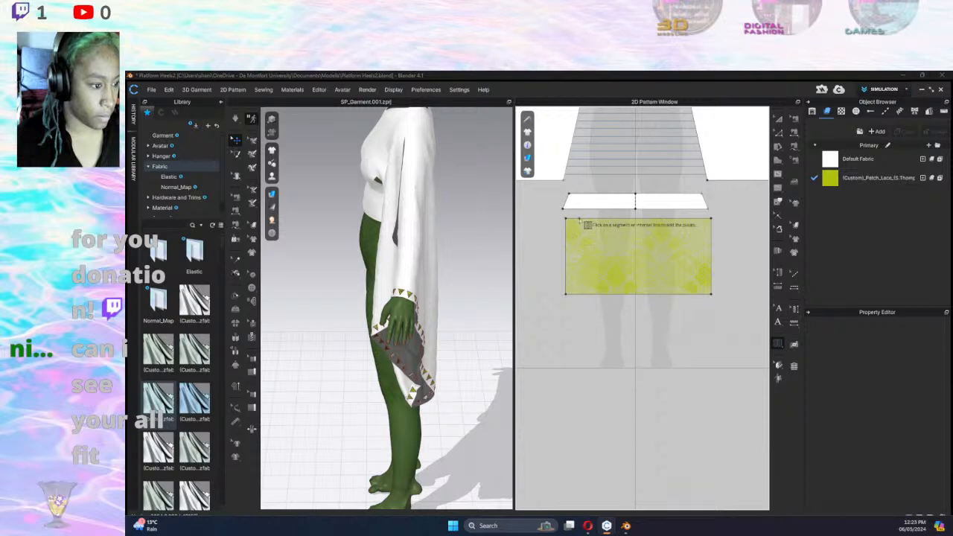
Draw a vertical pleat line just inside the lace rectangle's left edge and choose the larger right-hand part as the side to pivot.
left_click(574, 220)
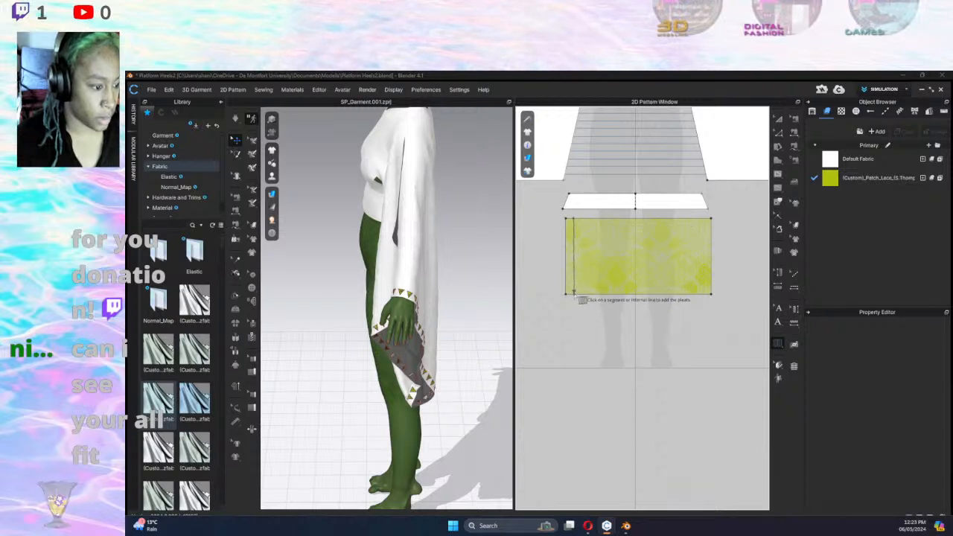
left_click(575, 294)
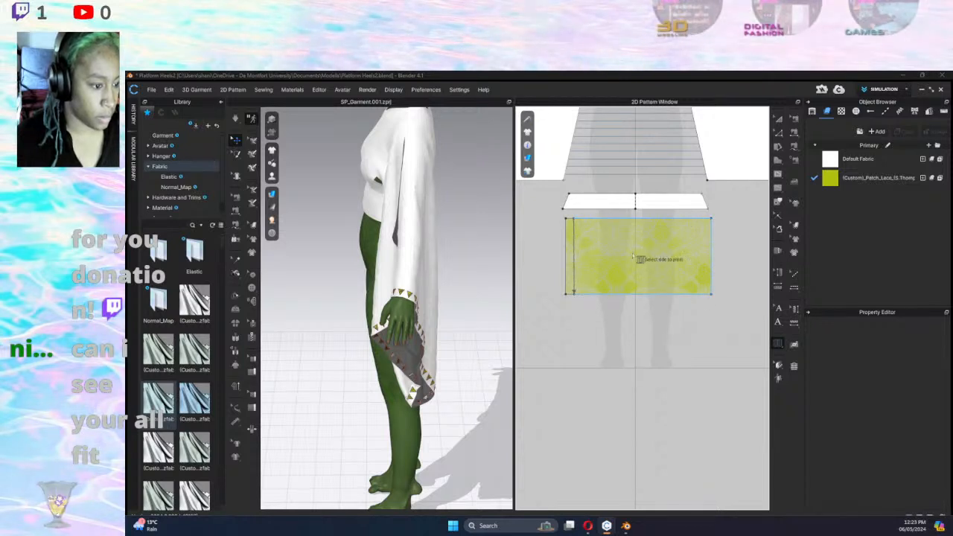
left_click(633, 257)
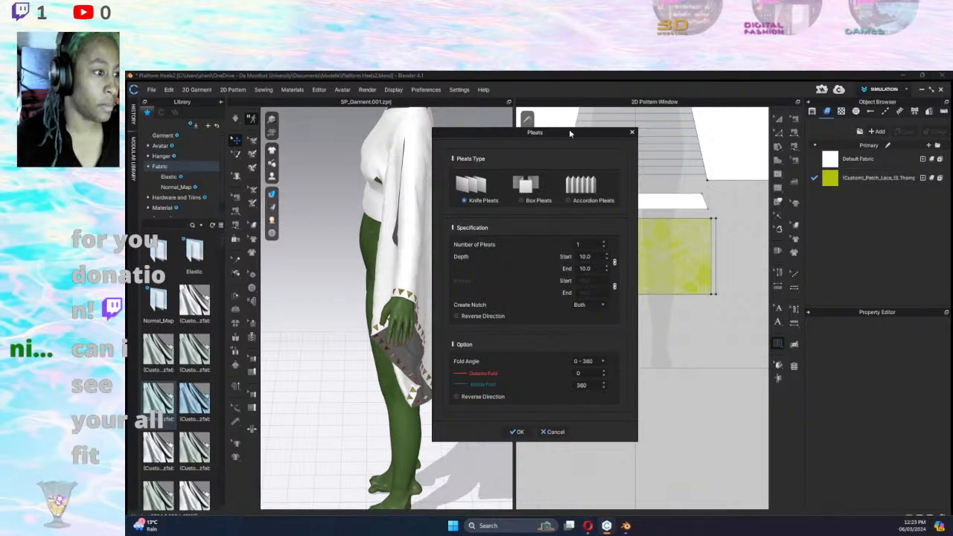
Move the pleat settings clear of the 2D pattern and set the number of knife pleats on the lace rectangle to 21.
left_click_drag(572, 134, 453, 130)
left_click(487, 239)
left_click(487, 239)
left_click(486, 238)
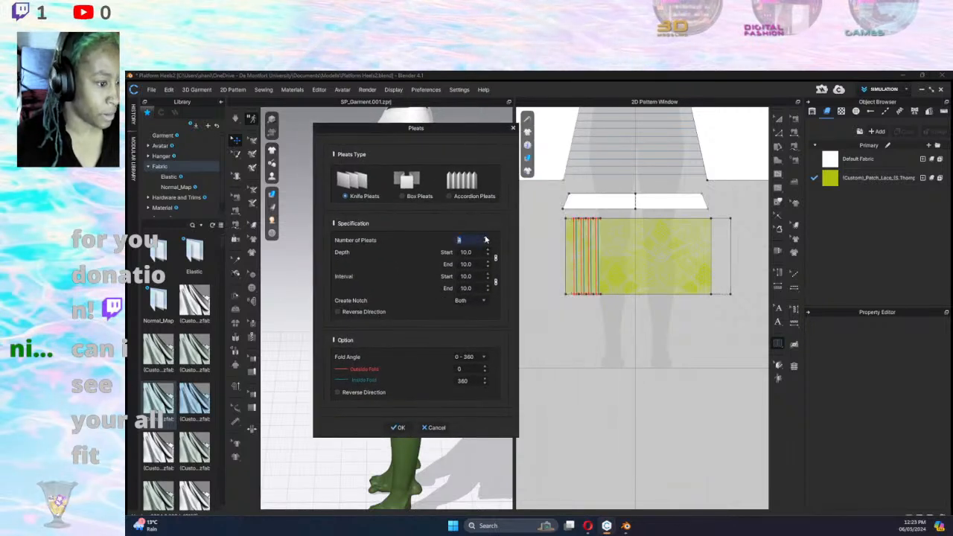
left_click(486, 239)
left_click(487, 239)
left_click(487, 238)
left_click(486, 238)
left_click(487, 238)
left_click(486, 238)
left_click(487, 238)
left_click(487, 237)
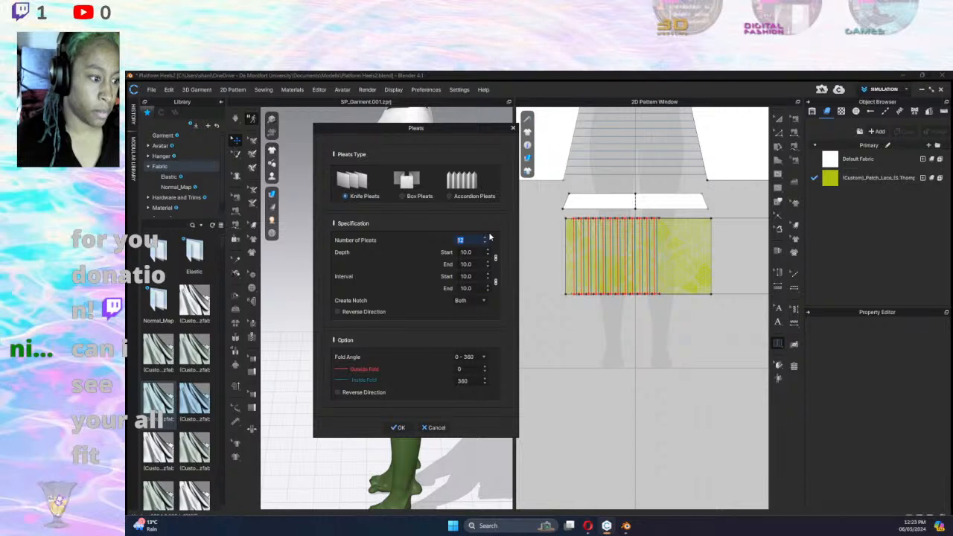
left_click(486, 240)
left_click(486, 240)
left_click(486, 240)
left_click(486, 240)
left_click(485, 240)
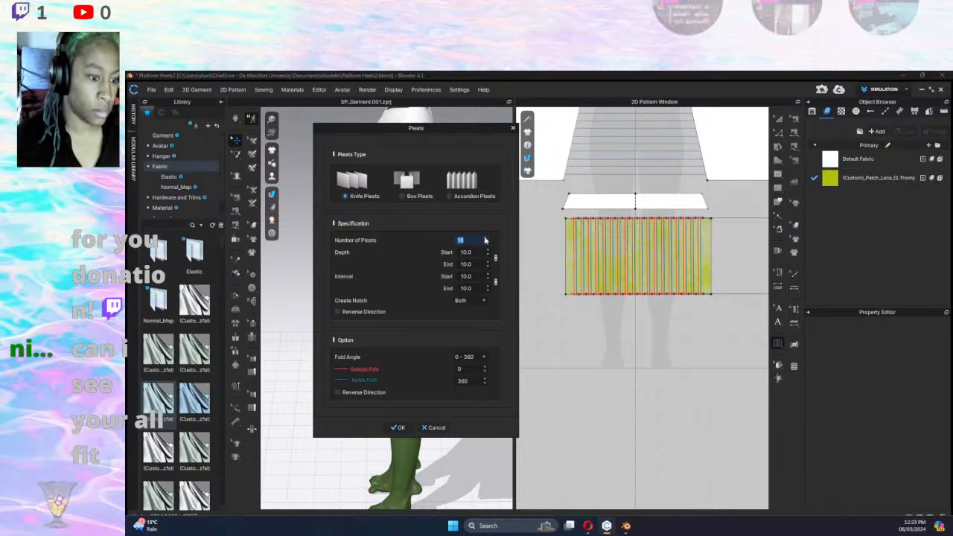
left_click(486, 239)
left_click(485, 240)
left_click(485, 240)
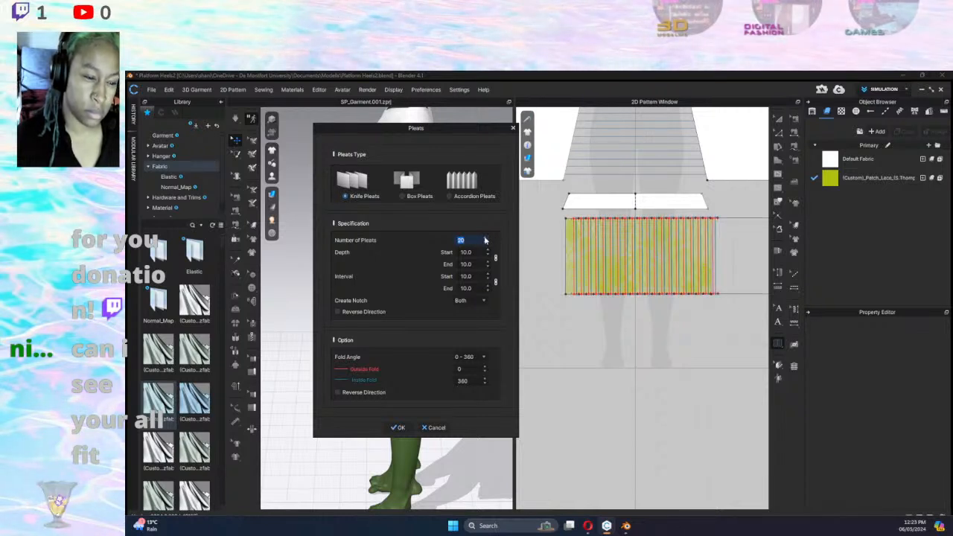
left_click(485, 240)
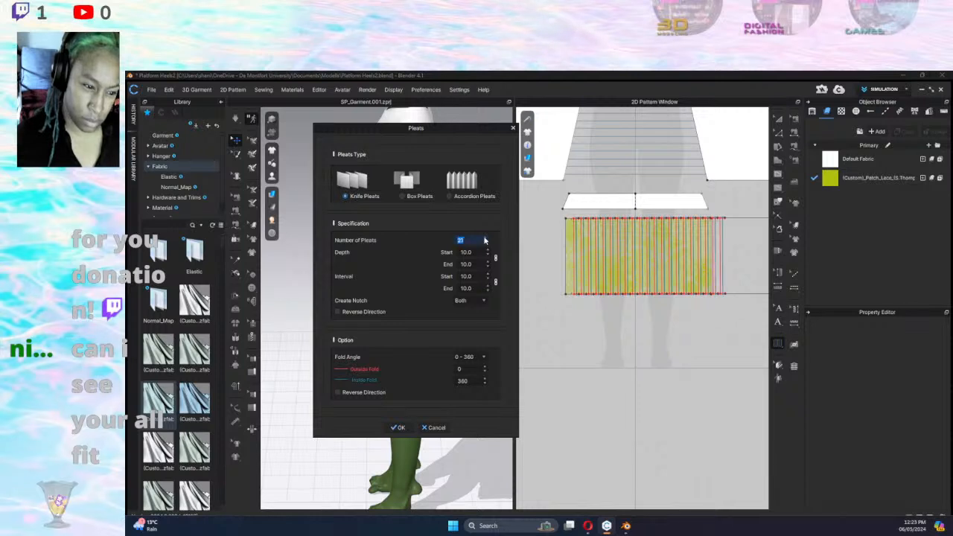
left_click(485, 240)
left_click(485, 240)
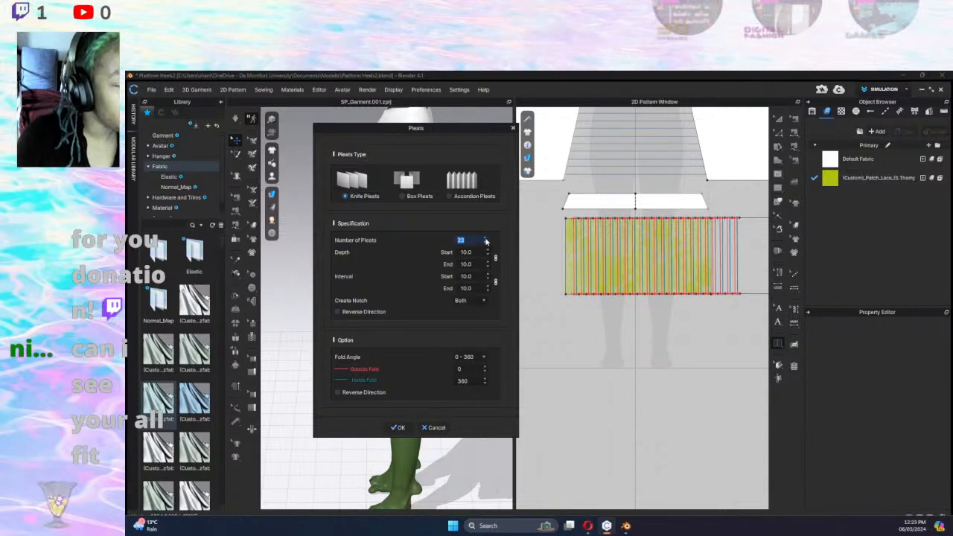
left_click(485, 243)
left_click(485, 244)
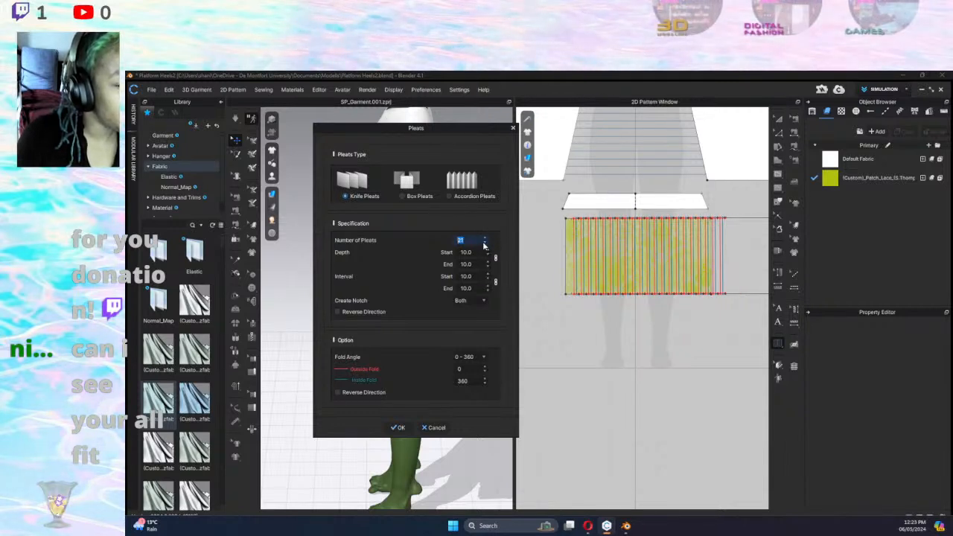
left_click(484, 243)
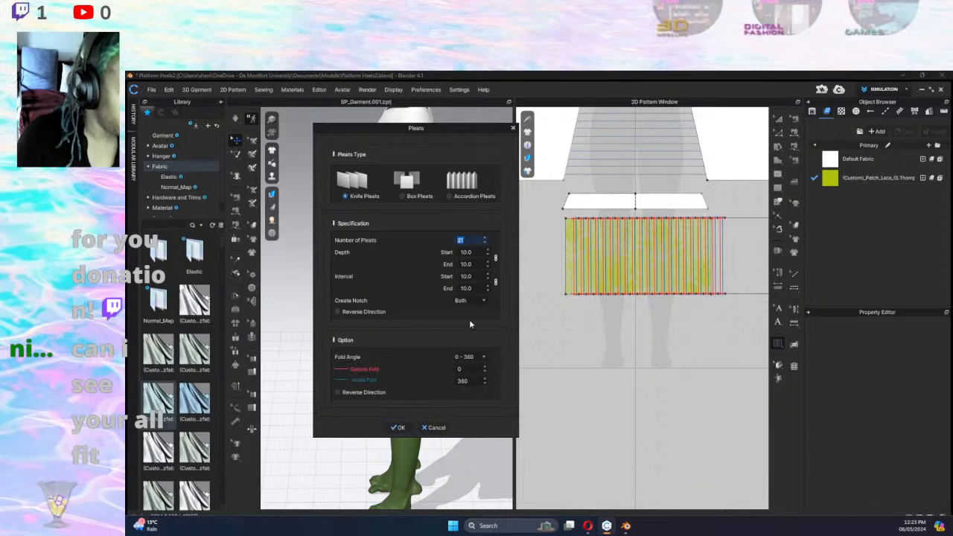
Set the knife pleat depth to 8.0 at start and end, raise the number of pleats to 25 and apply them.
left_click(490, 256)
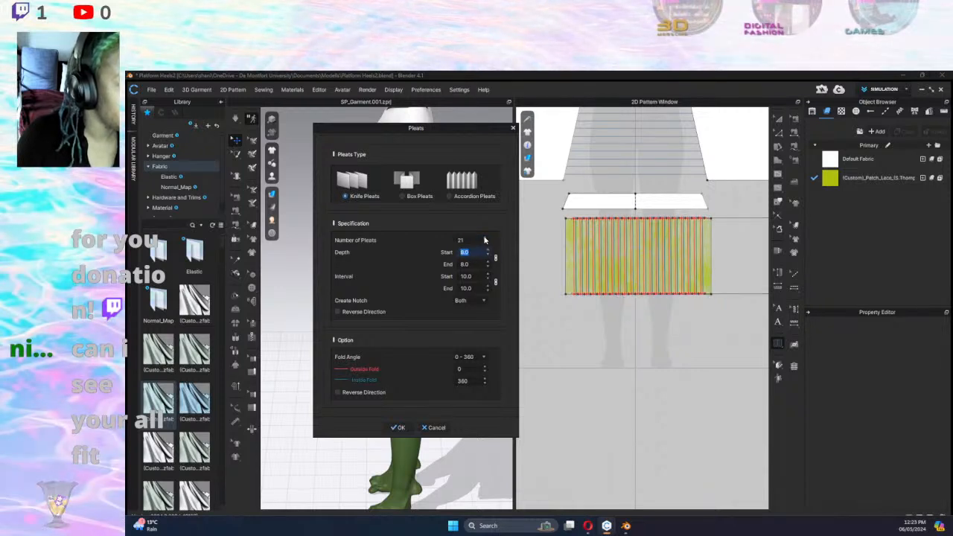
left_click(486, 238)
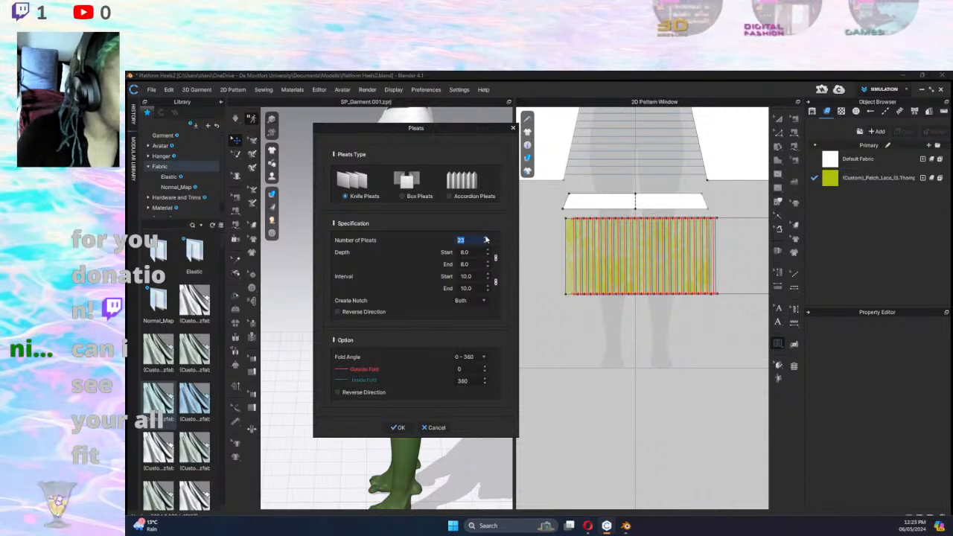
left_click(486, 238)
left_click(486, 238)
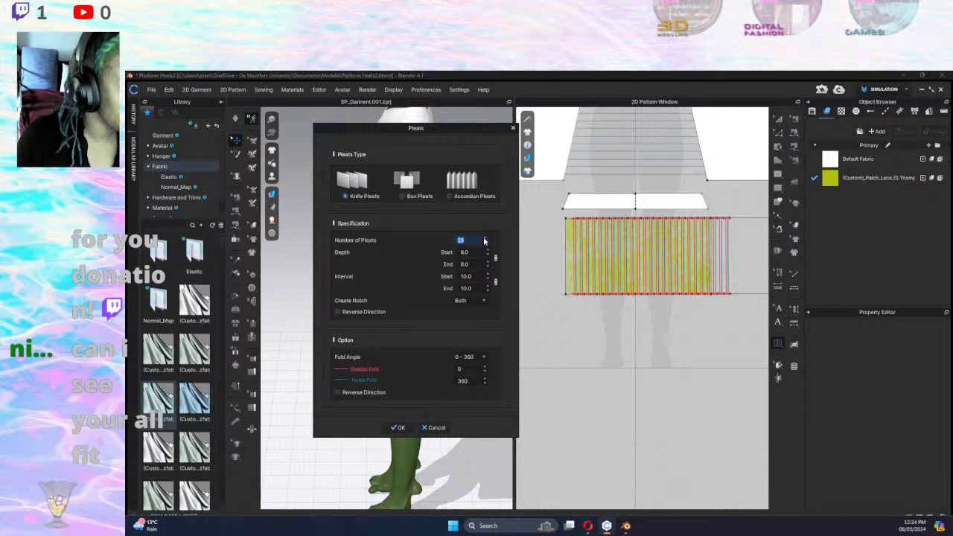
left_click(397, 429)
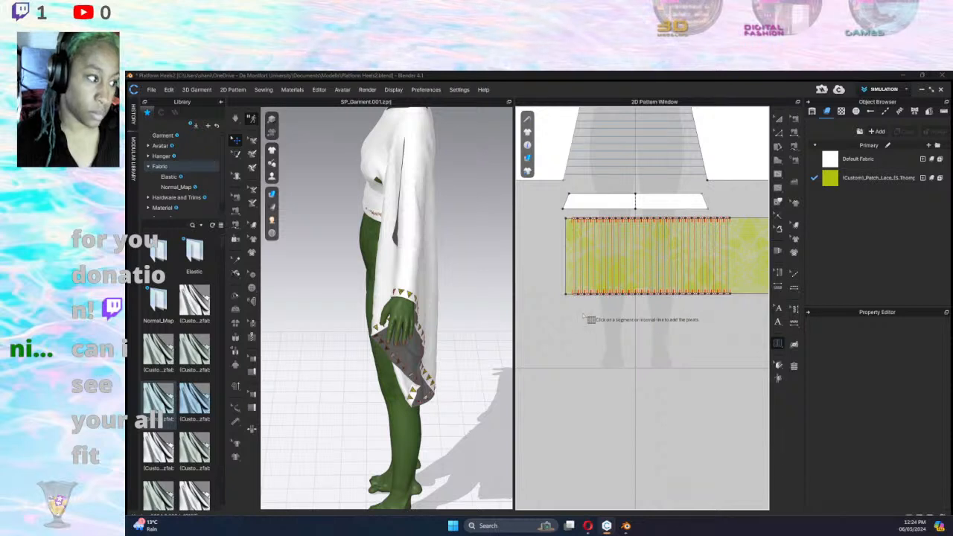
Start the simulation and pull the lace panel down over the hips at the avatar's back.
key("space")
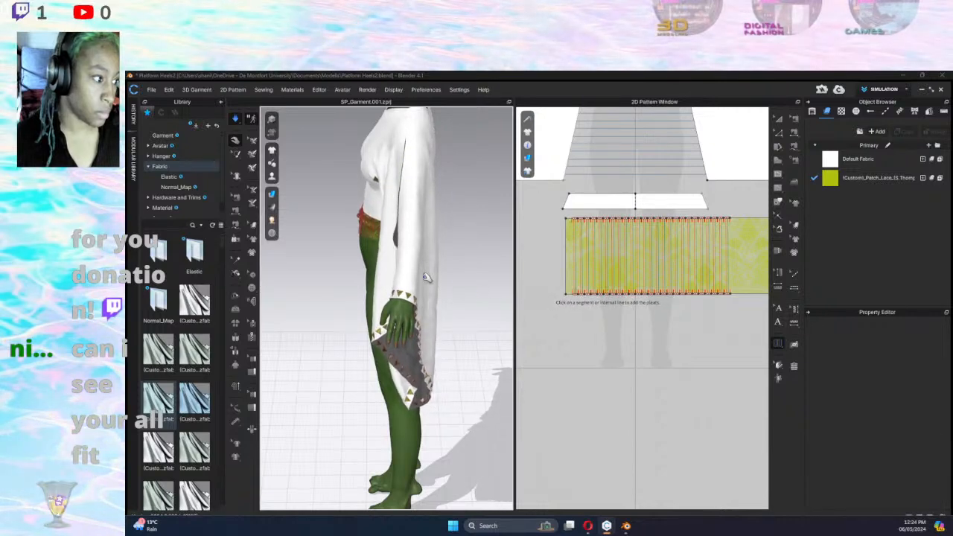
right_click_drag(426, 276, 336, 276)
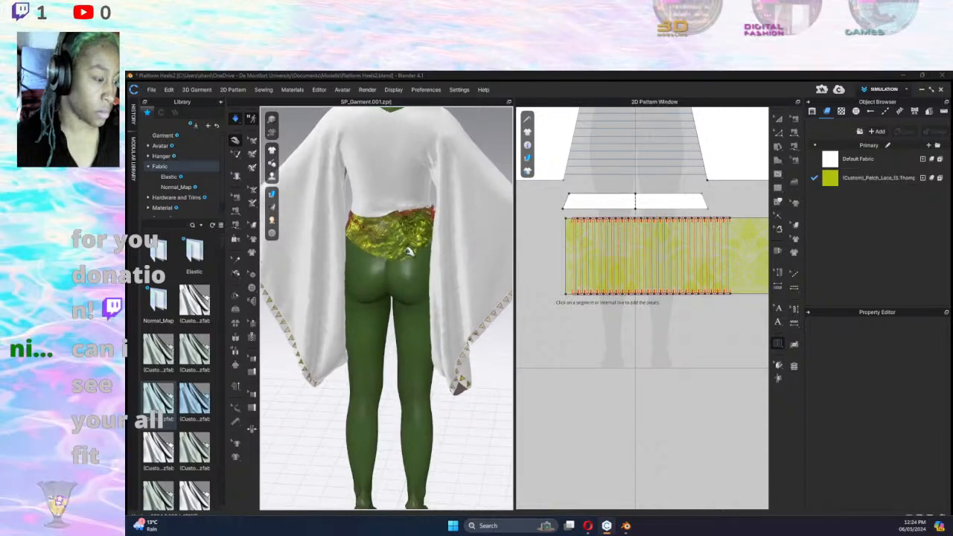
left_click(418, 266)
left_click_drag(421, 315, 431, 475)
left_click_drag(432, 534, 400, 521)
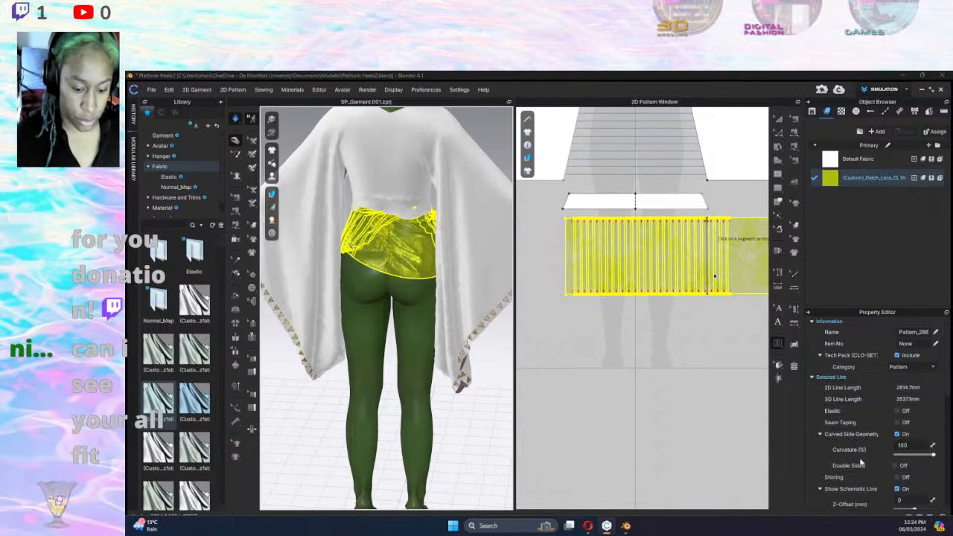
Set the simulation layer of the pleated lace panel to -1 and accept the layer information.
key("a")
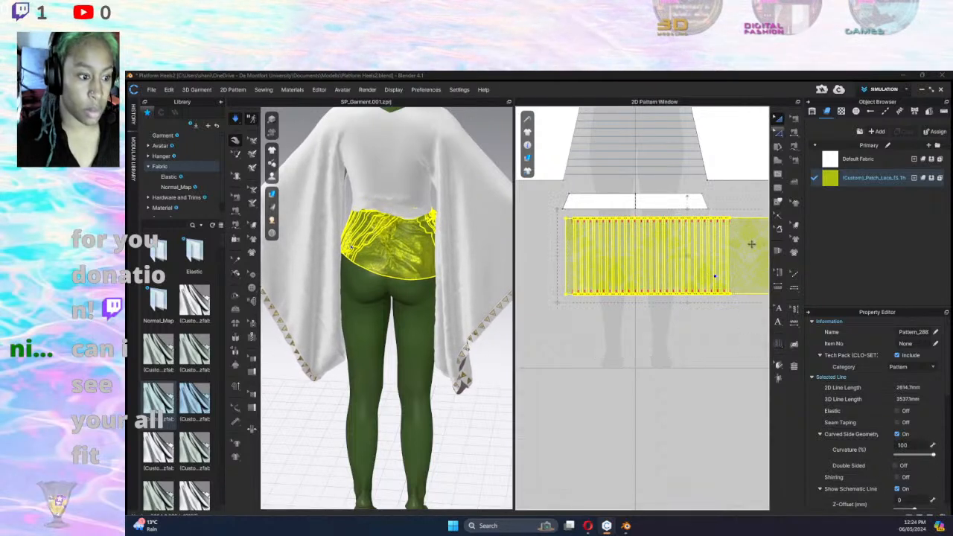
scroll(906, 448, "down", 2)
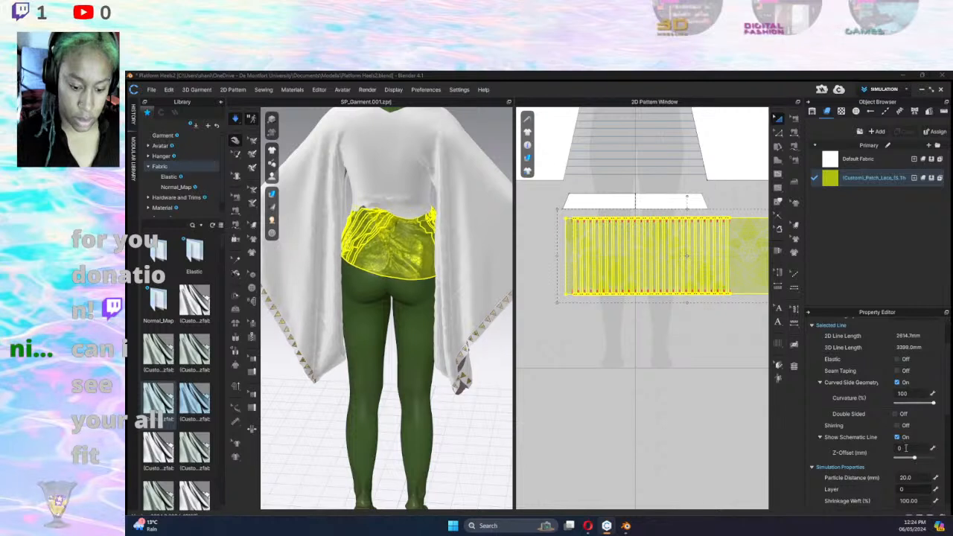
scroll(910, 448, "down", 1)
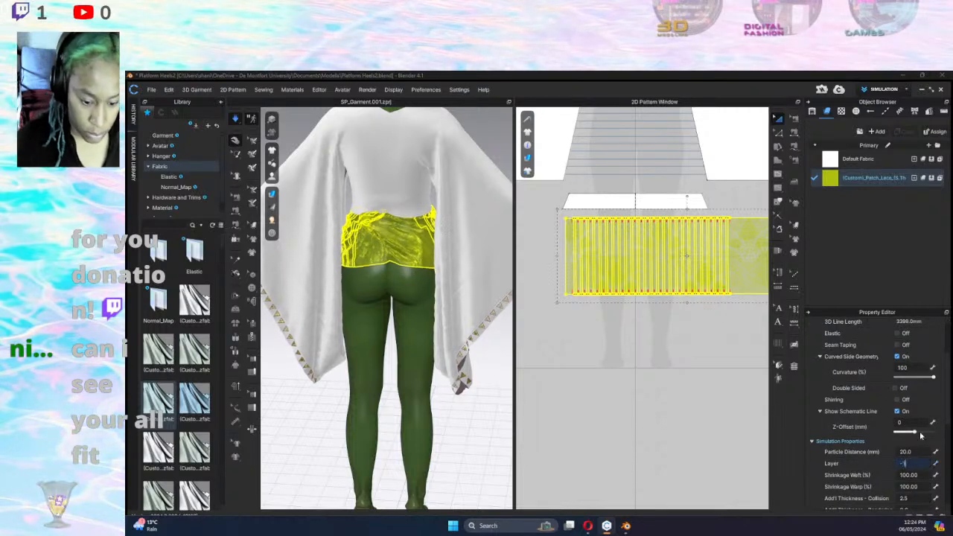
key("Return")
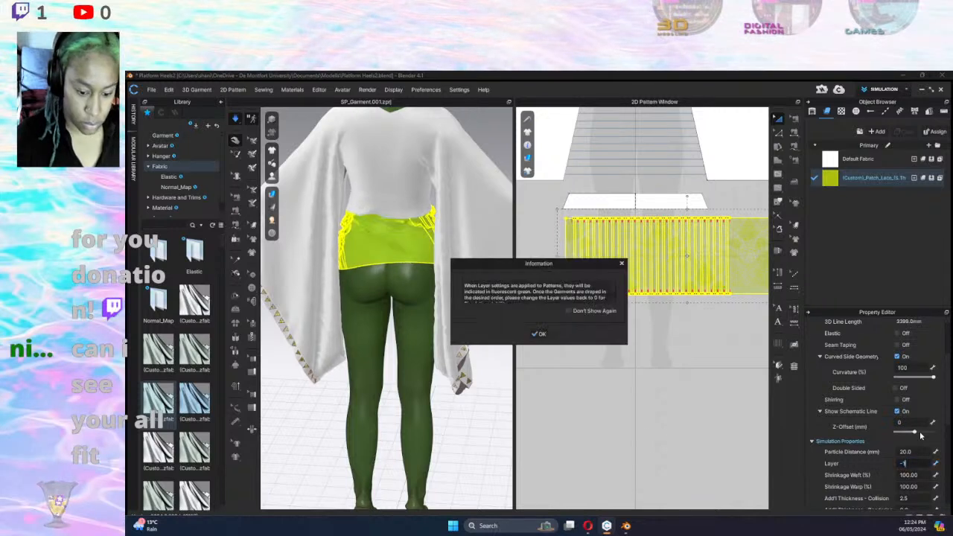
left_click(541, 336)
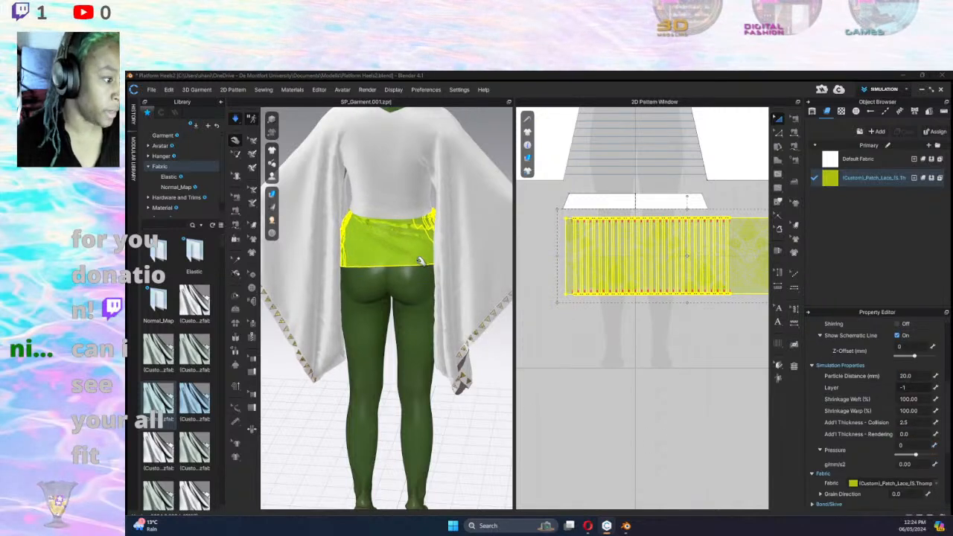
Tug the simulated lace skirt down over the hips from the back and sides, then check the front and the 2D panel.
left_click_drag(421, 260, 398, 339)
right_click_drag(381, 310, 633, 289)
left_click_drag(490, 270, 395, 336)
right_click_drag(380, 335, 518, 265)
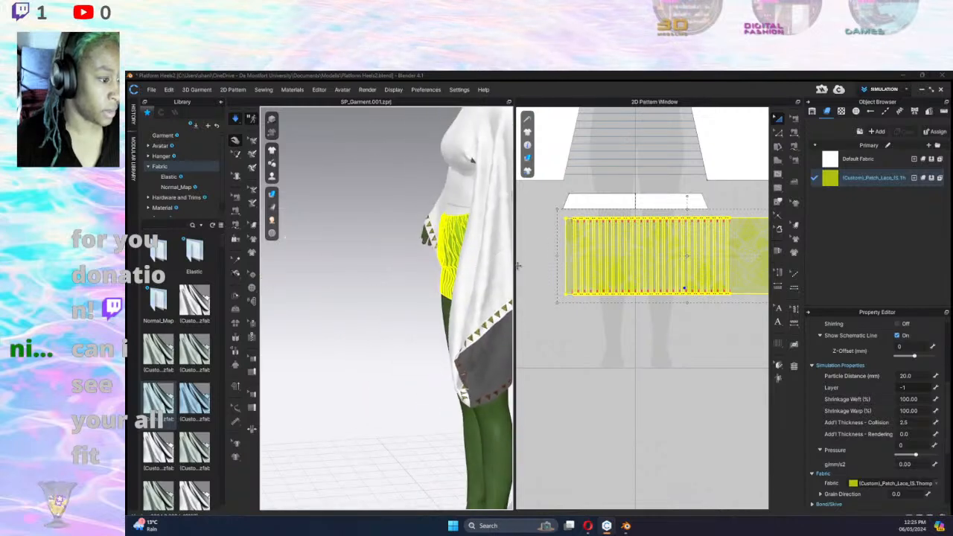
right_click(434, 273)
left_click(364, 290)
right_click_drag(364, 289, 249, 292)
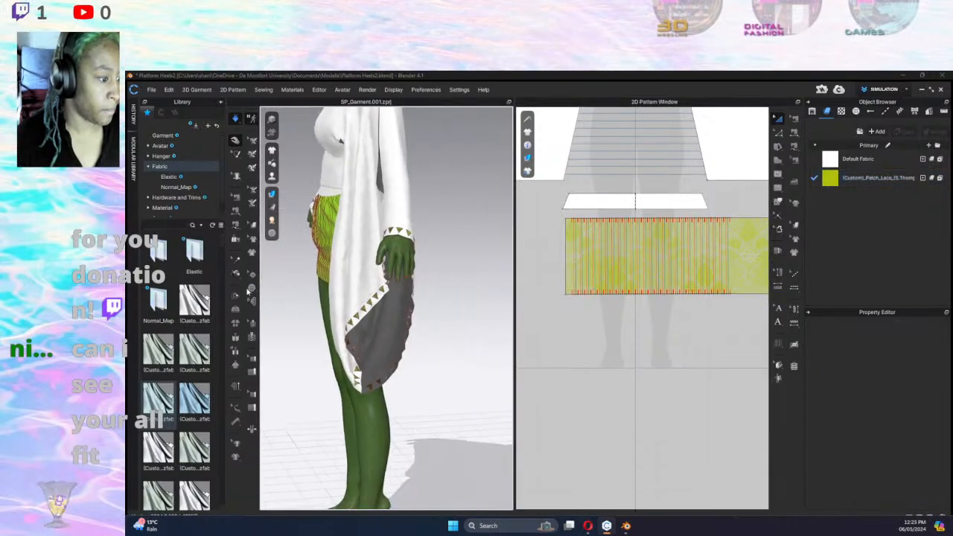
right_click_drag(492, 290, 345, 320)
left_click_drag(402, 276, 413, 380)
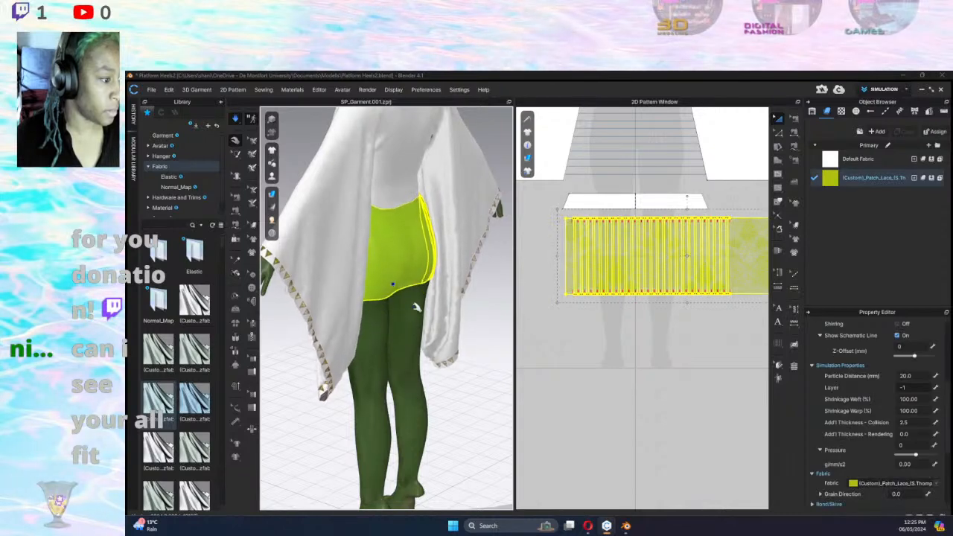
right_click_drag(417, 307, 596, 306)
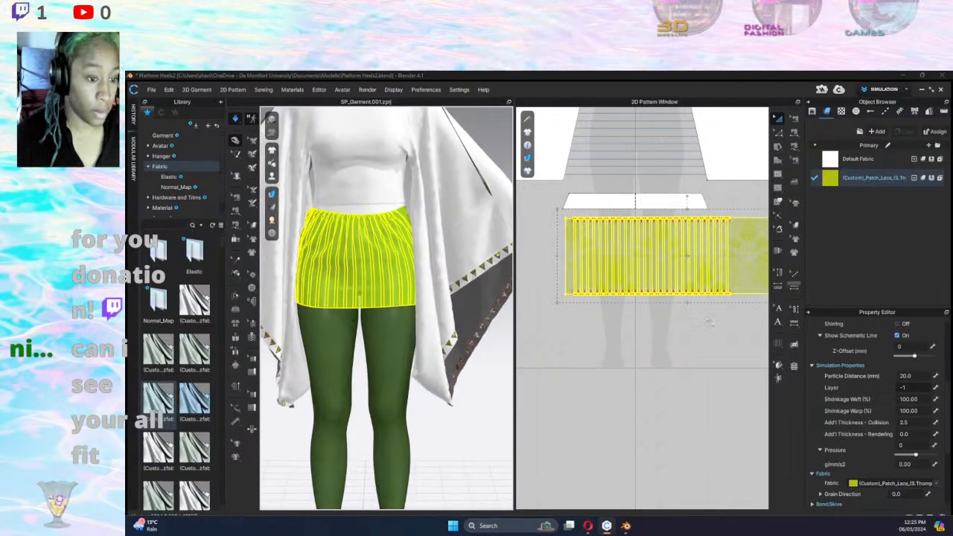
middle_click_drag(709, 323, 625, 312)
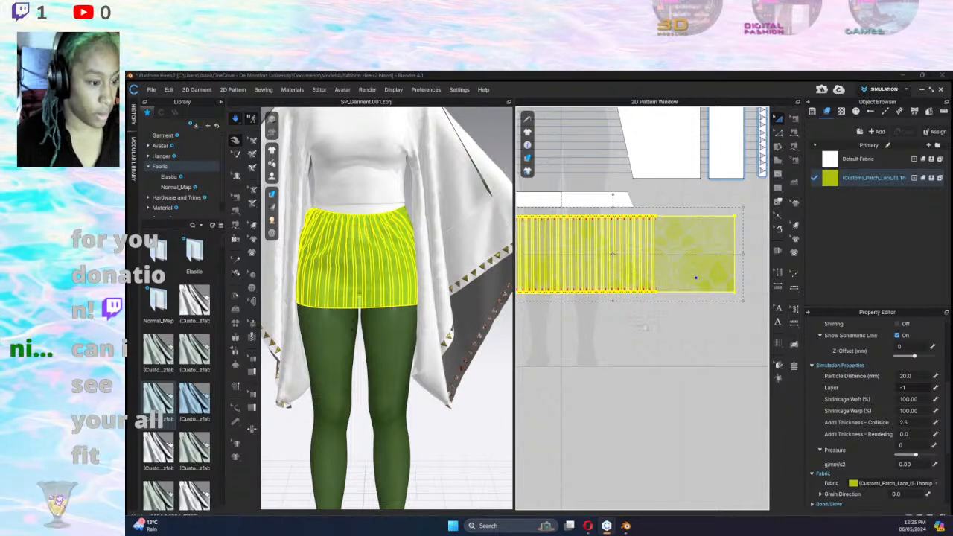
middle_click_drag(645, 328, 687, 323)
scroll(738, 290, "up", 1)
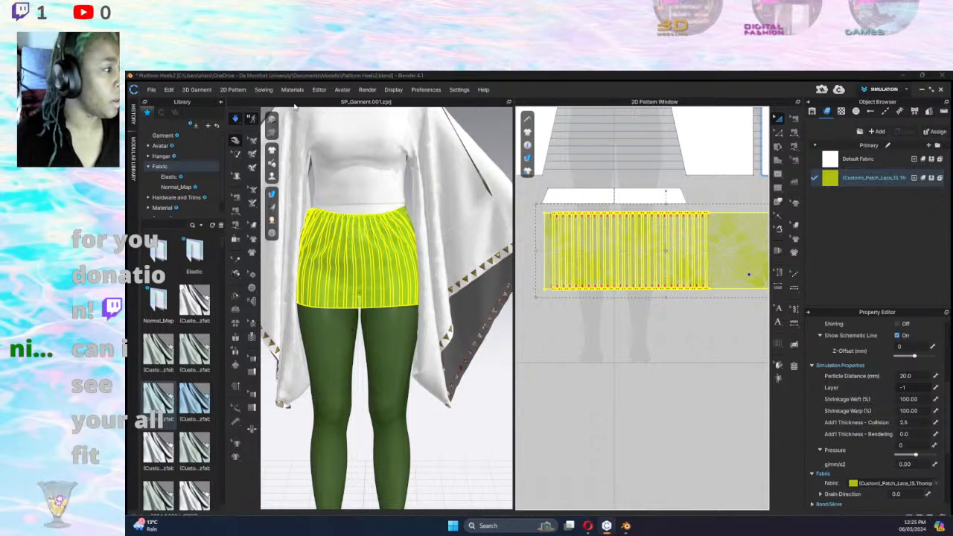
Show the avatar's bounding volumes and inspect them around the whole body from front and back.
left_click(343, 90)
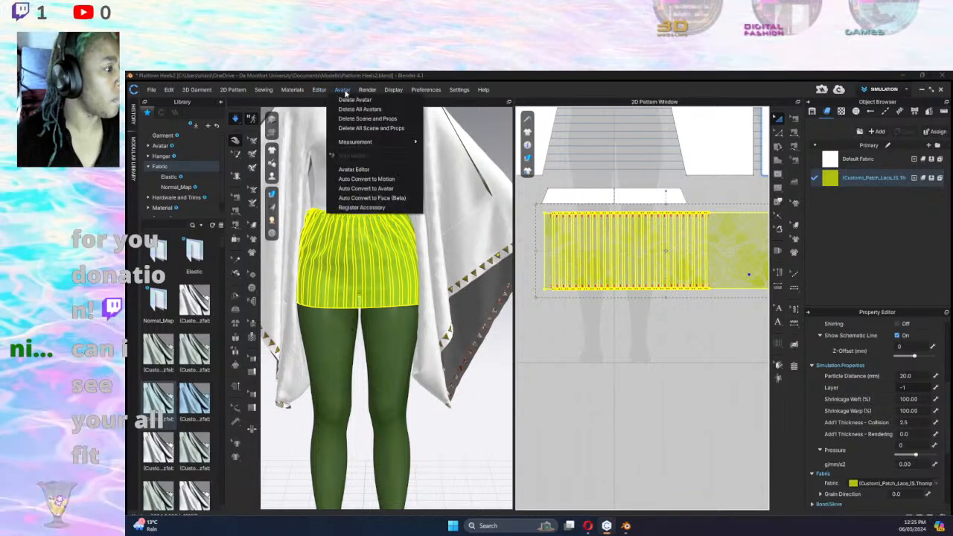
left_click(274, 179)
mouse_move(274, 176)
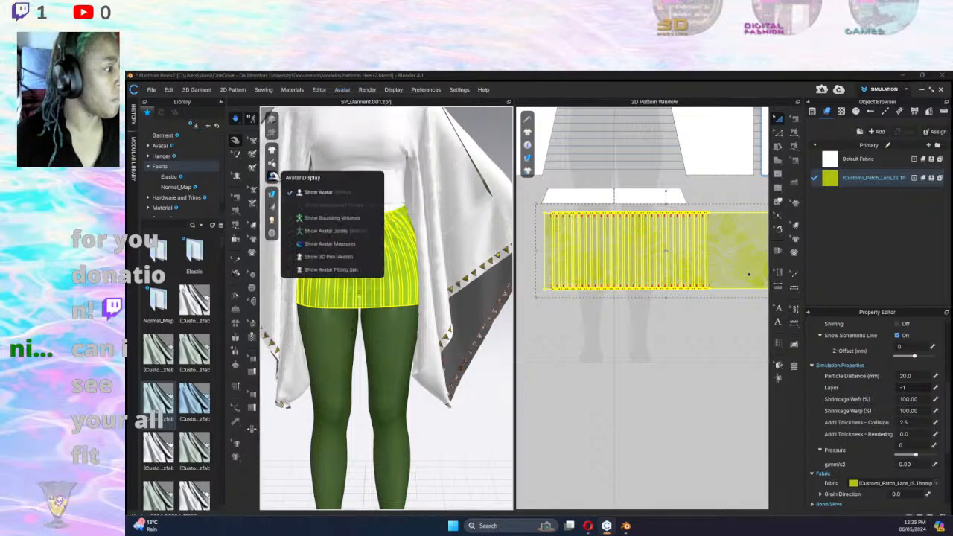
left_click(323, 217)
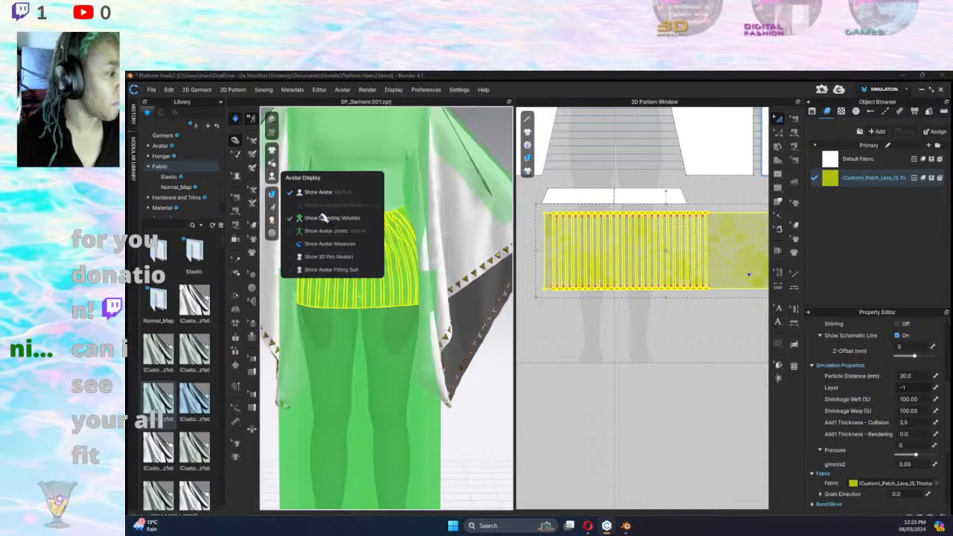
scroll(465, 418, "down", 3)
scroll(464, 418, "down", 3)
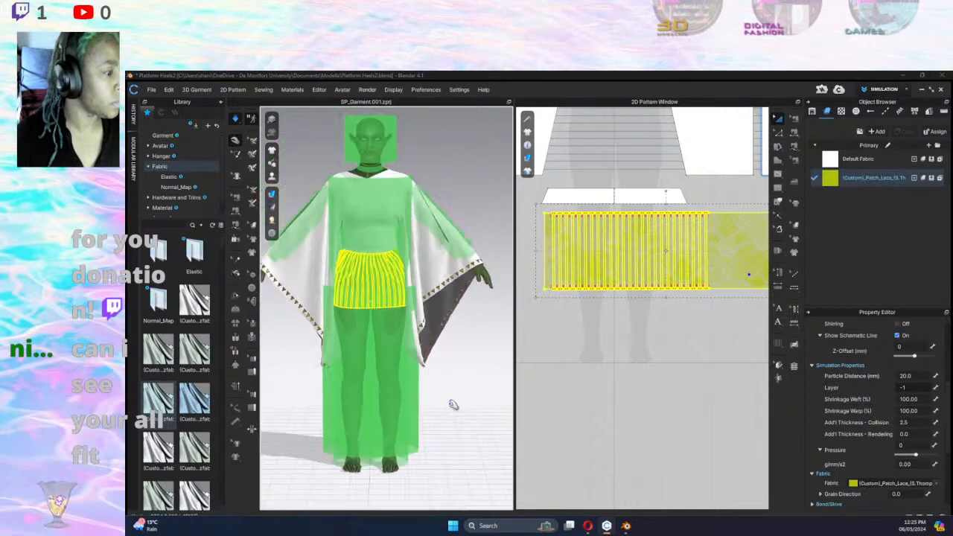
scroll(295, 397, "down", 2)
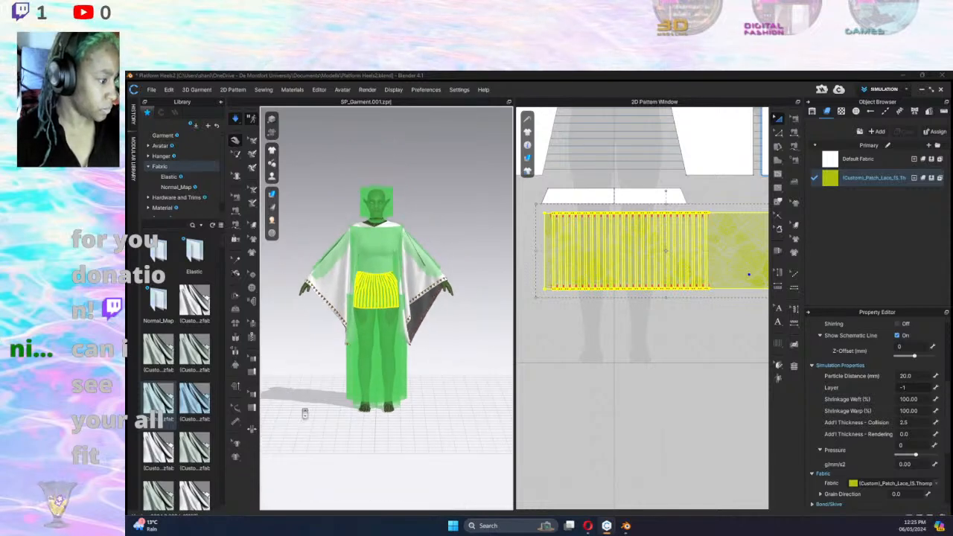
right_click_drag(325, 433, 307, 168)
Open the Avatar Editor on the avatar size settings and turn the avatar to face front.
left_click(343, 90)
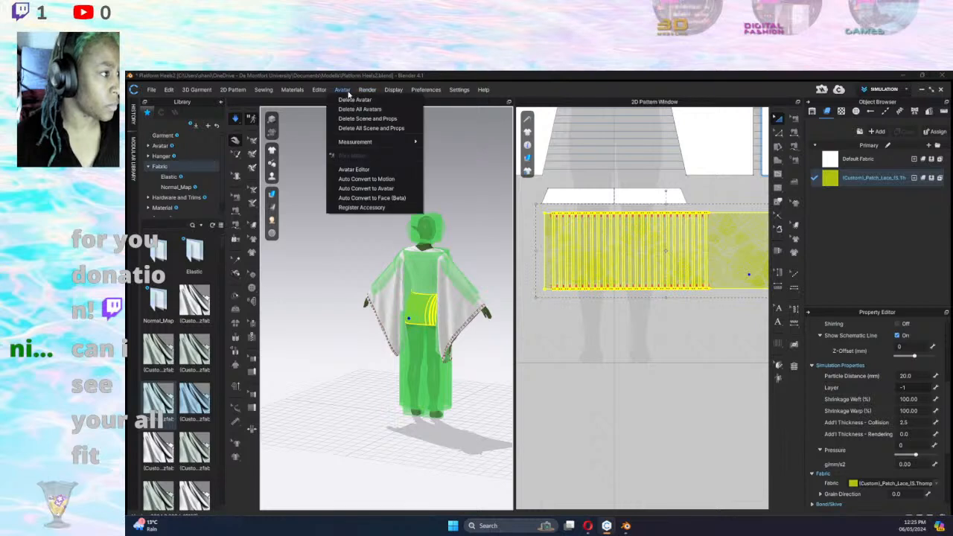
mouse_move(380, 142)
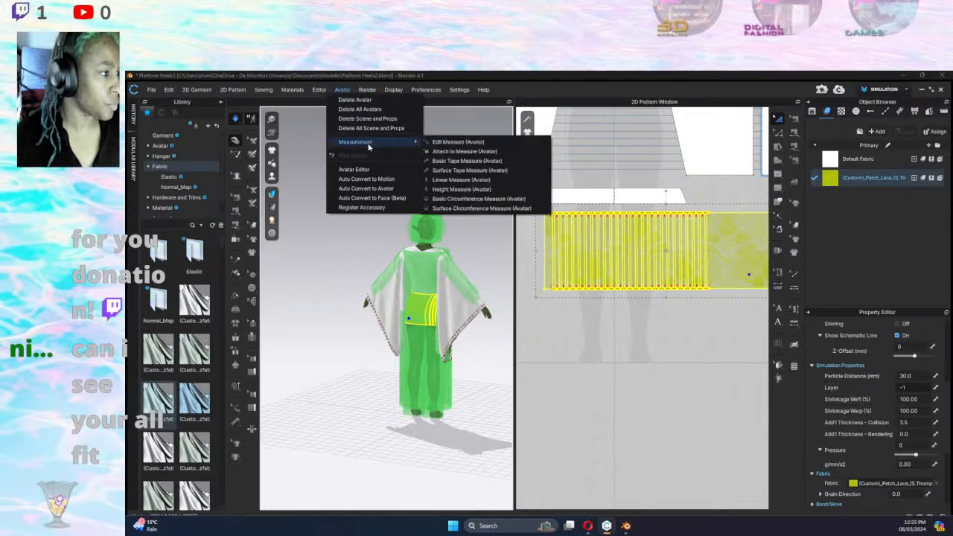
left_click(356, 170)
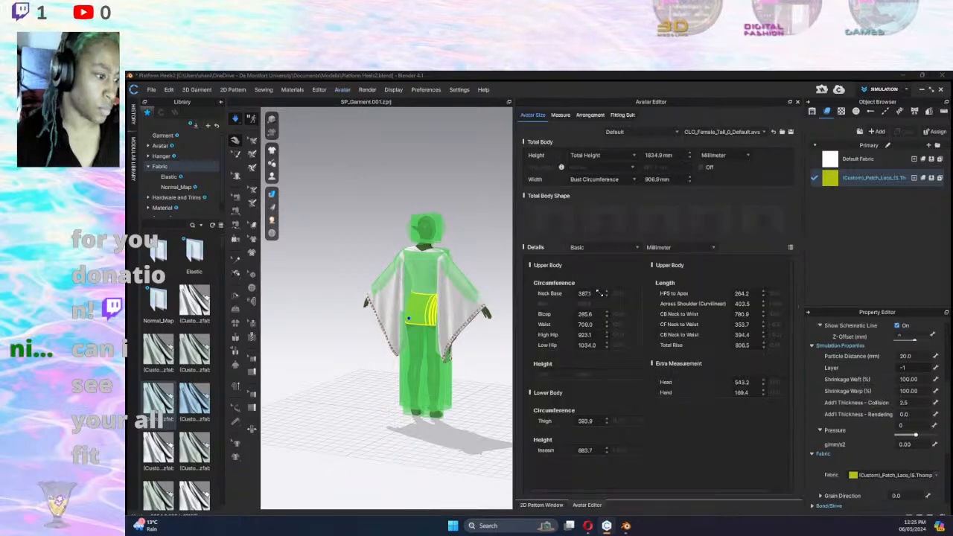
right_click_drag(474, 359, 243, 281)
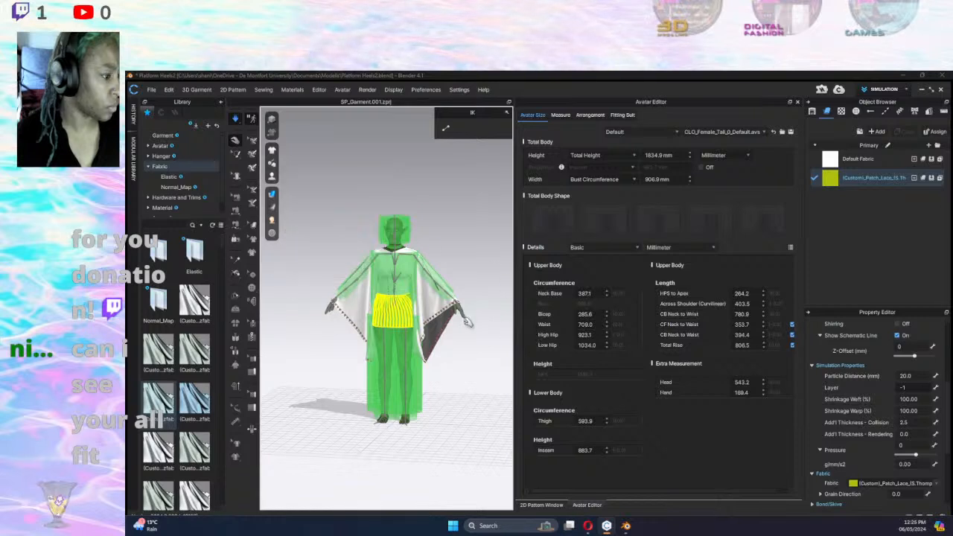
View the avatar's arrangement settings, switch to the fitting suit settings, and dismiss the save prompt without saving.
left_click(591, 115)
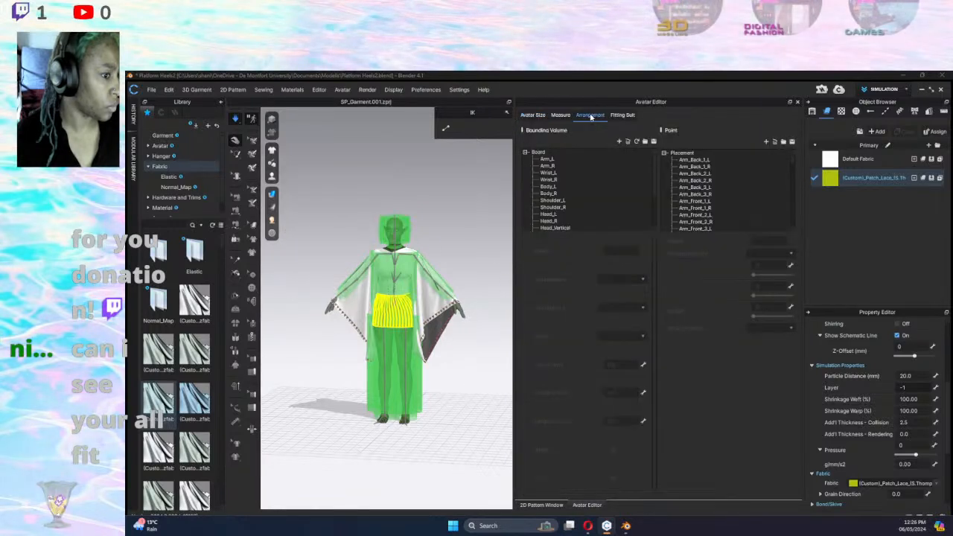
left_click(623, 116)
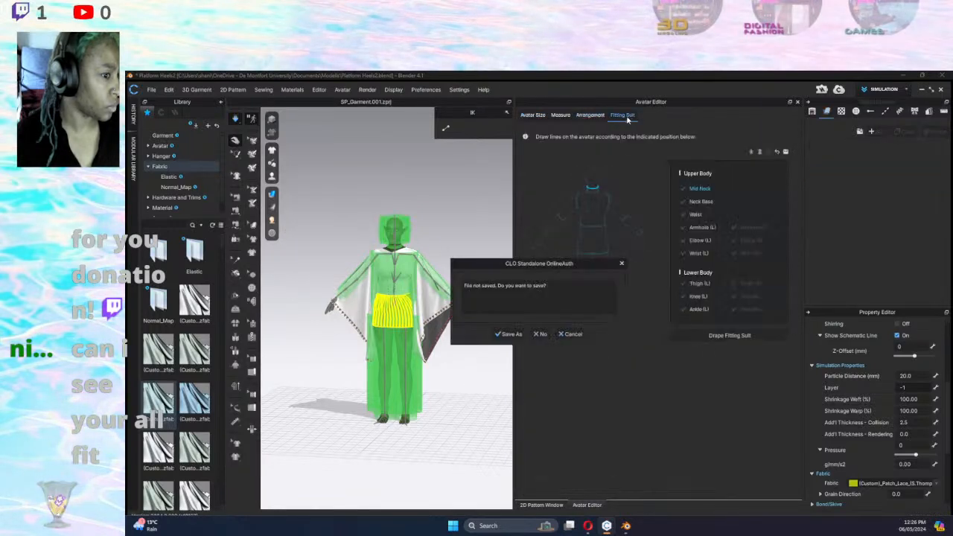
left_click(622, 263)
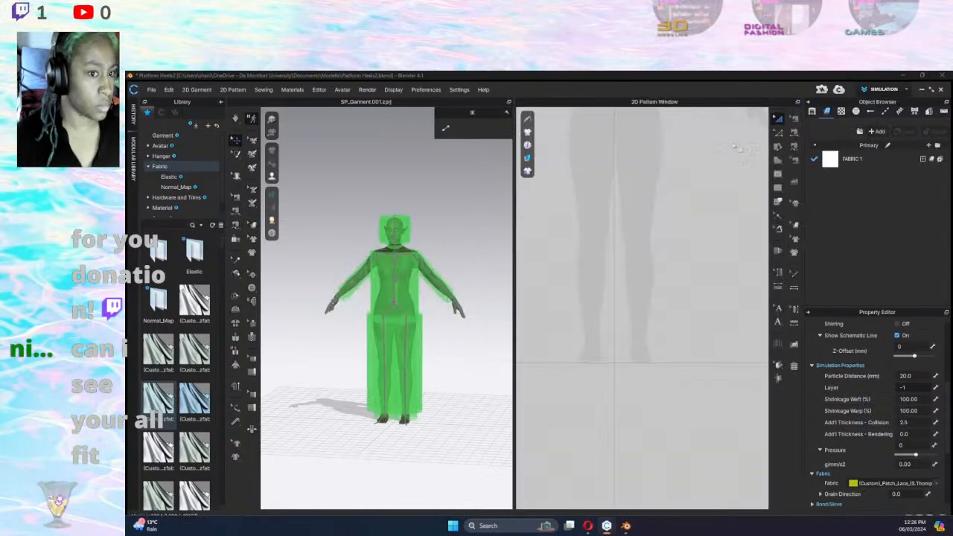
Hide the avatar's bounding volumes and joints, and turn the avatar to its side.
right_click_drag(435, 327, 323, 191)
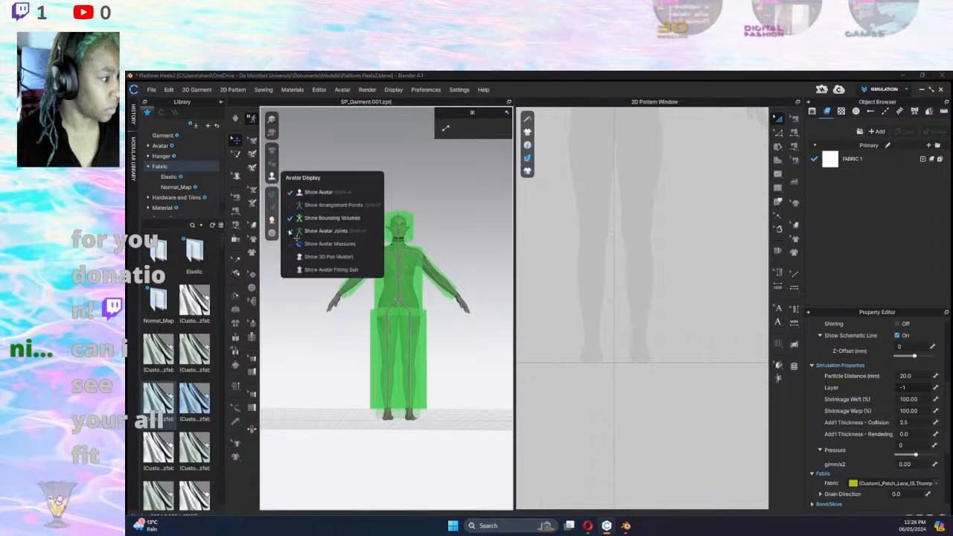
left_click(290, 219)
left_click(292, 232)
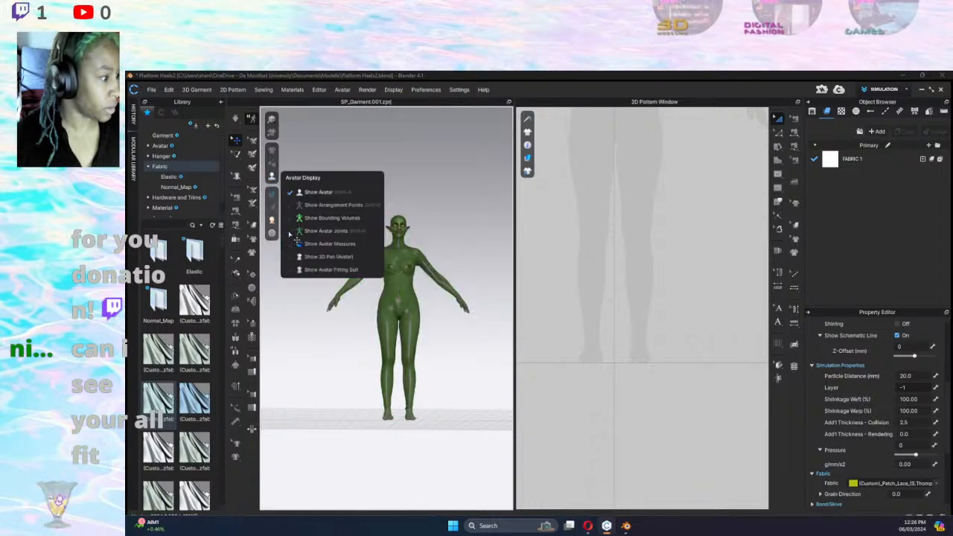
right_click_drag(305, 358, 312, 234)
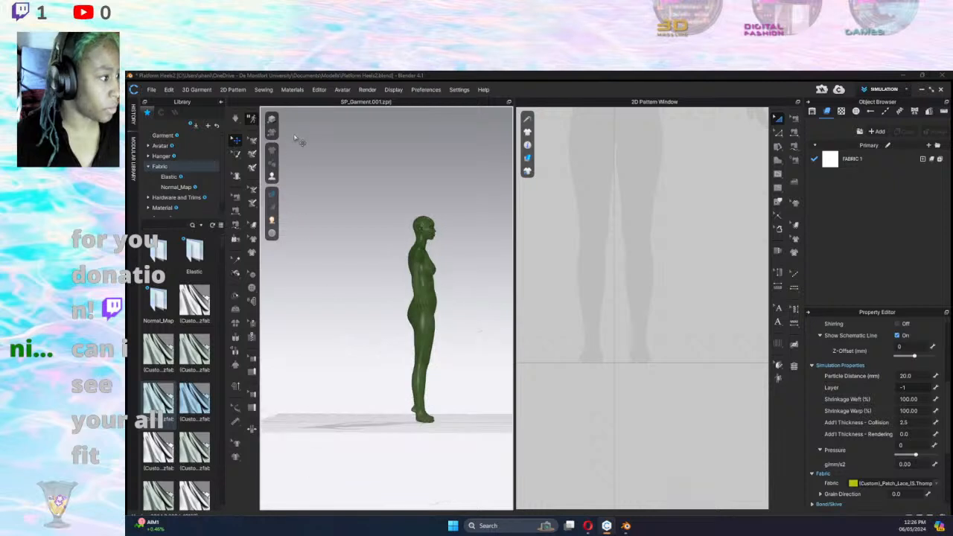
Look through the avatar and render commands, and check the whole 2D pattern area around the avatar silhouette.
left_click(345, 90)
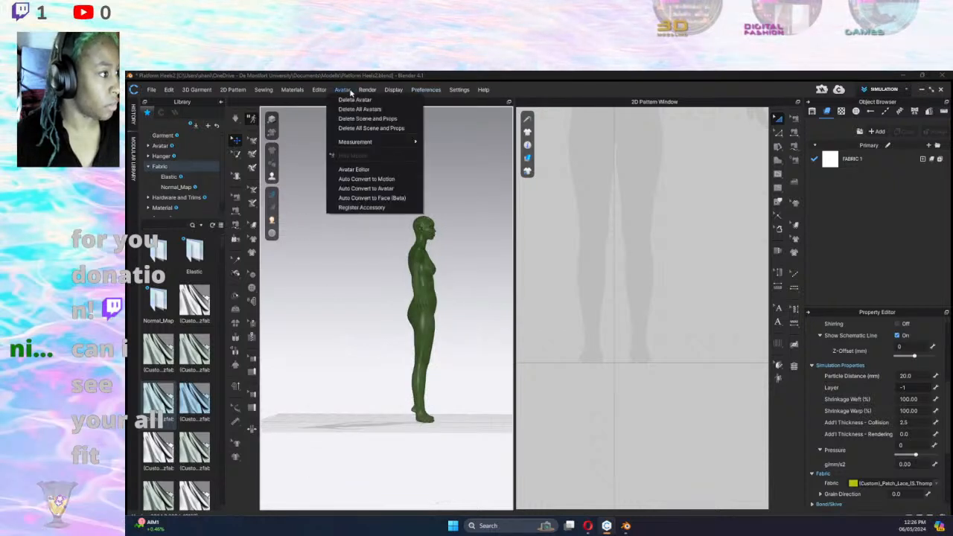
mouse_move(367, 89)
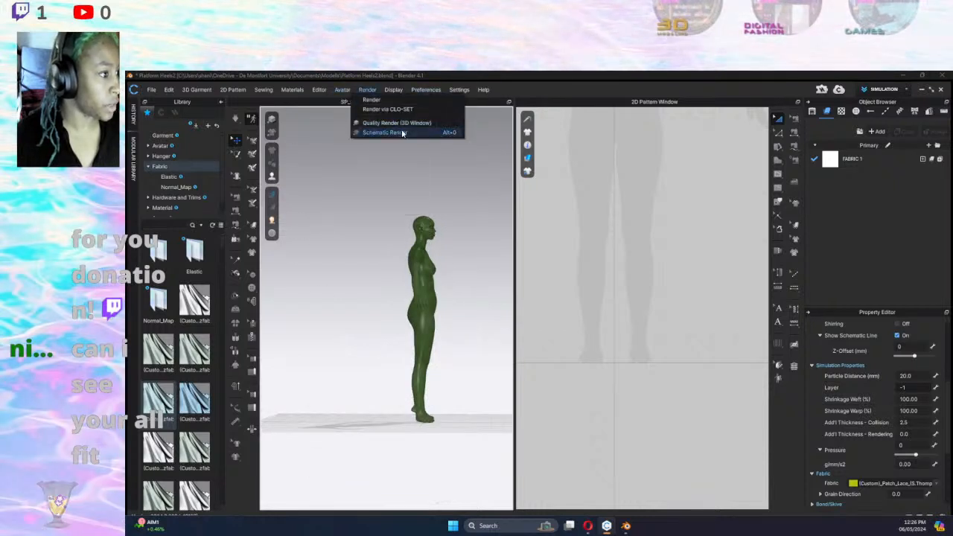
left_click(667, 278)
scroll(615, 251, "down", 8)
middle_click_drag(606, 247, 607, 310)
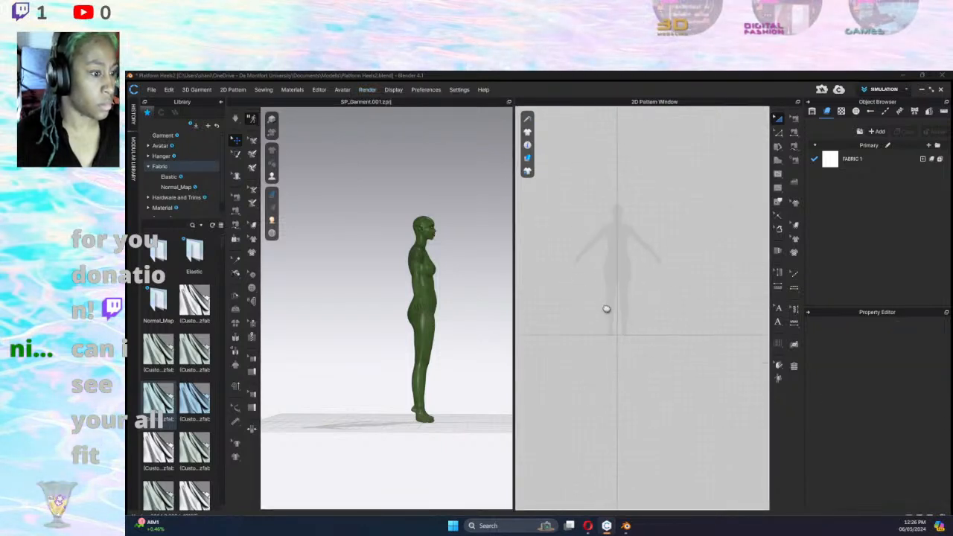
Reopen the Avatar Editor on the fitting suit settings and drape the fitting suit on the avatar.
left_click(367, 90)
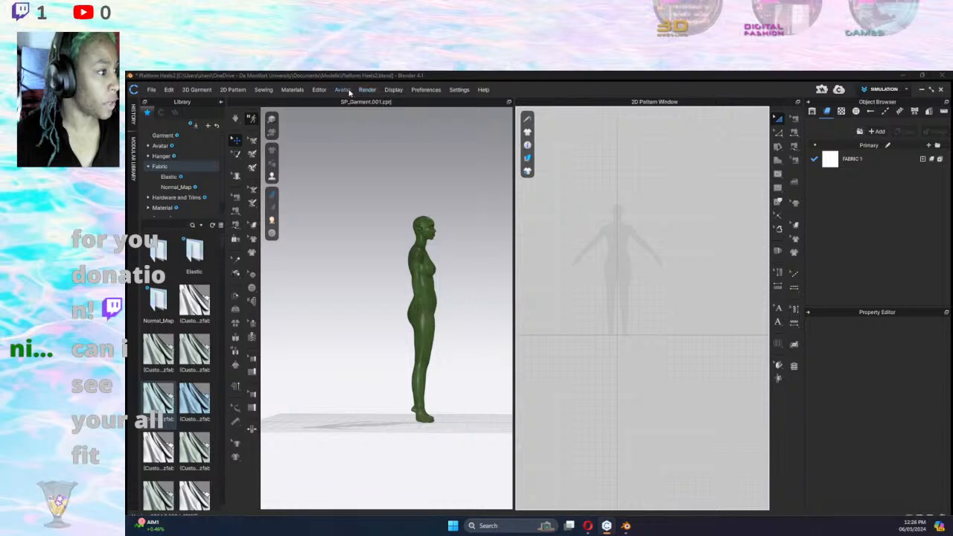
left_click(342, 90)
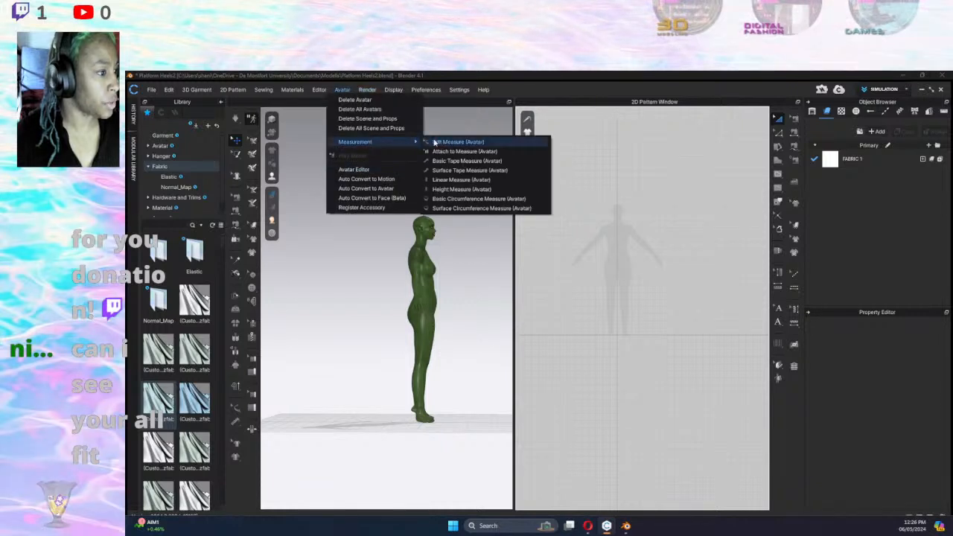
left_click(367, 171)
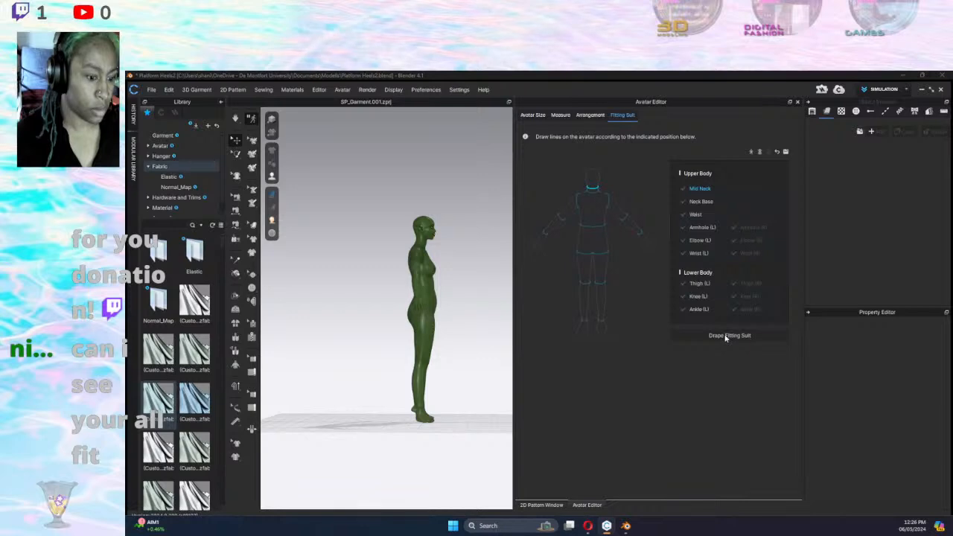
left_click(686, 336)
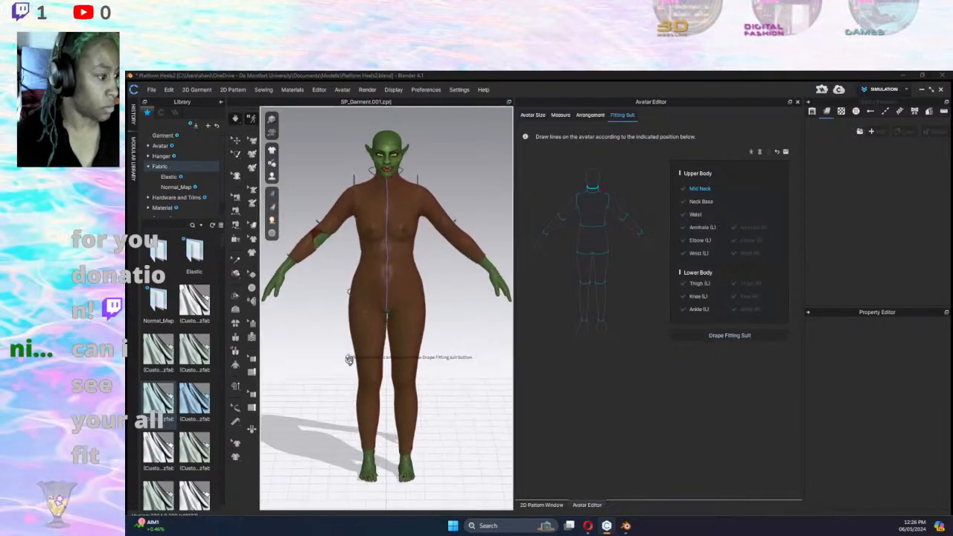
Inspect the fitting suit from front, back and sides, highlight its elbow lines, and close the Avatar Editor.
right_click_drag(445, 348, 516, 351)
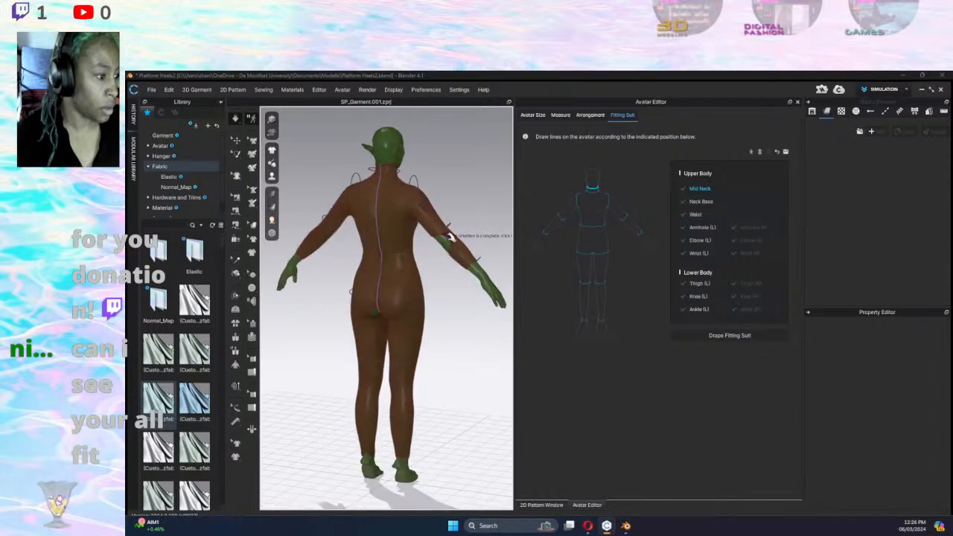
mouse_move(448, 237)
left_mouse_down()
mouse_move(419, 270)
mouse_move(452, 240)
mouse_move(447, 230)
left_mouse_up()
right_click_drag(447, 229, 300, 285)
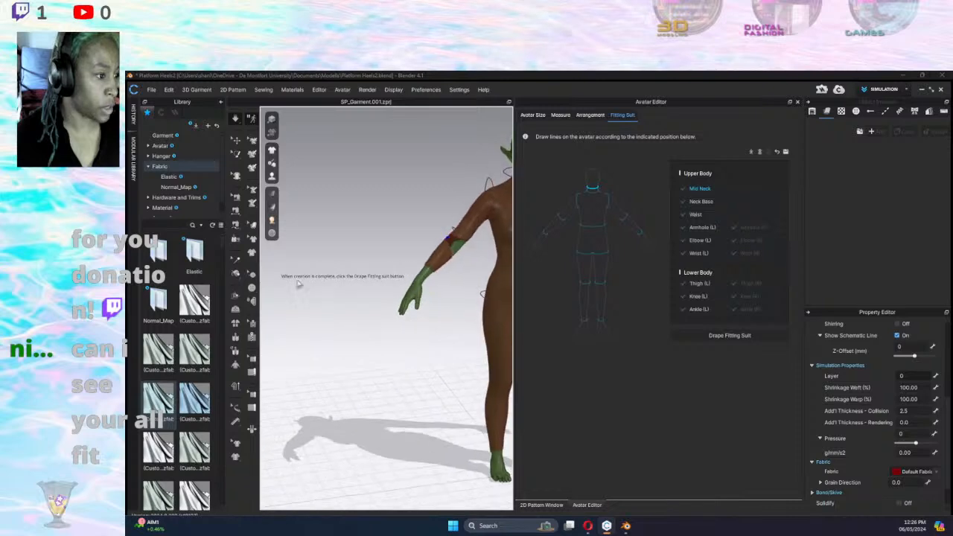
right_click_drag(452, 260, 438, 246)
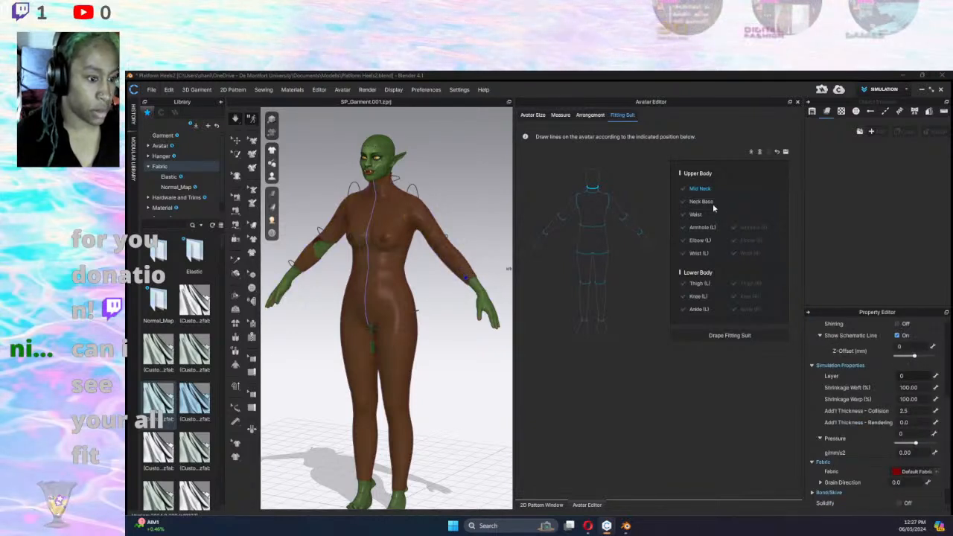
left_click(693, 215)
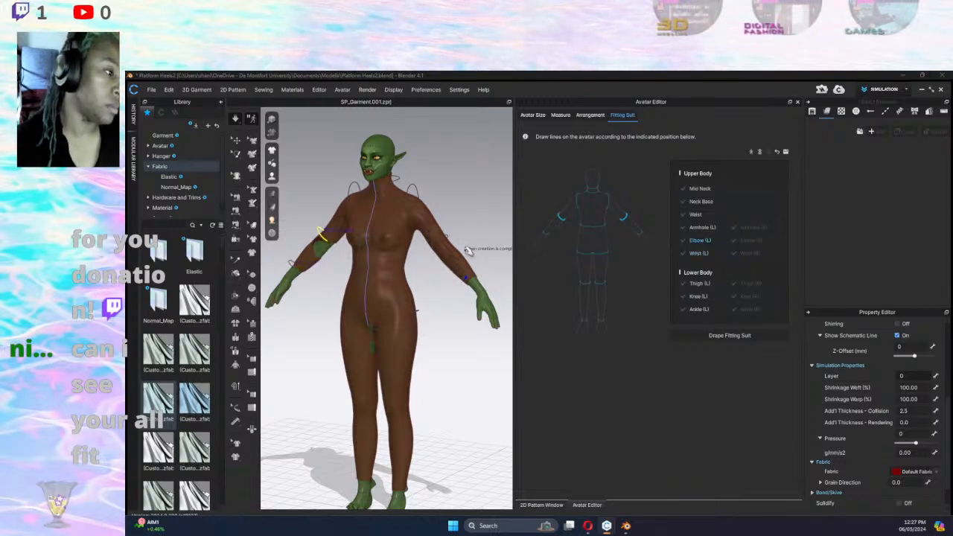
scroll(310, 347, "up", 5)
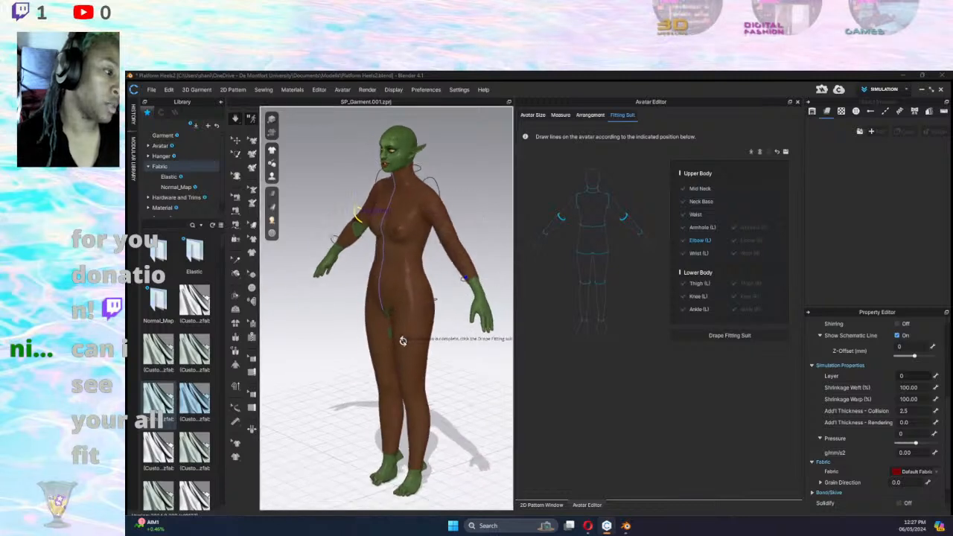
right_click_drag(309, 347, 359, 265)
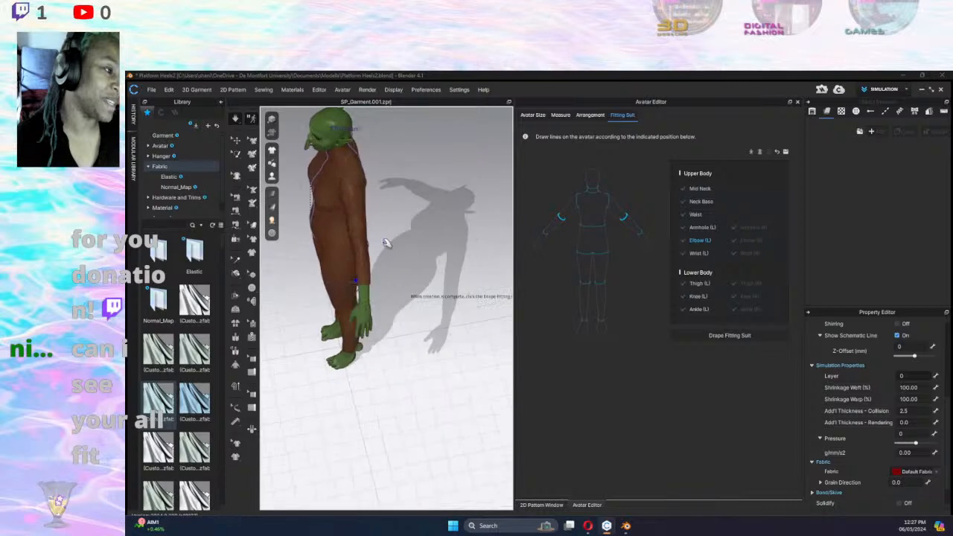
mouse_move(421, 330)
right_mouse_down()
mouse_move(444, 319)
mouse_move(410, 358)
mouse_move(371, 345)
mouse_move(415, 317)
mouse_move(356, 296)
mouse_move(423, 348)
right_mouse_up()
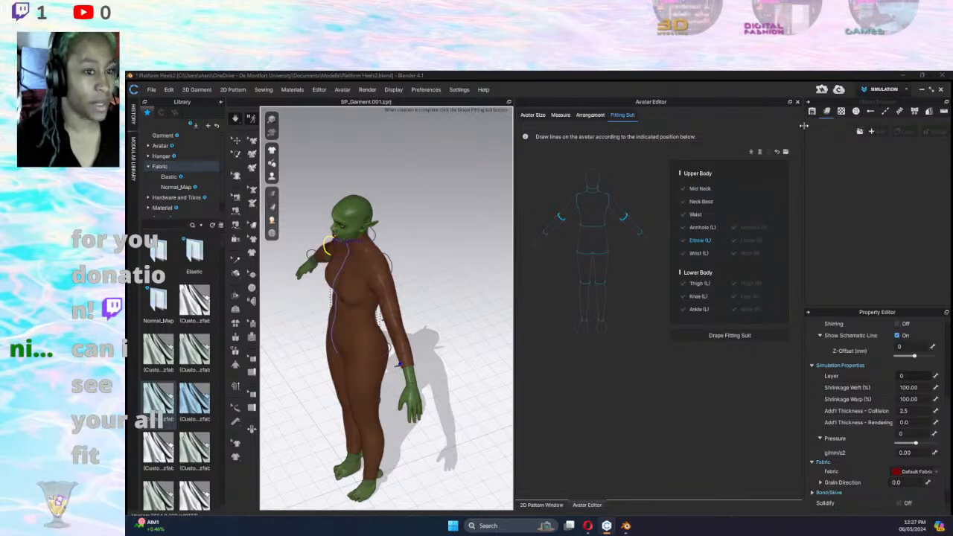
left_click(798, 103)
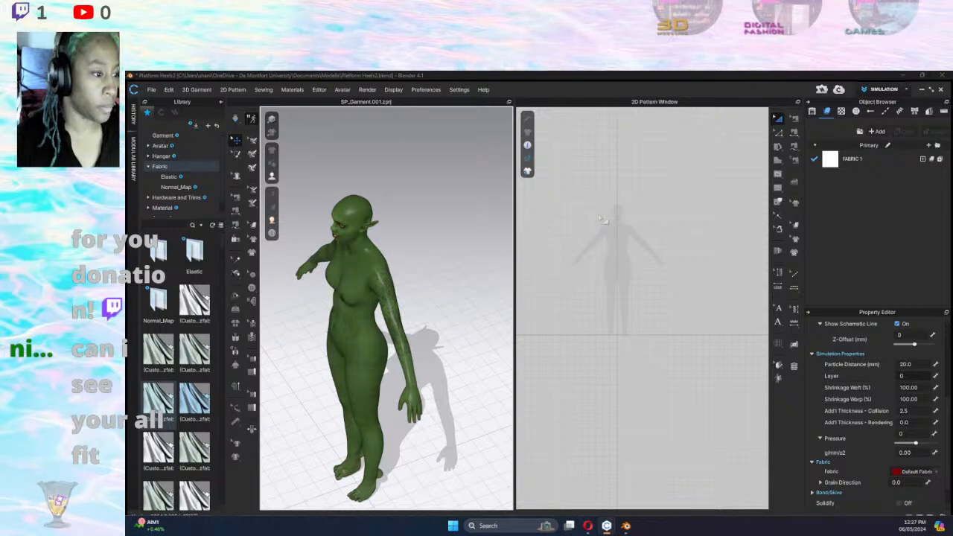
Reopen the project SP_Garment.001.zprj with load type Open, including garment, avatar and render properties.
scroll(641, 268, "down", 3)
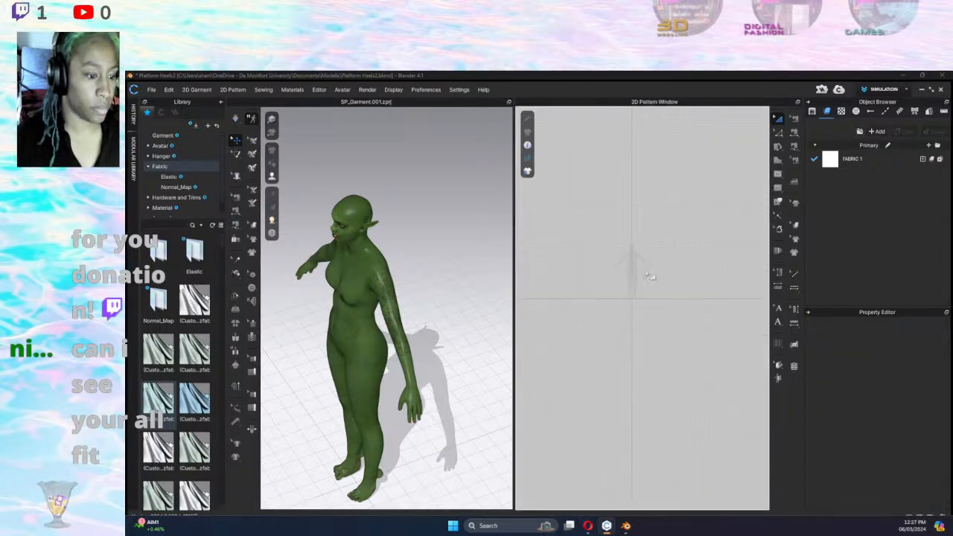
left_click(152, 90)
left_click(603, 244)
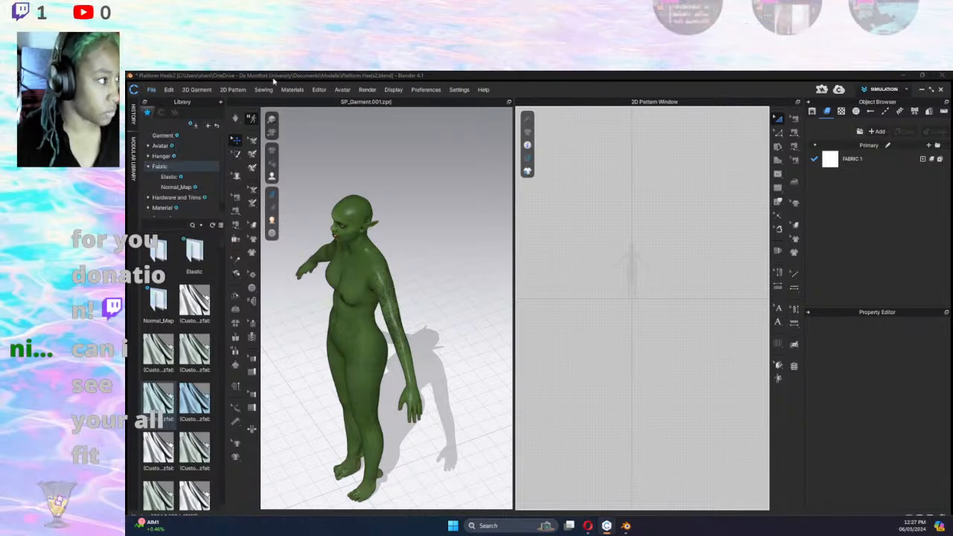
left_click(169, 91)
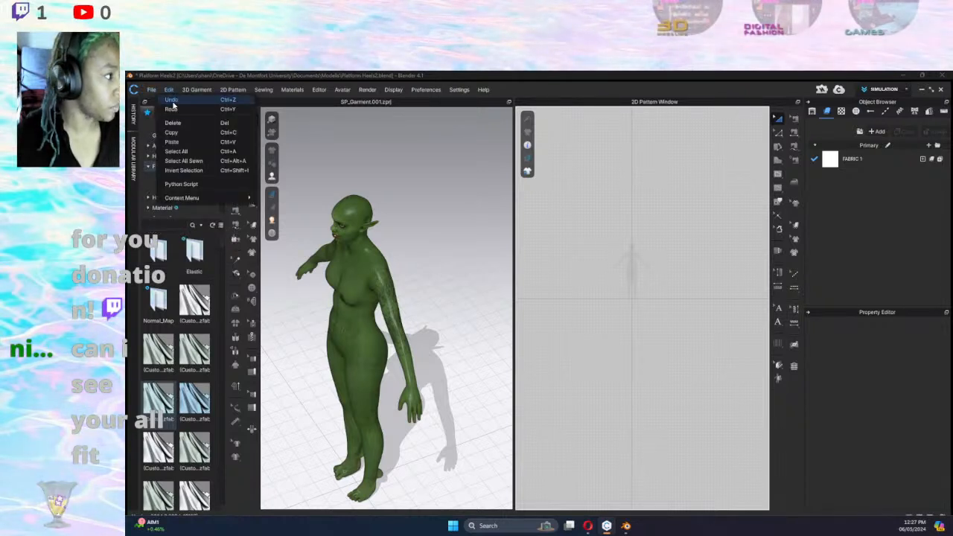
left_click(152, 91)
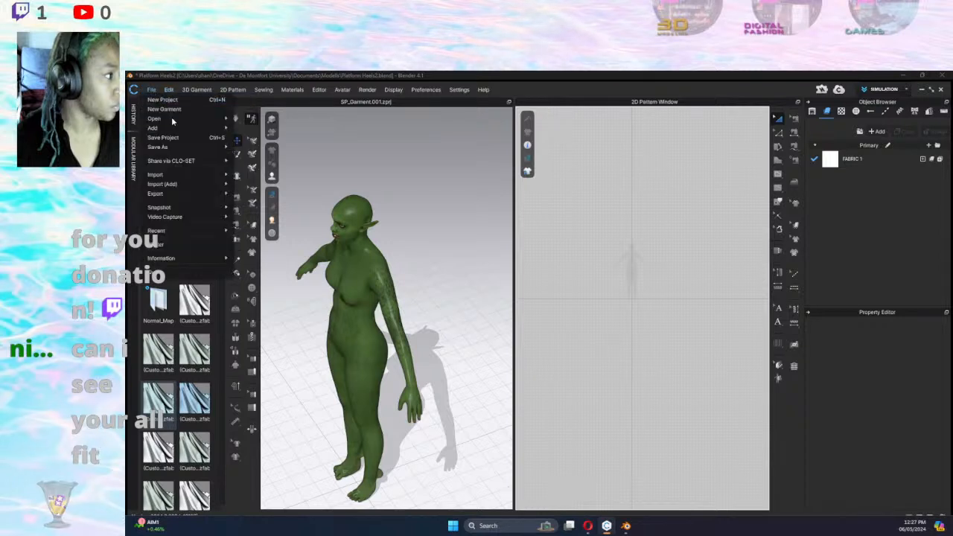
mouse_move(189, 121)
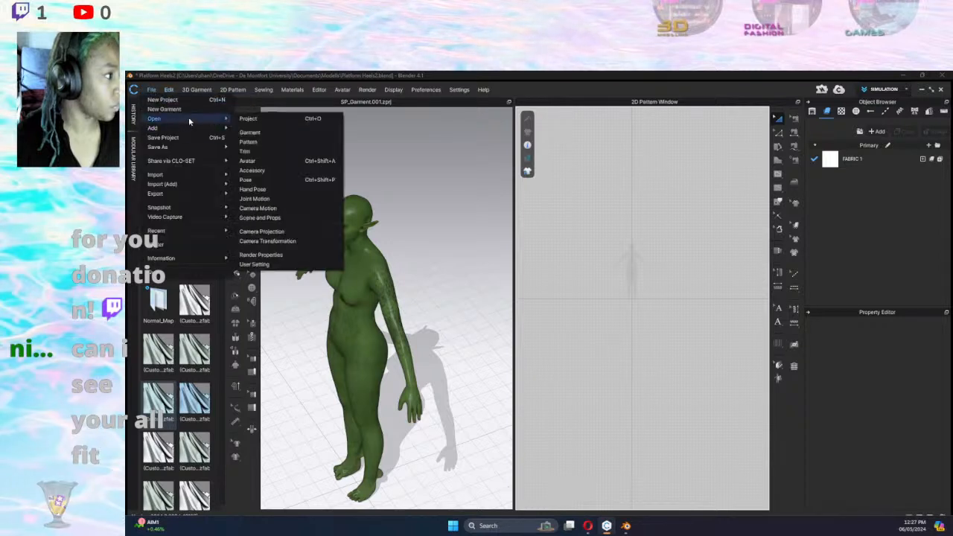
left_click(286, 120)
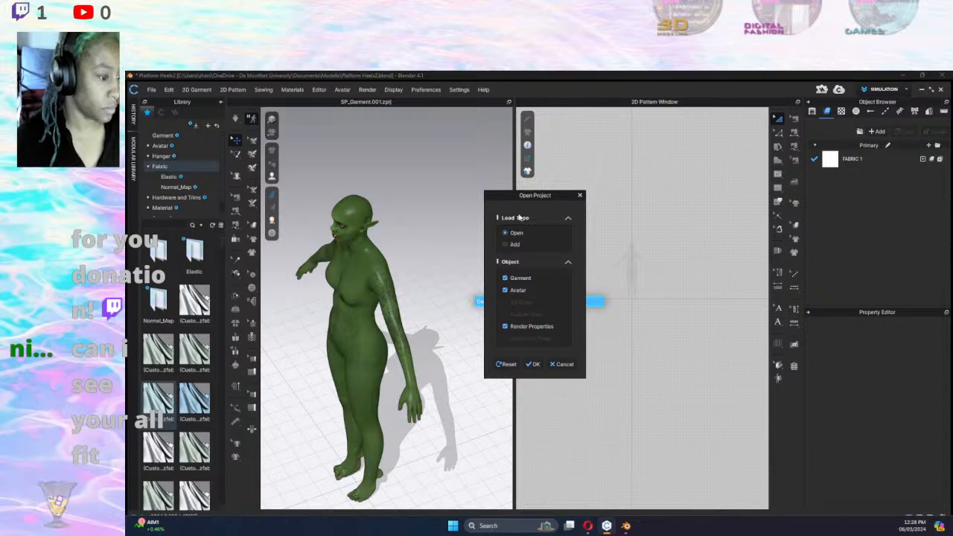
left_click(533, 364)
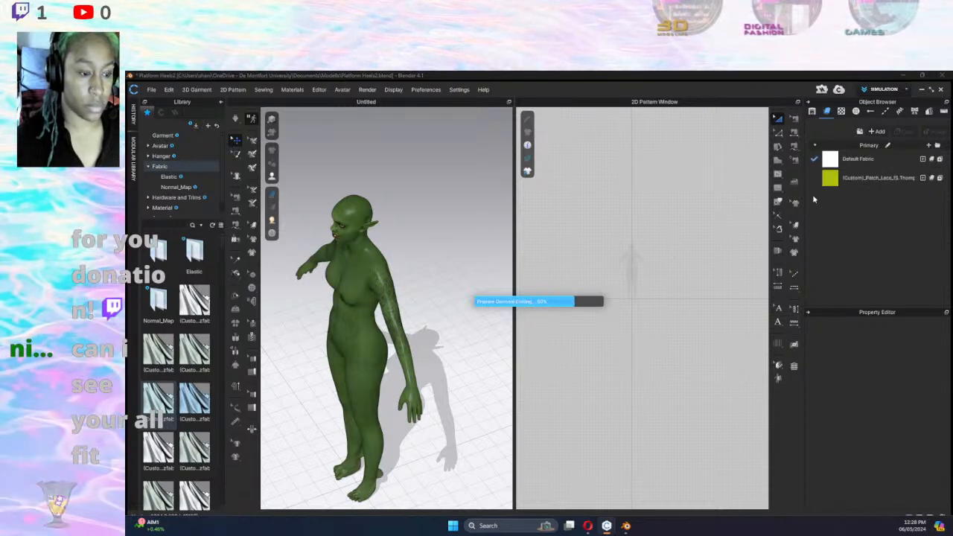
Inspect the reopened garment's lace sleeve trims up close and from behind, then view the whole avatar from the front.
scroll(718, 310, "down", 3)
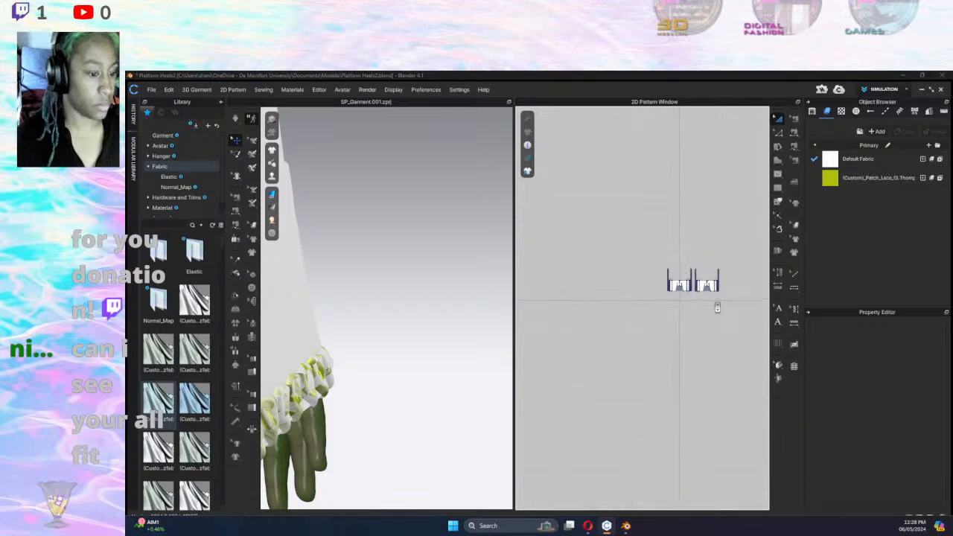
right_click_drag(445, 406, 405, 415)
scroll(355, 417, "down", 3)
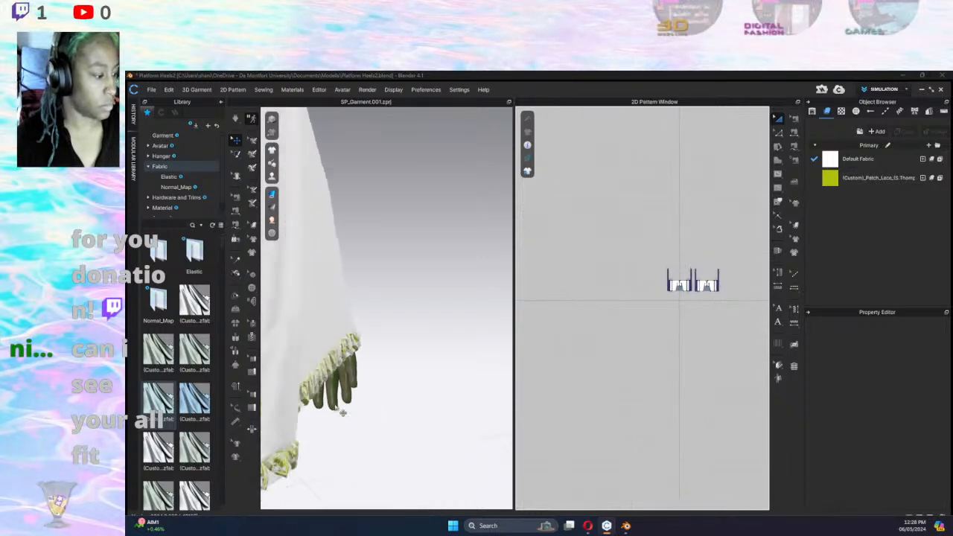
scroll(354, 418, "up", 5)
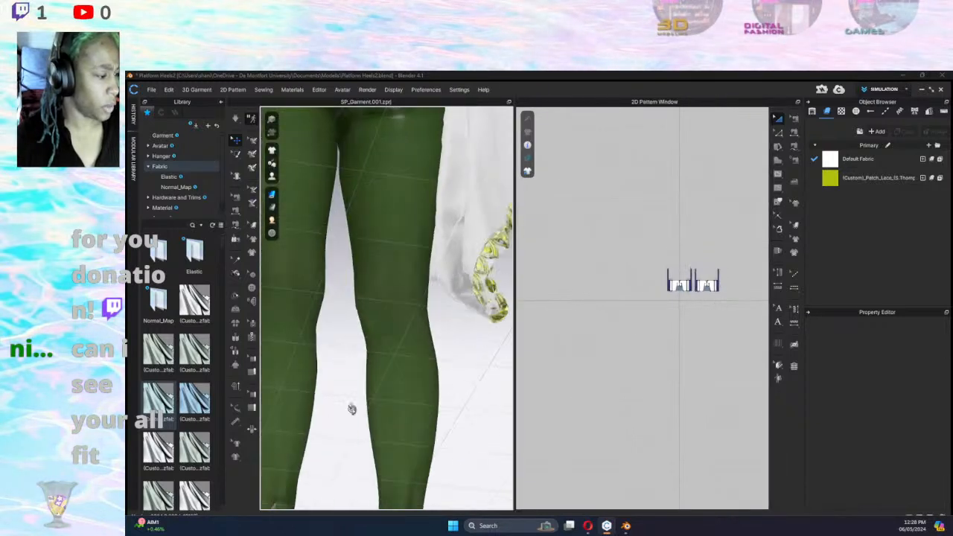
middle_click_drag(351, 352, 274, 520)
middle_click_drag(437, 347, 366, 397)
right_click_drag(366, 398, 377, 408)
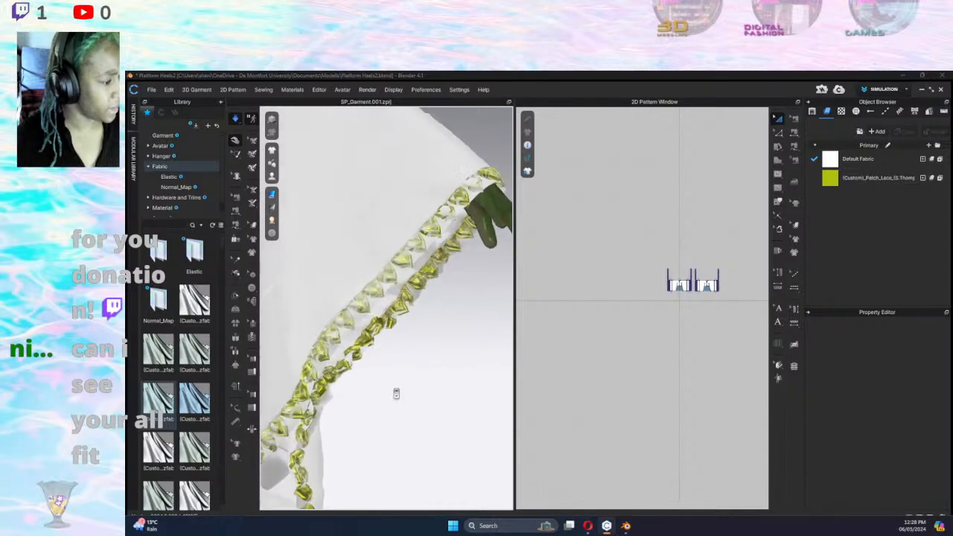
scroll(433, 388, "down", 10)
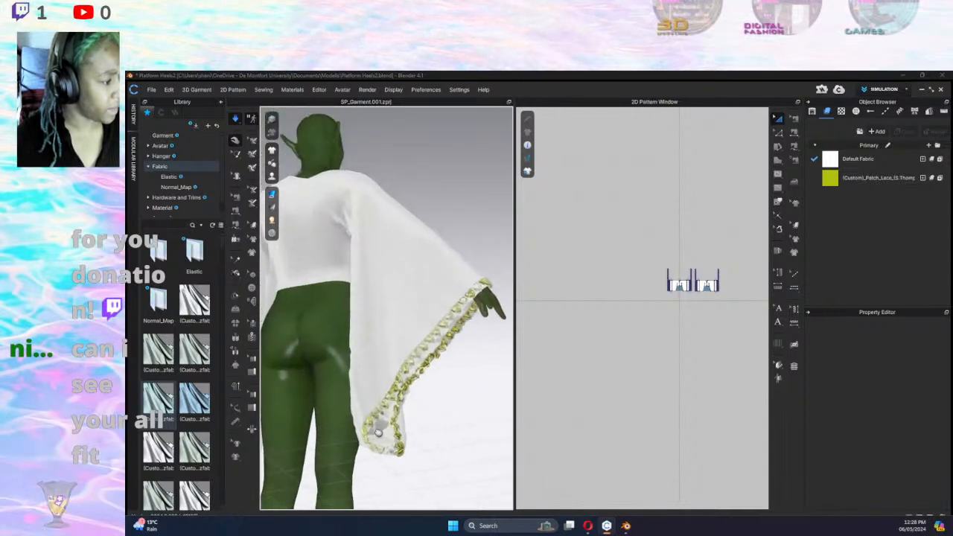
right_click_drag(409, 439, 296, 445)
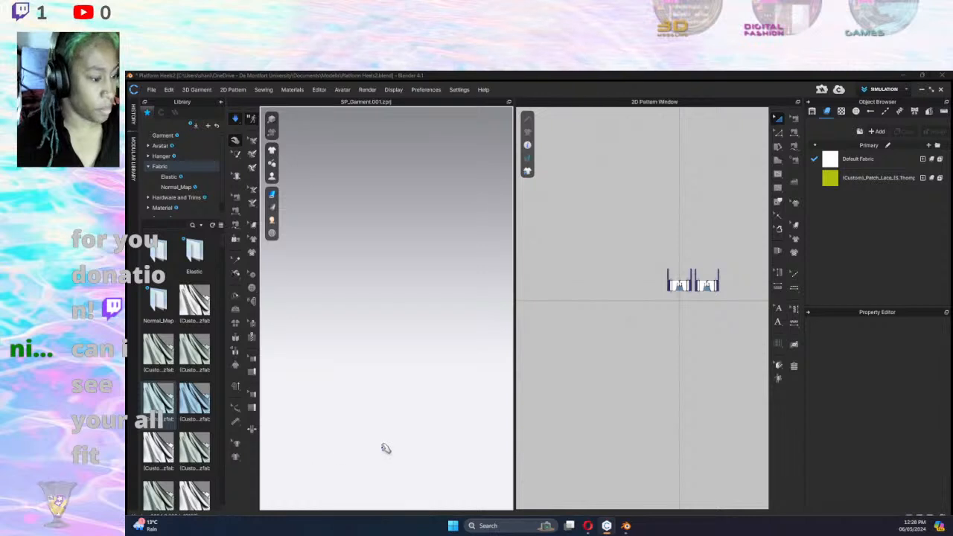
key("2")
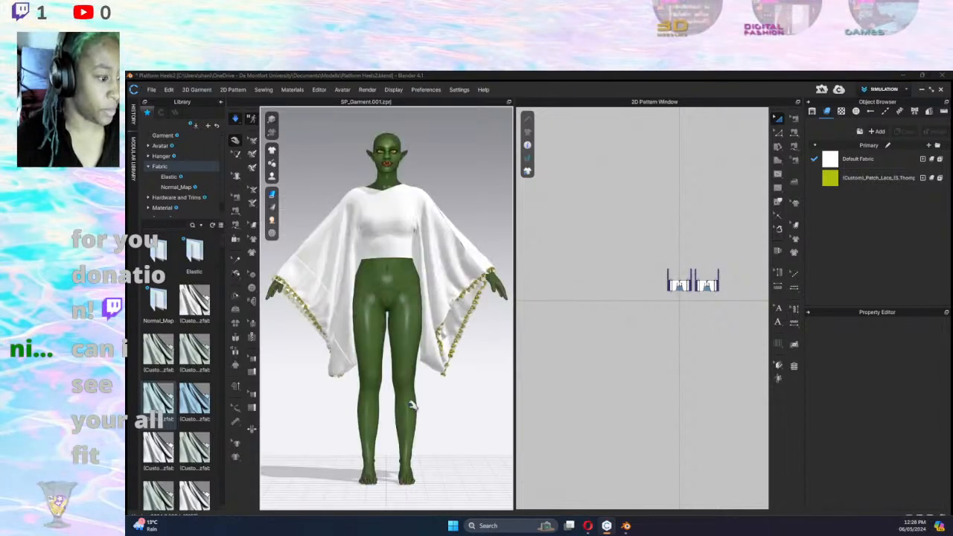
Draw half of a waistband pattern piece below the bodice, with a slanted side and a lower edge about 228 mm wide ending at the centre line.
right_click_drag(415, 411, 488, 397)
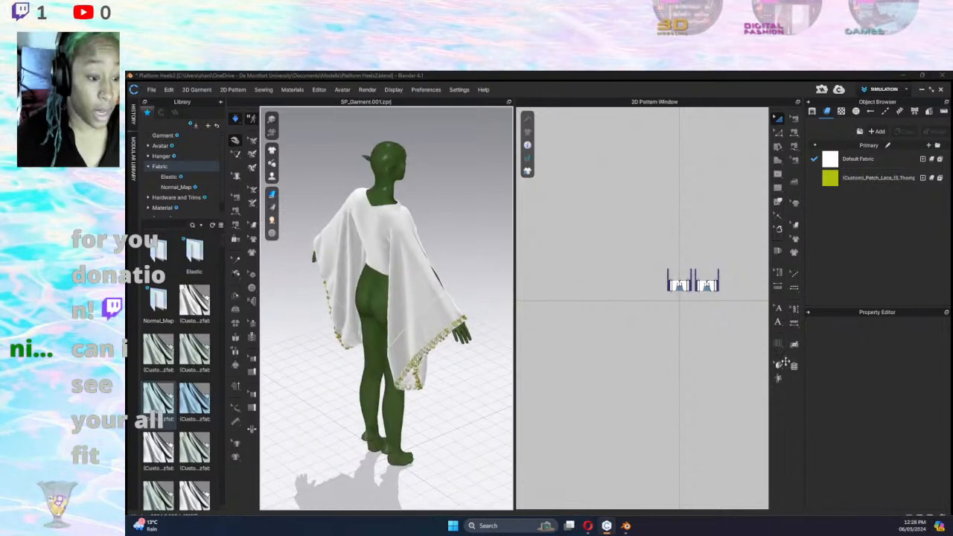
left_click(414, 285)
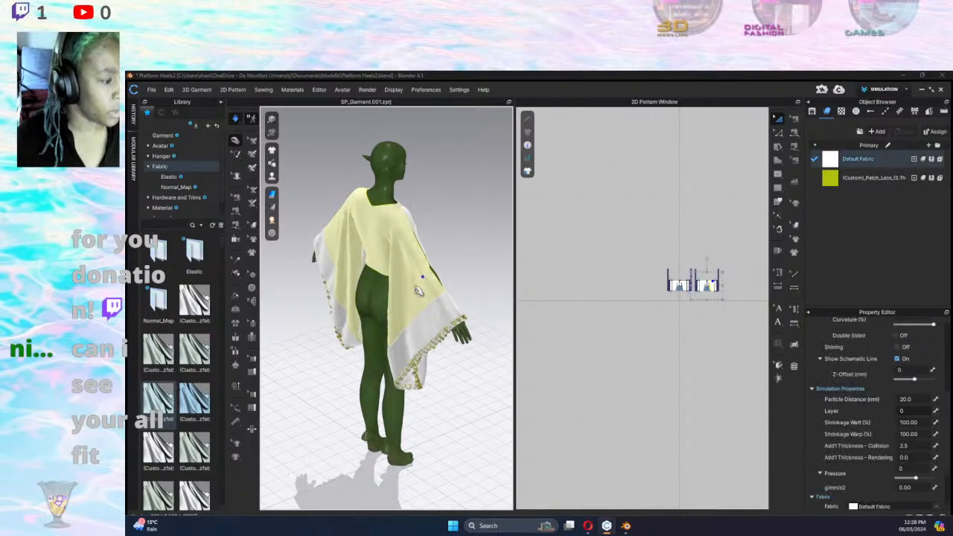
scroll(744, 267, "up", 2)
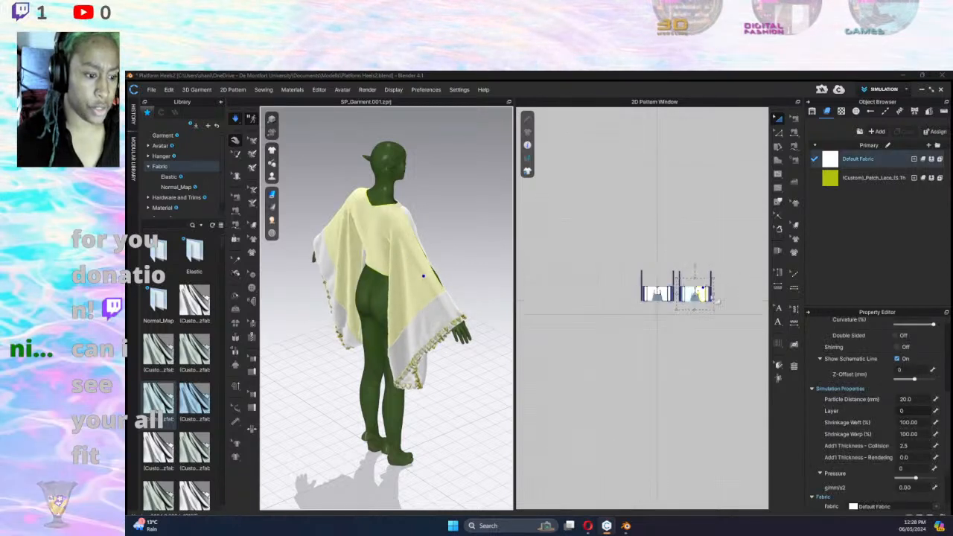
scroll(711, 302, "down", 2)
scroll(690, 311, "up", 5)
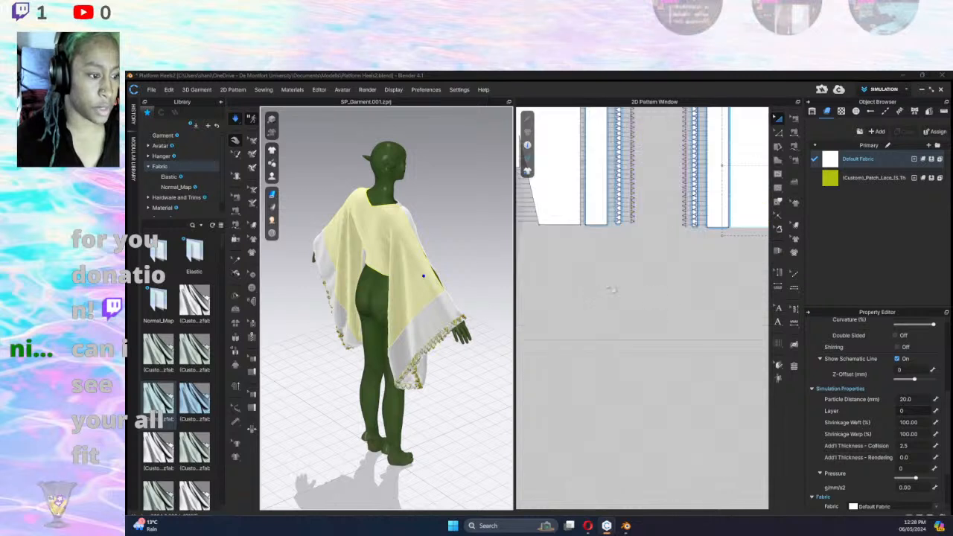
scroll(749, 330, "down", 2)
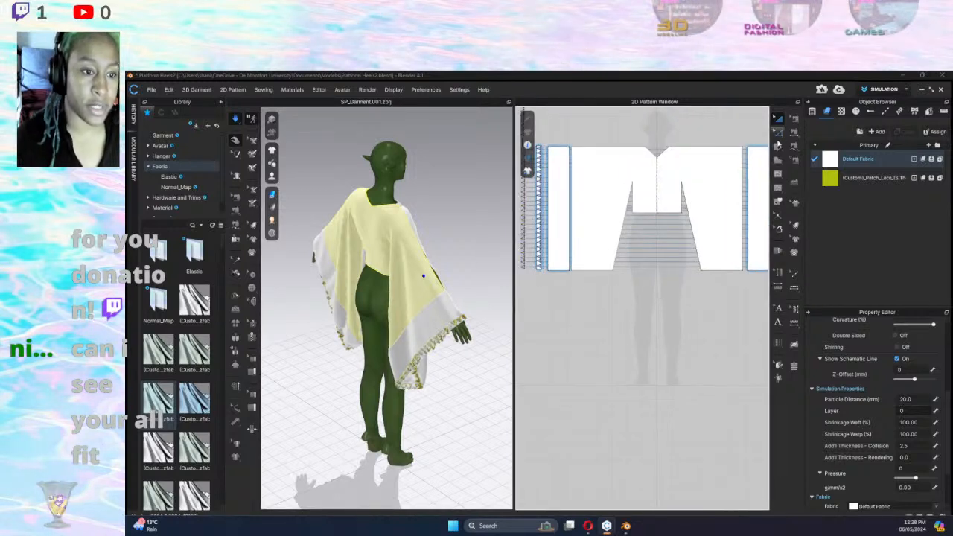
left_click(779, 161)
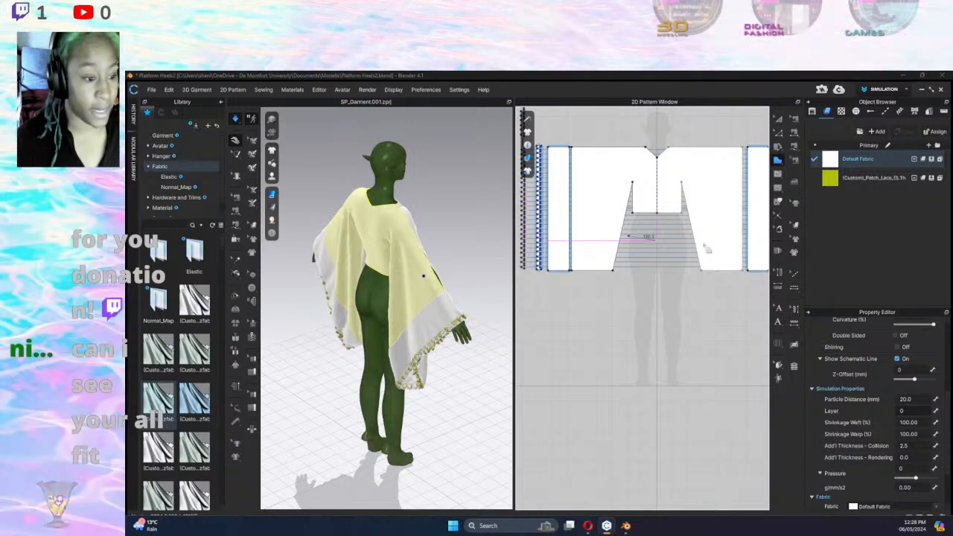
left_click(630, 237)
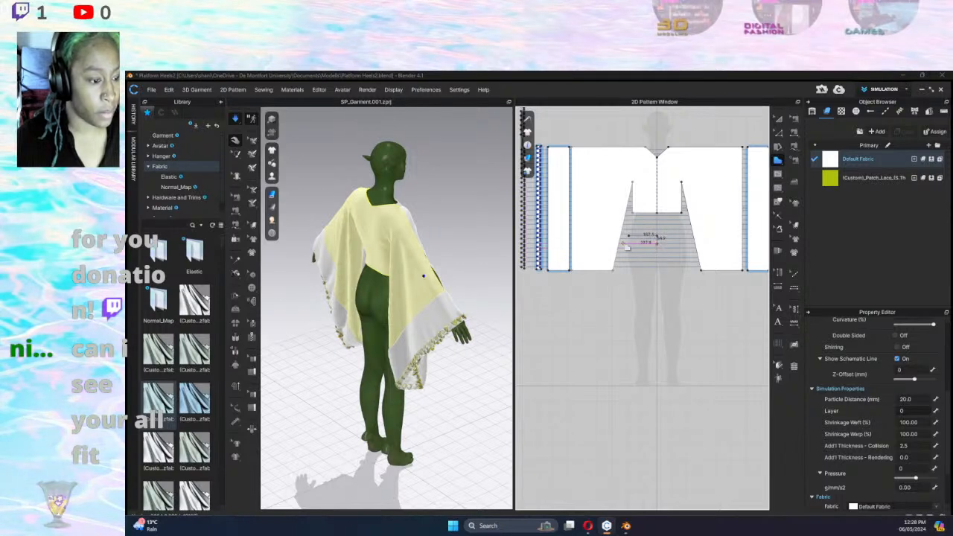
double_click(670, 251)
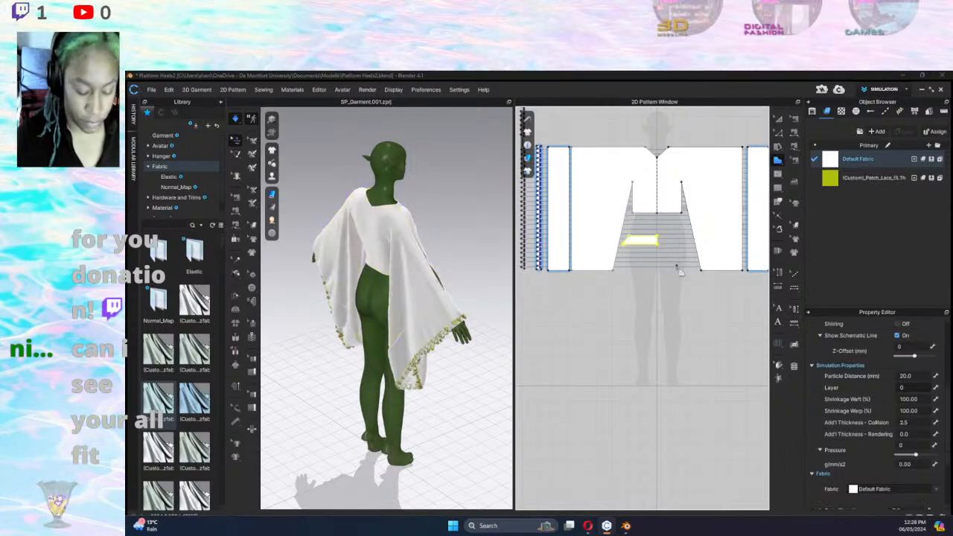
Unfold the half waistband piece along its centre edge with symmetric editing and sewing.
left_click(794, 118)
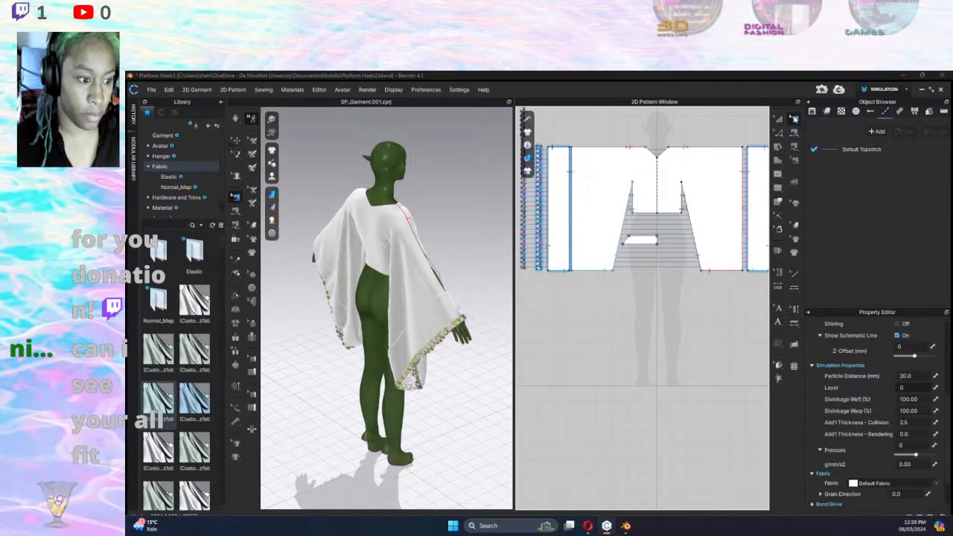
key("a")
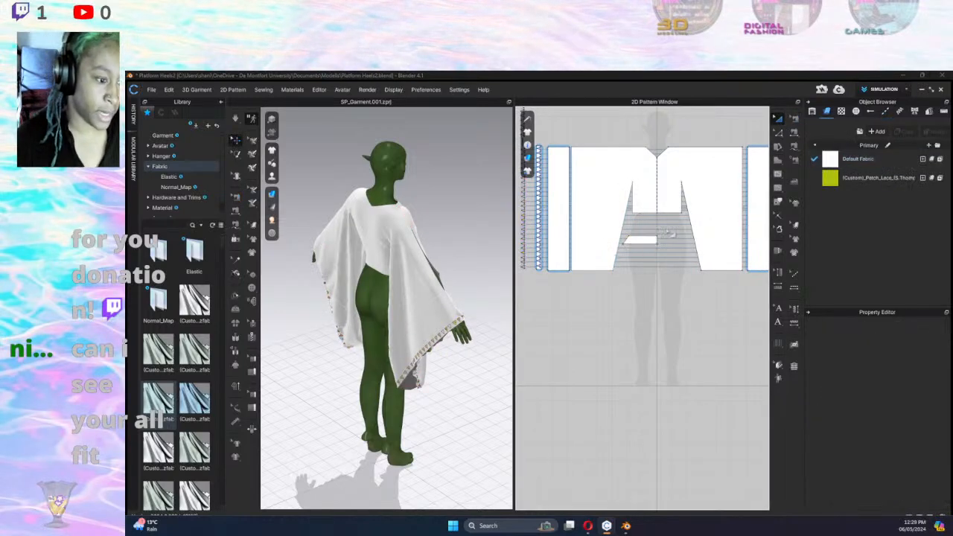
left_click(657, 240)
left_click(778, 133)
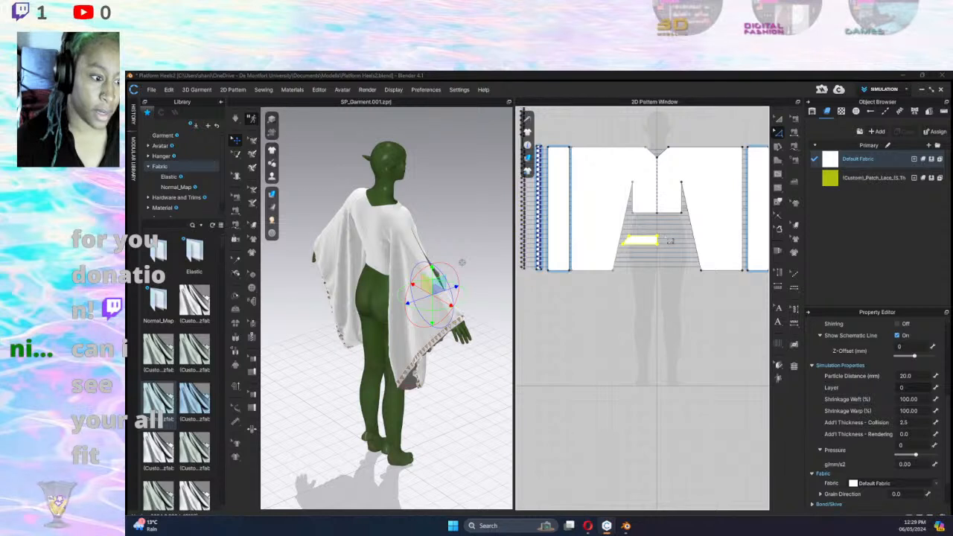
left_click(661, 243)
left_click(658, 245)
right_click(660, 244)
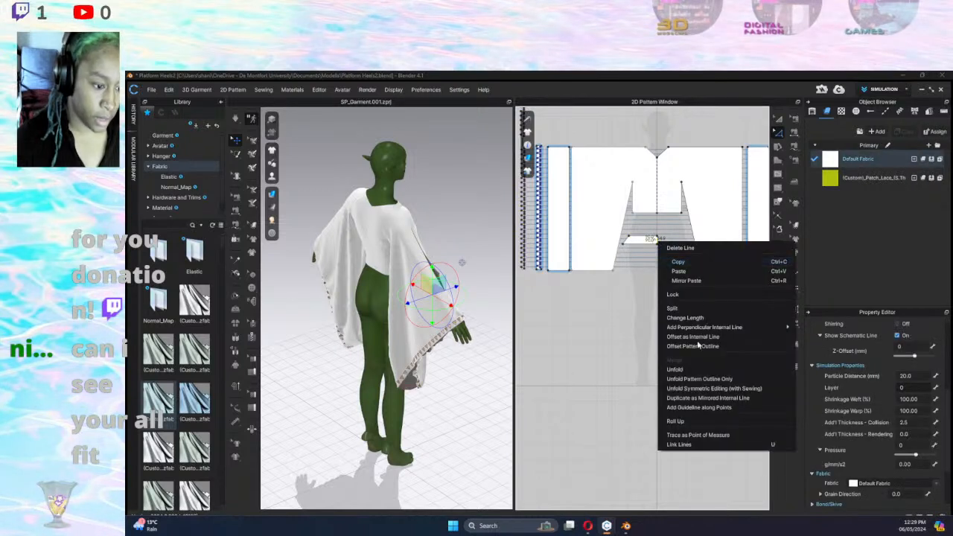
left_click(719, 388)
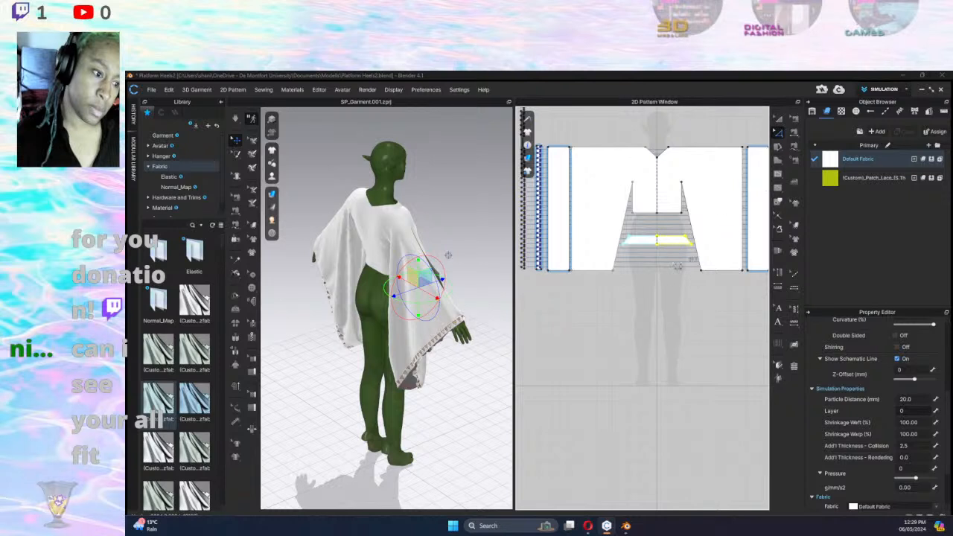
left_click(663, 251)
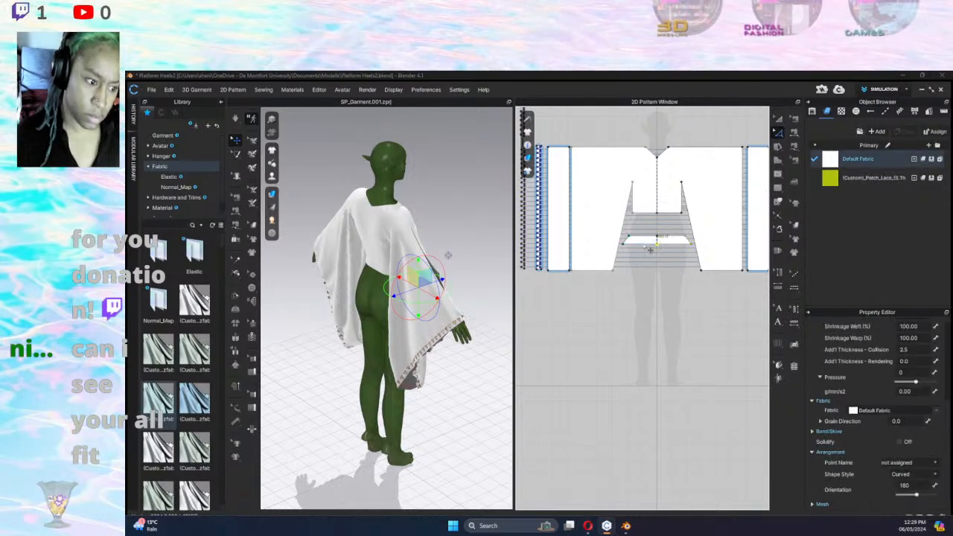
left_click(663, 254)
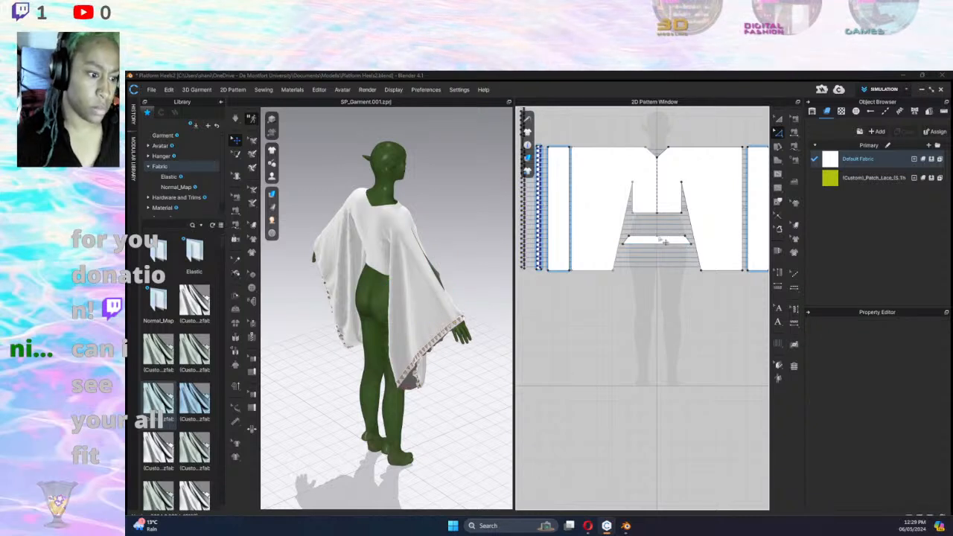
left_click(664, 242)
left_click(715, 265)
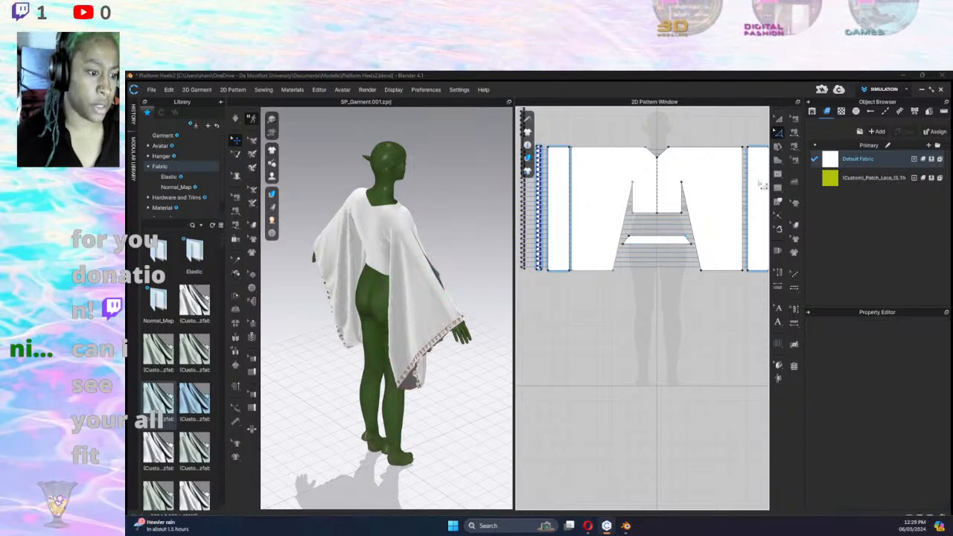
Draw a quarter-circle skirt piece from the waistband's lower centre, about 671 mm wide along the top with a curved hem about 1004 mm long.
left_click(777, 166)
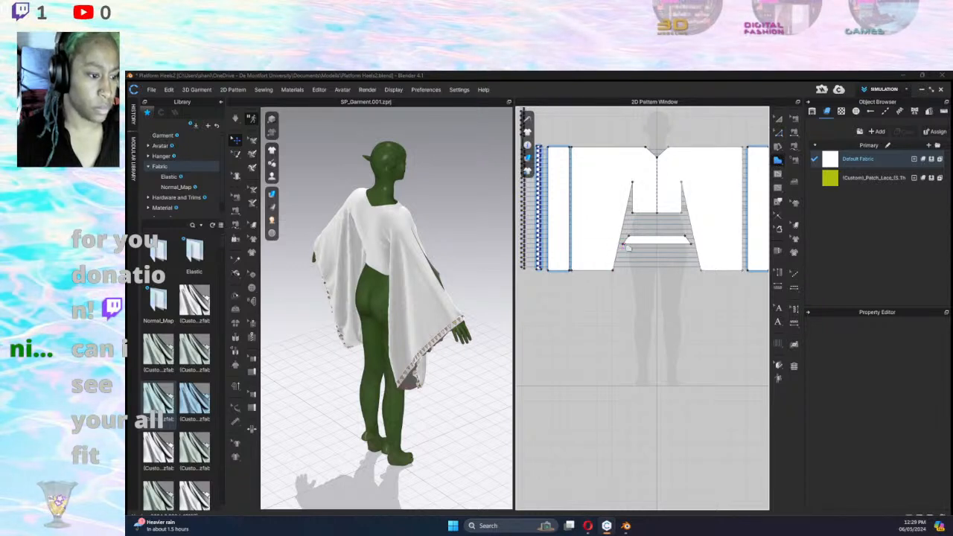
left_click(626, 245)
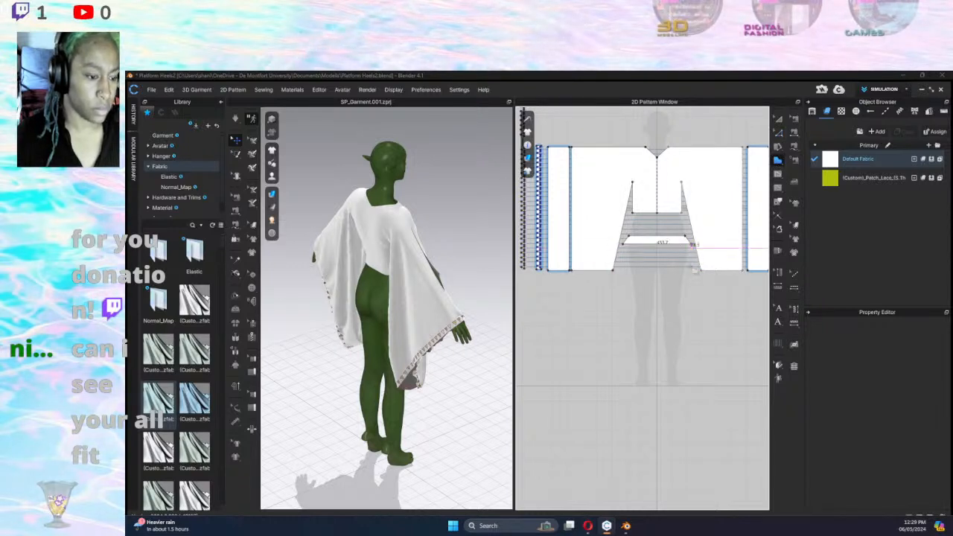
left_click(692, 243)
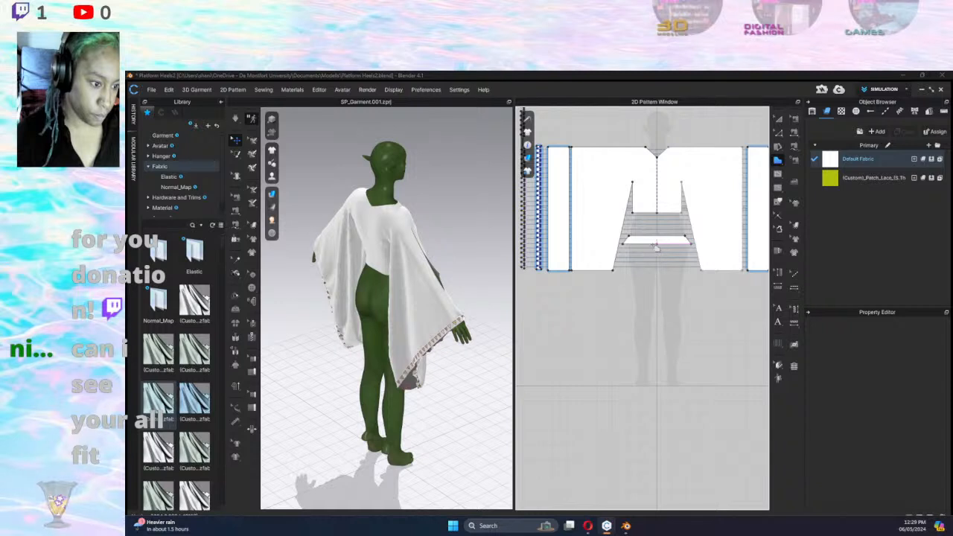
left_click(624, 244)
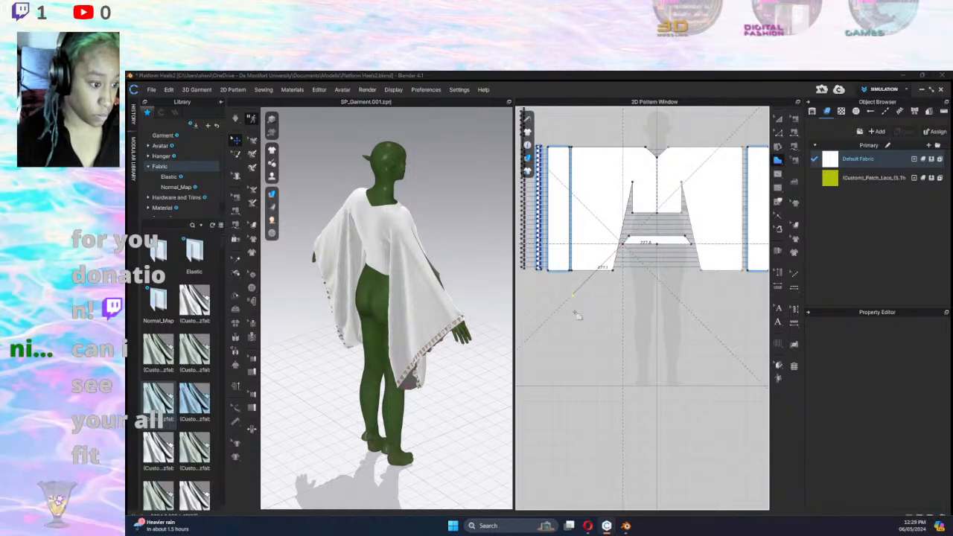
left_click(556, 243)
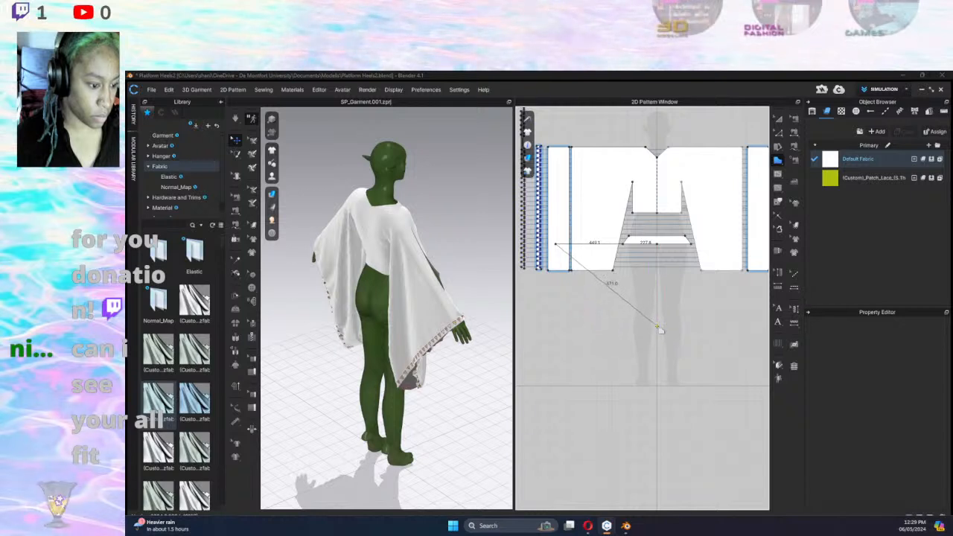
left_click_drag(660, 327, 772, 325)
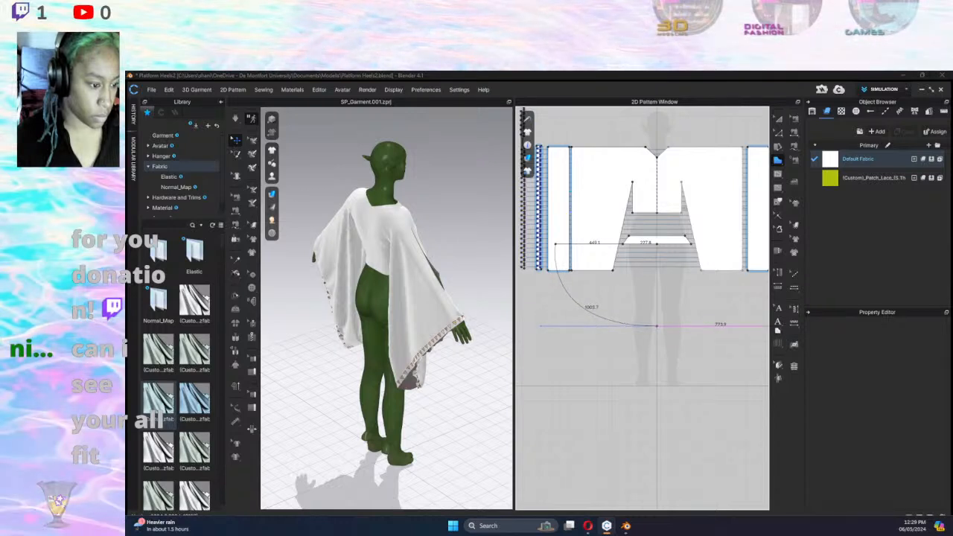
middle_click_drag(690, 304, 666, 302)
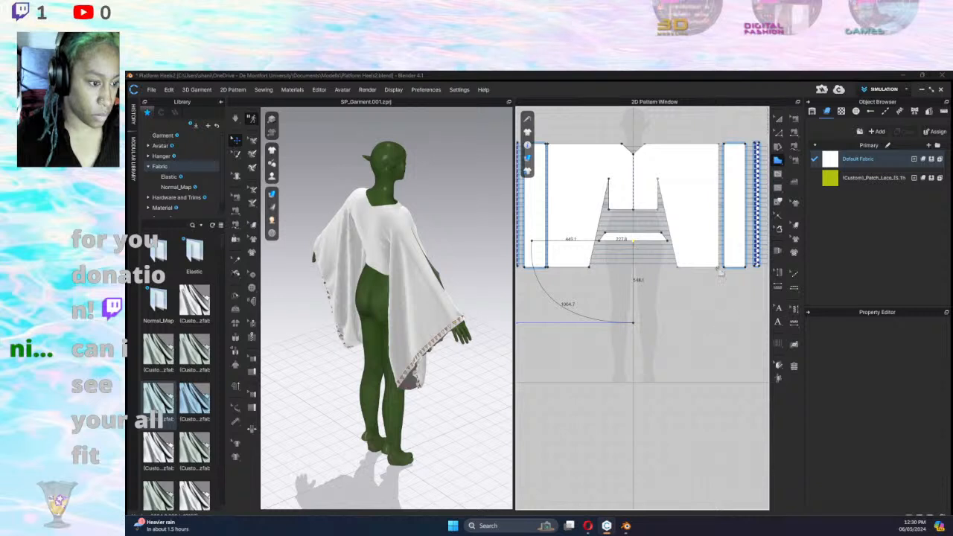
double_click(634, 241)
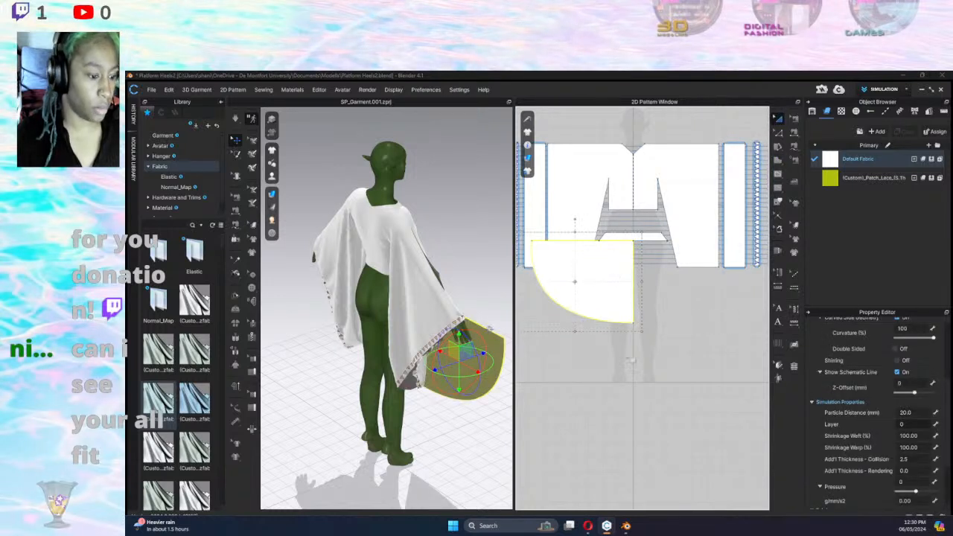
Scale down the quarter-circle skirt piece and move it clear below the bodice and waistband pieces.
middle_click_drag(614, 270, 686, 251)
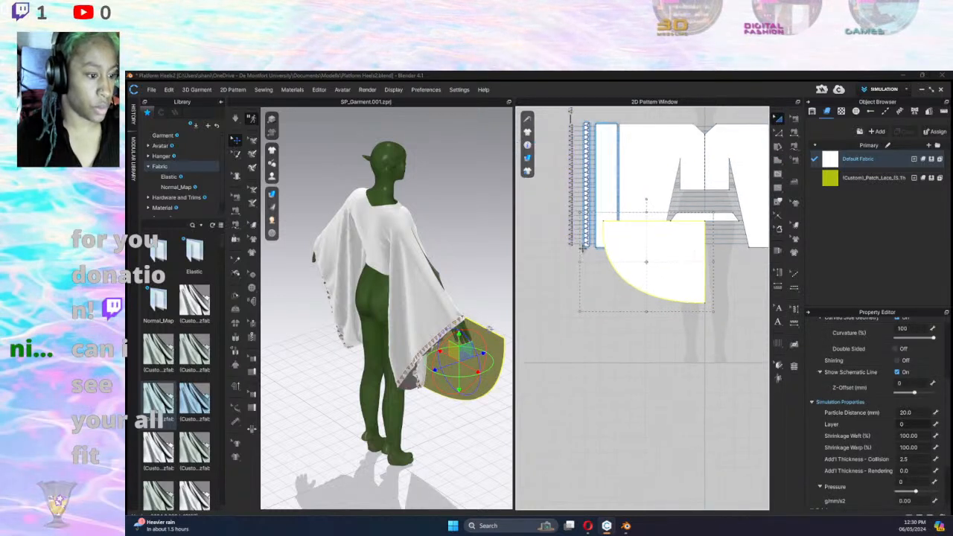
left_click(599, 285)
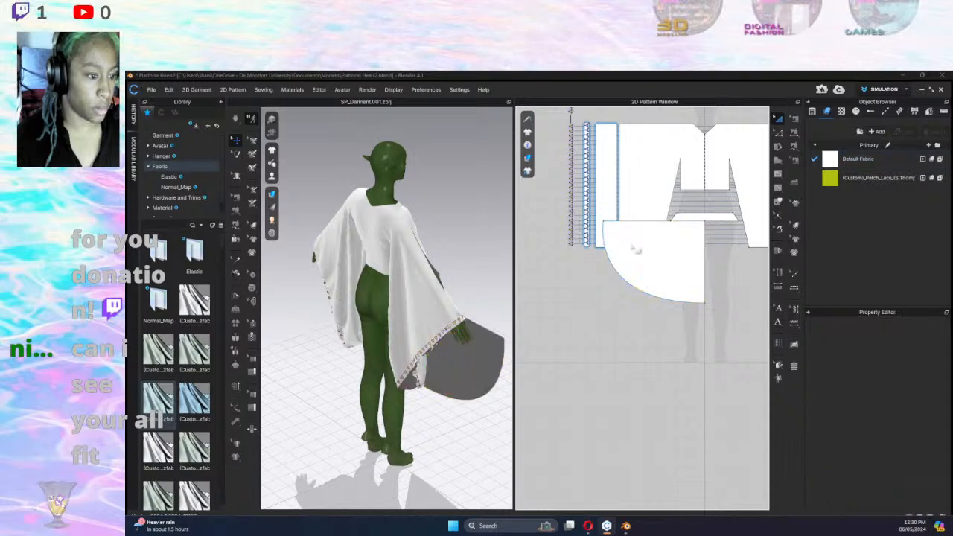
left_click(633, 248)
left_click_drag(580, 262, 684, 266)
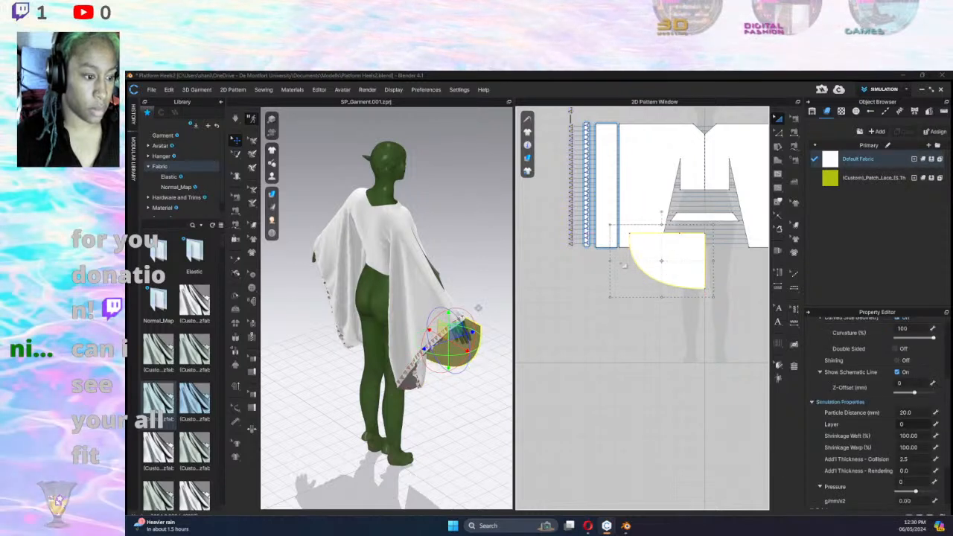
left_click(793, 132)
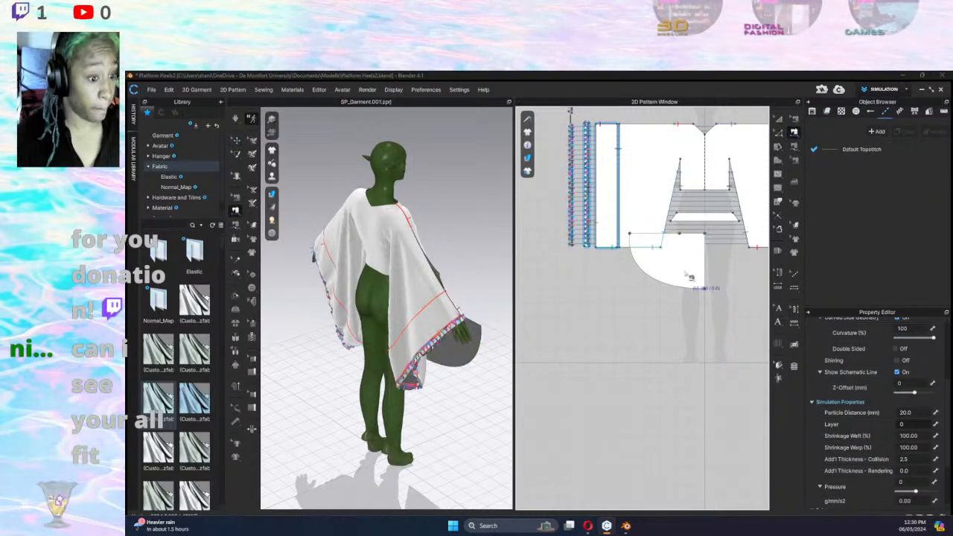
key("a")
left_click(683, 254)
left_click_drag(677, 289, 670, 293)
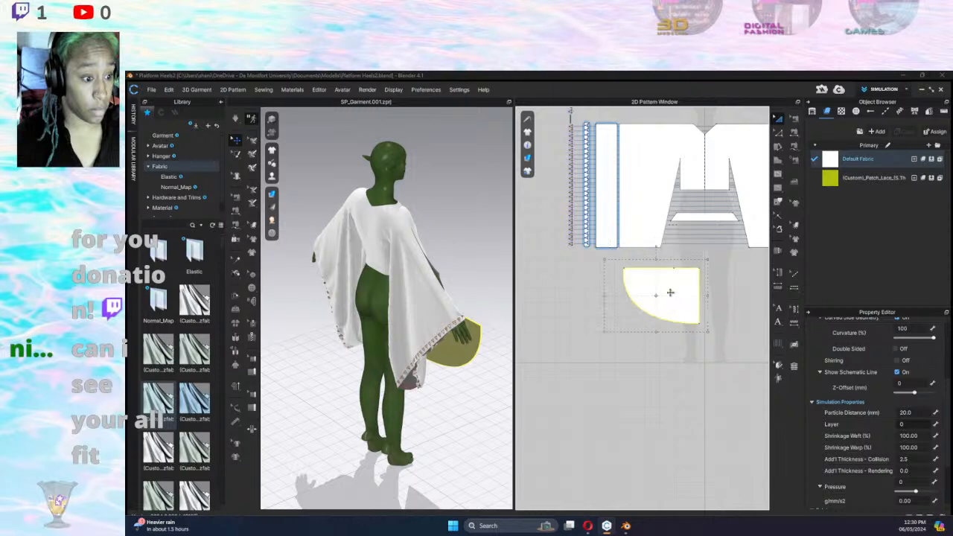
Unfold the quarter-circle skirt piece along its straight centre edge with symmetric editing and sewing.
right_click_drag(494, 353, 373, 333)
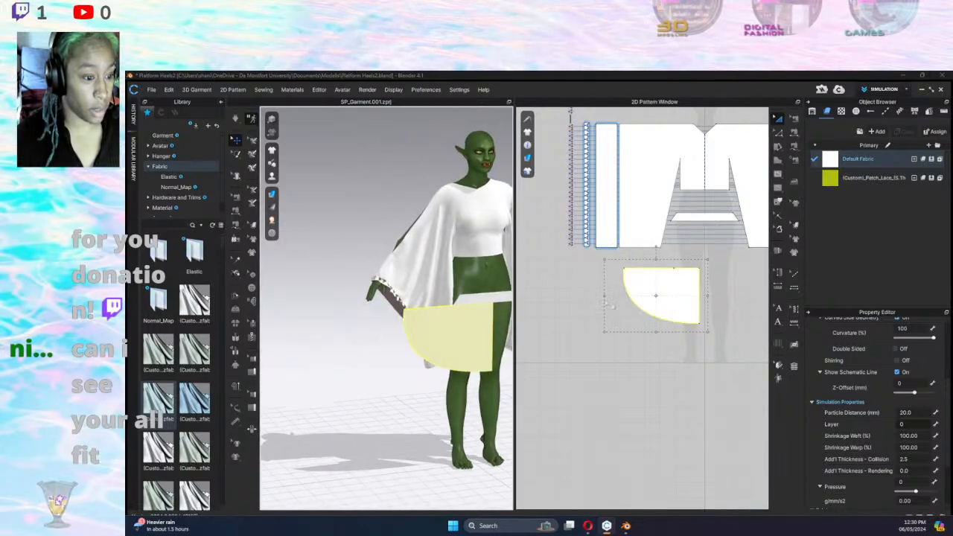
left_click(779, 134)
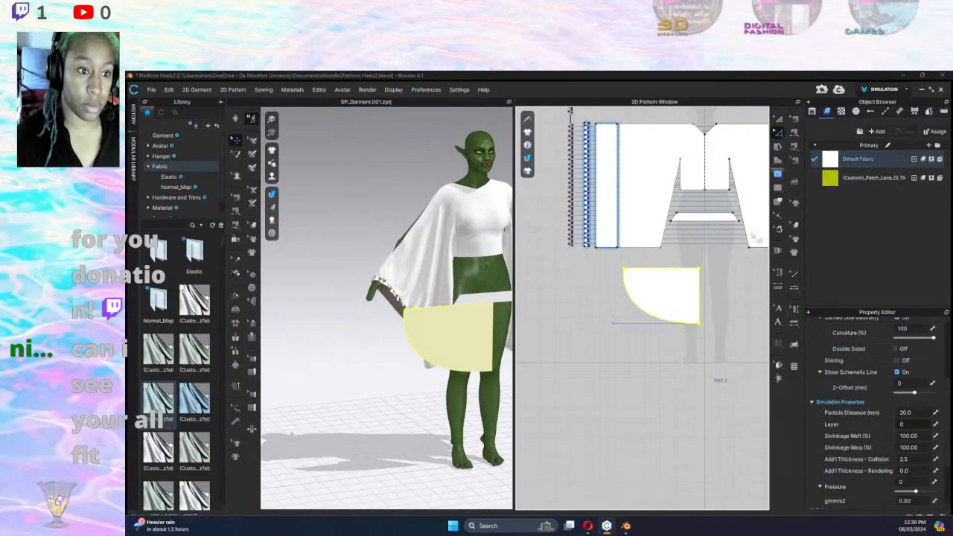
left_click(701, 295)
left_click(700, 292)
right_click(698, 288)
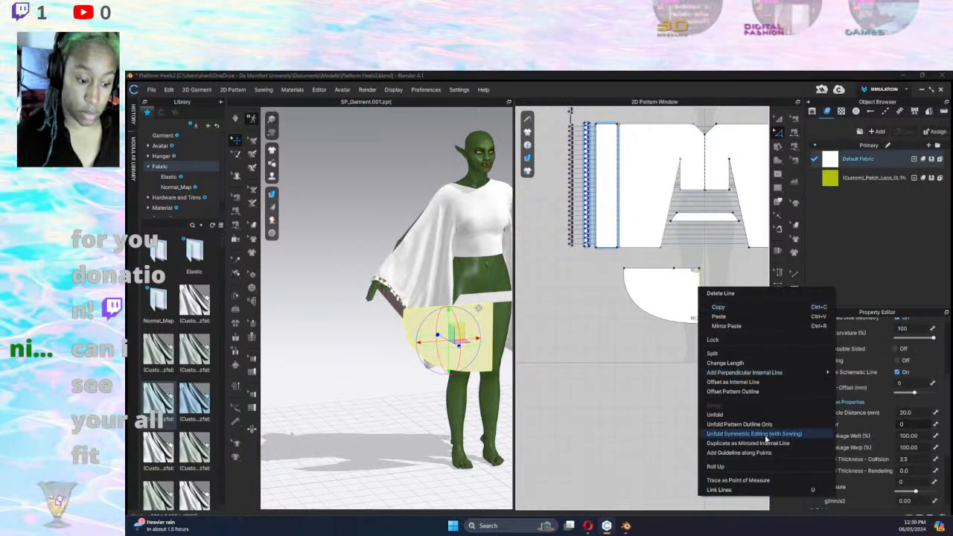
left_click(766, 437)
Move the unfolded skirt piece up and centre it directly beneath the waistband piece.
left_click(778, 131)
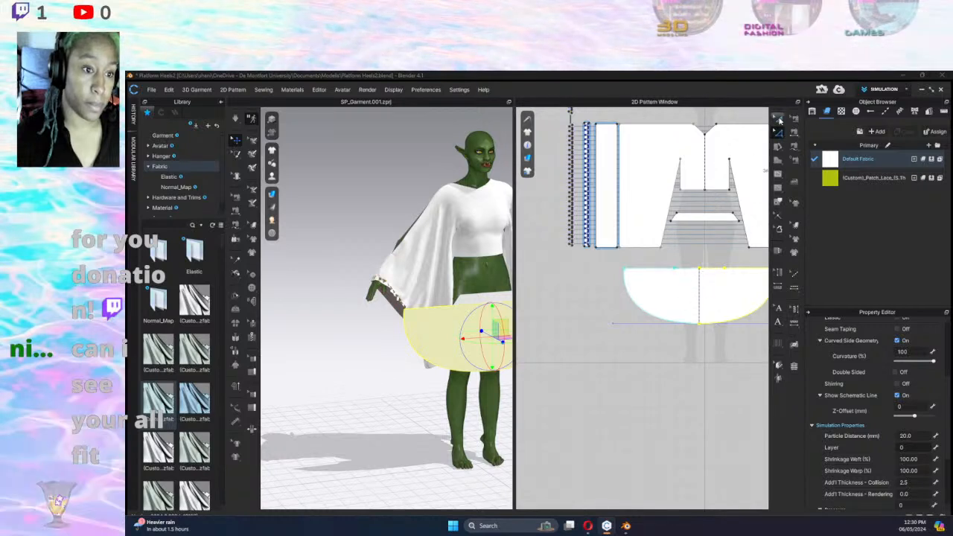
left_click(689, 298)
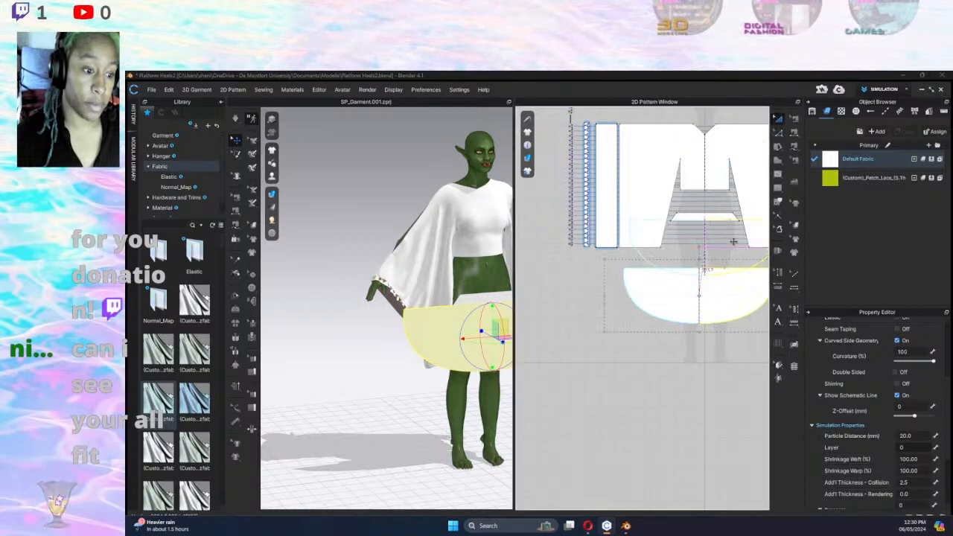
left_click_drag(680, 275, 686, 228)
scroll(686, 228, "up", 5)
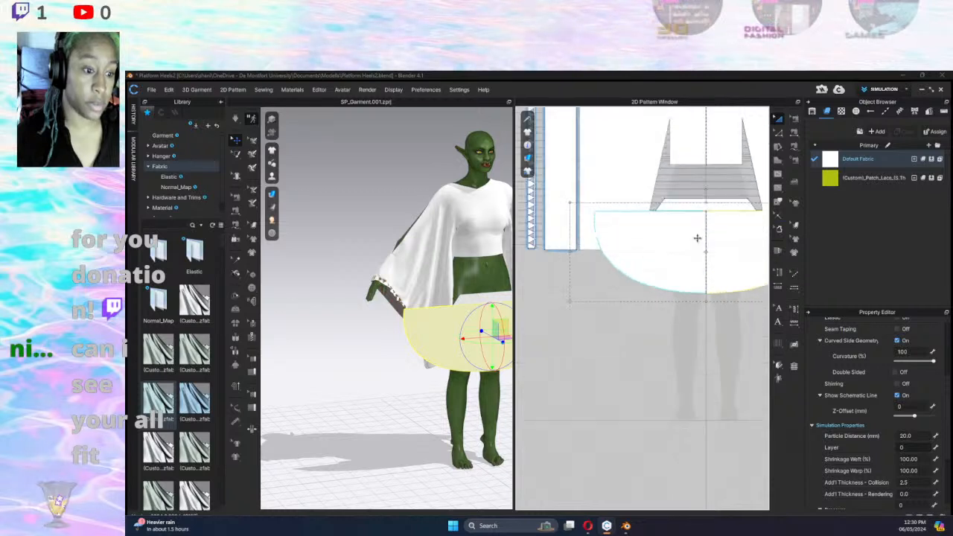
Align the skirt's top-edge point with the waistband's lower corner, about 228 mm from the centre, and move the skirt slightly down.
left_click(779, 132)
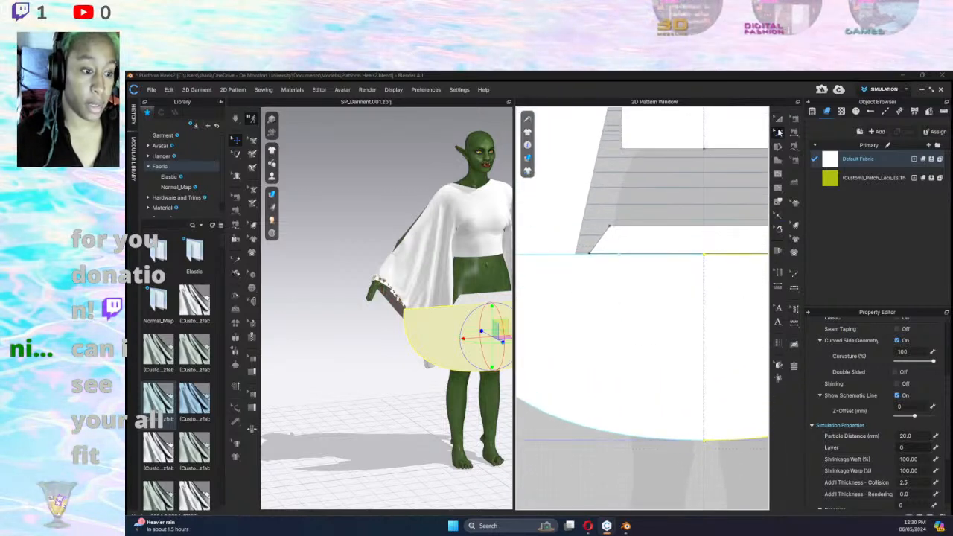
left_click_drag(621, 255, 589, 257)
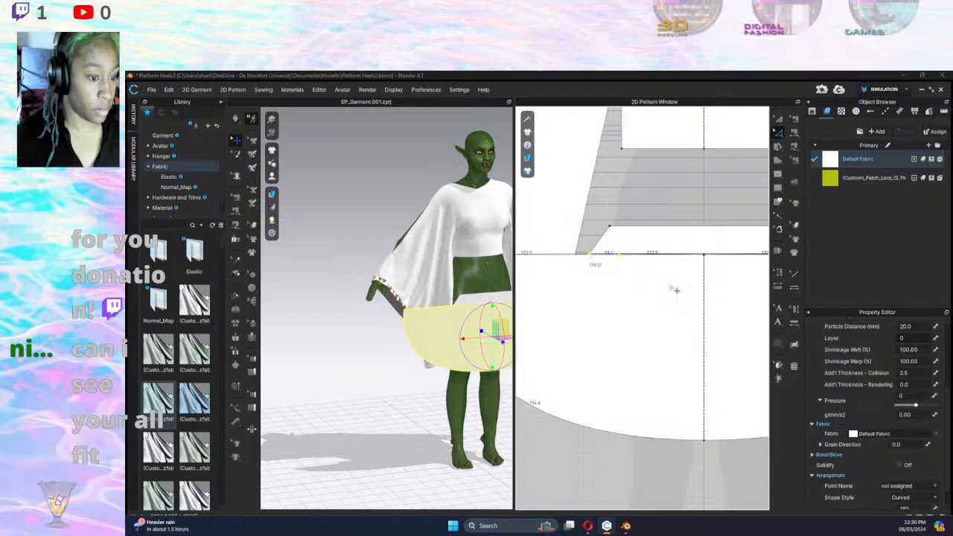
left_click(697, 307)
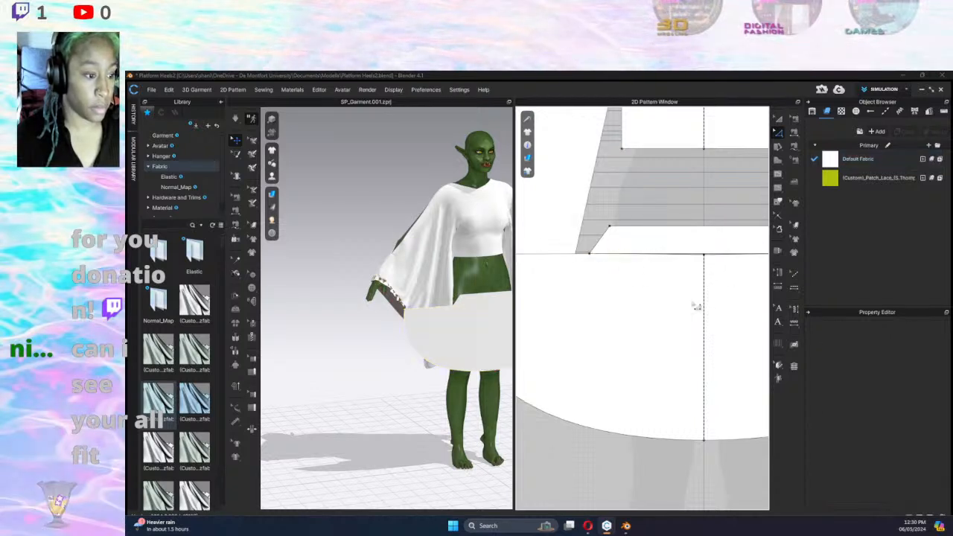
mouse_move(696, 300)
left_mouse_down()
mouse_move(696, 334)
mouse_move(692, 311)
left_mouse_up()
key("z")
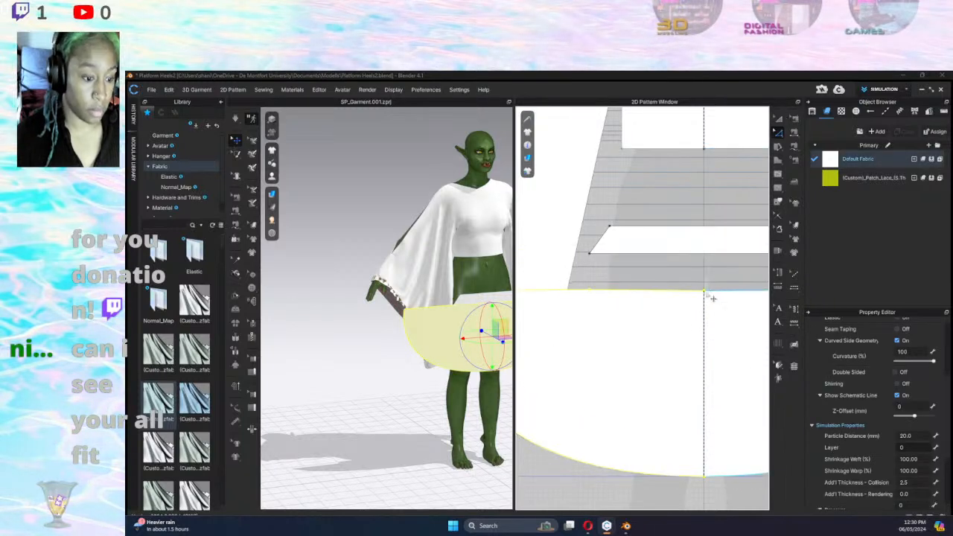
left_click(711, 295)
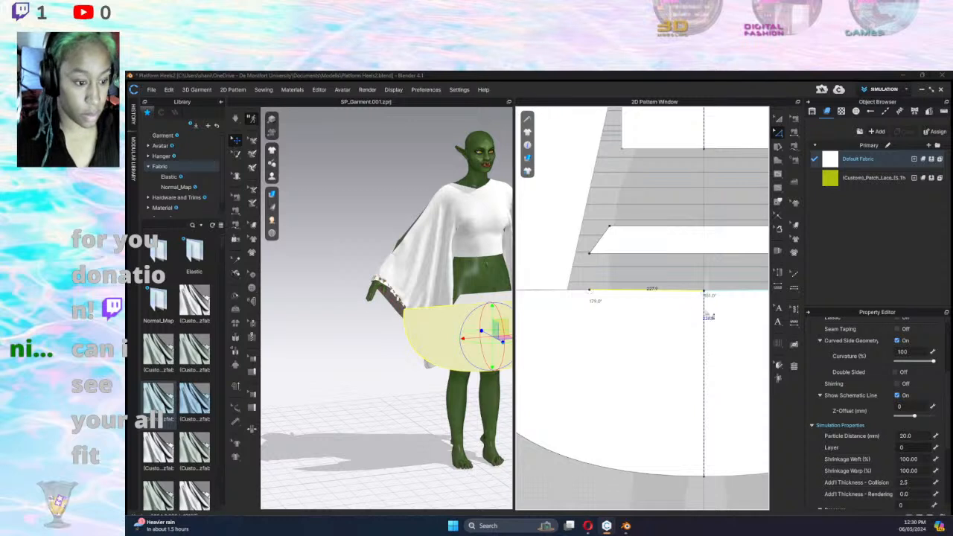
left_click(713, 356)
scroll(677, 332, "down", 2)
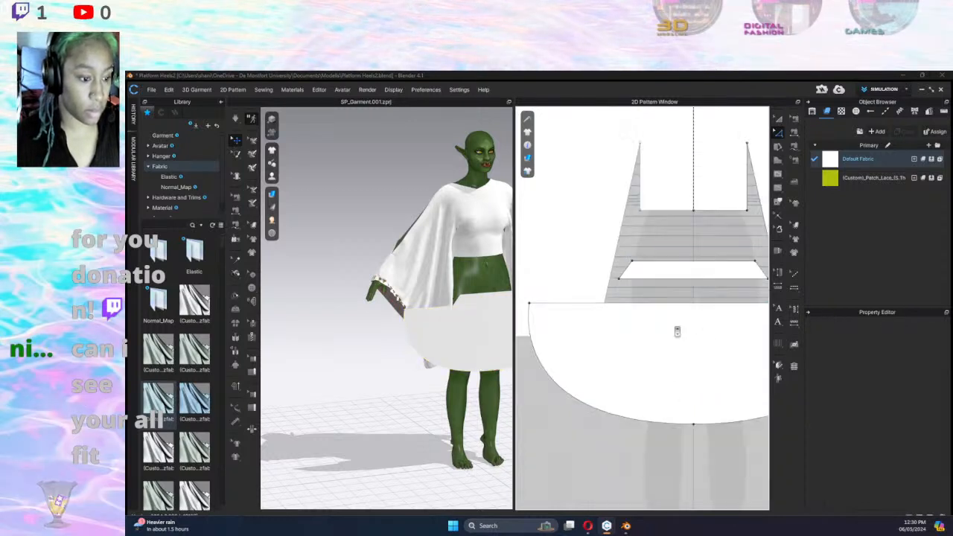
scroll(687, 324, "down", 1)
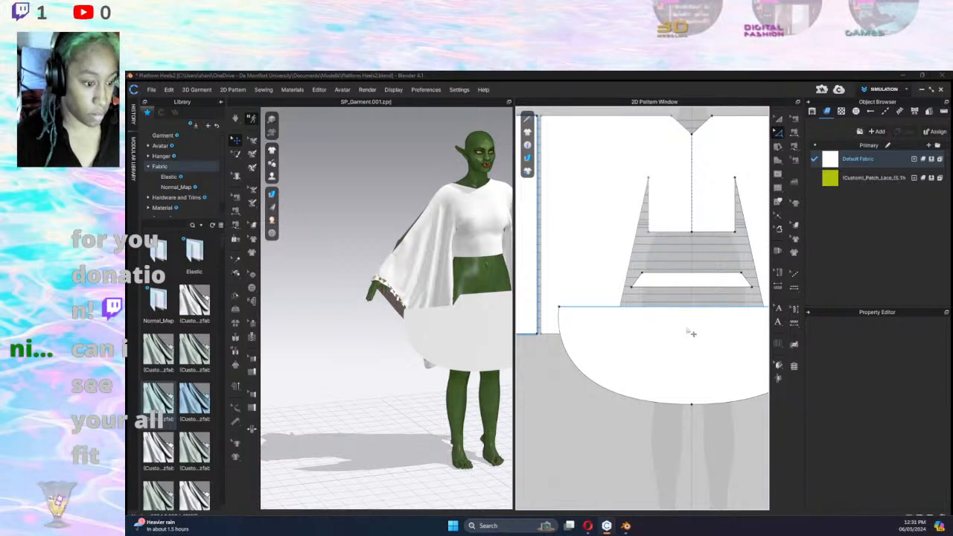
key("ctrl+z")
Delete the centre point of the skirt's top edge so one straight segment spans the waistband's width.
left_click(675, 333)
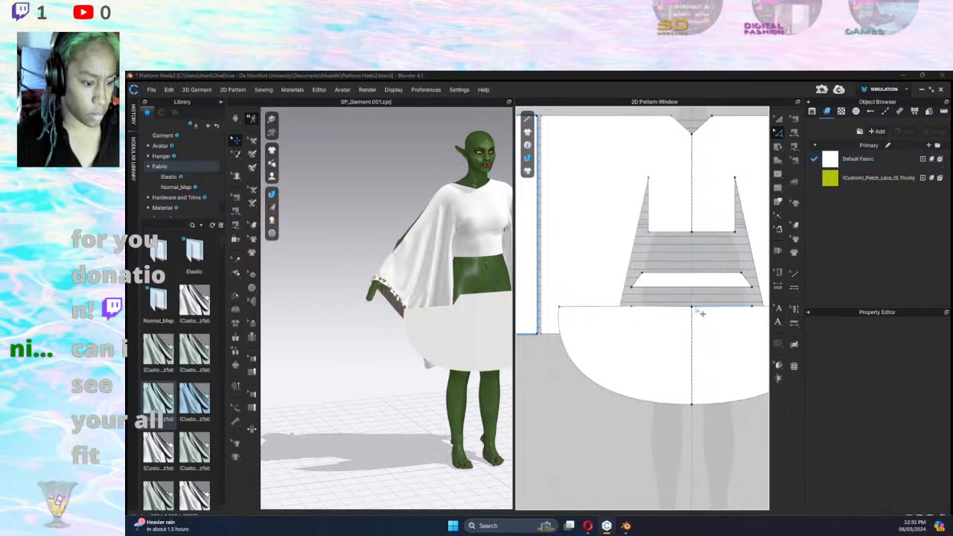
left_click(699, 313)
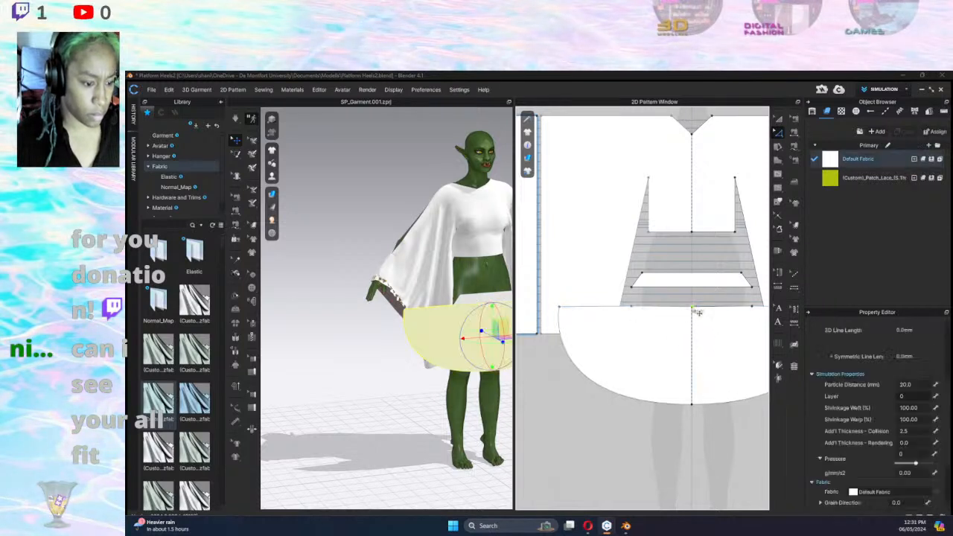
left_click(676, 433)
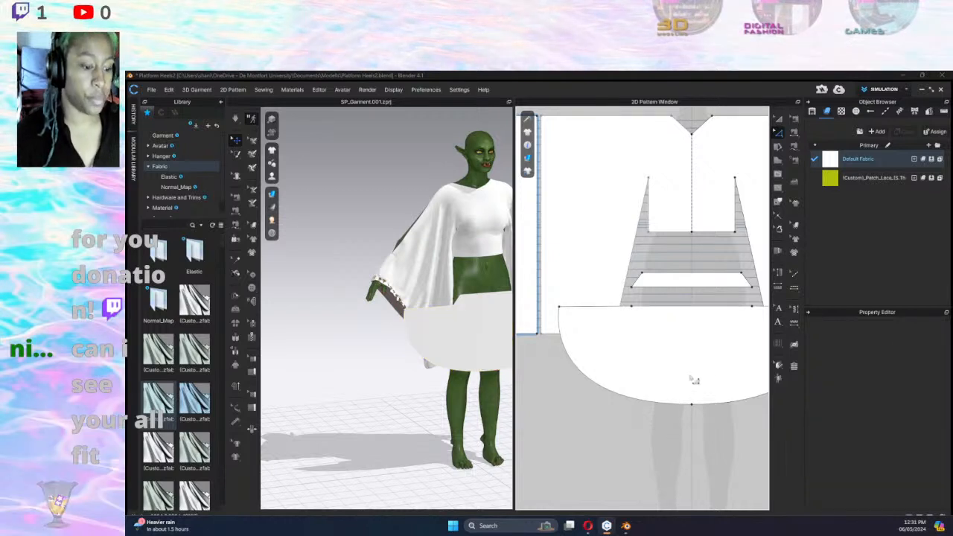
Sew the waistband's lower edge to the middle segment of the skirt's top edge with segment sewing.
left_click(791, 120)
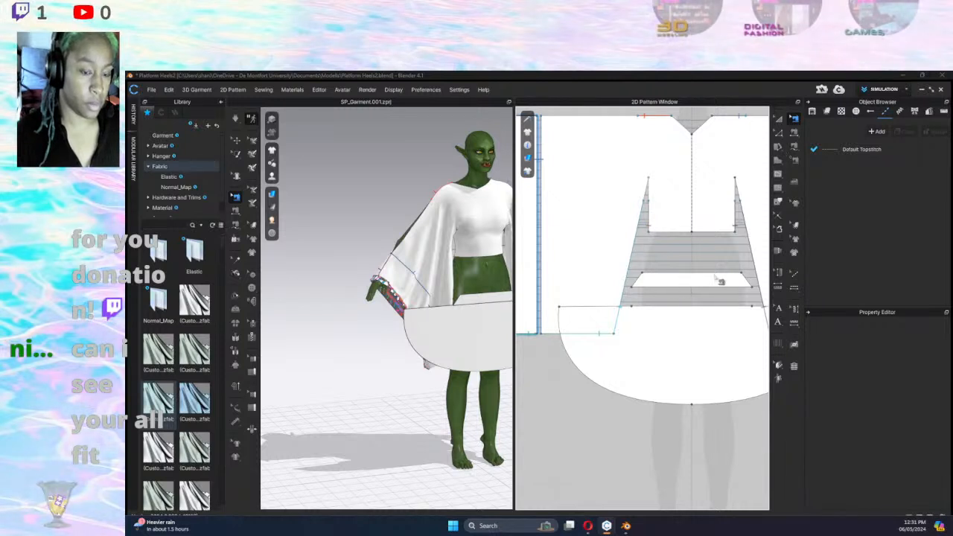
left_click(795, 132)
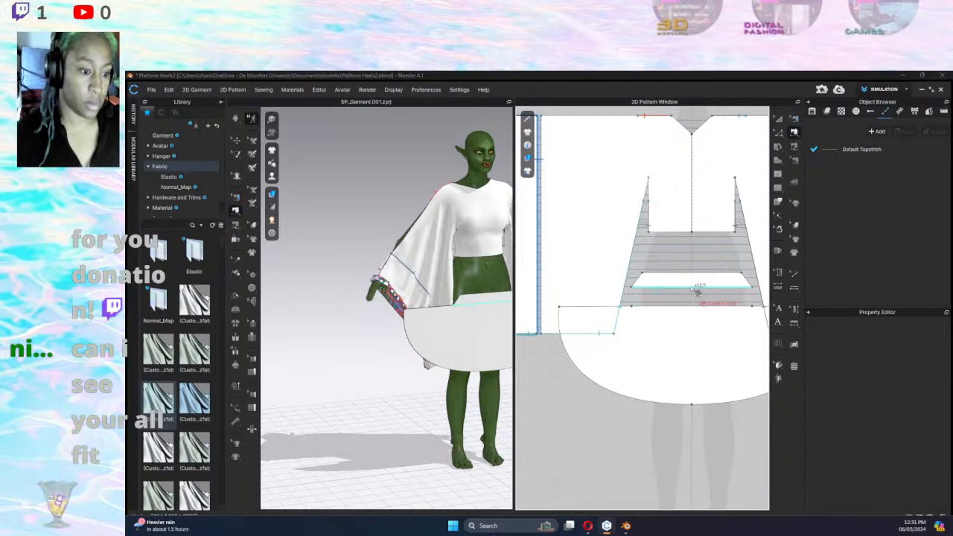
left_click(698, 289)
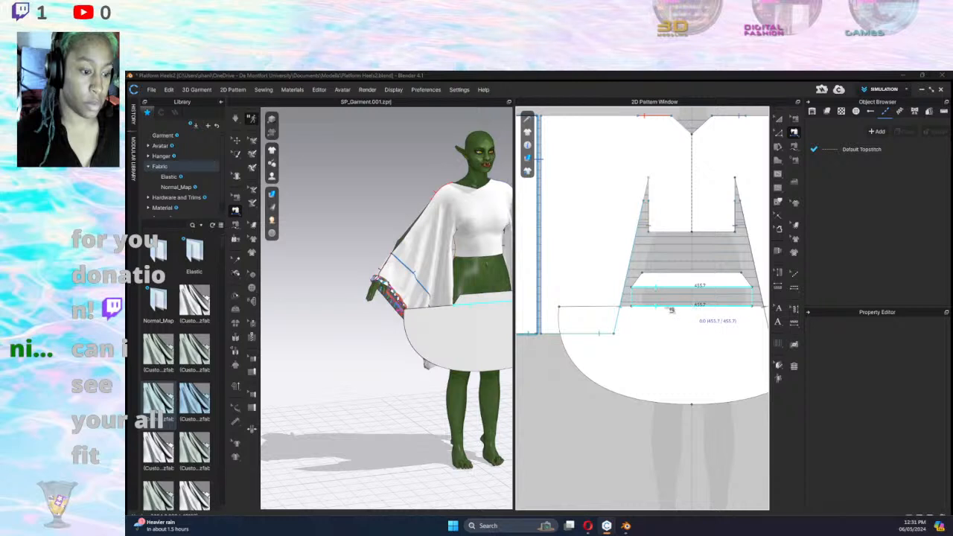
left_click(671, 307)
Sew the waistband's two slanted ends together, and sew the skirt's two outer top-edge segments to each other.
left_click(645, 281)
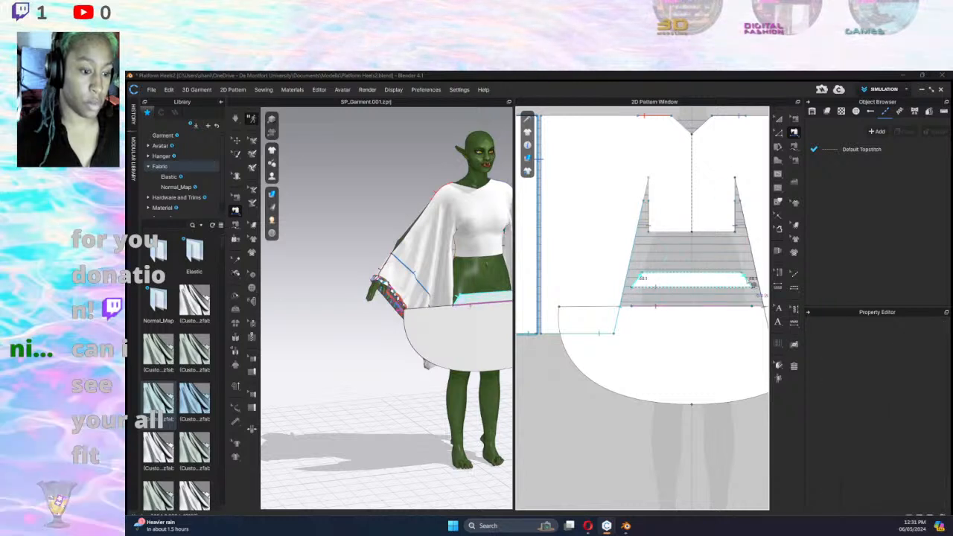
left_click(763, 309)
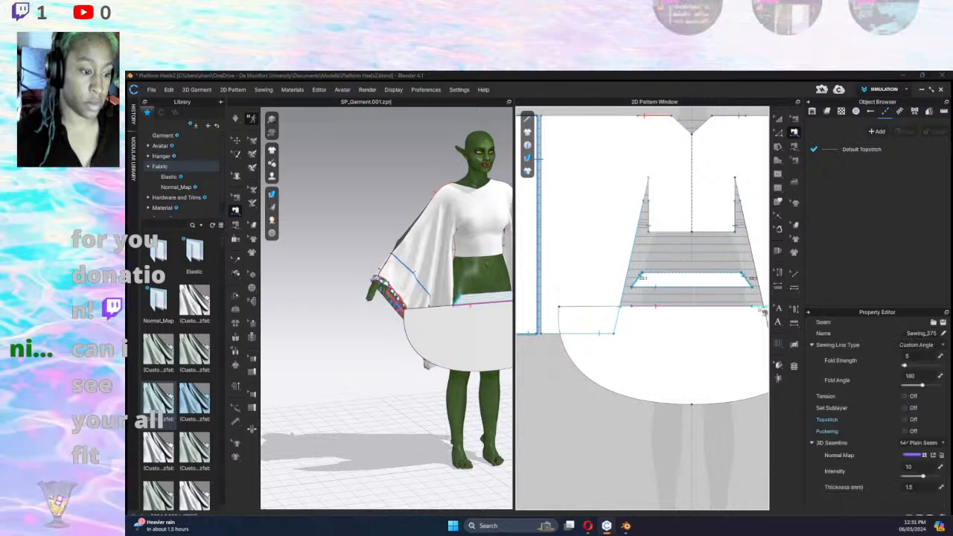
left_click(624, 312)
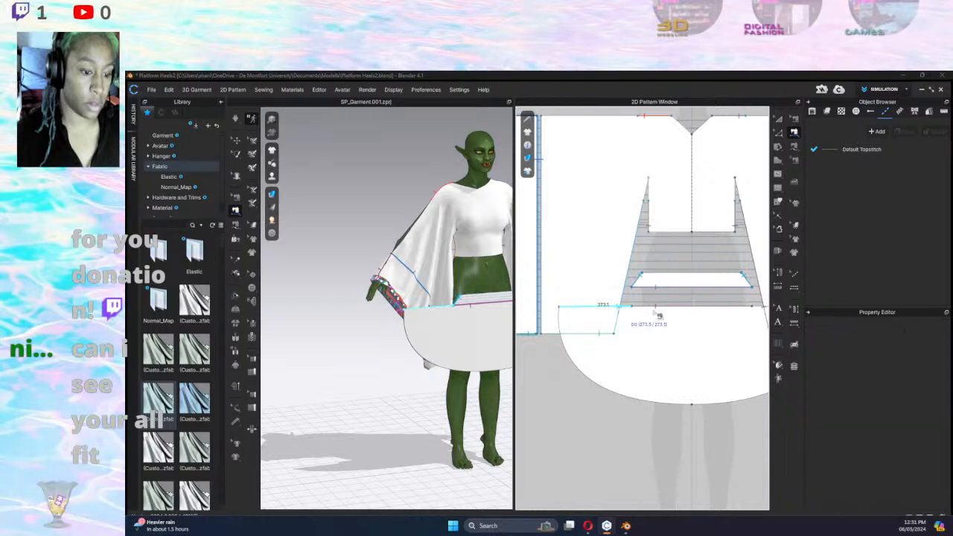
left_click(766, 313)
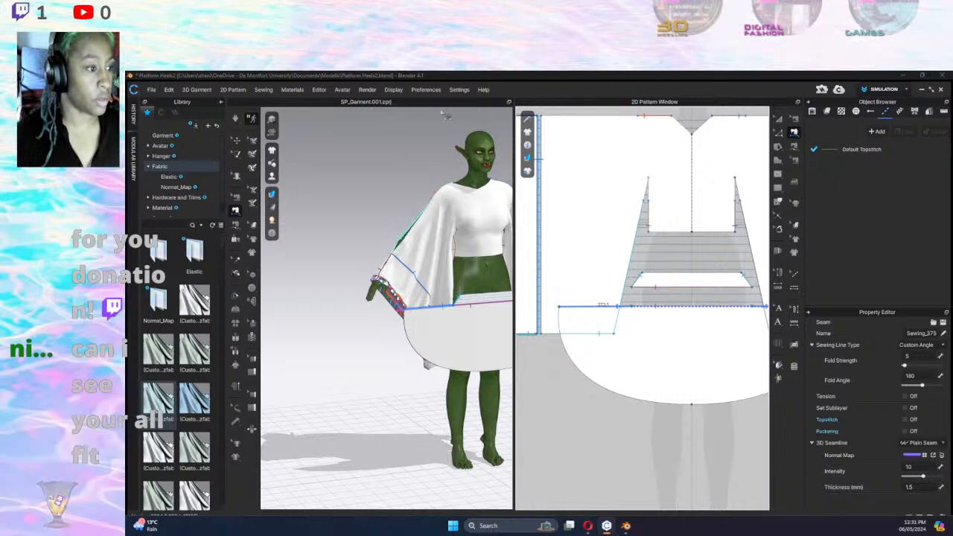
Show the avatar's arrangement points and wrap the waistband piece around the avatar's waist at a hip-level point.
mouse_move(271, 176)
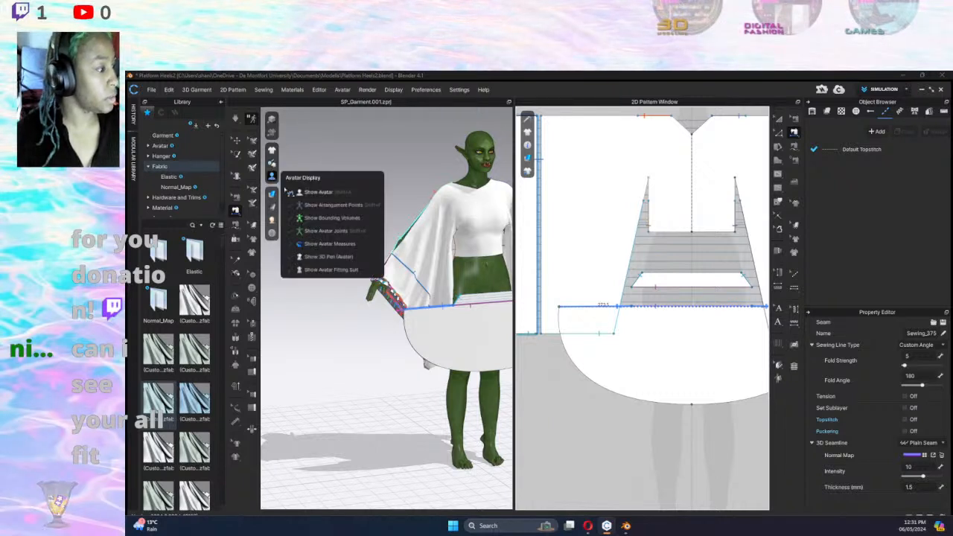
left_click(327, 207)
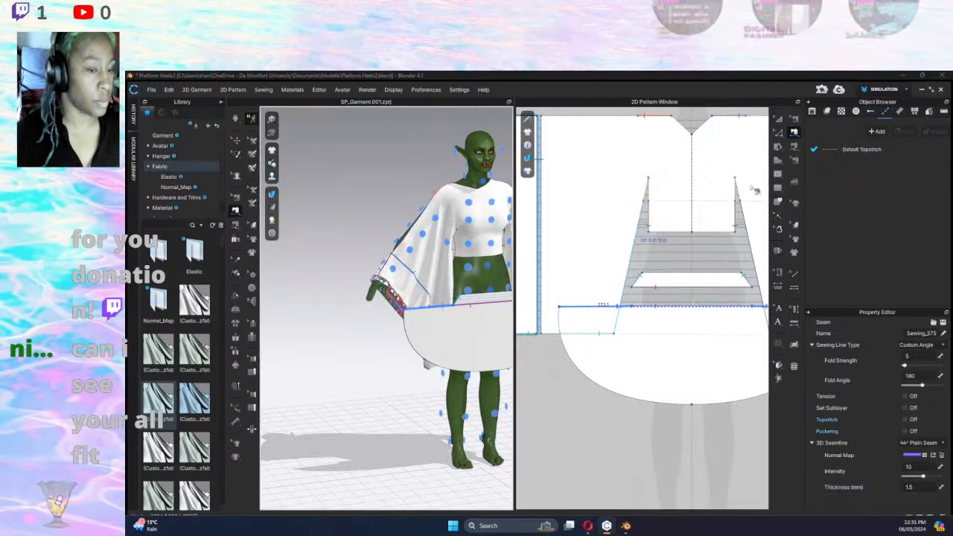
left_click(779, 119)
left_click(691, 280)
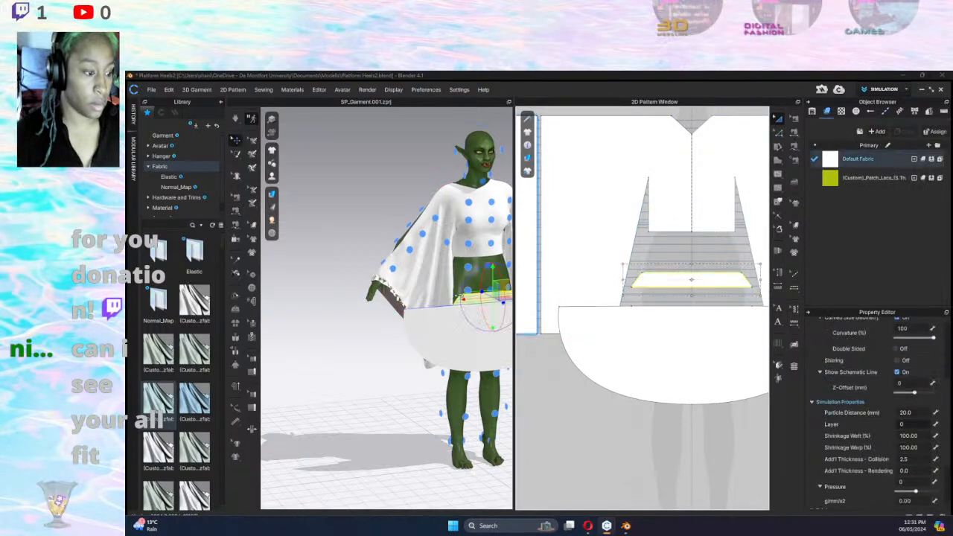
right_click_drag(491, 264, 490, 266)
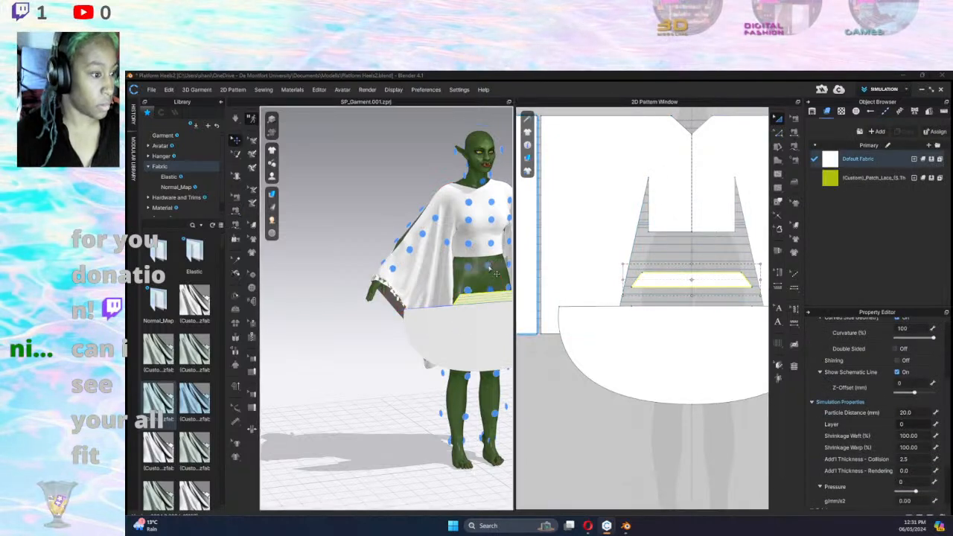
right_click_drag(460, 277, 499, 269)
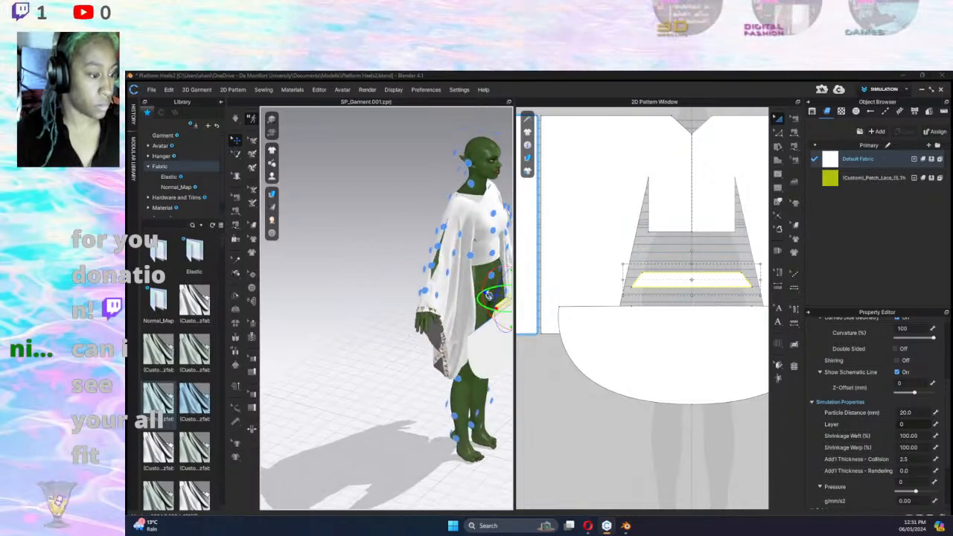
right_click_drag(502, 298, 499, 284)
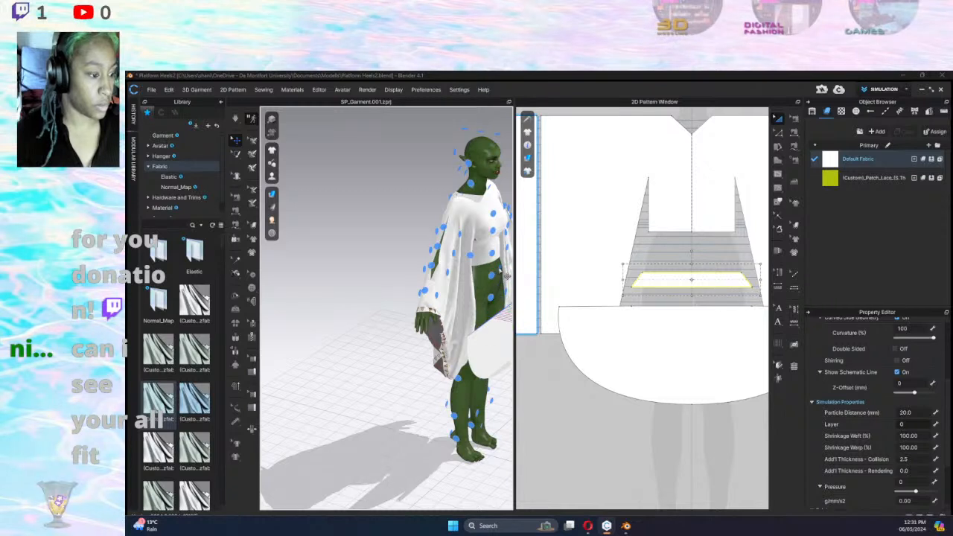
left_click(506, 277)
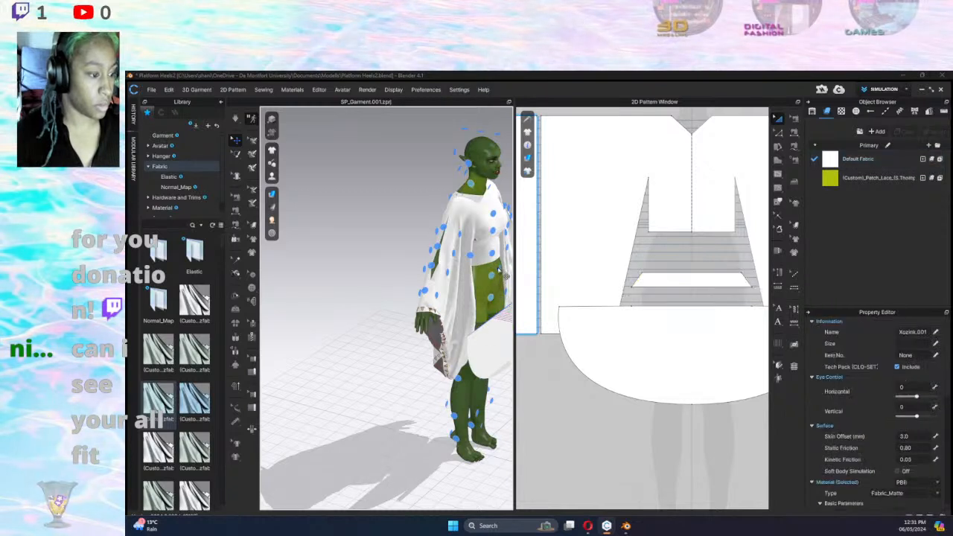
left_click(499, 270)
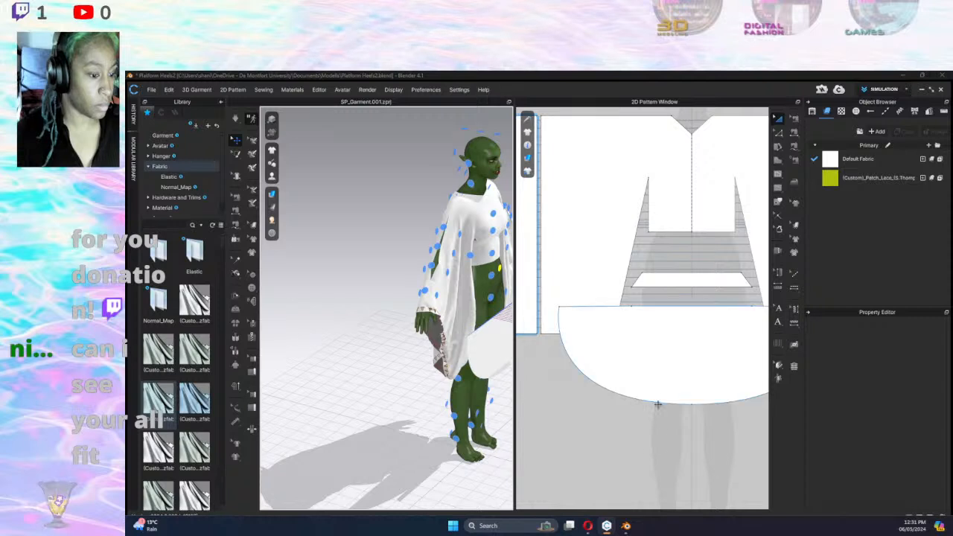
left_click(696, 283)
left_click(501, 270)
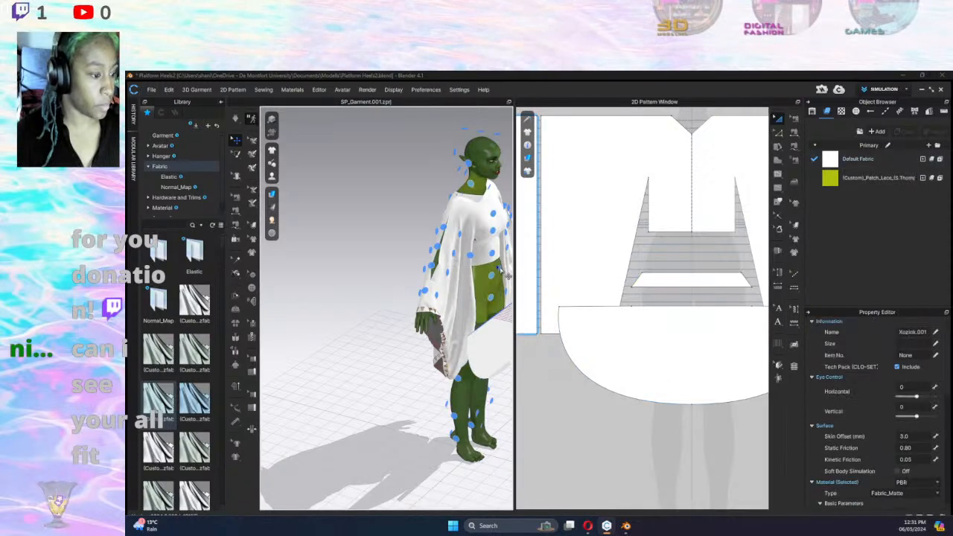
left_click(649, 275)
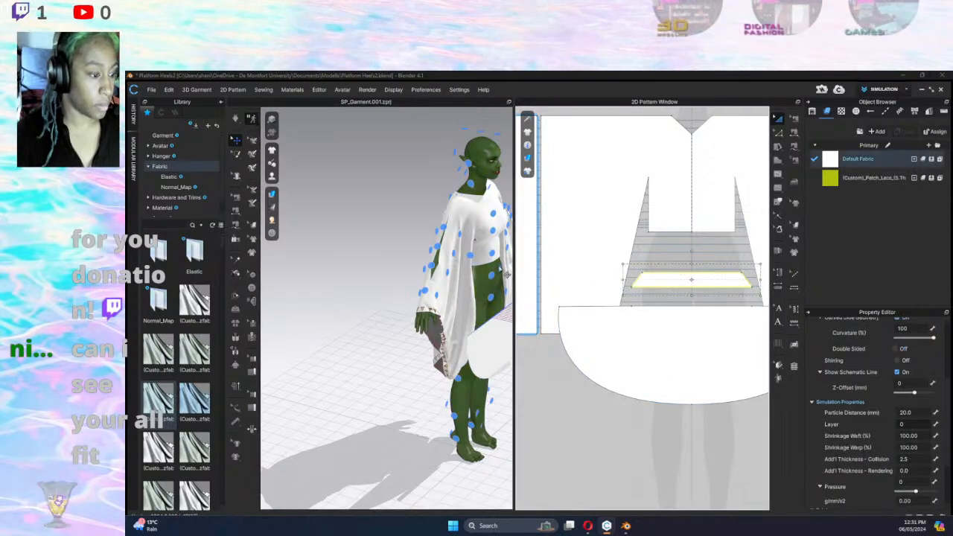
left_click(507, 276)
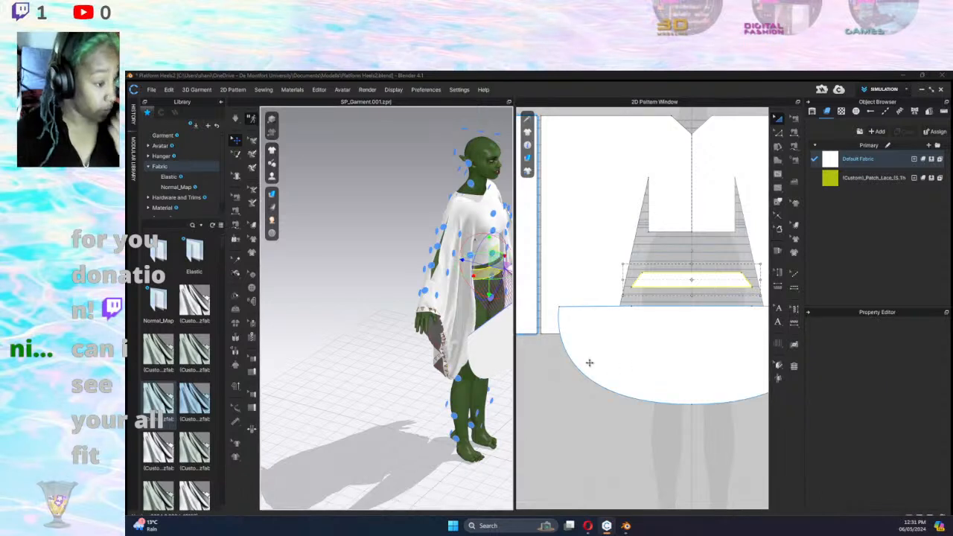
Wrap the skirt piece around the avatar's hips just below the waistband using a lower arrangement point.
left_click(673, 353)
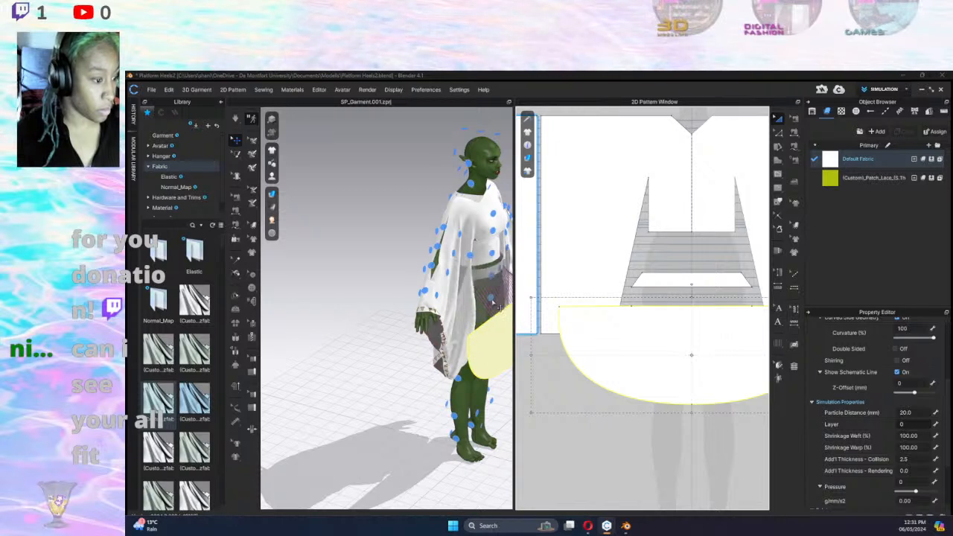
left_click(495, 301)
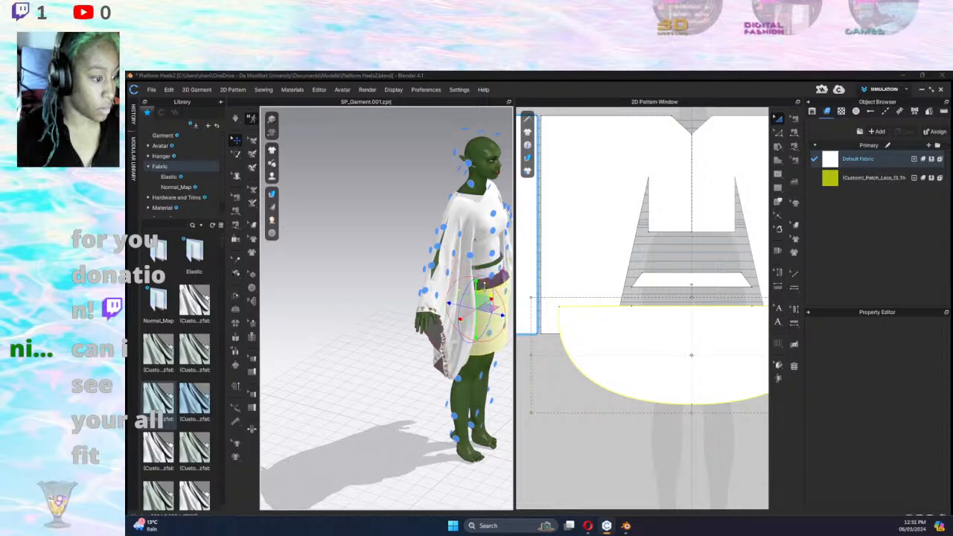
right_click_drag(525, 335, 410, 328)
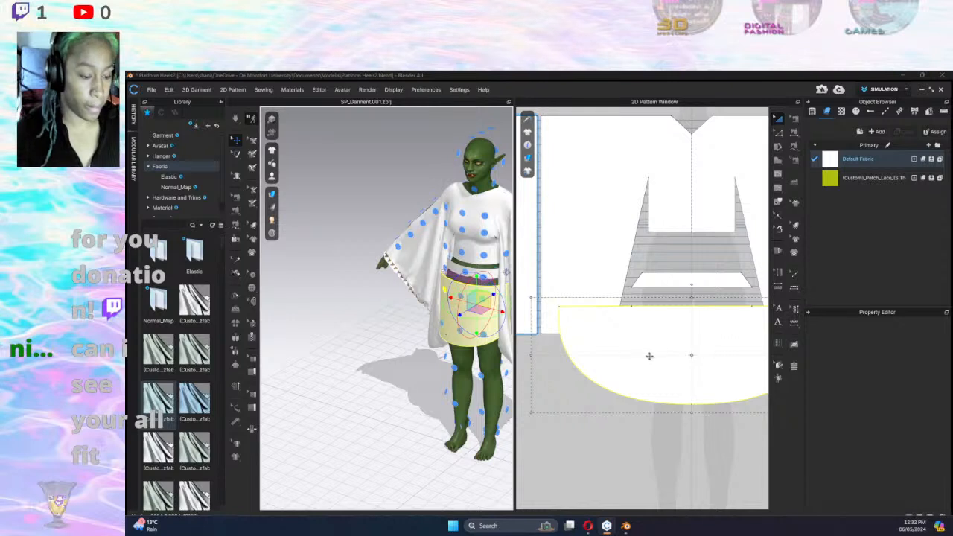
Simulate the garment briefly to drape the waistband and skirt on the avatar, and stop the simulation.
scroll(672, 340, "down", 2)
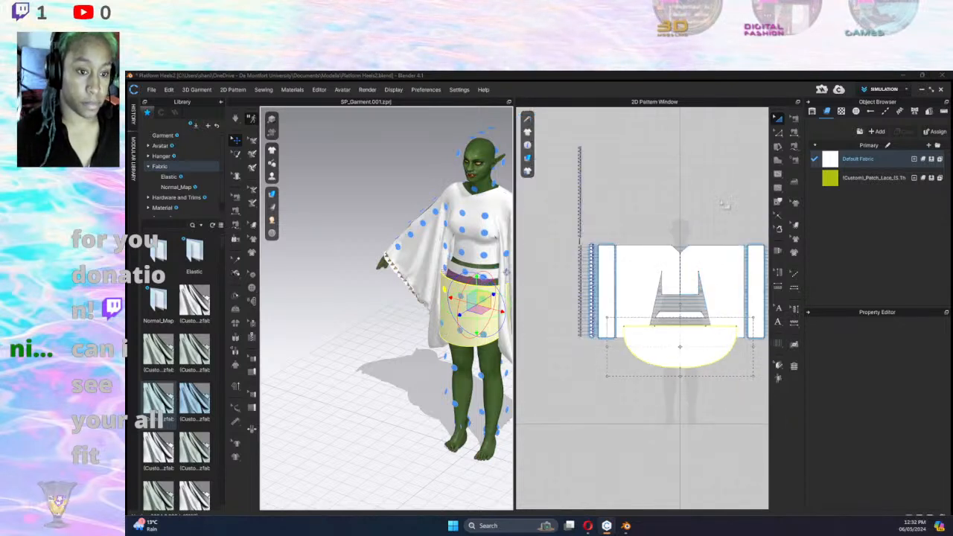
key("space")
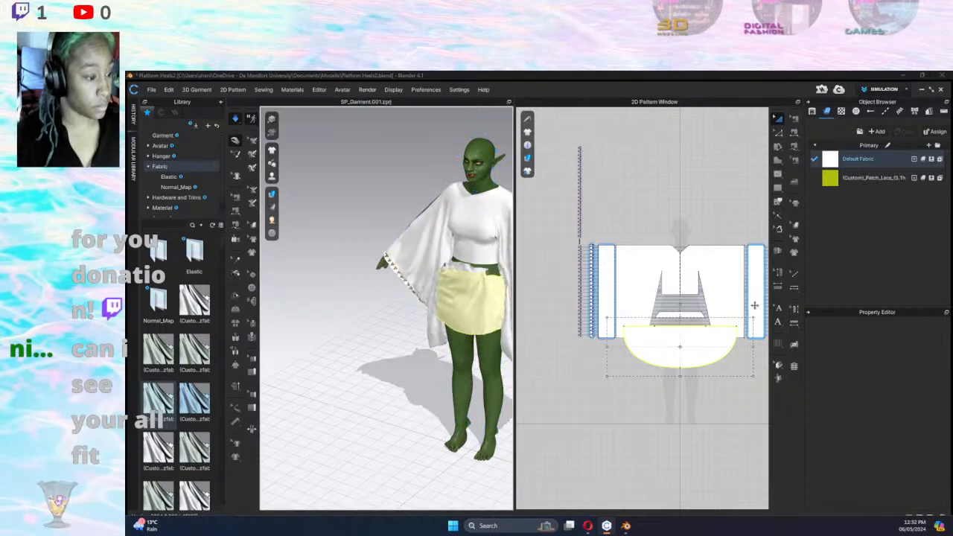
key("space")
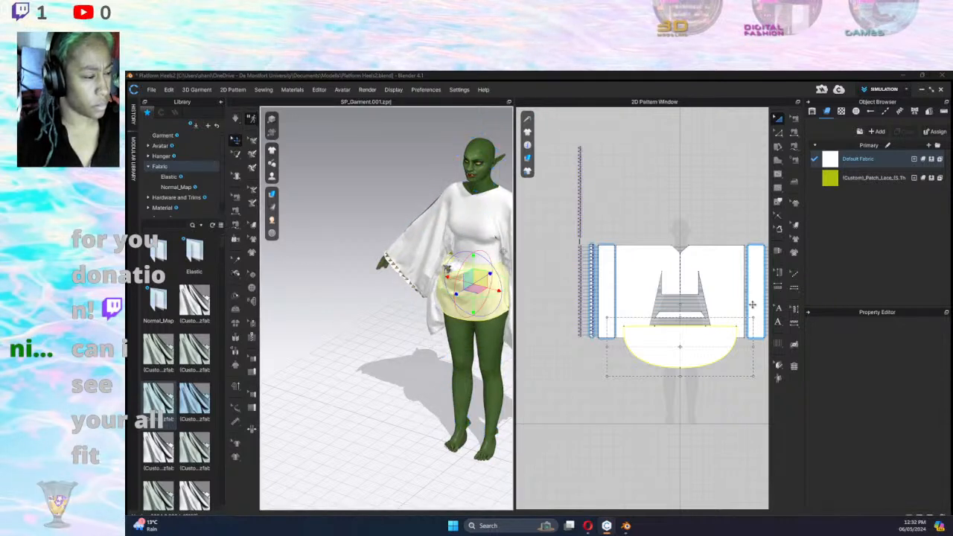
Undo the last simulation and sew the waistband's lower edge to the middle segment of the skirt's top edge.
left_click(794, 119)
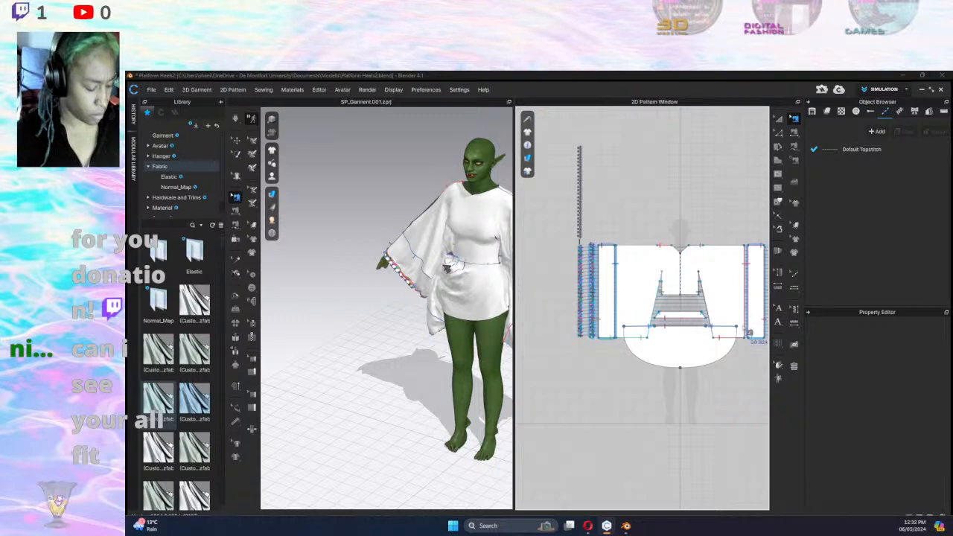
key("ctrl+z")
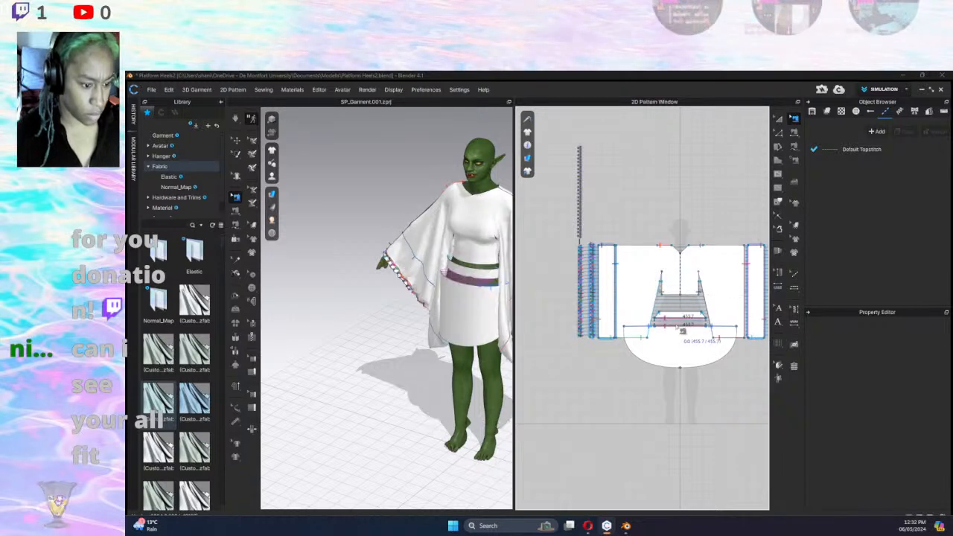
left_click(677, 327)
key("Delete")
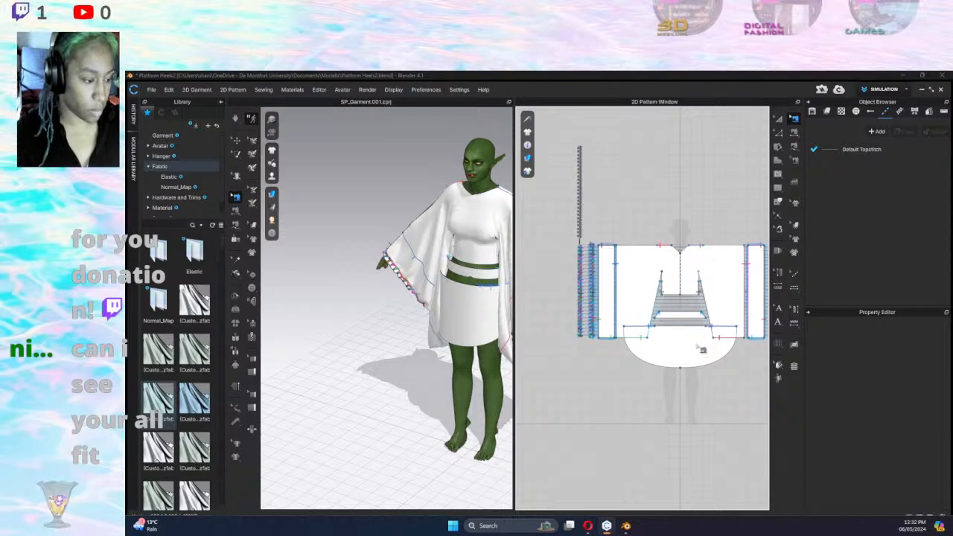
Try simulating the newly joined waistband and skirt on the avatar, and undo that simulation.
key("space")
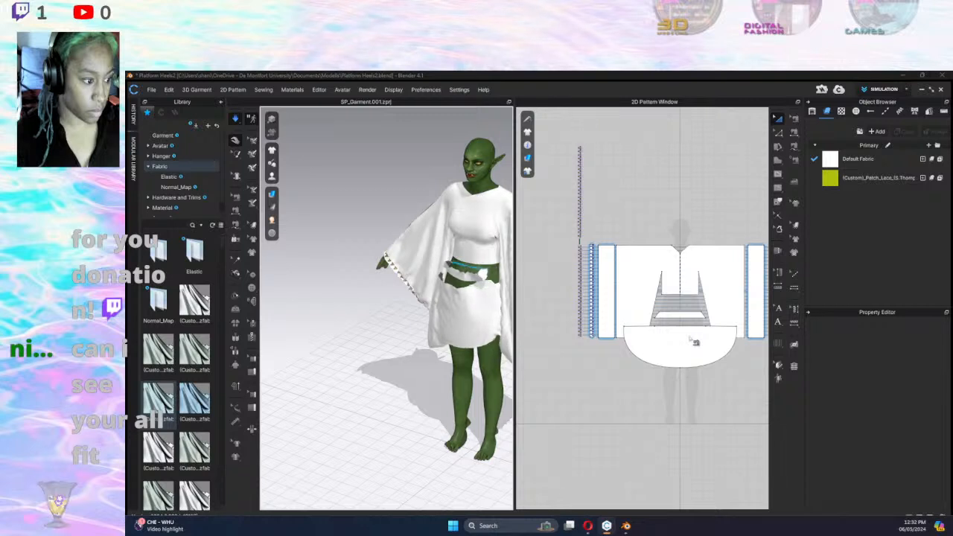
key("b")
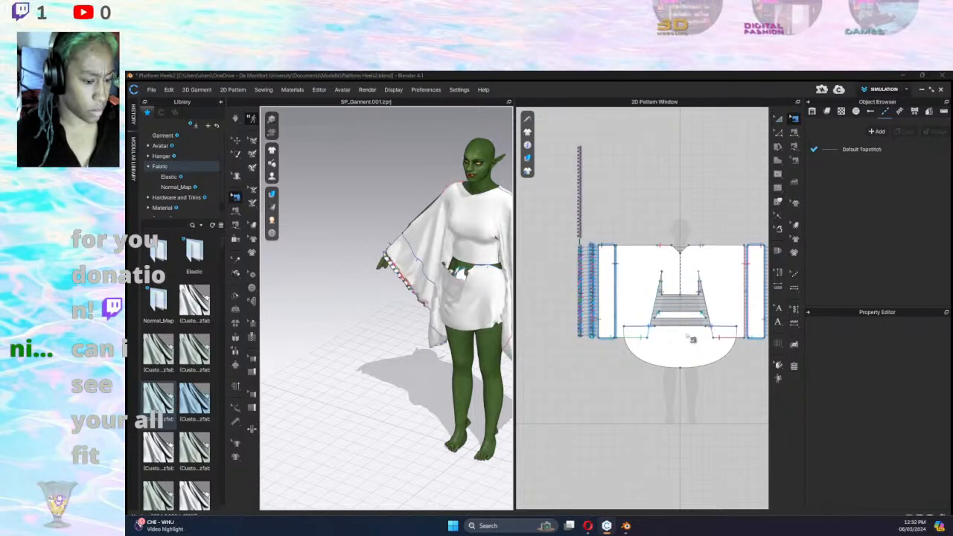
key("ctrl+z")
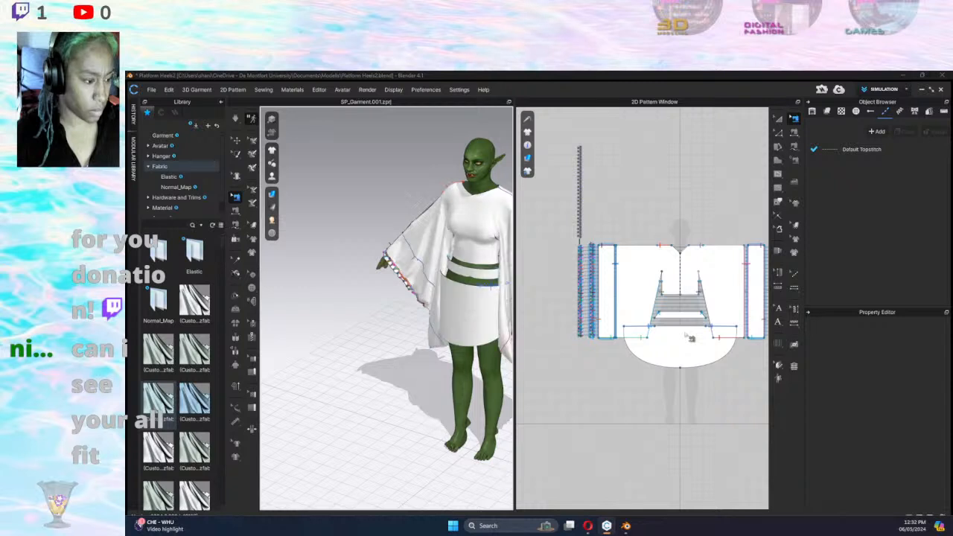
Stretch the waistband pattern piece wider on one side and simulate the garment on the avatar.
left_click(779, 118)
left_click(709, 315)
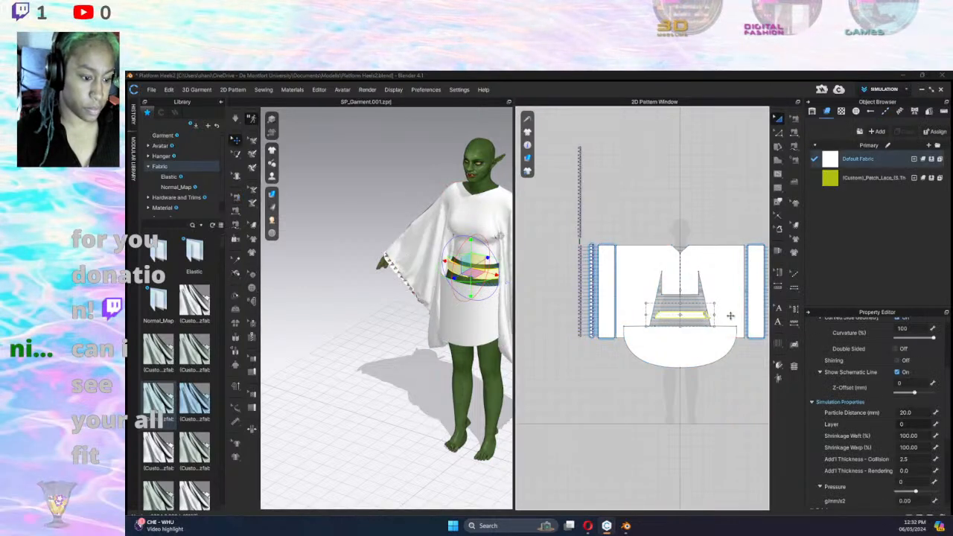
key("space")
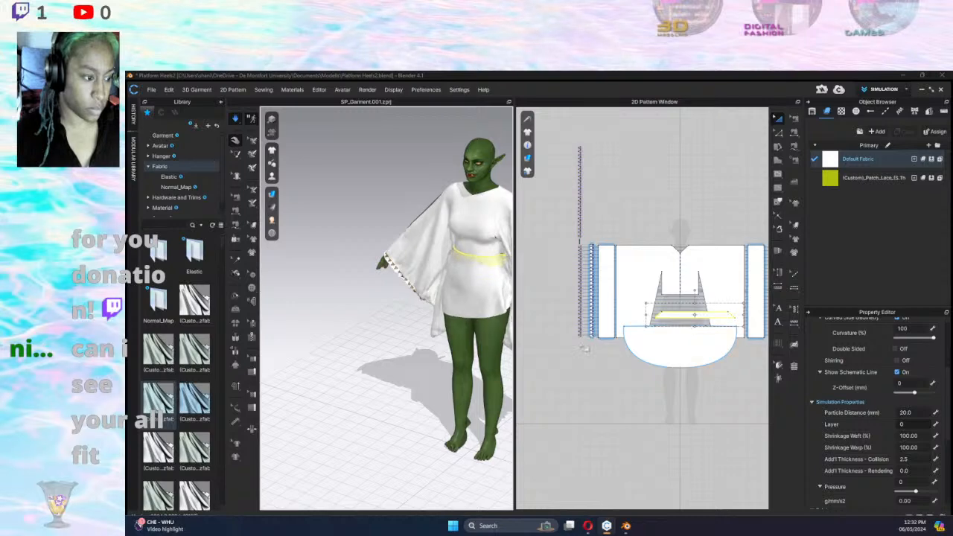
right_click(427, 332)
left_click(408, 338)
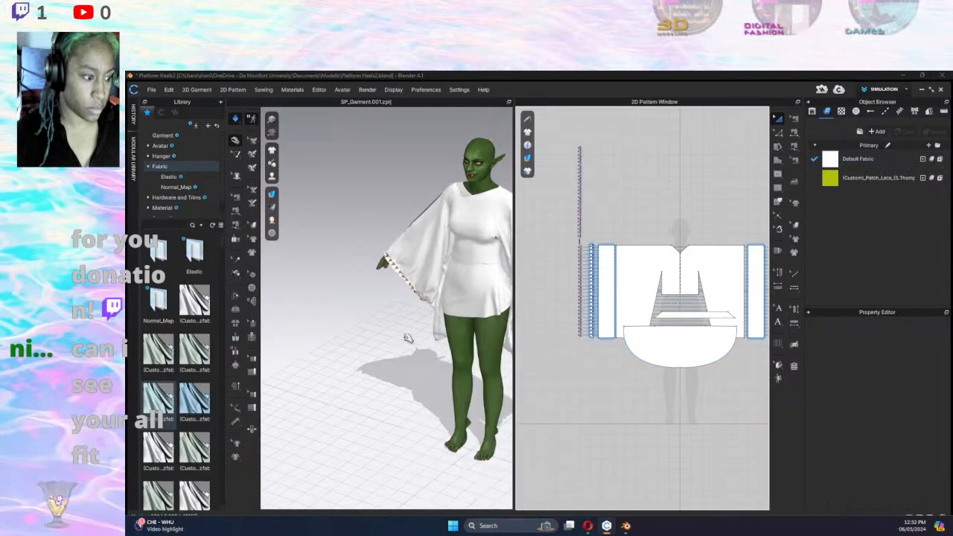
Straighten the waistband's slanted ends by moving its upper corner points outward into a rectangle, with the simulation stopped.
mouse_move(444, 321)
right_mouse_down()
mouse_move(313, 336)
mouse_move(298, 319)
mouse_move(440, 311)
right_mouse_up()
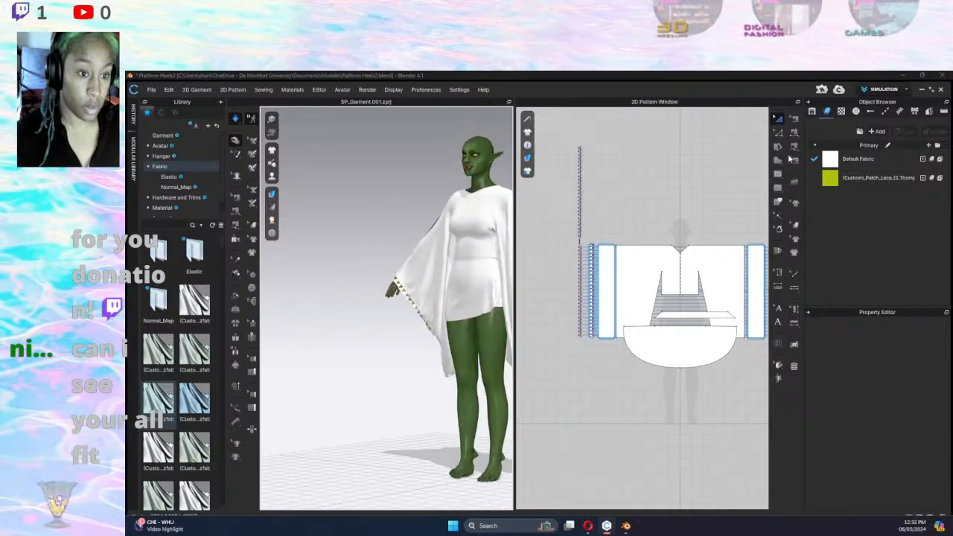
left_click(778, 133)
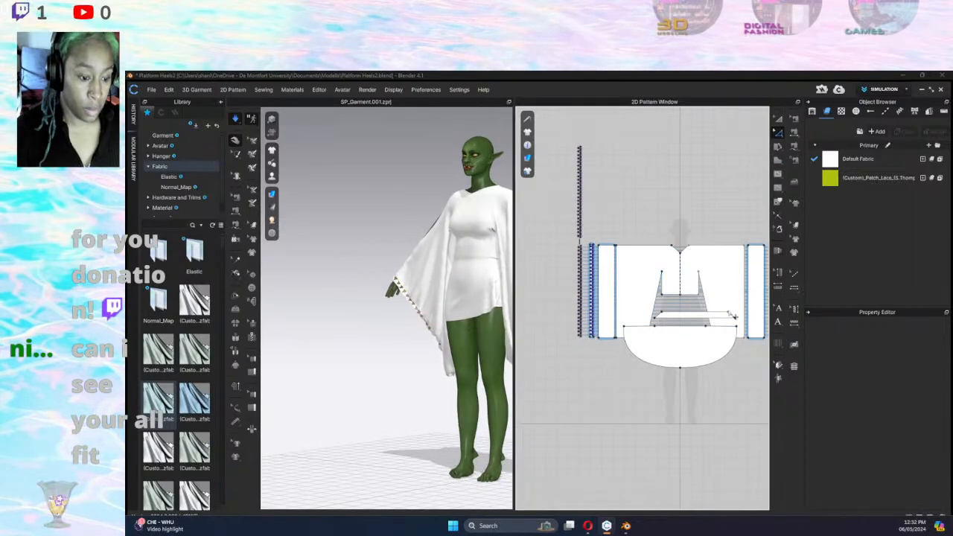
left_click(730, 313)
key("space")
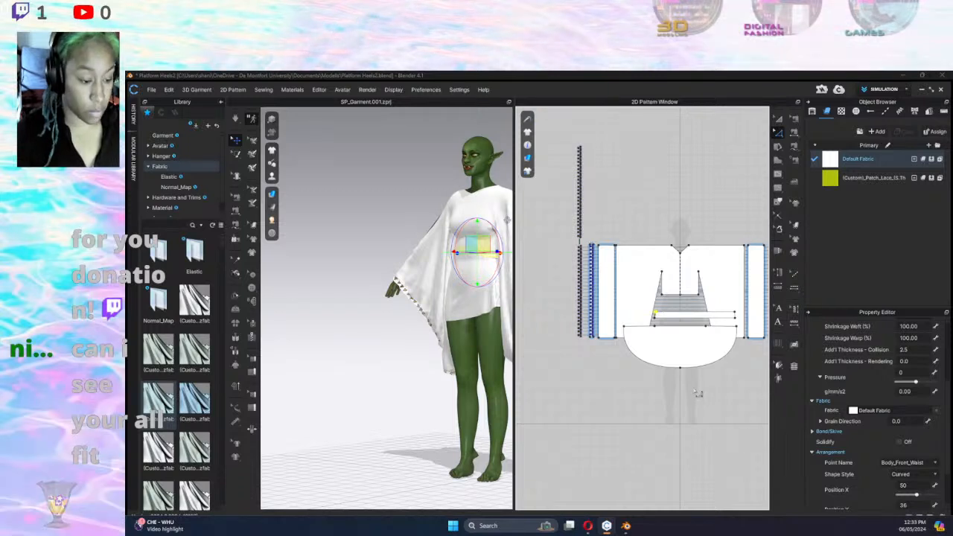
left_click(672, 405)
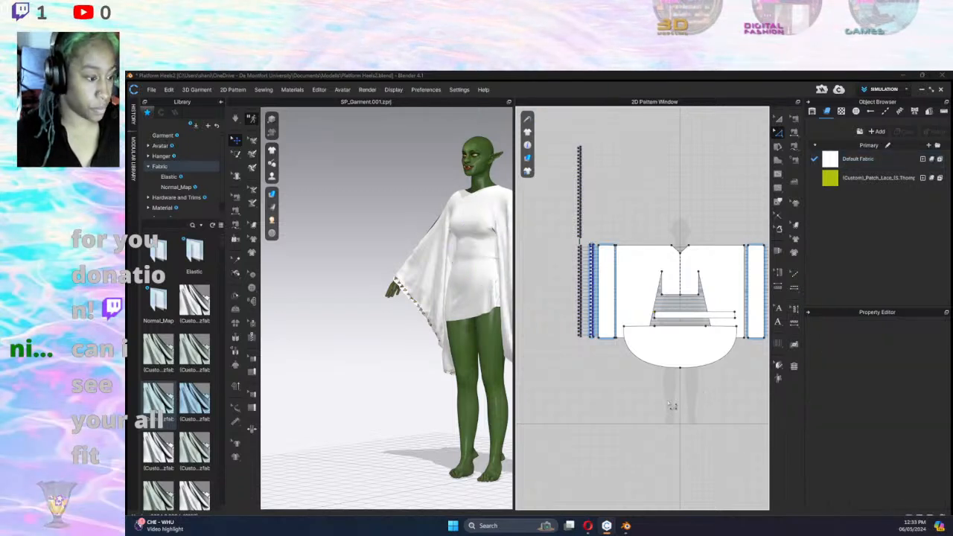
Sew the straightened waistband's lower edge to the skirt's middle top-edge segment again and simulate the garment.
left_click(795, 119)
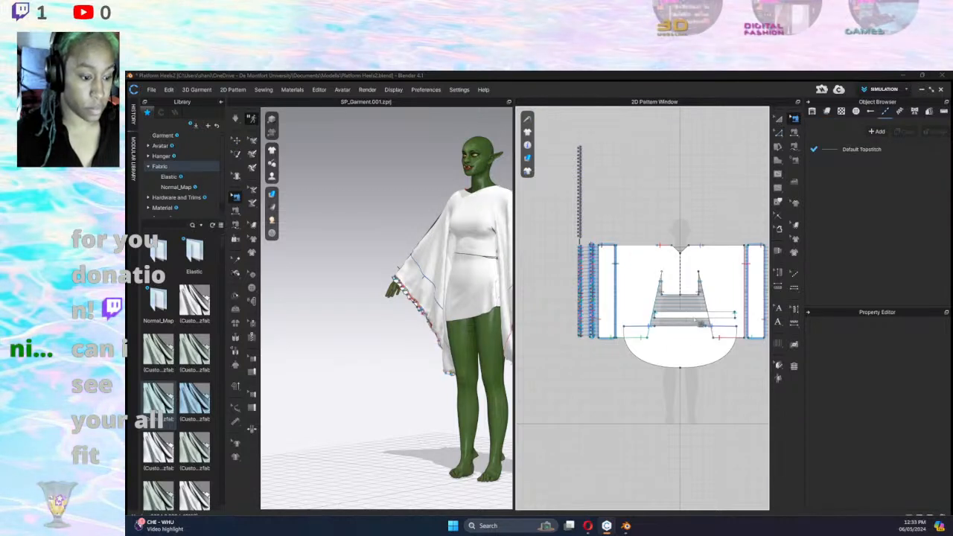
left_click(795, 132)
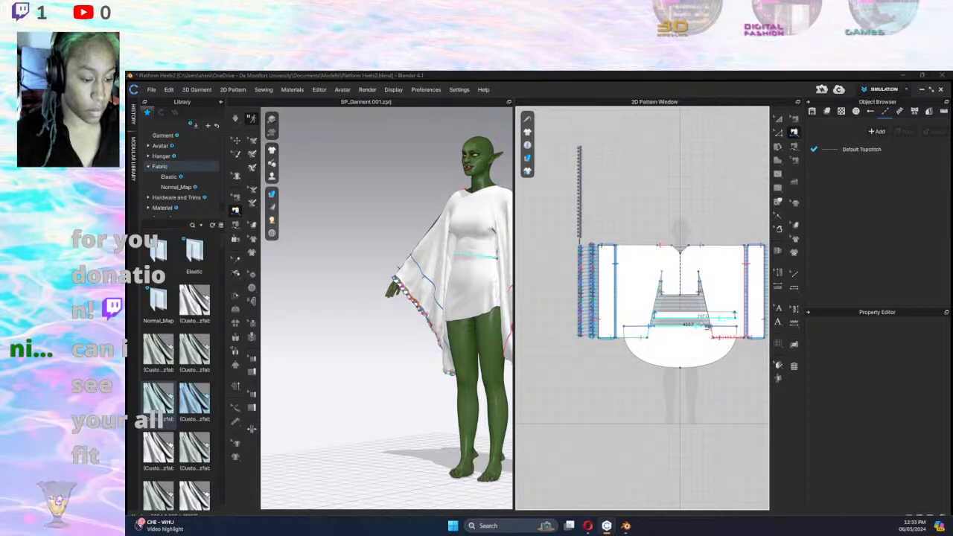
key("Return")
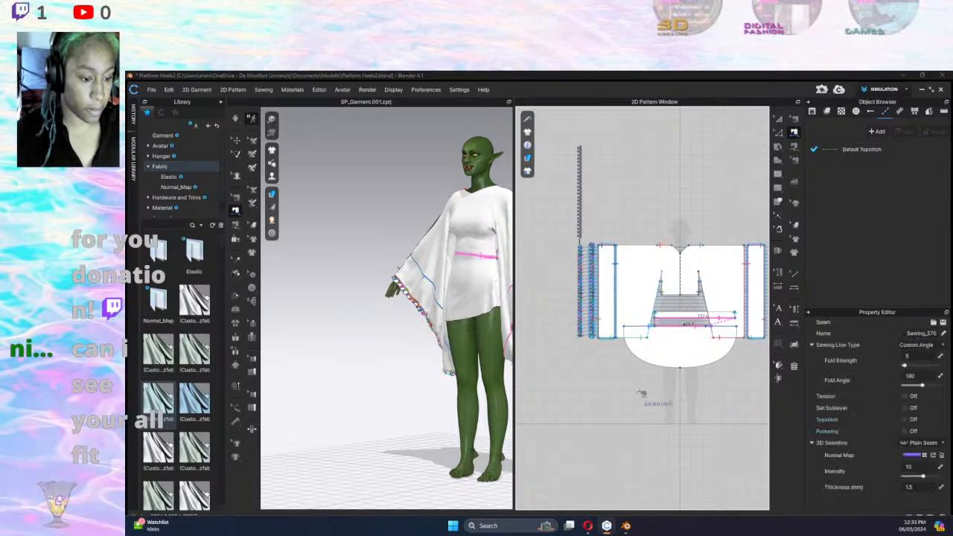
key("space")
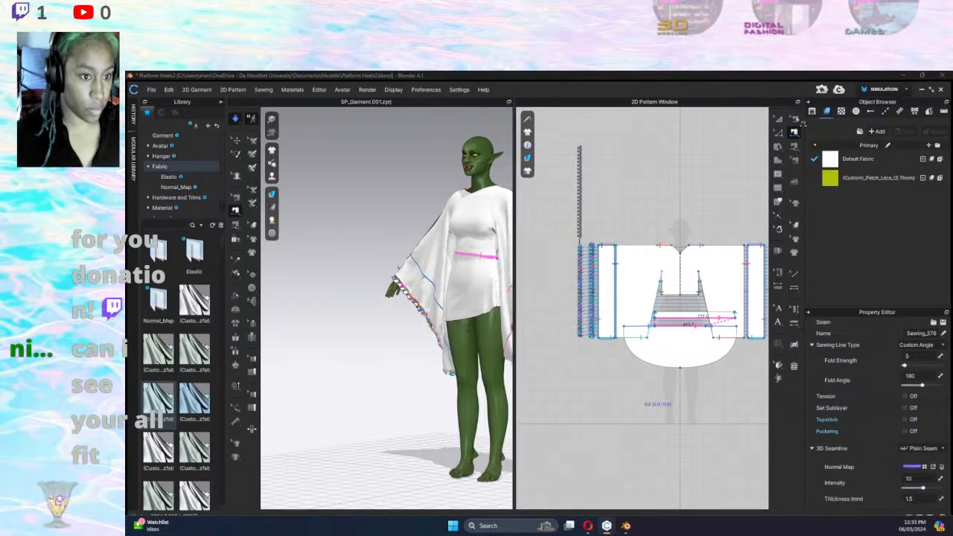
Check the skirt from behind the avatar, widen the rectangular waistband further to one side, and stop the simulation.
left_click(779, 122)
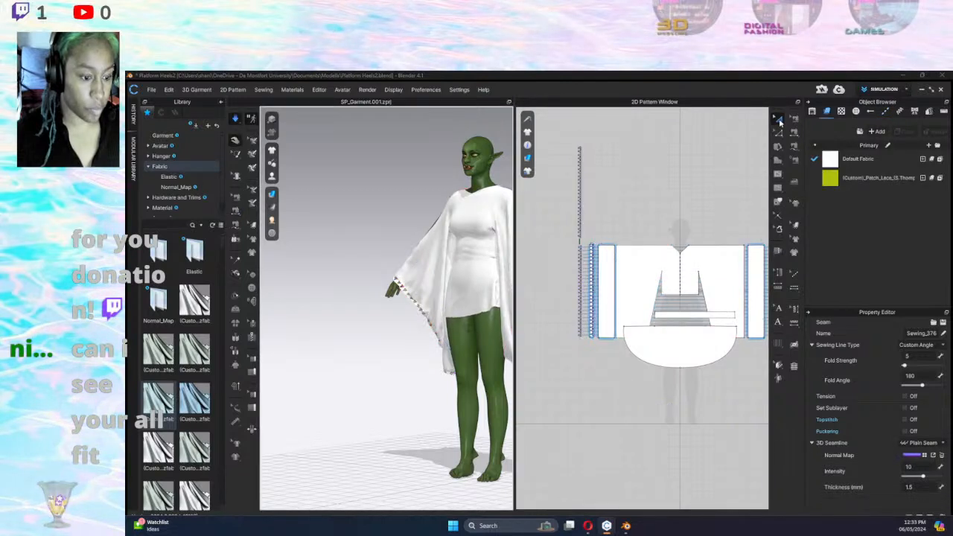
left_click(678, 354)
right_click_drag(471, 360, 347, 368)
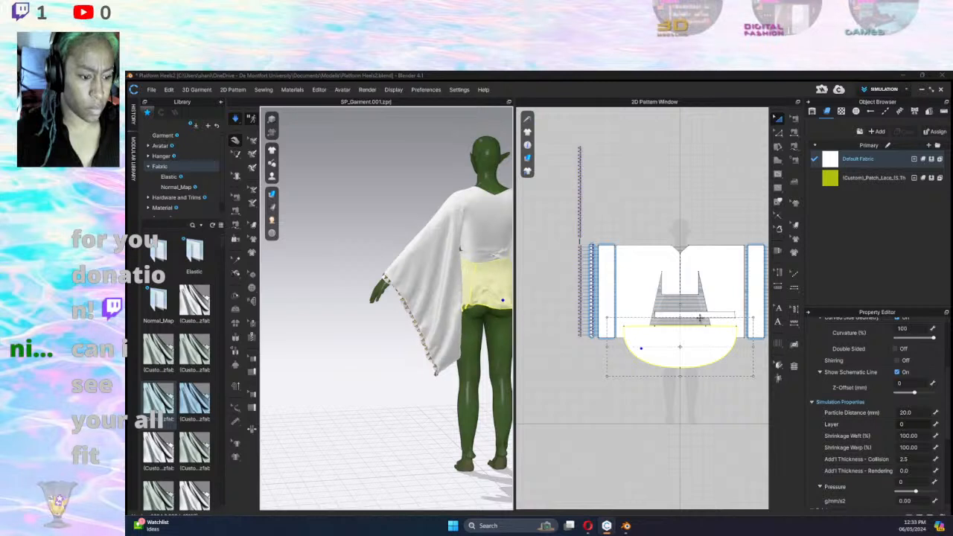
left_click(734, 315)
left_click_drag(744, 315, 764, 315)
key("space")
Move the waistband and skirt pattern pieces below the top's pattern, leaving a gap between the two pieces.
left_click(701, 327, "shift")
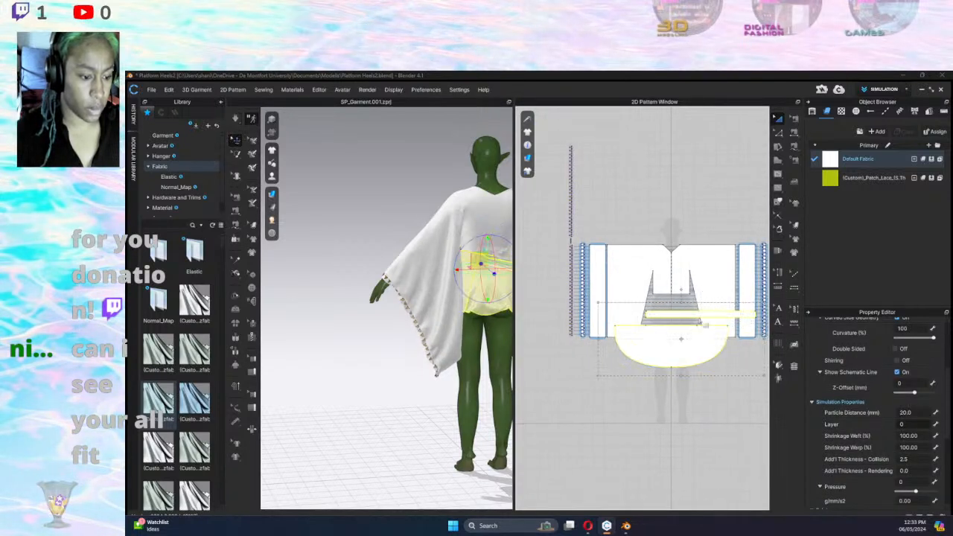
left_click_drag(703, 313, 703, 386)
left_click(675, 357)
right_click_drag(428, 404, 569, 404)
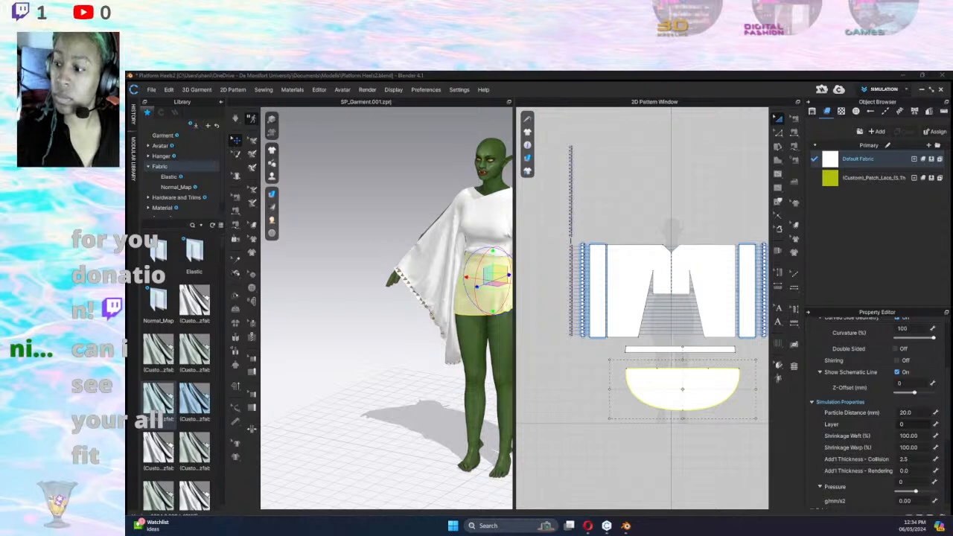
left_click(679, 474)
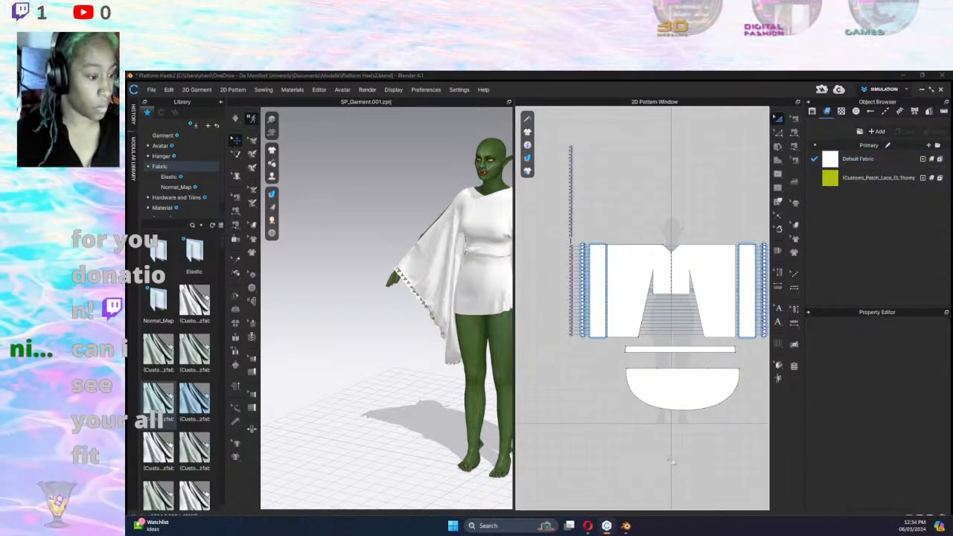
Simulate the garment with the widened waistband and check the skirt's drape from behind and in front.
key("space")
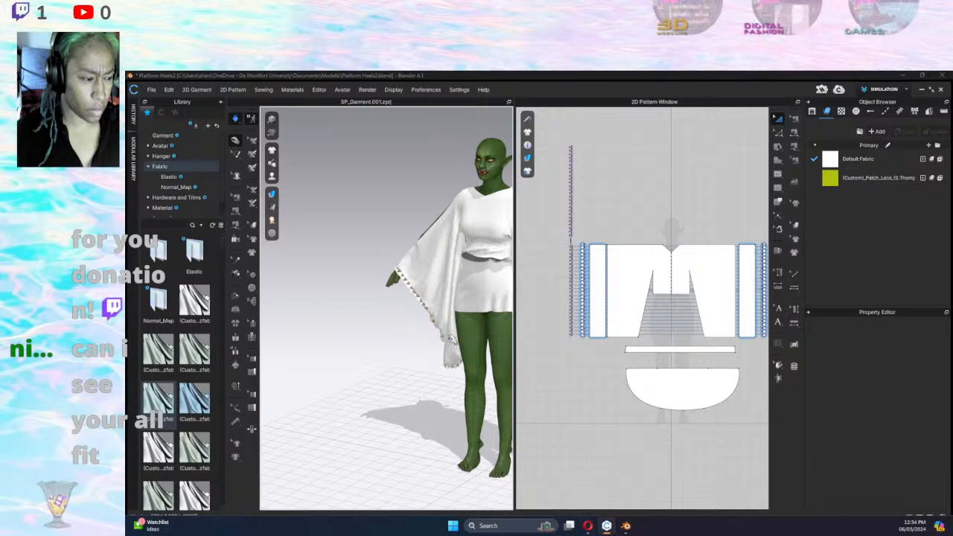
right_click_drag(469, 337, 336, 336)
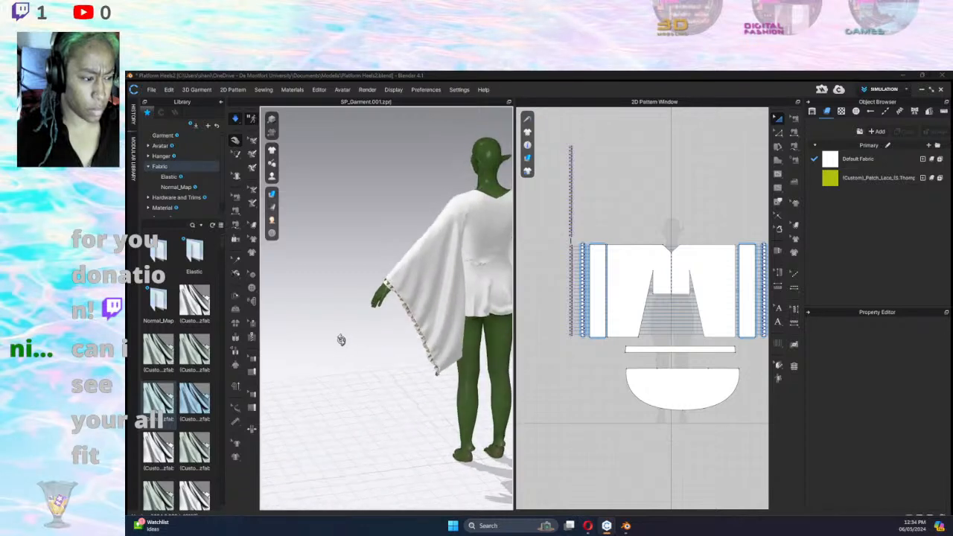
left_click(488, 290)
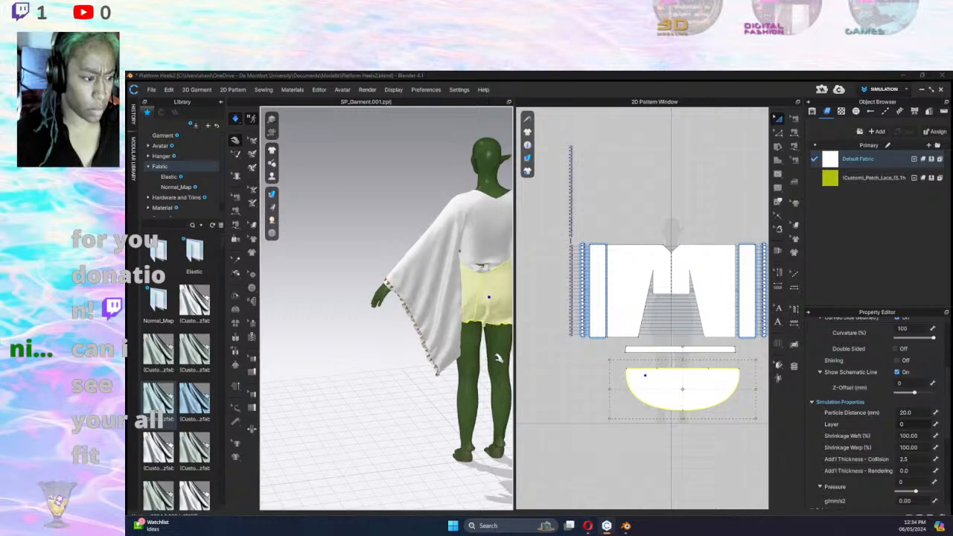
right_click_drag(507, 400, 601, 371)
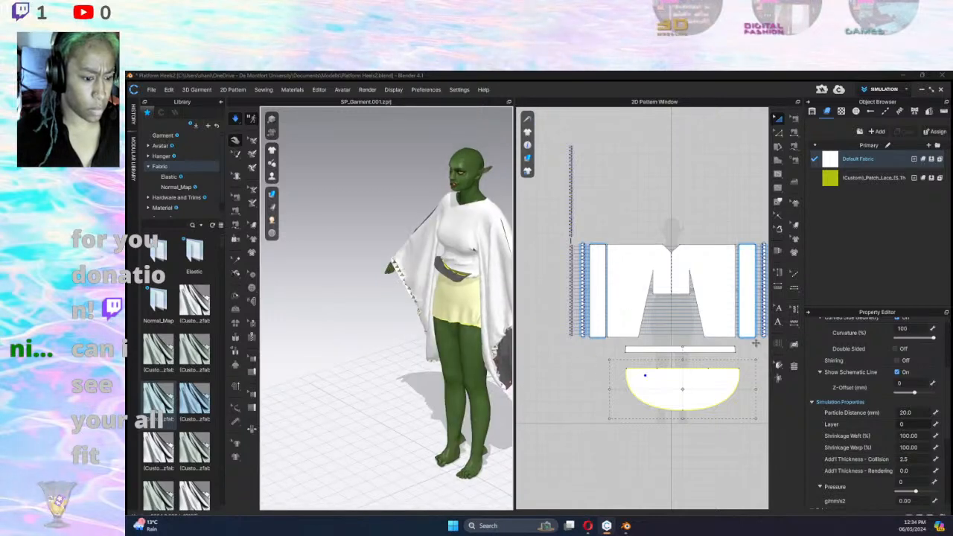
Slant the widened waistband's two ends by moving its upper corner points slightly inward.
left_click(778, 131)
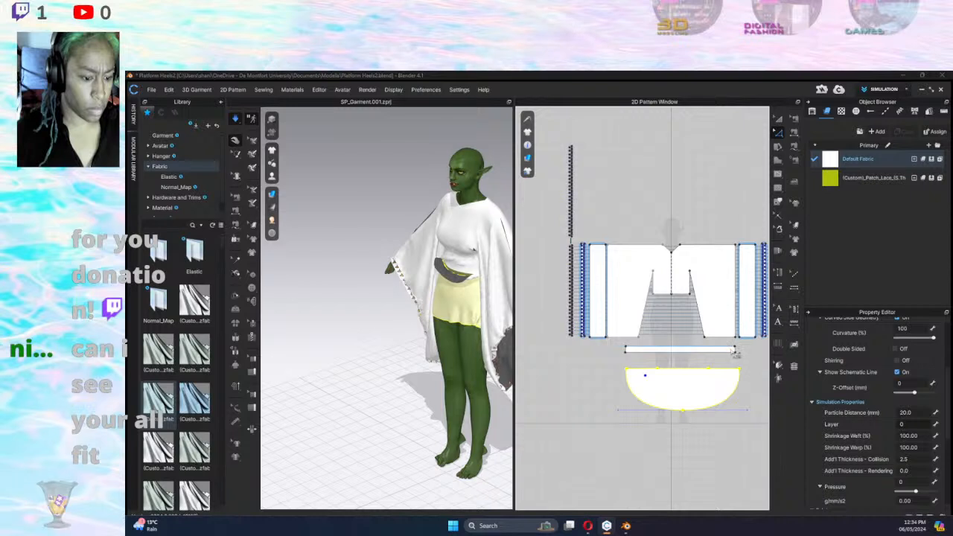
left_click(664, 380)
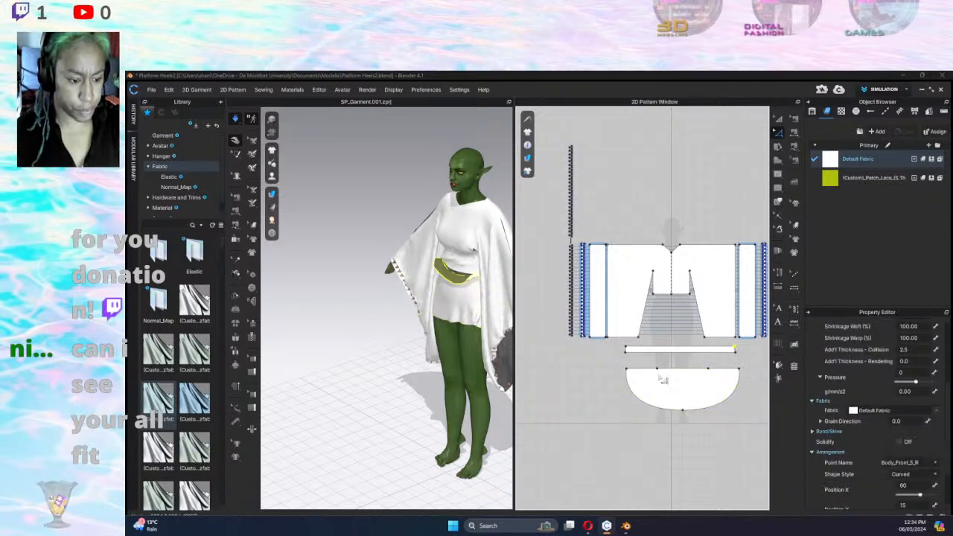
left_click(628, 349)
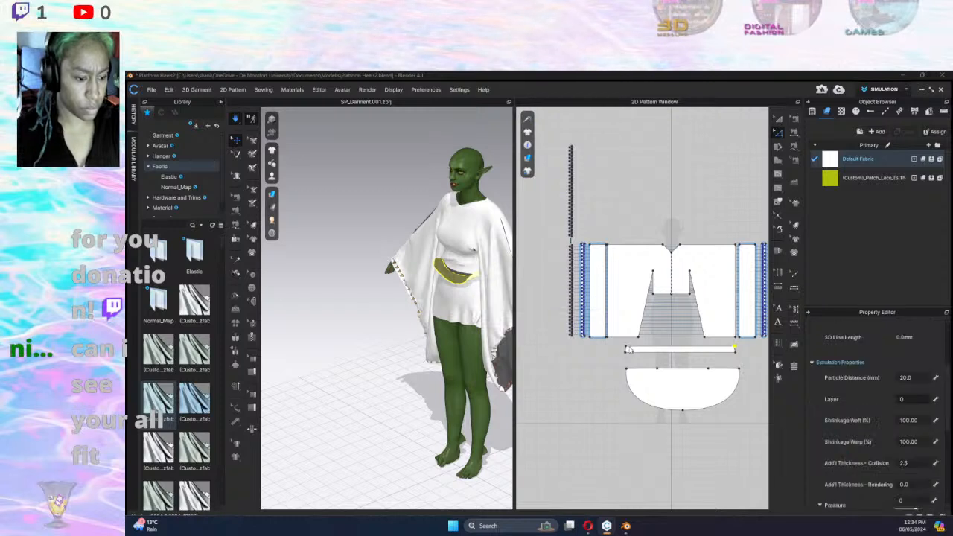
left_click(629, 350)
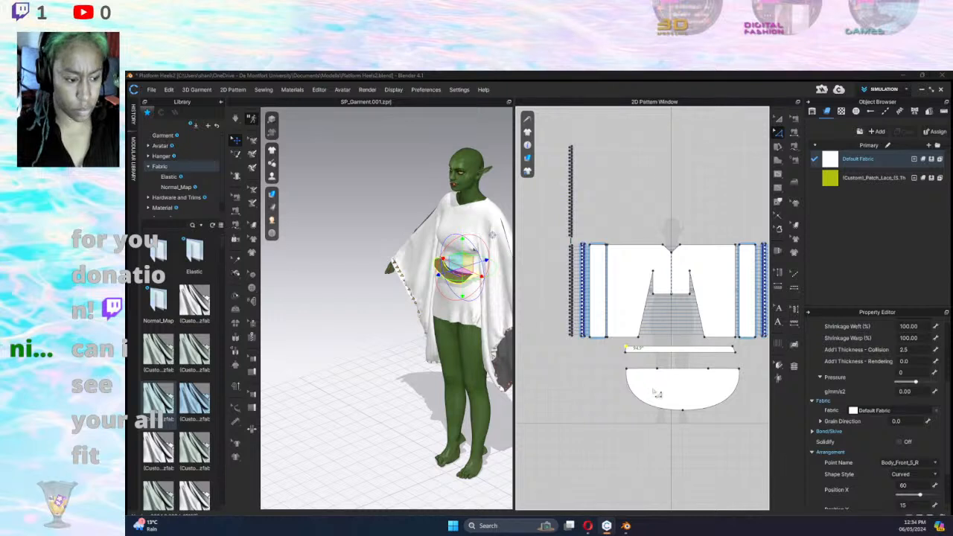
left_click(694, 382)
left_click(778, 121)
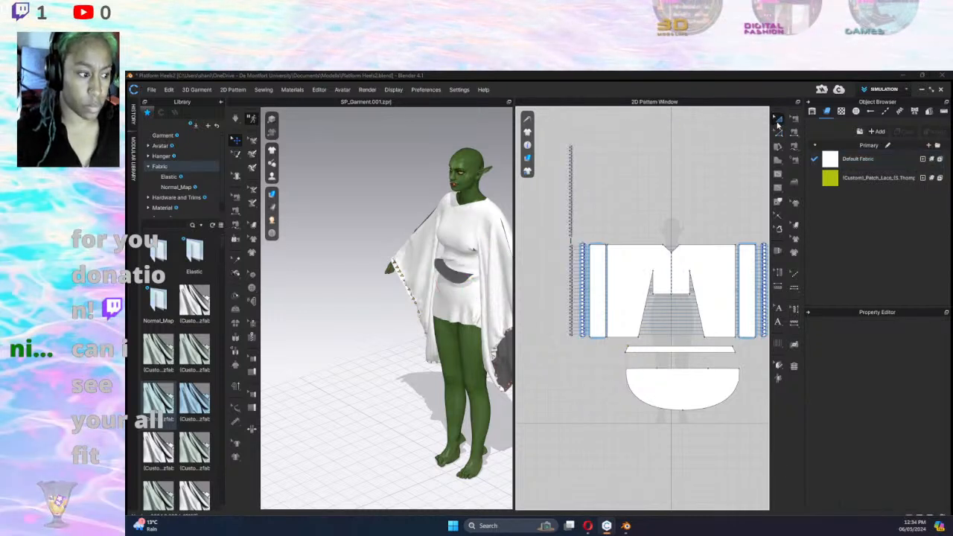
Stretch the skirt pattern piece wider and longer, and simulate it on the avatar.
left_click(693, 398)
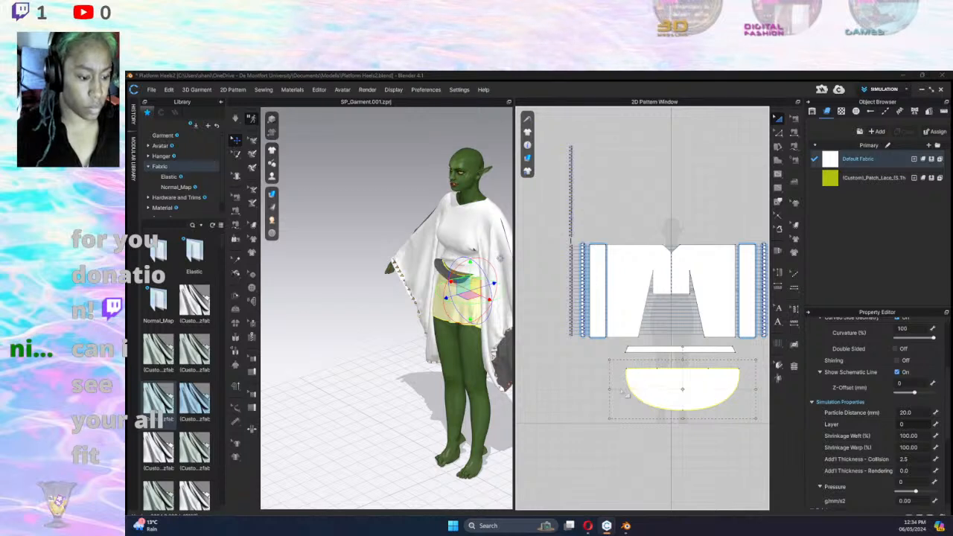
left_click_drag(625, 395, 556, 393)
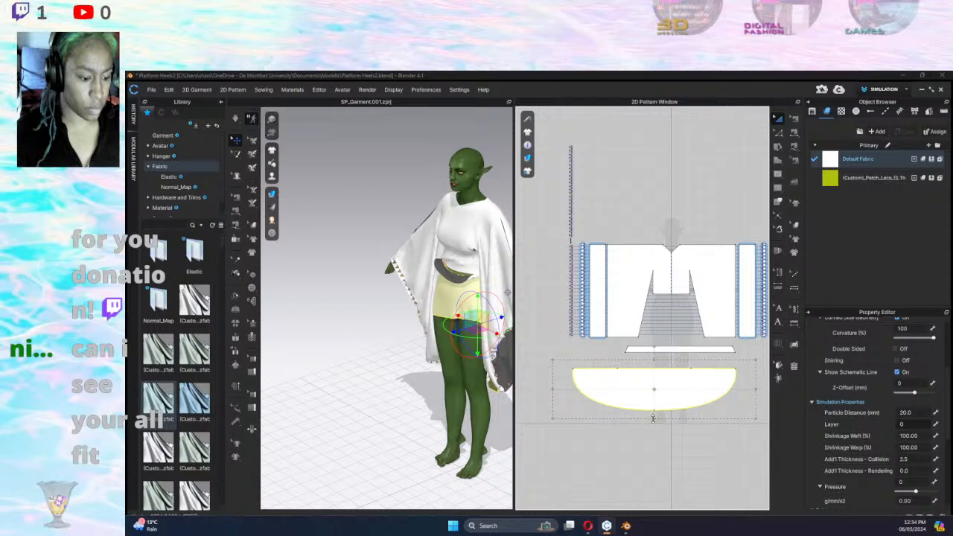
left_click_drag(653, 418, 653, 445)
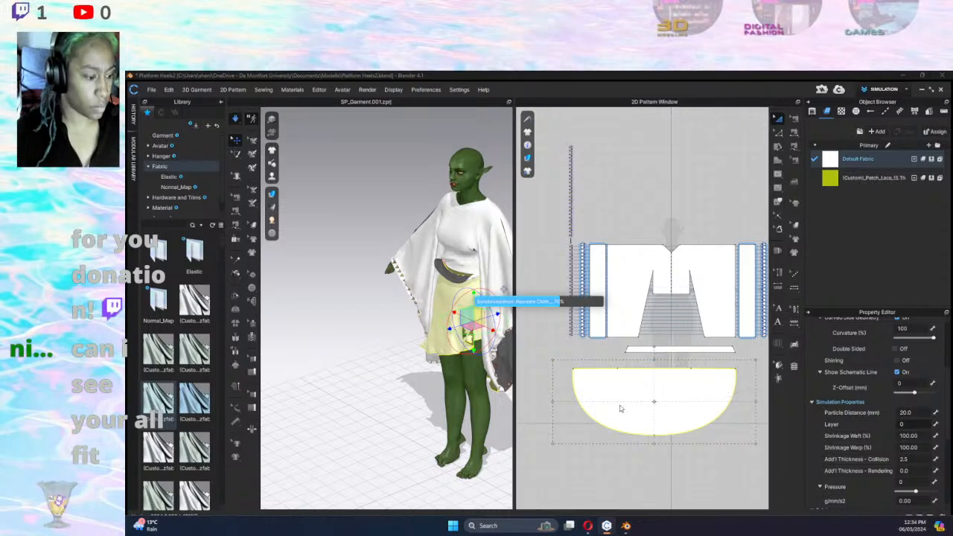
key("space")
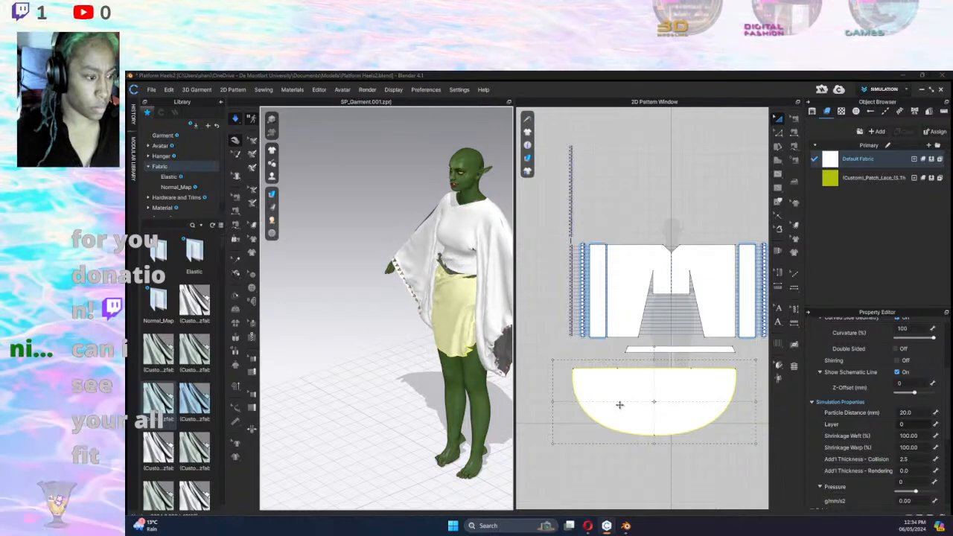
Select the skirt pattern's curved hem segment, and tug the simulated skirt into place around the avatar's hips from behind.
left_click(779, 132)
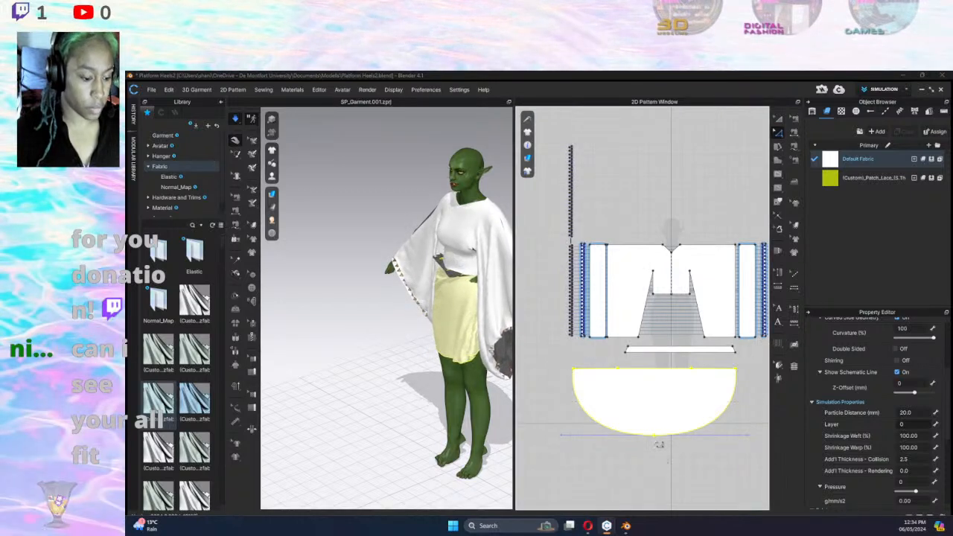
left_click(592, 419)
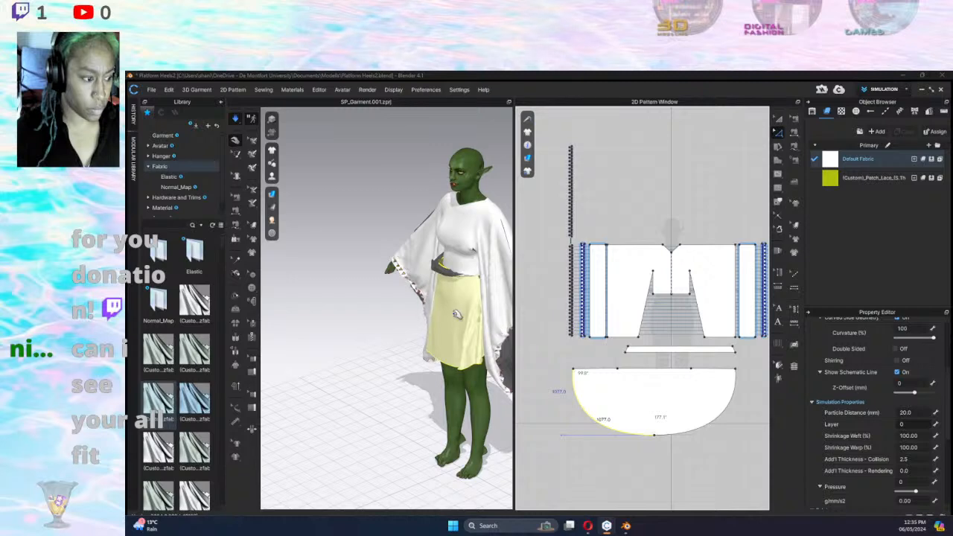
right_click_drag(469, 339, 638, 326)
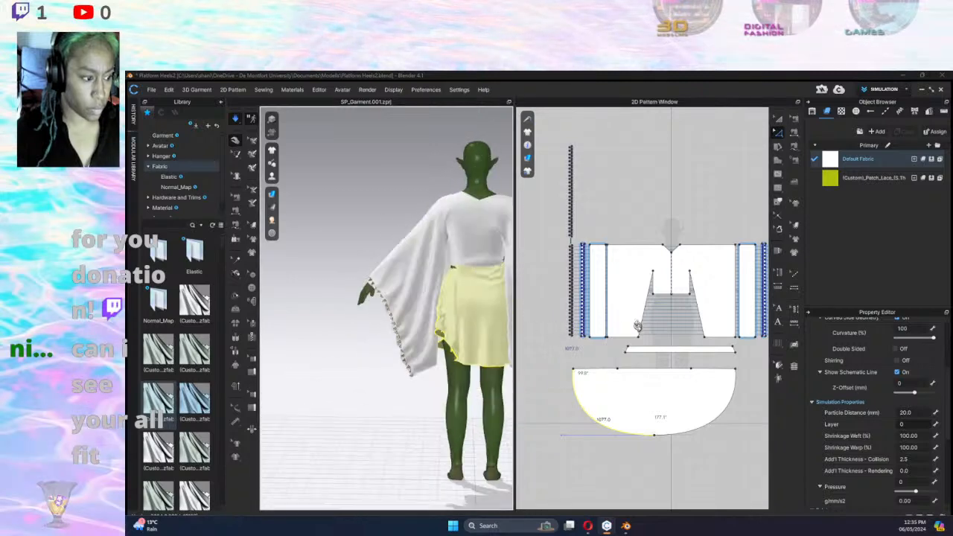
left_click(456, 313)
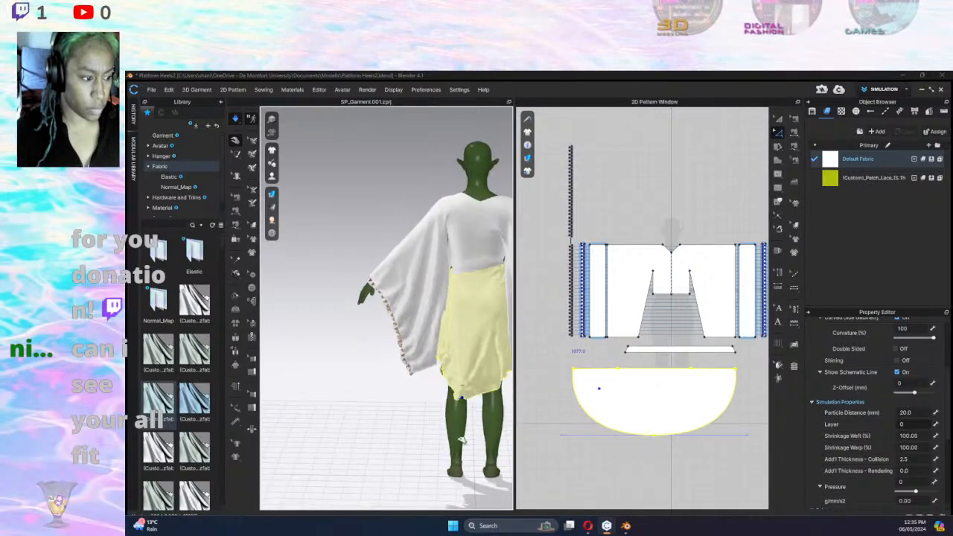
left_click_drag(462, 440, 539, 410)
left_click_drag(485, 305, 519, 330)
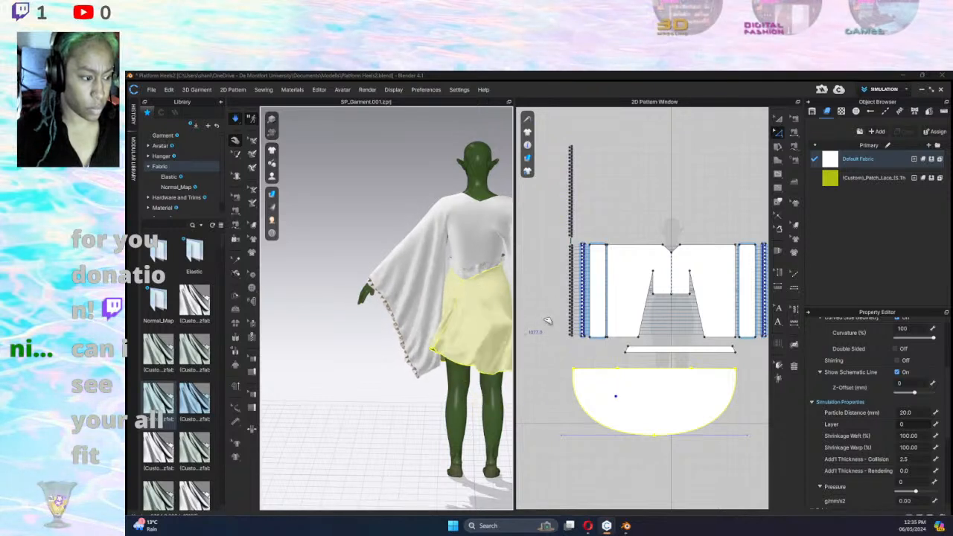
right_click_drag(432, 328, 496, 328)
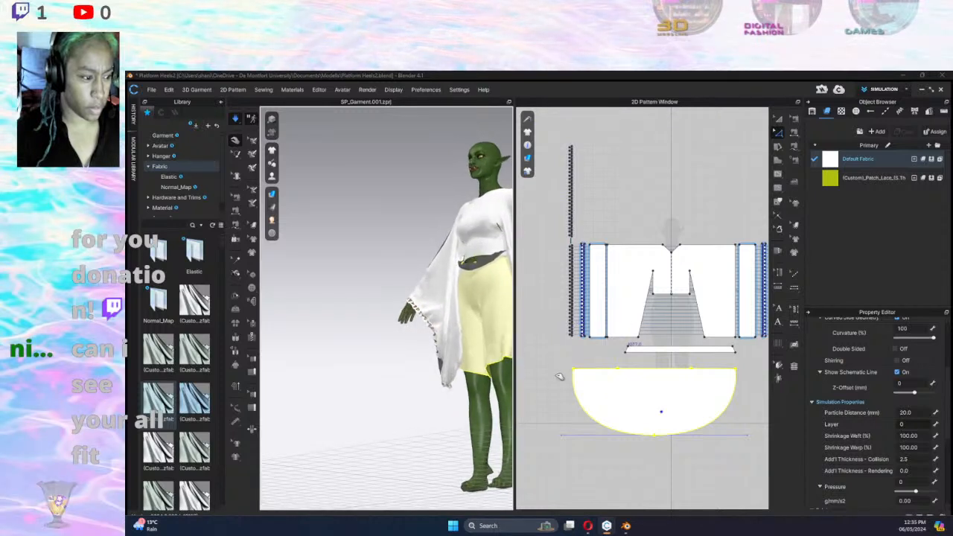
Pull the simulated waistband up at the front, then move the sleeve aside and tug the skirt's back downward.
left_click(488, 262)
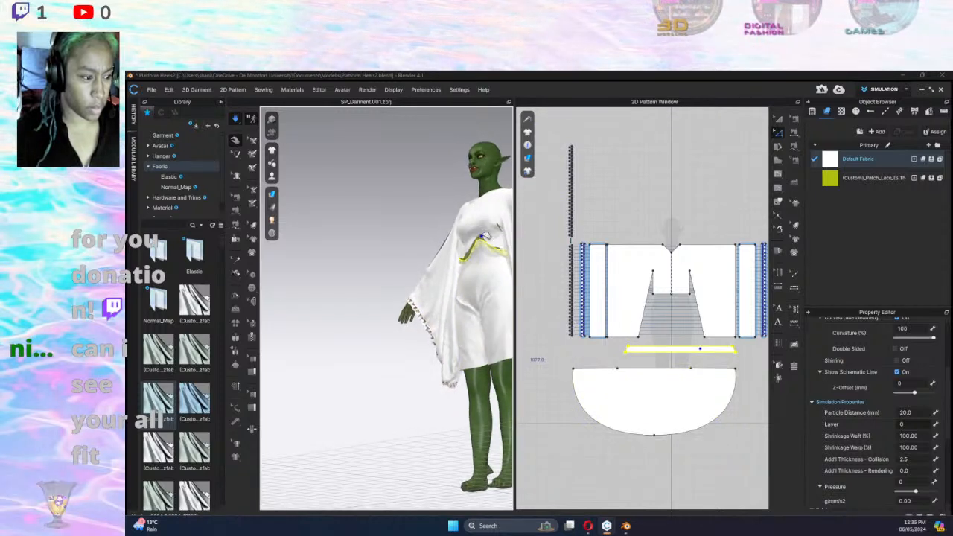
right_click_drag(488, 347, 743, 373)
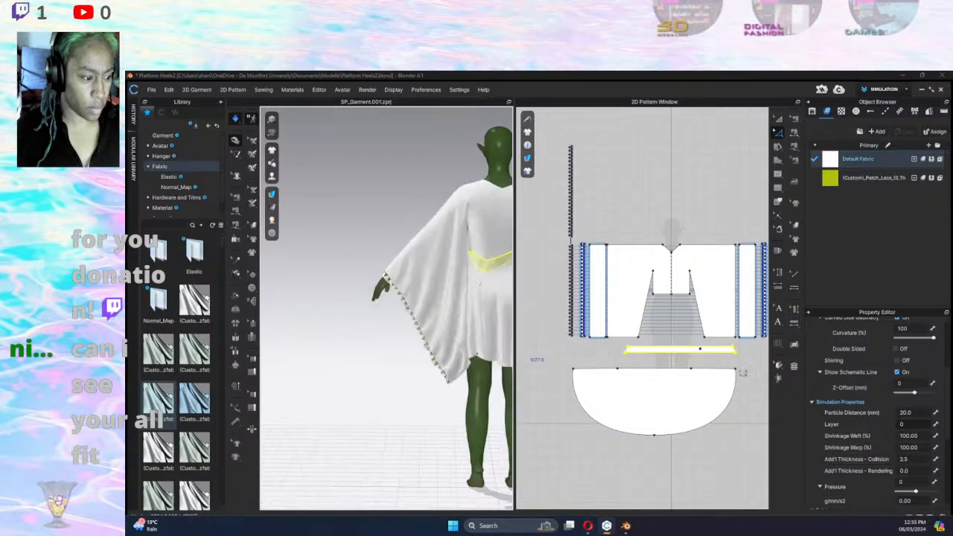
left_click(484, 304)
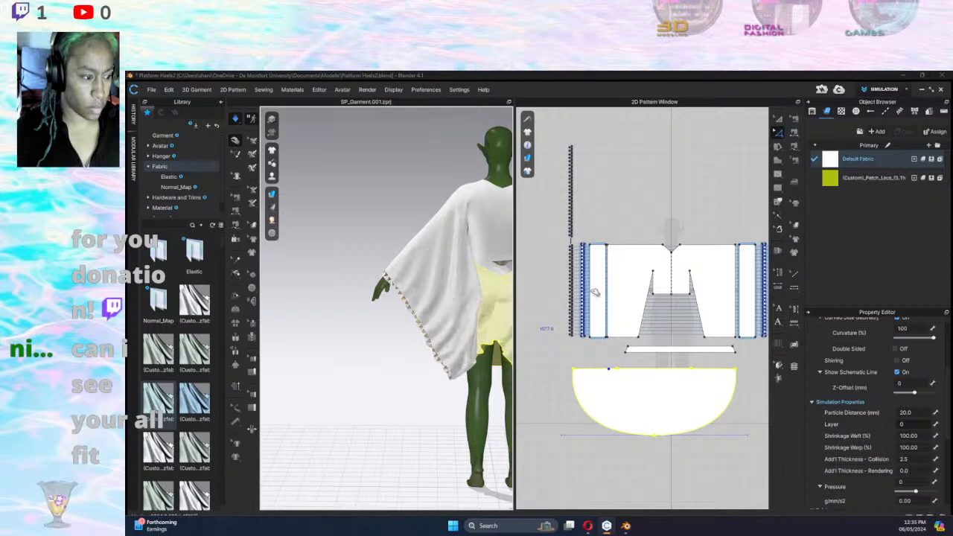
left_click(414, 334)
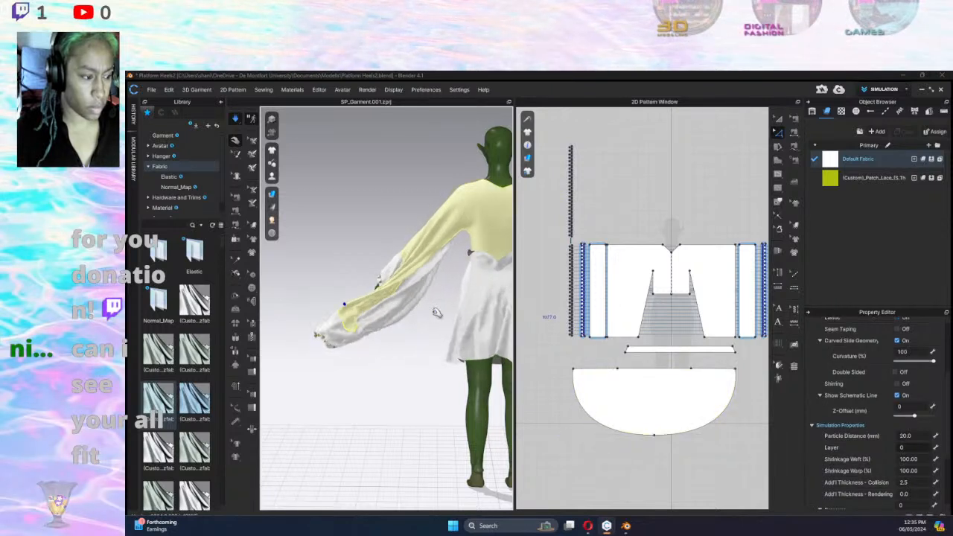
left_click(480, 333)
left_click_drag(481, 335, 485, 386)
Straighten the front of the simulated skirt and pull the wide sleeve away from it.
right_click_drag(485, 387, 552, 338)
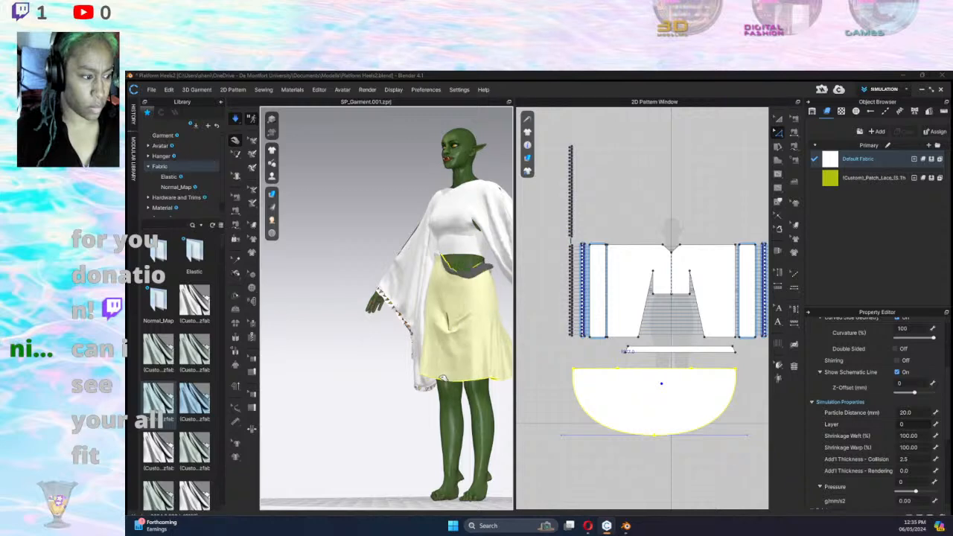
right_click_drag(440, 292, 451, 277)
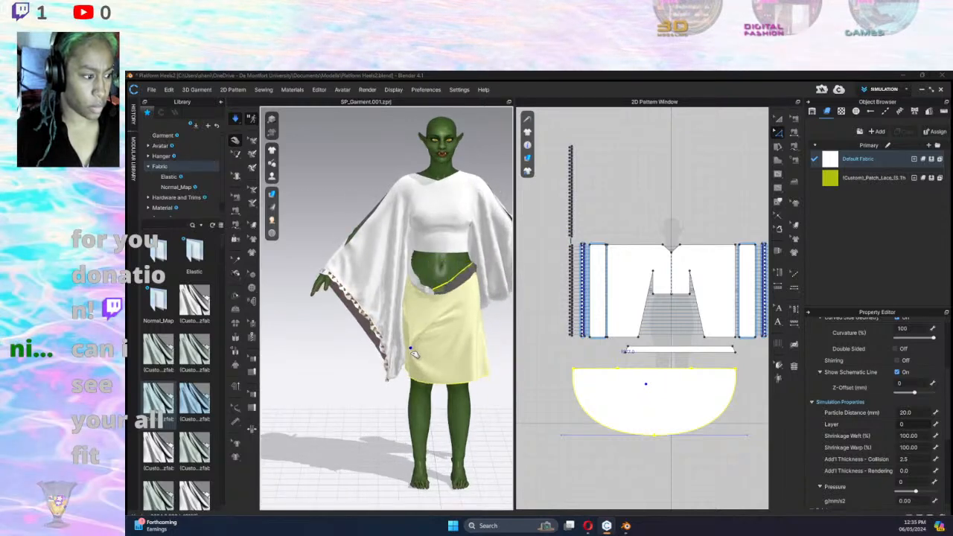
left_click_drag(411, 350, 417, 350)
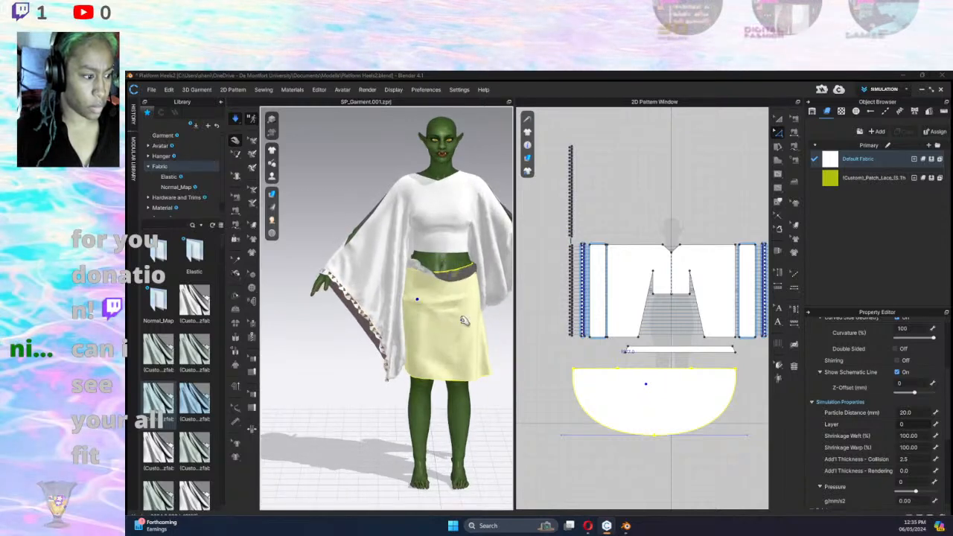
left_click(380, 301)
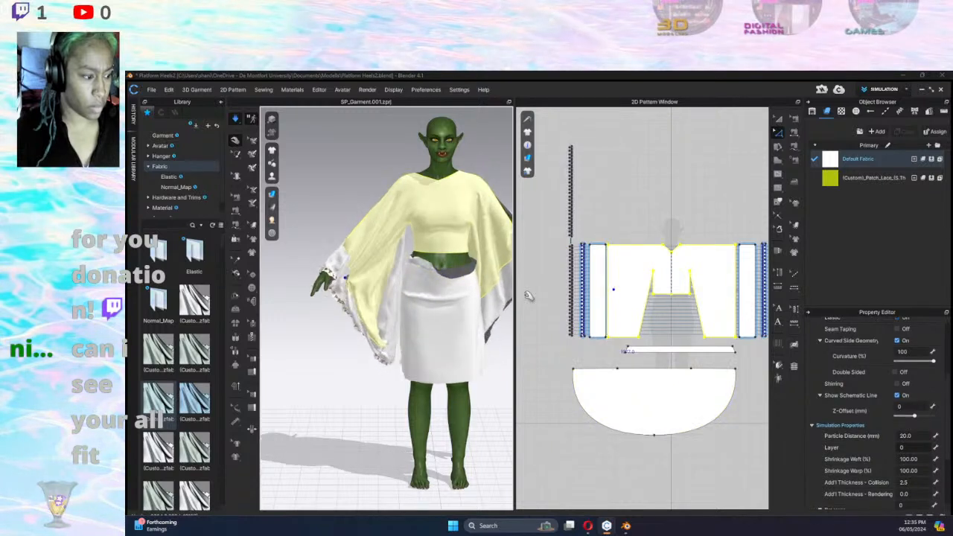
Narrow the waistband pattern piece and simulate the garment again.
left_click(686, 350)
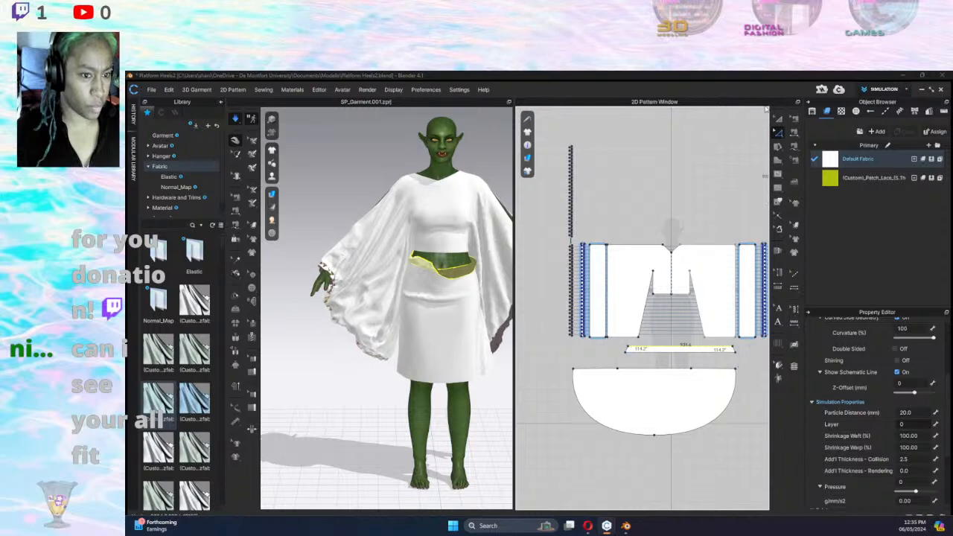
left_click(779, 119)
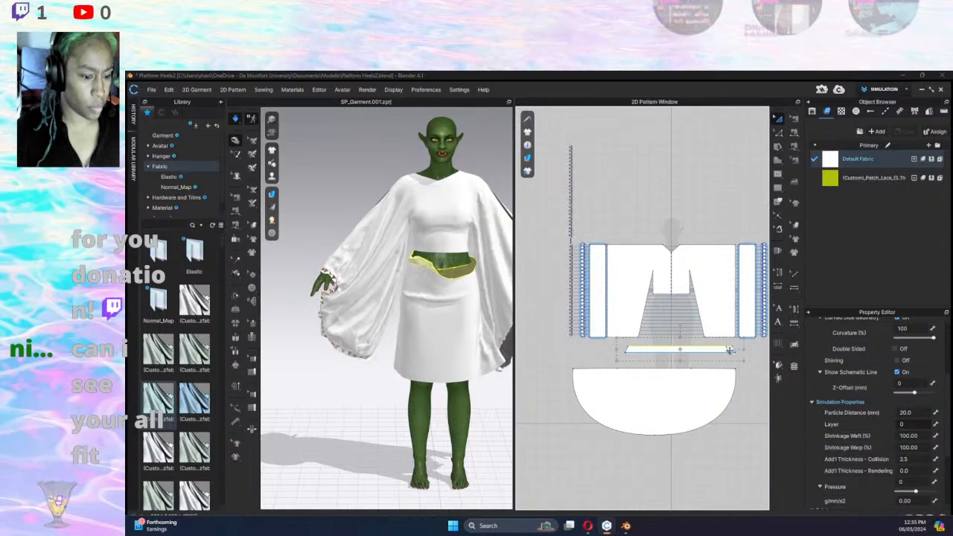
left_click_drag(745, 361, 745, 359)
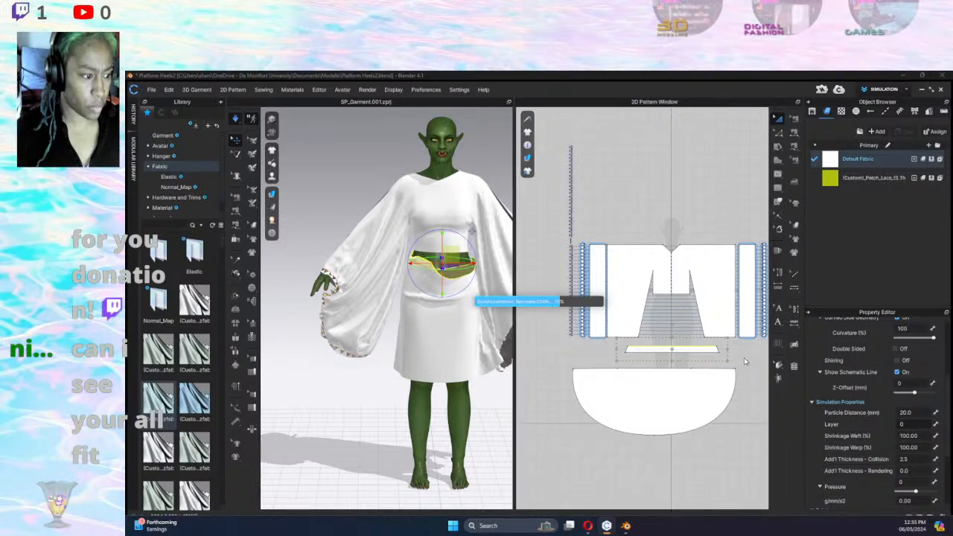
key("space")
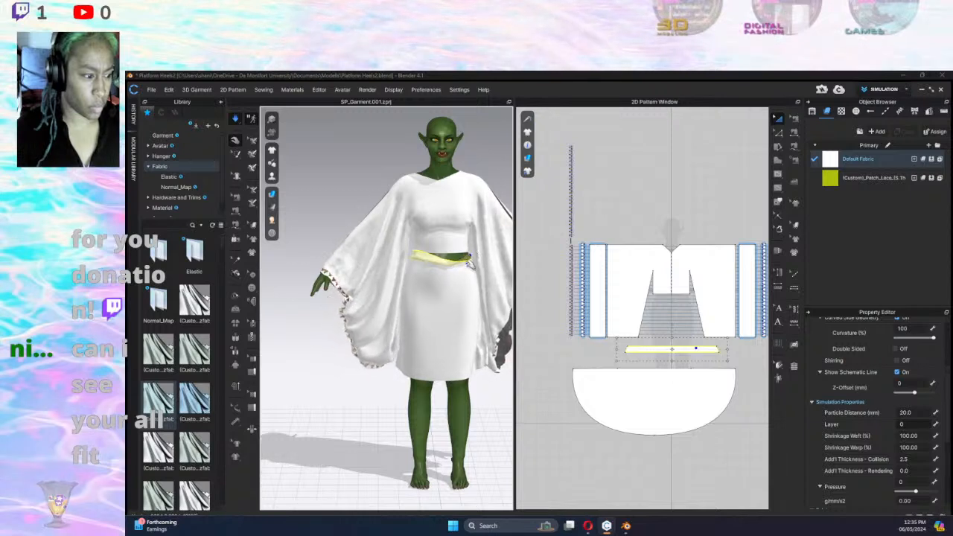
Pull the shortened waistband up around the waist and tug the skirt down at the back.
left_click_drag(471, 260, 469, 237)
right_click_drag(474, 250, 656, 269)
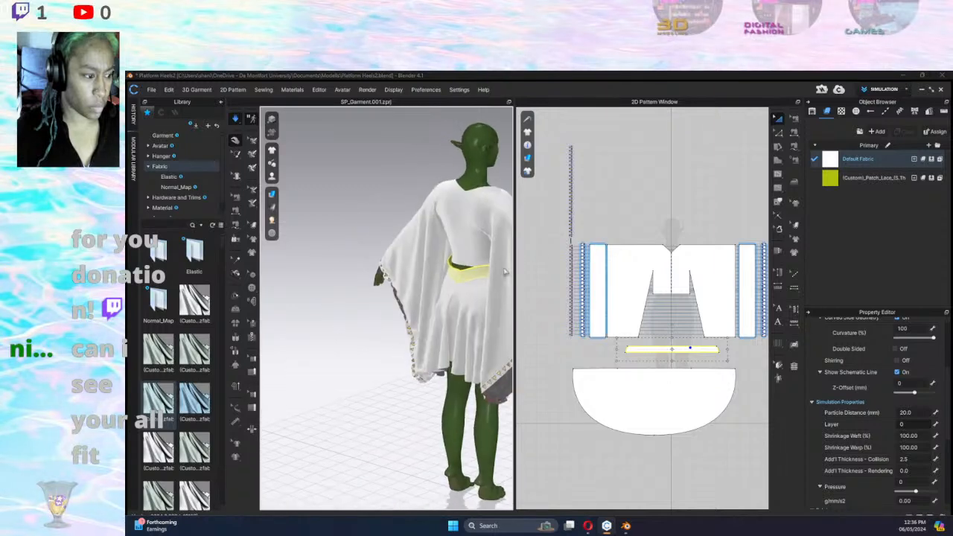
left_click_drag(462, 307, 465, 341)
right_click_drag(466, 336, 320, 327)
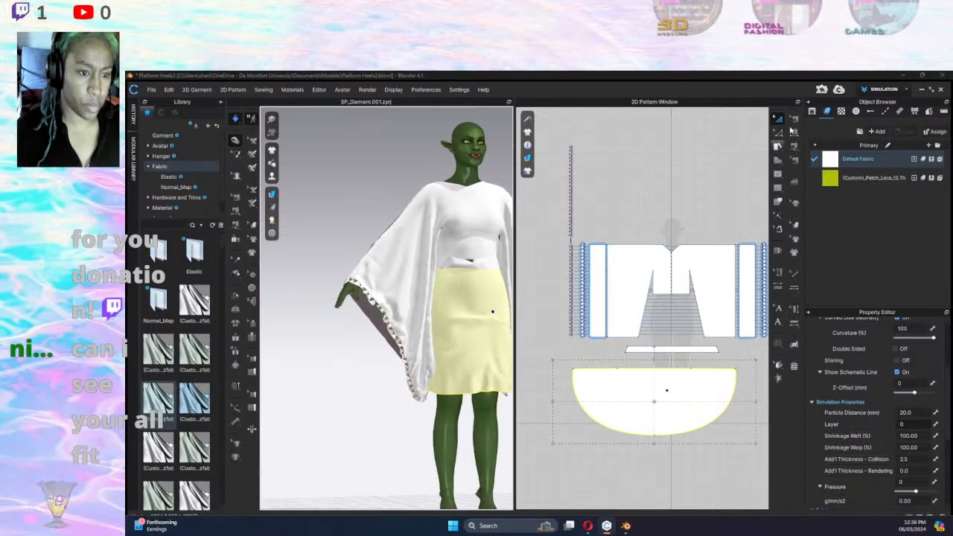
Move the waistband's two upper corner points slightly further inward and resume the simulation.
left_click(779, 133)
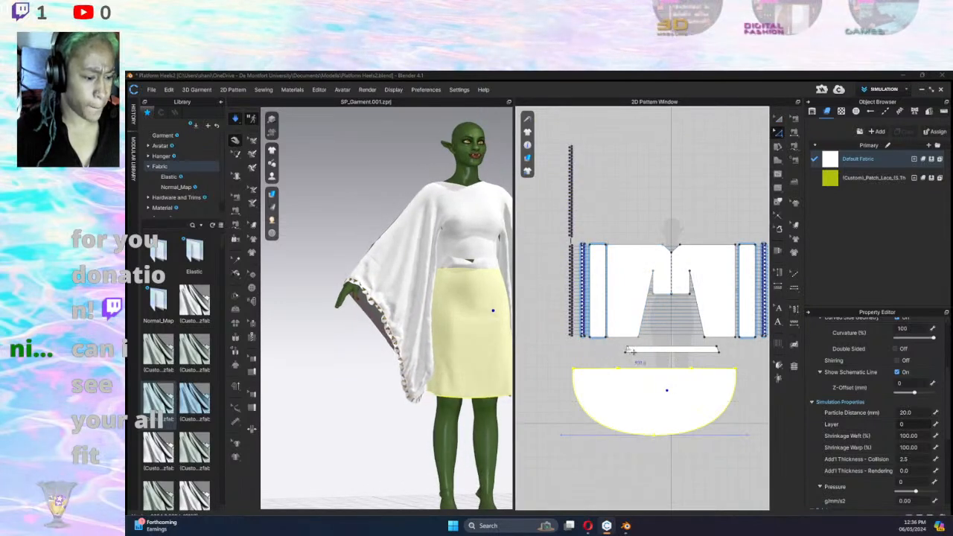
left_click(628, 348)
left_click(704, 351)
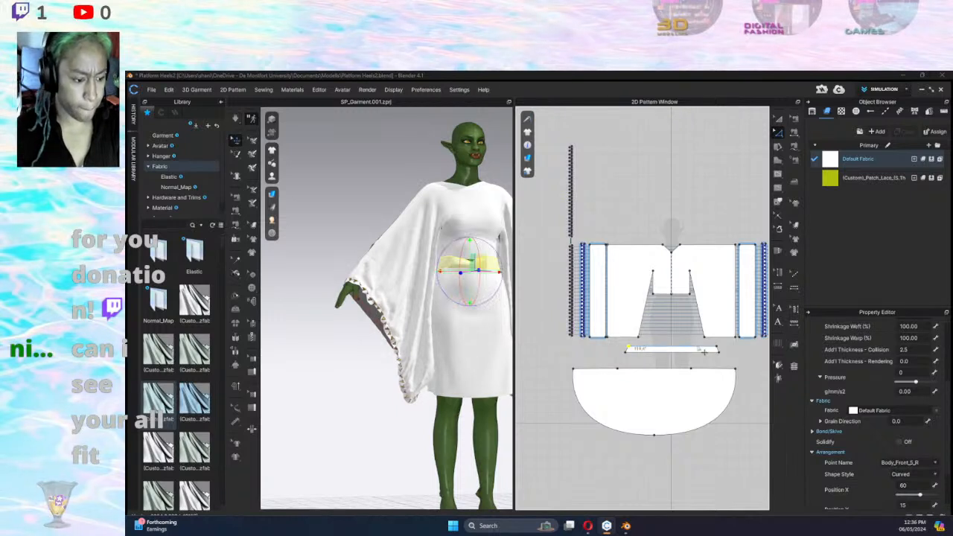
left_click(718, 349)
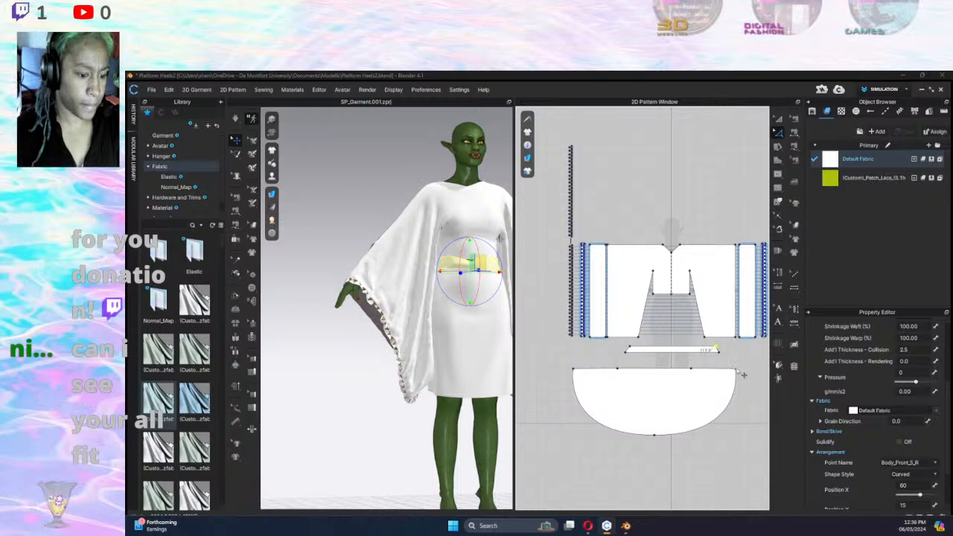
left_click(364, 444)
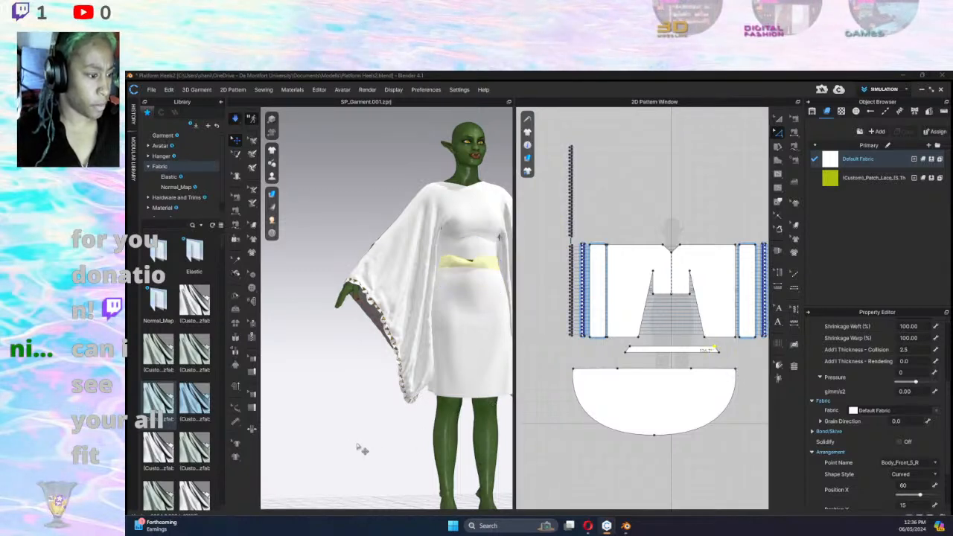
right_click_drag(355, 442, 488, 305)
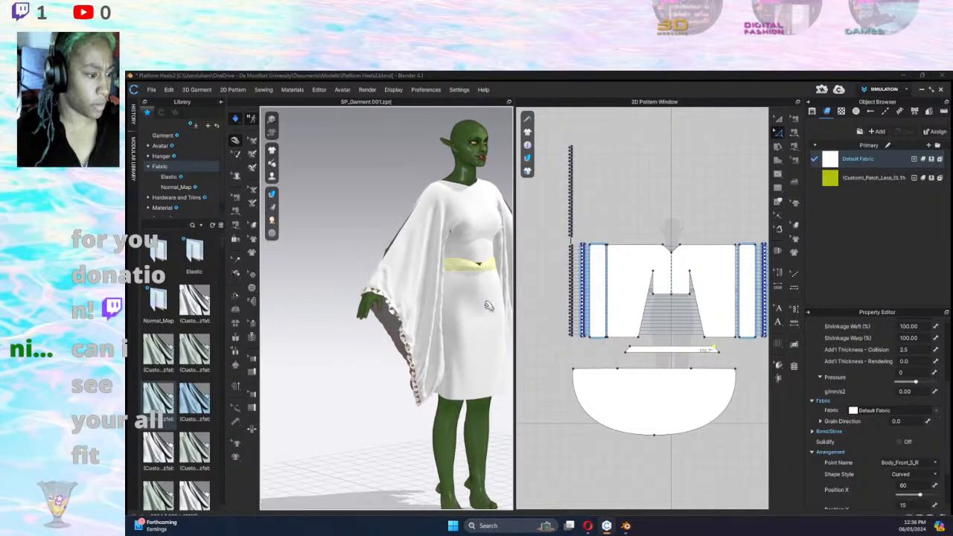
Tug the reshaped waistband into place at the waist and pull the skirt's back down during simulation.
left_click(491, 265)
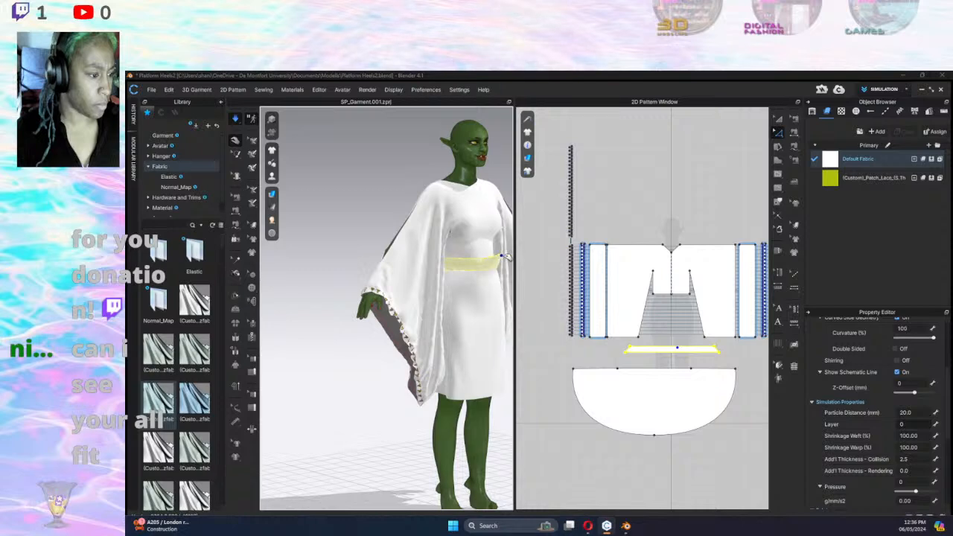
right_click_drag(481, 313, 535, 341)
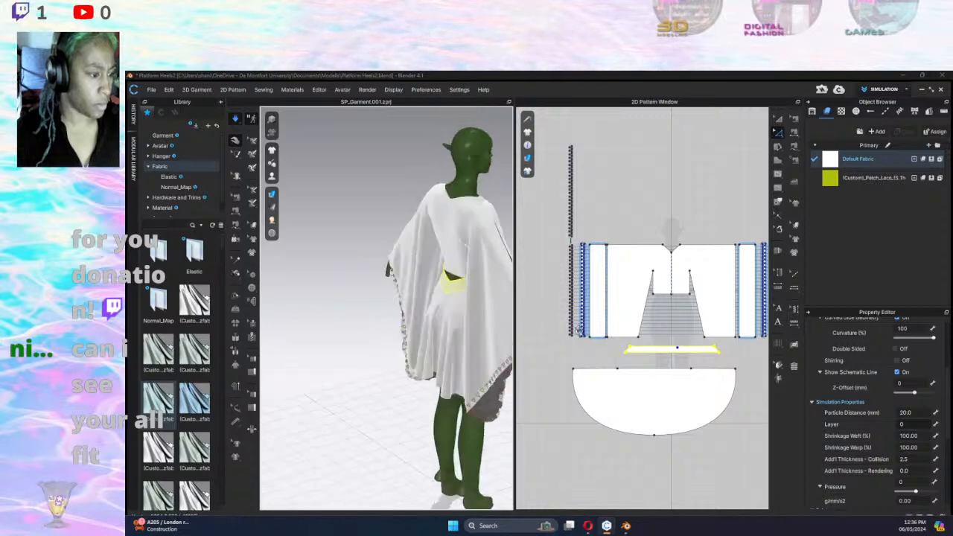
right_click_drag(440, 304, 472, 312)
left_click_drag(461, 287, 481, 335)
left_click(481, 338)
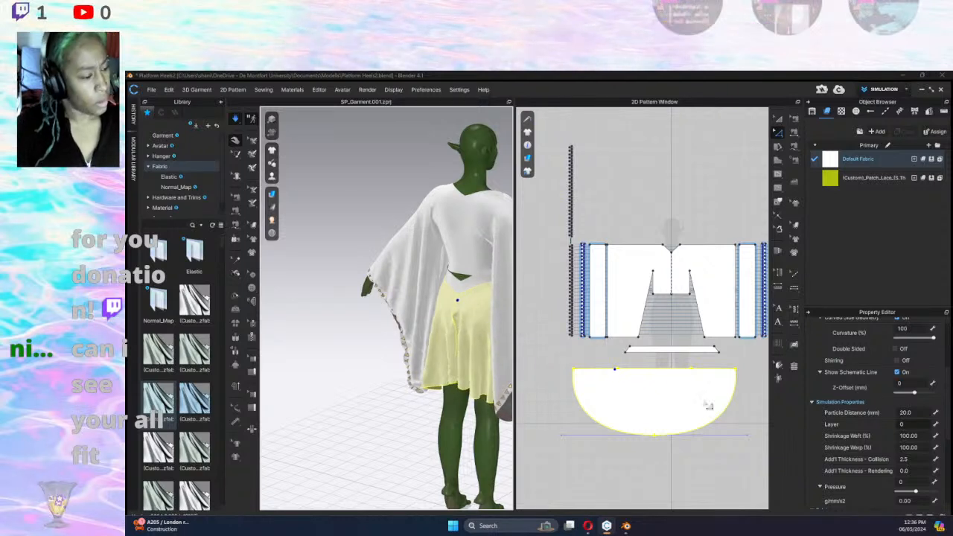
Narrow the waistband pattern piece further and rerun the simulation to tighten it around the waist.
left_click(778, 120)
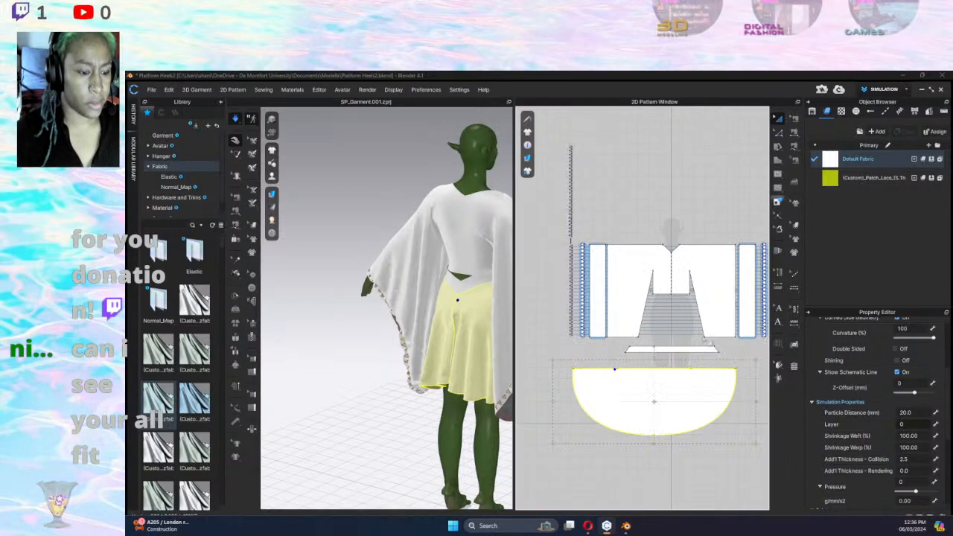
left_click(719, 350)
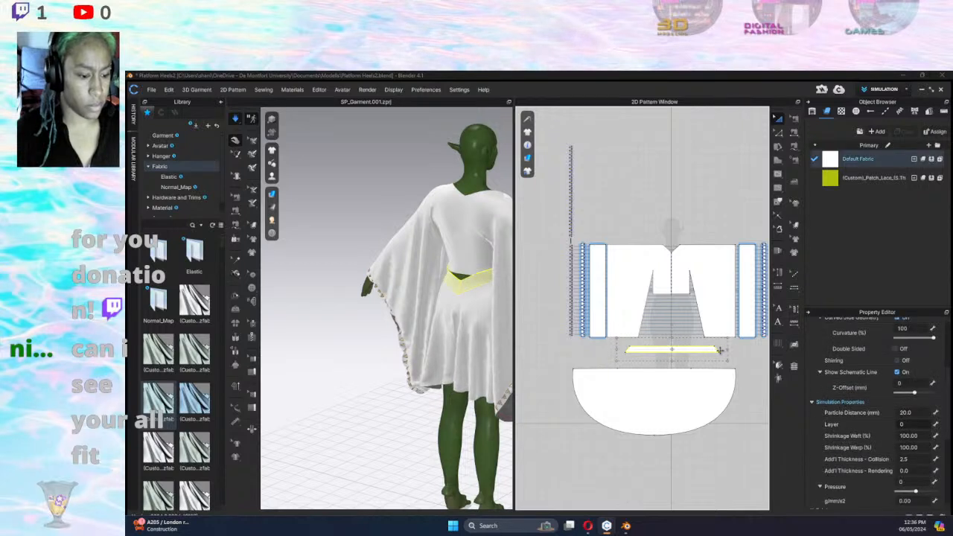
left_click_drag(709, 354, 706, 354)
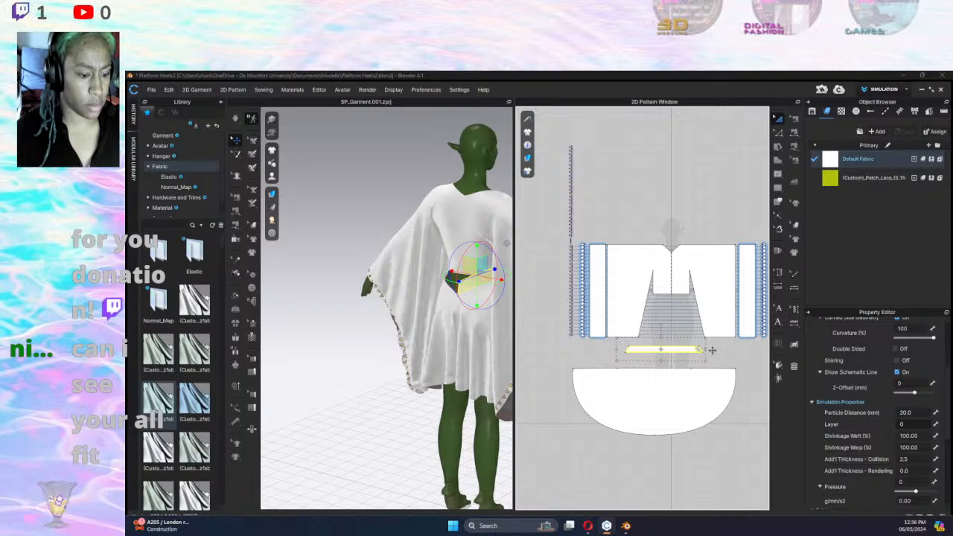
key("space")
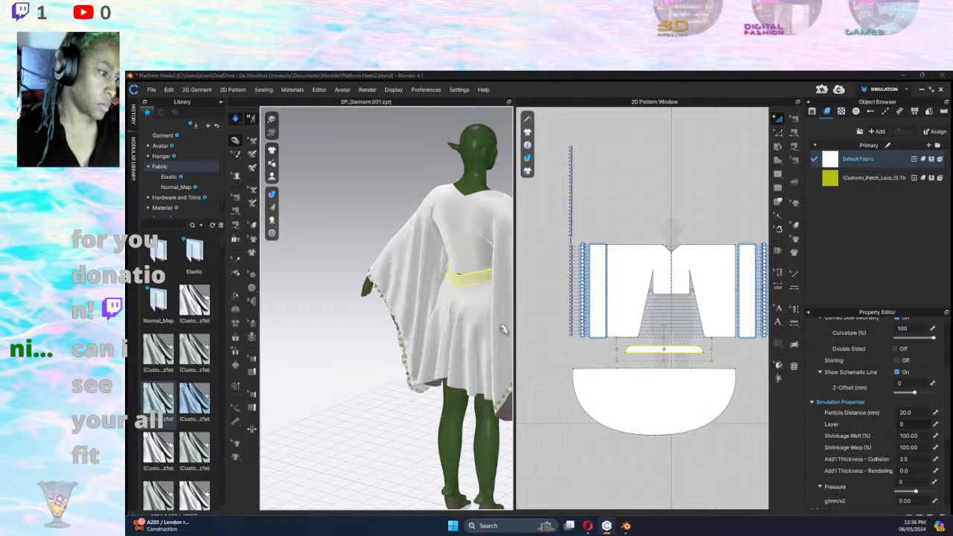
Tug the skirt's back into place below the tightened waistband, and check the skirt from the front.
right_click_drag(505, 330, 468, 299)
left_click(462, 297)
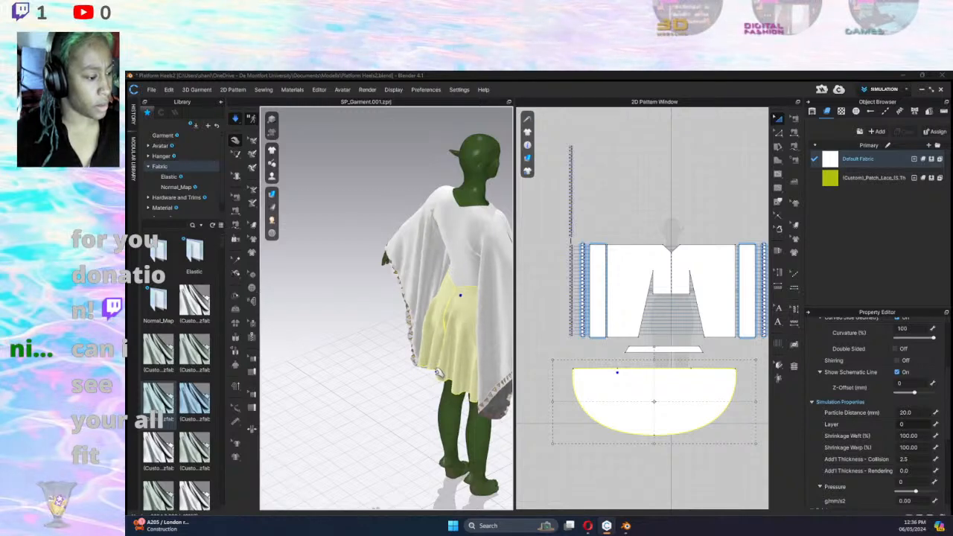
right_click_drag(456, 354, 290, 351)
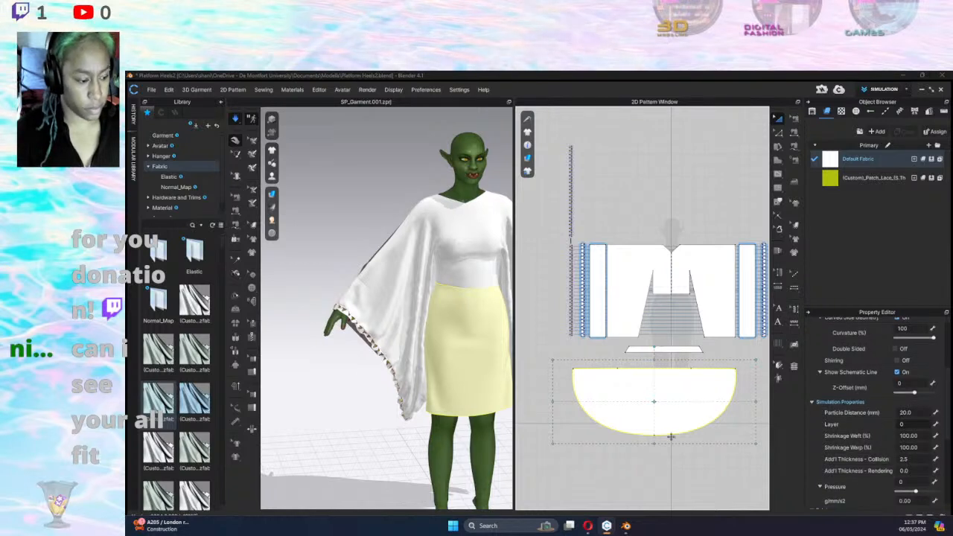
middle_click_drag(630, 467, 593, 417)
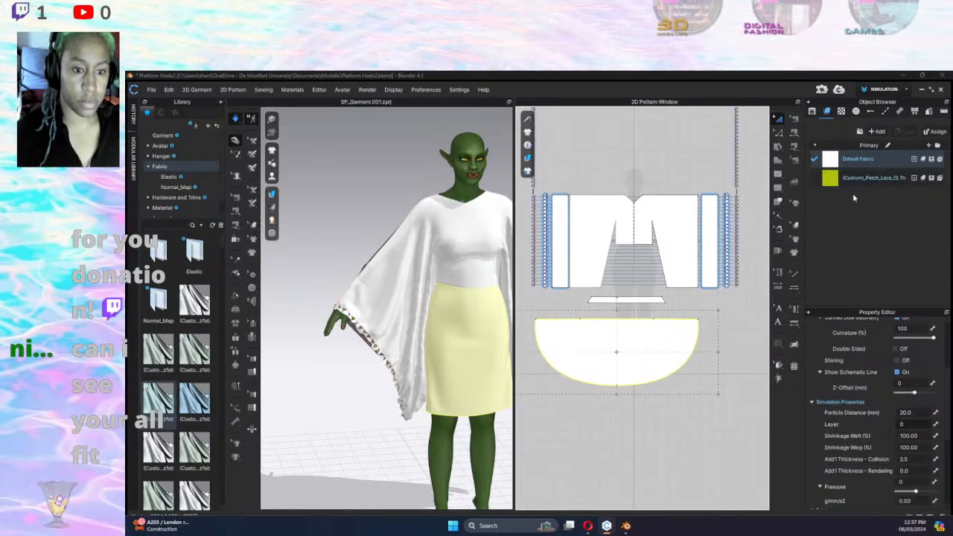
key("z")
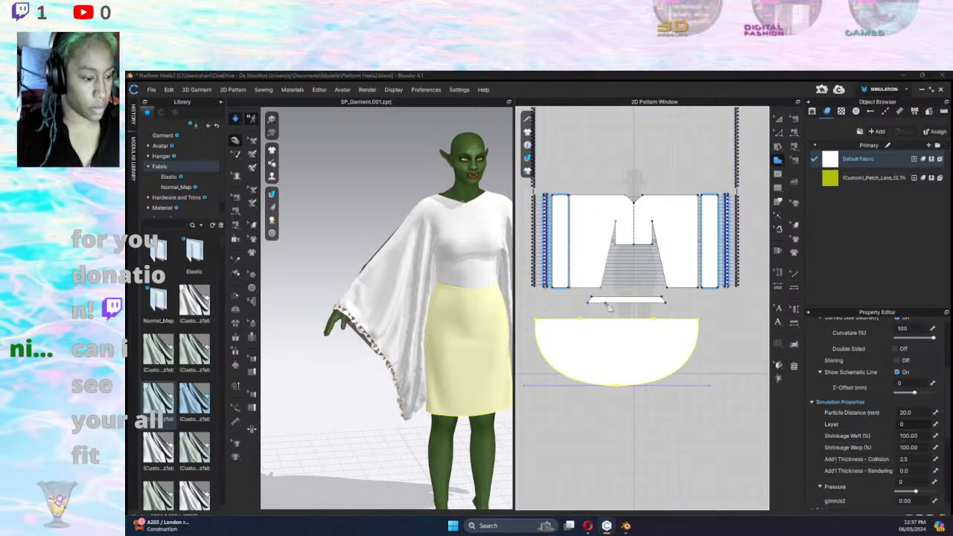
left_click(671, 302)
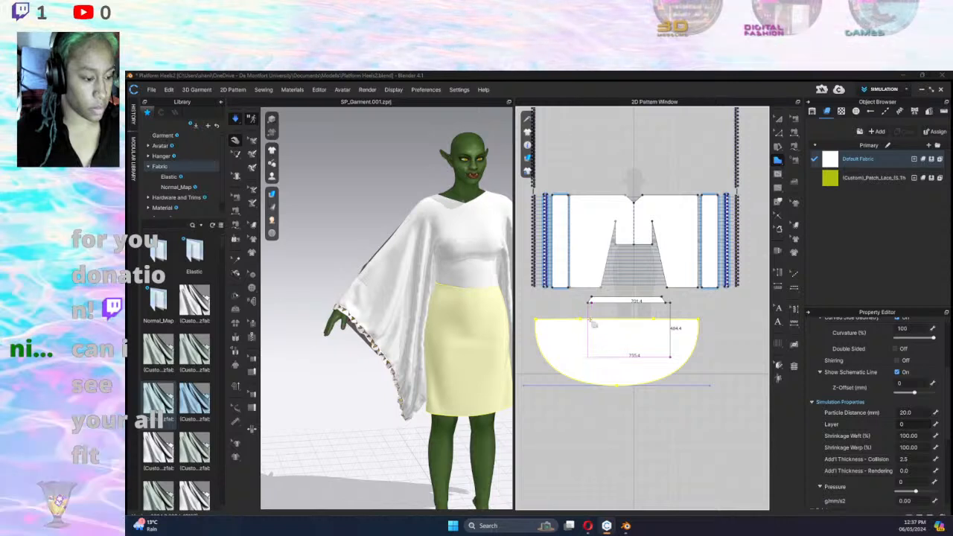
left_click(589, 358)
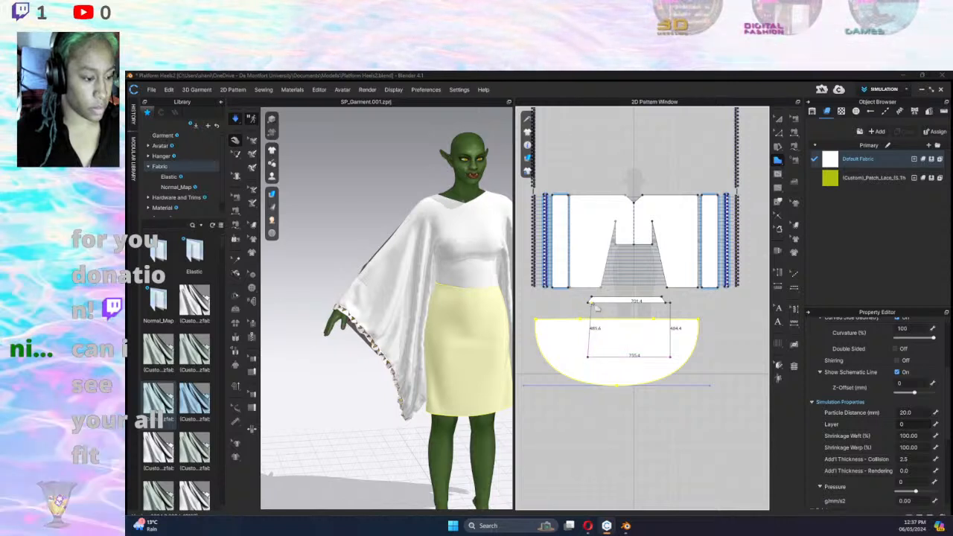
left_click(670, 333)
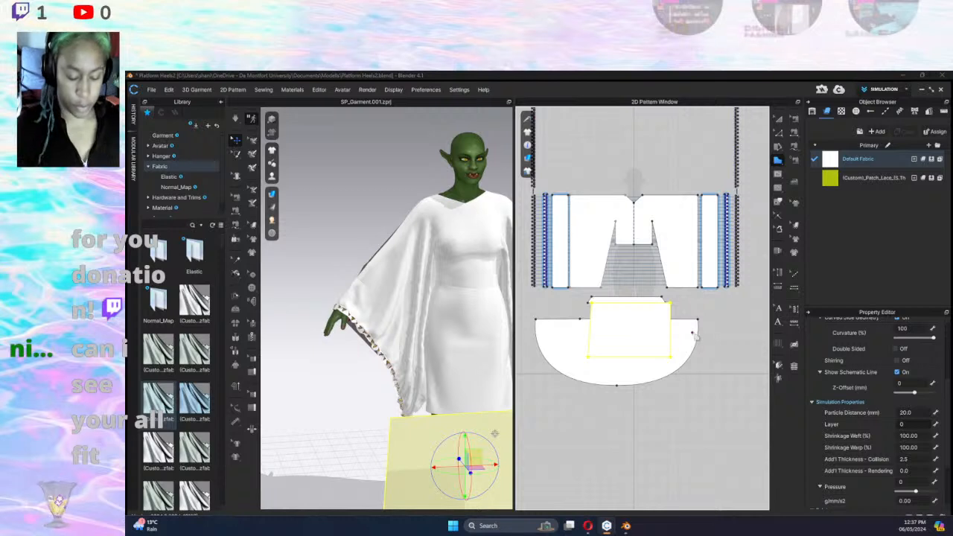
key("Delete")
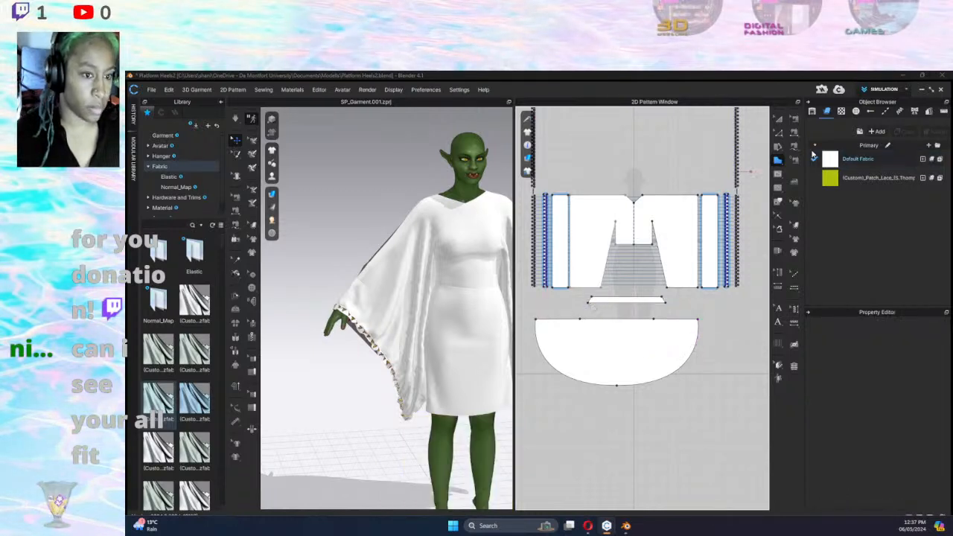
Draw a rectangular pattern piece about 699 mm wide and 534 mm tall below the waistband, and move it clear of the waistband.
left_click(779, 160)
left_click(801, 172)
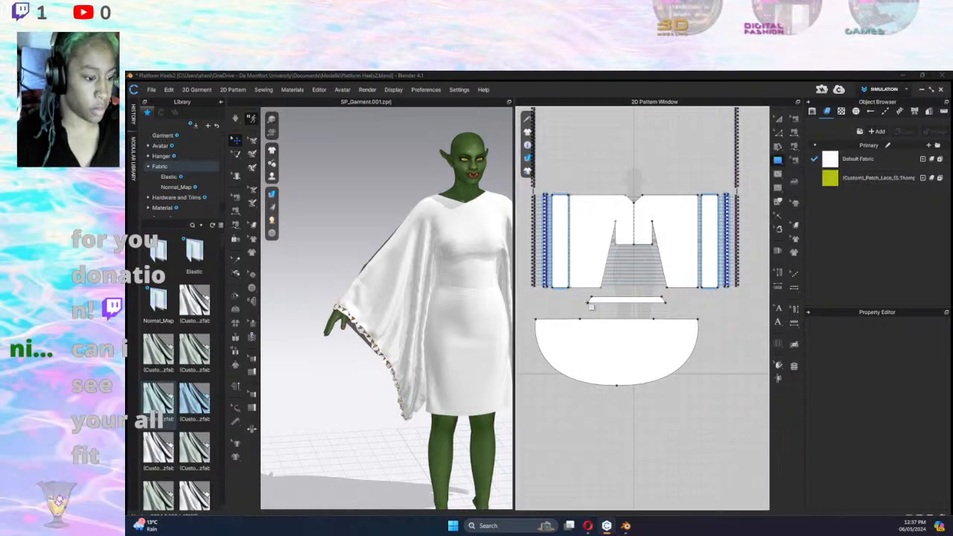
left_click_drag(588, 301, 665, 363)
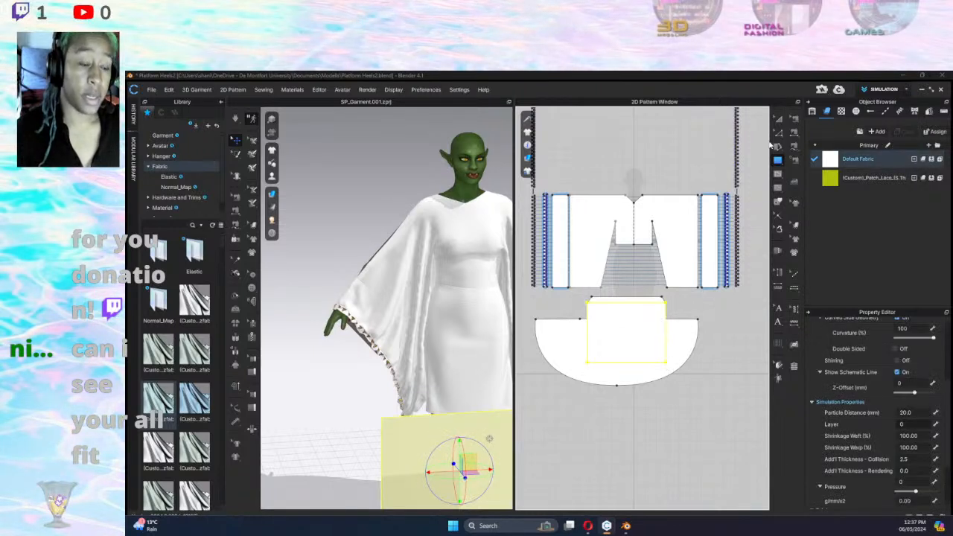
left_click(777, 119)
left_click_drag(621, 336, 691, 390)
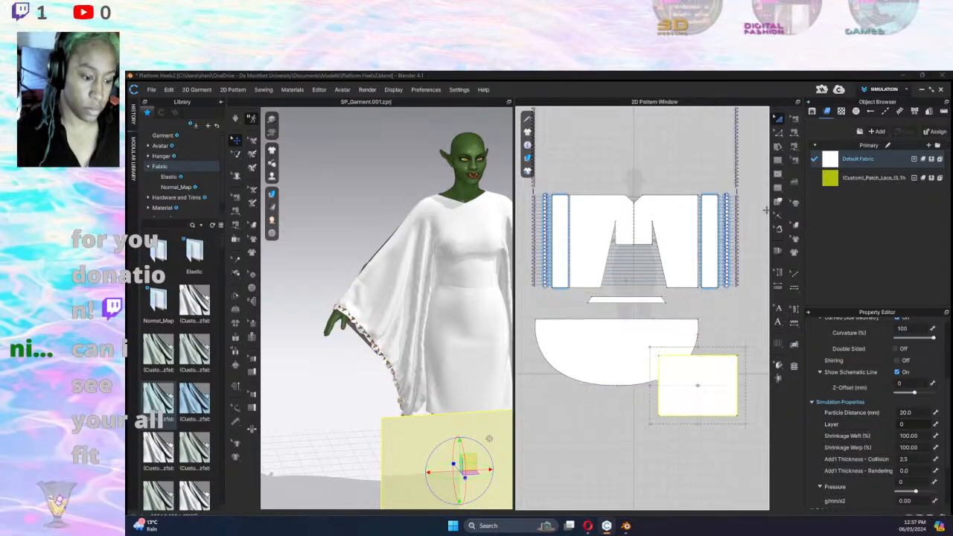
Sew the rectangle's upper edge to the waistband's lower edge and simulate it onto the avatar.
left_click(794, 131)
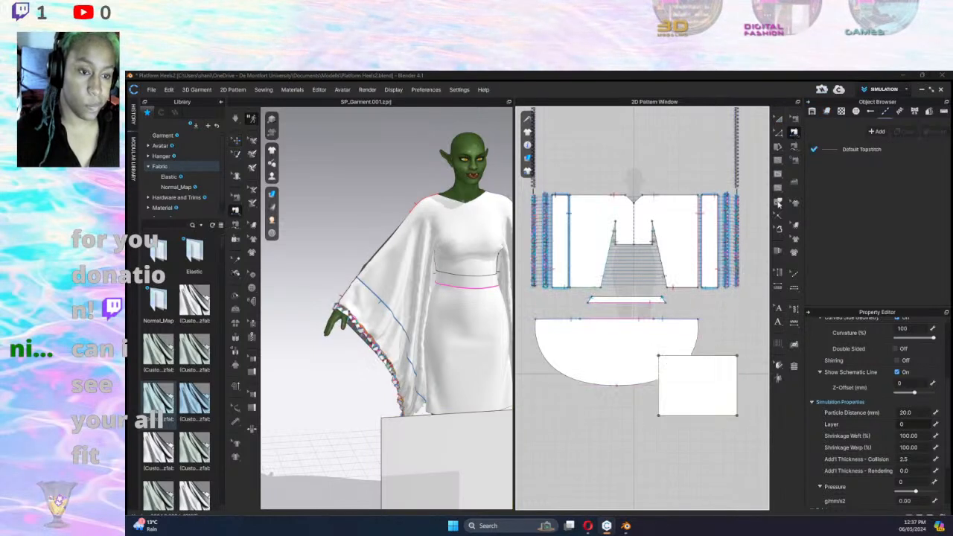
left_click(679, 357)
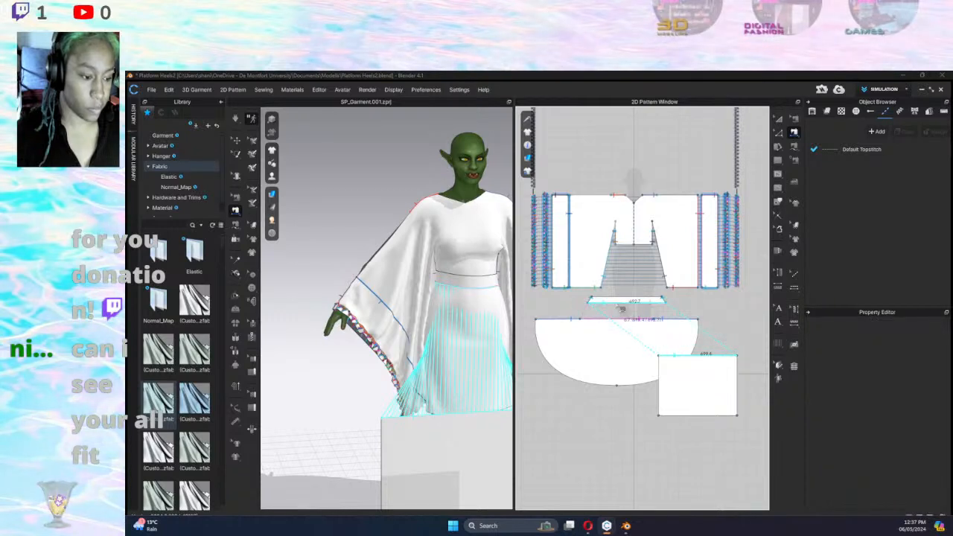
left_click(621, 307)
key("space")
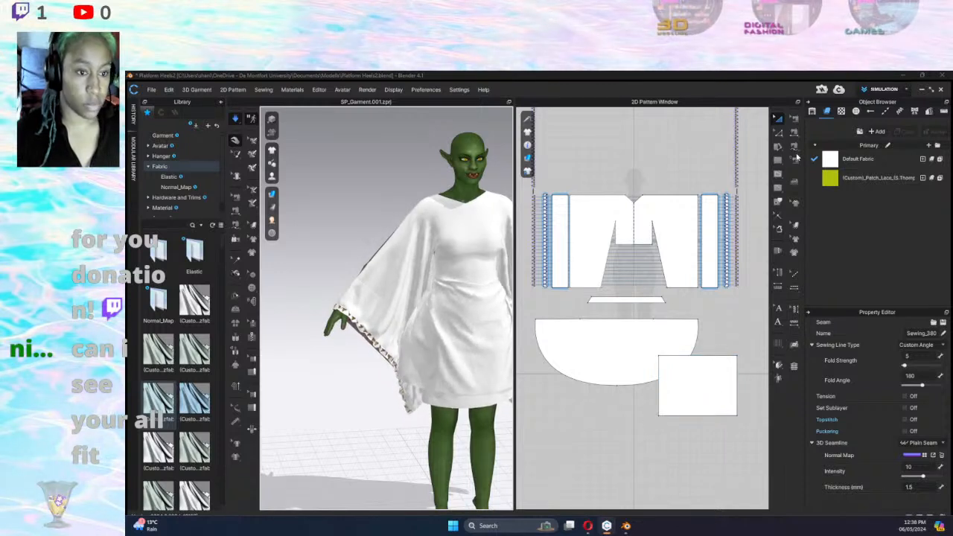
Sew the rectangle's two side edges together and move the piece beside the curved skirt piece.
left_click(794, 132)
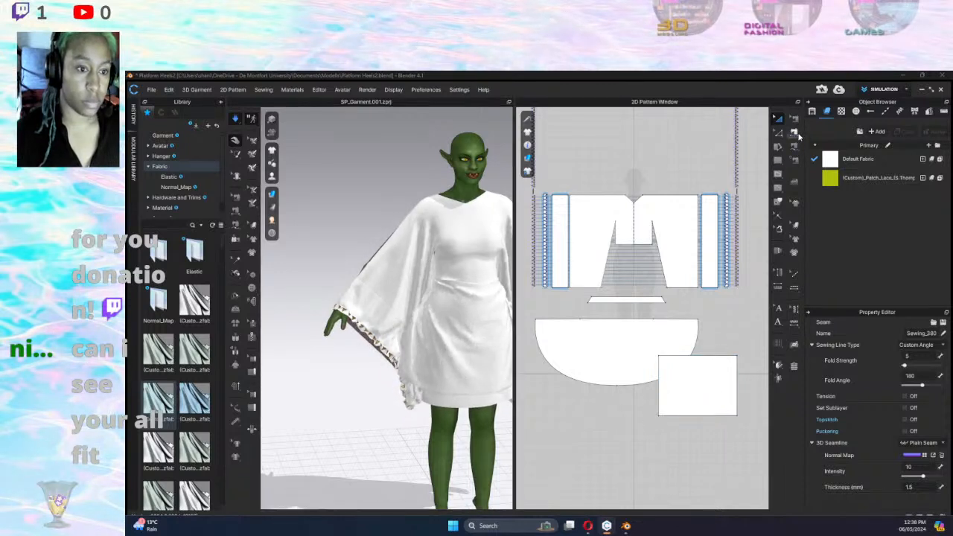
left_click(661, 382)
left_click(740, 375)
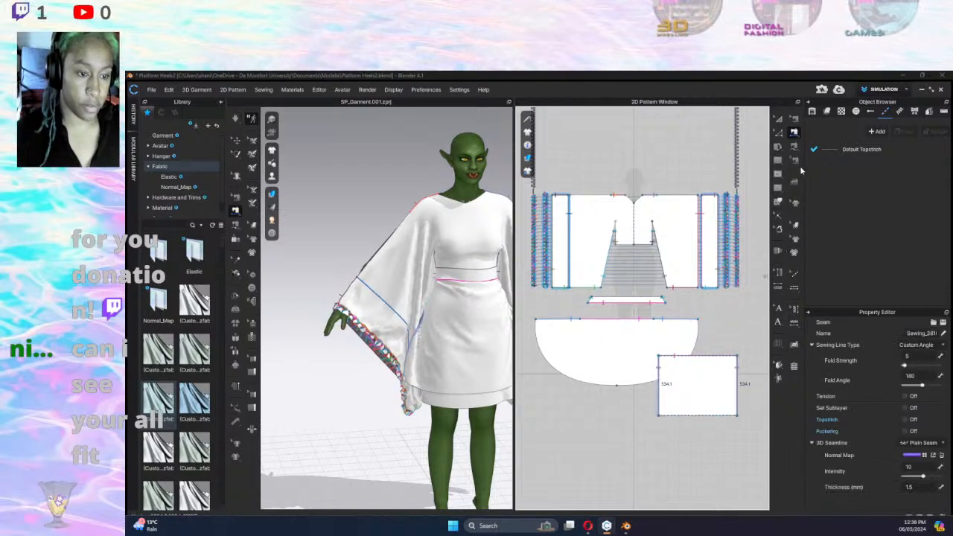
left_click(779, 119)
left_click_drag(675, 379, 732, 378)
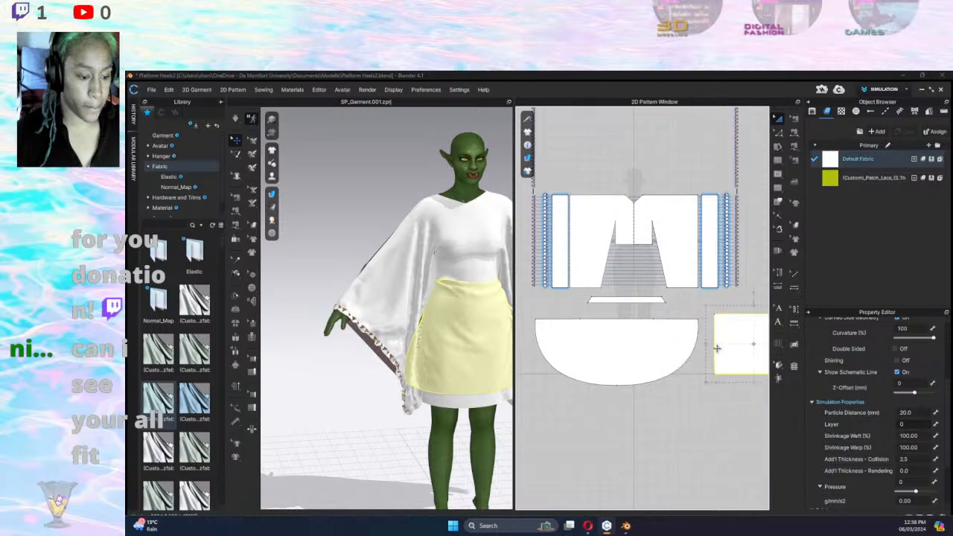
Set the curved skirt piece's simulation layer to -1.
left_click(671, 365)
scroll(915, 477, "down", 5)
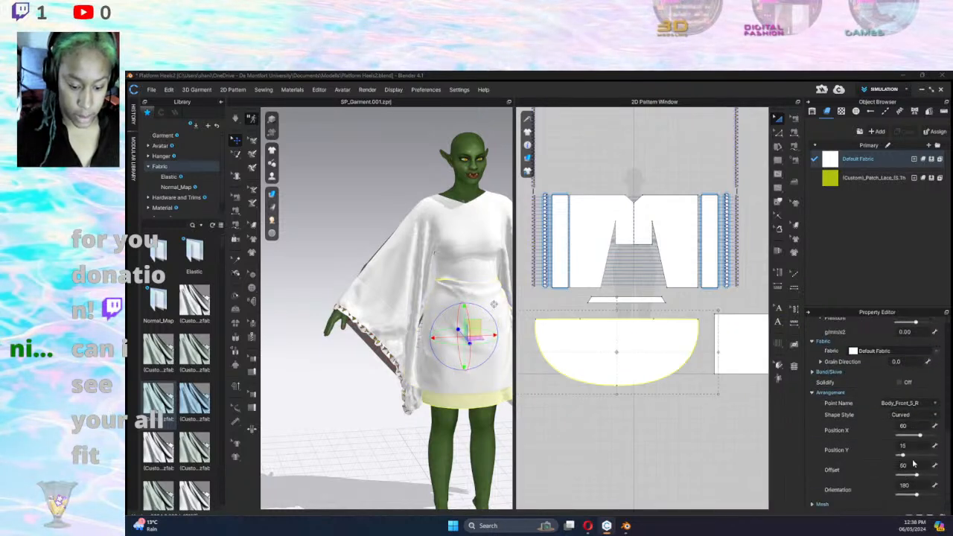
scroll(900, 446, "up", 4)
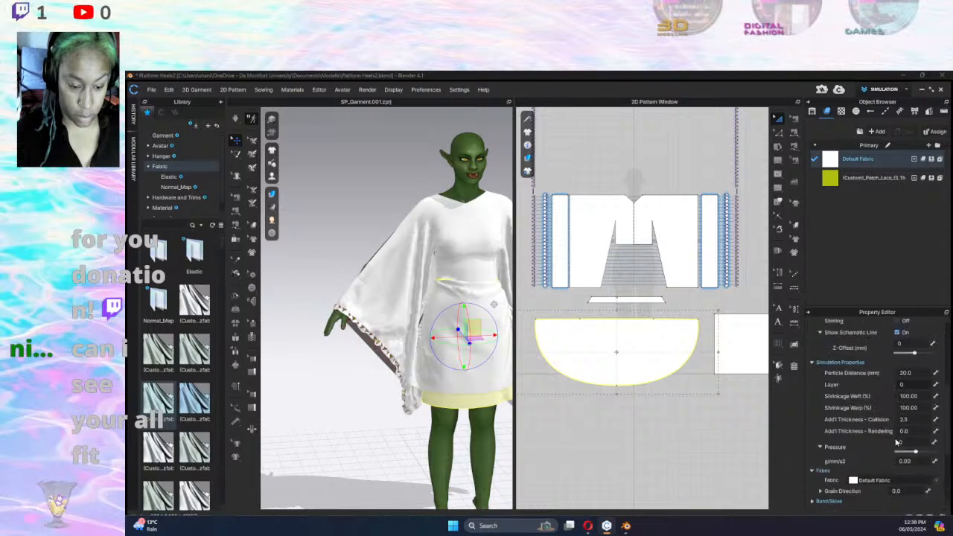
left_click(909, 385)
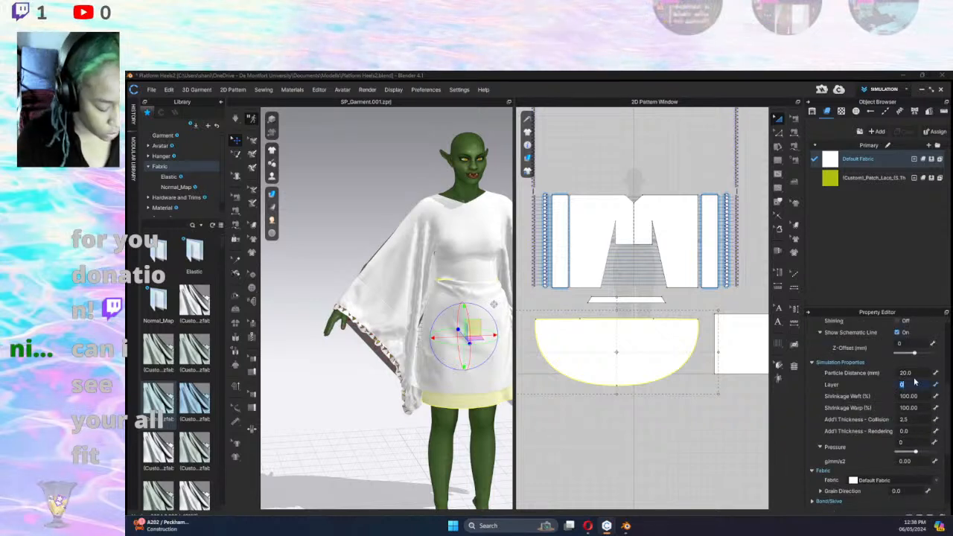
type("-1")
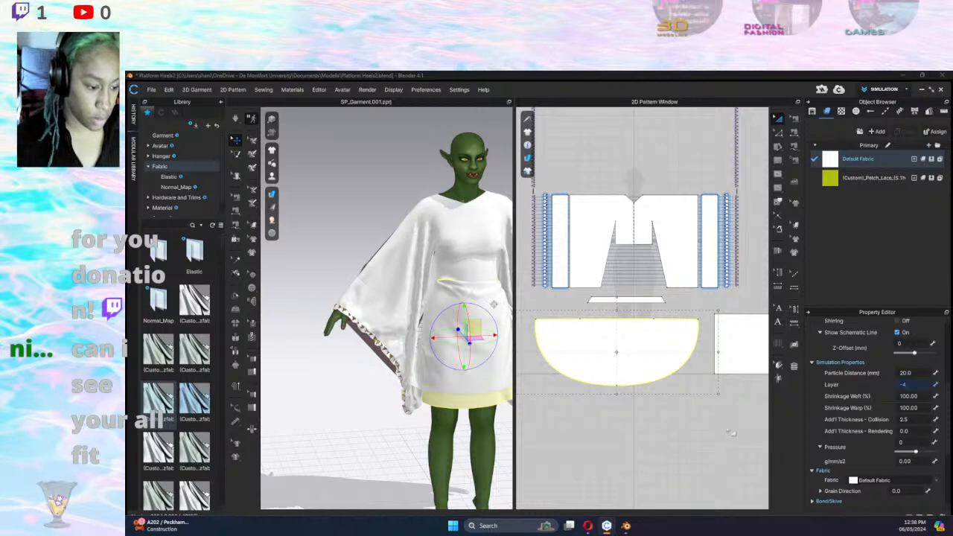
key("Return")
left_click(532, 336)
left_click(603, 313)
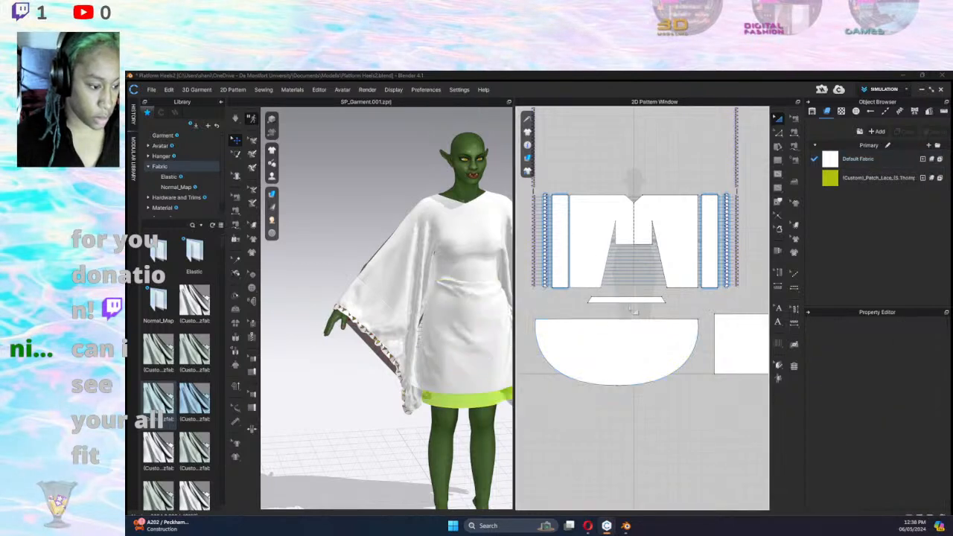
Set the waistband's simulation layer to -1.
left_click(614, 300)
left_click(912, 386)
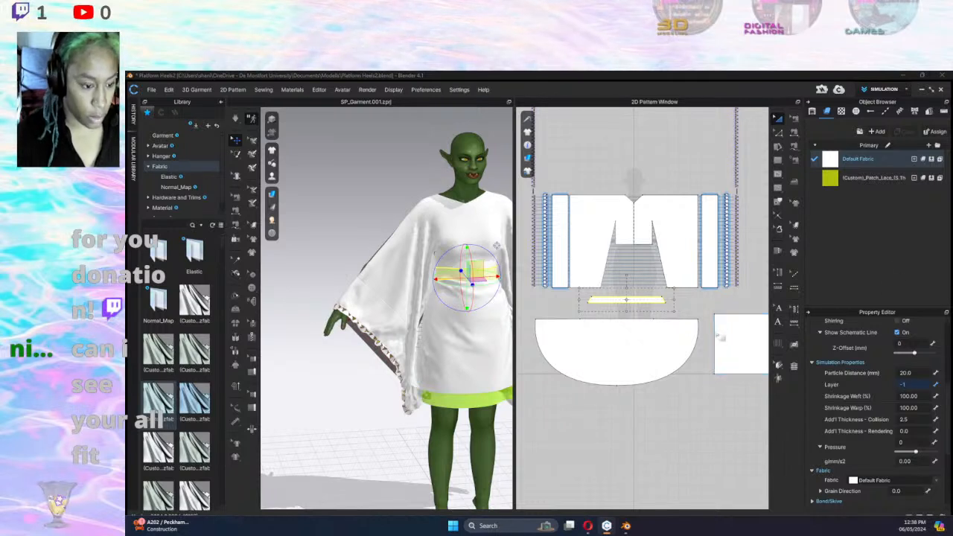
key("Return")
left_click(539, 335)
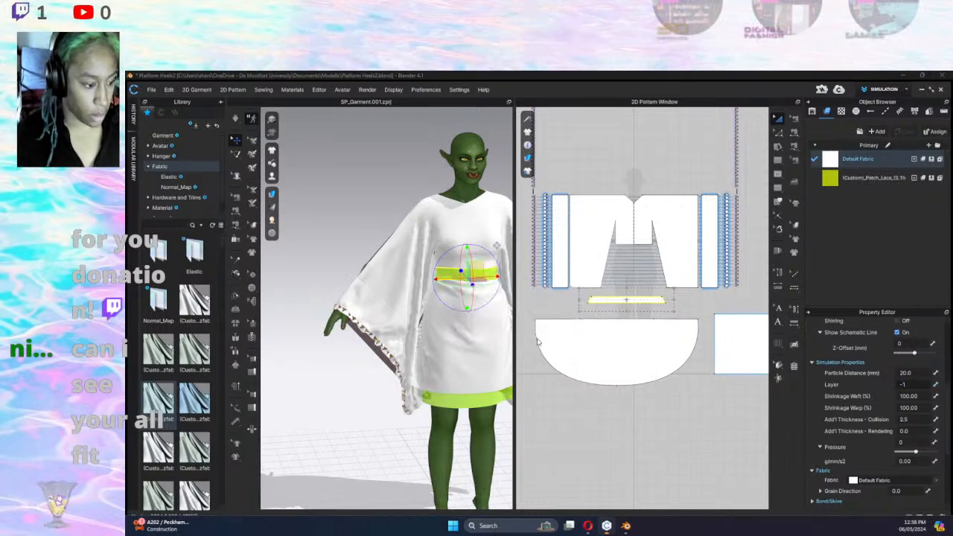
Set the rectangular overskirt piece's simulation layer to -2.
left_click(733, 370)
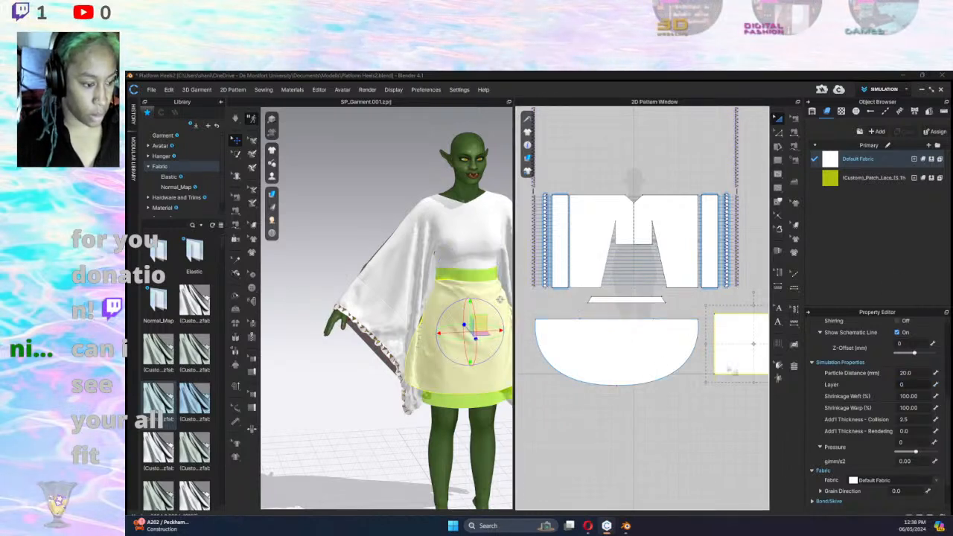
left_click(909, 385)
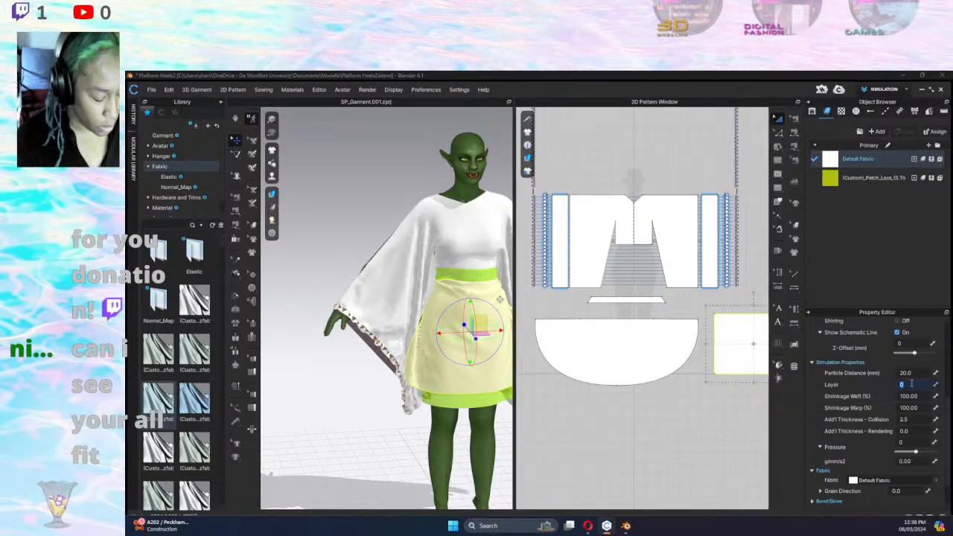
left_click(692, 439)
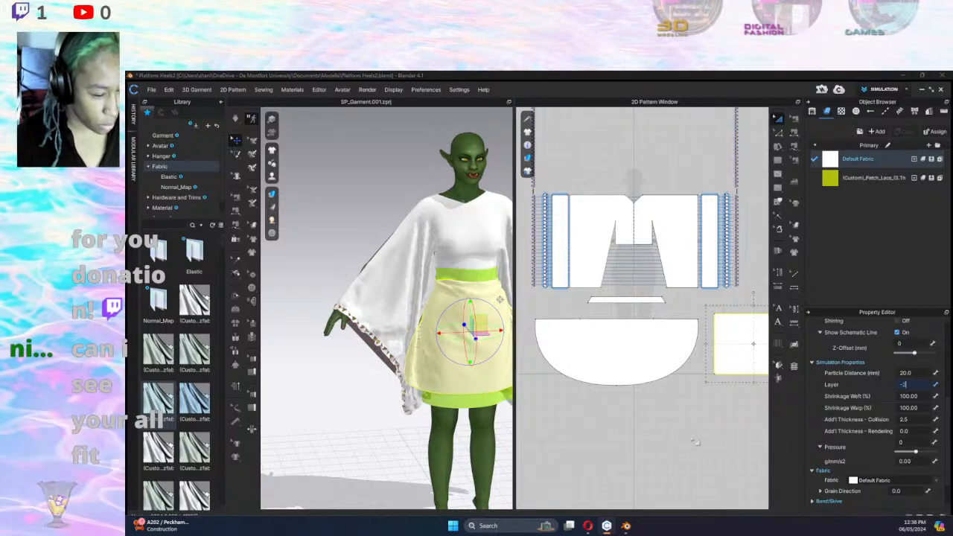
left_click(539, 335)
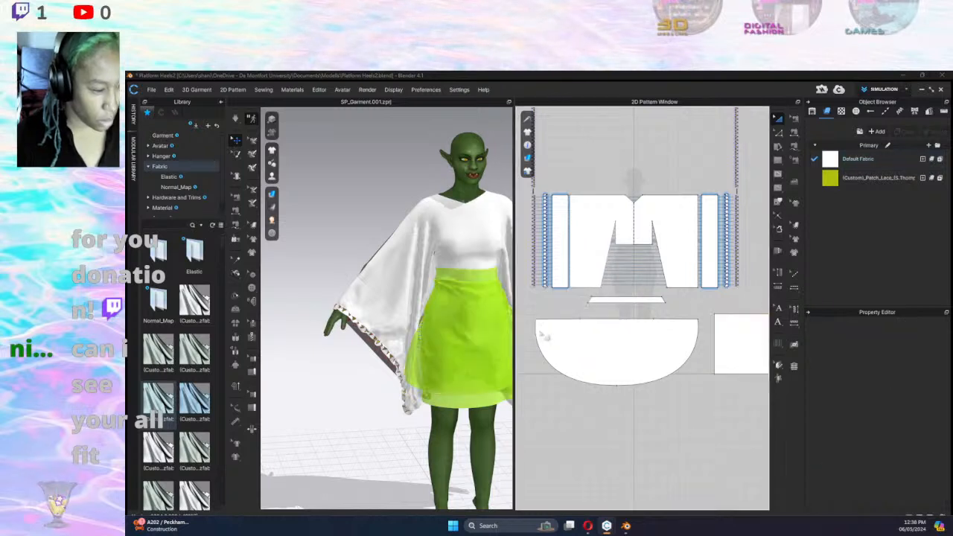
Apply the custom Patch Lace fabric to the curved skirt piece.
left_click(744, 364)
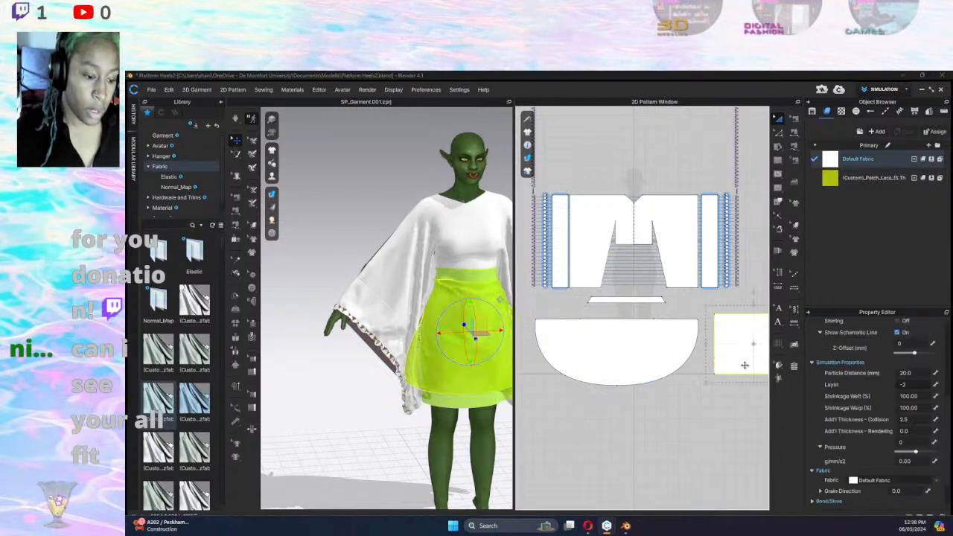
middle_click_drag(745, 364, 647, 371)
left_click_drag(873, 178, 553, 363)
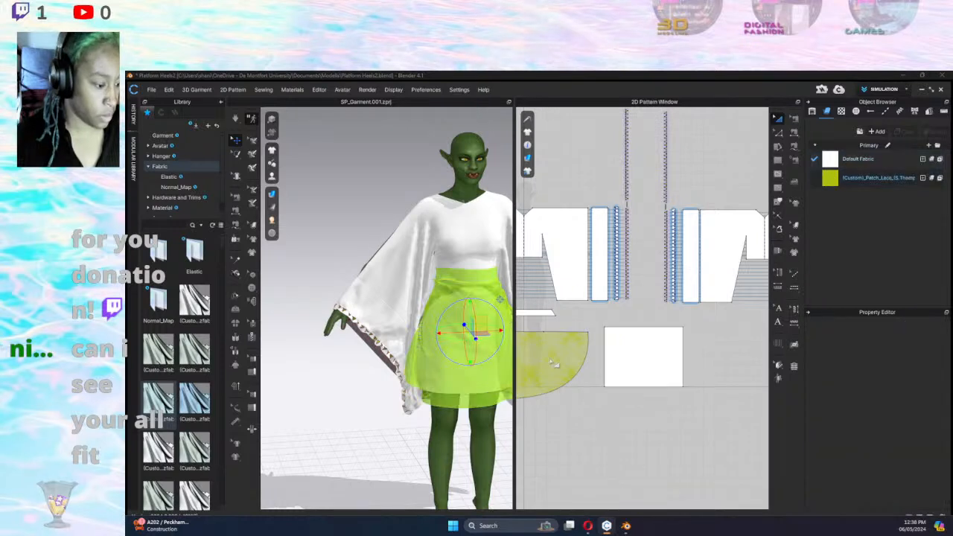
Define a pleat line down the rectangular overskirt piece's left edge, with the pleats running across the piece.
left_click(676, 348)
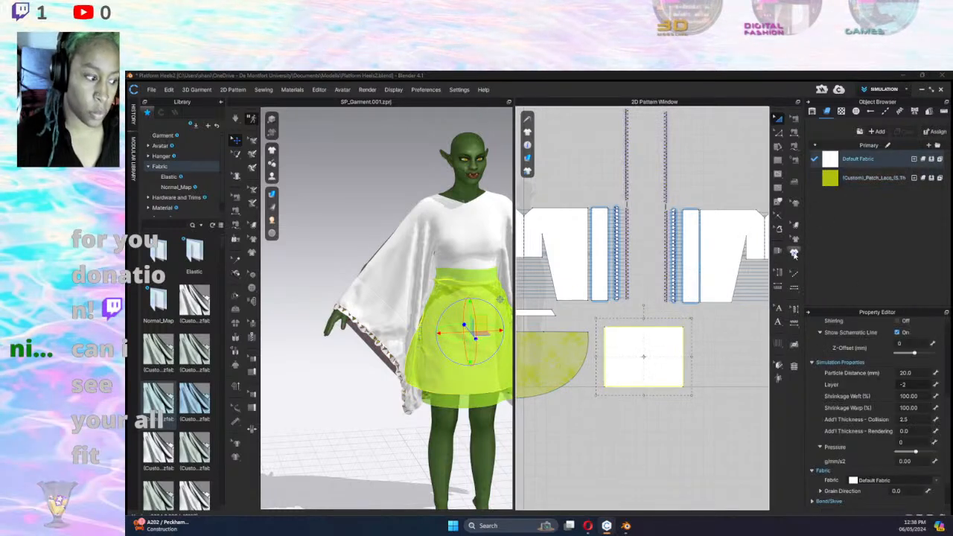
middle_click_drag(448, 435, 421, 431)
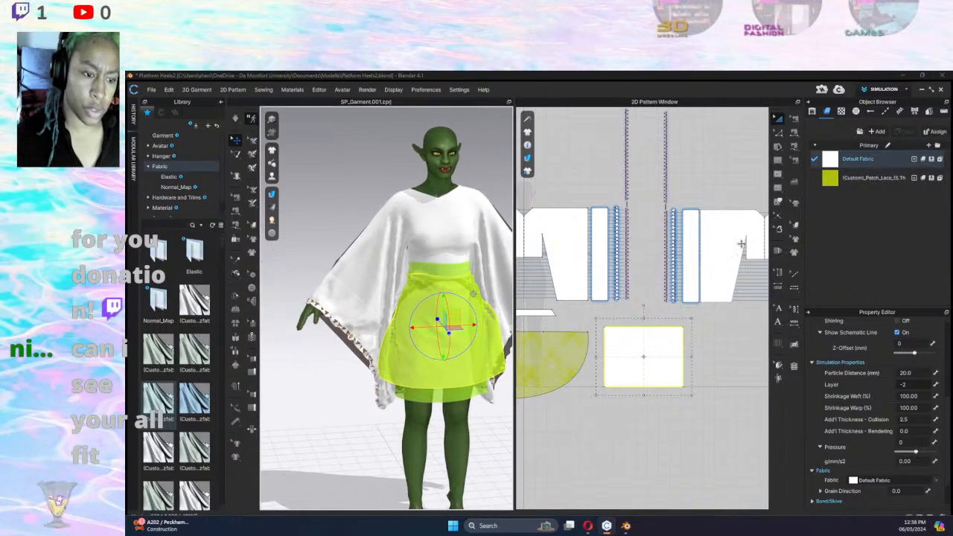
scroll(661, 356, "down", 1)
scroll(662, 356, "up", 4)
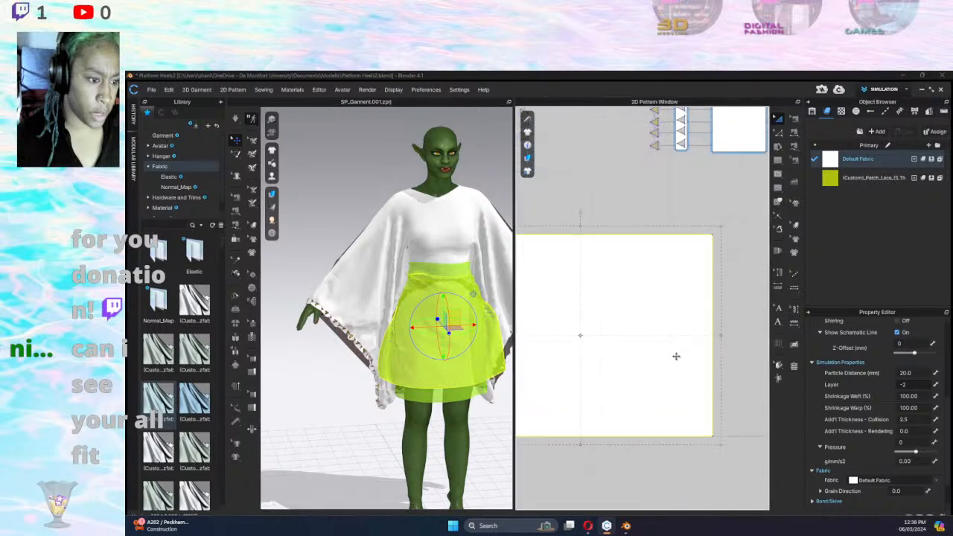
scroll(682, 353, "down", 2)
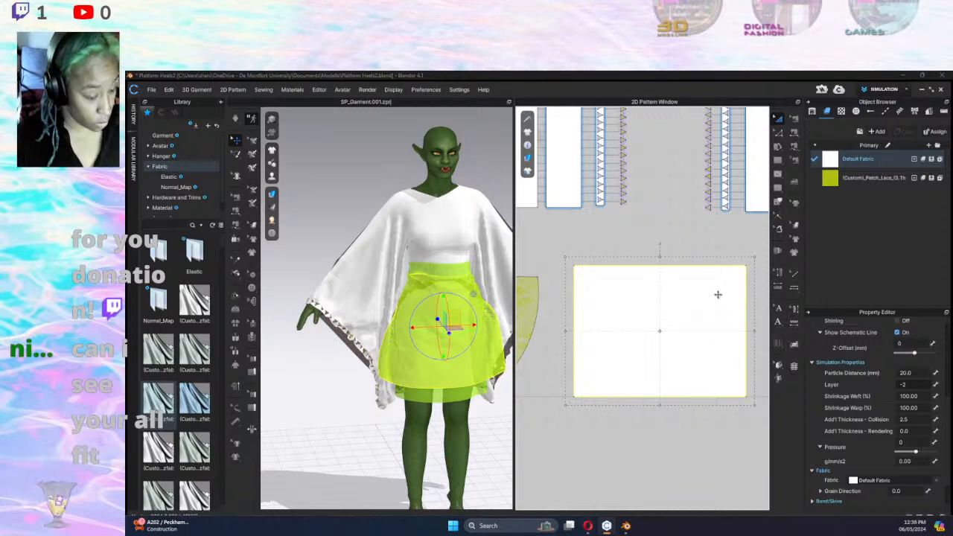
left_click(779, 344)
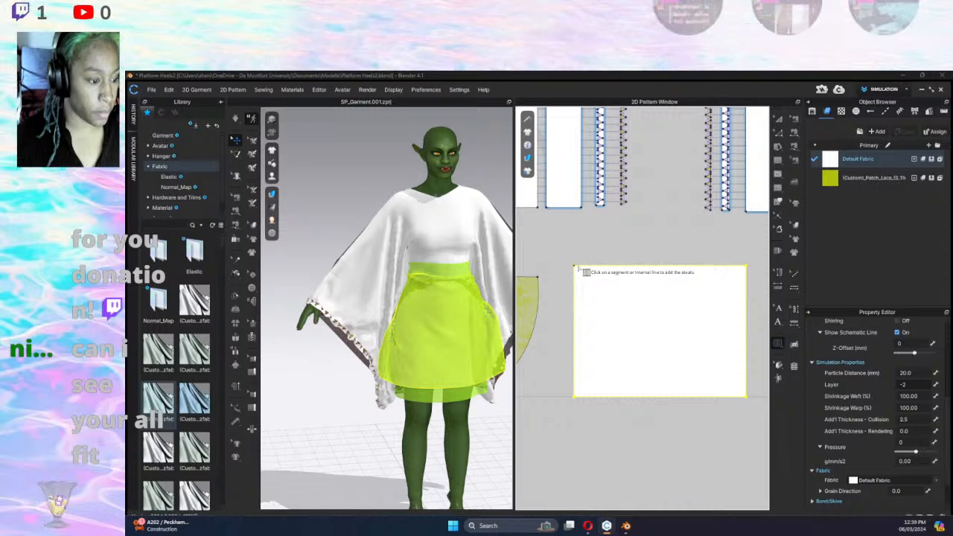
scroll(579, 269, "down", 1)
scroll(593, 274, "up", 6)
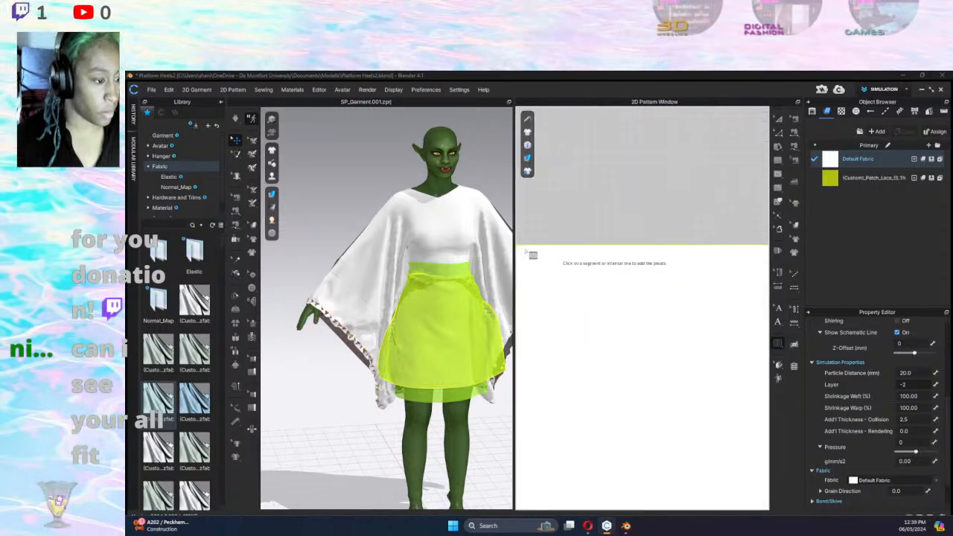
middle_click_drag(549, 252, 583, 133)
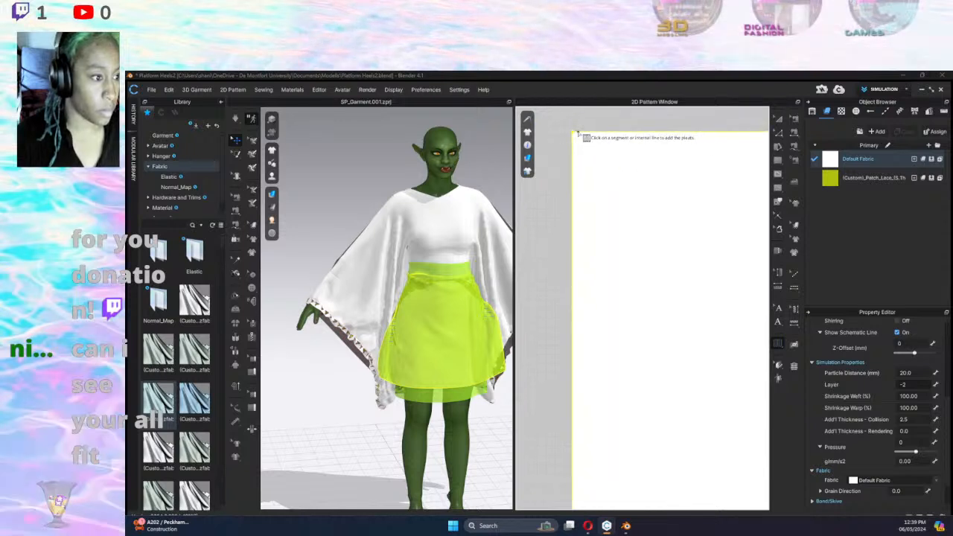
left_click(574, 132)
scroll(602, 252, "down", 3)
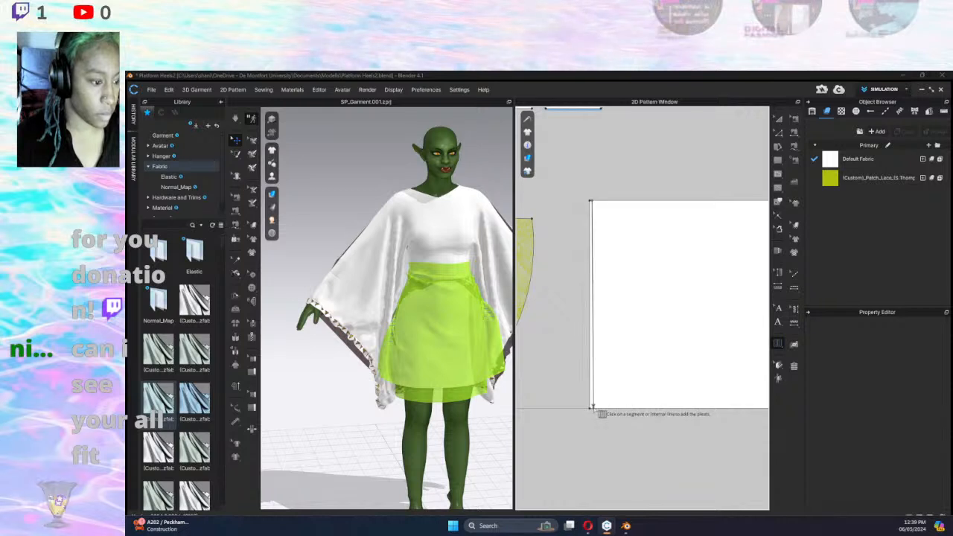
left_click(592, 408)
left_click(698, 348)
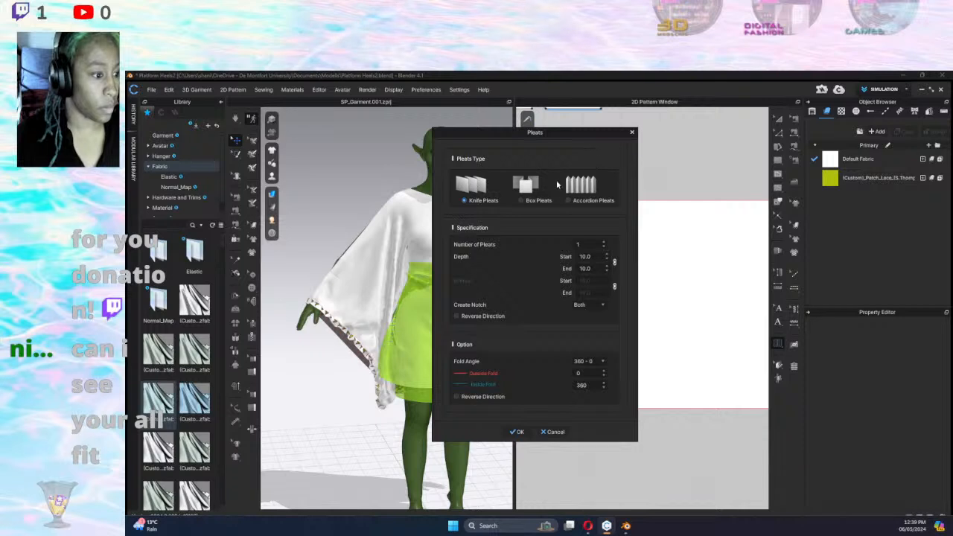
Try to apply 100 accordion pleats with a depth of 8 mm to the rectangular overskirt piece.
left_click(568, 201)
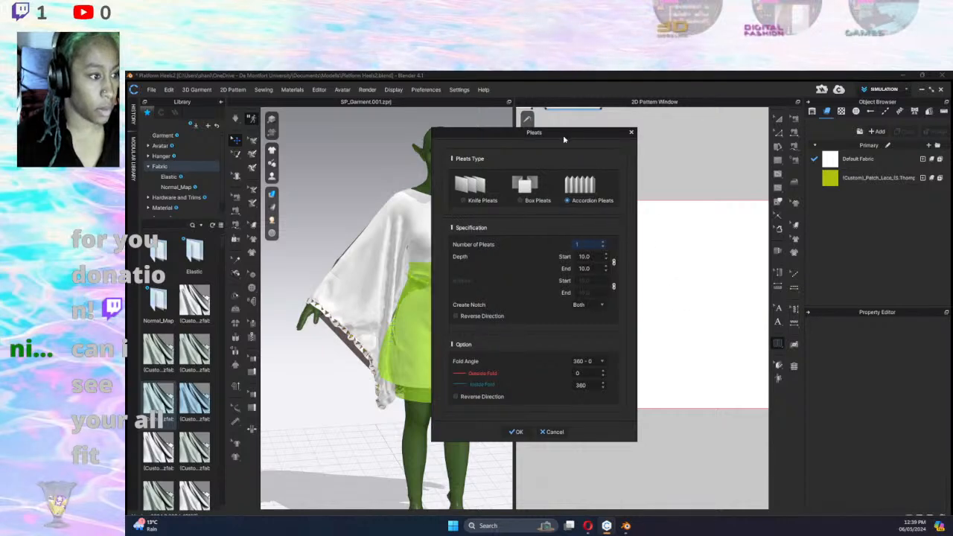
left_click_drag(563, 135, 476, 129)
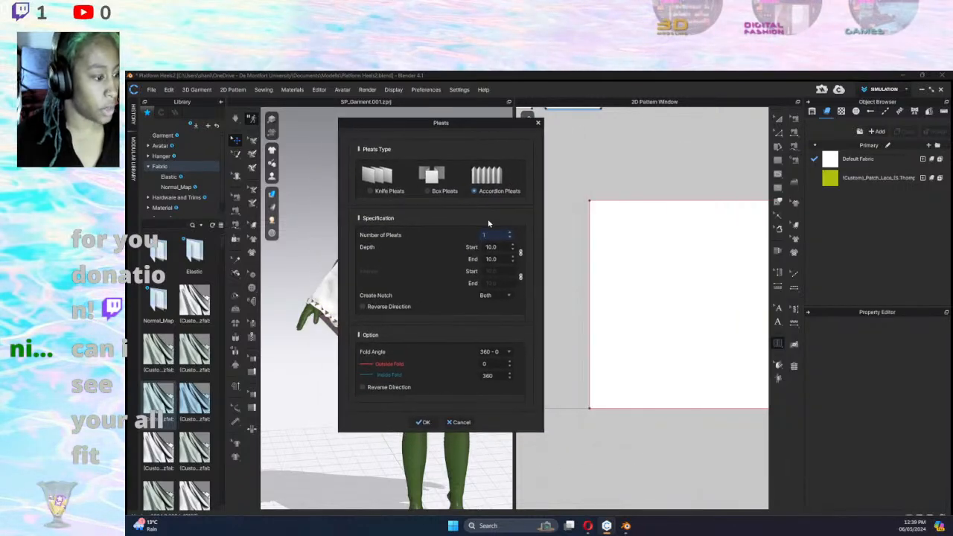
type("00")
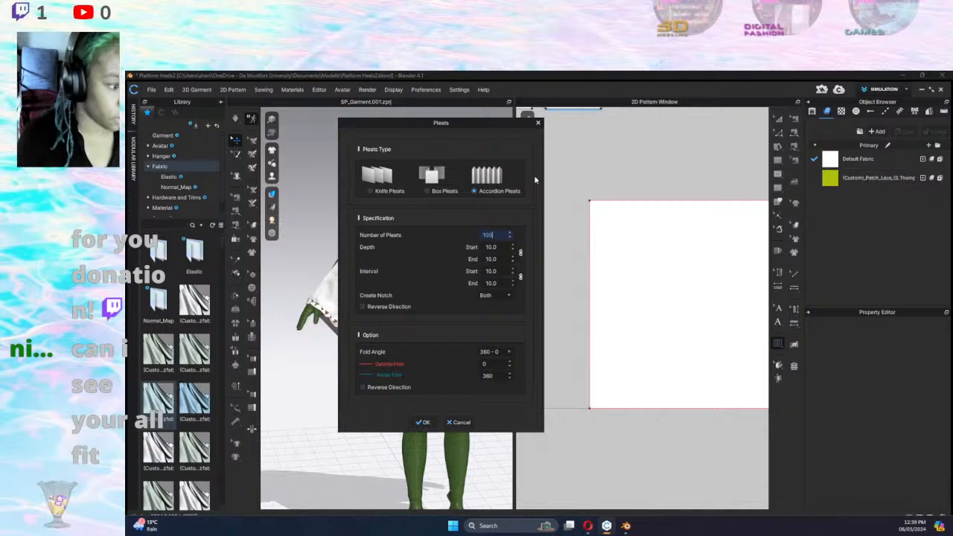
key("Tab")
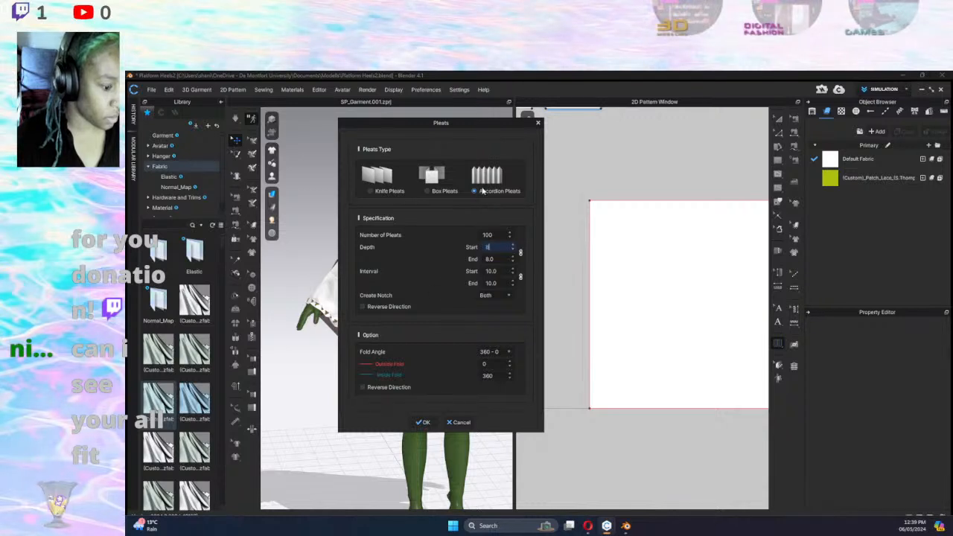
left_click(423, 422)
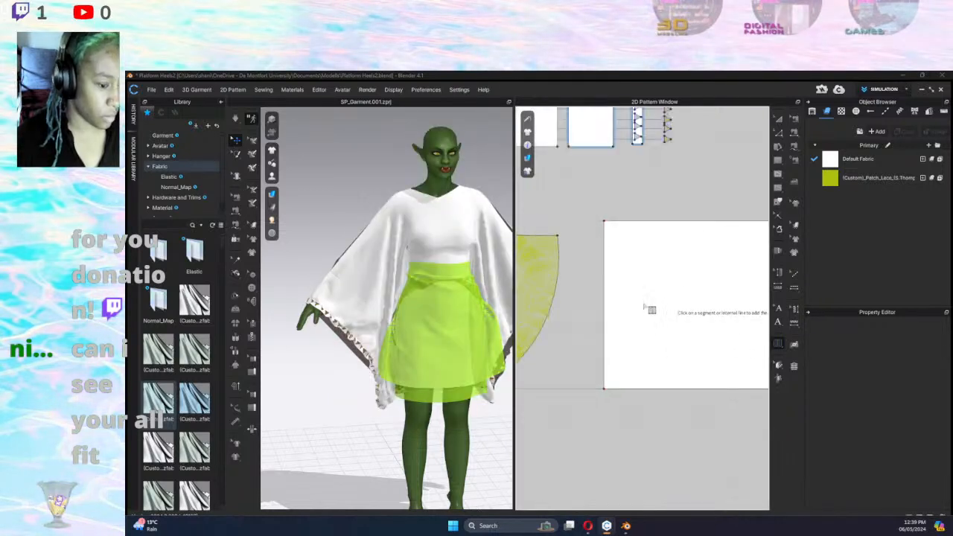
Define a new pleat line just inside the rectangular overskirt piece's left edge, with the pleats running across the piece.
scroll(651, 264, "down", 3)
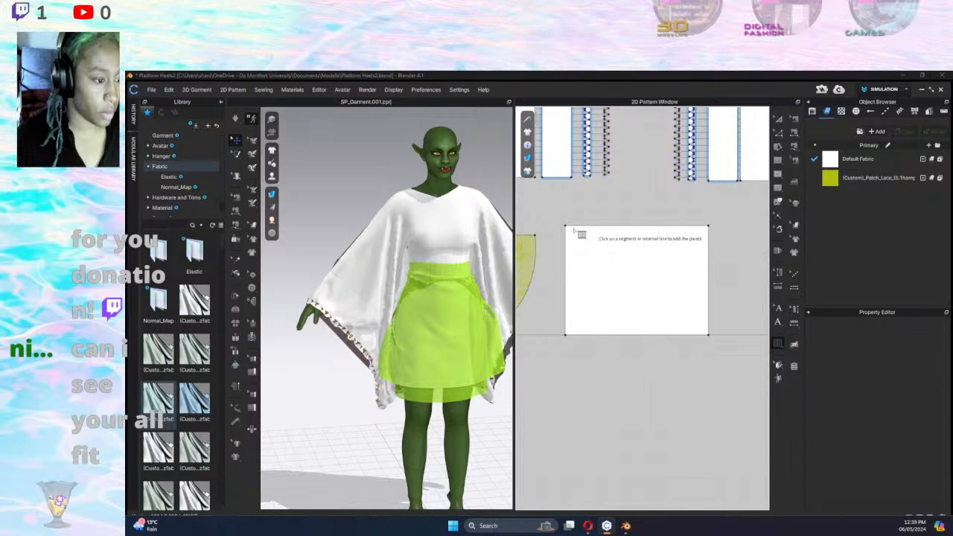
left_click(570, 293)
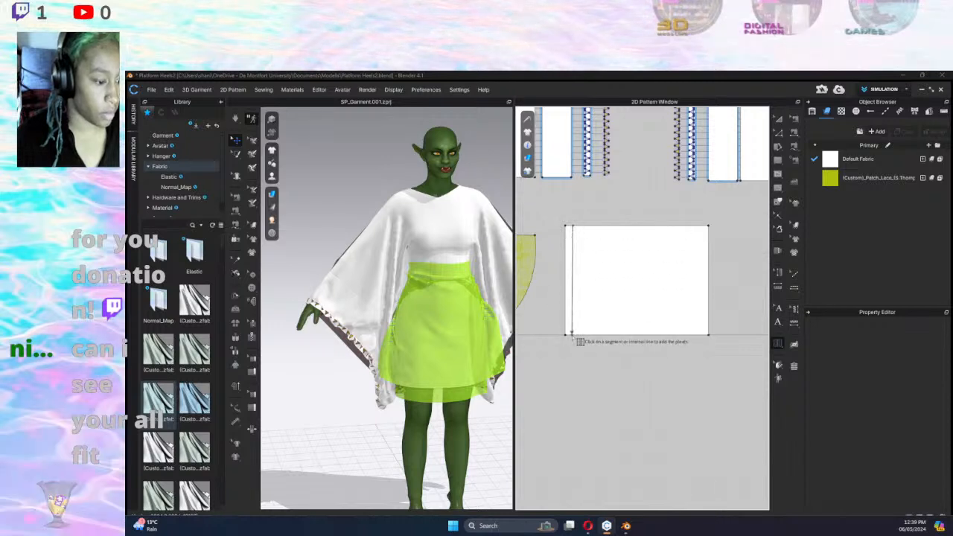
left_click(618, 305)
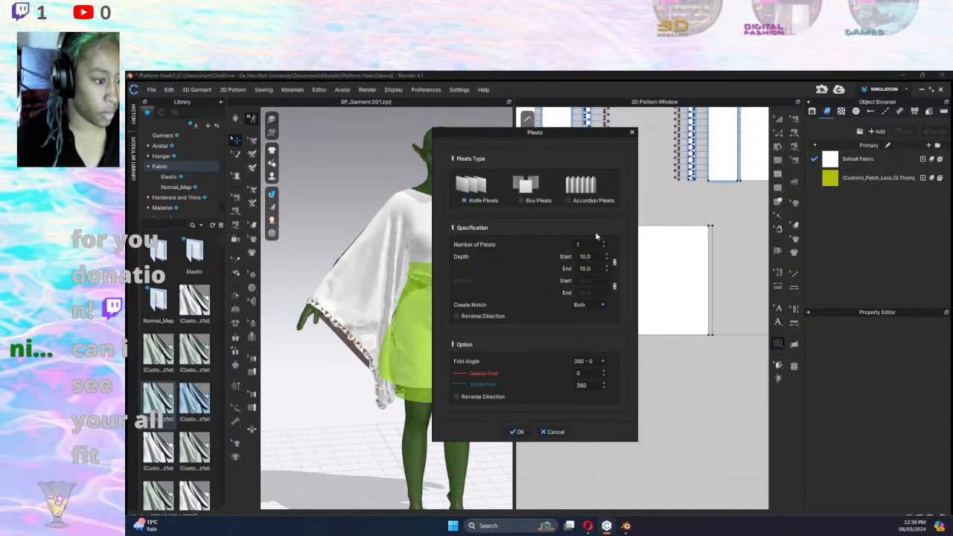
left_click_drag(585, 132, 497, 139)
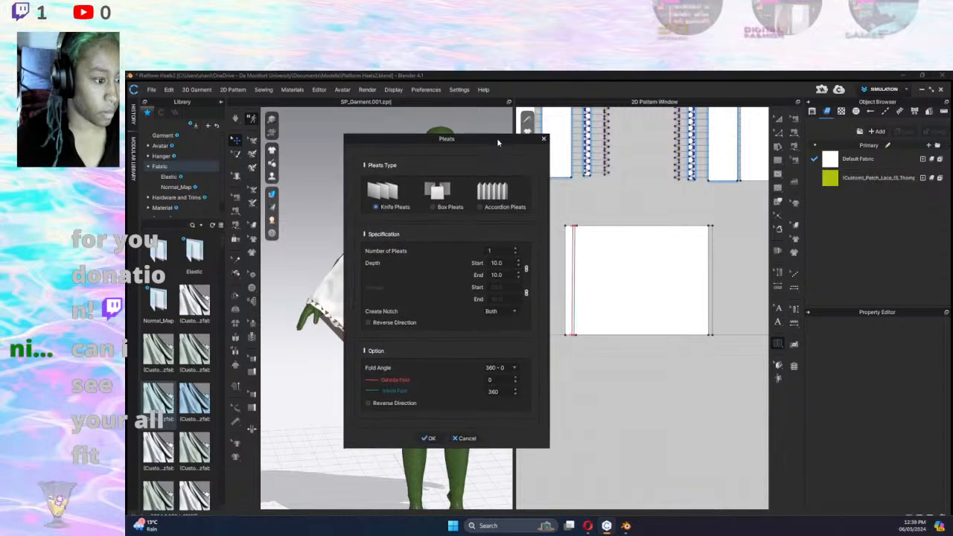
Create 50 knife pleats with a start and end depth of 8 mm across the rectangular overskirt piece.
left_click(515, 248)
left_click(515, 249)
left_click(515, 249)
left_click(516, 249)
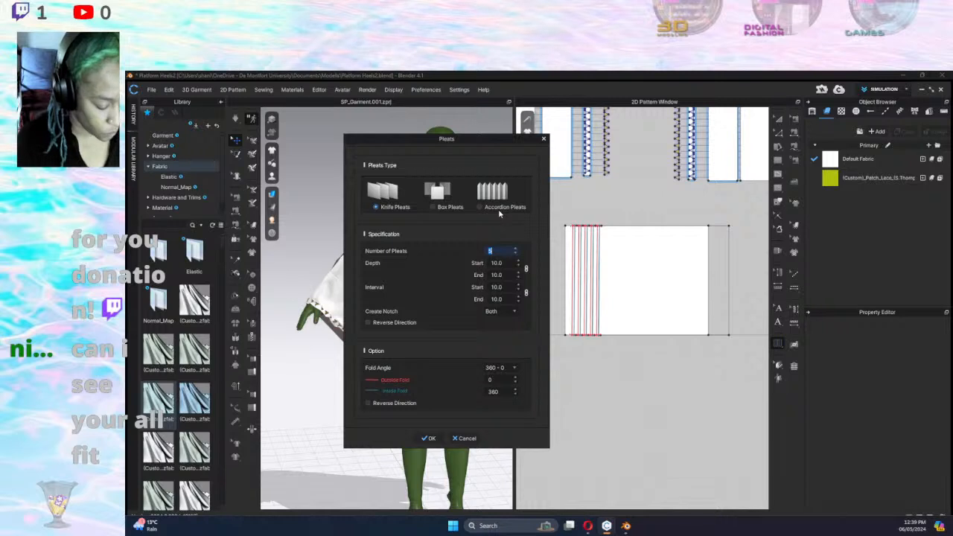
type("50")
left_click(498, 263)
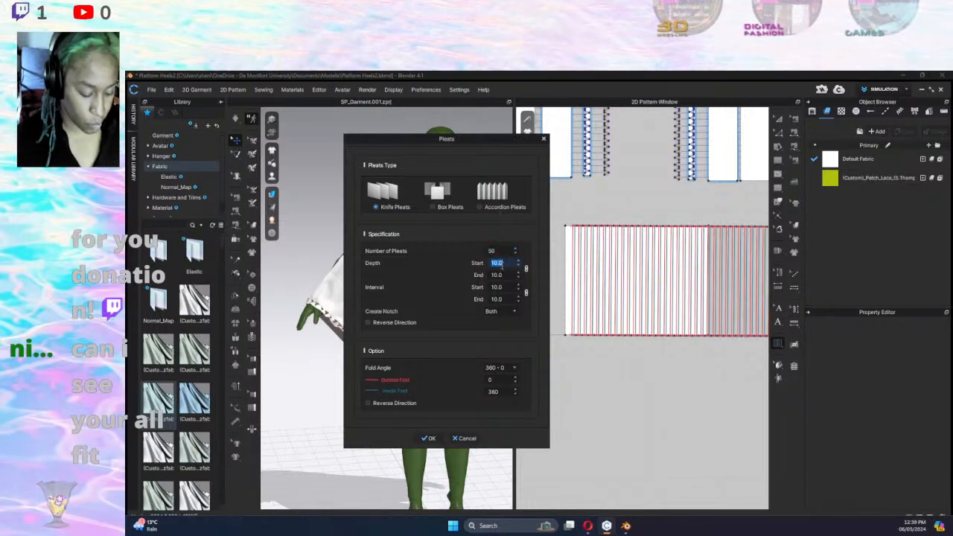
type("8")
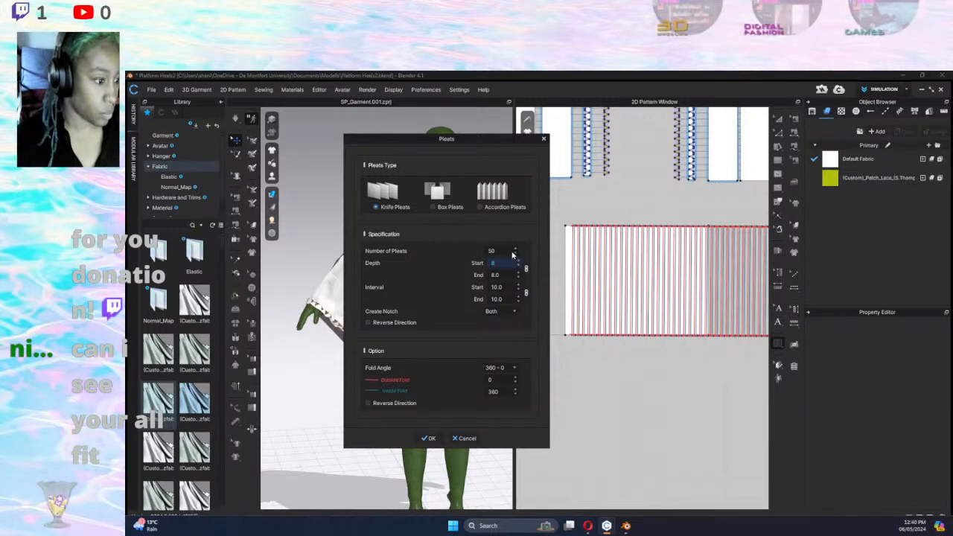
left_click(507, 251)
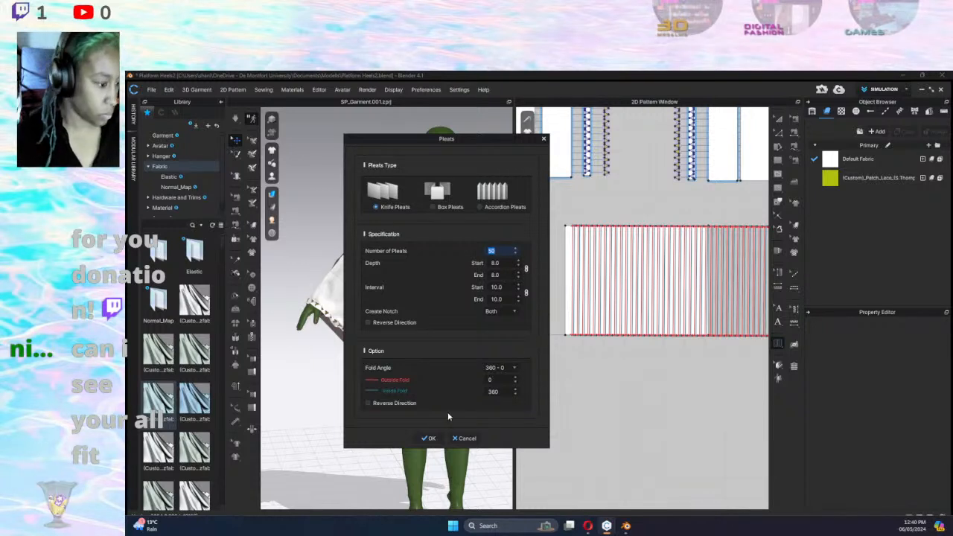
left_click(430, 439)
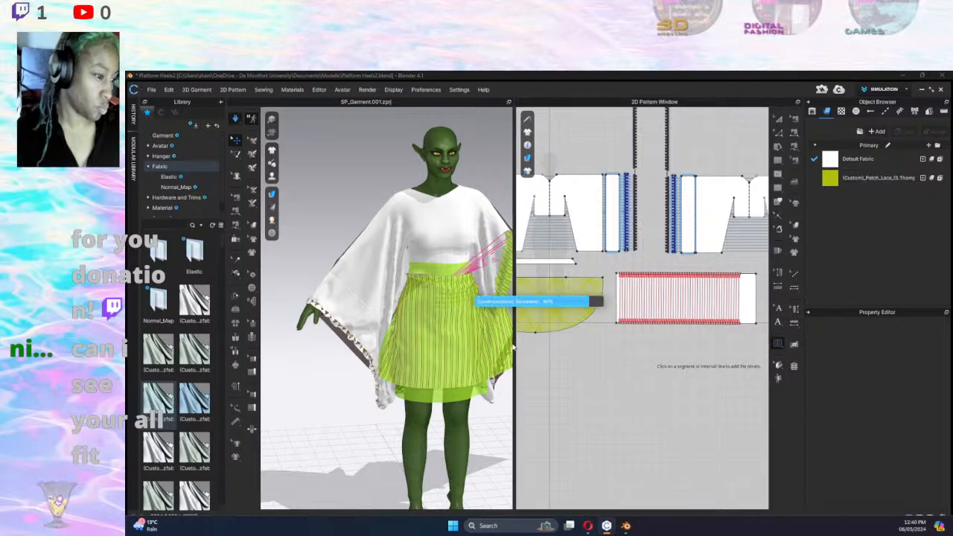
Simulate the pleated garment and pull the wide sleeve away from the skirt at the side and back.
key("space")
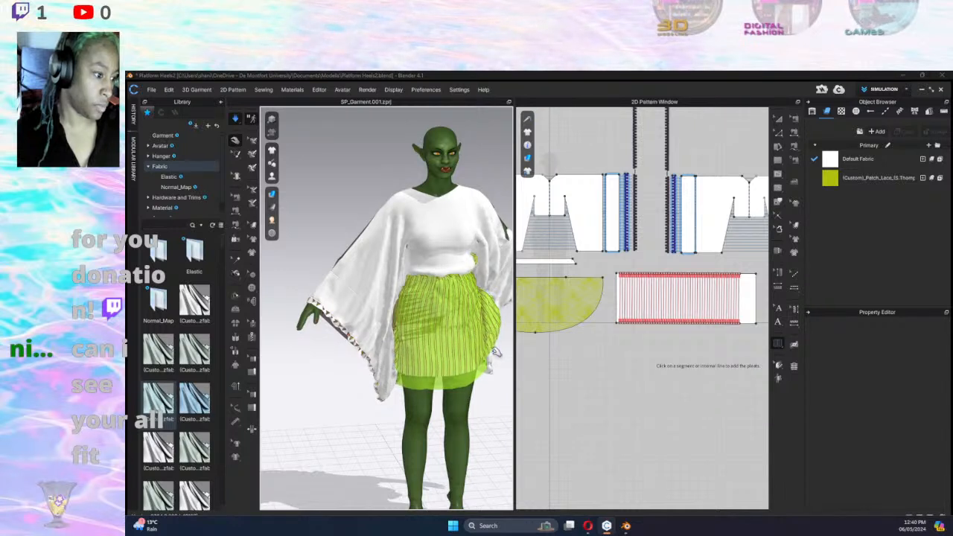
left_click(380, 360)
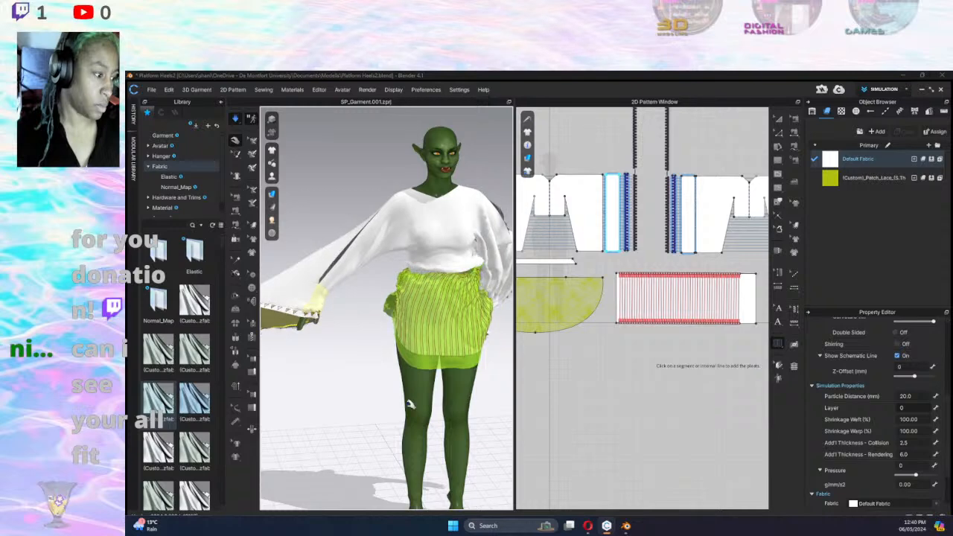
right_click_drag(409, 404, 329, 411)
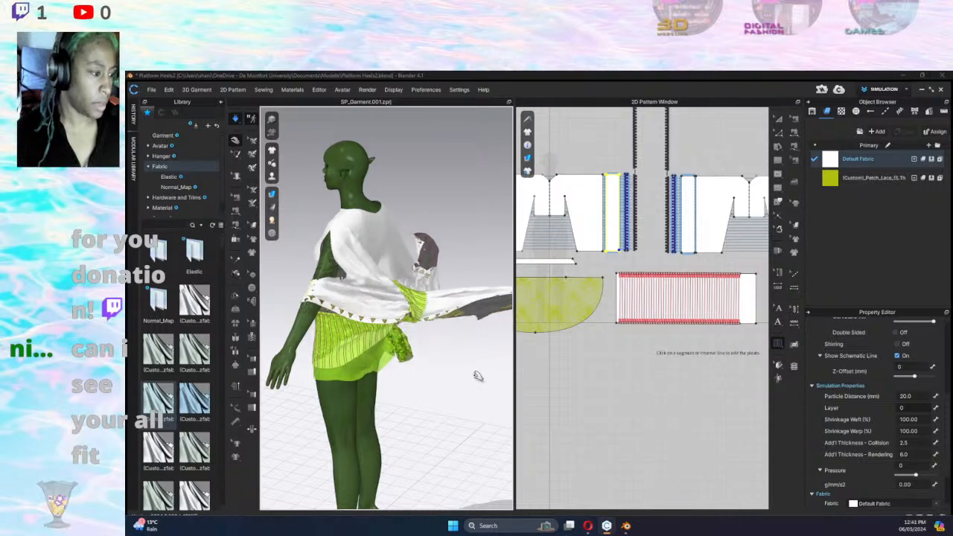
right_click_drag(479, 377, 352, 384)
left_click(588, 237)
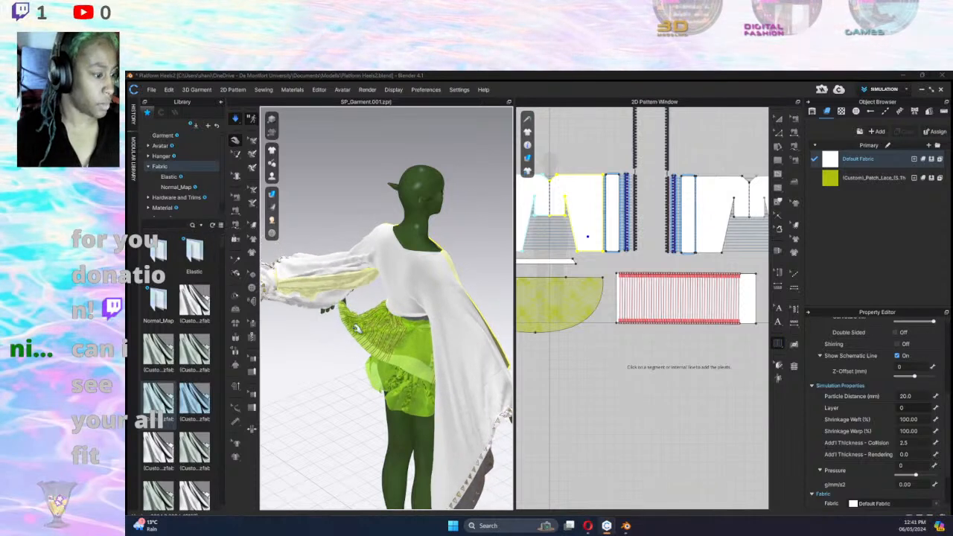
Pull the pleated overskirt and the lace underskirt into place at the avatar's back and front during simulation.
left_click(354, 336)
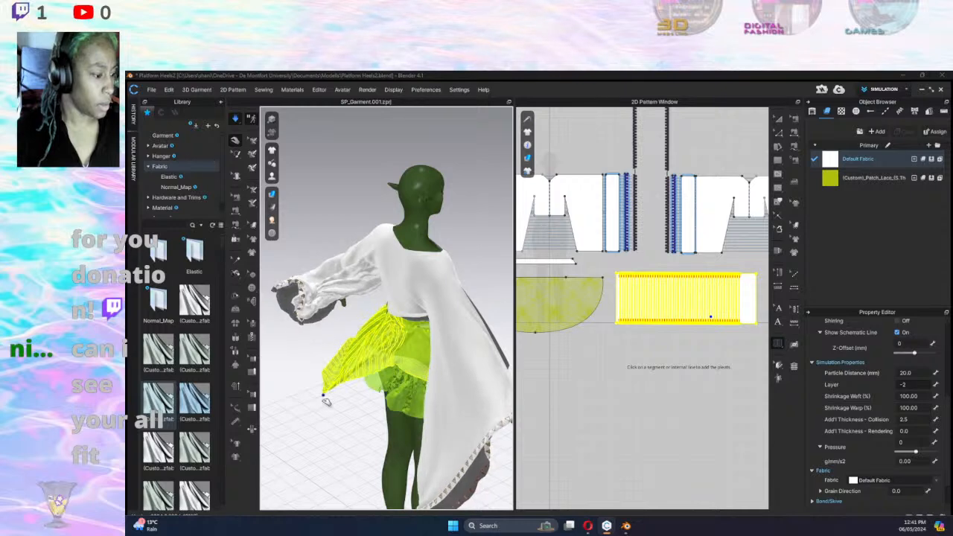
left_click_drag(377, 396, 431, 401)
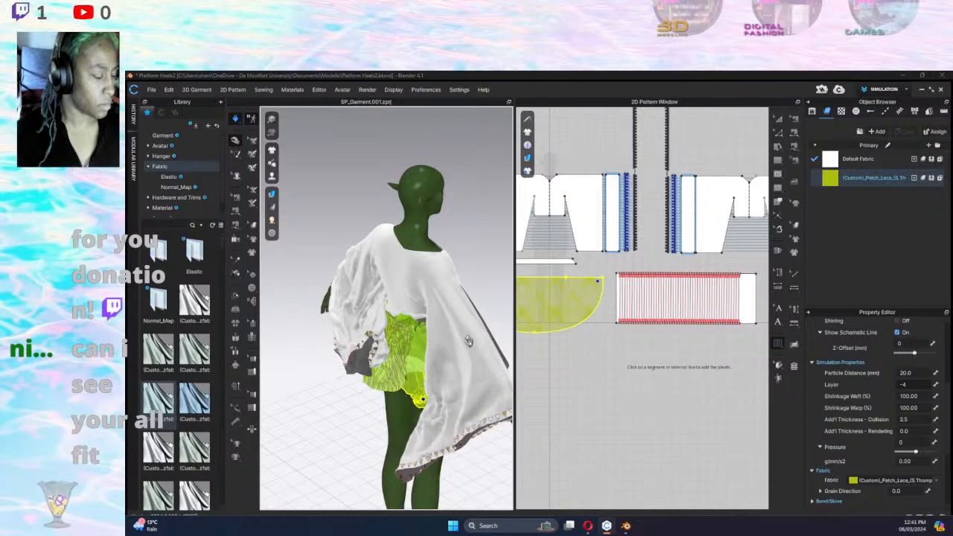
key("2")
left_click_drag(422, 333, 372, 382)
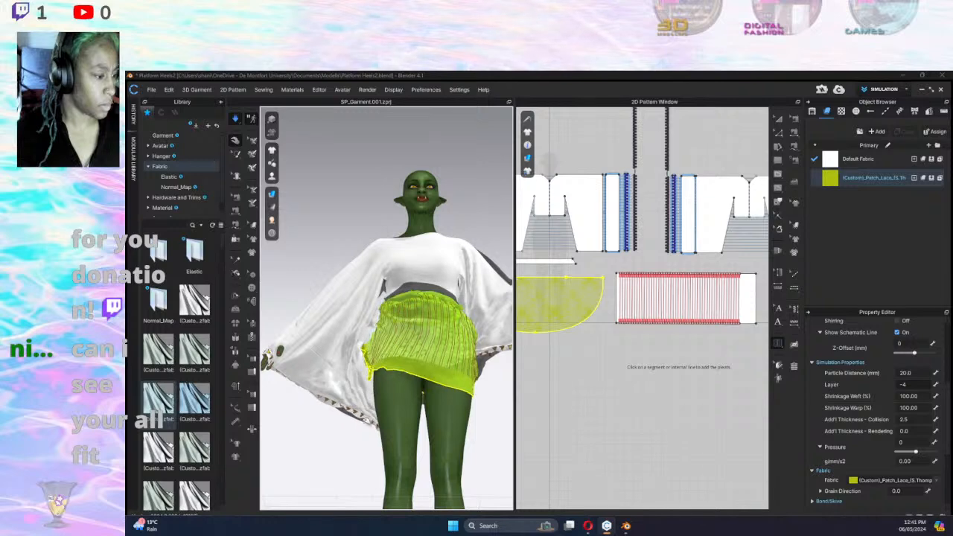
left_click_drag(364, 431, 381, 419)
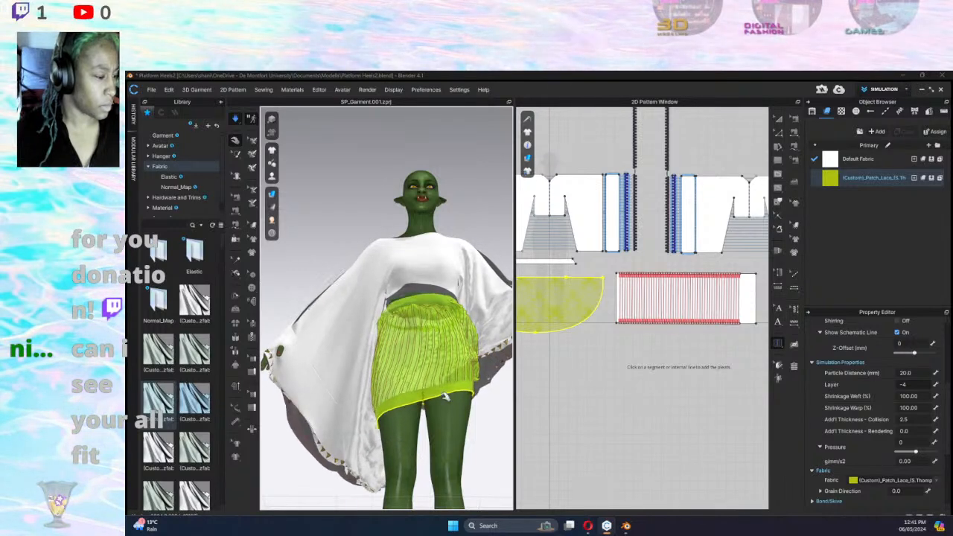
left_click_drag(455, 378, 453, 409)
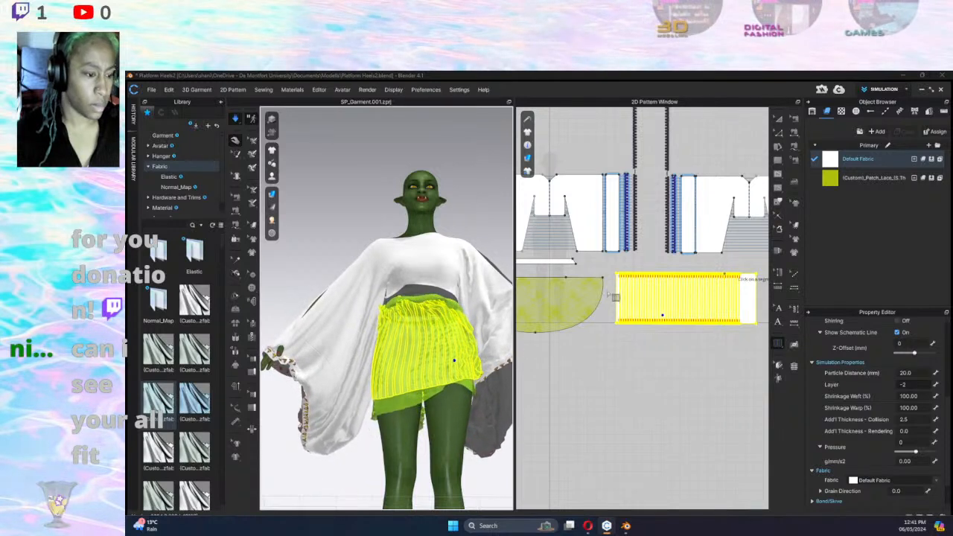
Set the pleated rectangular overskirt piece's simulation layer to -1.
left_click(778, 119)
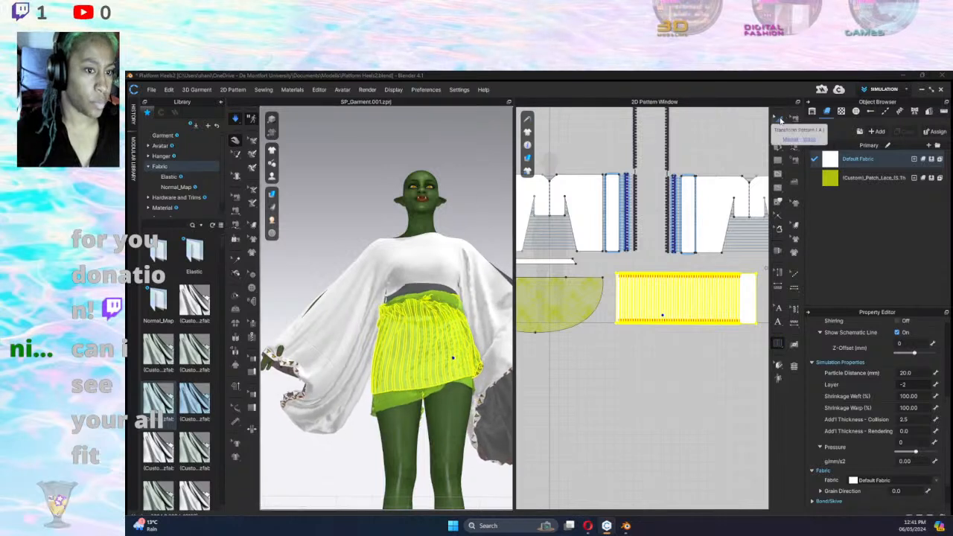
left_click(918, 384)
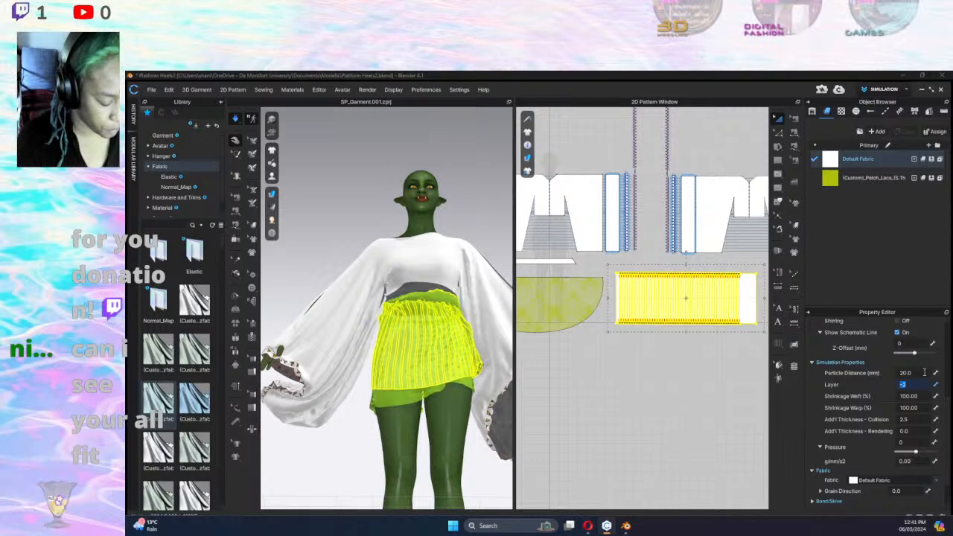
type("-1")
key("Return")
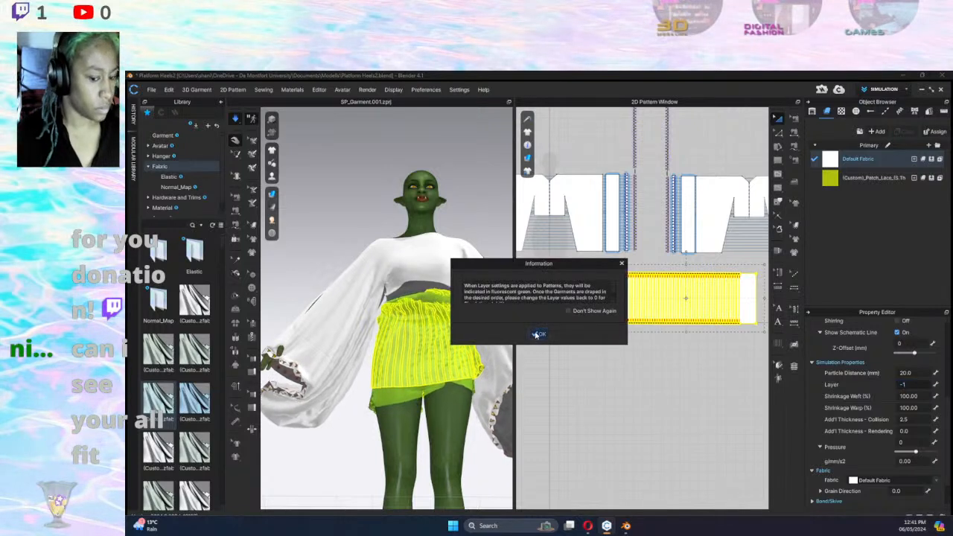
Pull the pleated overskirt down over the lace underskirt at the avatar's front and back during simulation.
left_click(540, 334)
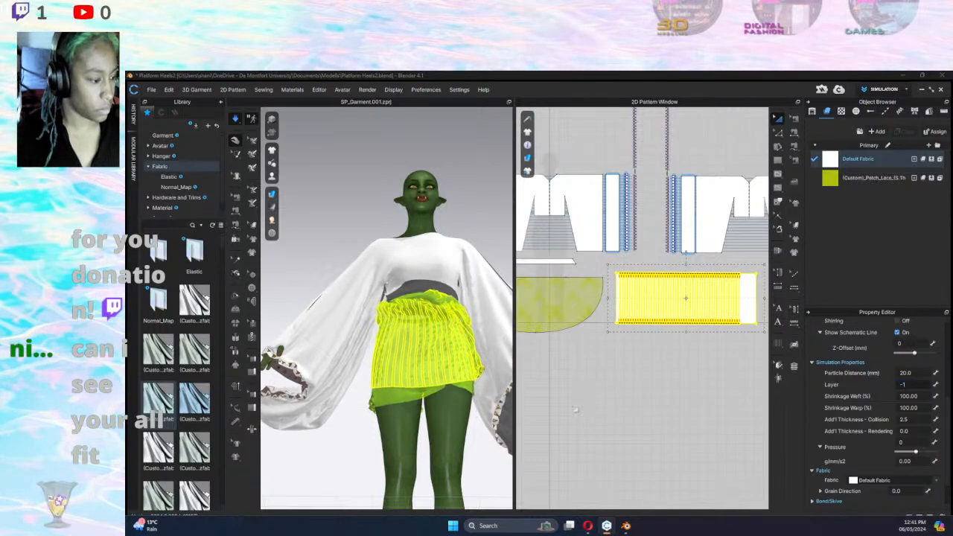
middle_click_drag(584, 434, 596, 455)
right_click_drag(445, 443, 472, 451)
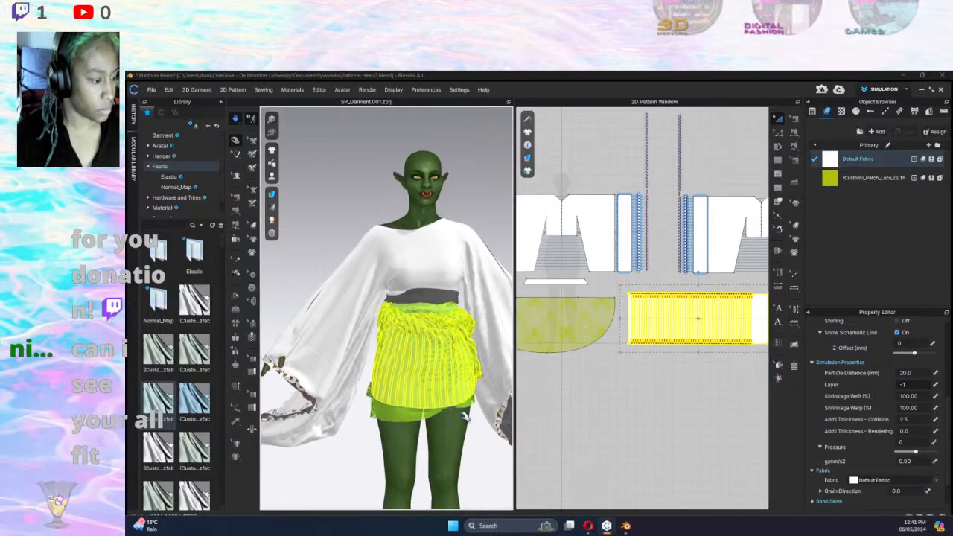
left_click_drag(377, 412, 378, 509)
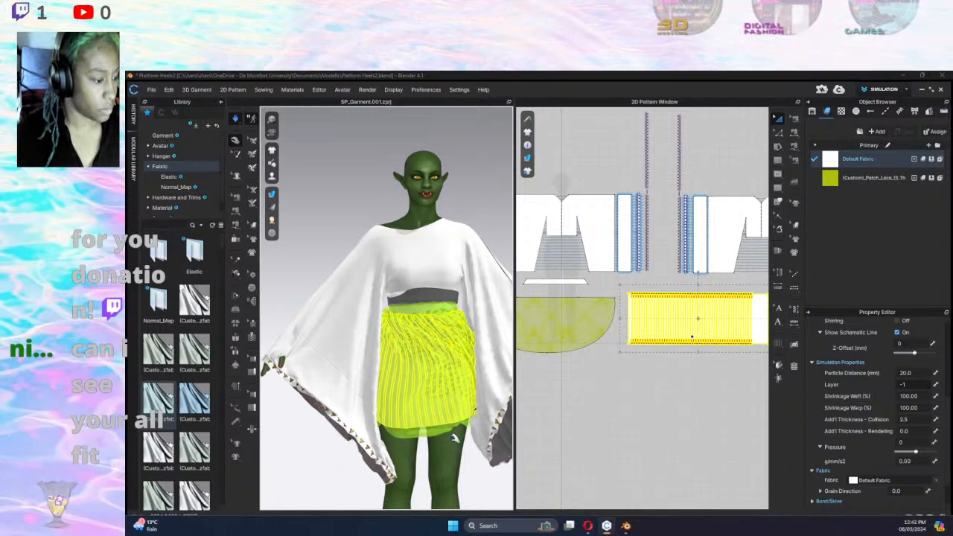
right_click_drag(475, 403, 371, 464)
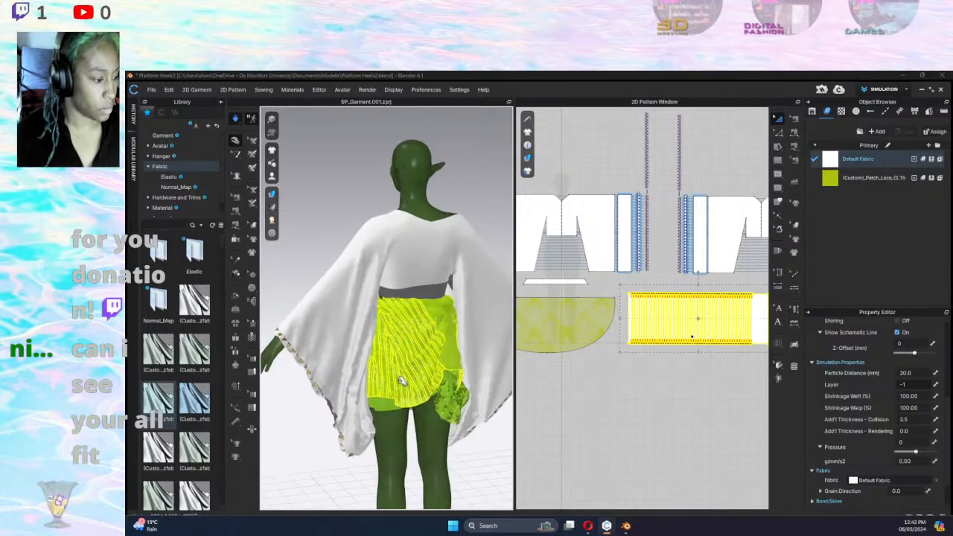
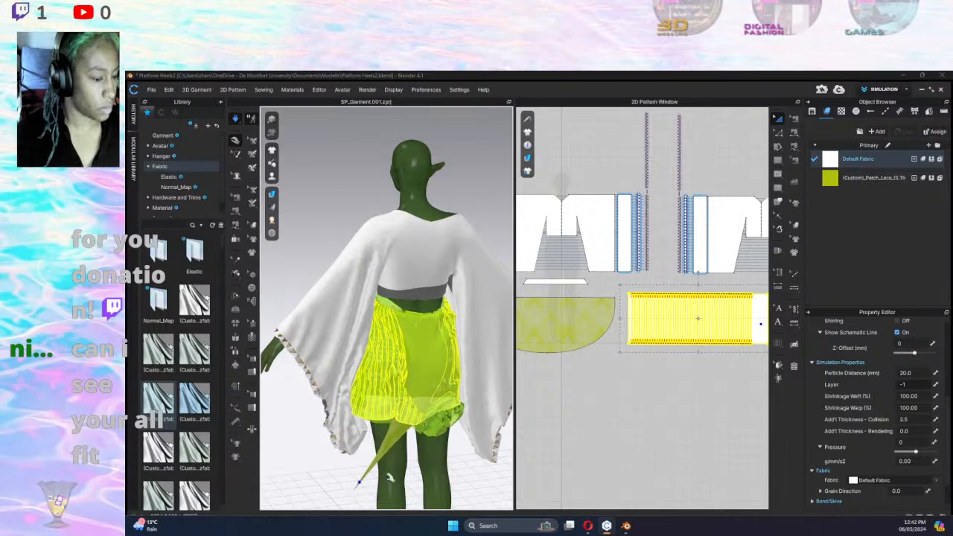
Move the unpleated end edge of the overskirt rectangle inward to just beyond the last pleat.
middle_click_drag(710, 346, 646, 350)
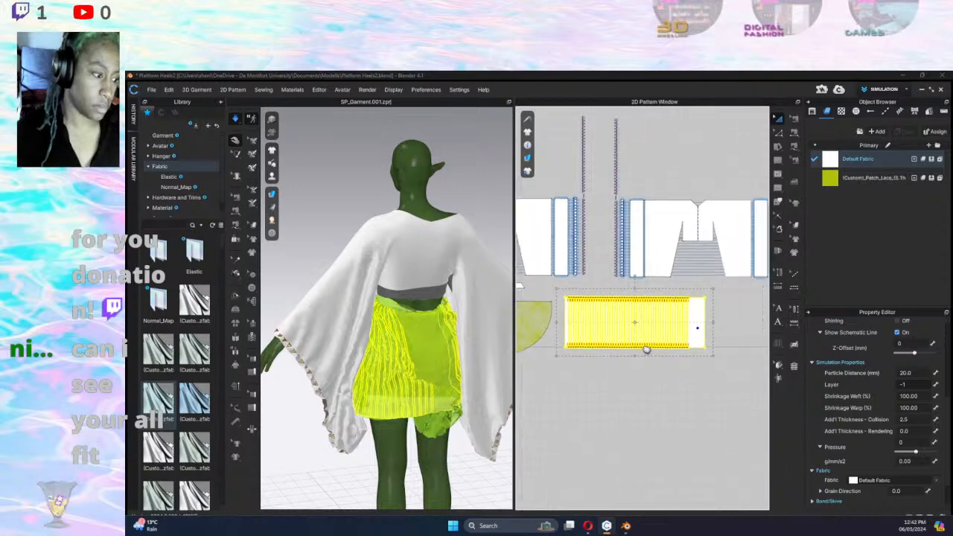
scroll(710, 322, "up", 5)
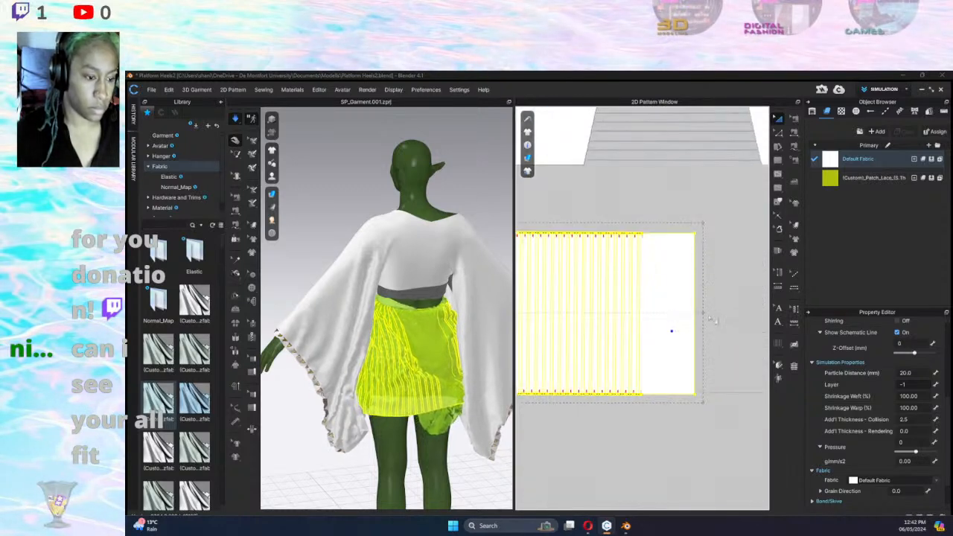
left_click(778, 133)
left_click(699, 279)
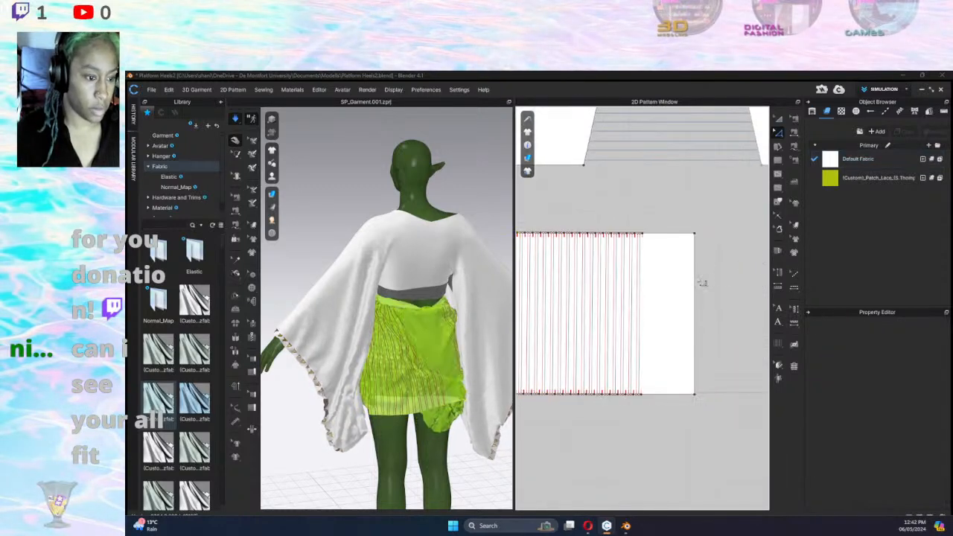
left_click(699, 286)
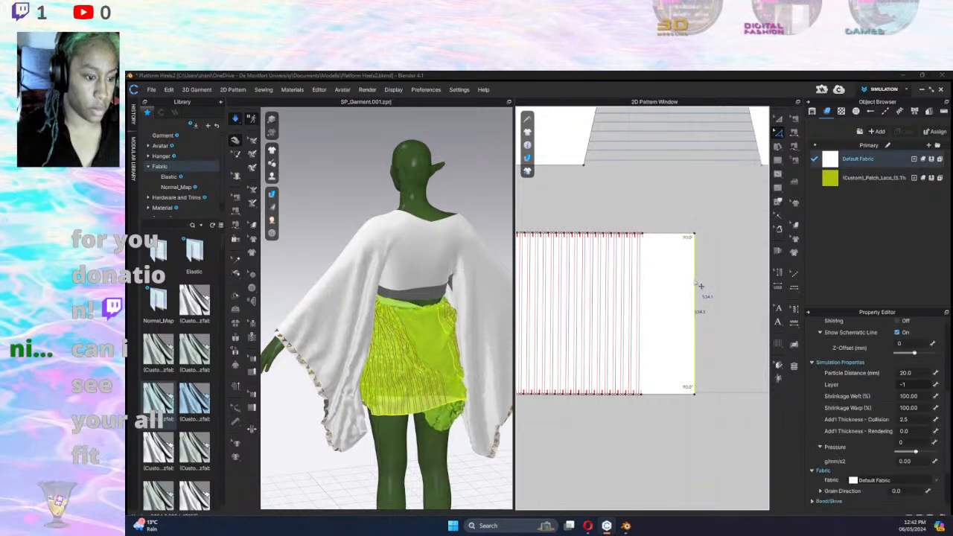
left_click_drag(675, 286, 653, 287)
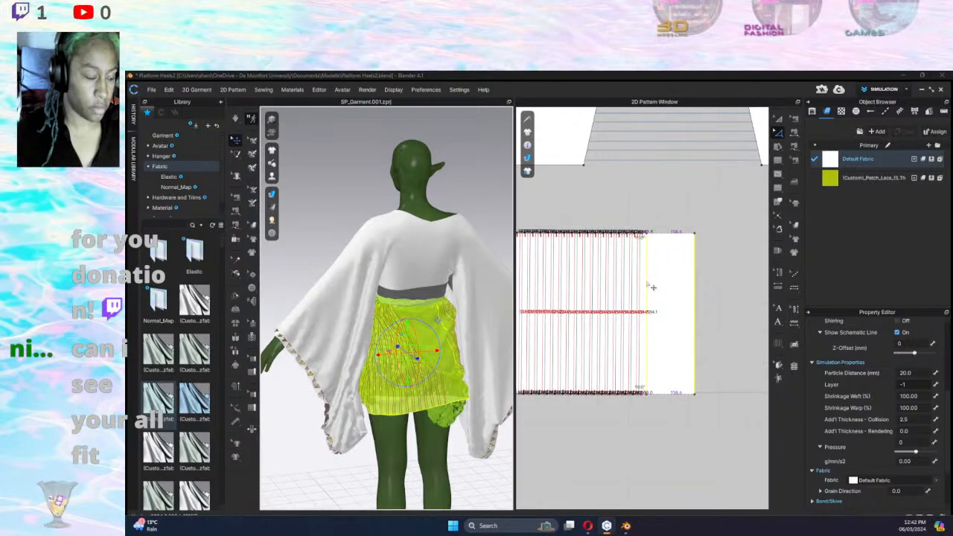
left_click_drag(653, 287, 656, 286)
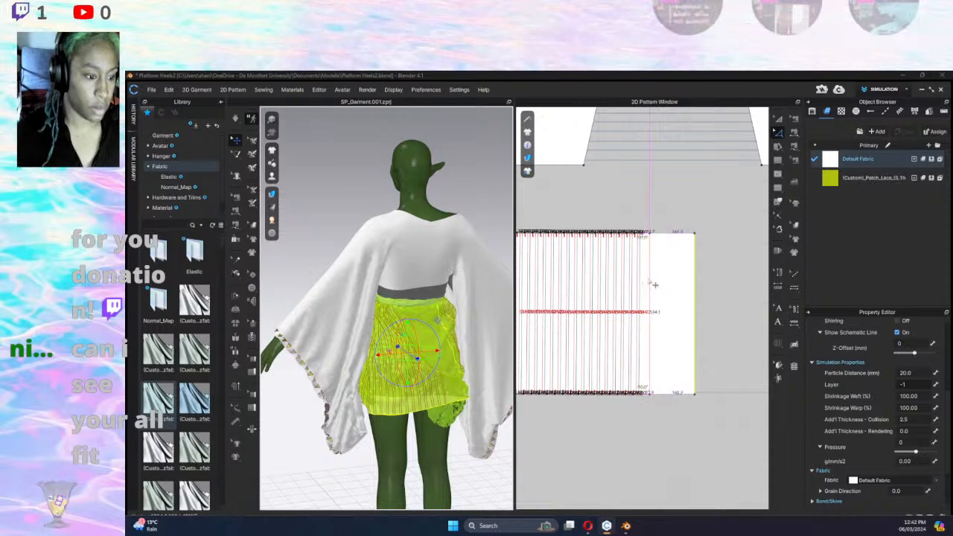
left_click_drag(655, 285, 657, 285)
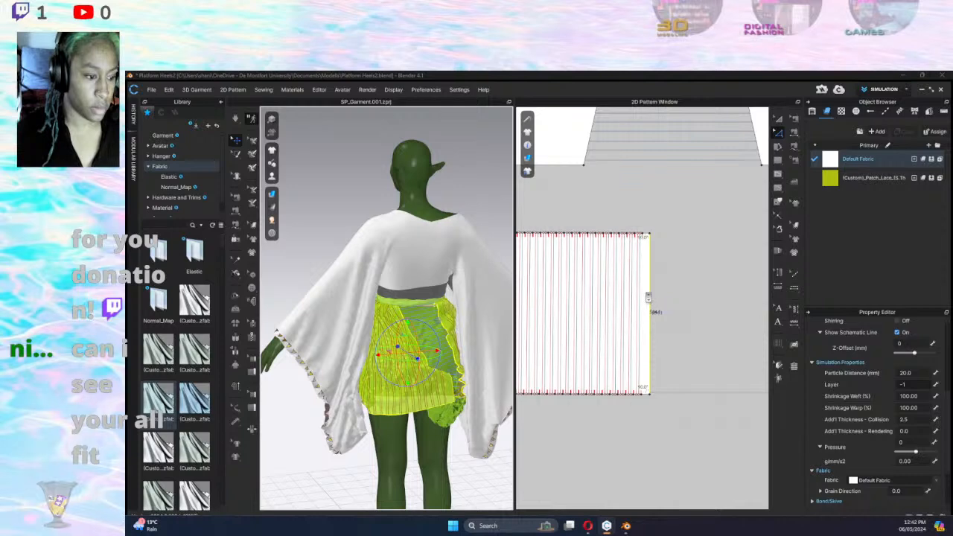
Stretch the whole pleated rectangle horizontally, with all its fold lines, to widen the overskirt piece.
scroll(655, 298, "down", 6)
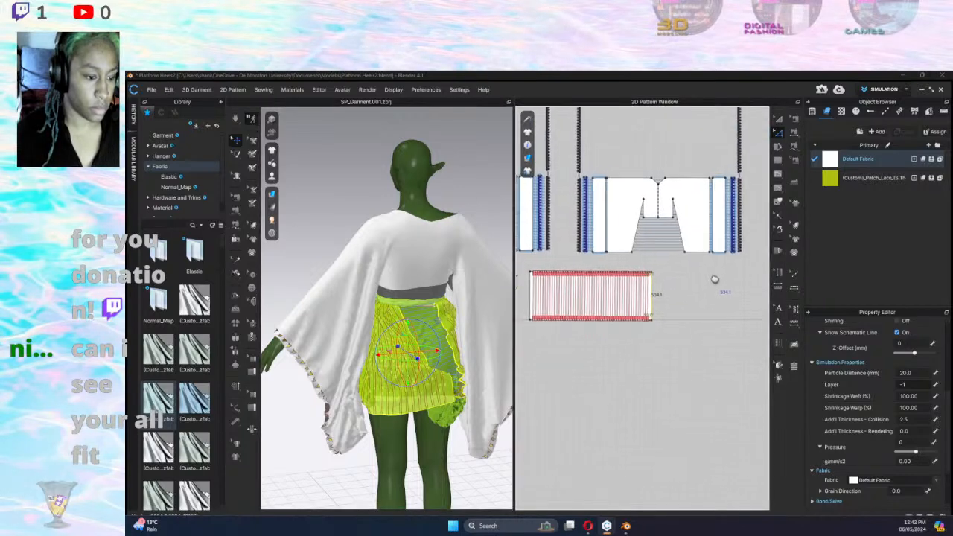
left_click_drag(659, 327, 527, 267)
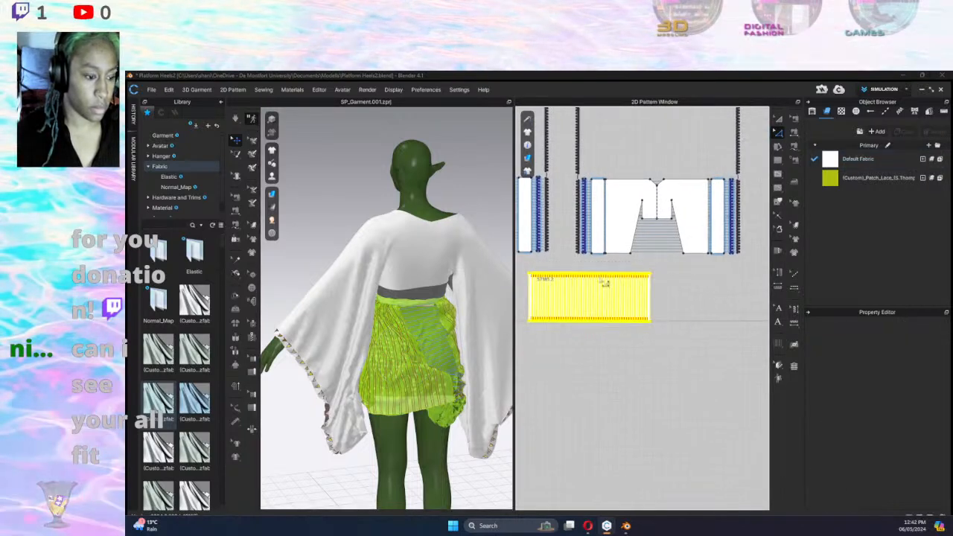
left_click(778, 119)
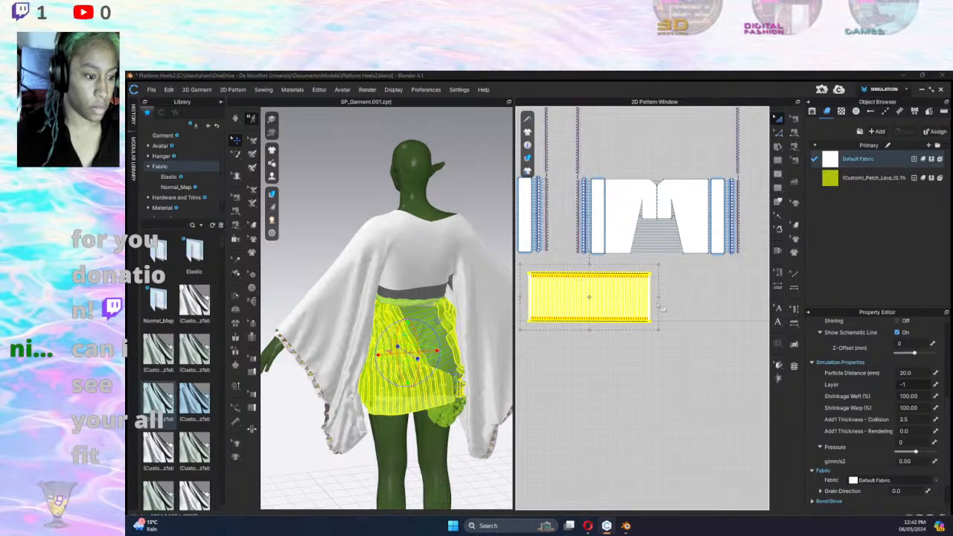
left_click_drag(657, 298, 680, 299)
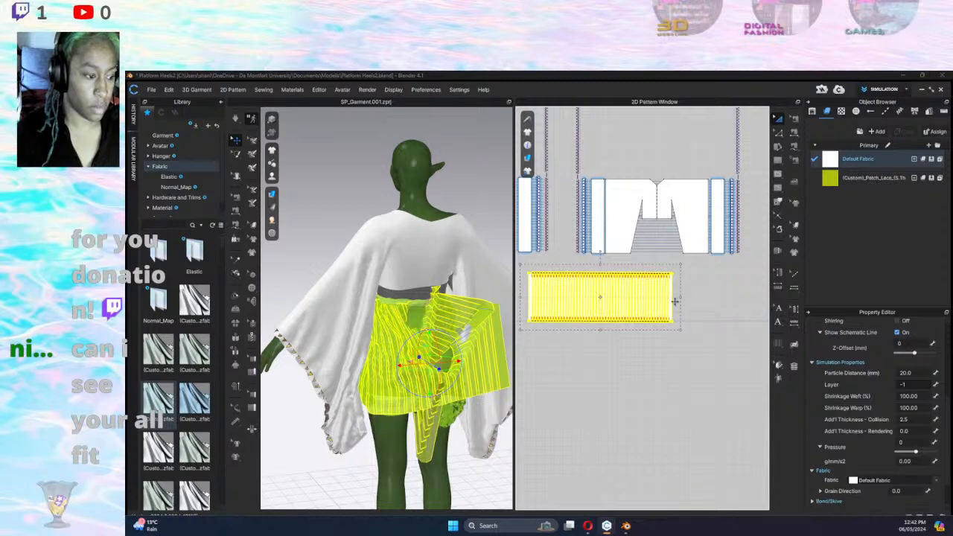
left_click_drag(680, 296, 685, 296)
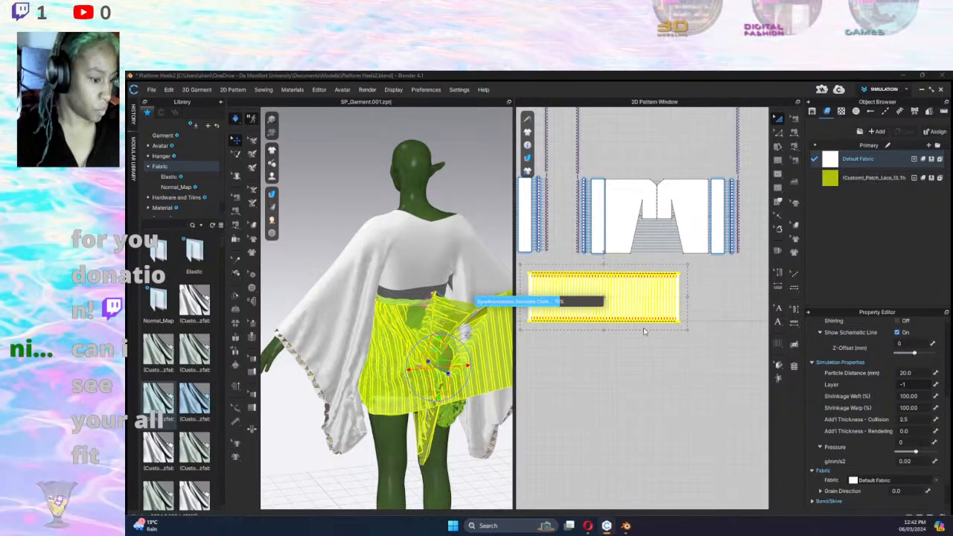
Simulate the widened overskirt and pull its bunched hem down at the avatar's front and side.
key("space")
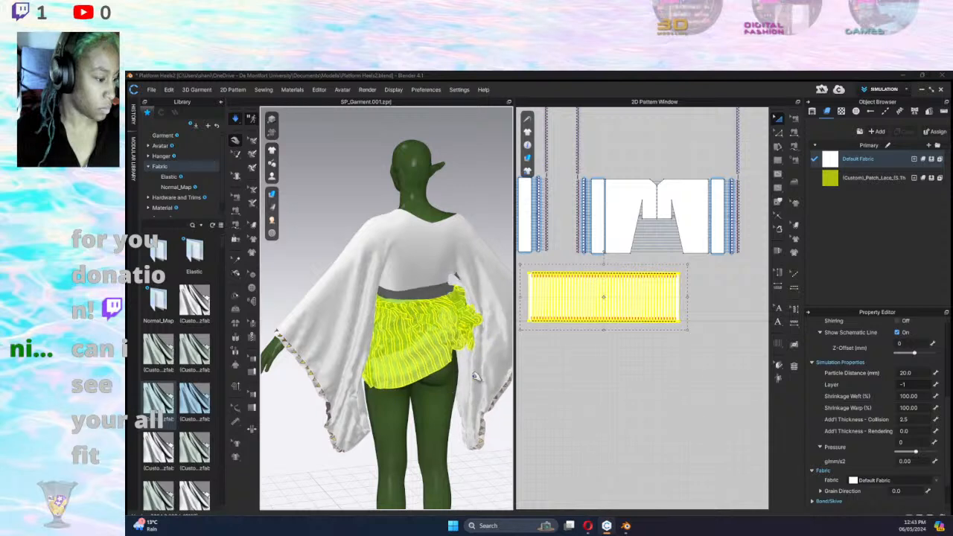
left_click_drag(366, 414, 382, 425)
right_click_drag(383, 425, 499, 406)
left_click_drag(461, 326, 473, 387)
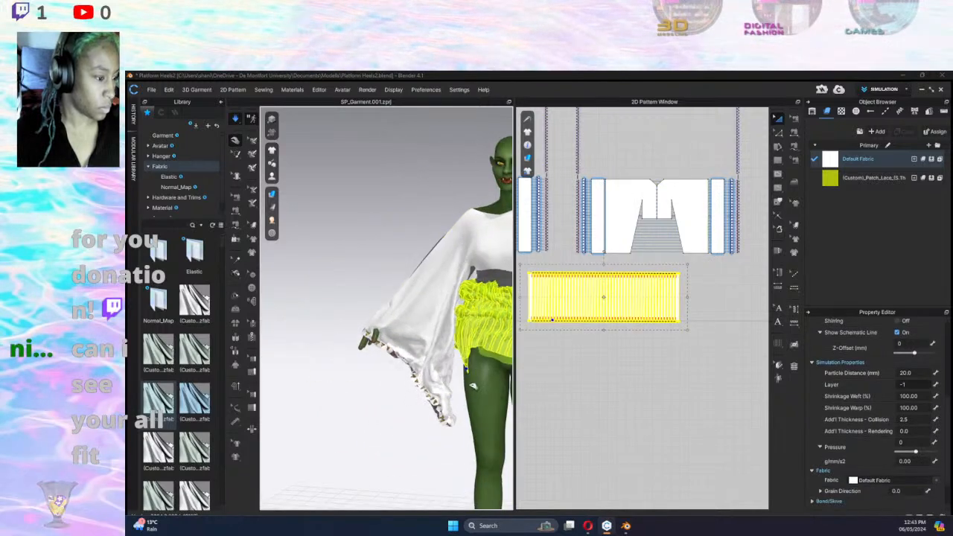
left_click_drag(470, 424, 459, 479)
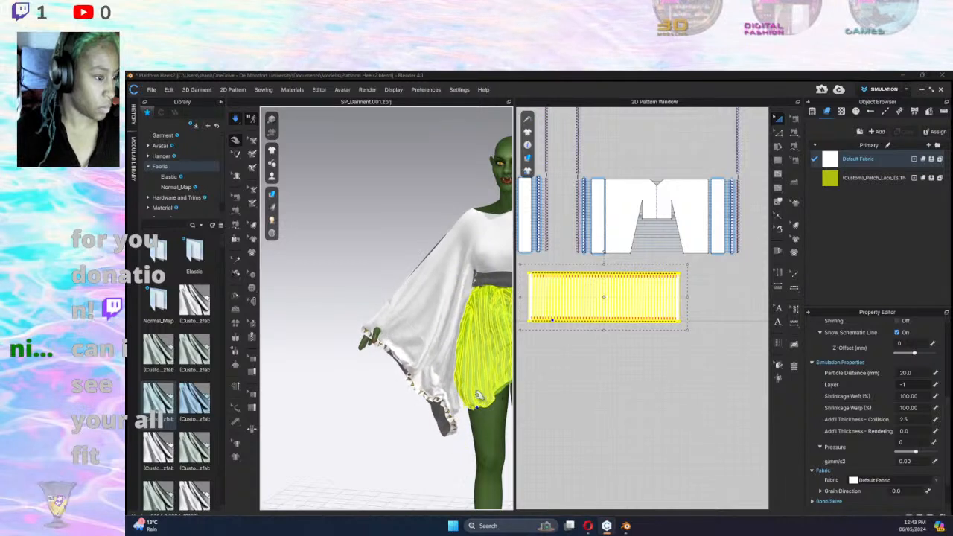
right_click_drag(499, 362, 436, 365)
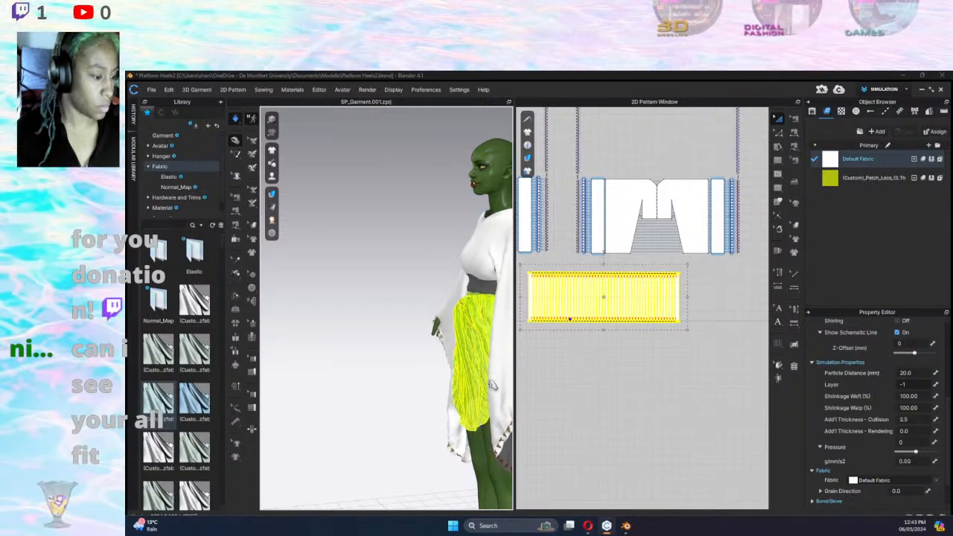
left_click_drag(482, 354, 488, 403)
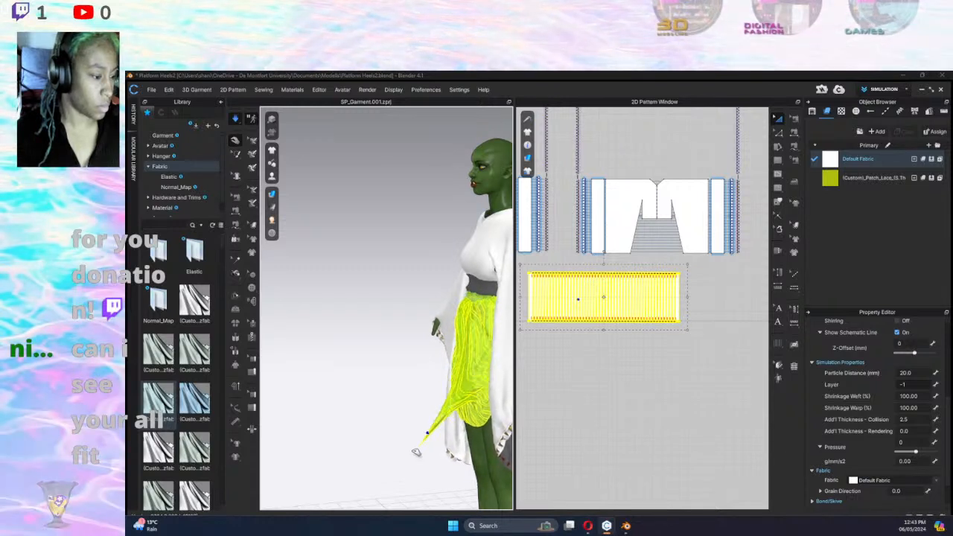
Delete the semicircular lace underskirt pattern piece.
left_click(580, 387)
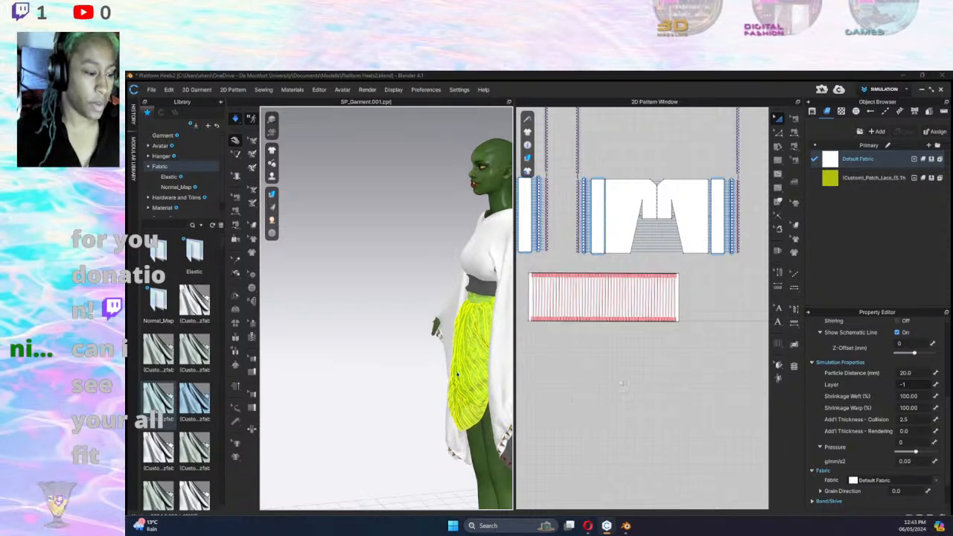
middle_click_drag(579, 386, 659, 368)
left_click(587, 286)
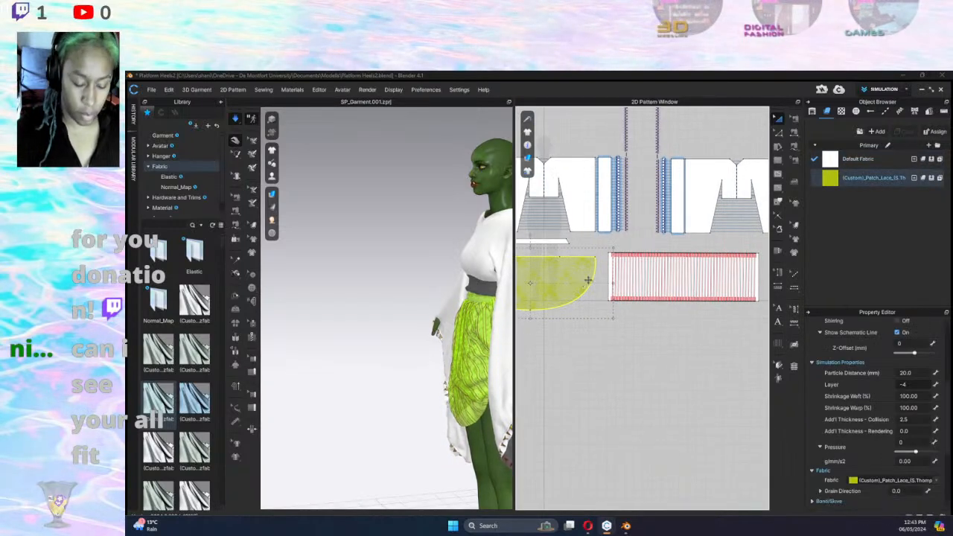
key("Delete")
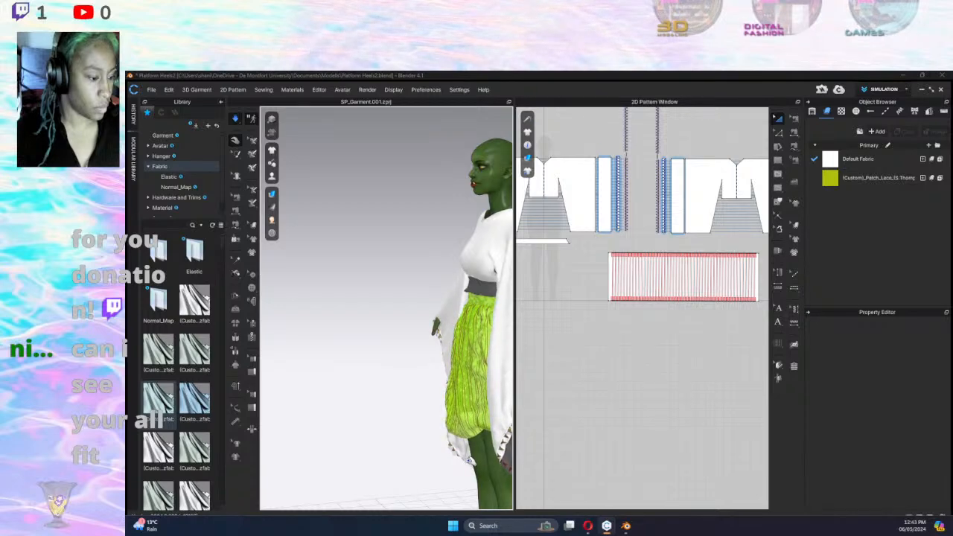
Pull the pleated overskirt into place around the avatar's hips at the front, sides and back during simulation.
right_click_drag(470, 461, 525, 461)
right_click_drag(442, 444, 581, 444)
right_click_drag(467, 414, 357, 366)
left_click(357, 376)
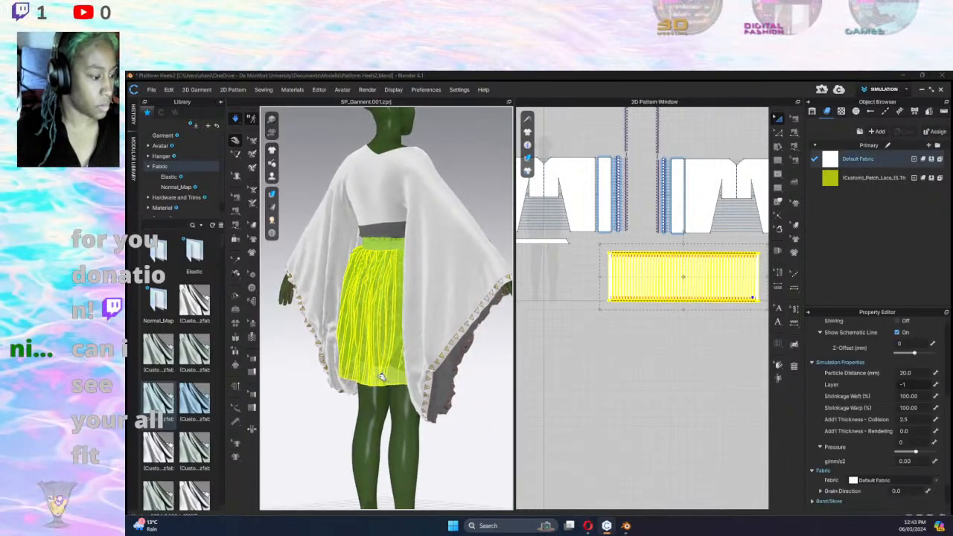
right_click_drag(383, 373, 420, 384)
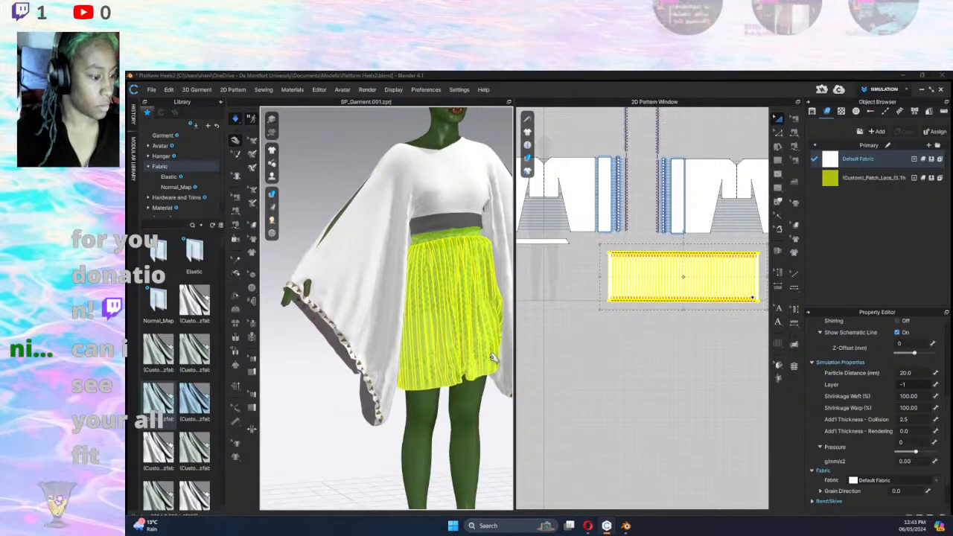
right_click_drag(483, 254, 512, 345)
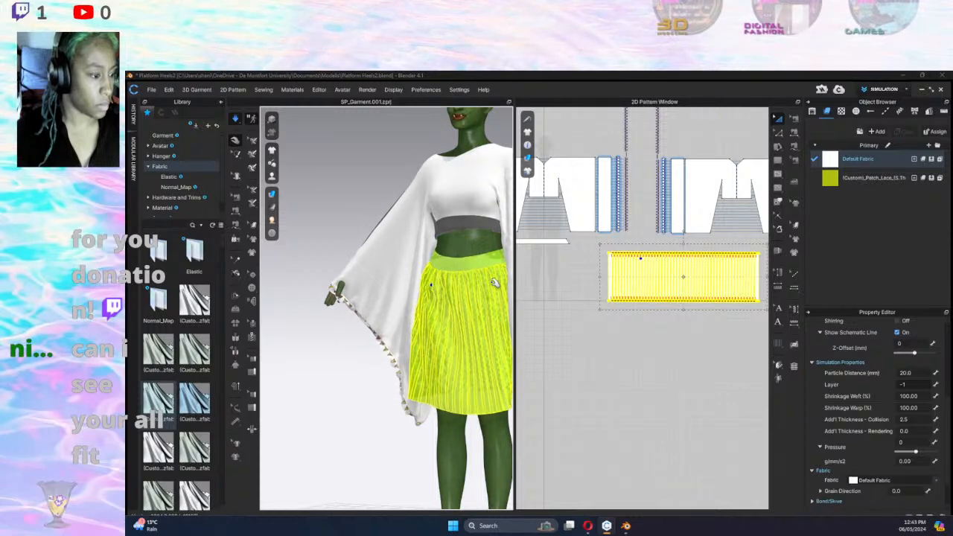
right_click_drag(494, 283, 479, 296)
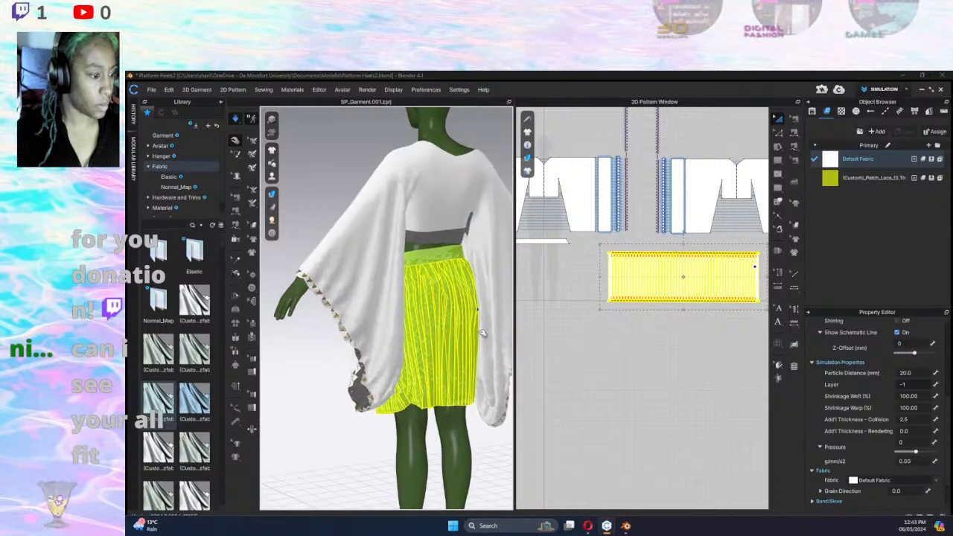
right_click_drag(422, 332, 463, 341)
right_click_drag(477, 298, 400, 275)
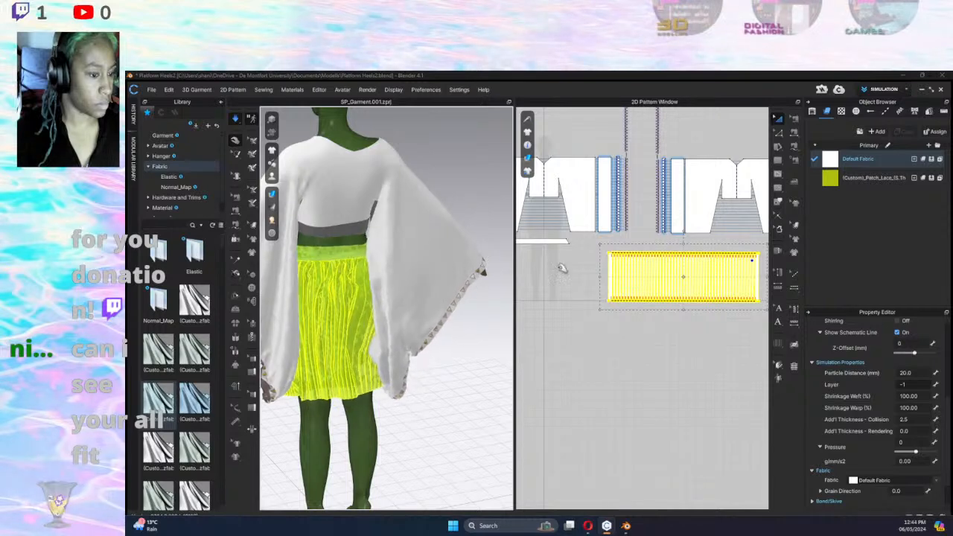
Pull the skirt's waistband into place at the avatar's back and front, and stop the simulation.
left_click(549, 240)
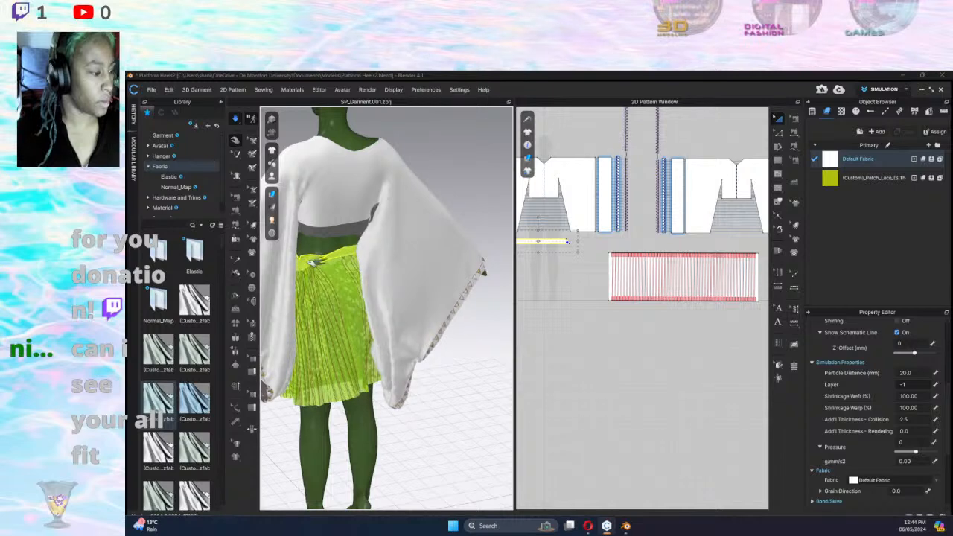
left_click_drag(330, 264, 359, 266)
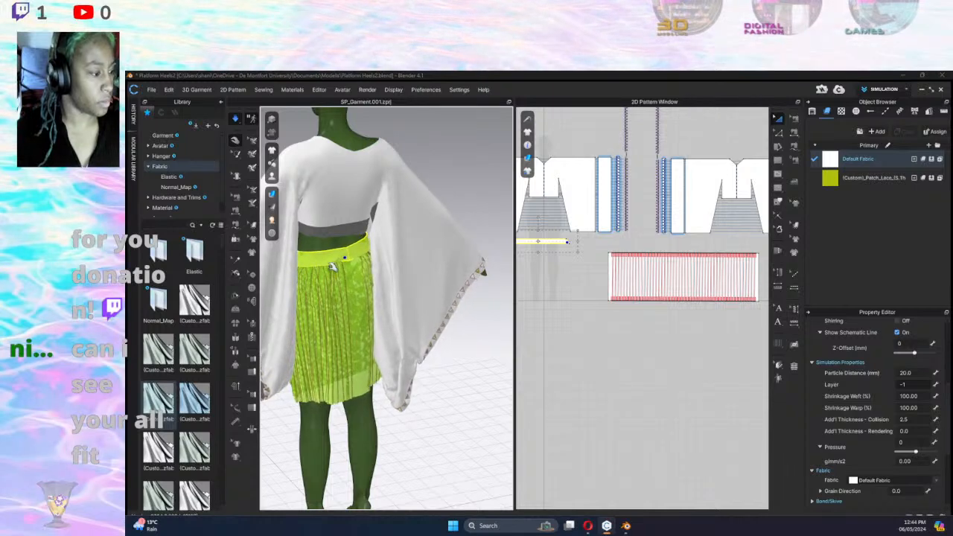
right_click_drag(332, 266, 457, 255)
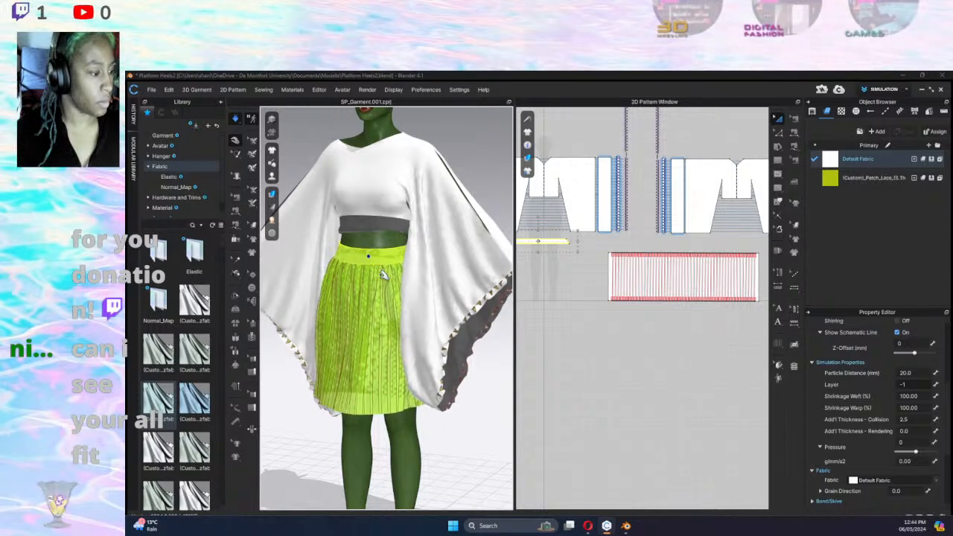
right_click_drag(397, 308, 250, 328)
key("space")
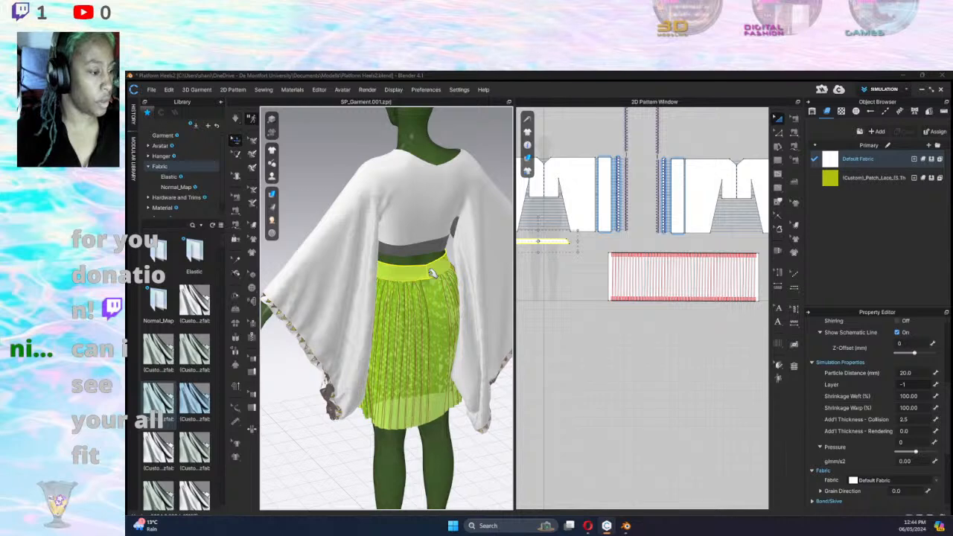
left_click(435, 292)
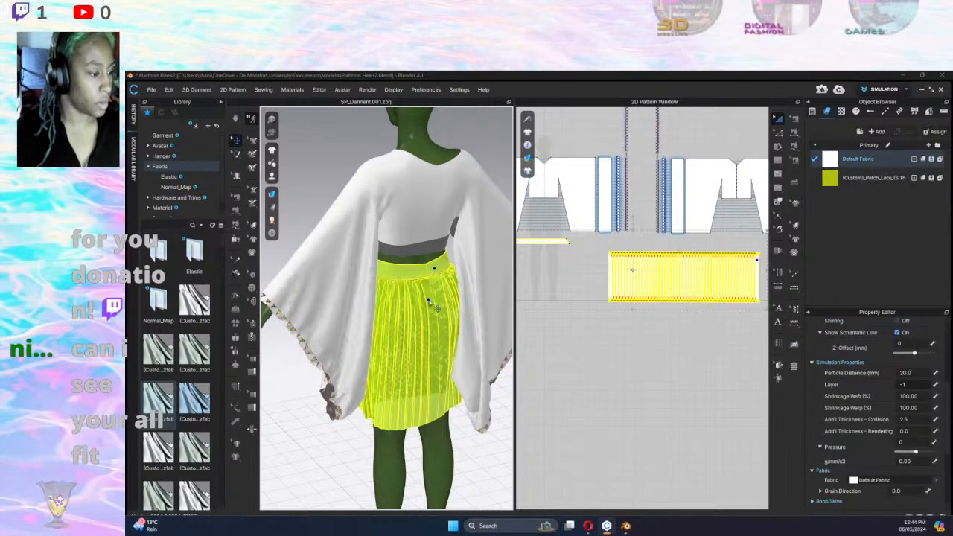
left_click(473, 316)
left_click(441, 340)
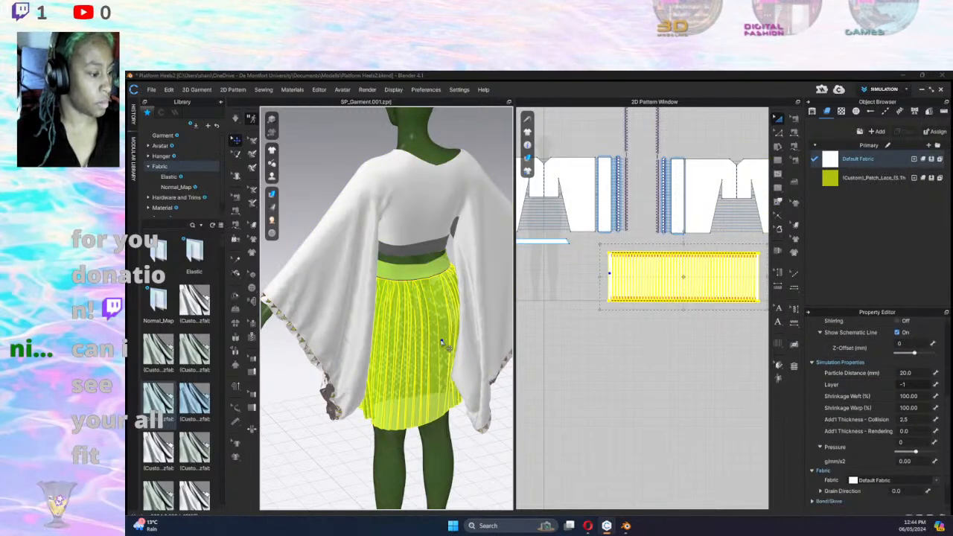
left_click(426, 270, "shift")
scroll(427, 298, "up", 1)
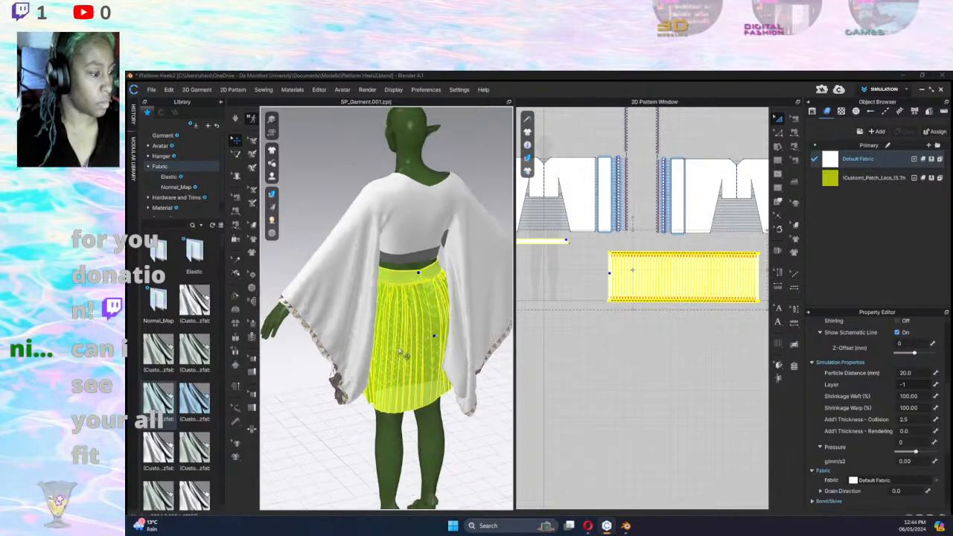
scroll(428, 313, "down", 4)
middle_click_drag(405, 365, 427, 339)
right_click_drag(426, 338, 416, 305)
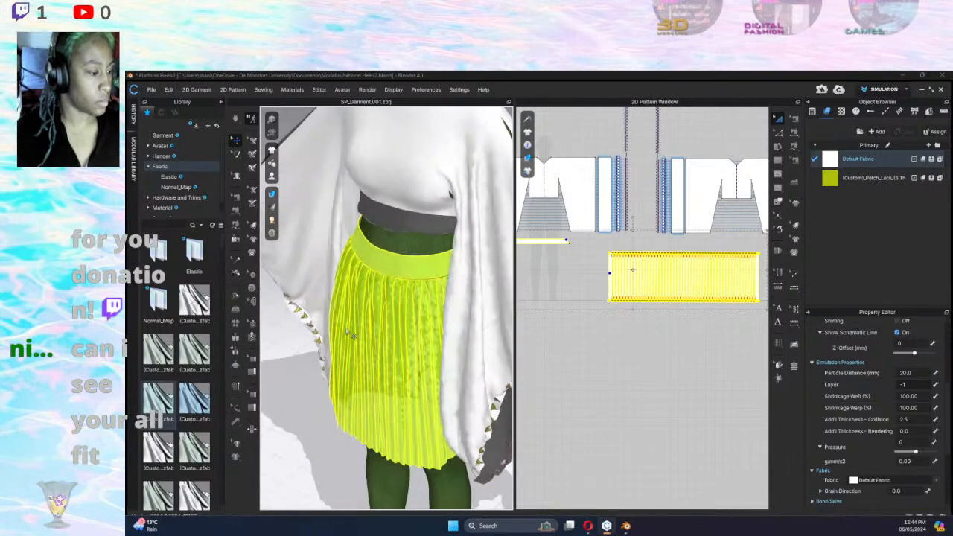
left_click(339, 440)
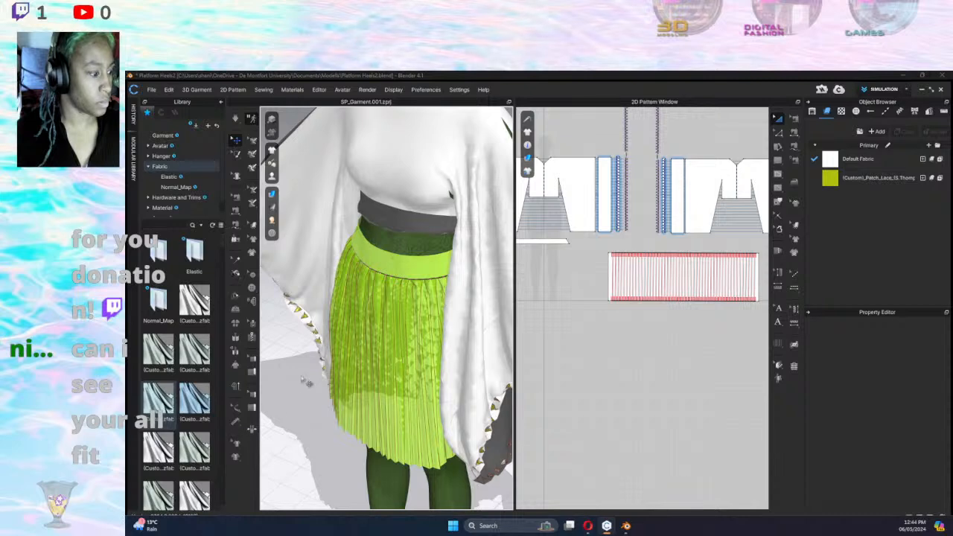
Select the pleated overskirt together with its waistband, and finish with only the waistband piece selected on the avatar.
left_click(375, 301)
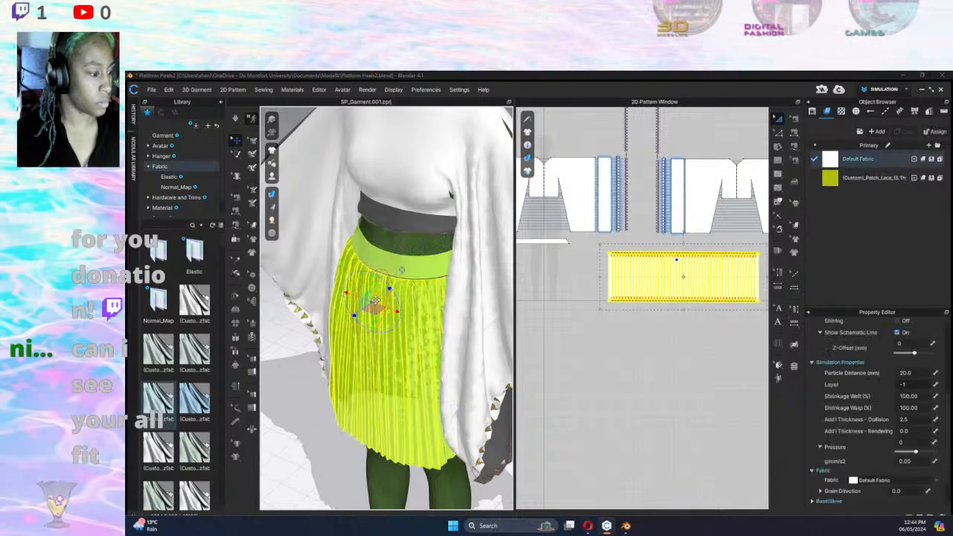
left_click(420, 265, "shift")
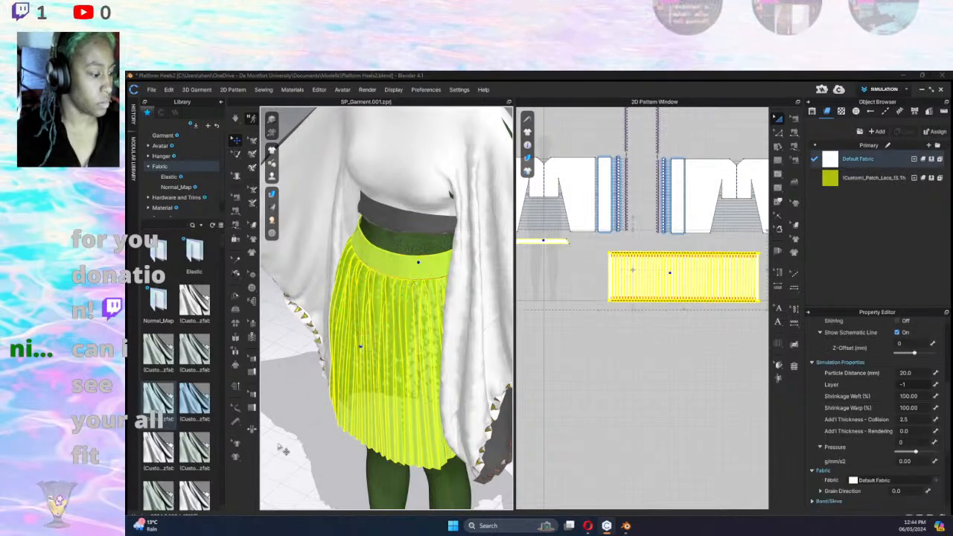
left_click(418, 349)
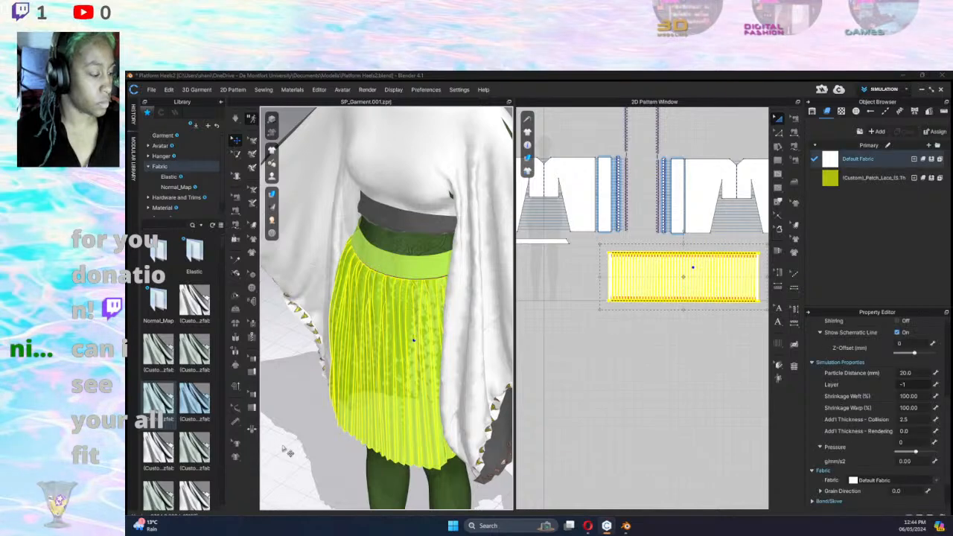
left_click(411, 262)
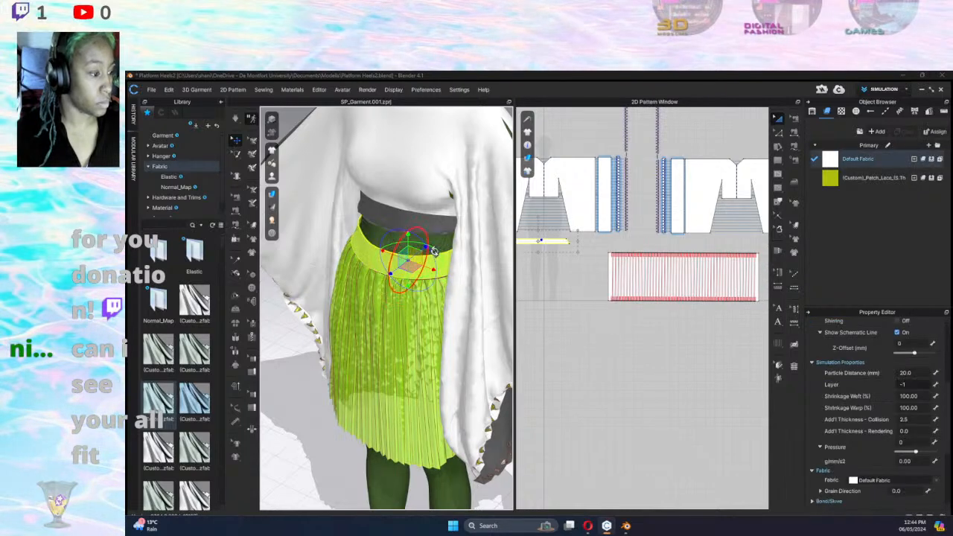
Move the skirt's waistband piece in 3D so it sits around the avatar's waist, free of the pleated skirt.
left_click_drag(434, 251, 232, 277)
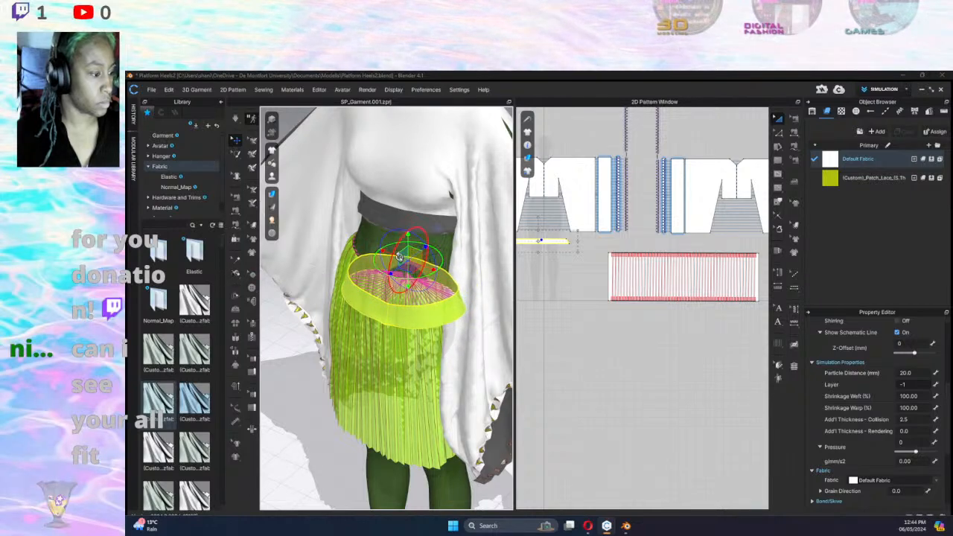
mouse_move(425, 247)
left_mouse_down()
mouse_move(456, 219)
mouse_move(374, 209)
mouse_move(411, 251)
left_mouse_up()
right_click_drag(430, 264, 305, 262)
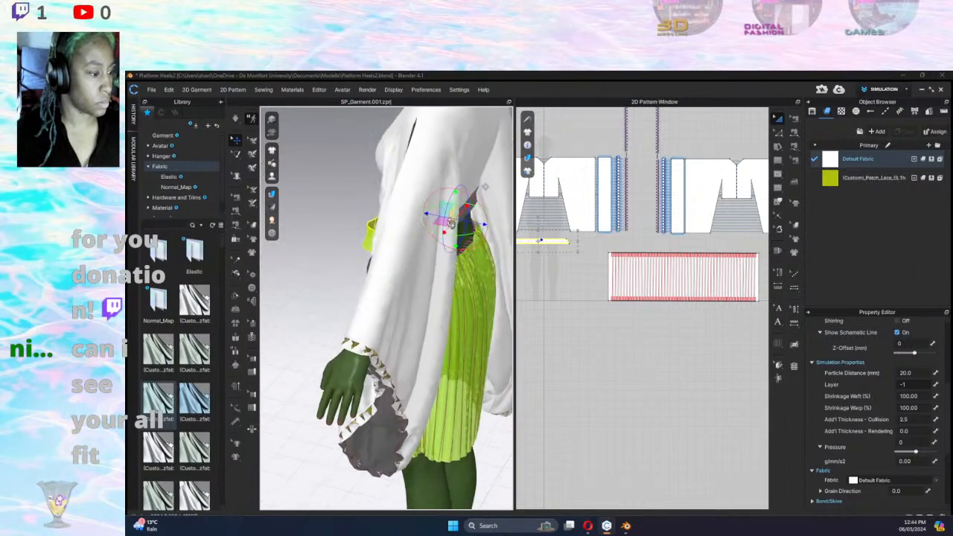
left_click_drag(487, 217, 502, 221)
right_click_drag(472, 296, 402, 298)
left_click_drag(504, 185, 498, 185)
Move the pleated skirt piece in 3D back around the hips beneath the waistband and simulate the drape.
left_click(422, 327)
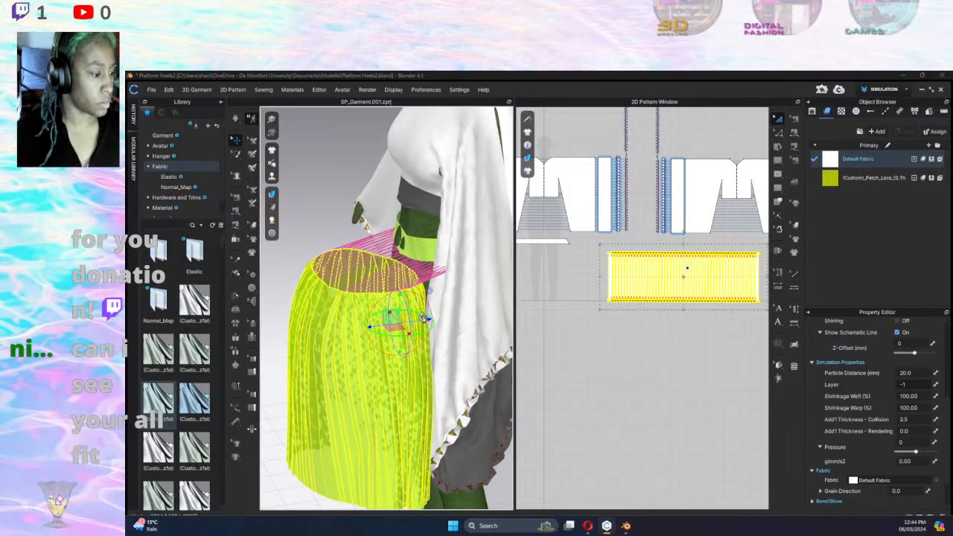
left_click_drag(423, 318, 452, 318)
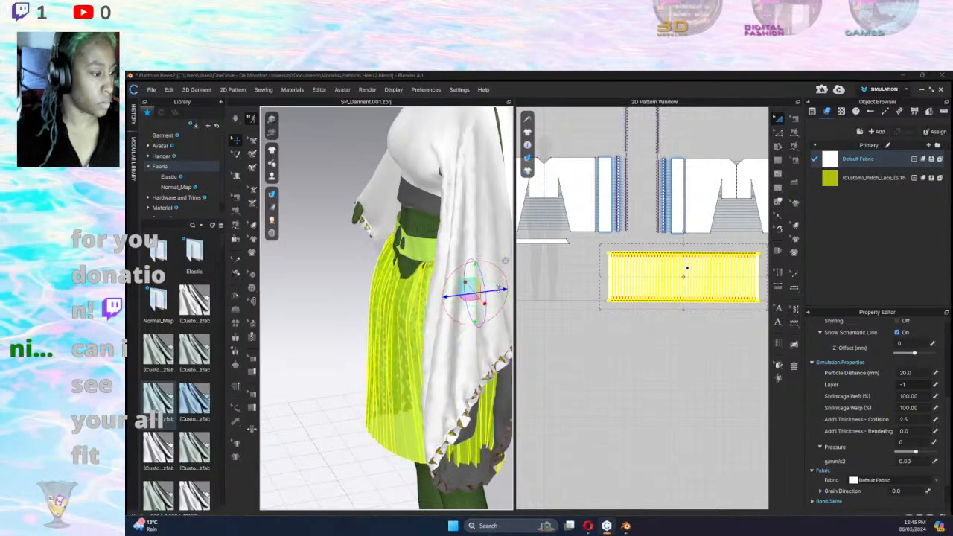
right_click_drag(495, 289, 419, 294)
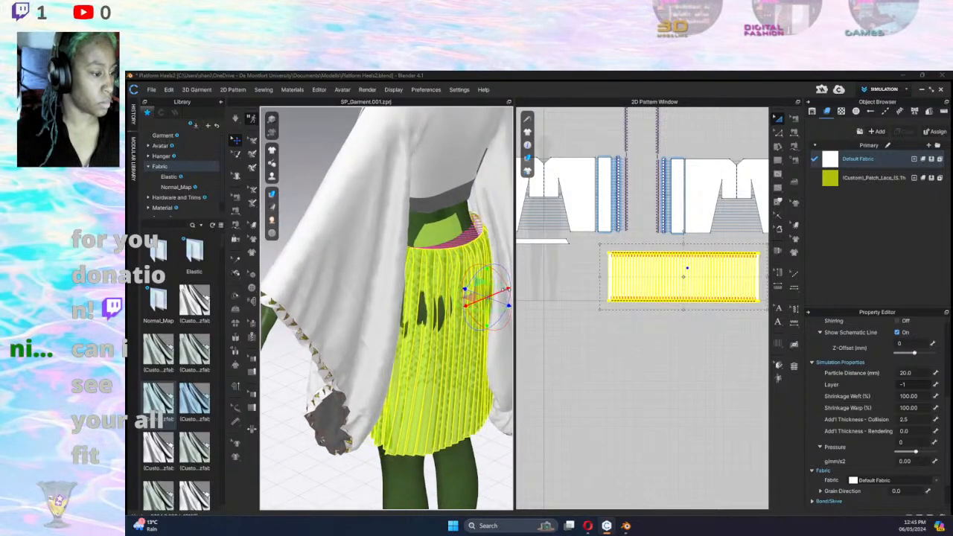
right_click_drag(469, 356, 510, 300)
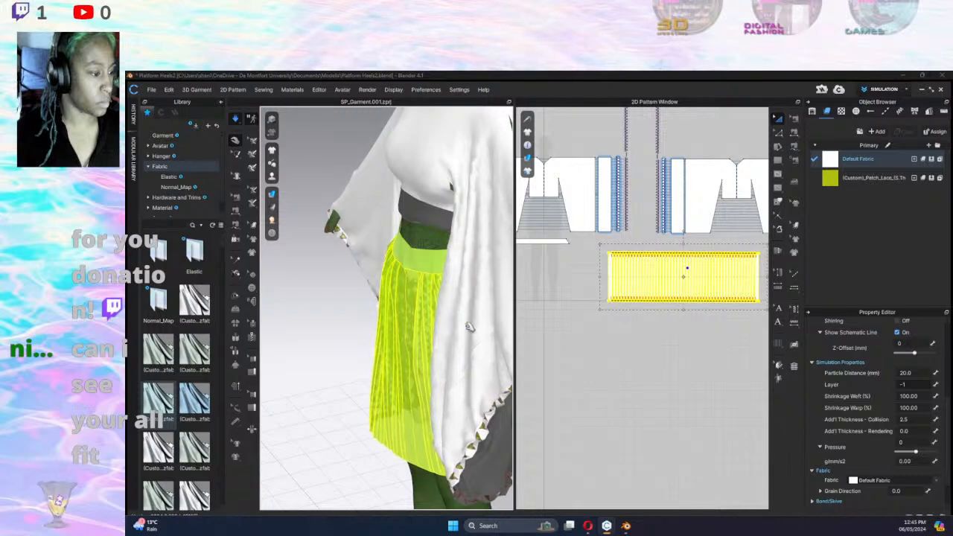
right_click_drag(469, 326, 500, 216)
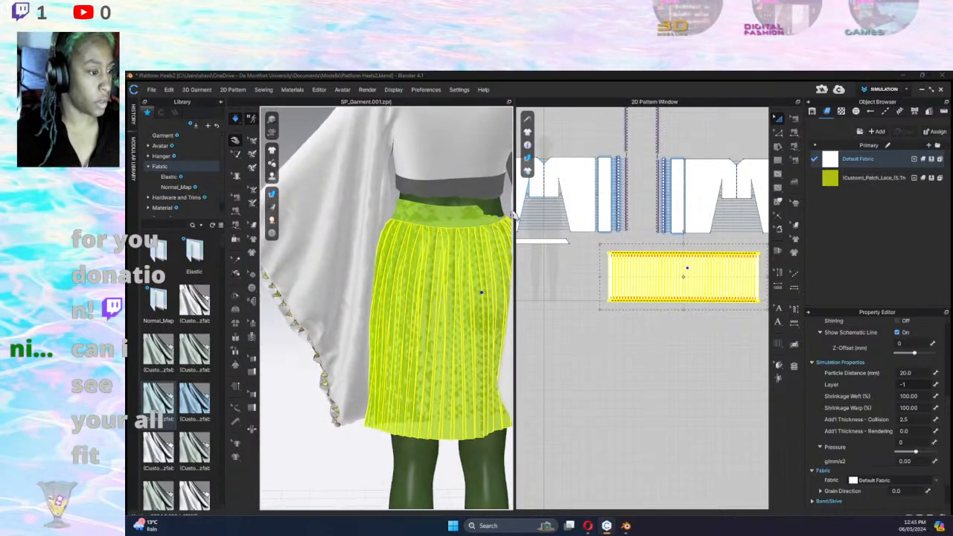
Try to pull the top's front hem down over the skirt's waistband while the simulation runs.
left_click(492, 216)
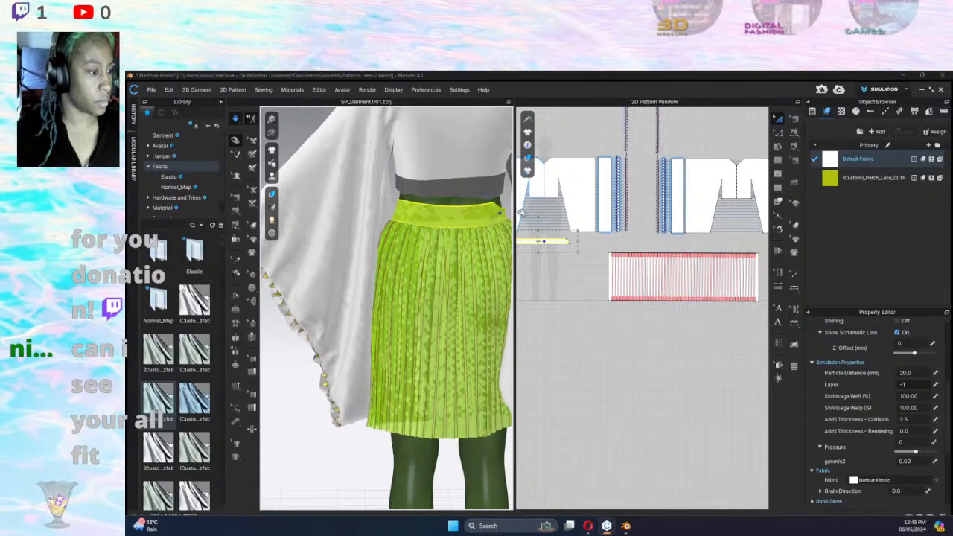
right_click_drag(449, 279, 581, 275)
middle_click_drag(400, 271, 328, 265)
left_click(397, 165)
left_click_drag(394, 188, 429, 213)
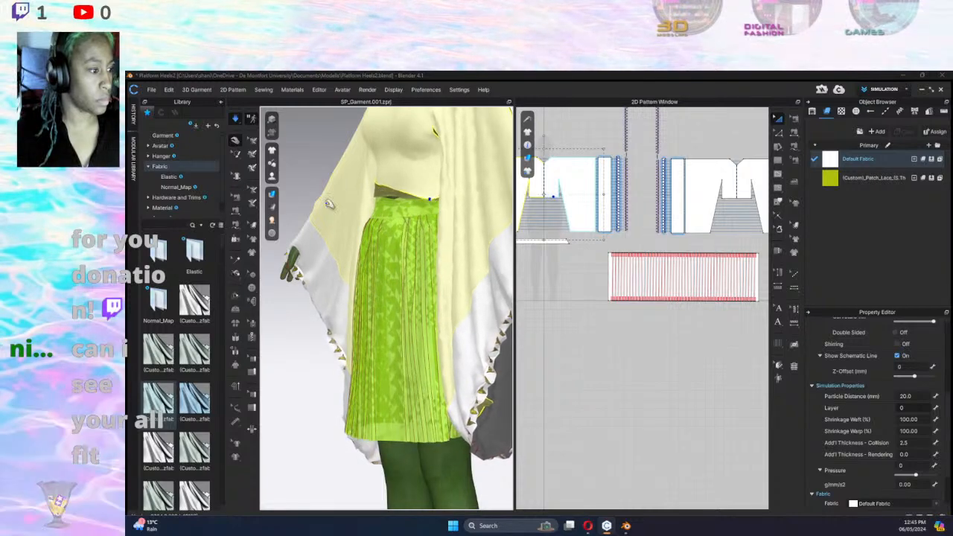
left_click_drag(373, 198, 369, 218)
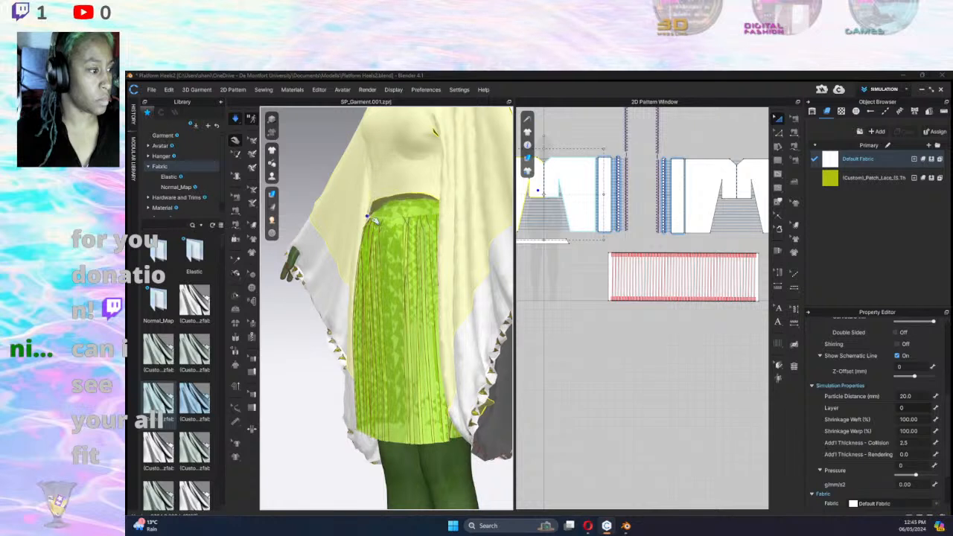
Raise the central hem edges of the front and back top patterns to crop the top, and simulate the change.
left_click(777, 131)
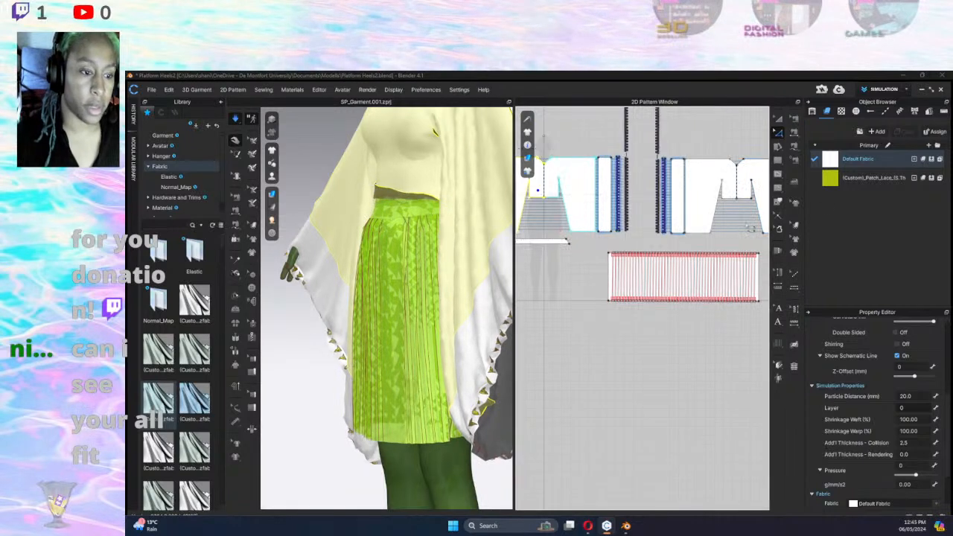
left_click(712, 199)
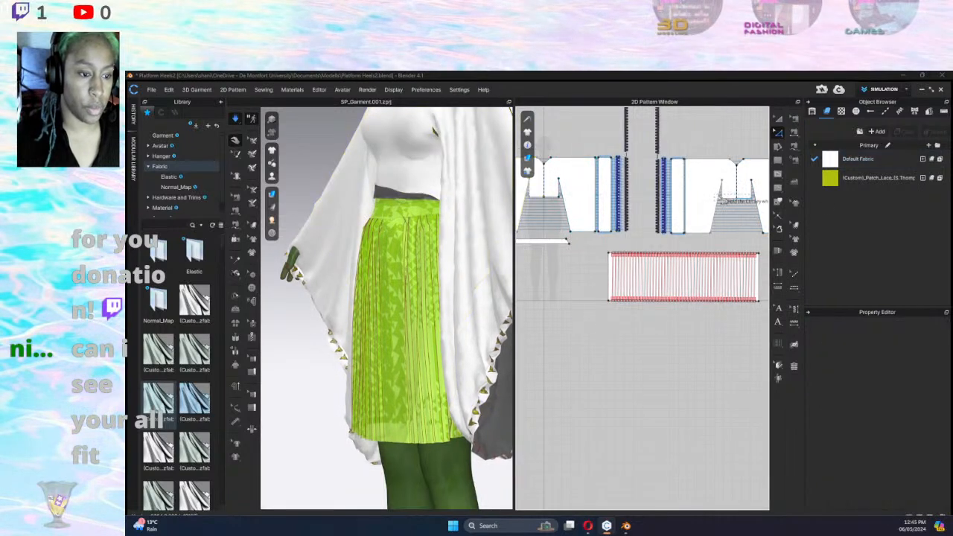
left_click(744, 198)
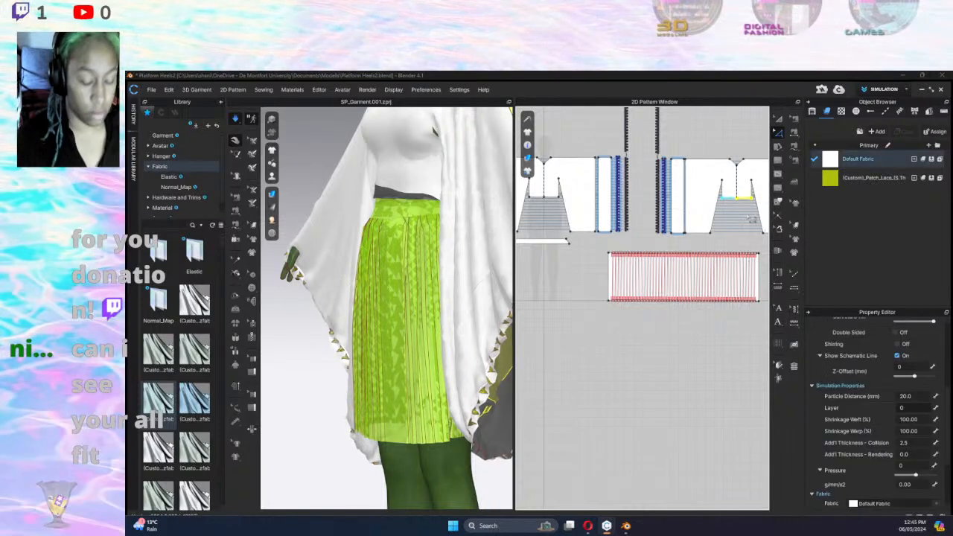
key("space")
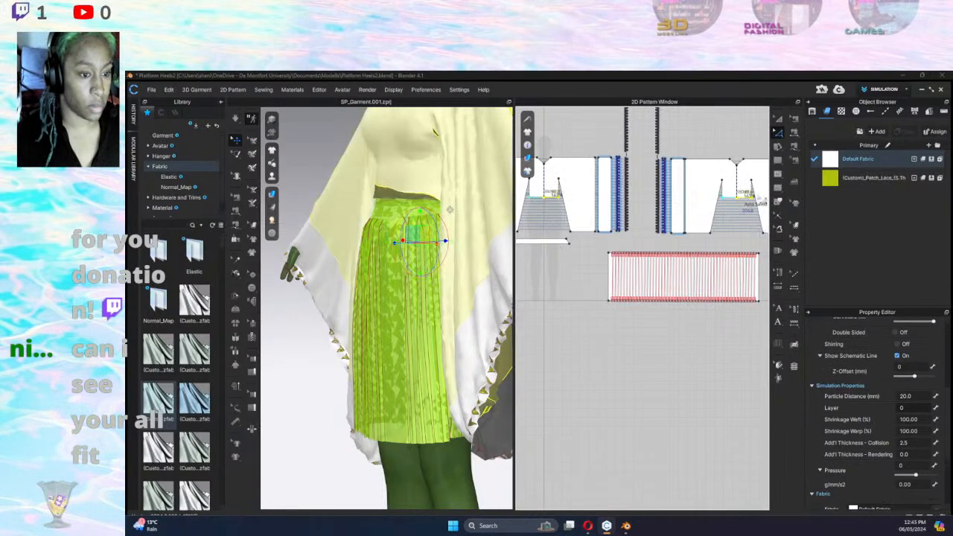
left_click(588, 207)
left_click_drag(543, 215, 552, 205)
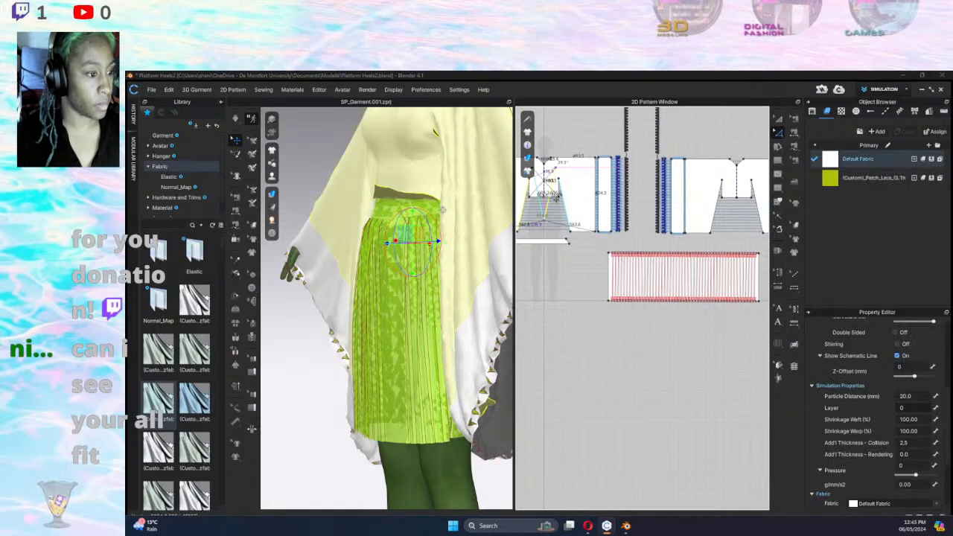
left_click(539, 334)
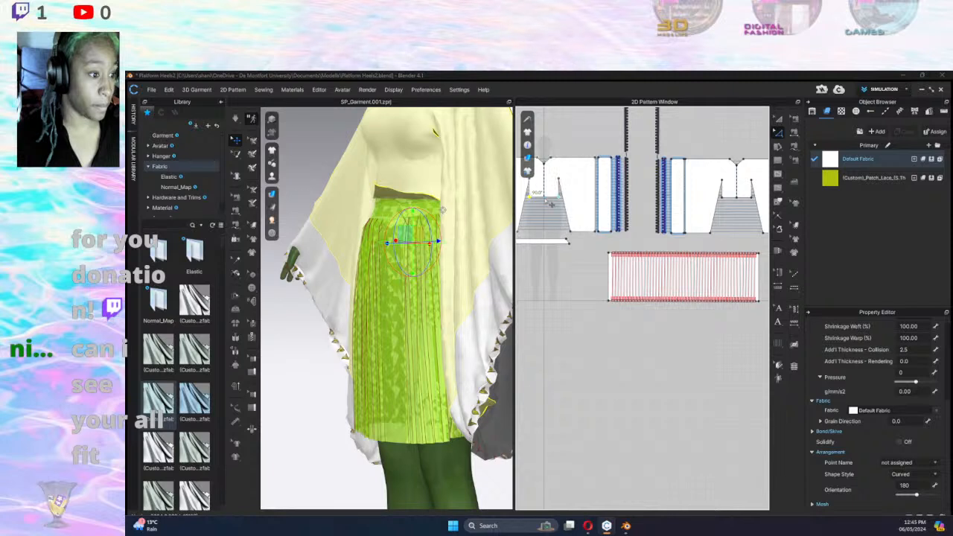
left_click(737, 198, "shift")
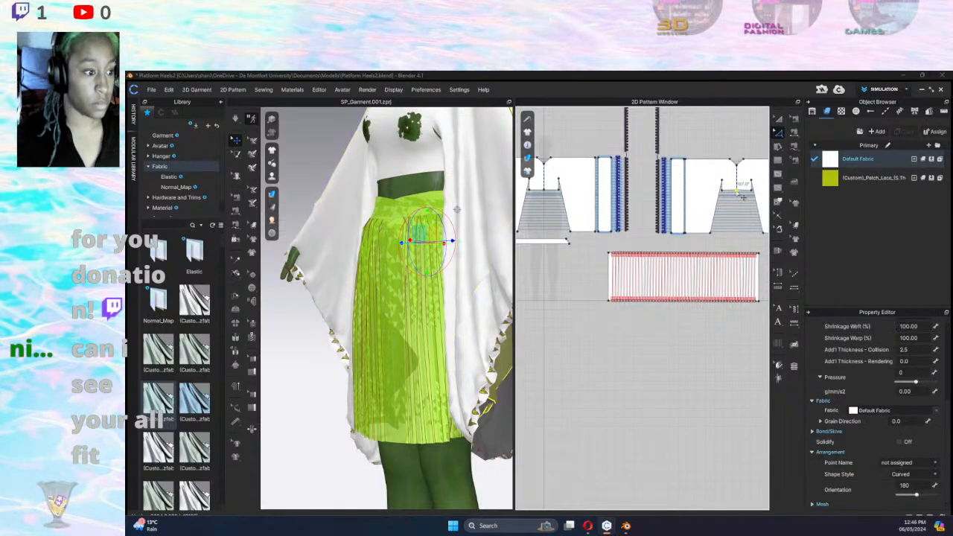
key("space")
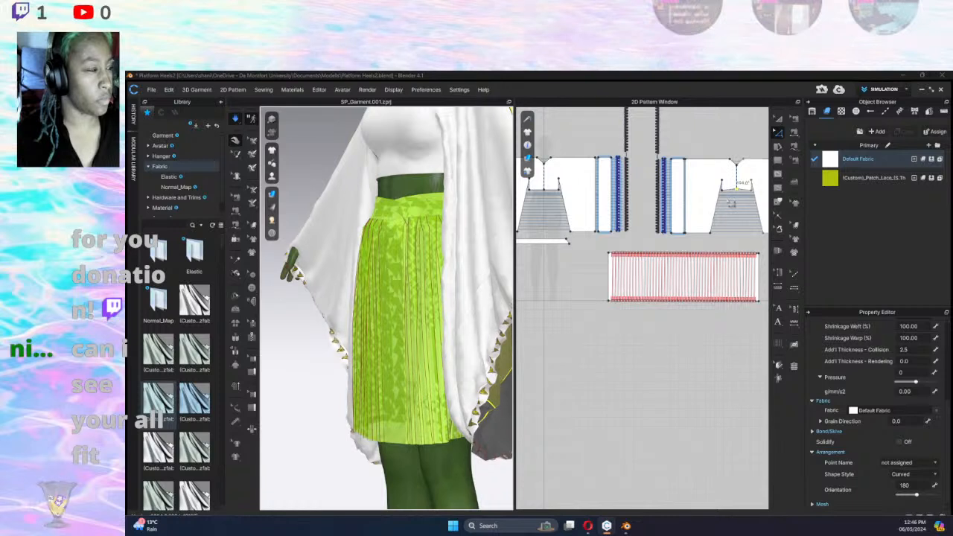
Raise the centre point of the top's front hem to form an upward peak, and simulate the drape.
left_click(552, 197)
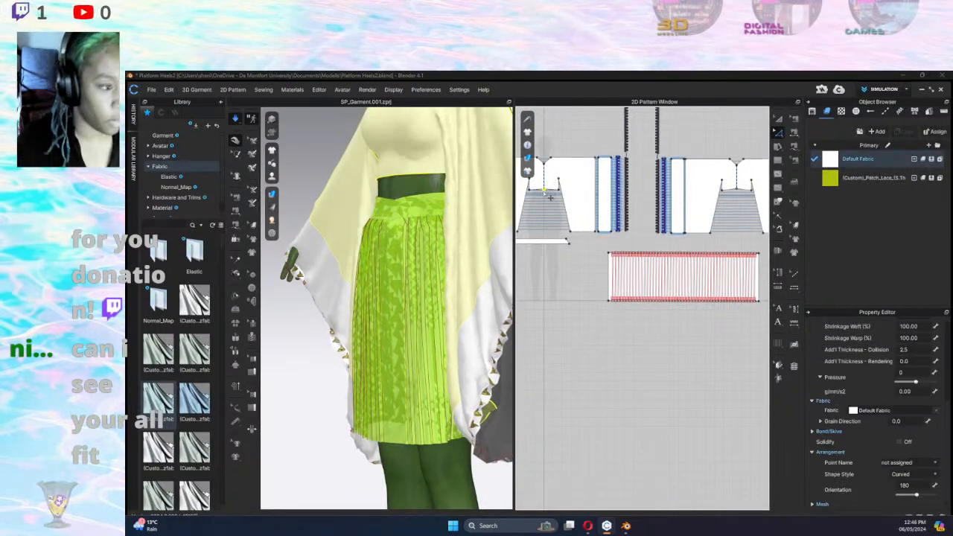
left_click(550, 197)
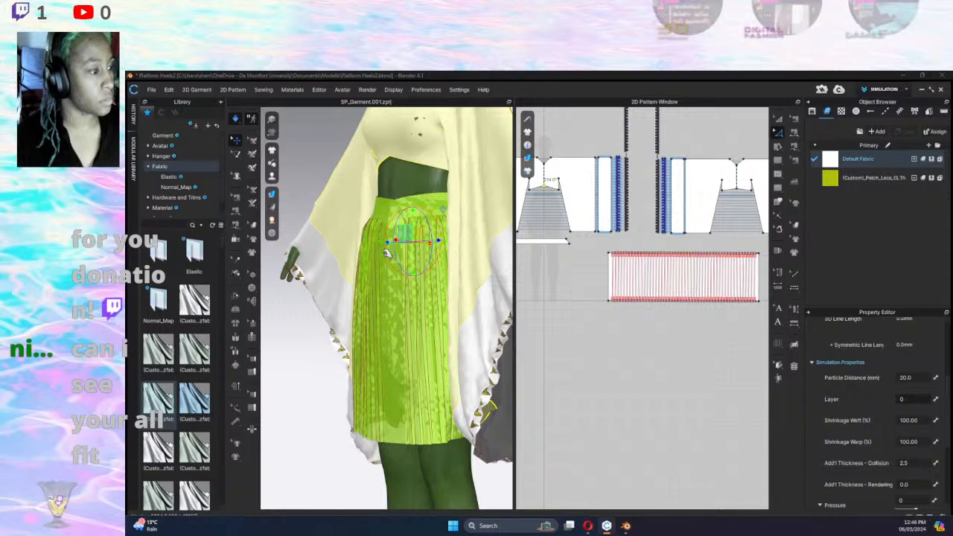
right_click_drag(321, 234, 381, 245)
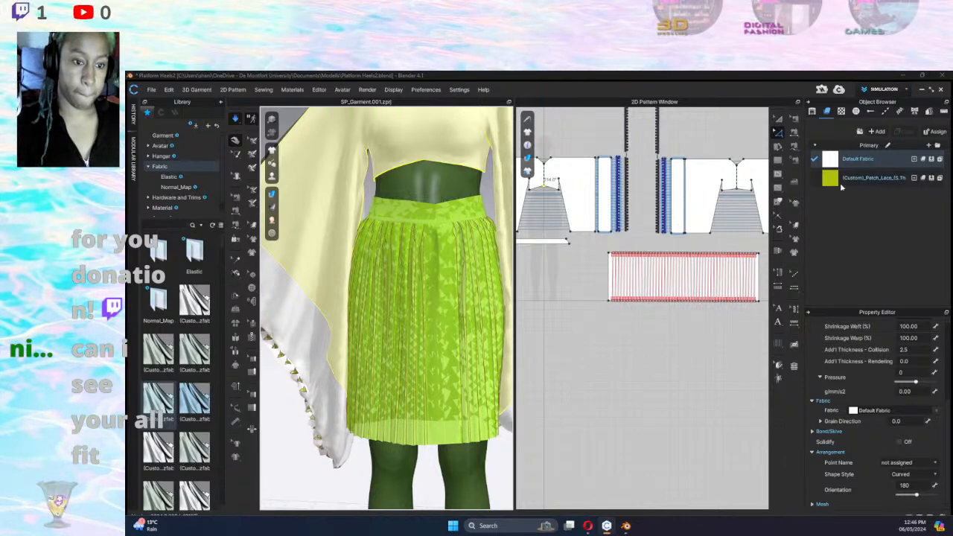
Move the waistband pattern farther below the top's pattern and centre it on the vertical axis in the 2D layout.
left_click(868, 178)
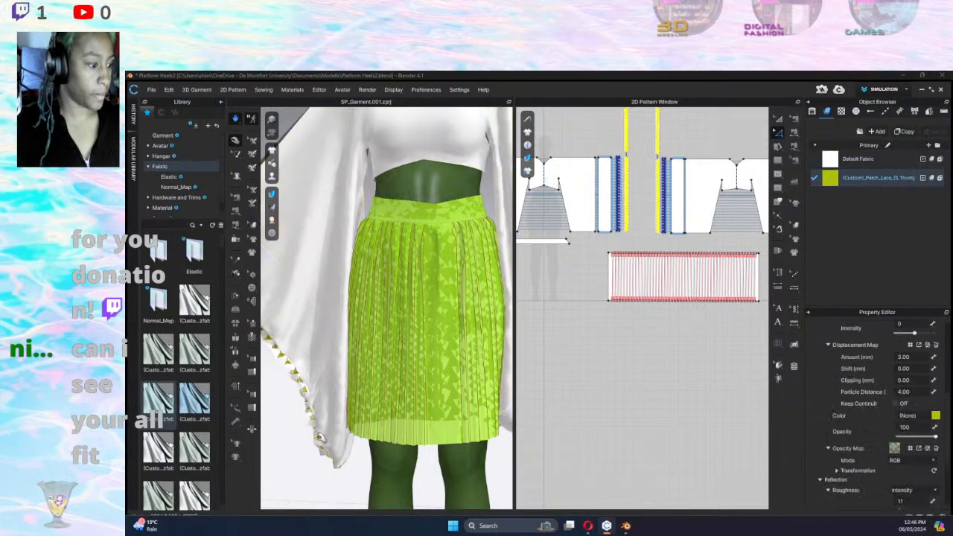
middle_click_drag(449, 364, 471, 414)
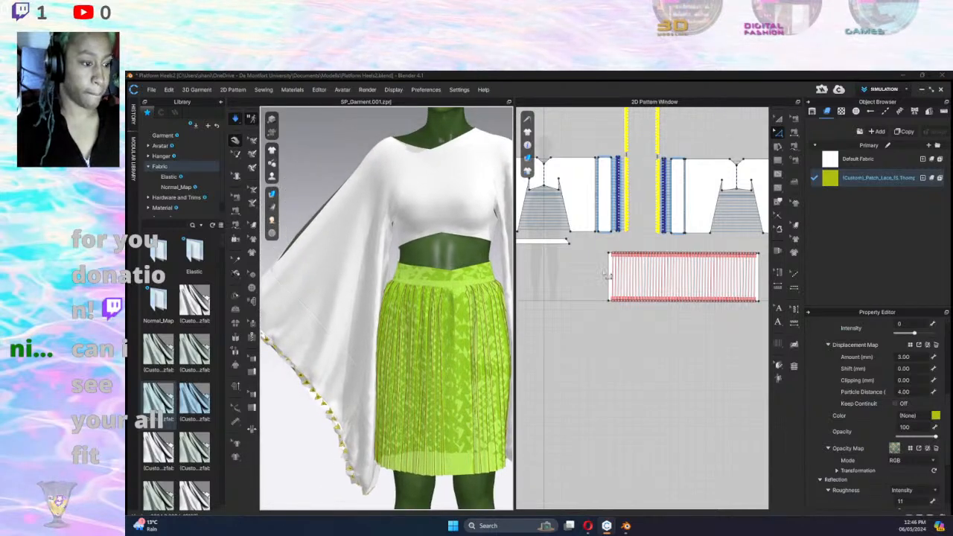
scroll(583, 277, "down", 3)
scroll(582, 277, "up", 5)
scroll(735, 304, "down", 5)
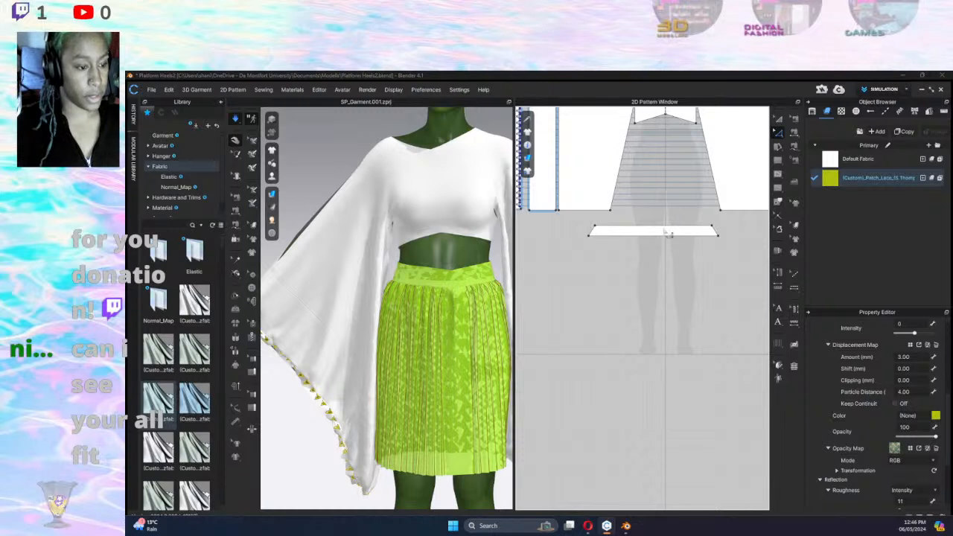
left_click(778, 118)
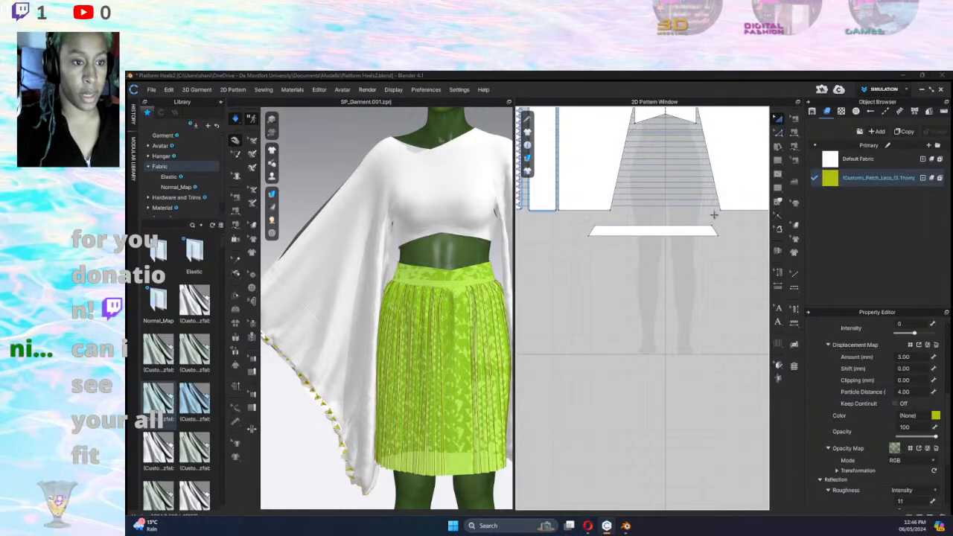
left_click_drag(684, 233, 693, 271)
scroll(671, 268, "up", 5)
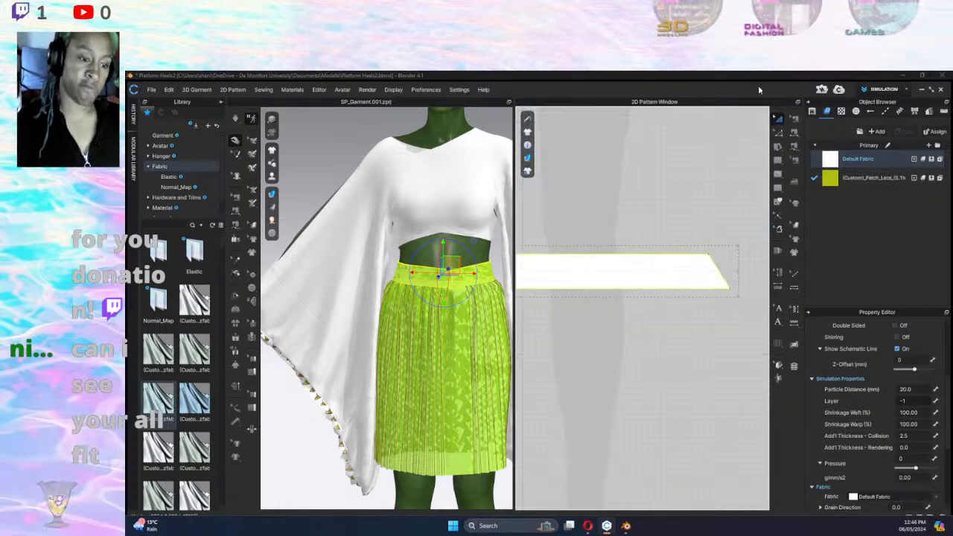
scroll(645, 223, "down", 3)
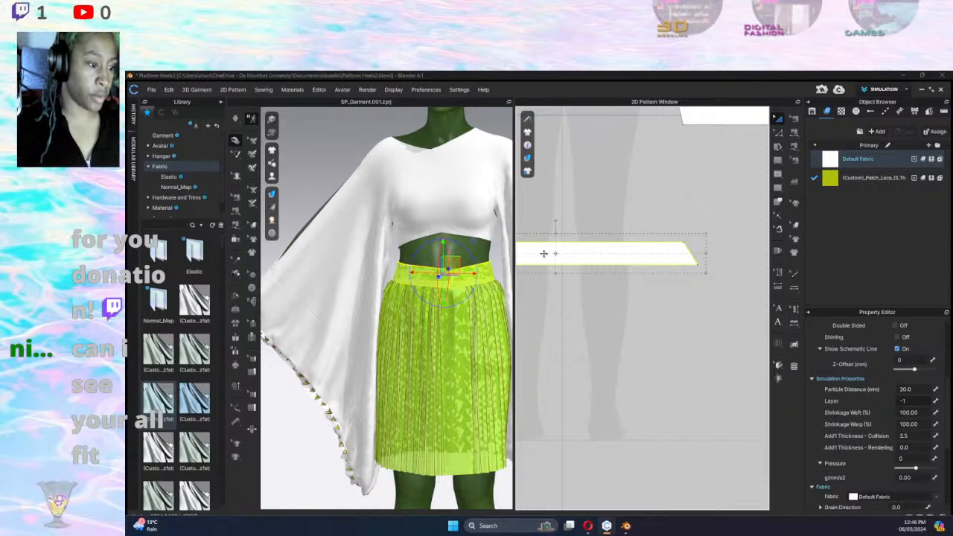
left_click_drag(578, 248, 584, 249)
Try to outline half of the waistband with the Polygon tool, starting from the centre of its lower edge.
left_click(779, 158)
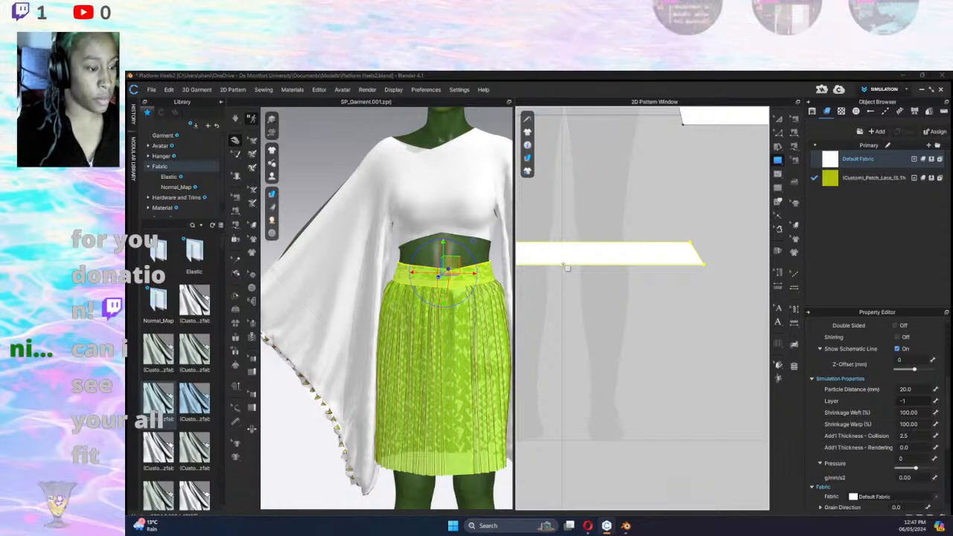
left_click(566, 268)
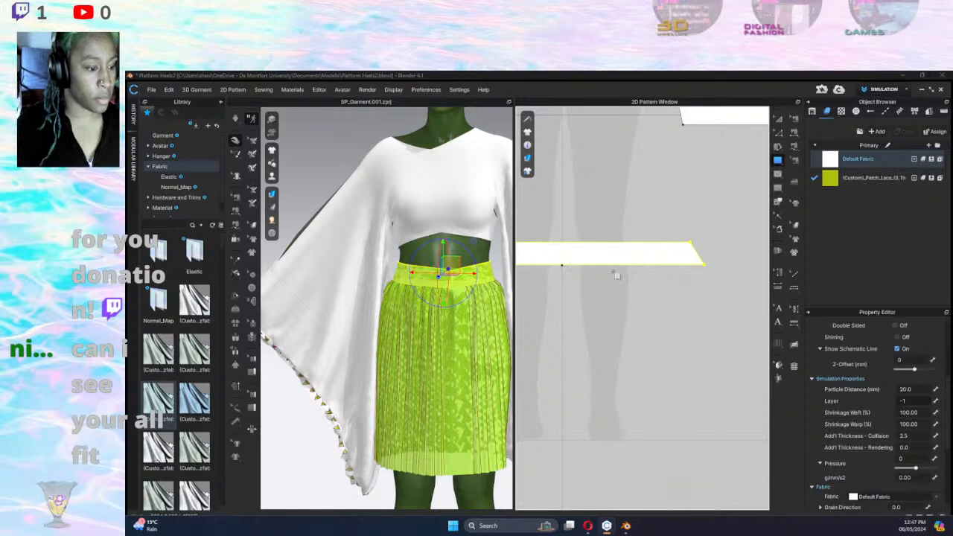
left_click(606, 207)
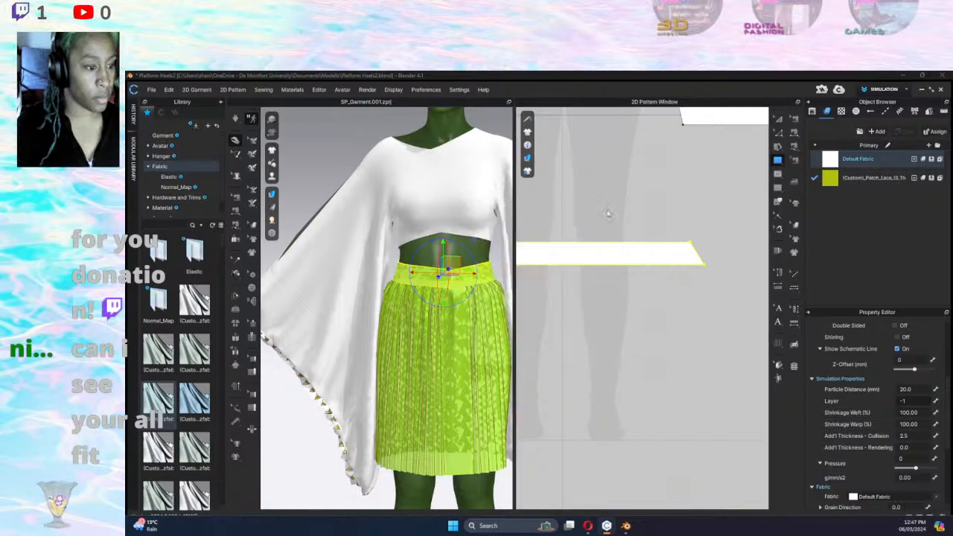
left_click(779, 161)
left_click(806, 170)
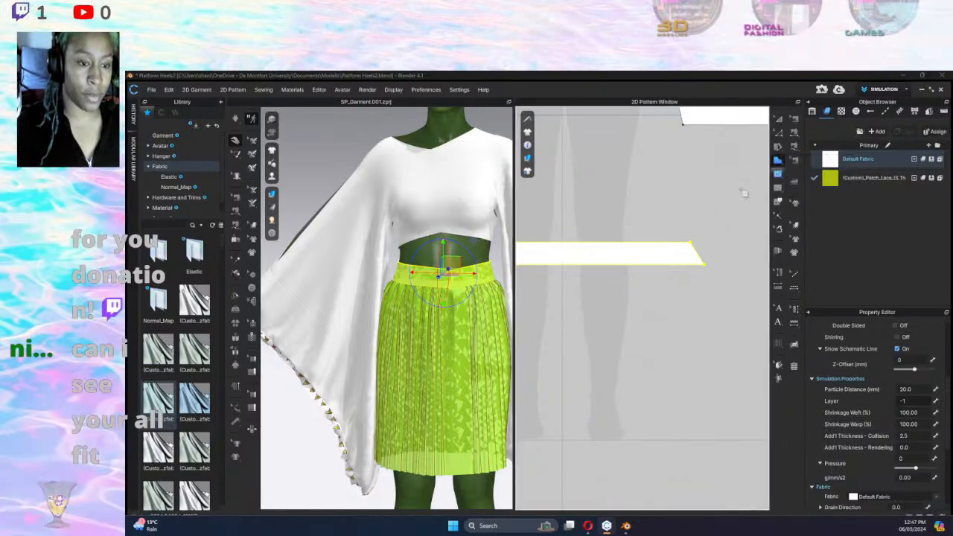
left_click_drag(563, 265, 704, 260)
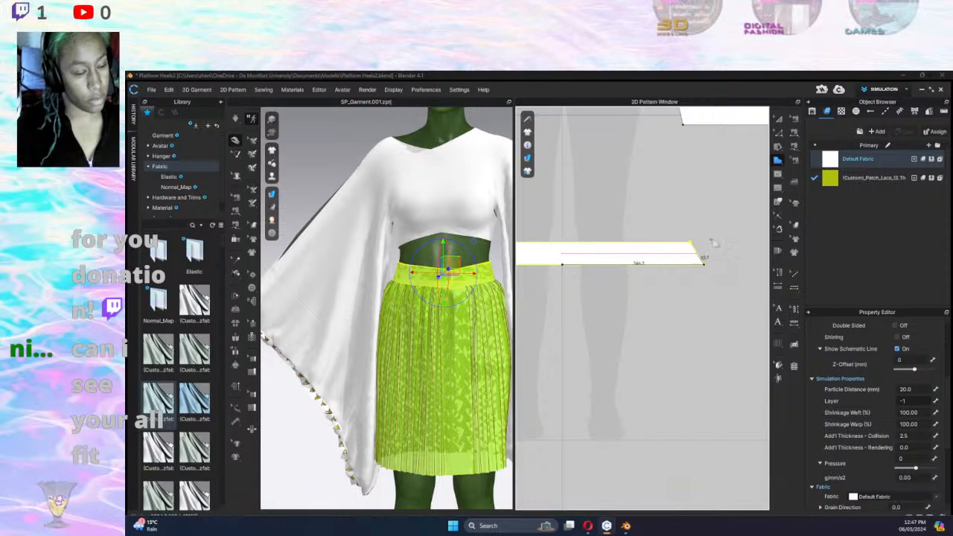
key("ctrl+z")
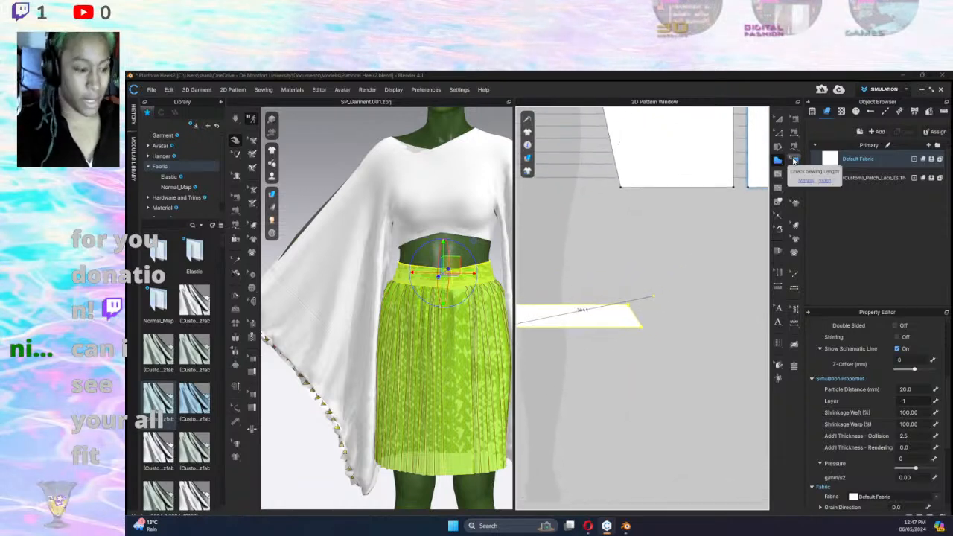
key("ctrl+z")
Delete the waistband pattern and undo the deletion.
key("Delete")
middle_click_drag(630, 324, 700, 306)
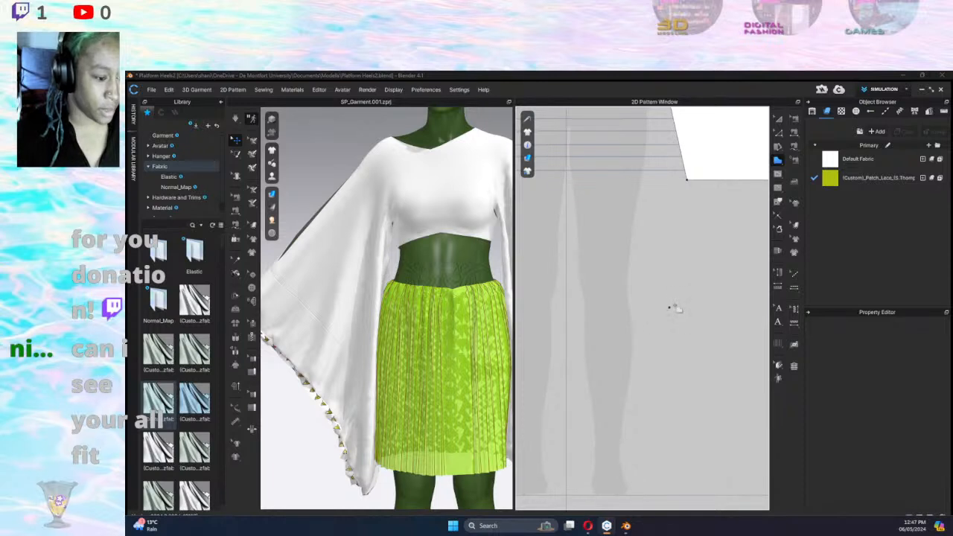
key("ctrl+z")
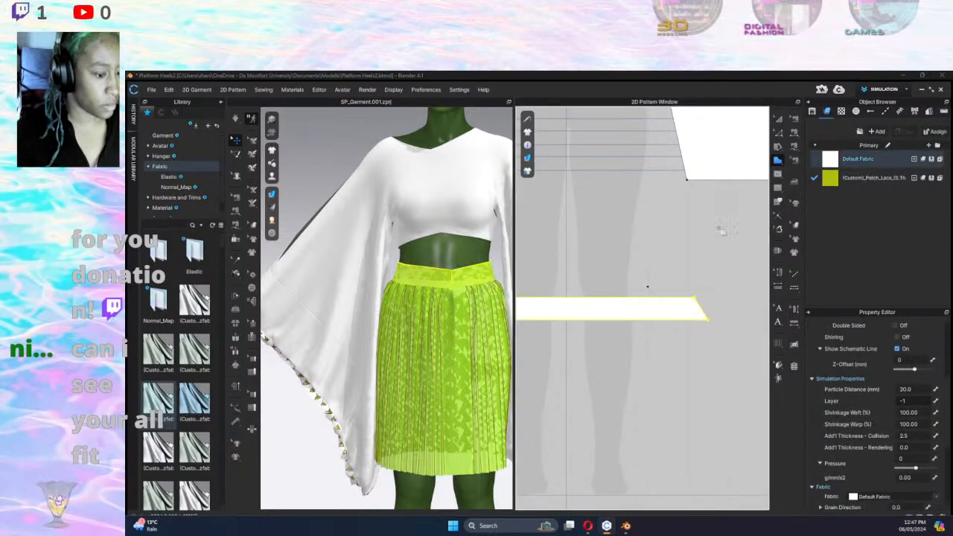
Stretch the waistband pattern upward to roughly twice its height, and simulate the drape.
left_click(777, 119)
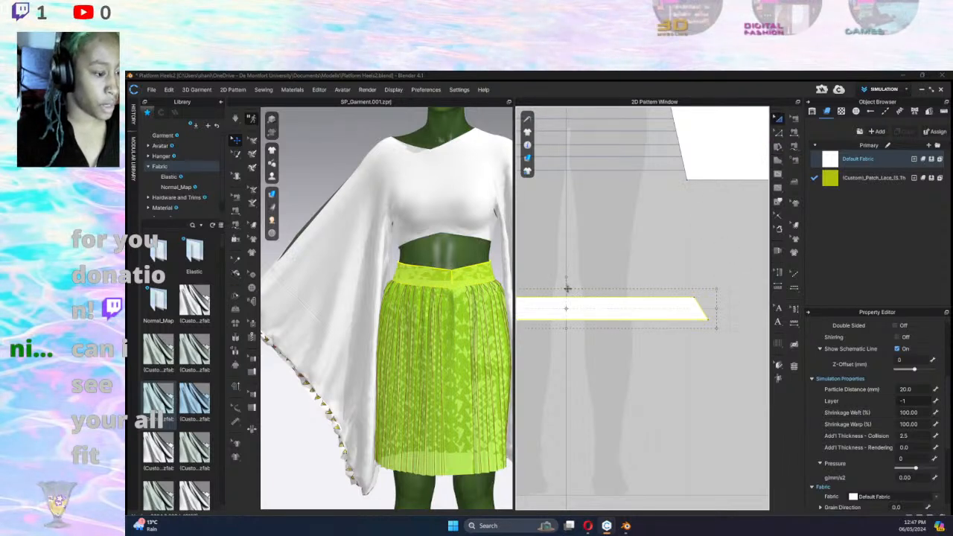
left_click_drag(568, 289, 626, 270)
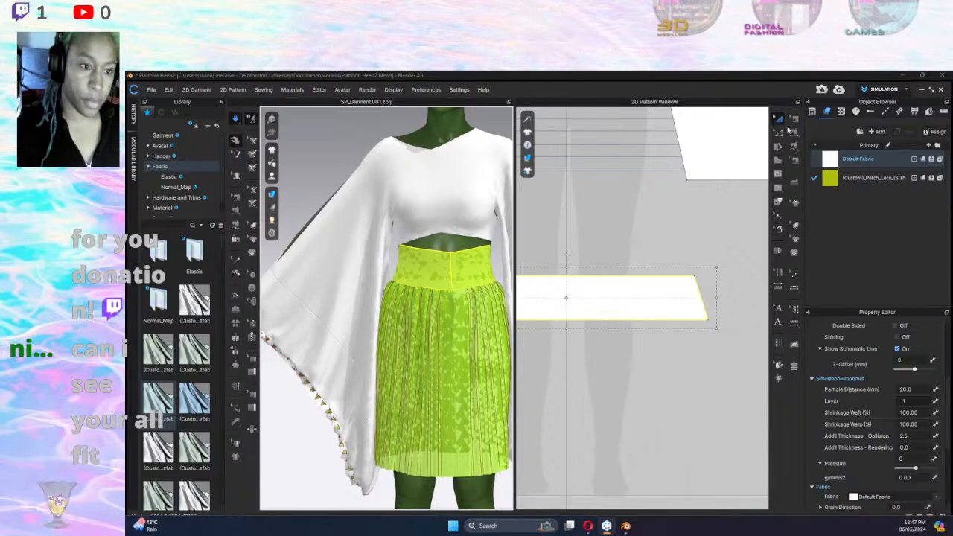
key("space")
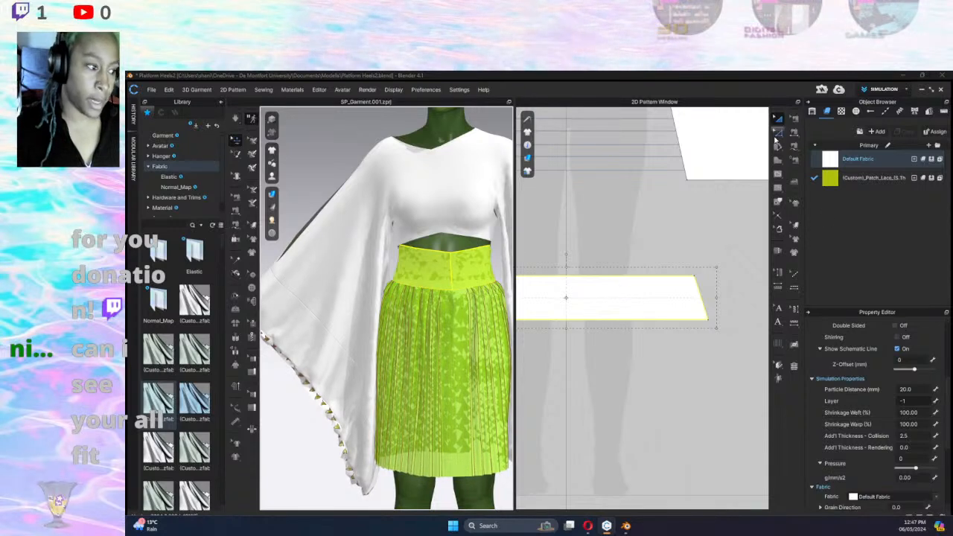
left_click(779, 189)
left_click(695, 275)
scroll(707, 312, "down", 2)
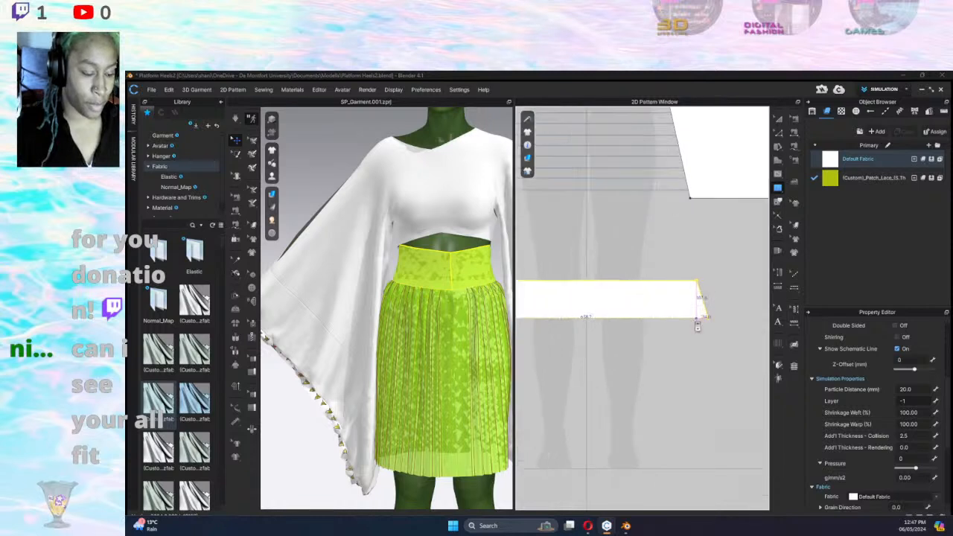
scroll(697, 321, "up", 3)
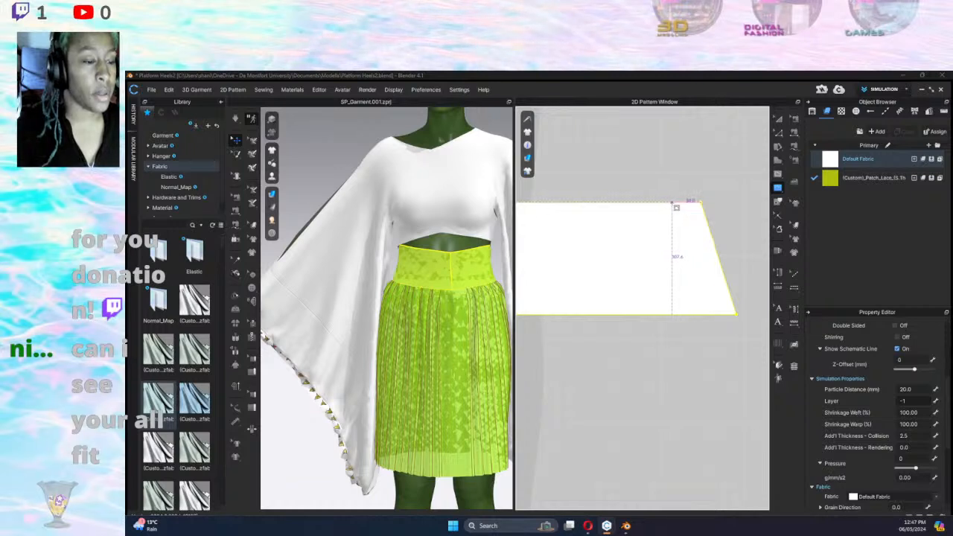
left_click(695, 233)
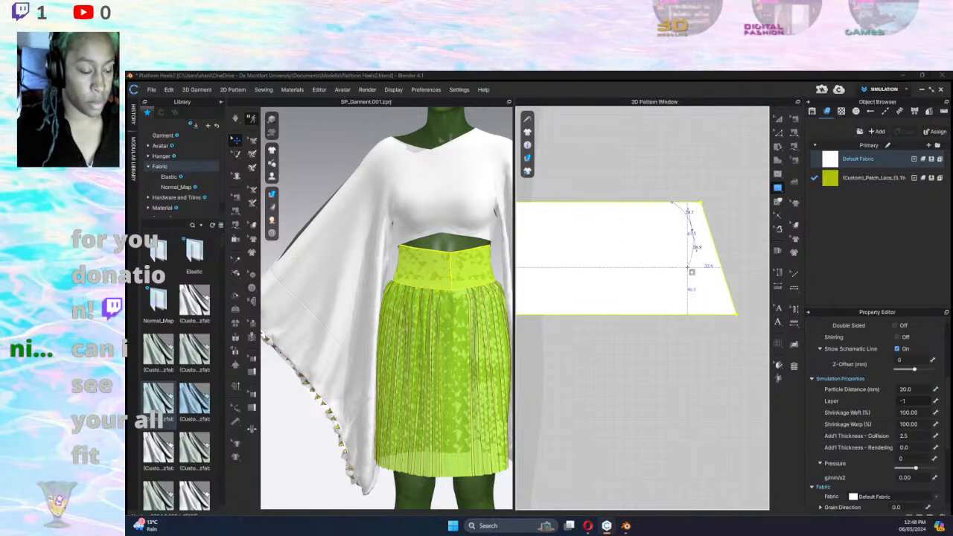
key("Escape")
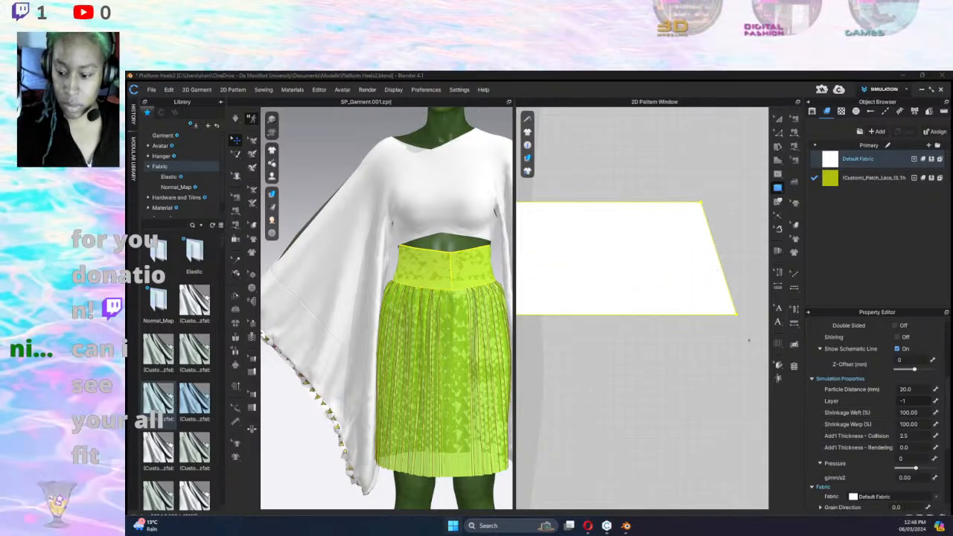
key("super+d")
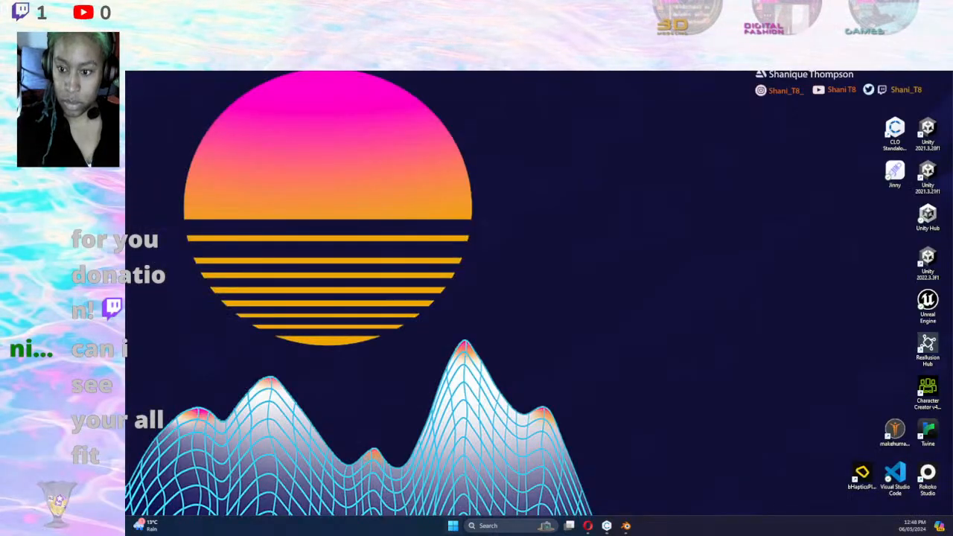
key("super+d")
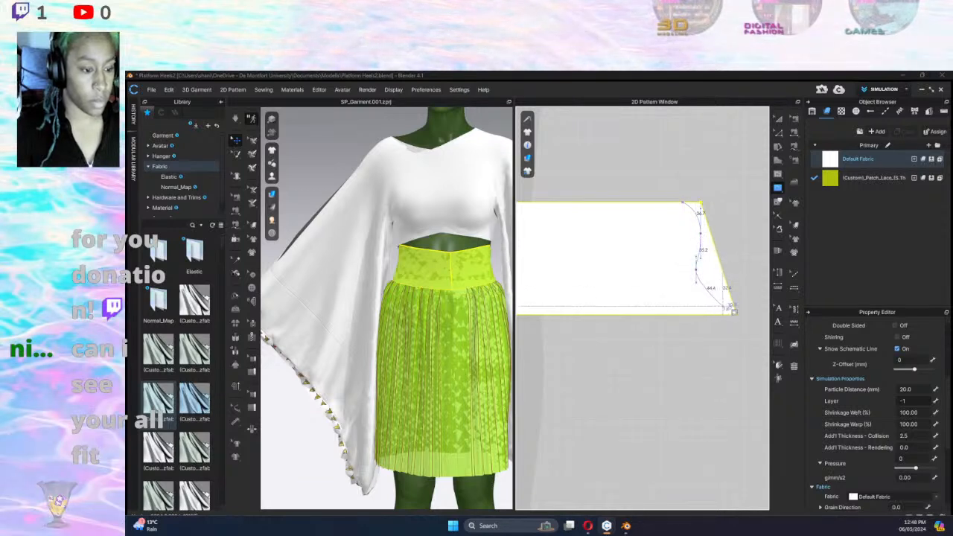
Try to draw a wavy internal line from the waistband's upper edge to its lower right corner.
left_click_drag(733, 311, 739, 317)
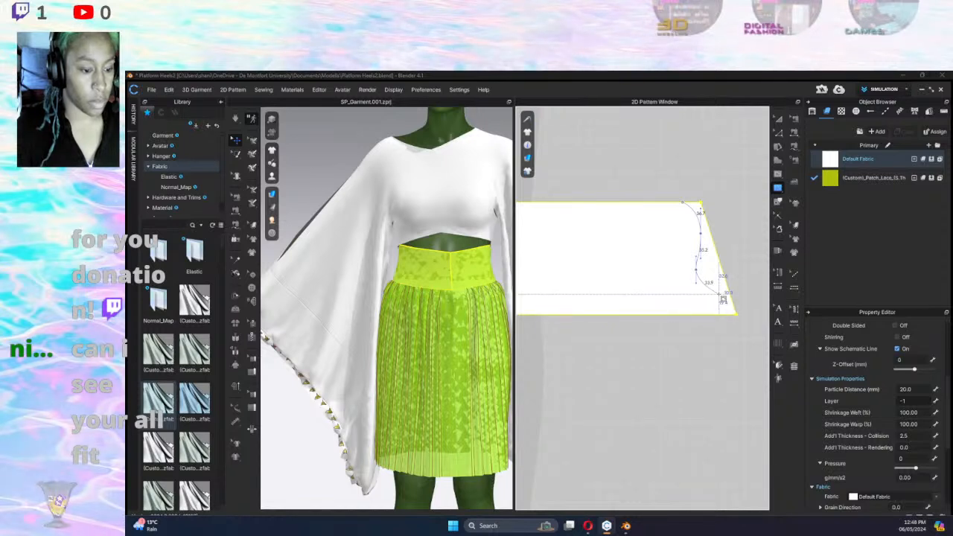
left_click(721, 298)
left_click(736, 313)
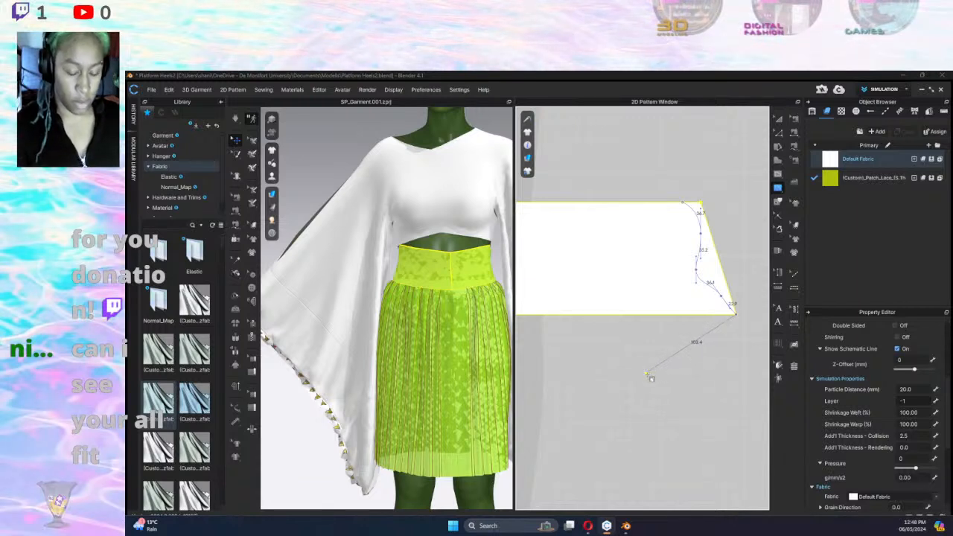
key("Return")
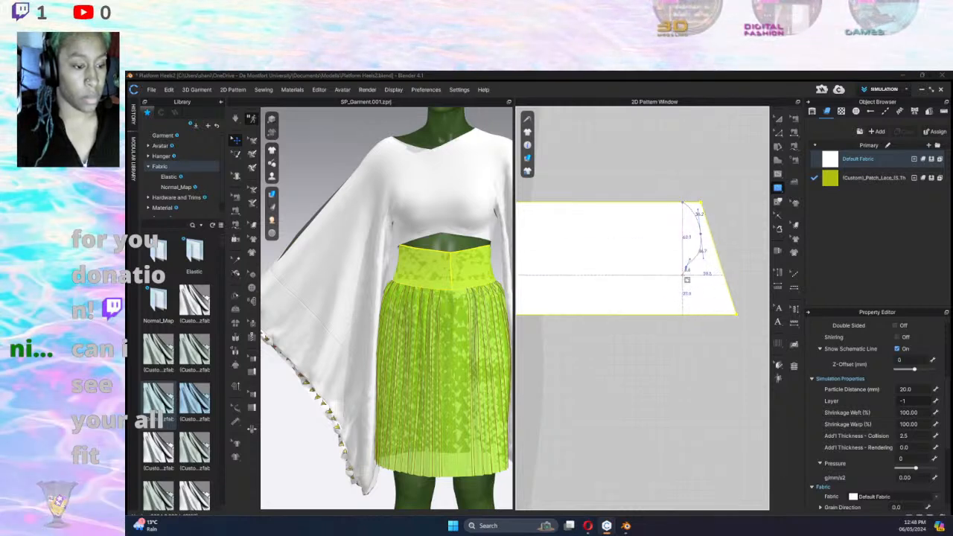
Draw a wavy internal line about 125 mm long across the waistband pattern near its right end, from upper to lower edge.
left_click(684, 278)
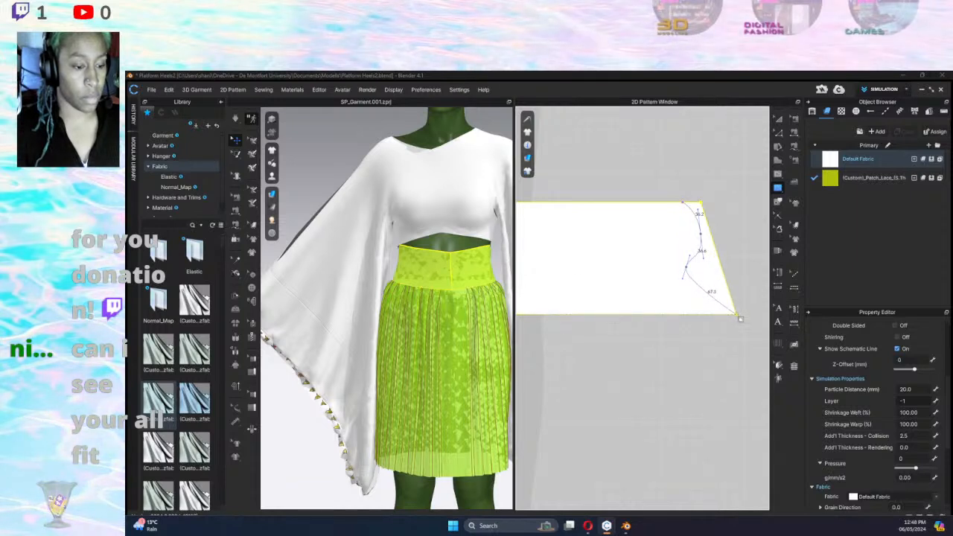
left_click(739, 317)
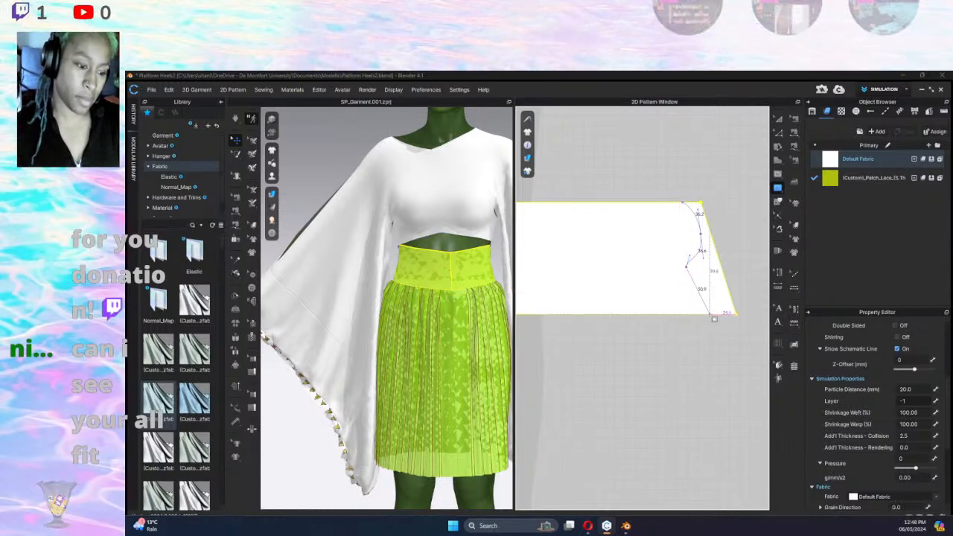
left_click(709, 314)
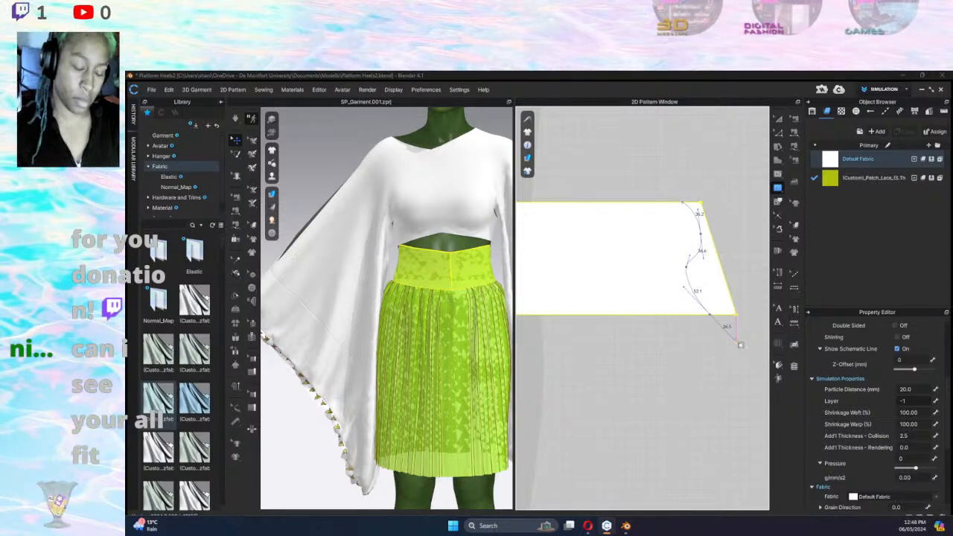
key("Return")
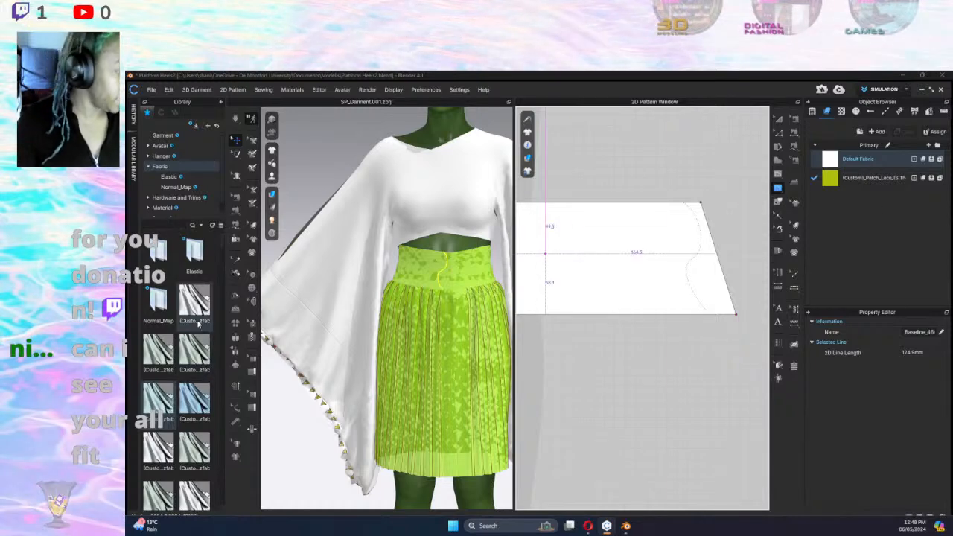
Add the custom Poly Steel fabric from the library to the garment's fabrics and reduce its opacity to 8.
left_click_drag(195, 305, 864, 228)
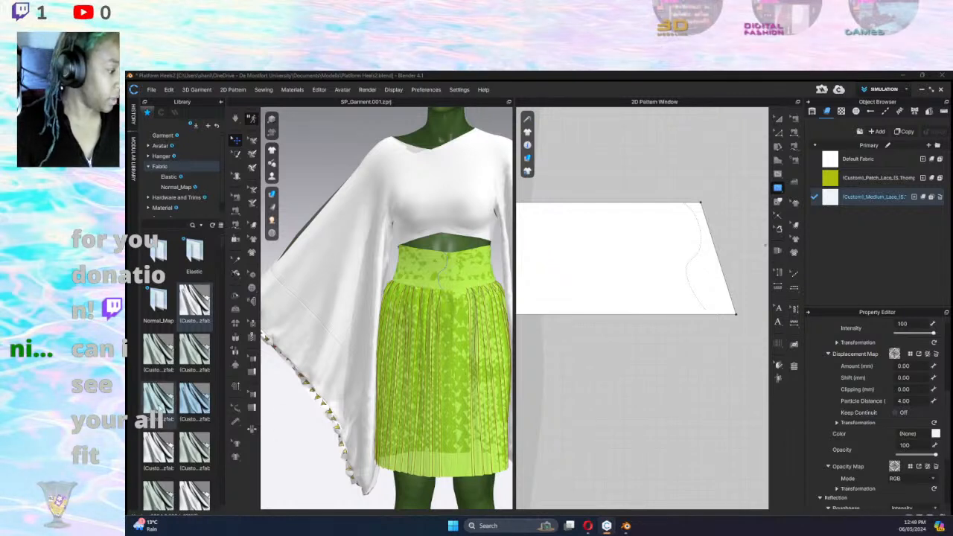
left_click(195, 399)
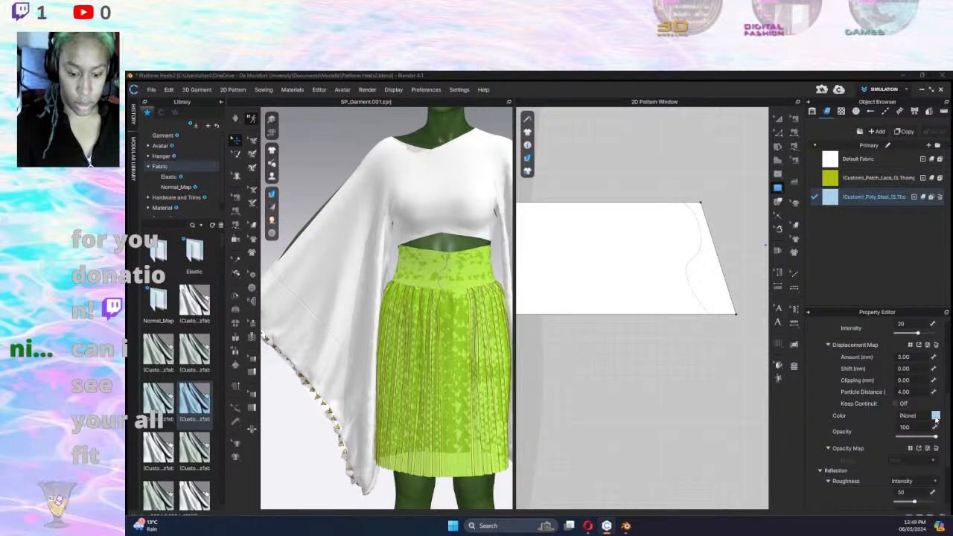
left_click_drag(938, 438, 910, 445)
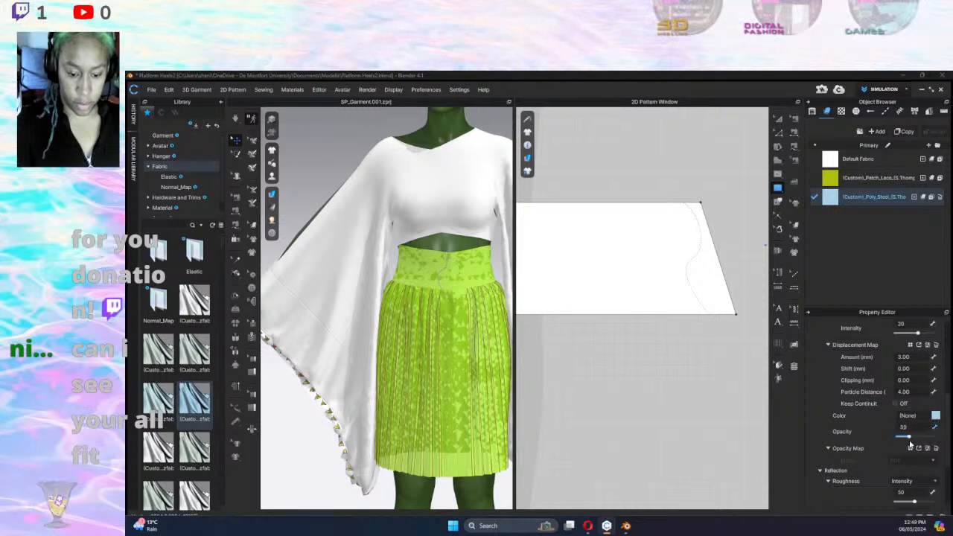
scroll(909, 447, "down", 3)
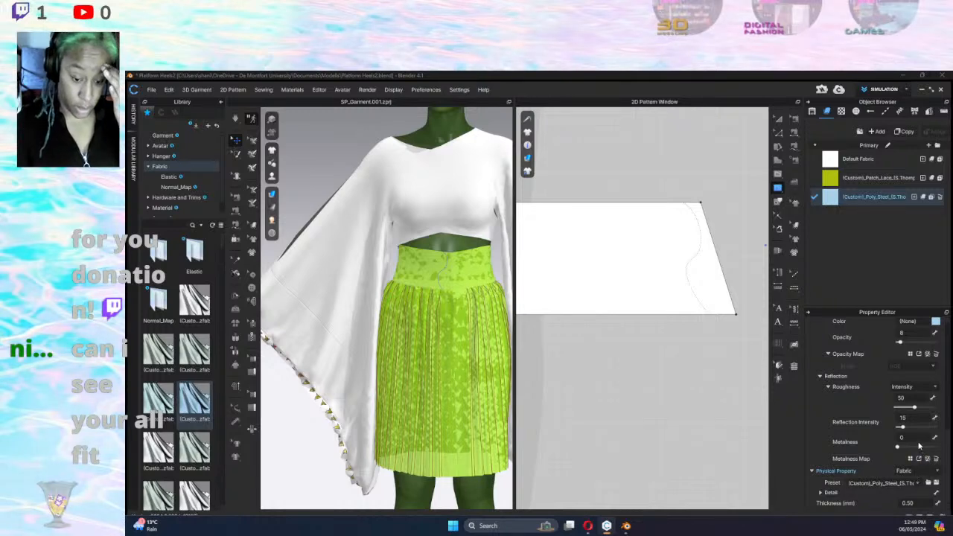
Set the Poly Steel fabric's colour to Red 1.
scroll(910, 443, "up", 3)
left_click(936, 425)
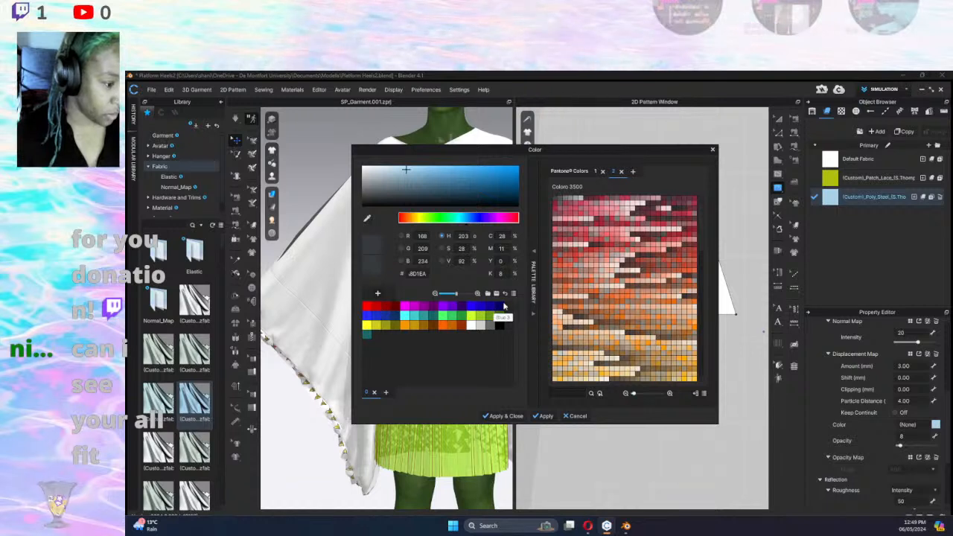
left_click(370, 310)
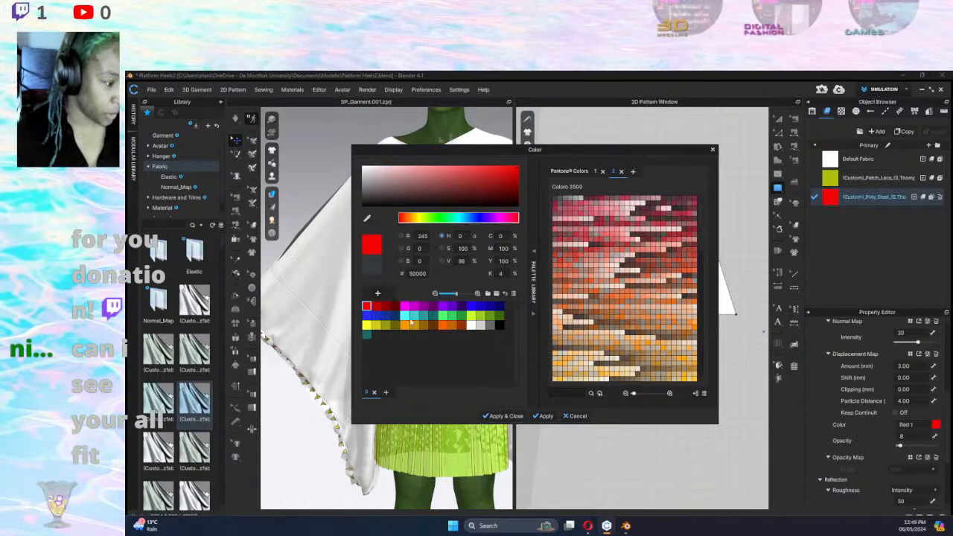
left_click(499, 416)
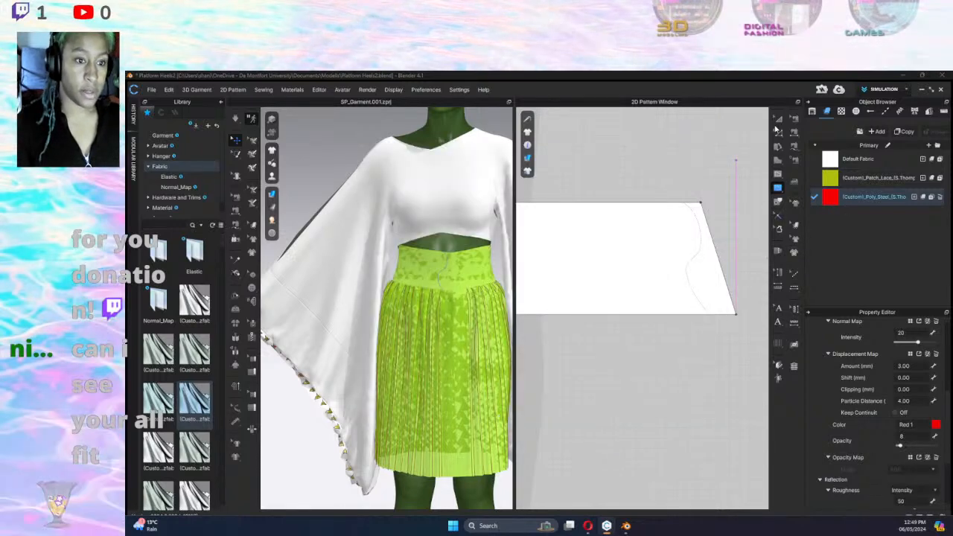
Try to cut and sew the waistband along the wavy line at its right end, and undo the cut.
left_click(778, 201)
left_click(705, 253)
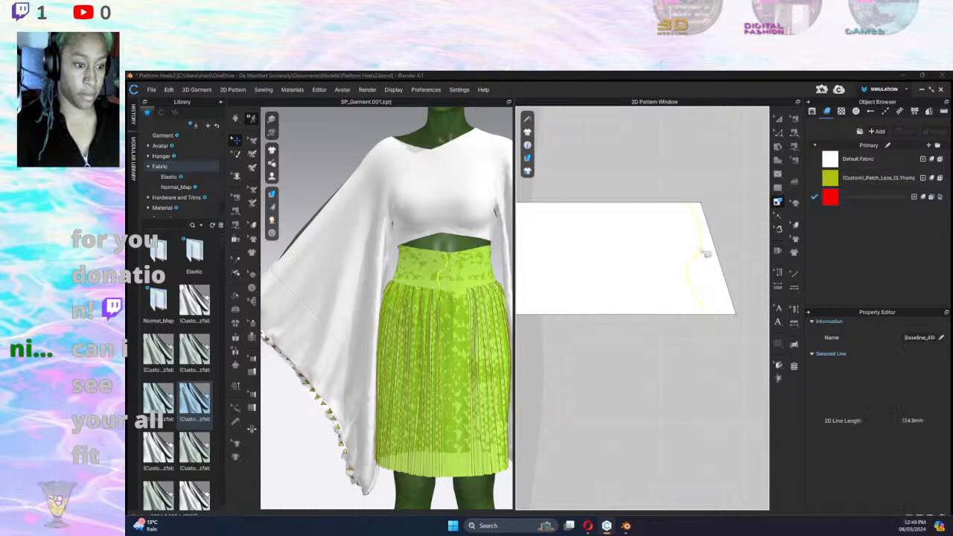
right_click(700, 251)
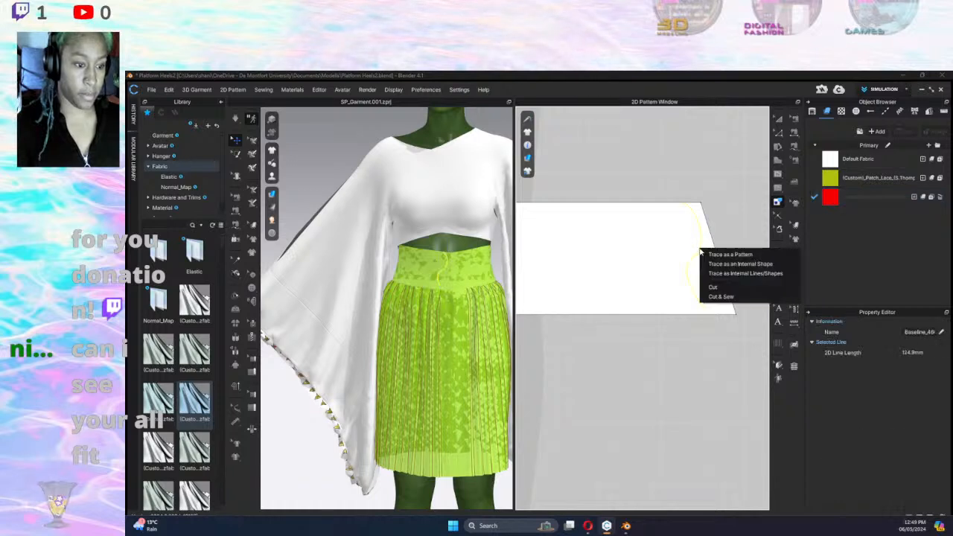
left_click(733, 297)
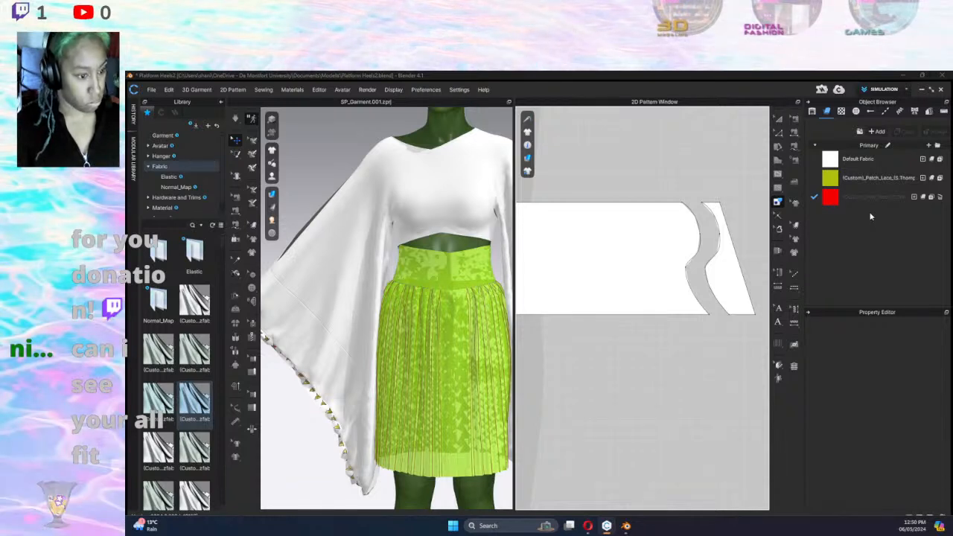
key("ctrl+z")
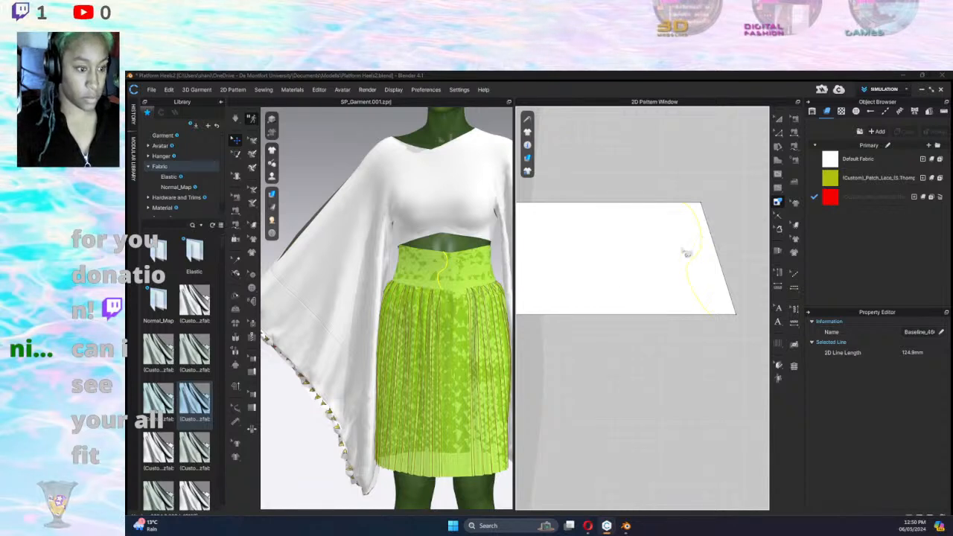
Place a mirrored copy of the wavy line at the left end of the waistband pattern.
scroll(622, 294, "down", 2)
scroll(626, 289, "down", 3)
middle_click_drag(627, 299, 771, 289)
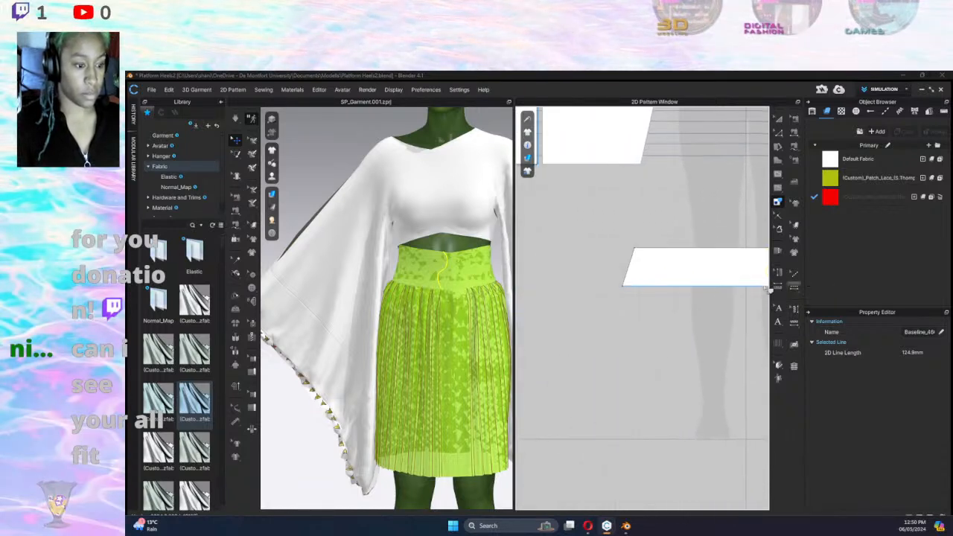
right_click(637, 261)
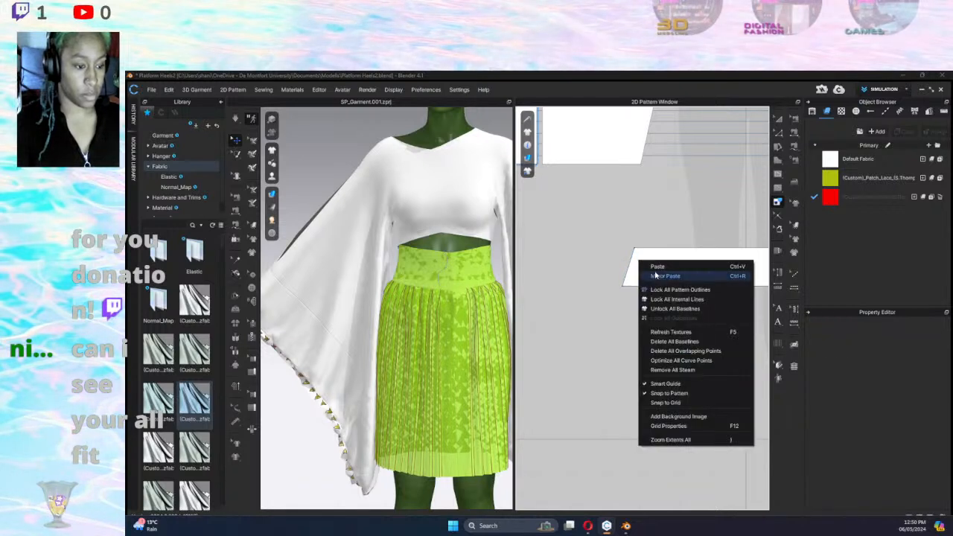
left_click(655, 275)
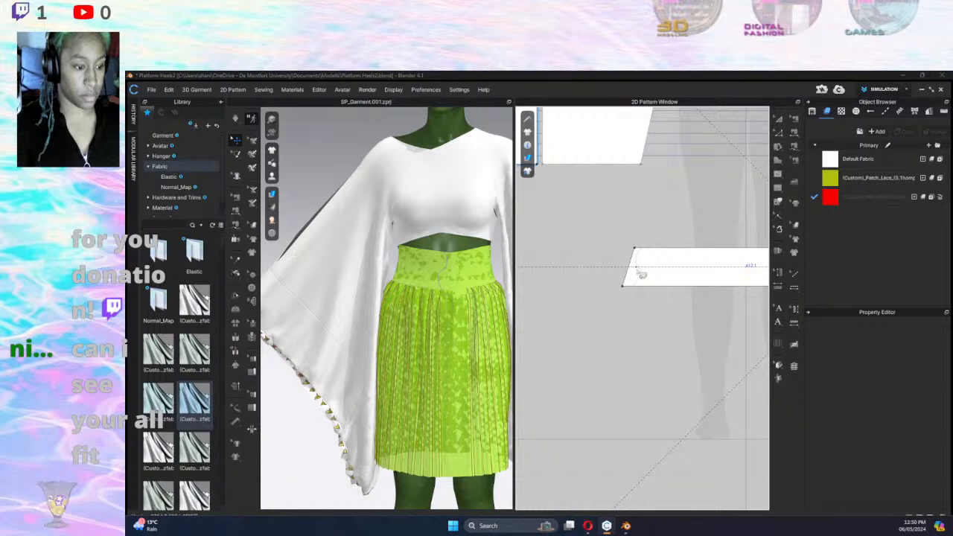
left_click(633, 272)
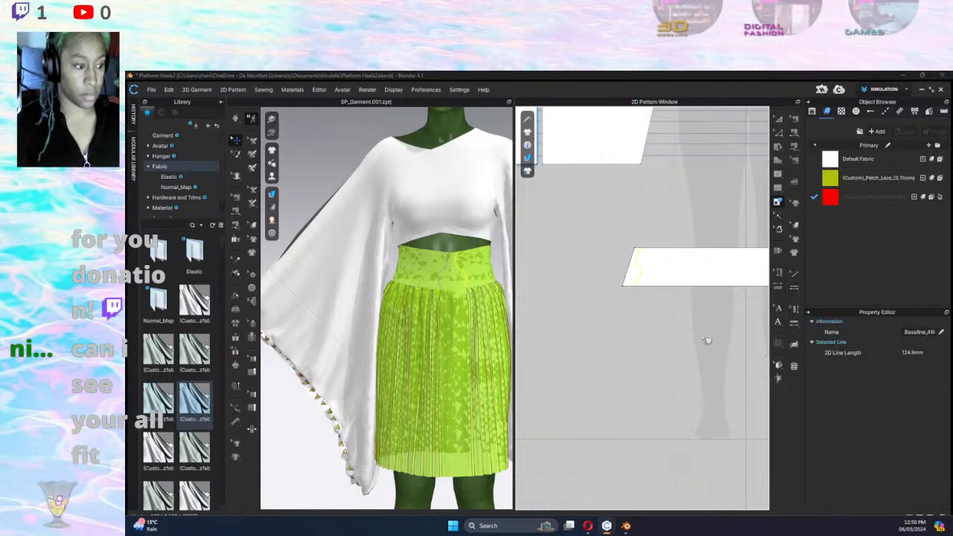
Cut and sew the waistband pattern along both wavy lines to separate its two end pieces.
middle_click_drag(697, 331, 588, 343)
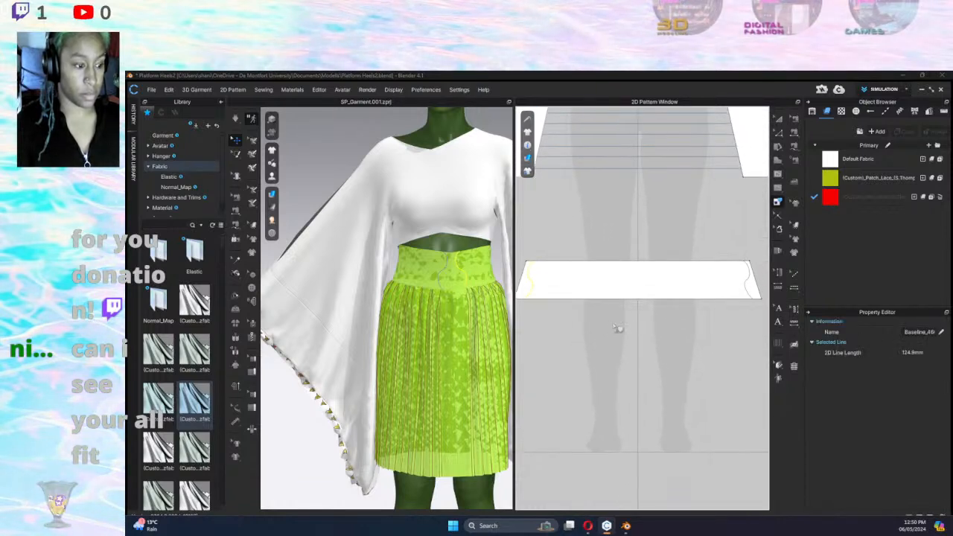
left_click(753, 287)
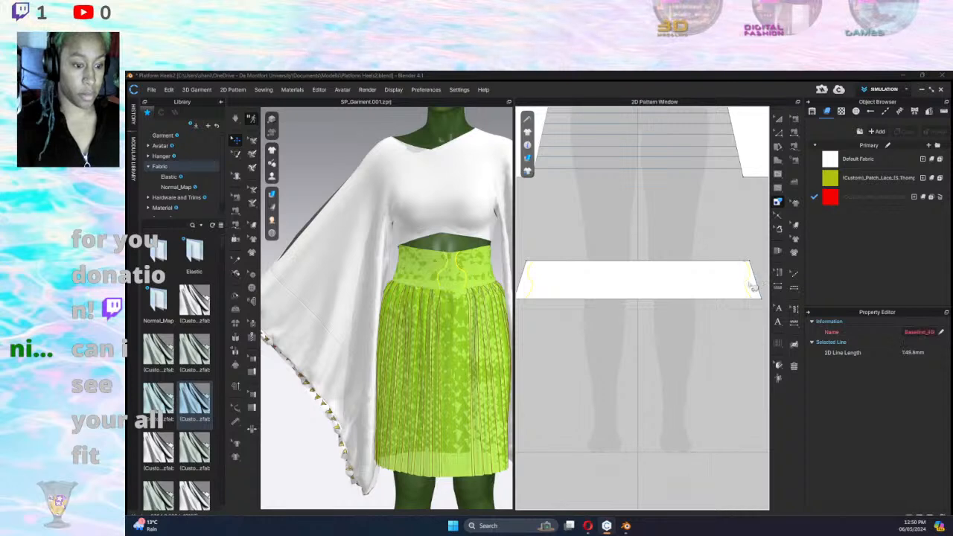
right_click(752, 285)
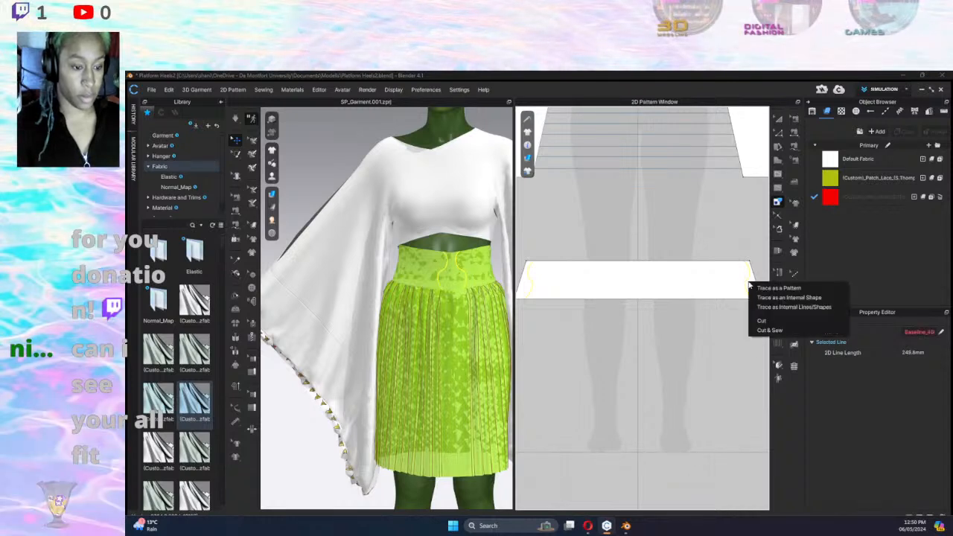
left_click(766, 335)
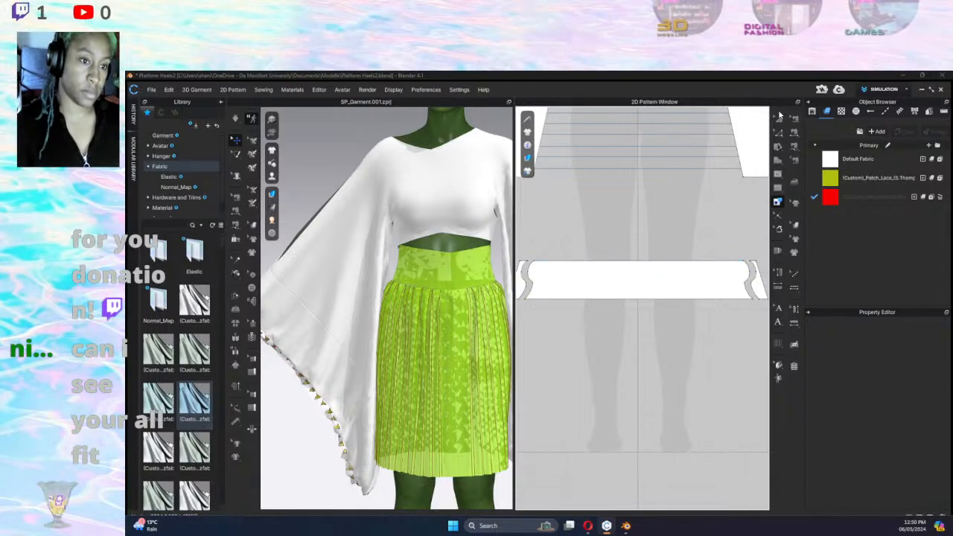
Move the cut-off left end piece past the waistband's right end and rotate its slanted edge towards vertical.
key("a")
left_click(640, 277)
scroll(745, 272, "up", 3)
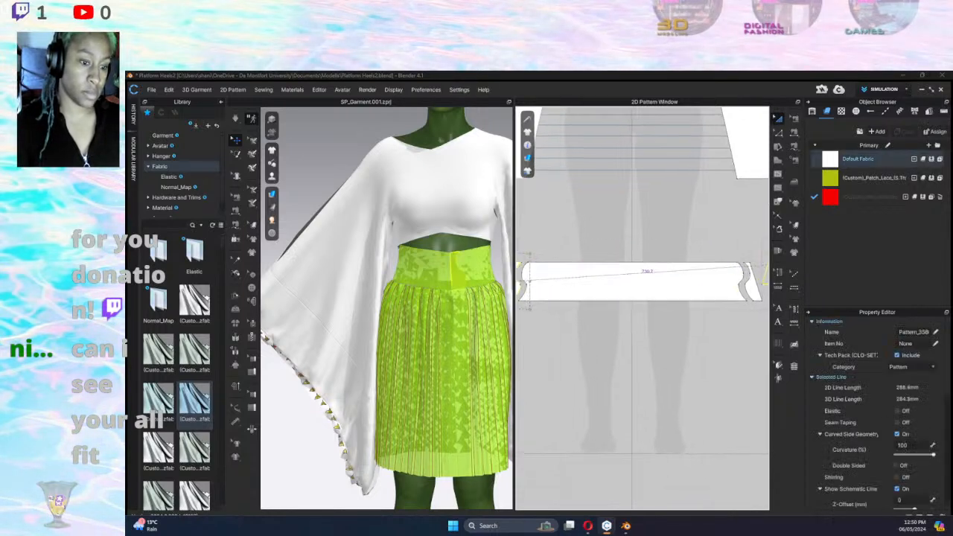
left_click(755, 292)
middle_click_drag(756, 292, 741, 294)
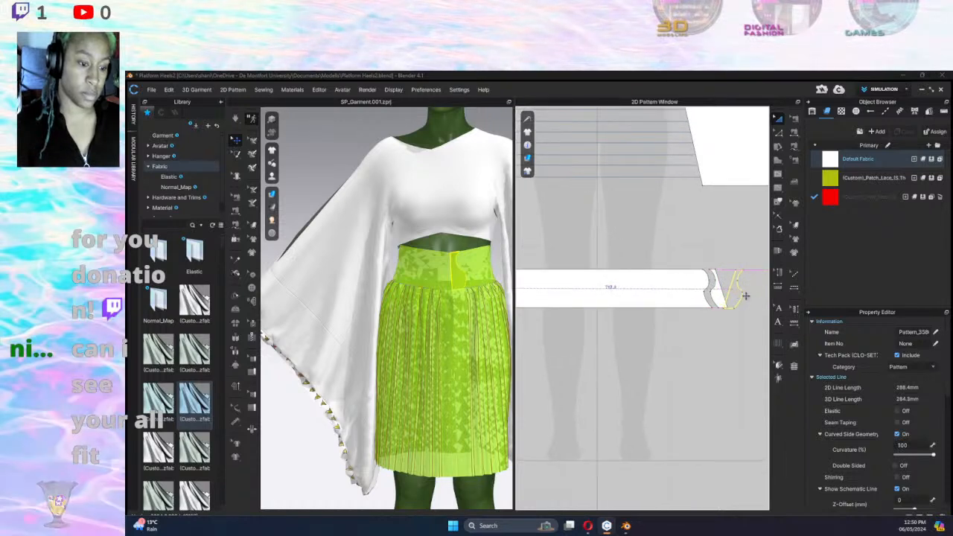
left_click(741, 289)
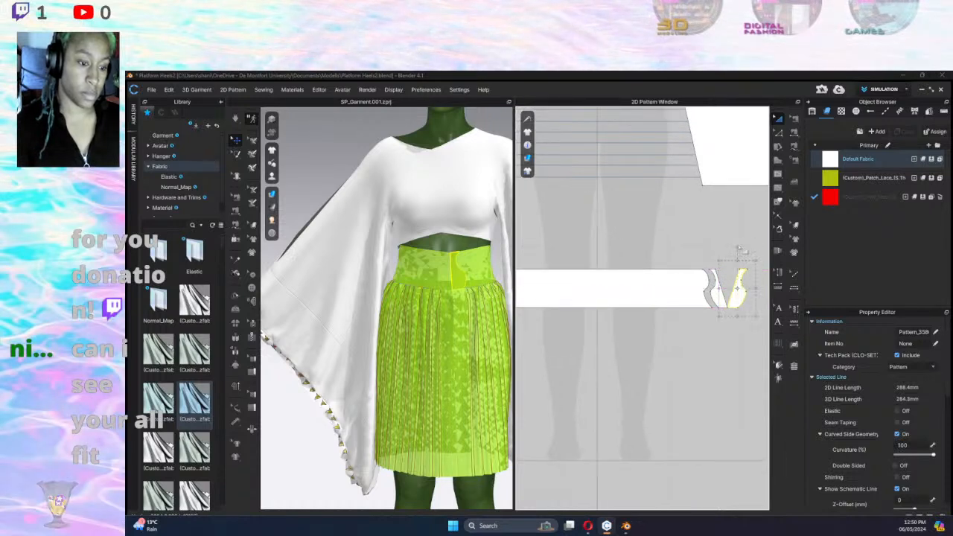
left_click_drag(739, 247, 728, 248)
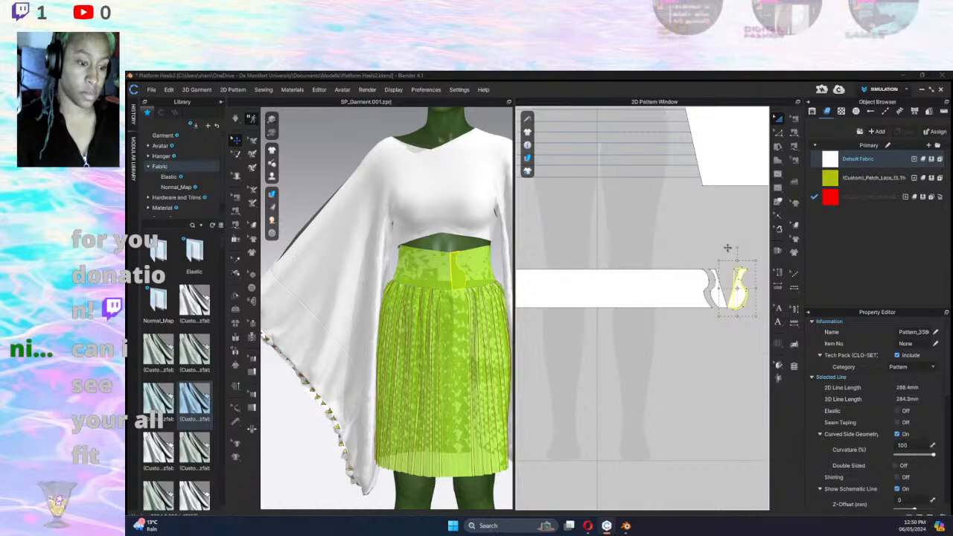
Move the cut-off right end piece beside the other end piece and rotate it so their straight edges face each other.
scroll(728, 249, "down", 1)
scroll(709, 284, "up", 4)
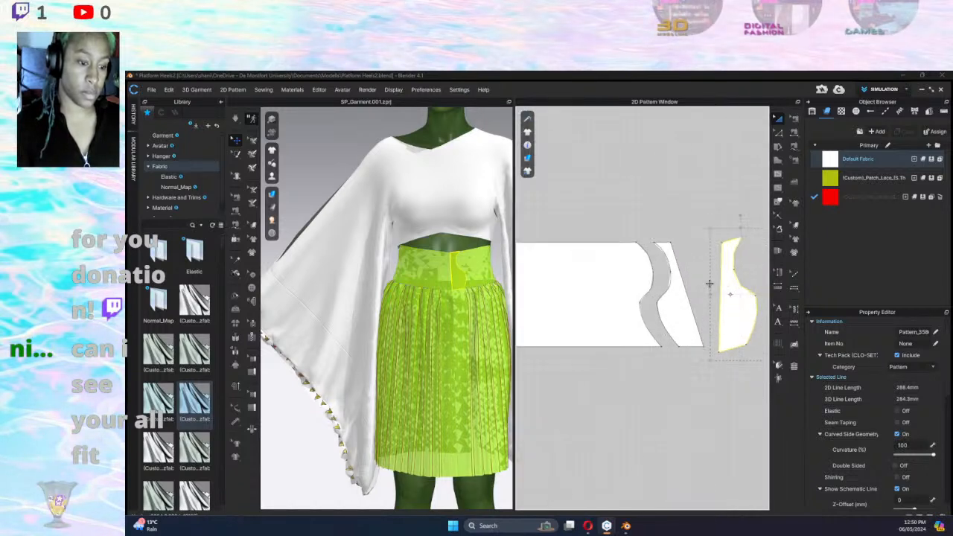
mouse_move(682, 292)
left_mouse_down()
mouse_move(715, 290)
mouse_move(696, 301)
left_mouse_up()
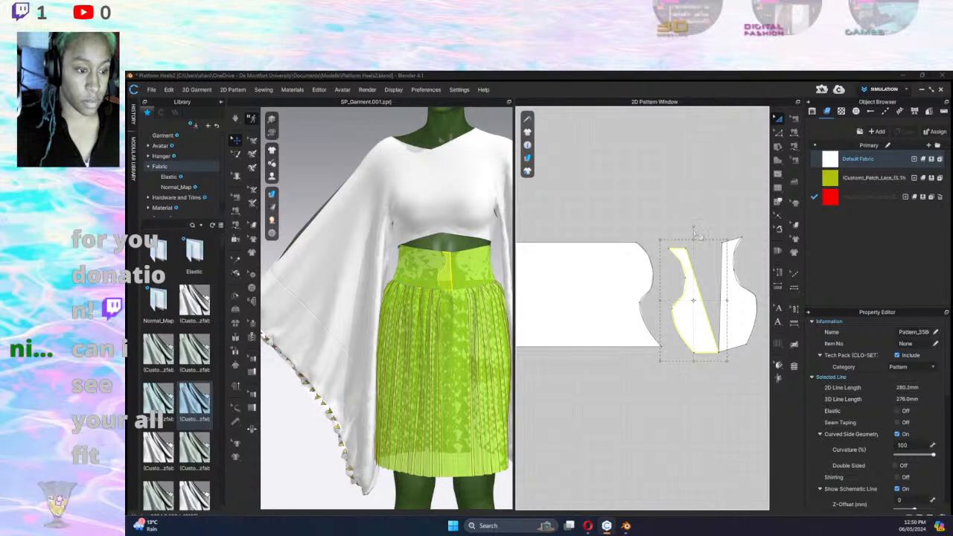
left_click_drag(694, 230, 714, 230)
left_click_drag(693, 297, 709, 289)
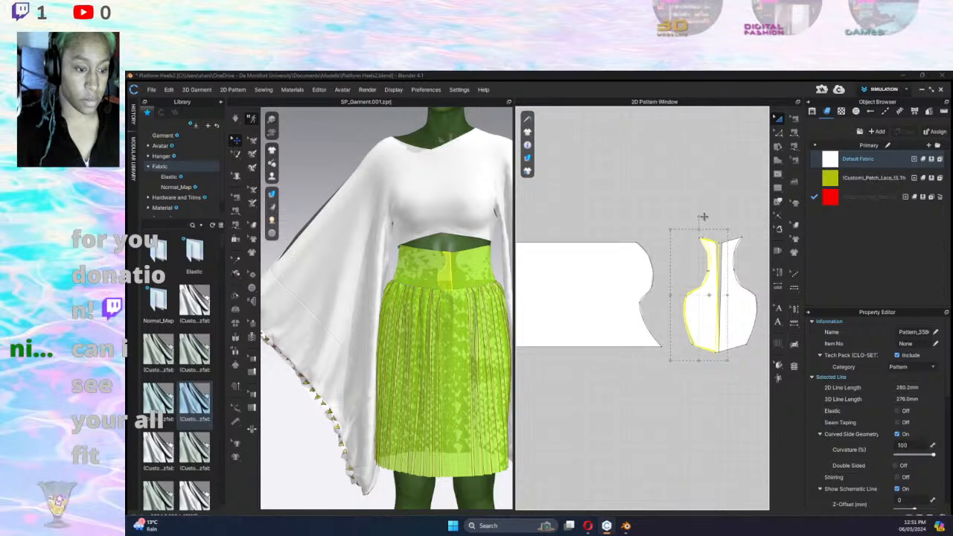
scroll(720, 257, "up", 5)
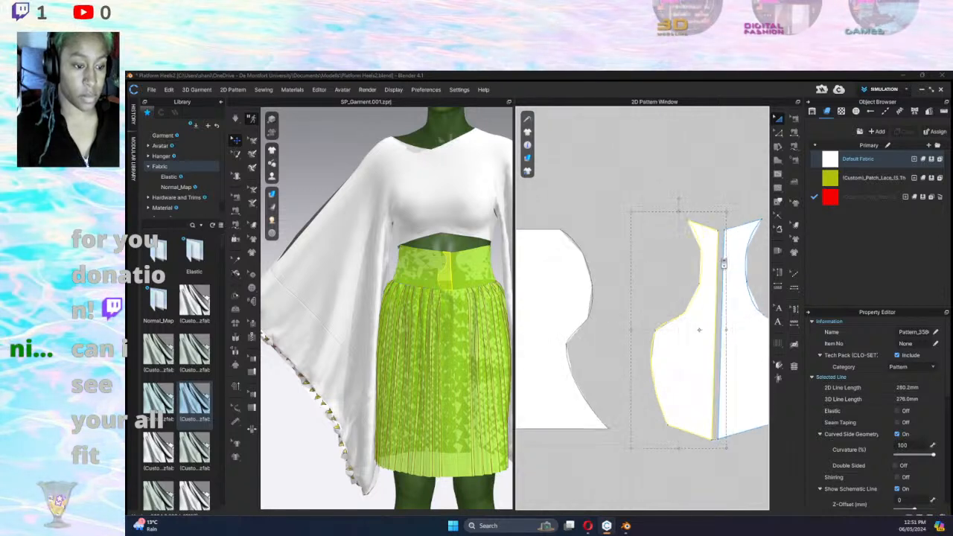
Separate the right end piece from its mate and rotate it until its straight edge is vertical.
left_click_drag(713, 266, 661, 213)
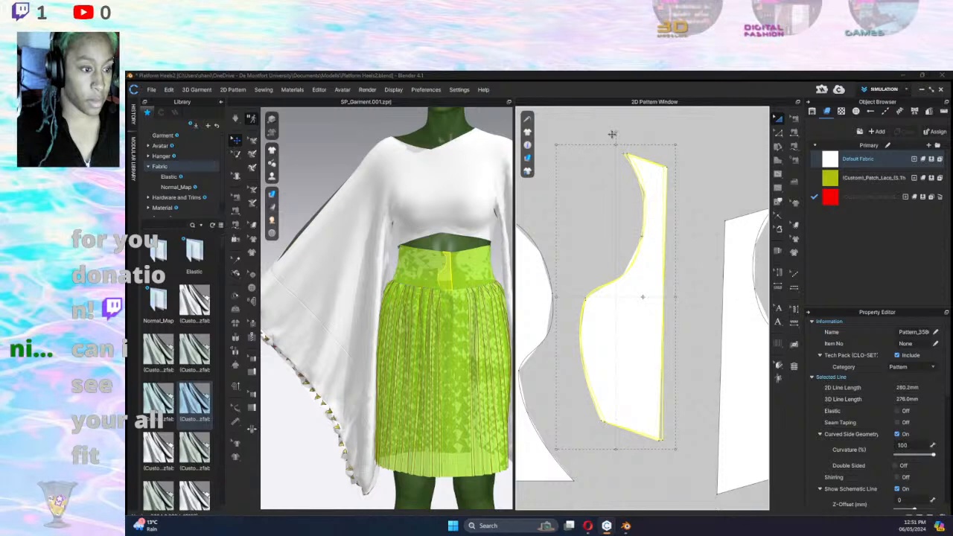
left_click_drag(612, 135, 612, 135)
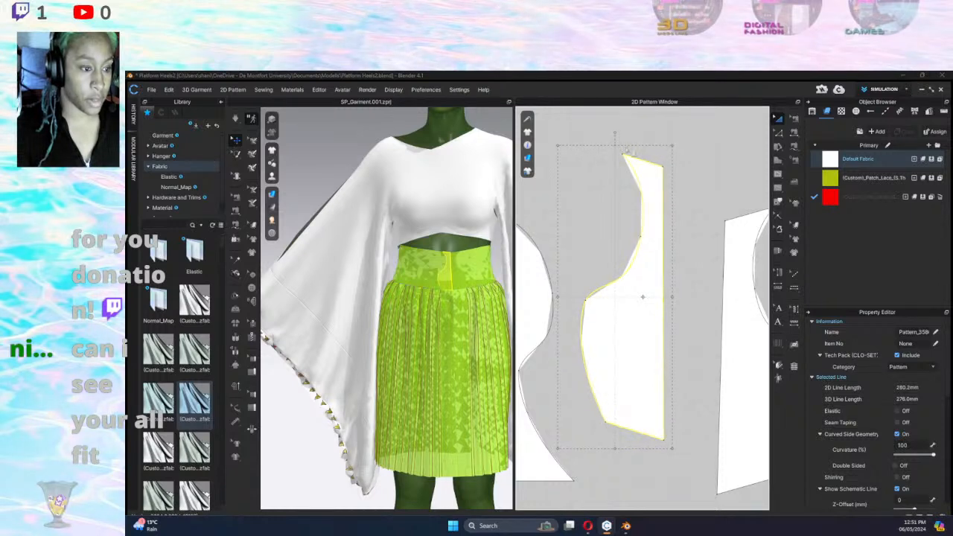
left_click_drag(656, 230, 659, 231)
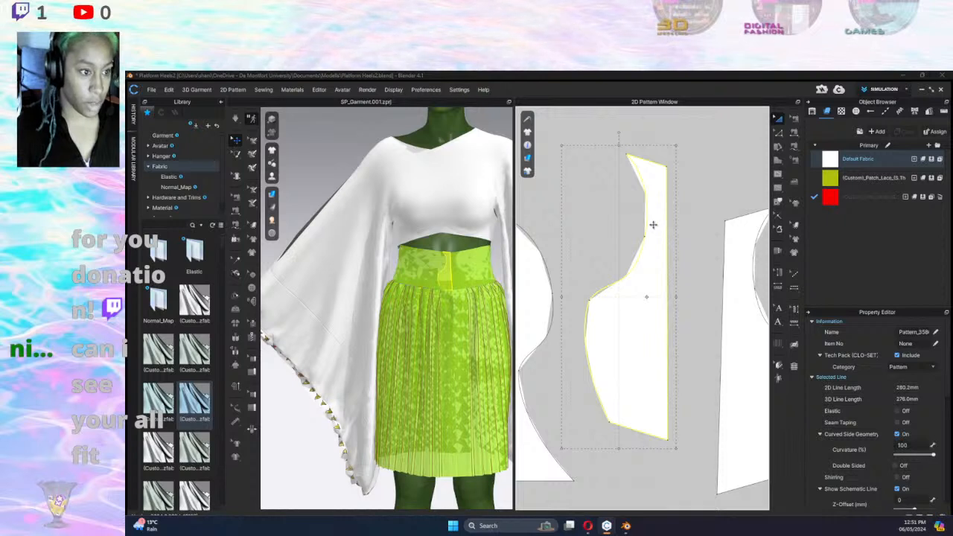
Try aligning the other end piece against the vertical edge to complete the vase shape, and move it clear below.
left_click_drag(731, 233, 667, 158)
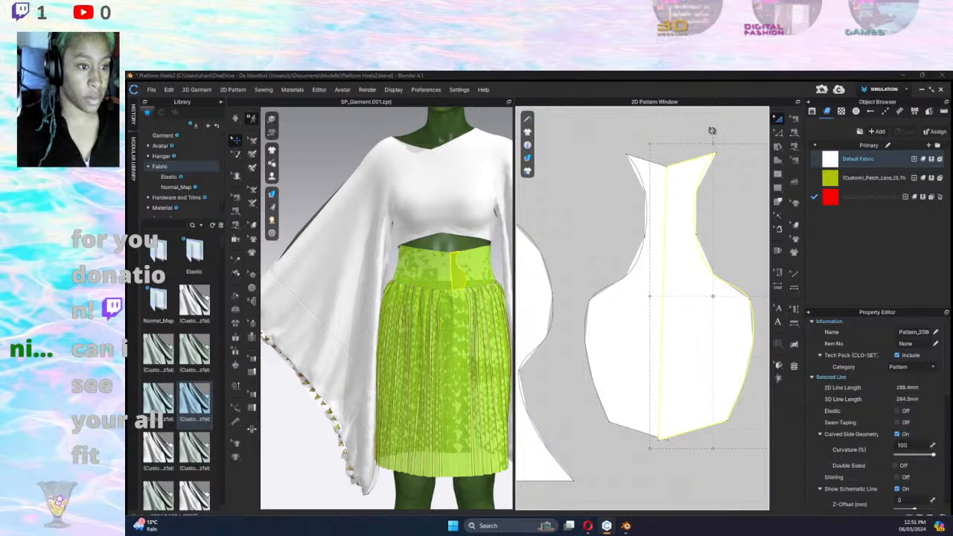
left_click_drag(713, 132, 702, 132)
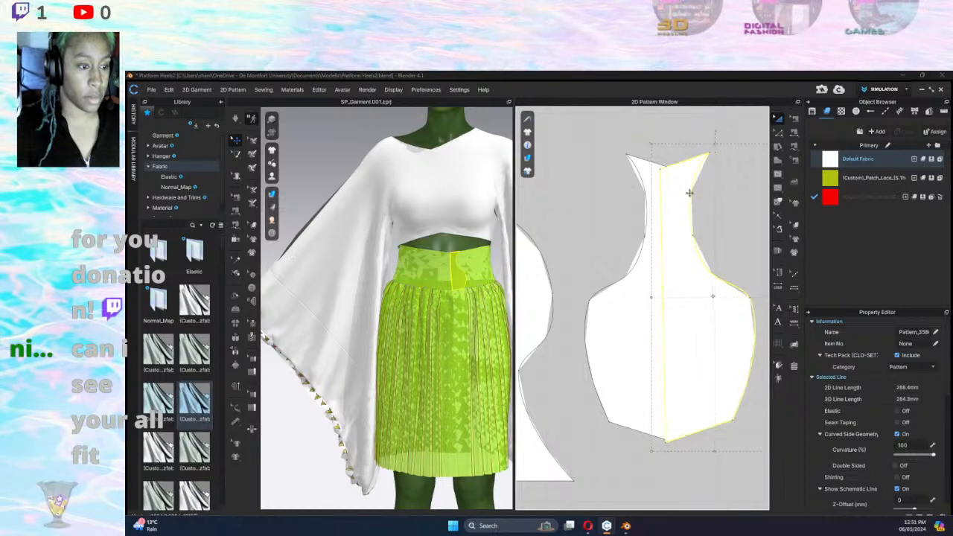
mouse_move(689, 193)
left_mouse_down()
mouse_move(681, 199)
mouse_move(689, 203)
left_mouse_up()
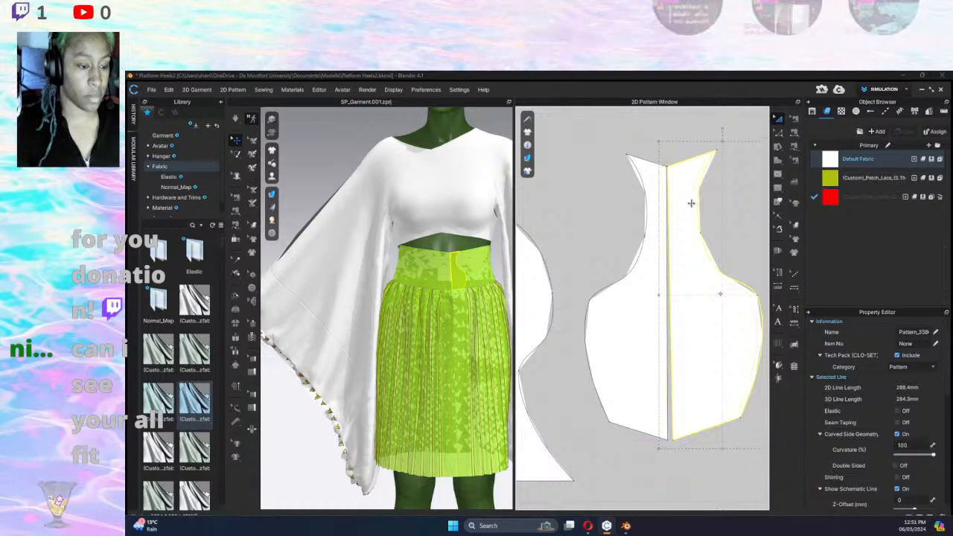
scroll(693, 254, "down", 5)
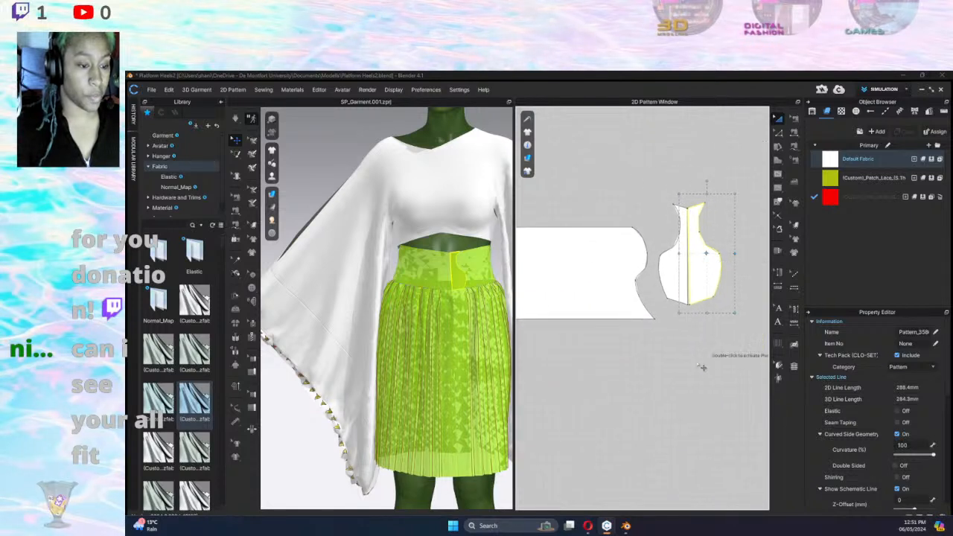
left_click_drag(704, 254, 690, 391)
Unfold the upper end piece along its vertical straight edge into a symmetrical vase-shaped panel.
left_click(668, 267)
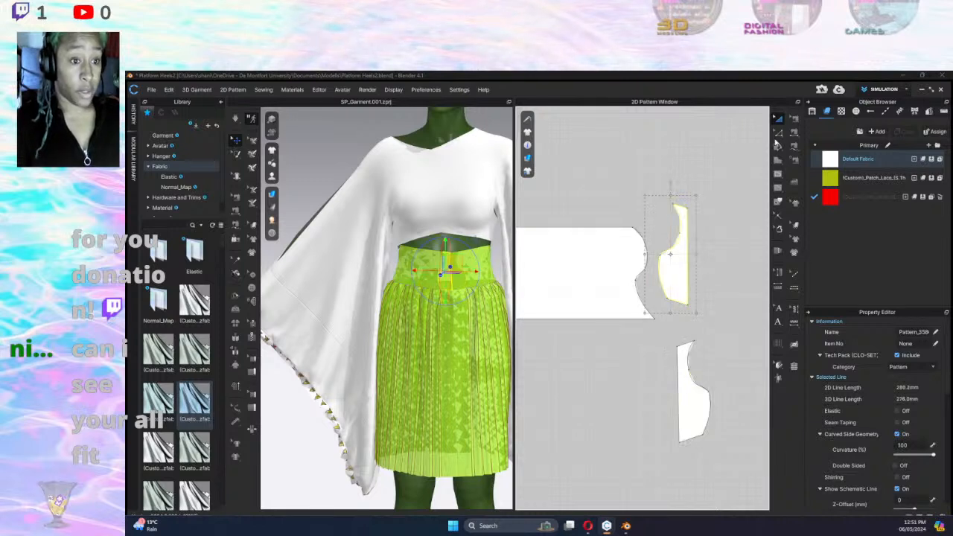
left_click(777, 132)
left_click(686, 259)
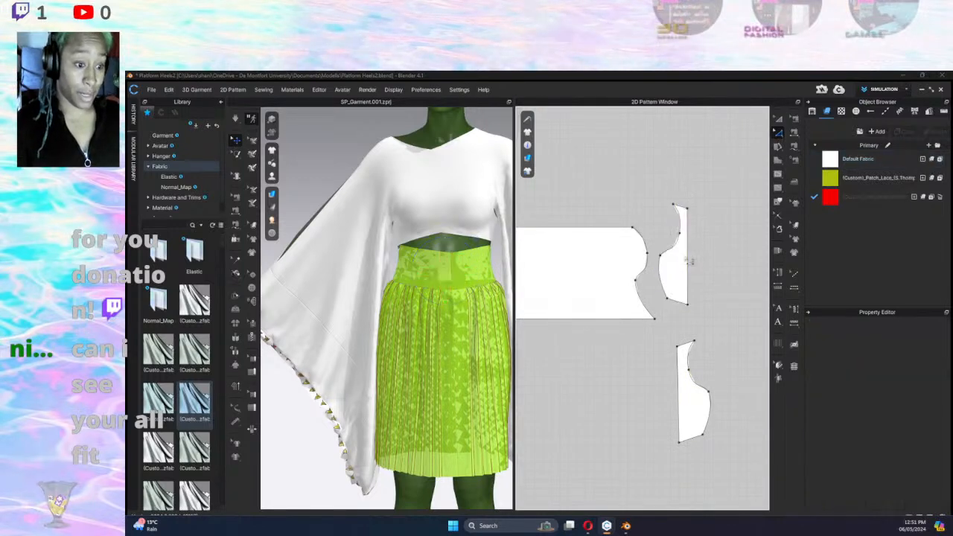
right_click(687, 254)
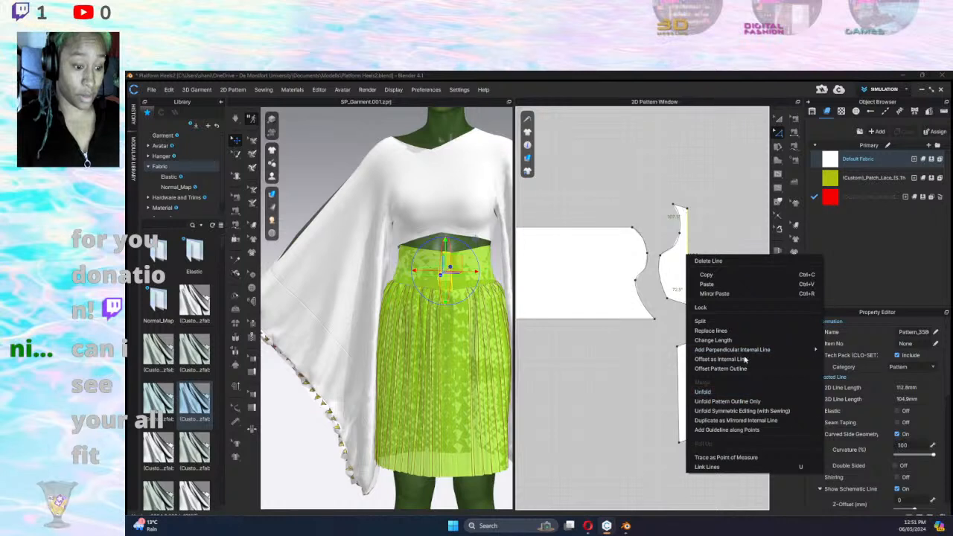
left_click(697, 395)
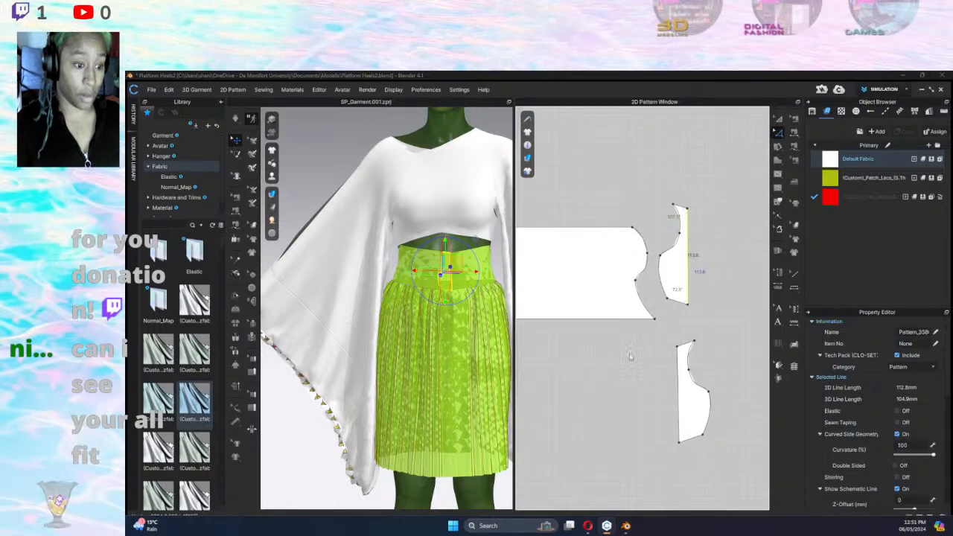
Delete the leftover half piece below the vase-shaped panel.
scroll(745, 361, "down", 5)
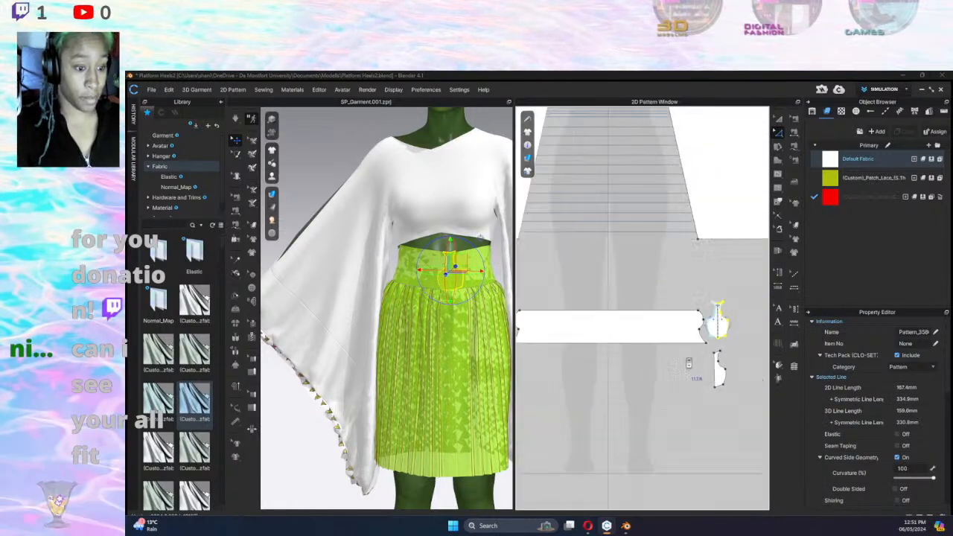
scroll(689, 363, "down", 2)
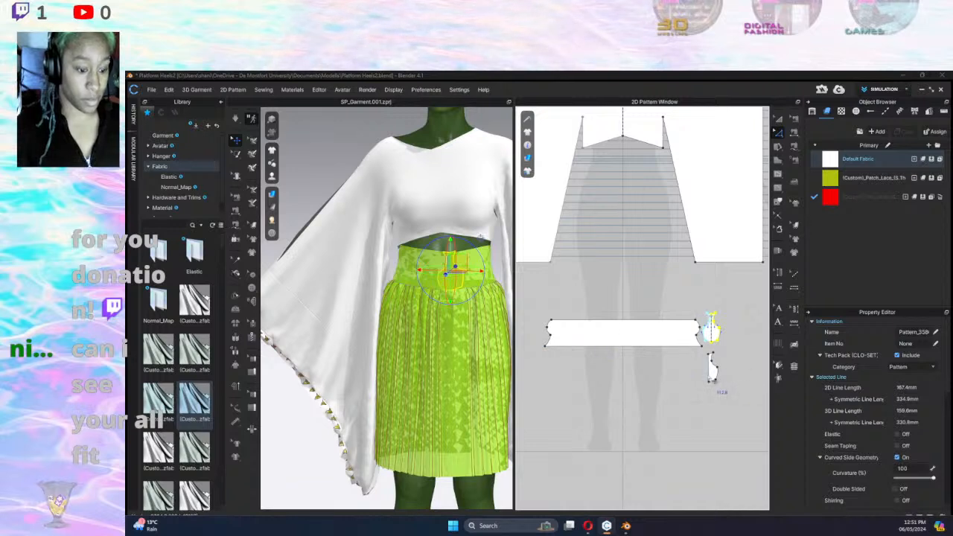
left_click(780, 120)
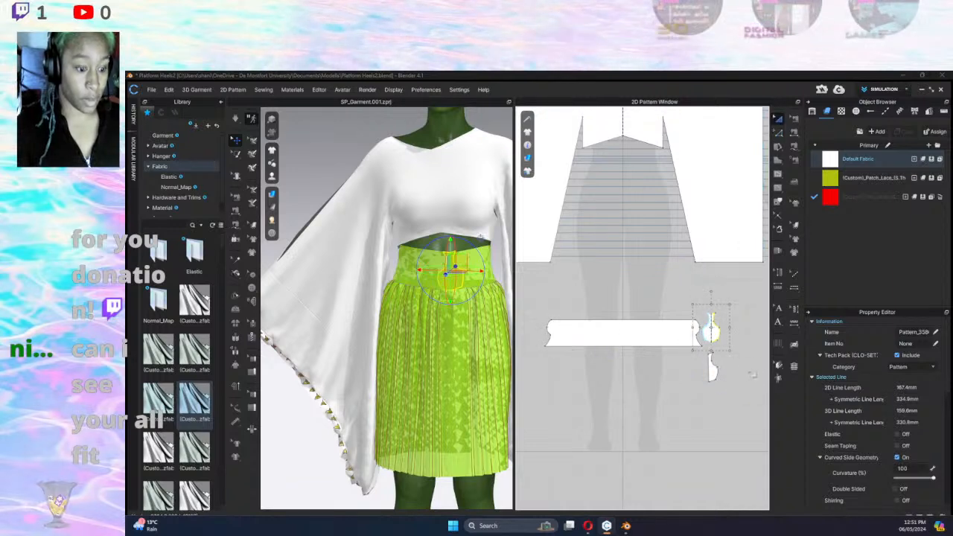
left_click(709, 377)
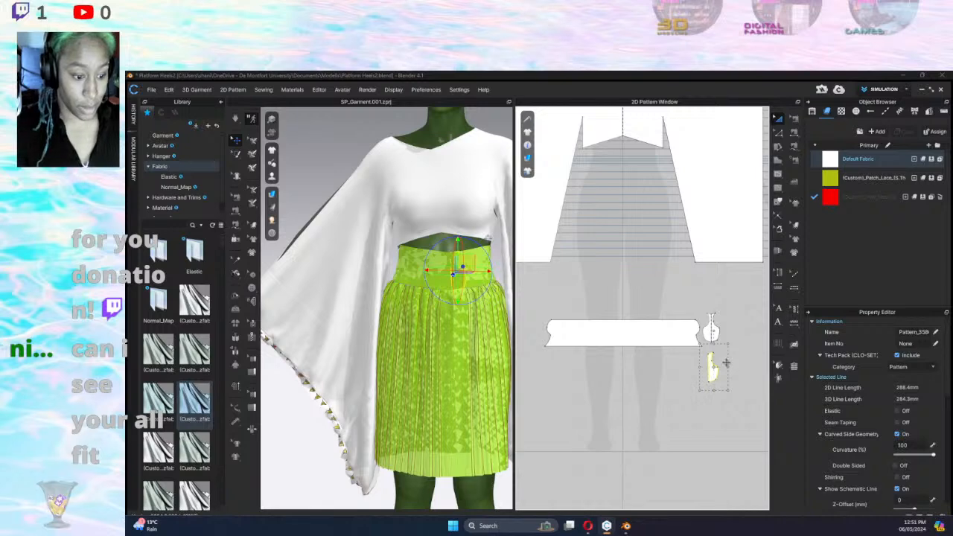
key("Delete")
Use Segment Sewing to join the vase-shaped panel's open lower side curve to the facing waistband end.
scroll(491, 290, "up", 10)
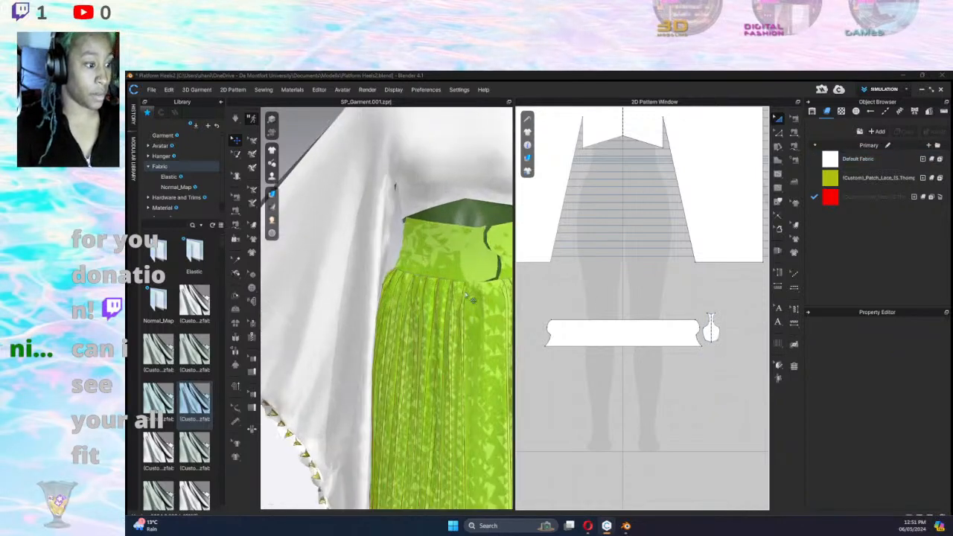
scroll(354, 251, "up", 10)
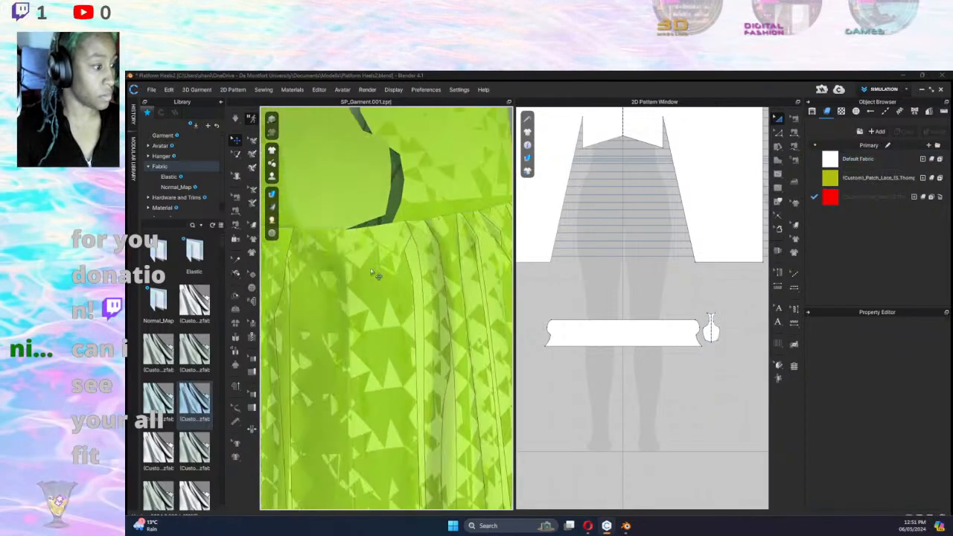
left_click(794, 131)
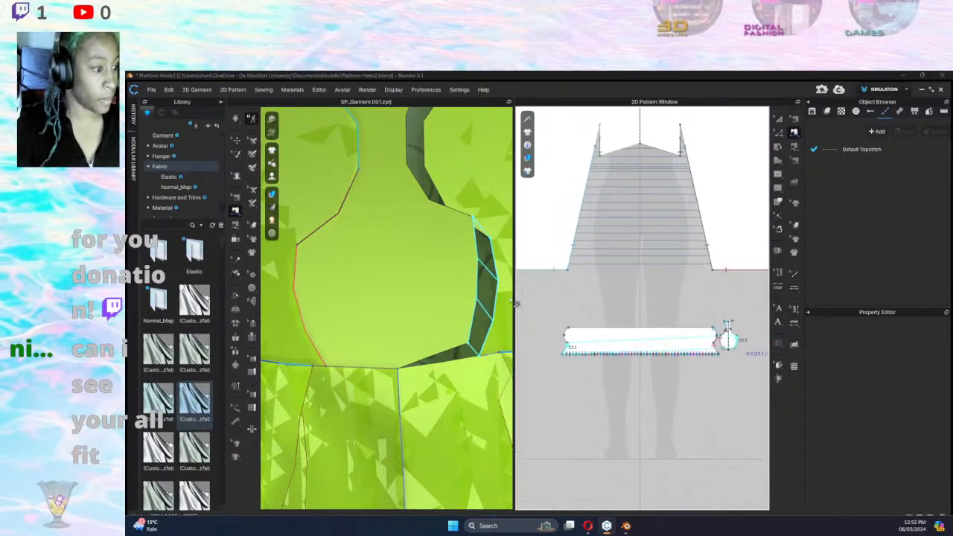
left_click(590, 326)
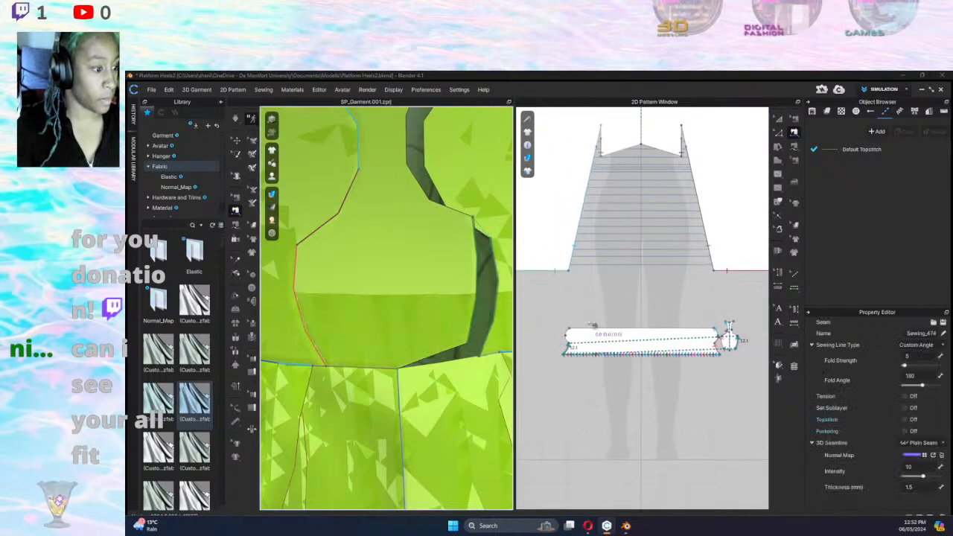
Sew the panel's open shoulder and neck segments to the matching segments of the waistband's left end.
left_click(432, 179)
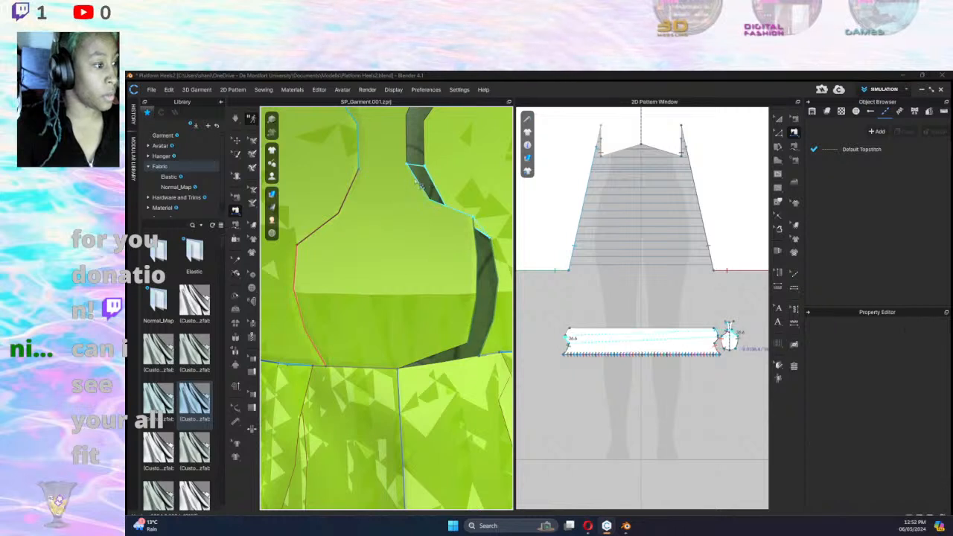
left_click(446, 170)
middle_click_drag(449, 171, 409, 287)
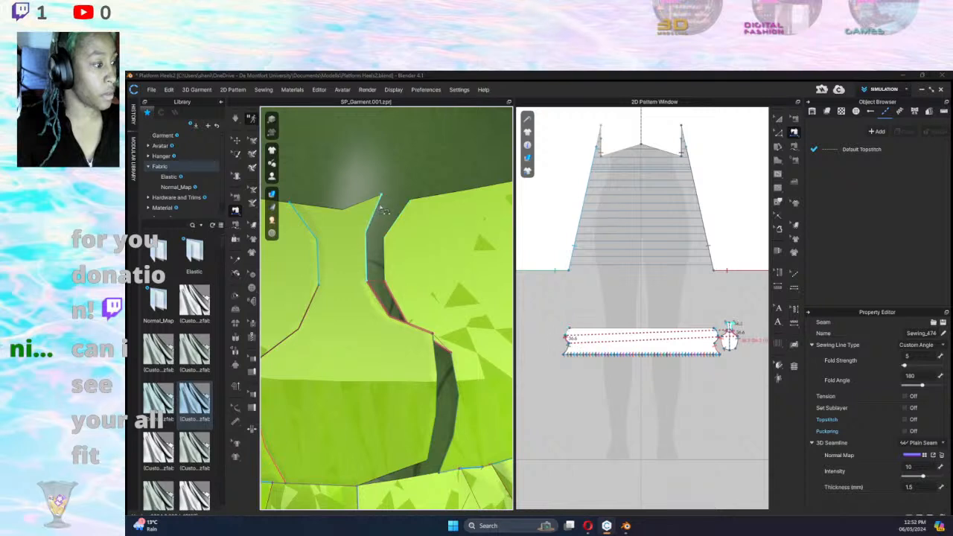
left_click(375, 209)
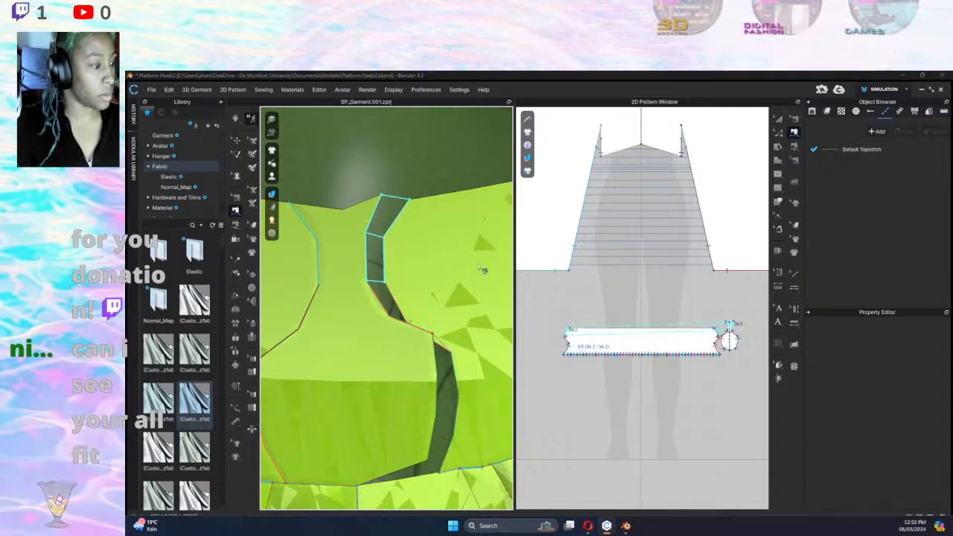
middle_click_drag(570, 338, 572, 335)
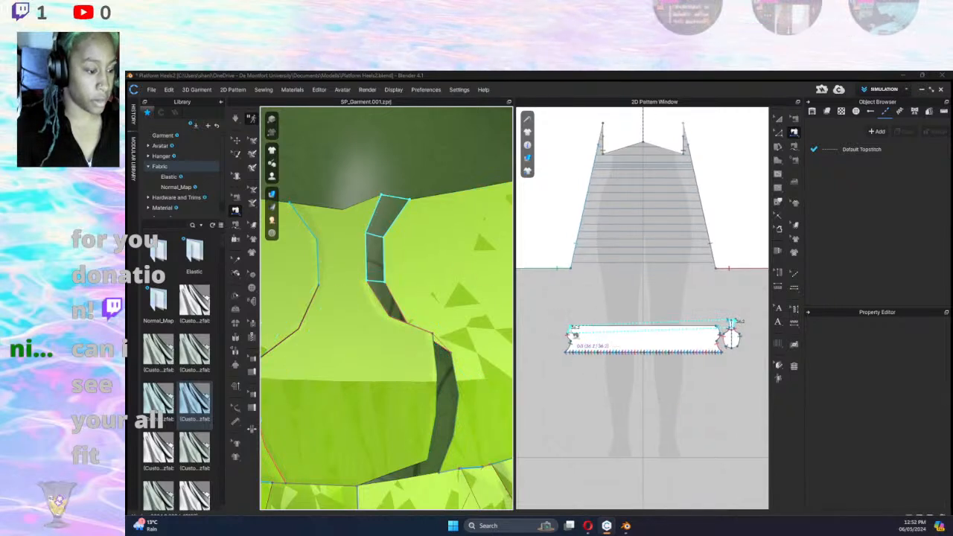
left_click(574, 334)
Use Segment Sewing to join the vase-shaped panel's open bottom segment to the start of the pleated skirt piece's upper edge.
middle_click_drag(718, 427, 679, 310)
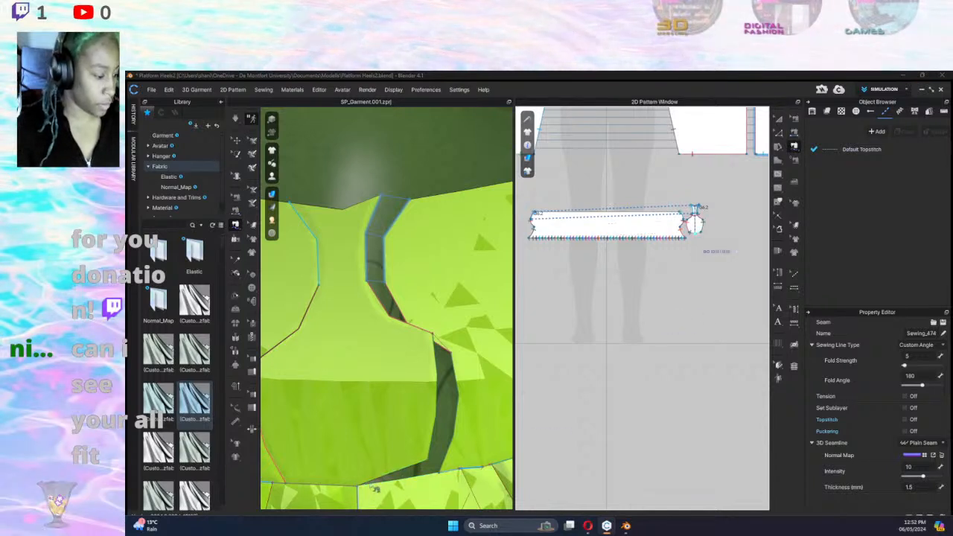
scroll(719, 240, "down", 3)
scroll(719, 247, "up", 9)
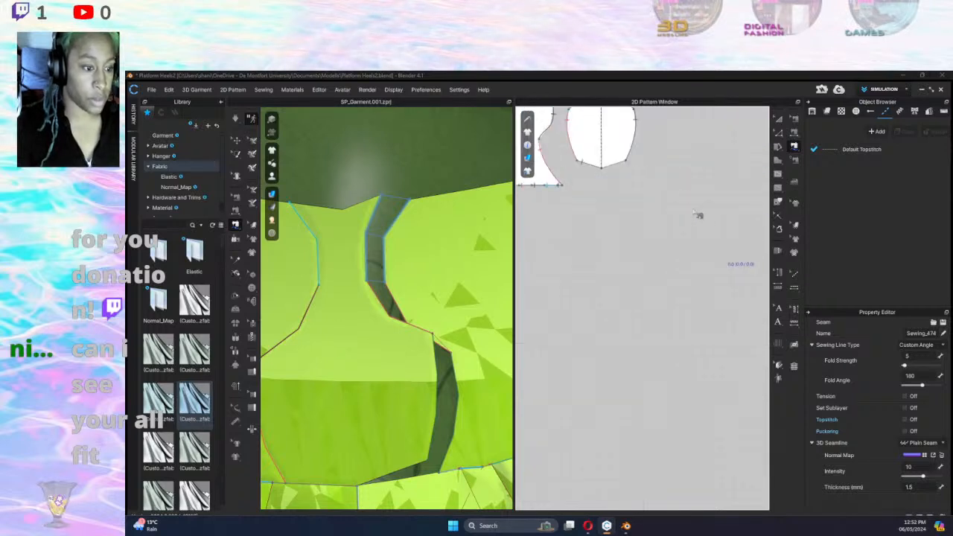
left_click(603, 168)
left_click(627, 162)
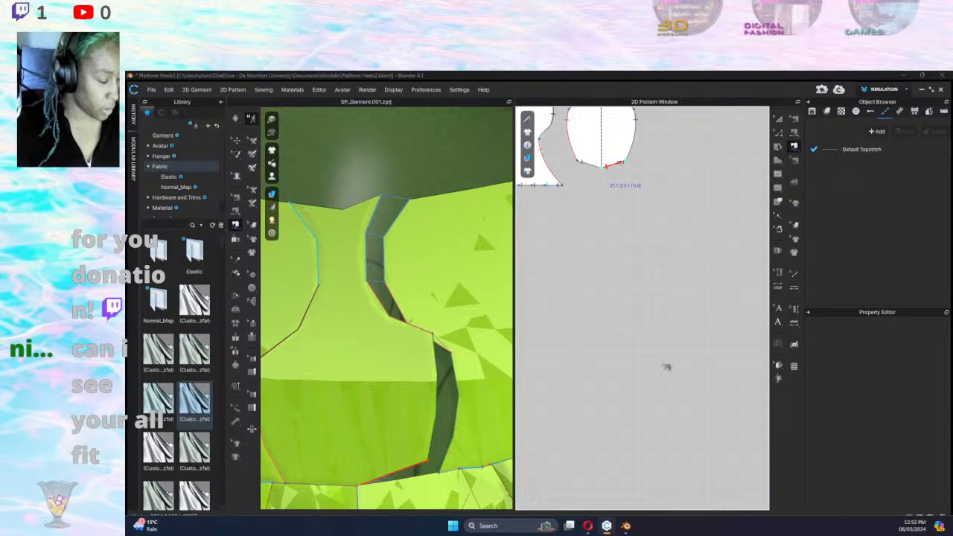
scroll(653, 277, "up", 5)
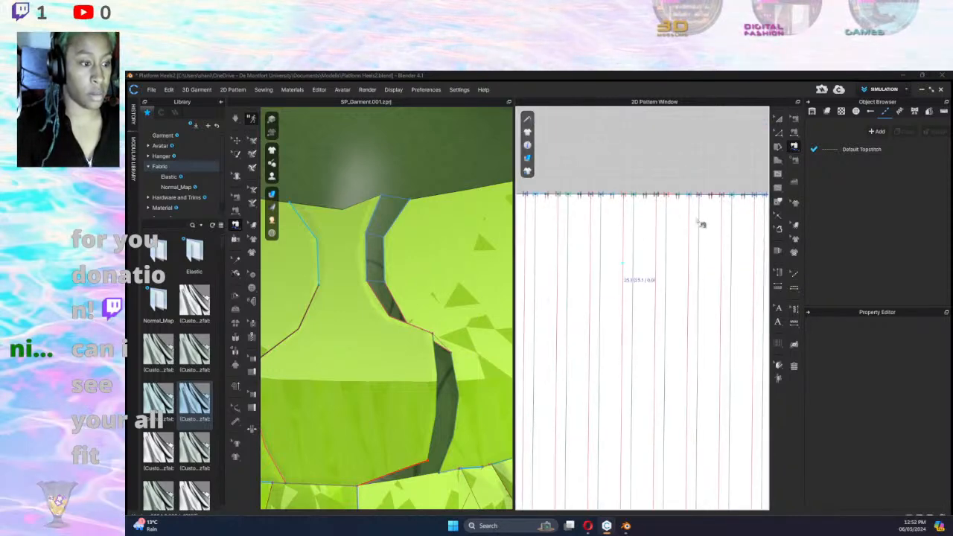
scroll(689, 238, "down", 3)
middle_click_drag(704, 197, 545, 220)
middle_click_drag(724, 202, 522, 172)
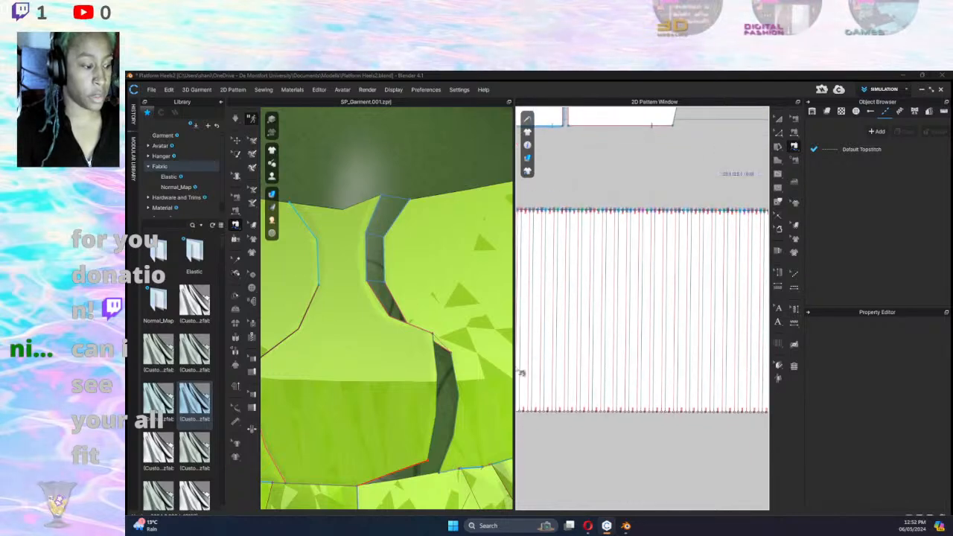
scroll(648, 335, "down", 2)
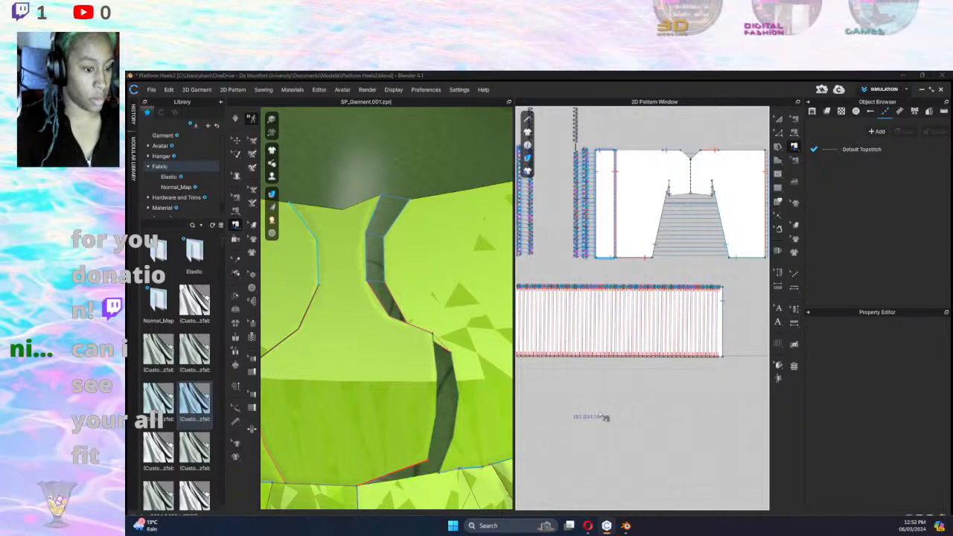
middle_click_drag(602, 416, 726, 407)
scroll(637, 297, "up", 5)
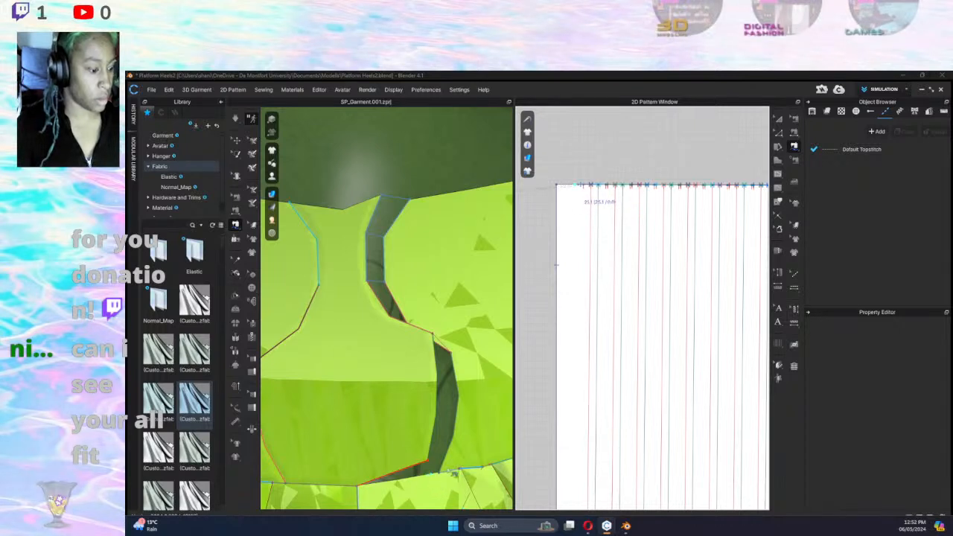
left_click(568, 190)
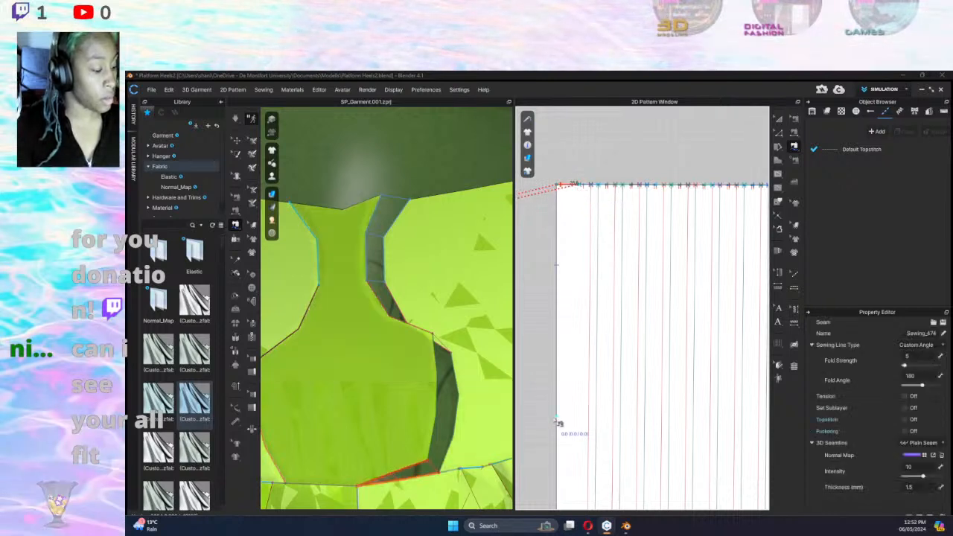
Simulate the garment to close the panel's seams and assign the red custom Poly fabric to the vase-shaped panel.
key("space")
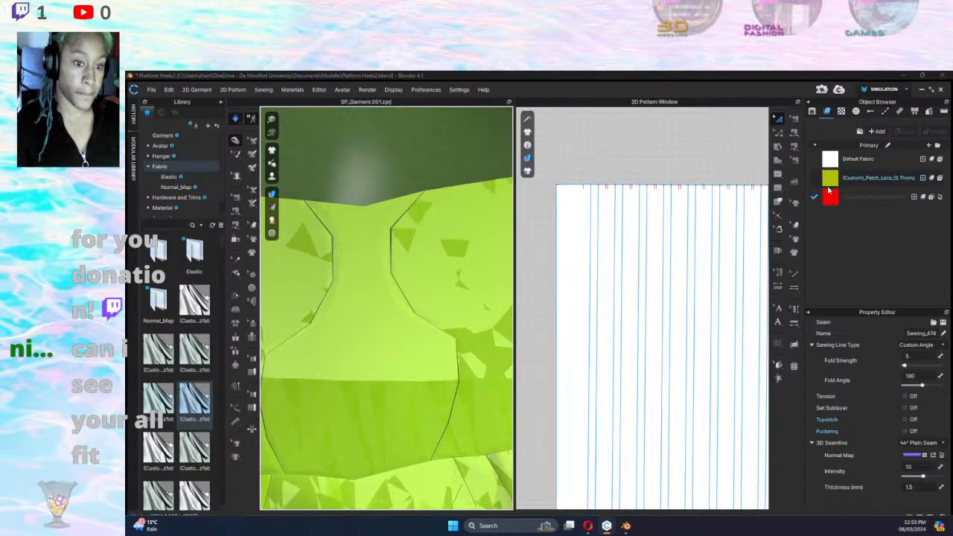
left_click_drag(873, 197, 401, 359)
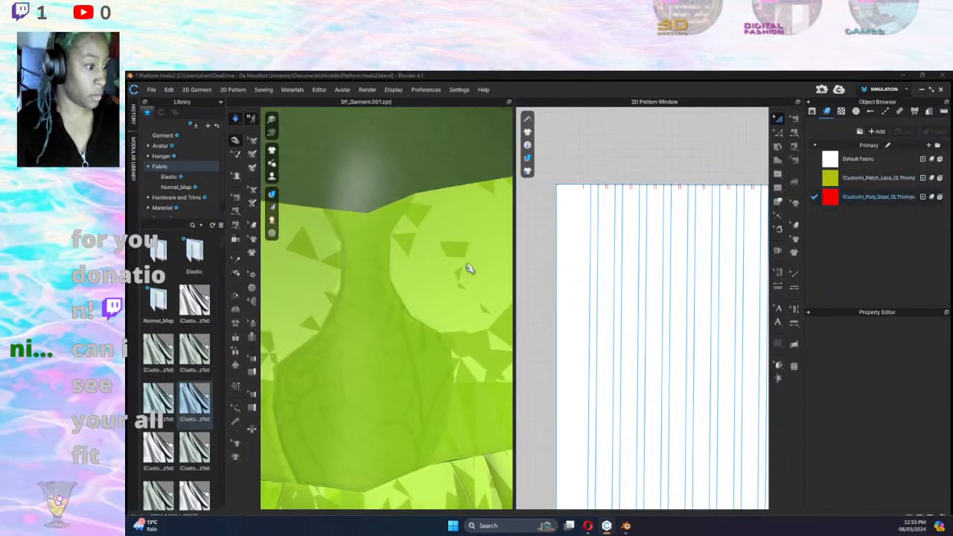
scroll(551, 368, "down", 3)
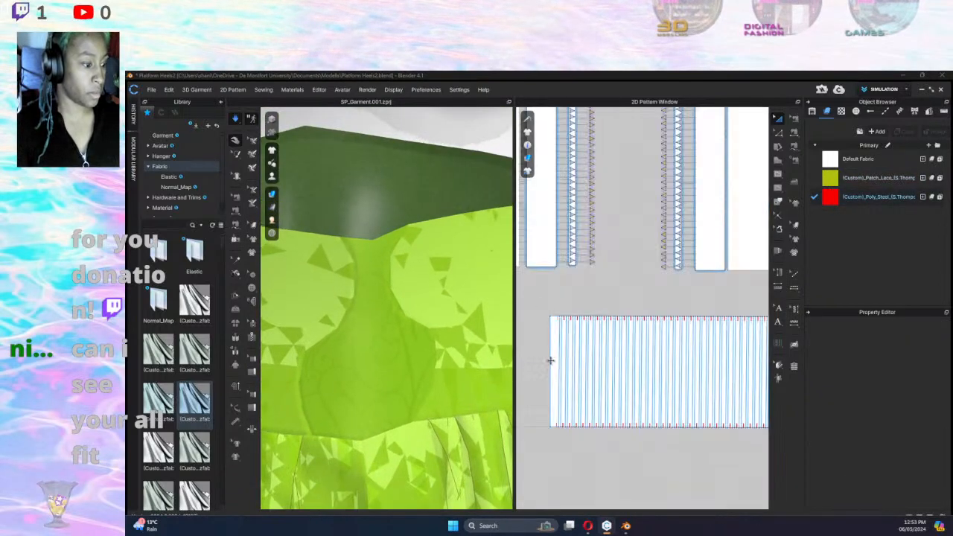
Set the waistband piece's particle distance to 15 mm and simulate so its curved ends follow the outline more smoothly.
scroll(544, 328, "down", 2)
scroll(564, 409, "down", 2)
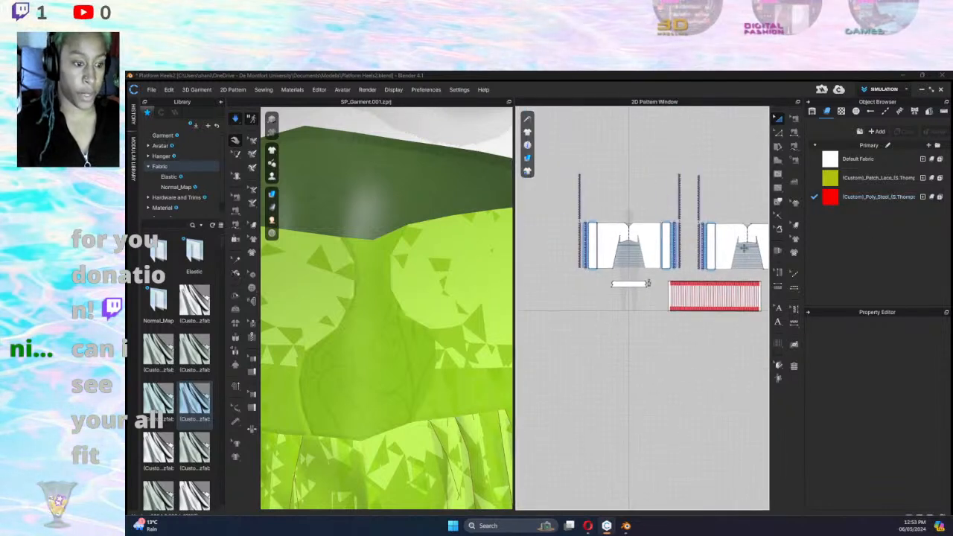
middle_click_drag(632, 326, 647, 340)
scroll(676, 305, "up", 5)
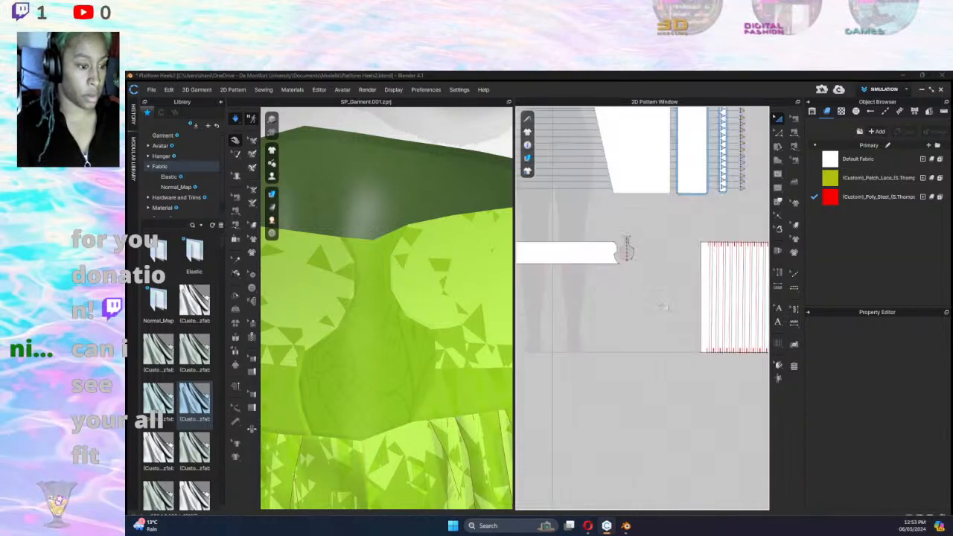
scroll(670, 301, "up", 2)
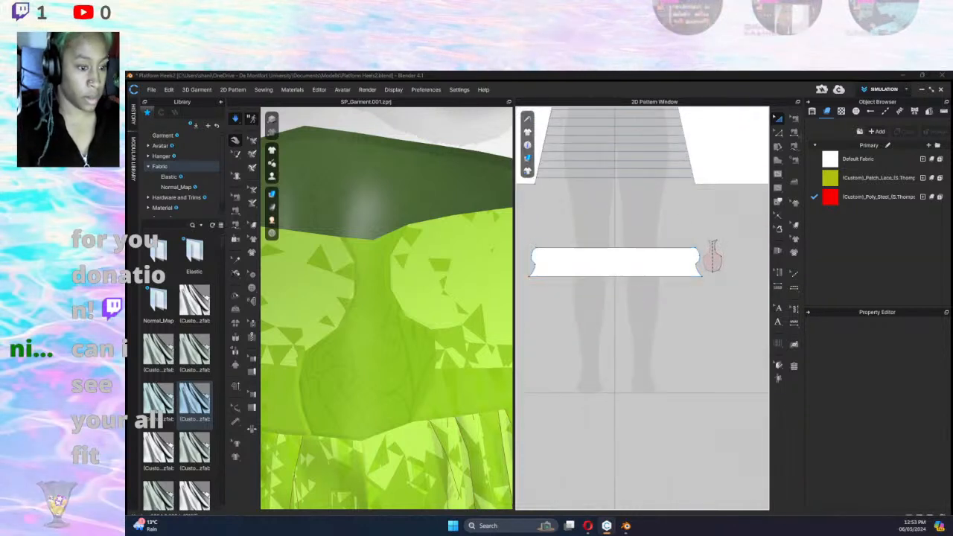
scroll(704, 251, "up", 3)
scroll(708, 253, "up", 3)
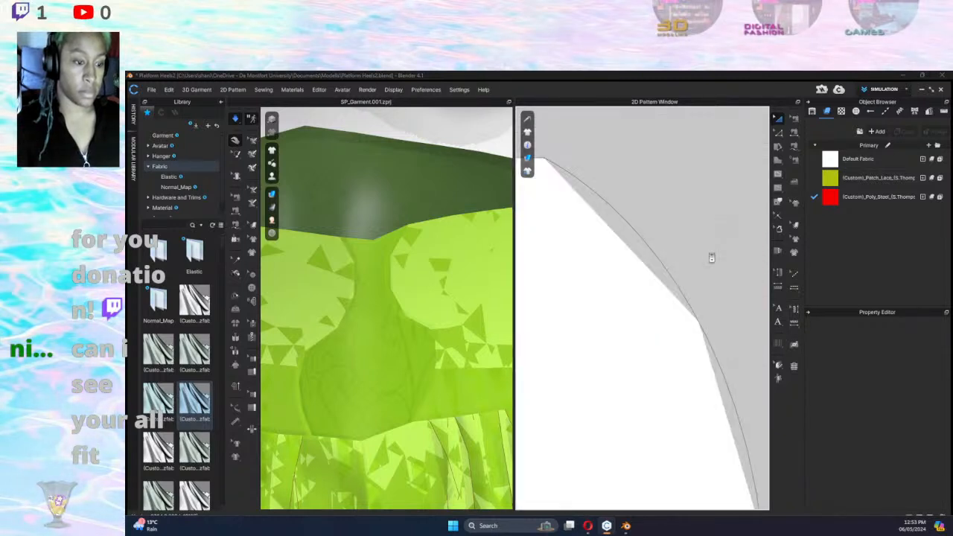
scroll(670, 255, "down", 3)
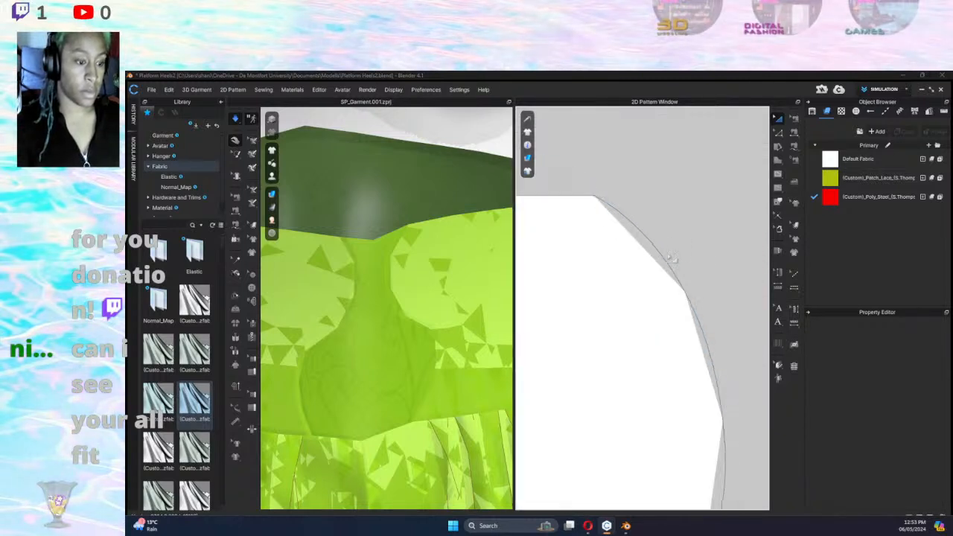
left_click(631, 285)
scroll(900, 425, "down", 2)
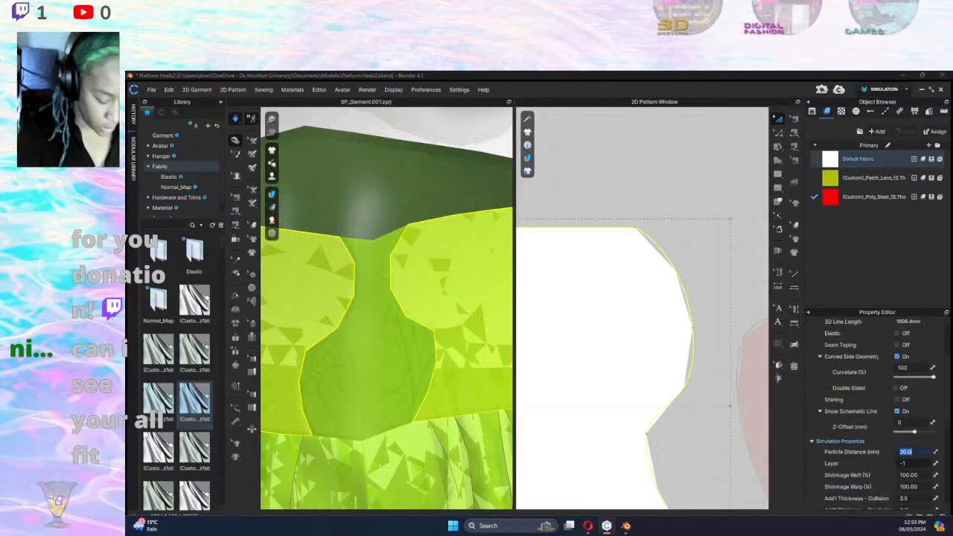
type("15")
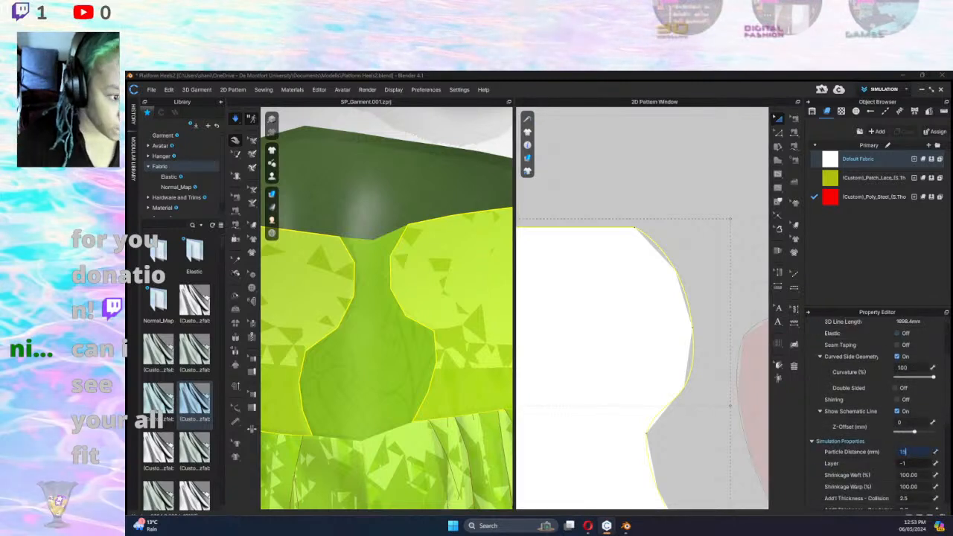
left_click(331, 298)
key("space")
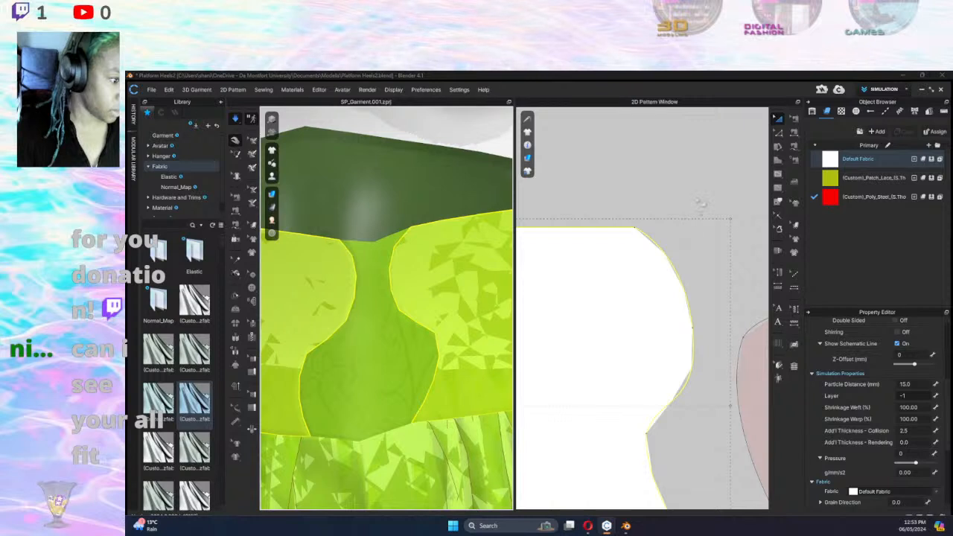
left_click(682, 206)
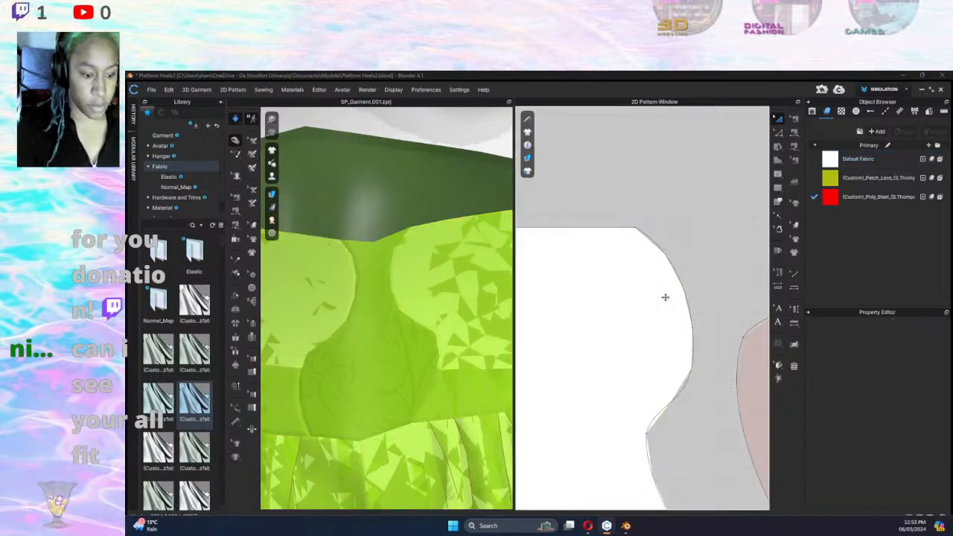
scroll(667, 298, "up", 3)
scroll(672, 264, "down", 2)
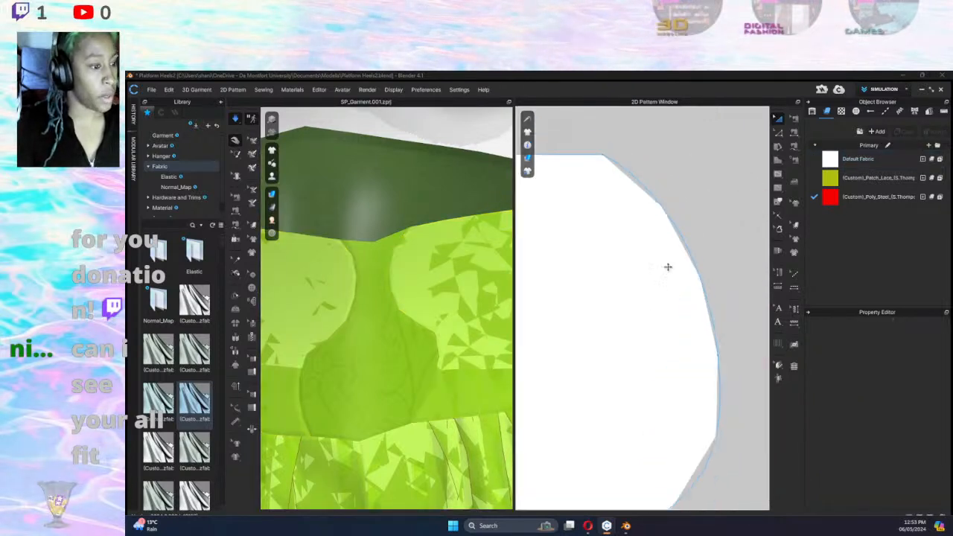
middle_click_drag(670, 266, 757, 306)
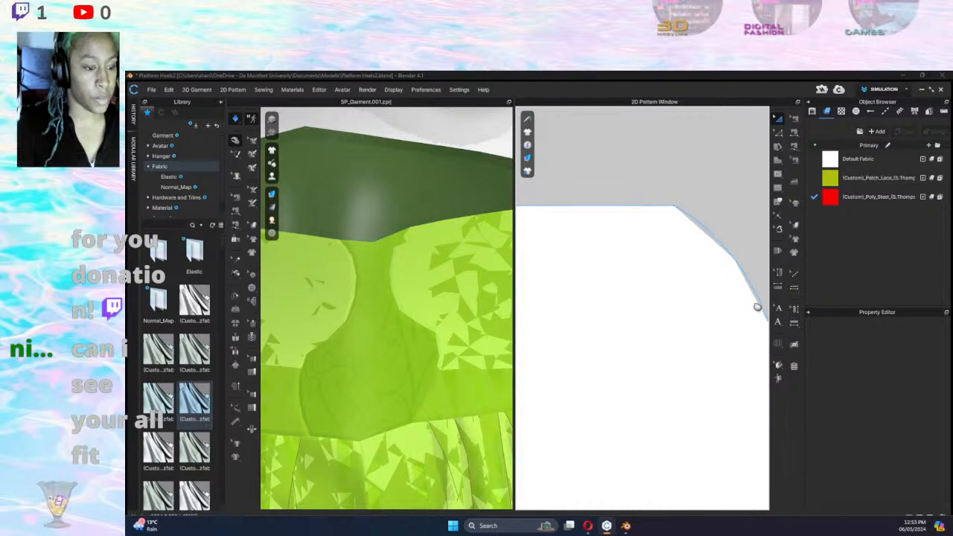
left_click(780, 186)
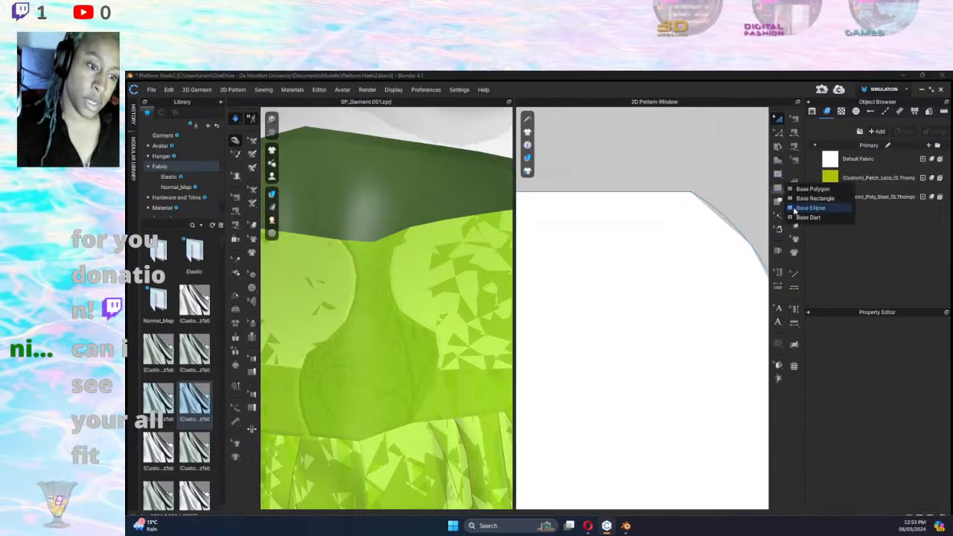
left_click(797, 209)
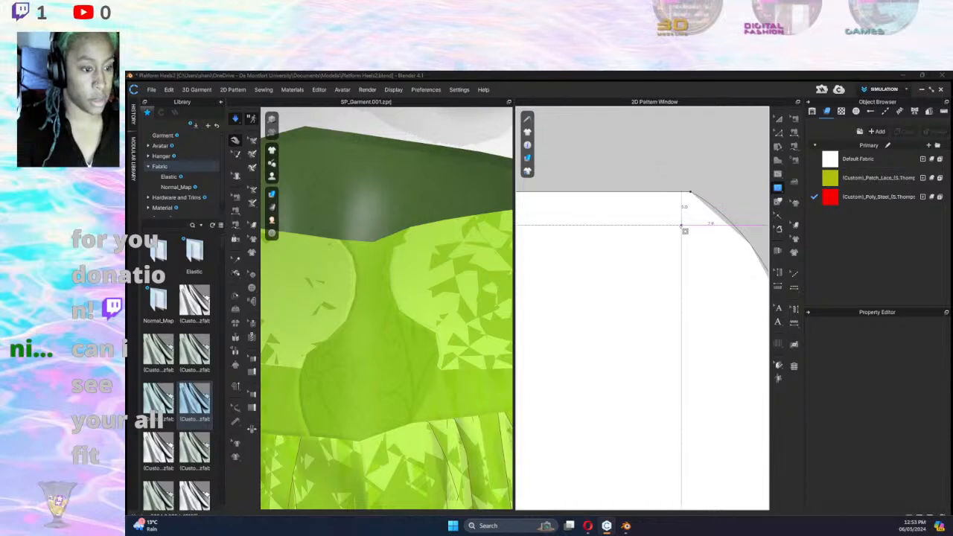
middle_click_drag(666, 211, 641, 173)
scroll(671, 221, "down", 4)
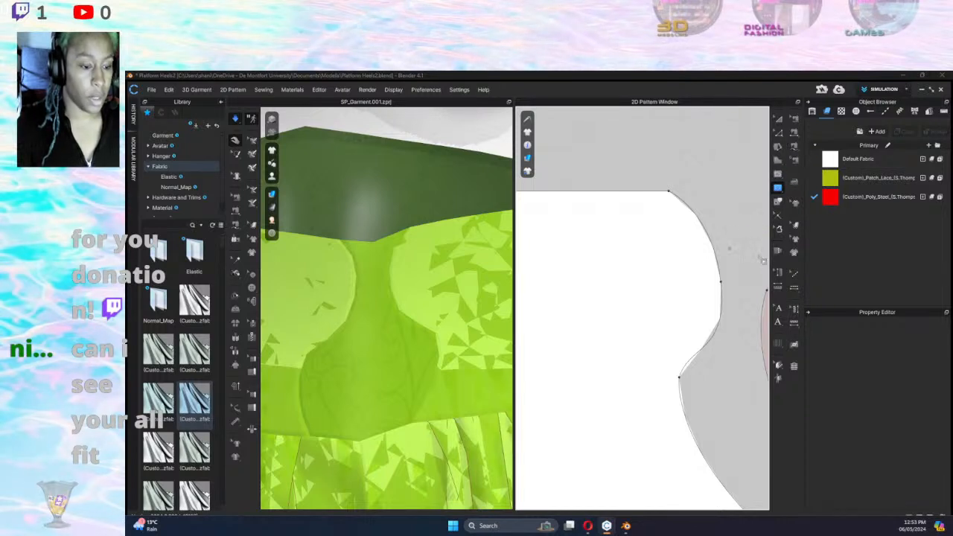
scroll(760, 262, "down", 5)
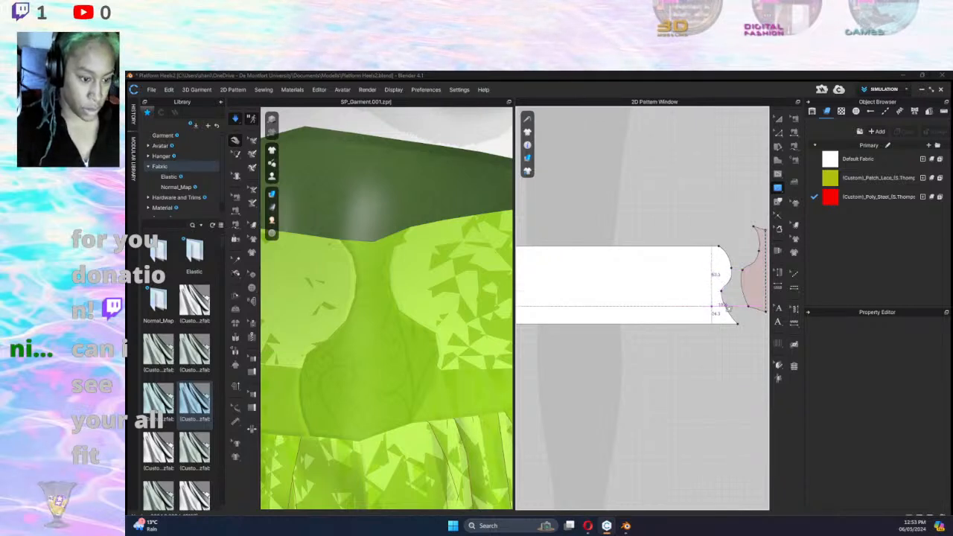
middle_click_drag(729, 307, 687, 298)
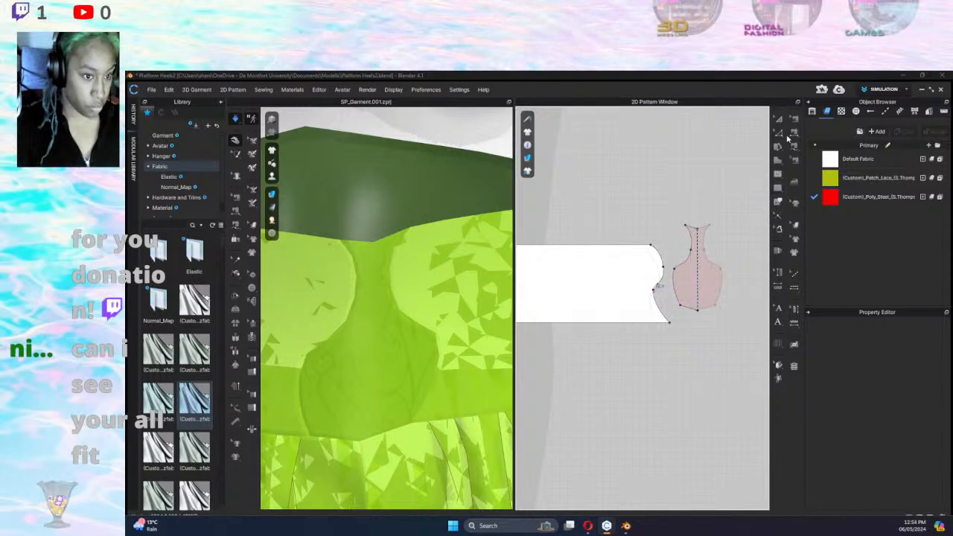
middle_click_drag(693, 258, 690, 261)
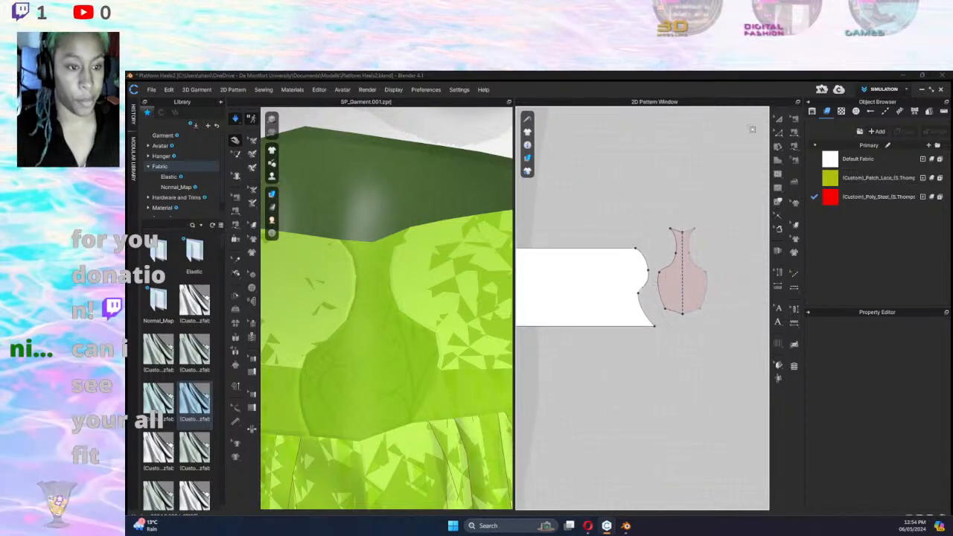
left_click(779, 188)
left_click(779, 122)
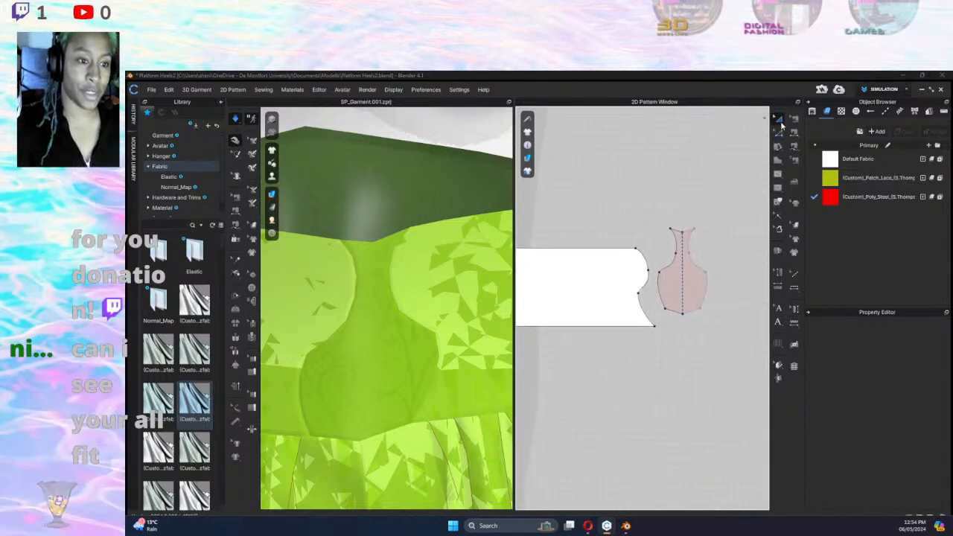
Move the vase-shaped panel slightly away from the waistband and narrow the waistband piece at its curved end.
left_click(694, 285)
left_click_drag(762, 294, 718, 298)
left_click(645, 299)
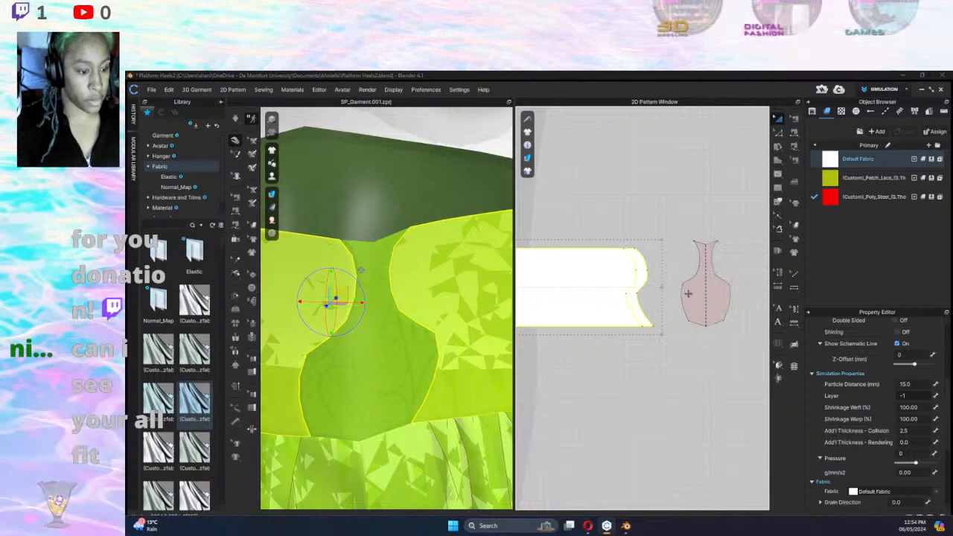
Scale the vase-shaped panel wider so its two symmetrical halves spread outwards.
left_click(681, 283)
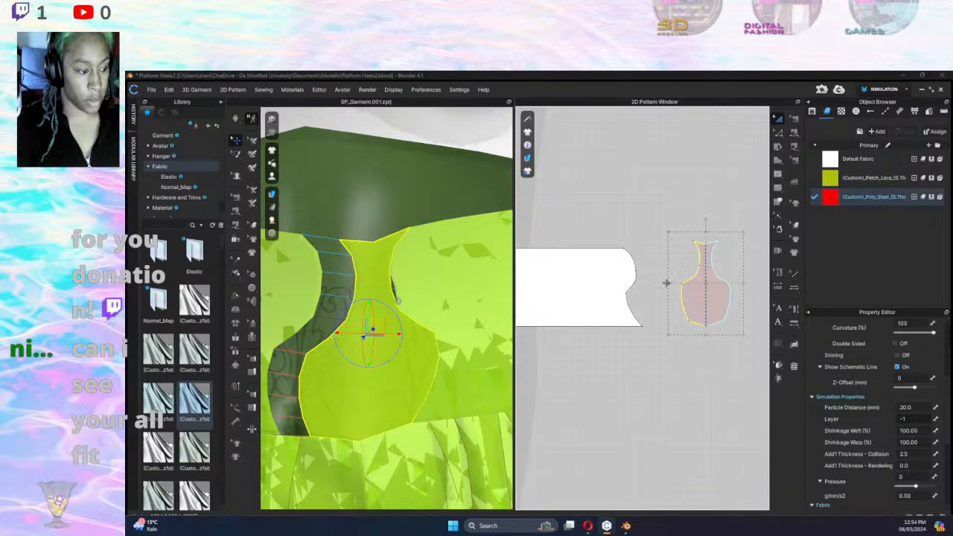
left_click_drag(666, 283, 644, 287)
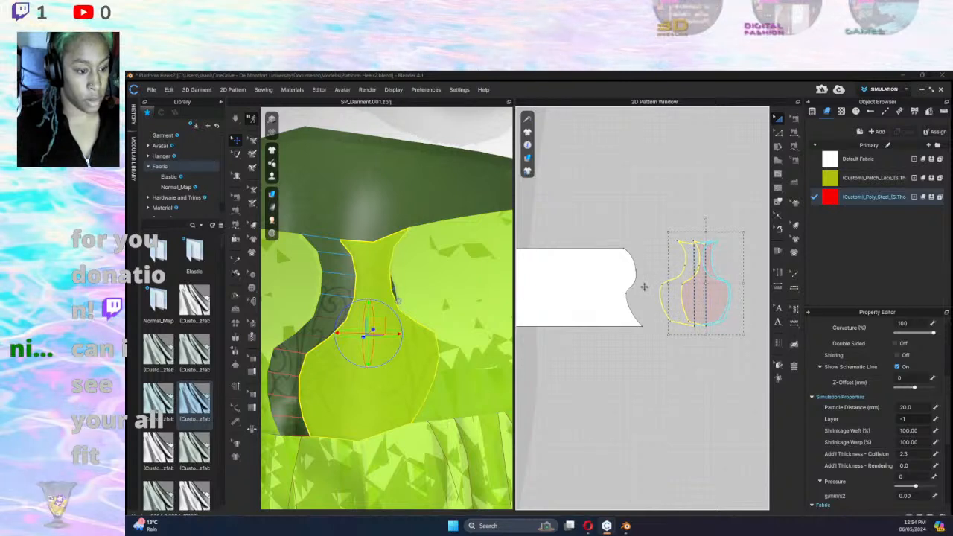
left_click_drag(685, 316, 685, 315)
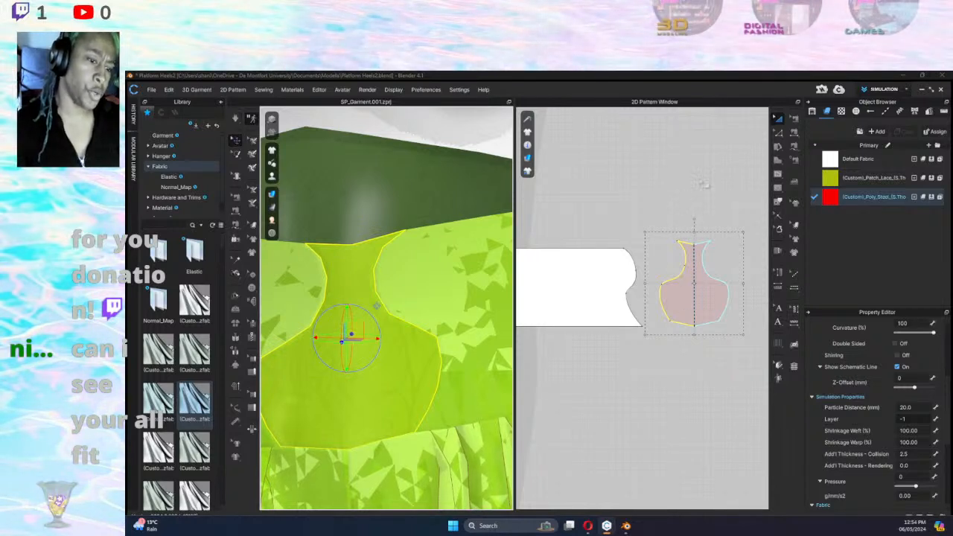
Shift the waistband's curved end and the vase-shaped panel's adjoining outline points outwards together, widening the symmetrical panel, and simulate the garment.
left_click(779, 130)
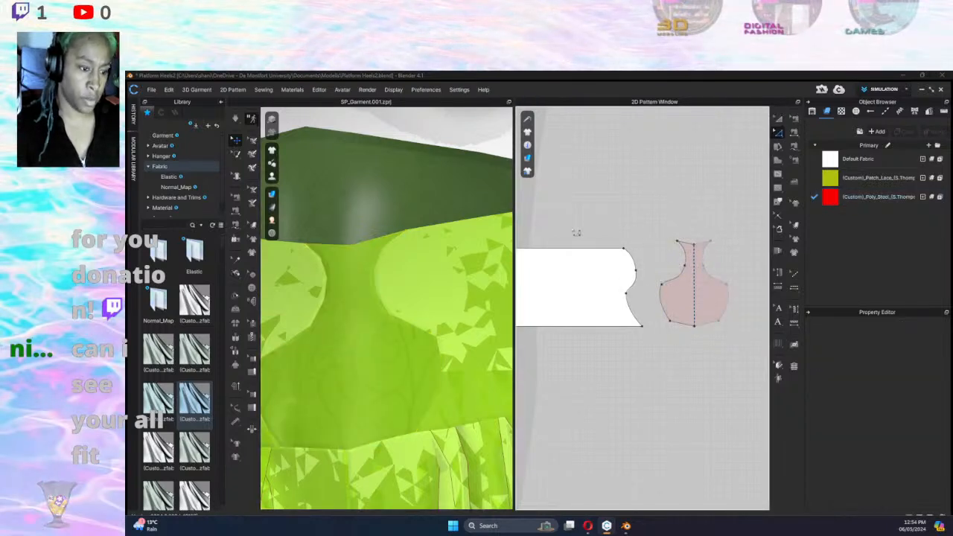
left_click_drag(596, 200, 694, 365)
left_click(606, 197)
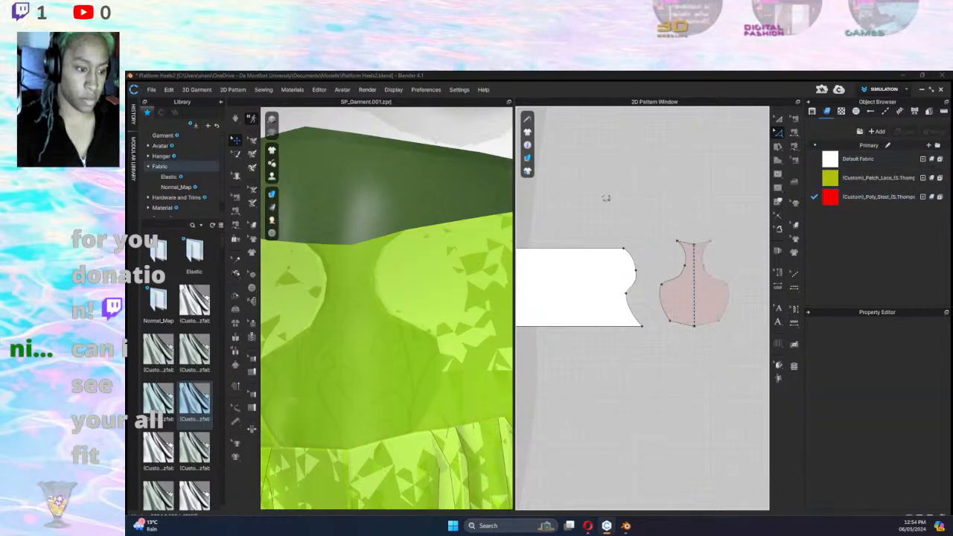
left_click_drag(592, 195, 697, 365)
key("Left")
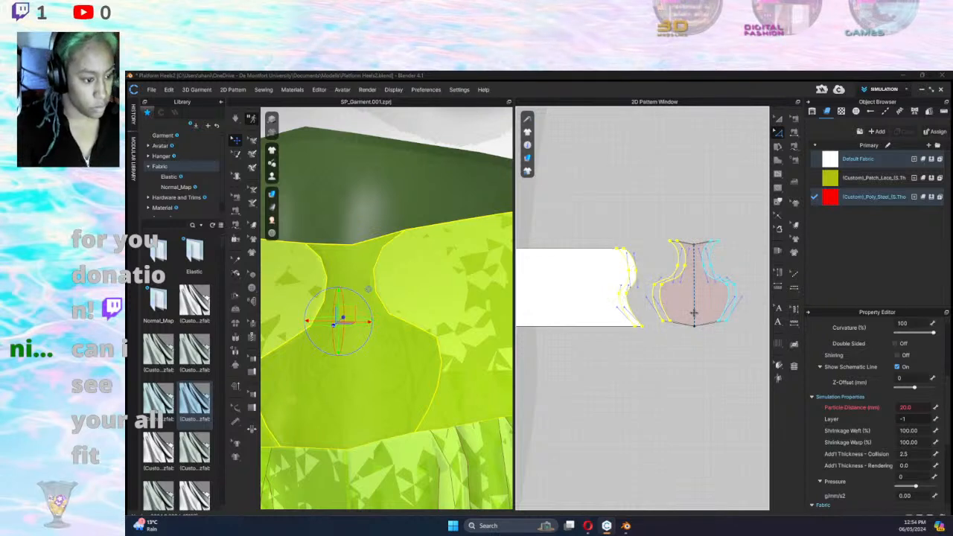
key("Left")
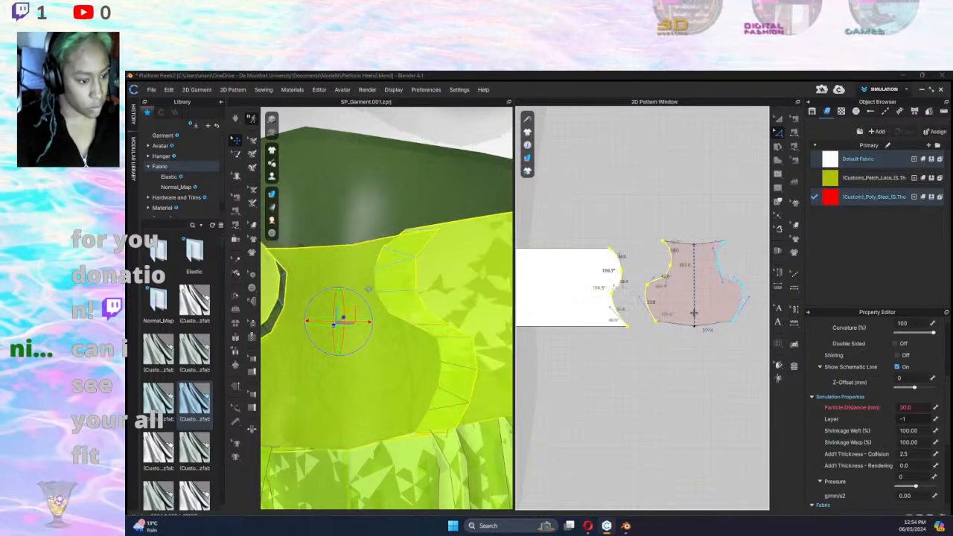
key("Left")
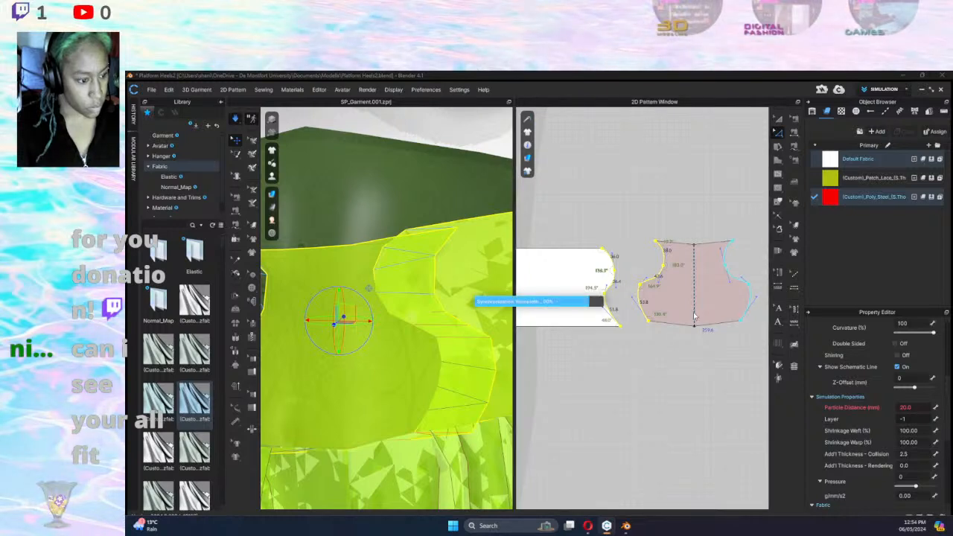
key("space")
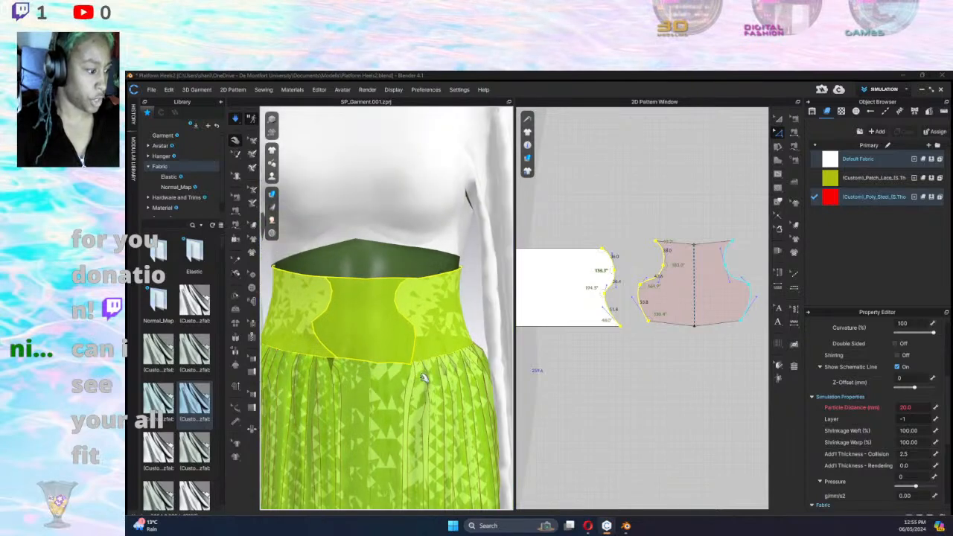
Pull the pleated skirt down slightly below the front panel during the simulation to settle the waist seam.
right_click_drag(388, 374, 335, 362)
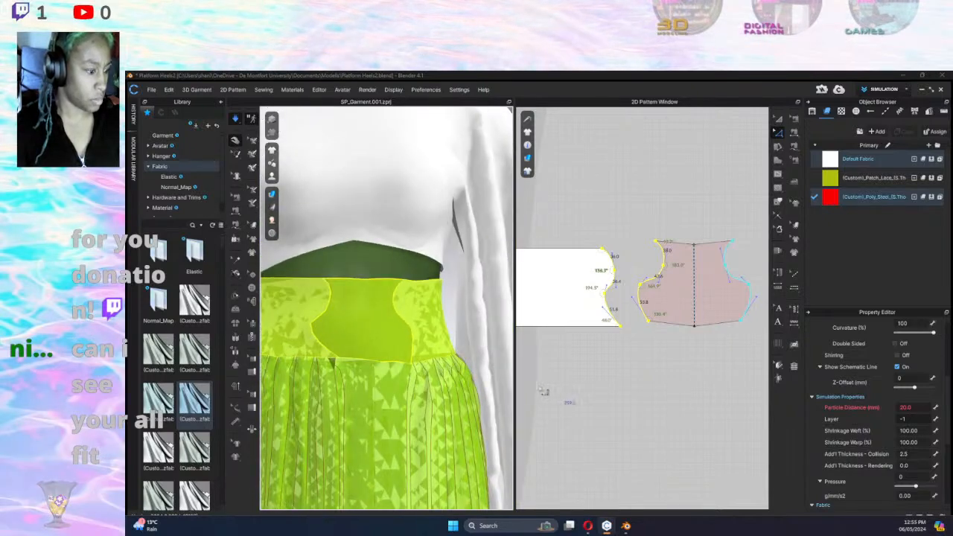
left_click_drag(330, 362, 332, 389)
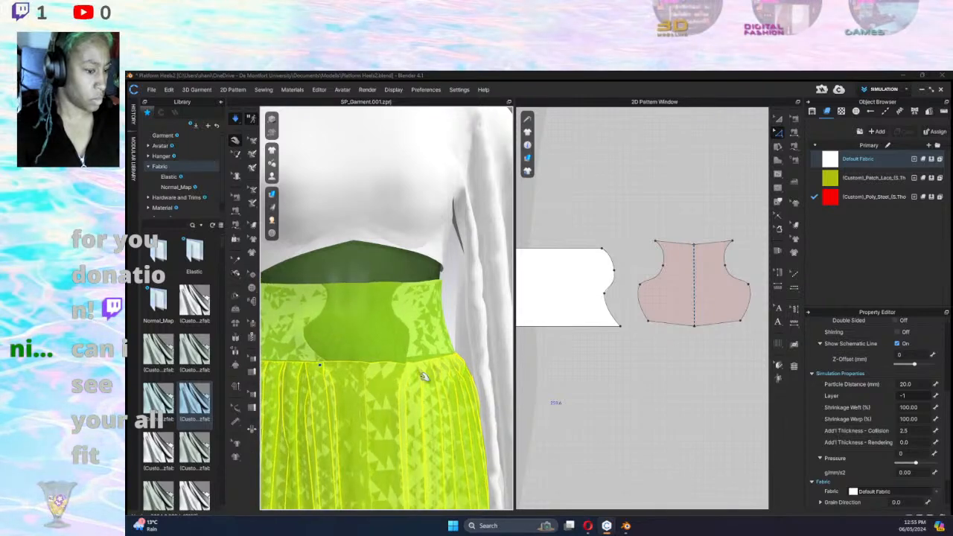
middle_click_drag(447, 383, 420, 384)
right_click_drag(444, 377, 557, 397)
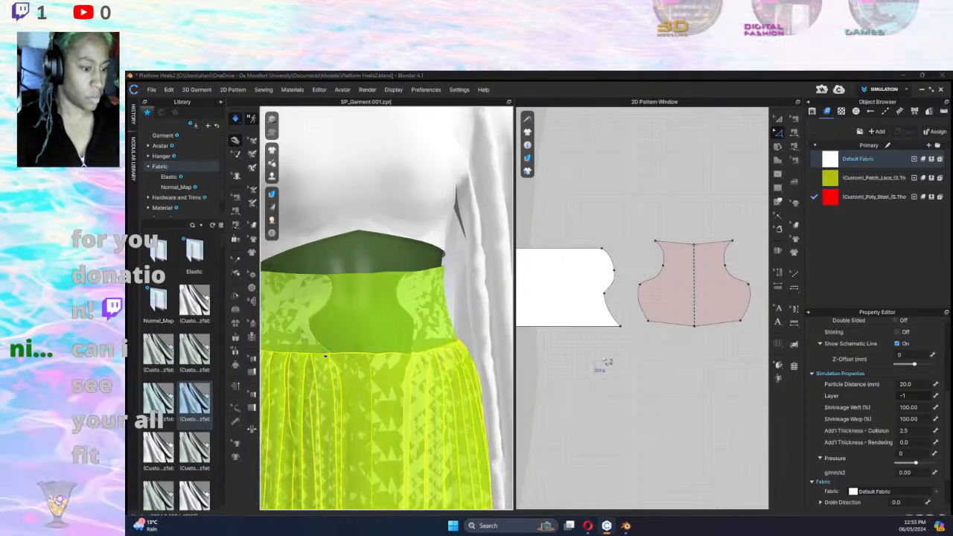
Place a notch at the middle of the waistband piece's upper edge.
scroll(634, 357, "down", 5)
middle_click_drag(708, 358, 734, 357)
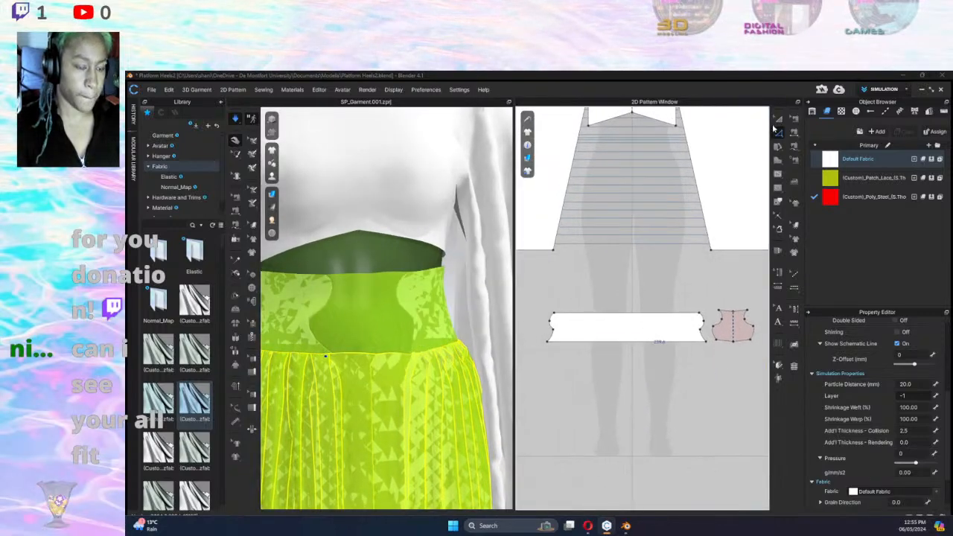
left_click(642, 346)
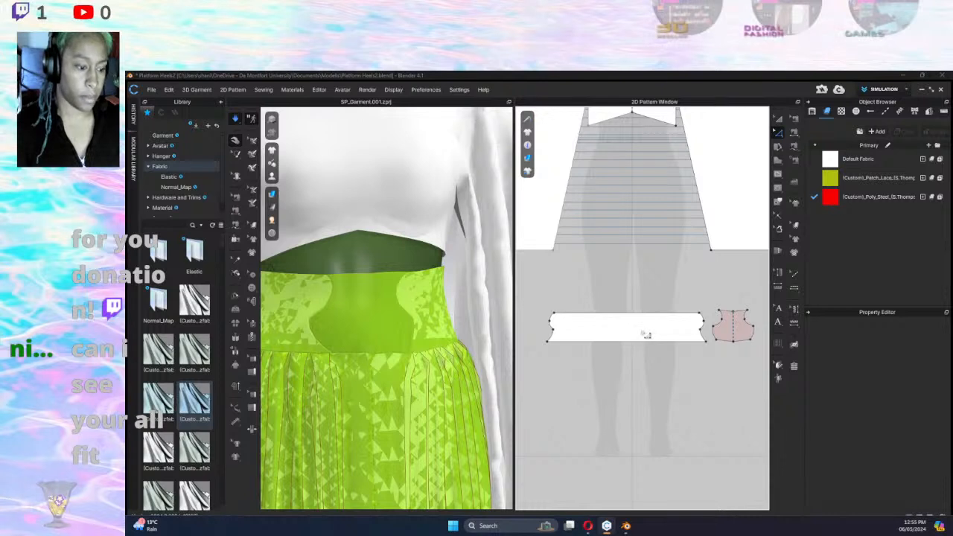
left_click(639, 326)
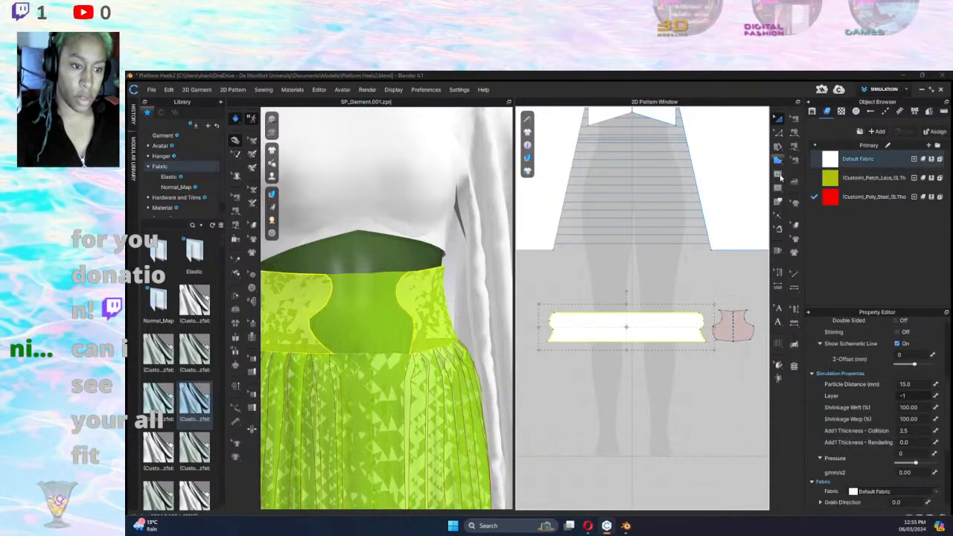
left_click(779, 216)
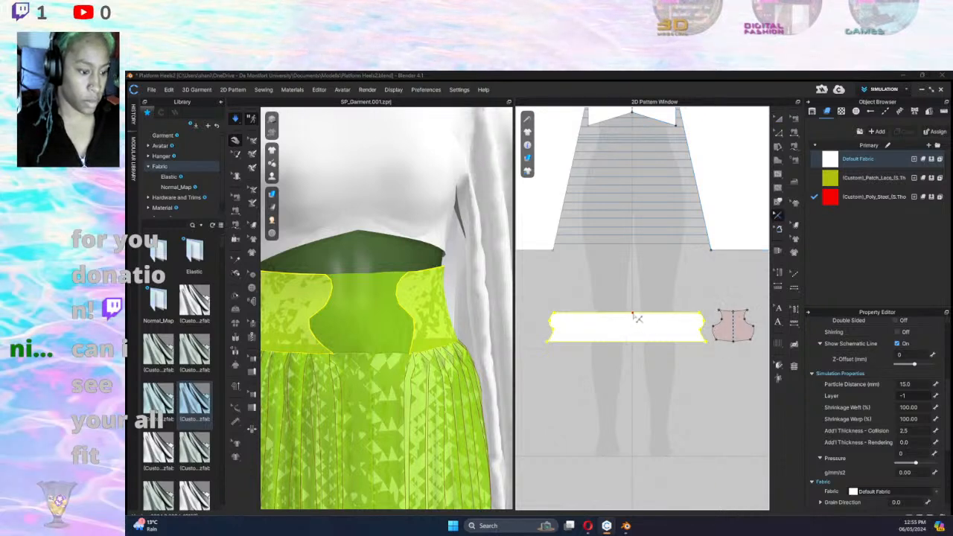
left_click(634, 316)
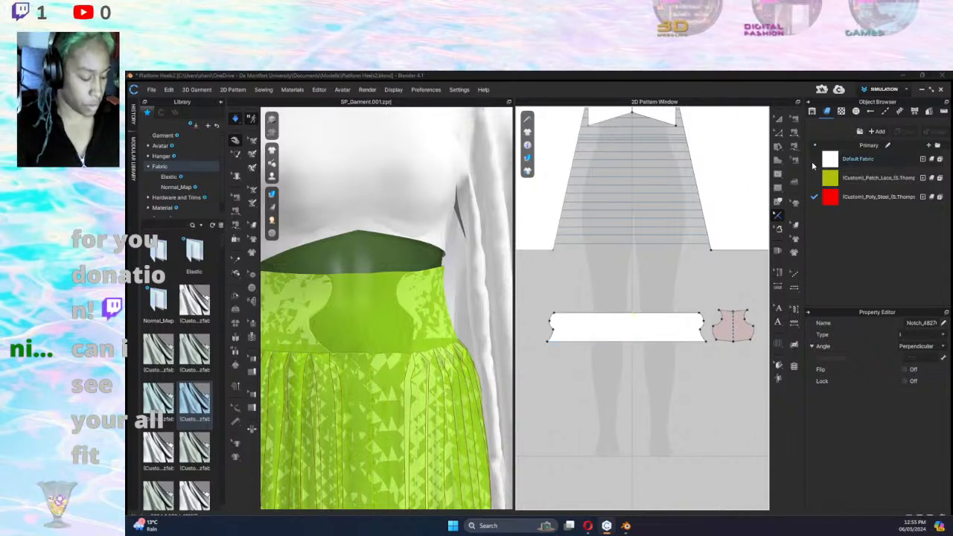
Draw a vertical base line across the waistband's middle from the notch to the lower edge, and Cut & Sew along it.
left_click(779, 188)
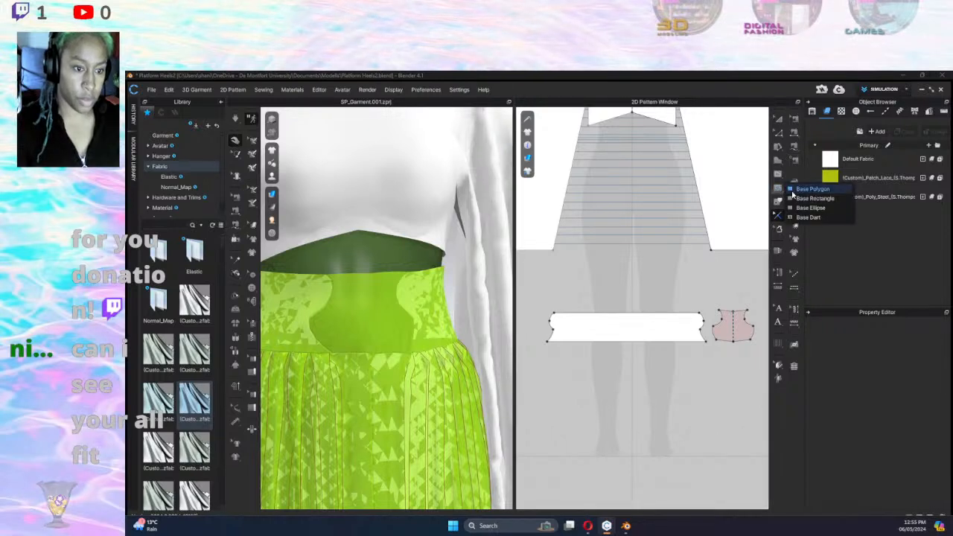
left_click(815, 199)
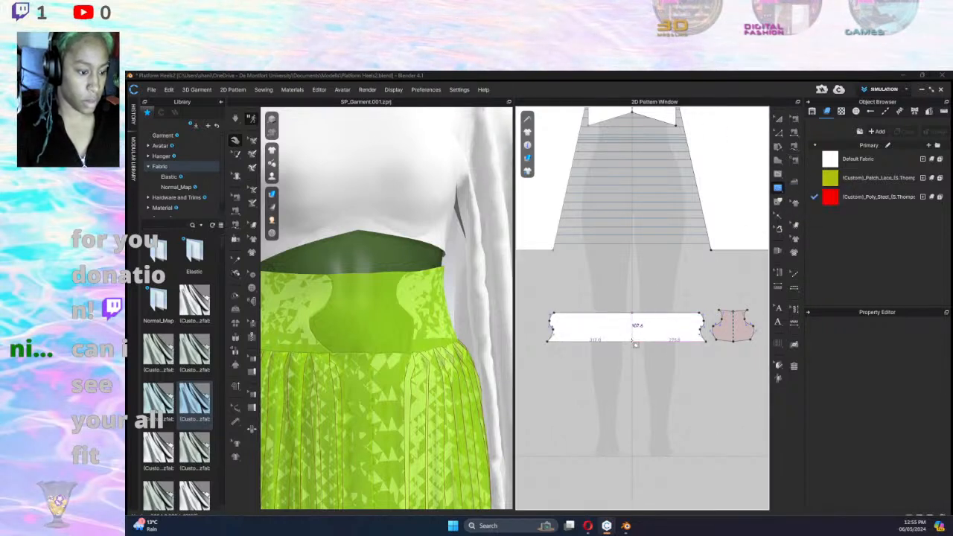
left_click(633, 342)
mouse_move(587, 387)
middle_mouse_down()
mouse_move(571, 401)
mouse_move(587, 383)
middle_mouse_up()
key("Return")
left_click(778, 201)
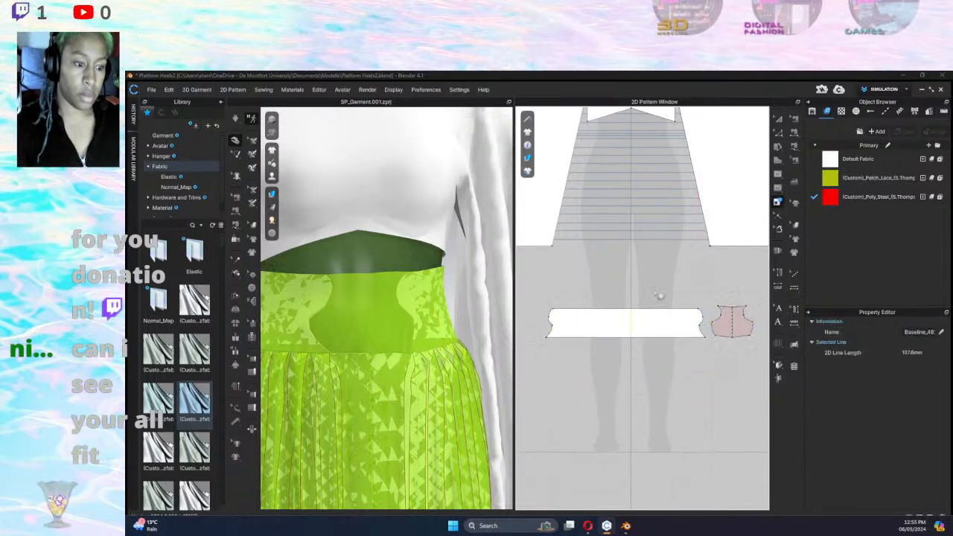
right_click(634, 324)
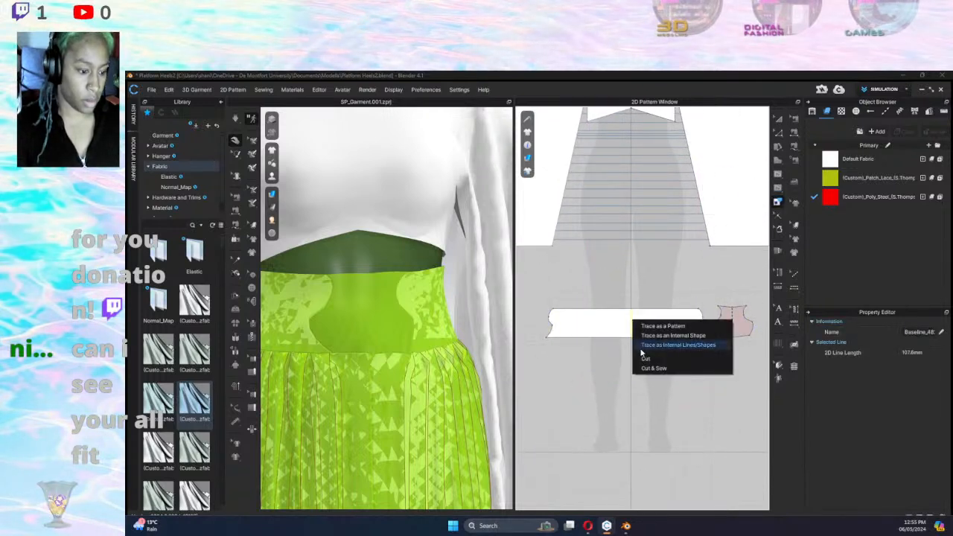
left_click(653, 367)
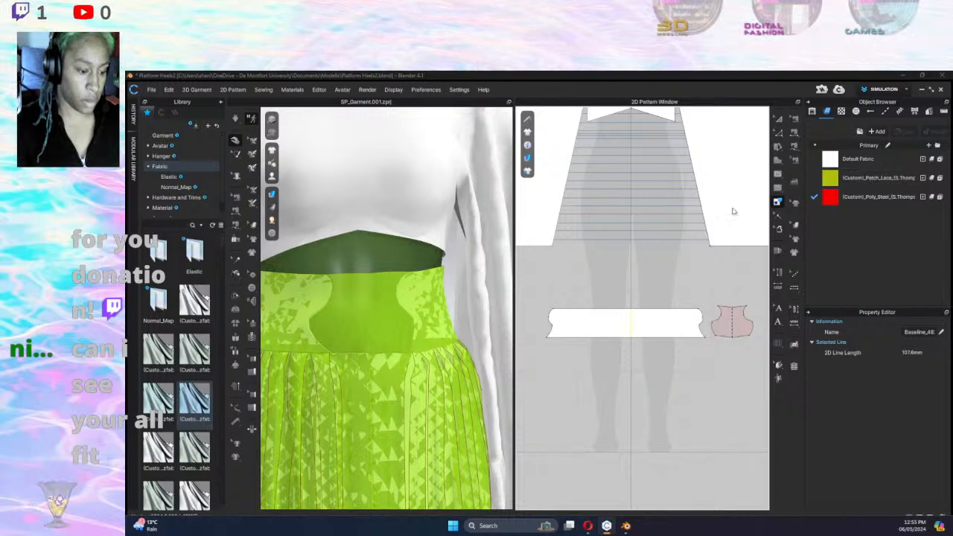
Delete the left waistband half and lengthen the remaining half outwards at its straight cut edge.
left_click(780, 121)
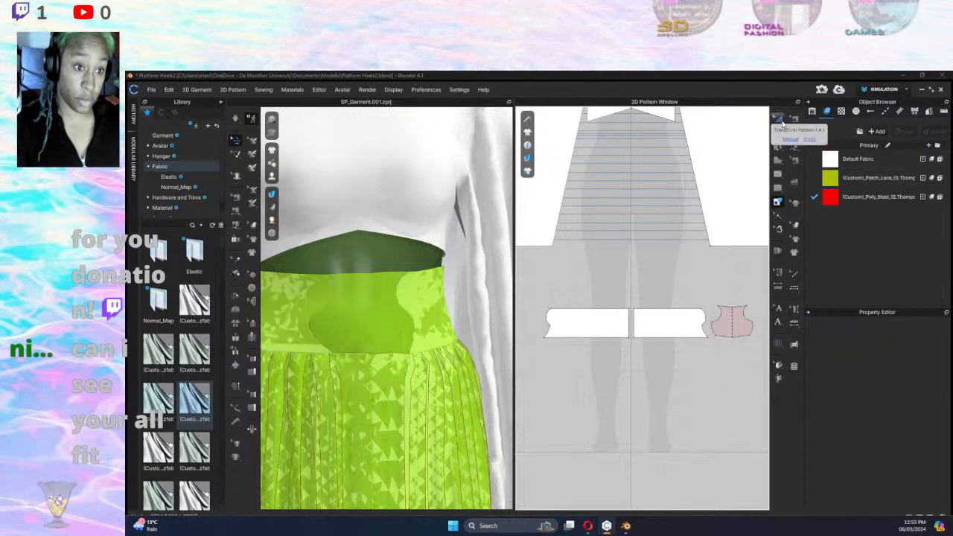
left_click(602, 347)
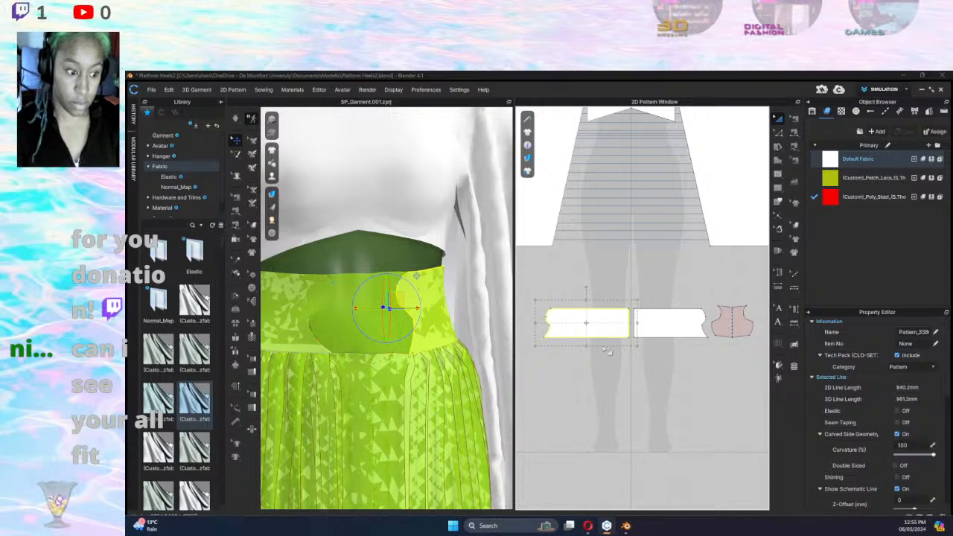
key("Delete")
left_click(636, 322)
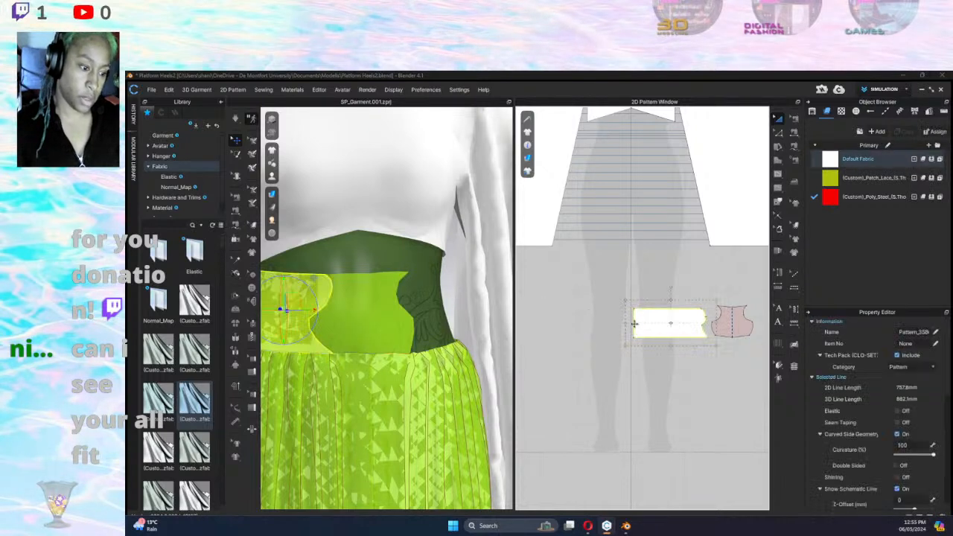
left_click_drag(617, 323, 607, 323)
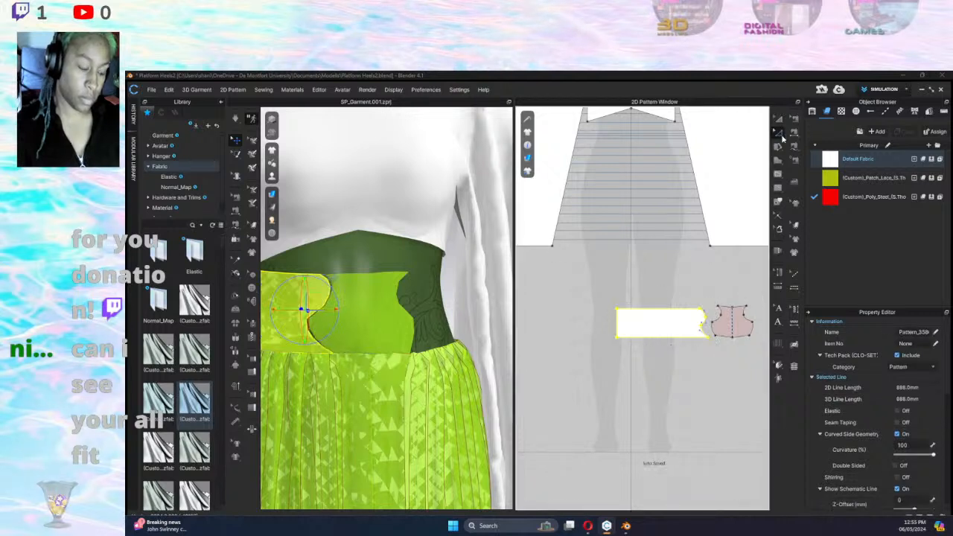
Unfold the remaining waistband half at its straight edge with symmetric editing and sewing, and simulate the garment.
left_click(617, 326)
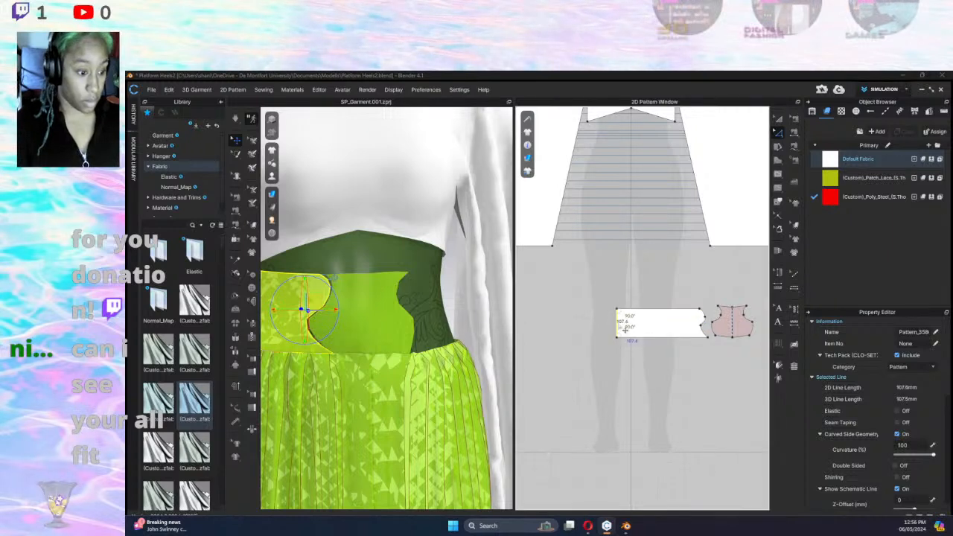
right_click(618, 328)
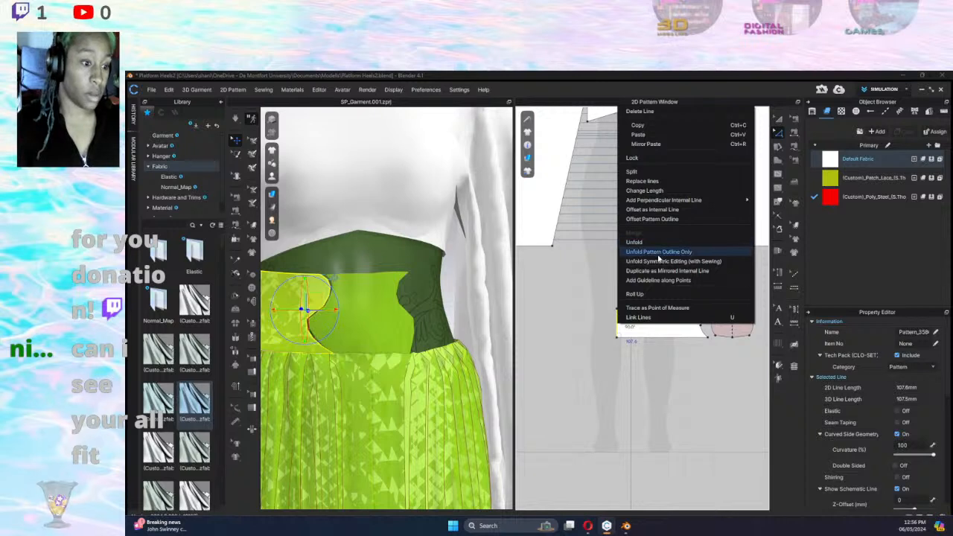
left_click(660, 263)
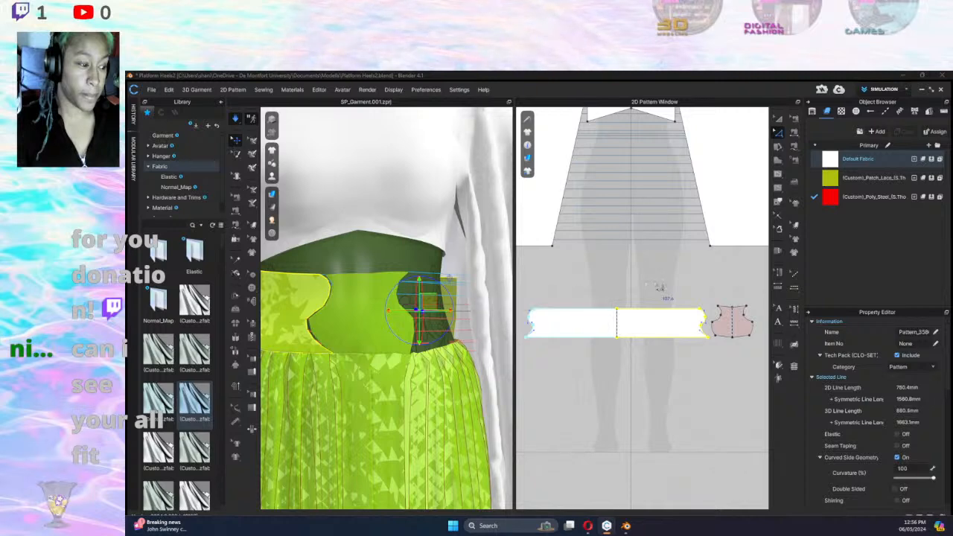
key("space")
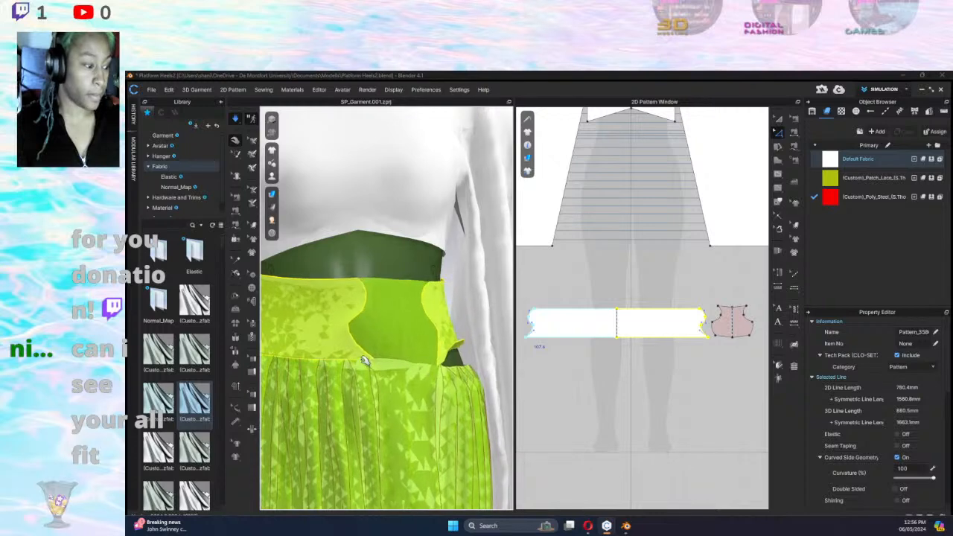
left_click(355, 358)
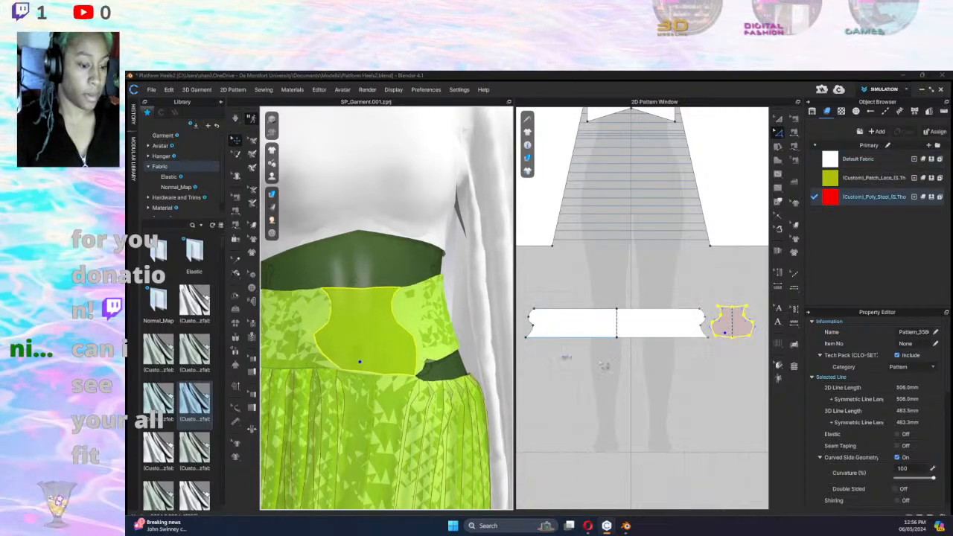
Try to sew the left half of the waistband's lower edge to the pleated skirt's upper edge with Segment Sewing.
middle_click_drag(672, 325, 715, 317)
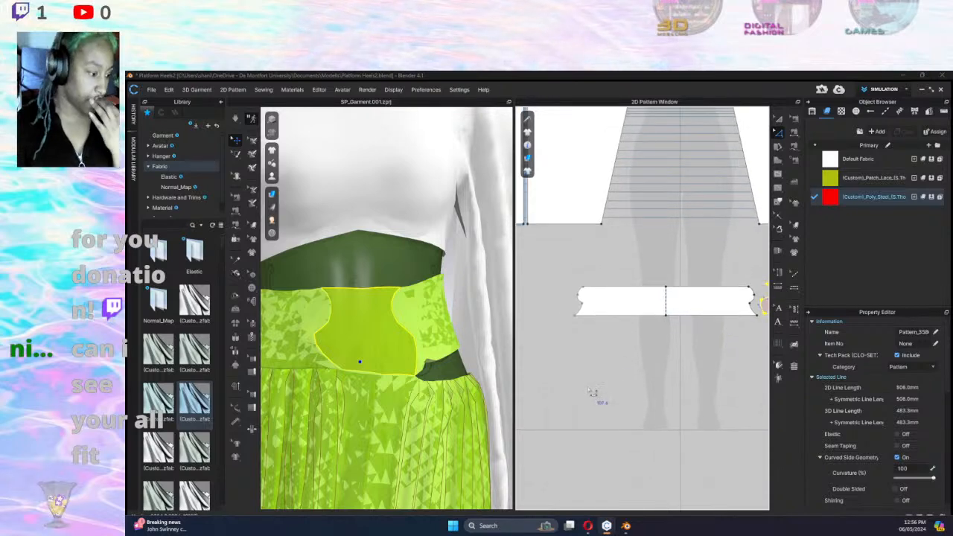
scroll(607, 385, "down", 3)
middle_click_drag(672, 356, 657, 333)
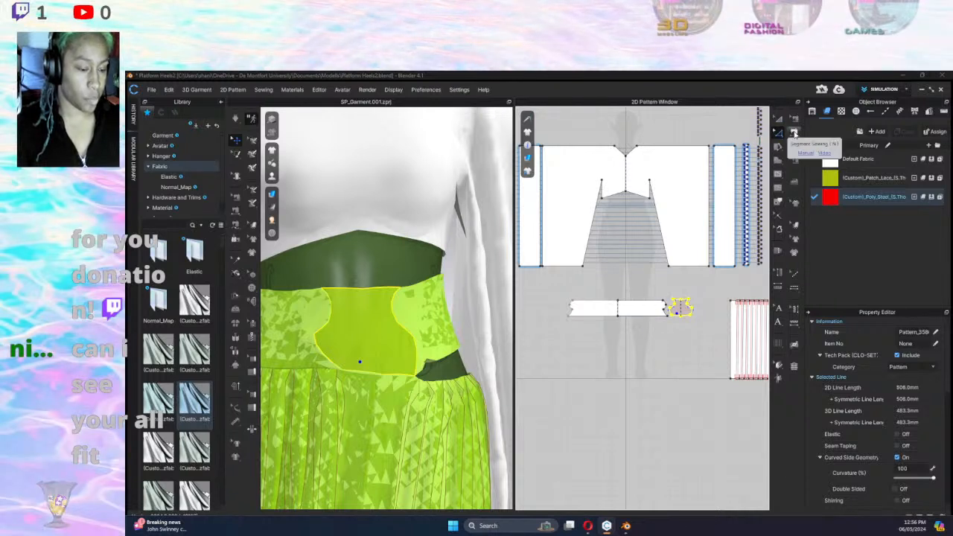
left_click(795, 132)
middle_click_drag(655, 366, 678, 318)
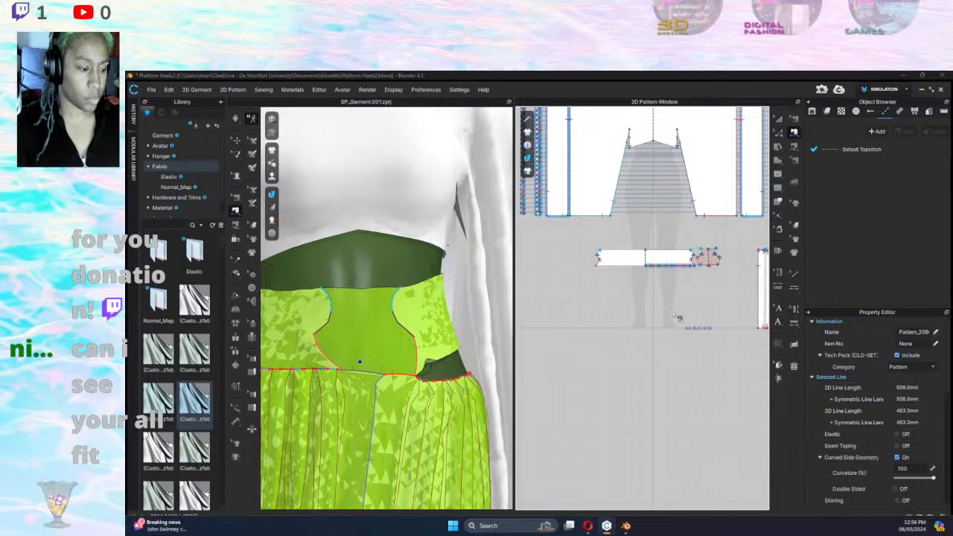
left_click(618, 269)
middle_click_drag(680, 296, 496, 292)
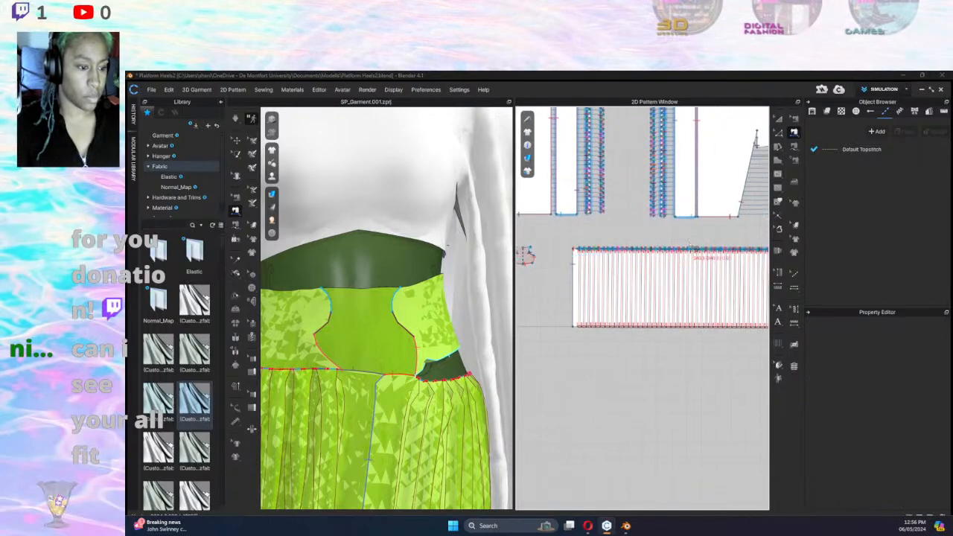
middle_click_drag(510, 327, 647, 311)
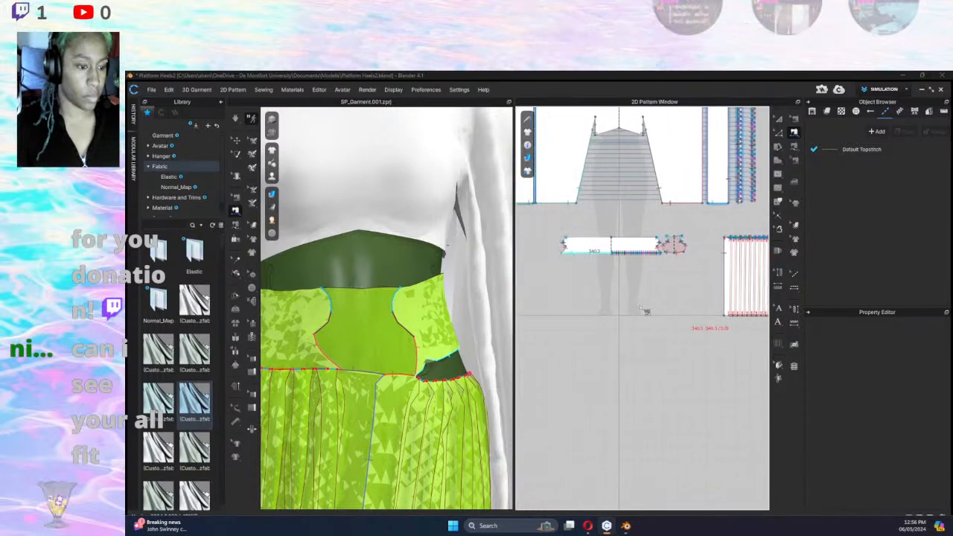
middle_click_drag(748, 146, 732, 166)
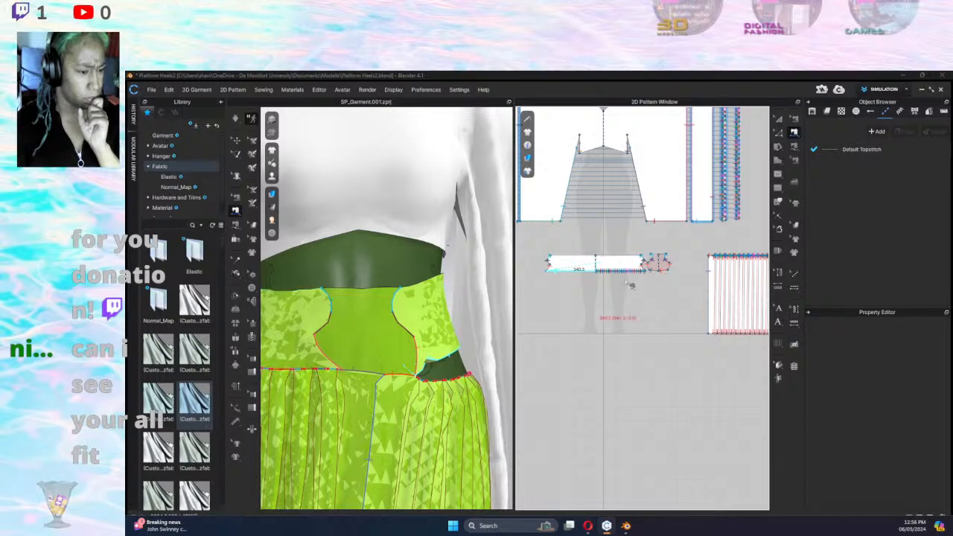
scroll(626, 267, "up", 6)
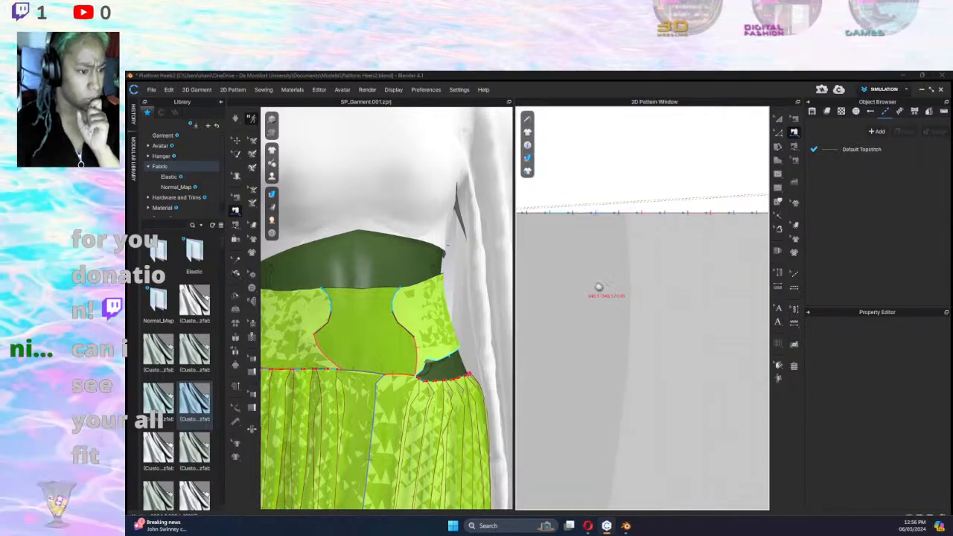
scroll(603, 283, "down", 3)
scroll(658, 277, "down", 3)
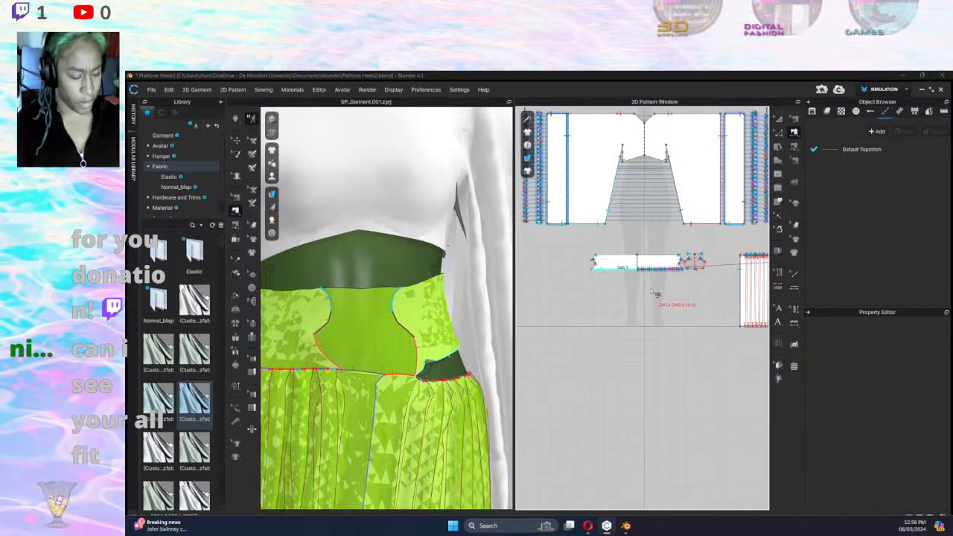
left_click(657, 292)
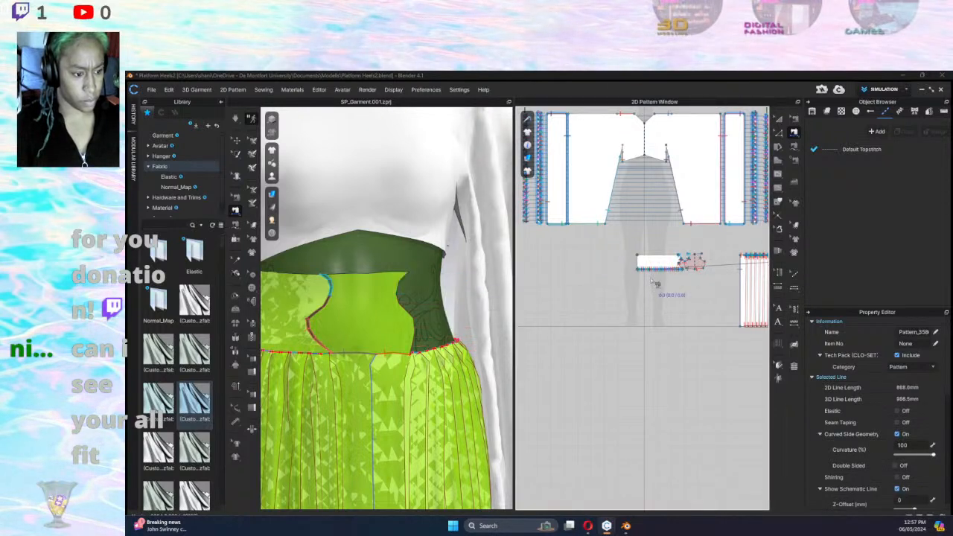
Undo the waistband's unfolding, lengthening, half deletion and cut, along with its vertical middle base line.
key("ctrl+z")
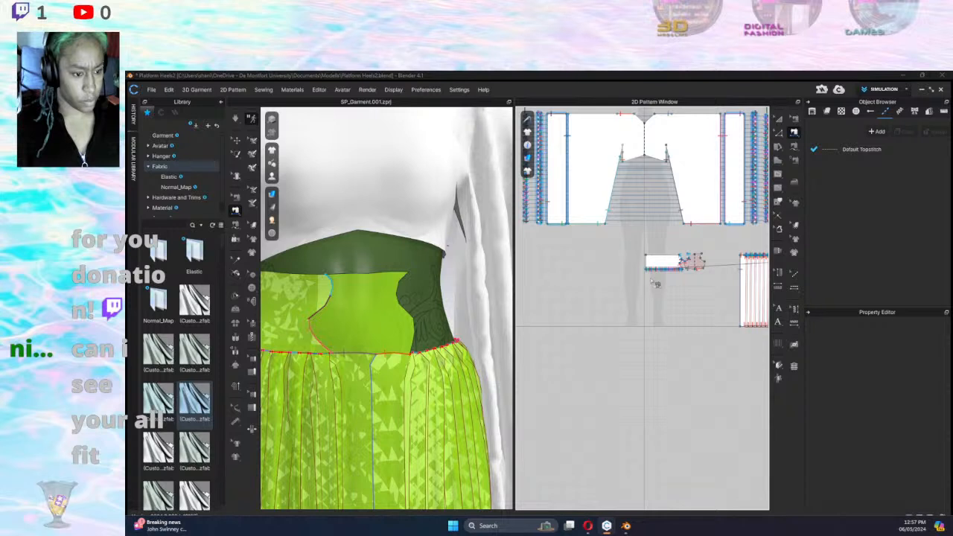
key("ctrl+z")
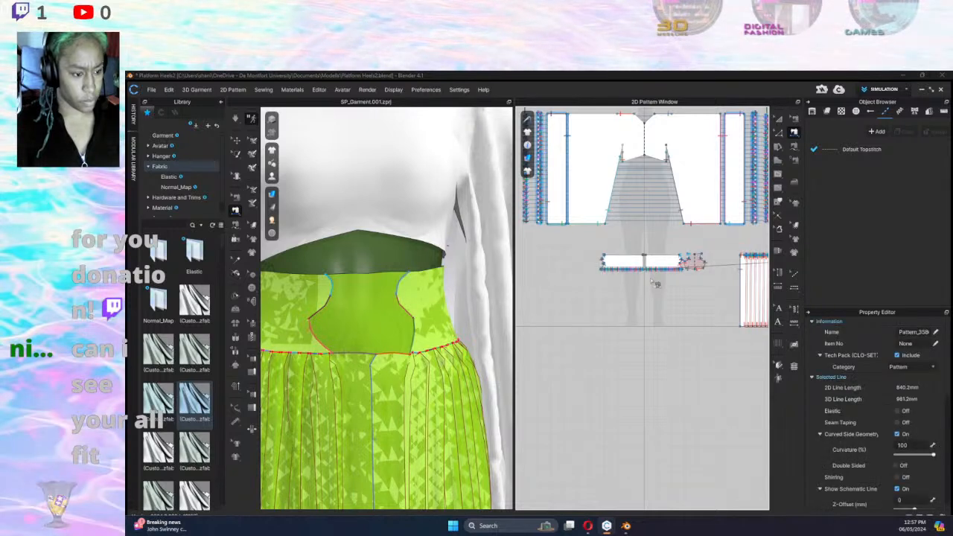
left_click(656, 282)
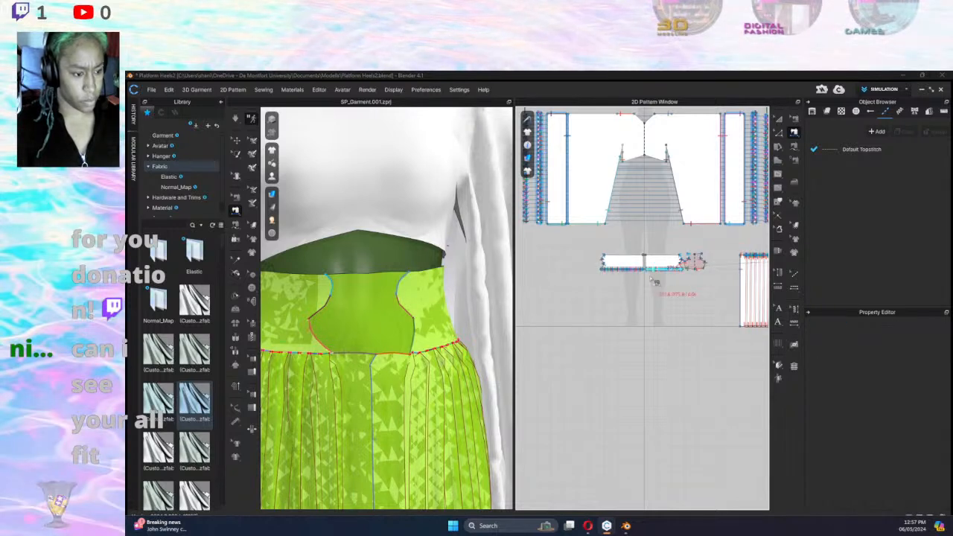
left_click(636, 320)
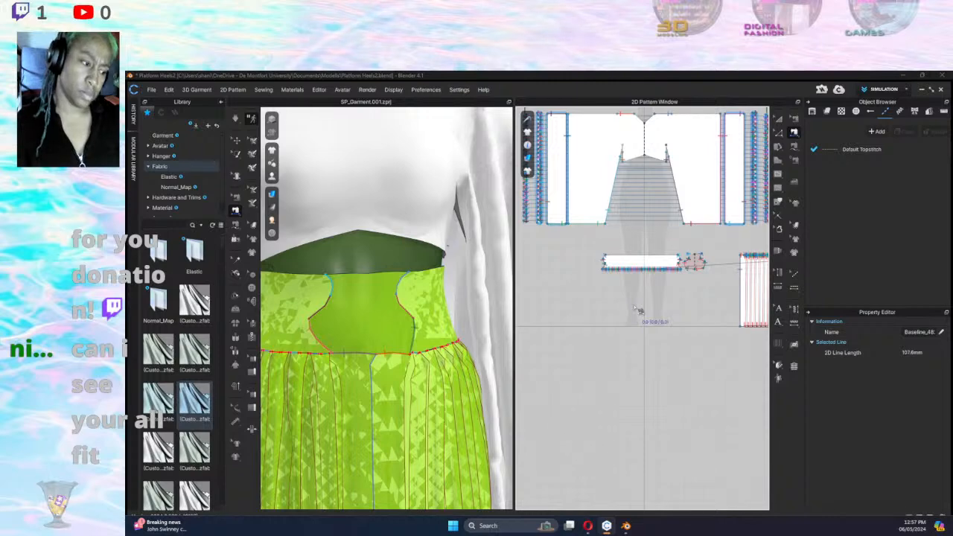
scroll(665, 287, "up", 2)
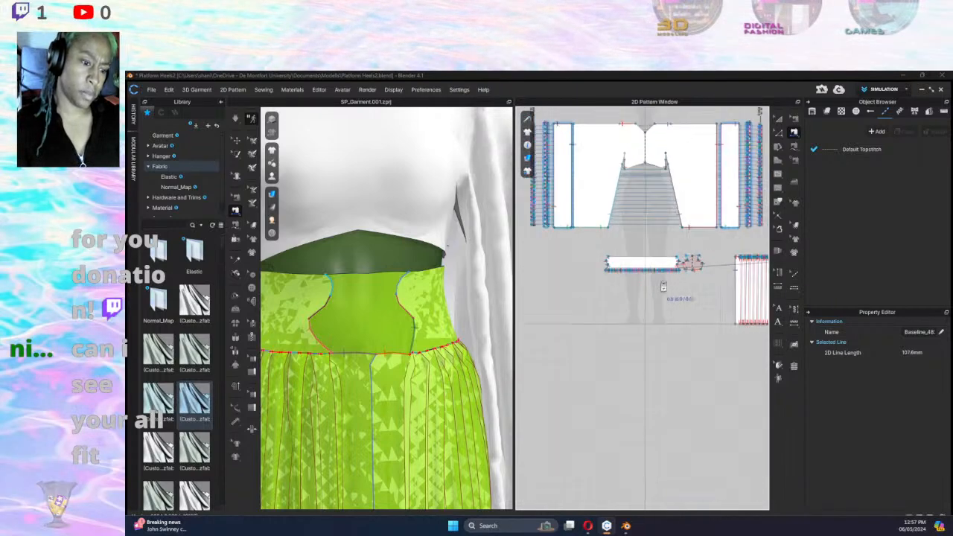
scroll(665, 283, "up", 4)
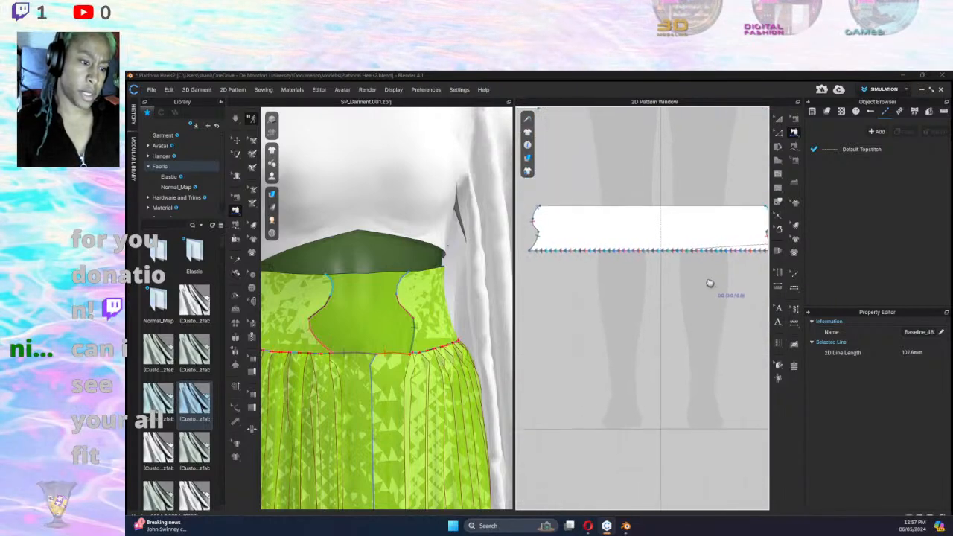
right_click_drag(626, 304, 710, 294)
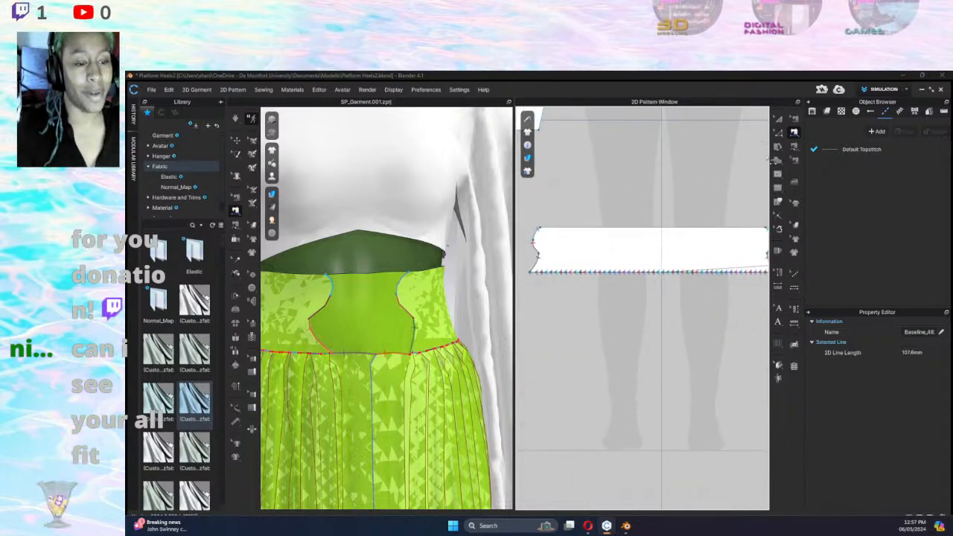
left_click(779, 146)
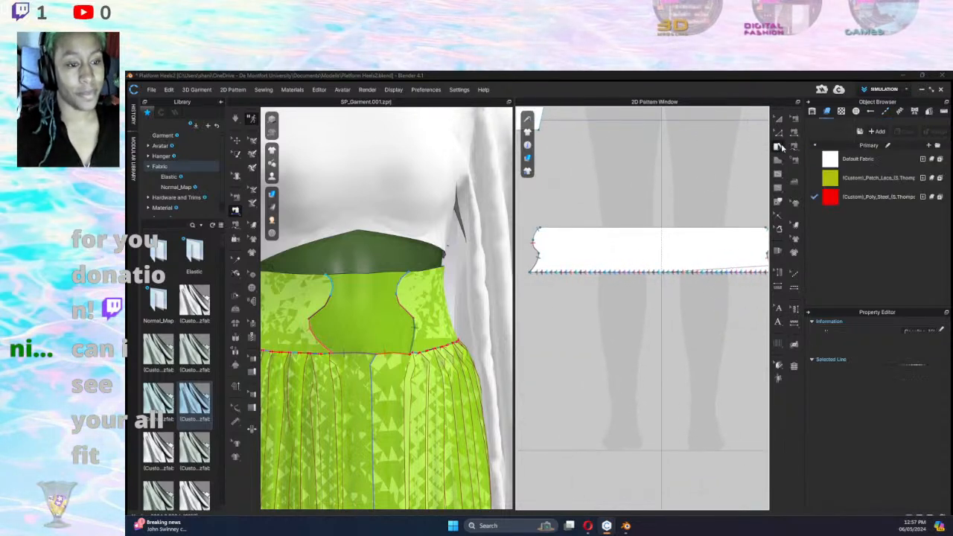
left_click(538, 267)
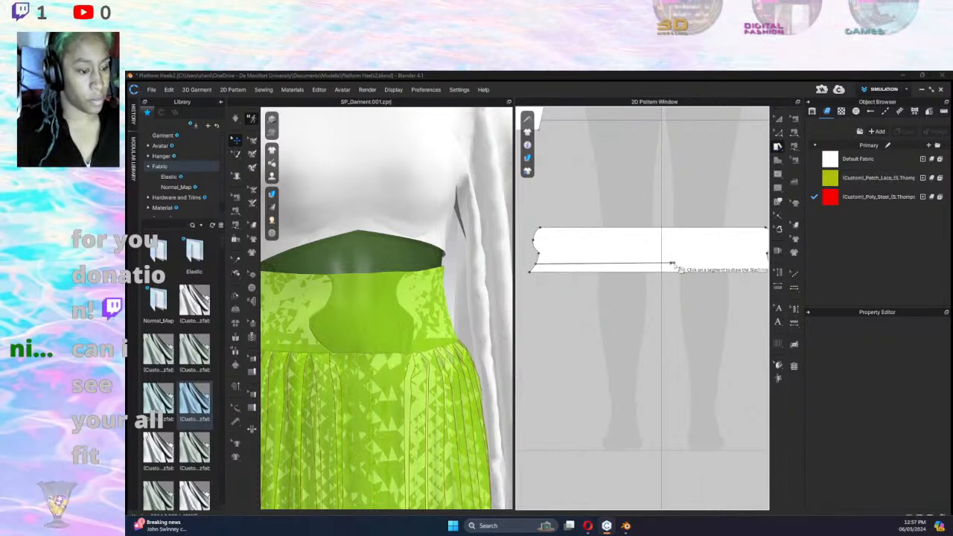
left_click(775, 147)
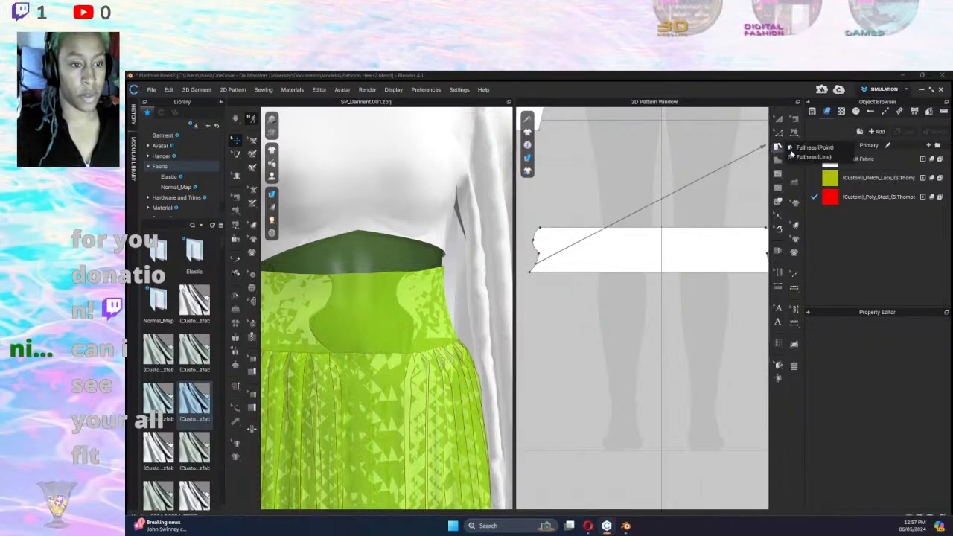
Draw a horizontal base line about 547 mm long across the waistband, just above its lower edge.
left_click(779, 189)
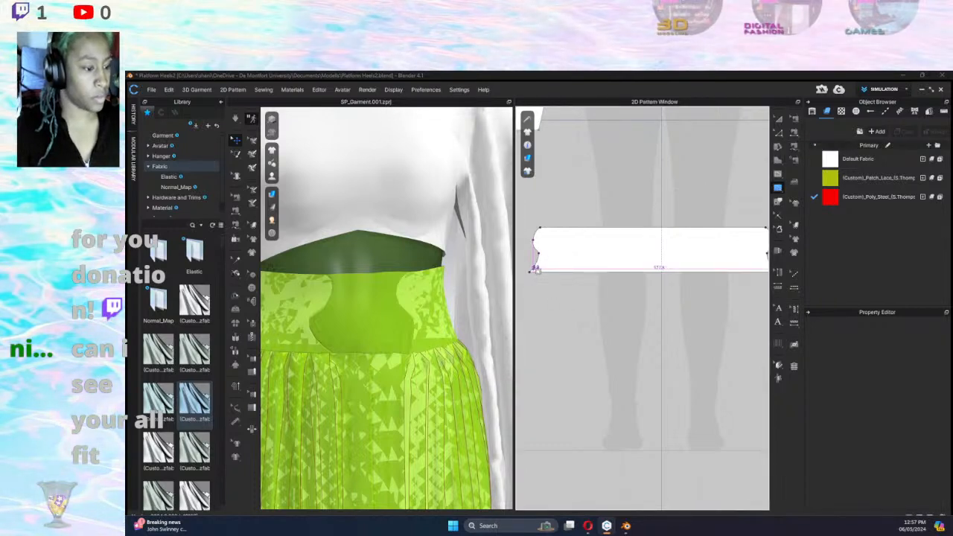
middle_click_drag(691, 262, 641, 255)
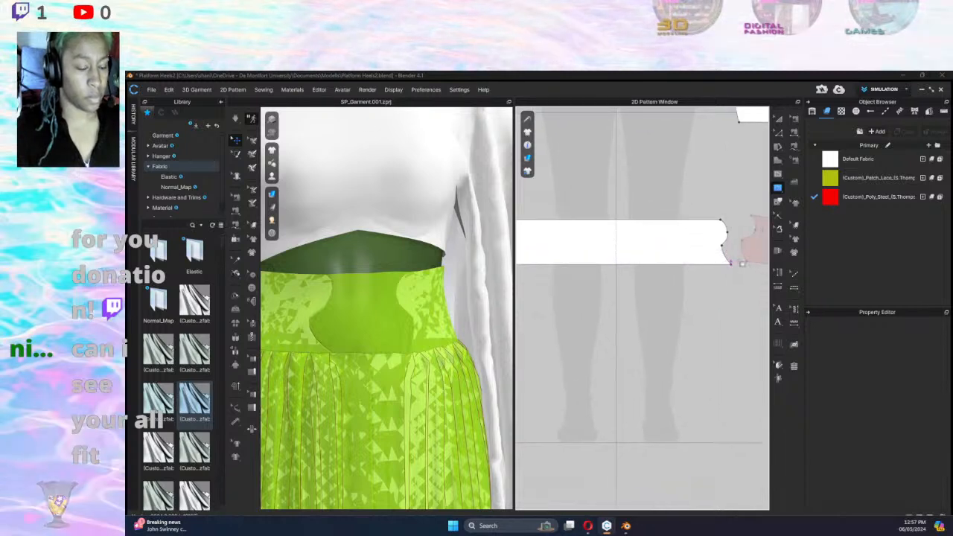
scroll(729, 264, "up", 4)
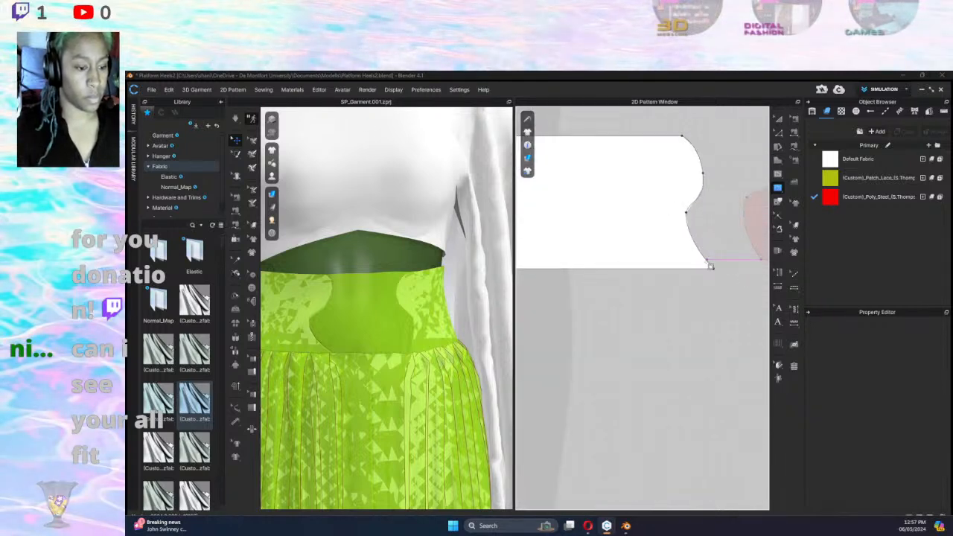
left_click(706, 261)
middle_click_drag(583, 279, 730, 255)
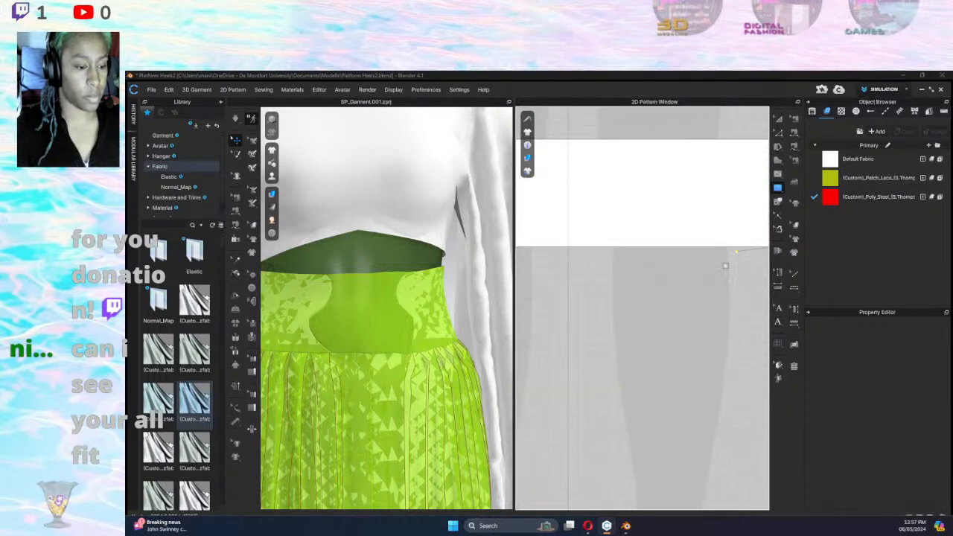
scroll(571, 274, "down", 5)
middle_click_drag(572, 266, 695, 266)
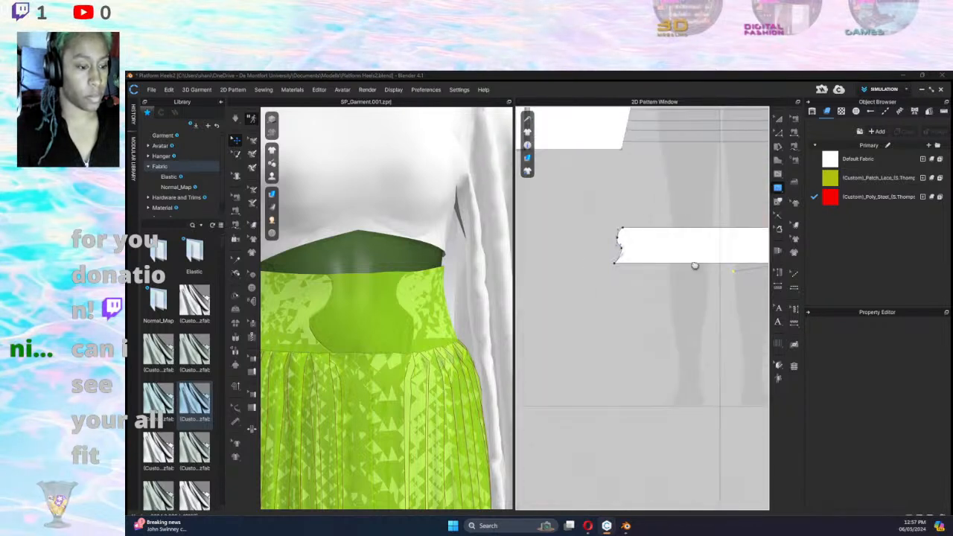
left_click(615, 263)
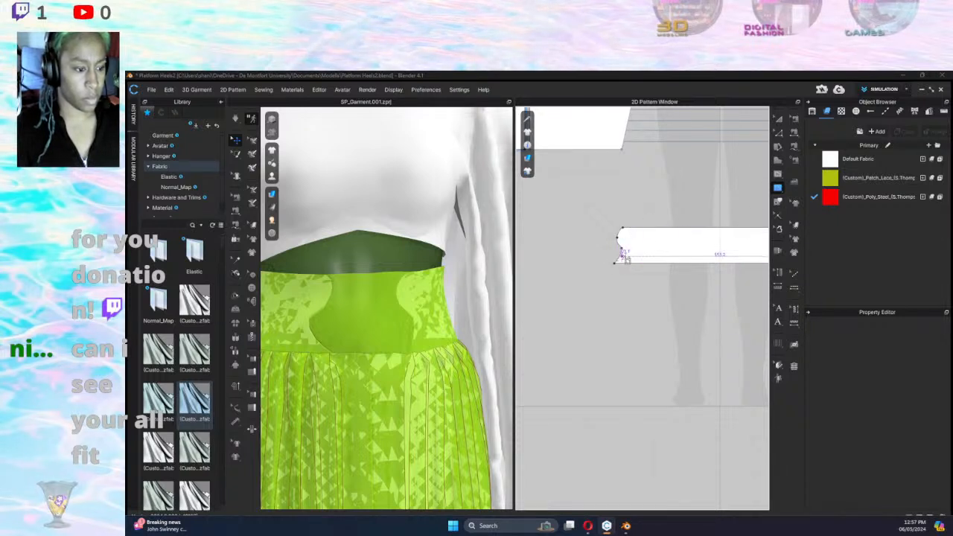
middle_click_drag(700, 265, 582, 259)
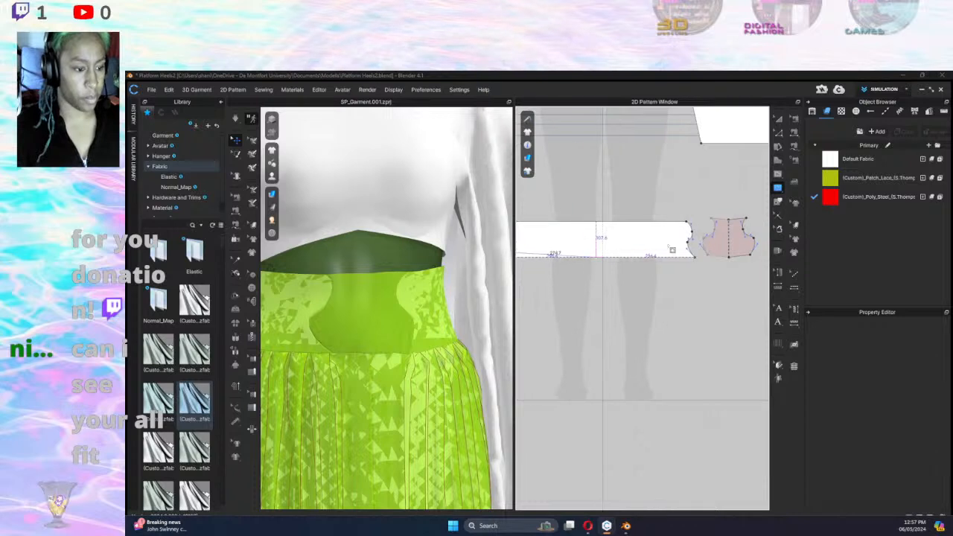
double_click(691, 253)
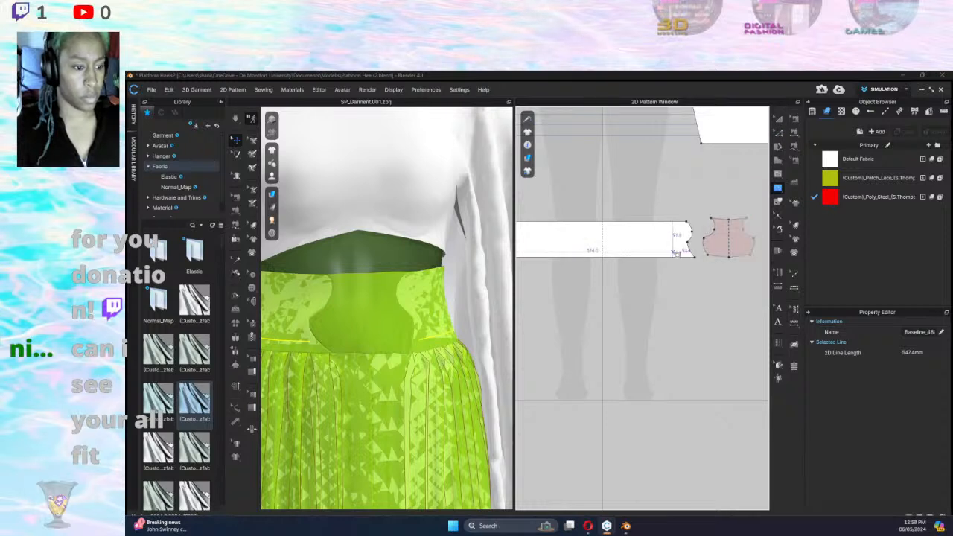
left_click(778, 202)
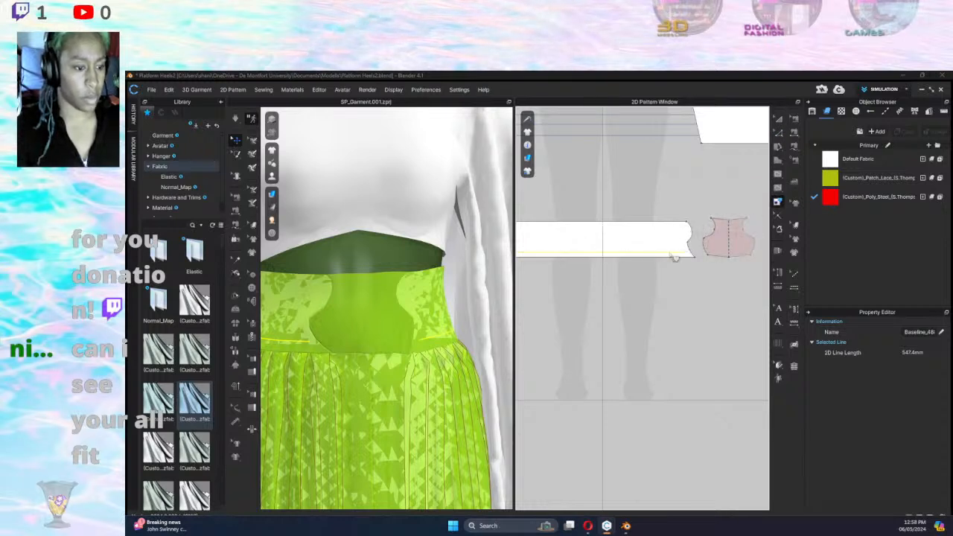
right_click(674, 256)
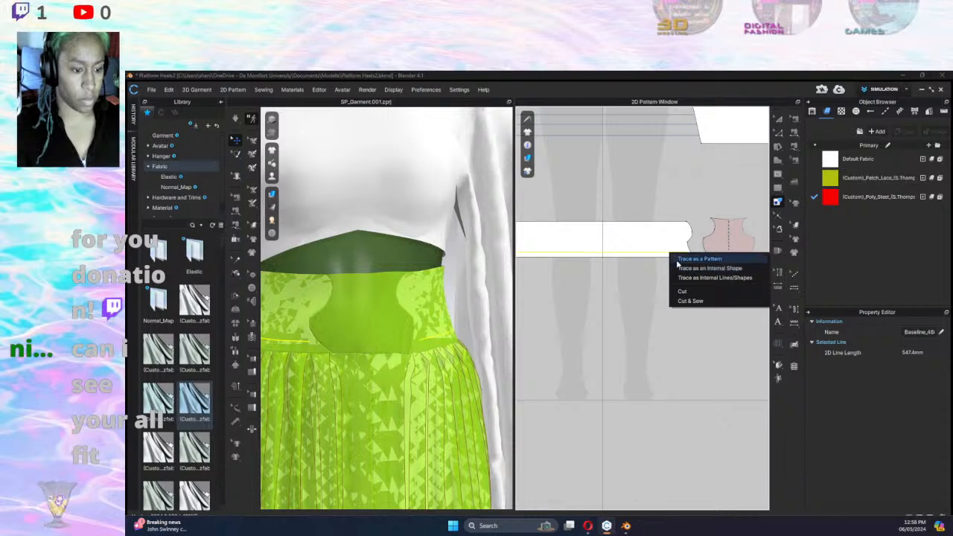
left_click(778, 215)
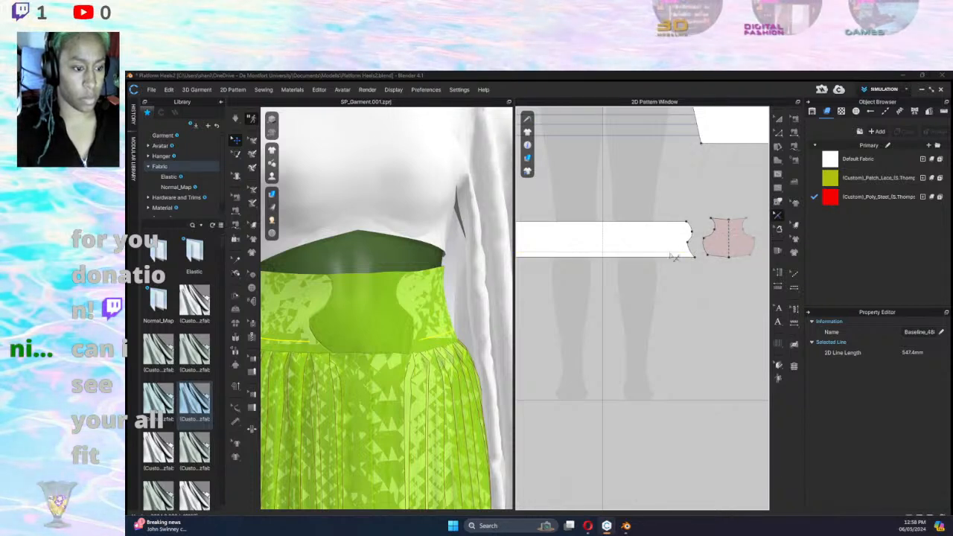
Extend the horizontal base line near the waistband's lower edge to meet the wavy side edges.
left_click(781, 188)
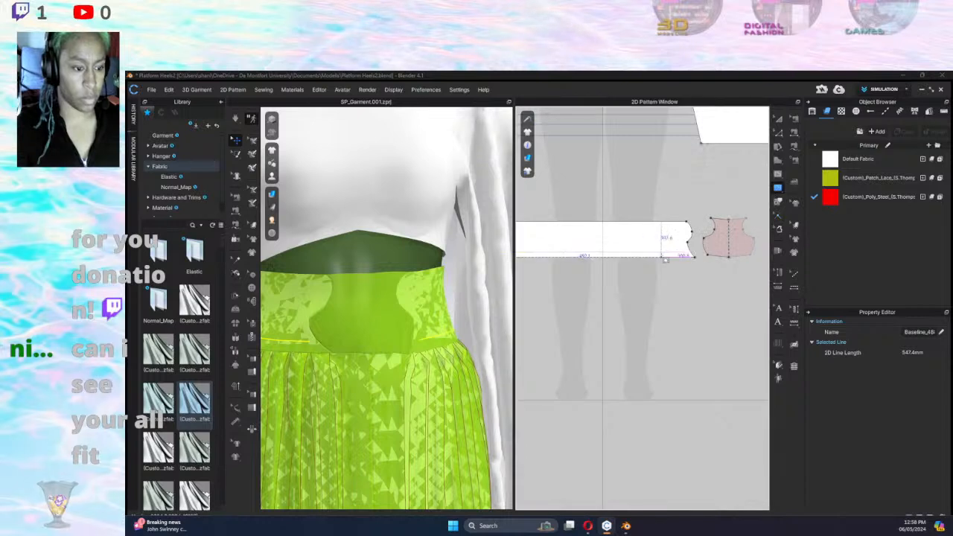
scroll(702, 268, "down", 2)
scroll(702, 268, "up", 5)
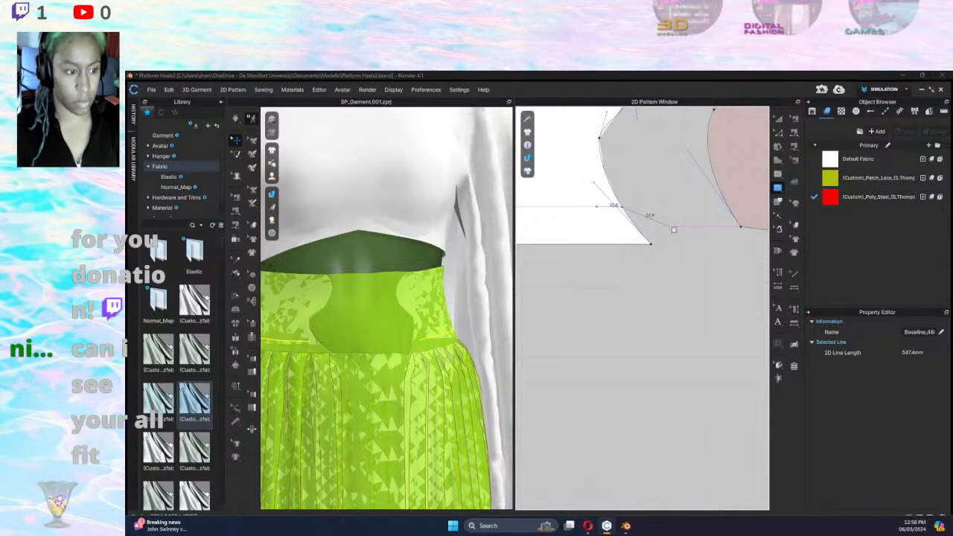
scroll(602, 260, "up", 5)
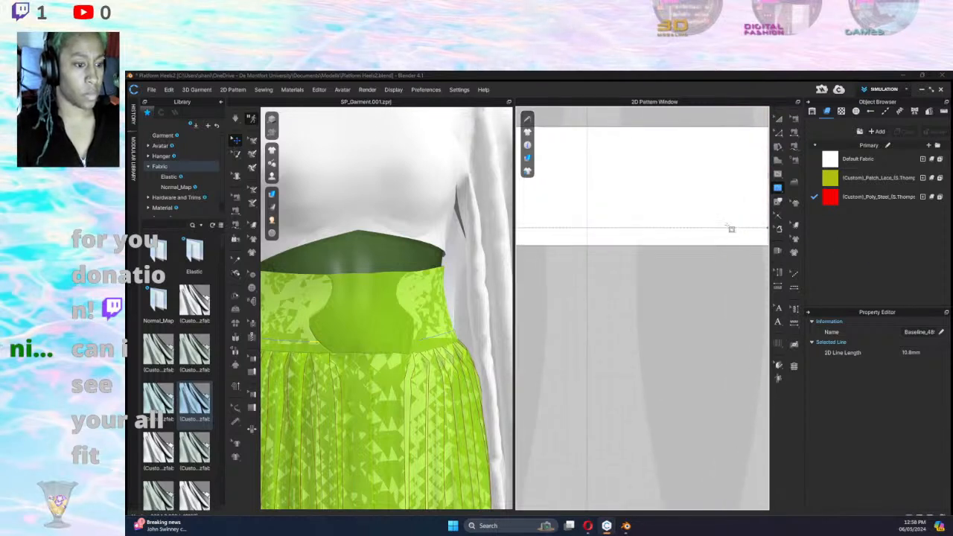
scroll(732, 229, "down", 4)
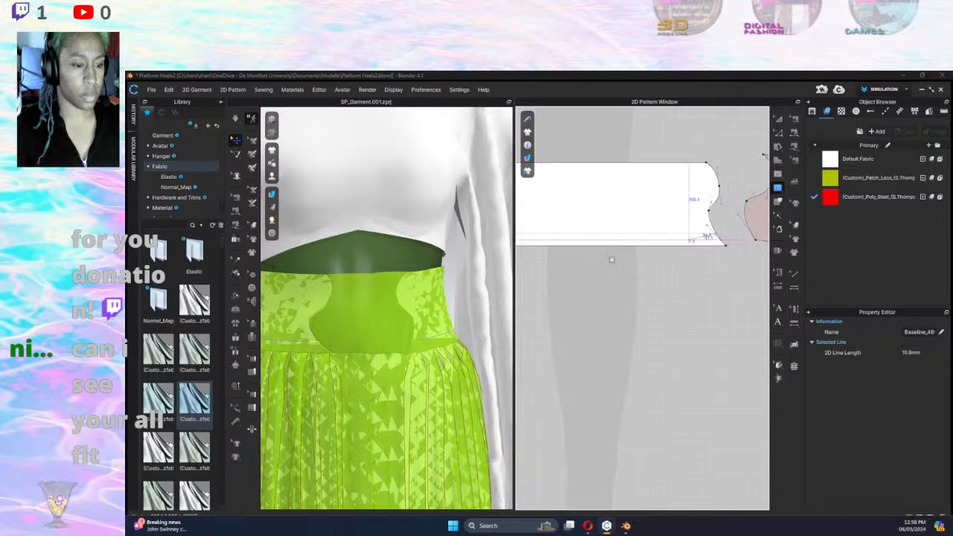
middle_click_drag(569, 258, 934, 246)
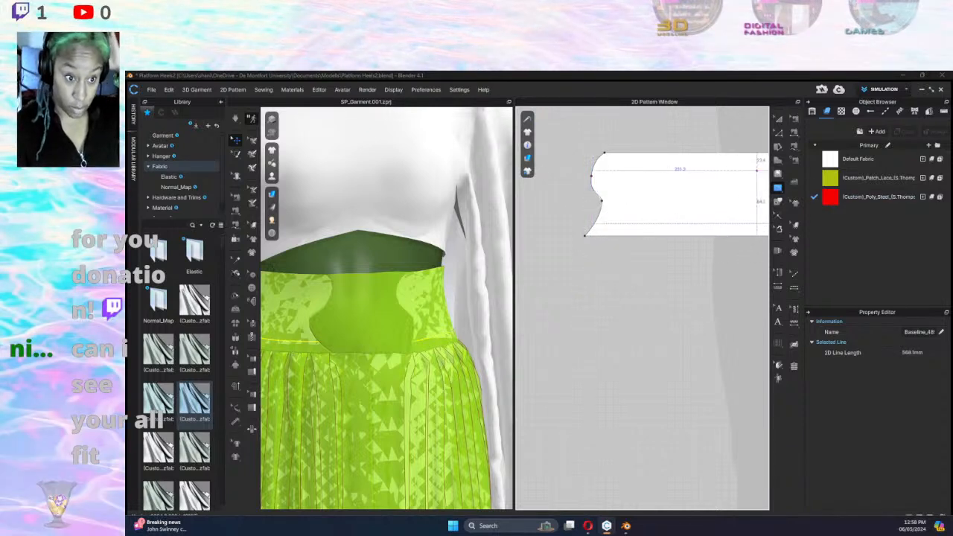
Cut and sew the waistband along the horizontal base line near its lower edge, separating a narrow bottom strip.
scroll(588, 242, "down", 2)
scroll(587, 243, "up", 8)
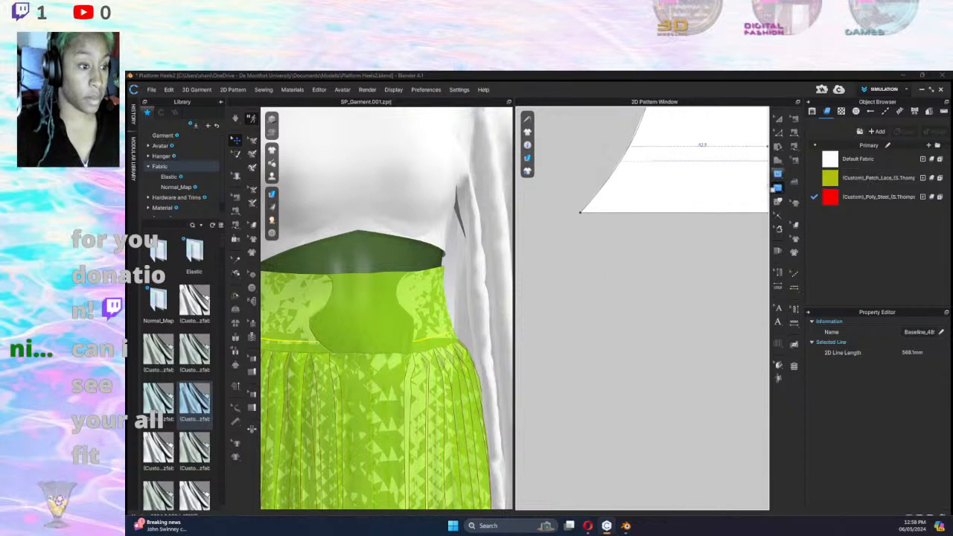
left_click(778, 201)
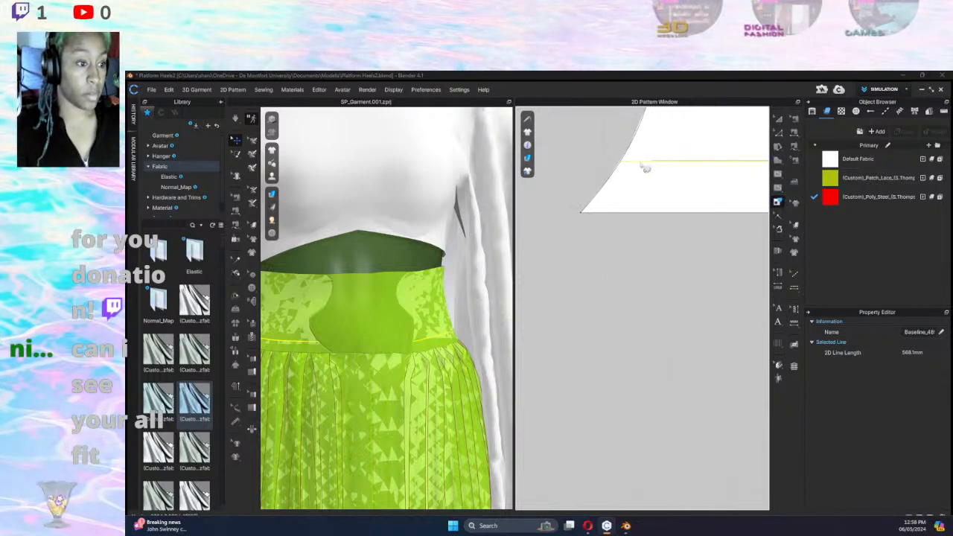
right_click(646, 168)
left_click(672, 212)
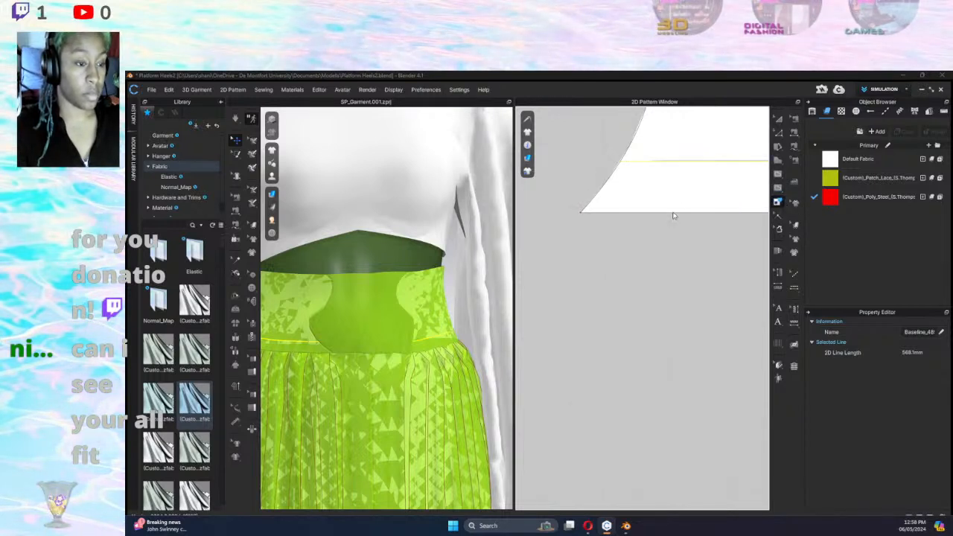
left_click(712, 164)
scroll(701, 179, "down", 4)
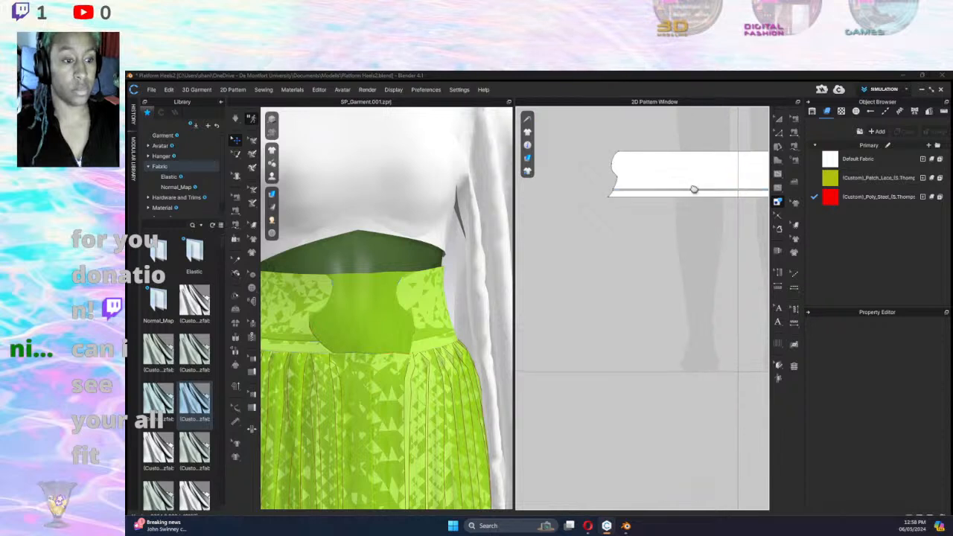
Cut and sew the upper waistband along its vertical middle base line and delete its left half.
right_click_drag(693, 189, 639, 210)
left_click(633, 237)
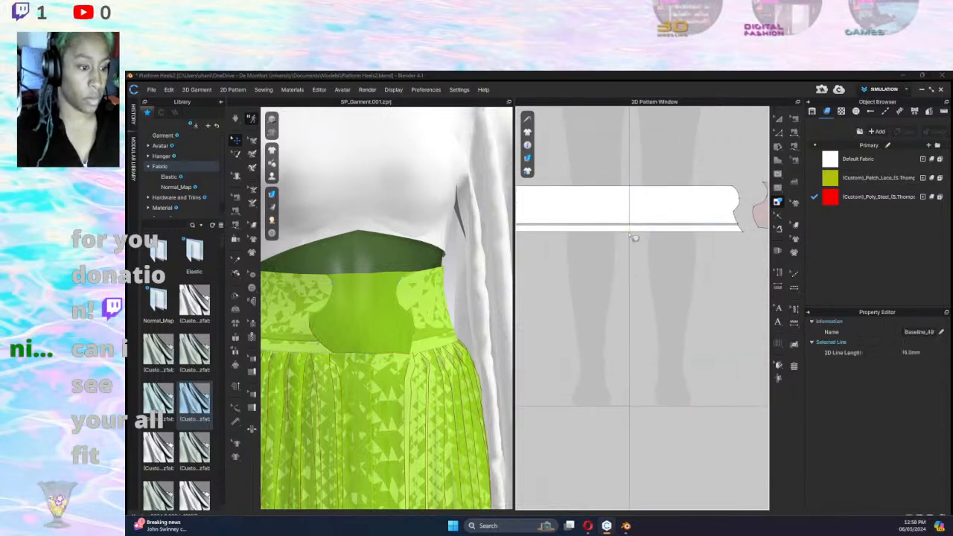
left_click(630, 210)
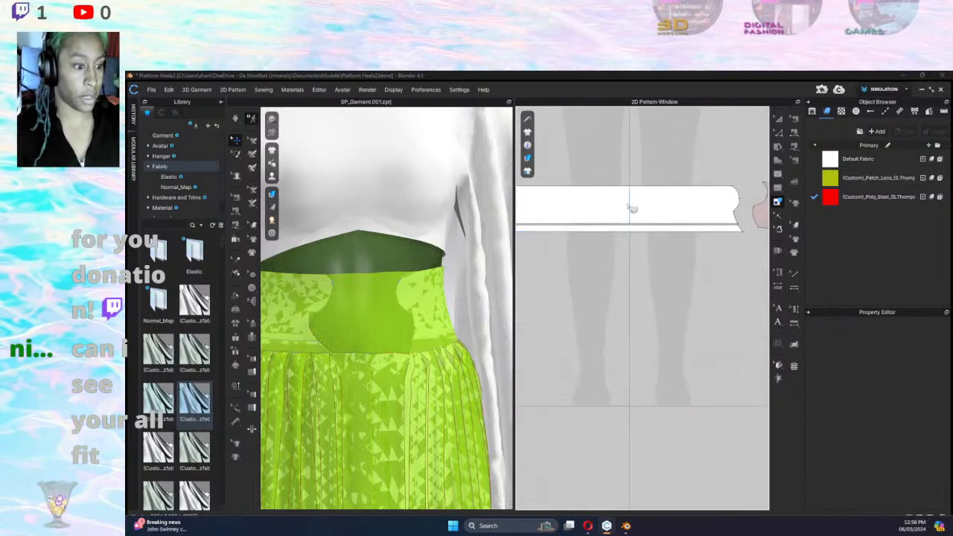
right_click(630, 207)
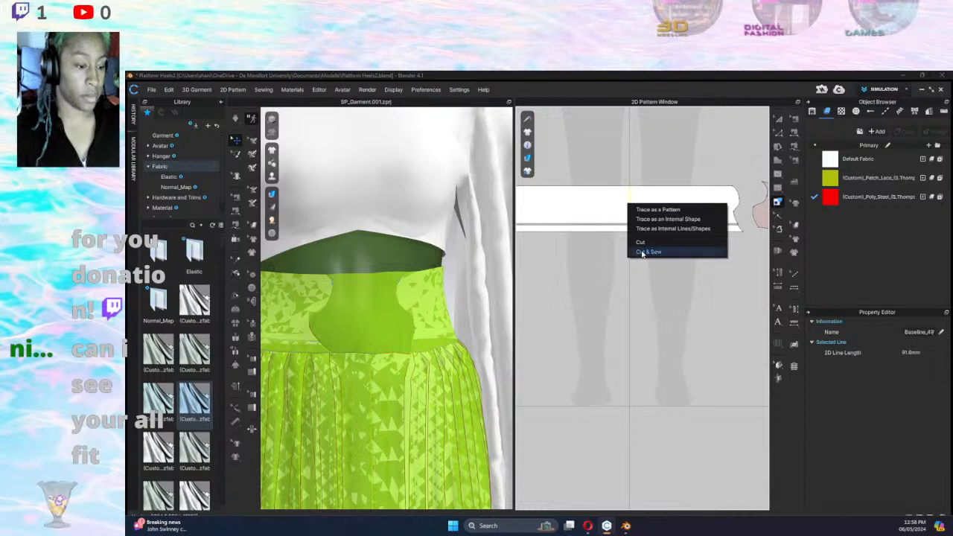
left_click(645, 252)
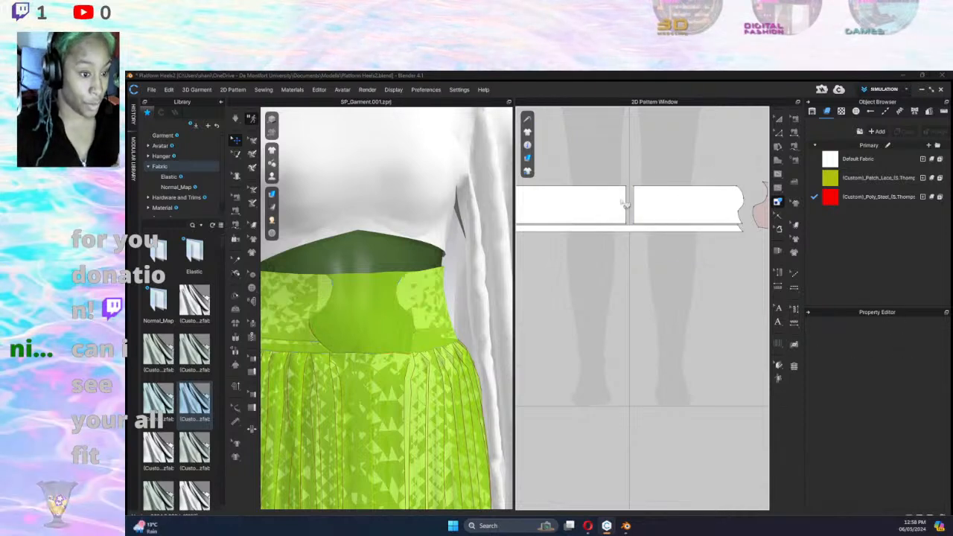
left_click(594, 221)
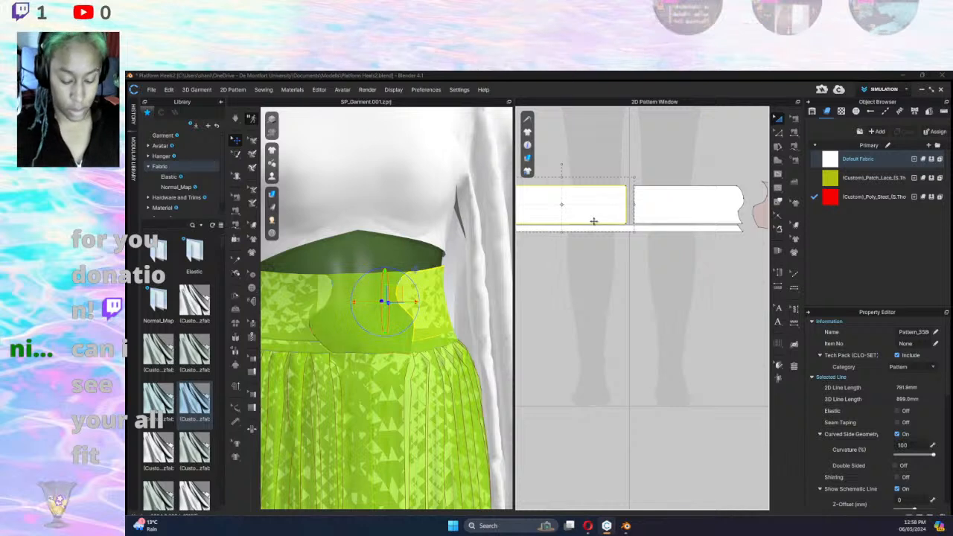
key("Delete")
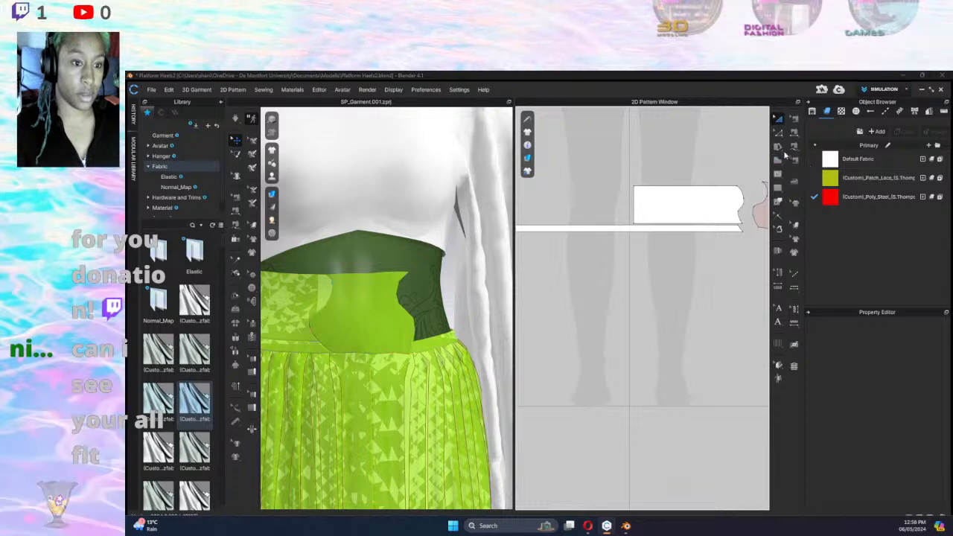
Shift the remaining half's middle edge slightly outward, unfold it with symmetric editing and sewing, and simulate the garment.
left_click(778, 131)
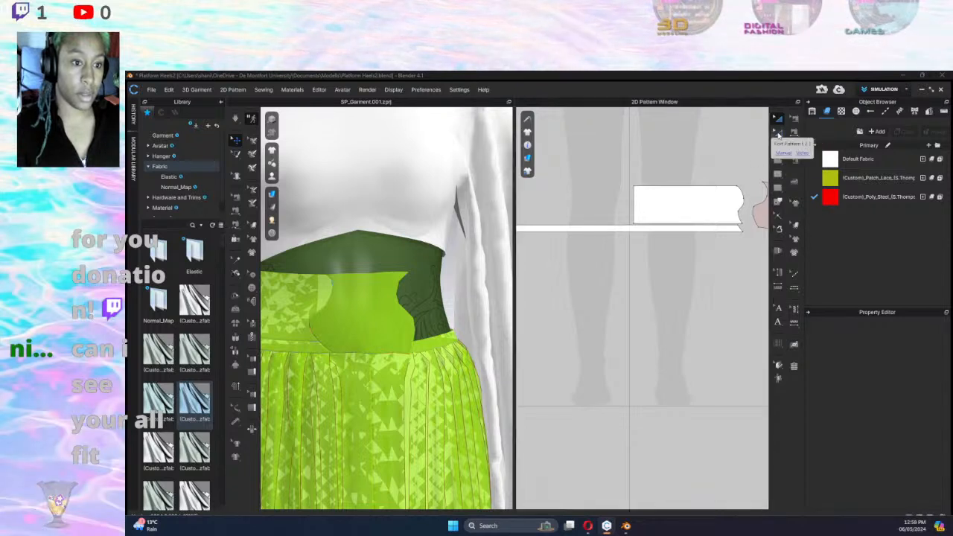
left_click(634, 212)
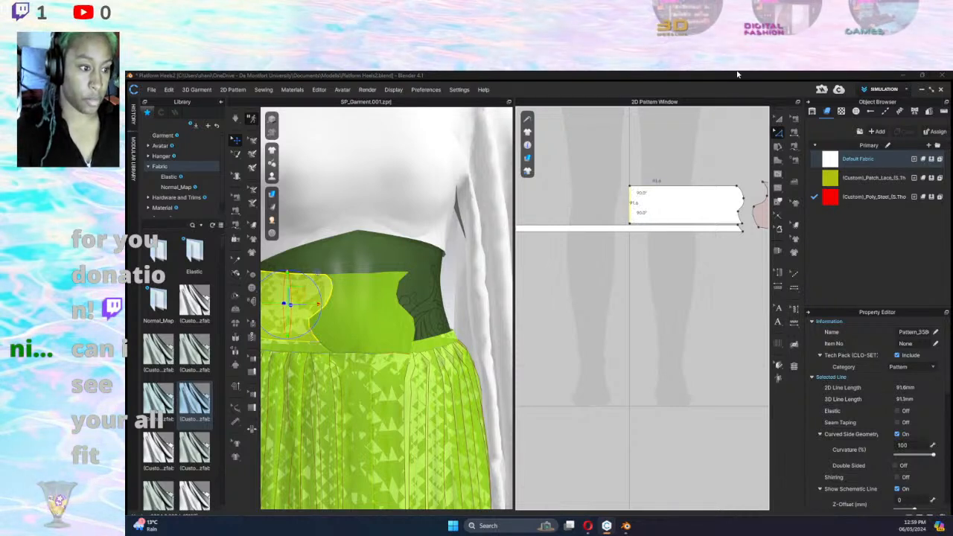
key("Left")
right_click(629, 212)
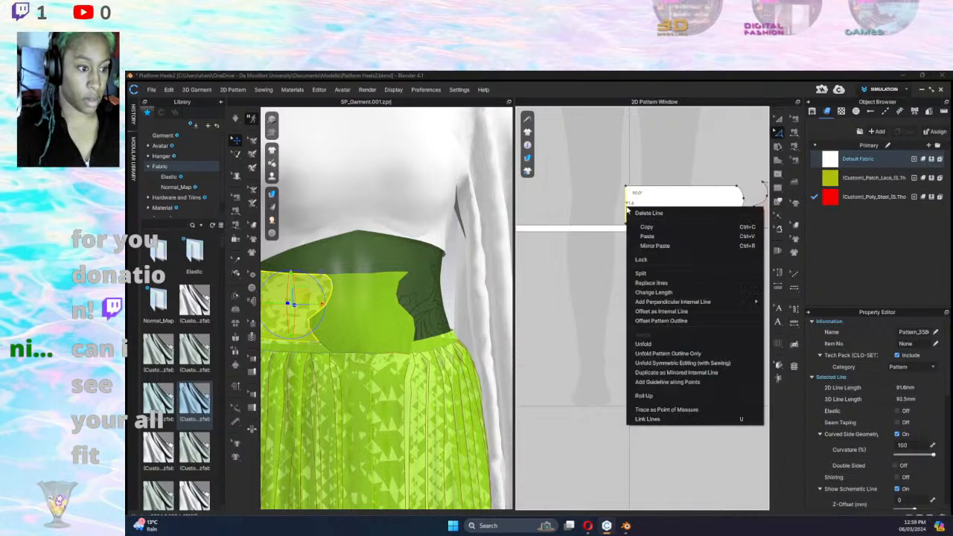
left_click(673, 363)
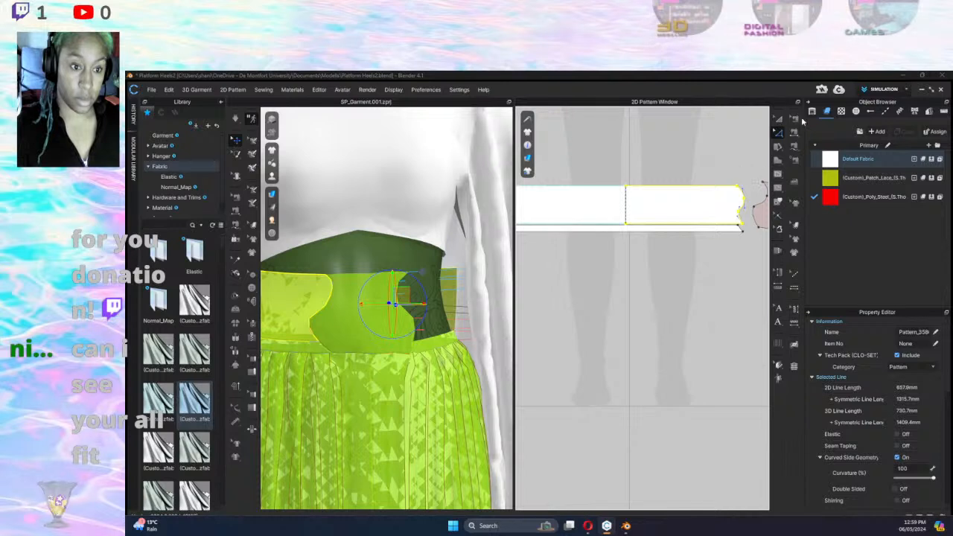
key("space")
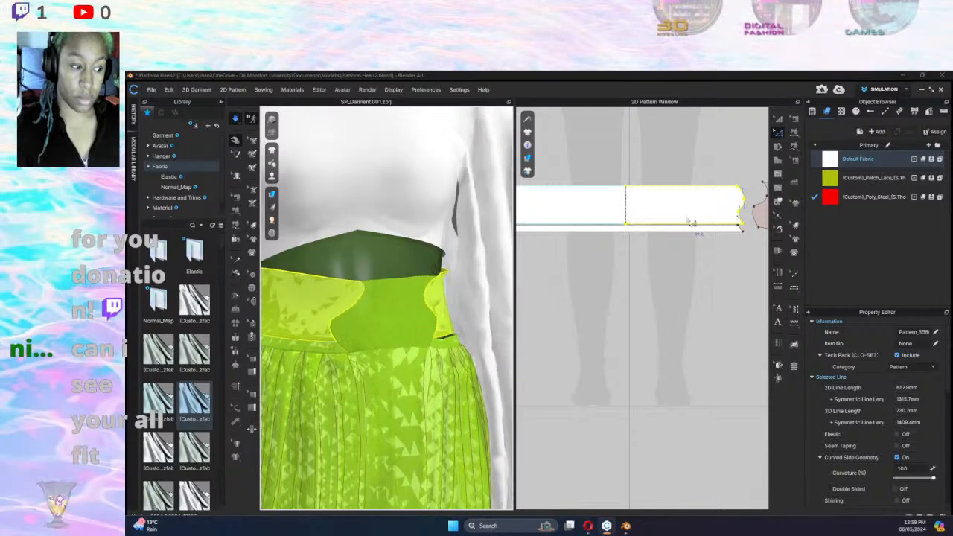
key("space")
middle_click_drag(523, 309, 644, 322)
middle_click_drag(669, 283, 627, 287)
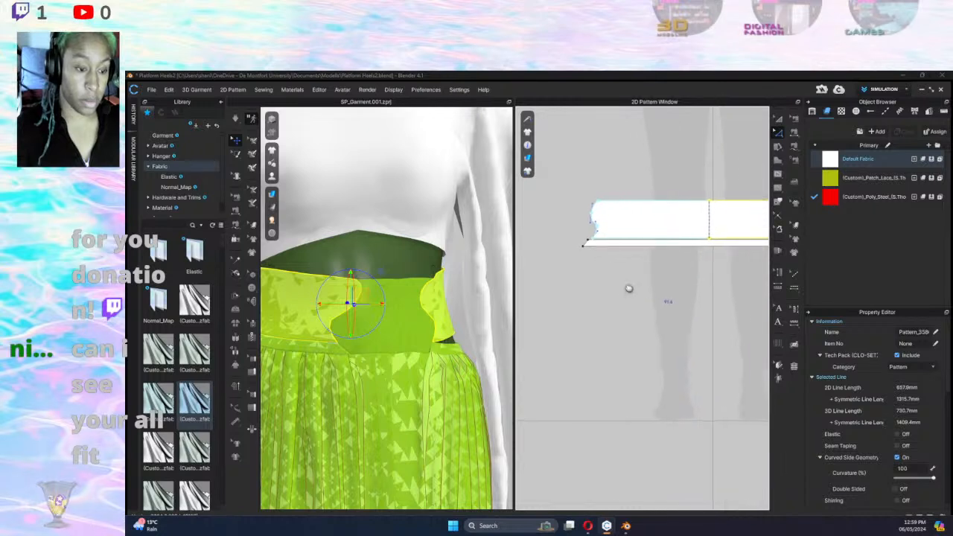
Try to sew the narrow strip to the right half of the waistband's lower edge with Segment Sewing.
left_click(794, 119)
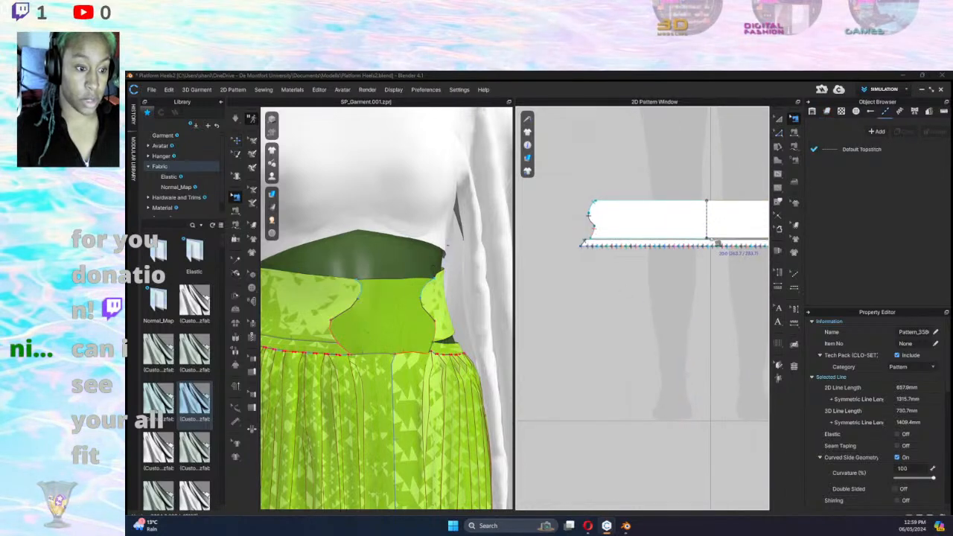
middle_click_drag(745, 254, 689, 281)
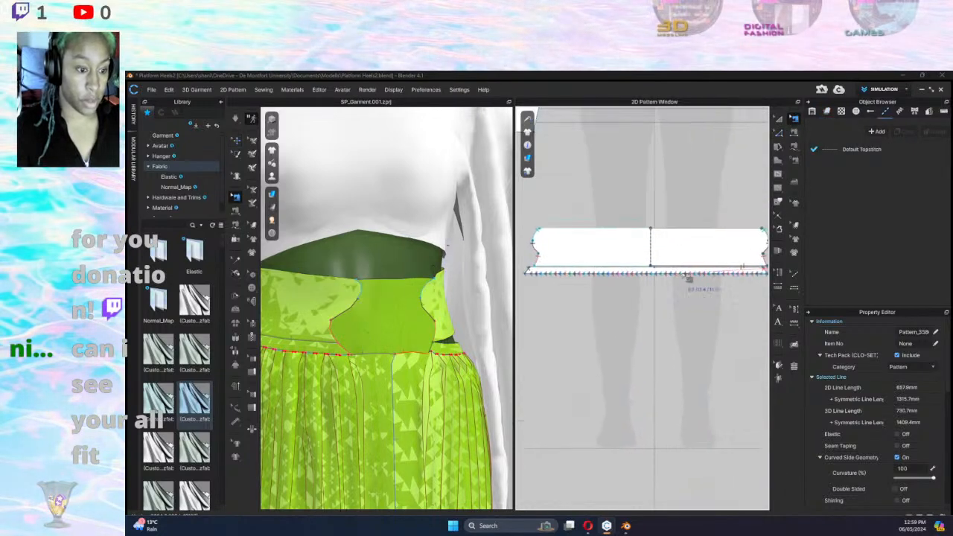
left_click(700, 273)
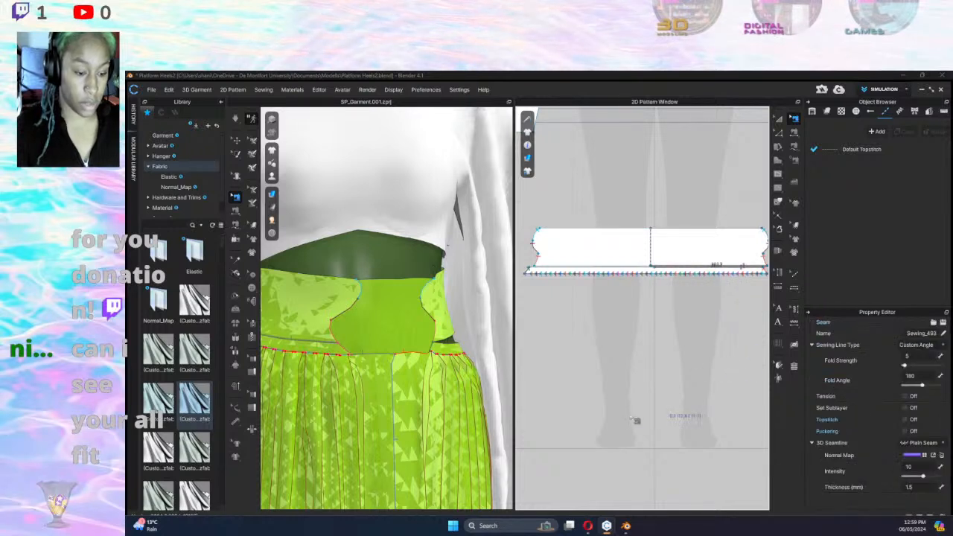
left_click(679, 356)
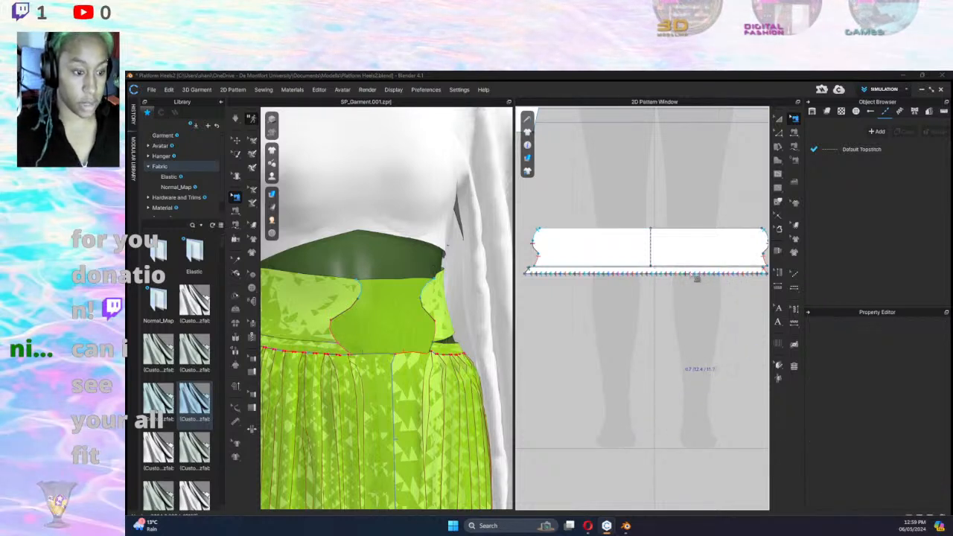
Sew both halves of the waistband's lower edge to the narrow strip's upper edge as one M:N seam and simulate.
left_click(795, 131)
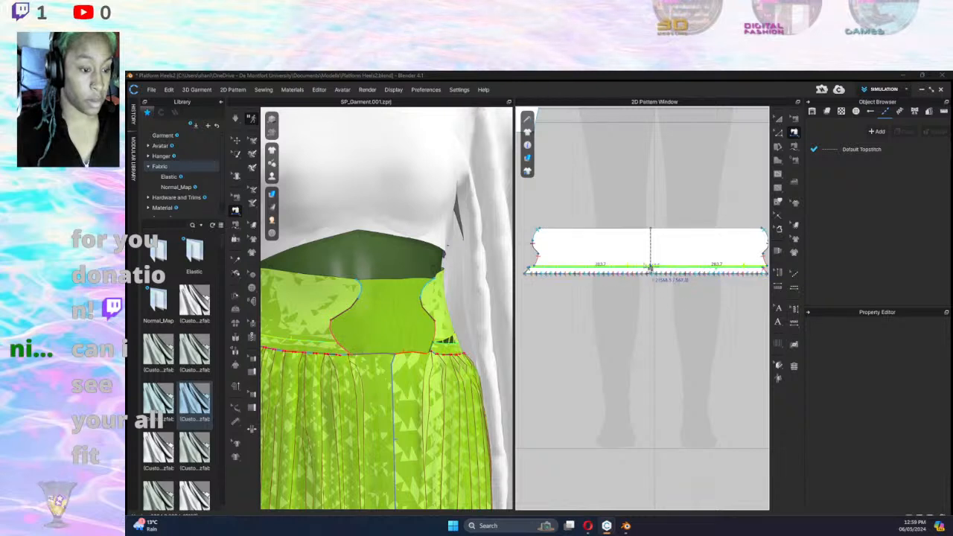
key("Return")
key("space")
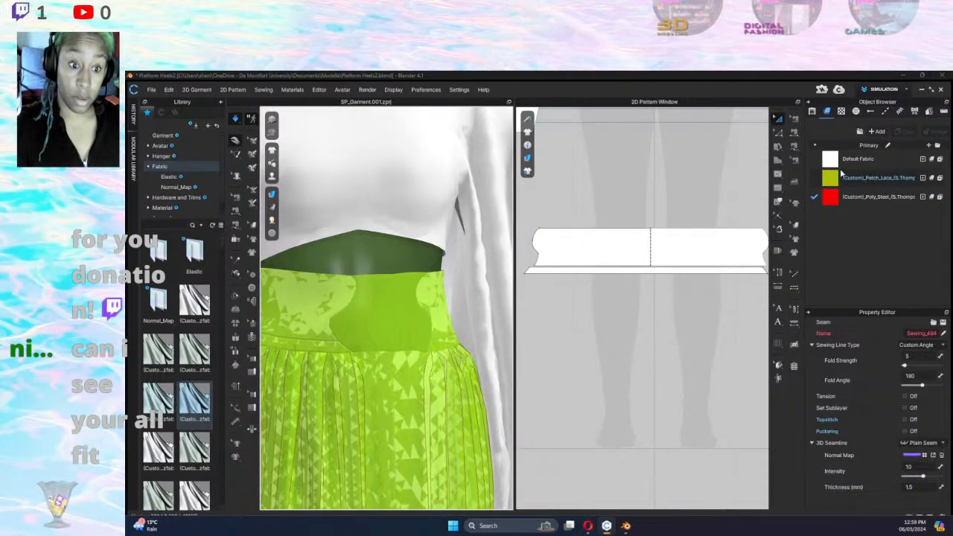
Apply the (Custom)_Patch_Lace fabric to the narrow strip below the waistband.
left_click(715, 272)
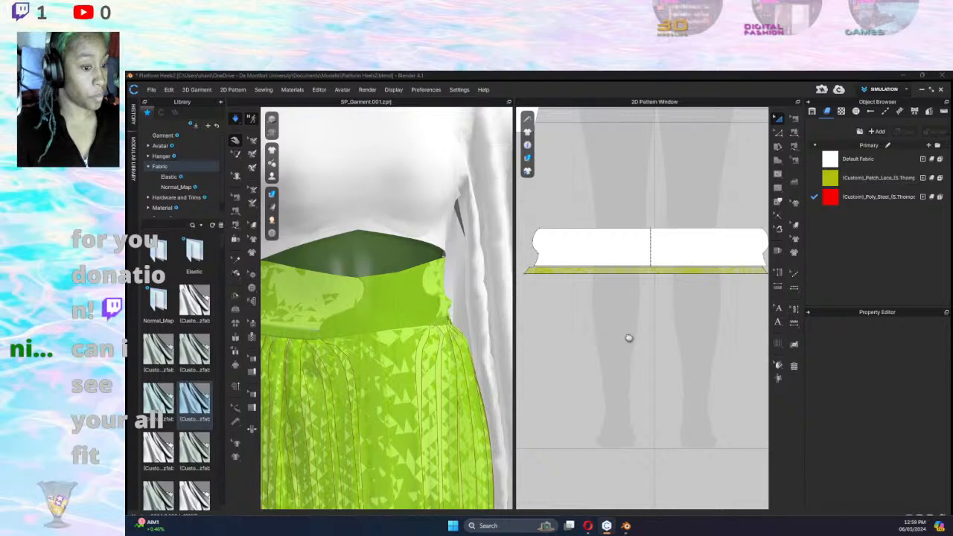
middle_click_drag(630, 338, 609, 338)
scroll(574, 337, "down", 3)
scroll(380, 290, "down", 2)
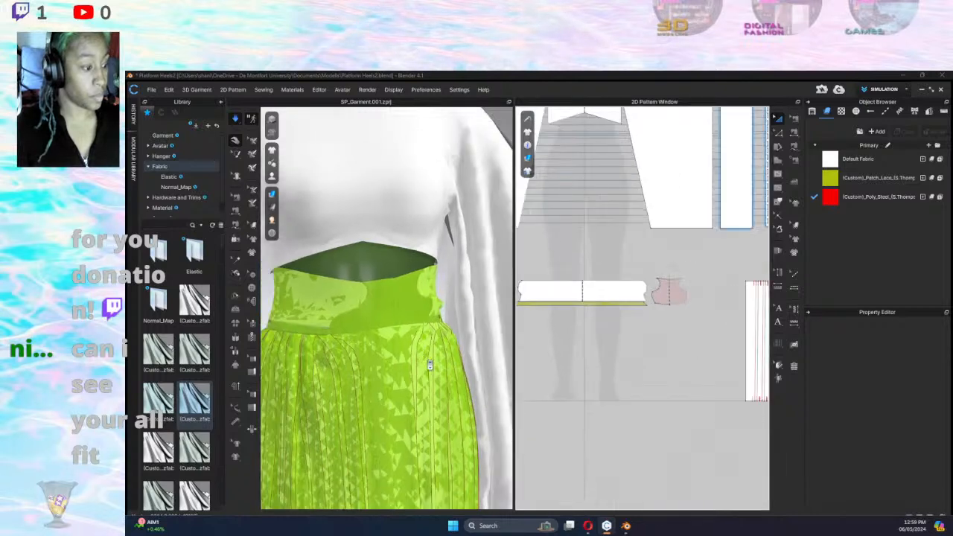
Pull the vase-shaped front panel into place on the avatar while the simulation runs.
left_click(377, 291)
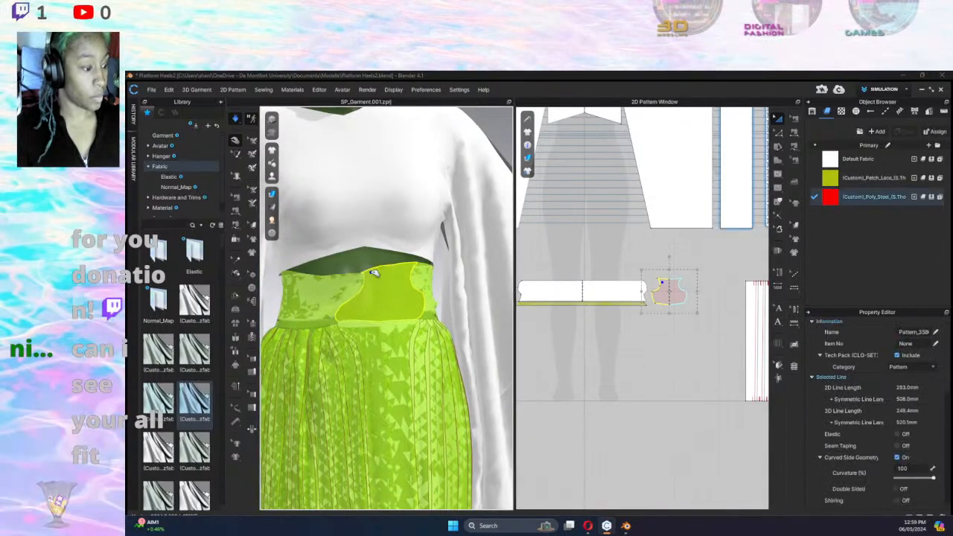
right_click_drag(400, 383, 466, 357)
middle_click_drag(585, 298, 642, 298)
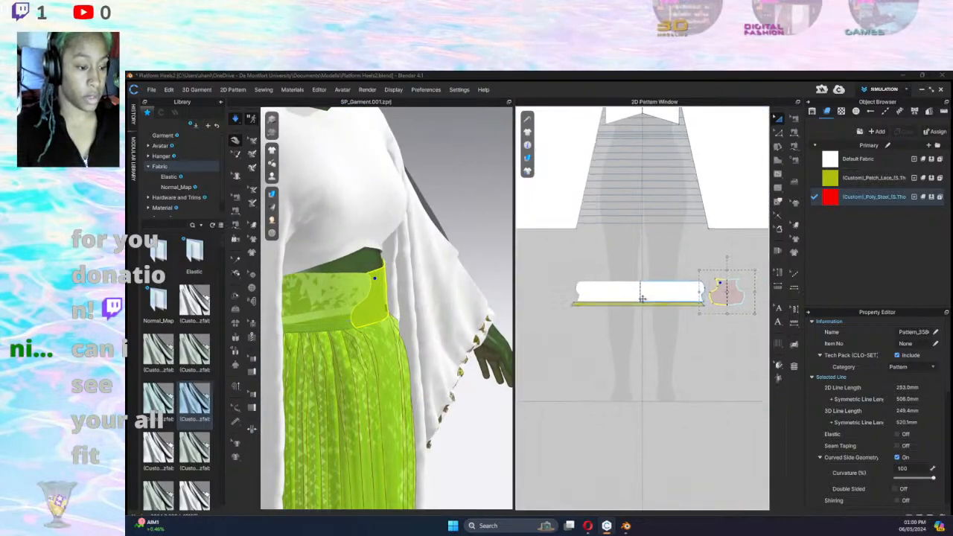
Move the narrow lace strip slightly below the waistband pattern, widen it a little, and simulate the garment.
left_click(742, 144)
left_click(665, 313)
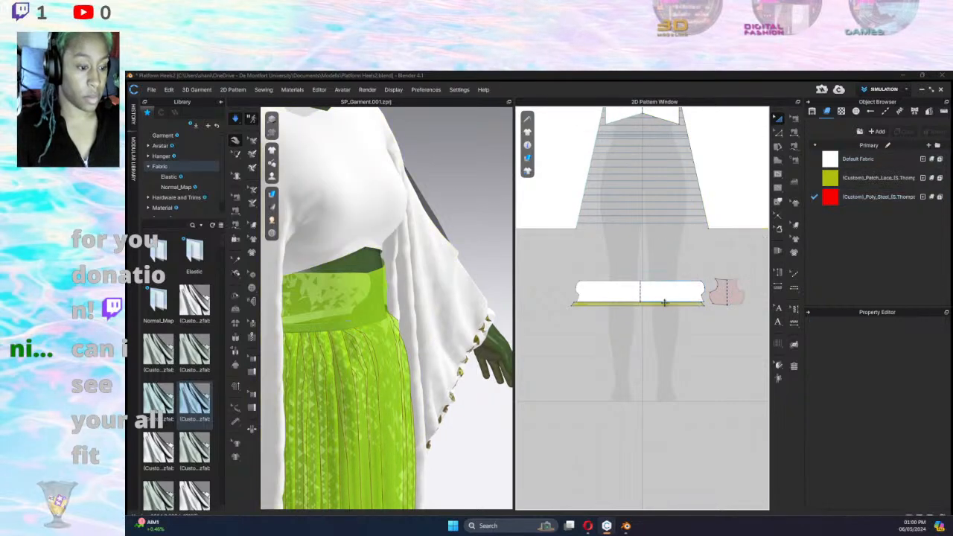
left_click(666, 301)
left_click(680, 306)
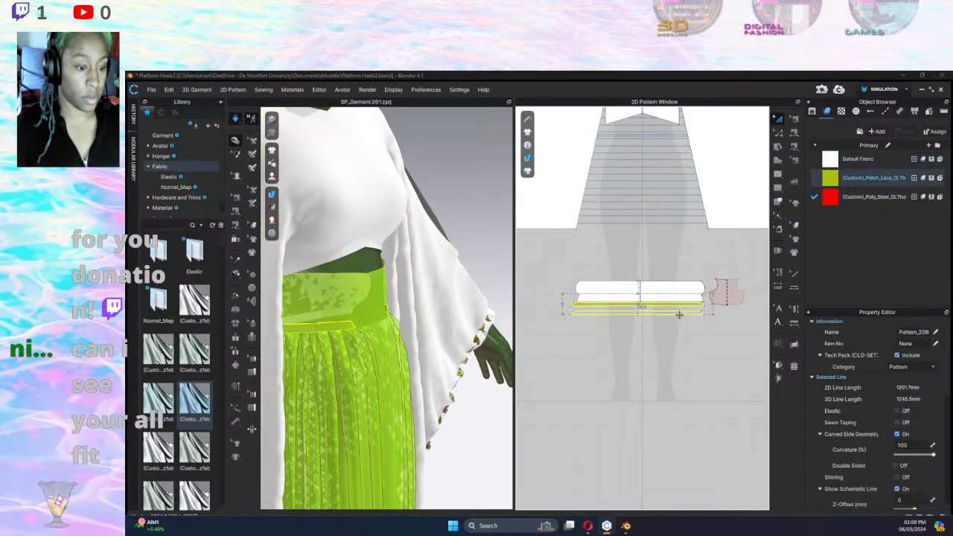
left_click_drag(679, 305, 716, 326)
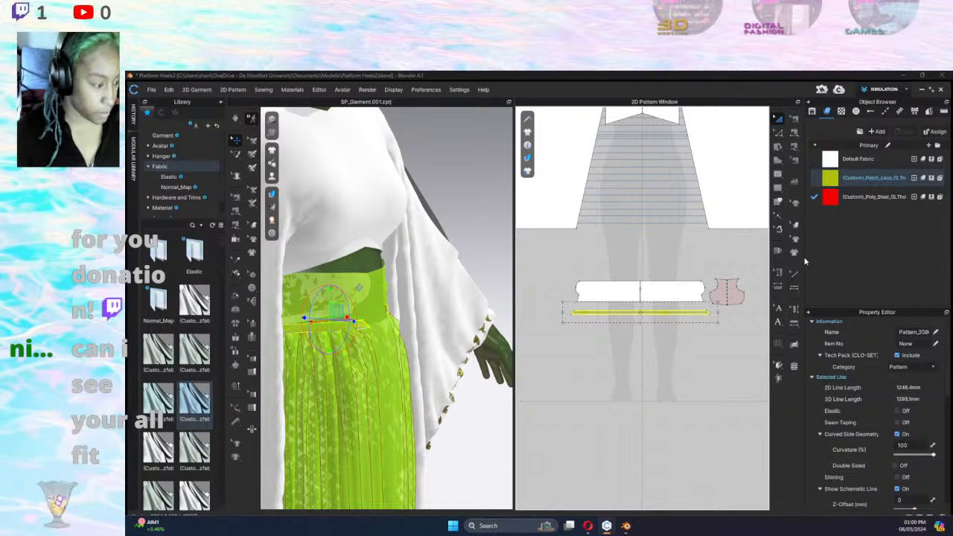
key("space")
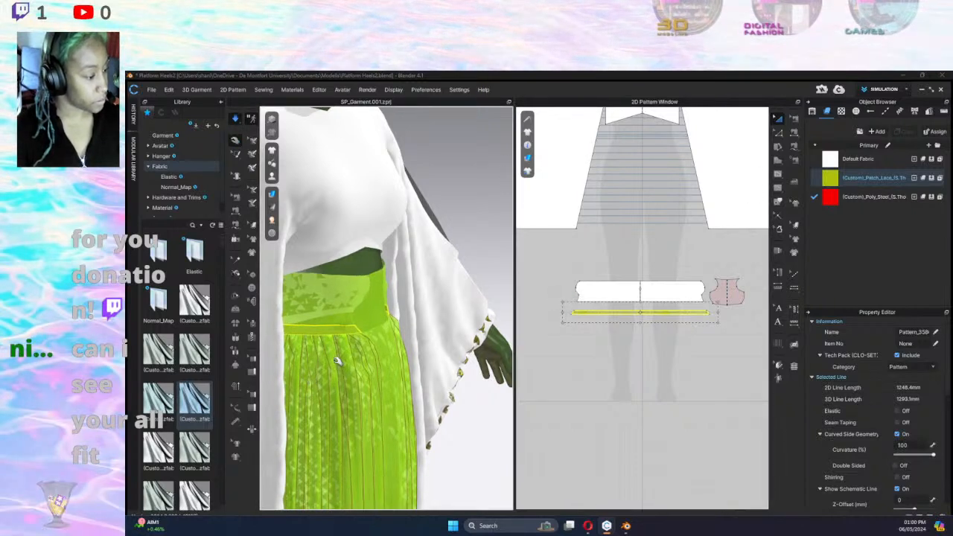
Tug the pleated skirt and the back of the waistband into place during simulation and check the fit from behind.
scroll(348, 349, "up", 2)
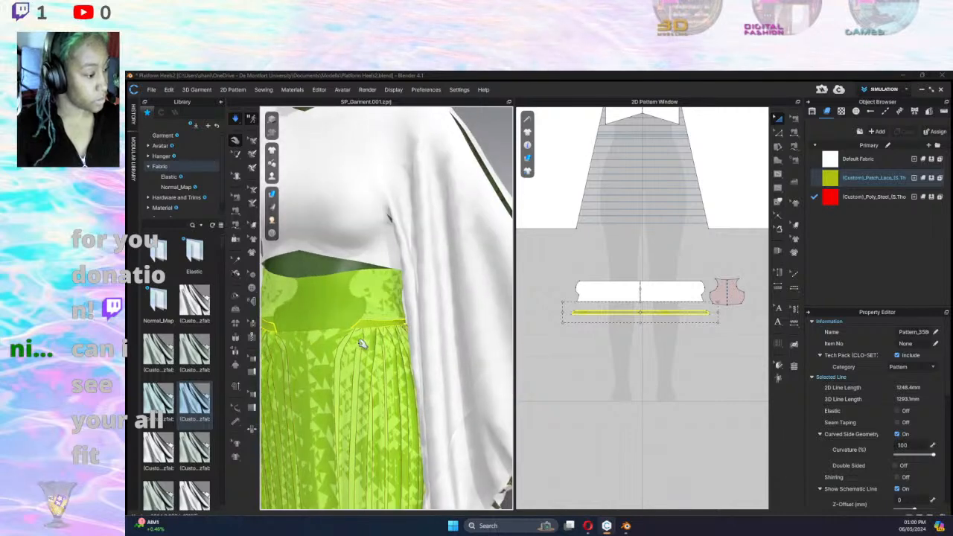
left_click(367, 391)
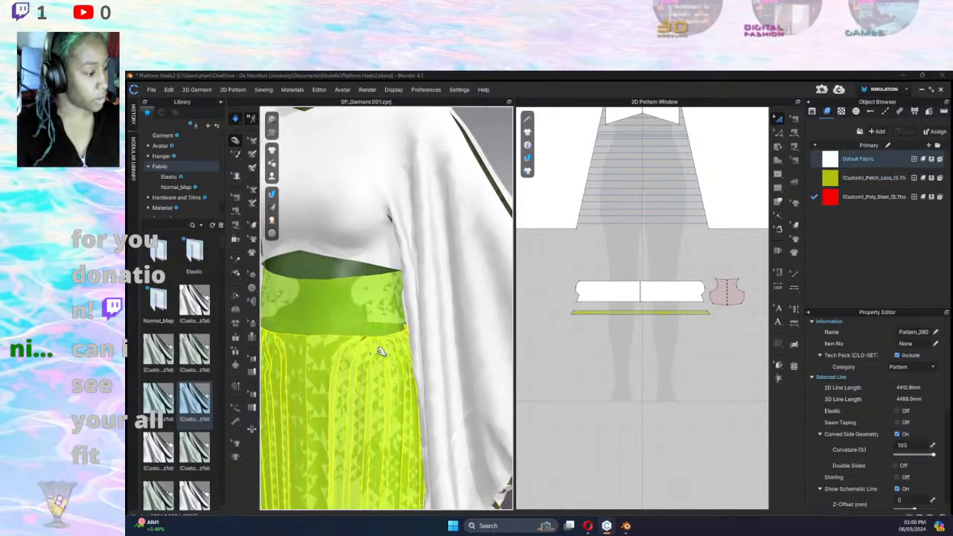
right_click_drag(368, 391, 266, 326)
right_click_drag(196, 326, 272, 320)
left_click(385, 306)
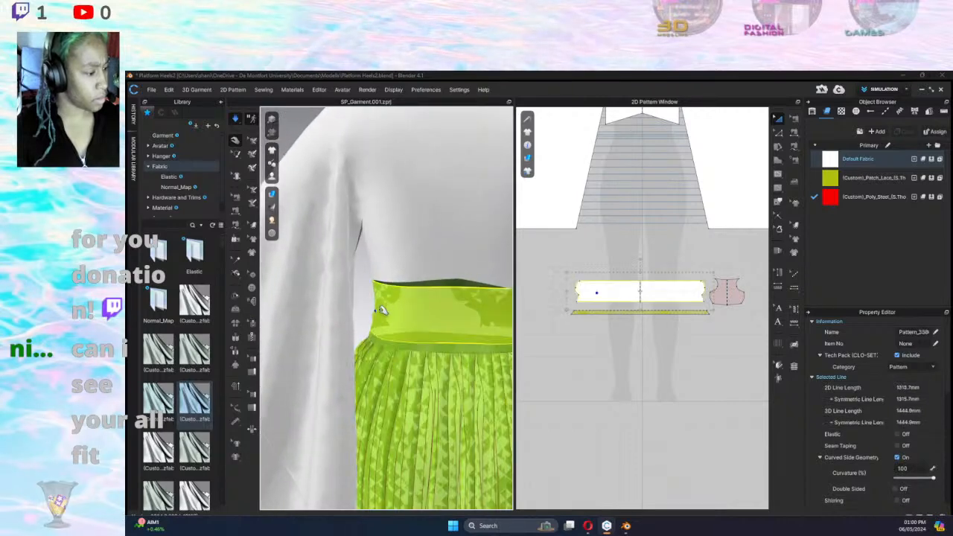
left_click(456, 283)
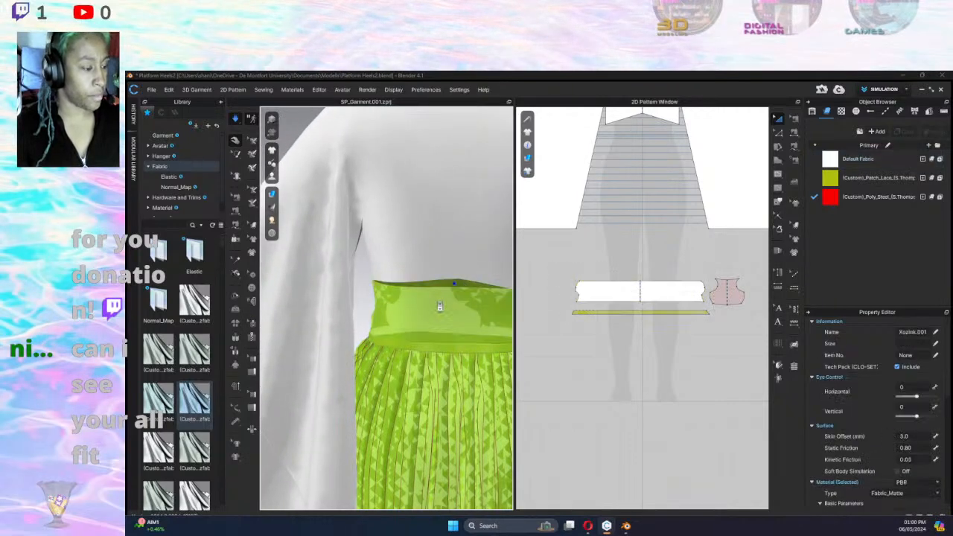
scroll(441, 307, "down", 2)
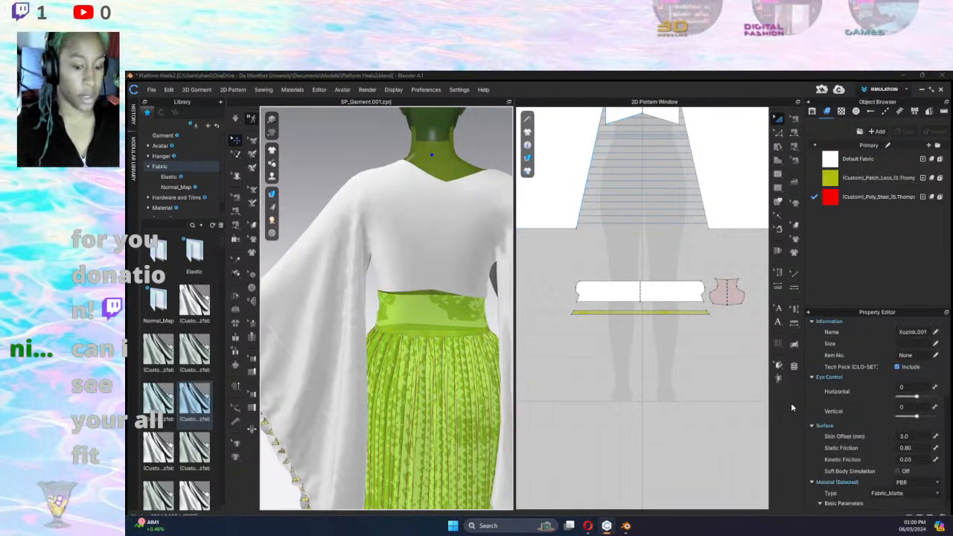
Turn on the avatar's Soft Body Simulation and tug the back of the pleated skirt into place while simulating.
left_click(902, 473)
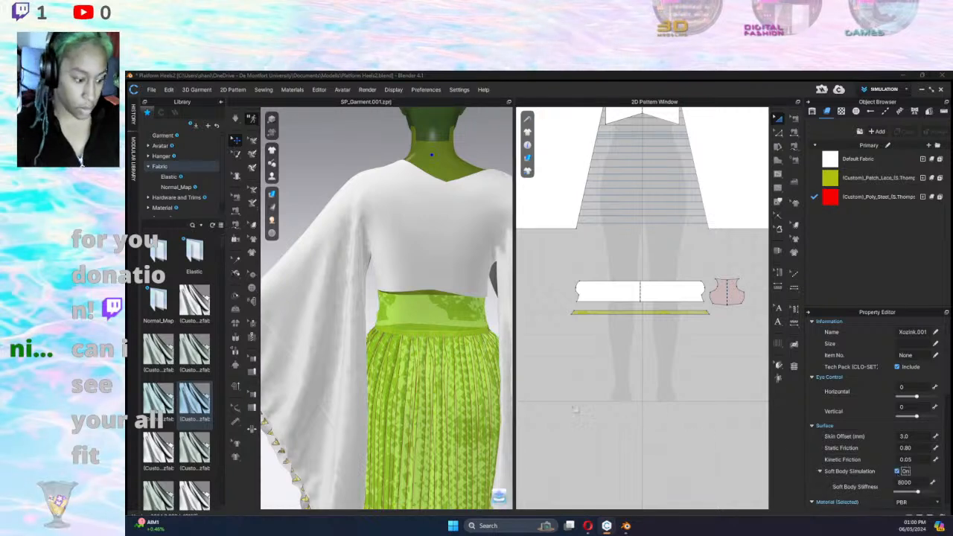
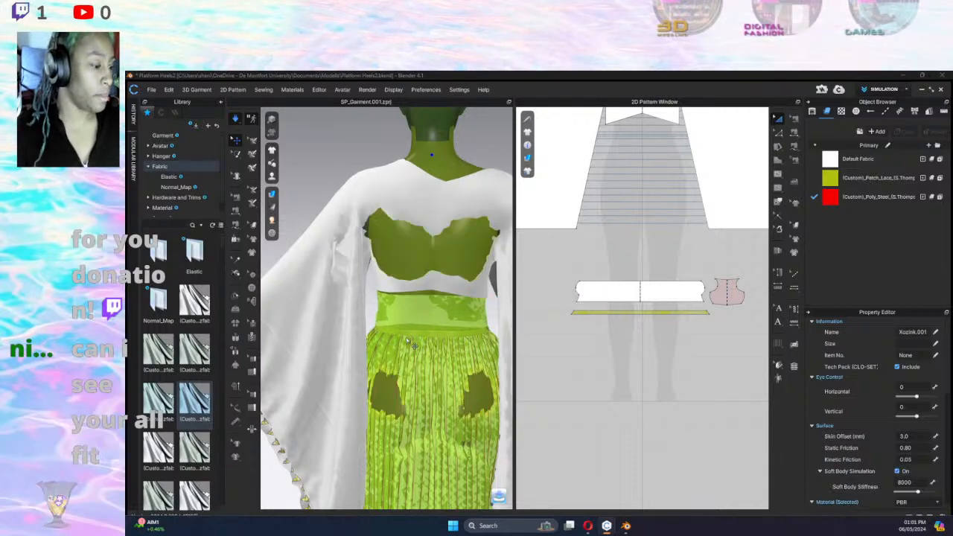
right_click_drag(408, 341, 430, 342)
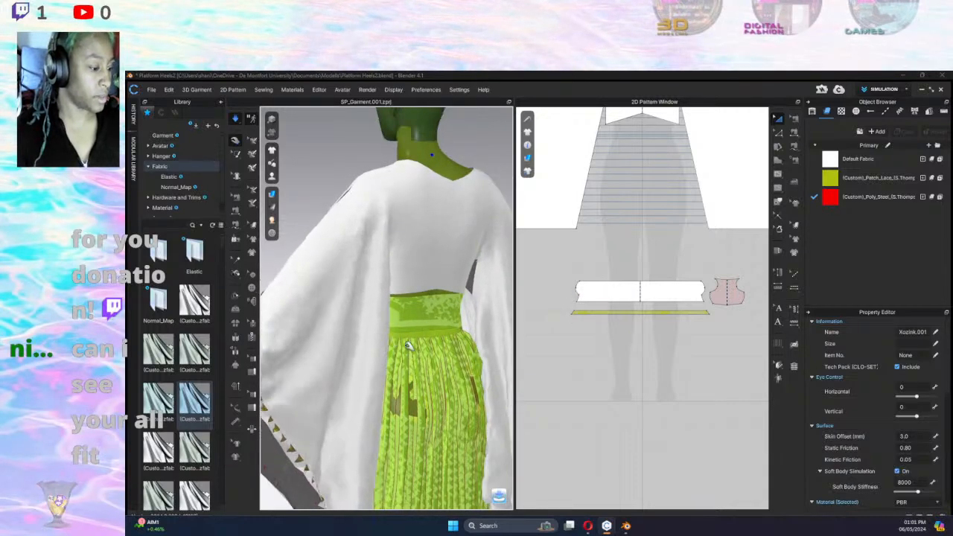
left_click(454, 406)
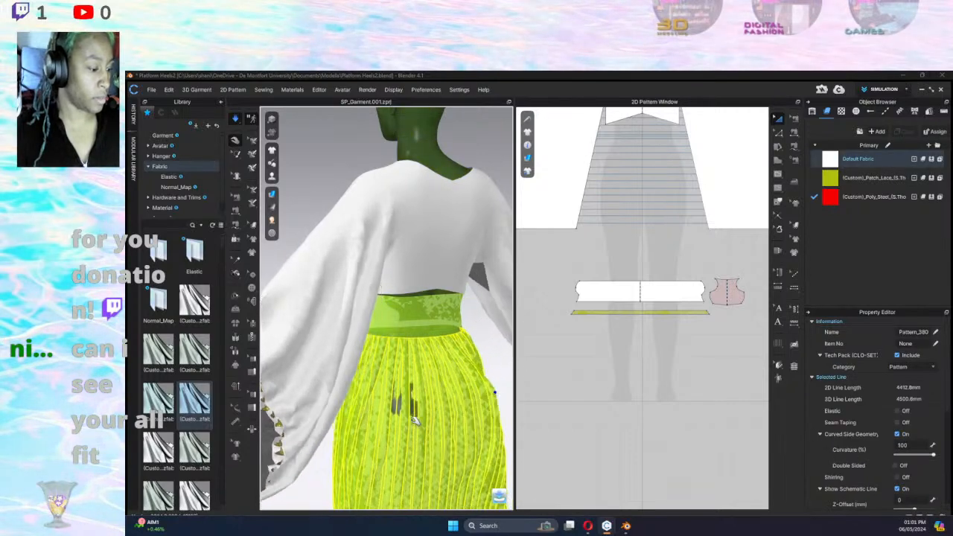
left_click_drag(389, 389, 372, 359)
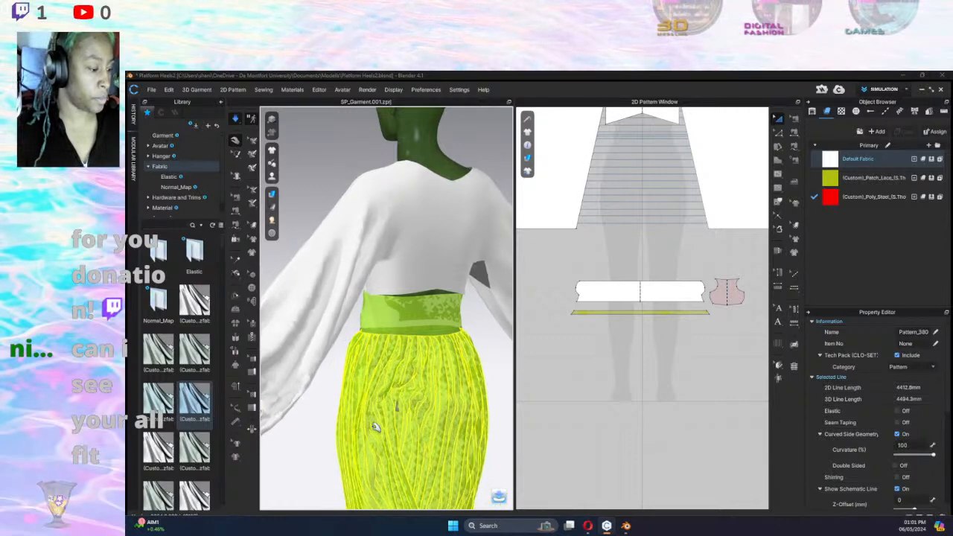
right_click_drag(376, 427, 400, 418)
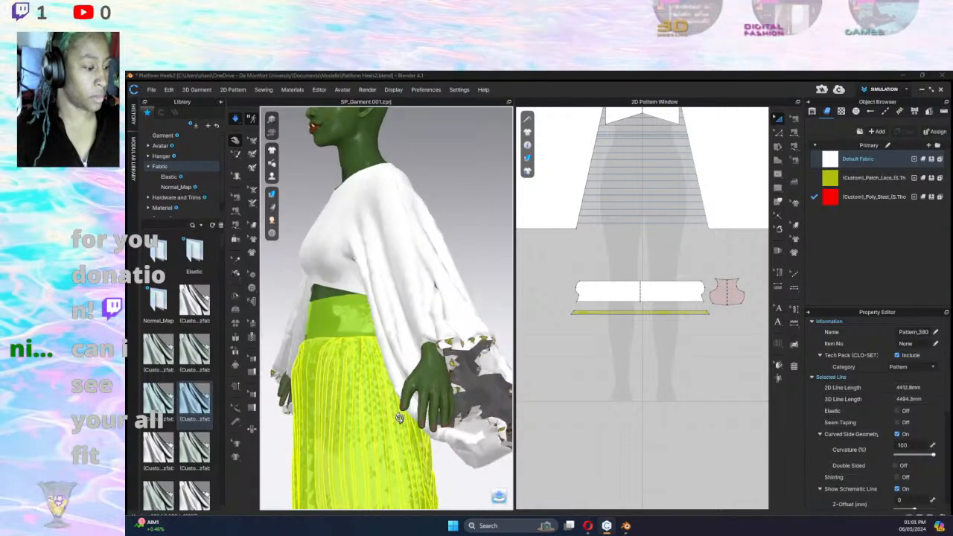
Pull the wide sleeve's cuff edge forward around the avatar's hand on the first arm during simulation.
left_click(424, 339)
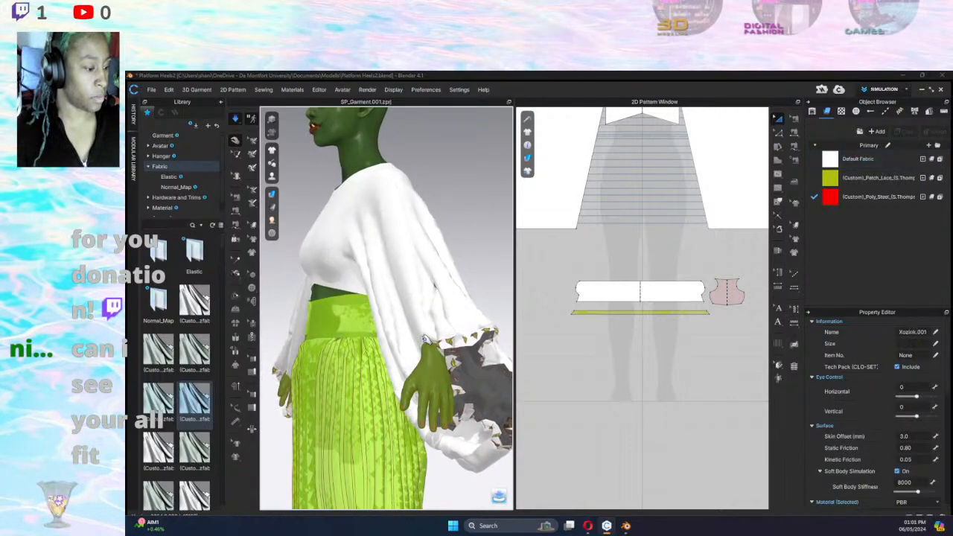
left_click(425, 339)
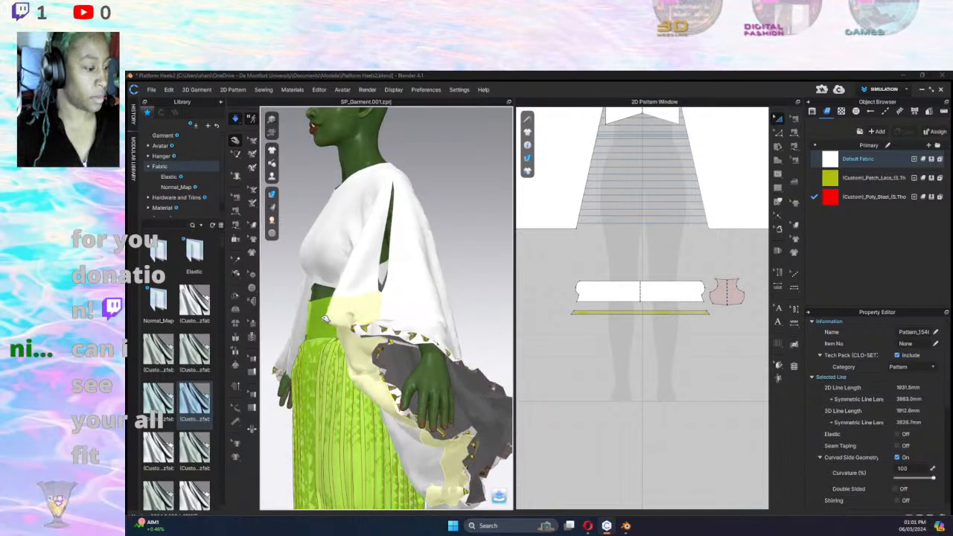
left_click_drag(290, 313, 285, 307)
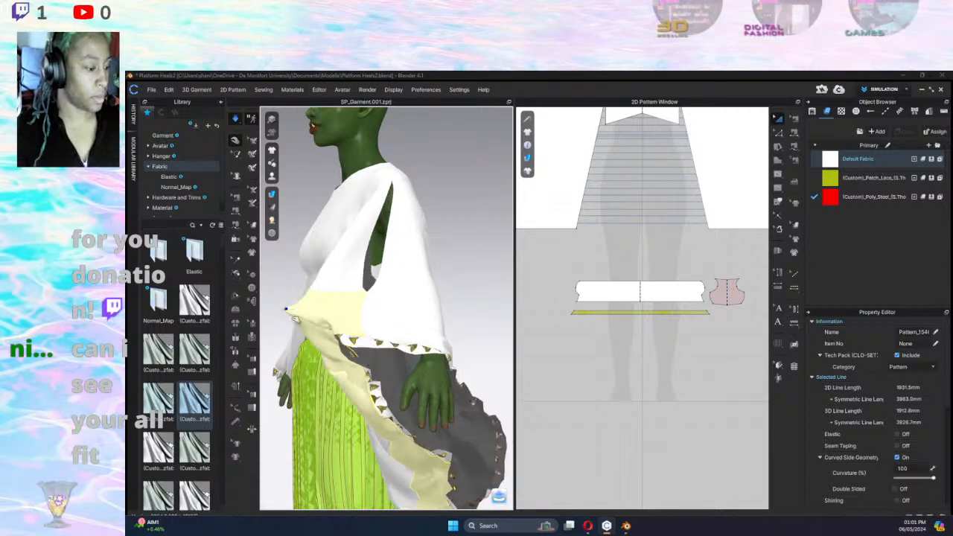
right_click_drag(311, 389, 543, 388)
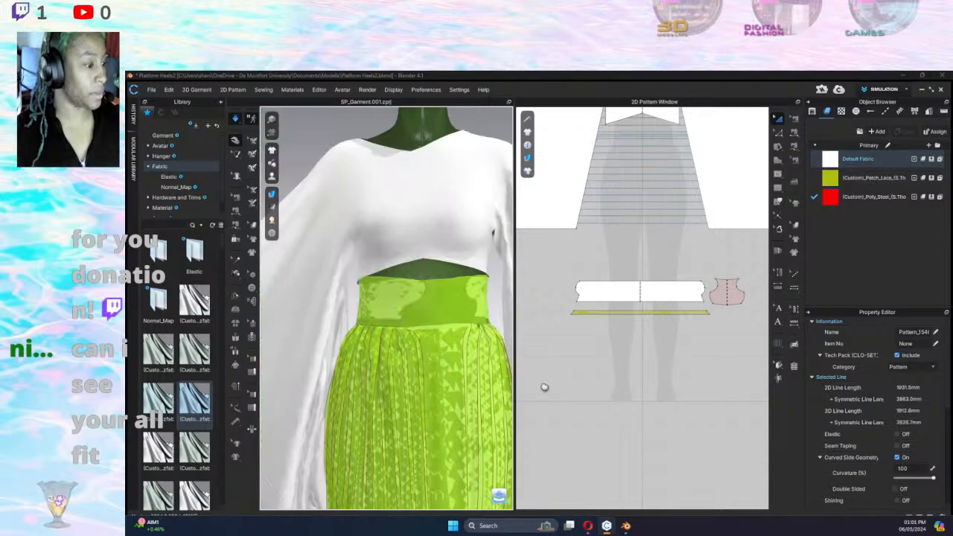
Pull the opposite sleeve's cuff band inward so the sleeve drapes open around the hand.
right_click_drag(325, 365, 443, 323)
left_click(323, 321)
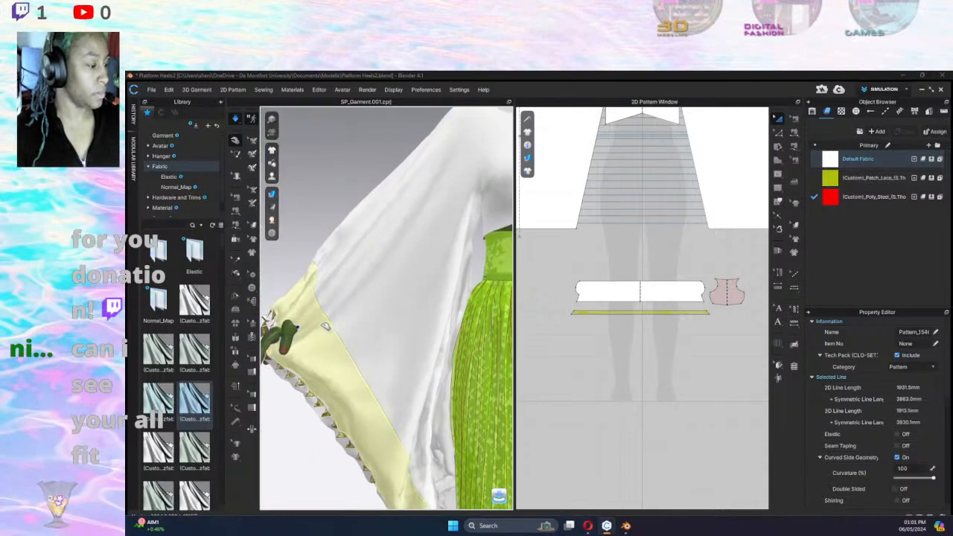
left_click_drag(422, 298, 488, 266)
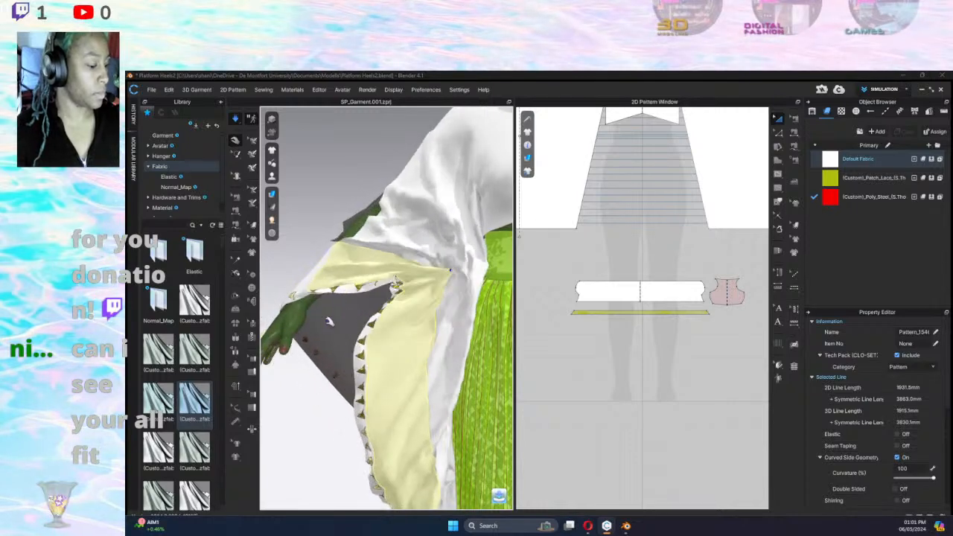
left_click(291, 329)
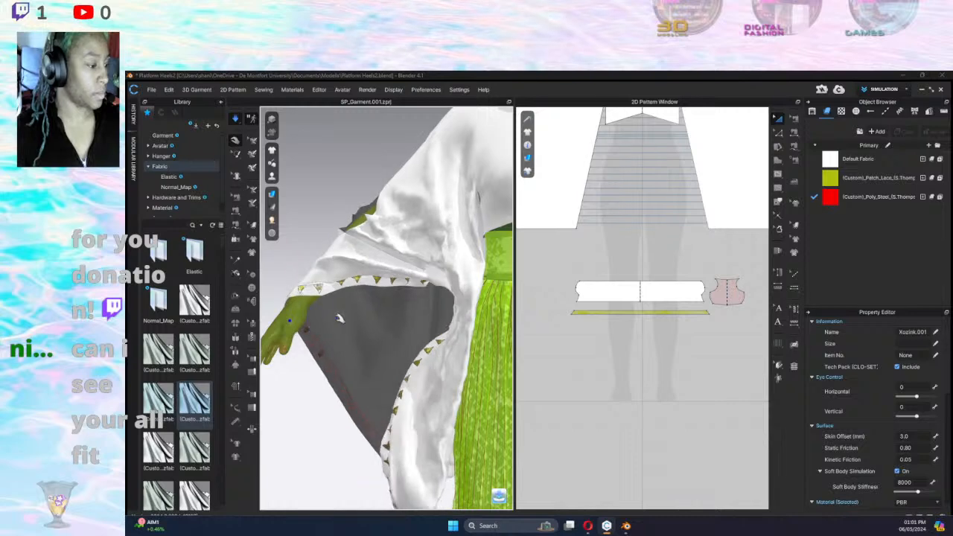
right_click_drag(464, 300, 407, 298)
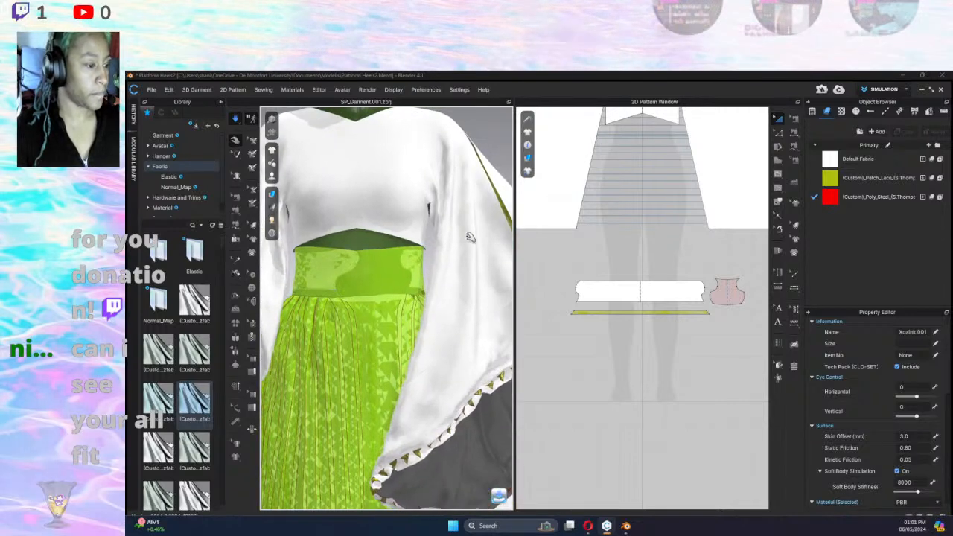
Tug the vase-shaped front panel, the waistband sides and the skirt pleats into position during simulation.
left_click(372, 294)
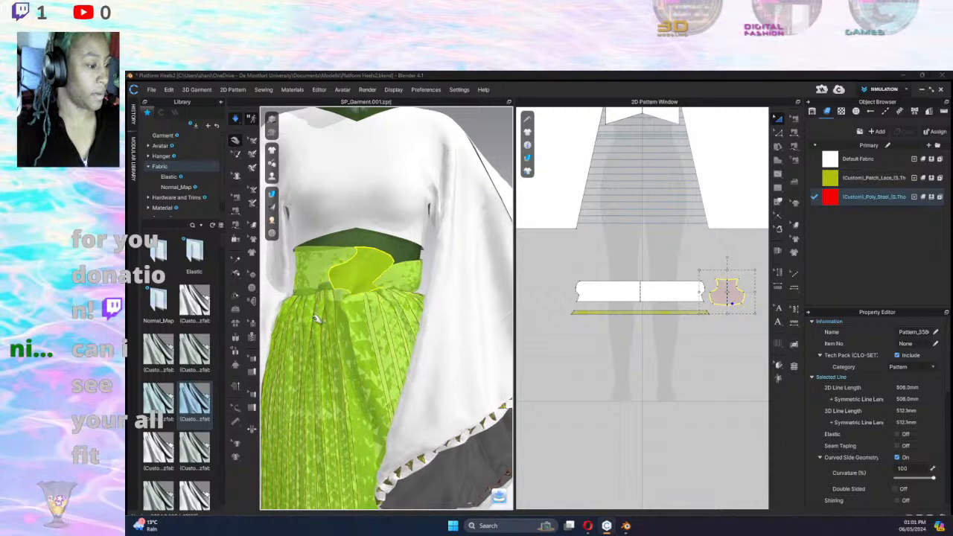
left_click(313, 273)
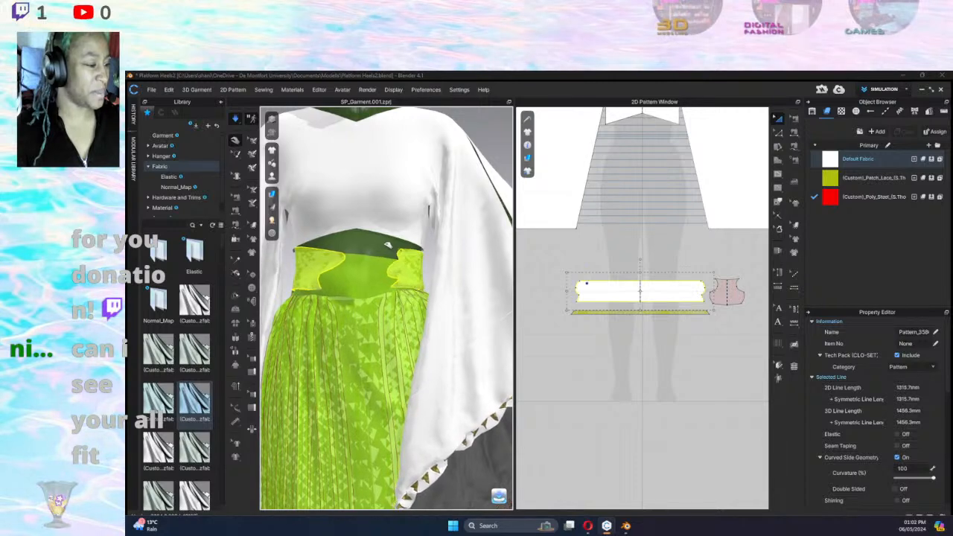
left_click(355, 259)
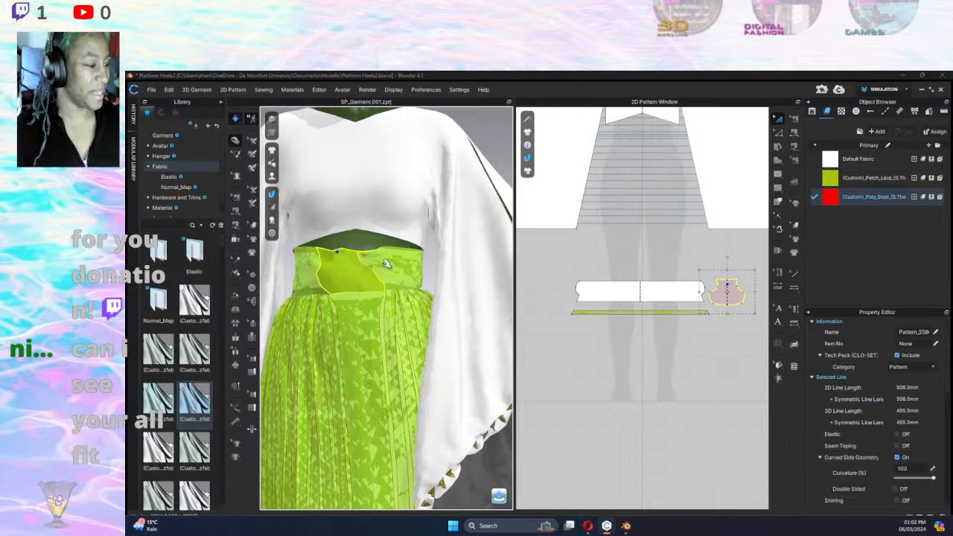
left_click(421, 252)
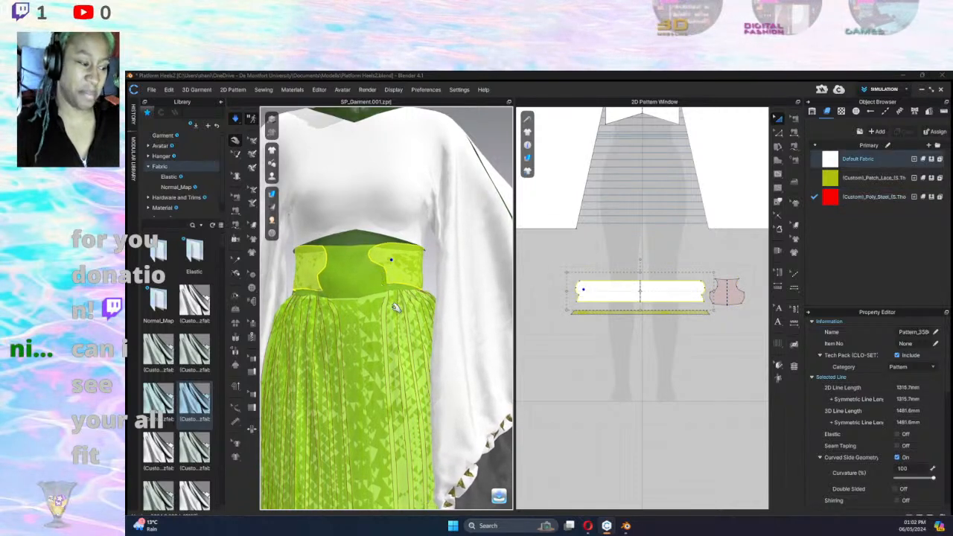
left_click(415, 345)
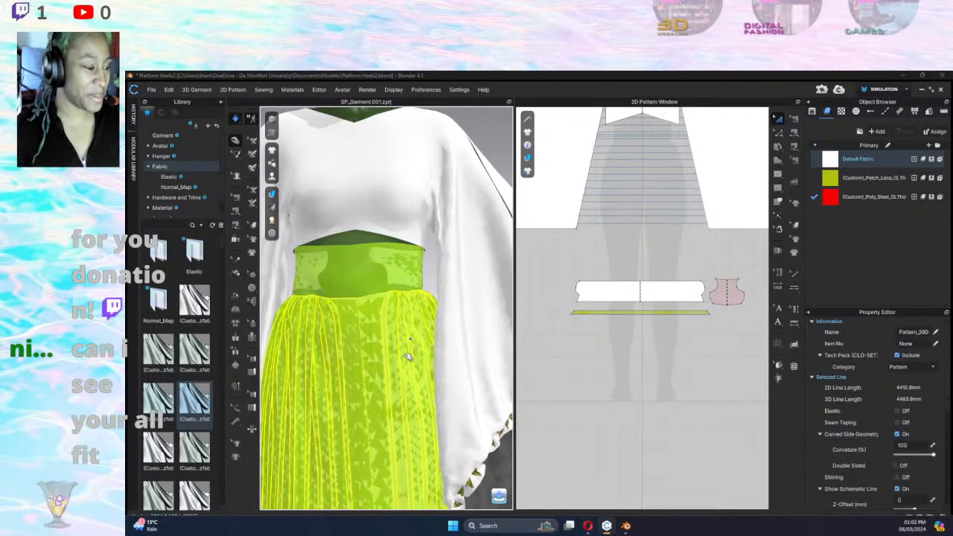
Inspect the front of the garment, pull the narrow lace strip down at the skirt's waistline, and stop the simulation.
middle_click_drag(408, 331, 419, 462)
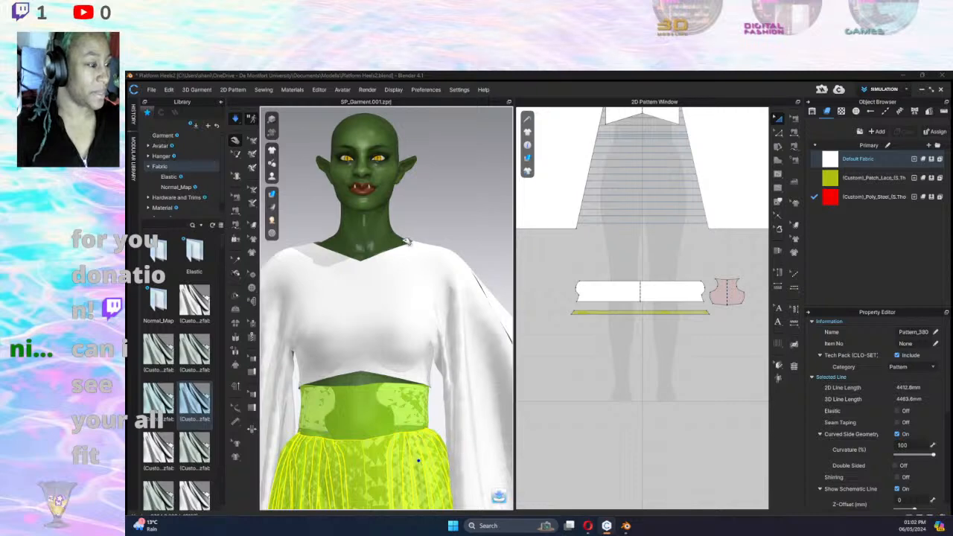
left_click(409, 242)
mouse_move(427, 258)
right_mouse_down()
mouse_move(215, 299)
mouse_move(439, 267)
mouse_move(424, 271)
right_mouse_up()
middle_click_drag(307, 355, 319, 269)
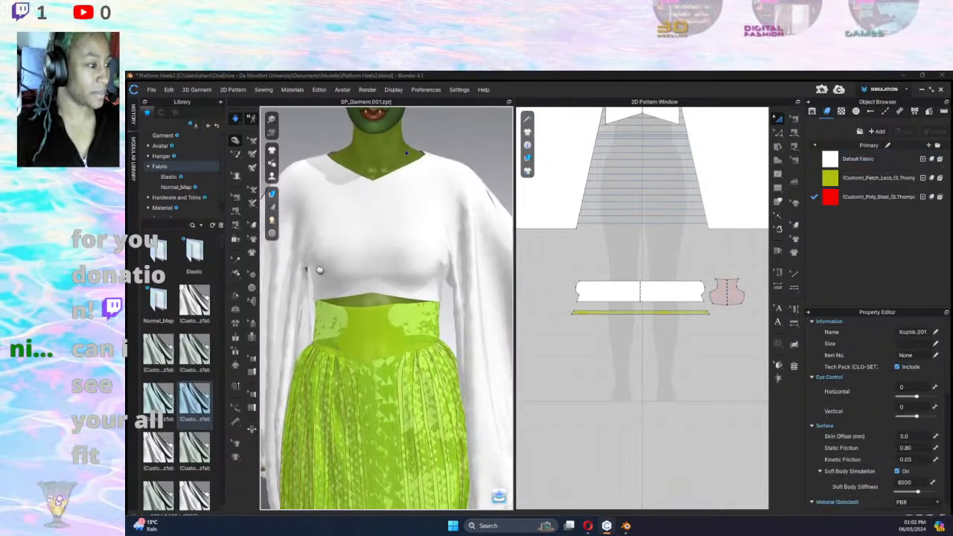
scroll(405, 292, "down", 4)
scroll(388, 302, "up", 6)
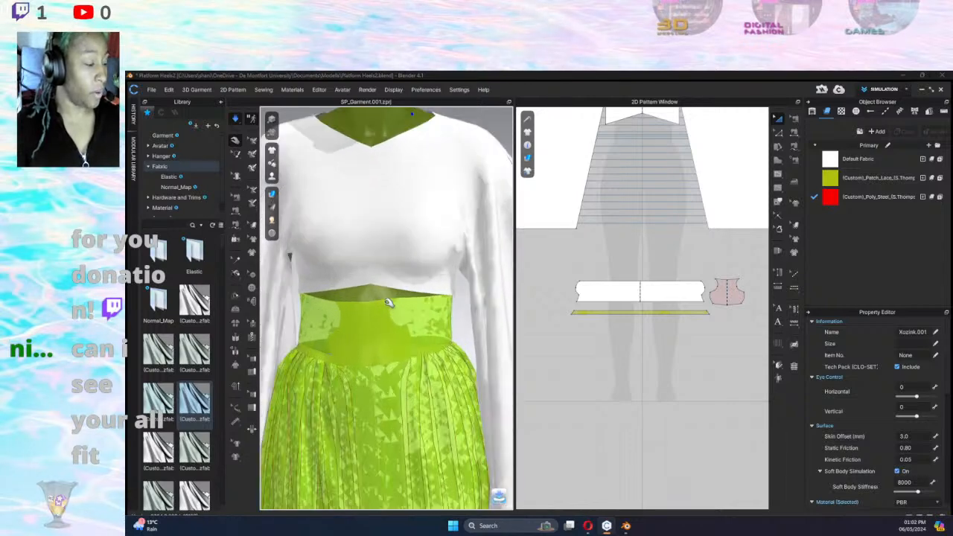
scroll(388, 302, "up", 3)
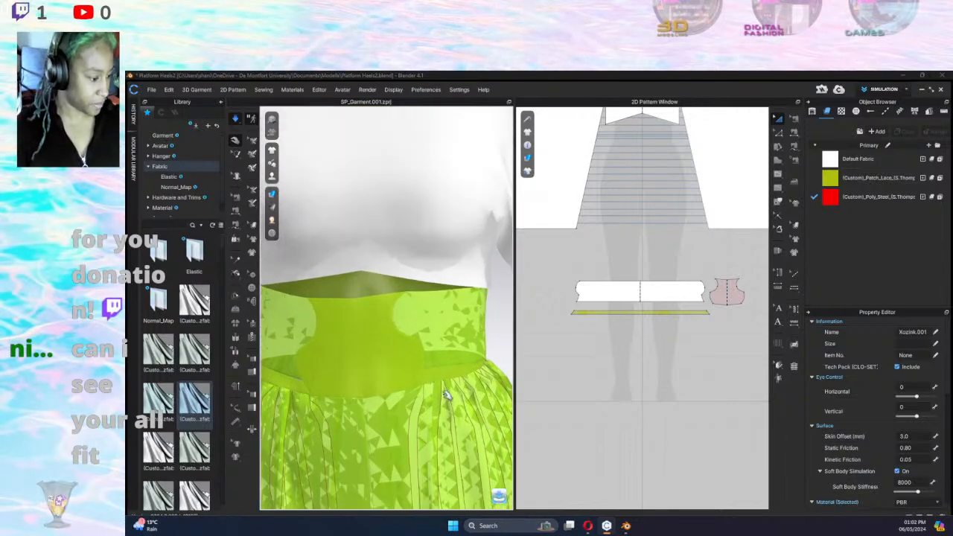
left_click(438, 386)
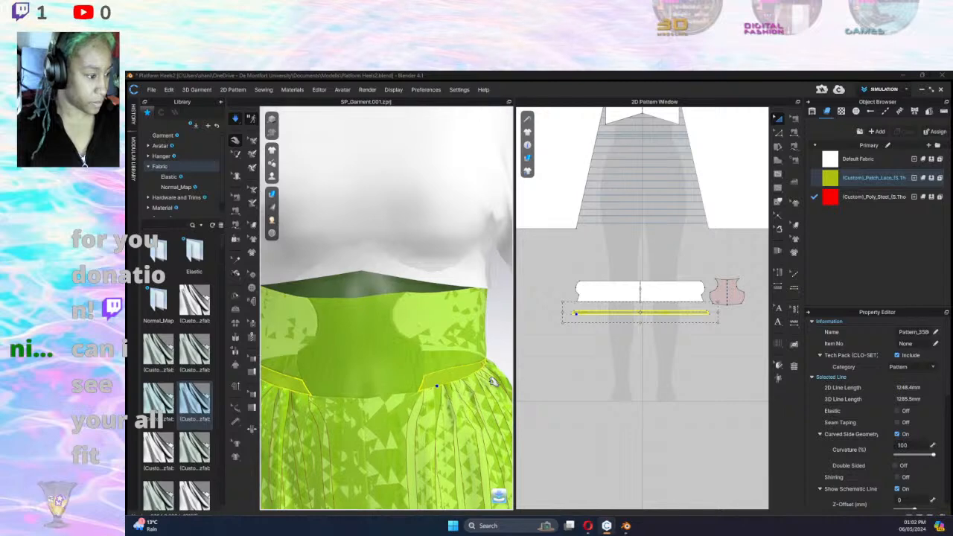
key("space")
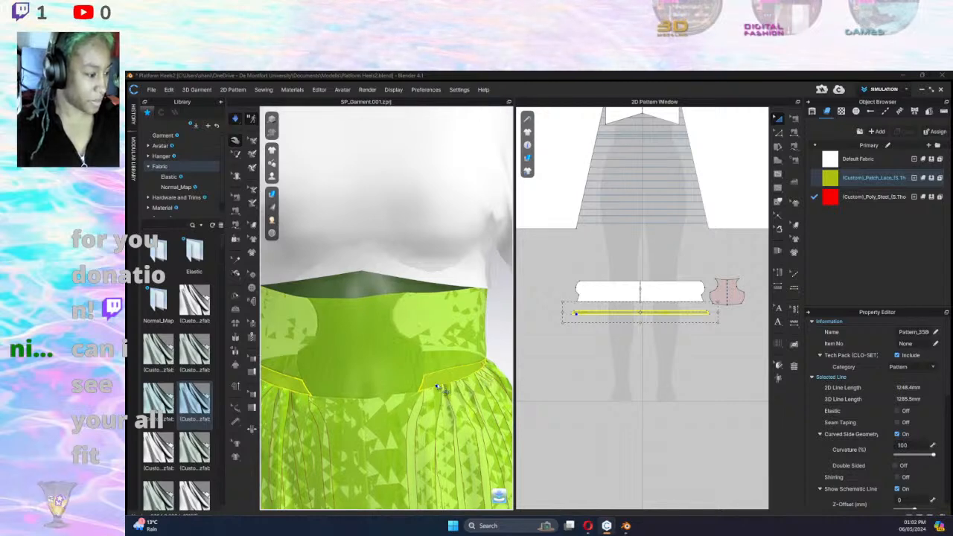
left_click_drag(436, 383, 442, 432)
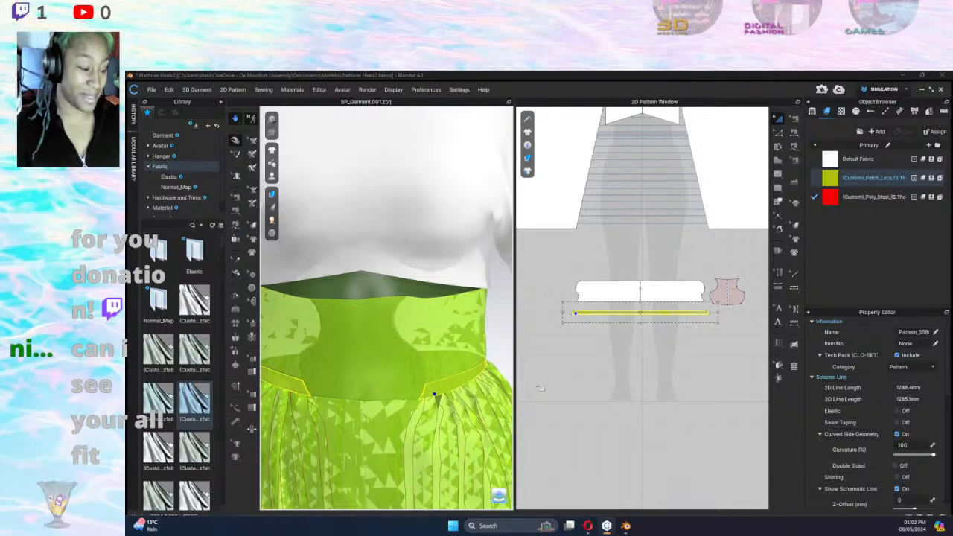
key("space")
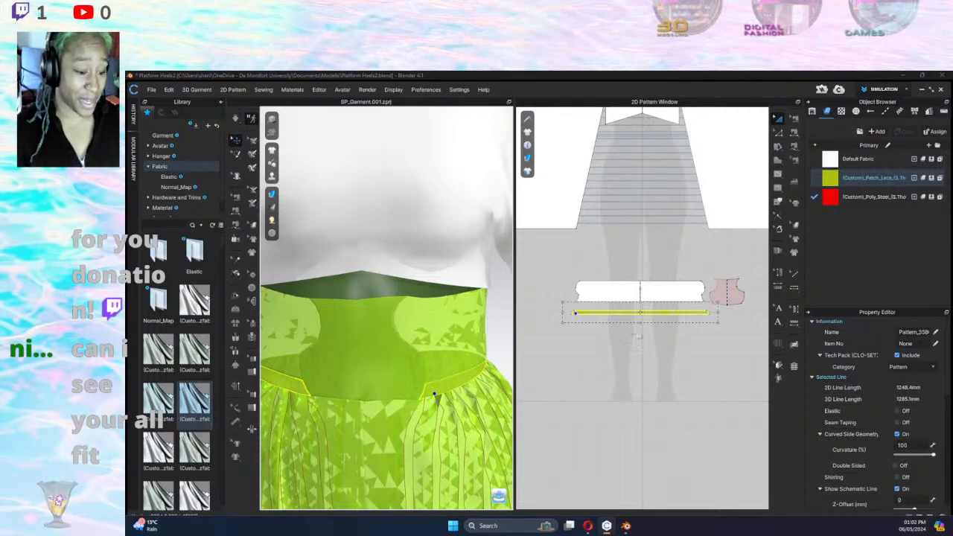
Add a curved baseline just inside the waistband pattern's curved end, following that edge.
scroll(694, 309, "up", 8)
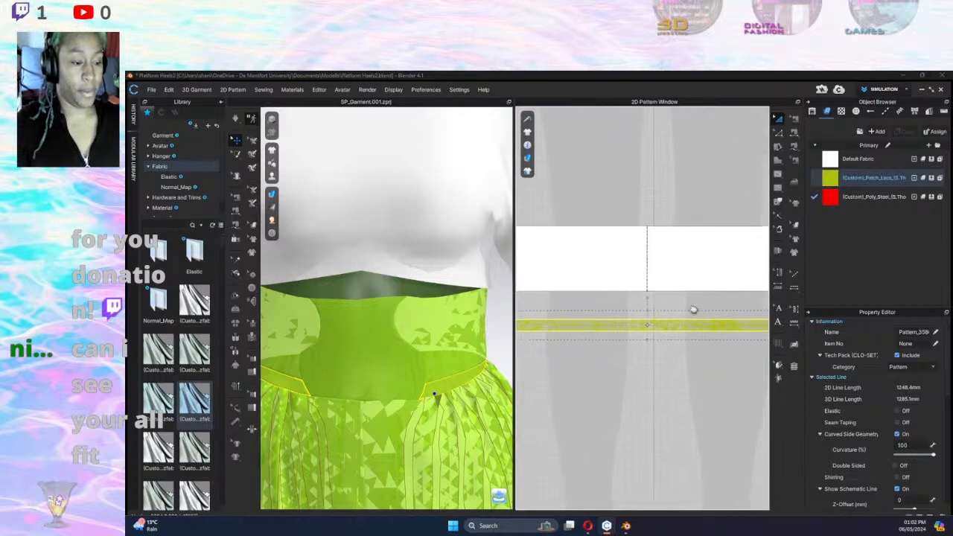
middle_click_drag(693, 309, 505, 331)
left_click(667, 301)
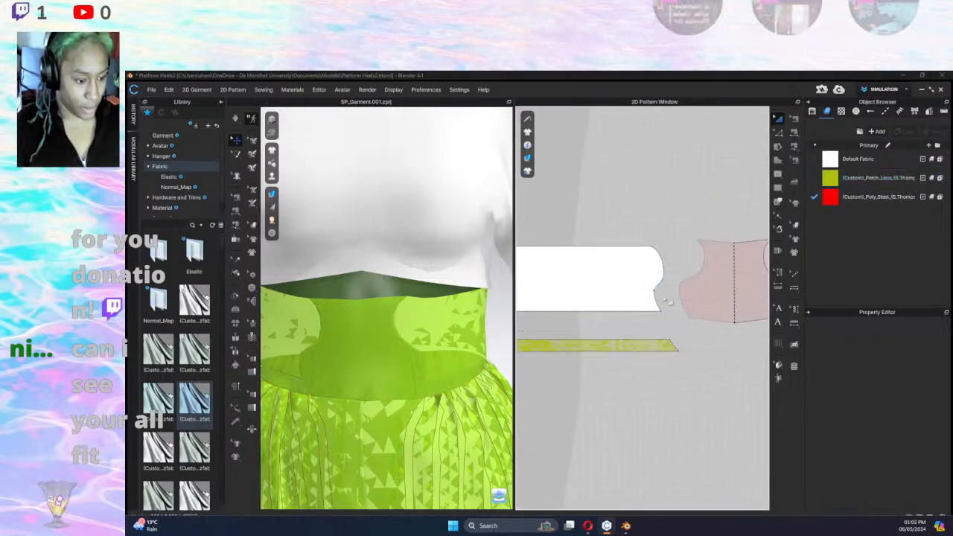
key("z")
left_click_drag(682, 283, 654, 283)
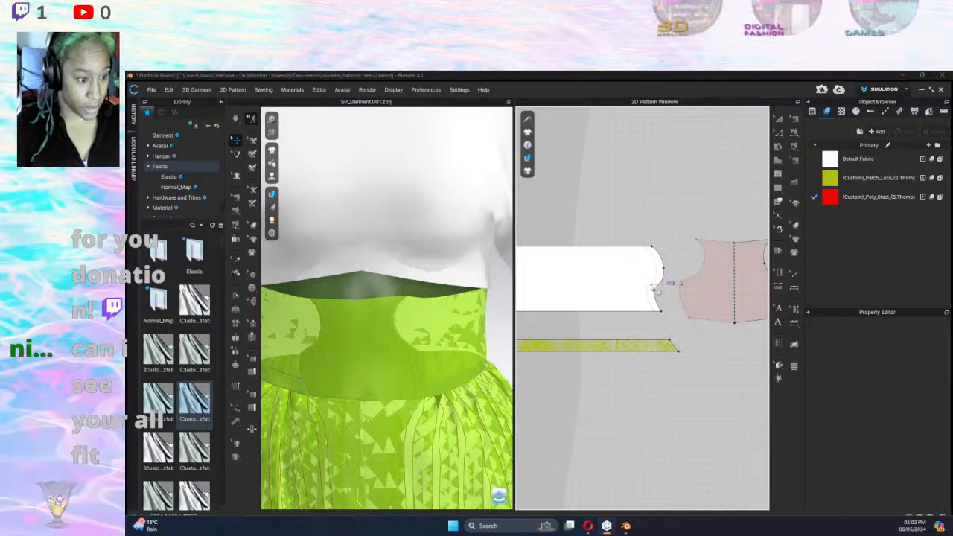
left_click_drag(657, 290, 658, 291)
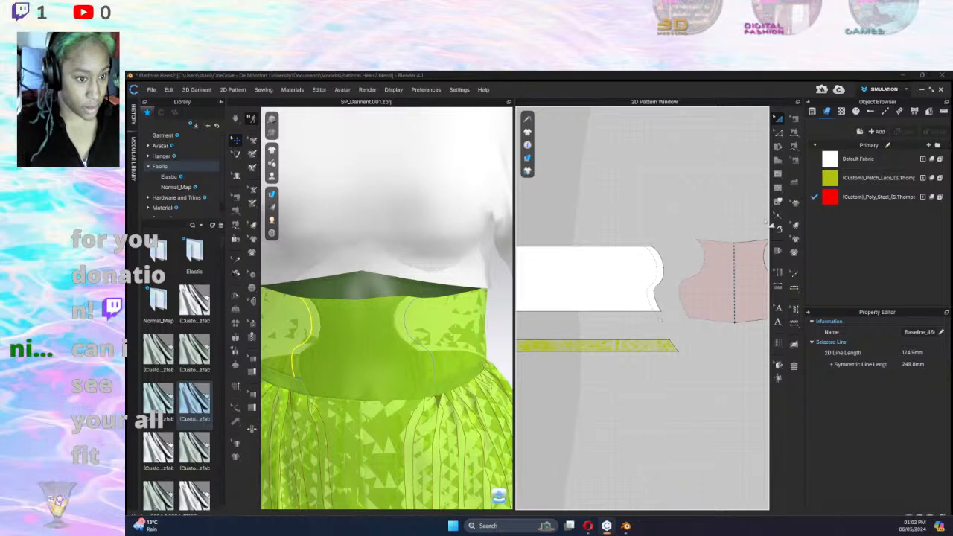
Trace the curved baseline at the waistband's end and apply Cut & Sew to split off a narrow edge strip.
left_click(777, 201)
right_click(656, 280)
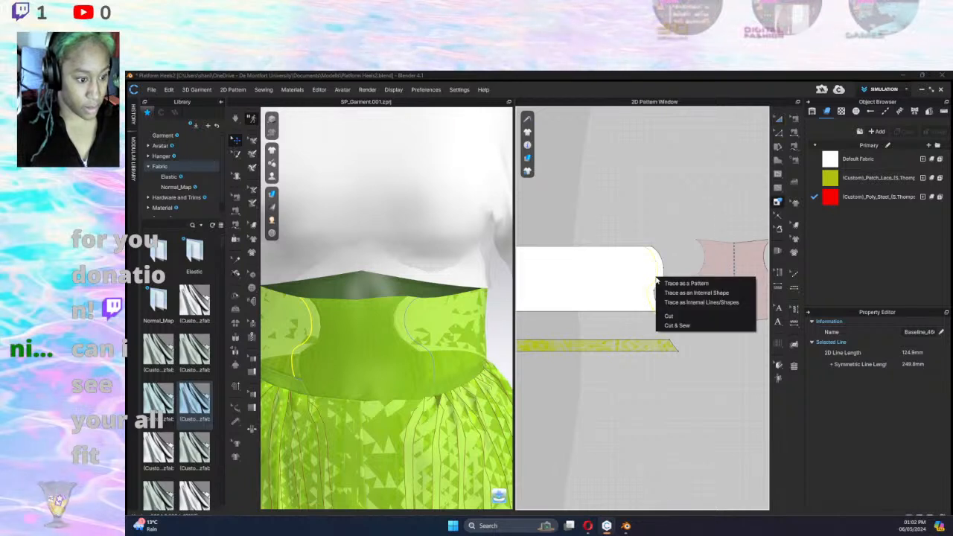
left_click(698, 327)
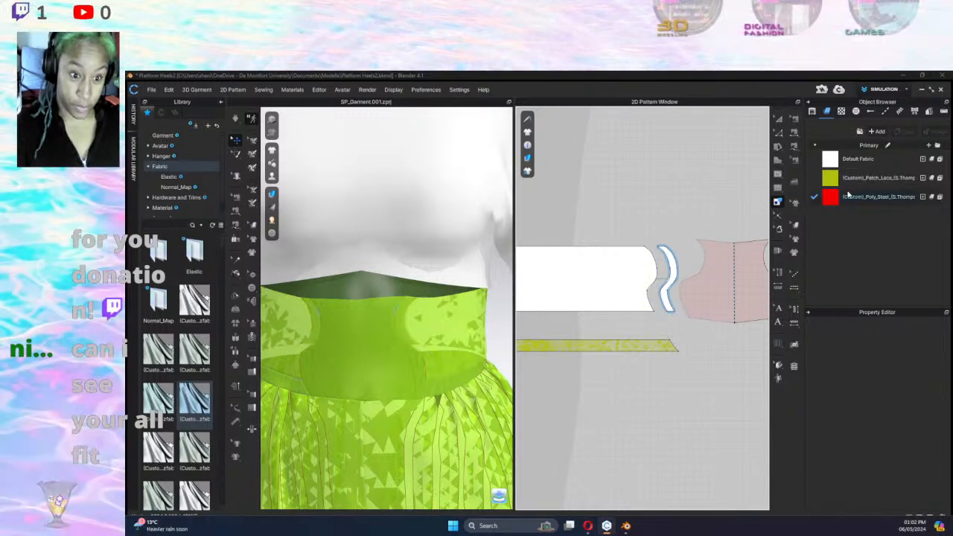
Apply the Patch_Lace fabric to the narrow strip split off at each curved end of the waistband.
left_click_drag(833, 181, 672, 267)
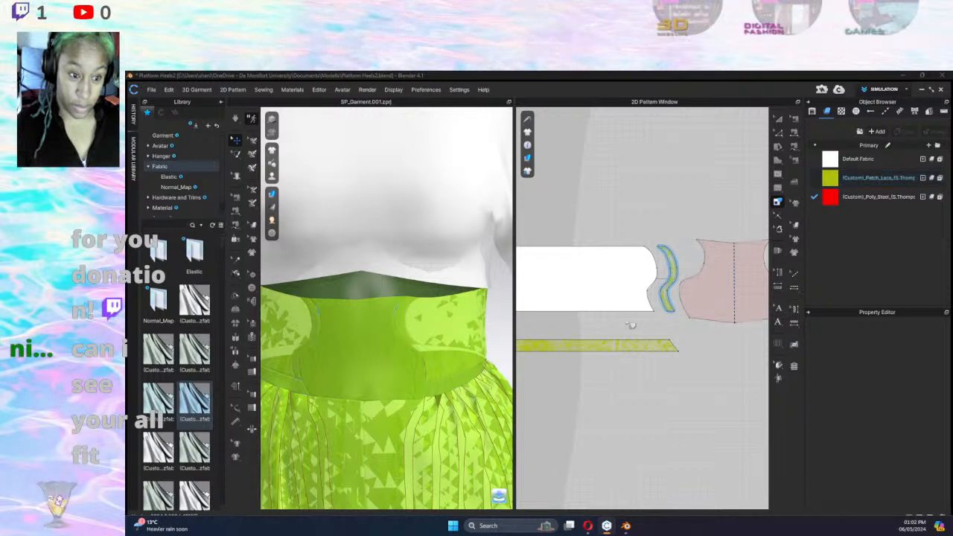
scroll(628, 326, "down", 5)
scroll(736, 304, "up", 3)
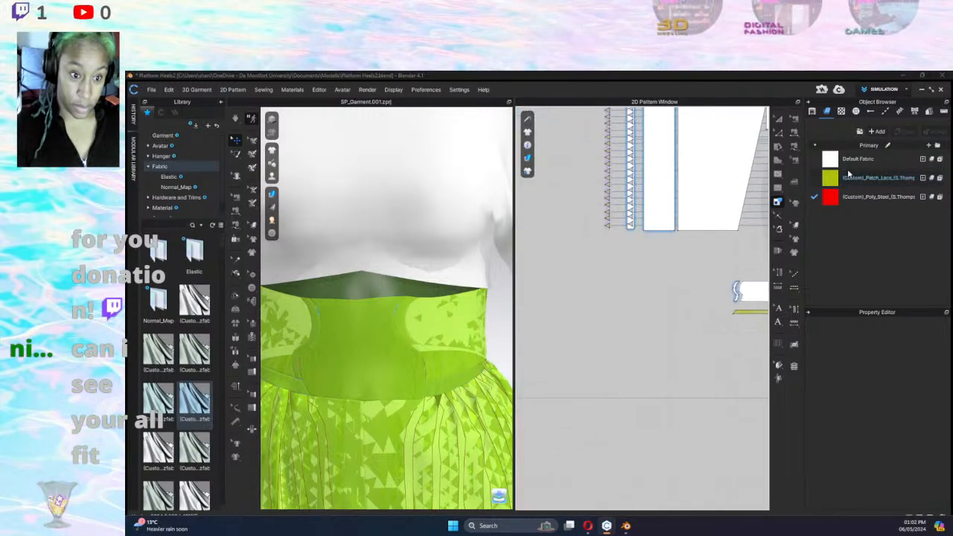
left_click_drag(736, 292, 736, 292)
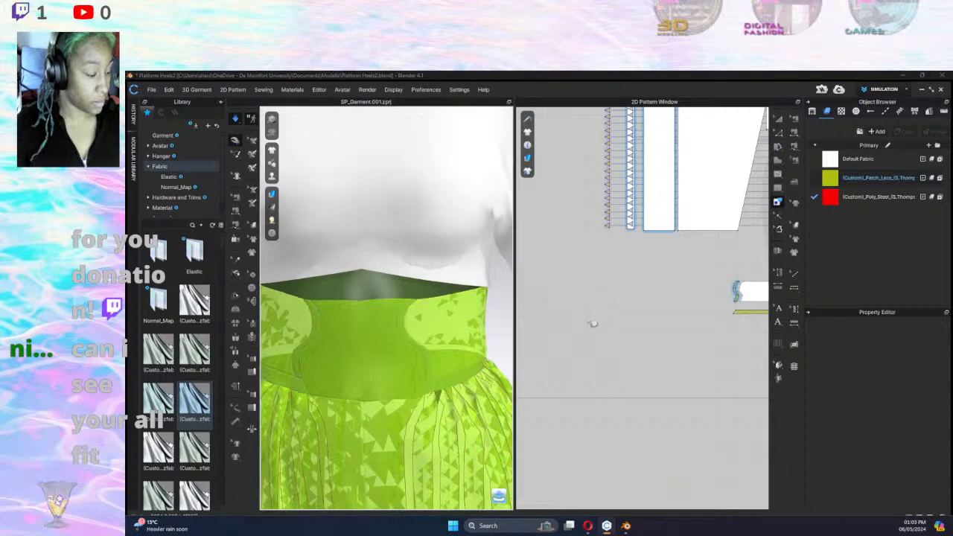
Try to place a pasted copy of the curved baseline inside the waistband pattern's curved end.
scroll(593, 324, "down", 3)
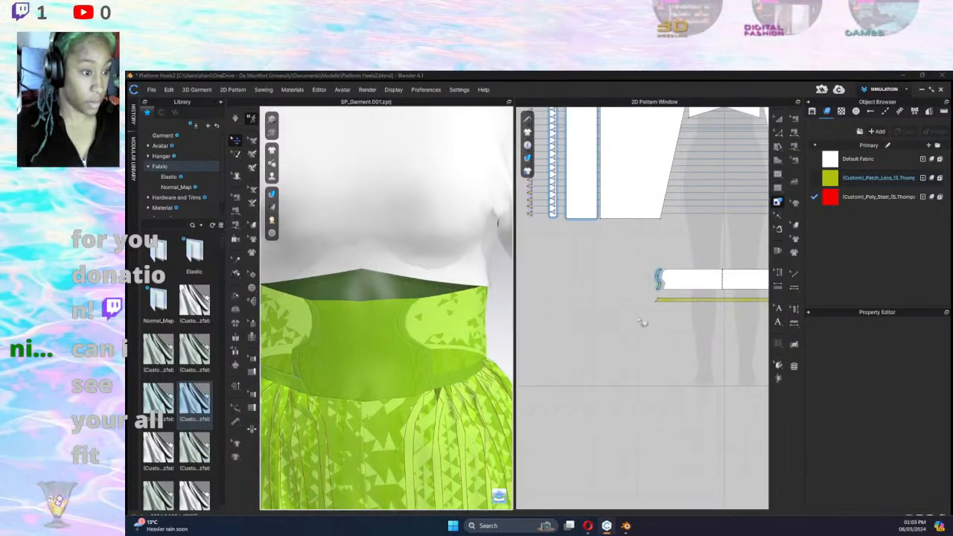
right_click_drag(643, 323, 519, 315)
scroll(674, 272, "up", 6)
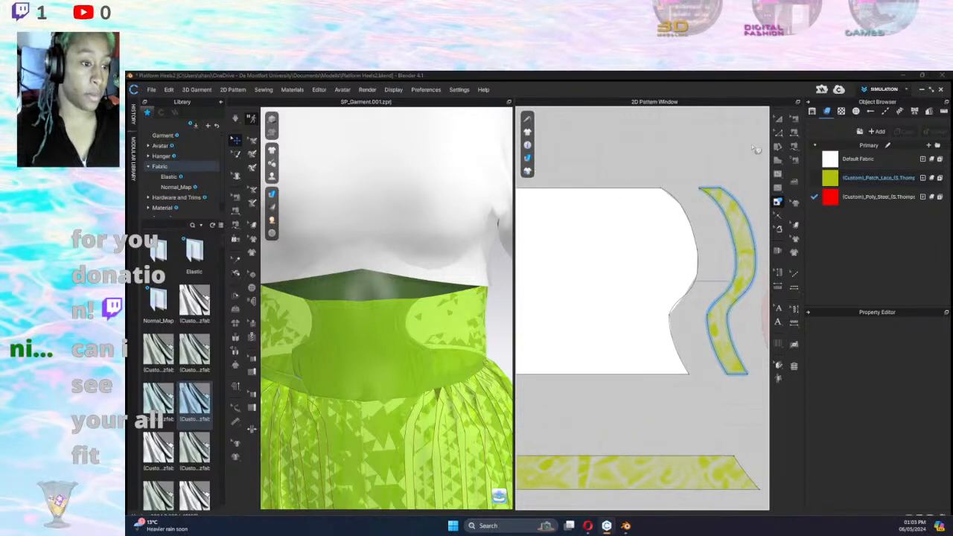
key("ctrl+v")
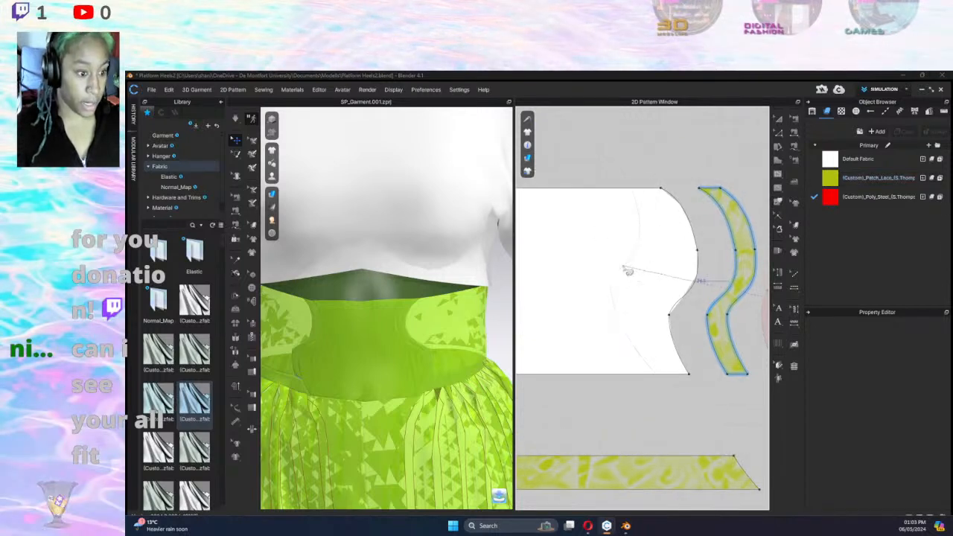
scroll(625, 302, "down", 2)
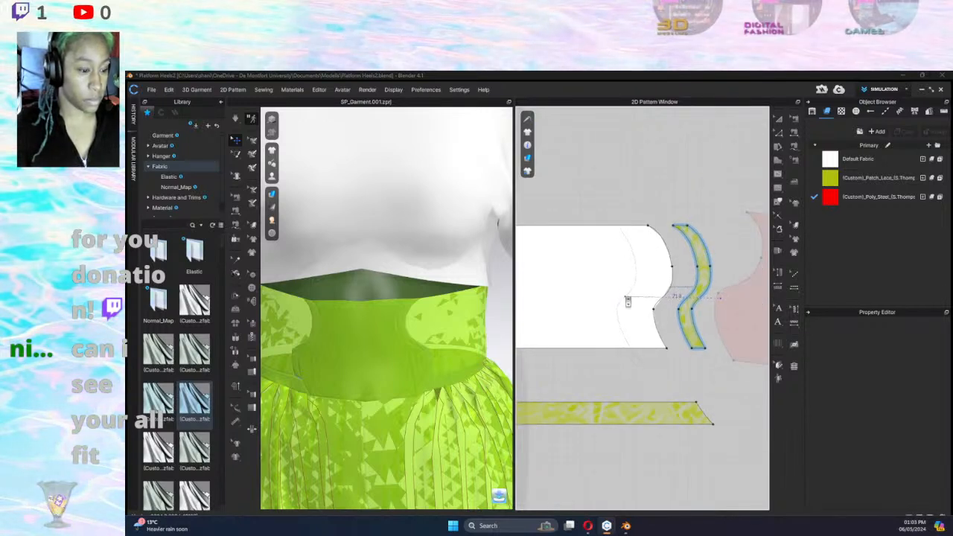
left_click(631, 302)
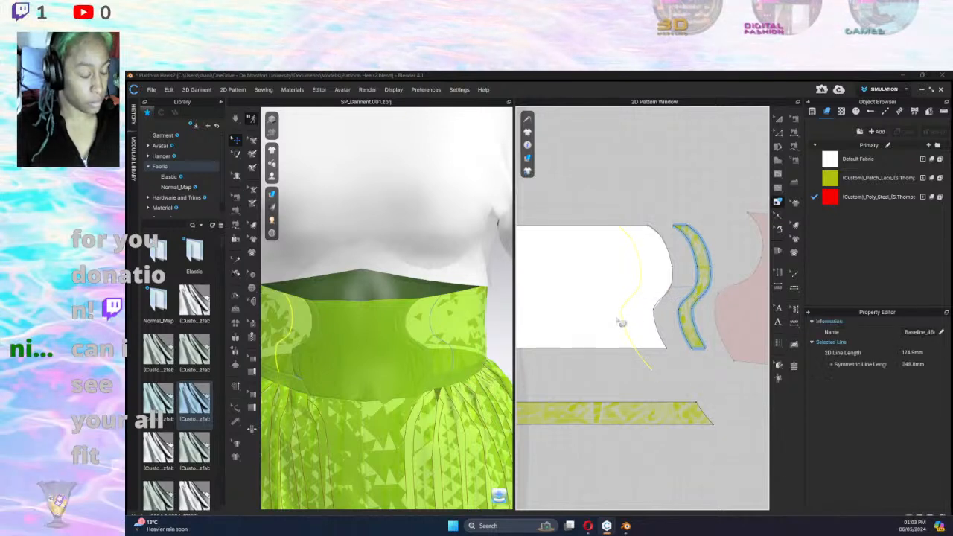
key("ctrl+z")
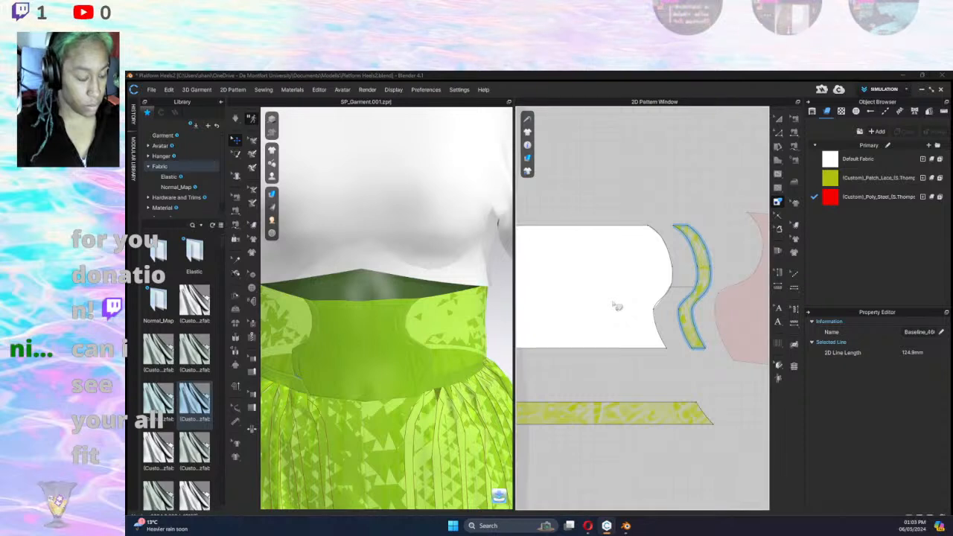
Paste two copies of the curved baseline side by side inside the waistband's curved end, a narrow strip's width apart.
key("ctrl+v")
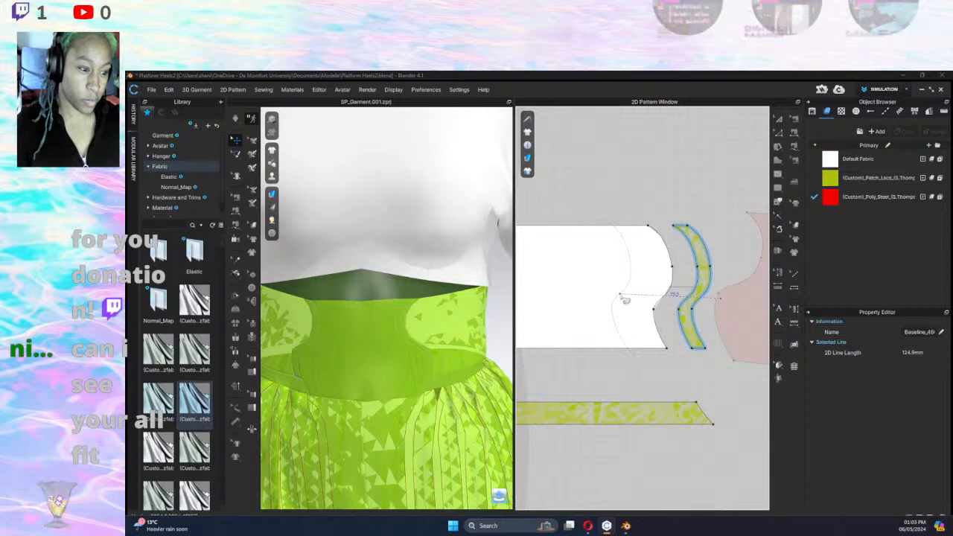
left_click(631, 302)
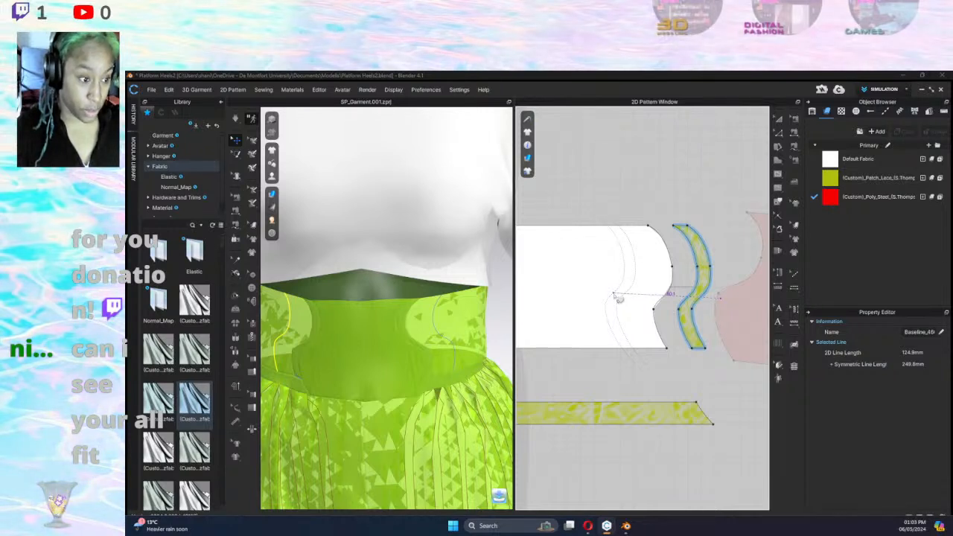
left_click(618, 299)
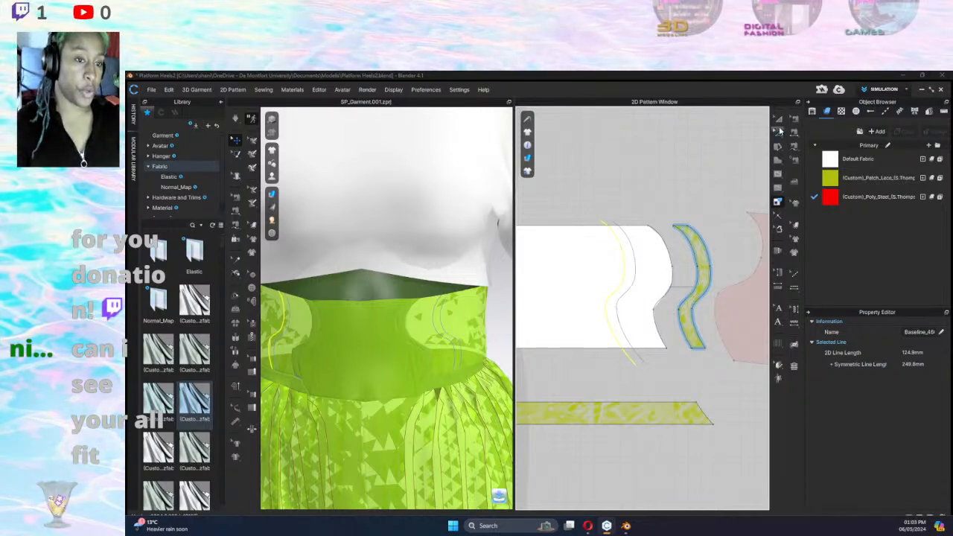
Trace both curved baselines and apply Cut & Sew to split the waistband end into a narrow strip and a curved panel.
left_click(779, 130)
left_click(638, 254)
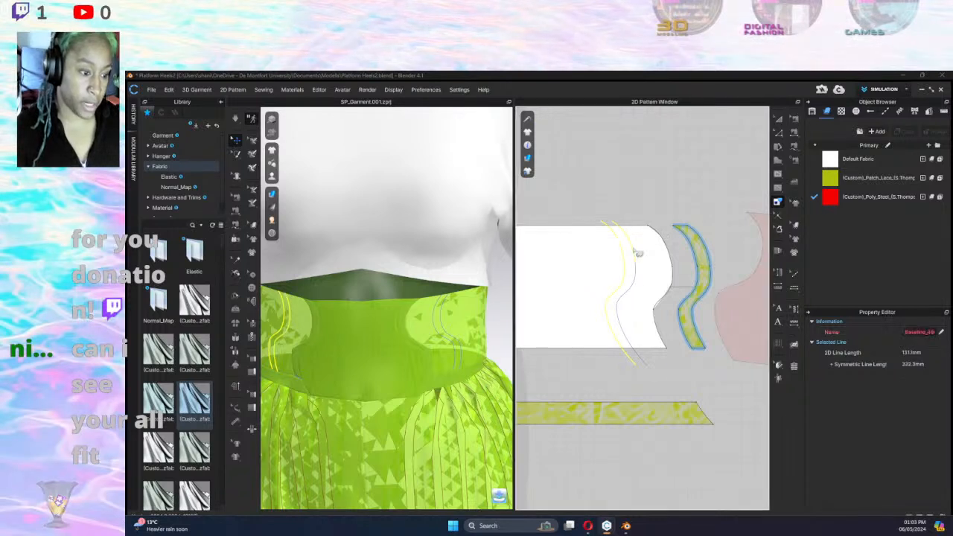
left_click(635, 254, "shift")
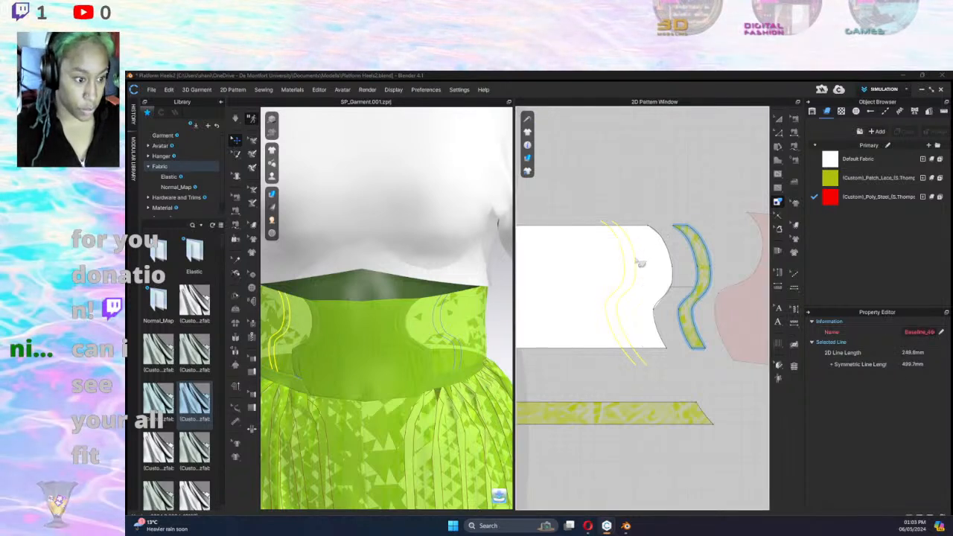
right_click(635, 257)
left_click(673, 307)
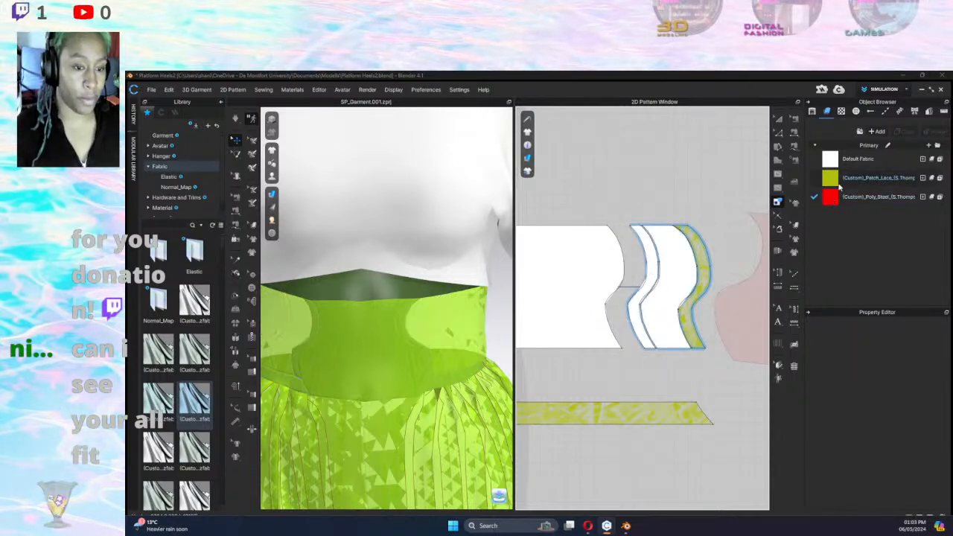
Apply the Patch_Lace fabric to the new inner curved strip at both ends of the waistband.
left_click_drag(864, 178, 648, 262)
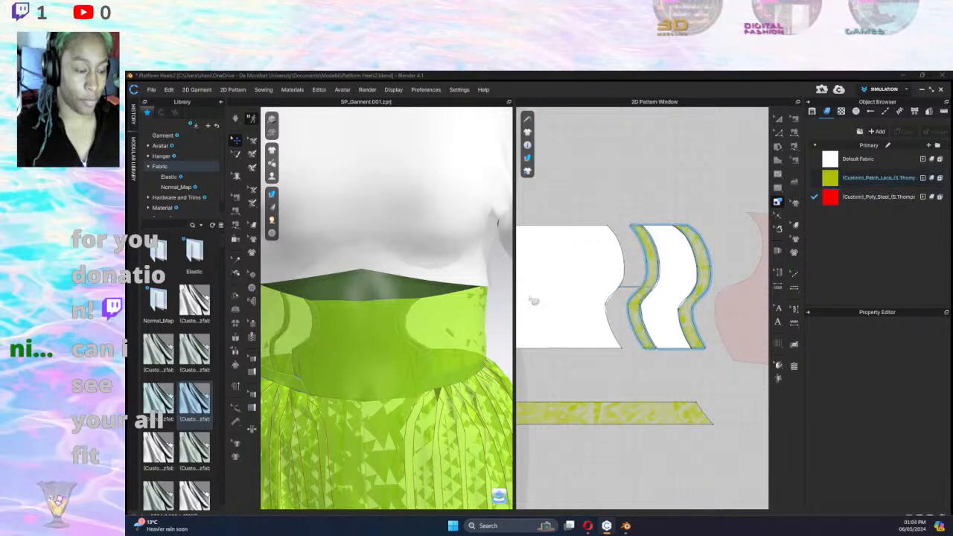
middle_click_drag(572, 298, 924, 266)
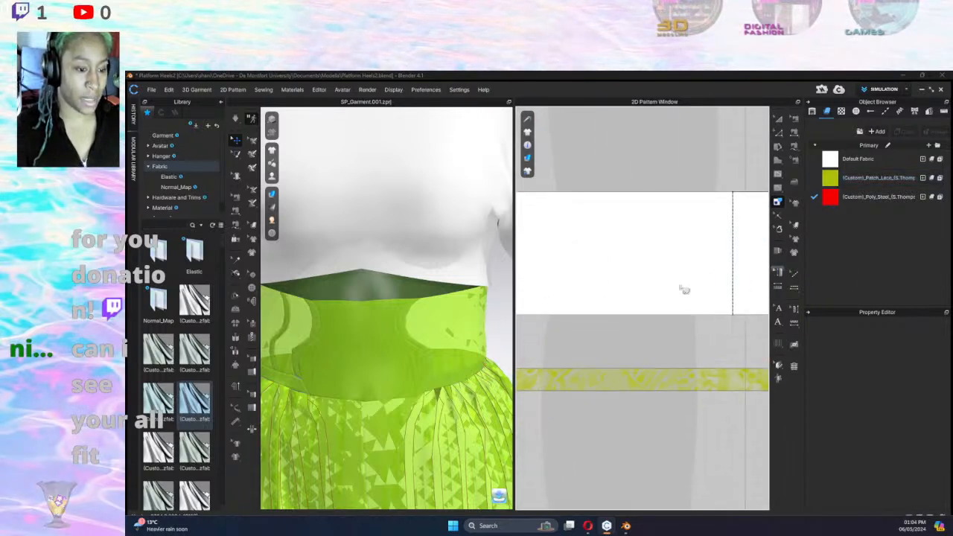
middle_click_drag(662, 288, 895, 283)
left_click_drag(864, 178, 628, 236)
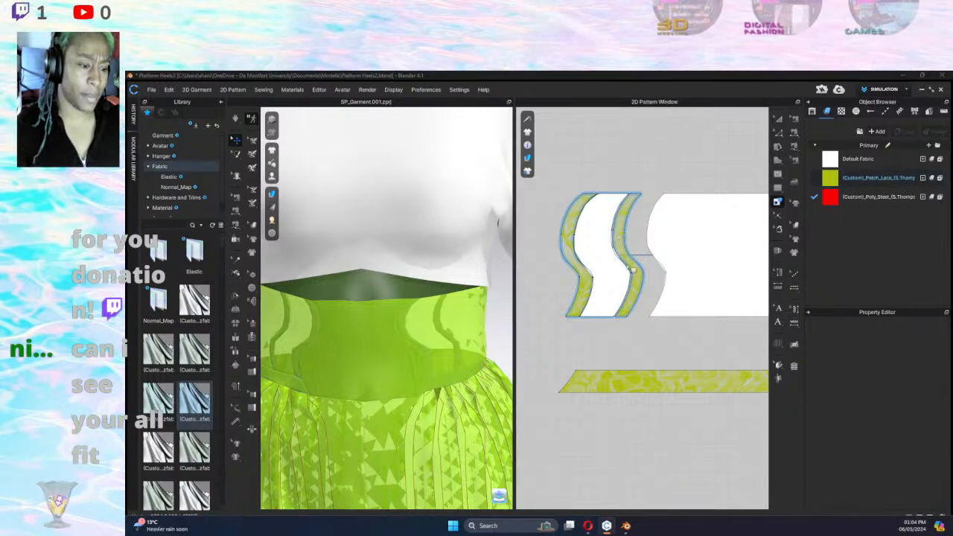
Move the inner lace strip at both waistband ends away from the curved panel, into the gap beside the main waistband piece.
left_click(778, 120)
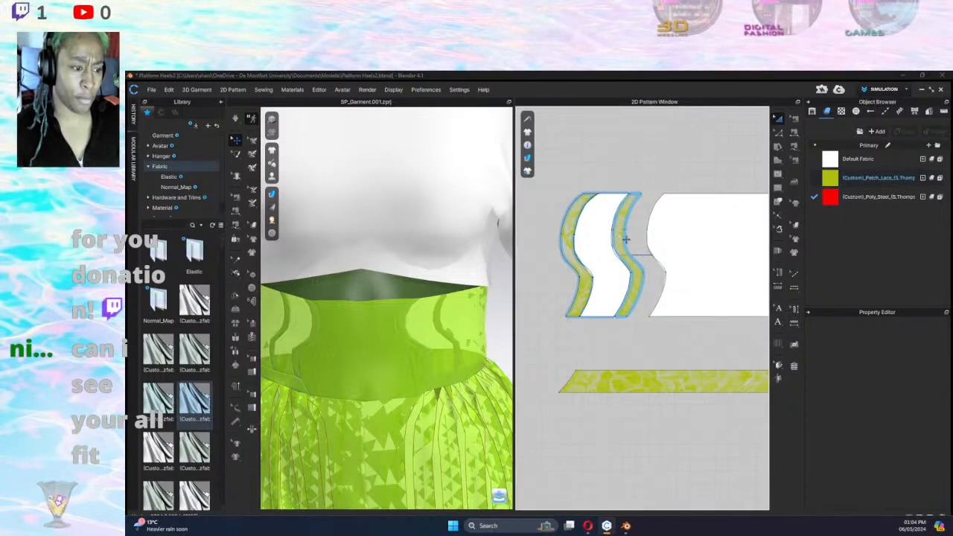
left_click_drag(621, 242, 631, 246)
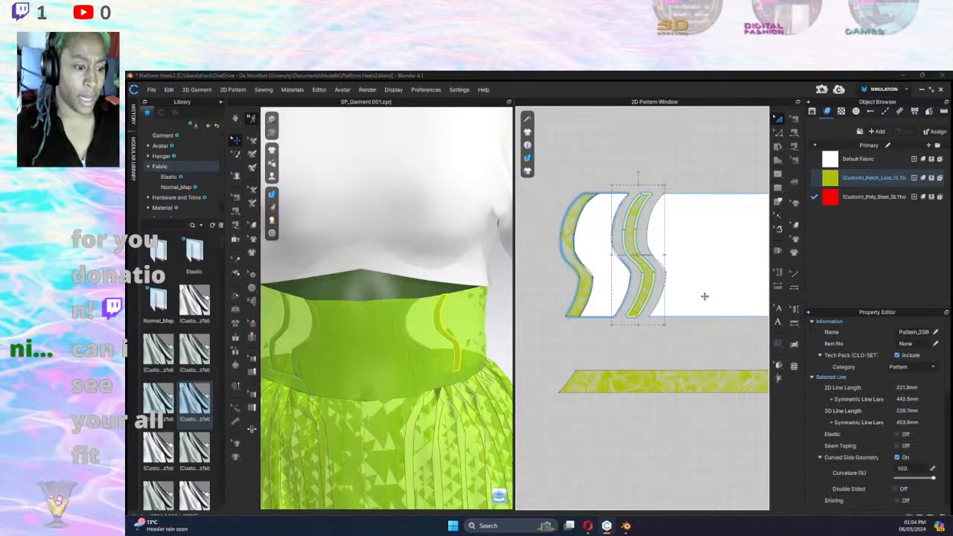
middle_click_drag(705, 296, 502, 302)
middle_click_drag(679, 275, 514, 279)
middle_click_drag(626, 268, 440, 272)
middle_click_drag(681, 259, 619, 259)
left_click_drag(702, 253, 667, 254)
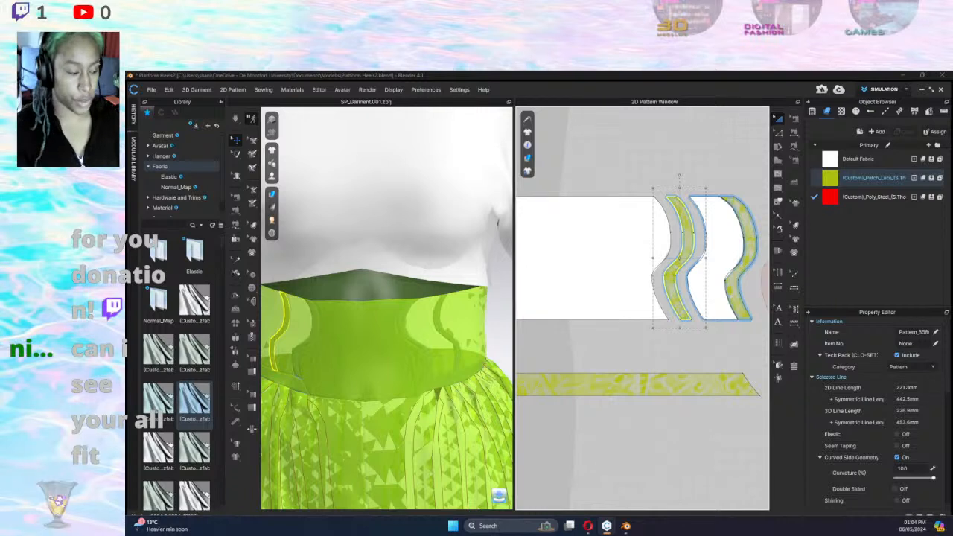
left_click(628, 153)
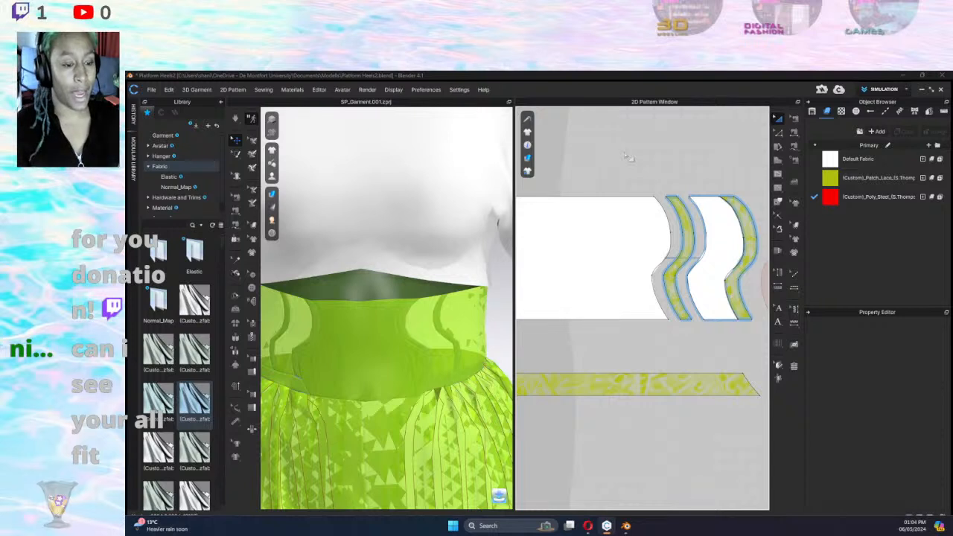
Move the outer lace strip at both waistband ends outward, leaving a gap beside the curved panel.
left_click(756, 227)
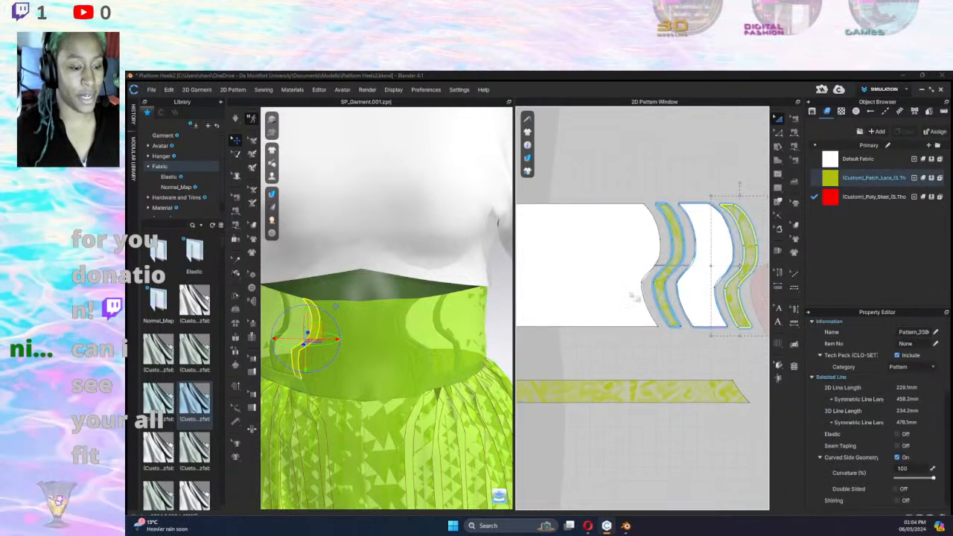
scroll(572, 278, "down", 2)
scroll(572, 278, "down", 2)
middle_click_drag(638, 281, 883, 285)
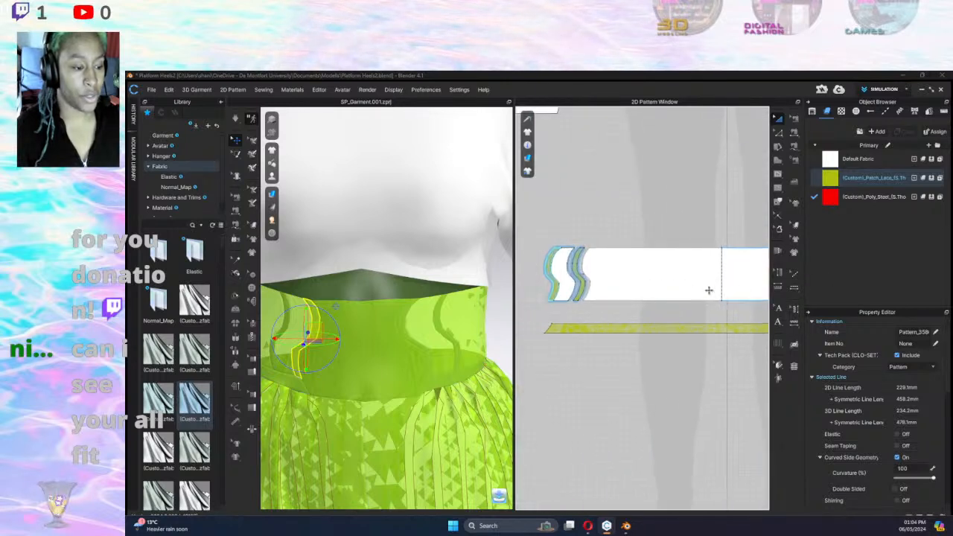
left_click(550, 271)
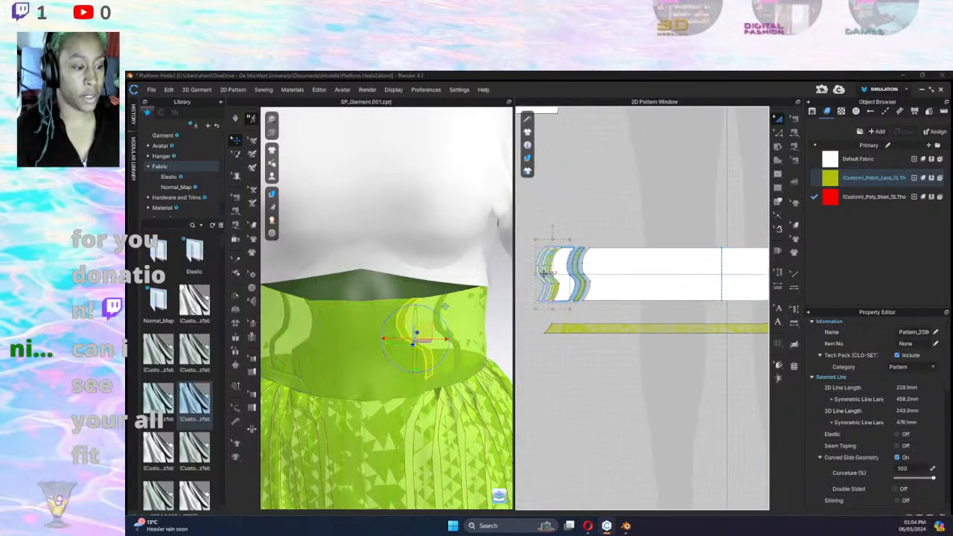
left_click(673, 316)
middle_click_drag(673, 316, 712, 300)
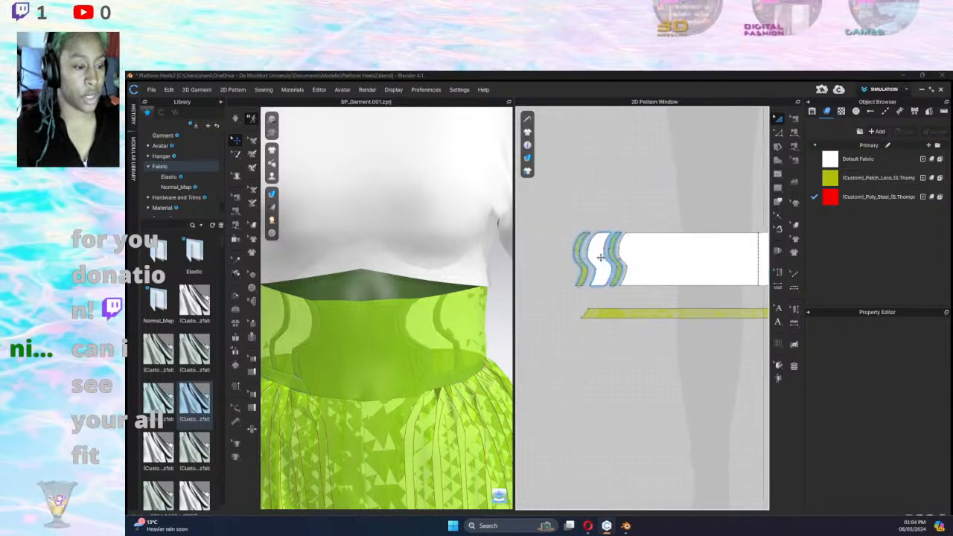
left_click(600, 257)
left_click(688, 301)
Draw a small base circle, about 23 mm in circumference, near the upper edge of the curved panel between the lace strips.
middle_click_drag(688, 301, 562, 301)
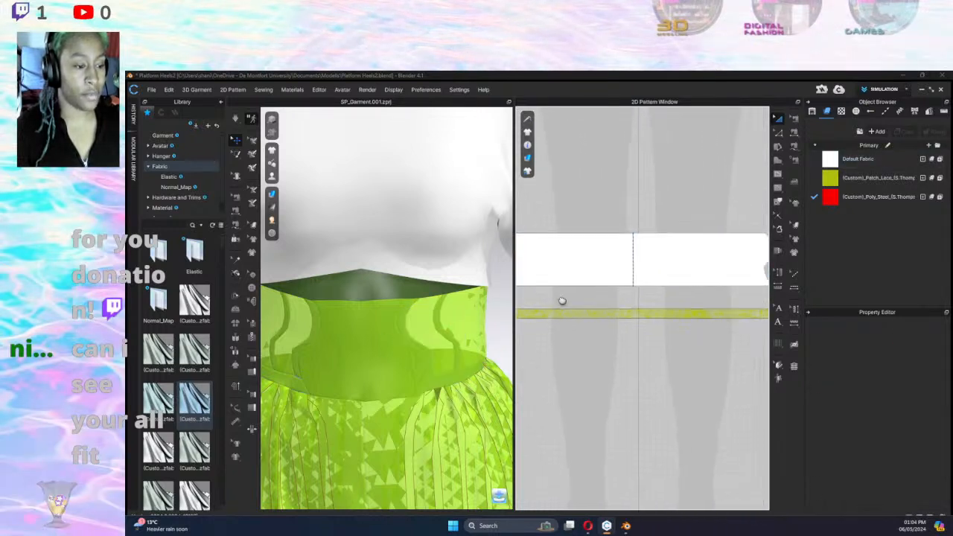
scroll(562, 301, "down", 3)
scroll(708, 263, "up", 5)
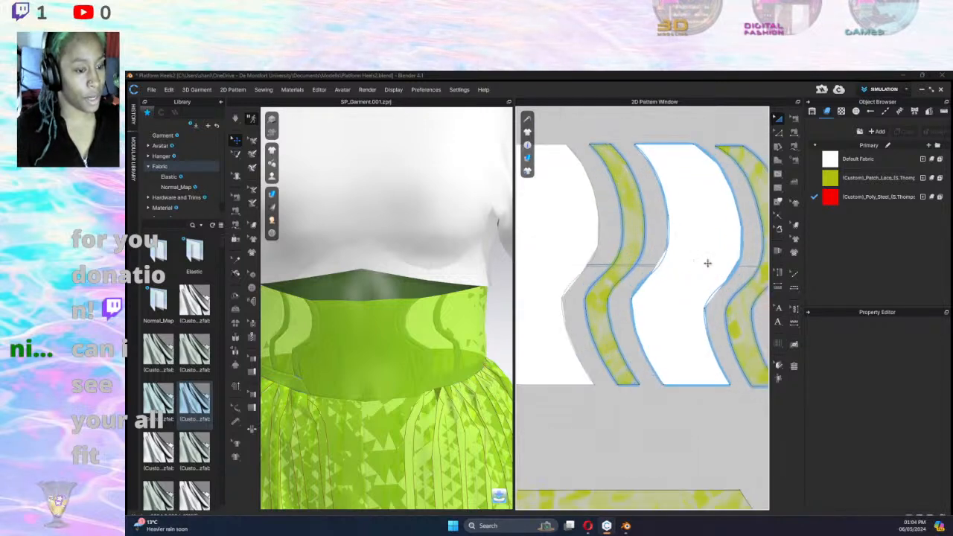
left_click(778, 190)
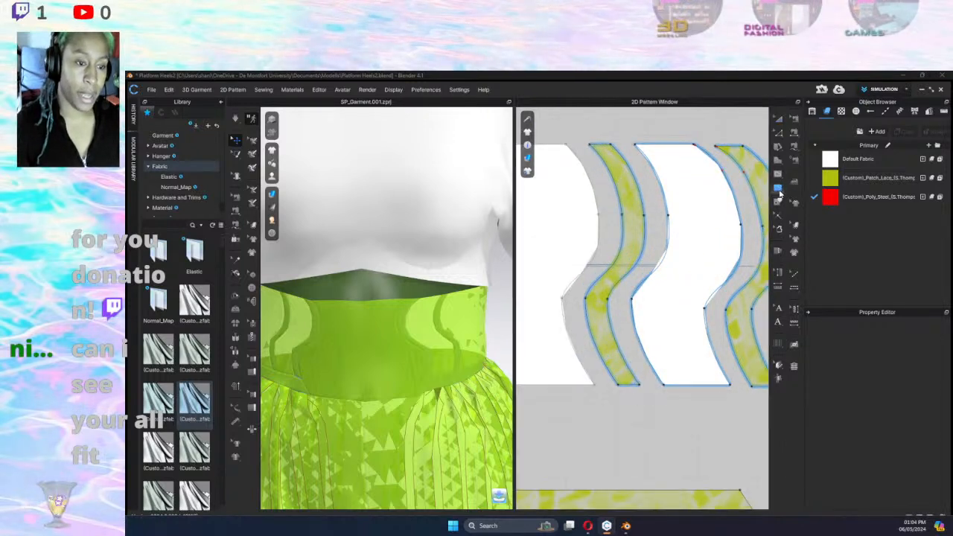
left_click(779, 191)
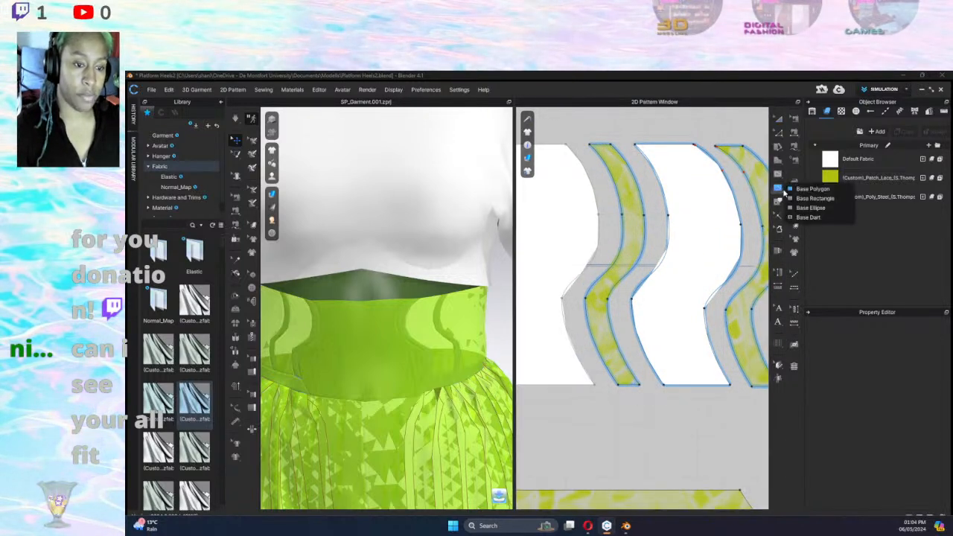
left_click(809, 217)
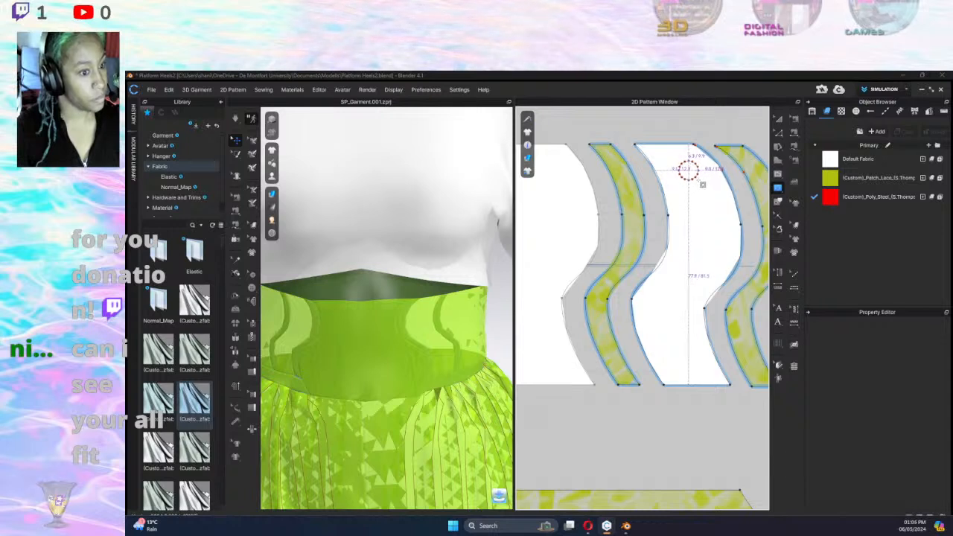
left_click(707, 187)
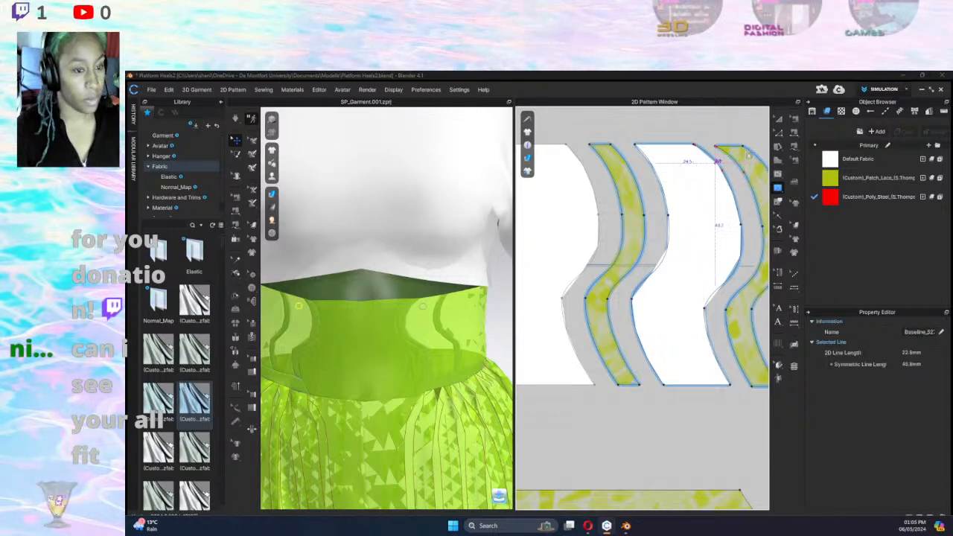
Draw a larger base circle, about 38 mm in circumference, around the small circle near the curved panel's upper edge.
left_click(777, 202)
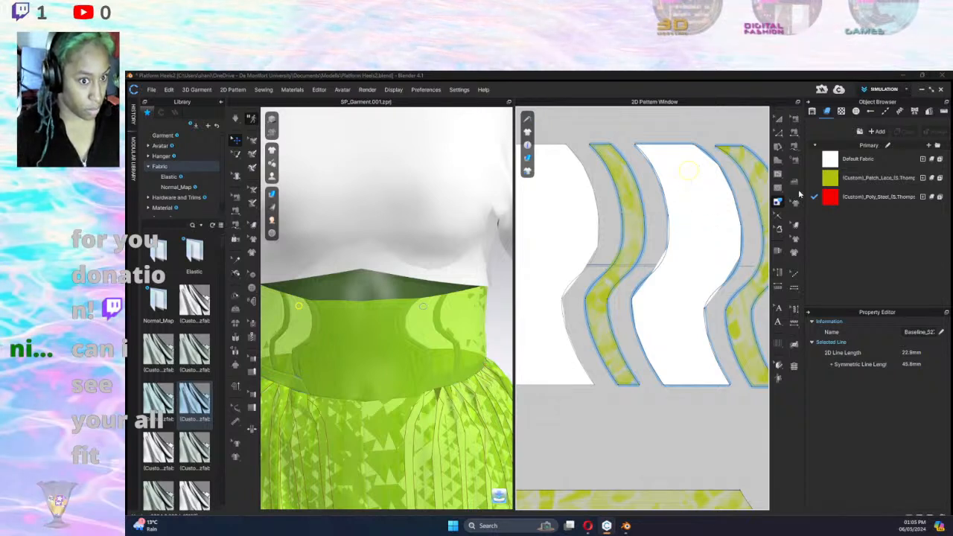
left_click(778, 188)
scroll(696, 171, "up", 4)
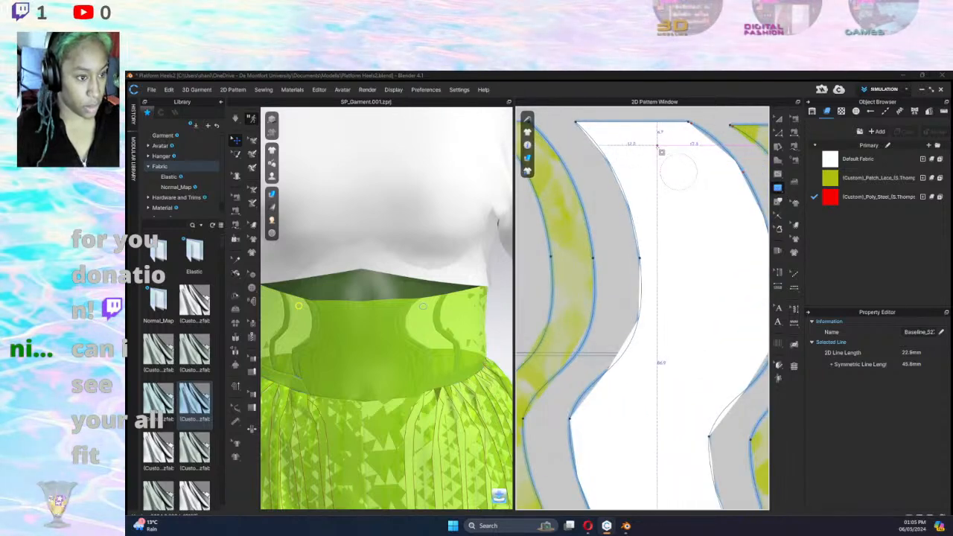
left_click_drag(655, 143, 709, 197)
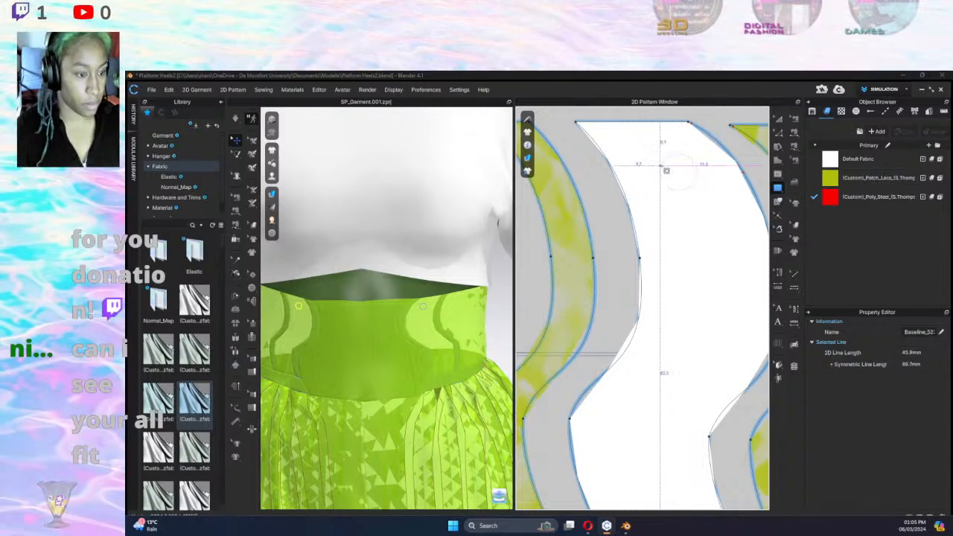
left_click(645, 138)
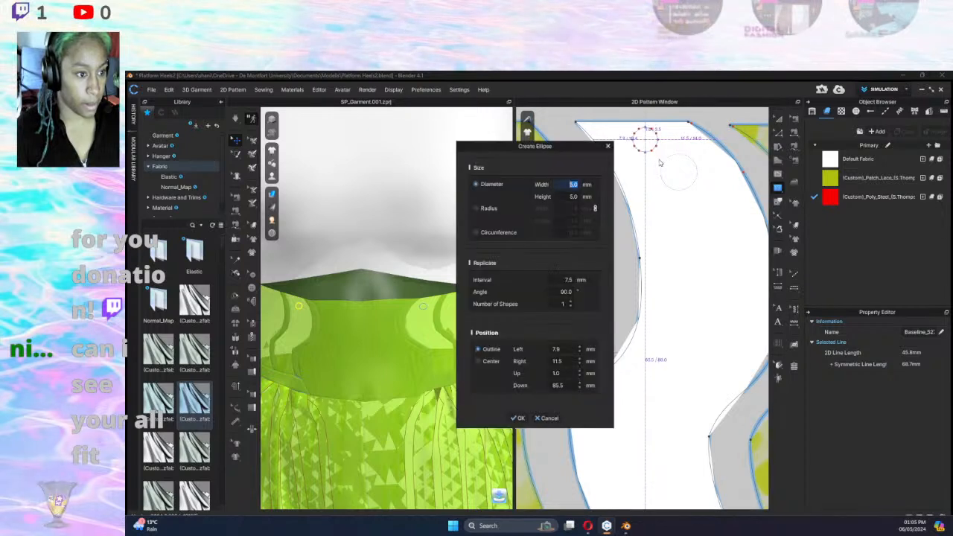
left_click(557, 418)
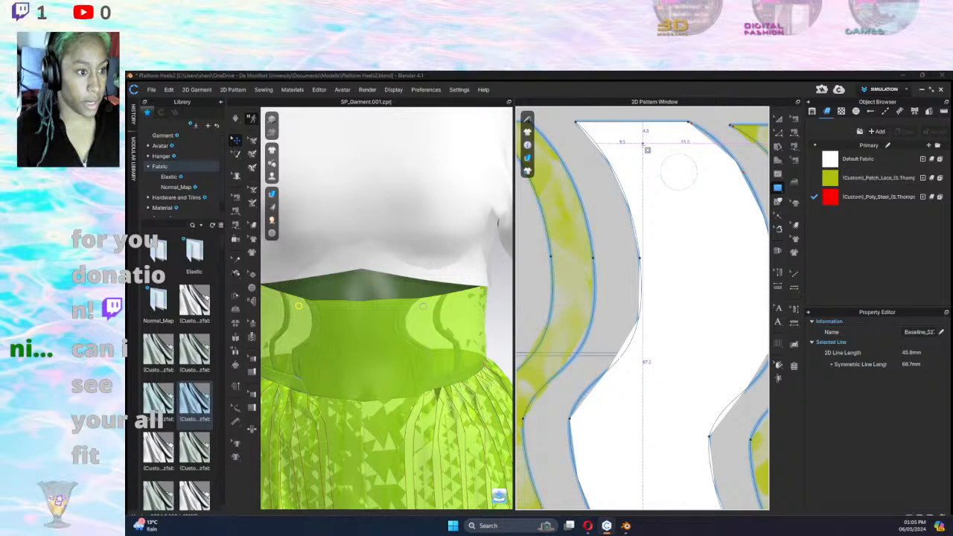
left_click_drag(647, 144, 715, 207)
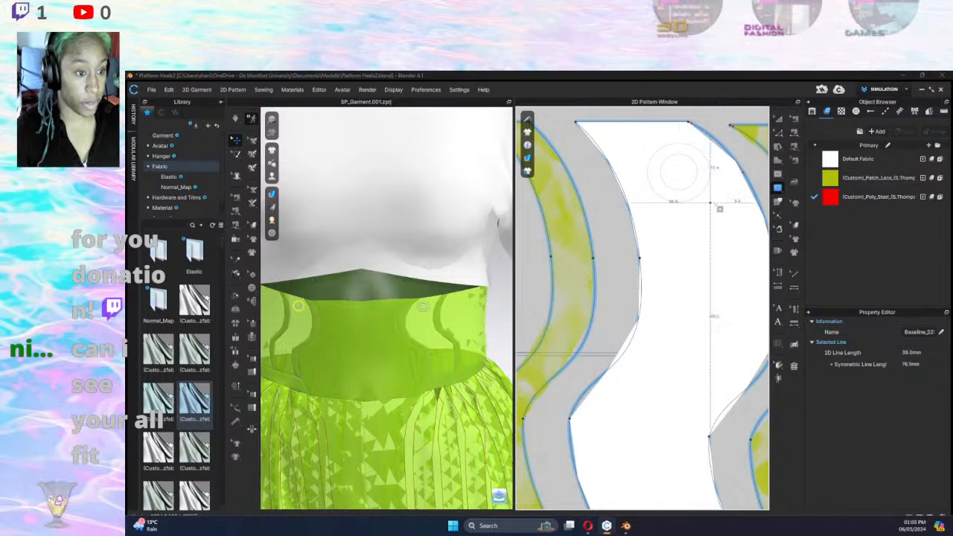
Select and copy the pair of concentric circles on the curved panel.
left_click(780, 202)
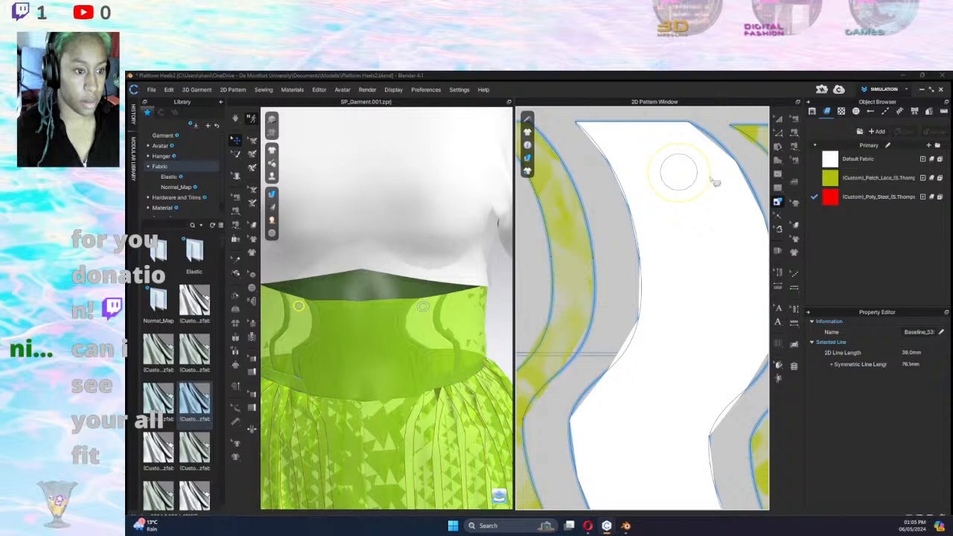
left_click(780, 227)
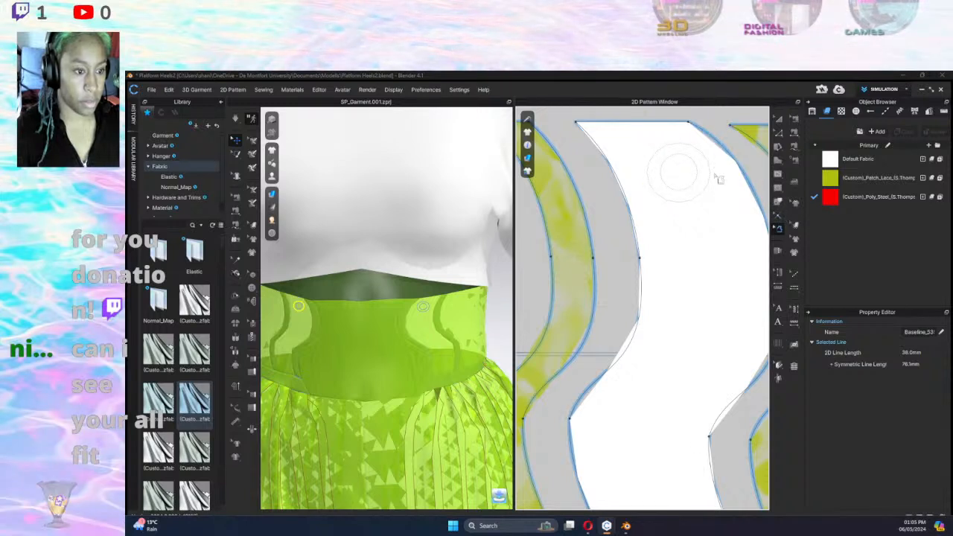
left_click(712, 175)
left_click(778, 174)
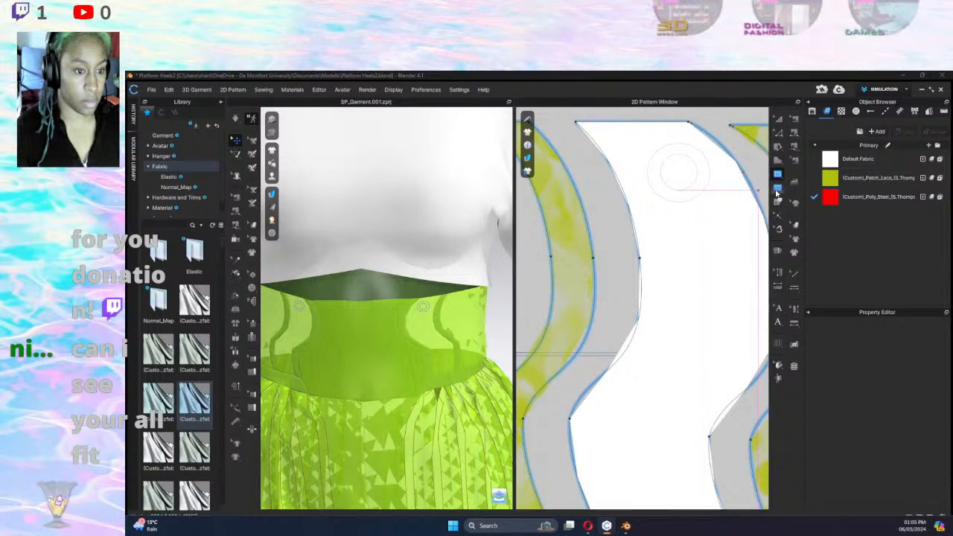
left_click(779, 187)
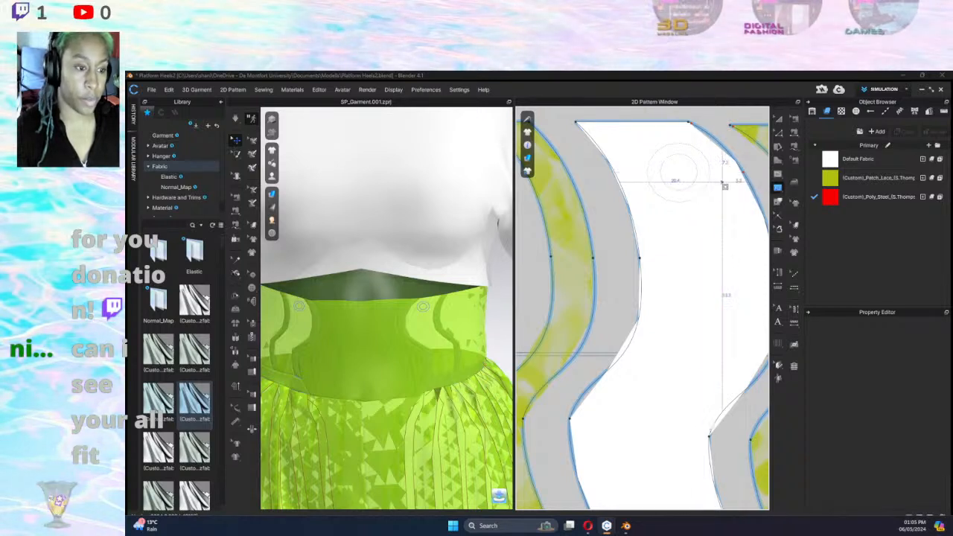
left_click(778, 174)
left_click(778, 202)
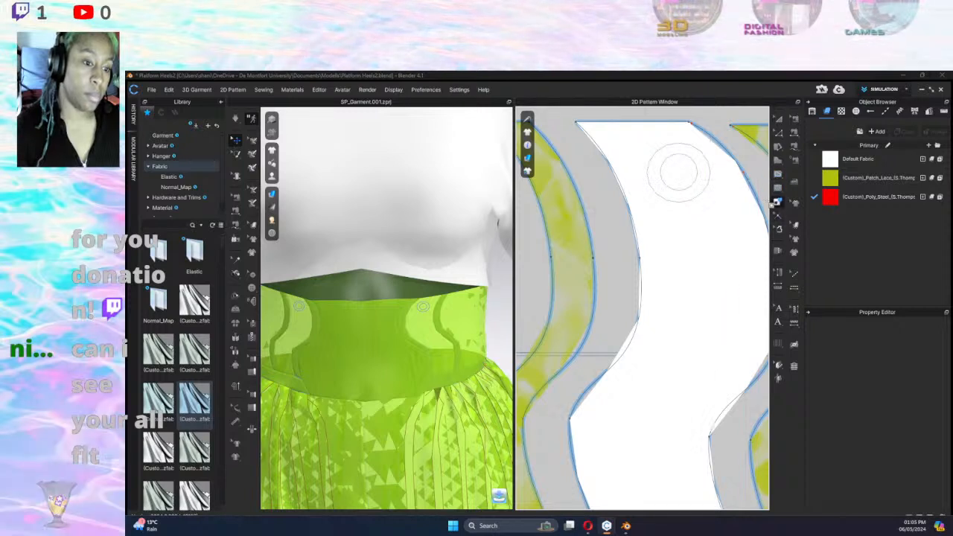
left_click(702, 173)
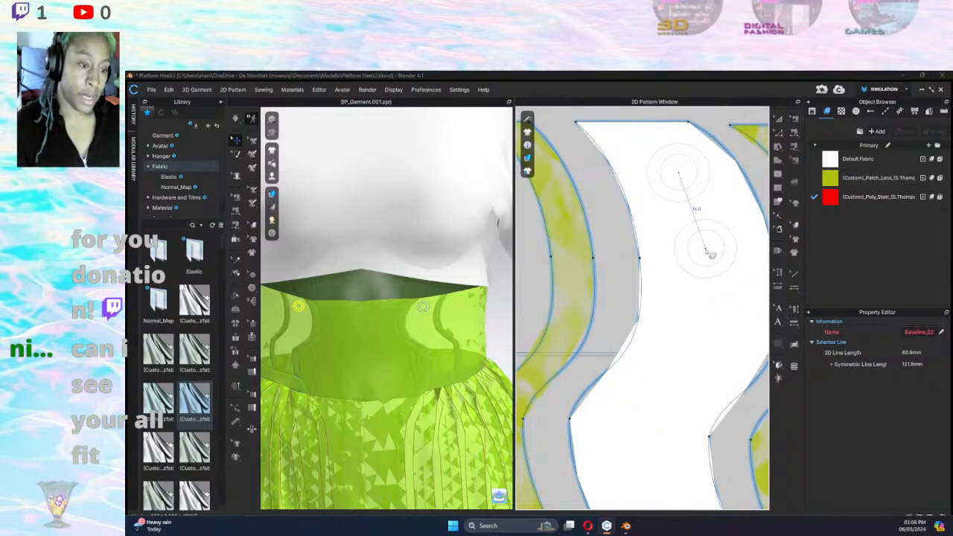
Try to paste two copies of the circle pair below the original on the curved panel, and undo them.
left_click(711, 255)
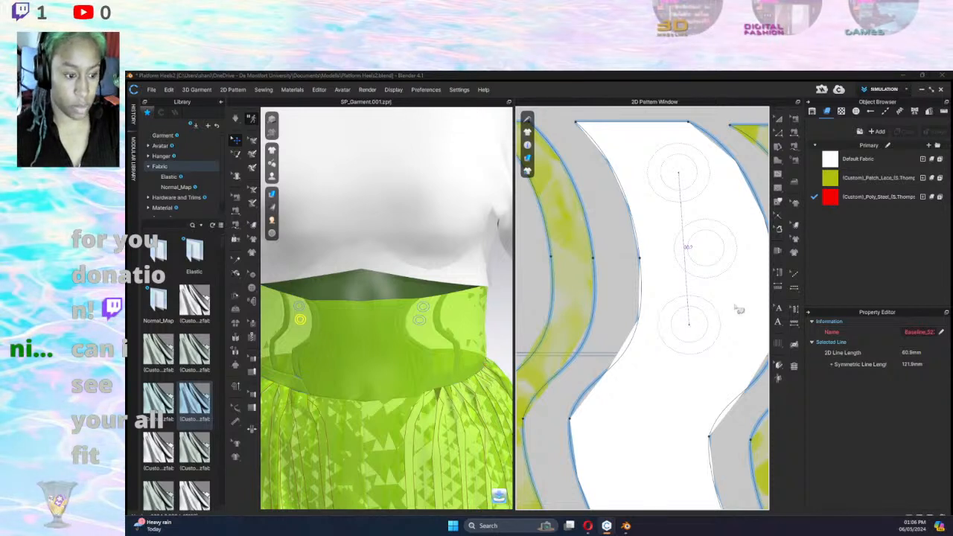
left_click(716, 332)
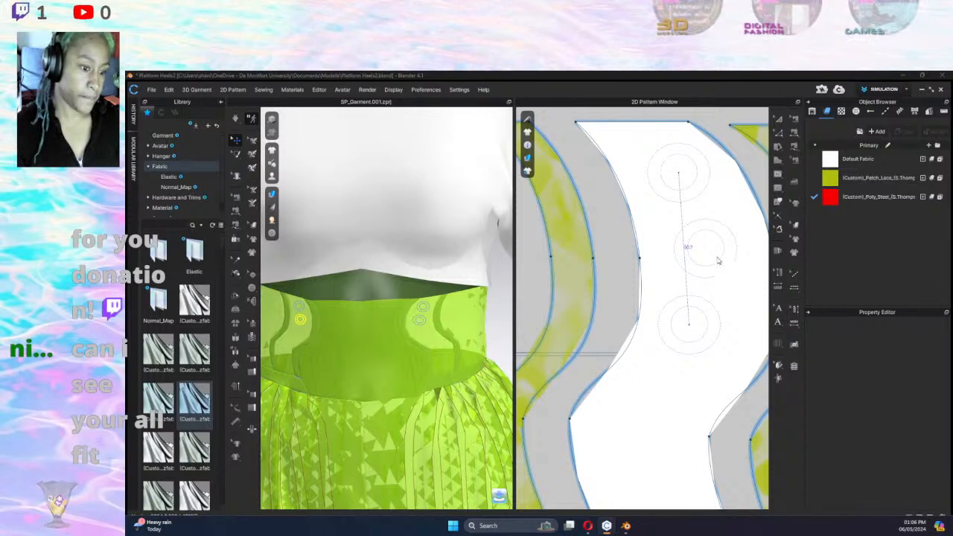
key("ctrl+z")
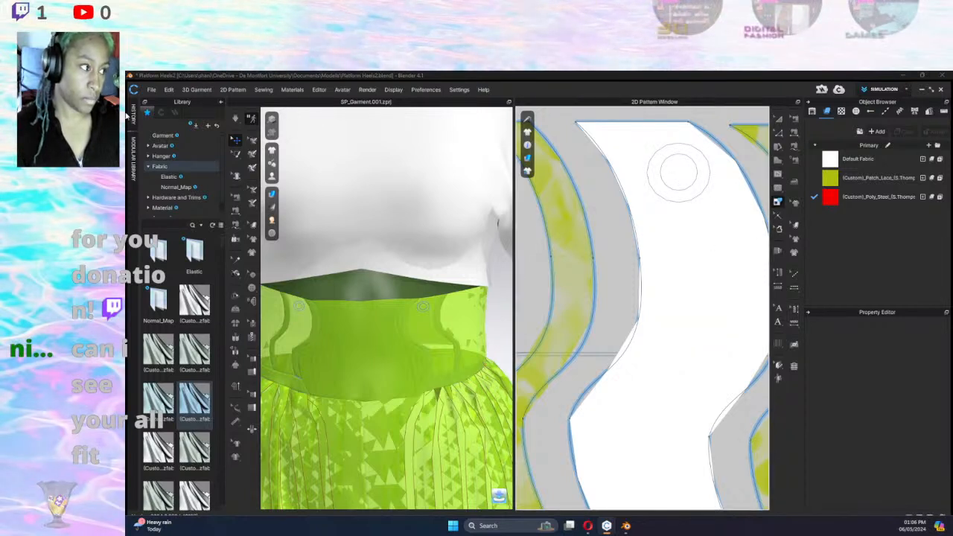
left_click(169, 89)
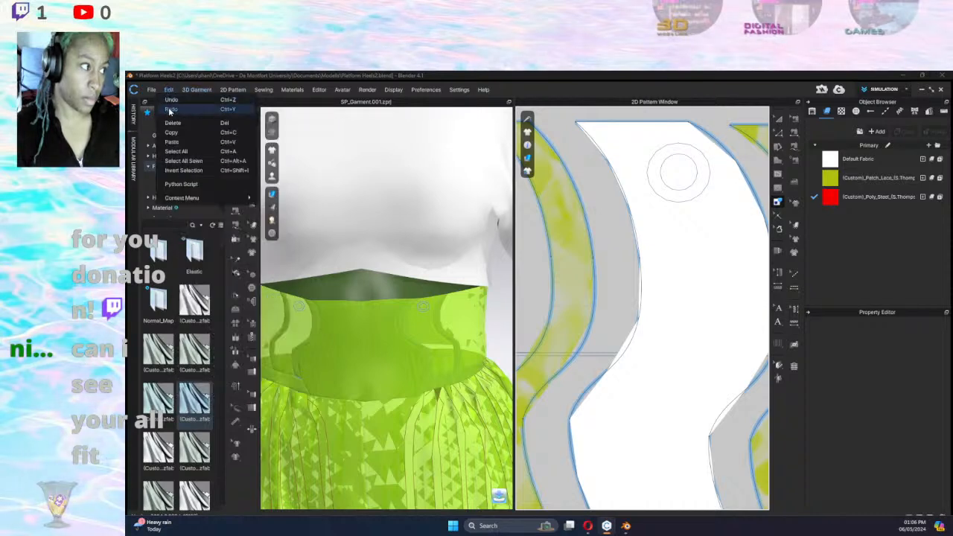
left_click(169, 111)
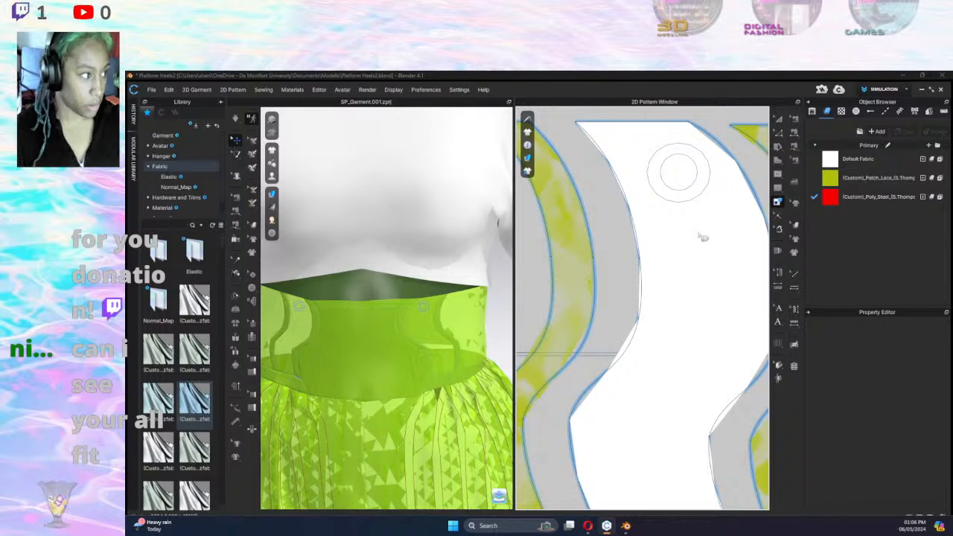
Paste two copies of the concentric circle pair one below the other under the original, down the middle of the curved panel.
key("ctrl+v")
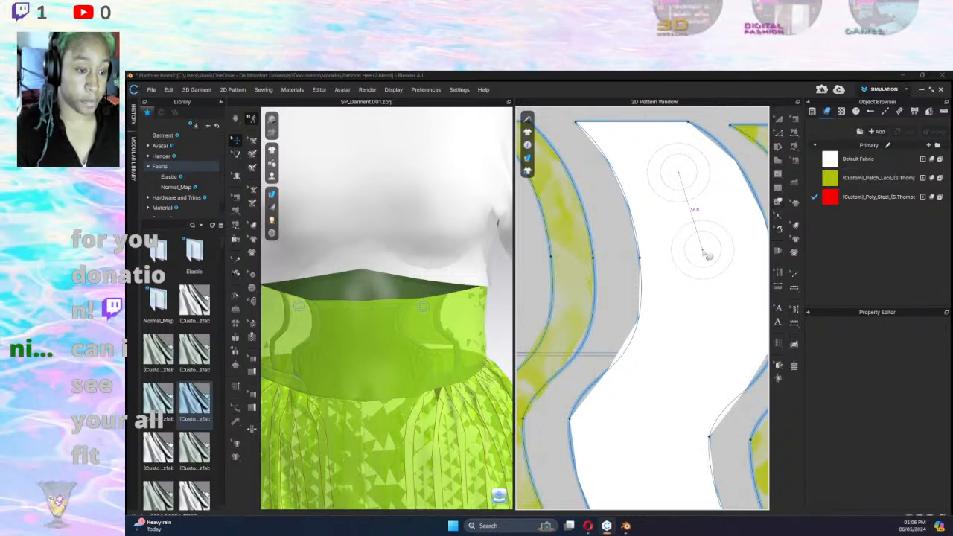
left_click(708, 256)
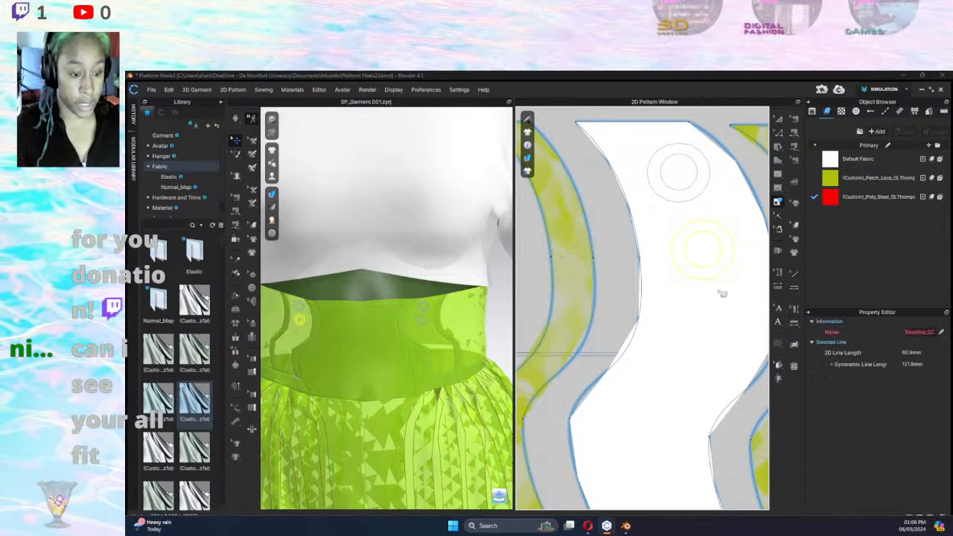
left_click(745, 297)
left_click_drag(736, 290, 670, 221)
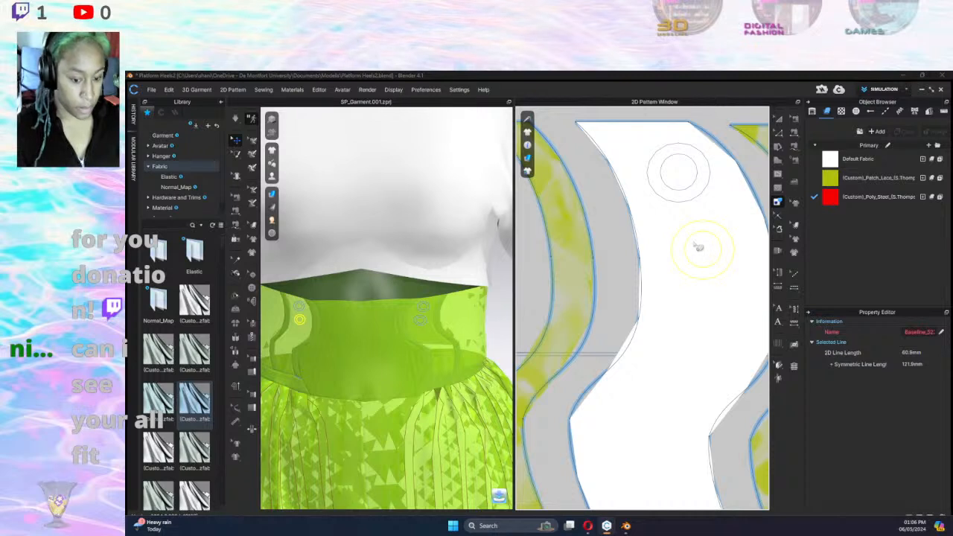
left_click_drag(713, 254, 712, 337)
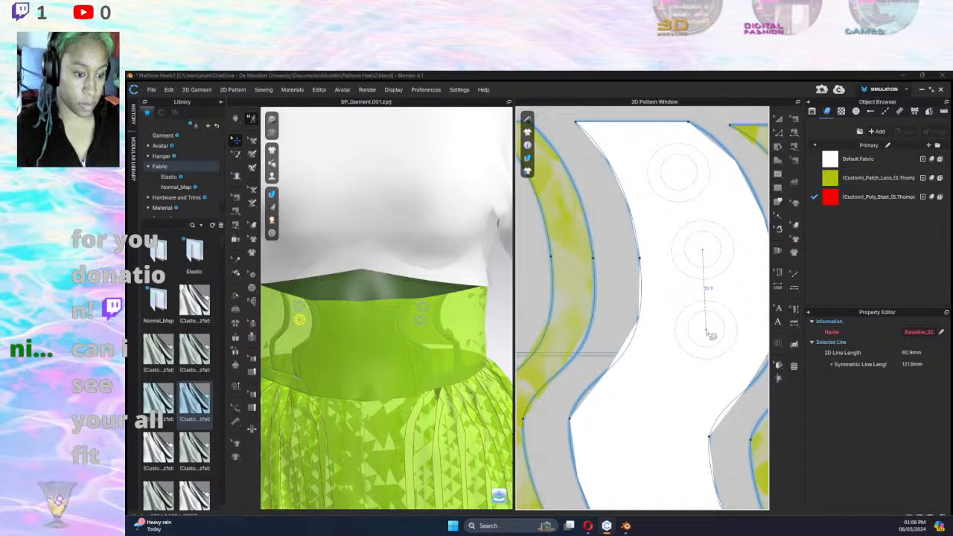
left_click_drag(709, 339, 709, 334)
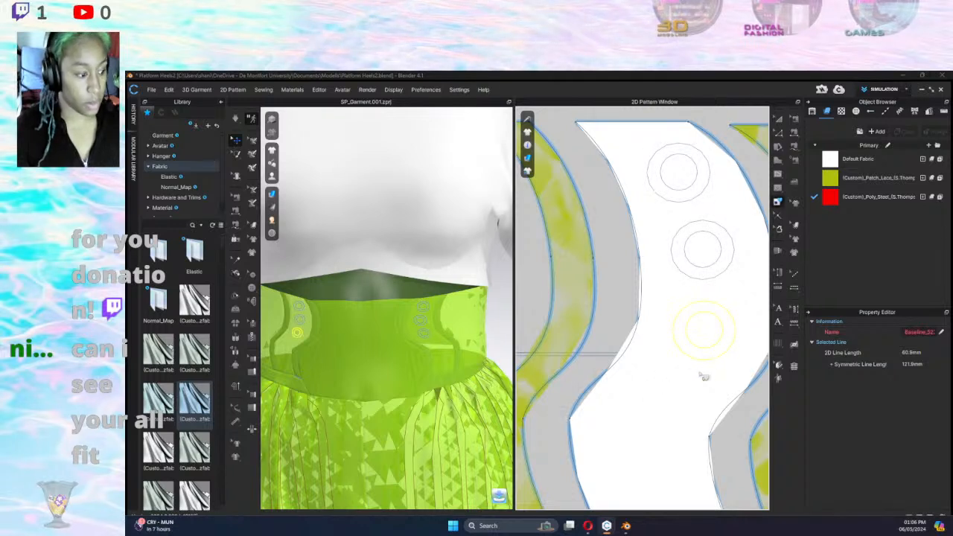
Paste three more concentric circle pairs along the panel's lower curve, continuing the column to its lower edge.
right_click_drag(685, 365, 692, 243)
key("ctrl+c")
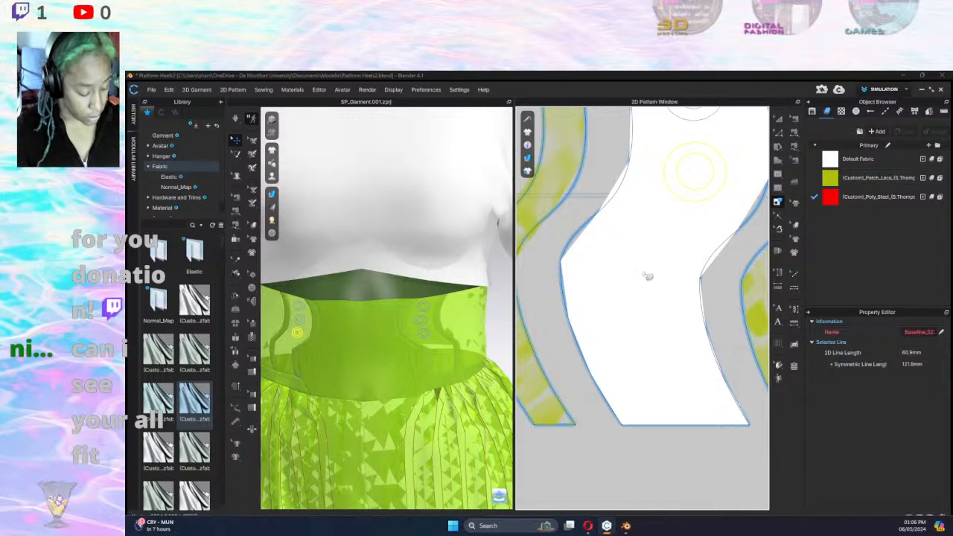
key("ctrl+v")
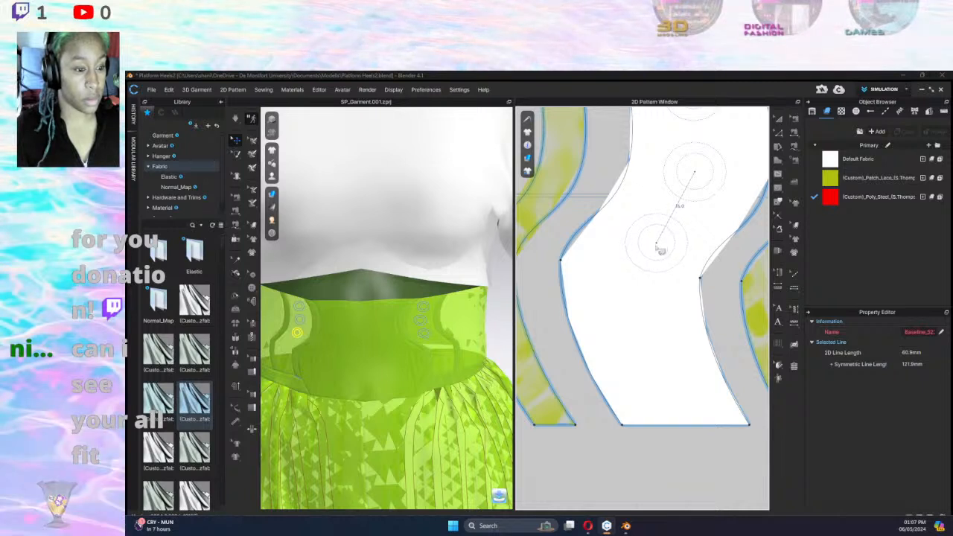
key("Escape")
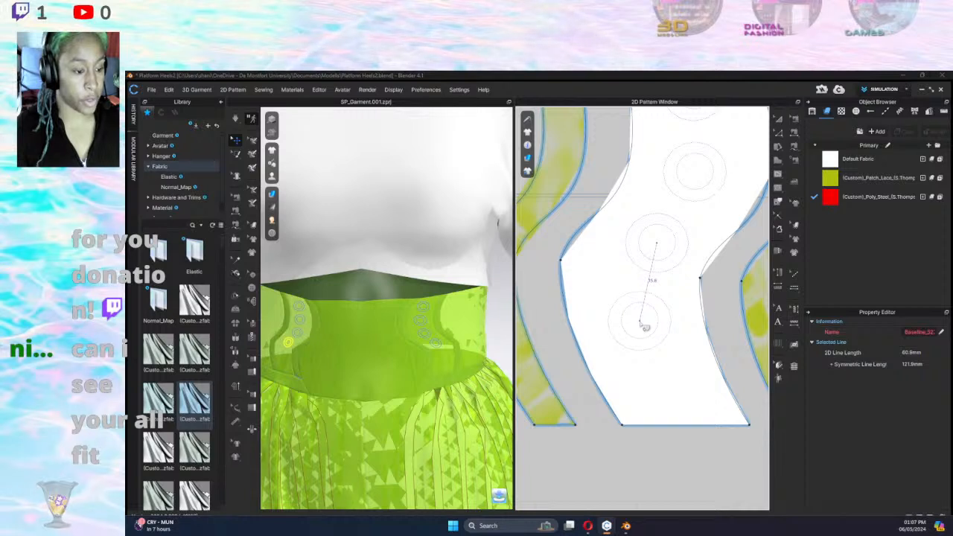
double_click(644, 328)
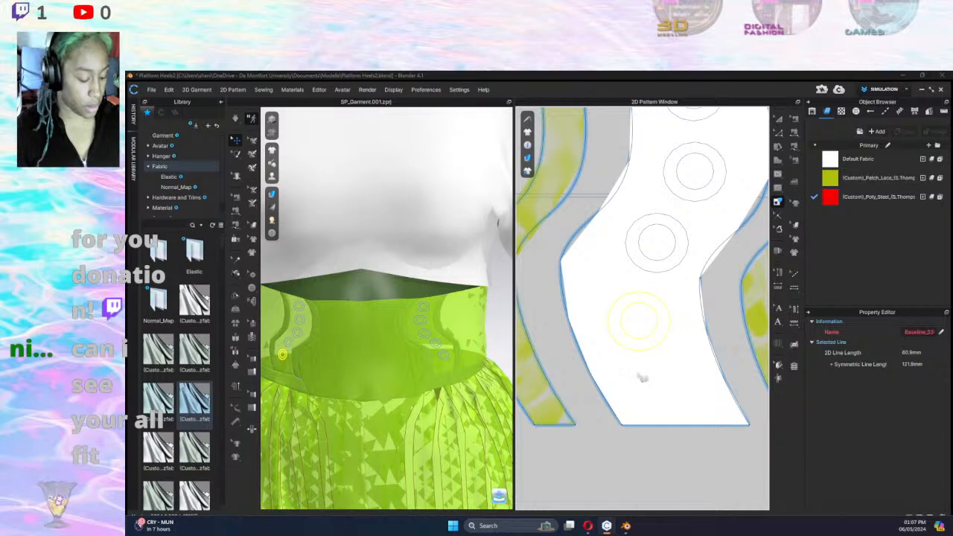
key("ctrl+v")
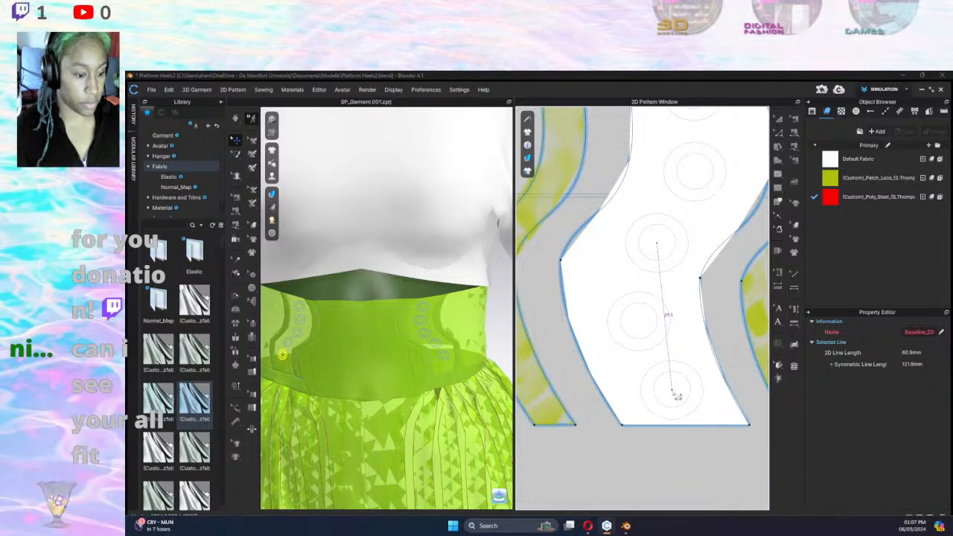
left_click(676, 395)
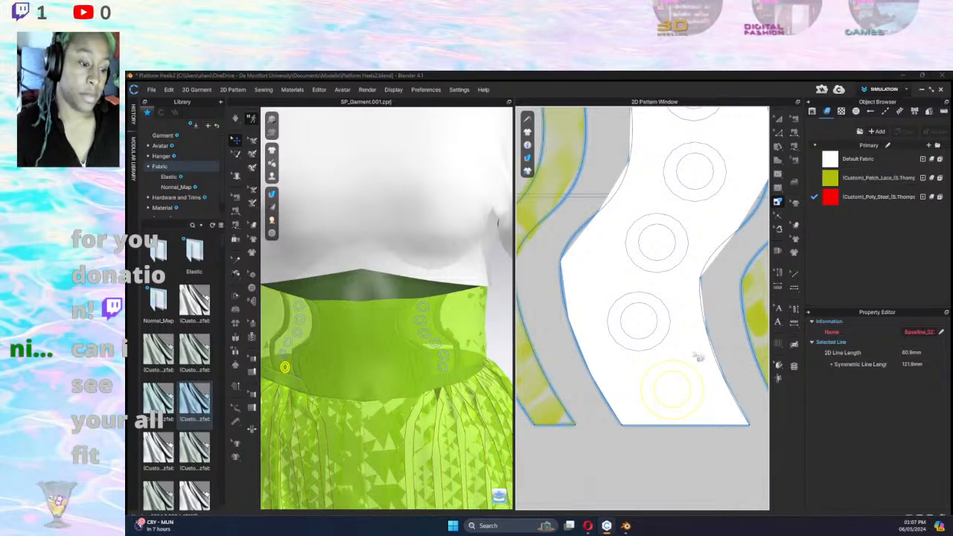
Apply the Patch_Lace fabric to the curved panel with the column of circles.
scroll(699, 357, "down", 6)
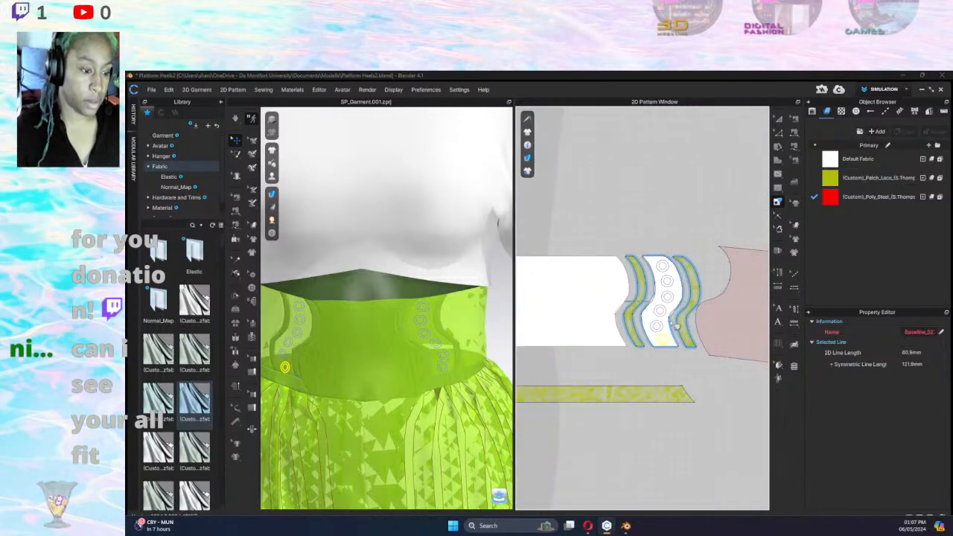
scroll(676, 326, "up", 5)
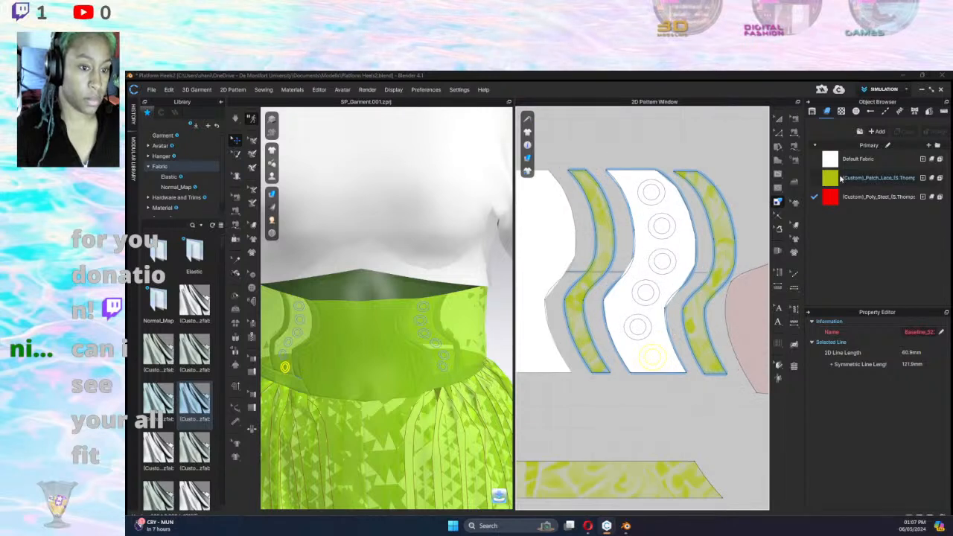
left_click_drag(680, 207, 677, 205)
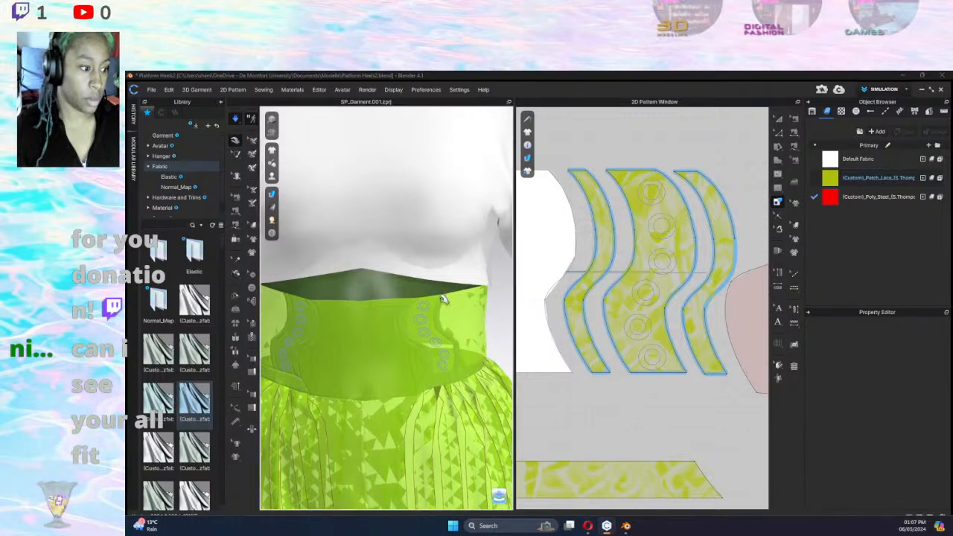
Stop the garment simulation with the circle-detailed curved waistband panel selected.
left_click(442, 286)
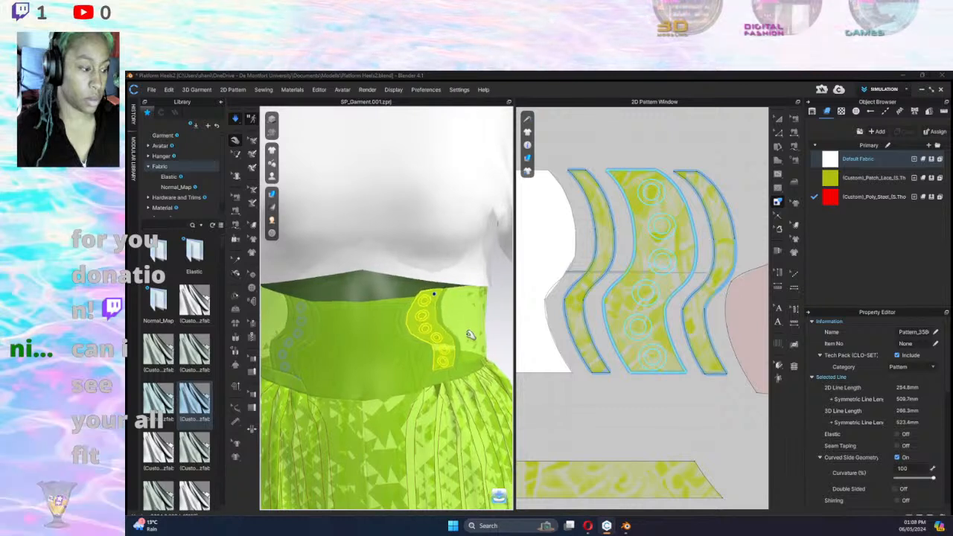
key("space")
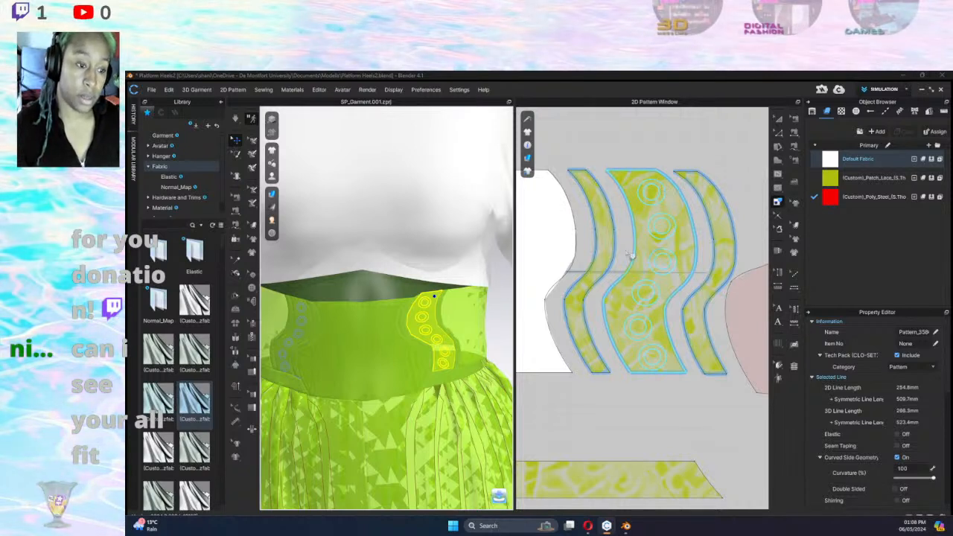
Select all the concentric circles down the curved lace panel, leaving its outline unselected, and apply Cut & Sew to them.
left_click(680, 194, "shift")
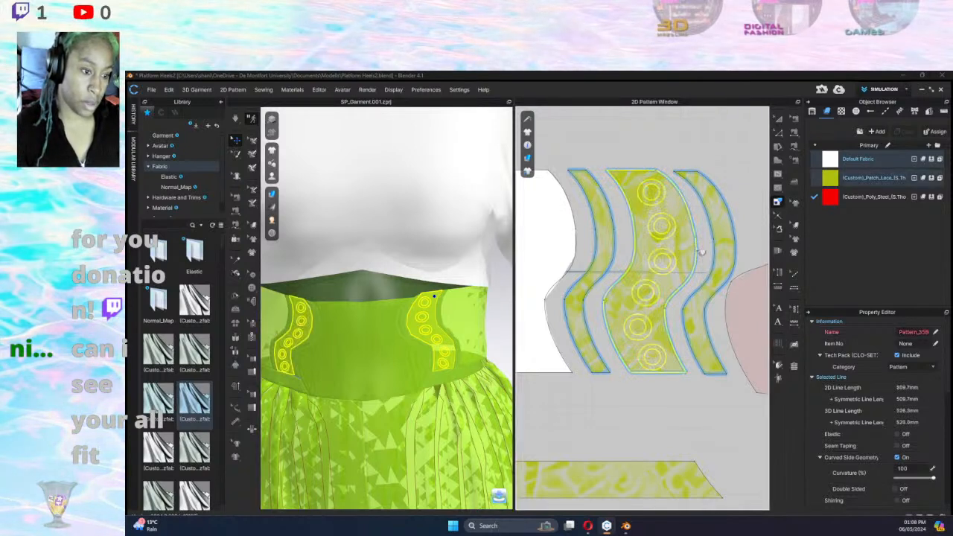
left_click(701, 252)
left_click(695, 227, "shift")
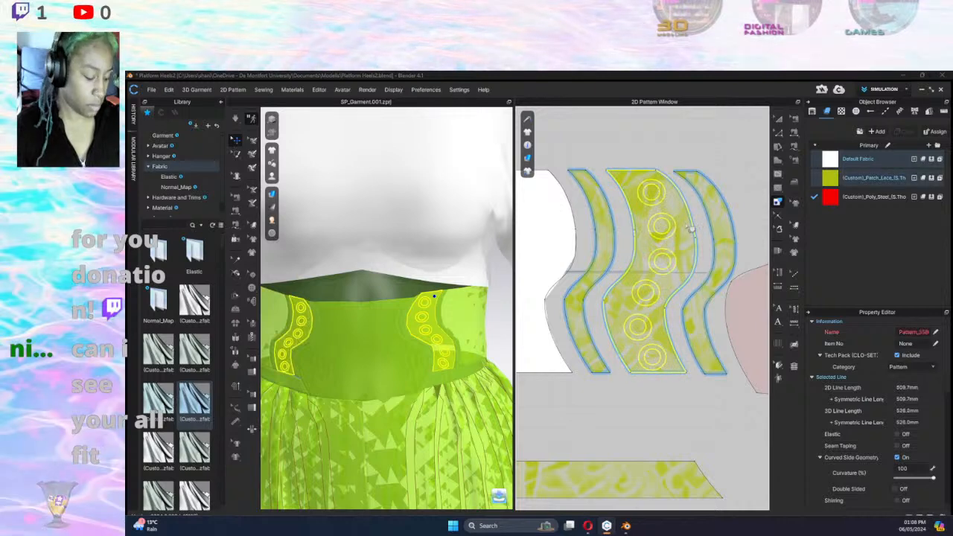
left_click(696, 232)
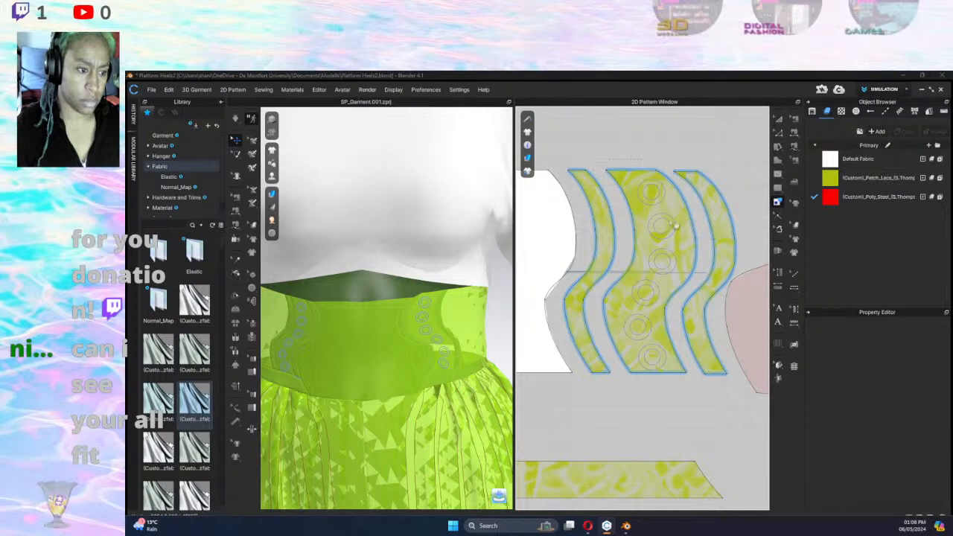
left_click_drag(683, 364, 687, 400)
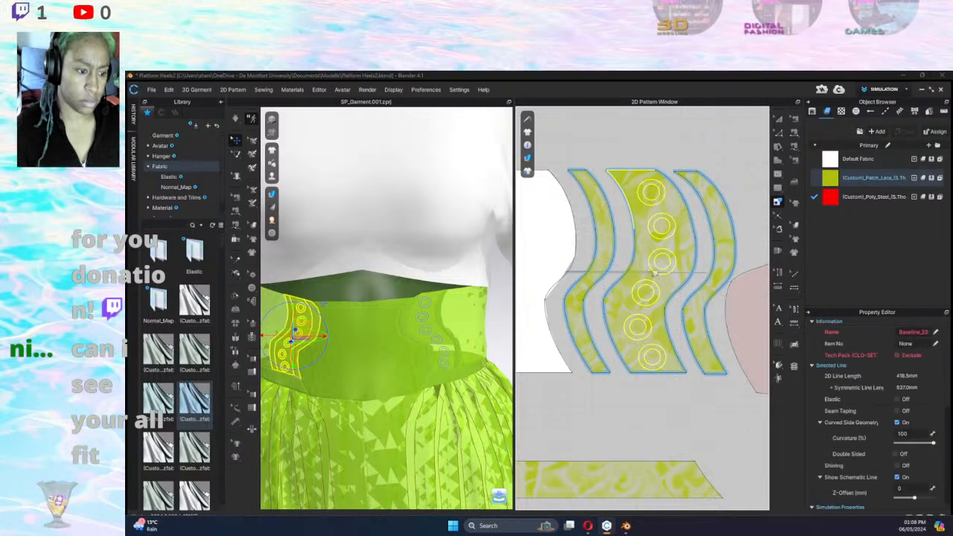
left_click(632, 201)
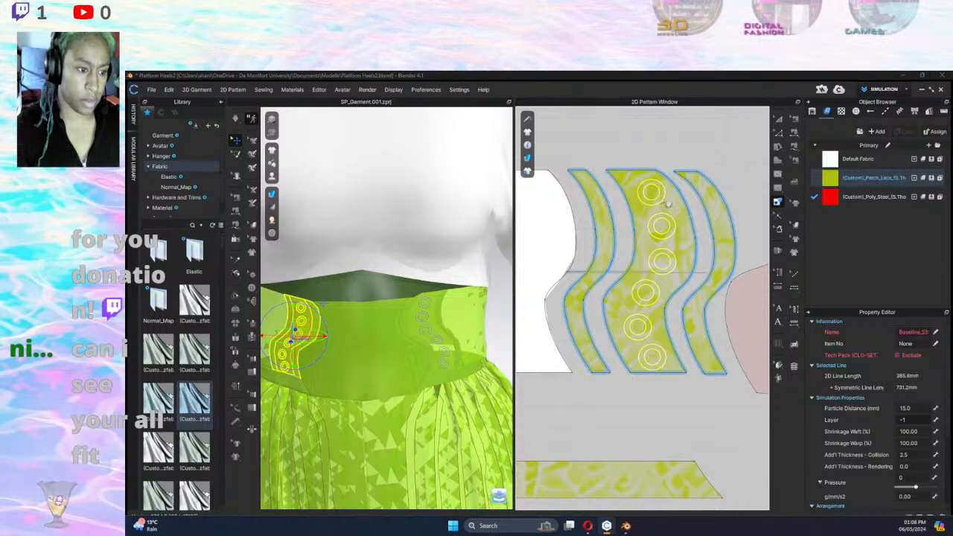
right_click(667, 200)
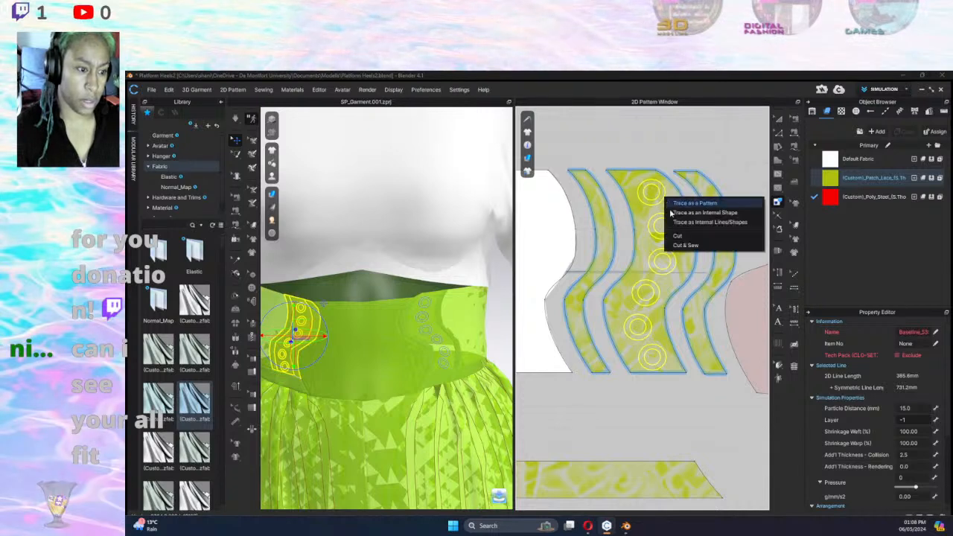
left_click(686, 246)
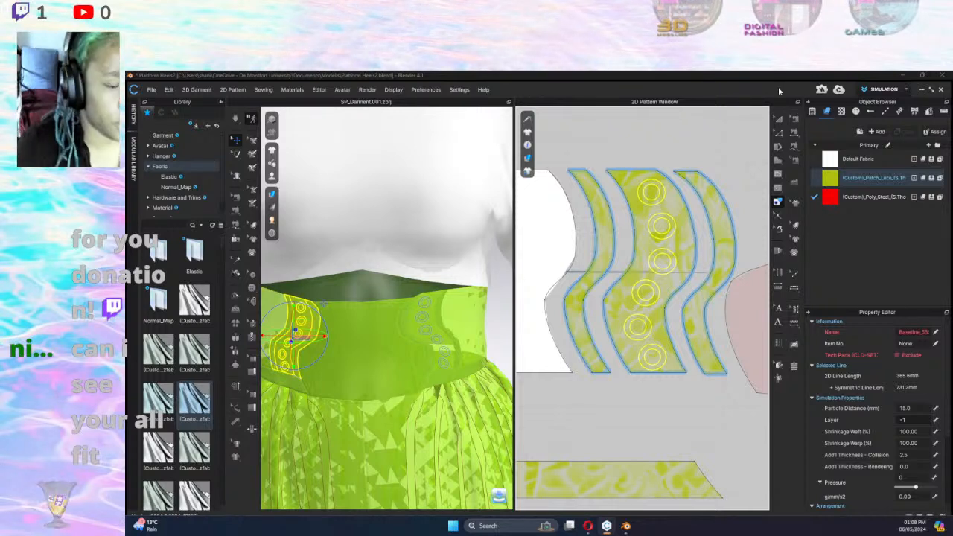
key("ctrl+z")
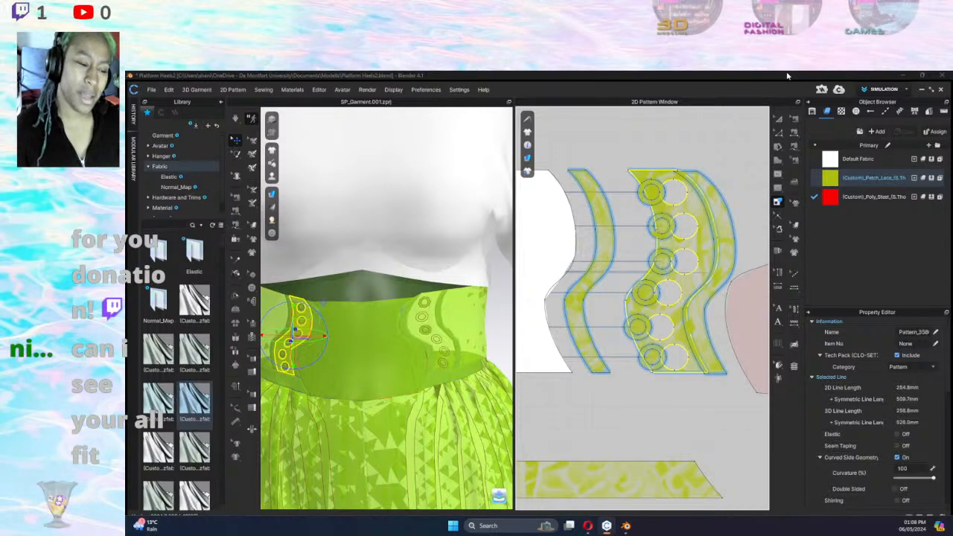
scroll(680, 213, "down", 2)
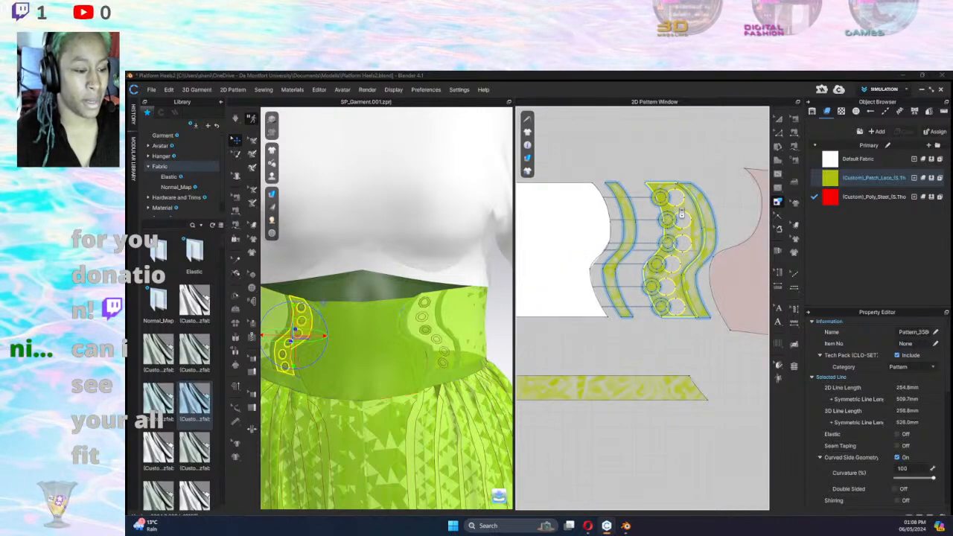
scroll(680, 213, "up", 3)
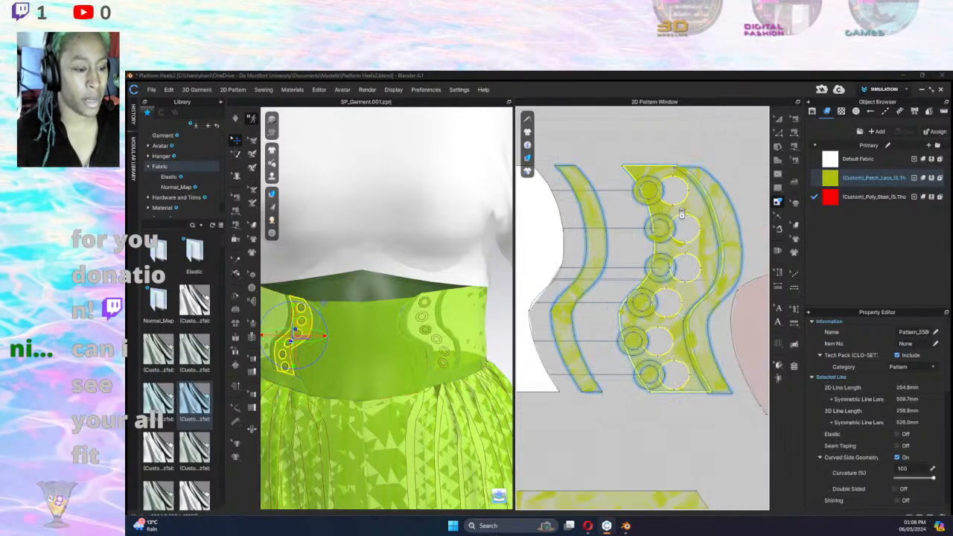
left_click(637, 192)
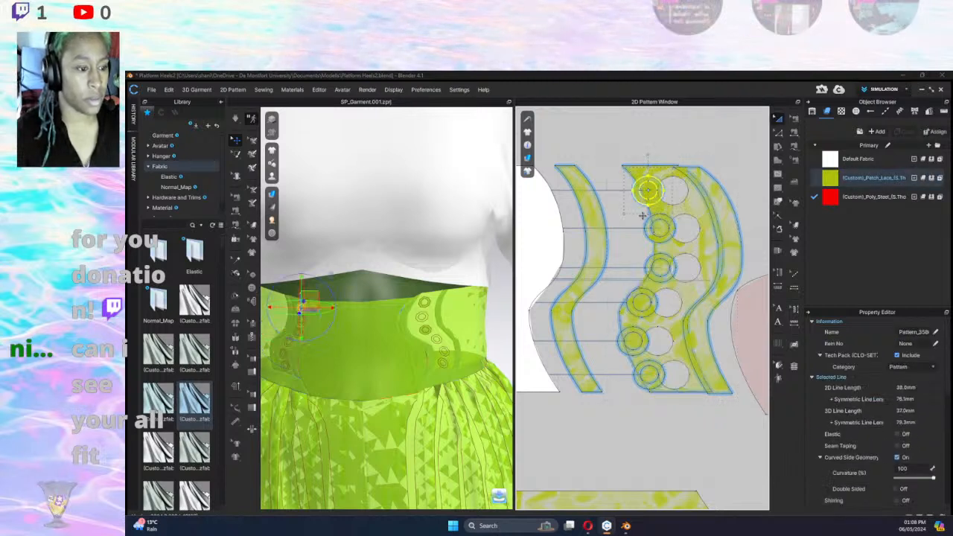
left_click(645, 224, "shift")
left_click(642, 267, "shift")
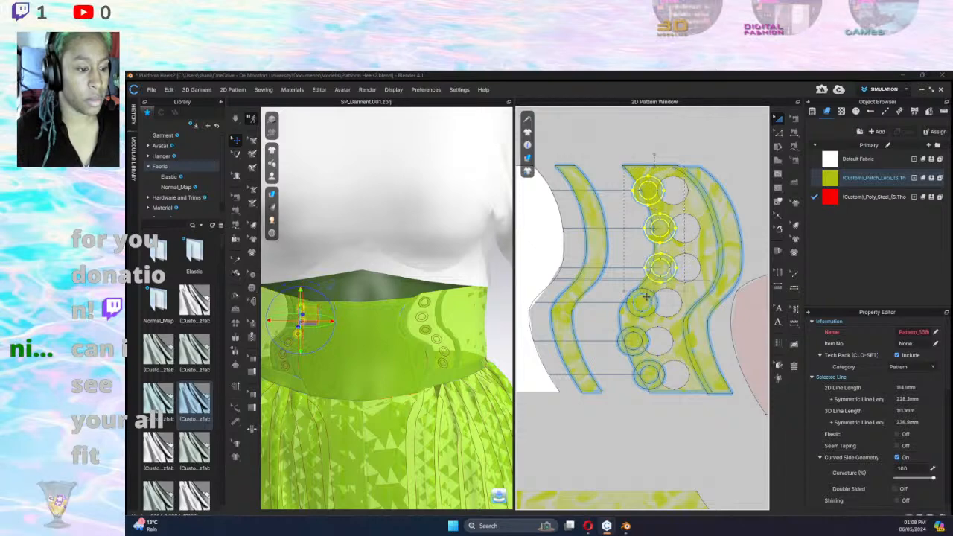
left_click(642, 300, "shift")
left_click(633, 340, "shift")
left_click(650, 374, "shift")
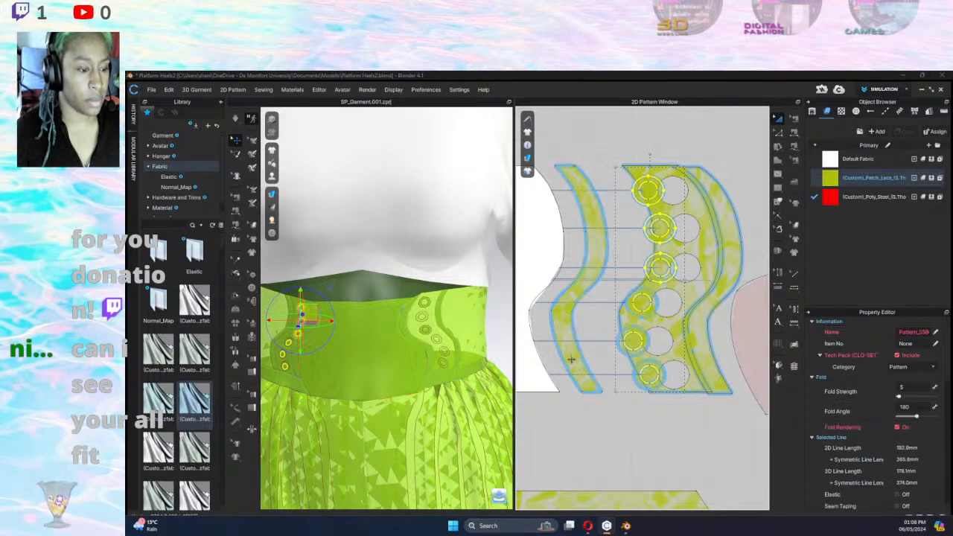
scroll(676, 315, "down", 8)
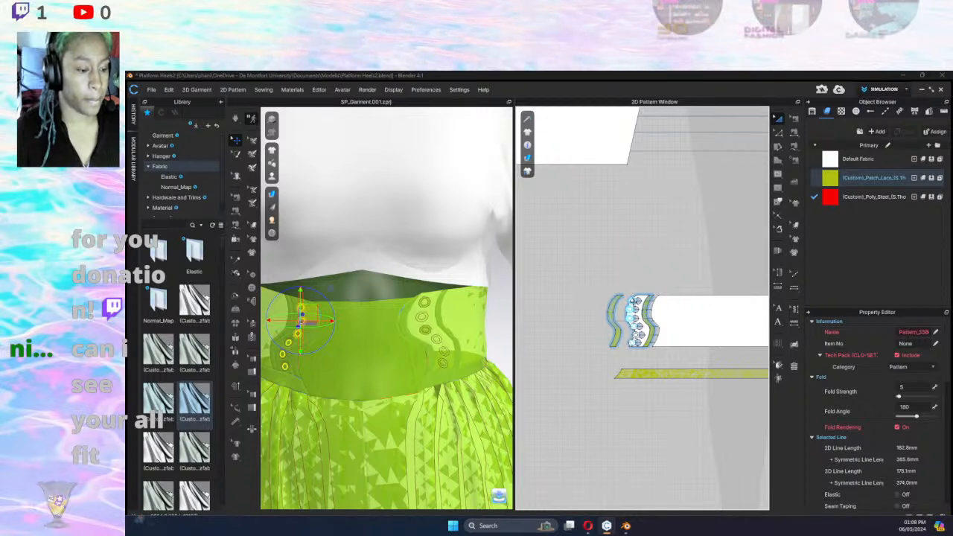
scroll(633, 316, "down", 2)
scroll(637, 317, "up", 3)
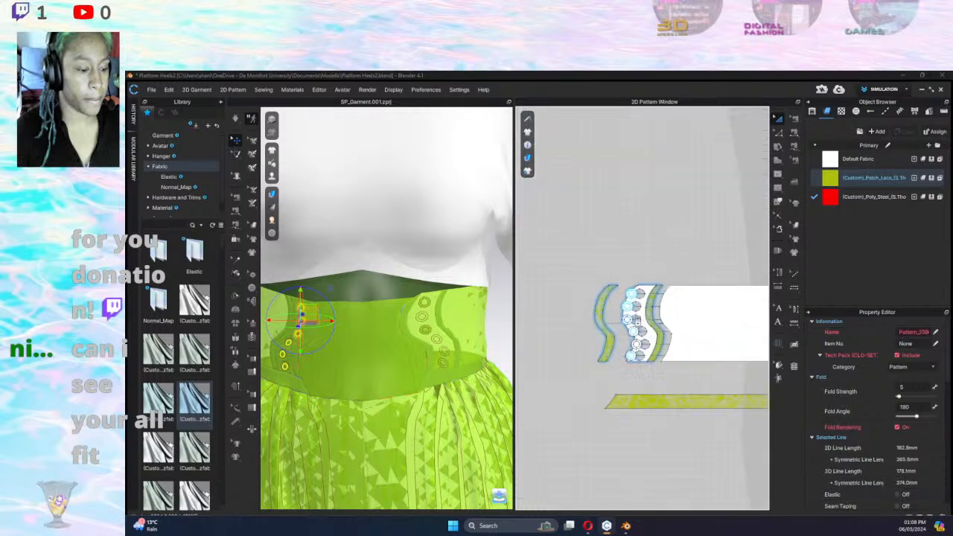
middle_click_drag(635, 297, 439, 266)
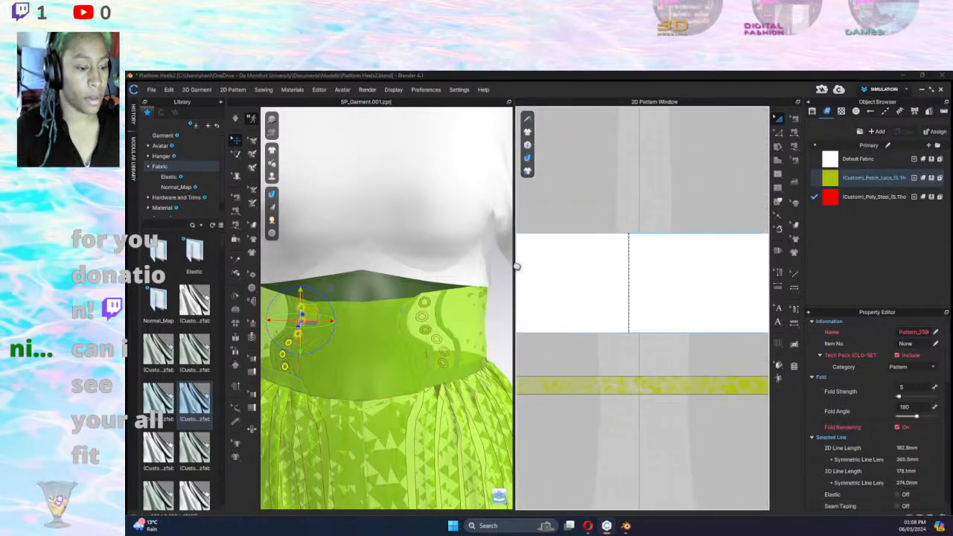
middle_click_drag(670, 287, 535, 270)
left_click(721, 346)
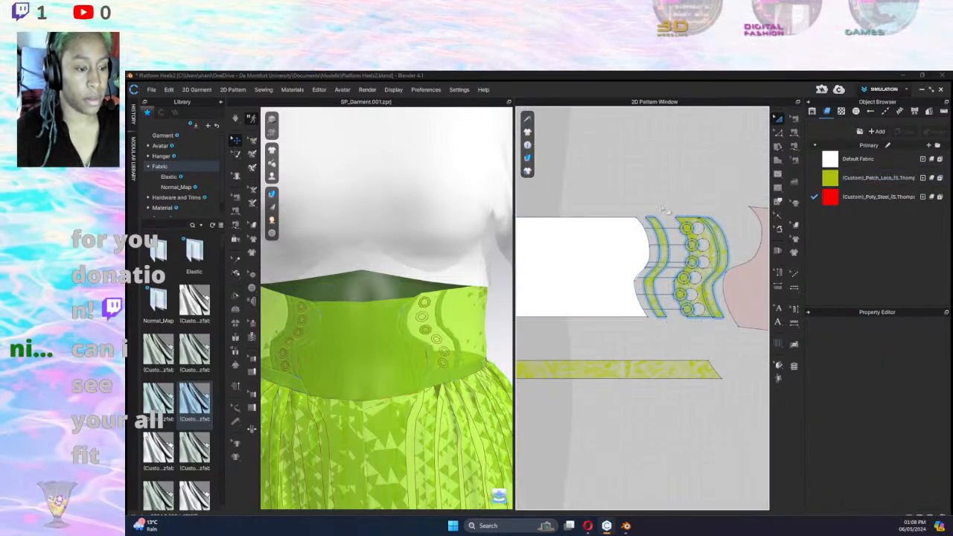
Select only the six eyelet discs on the green perforated lace panel, excluding its holes, and move them above the panel.
left_click(715, 254)
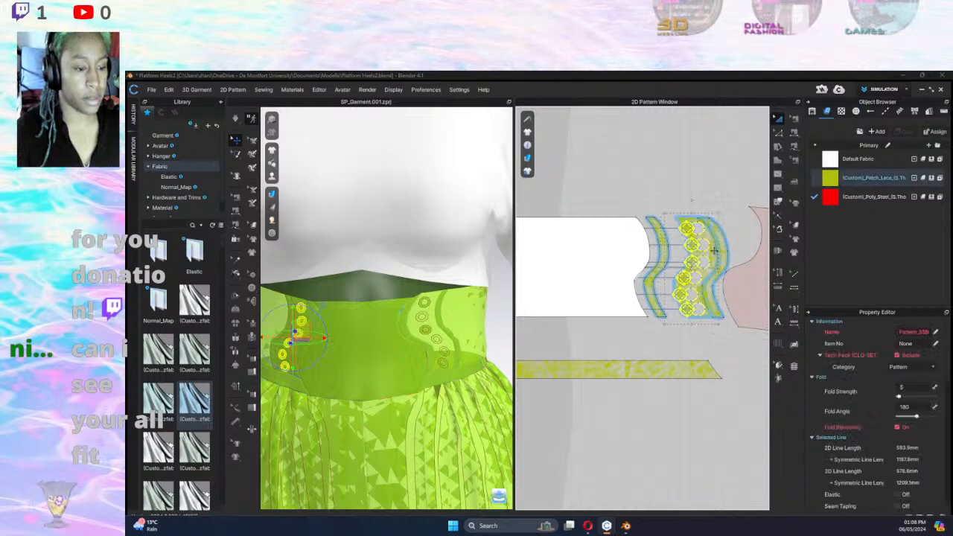
left_click(715, 253)
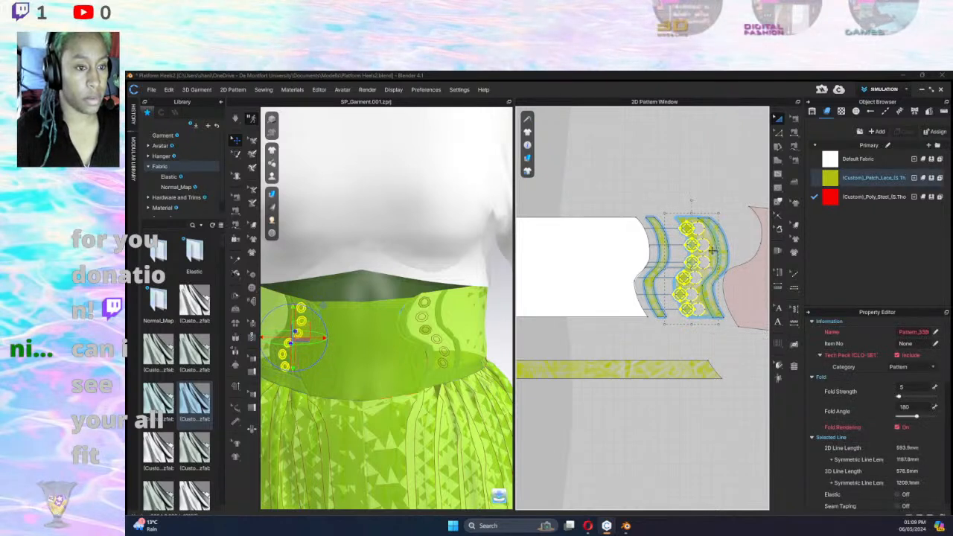
left_click(705, 244, "shift")
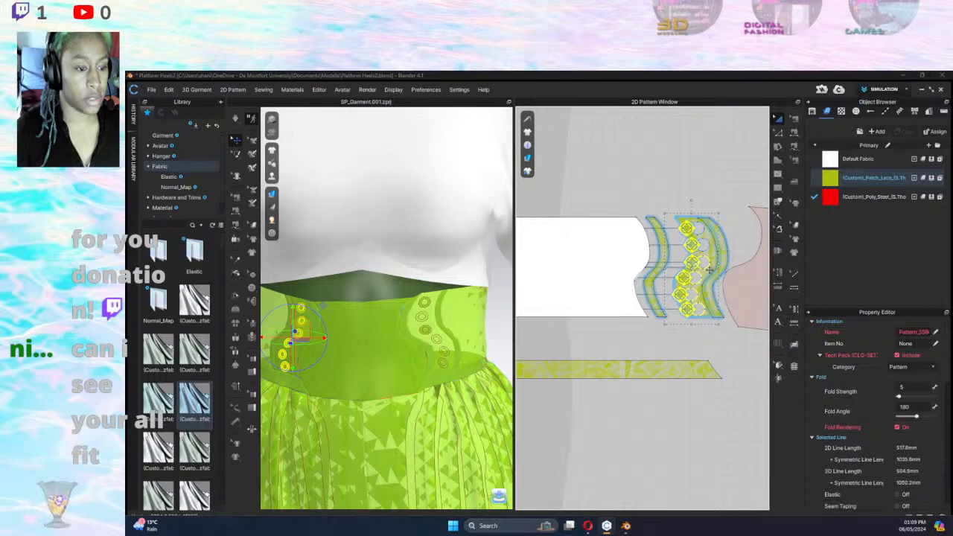
left_click(704, 262, "shift")
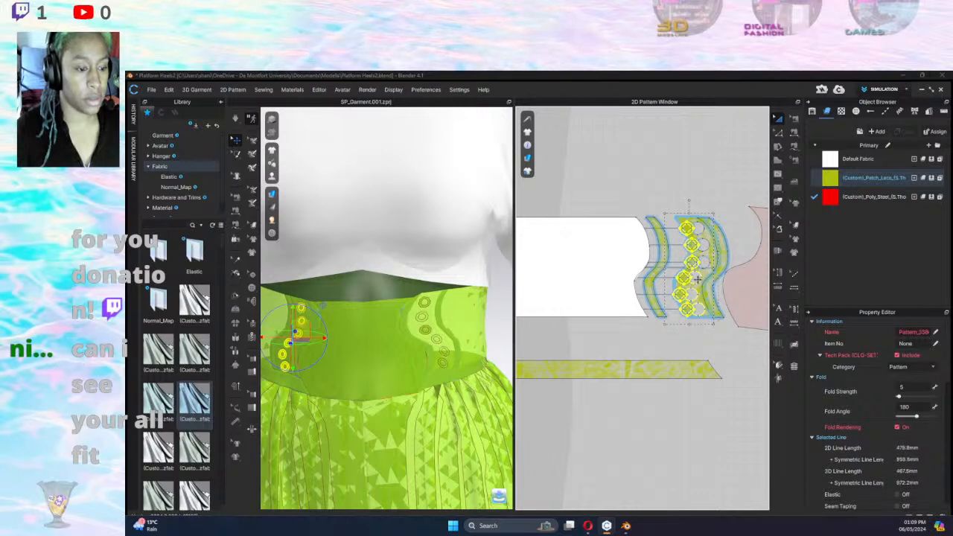
left_click(701, 308, "shift")
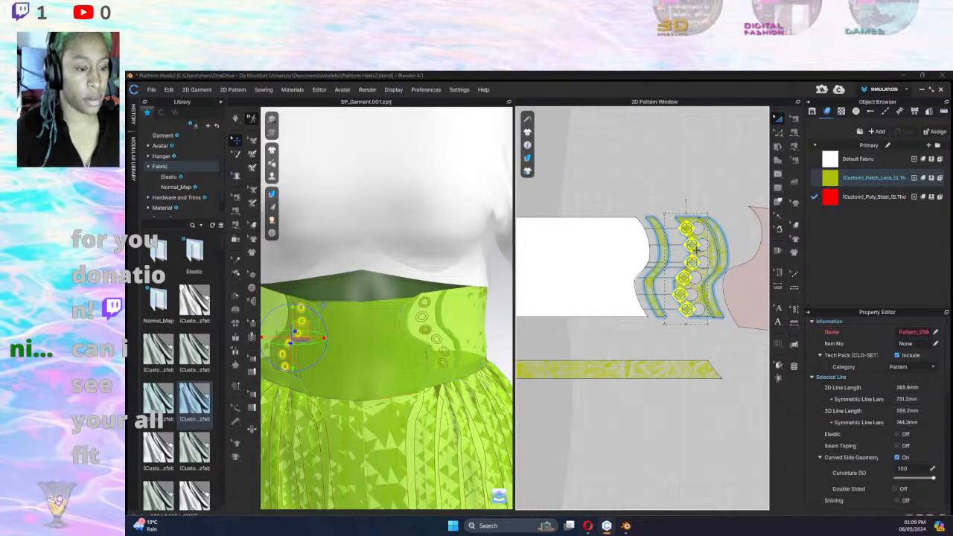
left_click_drag(692, 207, 689, 132)
scroll(572, 249, "down", 3)
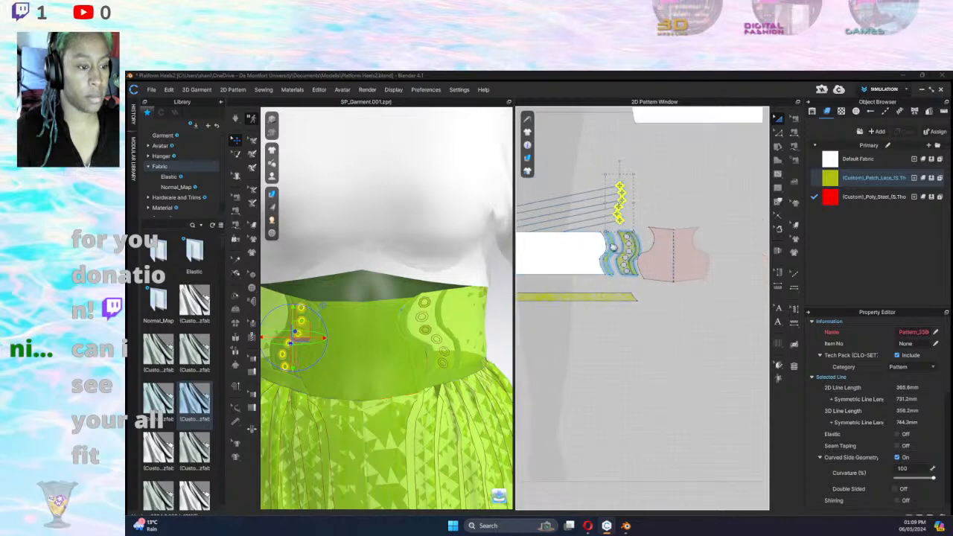
Move the six eyelet discs of the mirrored white perforated panel above it and assign them the Custom Patch Lace fabric.
middle_click_drag(596, 249, 817, 242)
middle_click_drag(564, 244, 739, 250)
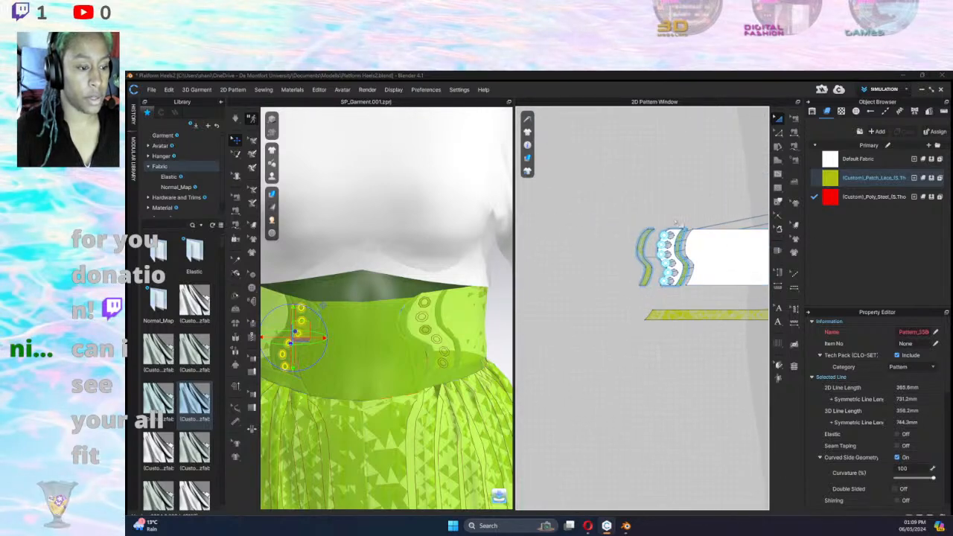
left_click_drag(658, 221, 674, 289)
scroll(675, 250, "up", 5)
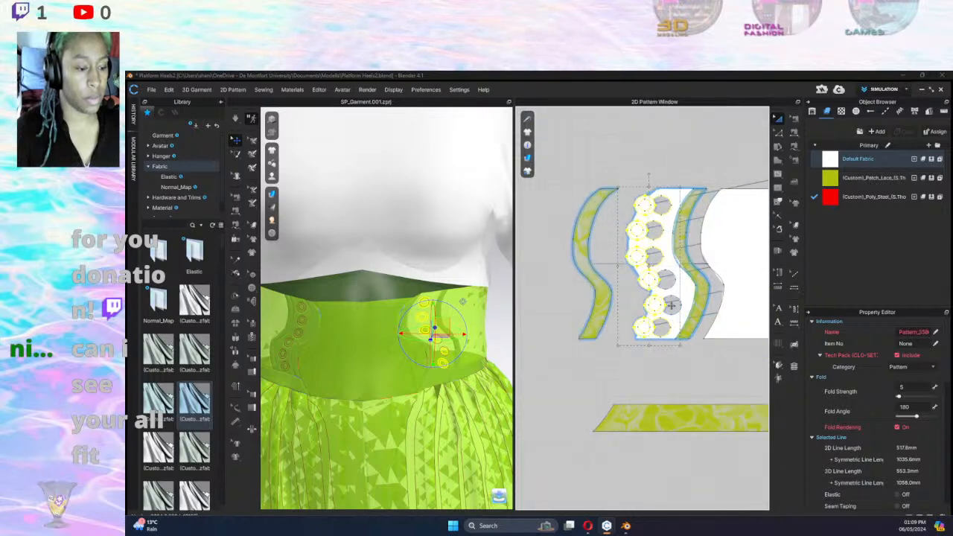
left_click(675, 222)
left_click_drag(644, 332, 657, 164)
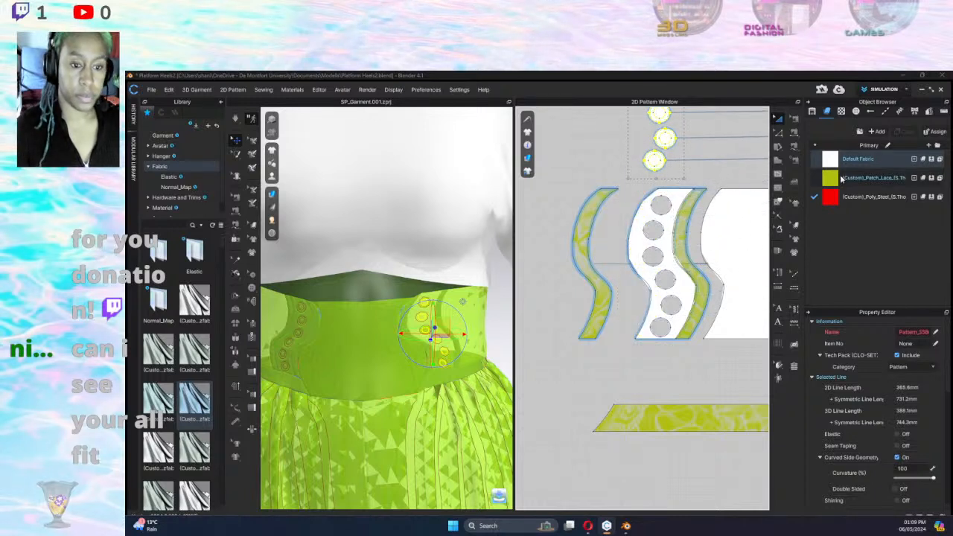
middle_click_drag(712, 196, 701, 276)
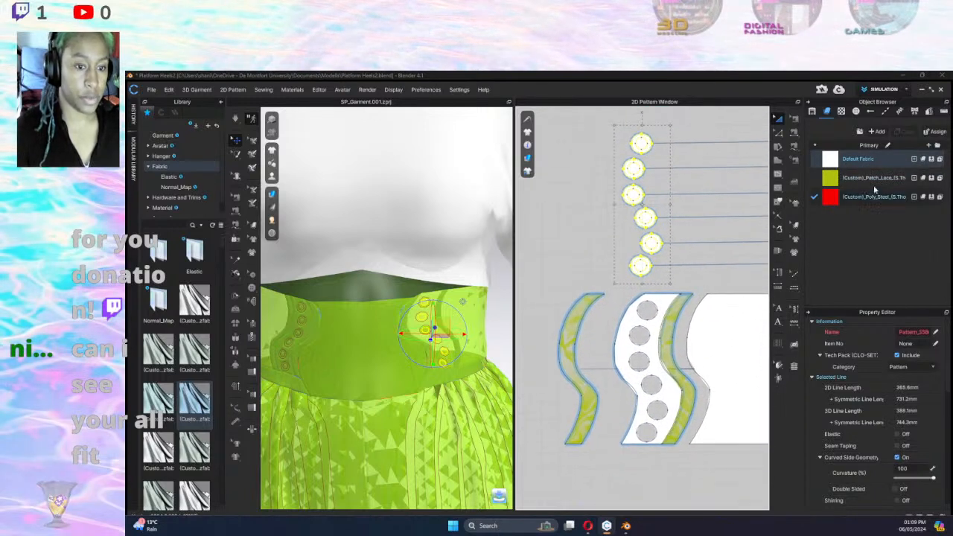
left_click(671, 161)
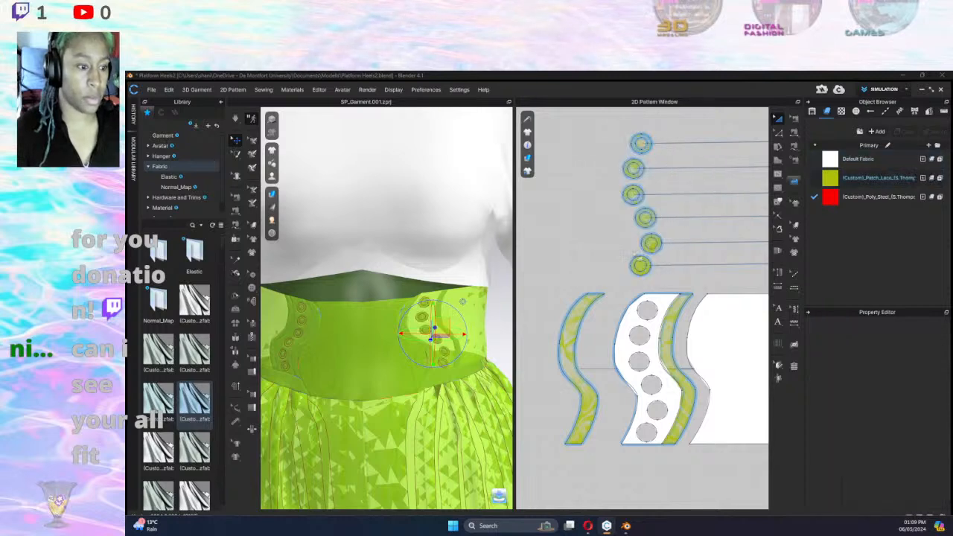
Assign Default Fabric to the green perforated panel whose eyelet discs were moved out.
scroll(714, 242, "down", 5)
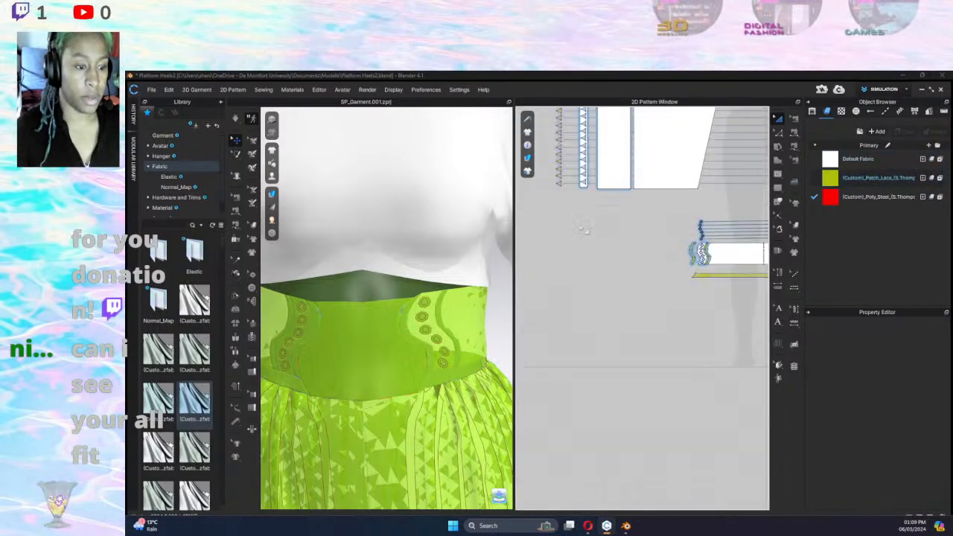
middle_click_drag(760, 240, 588, 227)
scroll(589, 223, "down", 1)
scroll(601, 231, "up", 10)
scroll(660, 220, "down", 1)
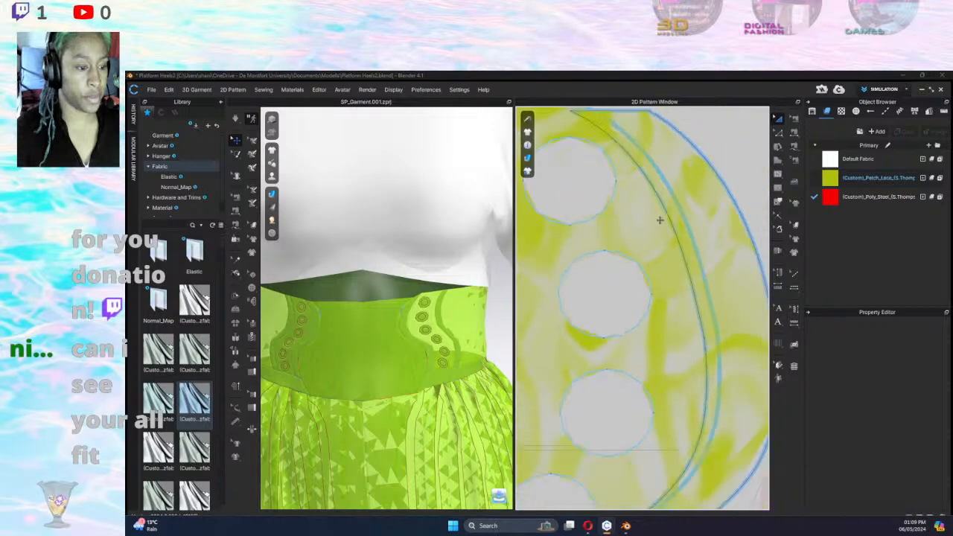
scroll(660, 220, "down", 6)
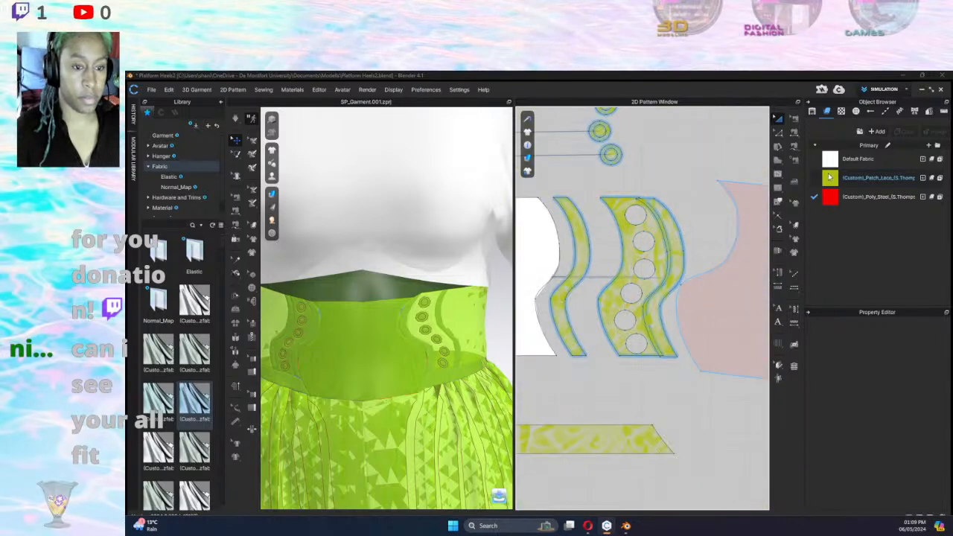
left_click_drag(832, 159, 715, 212)
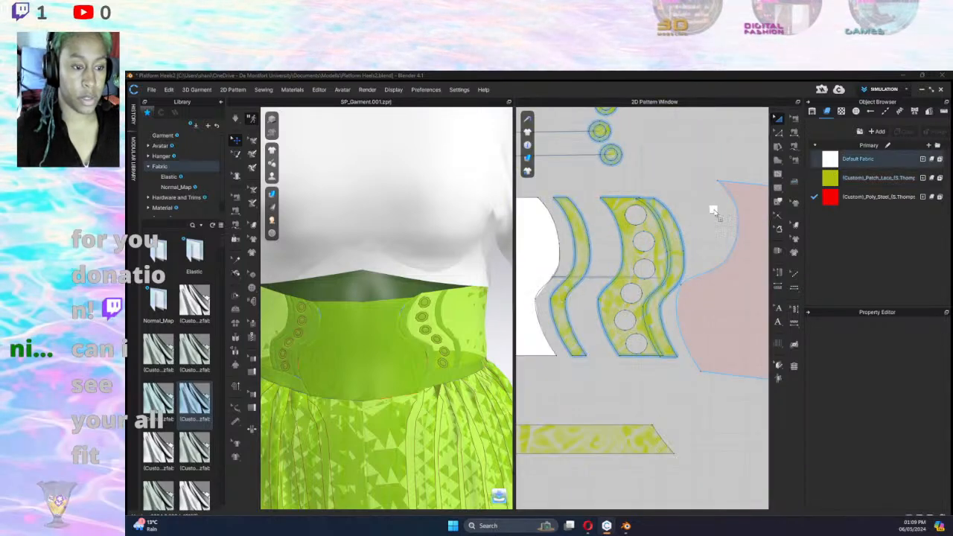
left_click_drag(626, 240, 617, 242)
left_click(617, 240)
left_click(663, 181)
Try to Cut & Sew the inner circles of all six separated eyelet discs together.
middle_click_drag(647, 152, 689, 290)
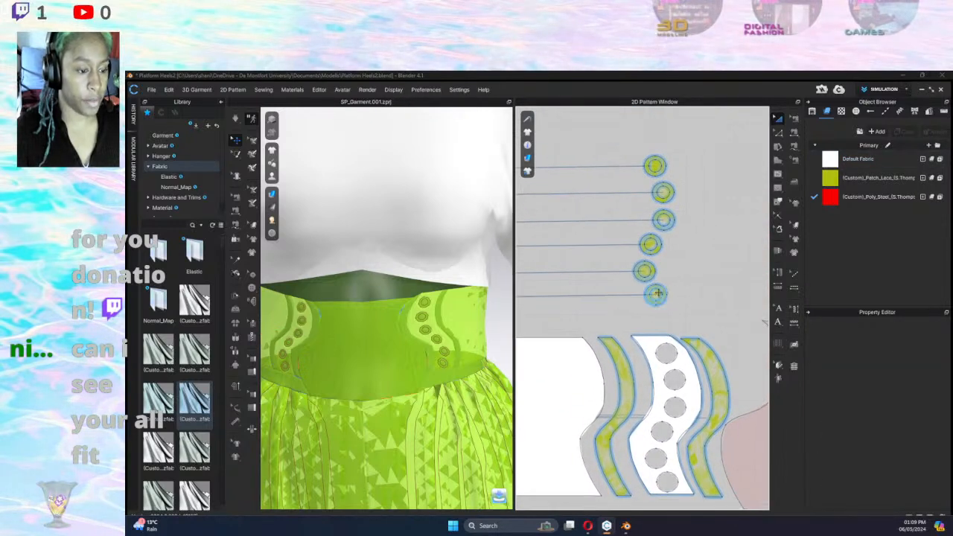
left_click(656, 294)
left_click(645, 271, "shift")
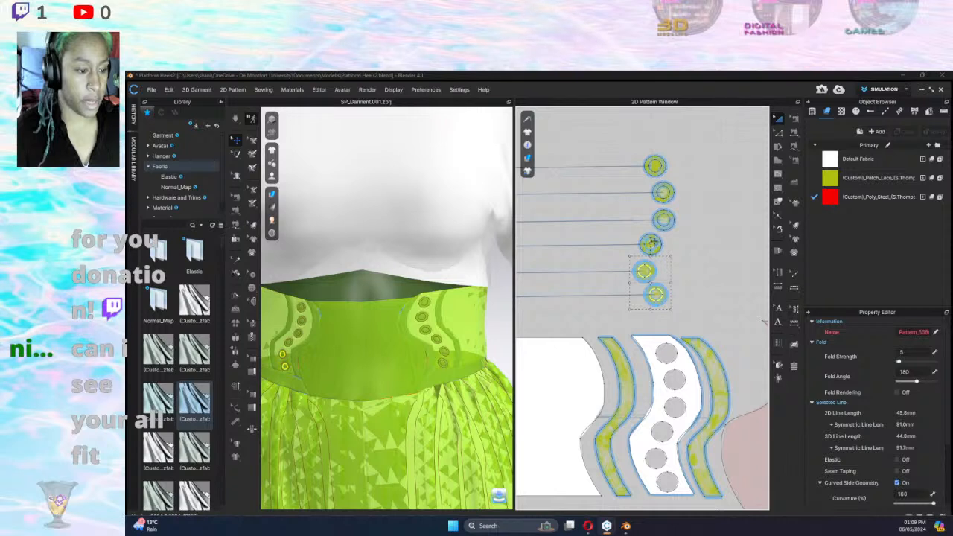
left_click(651, 244, "shift")
left_click(663, 219, "shift")
left_click(663, 192, "shift")
left_click(655, 167, "shift")
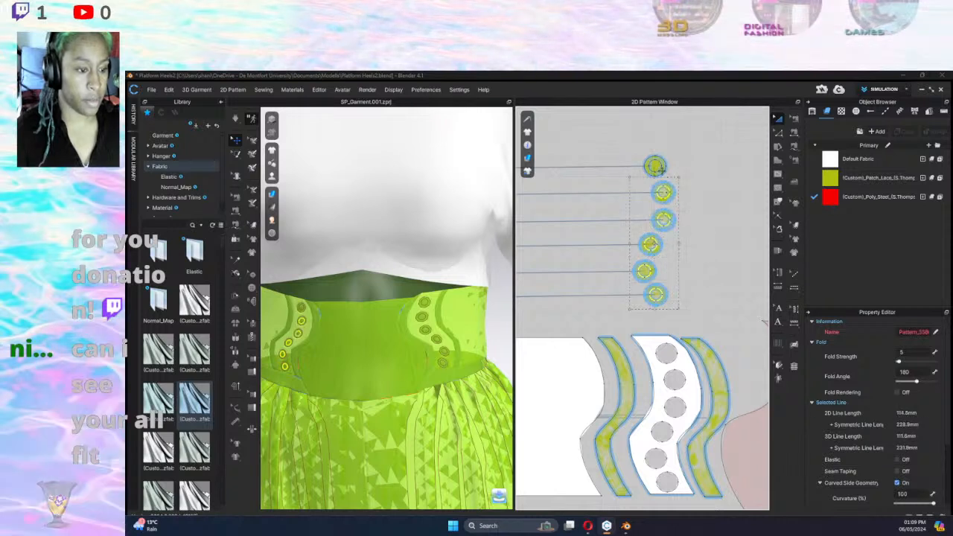
right_click(661, 171)
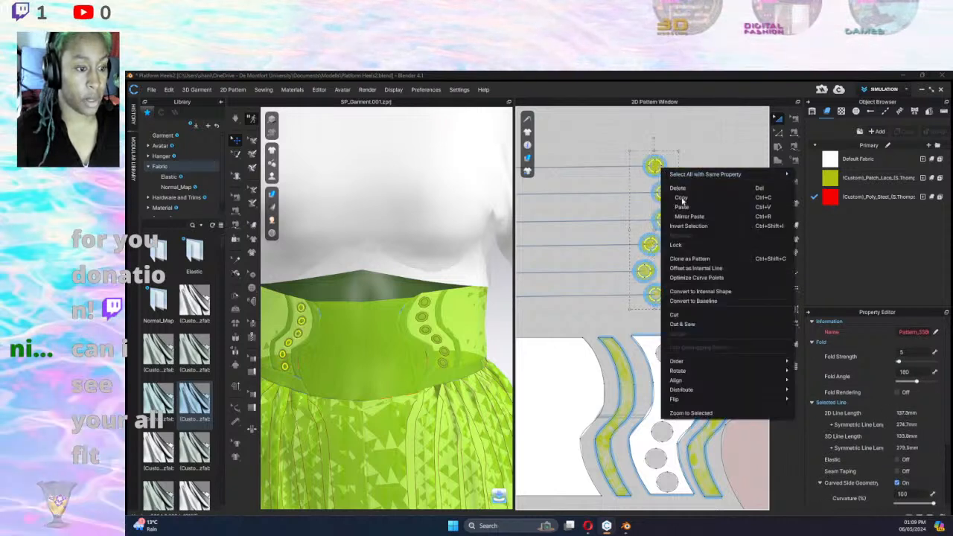
left_click(694, 325)
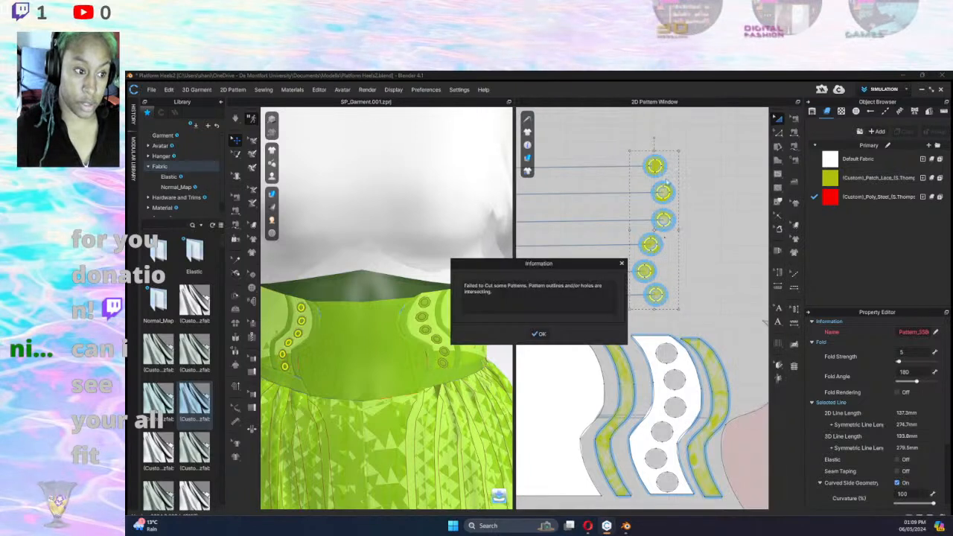
left_click(538, 334)
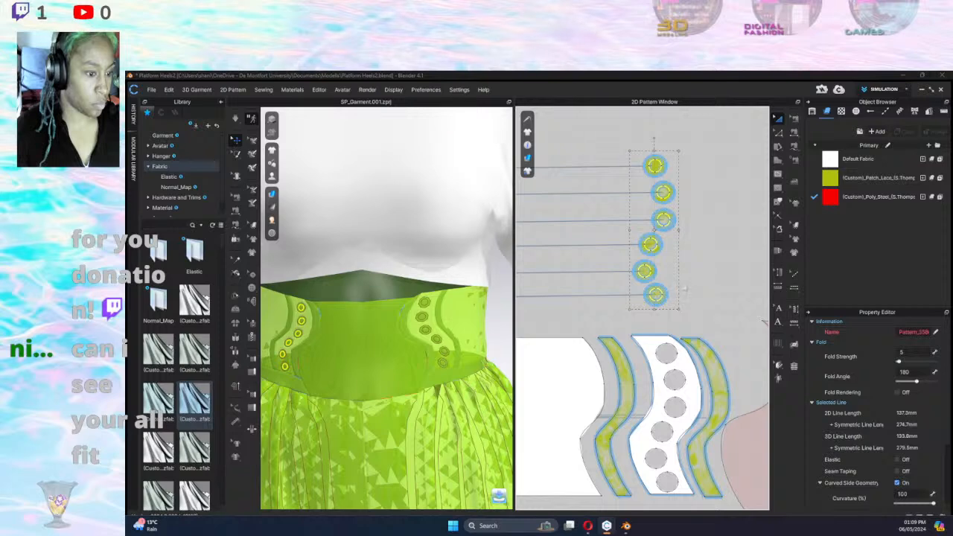
Try to Cut & Sew the inner circle of only the lowest eyelet disc.
scroll(659, 294, "up", 5)
left_click(654, 290)
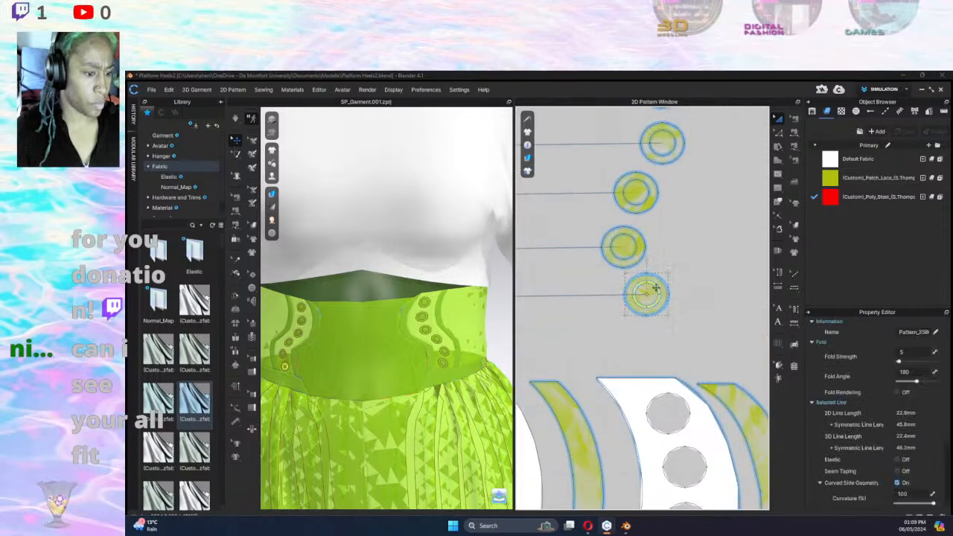
right_click(656, 290)
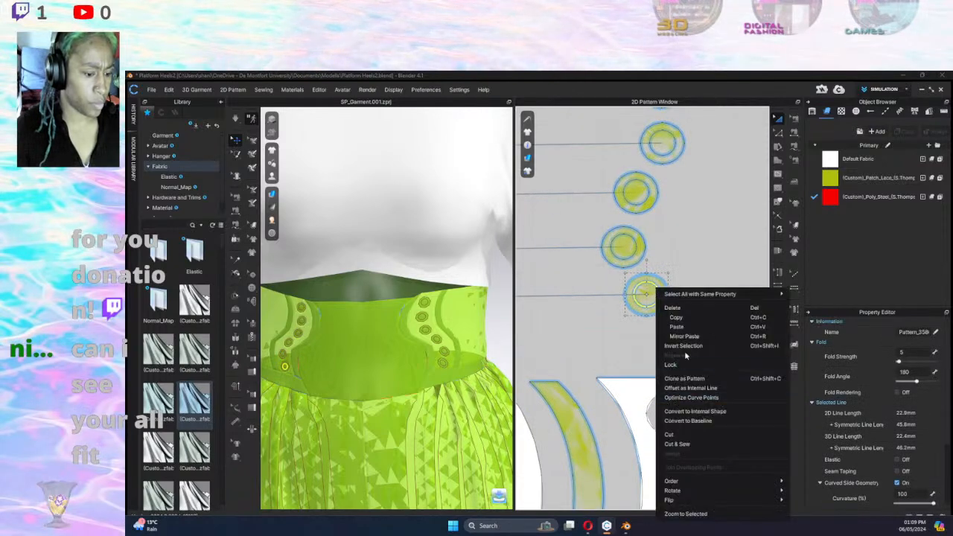
left_click(681, 444)
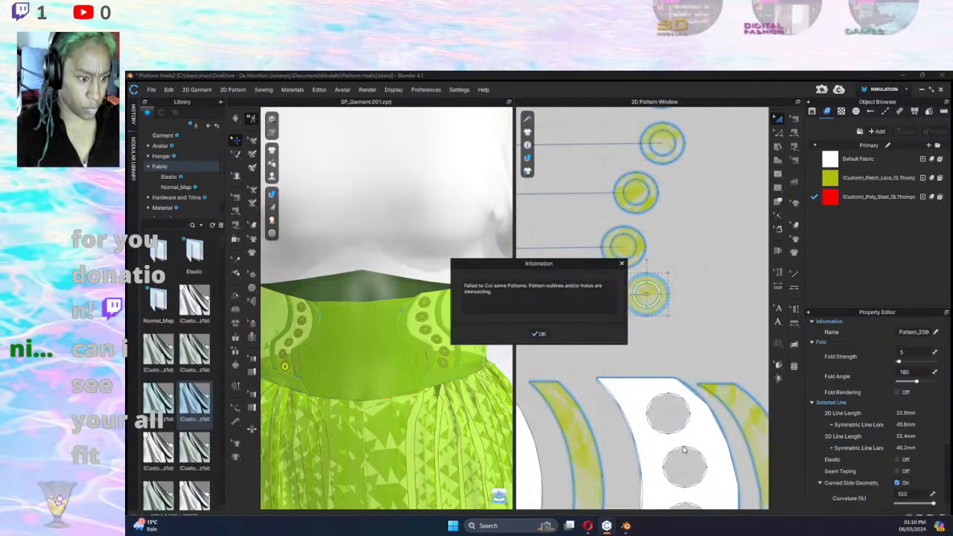
left_click(540, 334)
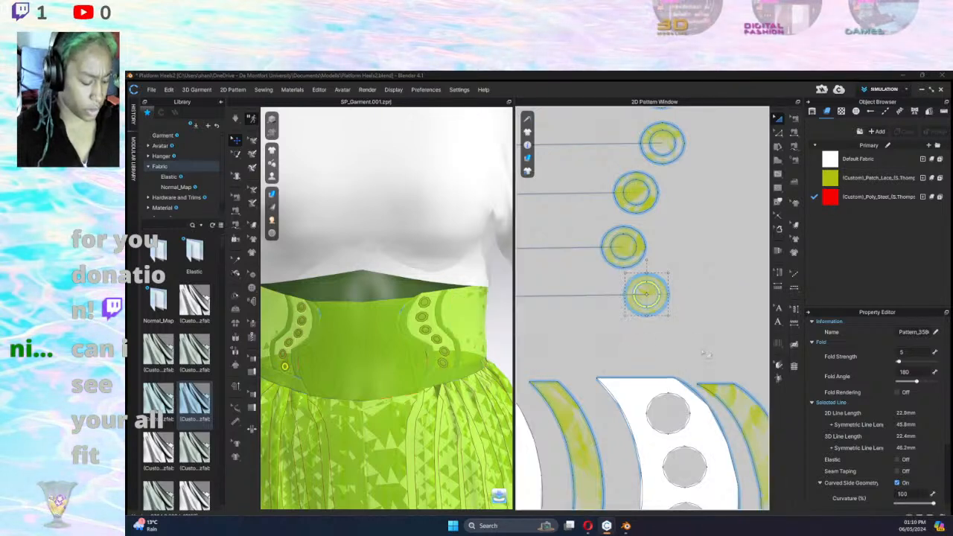
Undo the recent edits back to before the mirrored panel's eyelet discs were moved, and clear the selection.
key("ctrl+z")
key("ctrl+z")
key("ctrl+z")
key("ctrl+z")
key("ctrl+z")
key("ctrl+z")
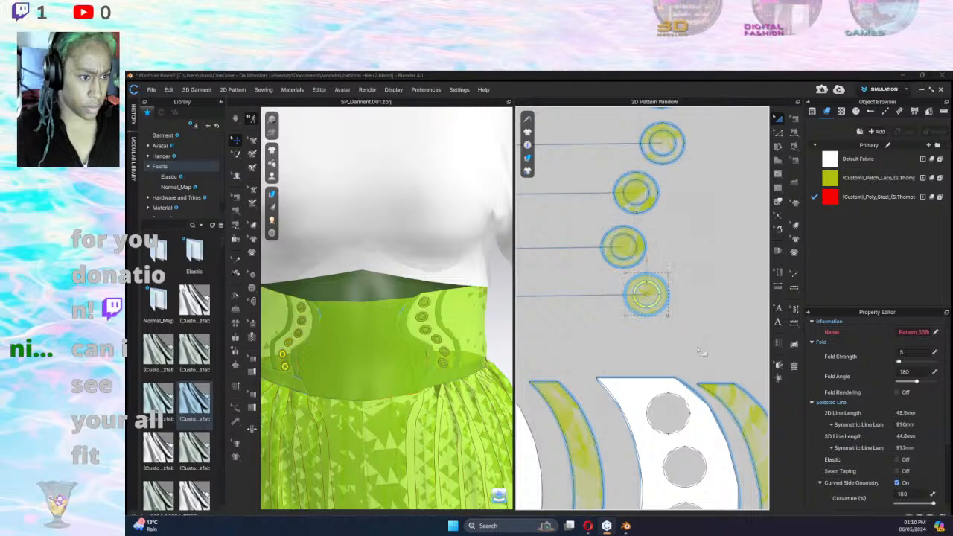
key("ctrl+z")
key("ctrl+z")
key("ctrl+z")
key("ctrl+z")
key("ctrl+z")
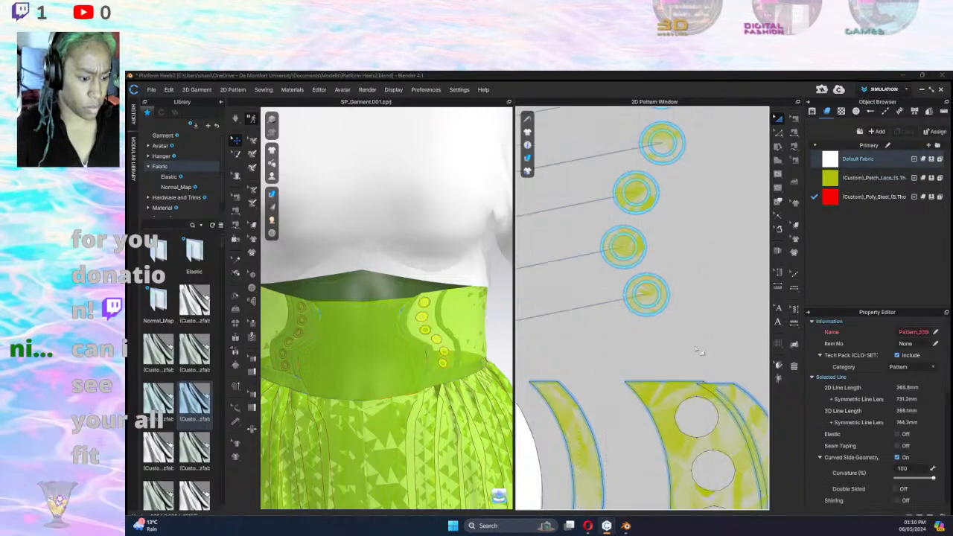
key("ctrl+z")
key("ctrl+z")
left_click(686, 345)
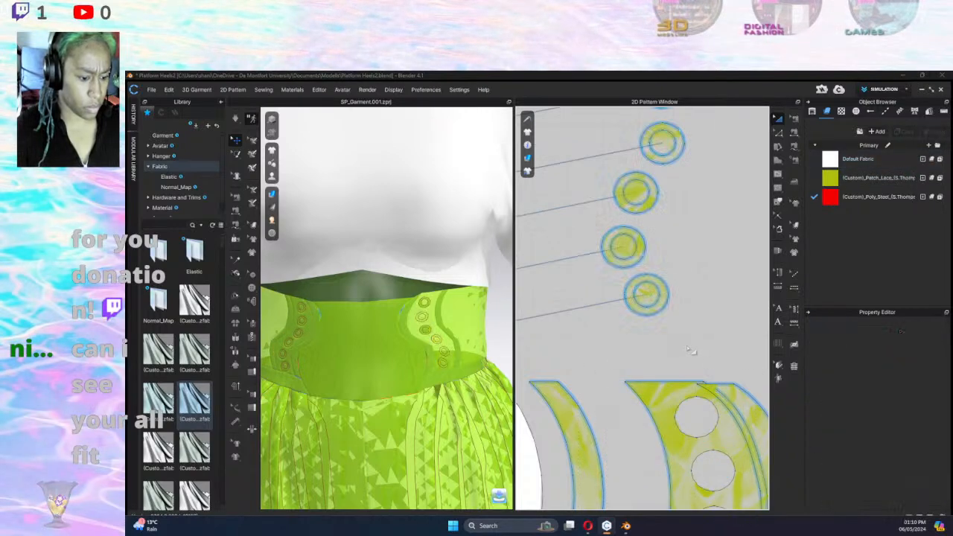
Undo the recent edits back to before the eyelet circles were cut out of the waistband's side panel.
key("ctrl+z")
key("ctrl+z")
key("ctrl+z")
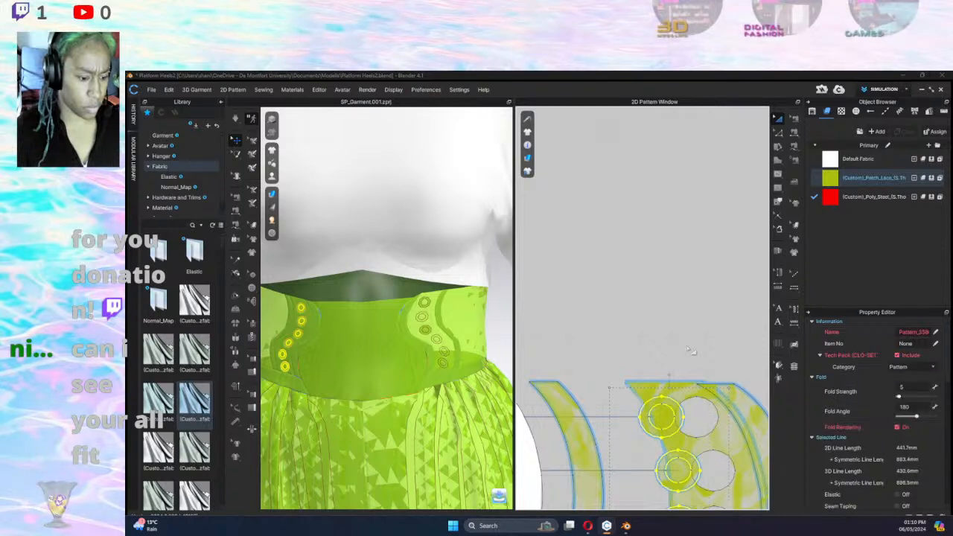
key("ctrl+z")
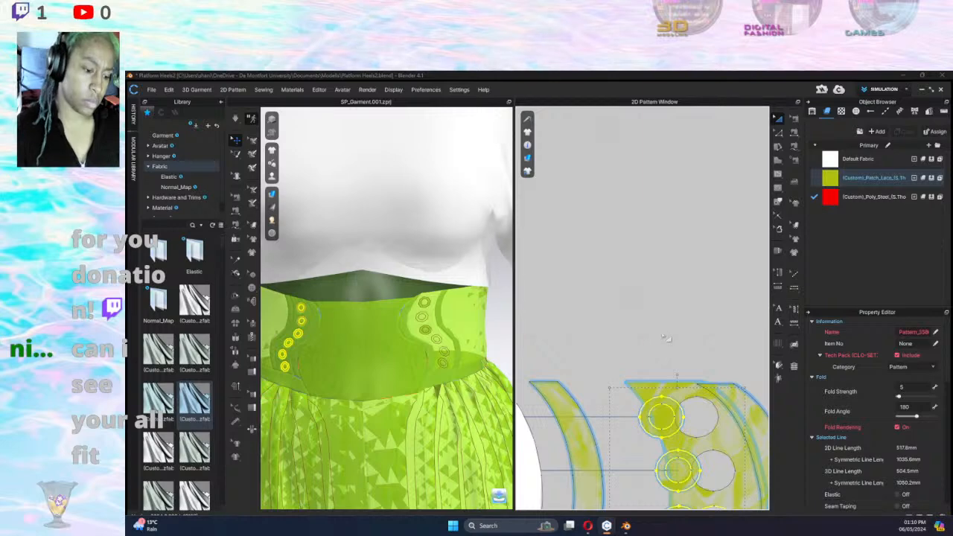
key("ctrl+z")
middle_click_drag(587, 275, 587, 274)
key("ctrl+z")
key("ctrl+z")
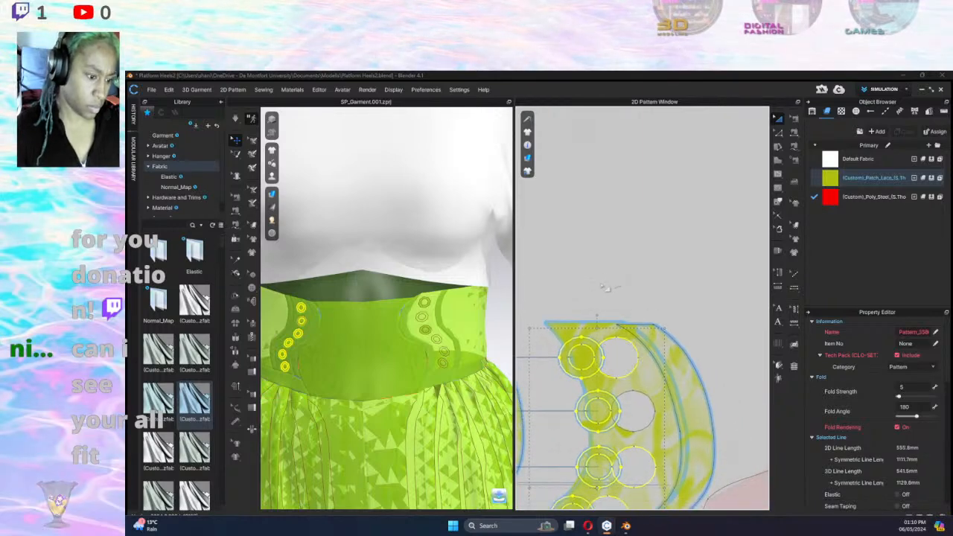
key("ctrl+z")
key("ctrl+z")
key("ctrl+z")
key("ctrl+z")
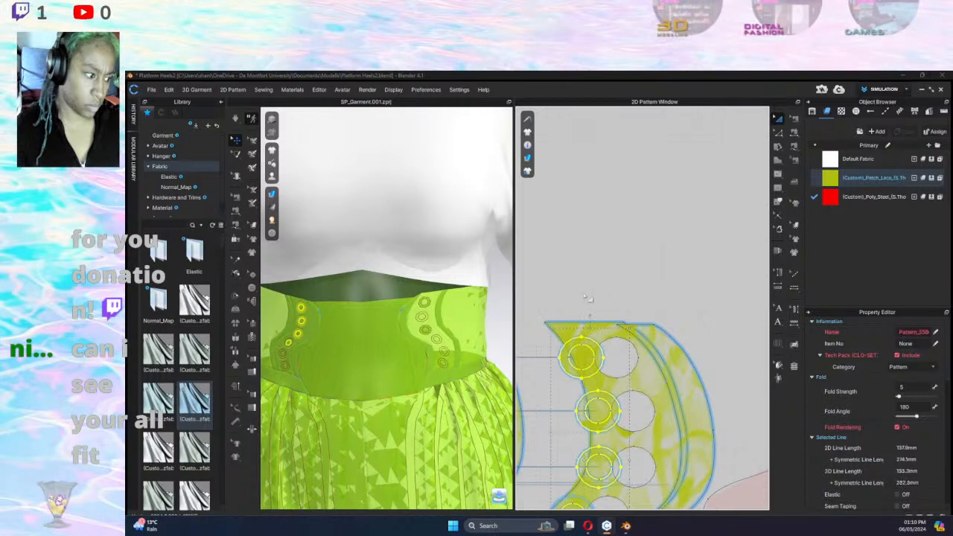
key("ctrl+z")
key("ctrl+z")
key("ctrl+z")
key("ctrl+z")
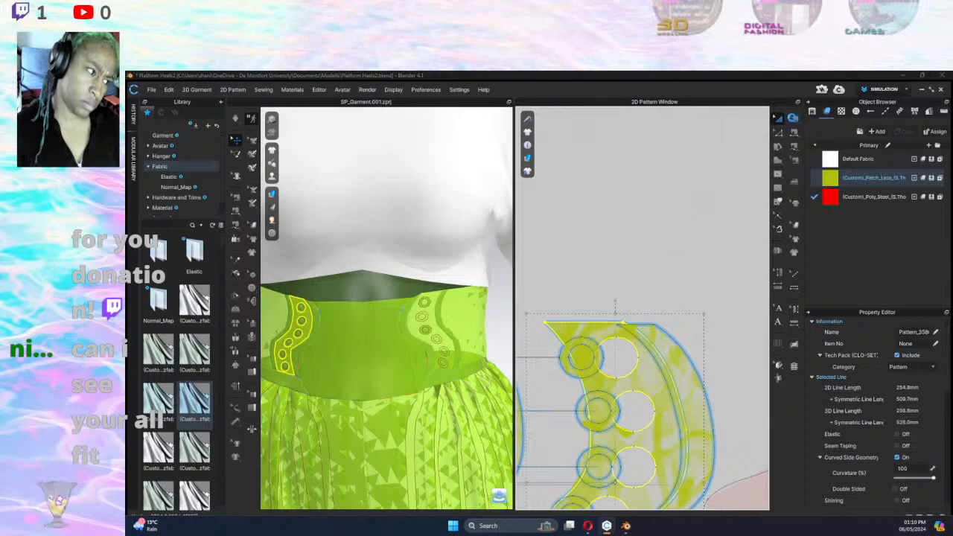
left_click(792, 119)
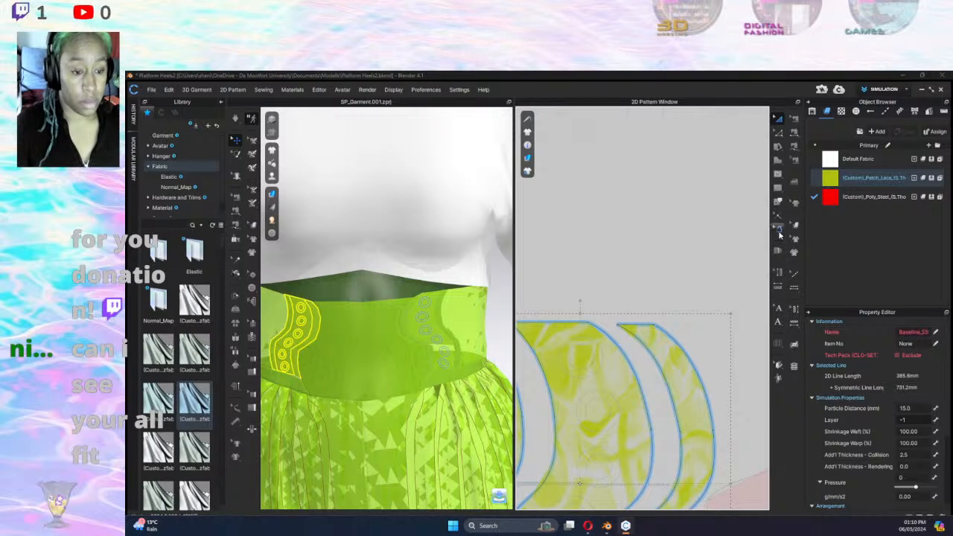
Try to redo the last undone edits.
left_click(778, 201)
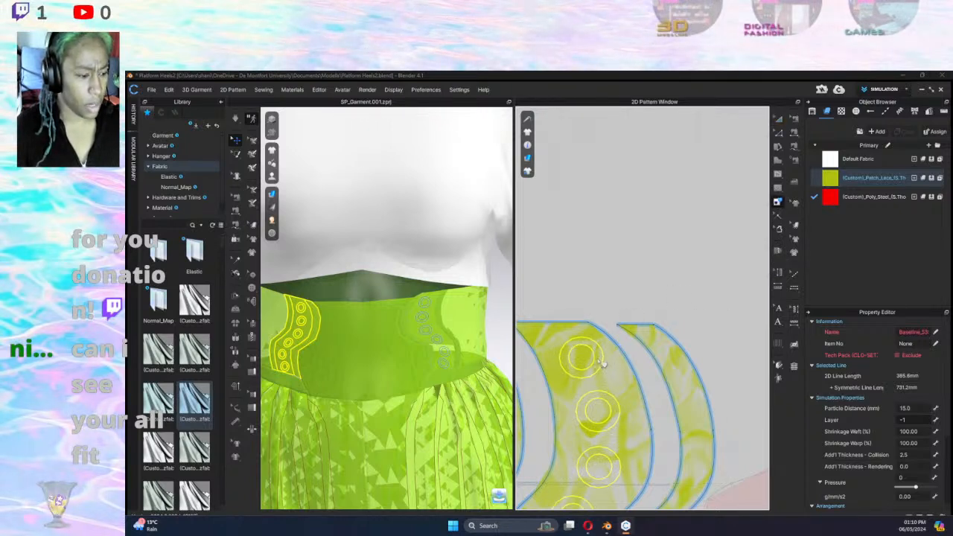
right_click(597, 173)
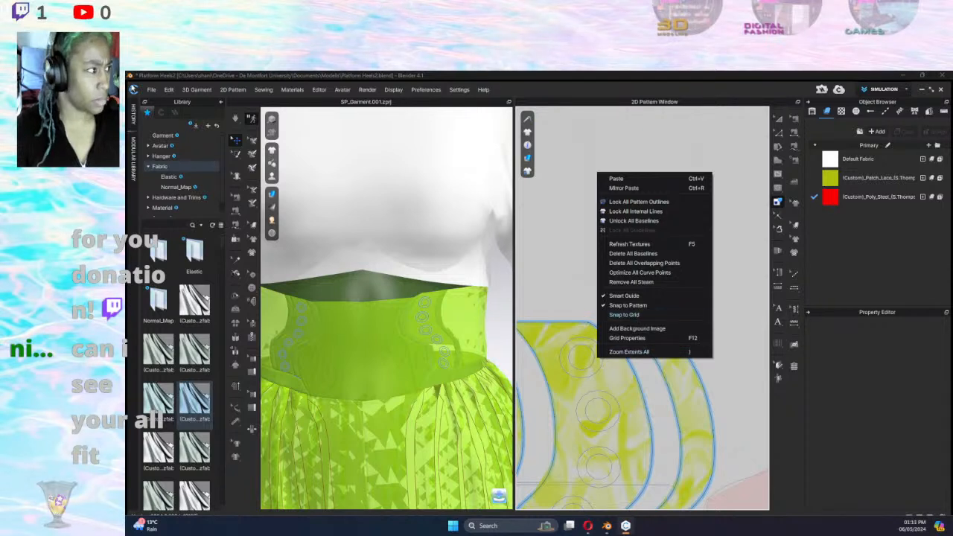
left_click(169, 90)
left_click(169, 90)
left_click(186, 110)
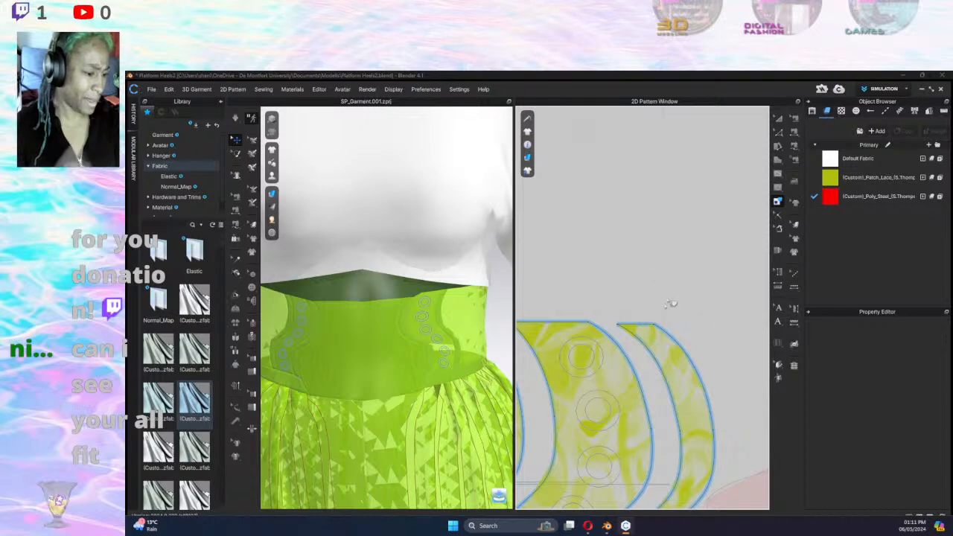
left_click(170, 90)
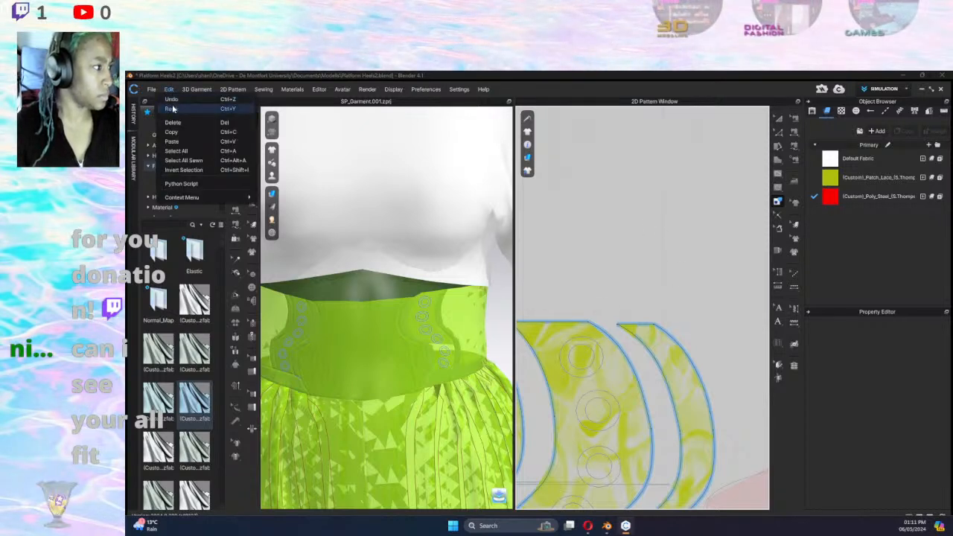
left_click(174, 110)
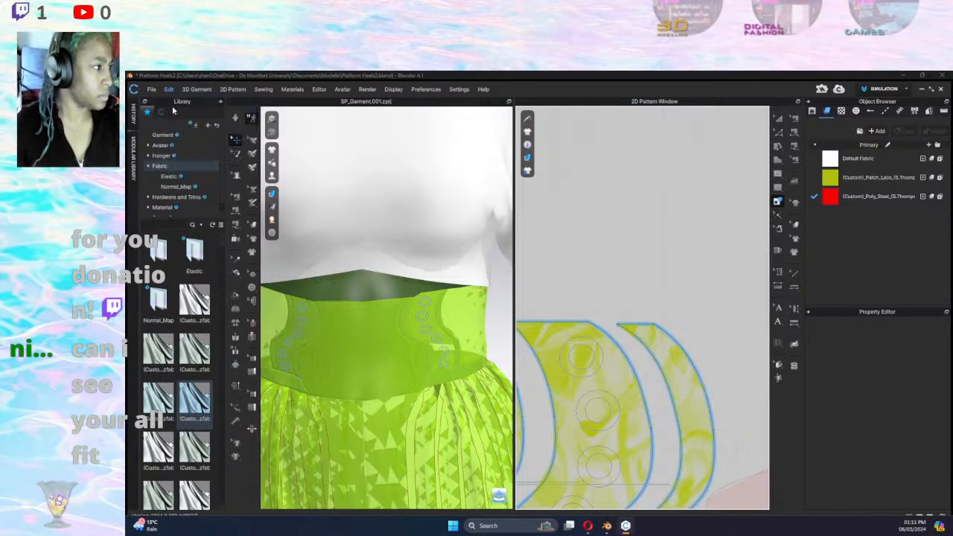
Cut & Sew the outer and inner circles of the topmost eyelet on the waistband's side panel together.
left_click(598, 348)
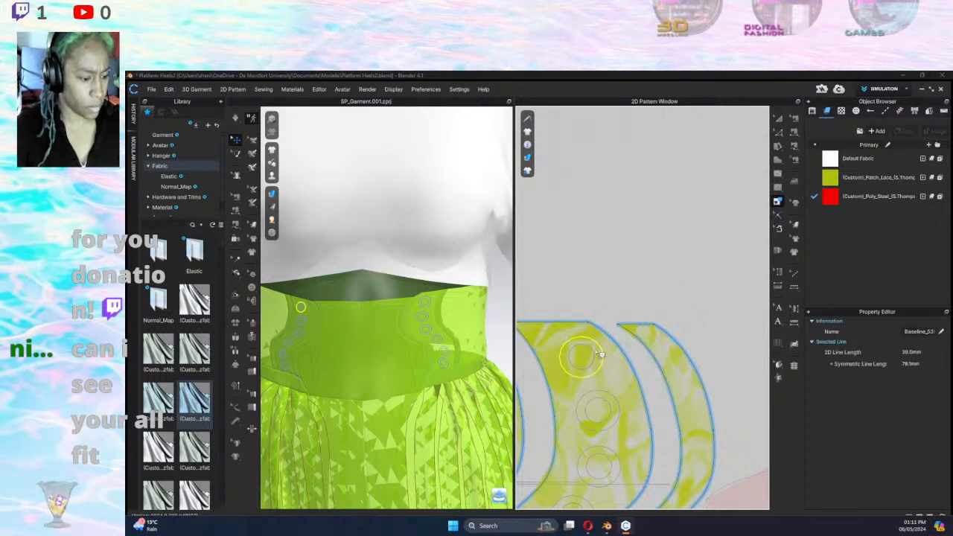
left_click(594, 359, "shift")
right_click(594, 356)
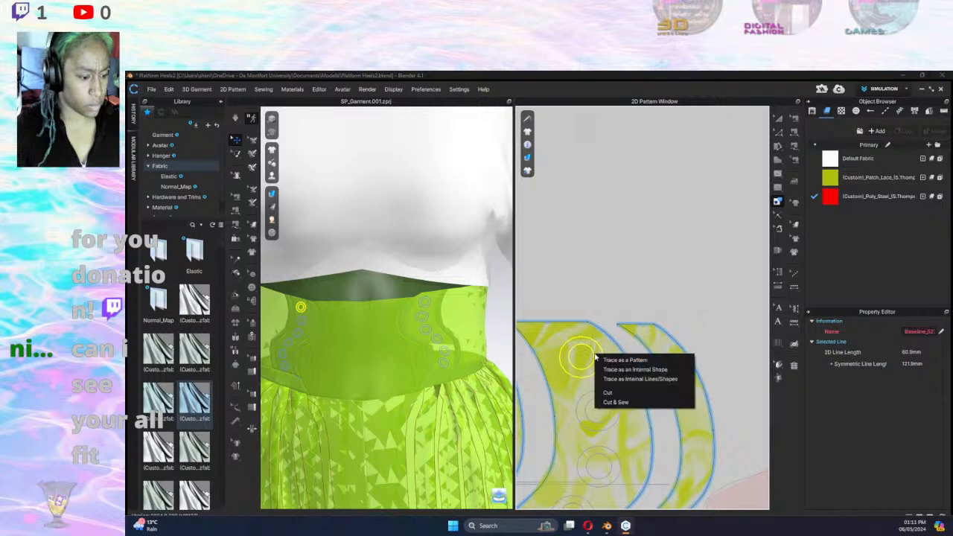
left_click(640, 403)
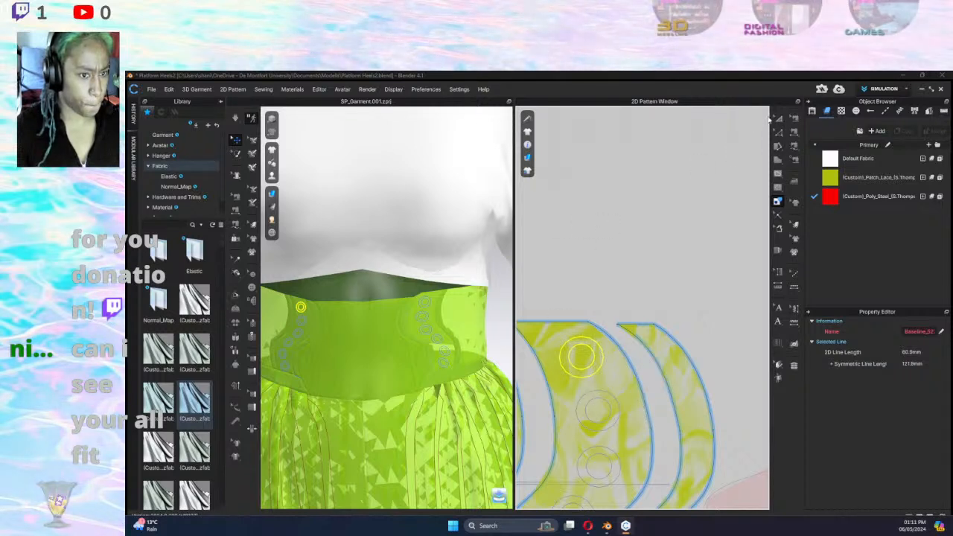
Try to move the inner circle of the topmost eyelet disc away from the side panel.
left_click(778, 119)
left_click(582, 359)
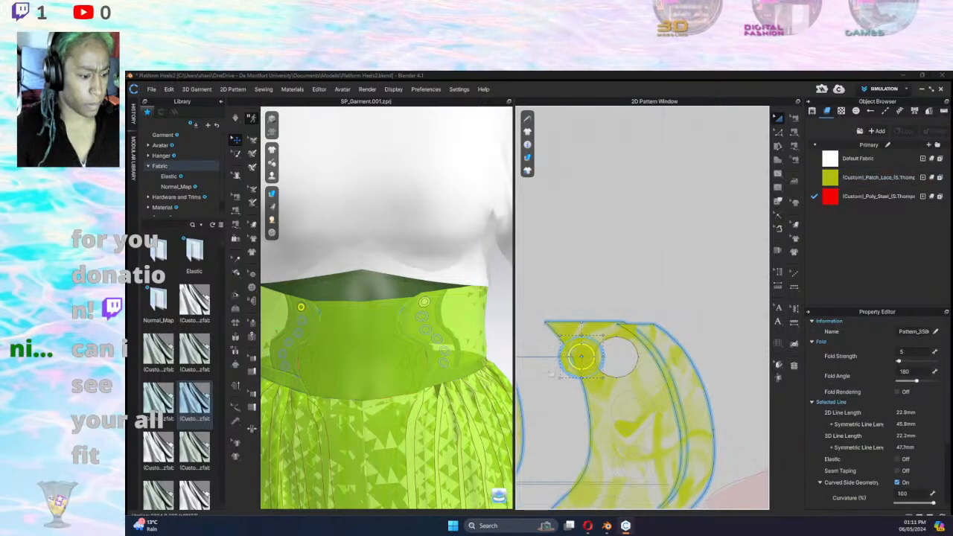
left_click_drag(583, 361, 542, 333)
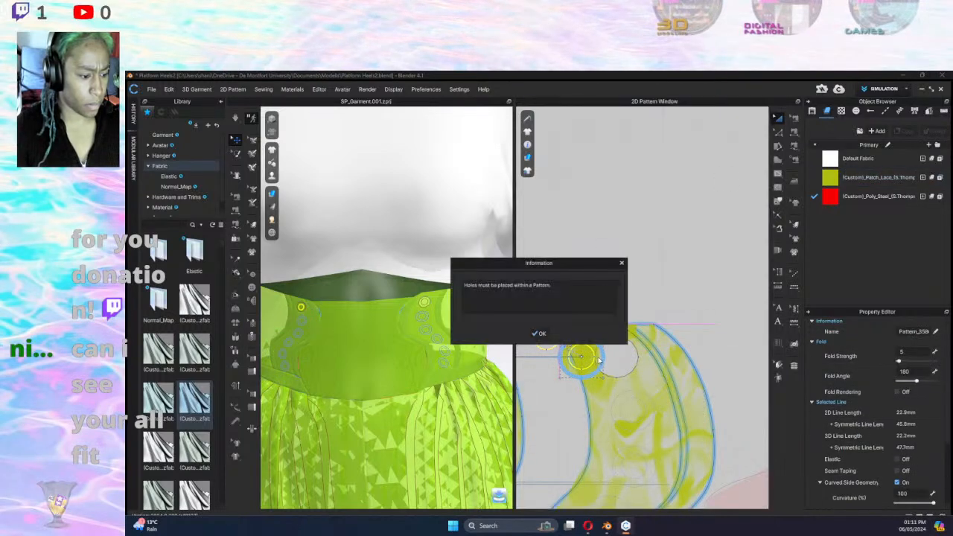
left_click(546, 333)
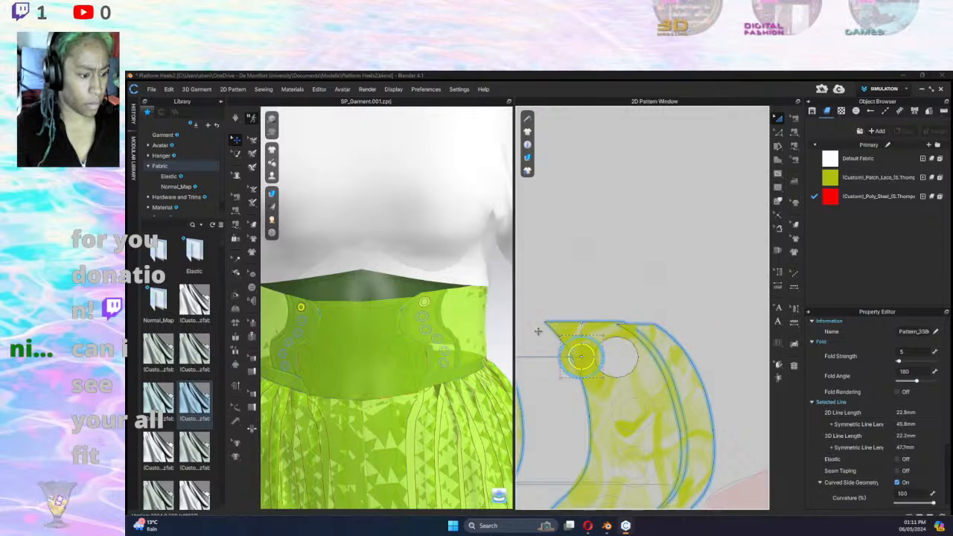
Try to cut the inner circle out of the topmost eyelet disc, and undo the eyelet's cut from the panel.
right_click(589, 361)
left_click(605, 280)
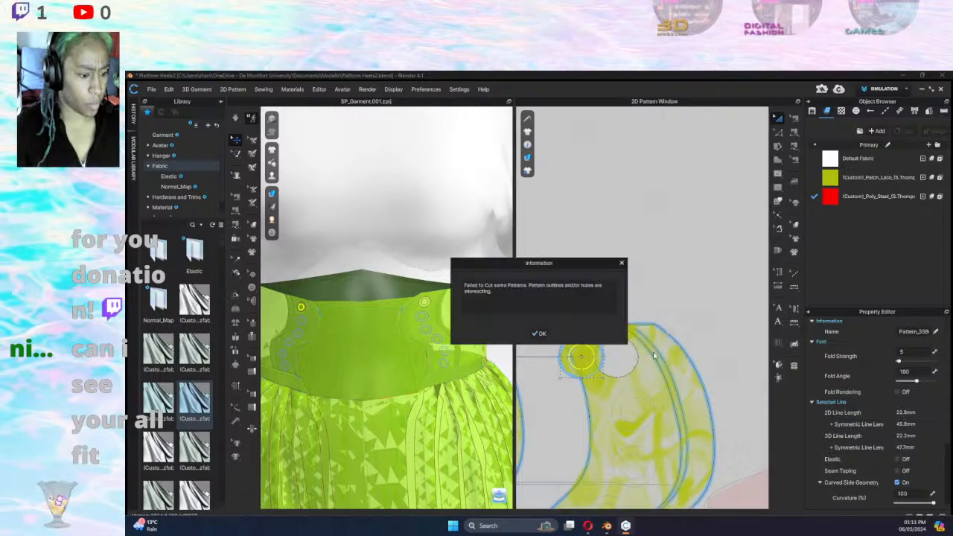
left_click(538, 335)
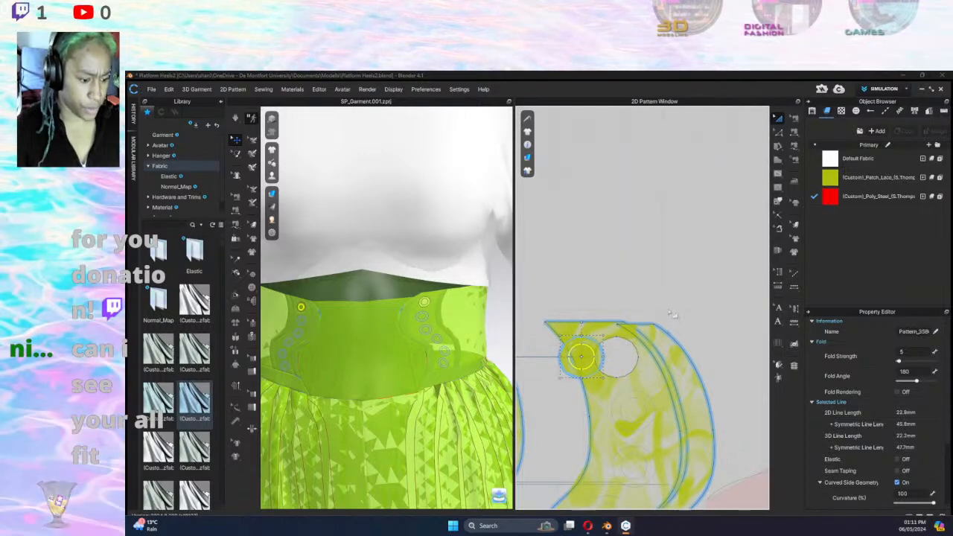
key("ctrl+z")
key("ctrl+z")
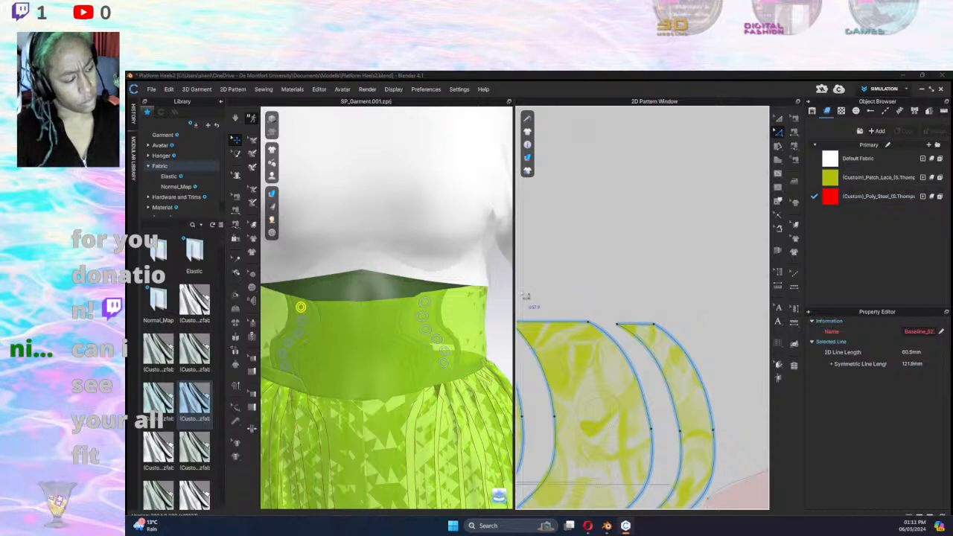
Cut the inner circles of all six eyelets out of the waistband's side panel as separate discs.
scroll(675, 218, "down", 2)
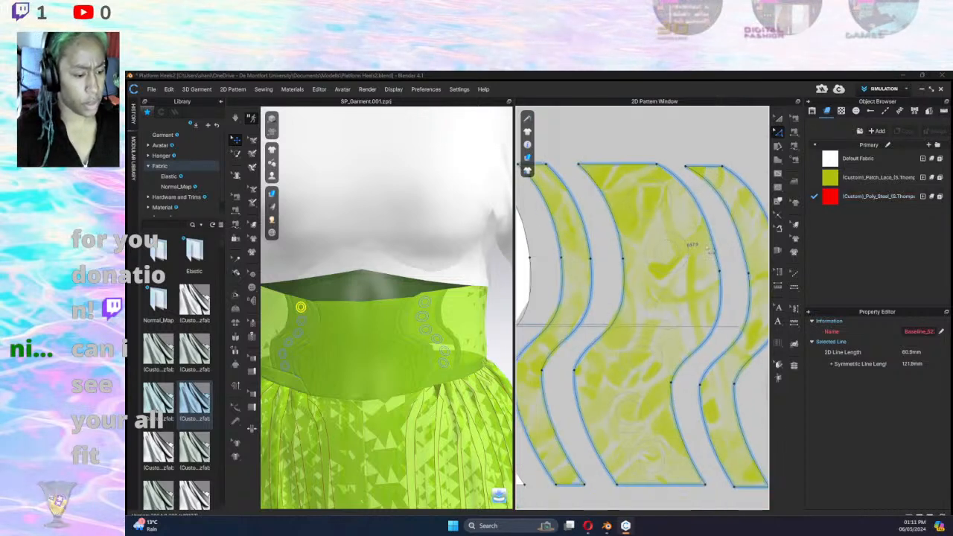
left_click(672, 216)
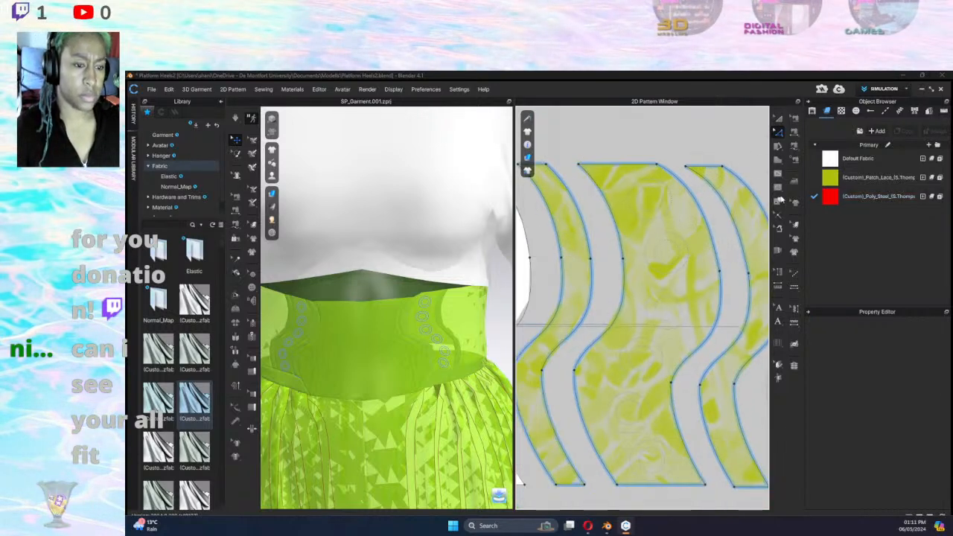
left_click(668, 197)
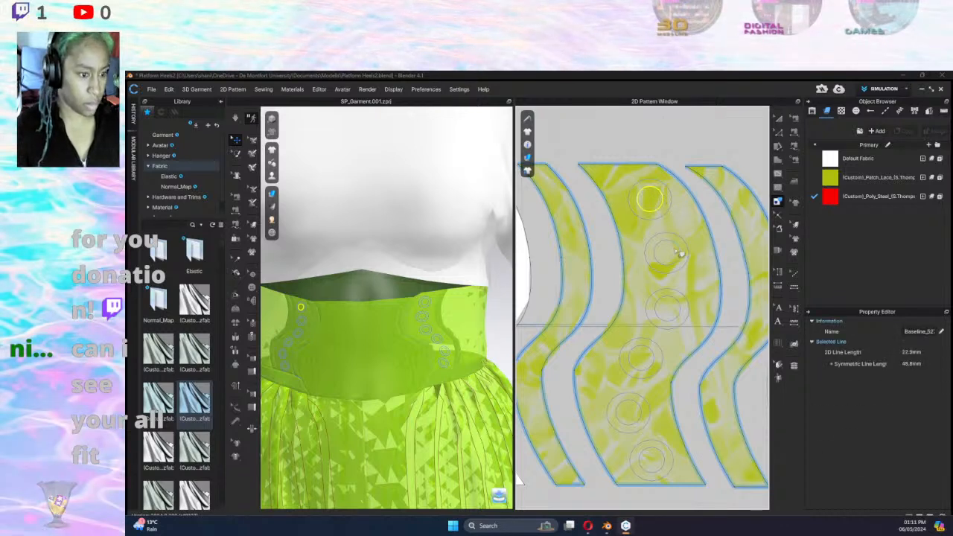
left_click(683, 254, "shift")
left_click(668, 309, "shift")
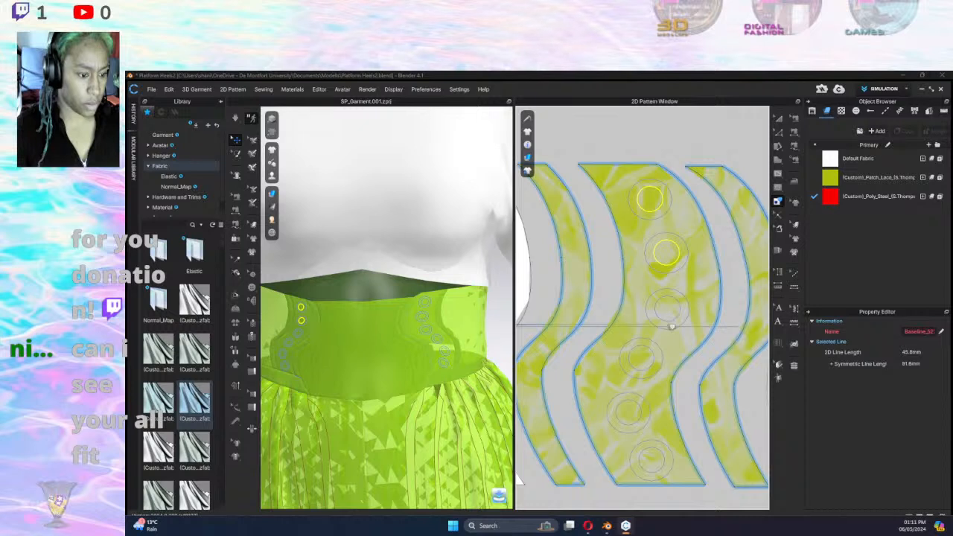
left_click(652, 371, "shift")
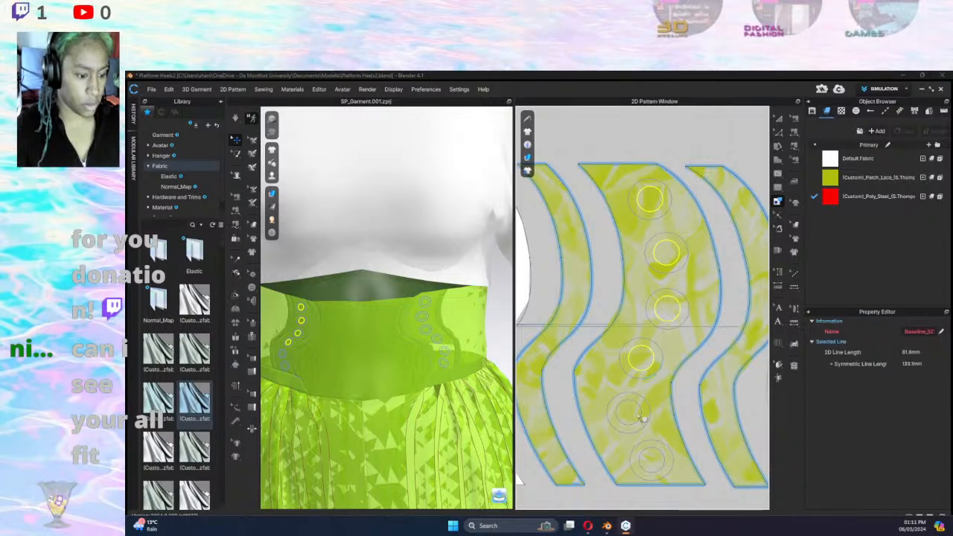
left_click(648, 419, "shift")
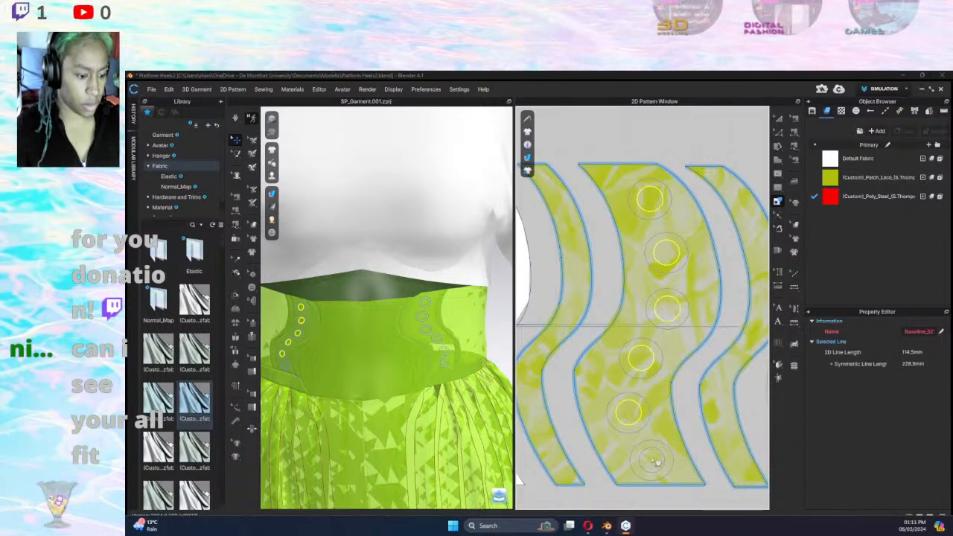
left_click(662, 456, "shift")
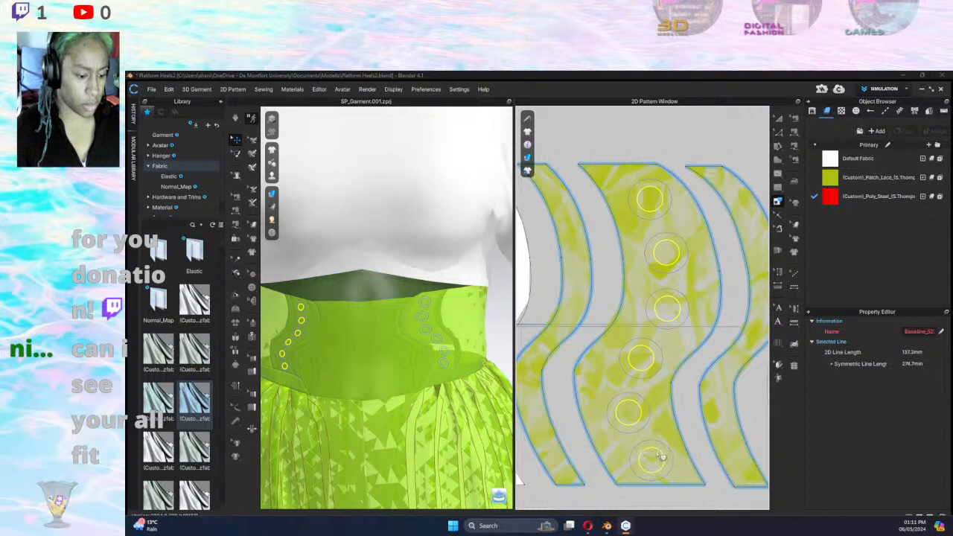
right_click(669, 213)
left_click(678, 253)
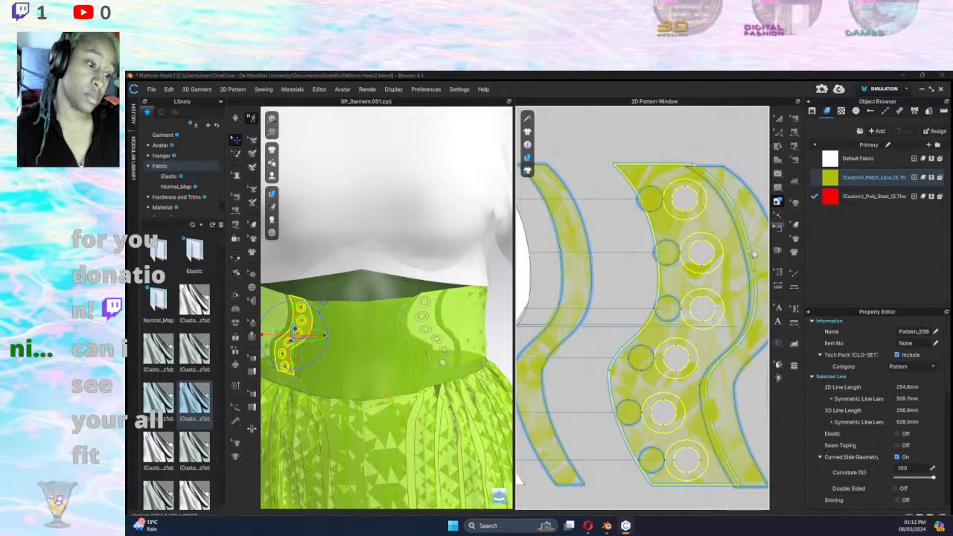
Assign the red (Custom)_Poly_Steel fabric to all six cut-out inner eyelet discs.
left_click(654, 457)
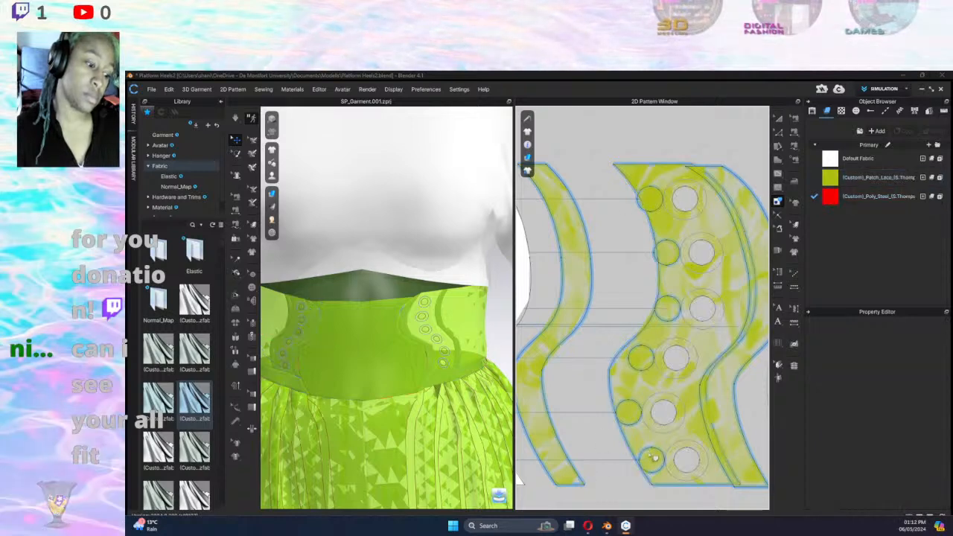
left_click(653, 458)
left_click(644, 408, "shift")
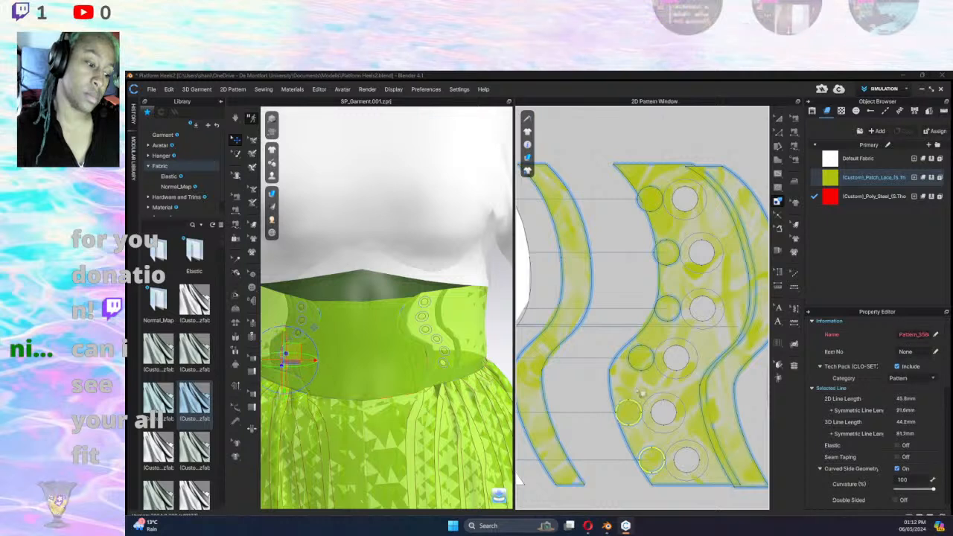
left_click(651, 357, "shift")
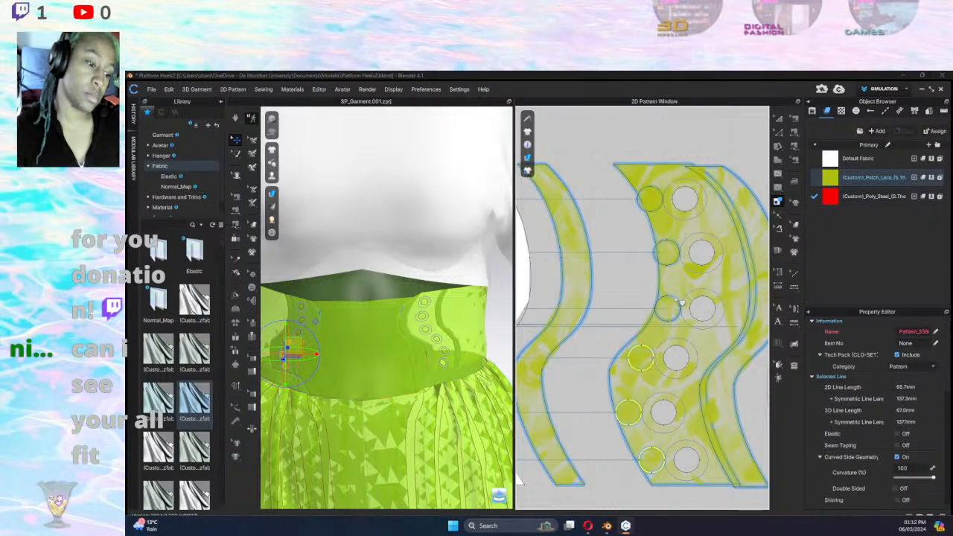
left_click(670, 310, "shift")
left_click(677, 248, "shift")
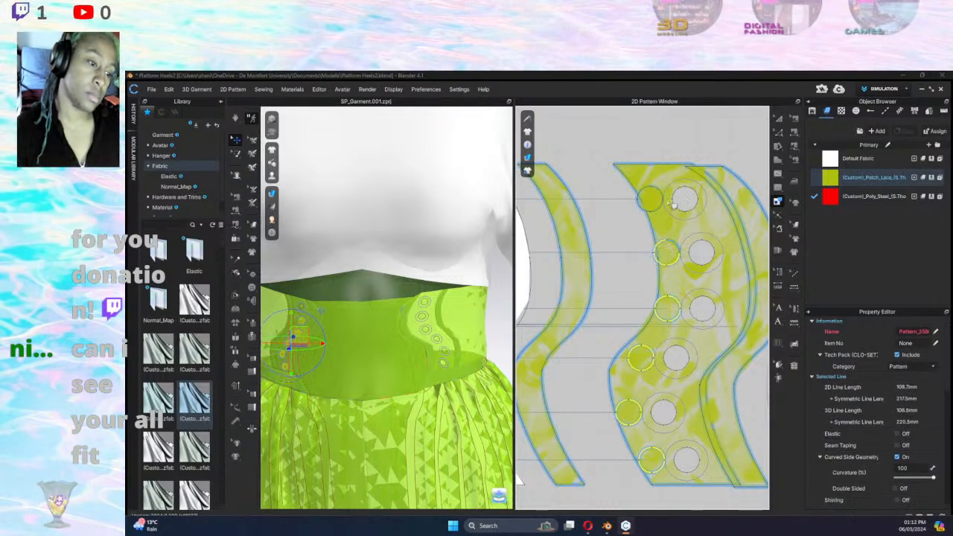
left_click(649, 198, "shift")
left_click_drag(838, 201, 658, 214)
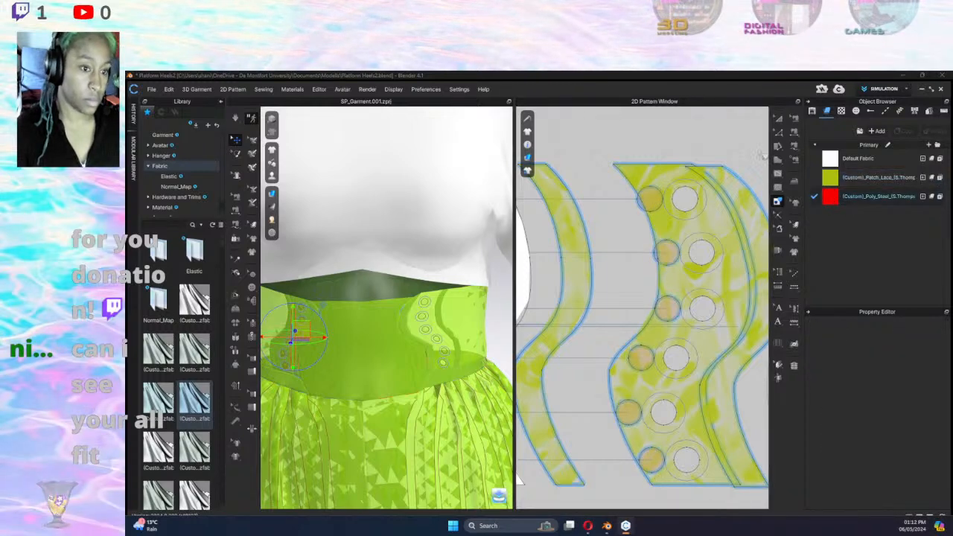
Move all six red inner eyelet discs off the waistband's side panel to the empty space above it.
left_click(777, 118)
left_click(651, 460)
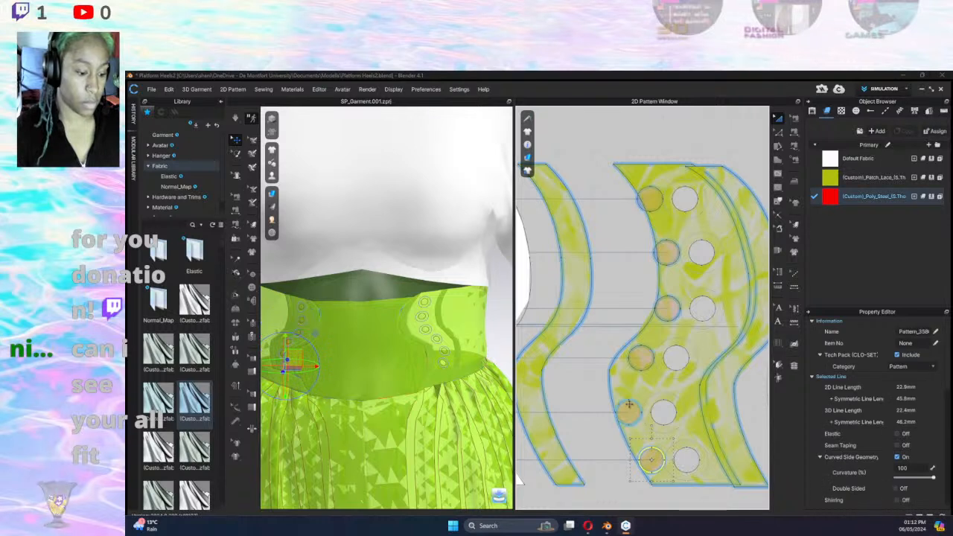
left_click(628, 411, "shift")
left_click(640, 359, "shift")
left_click(668, 308, "shift")
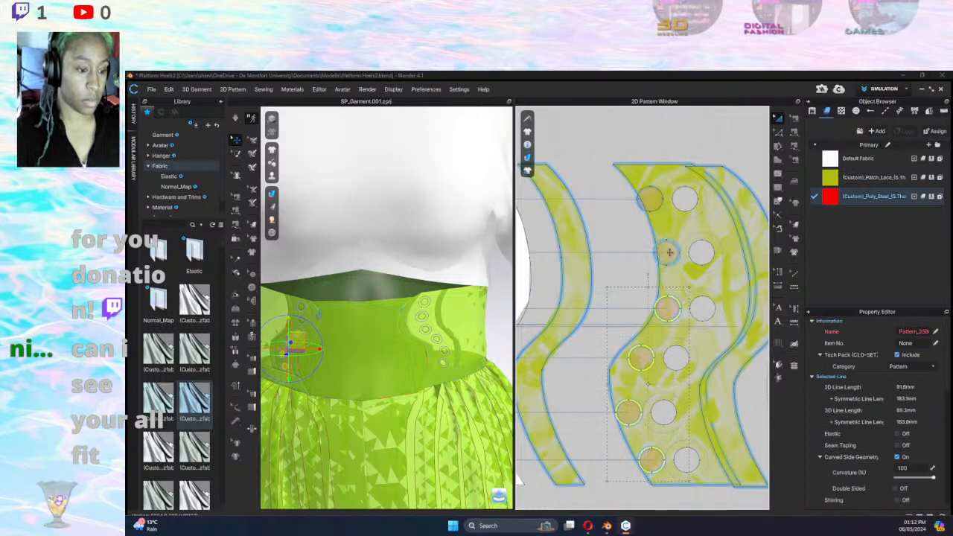
left_click(669, 253, "shift")
left_click(650, 196, "shift")
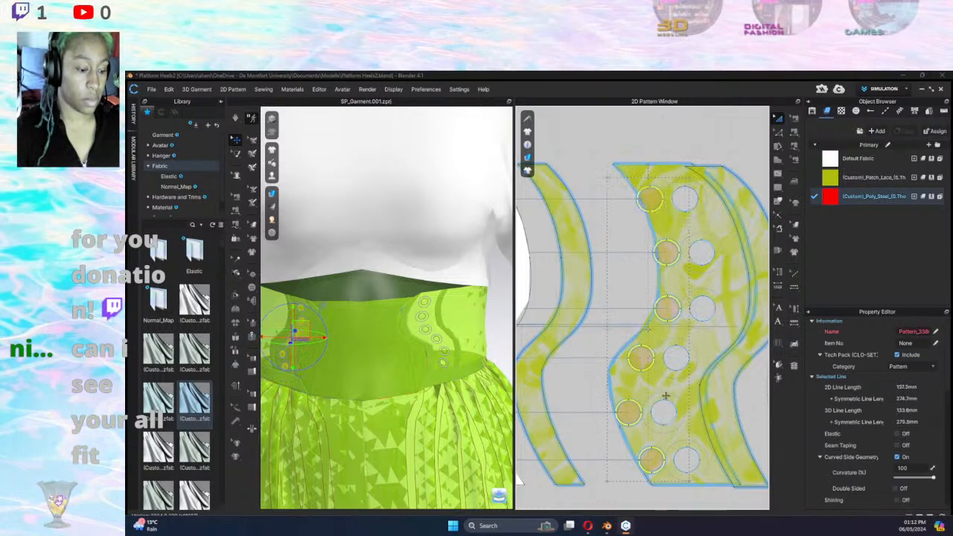
left_click_drag(653, 463, 620, 125)
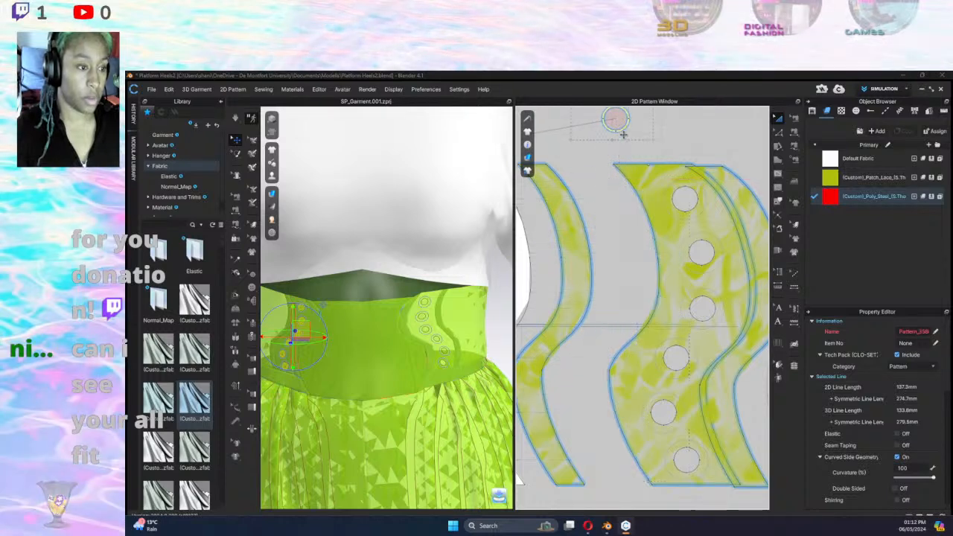
Cut and sew the six outer eyelet circles out of the side panel as separate rings, and assign Default Fabric to the remaining panel.
key("z")
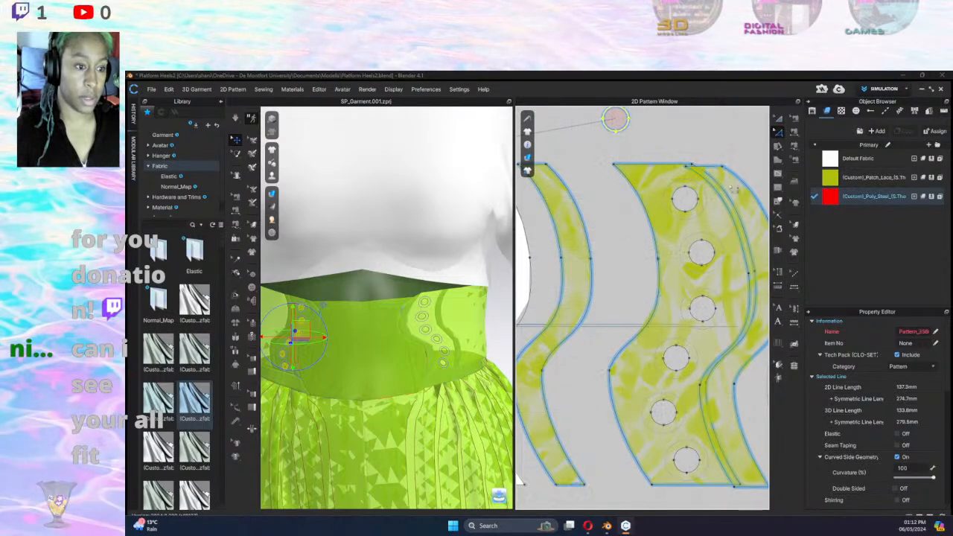
left_click(712, 210)
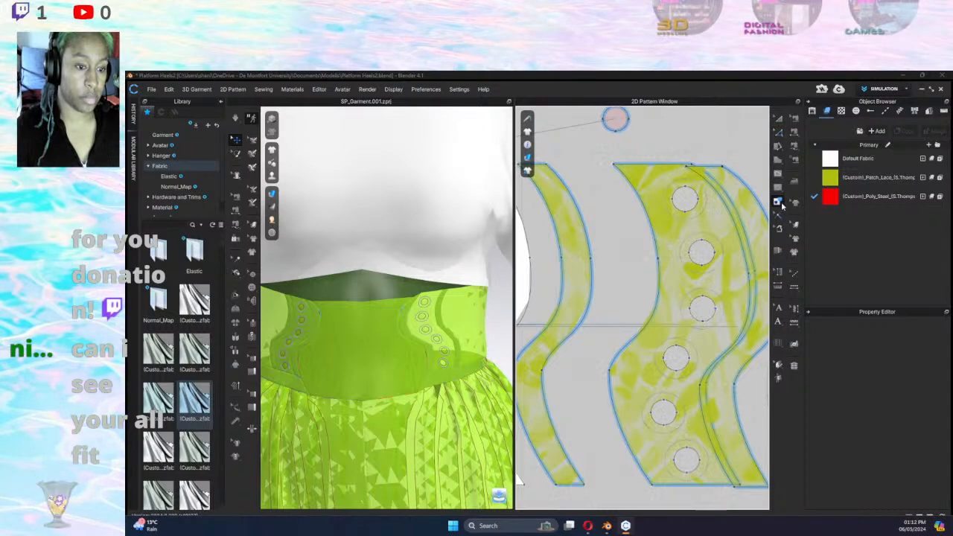
left_click(707, 220)
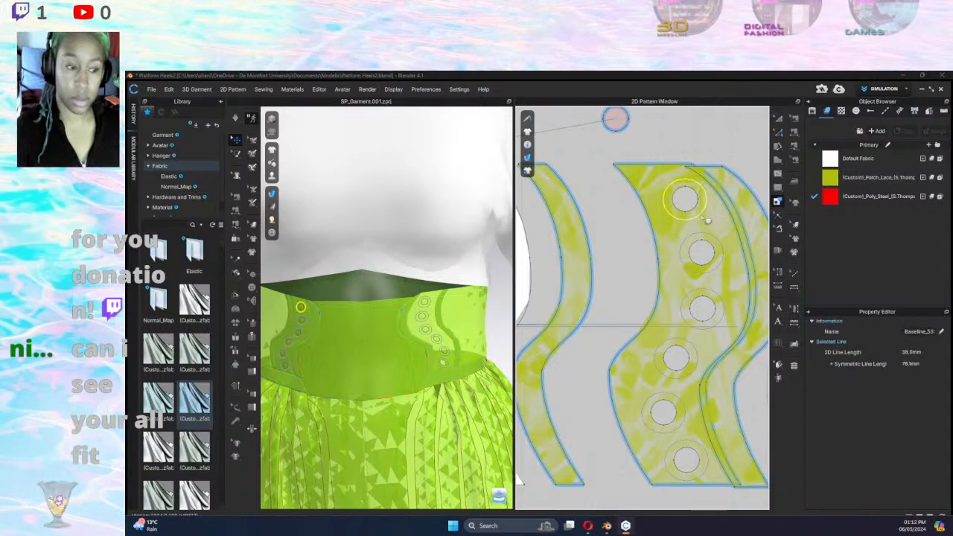
left_click(728, 254, "shift")
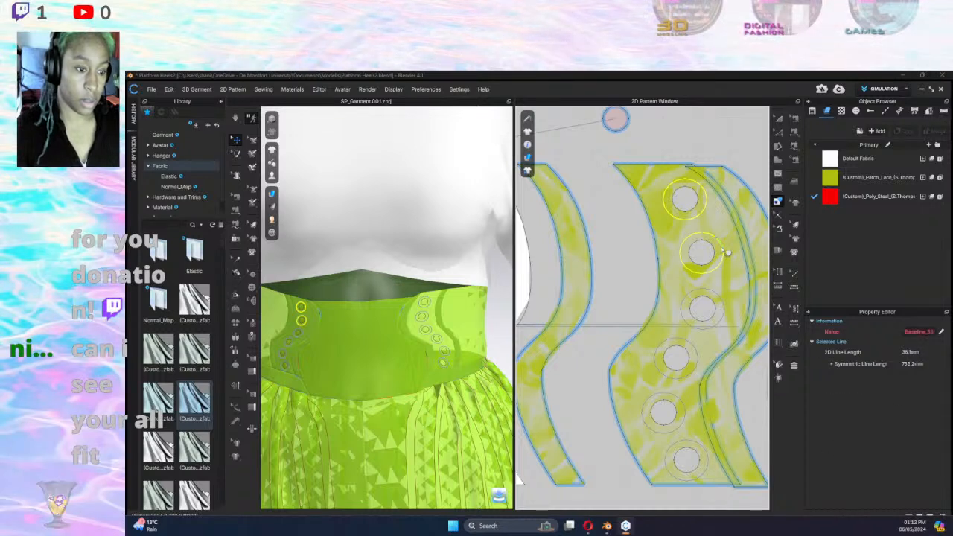
left_click(727, 301, "shift")
left_click(701, 358, "shift")
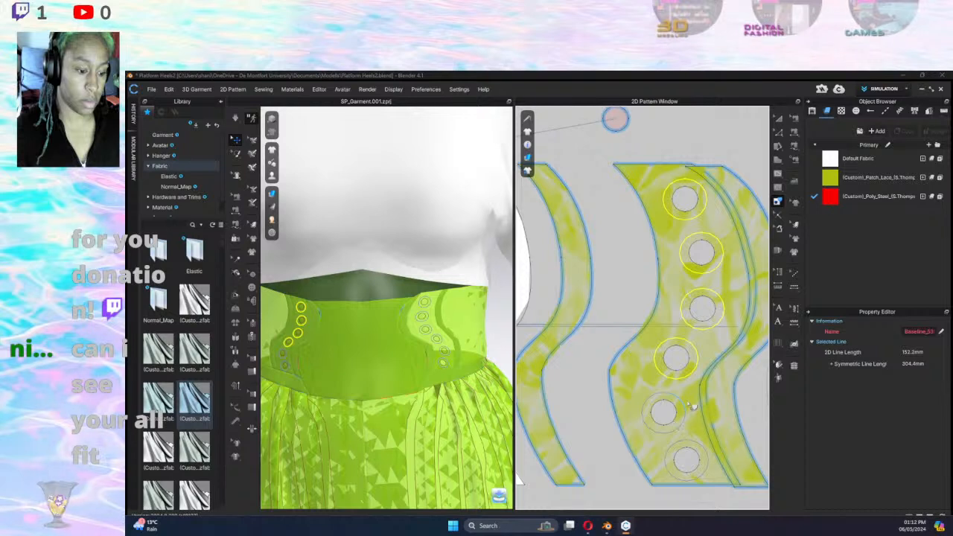
left_click(692, 422, "shift")
left_click(703, 449, "shift")
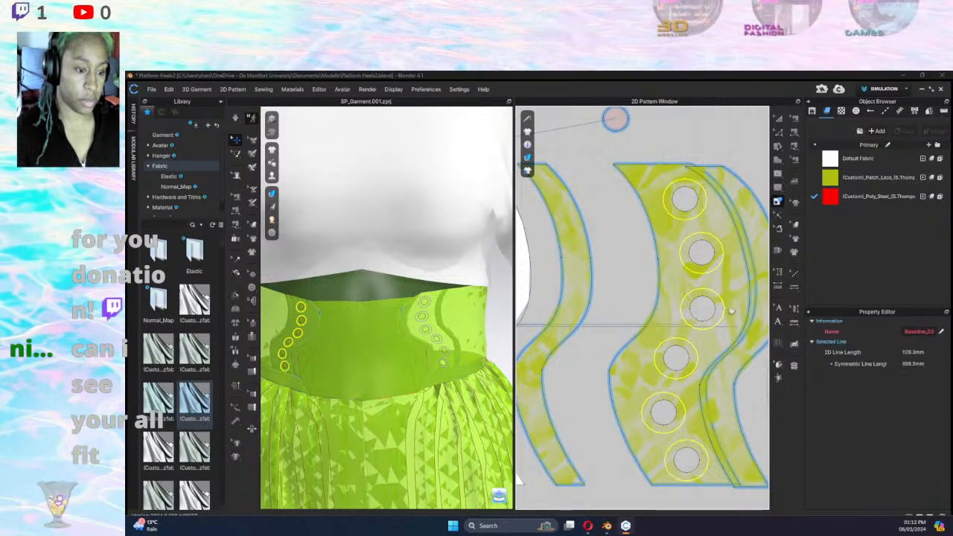
right_click(726, 307)
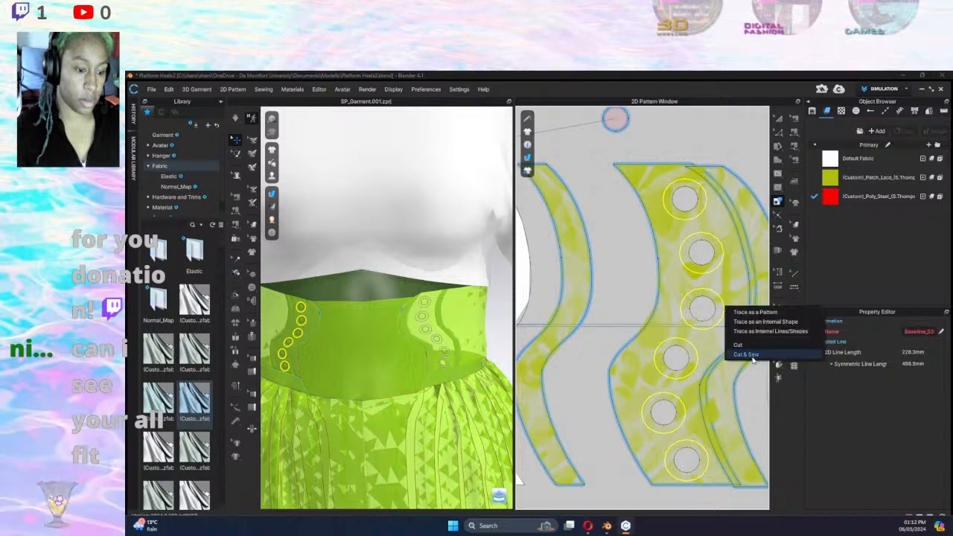
left_click(754, 359)
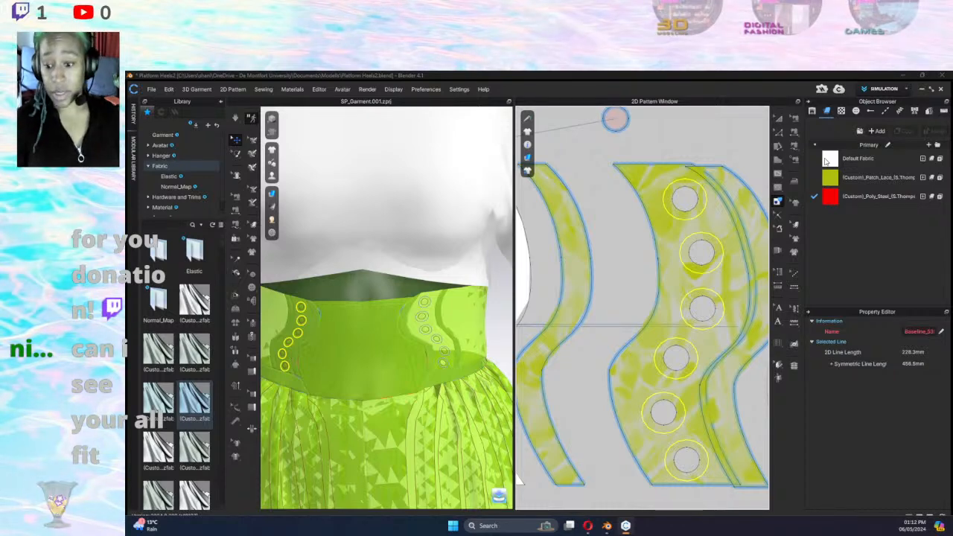
key("ctrl+z")
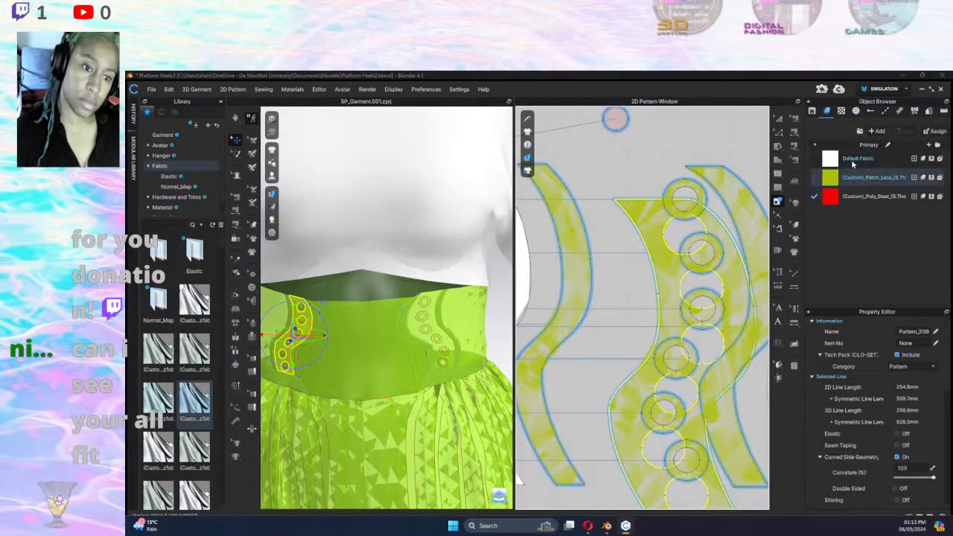
left_click_drag(854, 162, 649, 220)
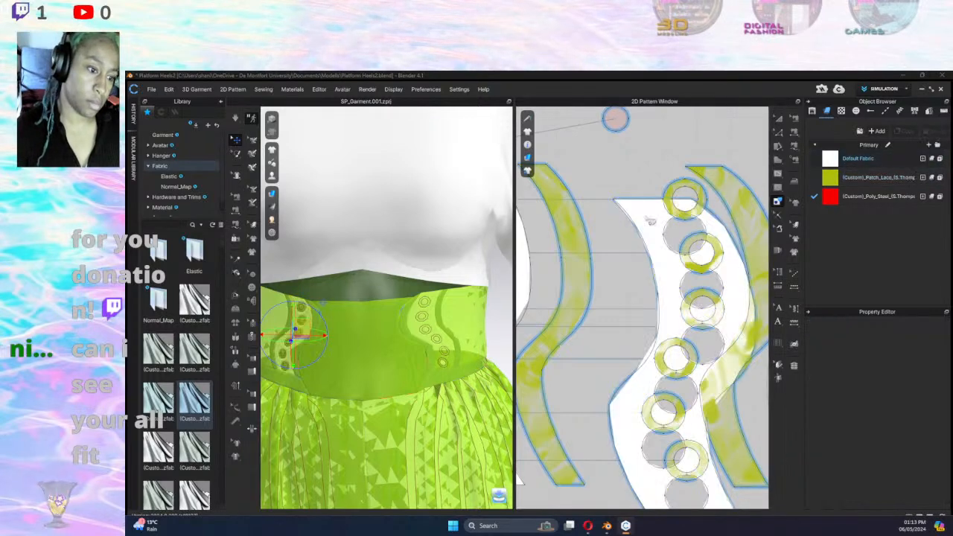
Try to move the cut-out eyelet rings off the side panel to the space above it.
left_click(698, 222)
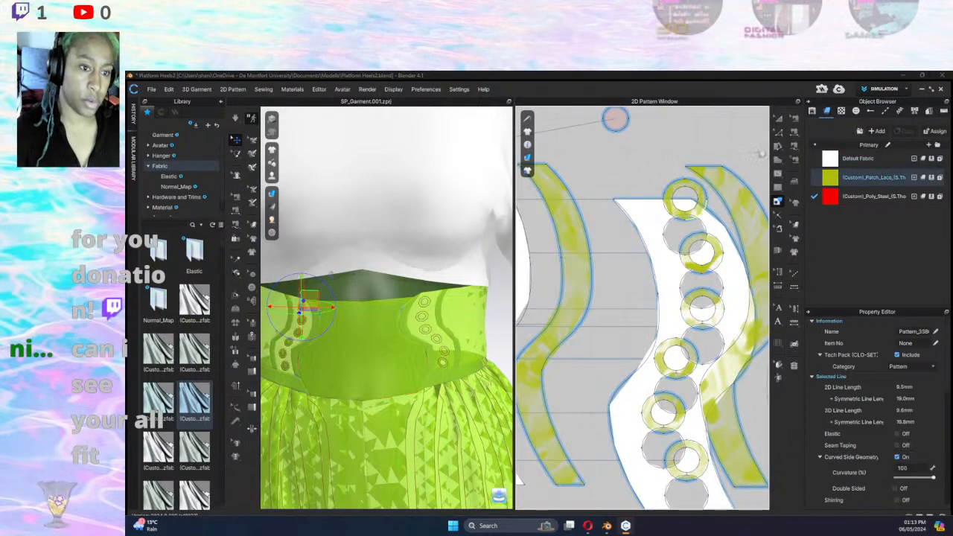
left_click(712, 273, "shift")
left_click(697, 317, "shift")
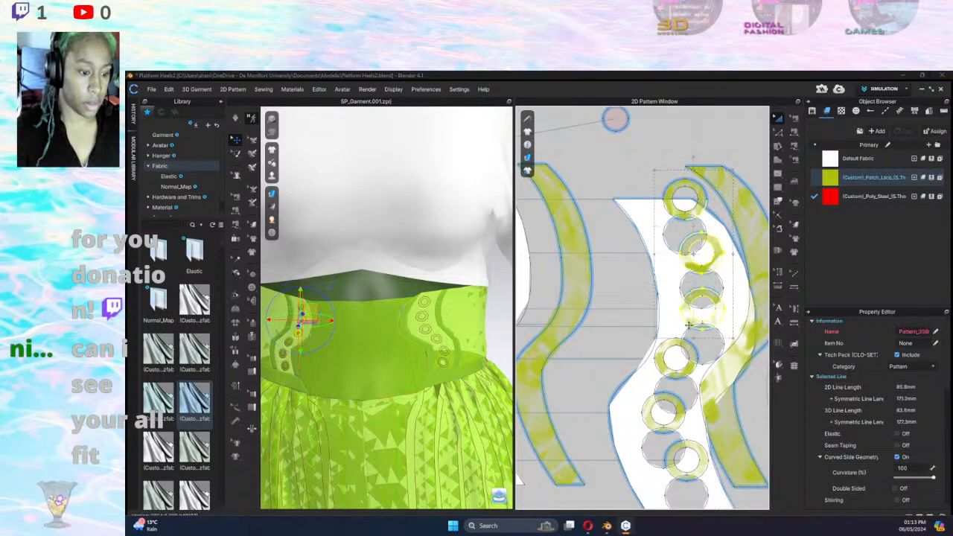
left_click(662, 354, "shift")
left_click(660, 408, "shift")
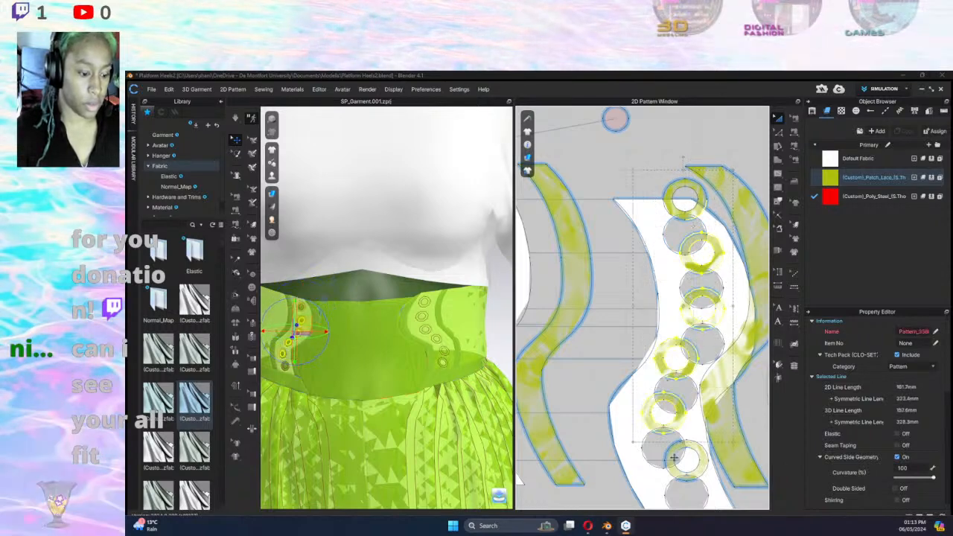
left_click(698, 467, "shift")
left_click_drag(690, 479, 665, 120)
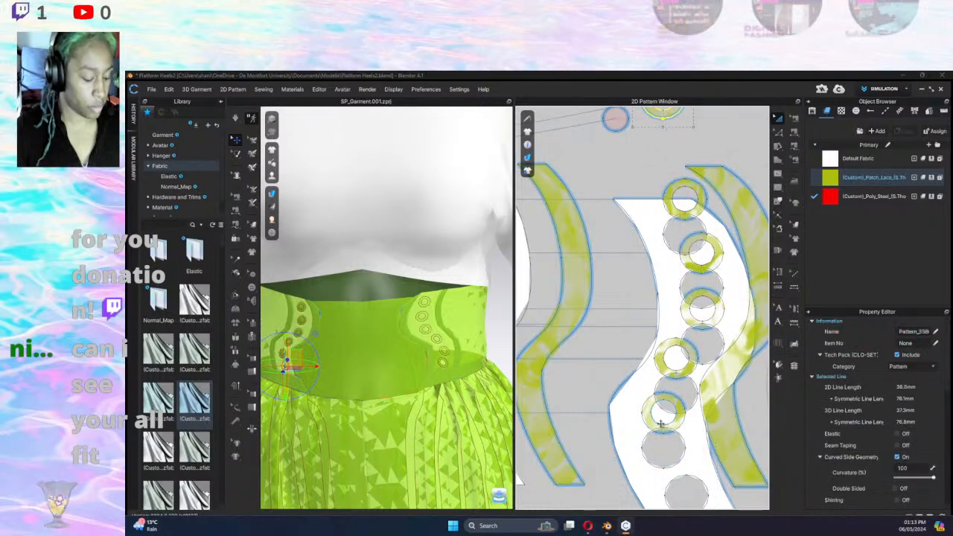
key("ctrl+z")
key("ctrl+z")
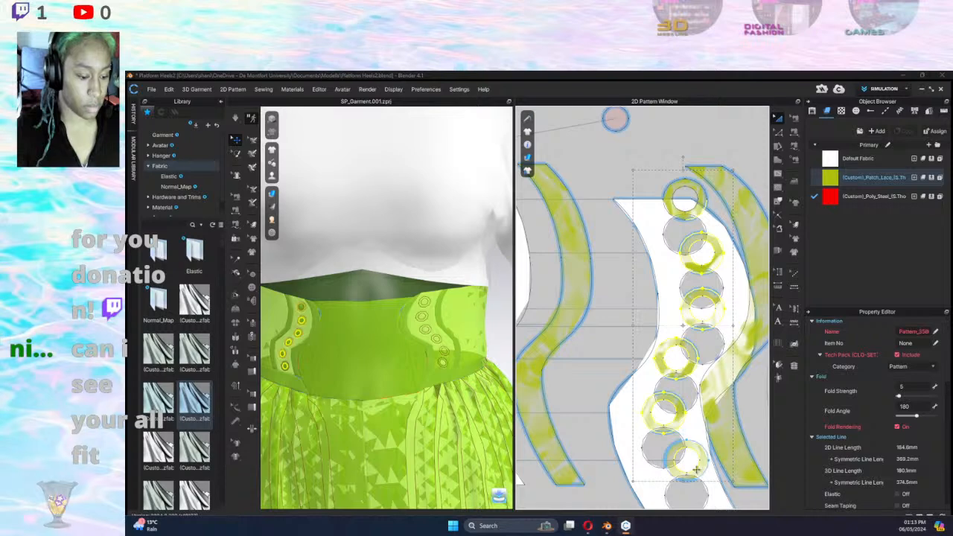
left_click(705, 458)
left_click_drag(702, 474, 696, 210)
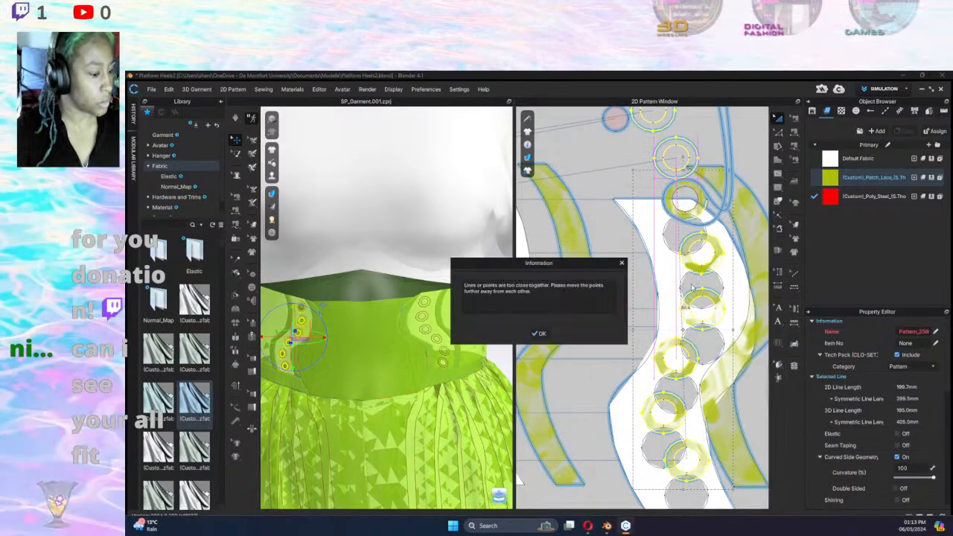
left_click(534, 334)
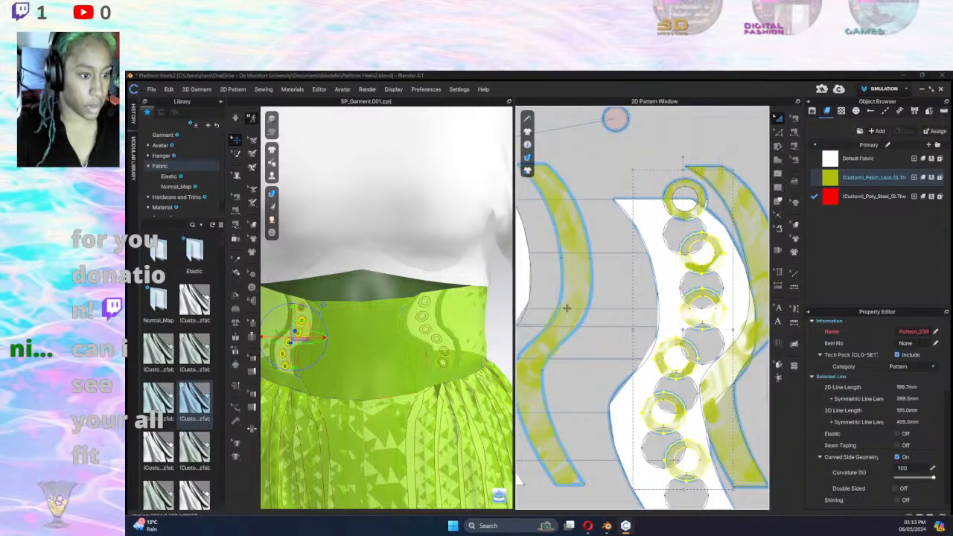
Move all six eyelet rings off the side panel together, placing them above it beside the inner discs.
left_click(699, 190)
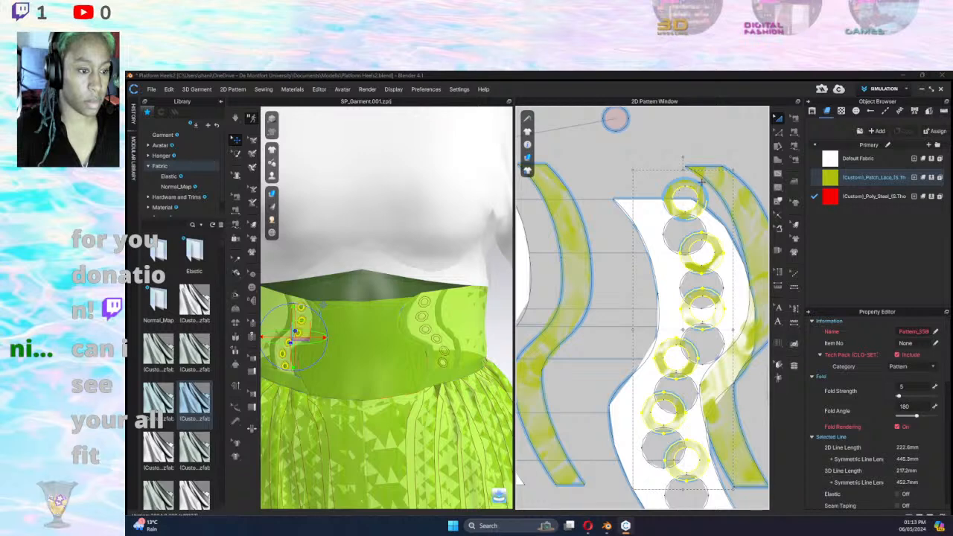
left_click(701, 183)
left_click(703, 250, "shift")
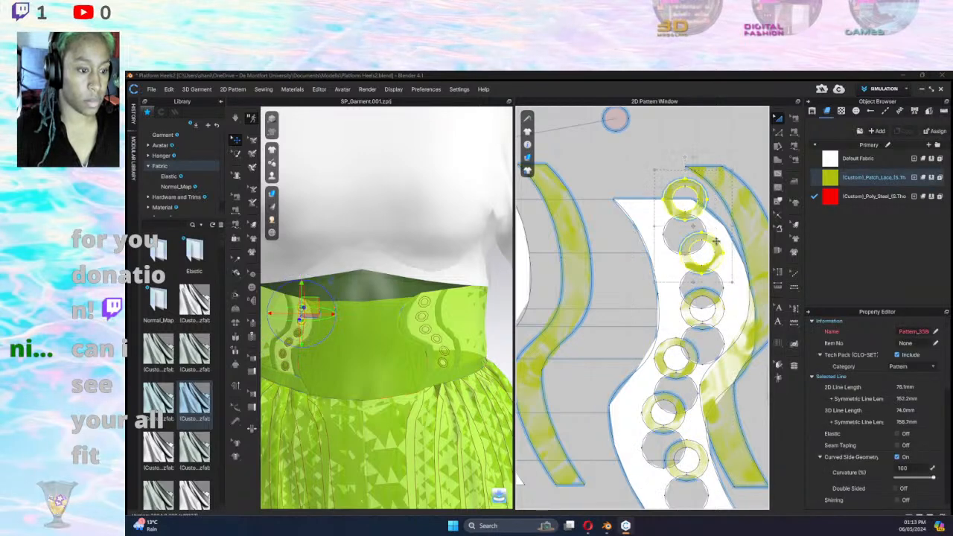
left_click(713, 309, "shift")
left_click(692, 362, "shift")
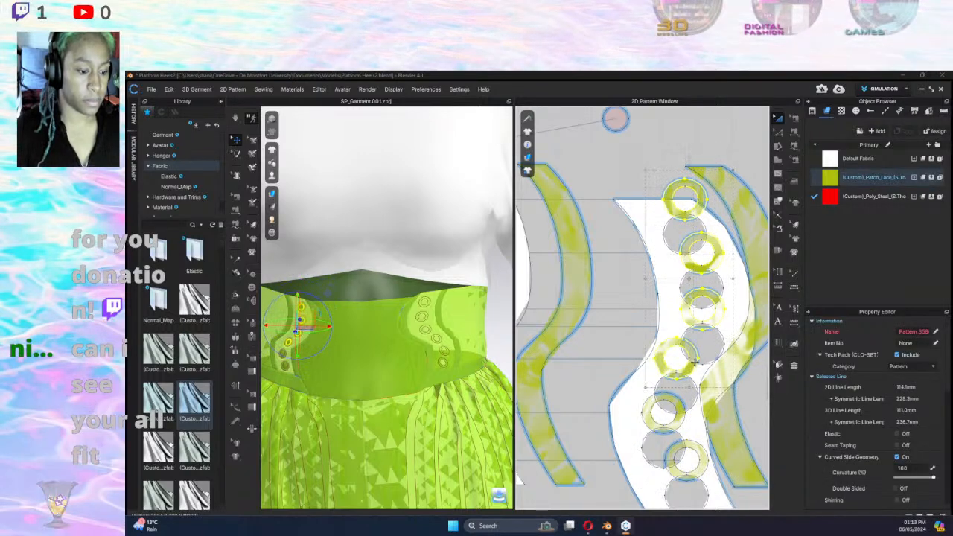
left_click(680, 409, "shift")
left_click(703, 471, "shift")
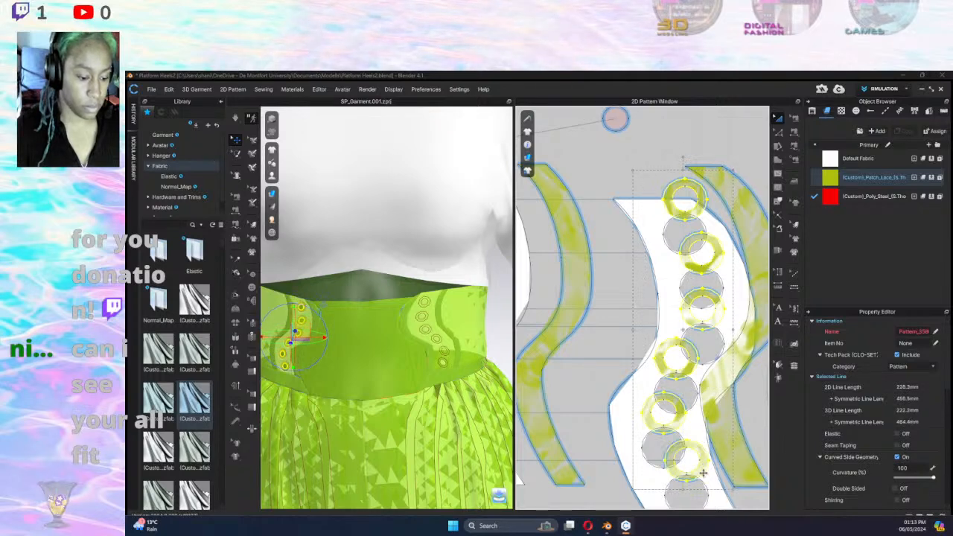
left_click_drag(698, 474, 709, 141)
Move the eyelet rings and inner discs of the mirrored side panel together to the empty space above that panel.
scroll(588, 253, "down", 6)
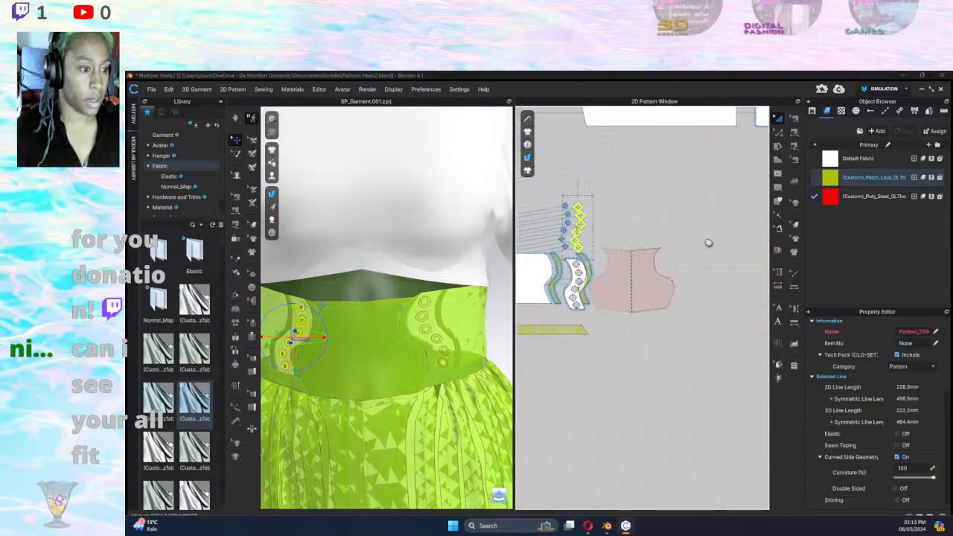
scroll(551, 257, "up", 1)
middle_click_drag(537, 253, 846, 229)
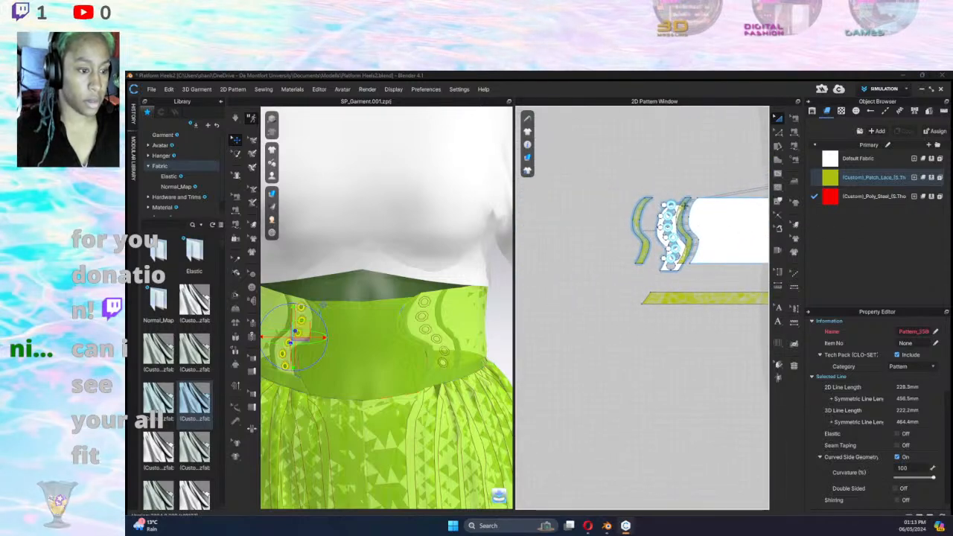
left_click_drag(645, 179, 678, 274)
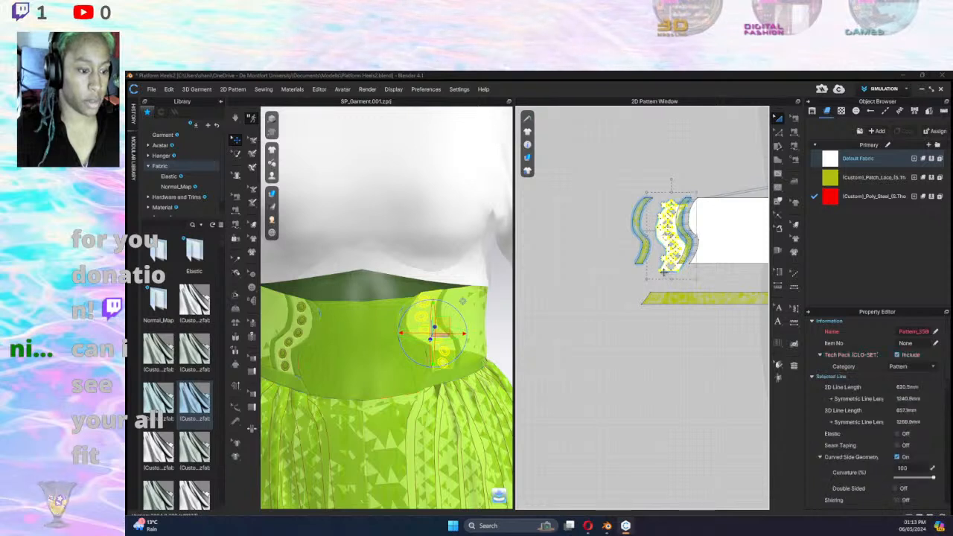
left_click(665, 270, "shift")
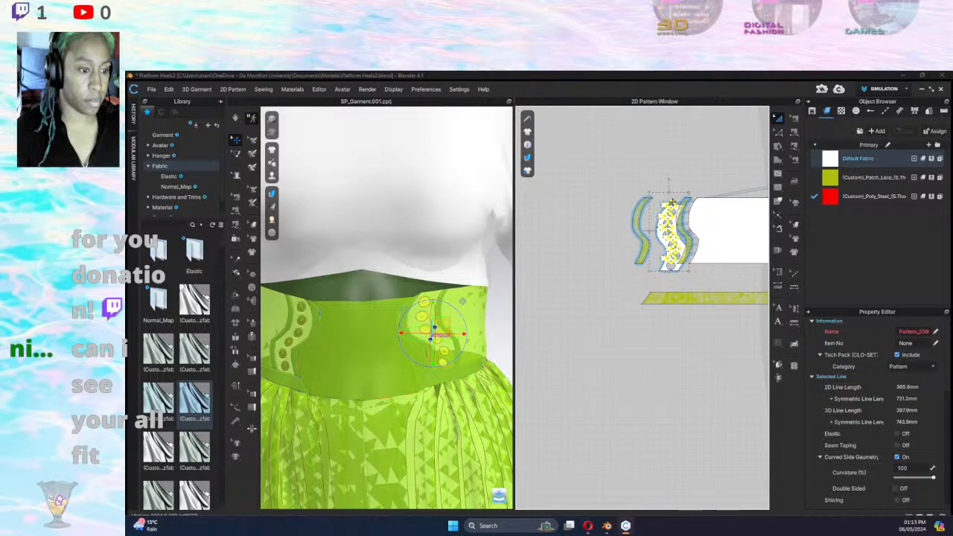
left_click_drag(672, 202, 667, 131)
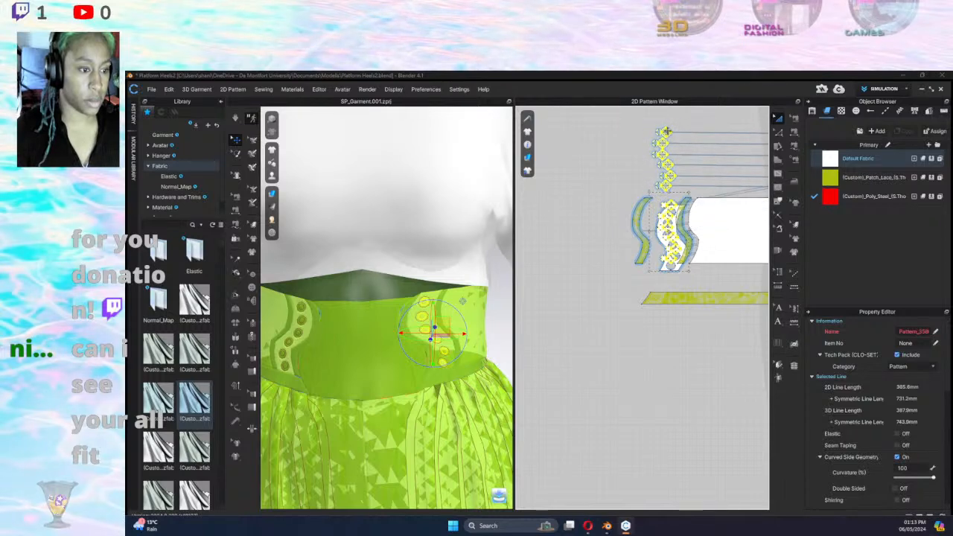
scroll(692, 171, "up", 5)
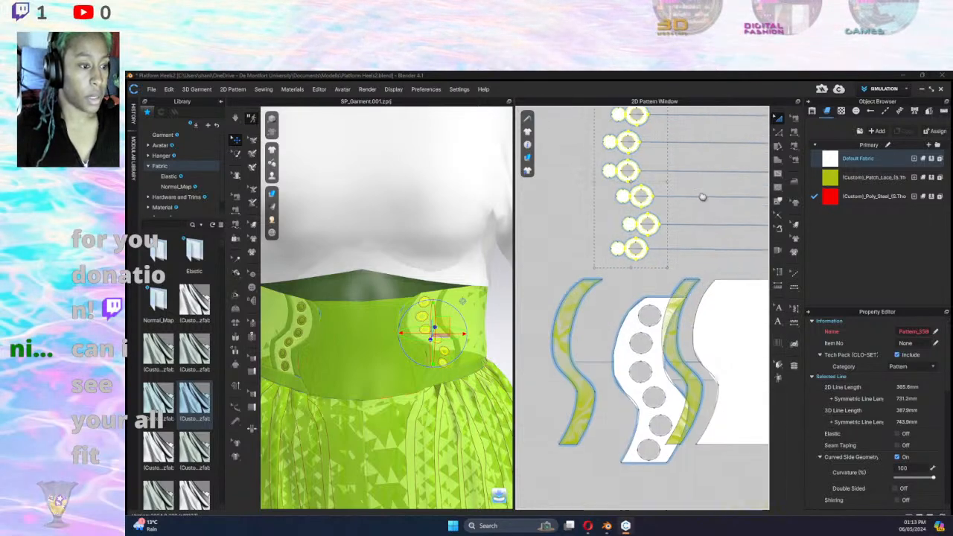
left_click(657, 156)
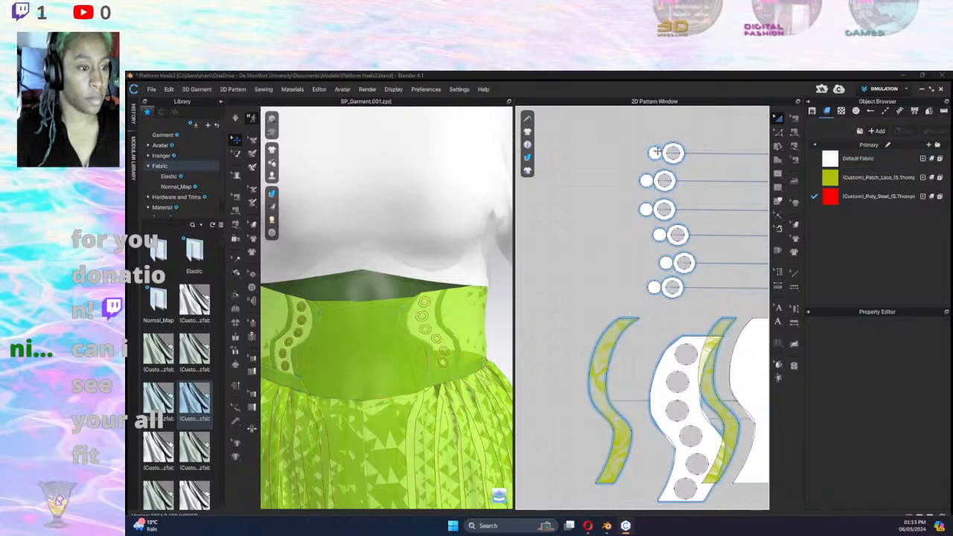
Assign the red (Custom)_Poly_Steel fabric to all six inner eyelet discs above the side panel.
left_click(654, 153)
left_click(645, 180, "shift")
left_click(645, 209, "shift")
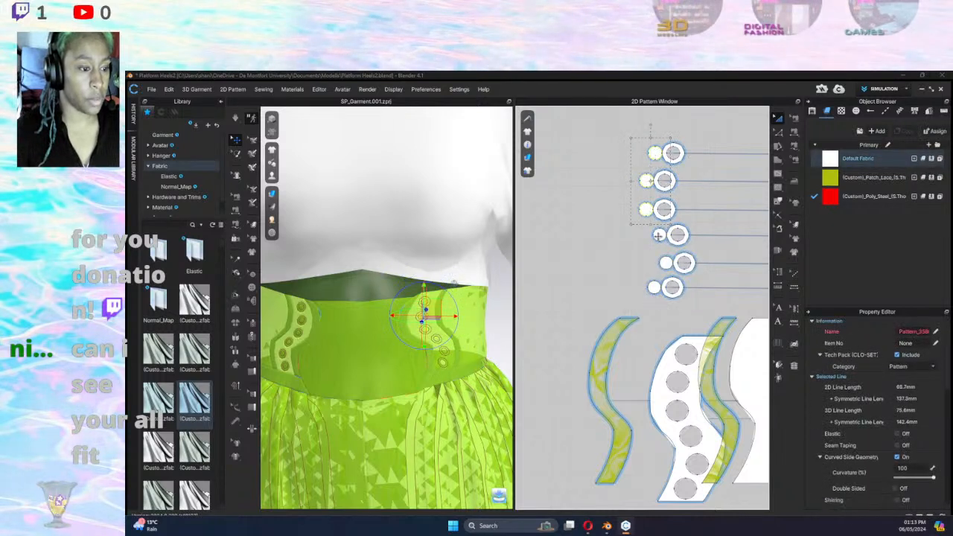
left_click(660, 236, "shift")
left_click(666, 262, "shift")
left_click(654, 287, "shift")
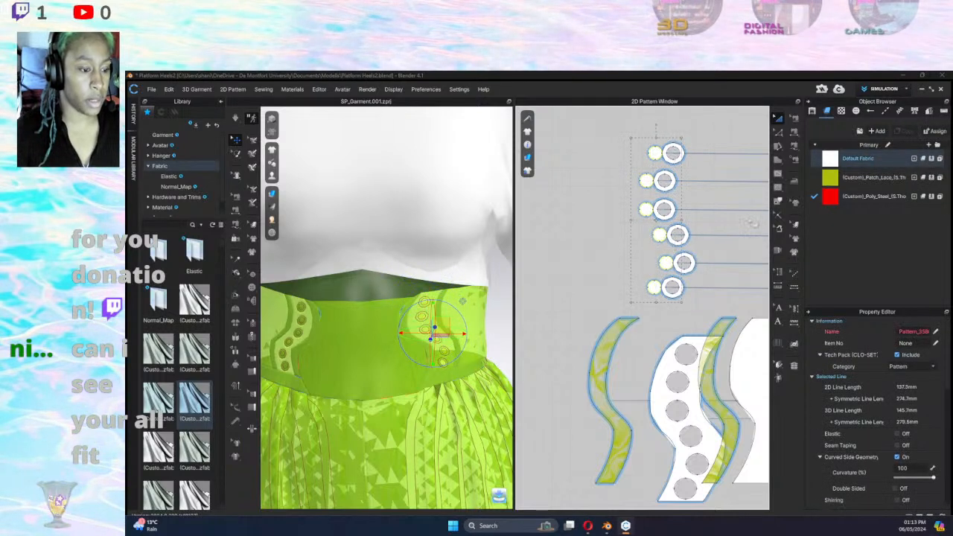
left_click(809, 198)
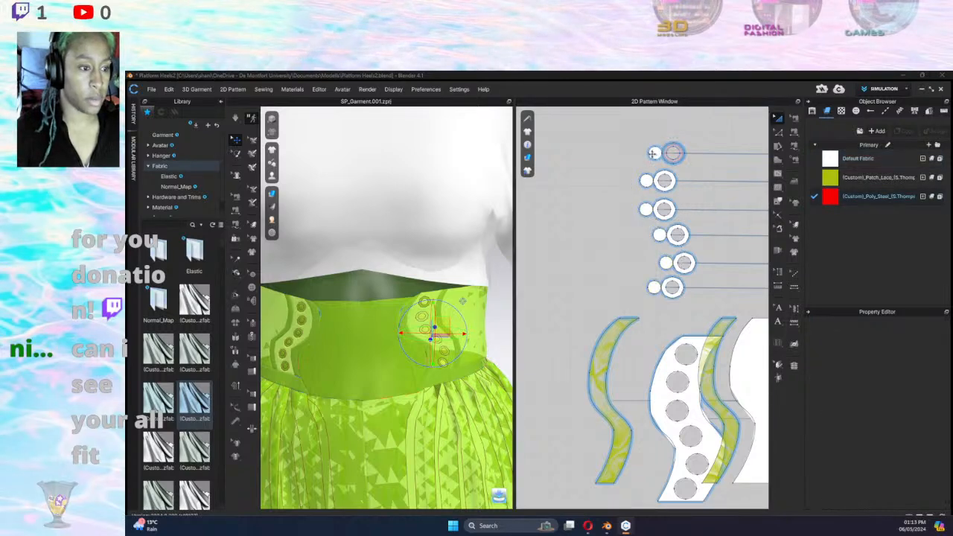
left_click(678, 155)
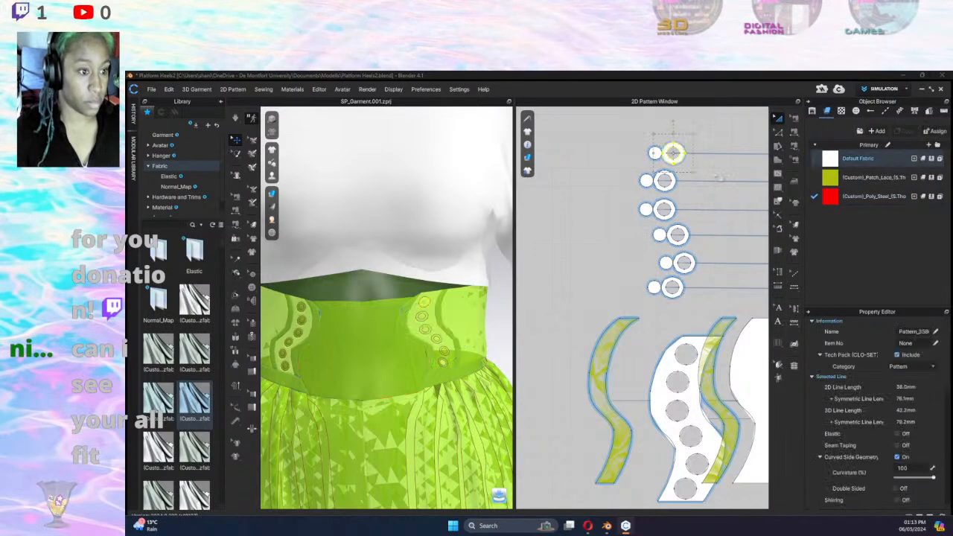
key("ctrl+z")
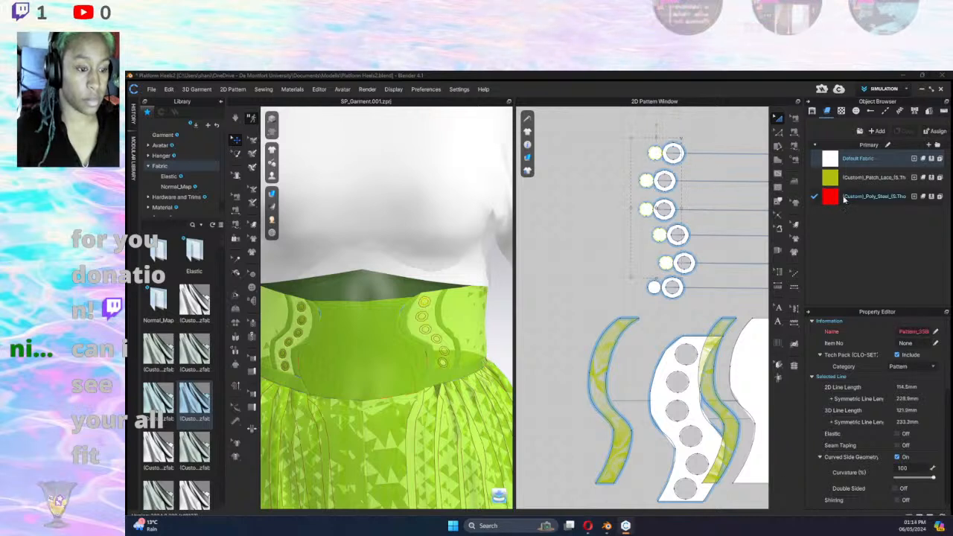
left_click(652, 288, "shift")
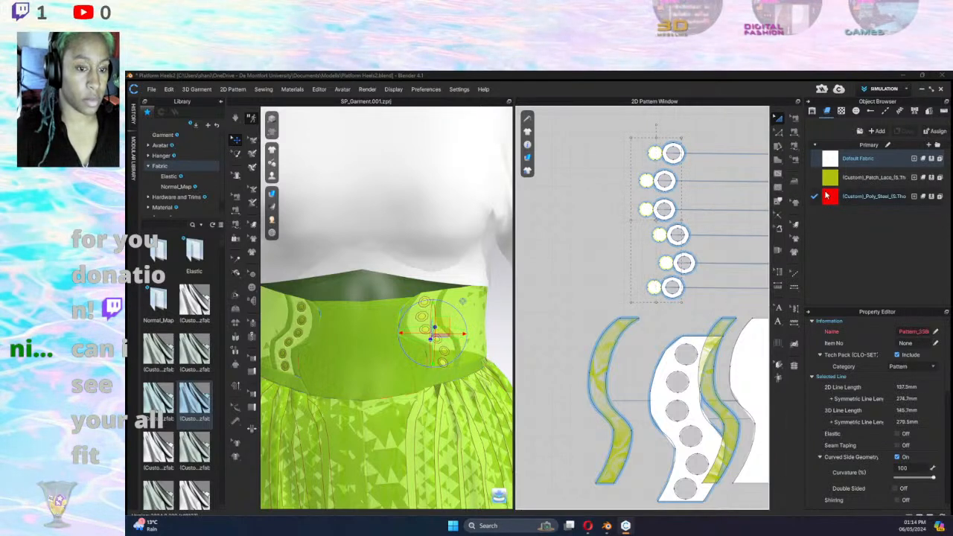
left_click_drag(645, 209, 647, 211)
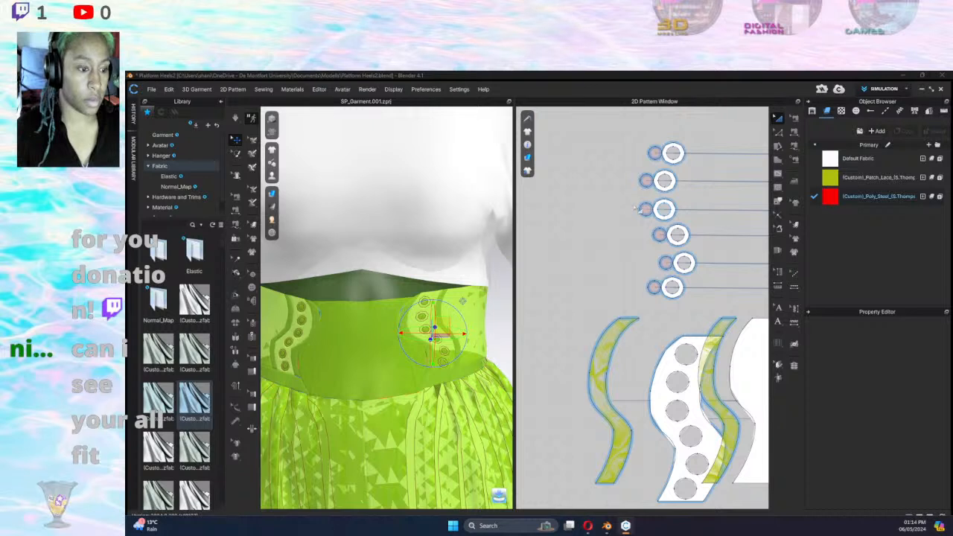
Move the six inner discs to the other side of the eyelet rings, and assign the (Custom)_Patch_Lace fabric to all six rings.
left_click(655, 287)
left_click(663, 262, "shift")
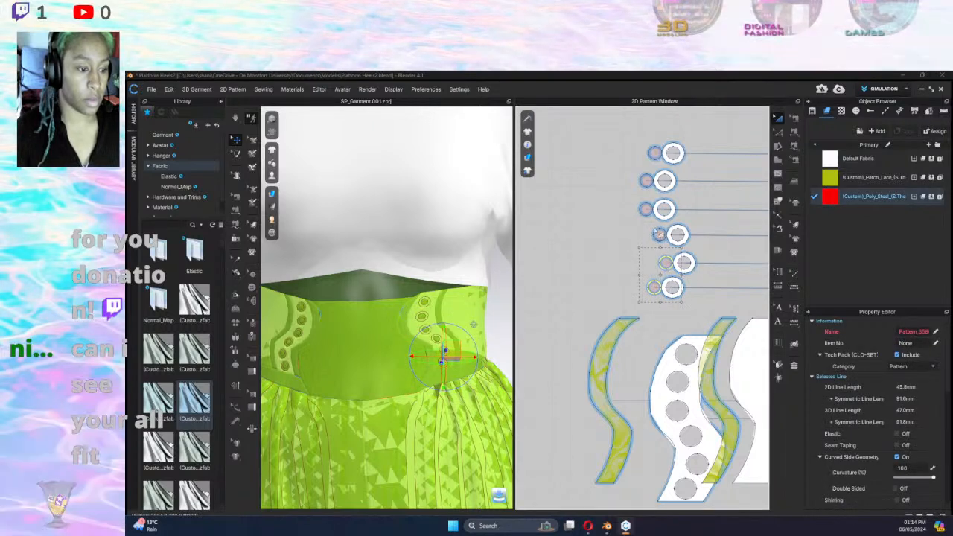
left_click(659, 235, "shift")
left_click(645, 210, "shift")
left_click(645, 181, "shift")
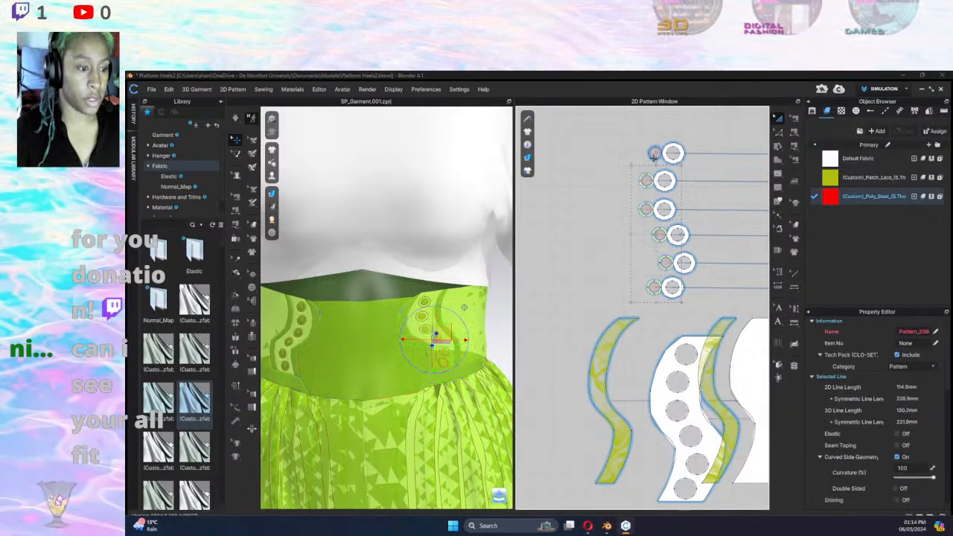
left_click(654, 153, "shift")
left_click_drag(653, 153, 728, 159)
left_click_drag(637, 125, 700, 311)
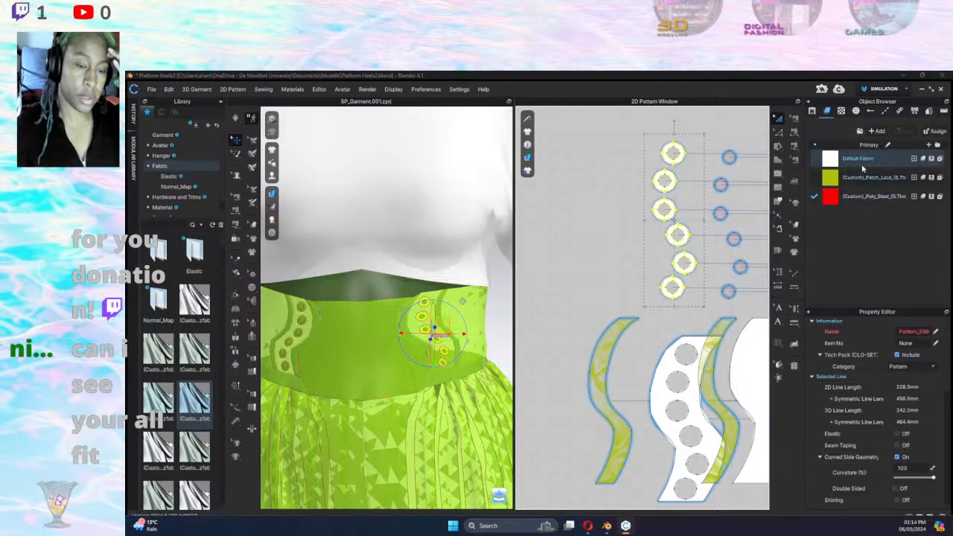
left_click_drag(841, 177, 677, 154)
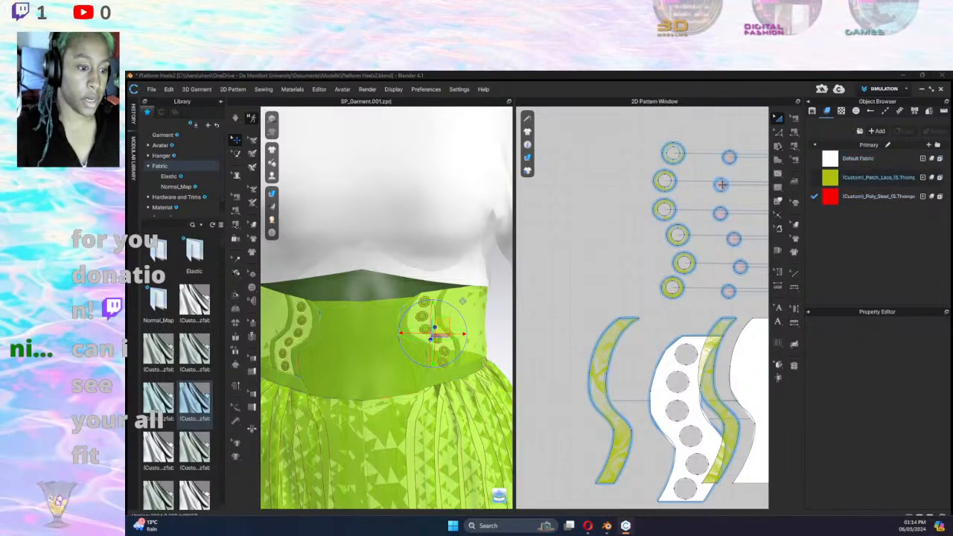
Set the additional rendering thickness of the six eyelet rings above the opposite side panel to 20.
scroll(648, 208, "down", 5)
right_click_drag(642, 208, 619, 209)
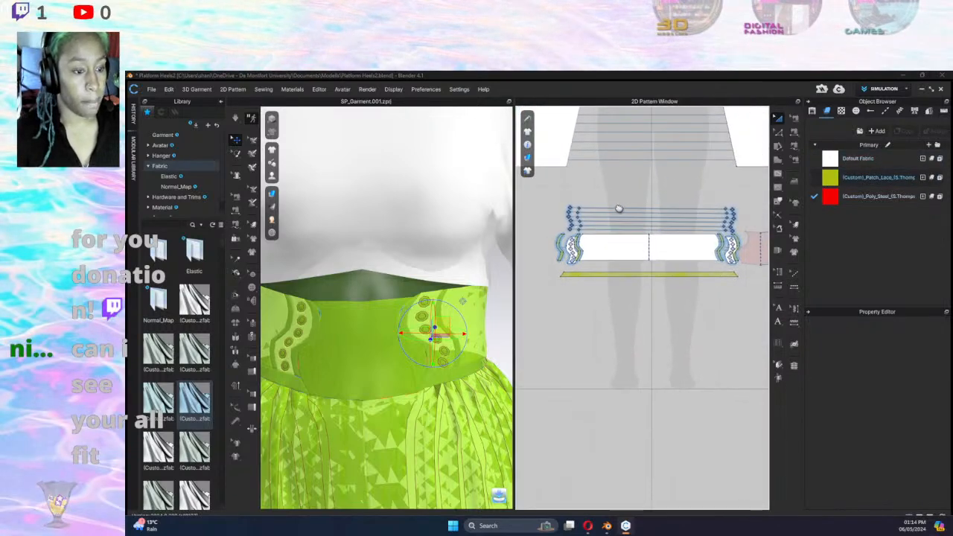
scroll(588, 201, "up", 5)
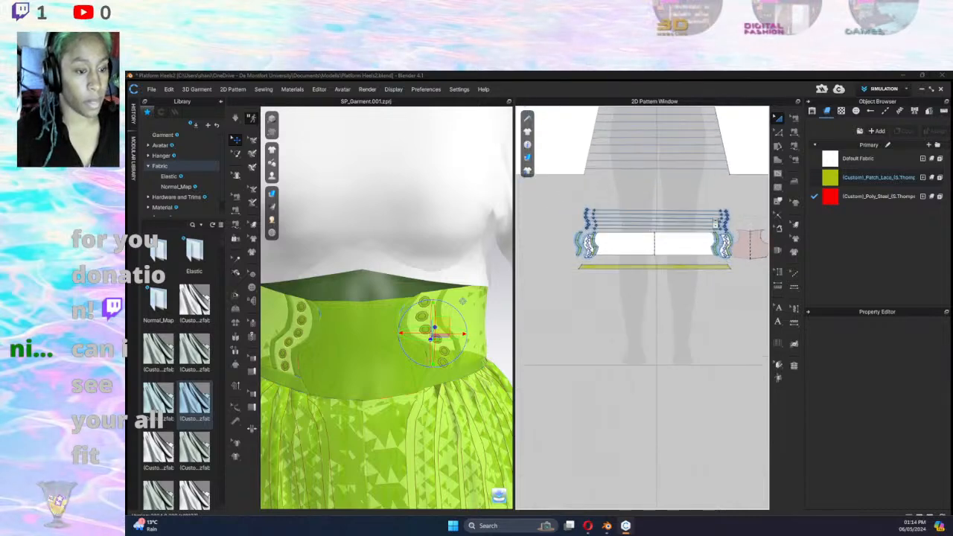
left_click_drag(683, 157, 642, 281)
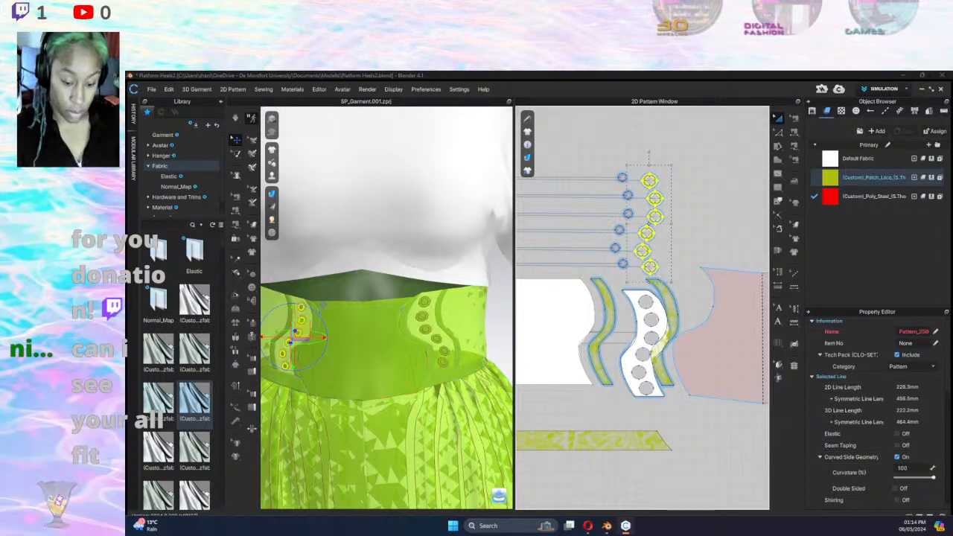
scroll(856, 453, "down", 2)
scroll(891, 447, "down", 2)
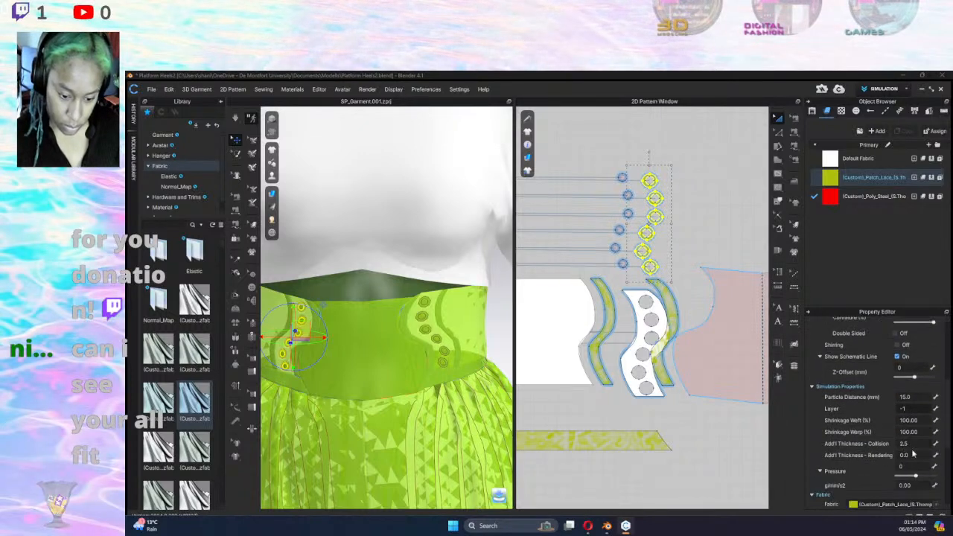
left_click(910, 455)
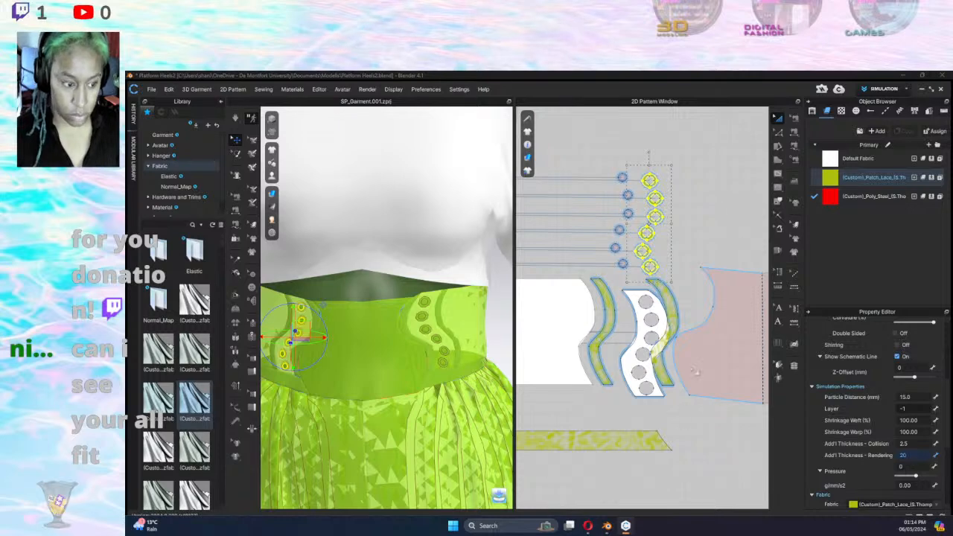
left_click(718, 214)
Check the additional rendering thickness of the mirrored side panel's eyelet rings.
scroll(555, 269, "down", 5)
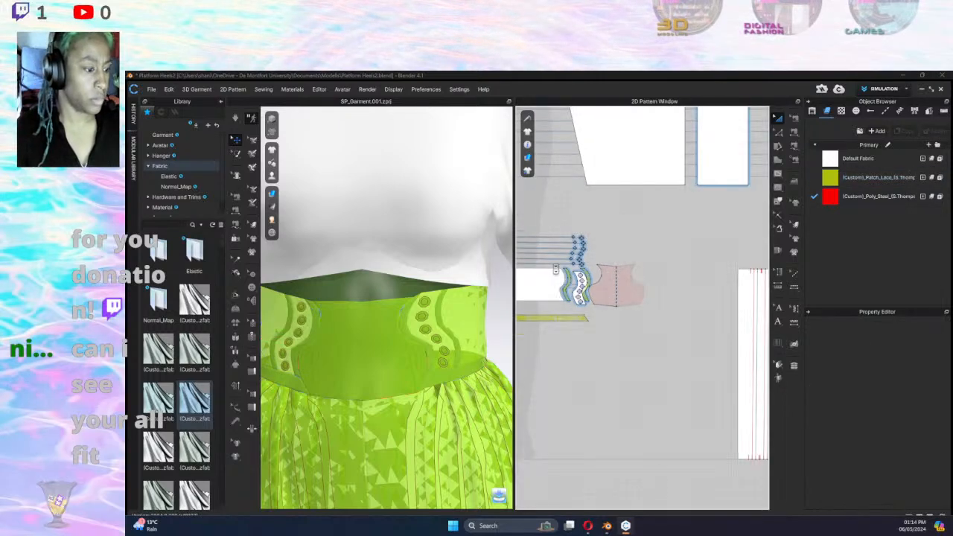
middle_click_drag(555, 269, 760, 275)
left_click_drag(563, 218, 613, 284)
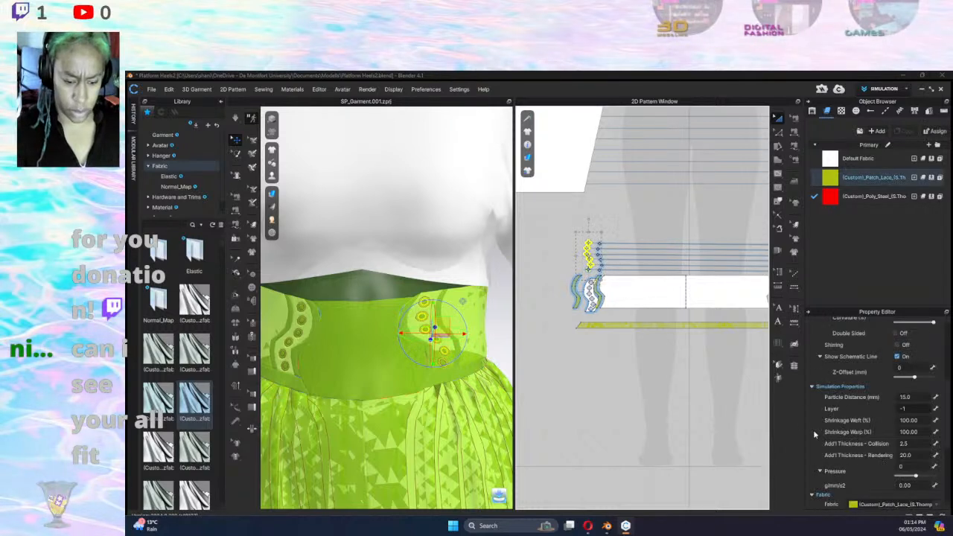
left_click(642, 232)
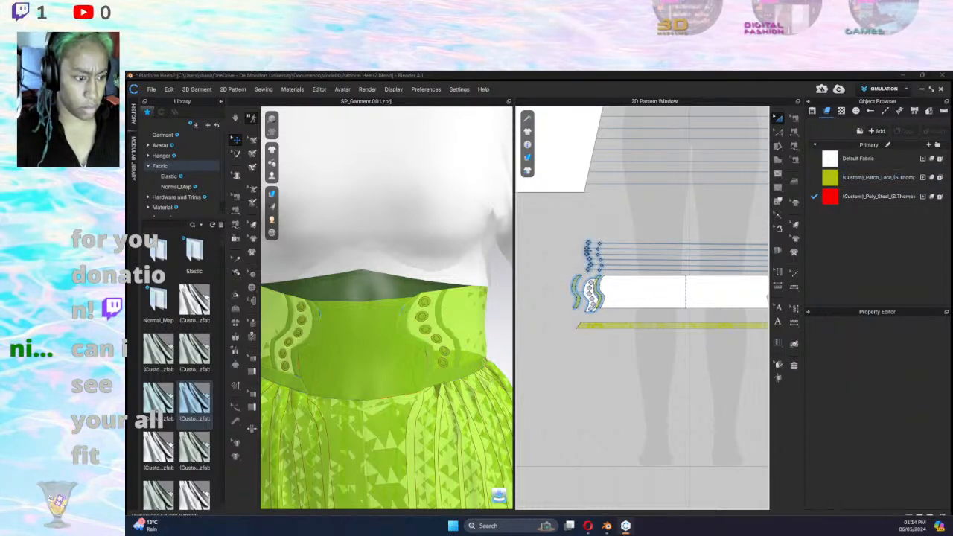
Set the simulation layer to 0 for the eyelet rings and inner discs of both side panels.
left_click_drag(609, 241, 569, 275)
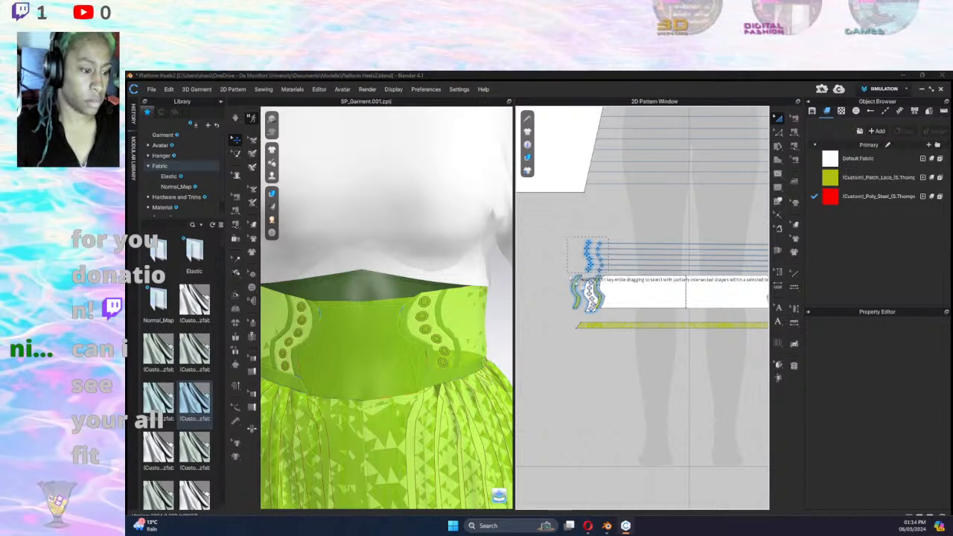
left_click(916, 409)
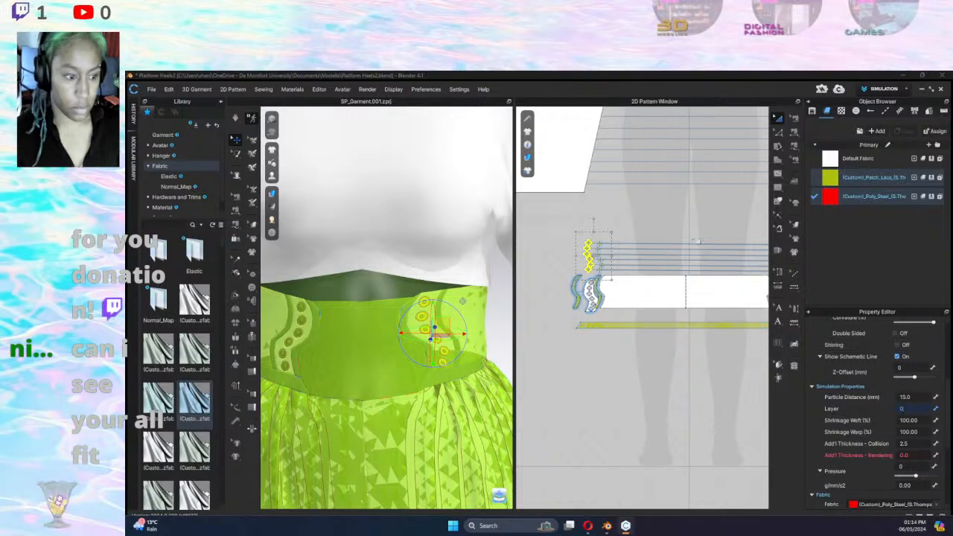
left_click(729, 222)
middle_click_drag(728, 222, 547, 246)
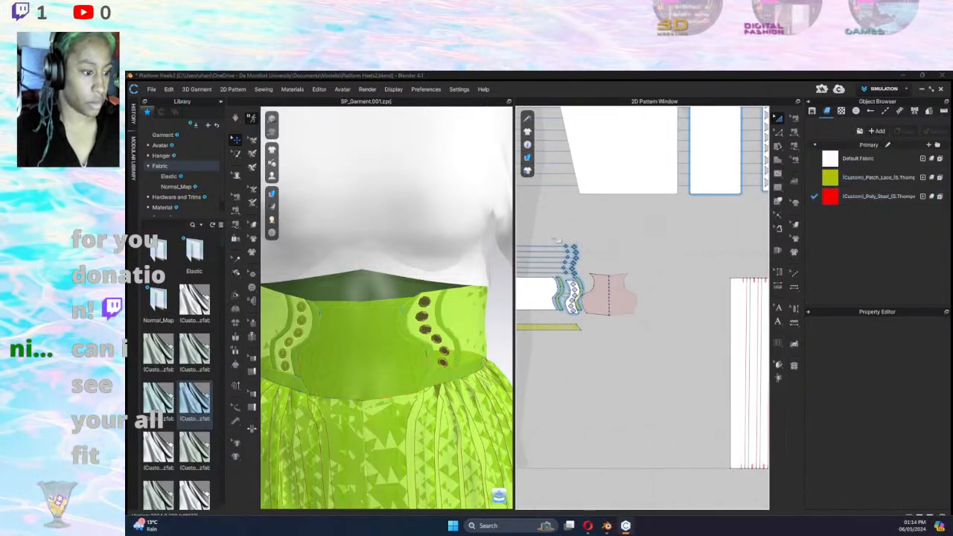
left_click(571, 254)
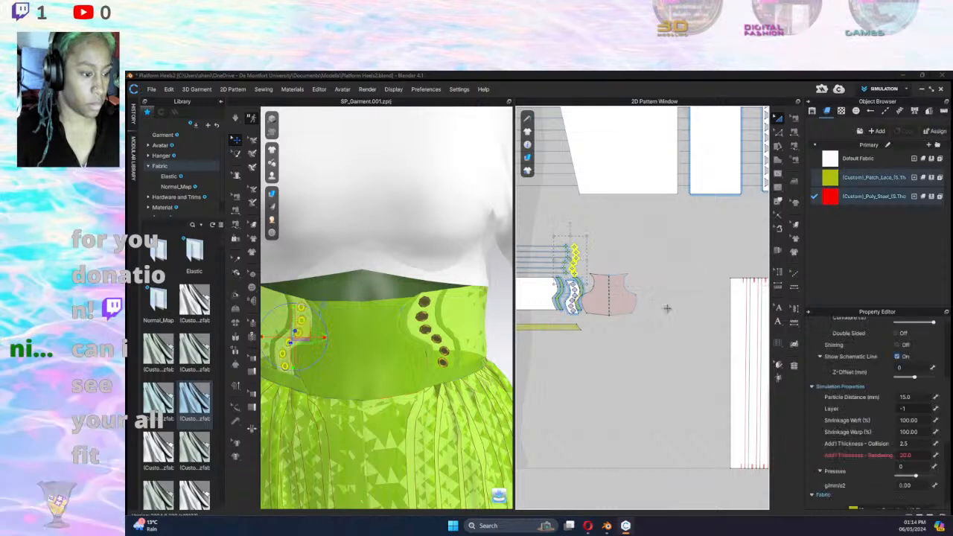
left_click(910, 409)
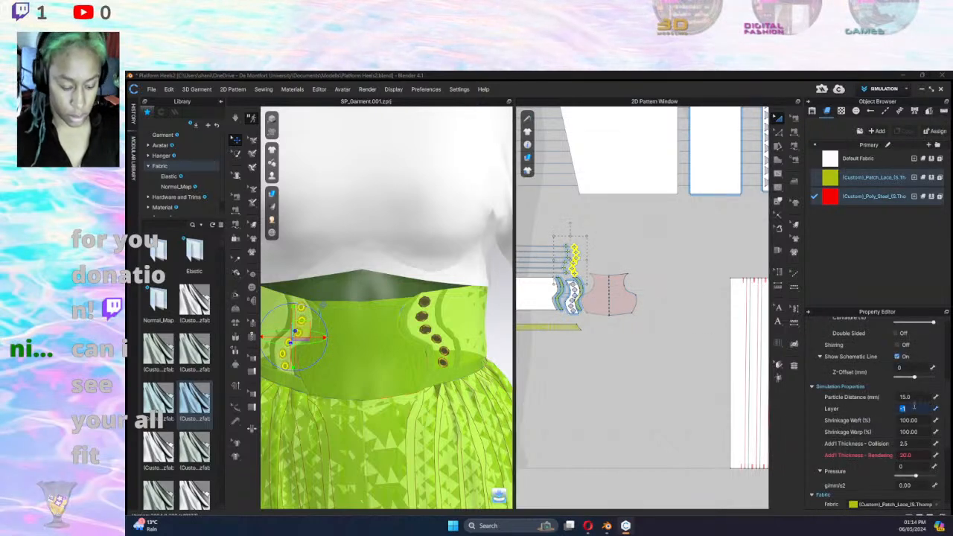
left_click(636, 264)
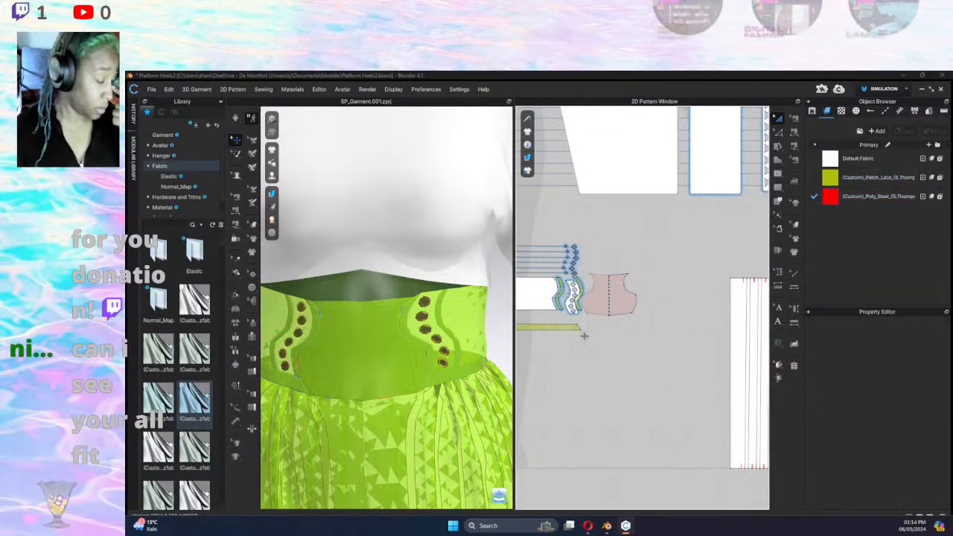
Examine the side panel's eyelets up close on the avatar, and start the garment simulation.
right_click_drag(598, 341, 677, 341)
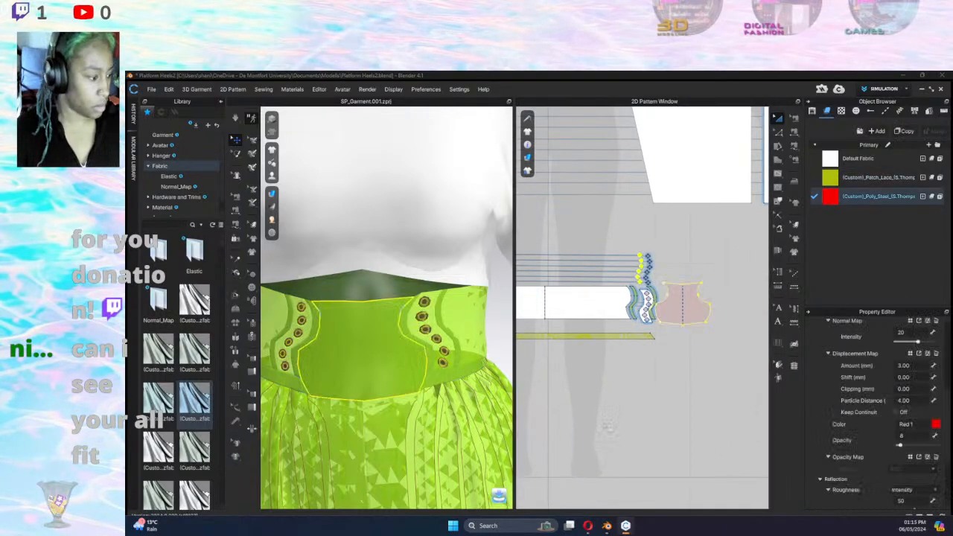
mouse_move(445, 325)
right_mouse_down()
mouse_move(364, 320)
mouse_move(485, 320)
mouse_move(448, 332)
right_mouse_up()
scroll(448, 331, "up", 5)
middle_click_drag(450, 330, 226, 314)
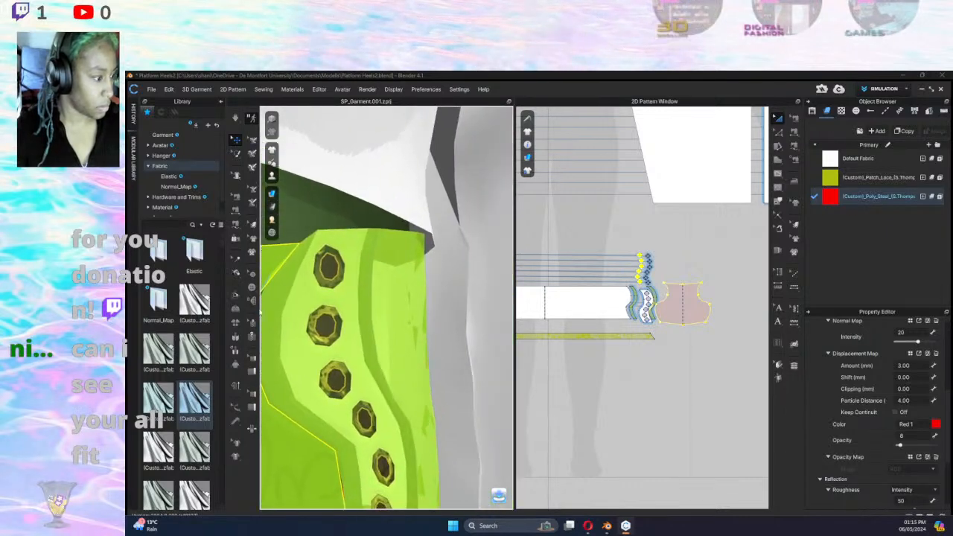
left_click(562, 246)
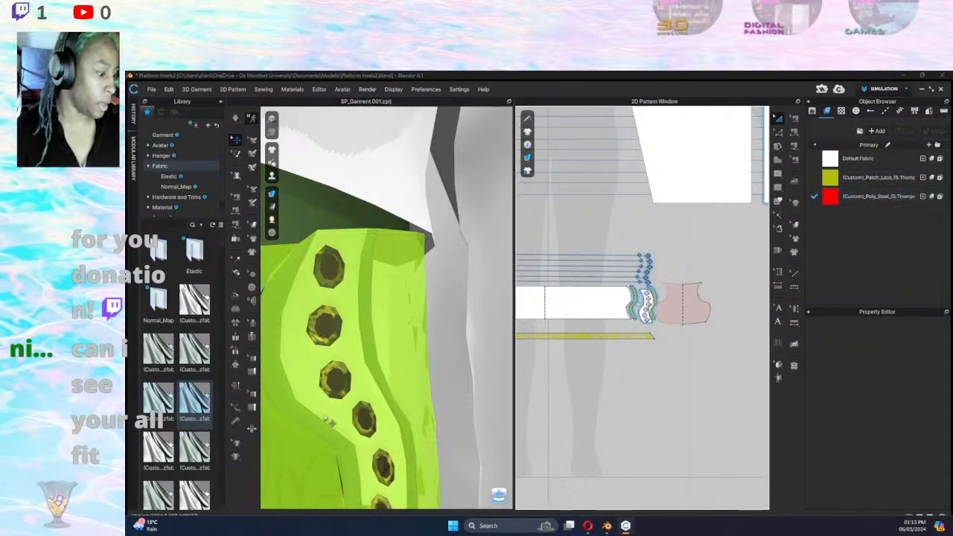
right_click_drag(330, 421, 355, 403)
scroll(355, 402, "down", 3)
key("space")
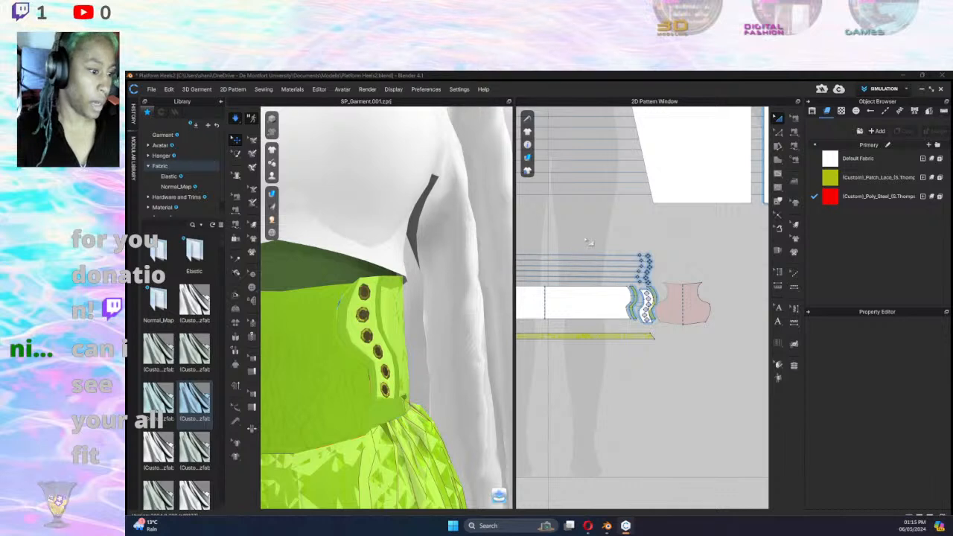
middle_click_drag(628, 226, 741, 212)
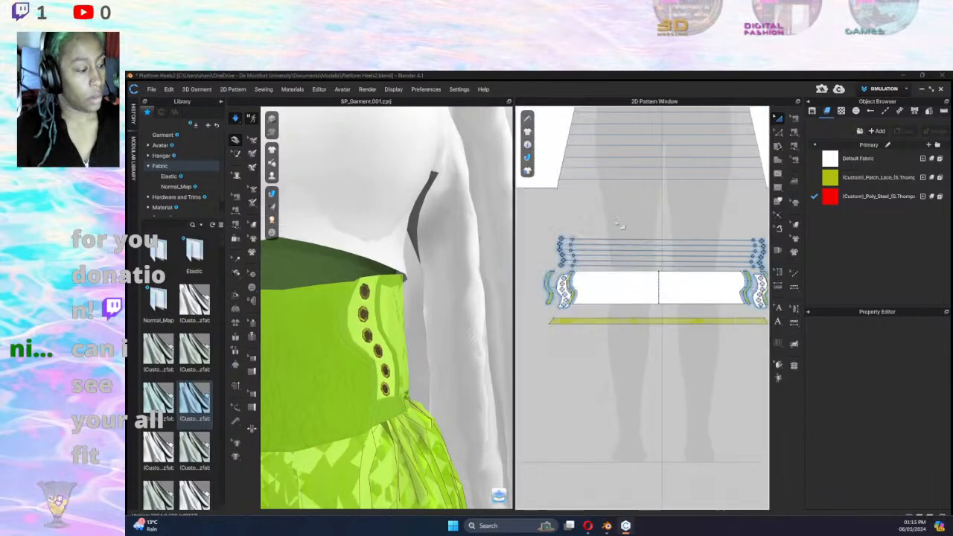
middle_click_drag(663, 232, 652, 238)
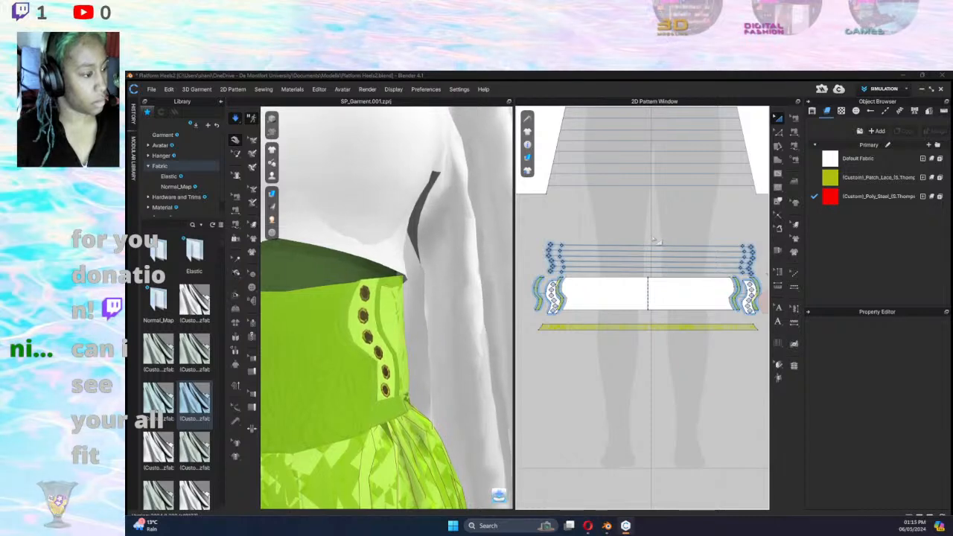
scroll(700, 237, "up", 3)
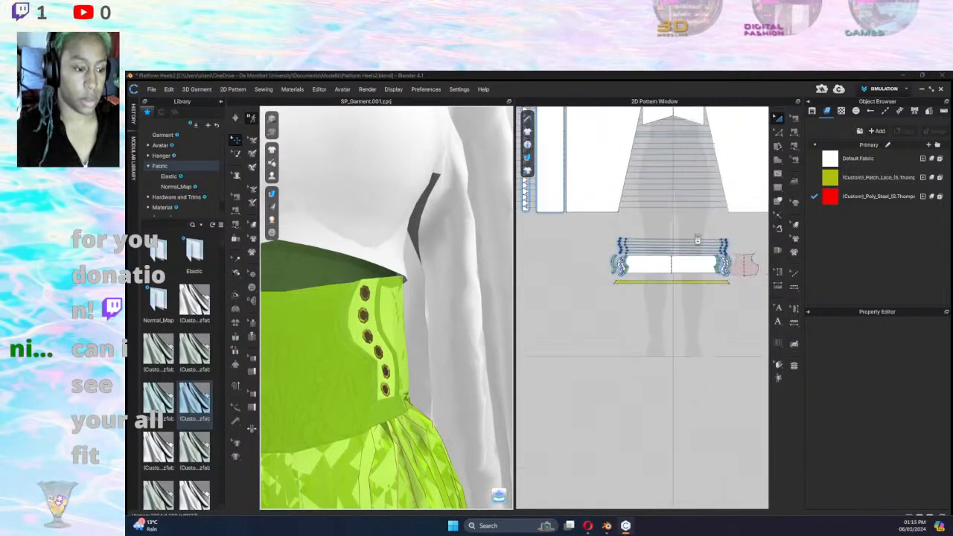
scroll(701, 243, "down", 8)
scroll(702, 245, "up", 1)
middle_click_drag(696, 230, 434, 164)
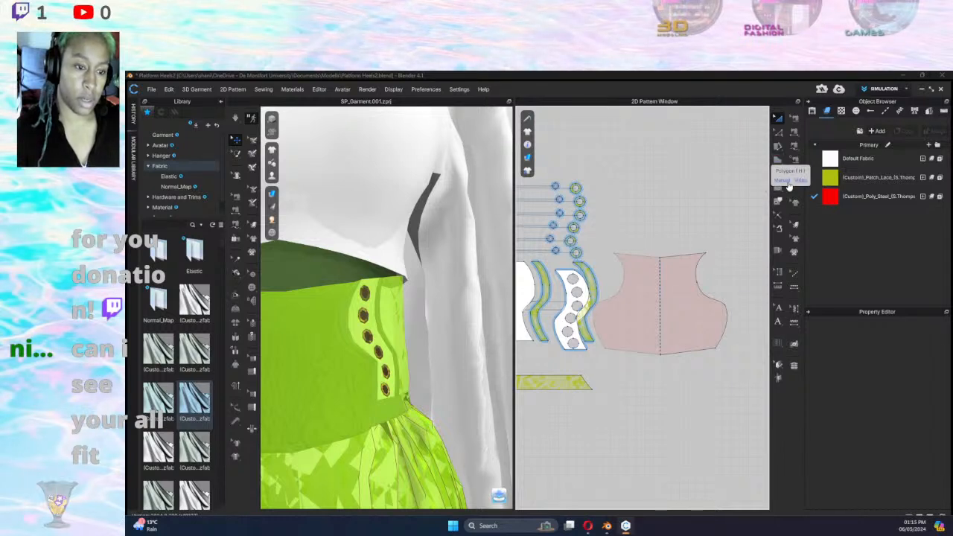
left_click(779, 161)
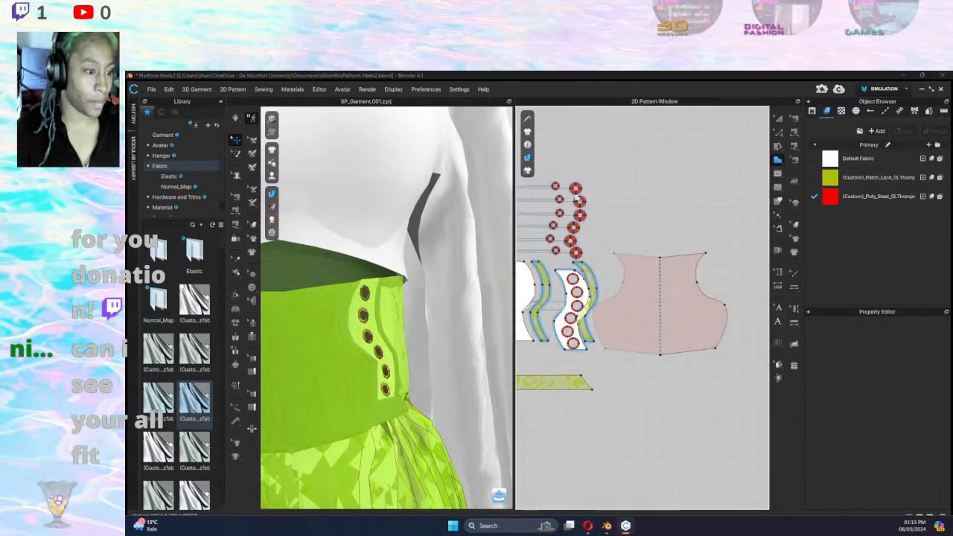
scroll(597, 199, "up", 5)
scroll(596, 199, "up", 2)
middle_click_drag(595, 199, 743, 246)
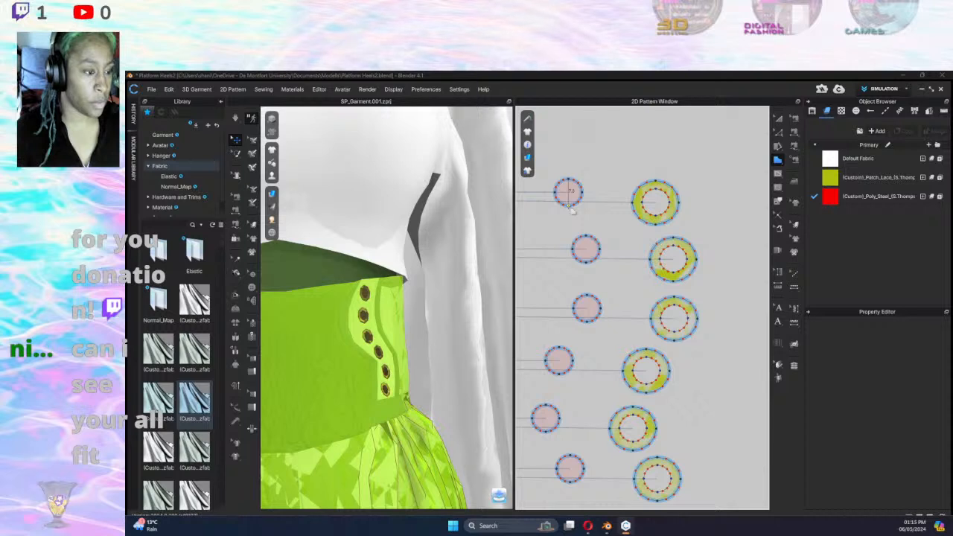
left_click(741, 206)
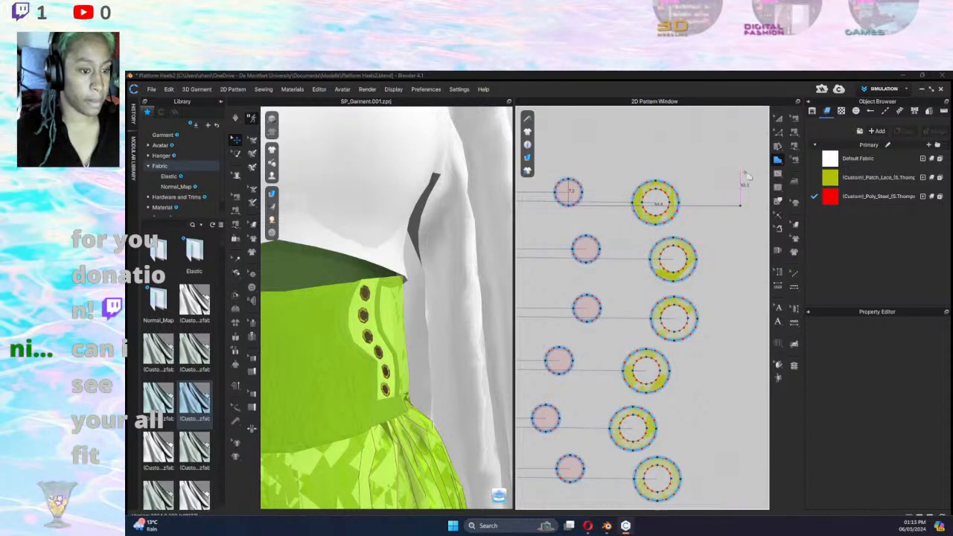
left_click(741, 180)
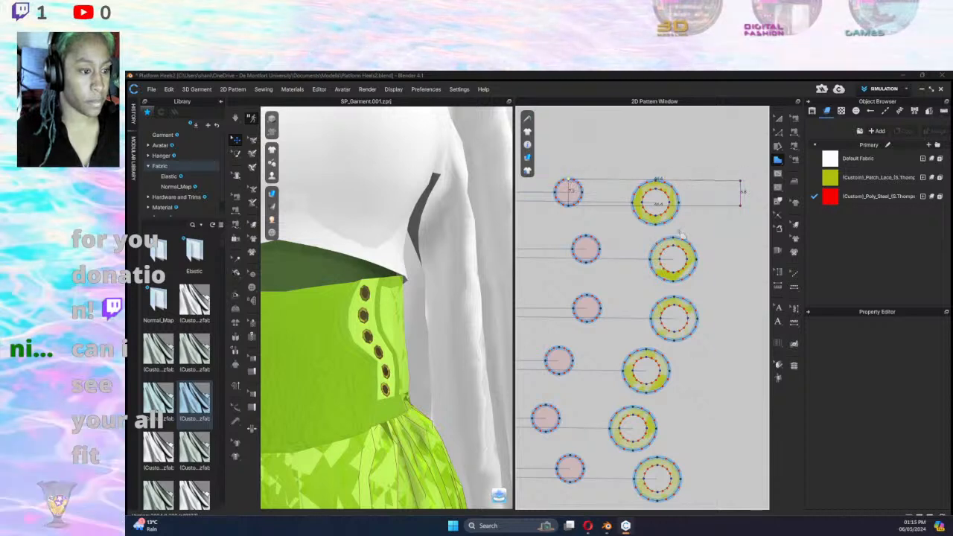
left_click(569, 181)
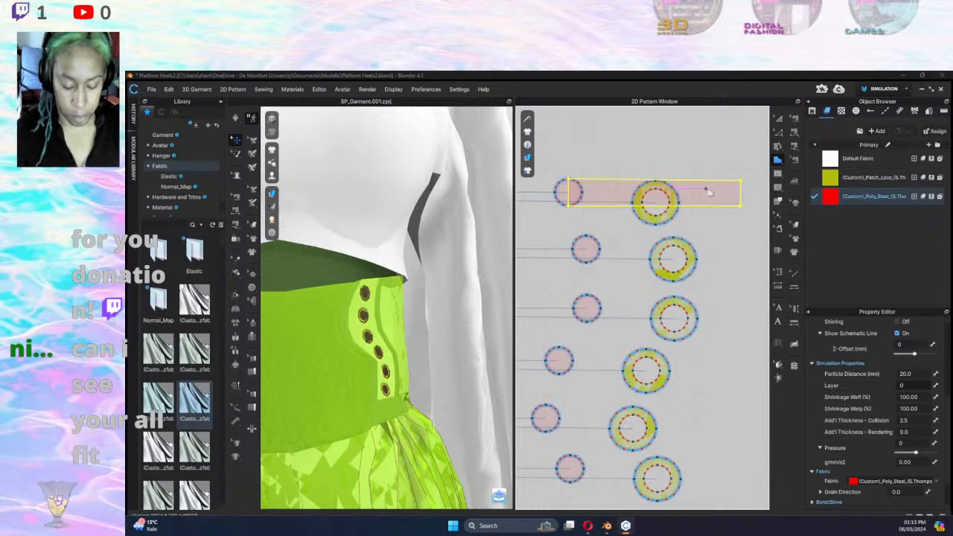
key("Delete")
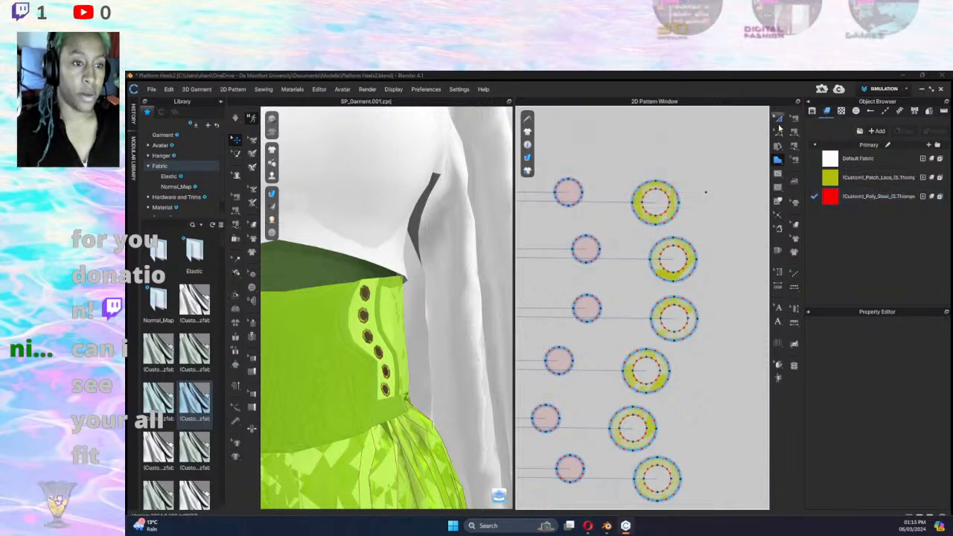
Add the red Rib_1X1_486gsm knit fabric from the library to the garment's fabric list.
left_click(850, 177)
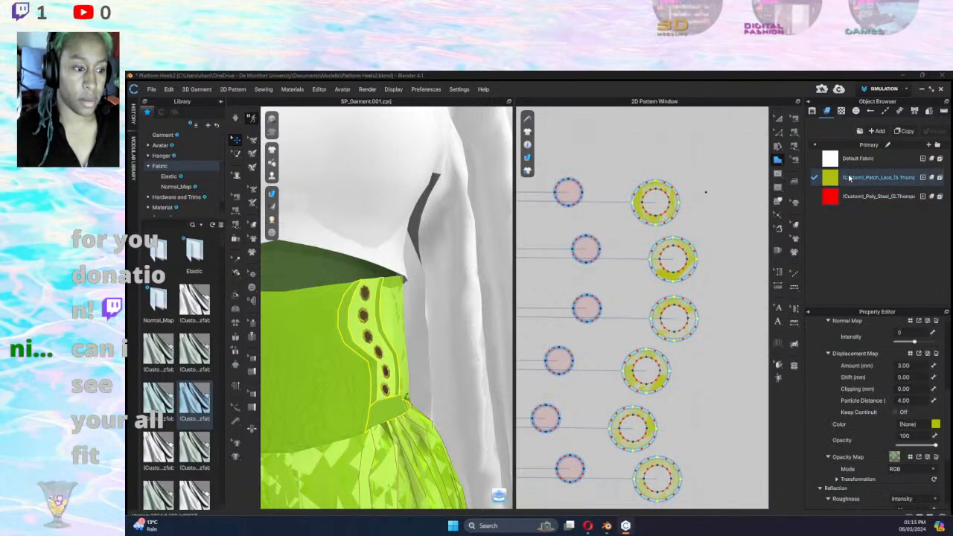
left_click(851, 196)
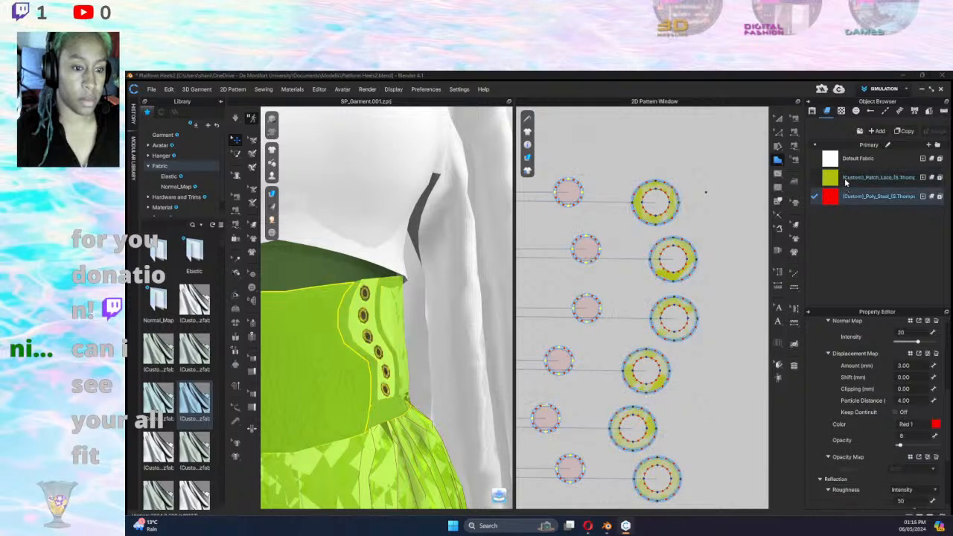
left_click(850, 177)
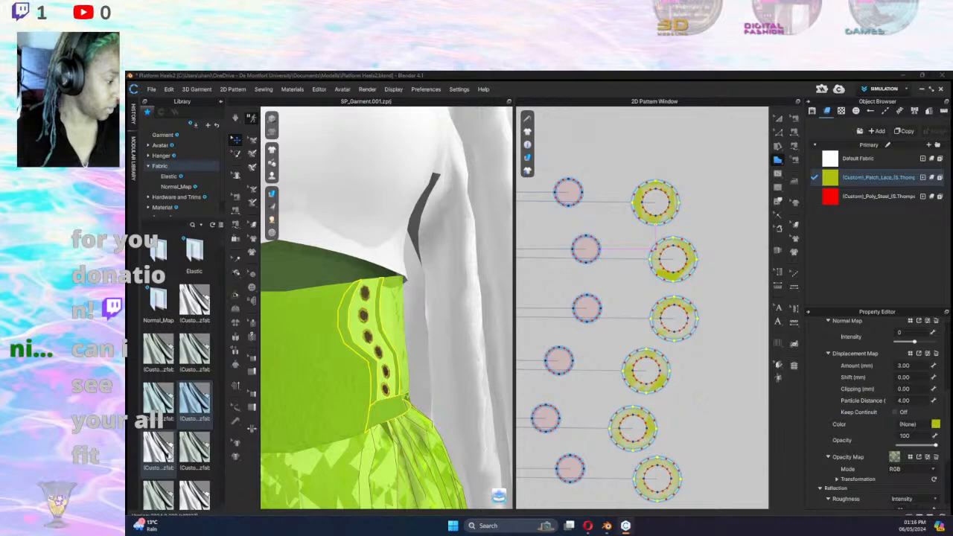
scroll(169, 456, "down", 5)
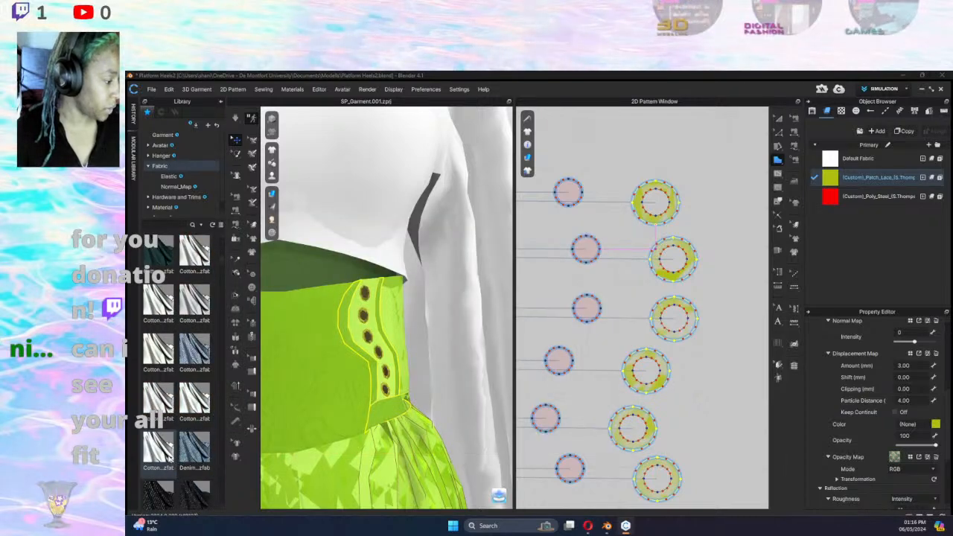
scroll(175, 456, "down", 3)
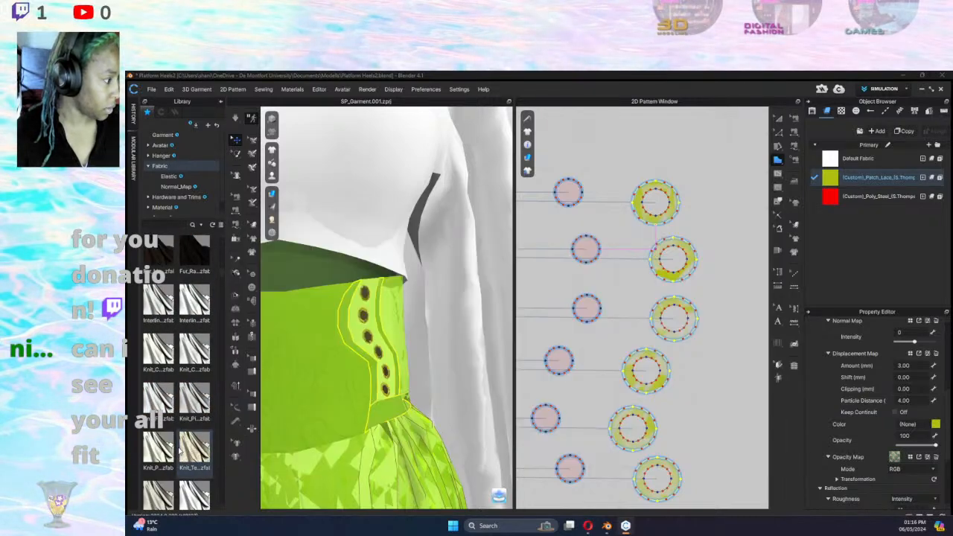
scroll(181, 449, "down", 3)
mouse_move(205, 436)
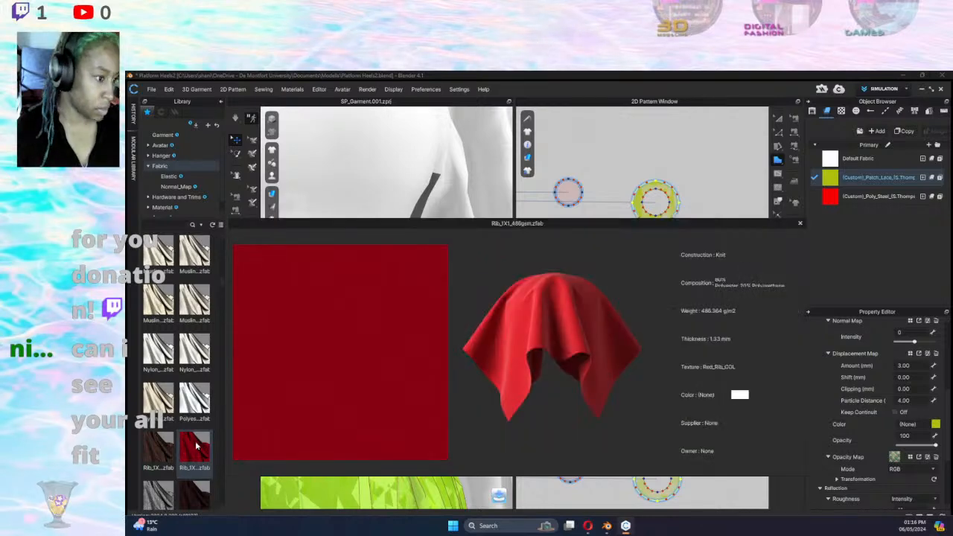
left_click_drag(195, 441, 835, 240)
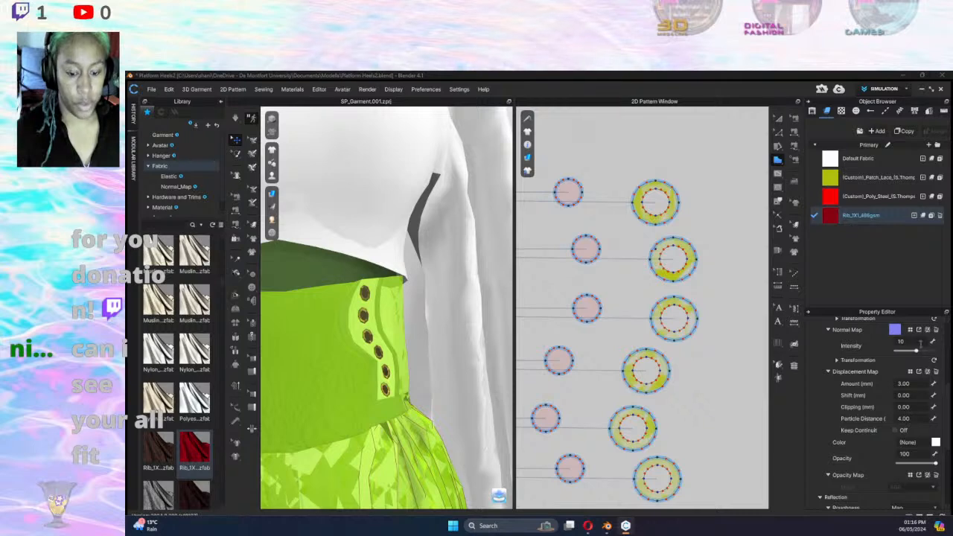
Set the Rib_1X1_486gsm fabric's color to the dark green Coloro swatch with RGB 5, 101, 69.
scroll(921, 350, "down", 3)
left_click(937, 365)
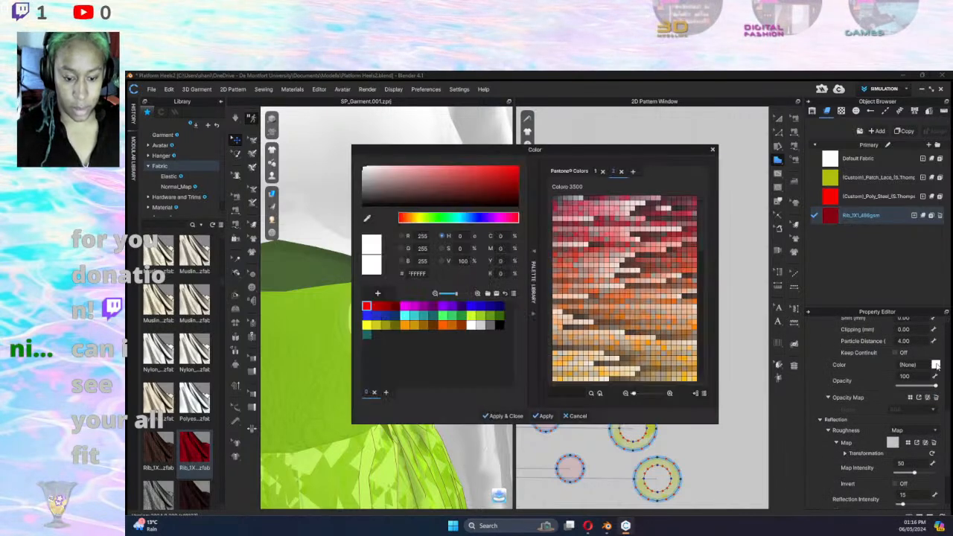
scroll(657, 363, "down", 5)
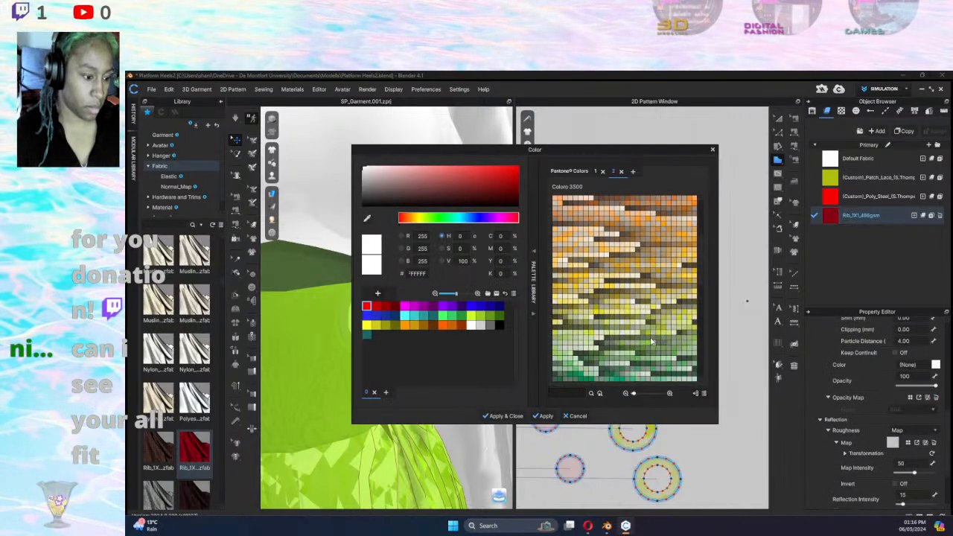
scroll(599, 366, "down", 2)
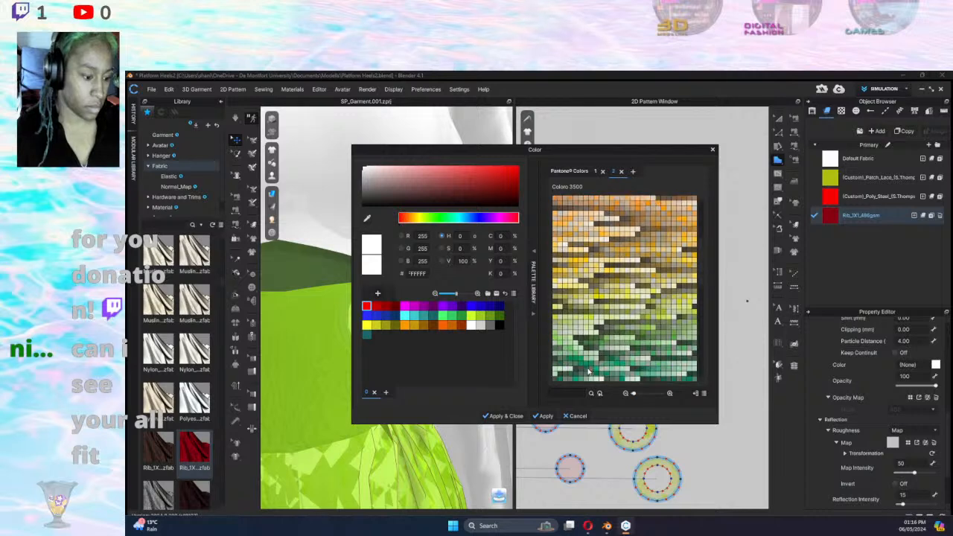
left_click(641, 369)
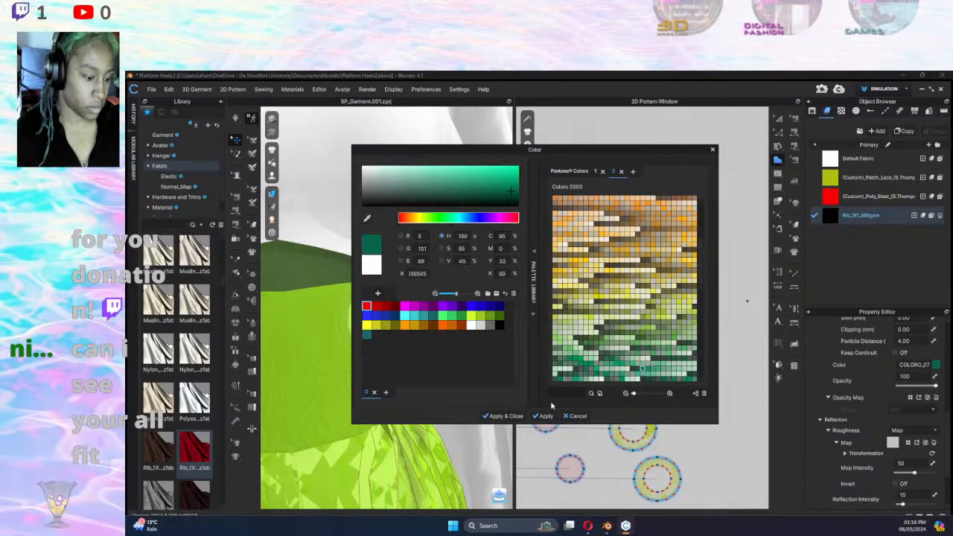
left_click(511, 417)
Desaturate the red texture of the Rib_1X1_486gsm fabric.
scroll(877, 347, "up", 5)
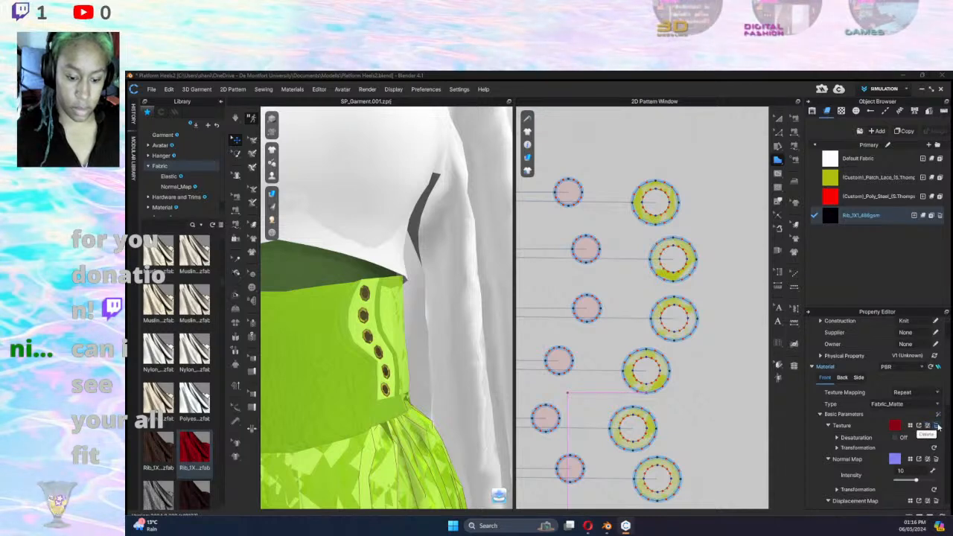
left_click(919, 426)
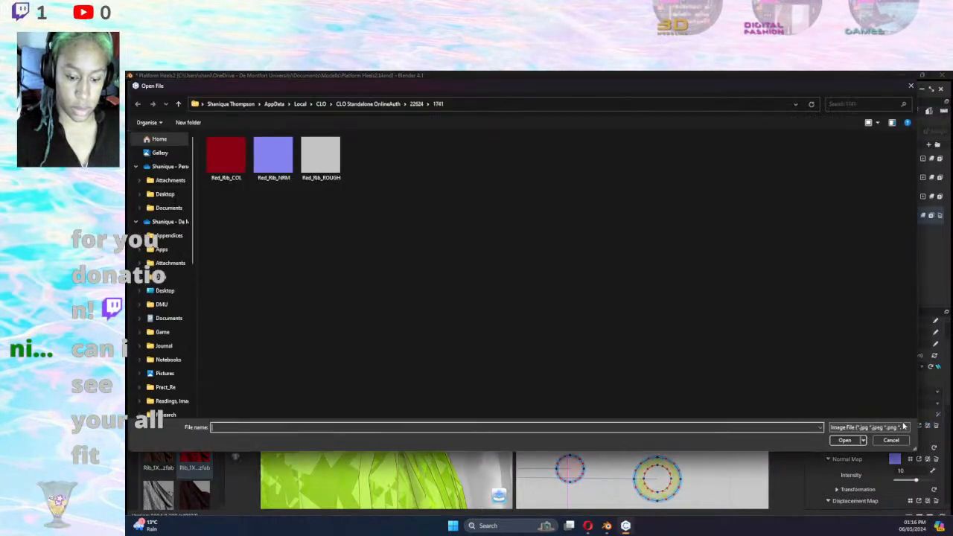
left_click(911, 86)
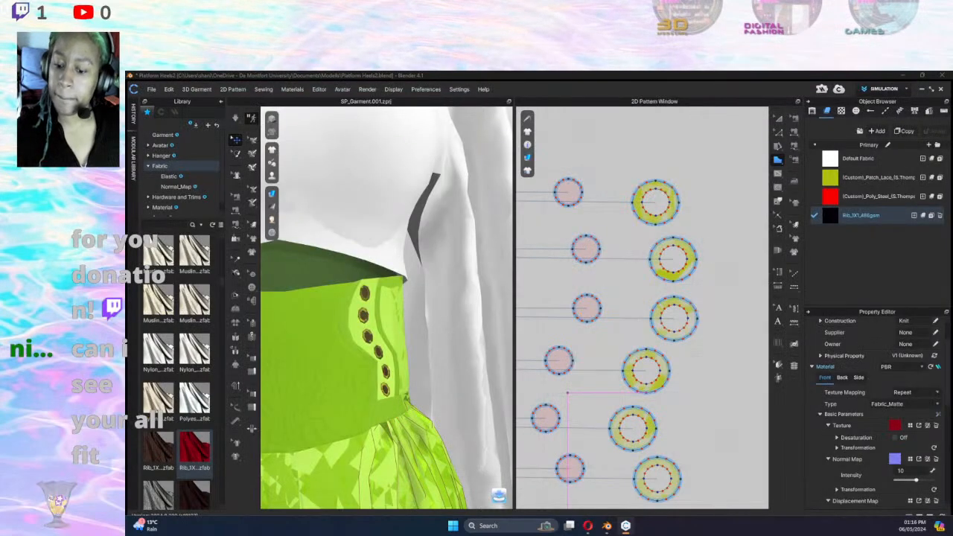
left_click(895, 438)
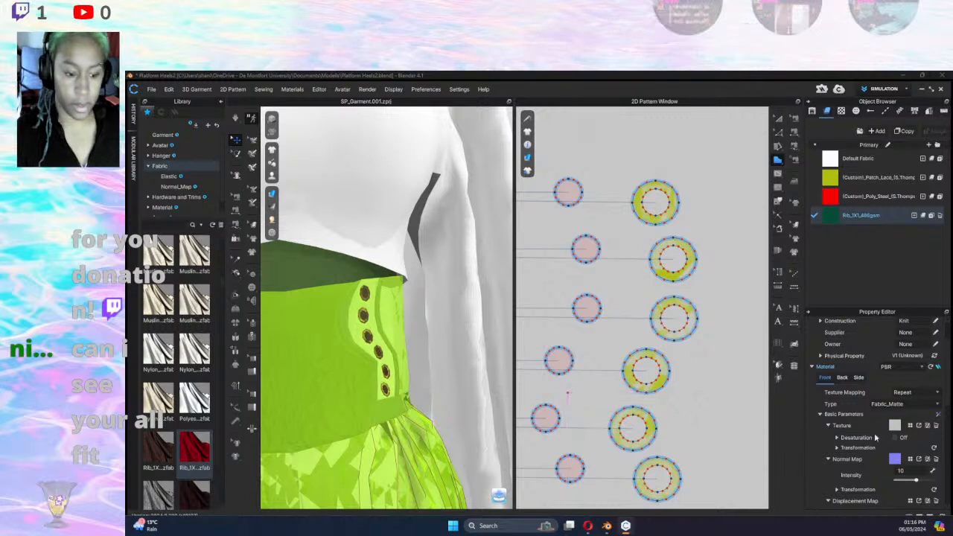
Draw a long, narrow rectangular pattern piece in the green rib fabric, as tall as the uppermost inner eyelet disc.
left_click(779, 174)
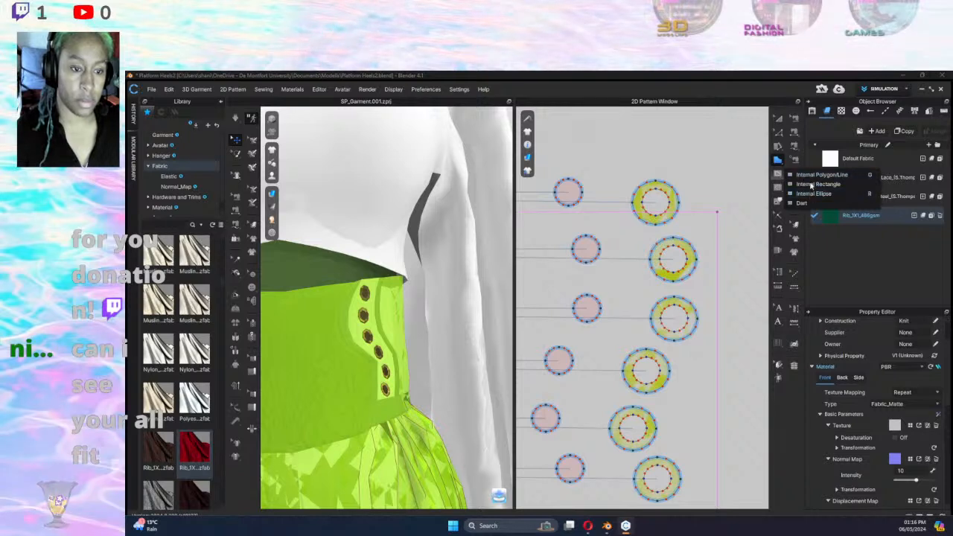
left_click(780, 162)
left_click(807, 170)
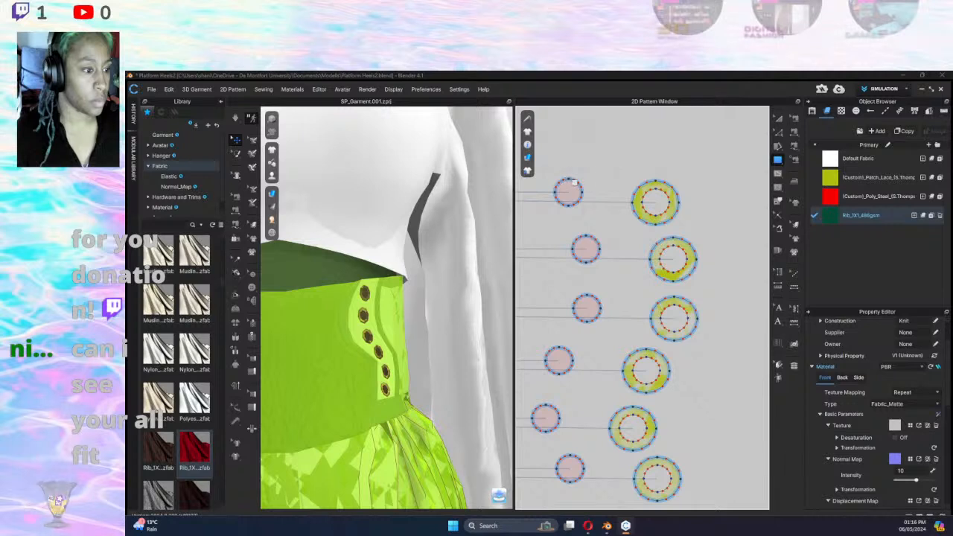
left_click_drag(569, 179, 753, 210)
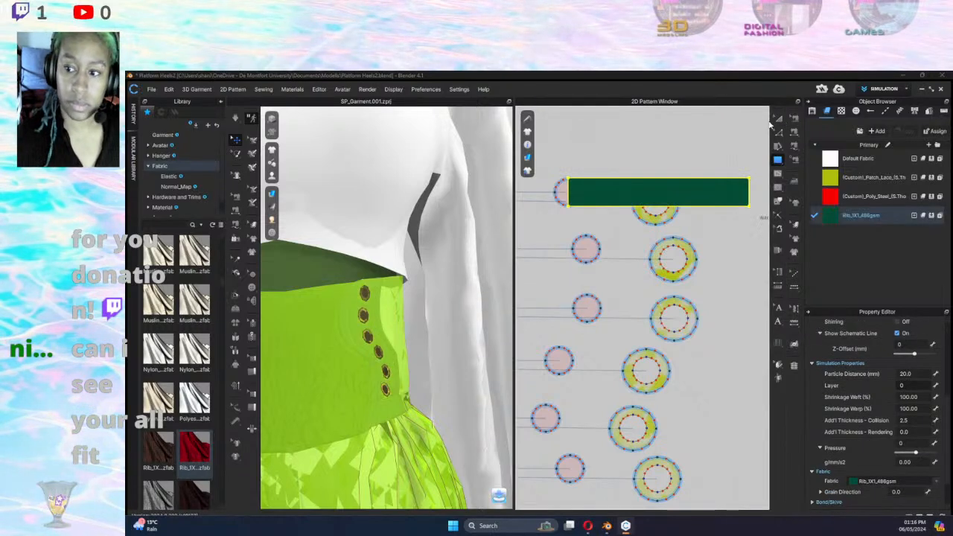
Move the green strip into the free space beside the eyelet rings and rotate it to a shallow diagonal.
left_click(776, 120)
scroll(684, 234, "down", 6)
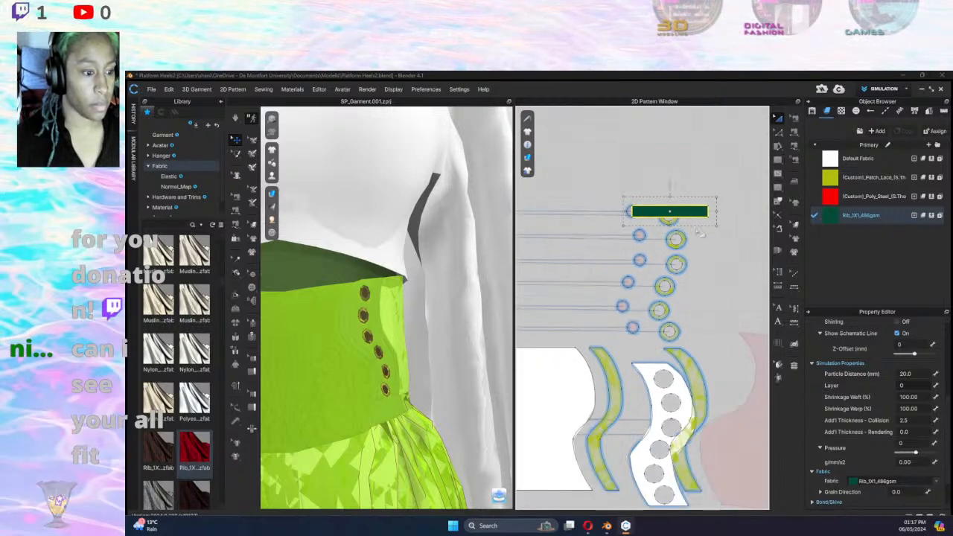
left_click_drag(596, 189, 644, 193)
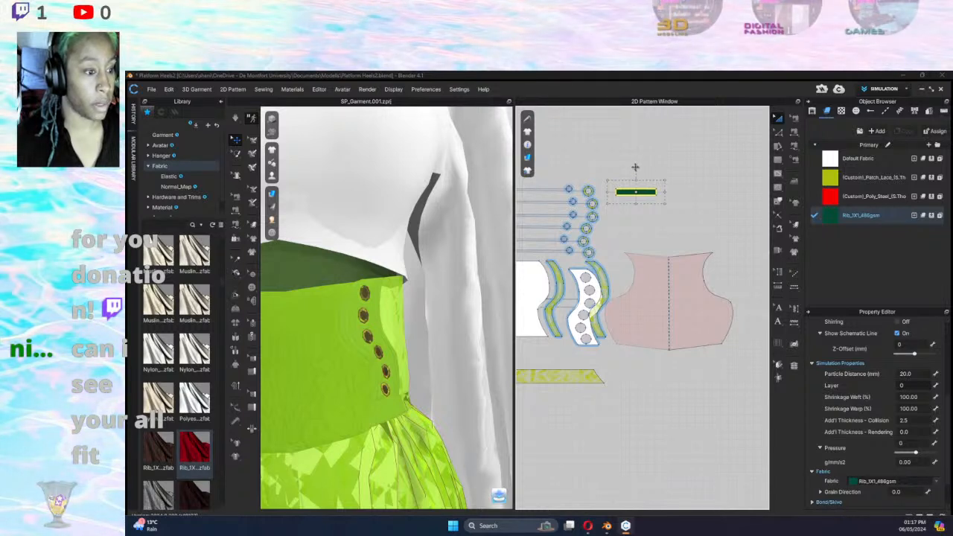
left_click_drag(646, 171, 649, 171)
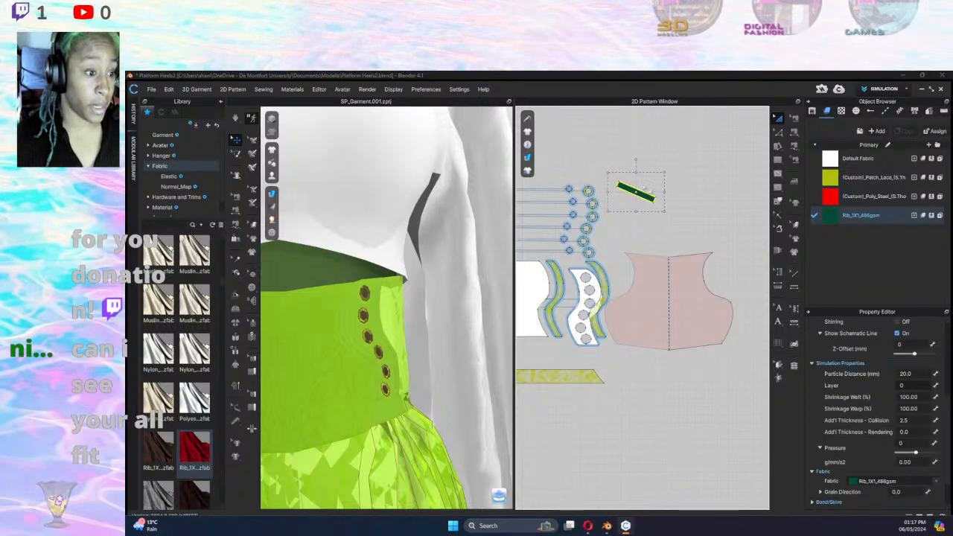
Mirror-paste the diagonal strip centred over the original to form an X, and select both strips.
right_click(639, 189)
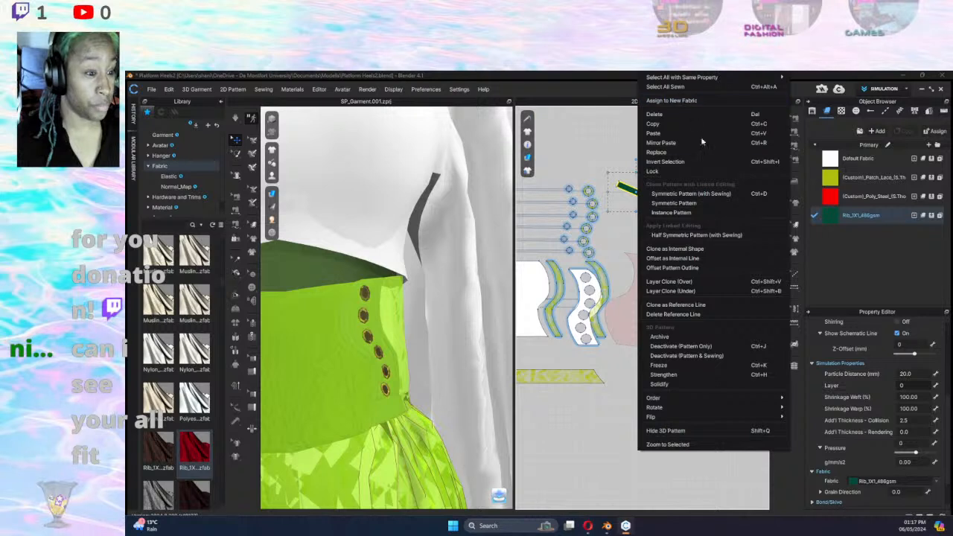
left_click(661, 142)
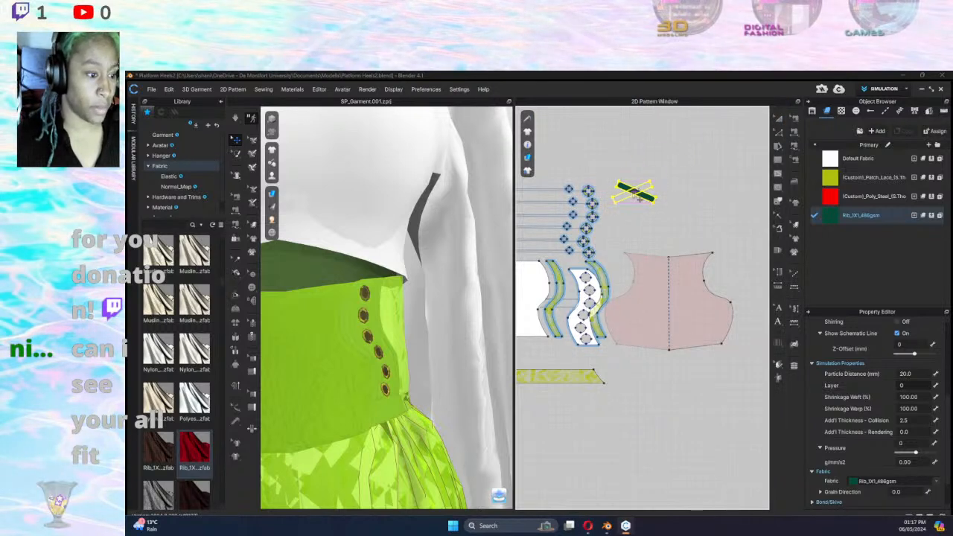
left_click(639, 198)
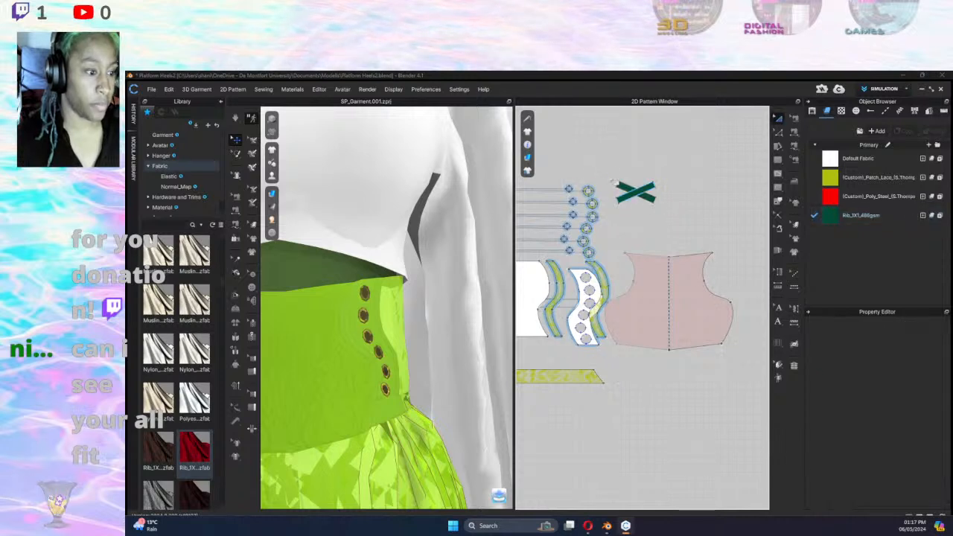
key("a")
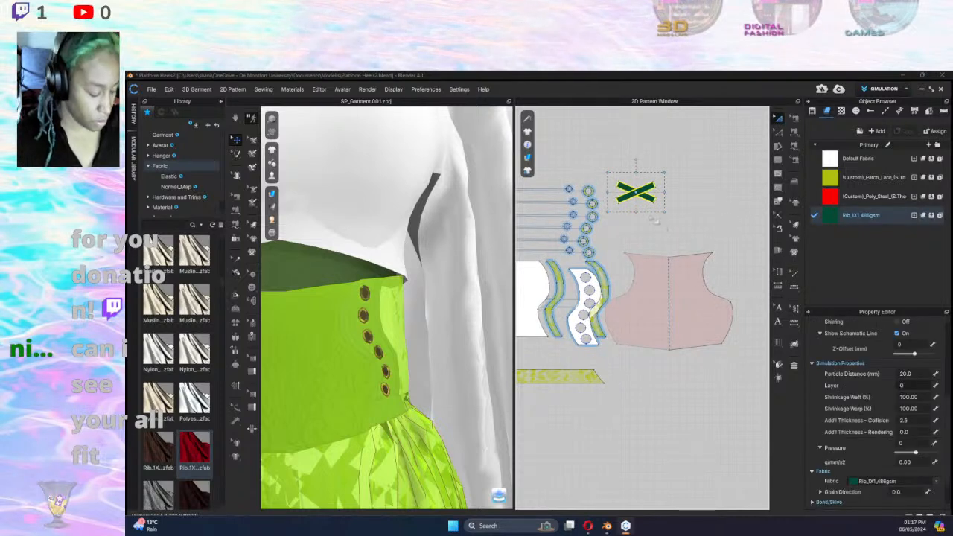
Paste two more copies of the crossed strips directly below the original X at a 30.5 mm interval.
left_click_drag(635, 199, 631, 229)
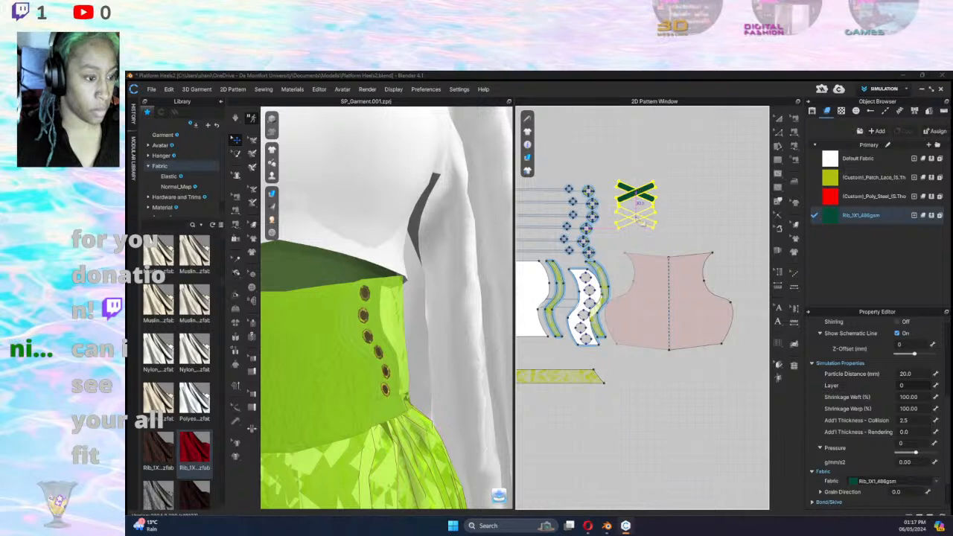
right_click(639, 220)
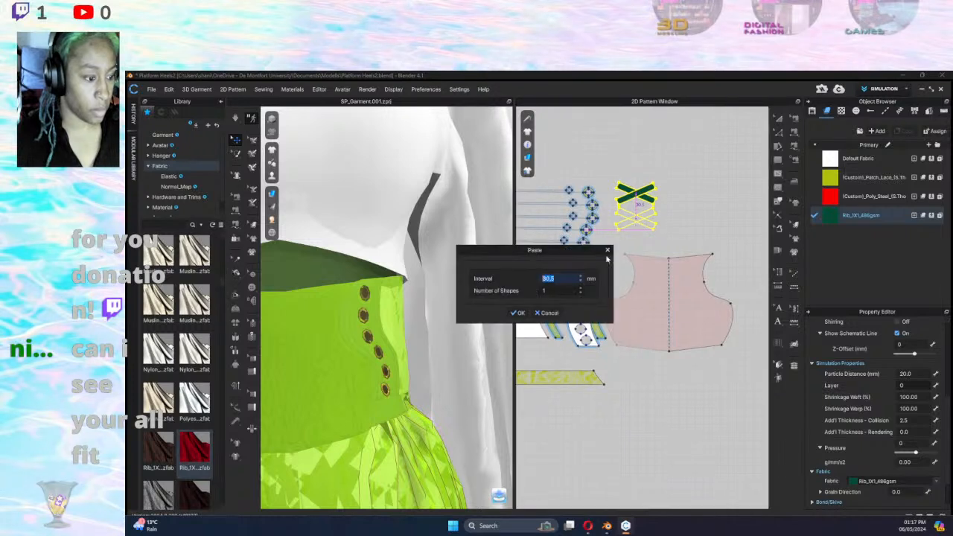
left_click(580, 289)
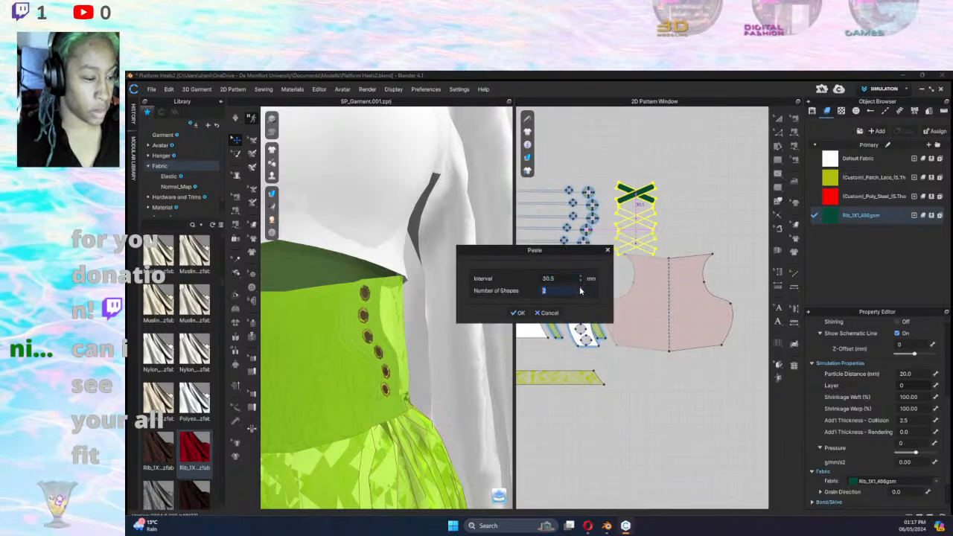
left_click(522, 312)
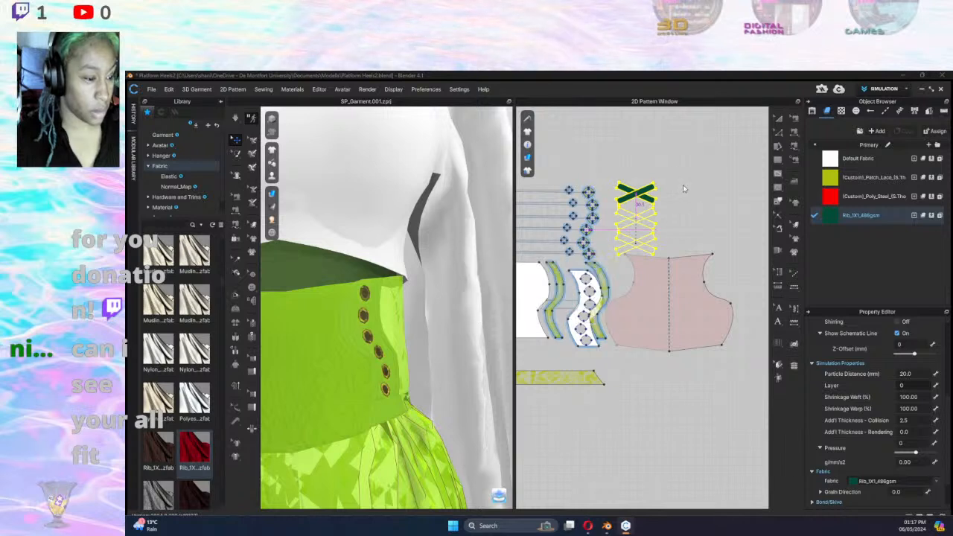
Select all three strip crosses and move them together into the free space above the pink bodice pattern piece.
left_click(634, 188)
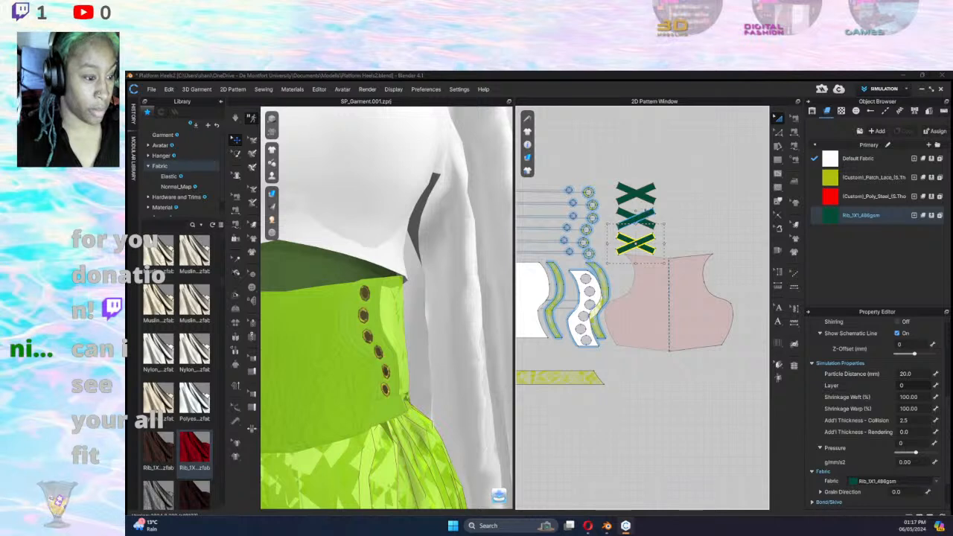
left_click(635, 213, "shift")
left_click(635, 192, "shift")
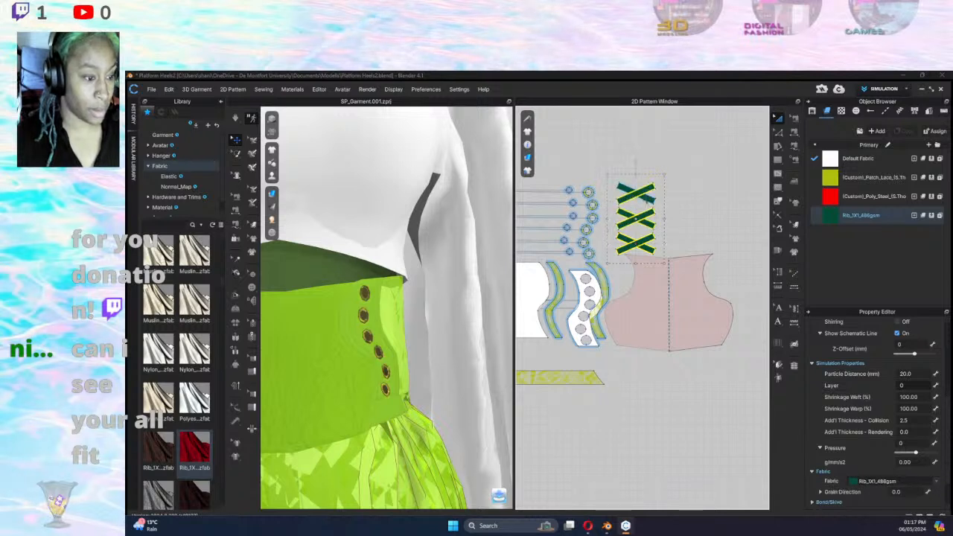
key("ctrl+c")
key("ctrl+v")
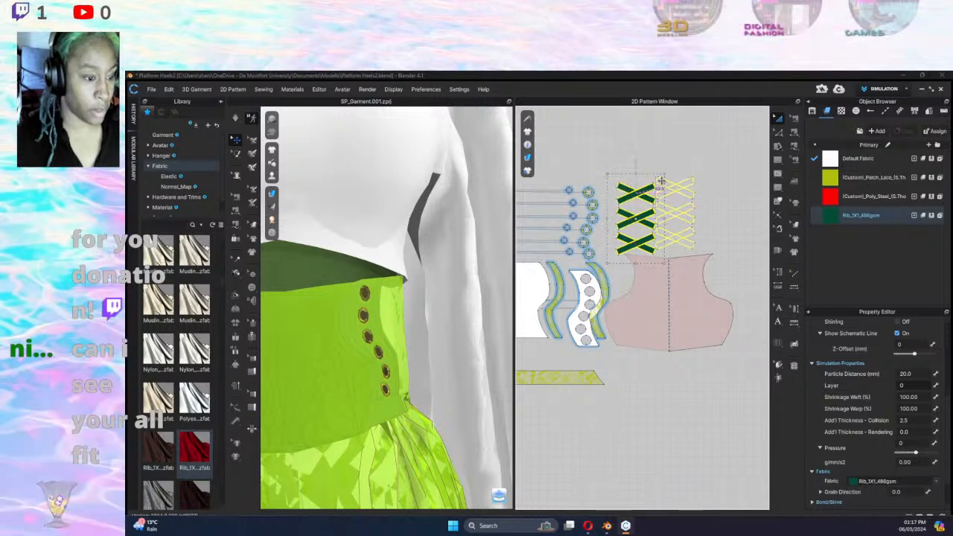
left_click_drag(667, 179, 660, 179)
left_click(674, 147)
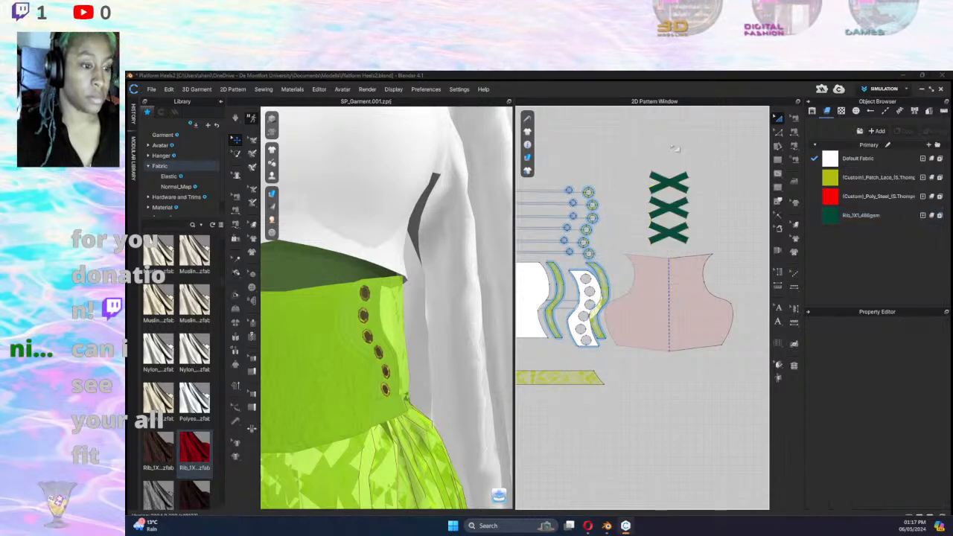
Free-sew the upper left strip end of the first cross to the inner edge of the uppermost eyelet ring.
left_click(794, 131)
scroll(620, 210, "down", 3)
scroll(620, 210, "up", 5)
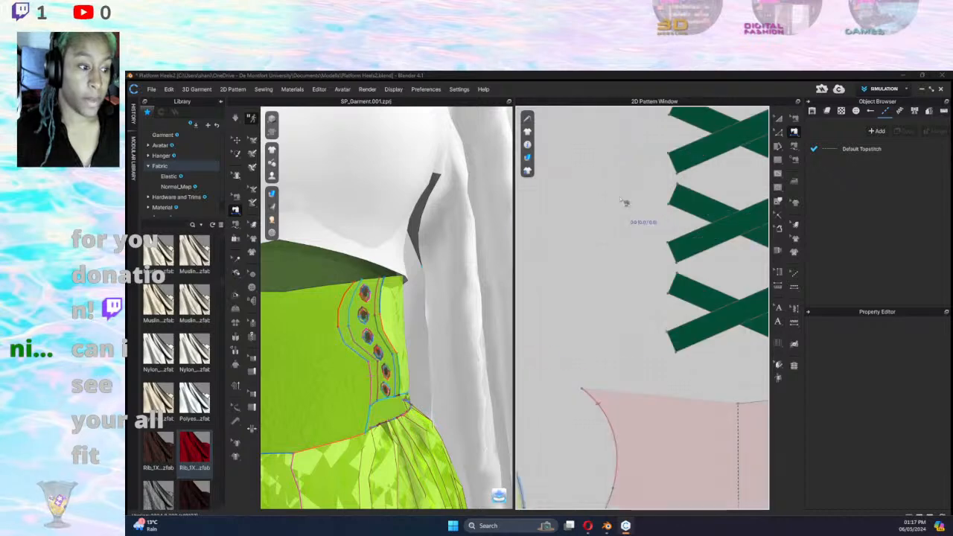
scroll(628, 213, "down", 2)
middle_click_drag(633, 244, 660, 228)
left_click(795, 146)
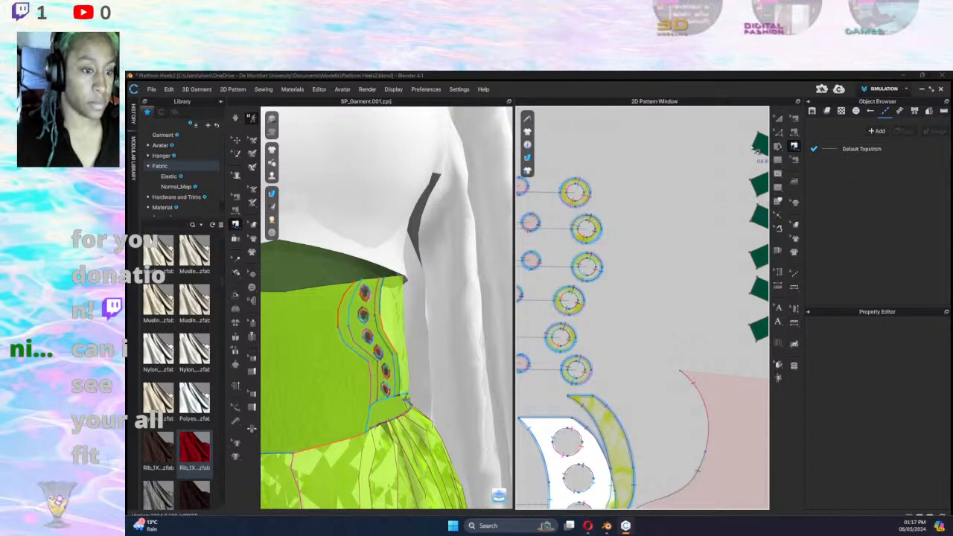
left_click(587, 195)
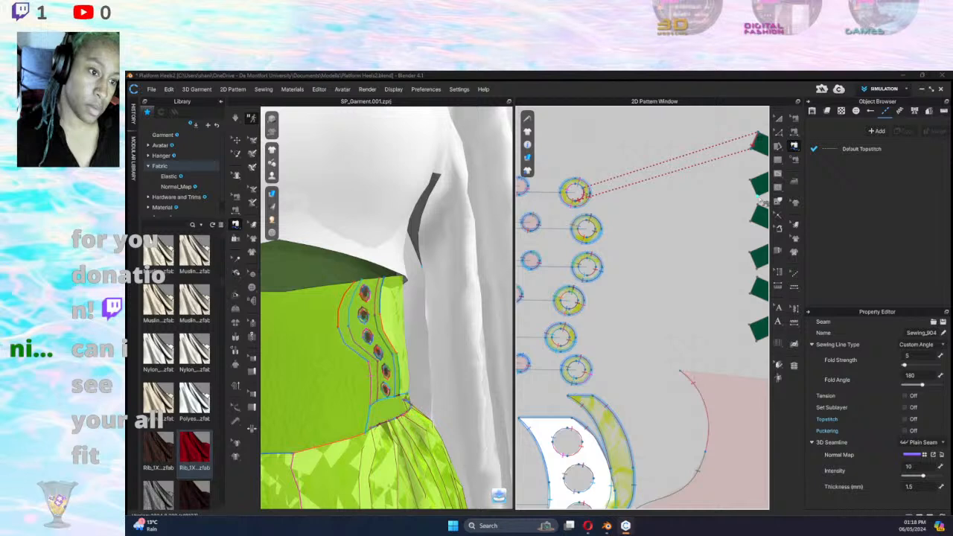
Free-sew the lower left strip end of the first cross to the second eyelet ring.
scroll(601, 219, "up", 3)
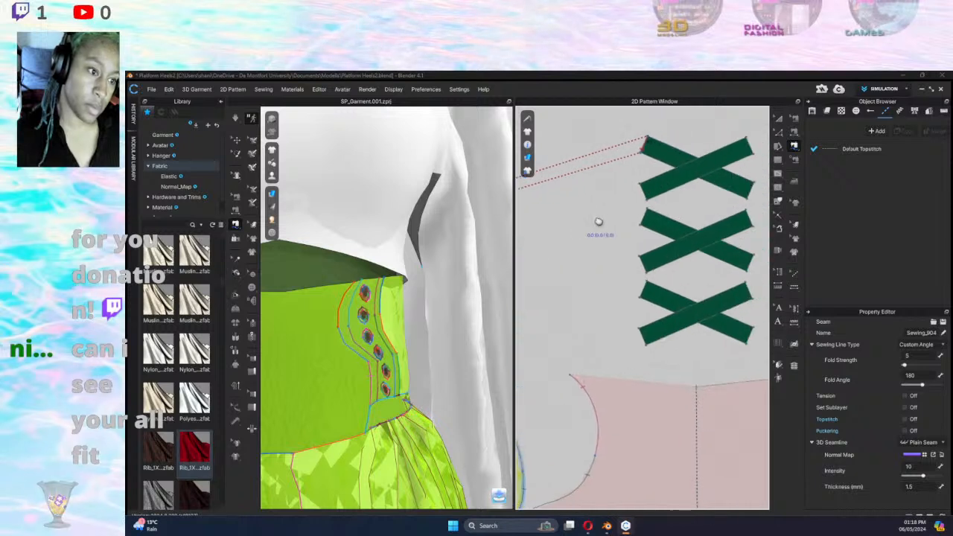
scroll(682, 207, "down", 2)
middle_click_drag(682, 207, 689, 206)
left_click(747, 177)
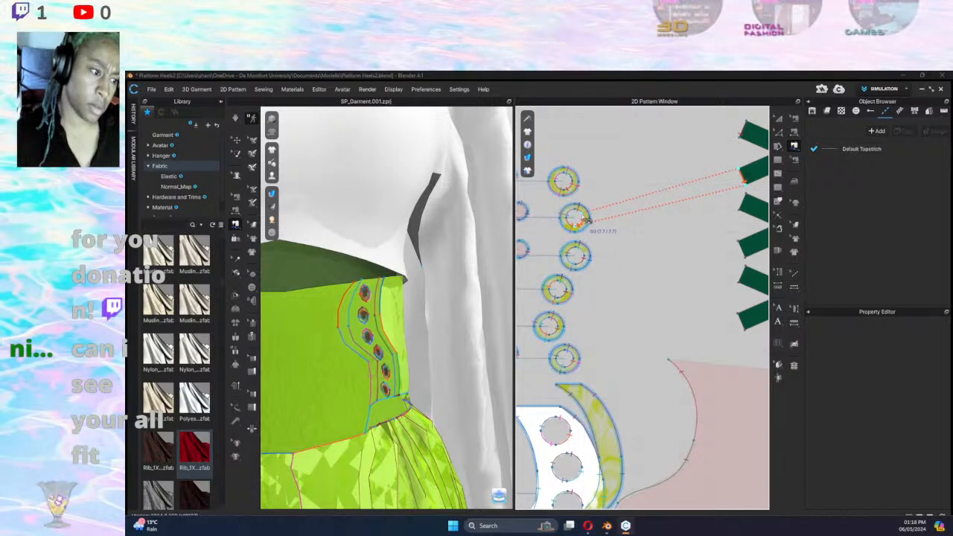
left_click(585, 216)
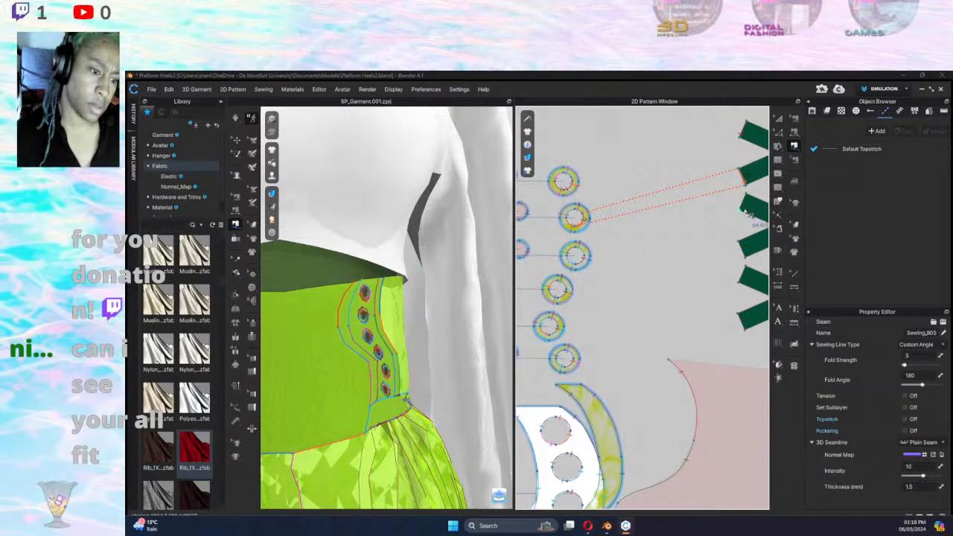
Free-sew the left strip ends of the second cross and the third cross's upper left end to eyelet rings three to five.
key("Escape")
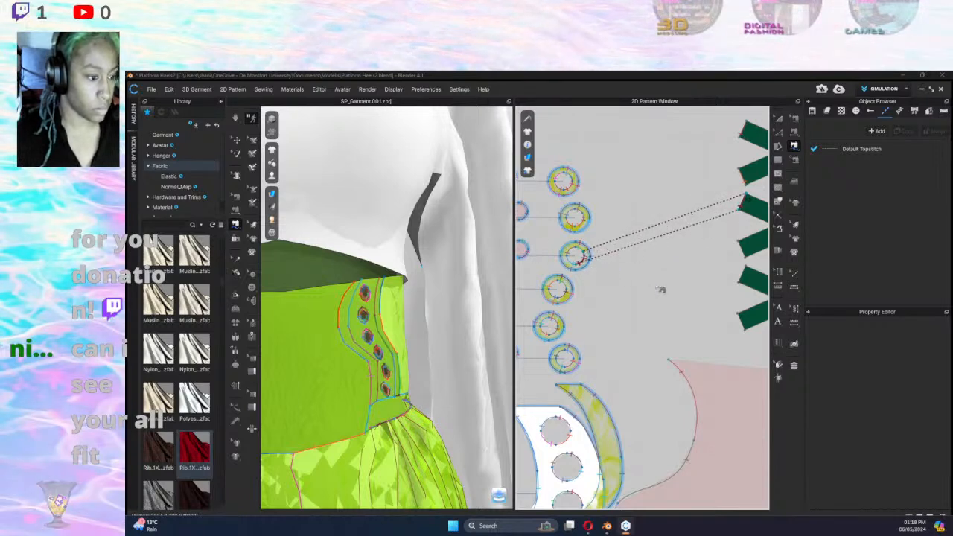
left_click(747, 258)
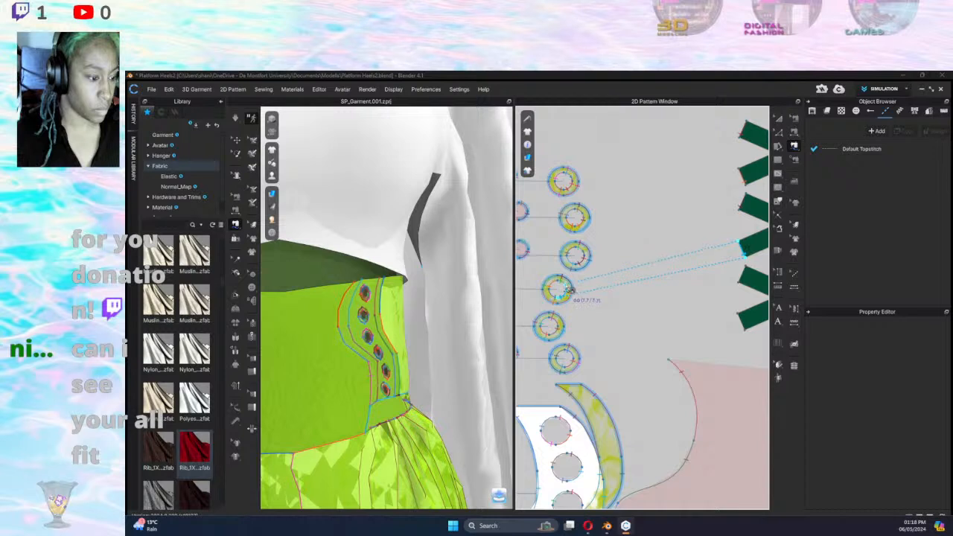
left_click(739, 280)
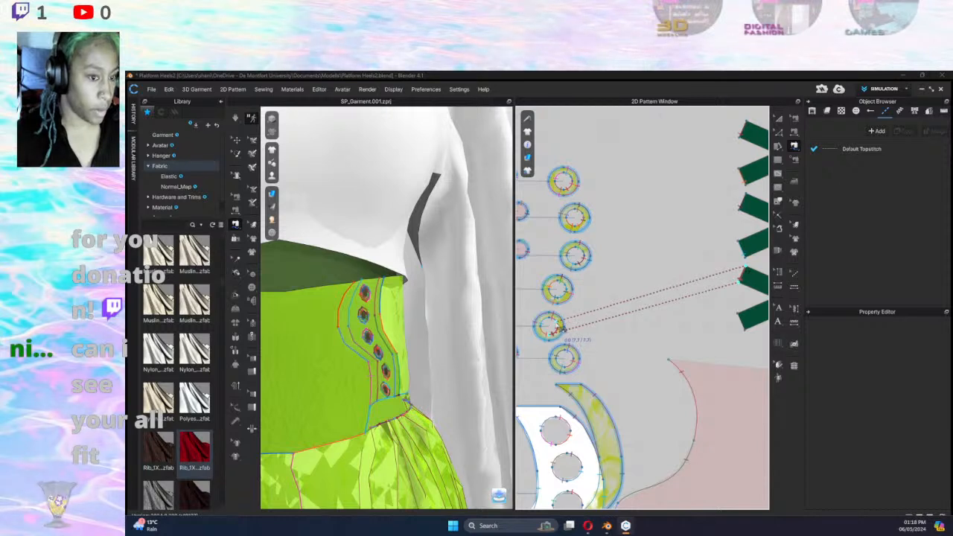
left_click(751, 340)
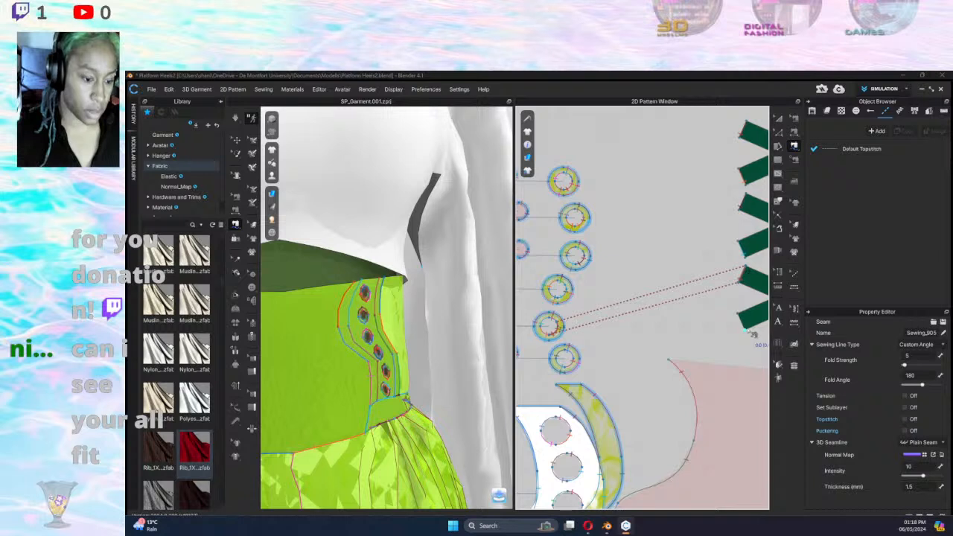
left_click(747, 330)
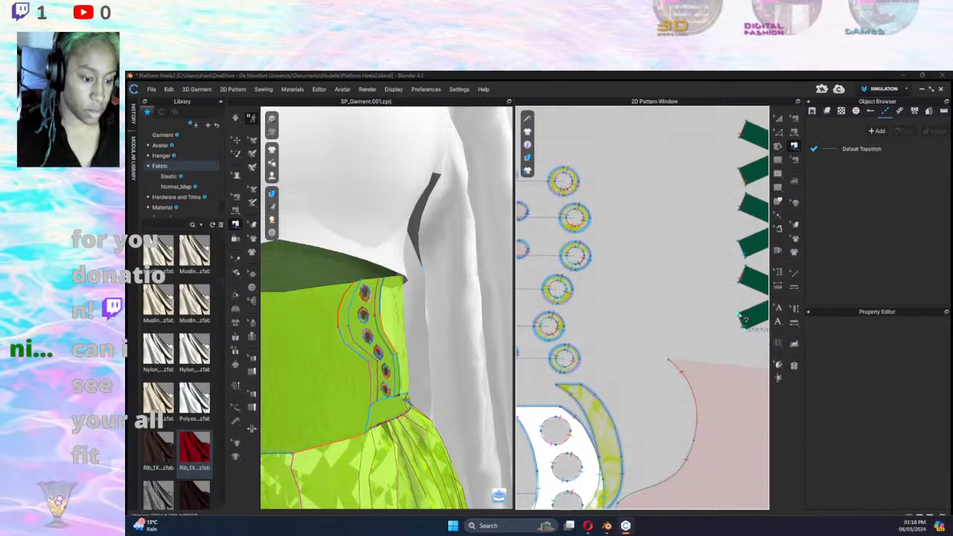
left_click(569, 365)
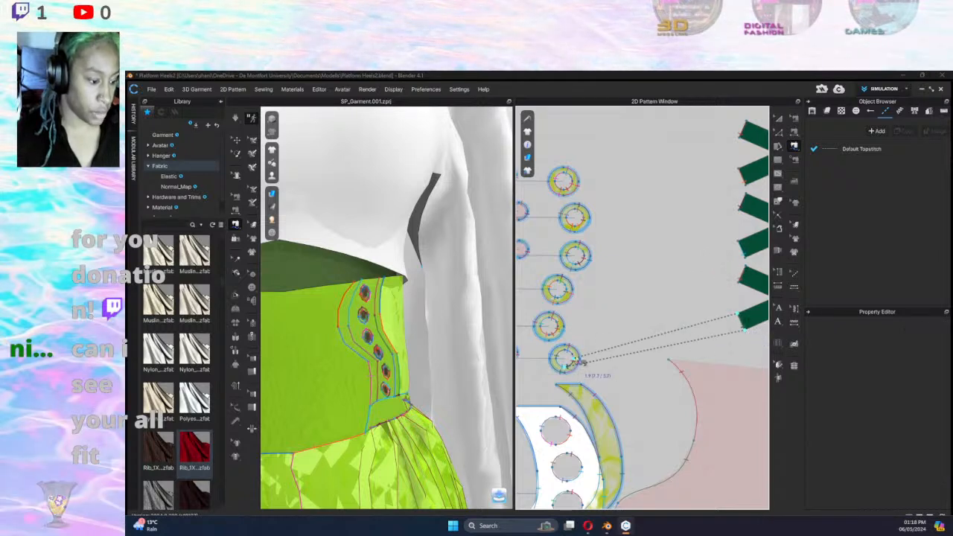
left_click(585, 361)
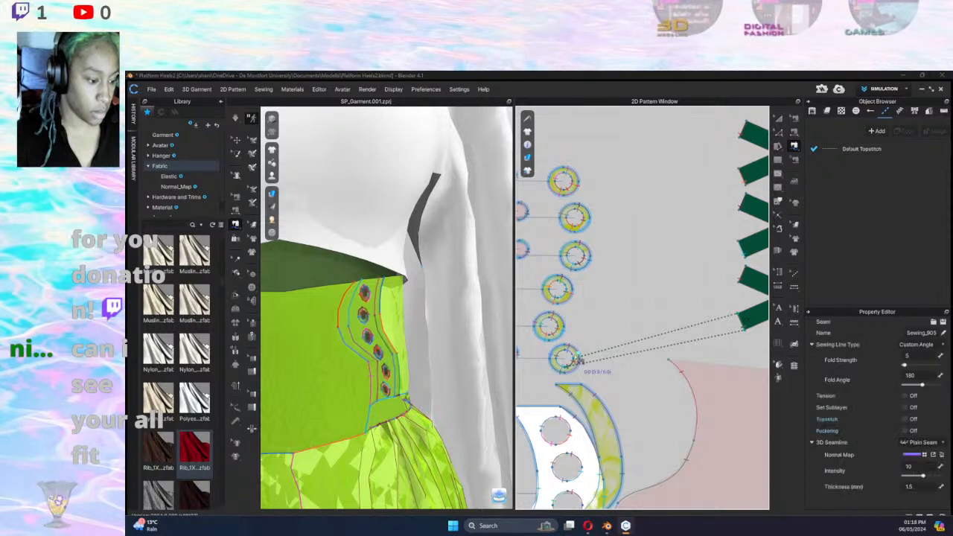
key("ctrl+z")
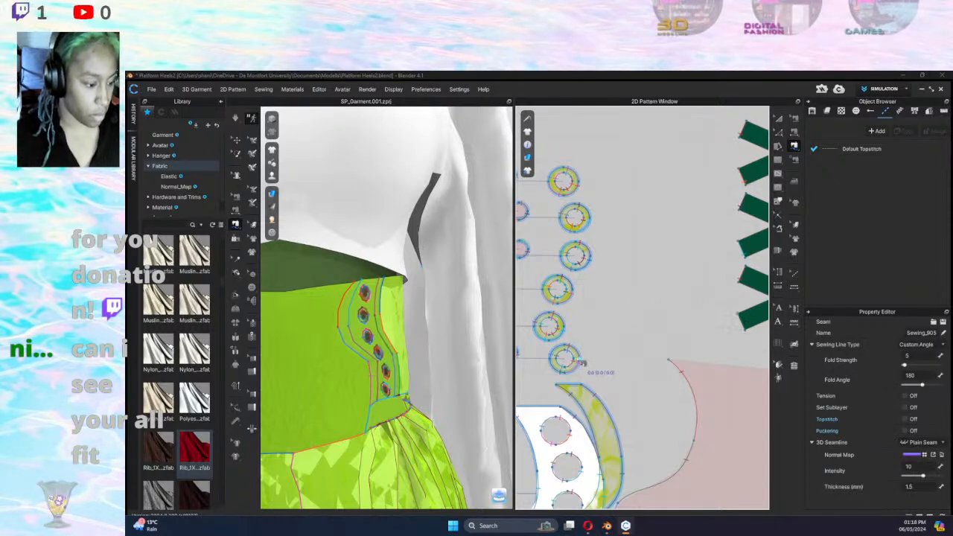
Free-sew the lower left strip end of the third cross to the bottom eyelet ring.
left_click(745, 330)
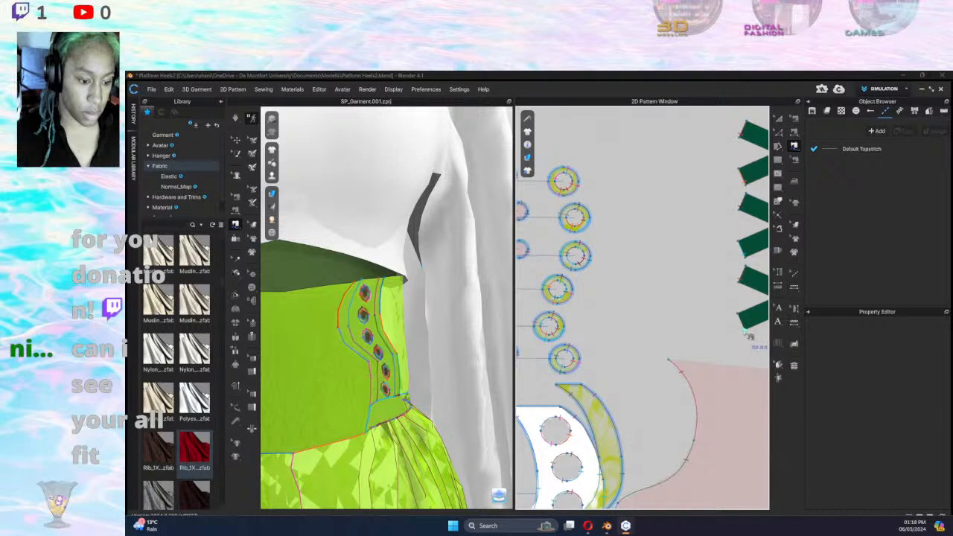
left_click(740, 317)
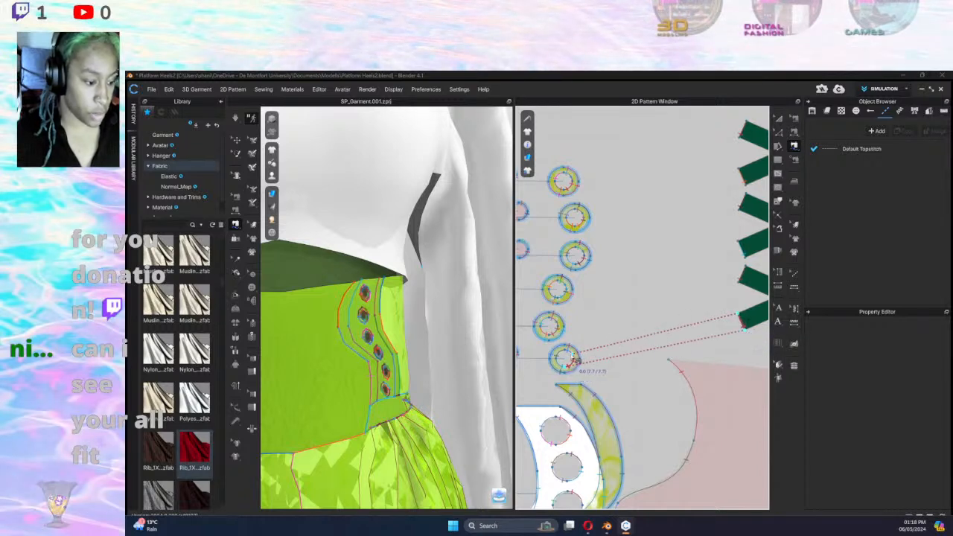
left_click(575, 361)
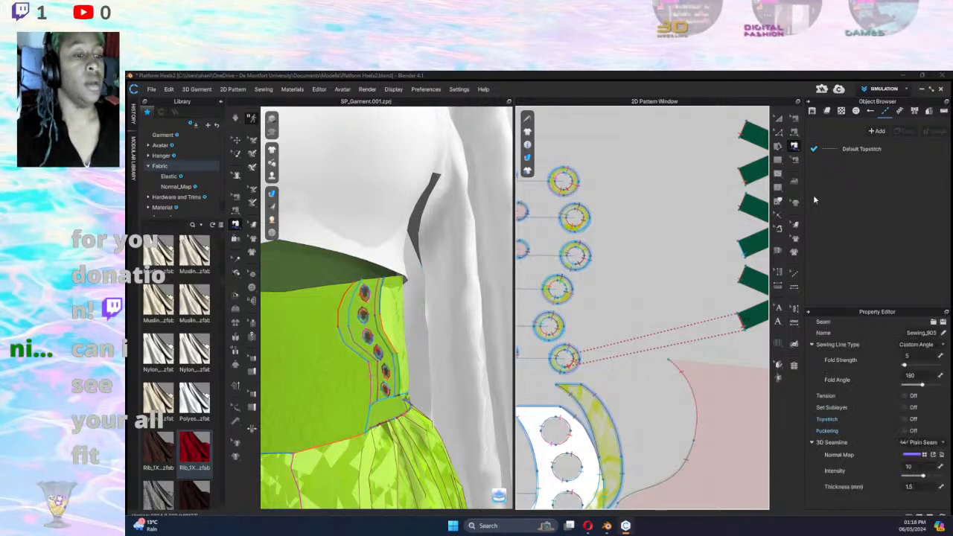
Simulate the garment with the newly sewn lacing strips and pull on the skirt and waistband while they drape.
scroll(655, 277, "down", 3)
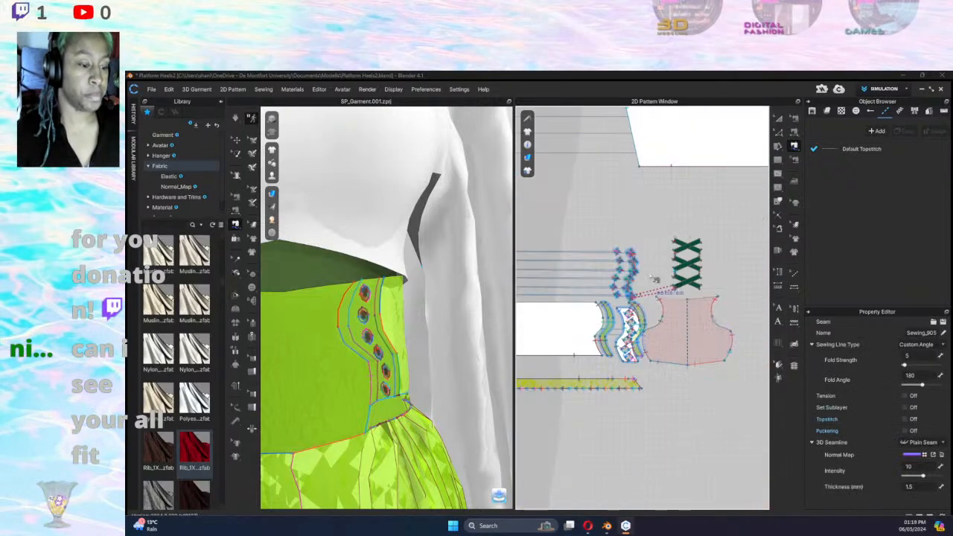
scroll(443, 315, "up", 5)
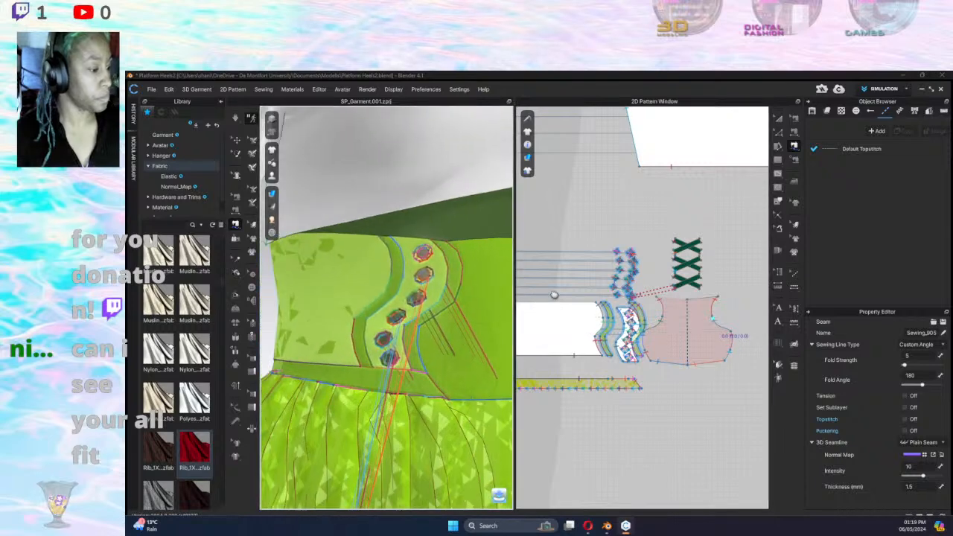
right_click_drag(511, 298, 403, 298)
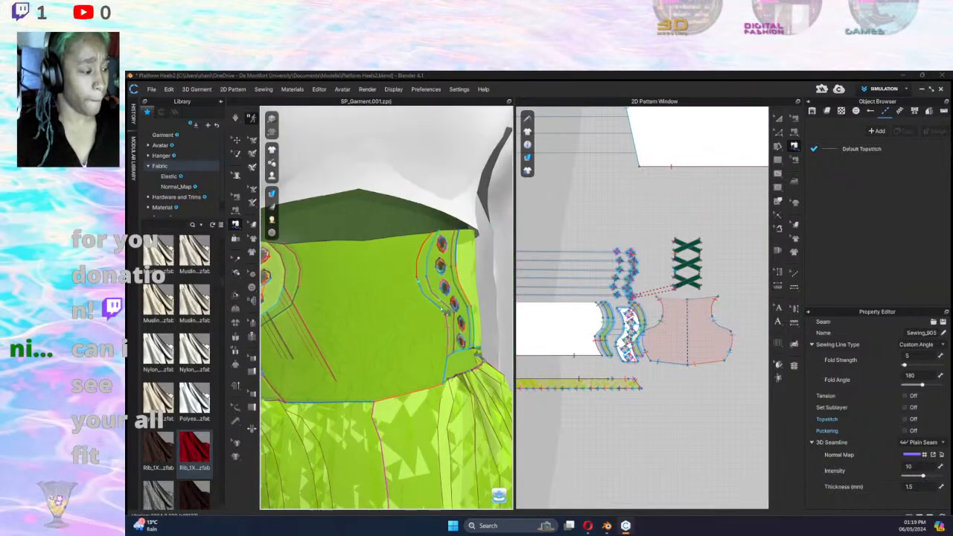
key("space")
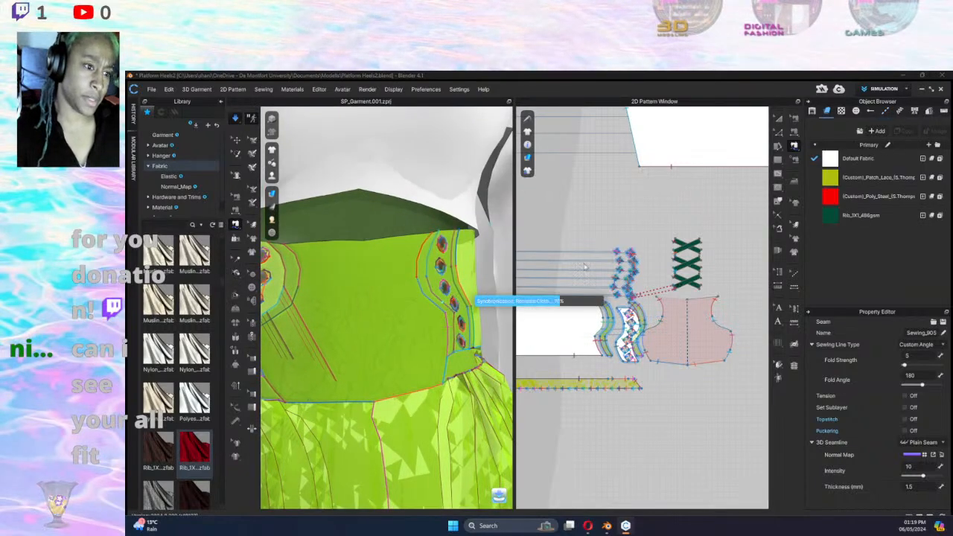
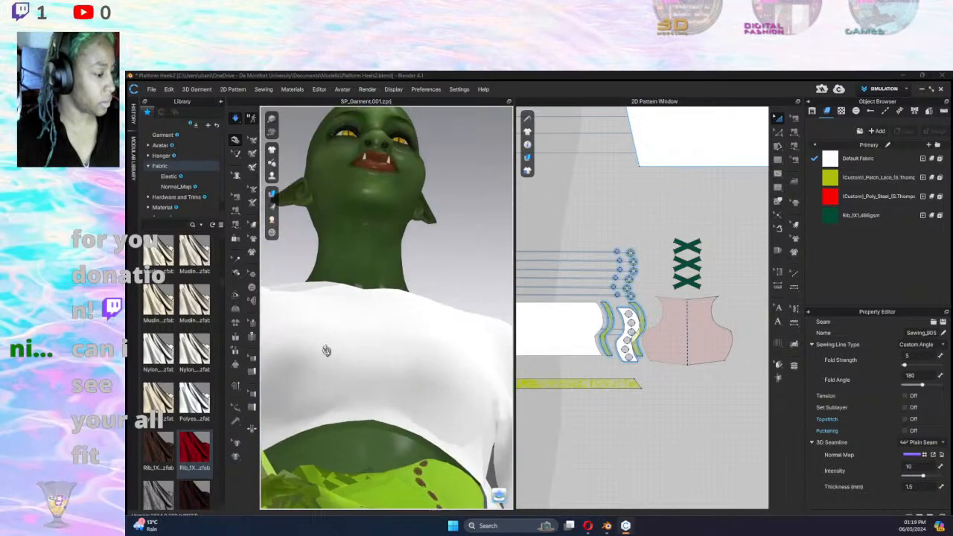
left_click_drag(322, 400, 403, 479)
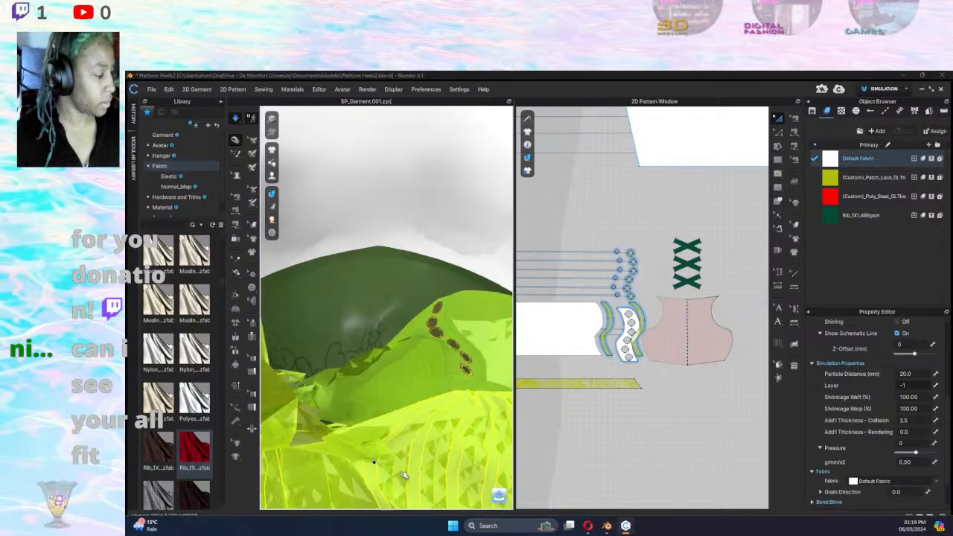
scroll(335, 418, "down", 6)
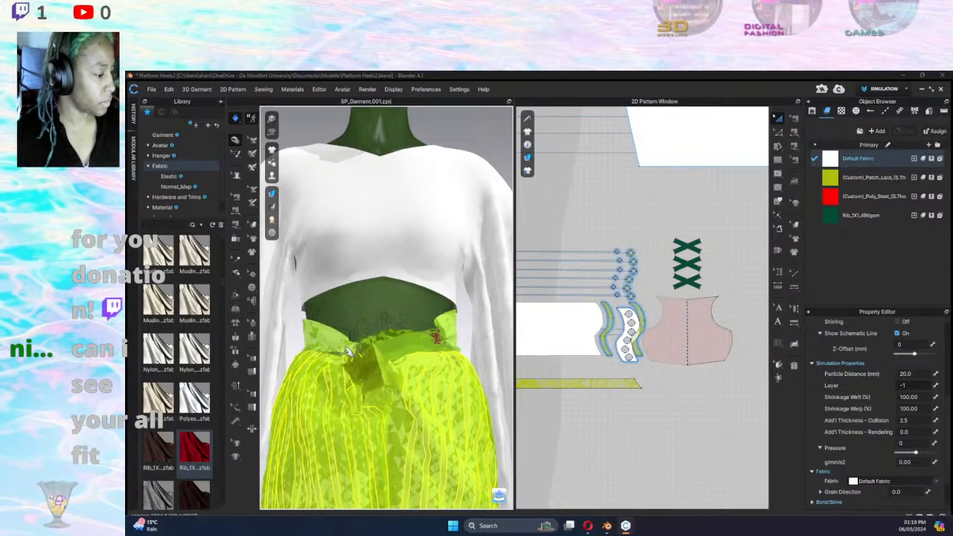
right_click_drag(312, 364, 283, 408)
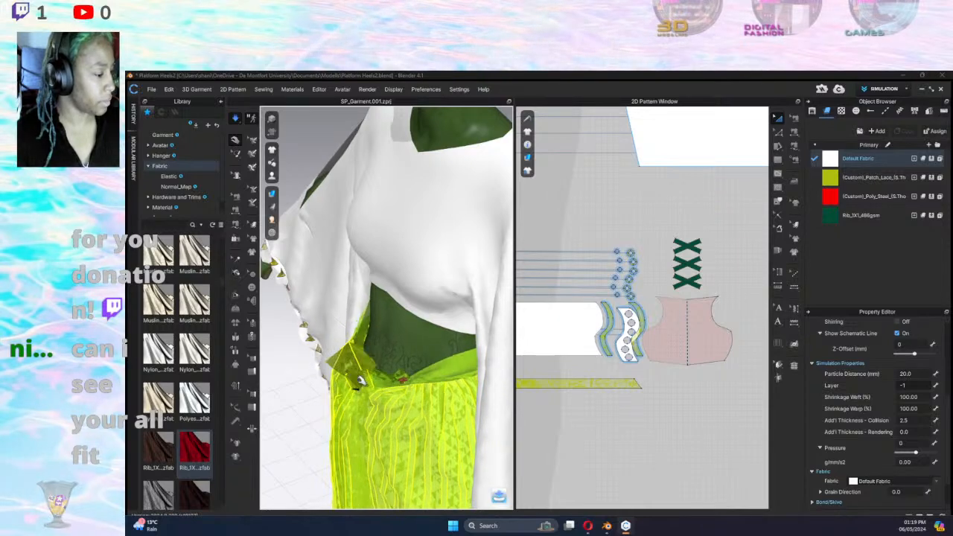
Delete all six seams joining the left ends of the three crossed lacing strips to the eyelet rings.
key("m")
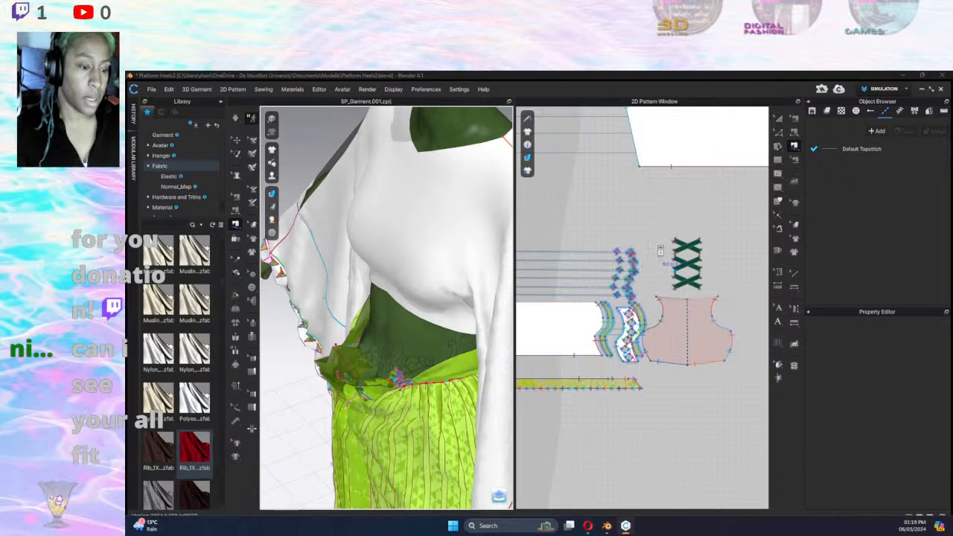
scroll(660, 252, "up", 3)
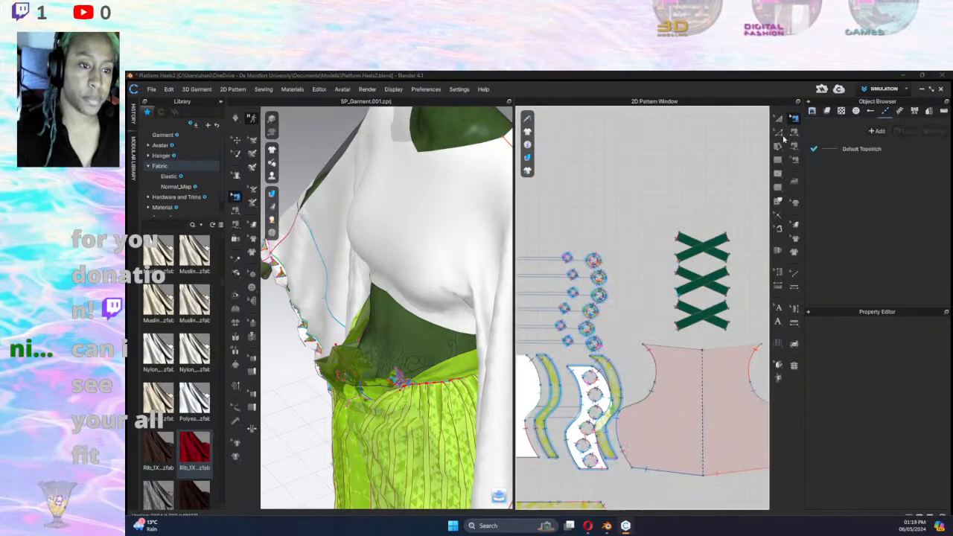
left_click(678, 238)
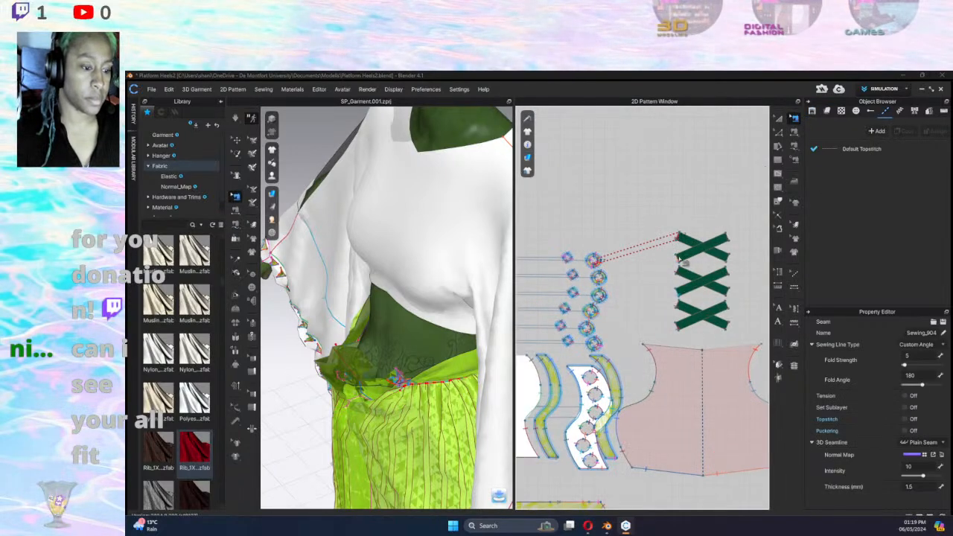
left_click(679, 259, "shift")
left_click(679, 278, "shift")
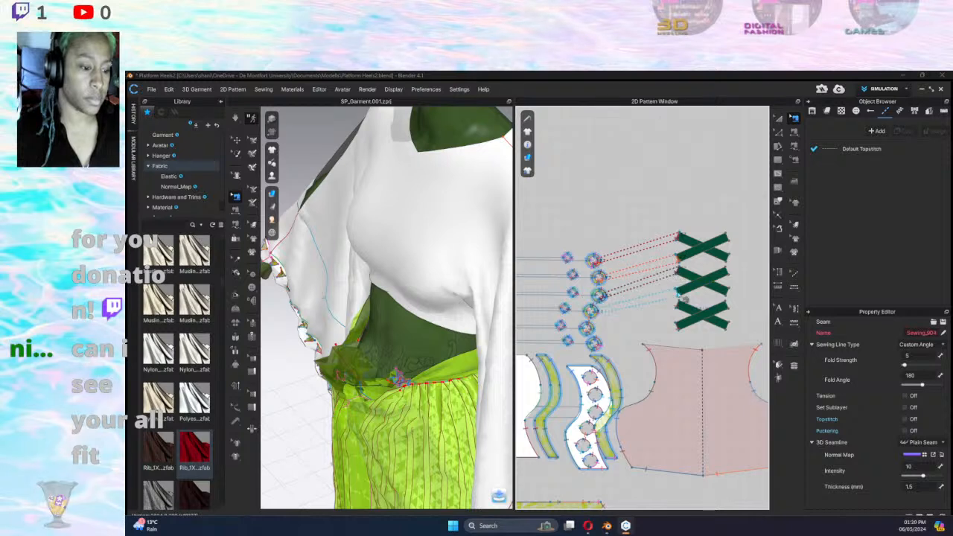
left_click(681, 302, "shift")
left_click(681, 330, "shift")
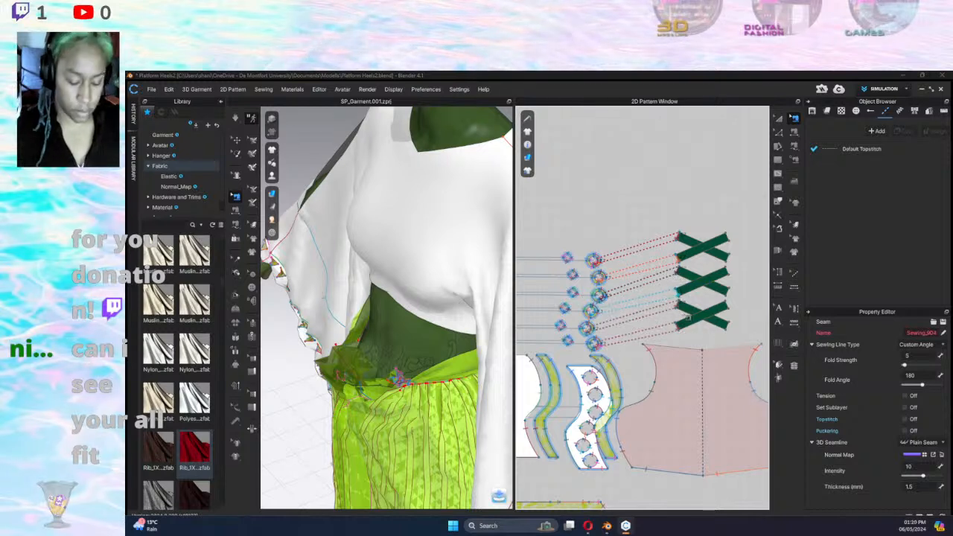
left_click(635, 307)
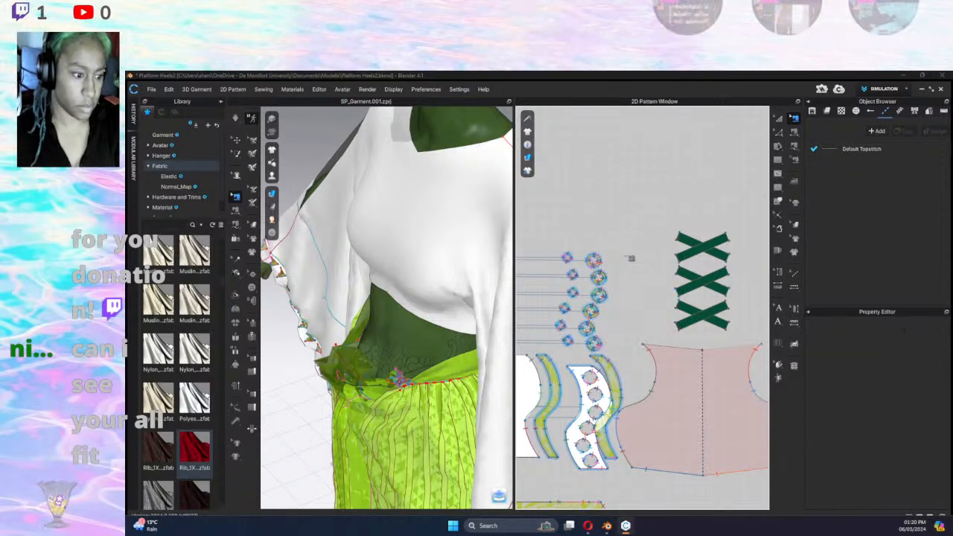
Simulate the garment briefly with the lacing strips detached and check the three crosses for leftover seams.
key("space")
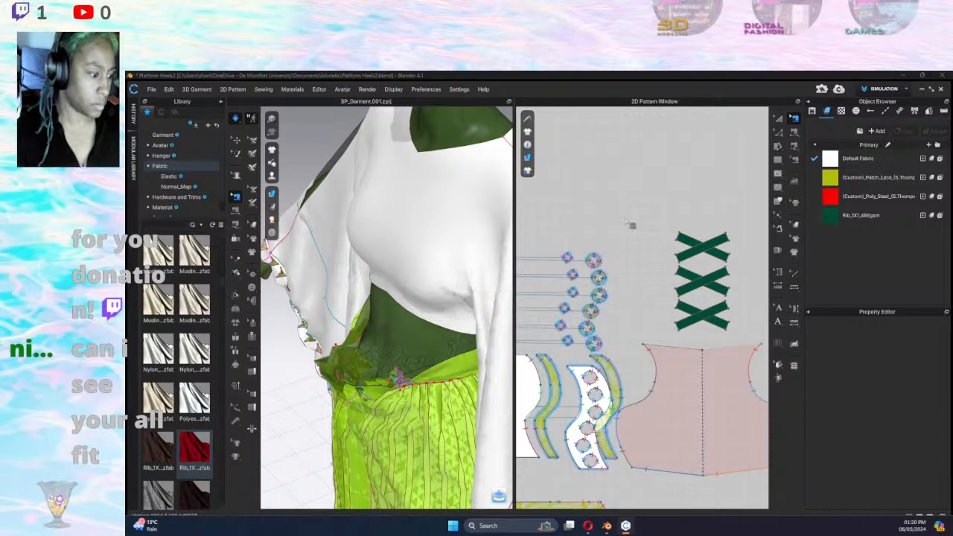
key("space")
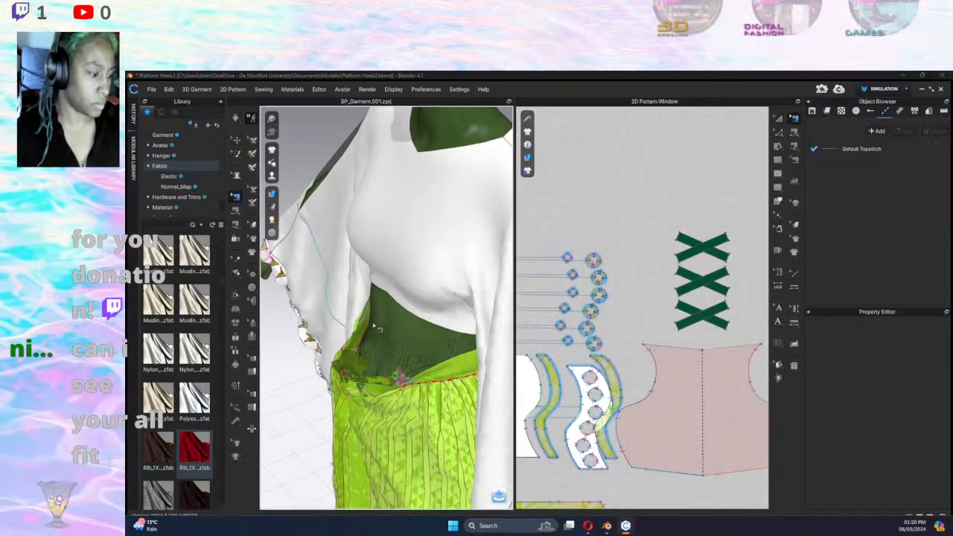
left_click_drag(653, 210, 751, 338)
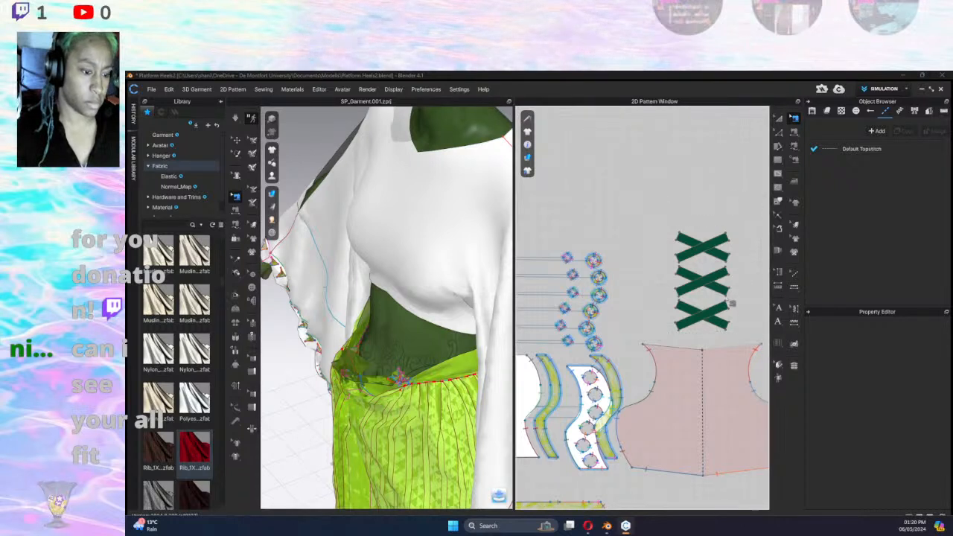
left_click(779, 120)
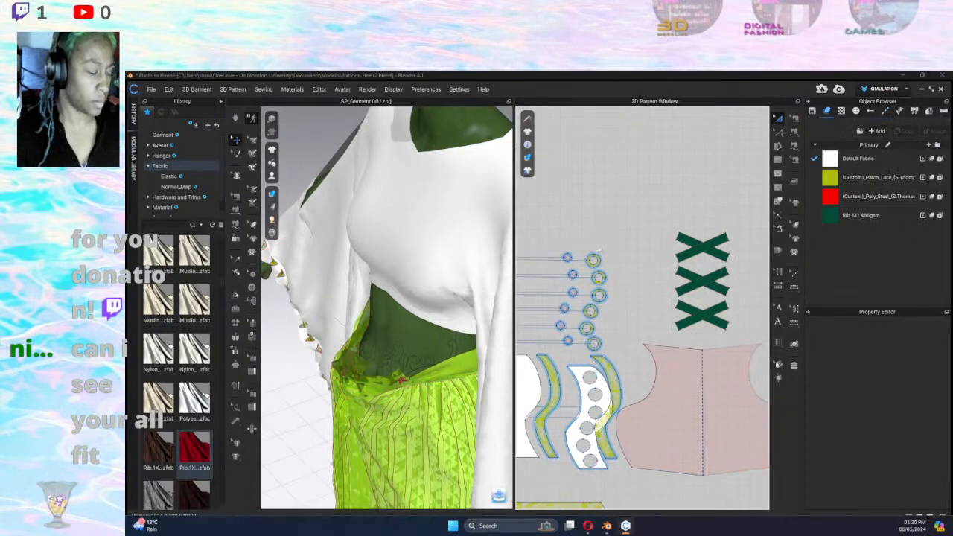
Simulate the garment from the front and pull the crumpled corset and waistband pieces upward around the waist.
key("space")
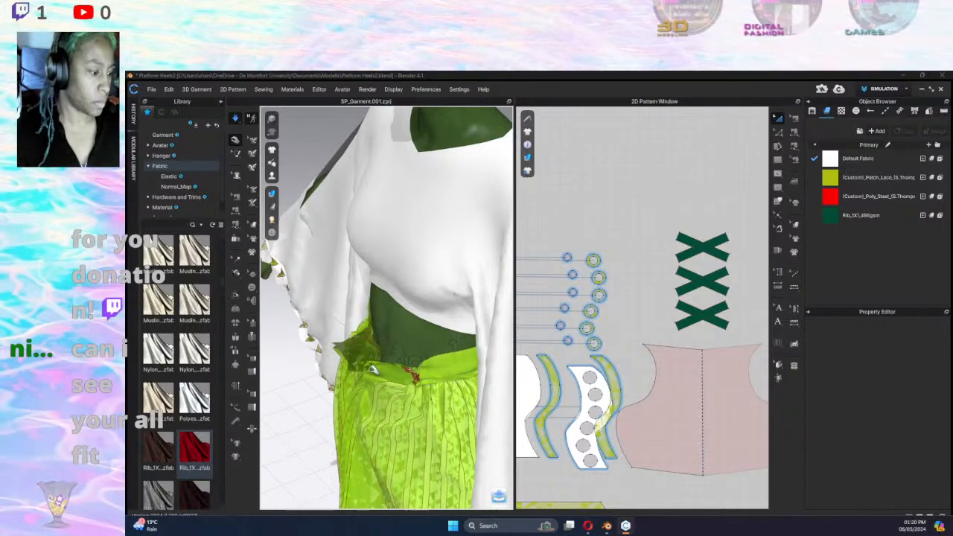
key("2")
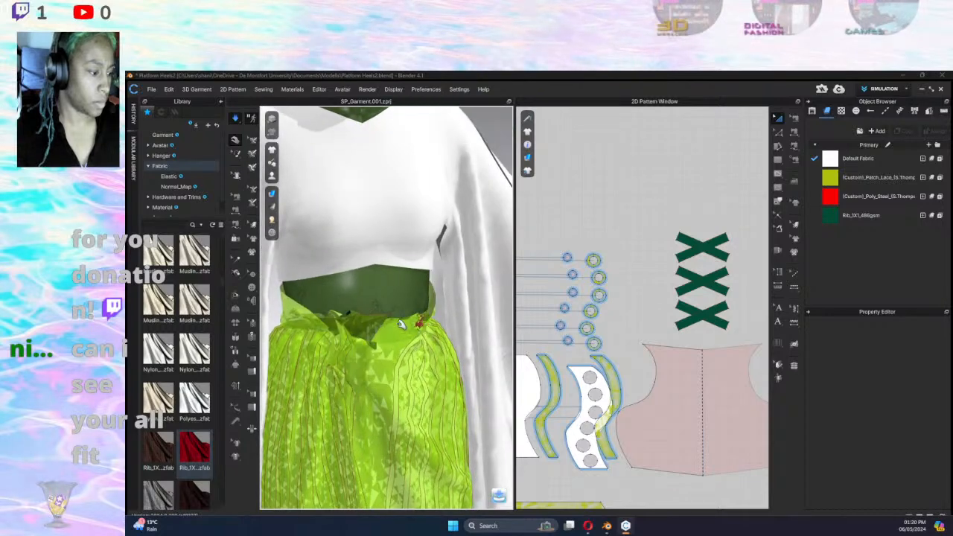
left_click(401, 324)
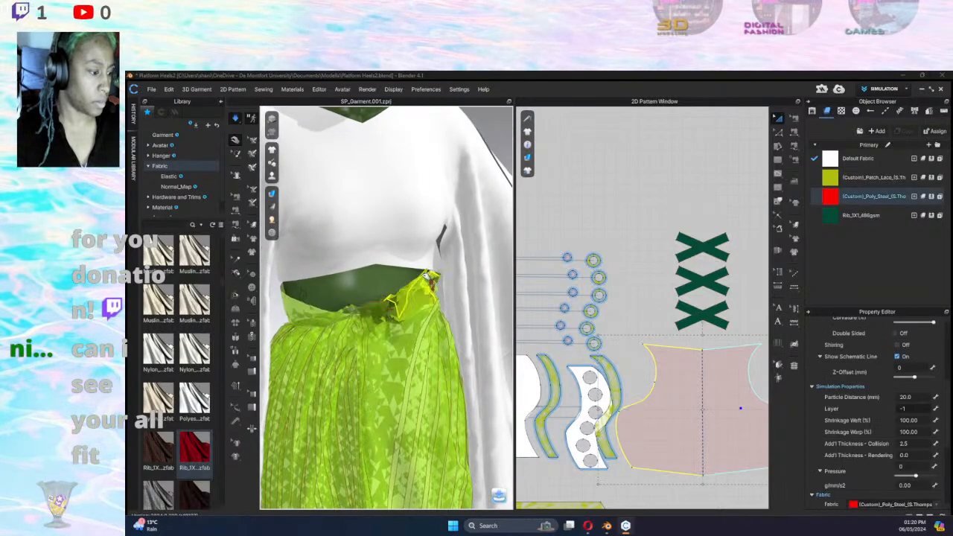
left_click_drag(351, 310, 339, 280)
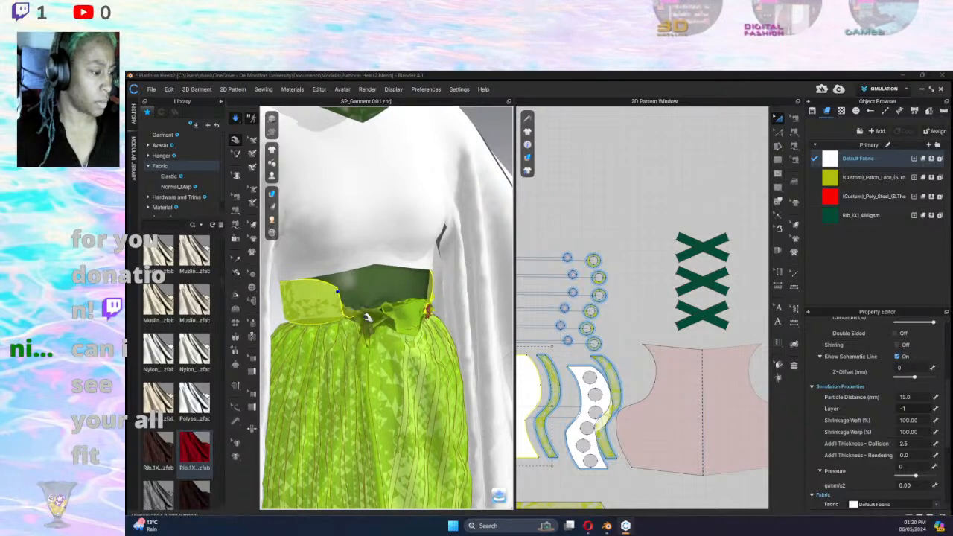
left_click(367, 317)
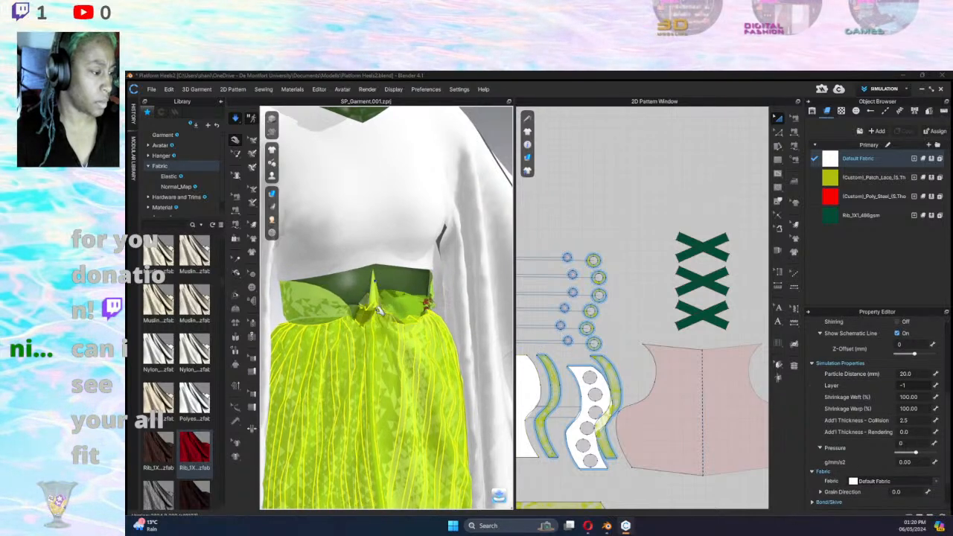
Select all six dark green lacing strips and reset their 3D arrangement.
left_click(370, 307)
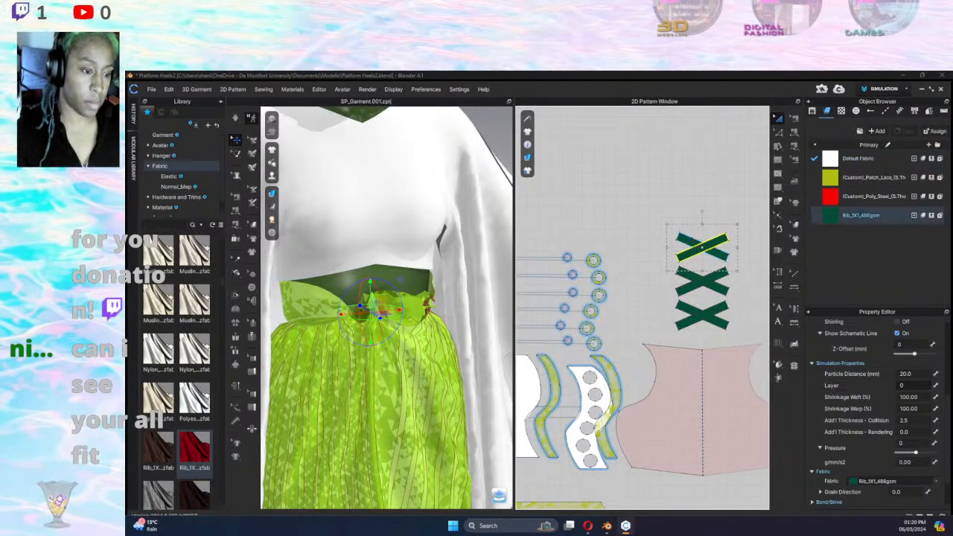
left_click(692, 273, "shift")
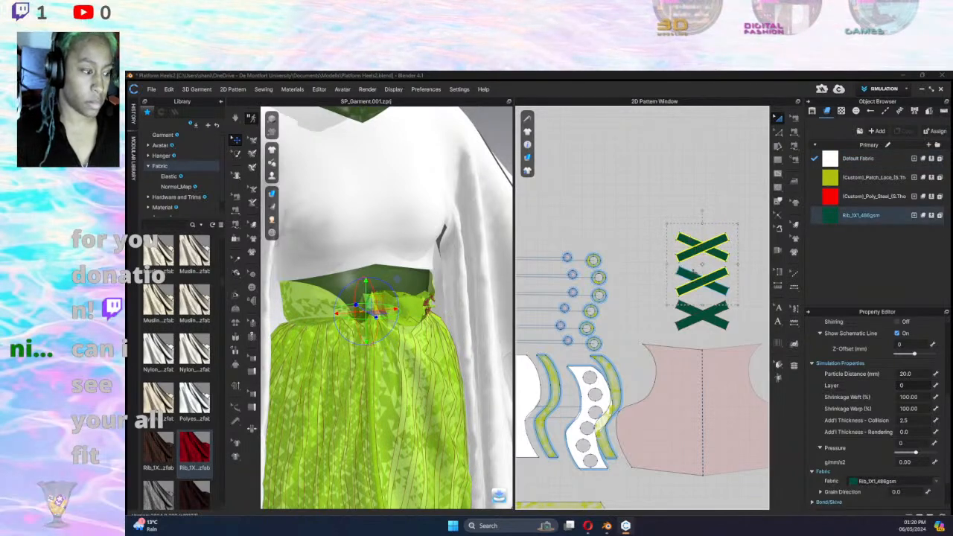
left_click(685, 316, "shift")
left_click(689, 308, "shift")
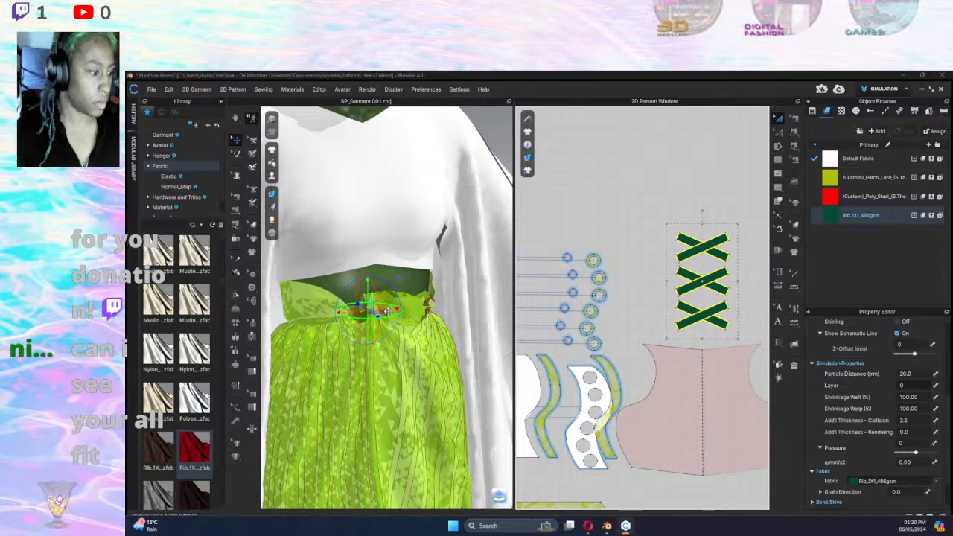
left_click_drag(378, 317, 427, 349)
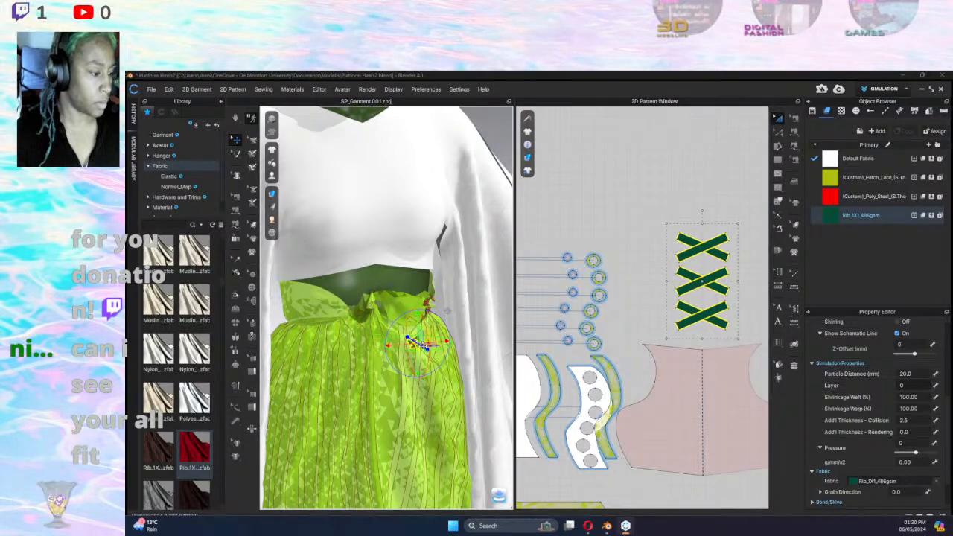
scroll(414, 345, "down", 3)
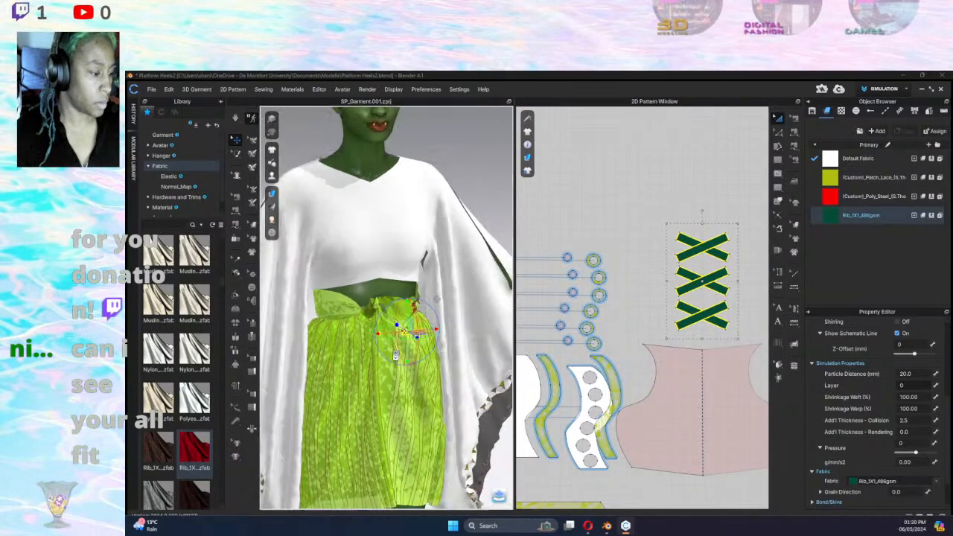
scroll(421, 347, "up", 10)
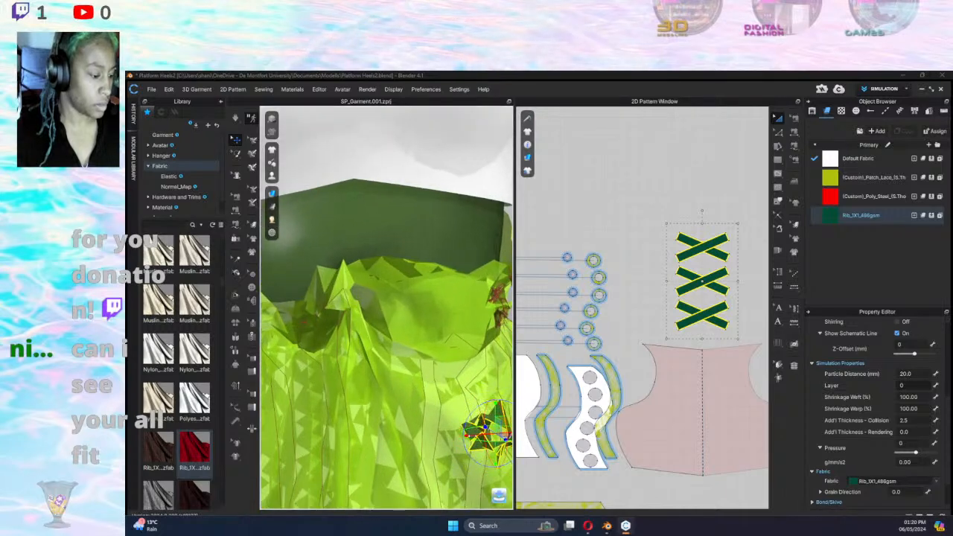
right_click(473, 432)
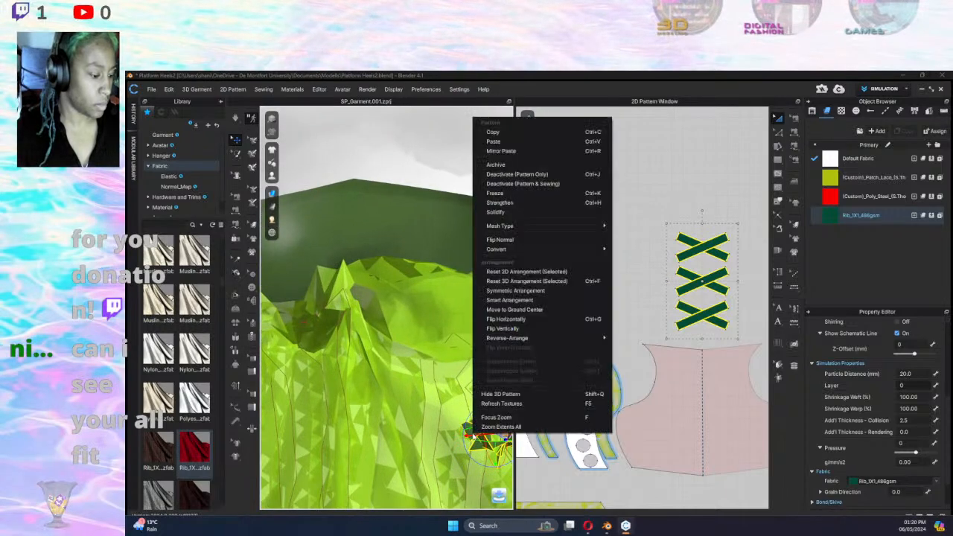
left_click(527, 281)
Move the selected lacing strips up in 3D until they sit in front of the waistband's eyelet side.
scroll(423, 362, "down", 10)
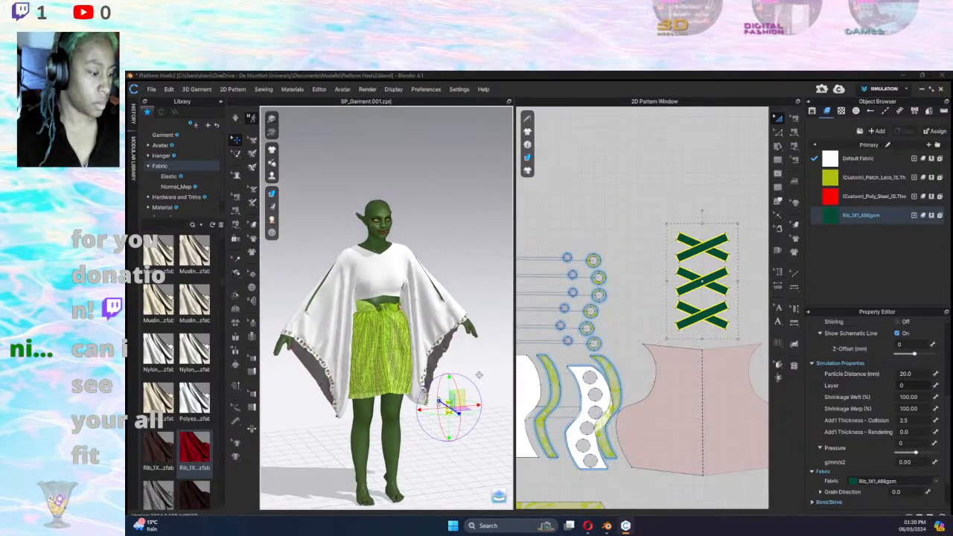
left_click(394, 347)
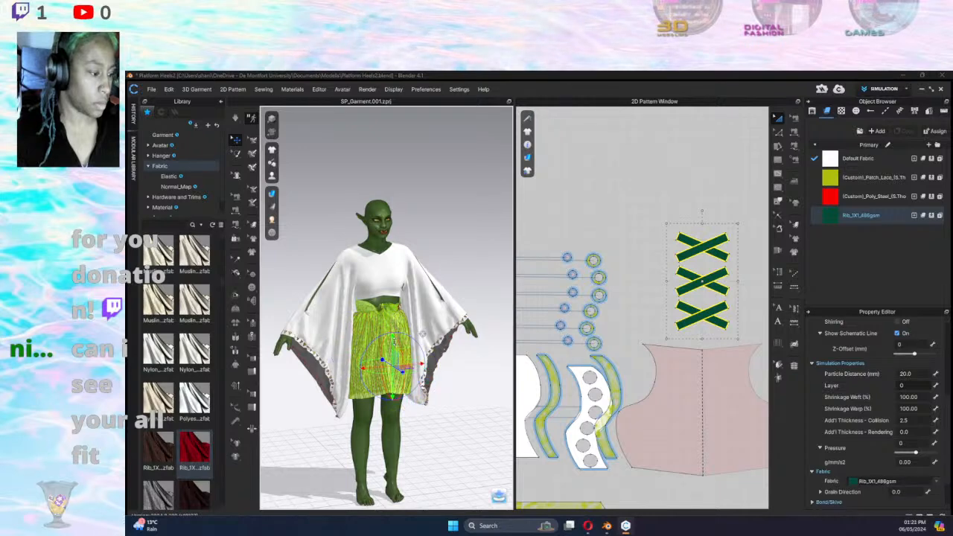
left_click_drag(393, 341, 393, 282)
scroll(395, 344, "down", 5)
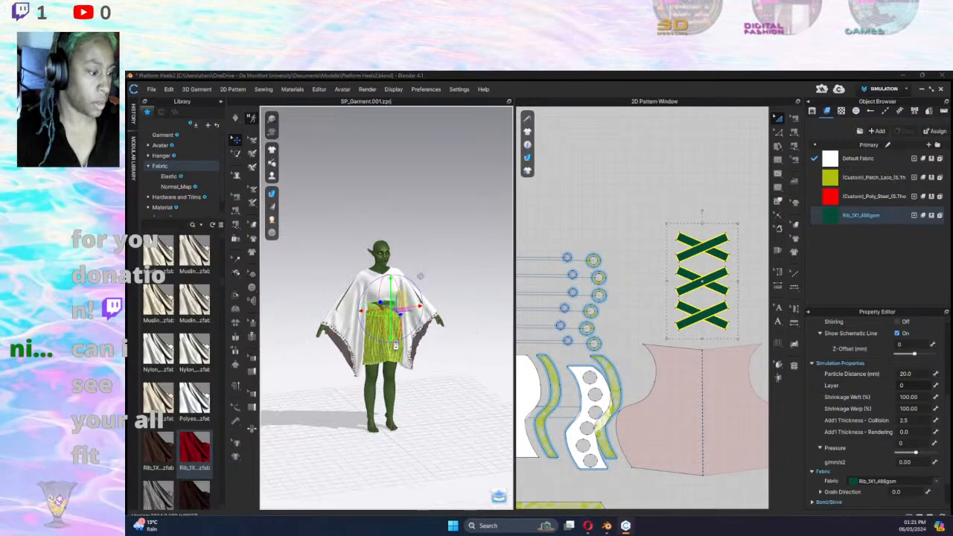
scroll(420, 277, "up", 10)
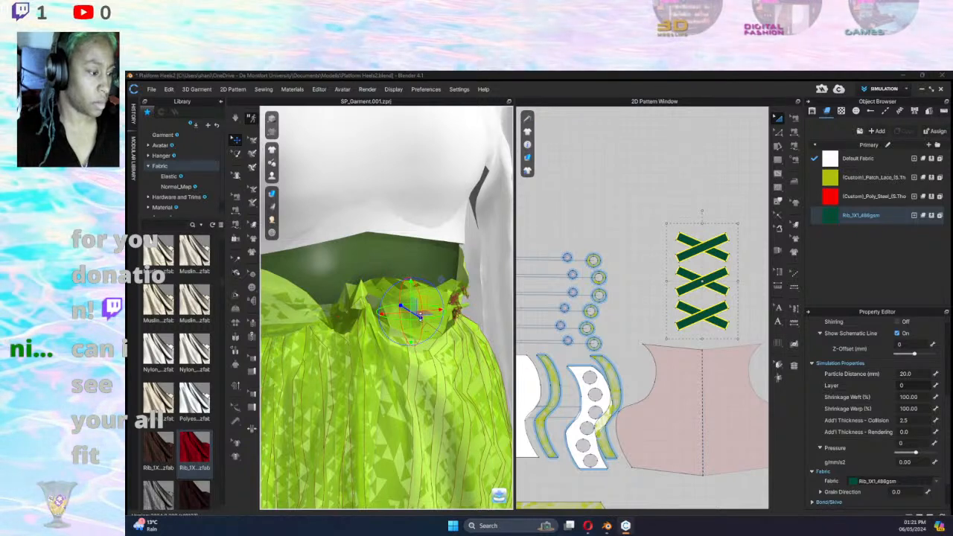
left_click_drag(419, 315, 509, 402)
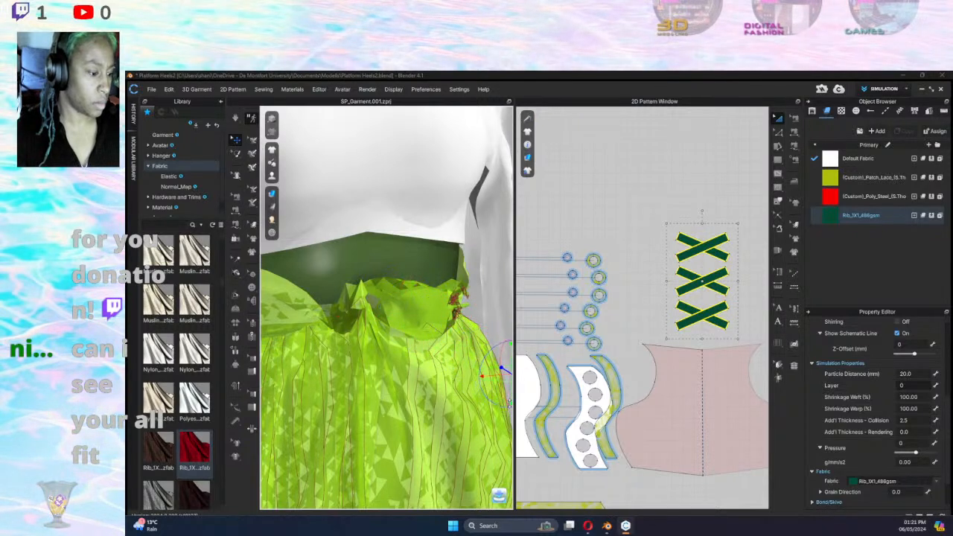
scroll(406, 393, "down", 10)
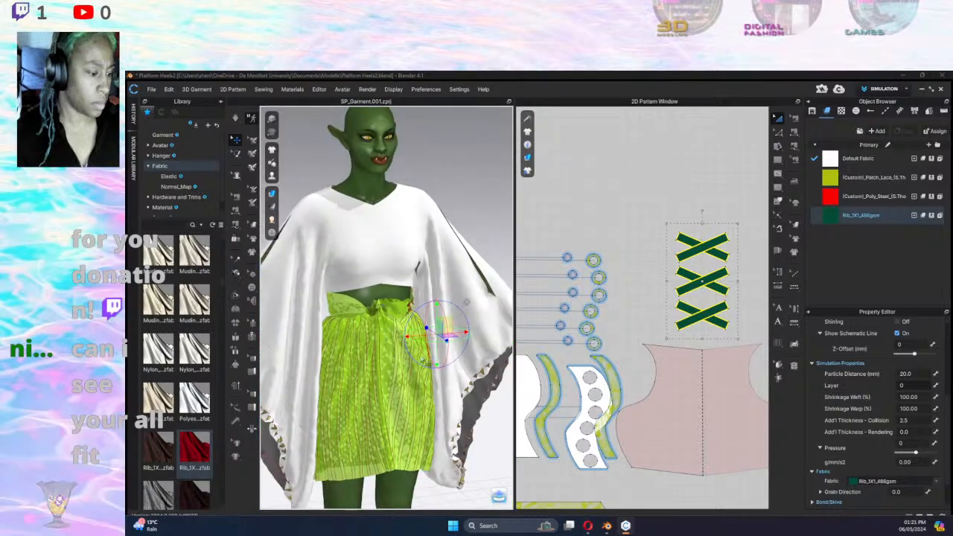
middle_click_drag(416, 361, 383, 438)
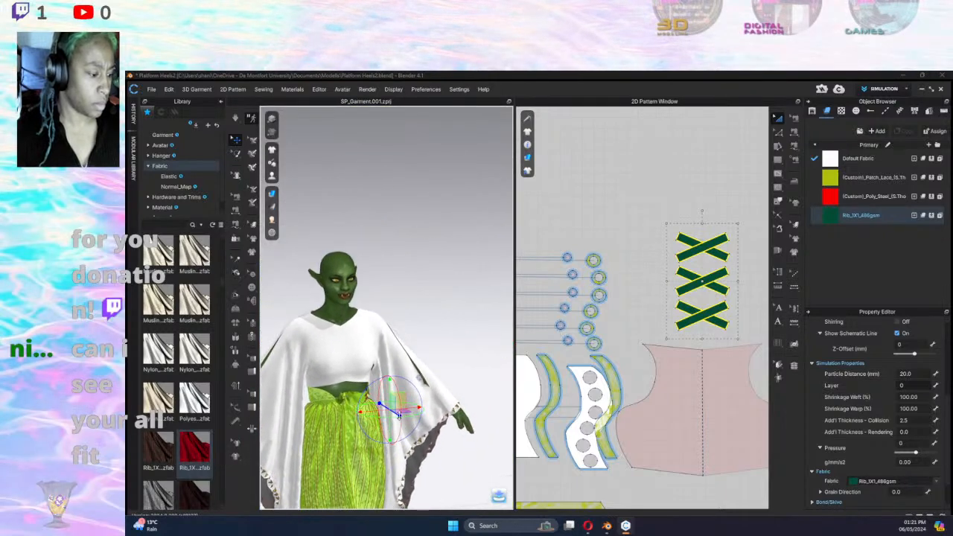
left_click_drag(440, 440, 393, 368)
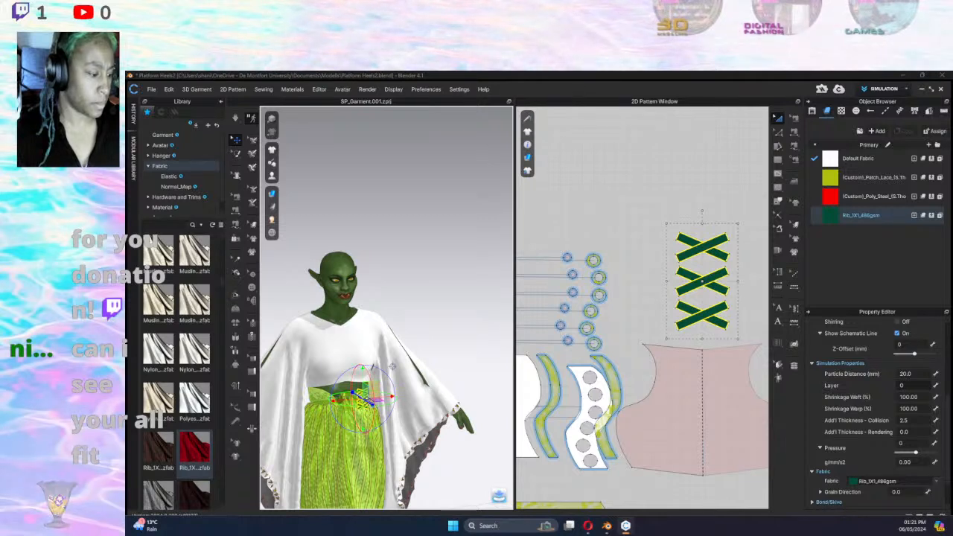
mouse_move(392, 367)
left_mouse_down()
mouse_move(365, 343)
mouse_move(364, 367)
mouse_move(384, 366)
left_mouse_up()
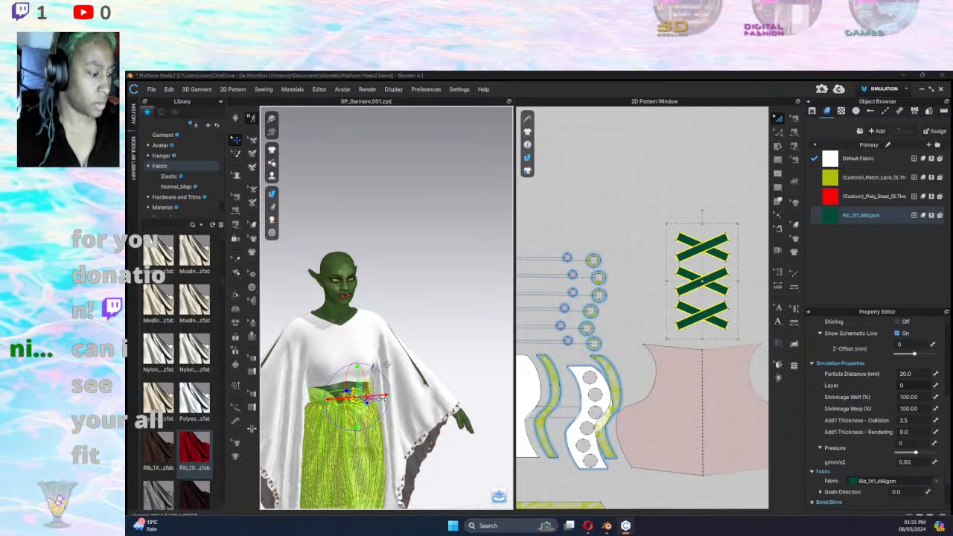
Freeze the six lacing strips in front of the waistband.
scroll(357, 414, "down", 4)
scroll(366, 417, "up", 5)
scroll(366, 418, "up", 6)
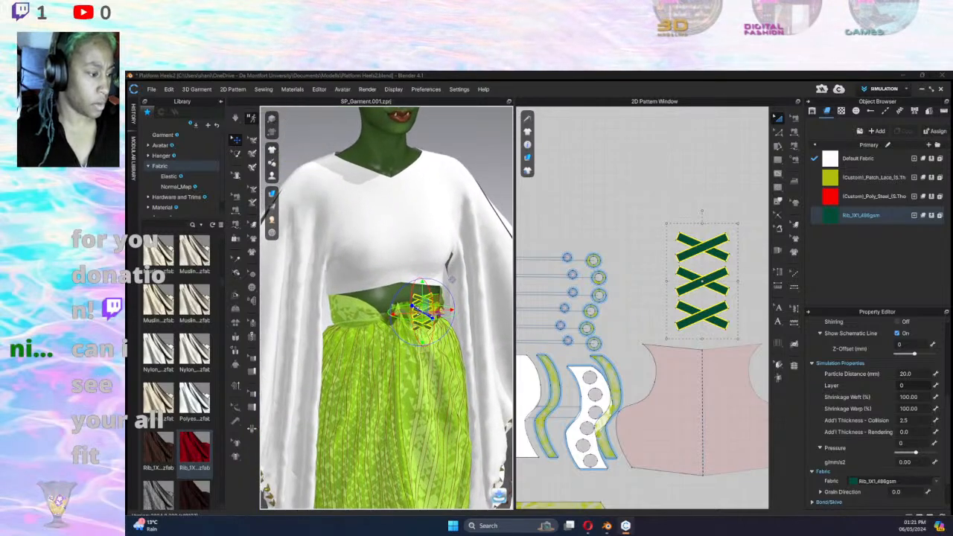
scroll(432, 313, "down", 2)
scroll(477, 320, "up", 8)
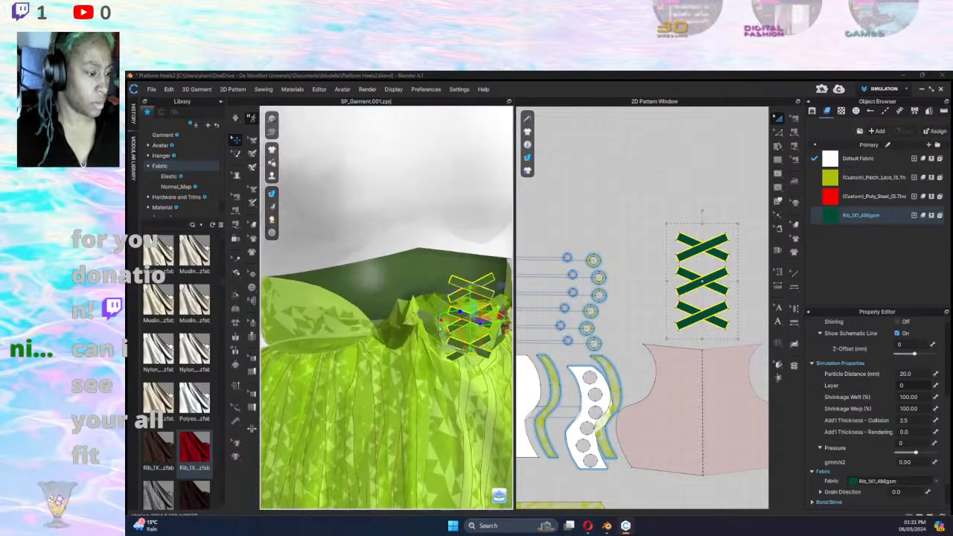
right_click(501, 288)
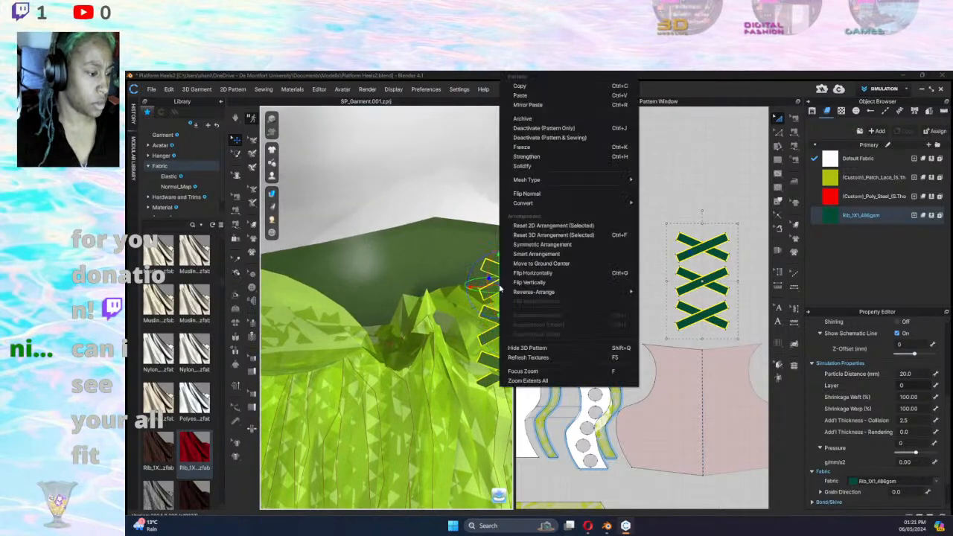
left_click(535, 152)
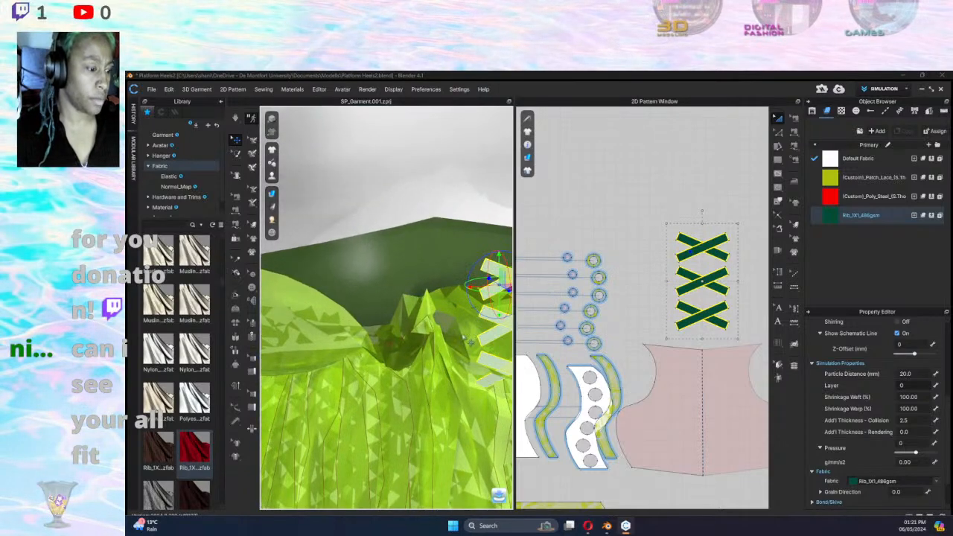
Try to simulate the garment and pull the crumpled corset, waistband and skirt pieces back into shape around the waist.
left_click(443, 258)
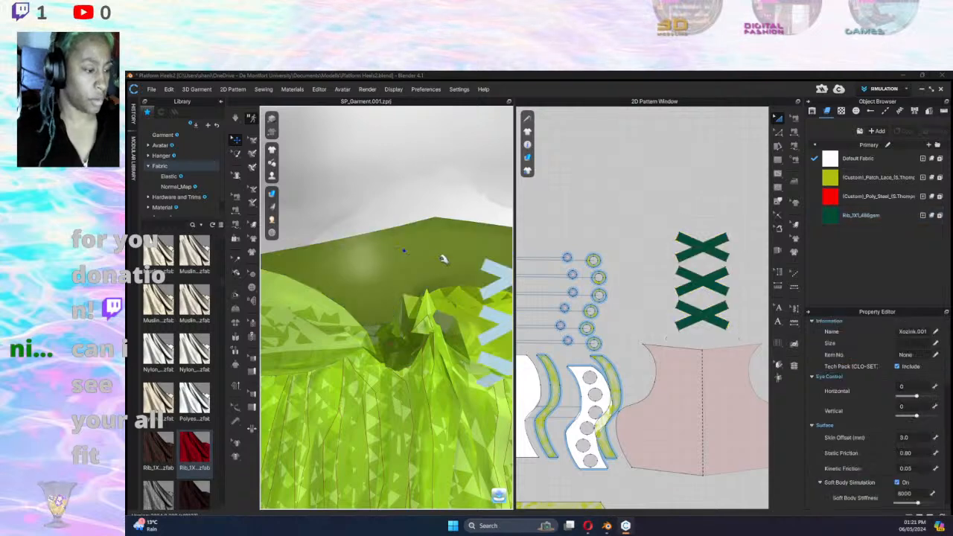
key("space")
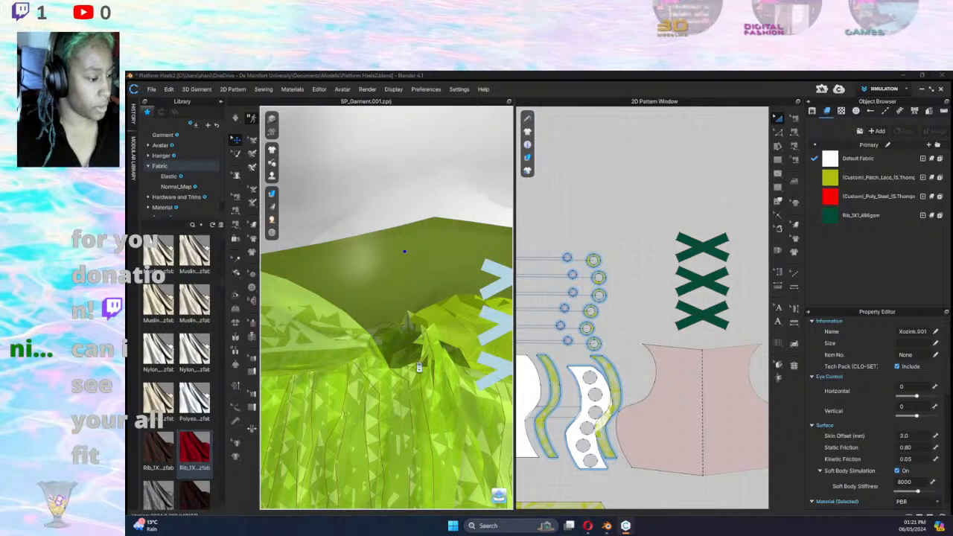
scroll(421, 365, "down", 2)
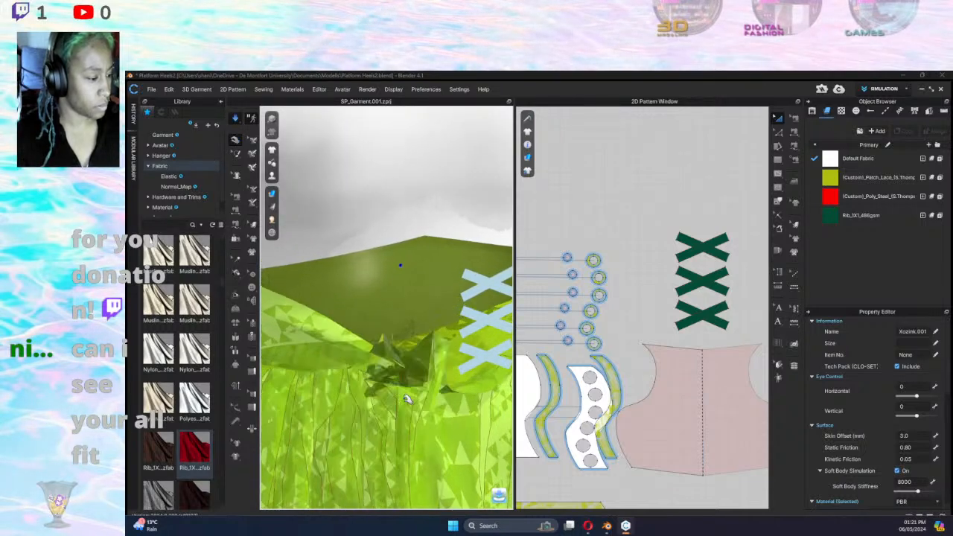
left_click(417, 387)
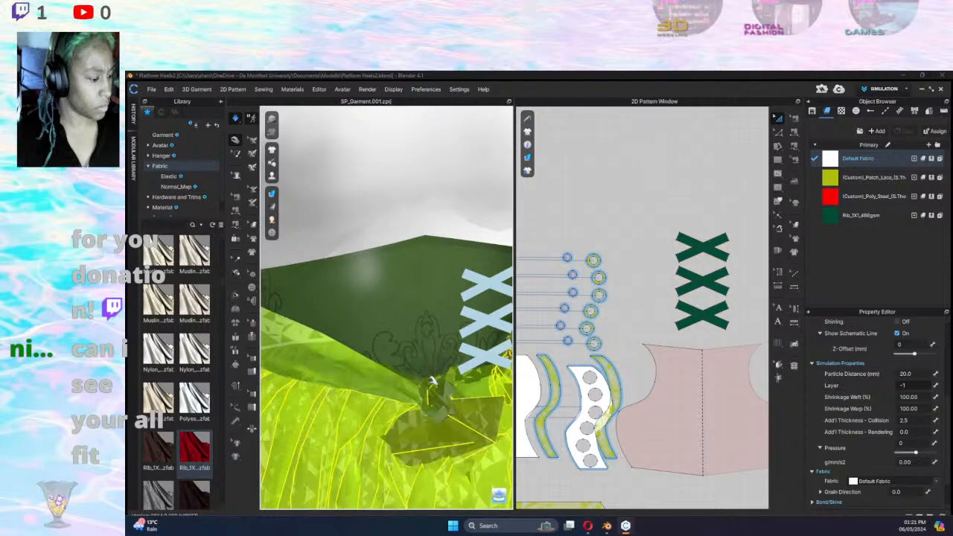
left_click(432, 383)
left_click_drag(403, 232, 440, 192)
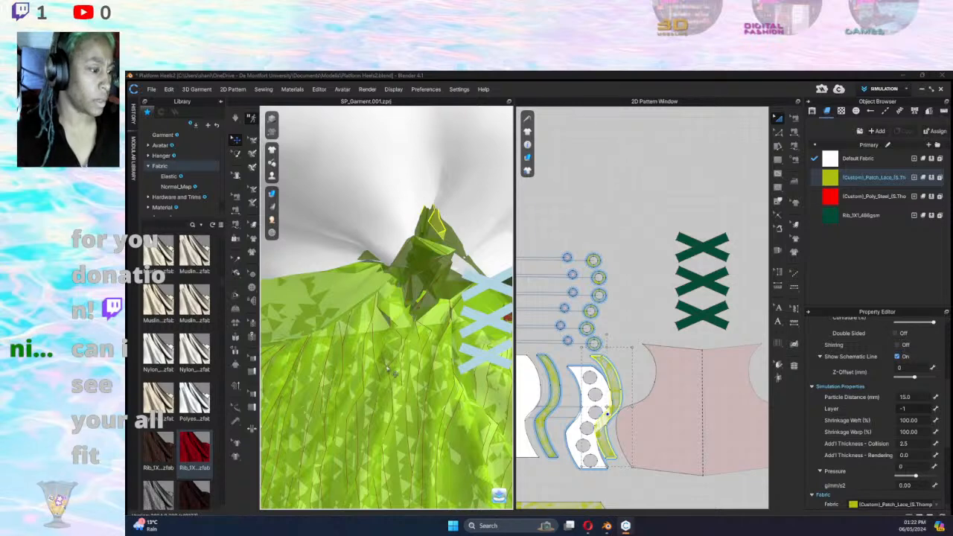
left_click(385, 365)
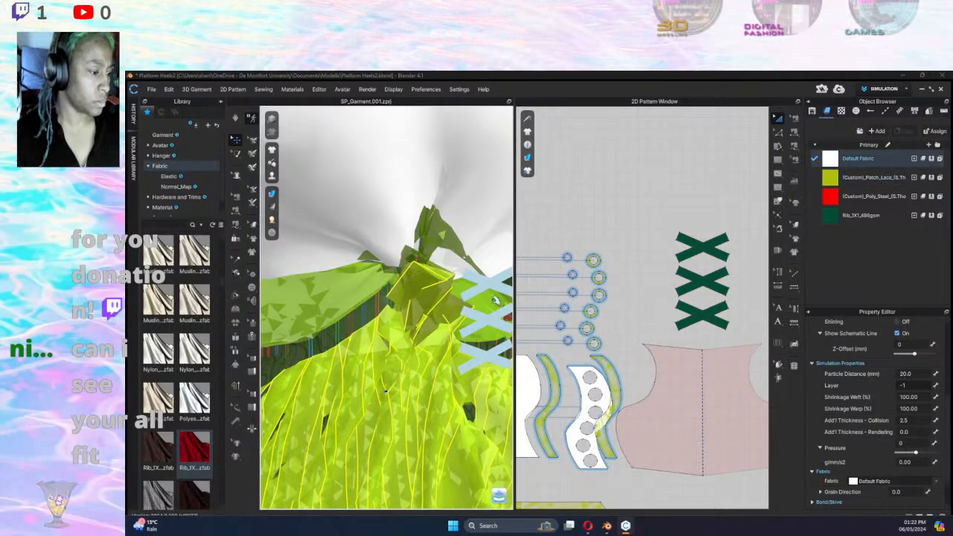
key("space")
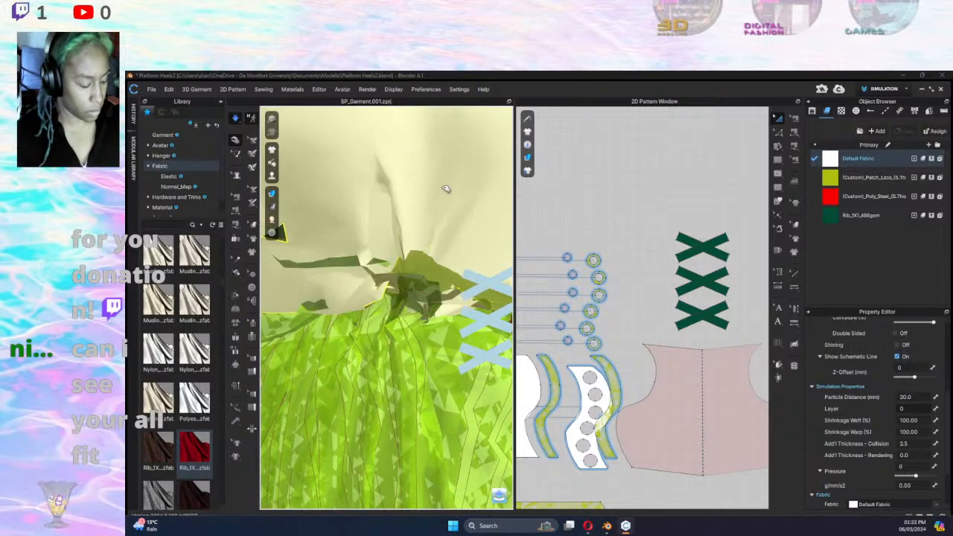
left_click(462, 375)
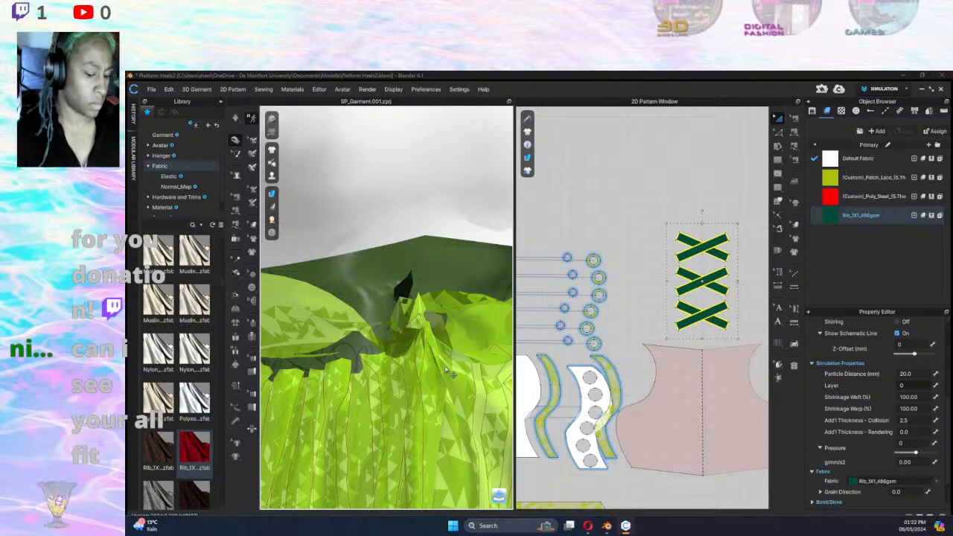
Undo the latest simulation pulls and the lacing strips' repositioning.
key("ctrl+z")
key("ctrl+z")
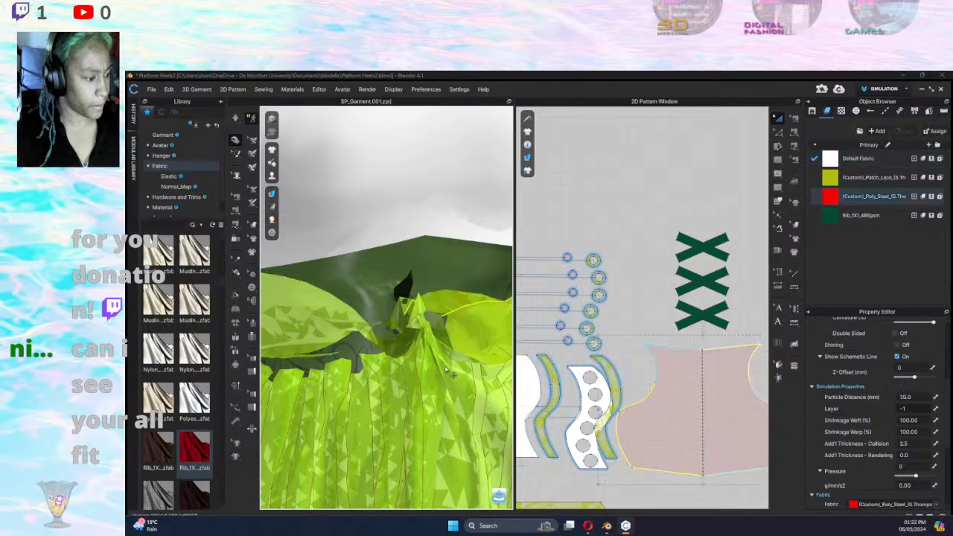
key("ctrl+z")
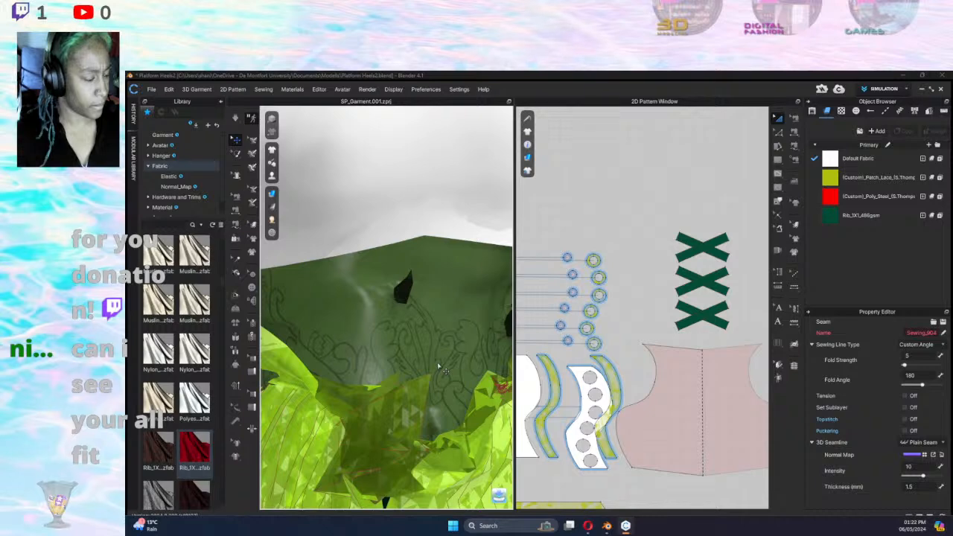
Simulate the garment and turn off Soft Body Simulation for the avatar.
scroll(441, 419, "down", 5)
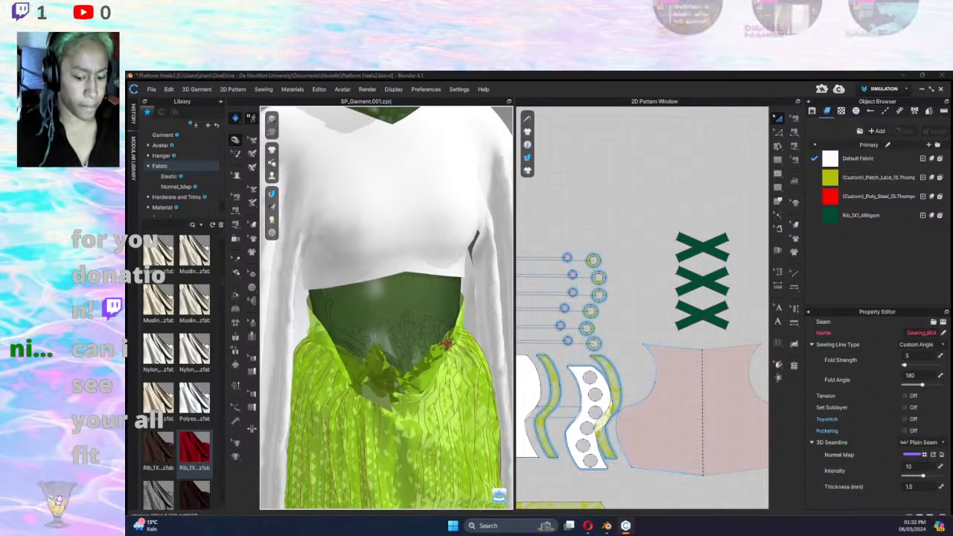
left_click(400, 308)
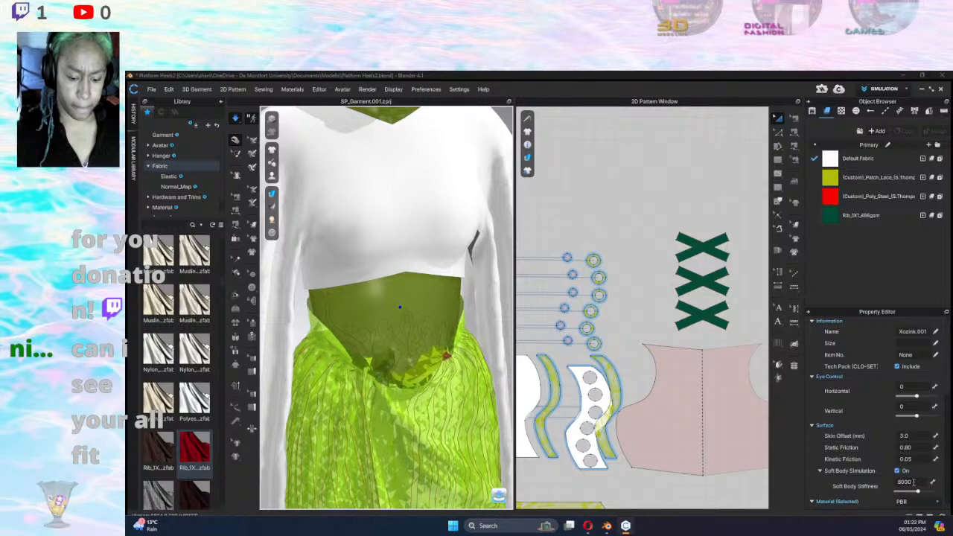
scroll(886, 447, "down", 3)
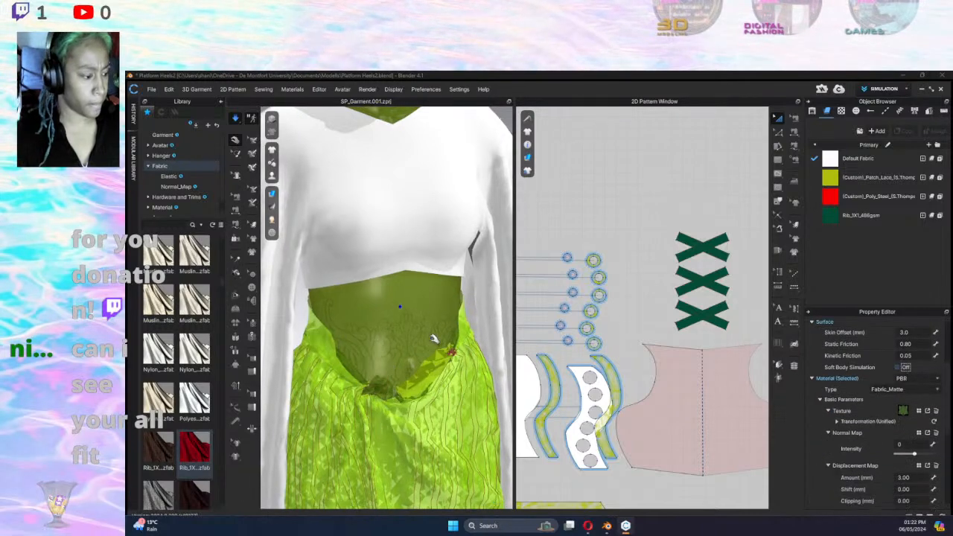
Pull the corset waistband and skirt upward during simulation until the waistband sits smoothly around the waist.
left_click_drag(447, 380, 385, 334)
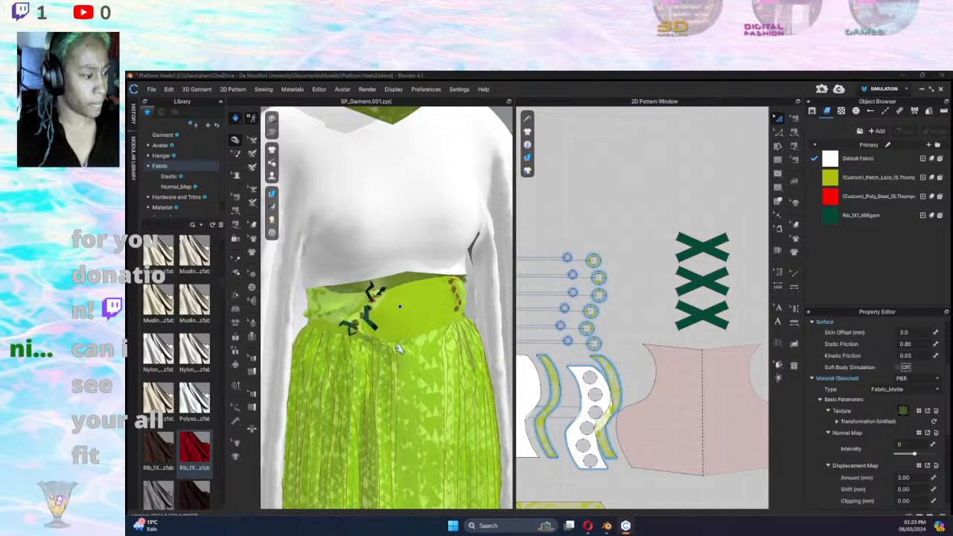
left_click(347, 429)
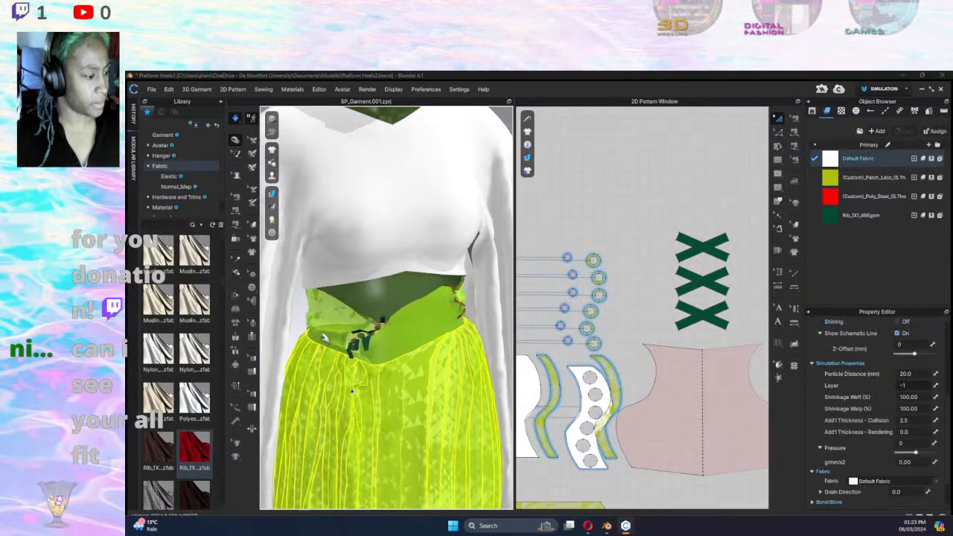
left_click(350, 292)
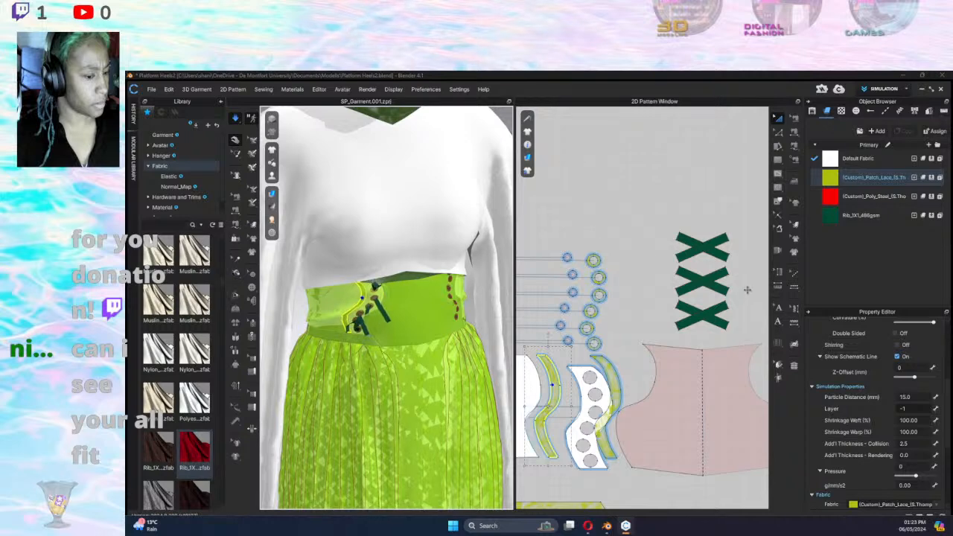
Try to sew the free end of the top lacing strip to the inner edge of the topmost eyelet ring across the waistband.
left_click(795, 119)
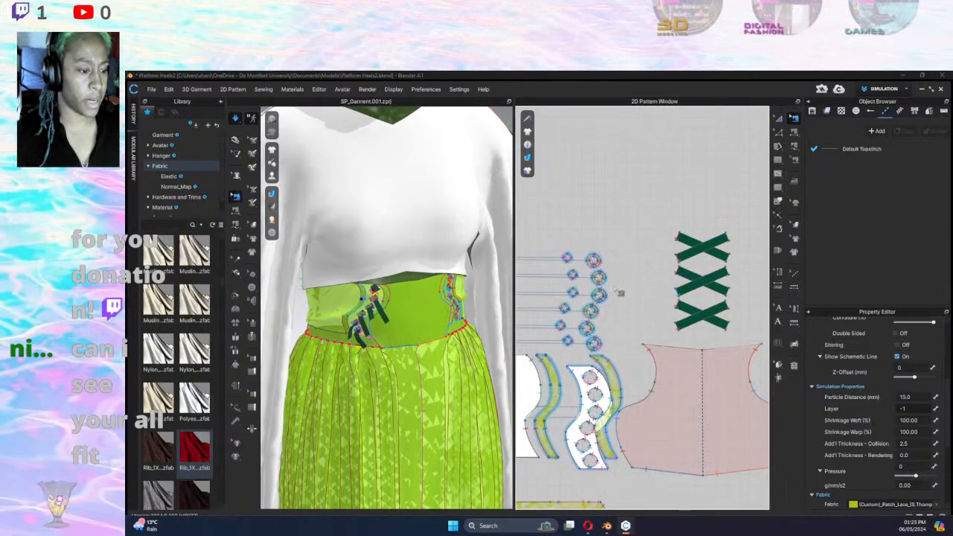
key("space")
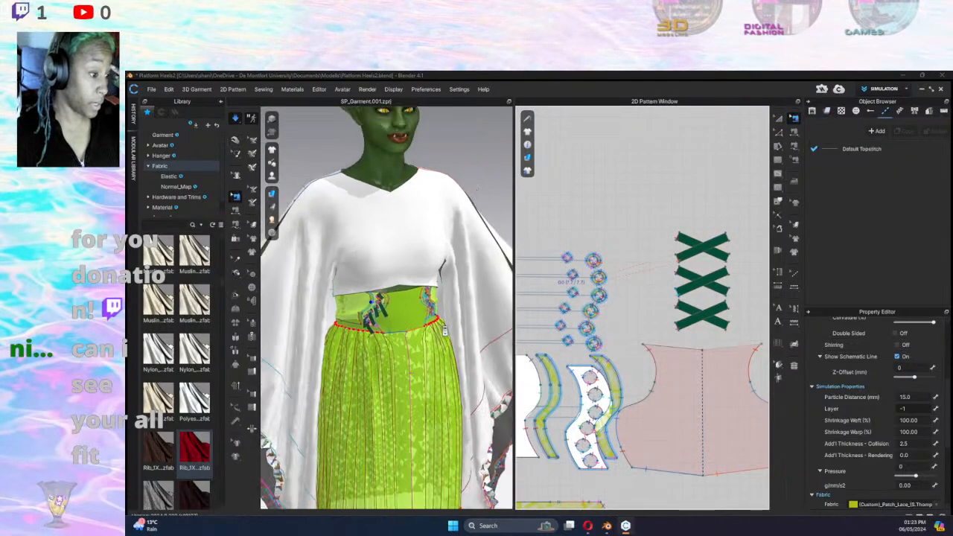
scroll(447, 337, "up", 3)
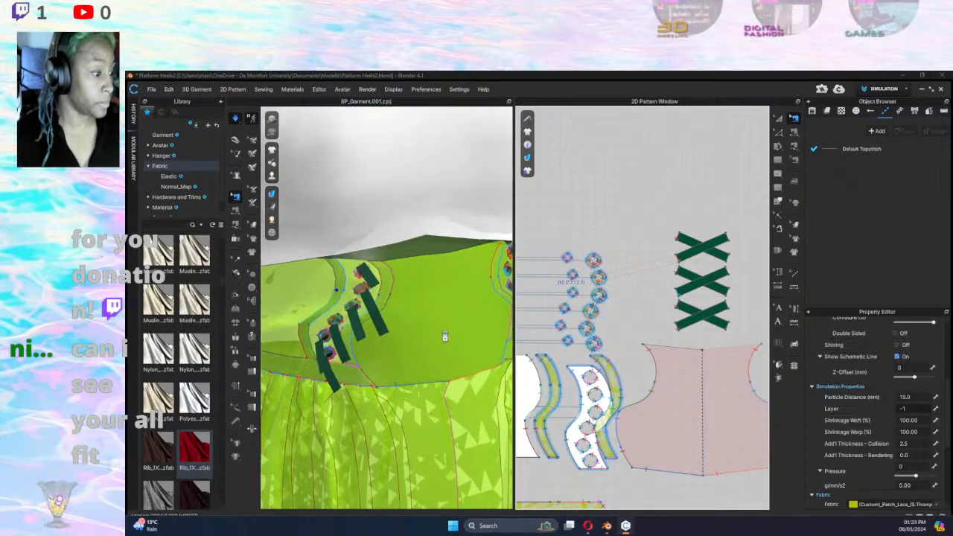
middle_click_drag(441, 334, 402, 327)
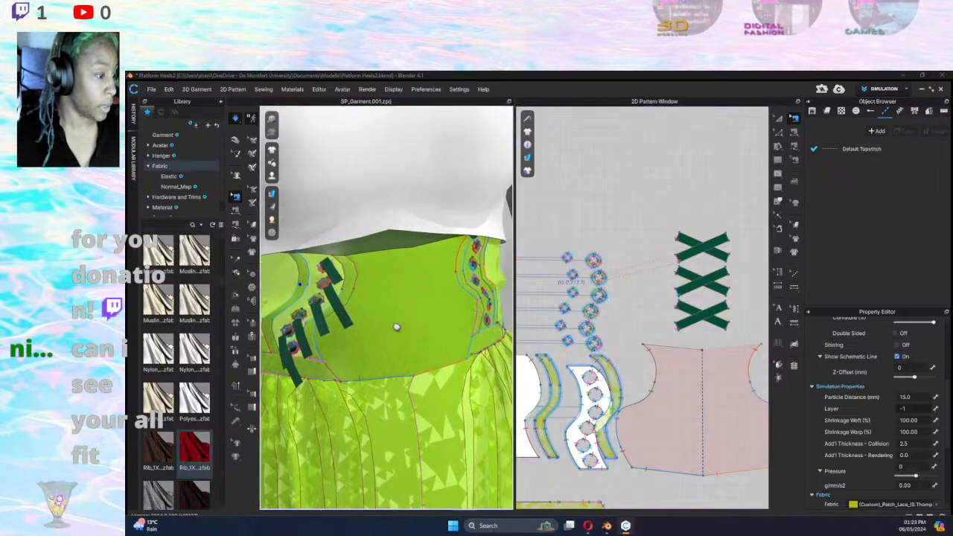
left_click(815, 149)
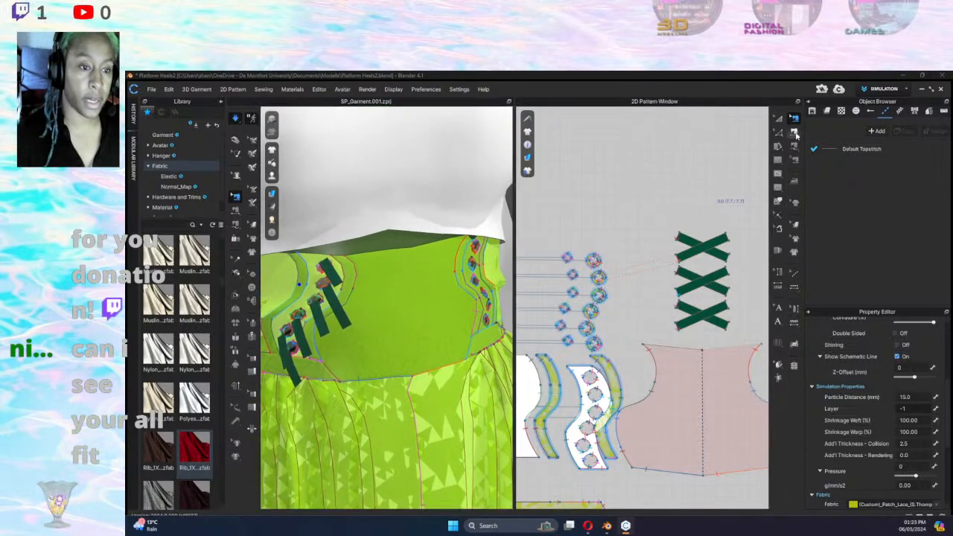
left_click(728, 236)
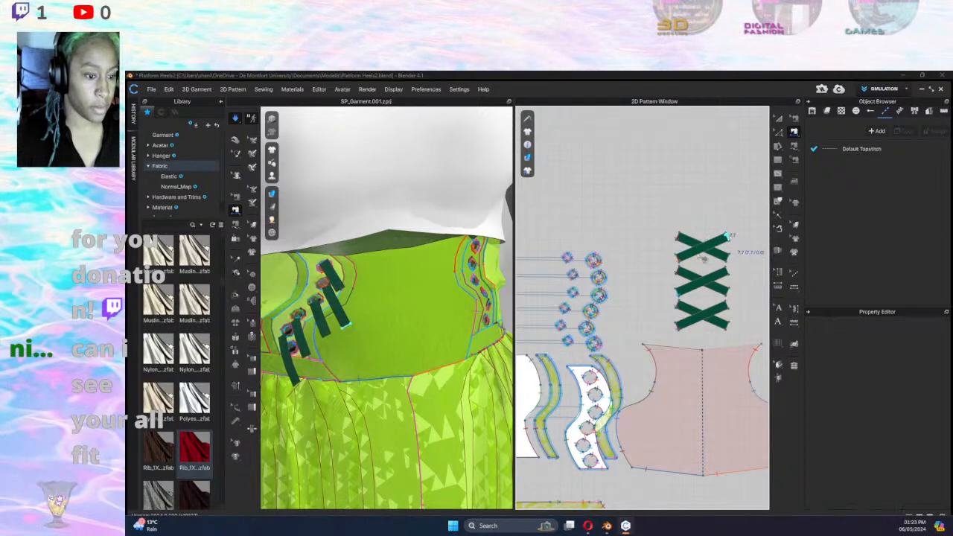
scroll(728, 240, "up", 5)
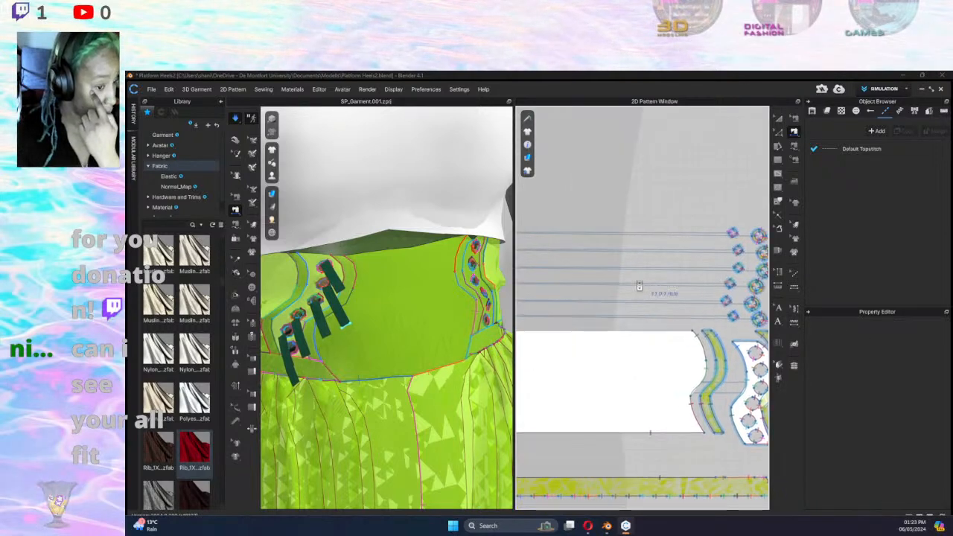
scroll(639, 286, "down", 7)
scroll(620, 288, "up", 1)
middle_click_drag(616, 287, 671, 283)
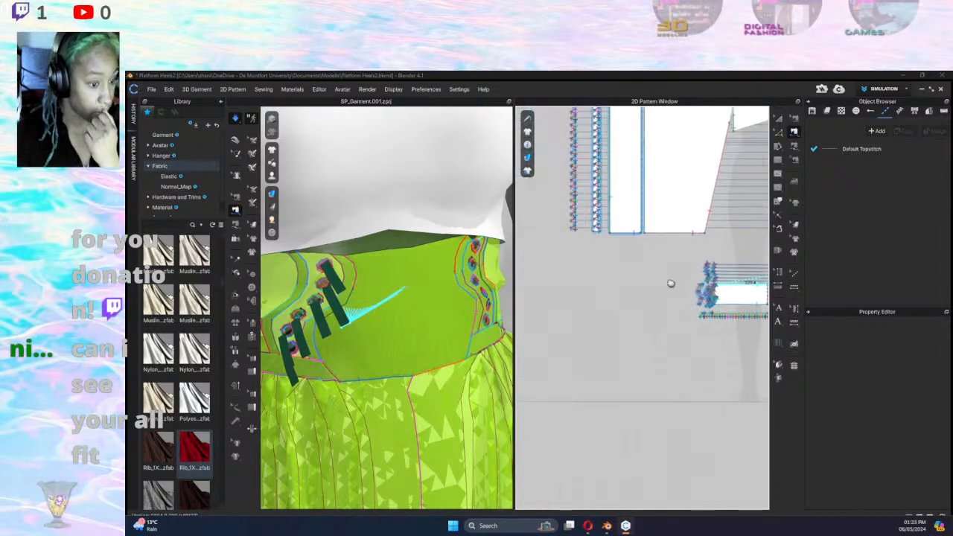
scroll(709, 278, "up", 6)
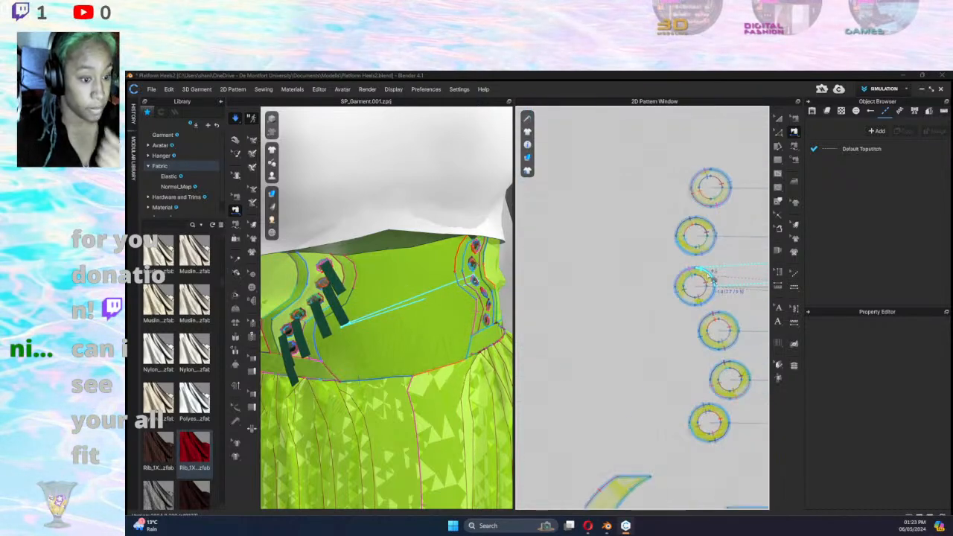
scroll(710, 279, "up", 2)
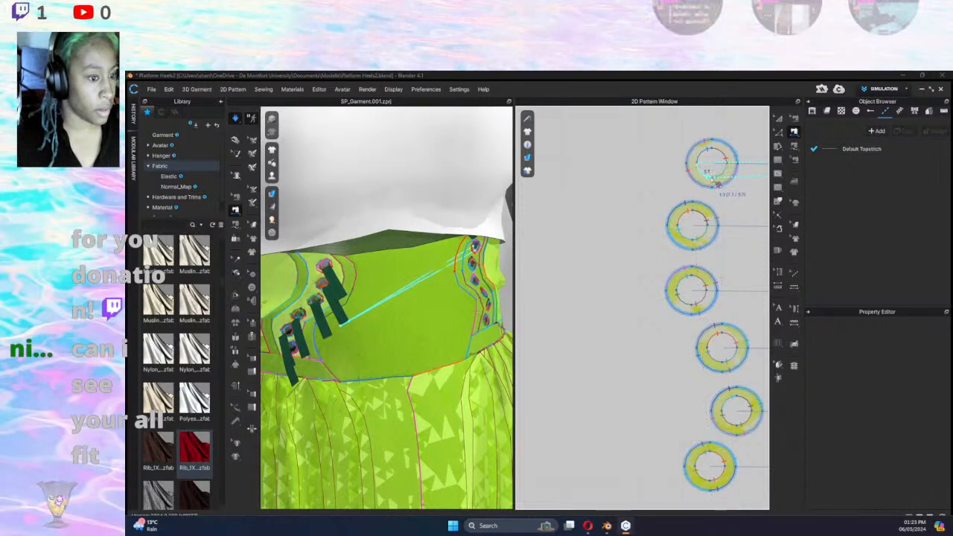
left_click(704, 170)
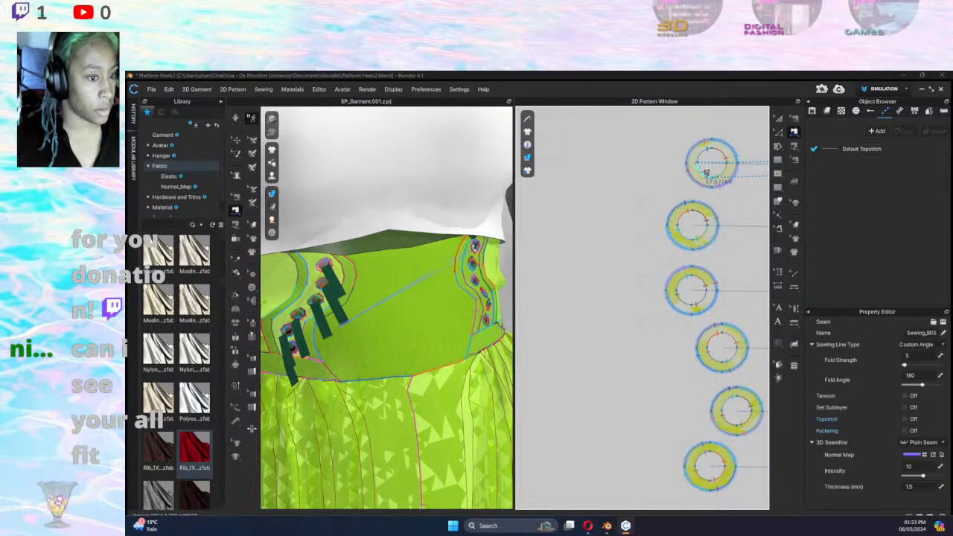
Remove the new seam between the top lacing strip and the opposite eyelet ring.
left_click(795, 146)
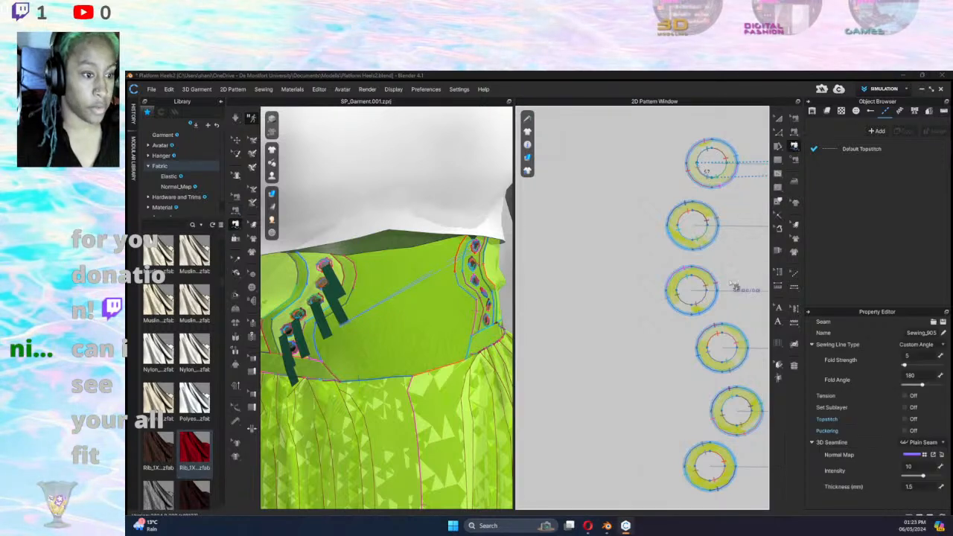
scroll(736, 289, "down", 3)
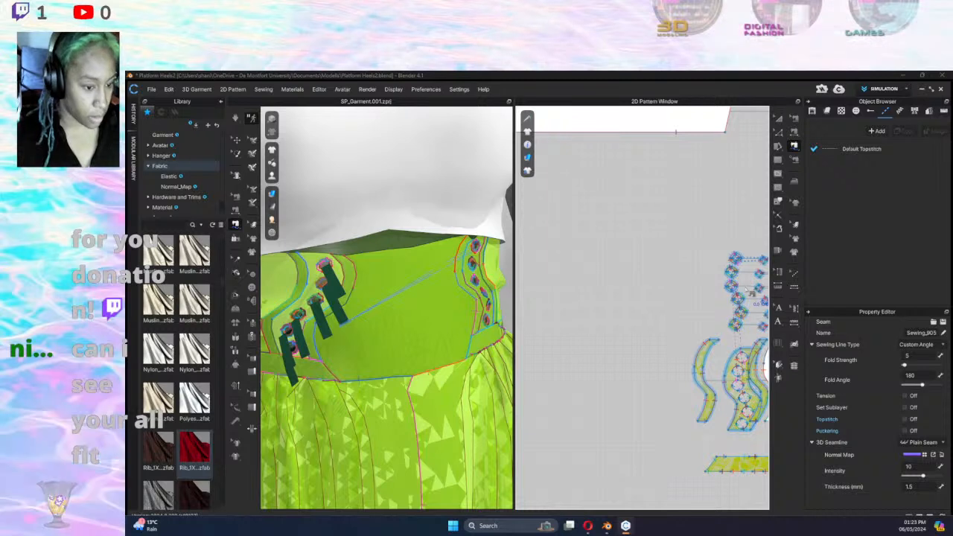
key("space")
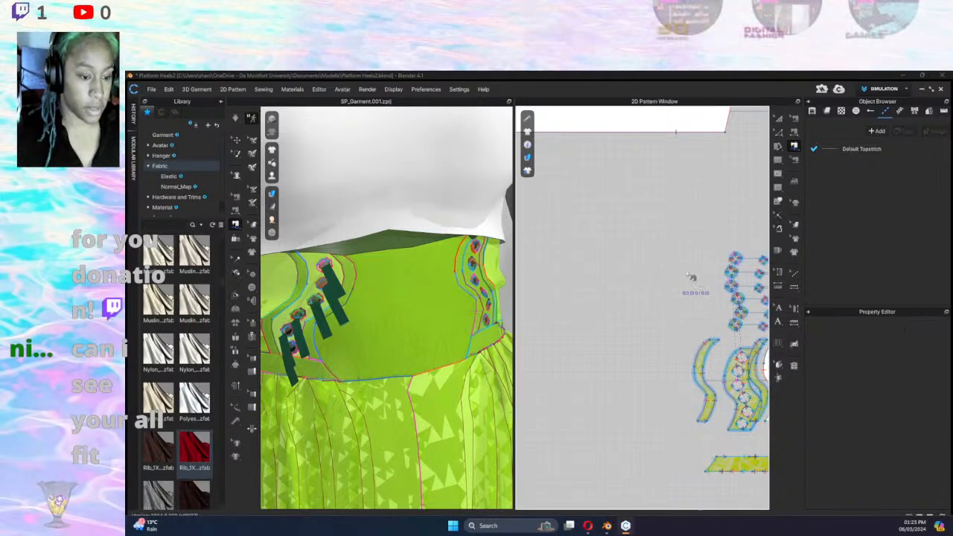
Duplicate the six dark green lacing strips and place the copy beside the eyelet rings at the waistband's opposite end in the 2D pattern.
scroll(670, 287, "down", 3)
middle_click_drag(732, 255, 632, 250)
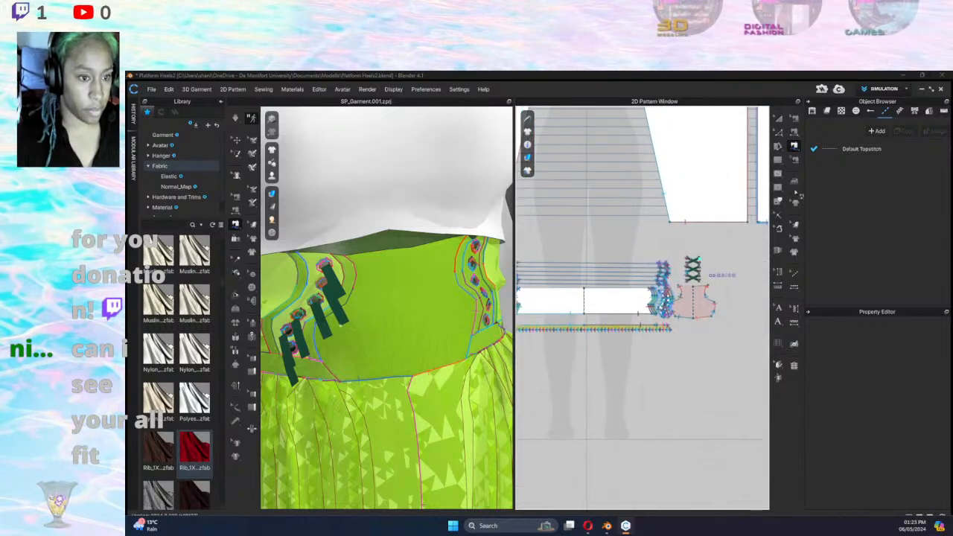
left_click(780, 120)
left_click_drag(678, 246, 709, 292)
scroll(708, 296, "down", 4)
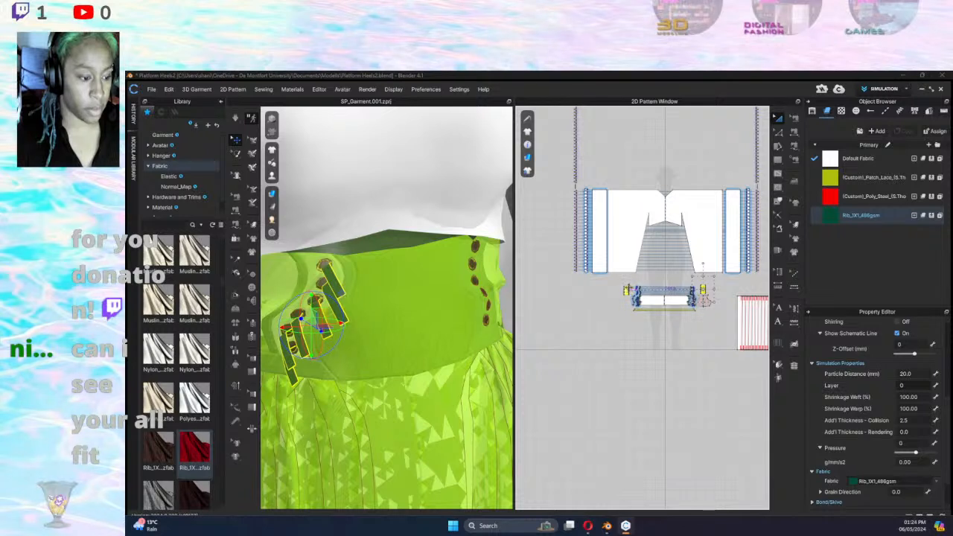
left_click_drag(626, 290, 606, 289)
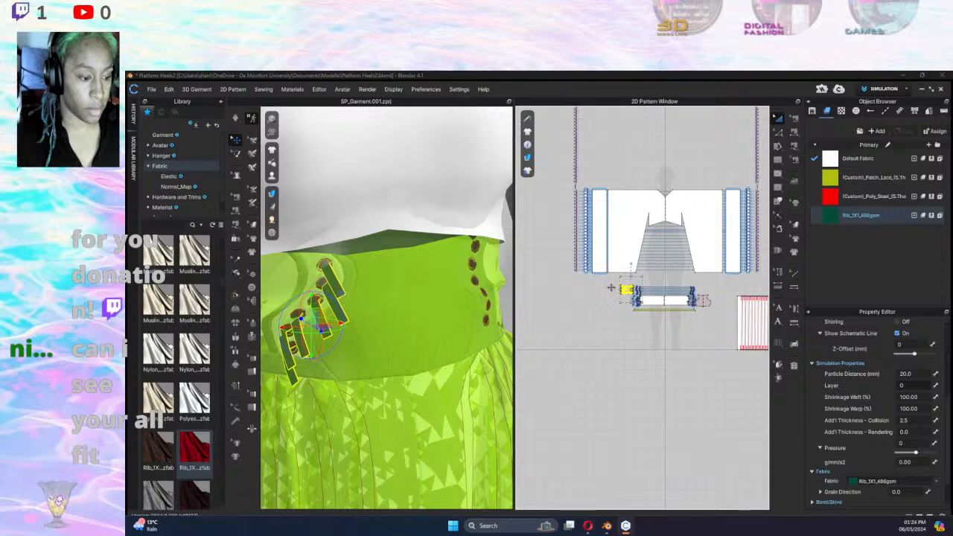
scroll(650, 299, "up", 3)
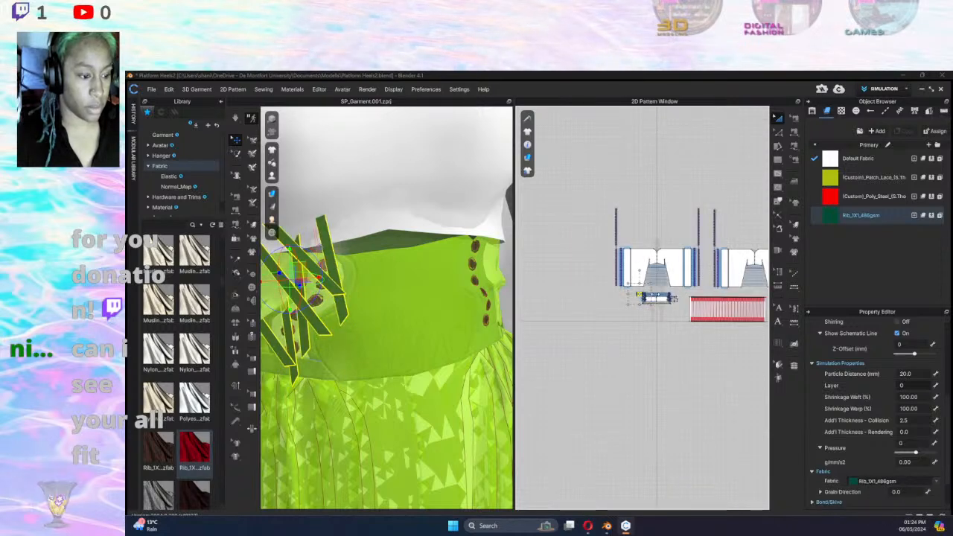
scroll(663, 297, "up", 3)
scroll(704, 272, "down", 3)
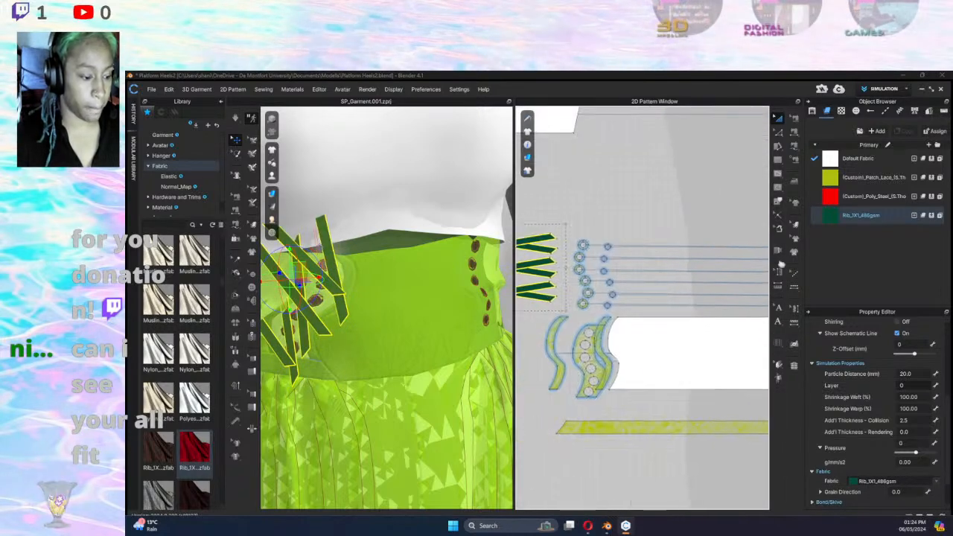
Try to sew the free end of the topmost lengthened lacing strip to the topmost eyelet ring's inner edge.
scroll(704, 271, "up", 3)
scroll(704, 271, "down", 2)
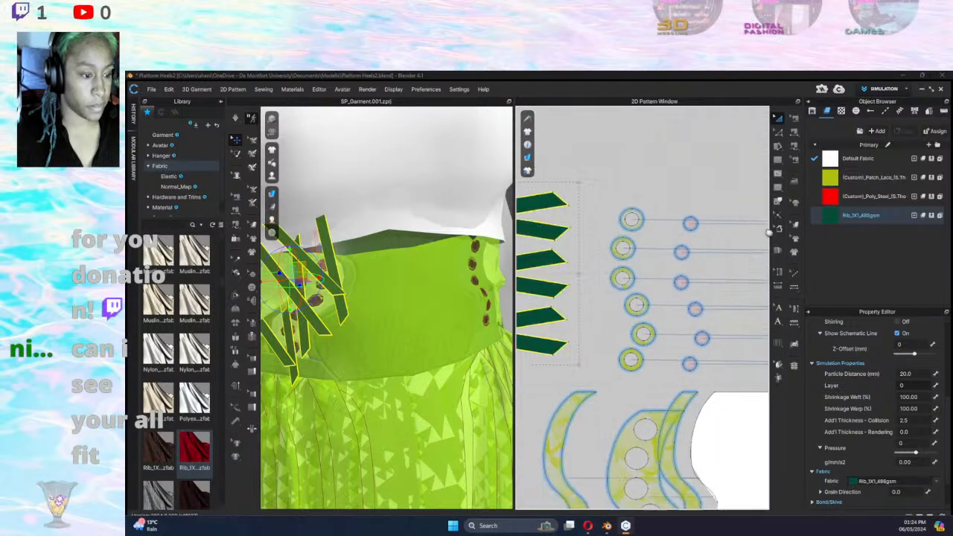
left_click(794, 146)
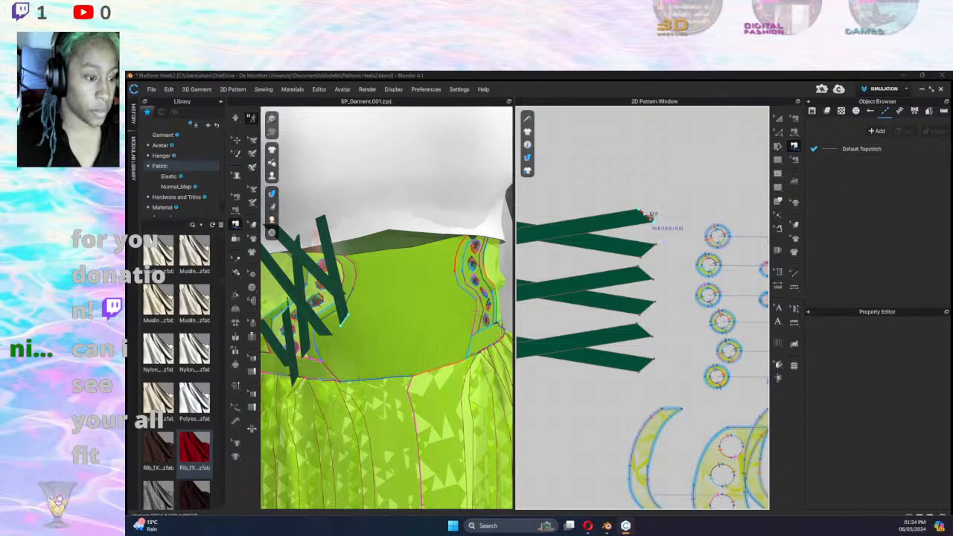
left_click(646, 215)
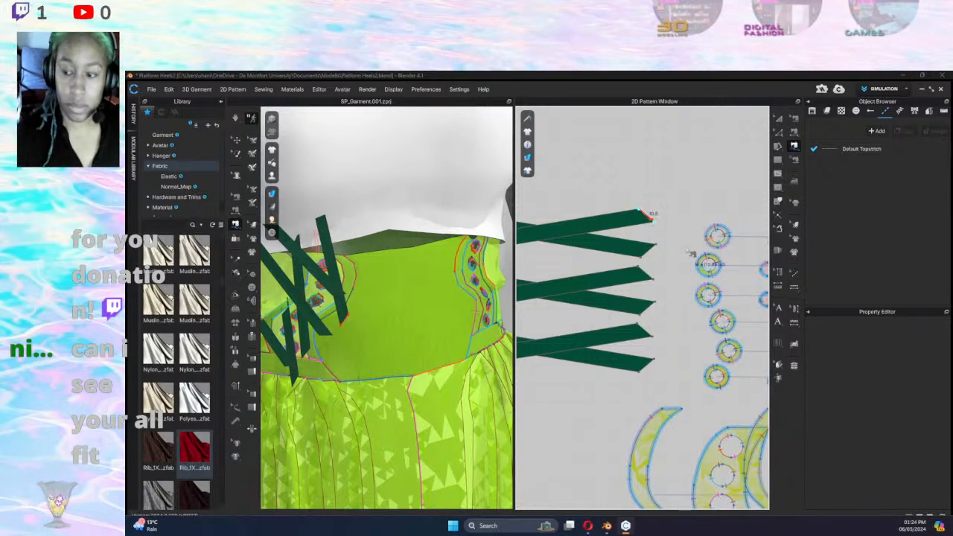
left_click(717, 240)
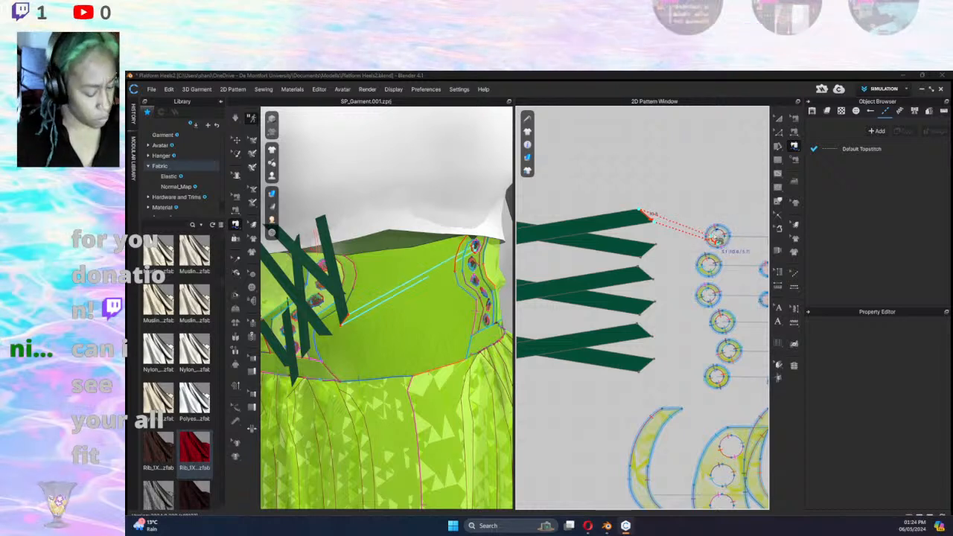
left_click(717, 237)
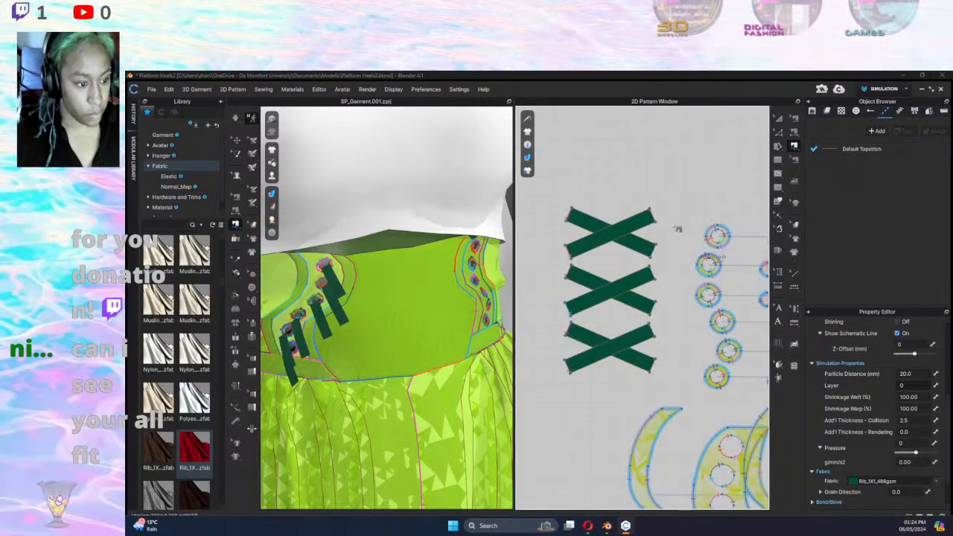
Sew the free ends of the top crossed pair of lacing strips to the inner edges of the first and second eyelet rings.
left_click(657, 222)
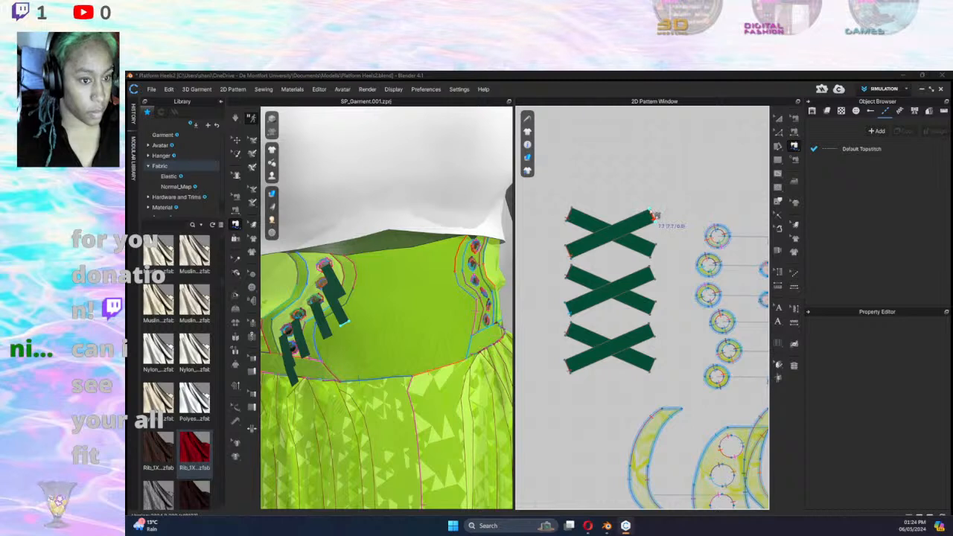
left_click(651, 211)
left_click(713, 242)
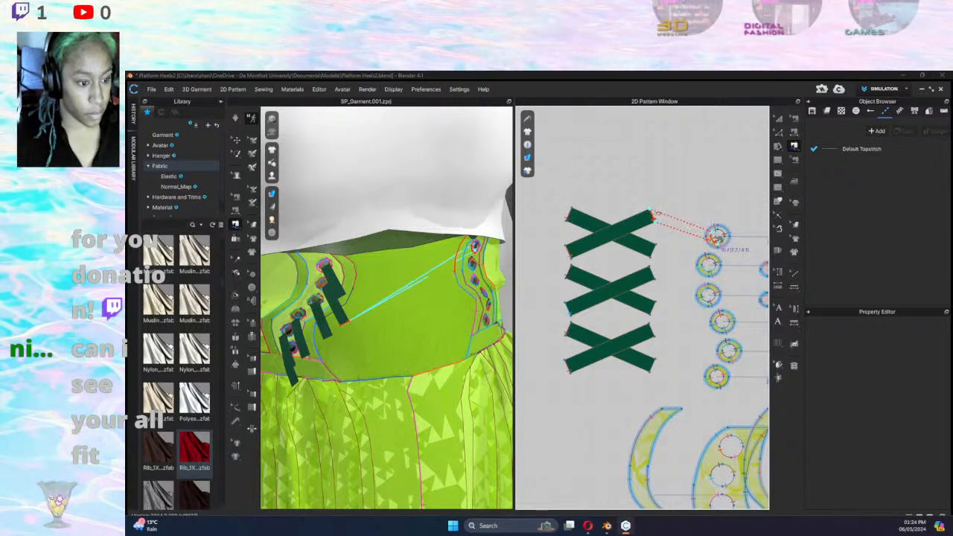
left_click(717, 237)
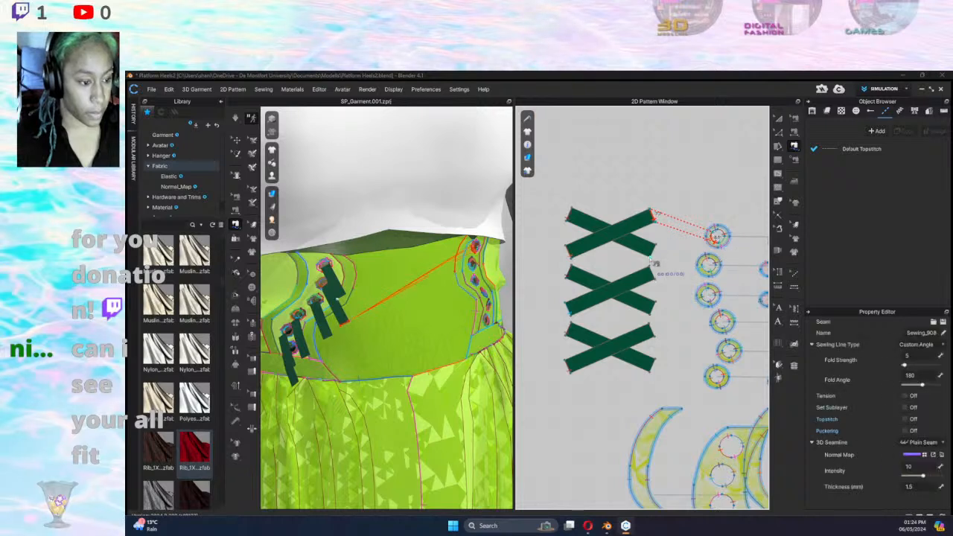
left_click(657, 248)
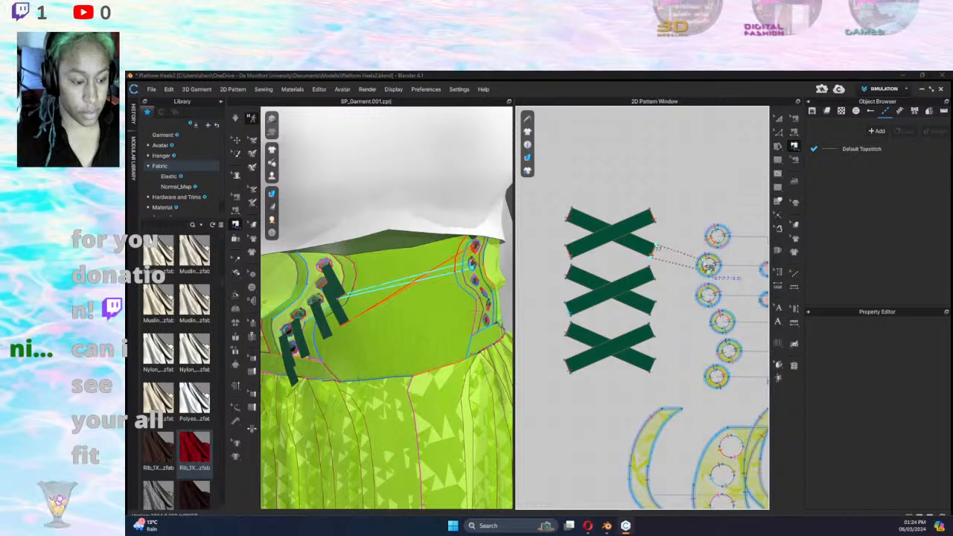
left_click(708, 265)
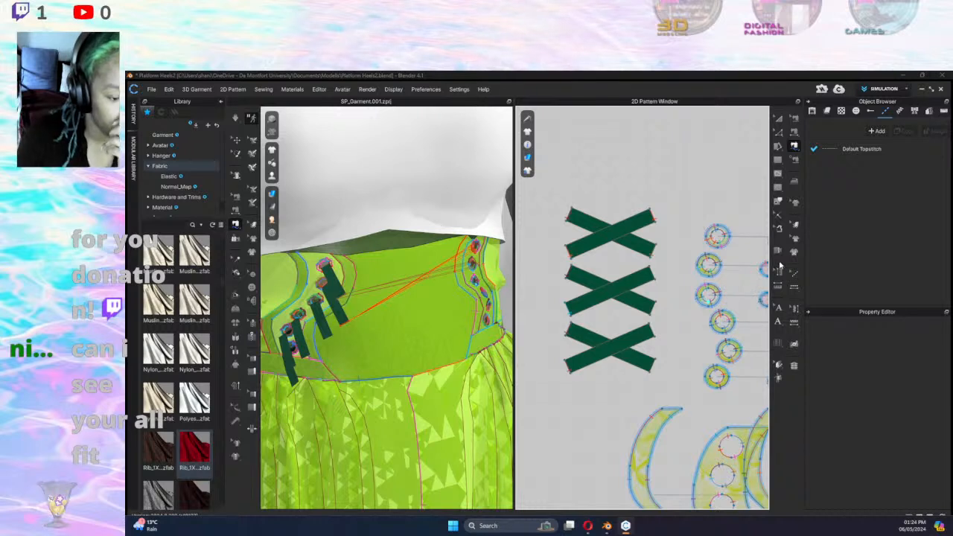
Sew the free ends of the middle crossed pair of lacing strips to the inner edges of the third and fourth eyelet rings.
middle_click_drag(710, 295, 691, 311)
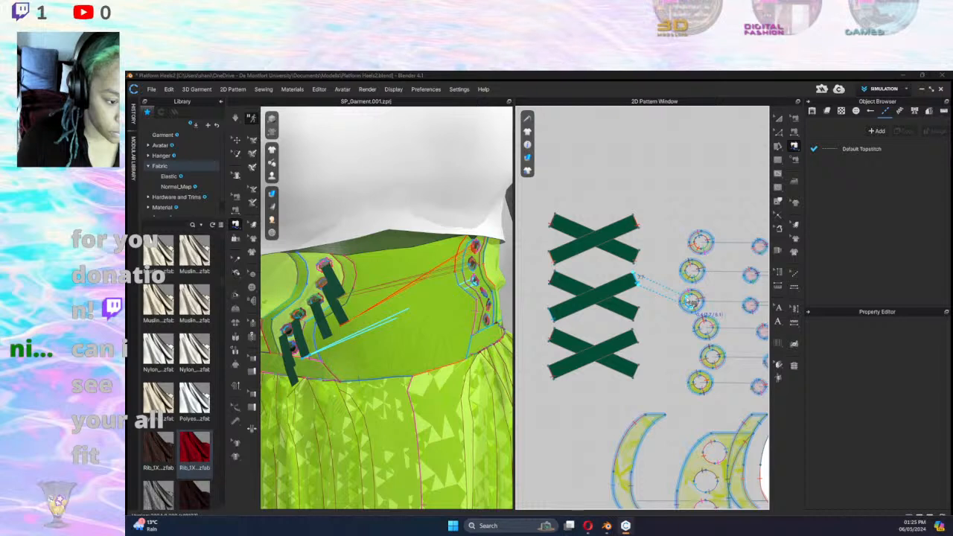
left_click(691, 302)
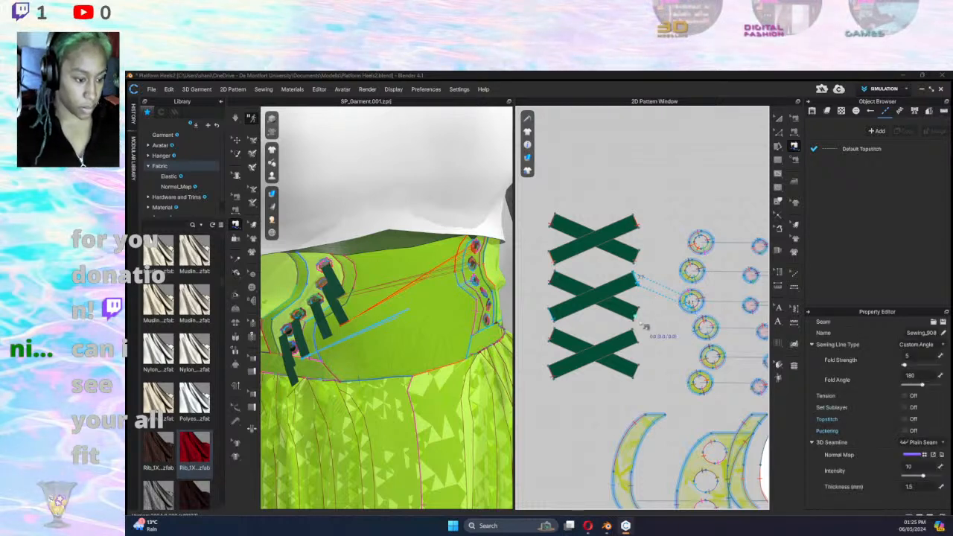
left_click(637, 321)
left_click(639, 312)
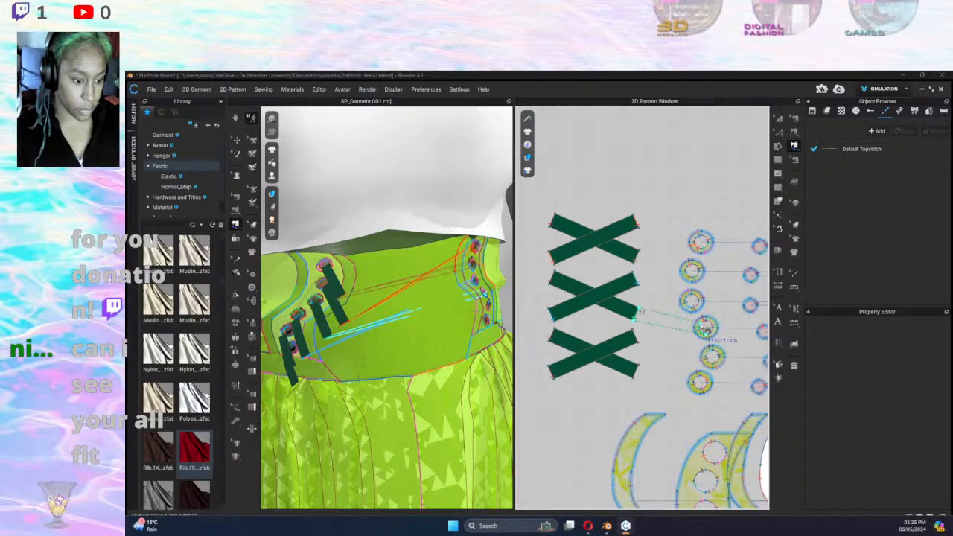
left_click(705, 329)
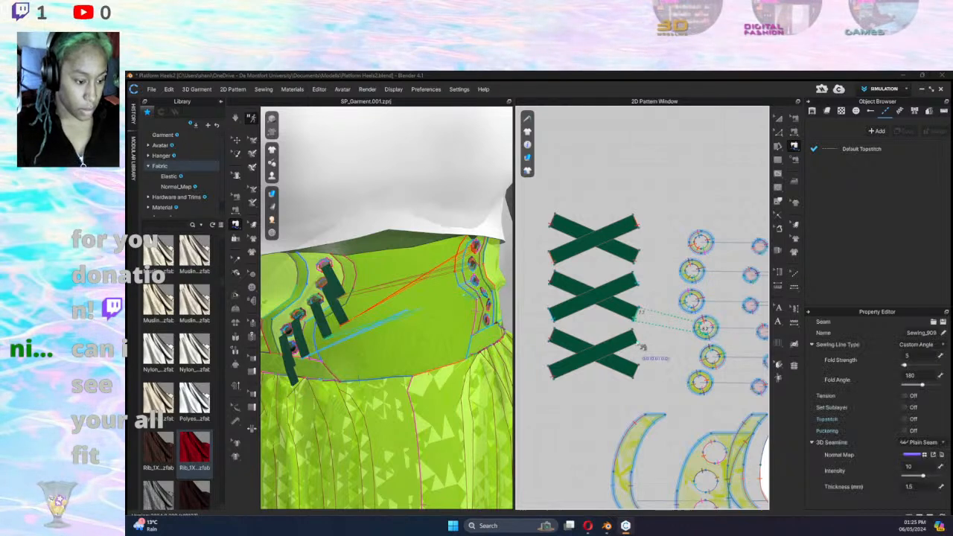
Sew the bottom crossed pair's free ends to the inner edges of the fifth and sixth eyelet rings, and simulate the garment.
left_click(639, 339)
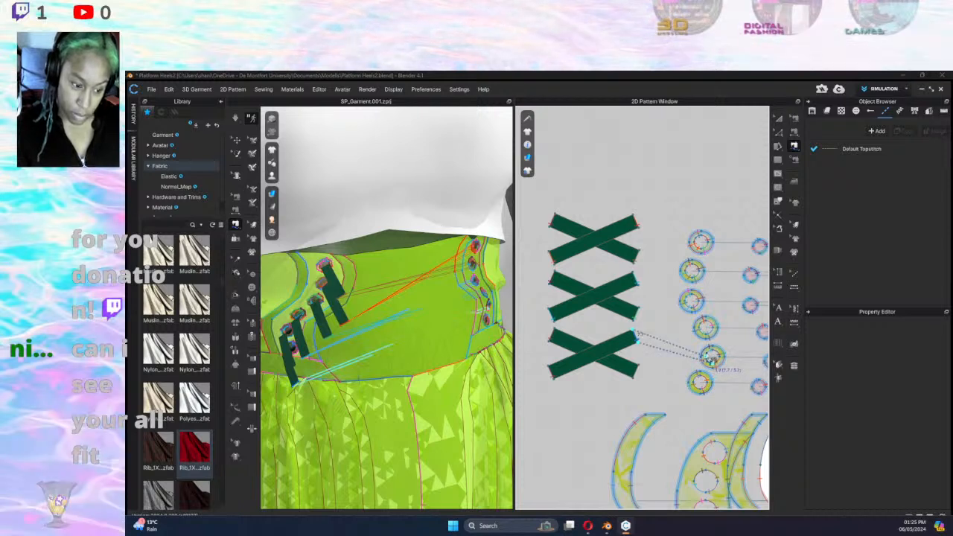
left_click(712, 359)
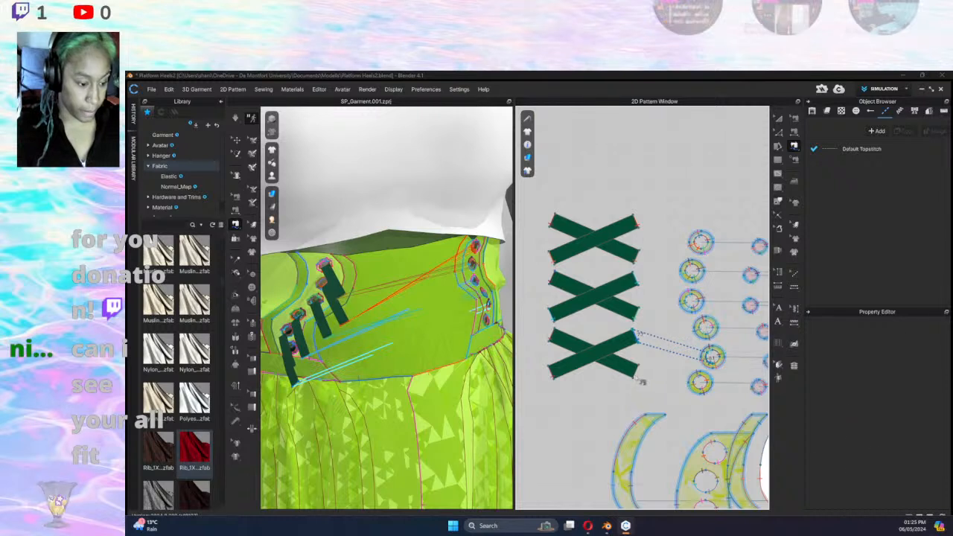
left_click(636, 378)
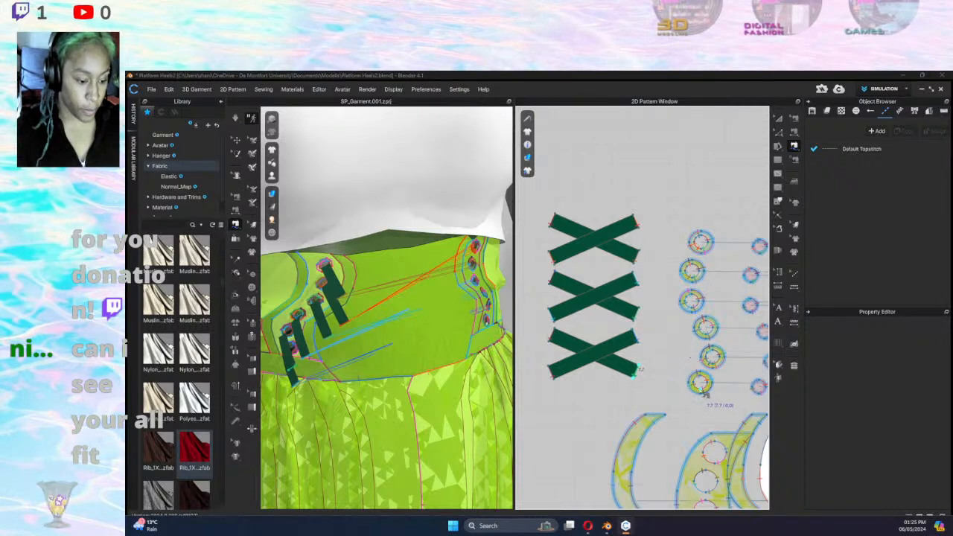
left_click(699, 384)
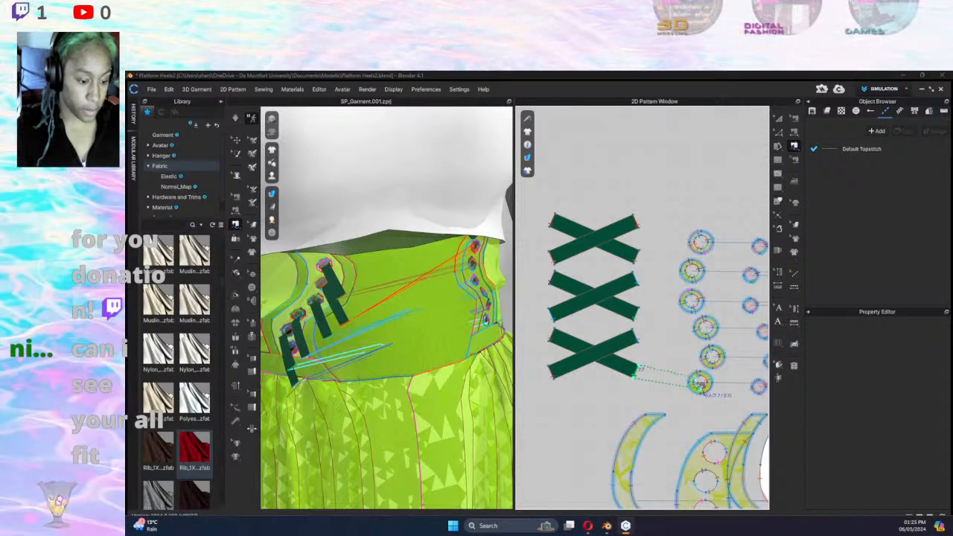
left_click(738, 361)
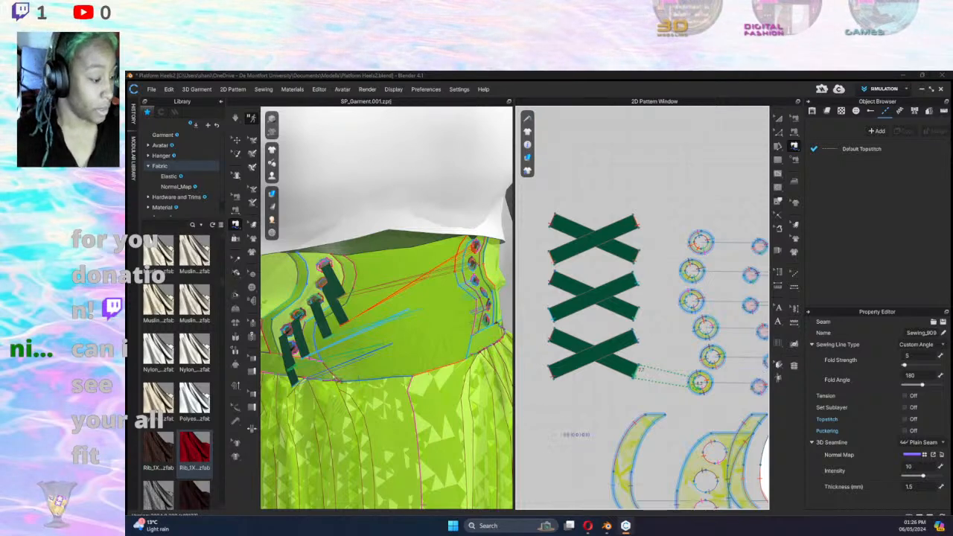
key("space")
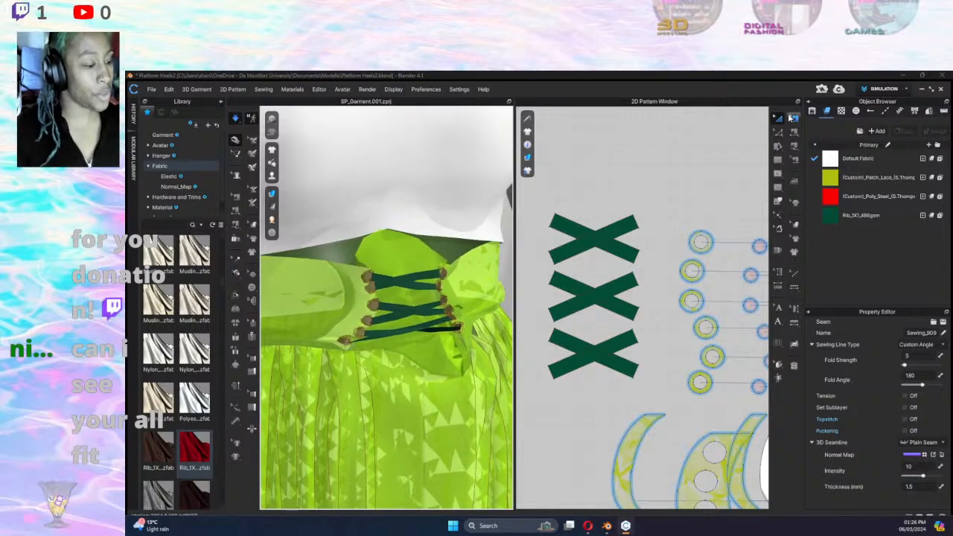
Lengthen the six lacing strips by moving their end points farthest from the eyelet rings outward in the 2D pattern, and simulate the garment.
left_click(779, 132)
left_click(779, 118)
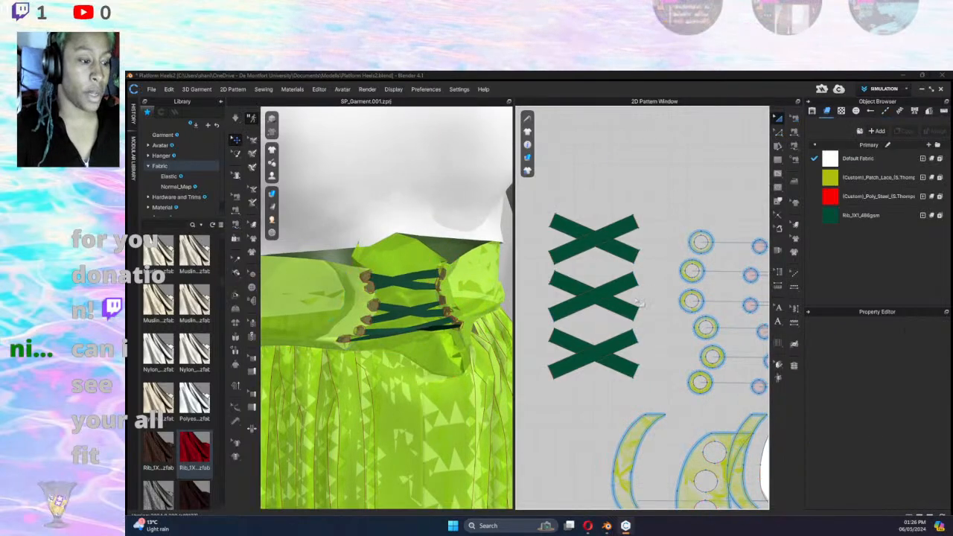
scroll(636, 282, "down", 3)
key("z")
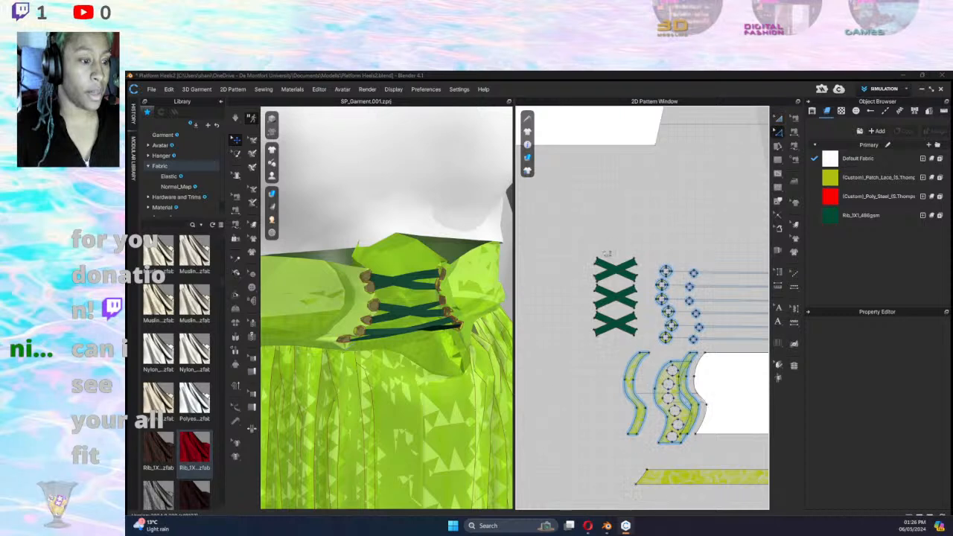
left_click_drag(599, 336, 615, 360)
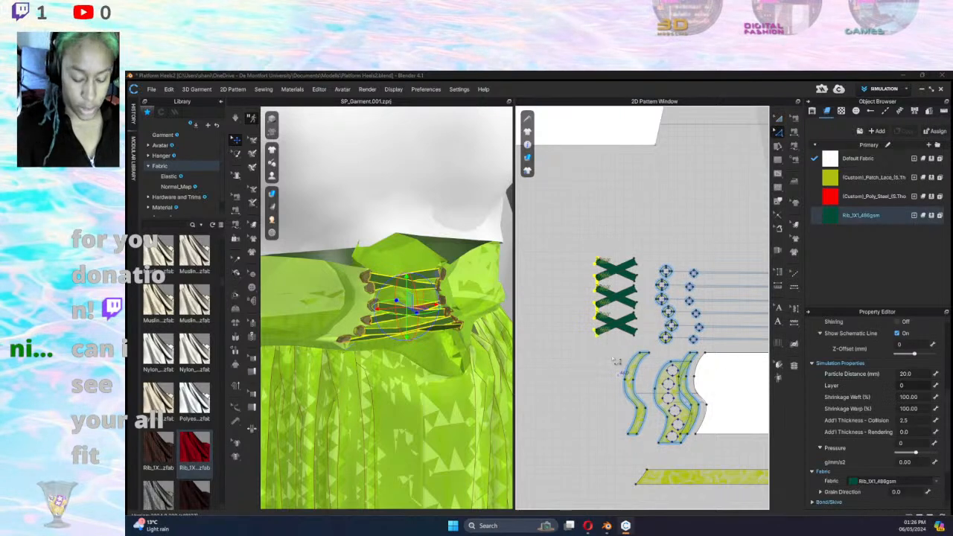
key("Left")
key("Left")
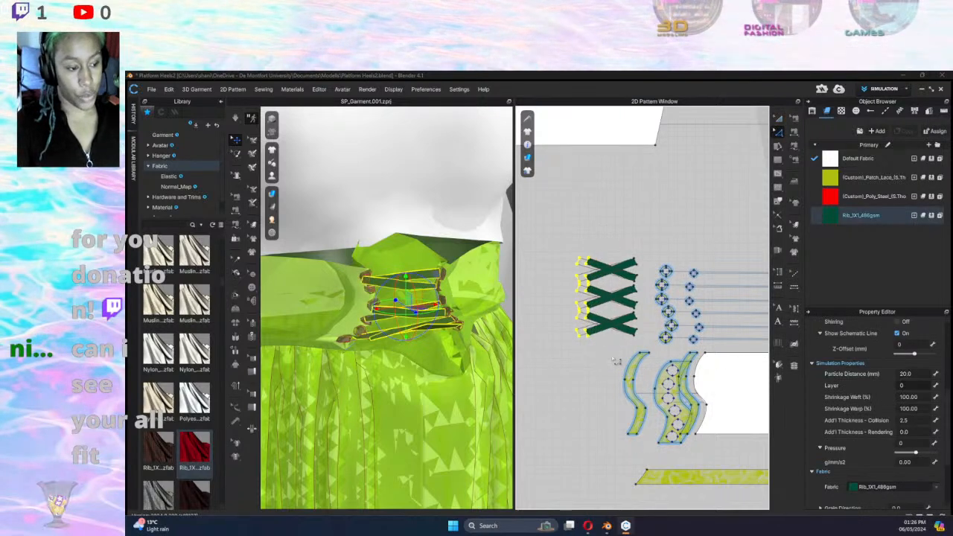
key("Left")
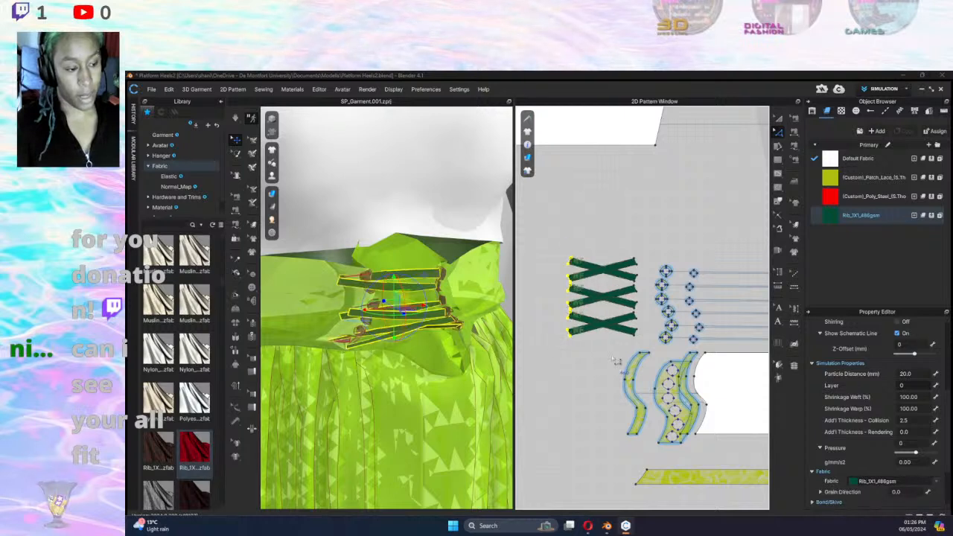
key("Left")
key("Left")
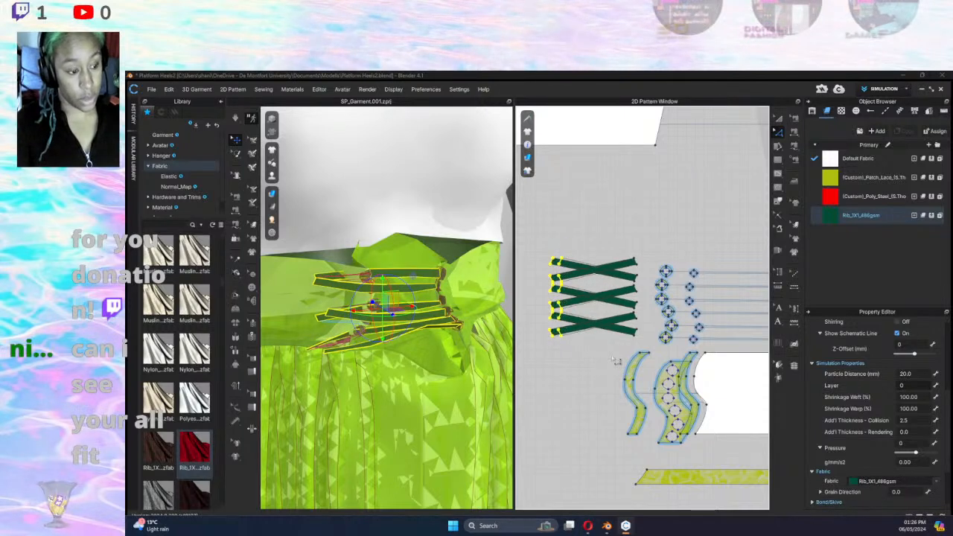
key("ctrl+z")
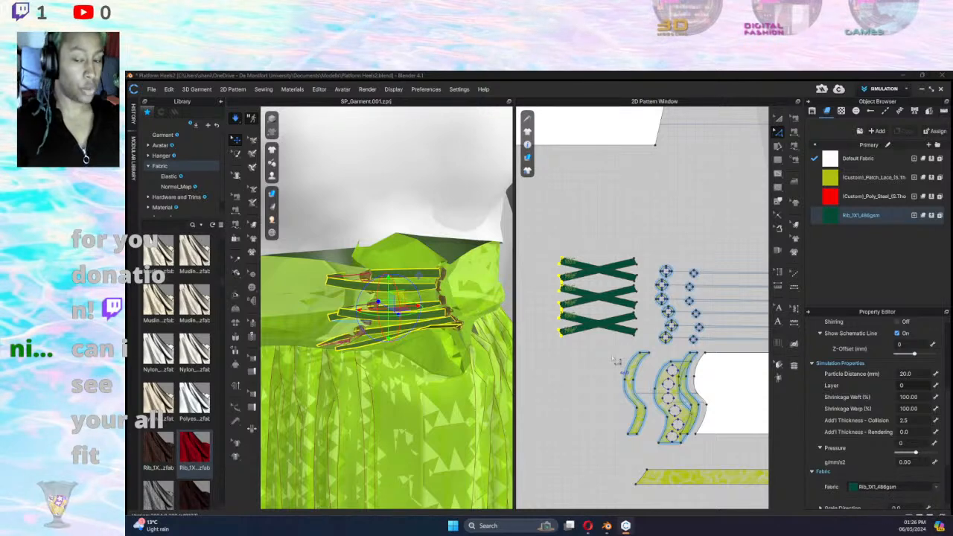
key("space")
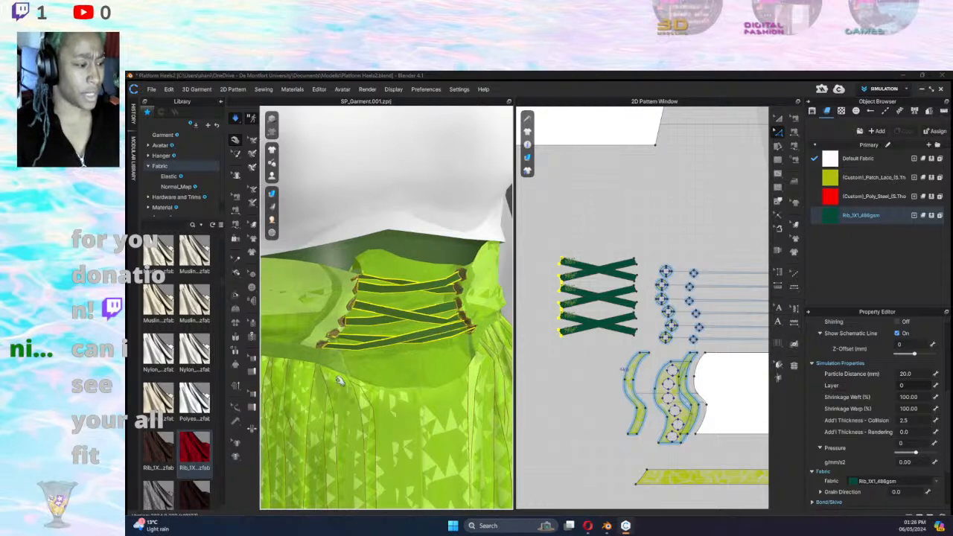
Extend the same end points of the six lacing strips farther outward to loosen the lacing, and rerun the simulation.
left_click_drag(540, 232, 589, 366)
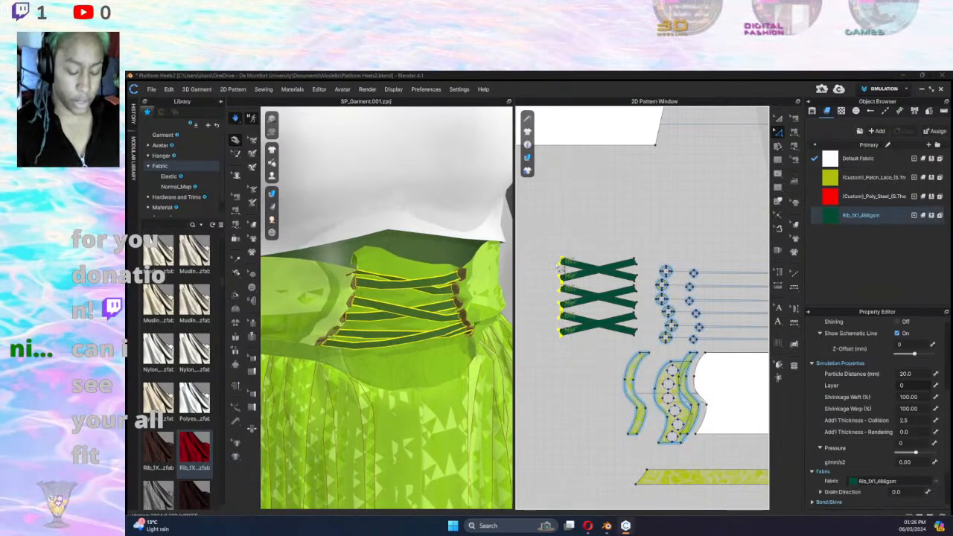
key("space")
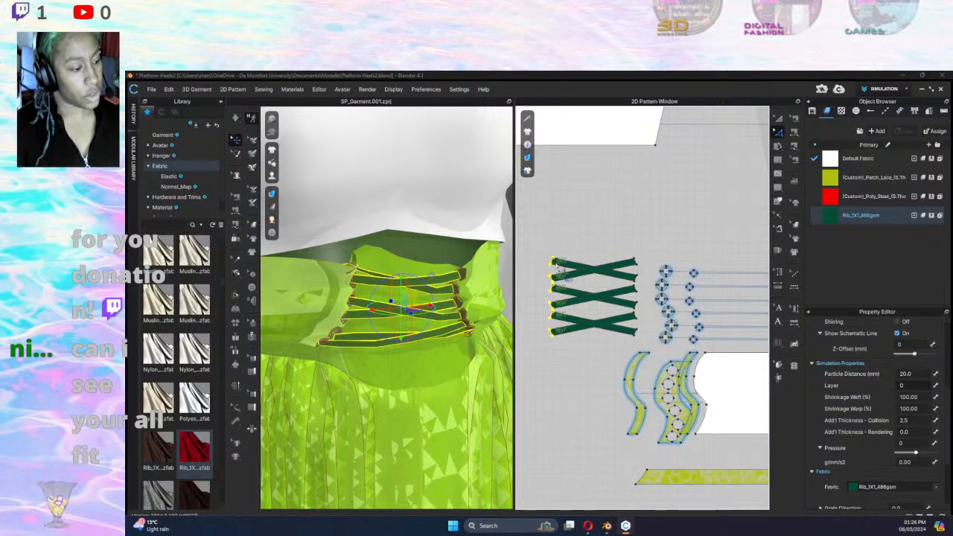
key("Left")
key("Left")
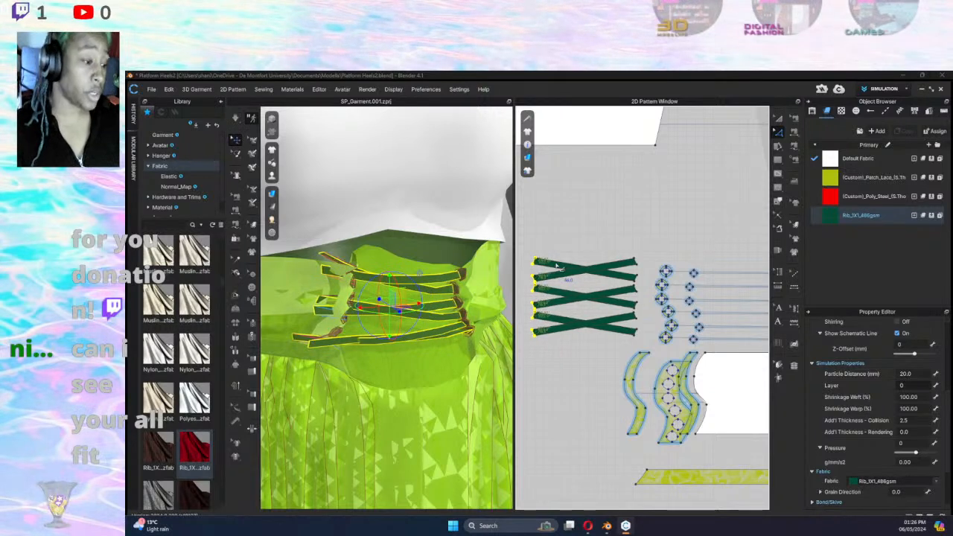
key("space")
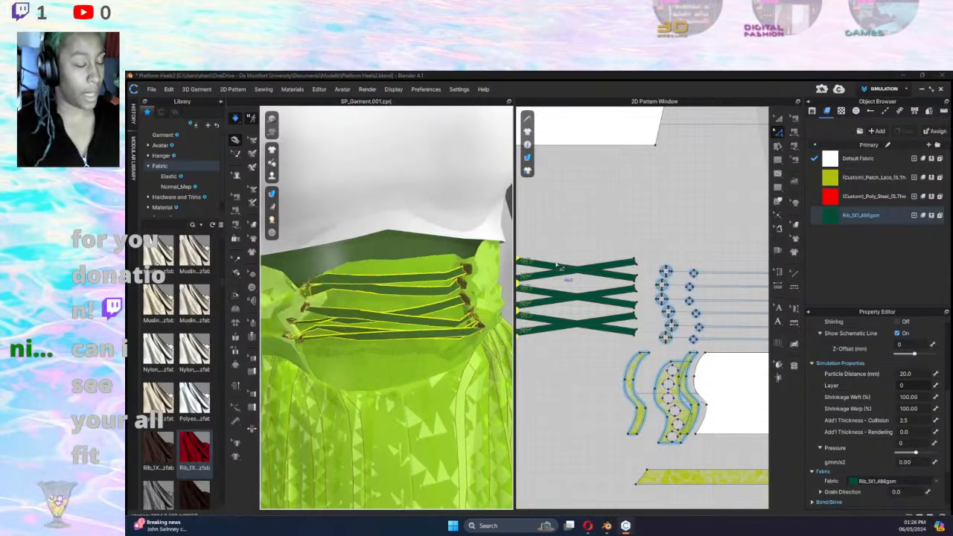
Strengthen the outer column of six eyelet rings beside the lacing strips in the 2D pattern.
left_click(651, 256)
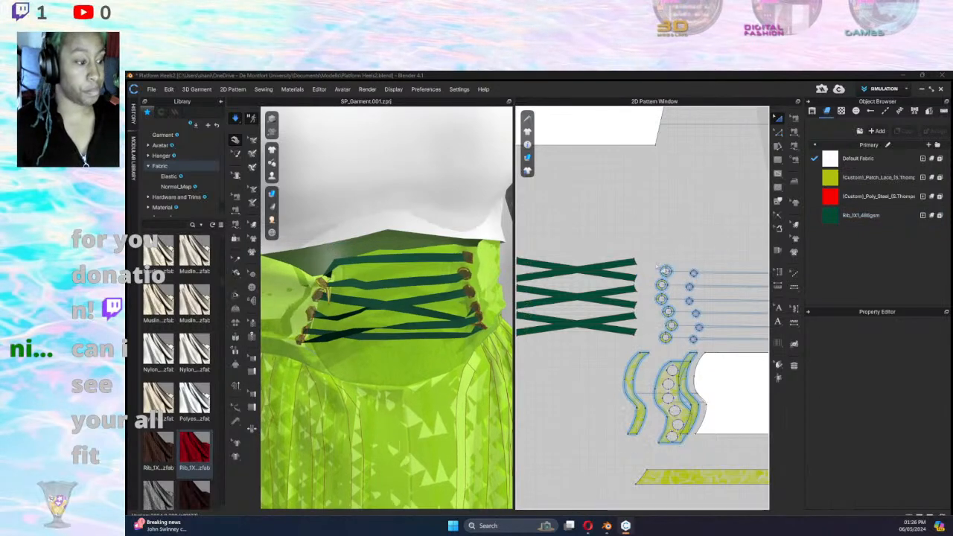
left_click_drag(654, 253, 681, 354)
right_click(675, 329)
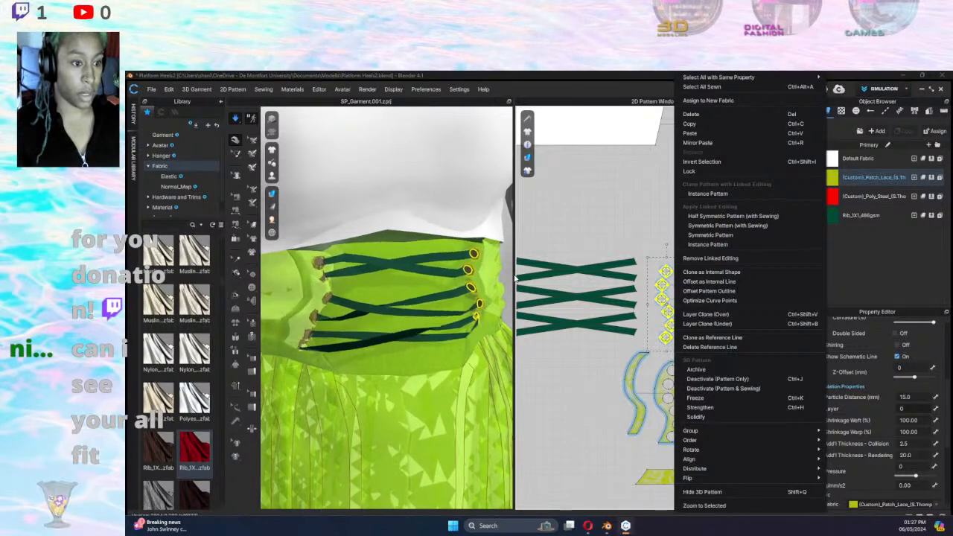
left_click(876, 244)
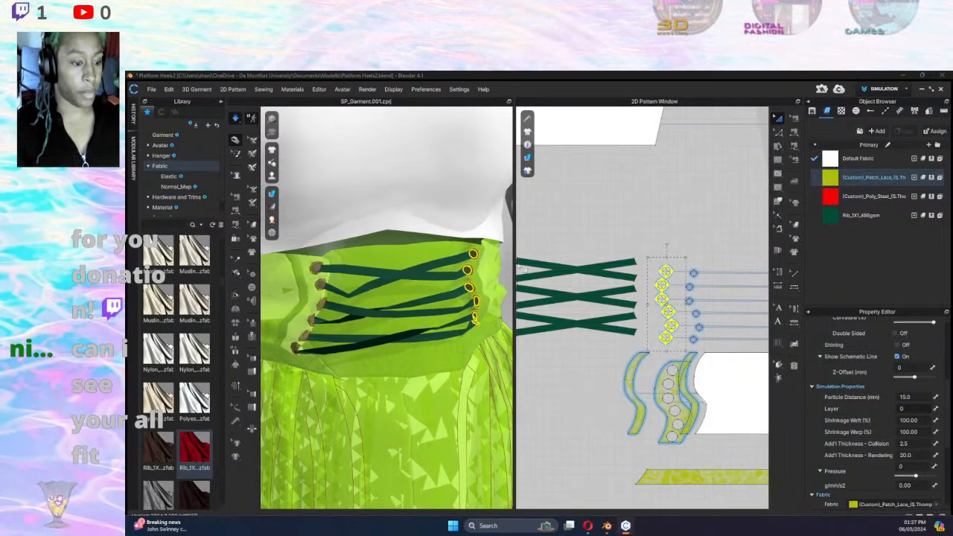
right_click_drag(472, 279, 396, 255)
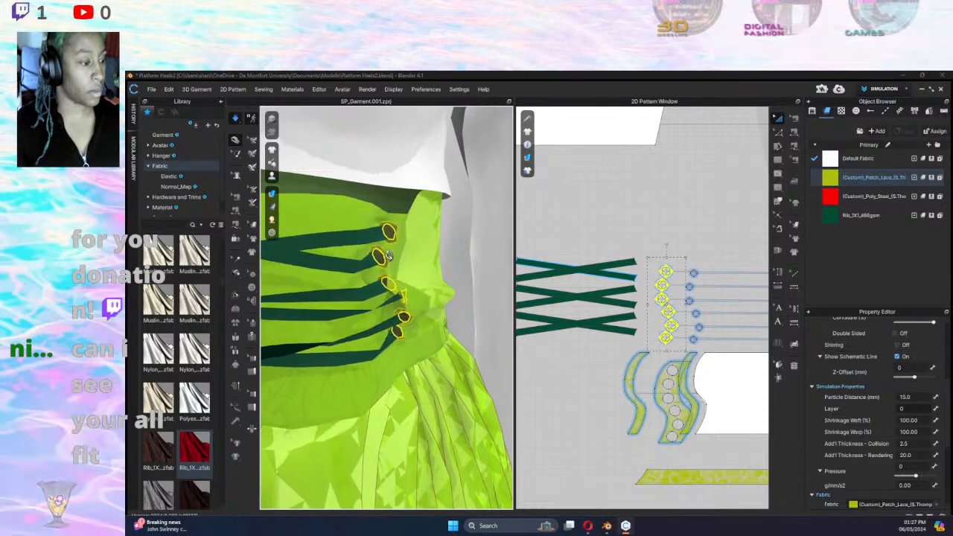
right_click(388, 254)
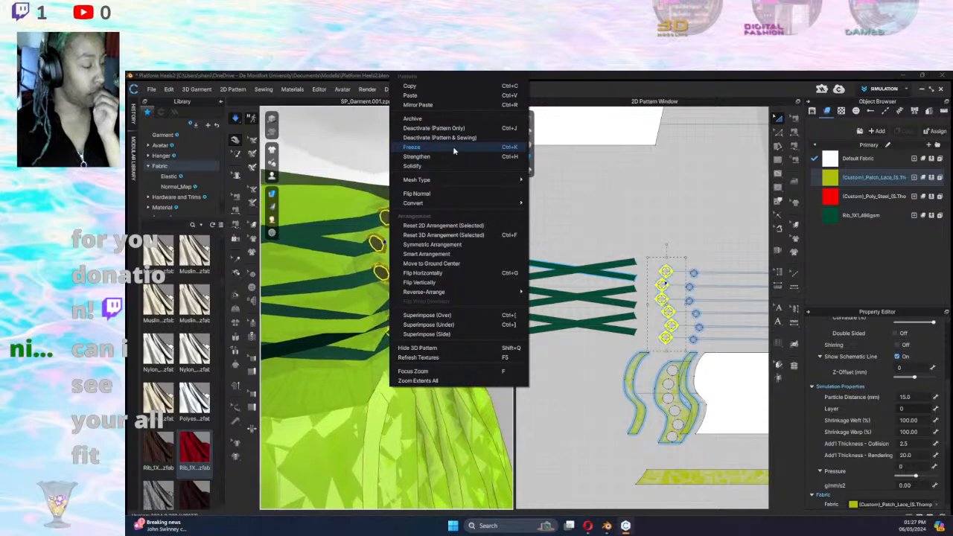
left_click(446, 156)
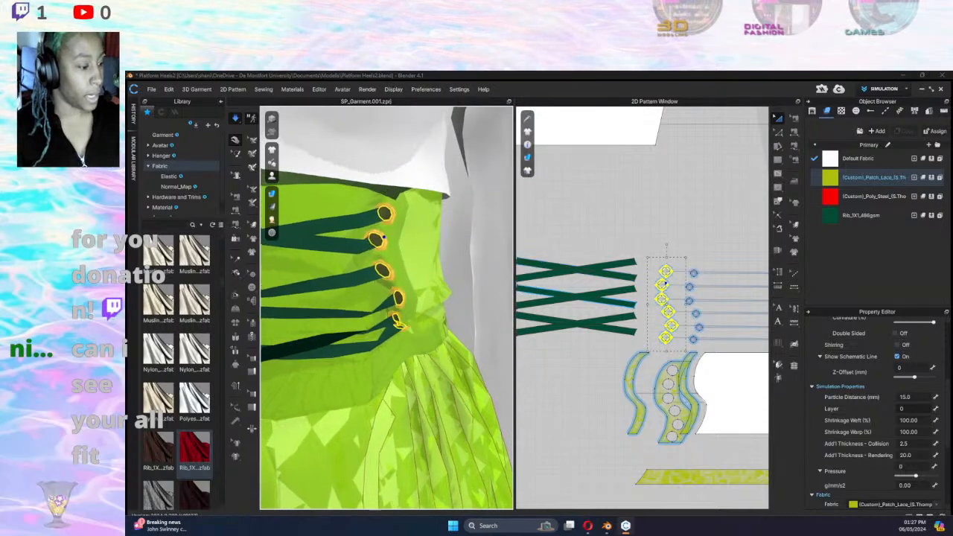
Assign Default Fabric to the curved waistband panel with the six eyelet holes.
scroll(637, 342, "down", 2)
middle_click_drag(602, 343, 445, 318)
middle_click_drag(631, 334, 726, 304)
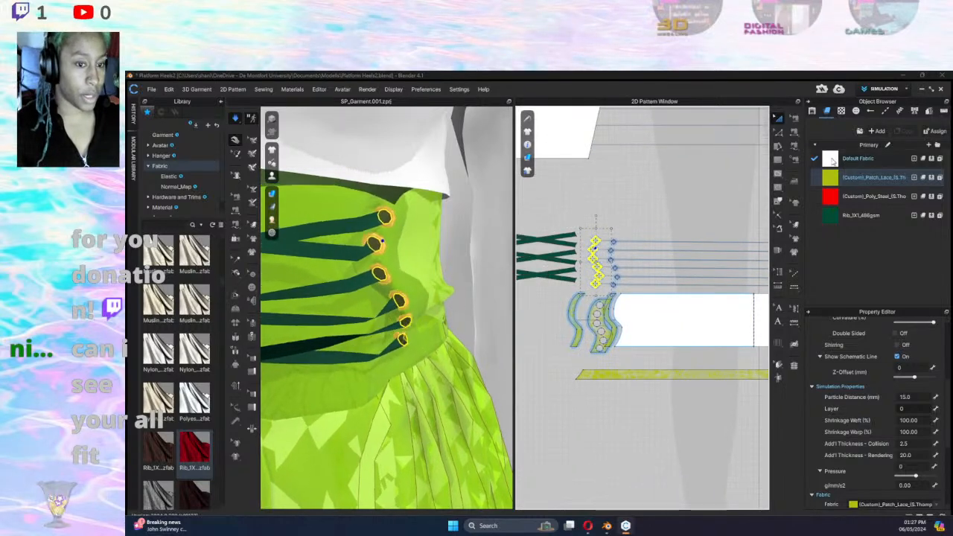
left_click_drag(832, 159, 602, 340)
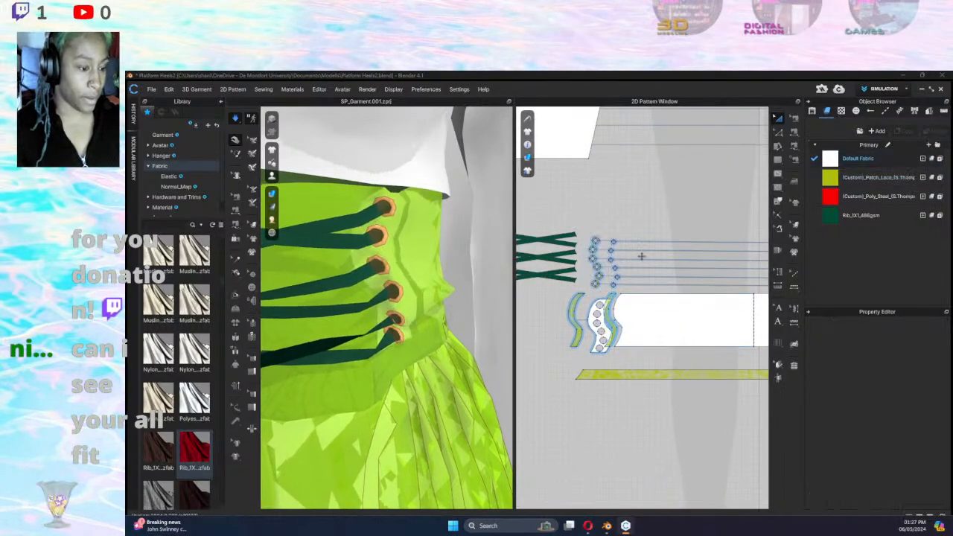
Strengthen the outer column of six eyelet rings at the waistband's opposite end, and simulate the garment.
middle_click_drag(624, 199, 456, 177)
middle_click_drag(753, 216, 642, 210)
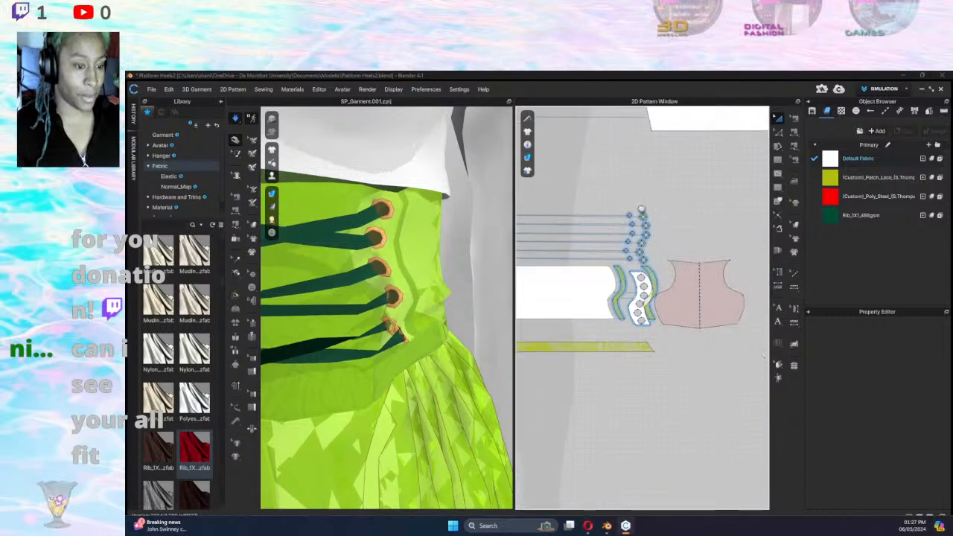
scroll(670, 246, "up", 3)
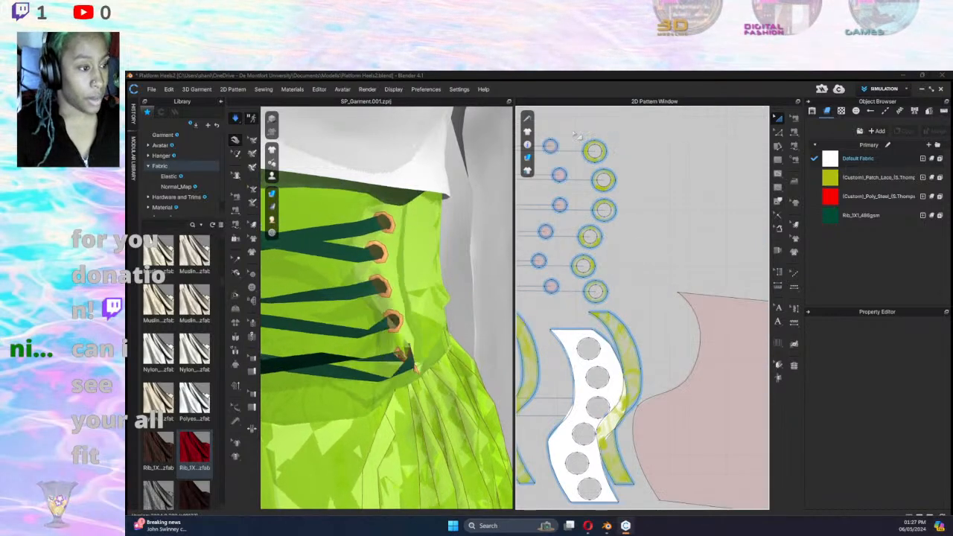
left_click_drag(634, 121, 570, 309)
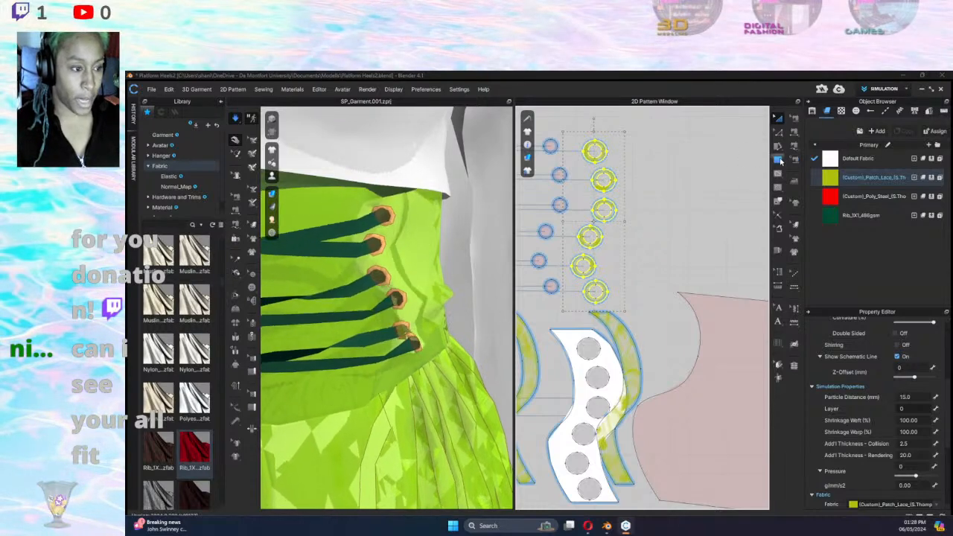
right_click_drag(339, 307, 461, 212)
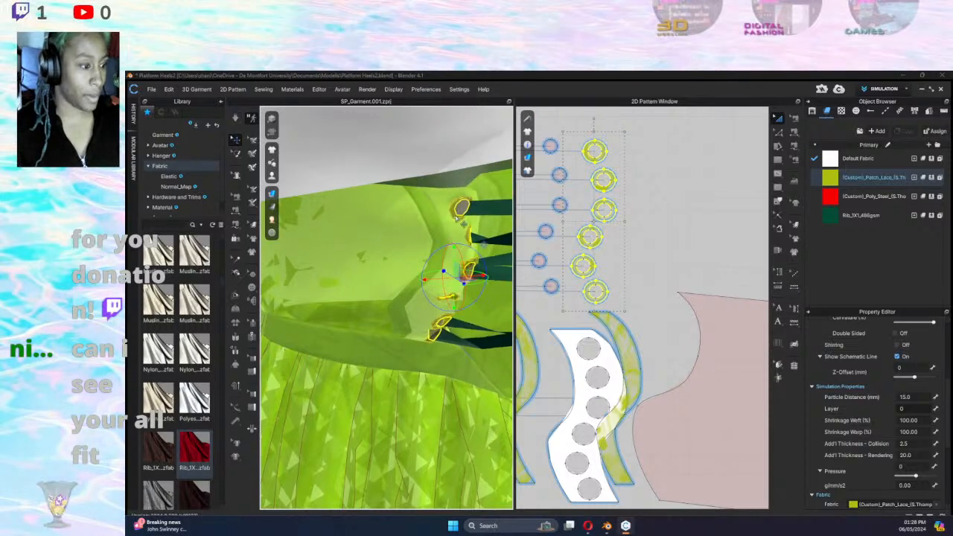
right_click(456, 217)
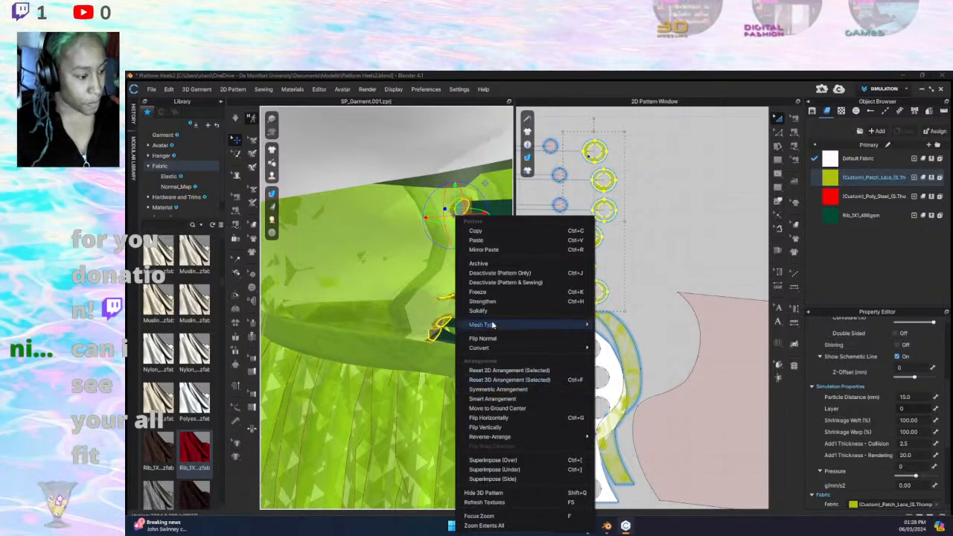
left_click(481, 303)
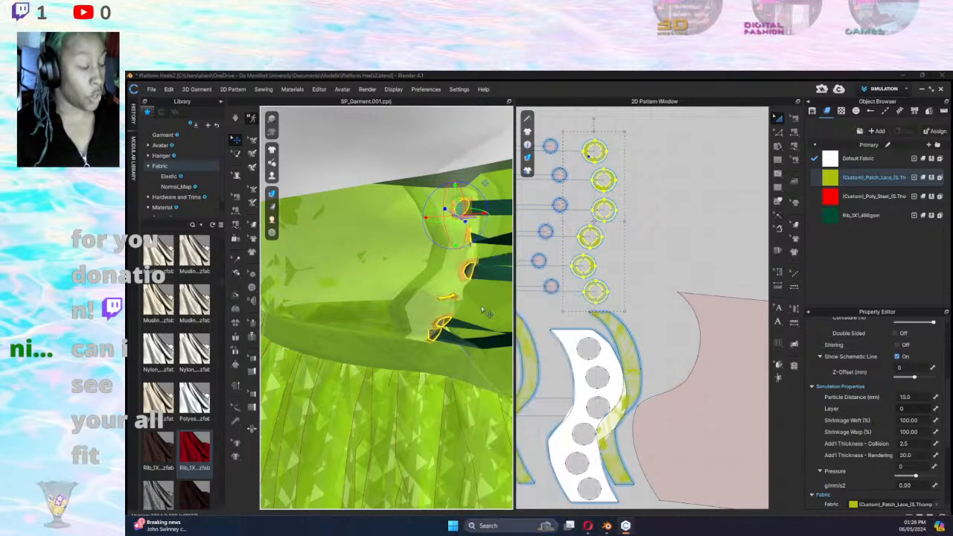
key("space")
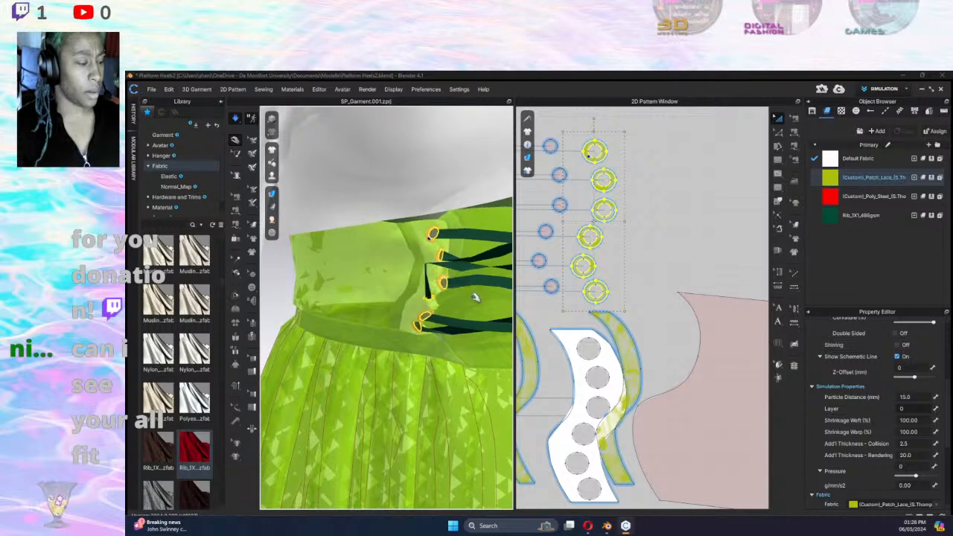
Extend the six lacing strips slightly by moving their end points farthest from the eyelet rings outward in the 2D pattern.
right_click_drag(466, 284, 306, 222)
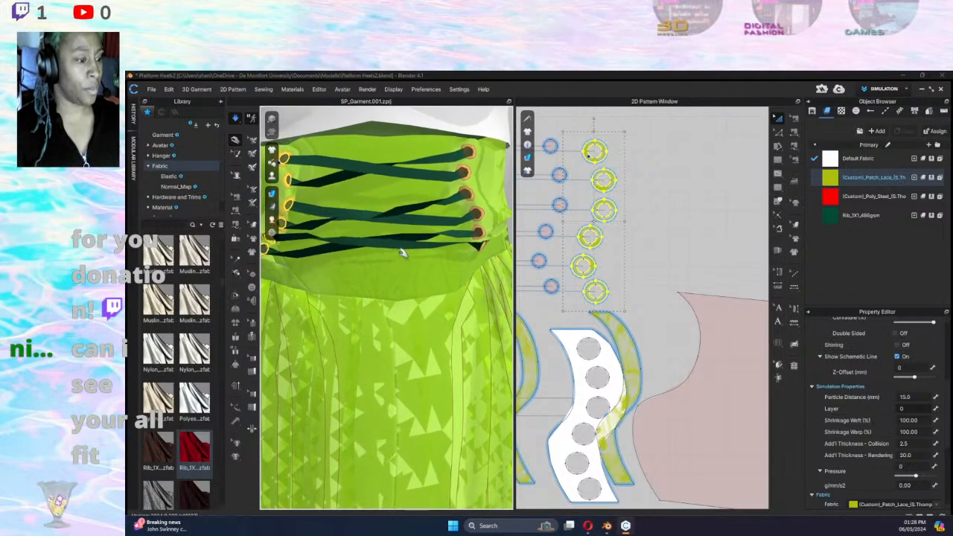
scroll(590, 252, "down", 4)
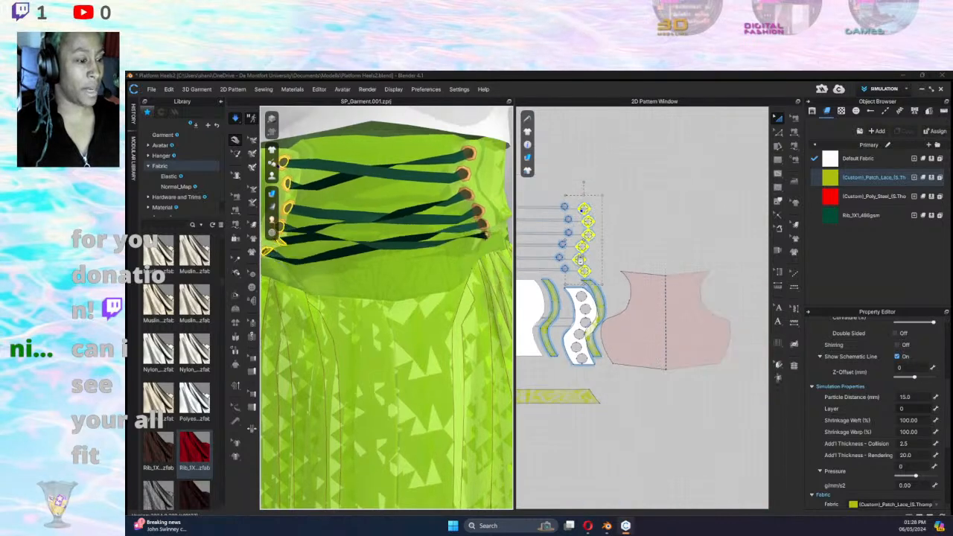
scroll(599, 251, "down", 3)
middle_click_drag(548, 262, 615, 251)
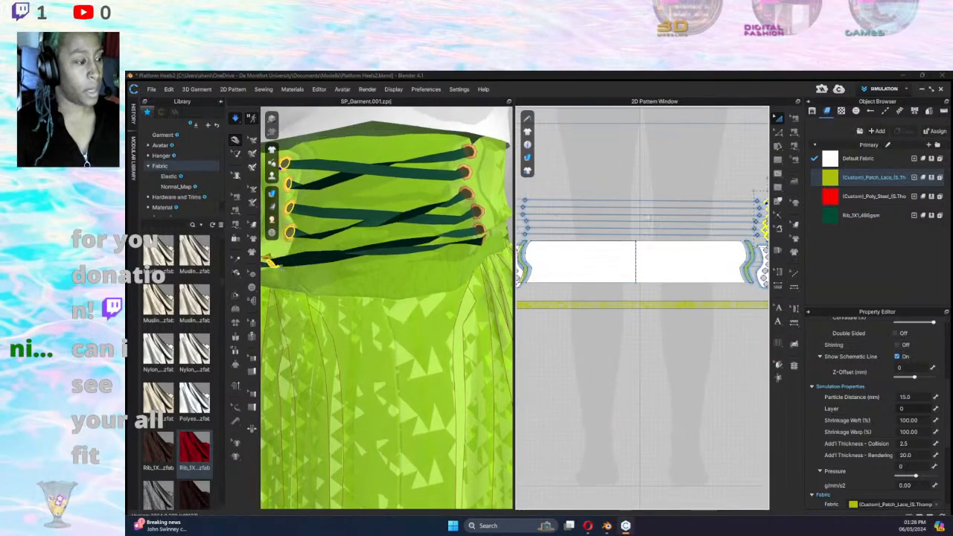
middle_click_drag(549, 220, 726, 209)
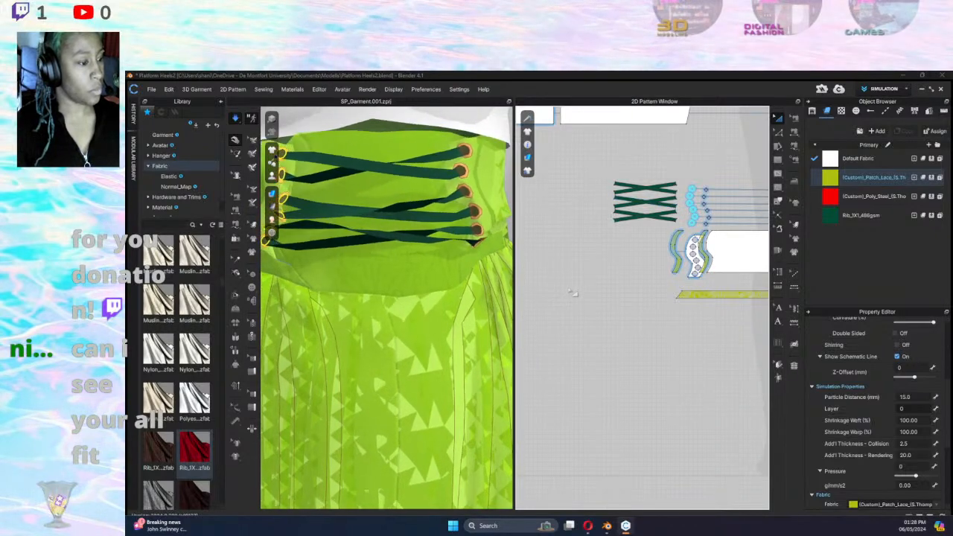
right_click_drag(425, 278, 392, 271)
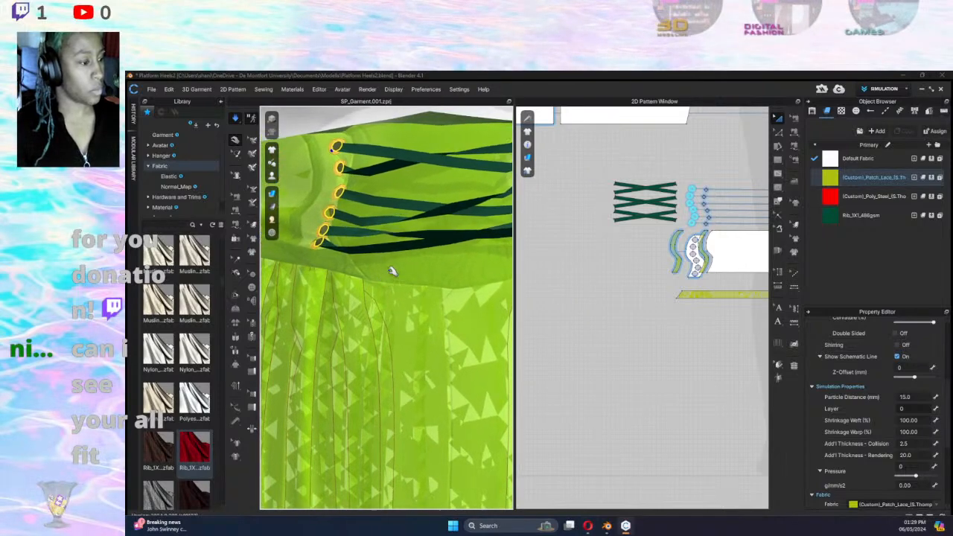
left_click(778, 132)
left_click_drag(602, 171, 630, 236)
left_click(609, 158)
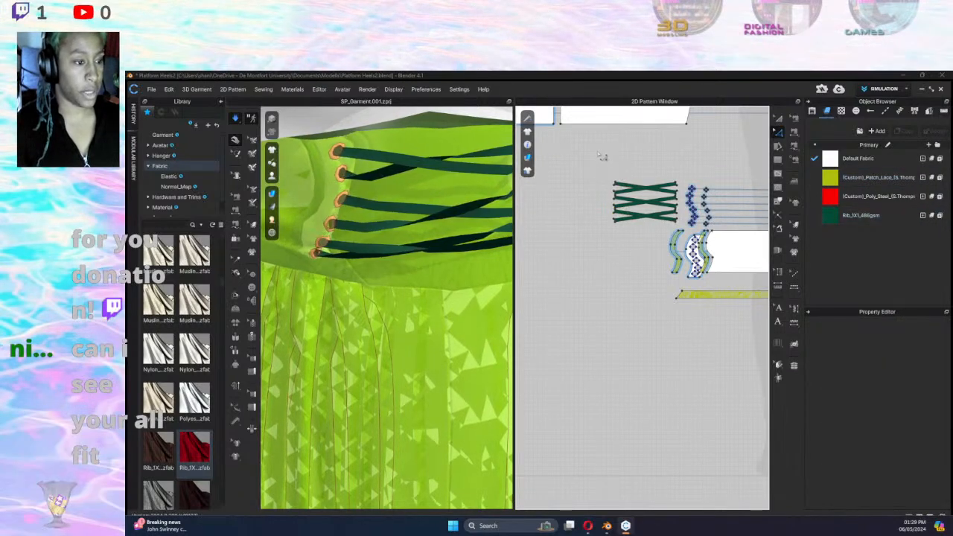
left_click_drag(602, 156, 631, 244)
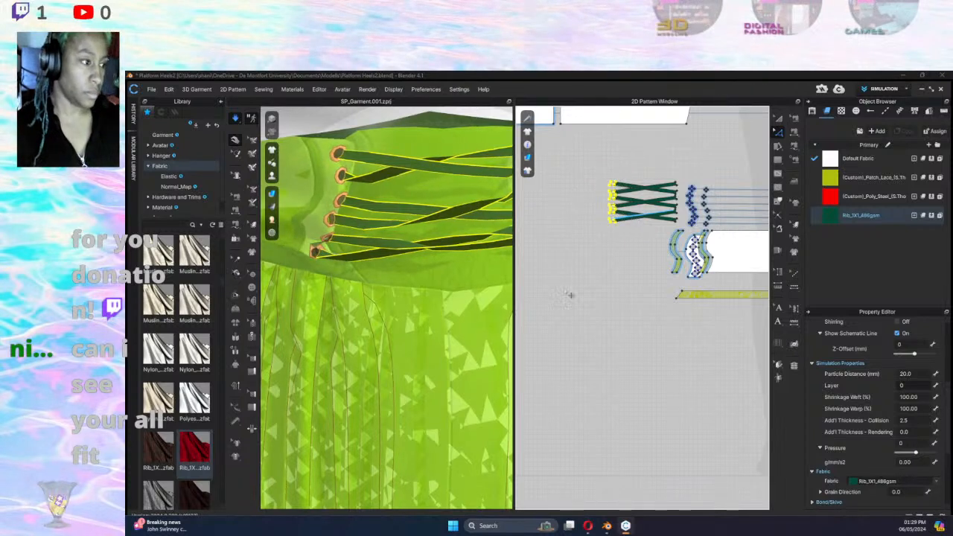
key("space")
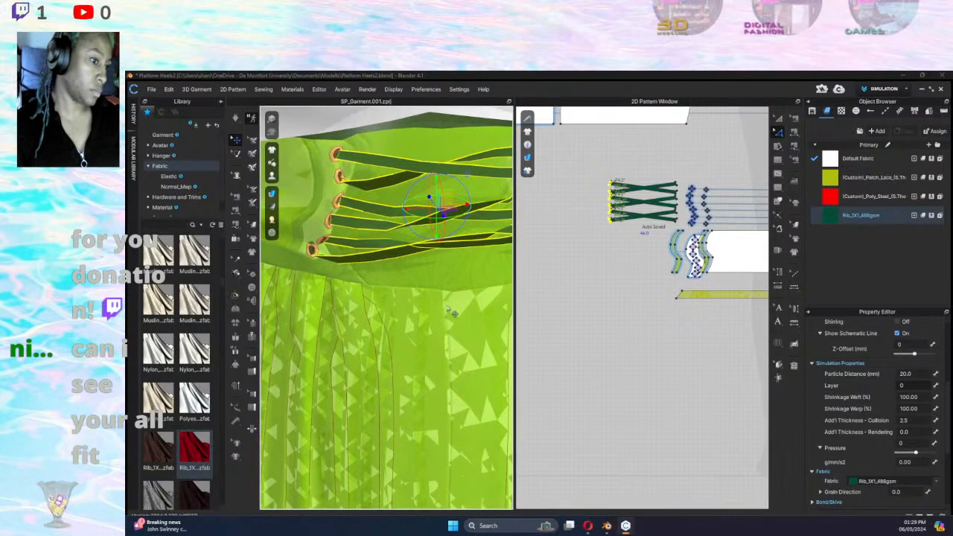
Reselect the lacing strips' outer end points, move them farther outward to lengthen the strips, and simulate the garment.
scroll(452, 313, "down", 4)
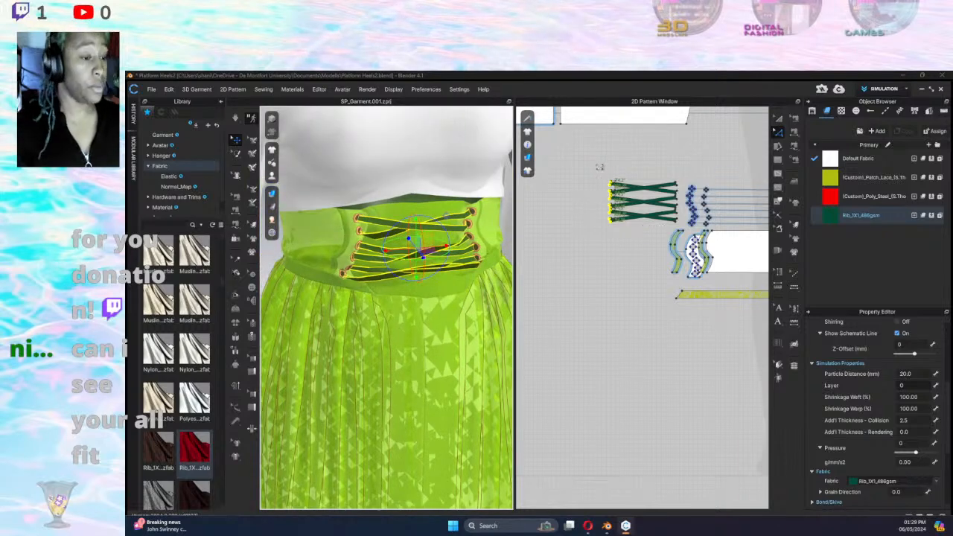
left_click(601, 165)
left_click_drag(598, 153, 650, 255)
key("Left")
key("Left")
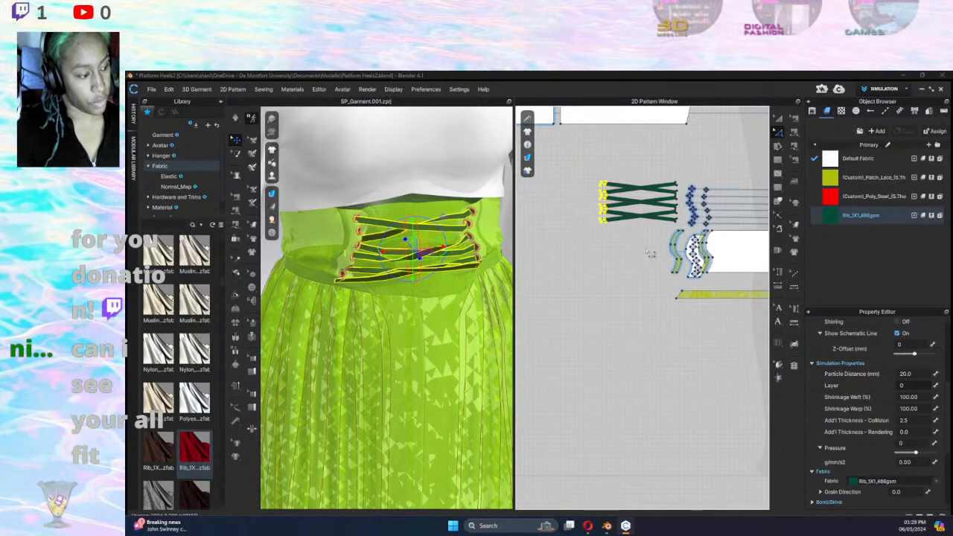
key("Left")
key("space")
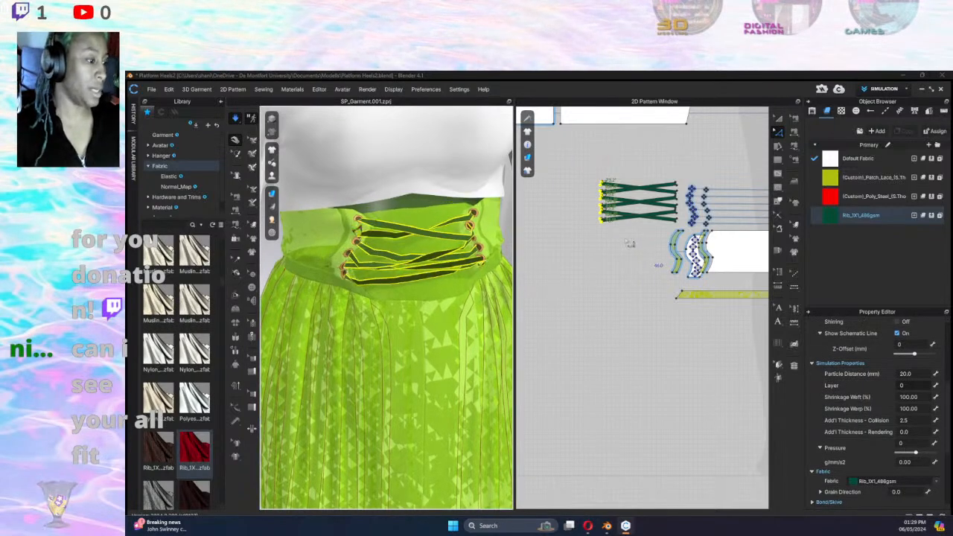
Try lengthening the six lacing strips once more with the simulation running, and undo the extension.
left_click(592, 161)
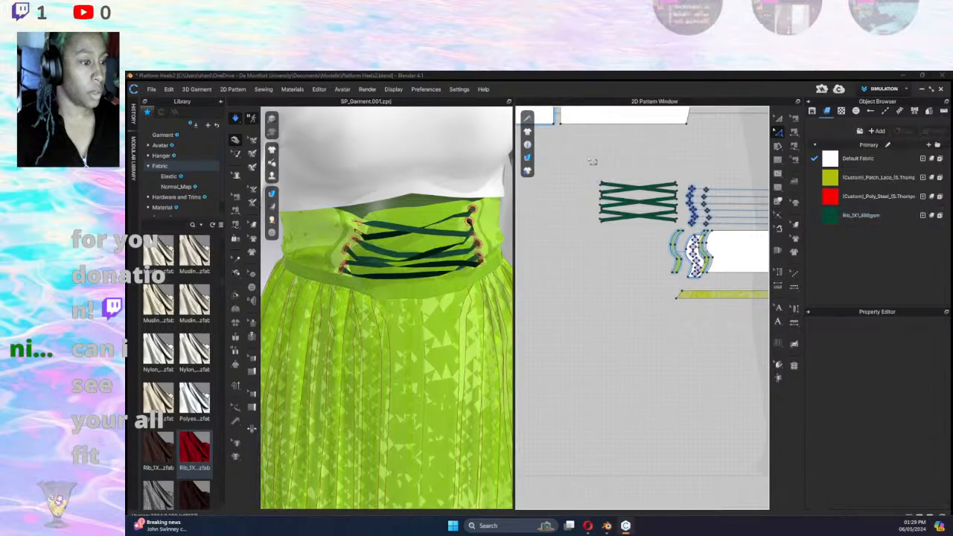
left_click_drag(592, 161, 613, 245)
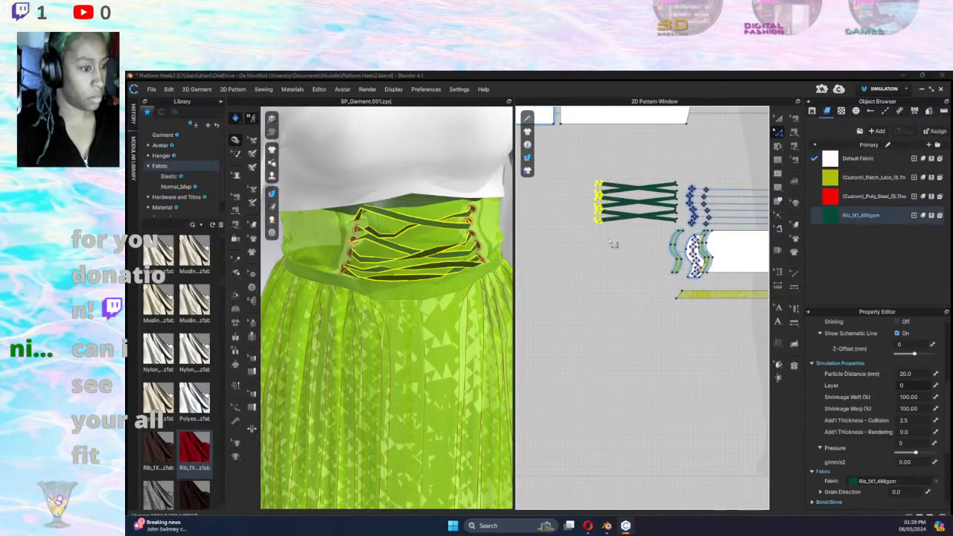
key("space")
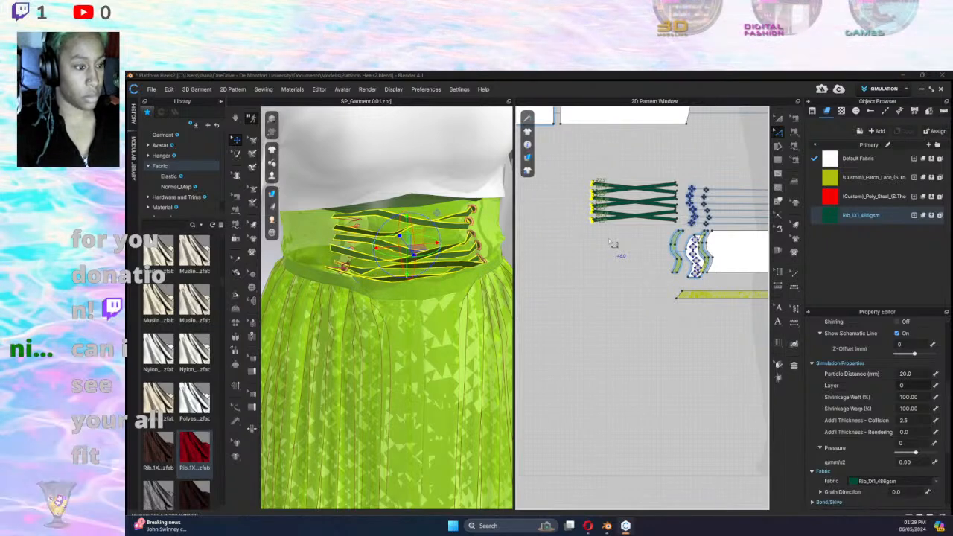
key("ctrl+z")
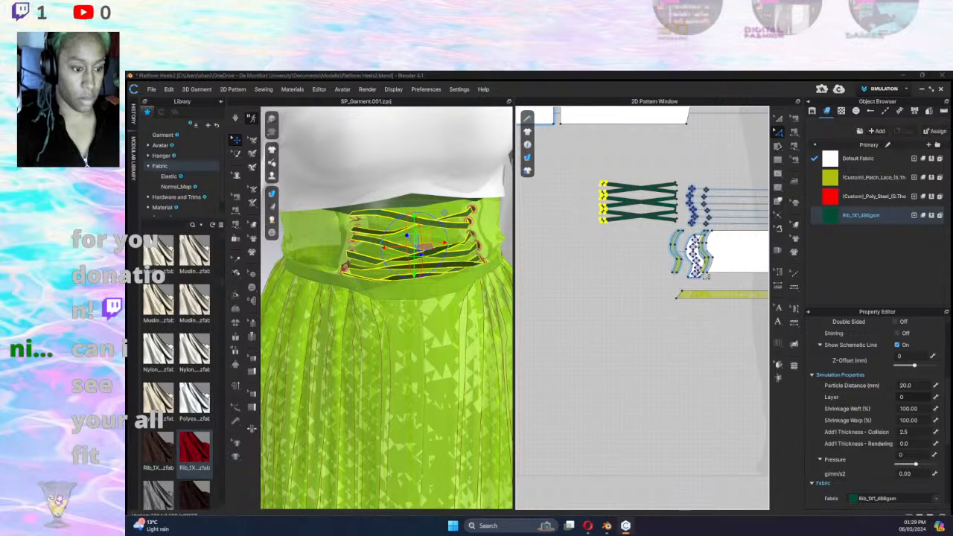
Shorten the six lacing strips by bringing their outer end points inward in the 2D pattern, and rerun the simulation.
left_click_drag(603, 221, 679, 262)
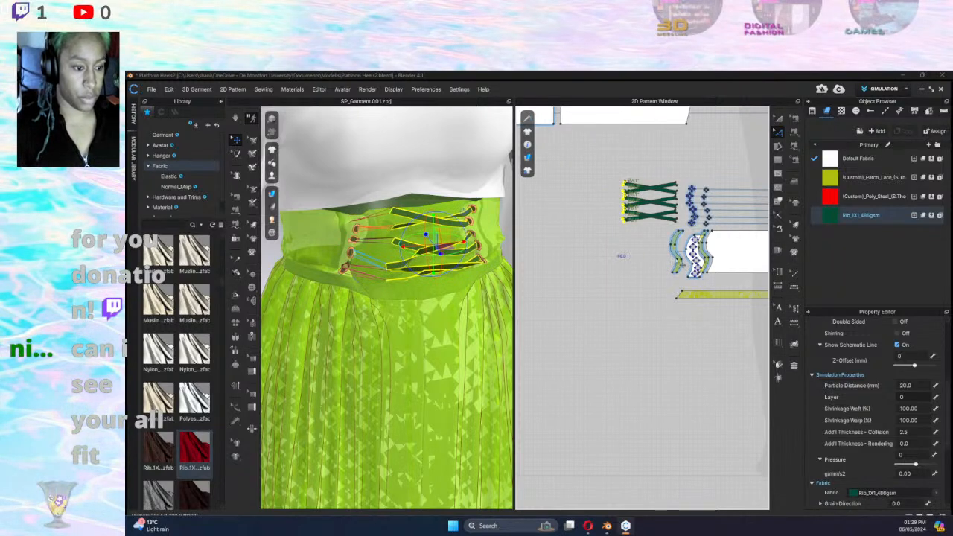
left_click(679, 261)
left_click(782, 118)
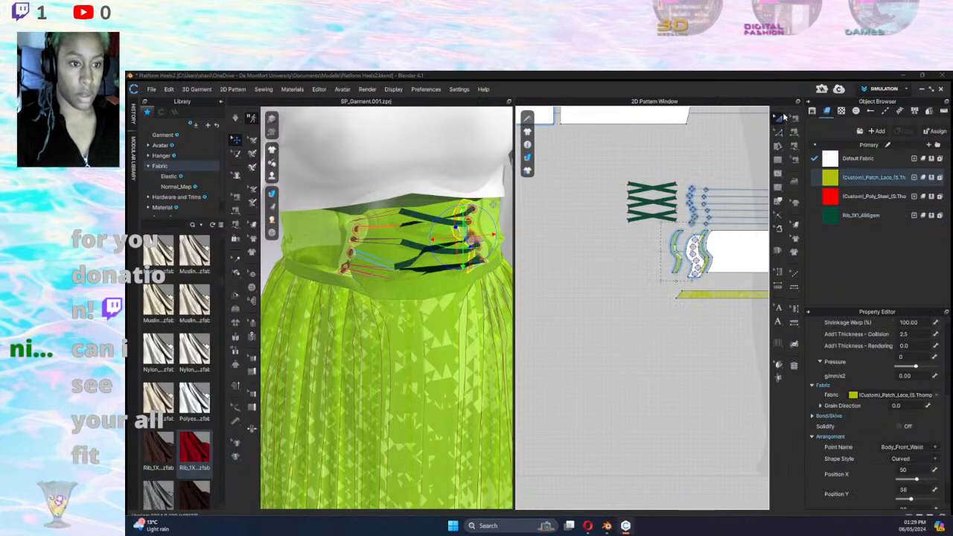
key("space")
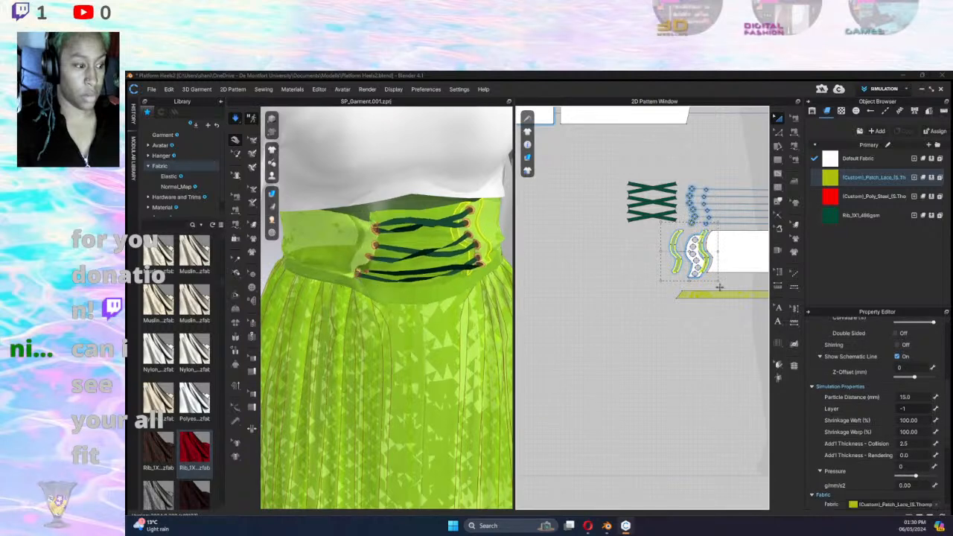
Select the curved strips flanking the eyelets on both sides together with the centre panel behind the lacing, and strengthen them.
middle_click_drag(660, 291, 463, 282)
middle_click_drag(403, 290, 354, 290)
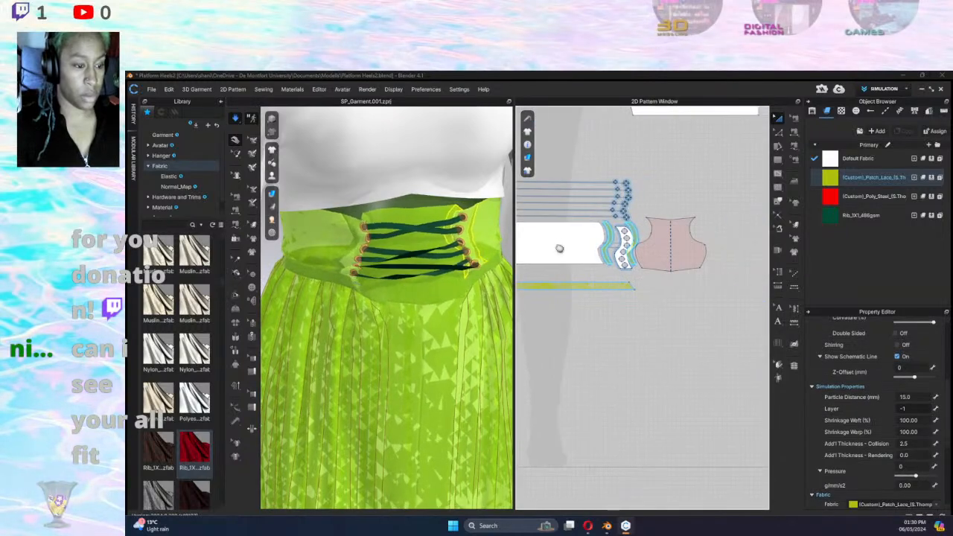
left_click(608, 243, "shift")
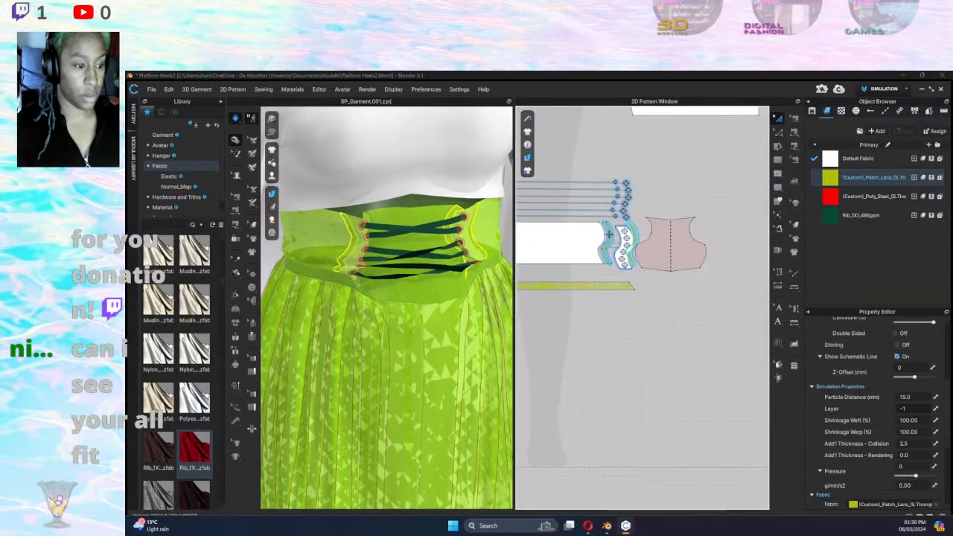
left_click(660, 237, "shift")
right_click(454, 313)
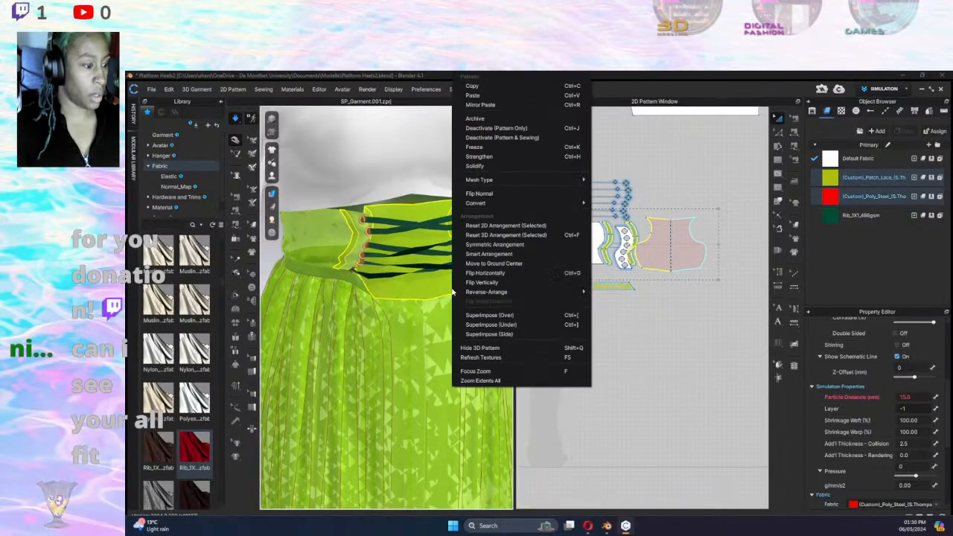
left_click(485, 156)
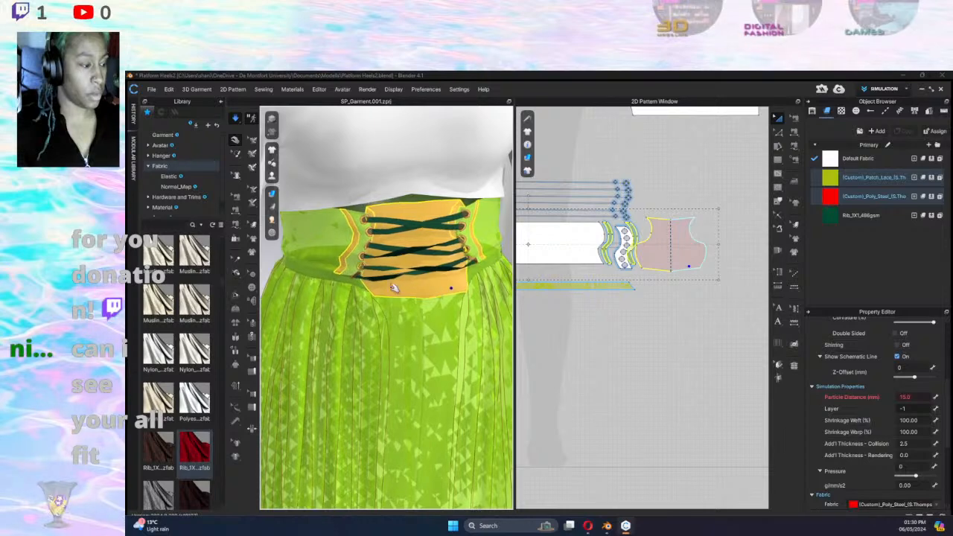
Lengthen the crossed lacing strips slightly by nudging their end points farthest from the eyelet rings outward in the 2D pattern.
middle_click_drag(585, 314, 752, 299)
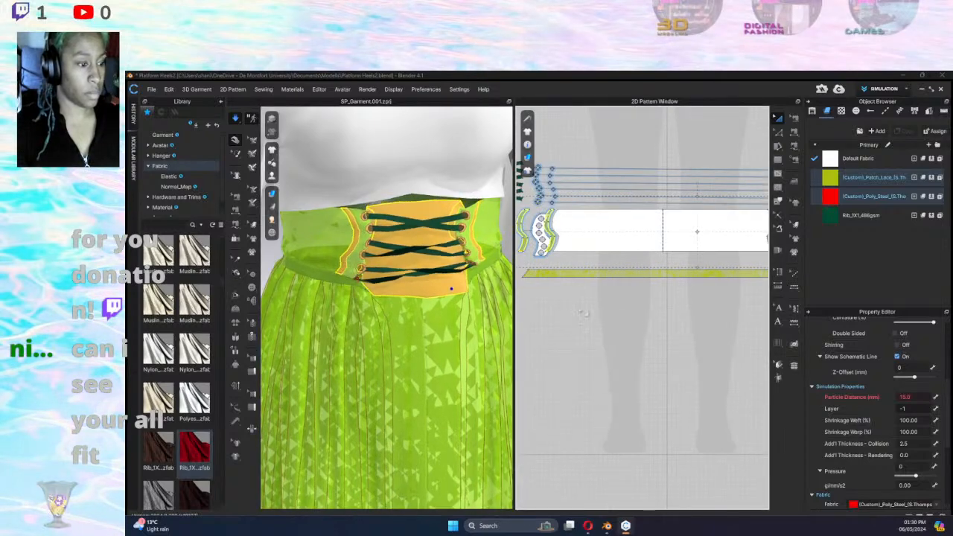
middle_click_drag(585, 287, 797, 287)
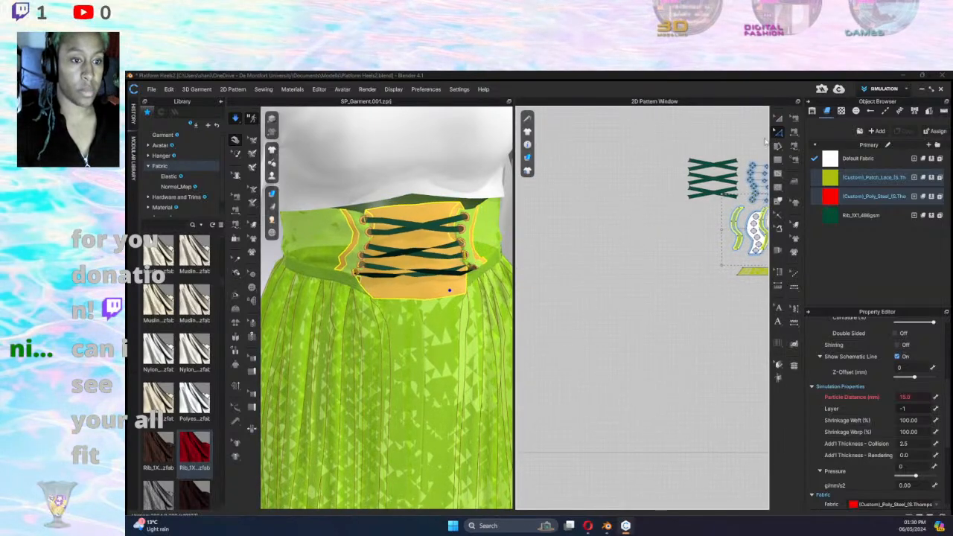
left_click_drag(682, 154, 706, 218)
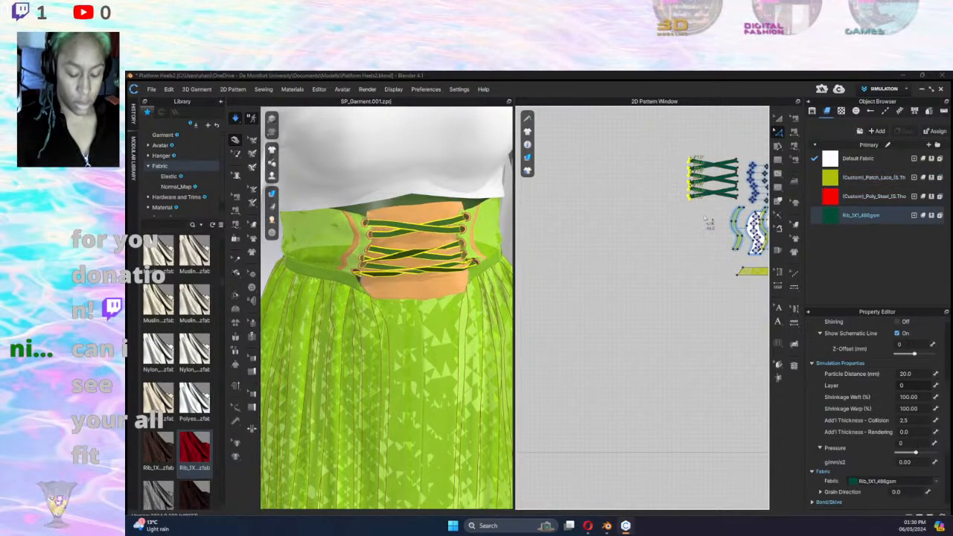
key("Left")
key("Left")
key("Left")
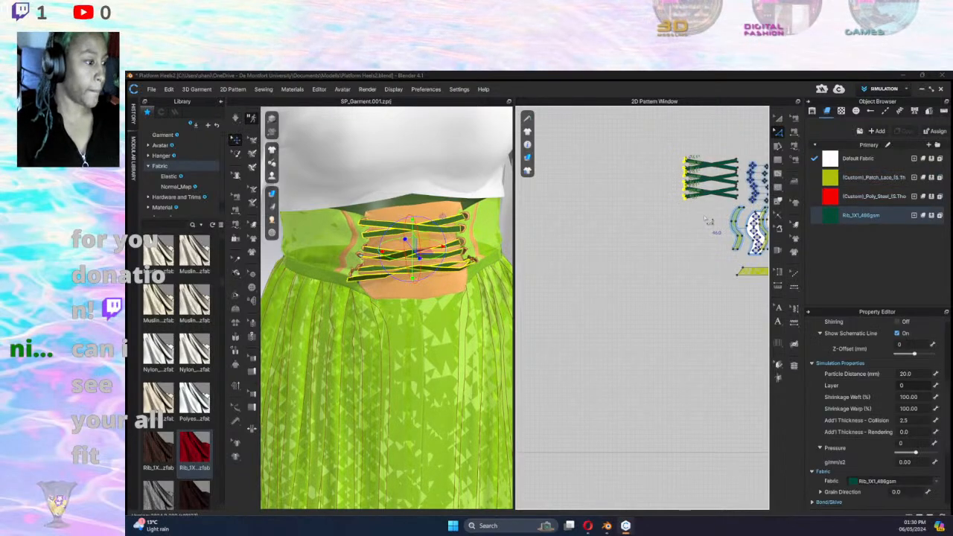
Simulate the green lacing briefly, stop the simulation, and shift the lace strips forward away from the waist.
key("space")
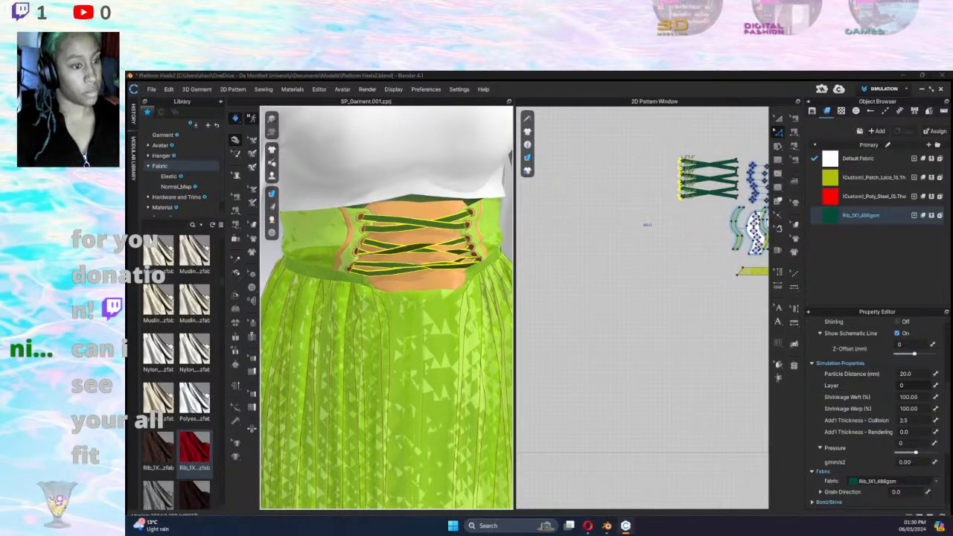
key("space")
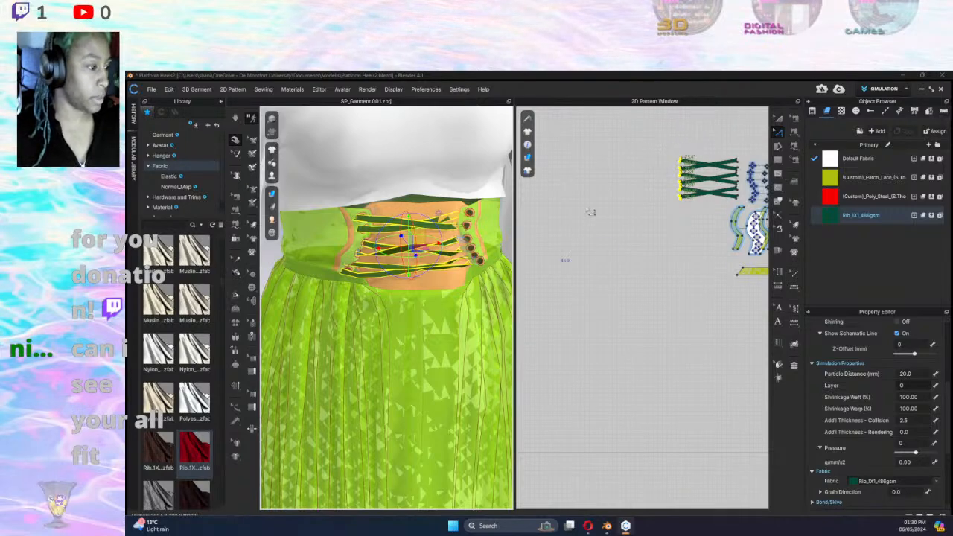
right_click_drag(488, 286, 537, 310)
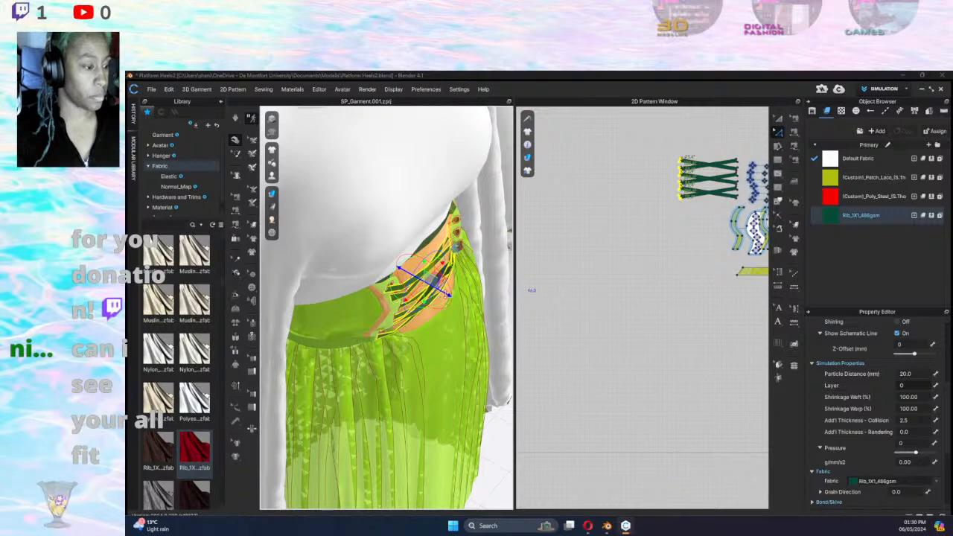
left_click_drag(450, 295, 462, 296)
Lengthen the green lace strips by nudging all their left-end points slightly outward in the 2D pattern.
left_click_drag(653, 146, 692, 226)
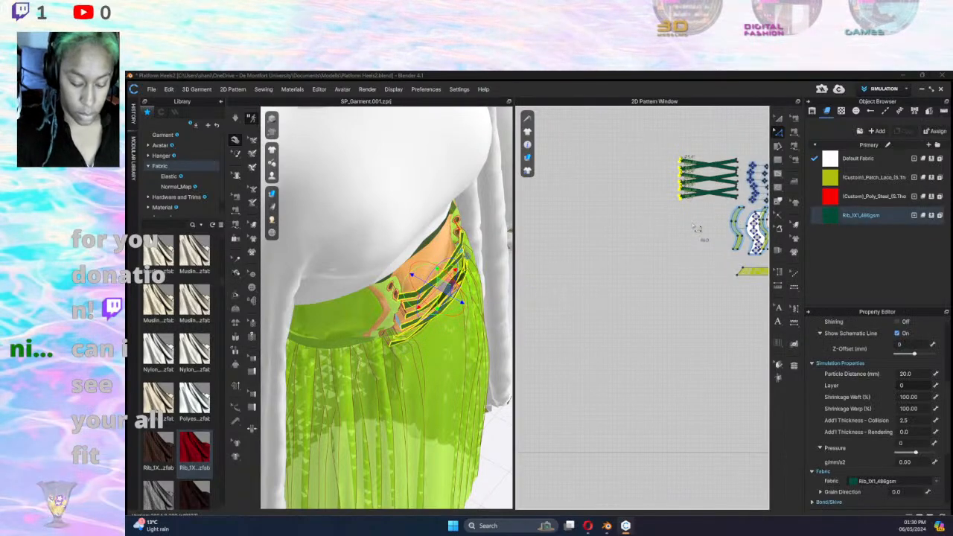
key("Left")
key("Left")
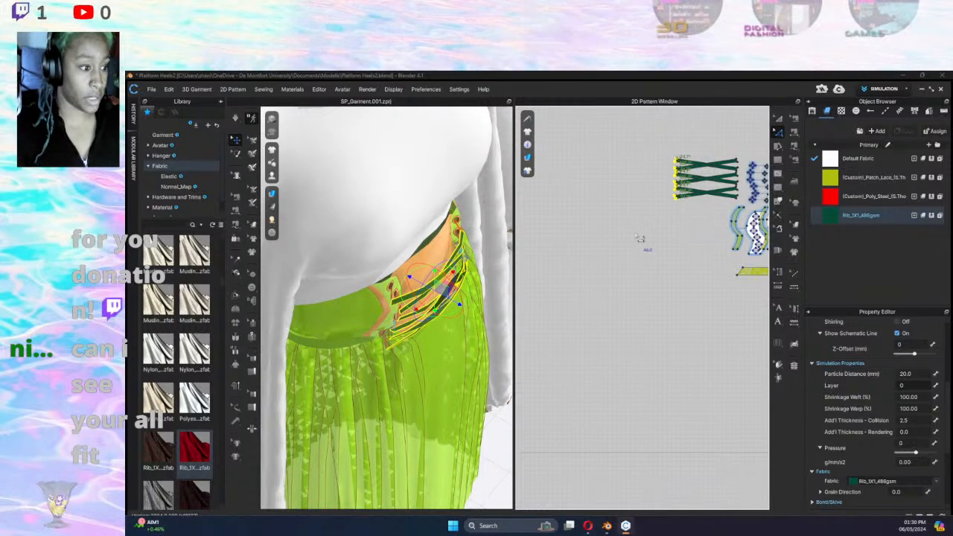
Reset the 3D arrangement of all the green lace strips.
left_click(778, 119)
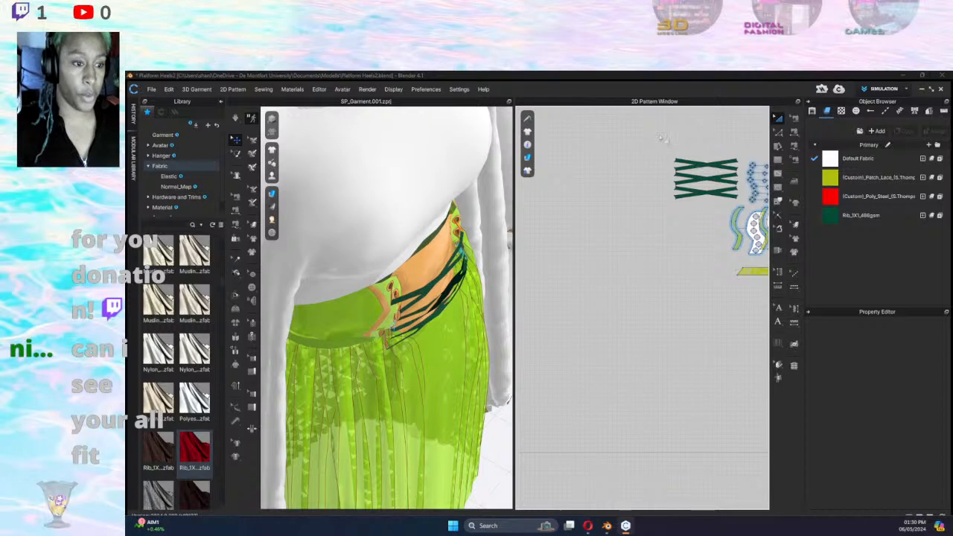
left_click_drag(660, 134, 750, 209)
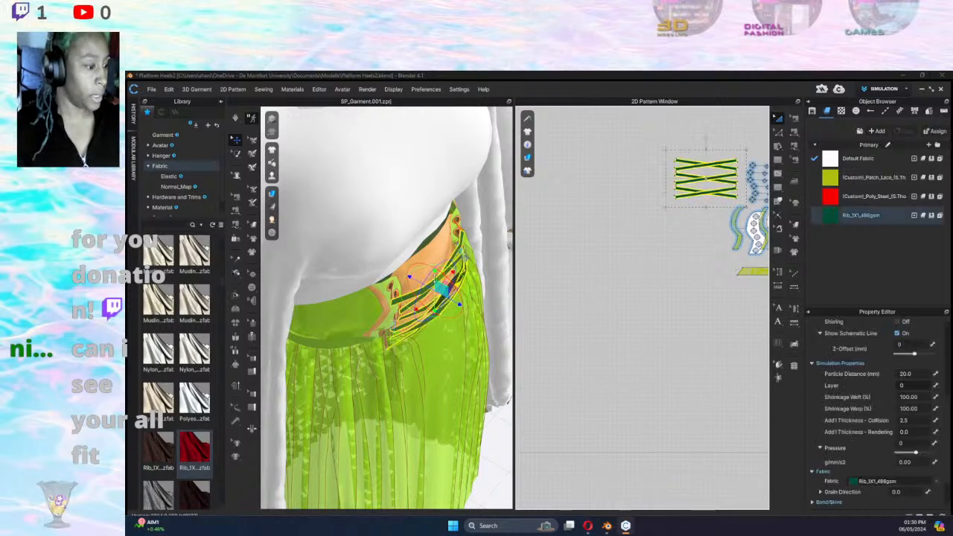
left_click(409, 295)
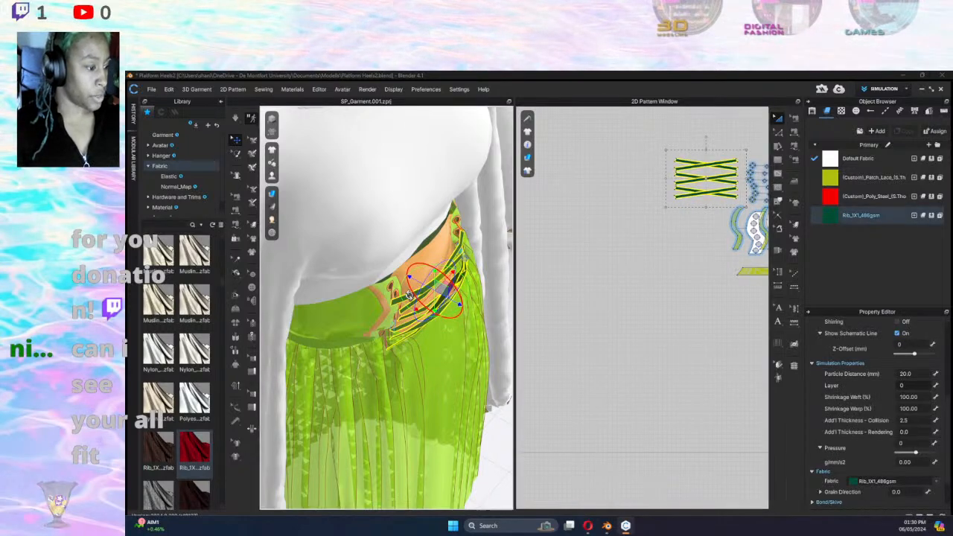
right_click(409, 295)
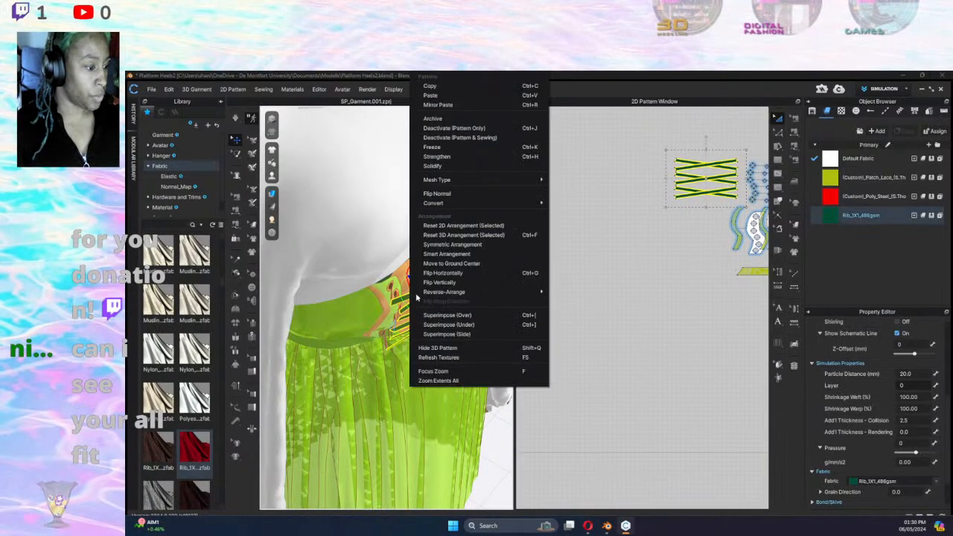
left_click(471, 243)
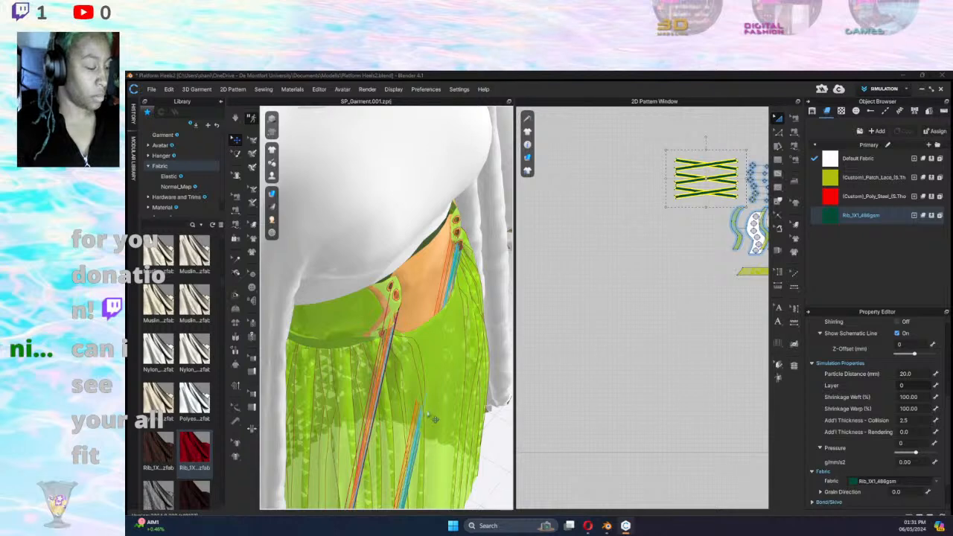
Raise the flat lace strips from the avatar's feet to the front of the waist.
scroll(457, 407, "down", 8)
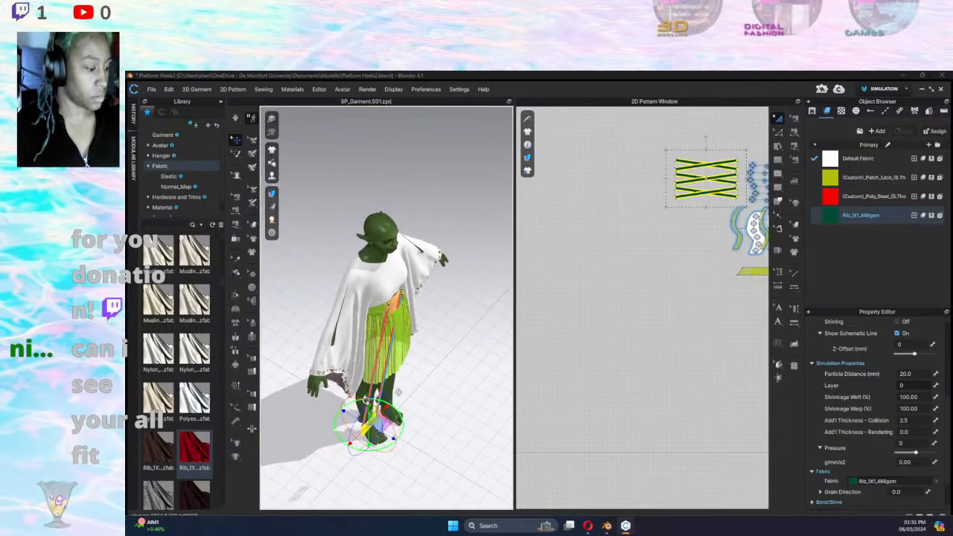
left_click_drag(365, 401, 428, 316)
scroll(422, 348, "down", 2)
scroll(422, 349, "up", 8)
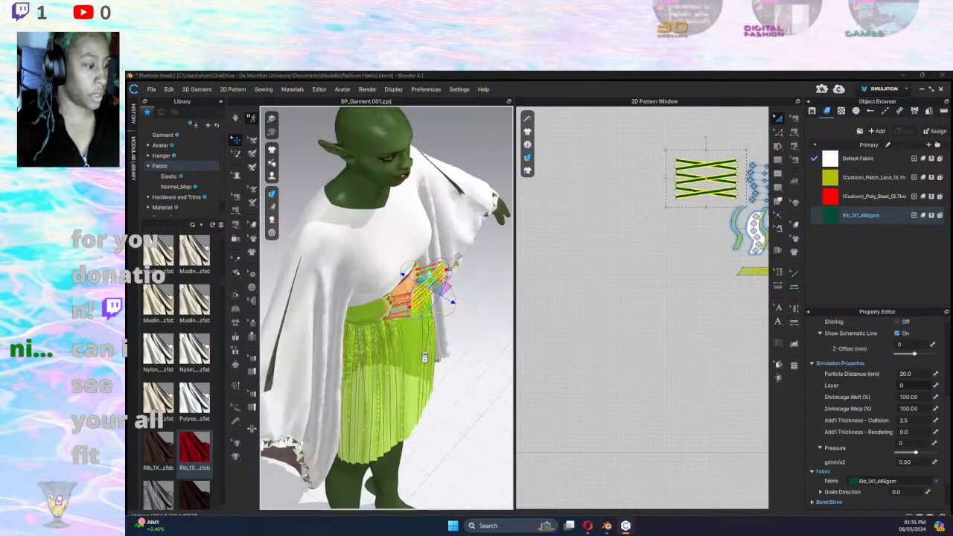
right_click_drag(324, 289, 315, 288)
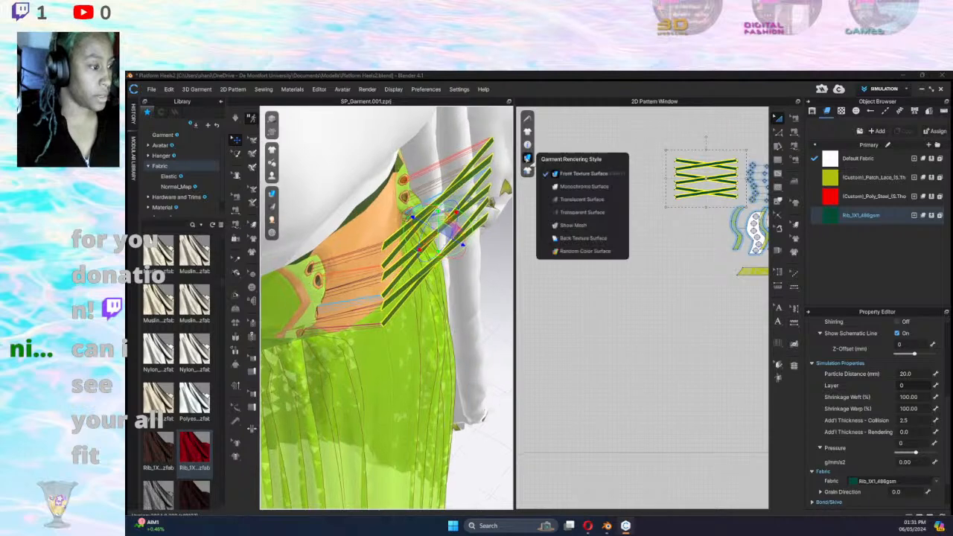
left_click_drag(441, 220, 389, 269)
right_click_drag(406, 309, 555, 272)
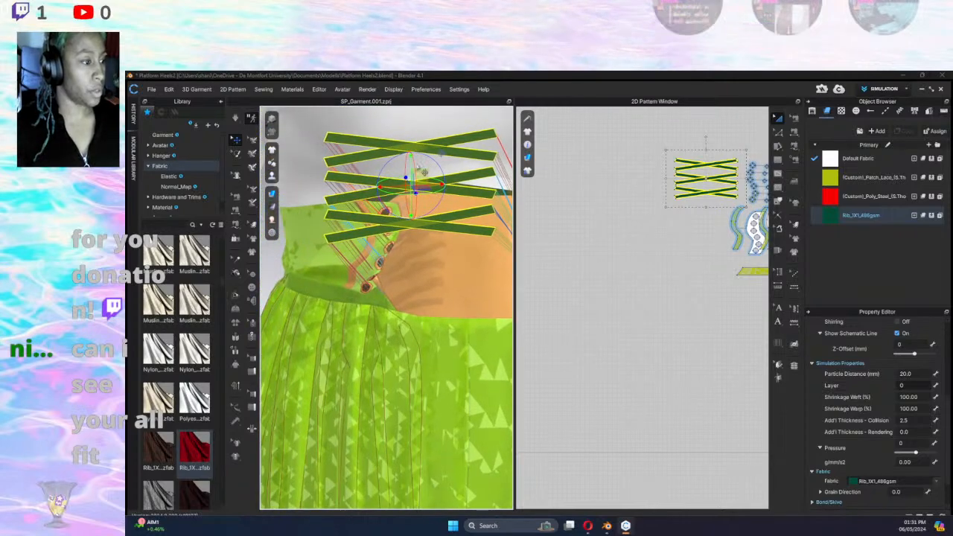
Position the lace strips directly in front of the orange waist panel between the eyelets, and simulate the garment.
mouse_move(408, 183)
left_mouse_down()
mouse_move(440, 217)
mouse_move(439, 192)
mouse_move(454, 195)
mouse_move(491, 237)
mouse_move(418, 177)
left_mouse_up()
right_click_drag(434, 254, 432, 119)
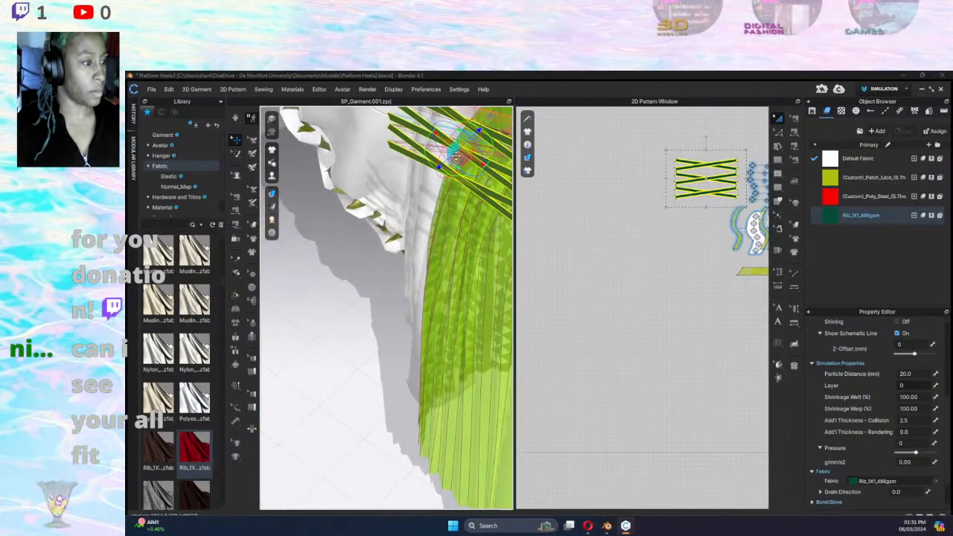
left_click_drag(476, 134, 513, 101)
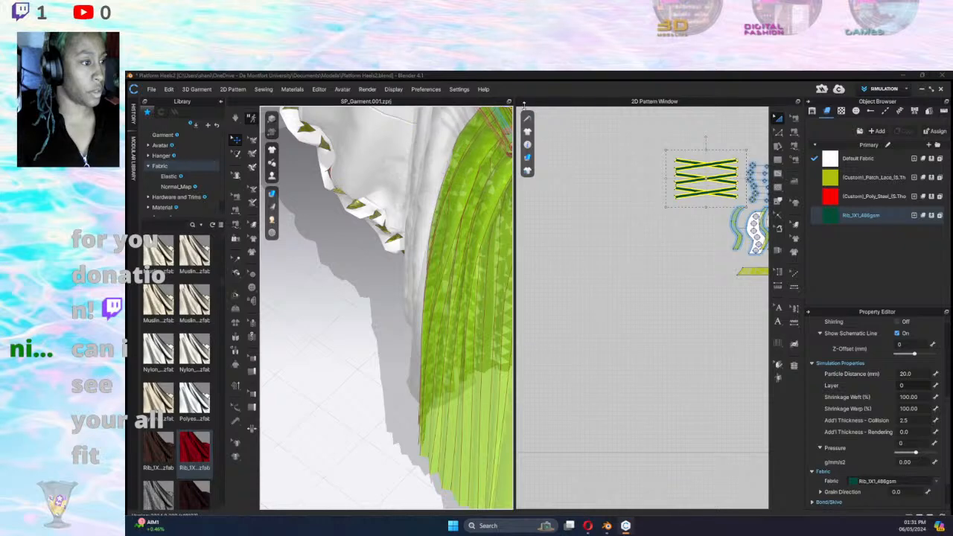
right_click_drag(490, 173, 279, 231)
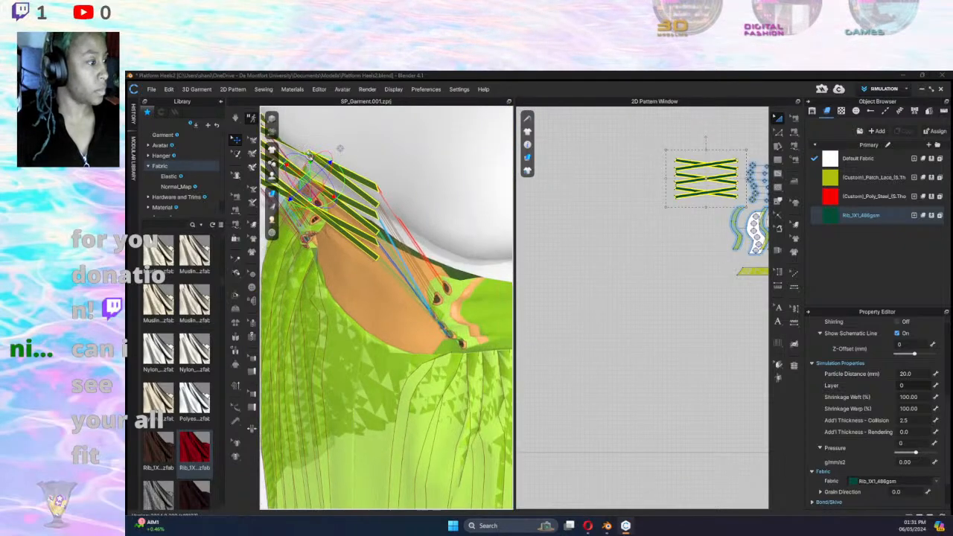
right_click_drag(340, 149, 348, 316)
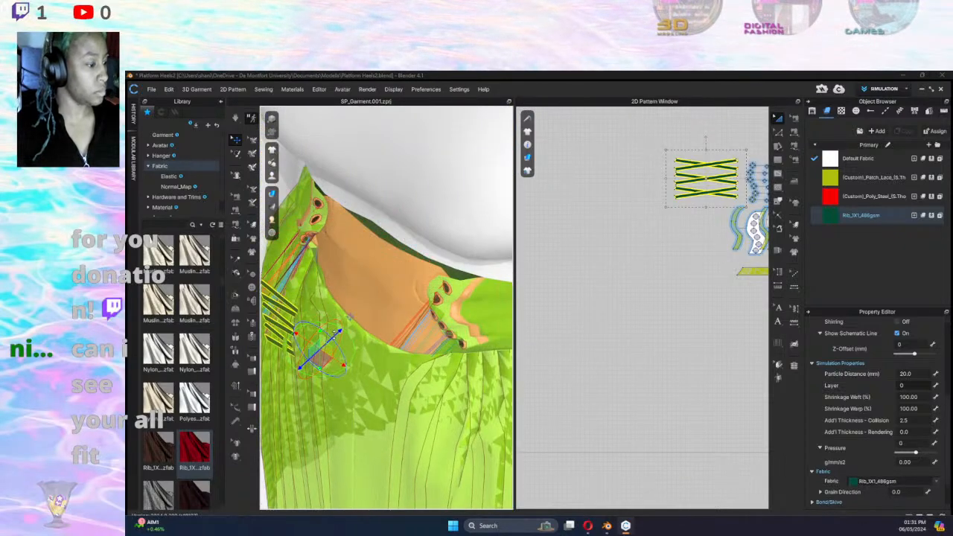
left_click_drag(336, 337, 325, 265)
right_click_drag(418, 285, 316, 283)
left_click_drag(323, 272, 400, 216)
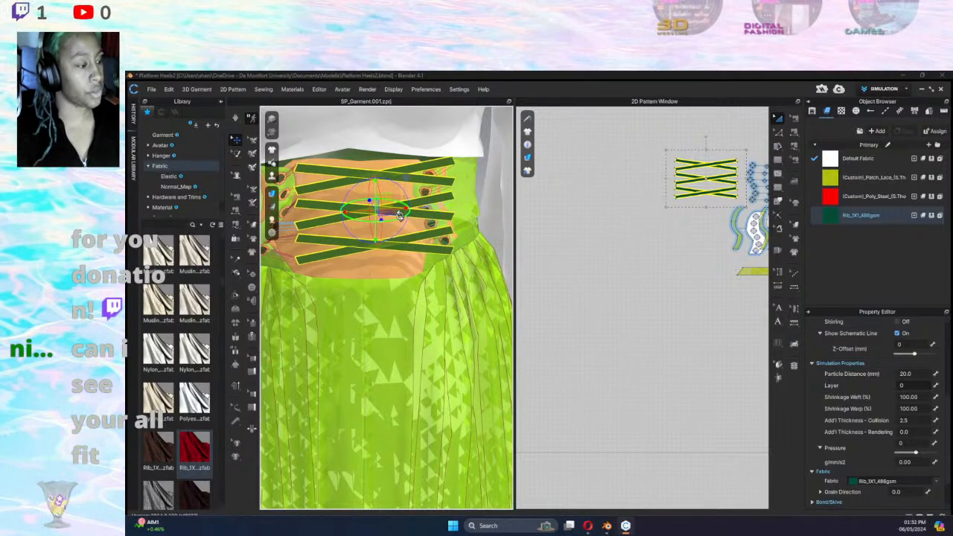
left_click(881, 88)
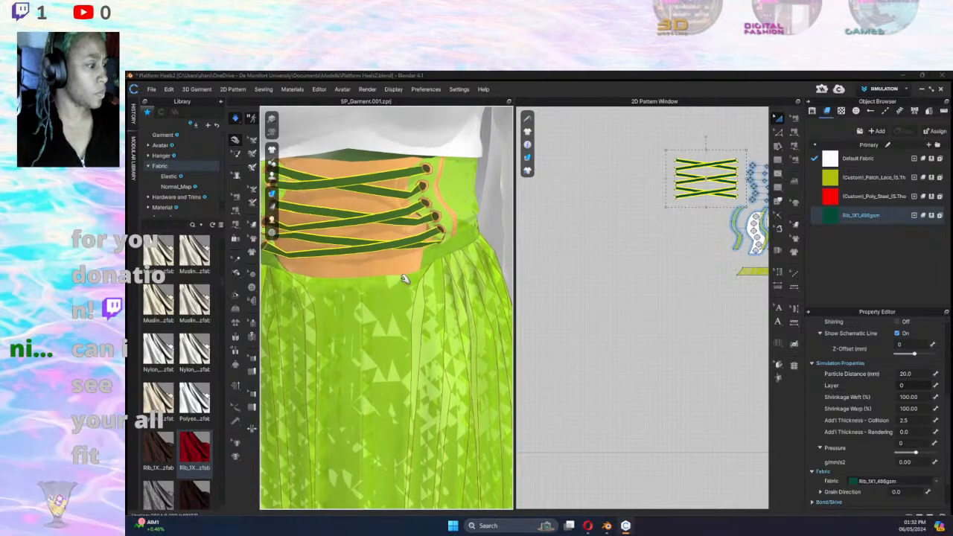
Set the simulation layer of the three lace strips that slant up to the right to 3, and acknowledge the notice.
left_click(720, 198)
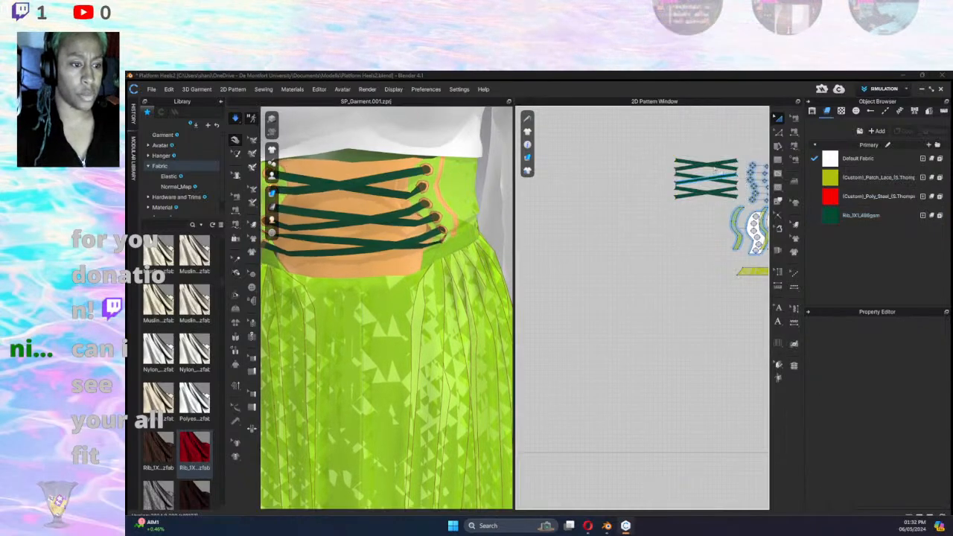
left_click(722, 162)
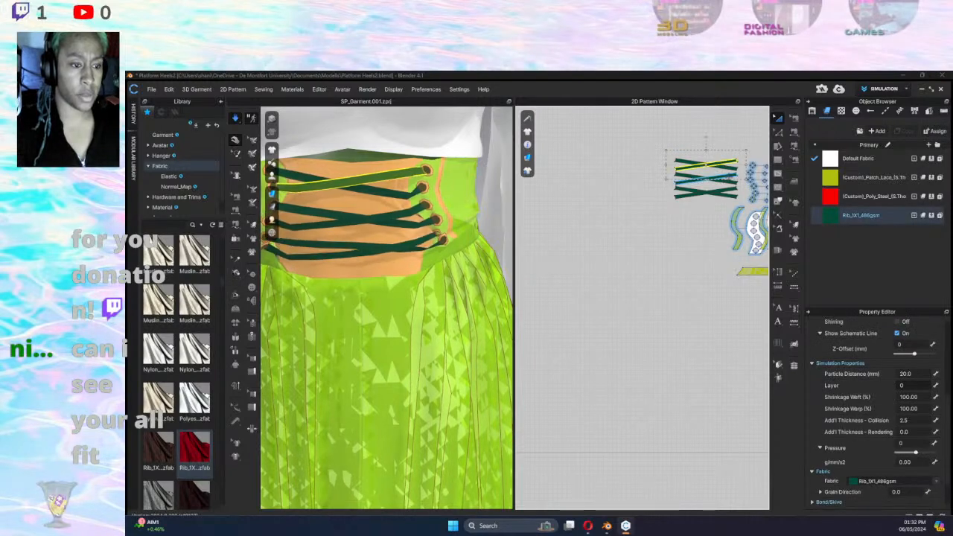
left_click(728, 178, "shift")
left_click(731, 194, "shift")
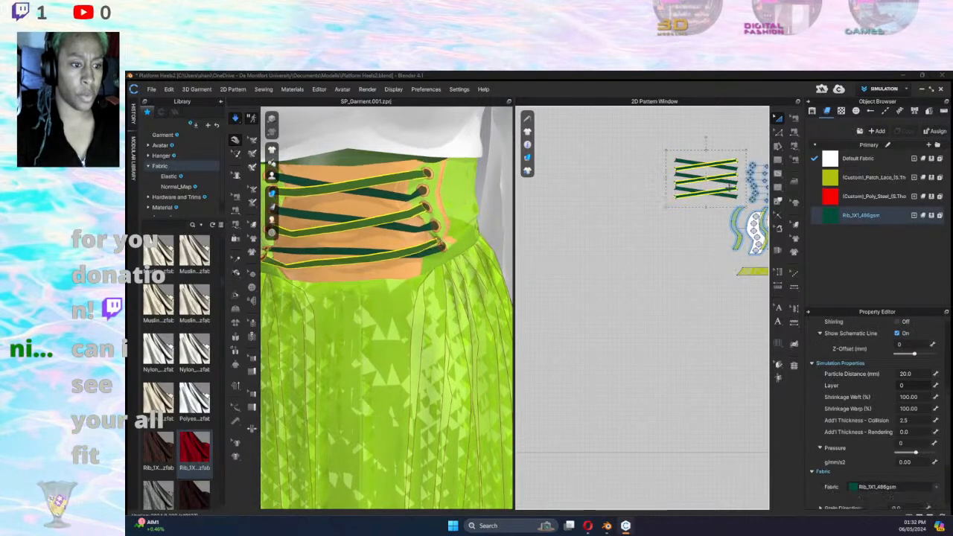
left_click(910, 385)
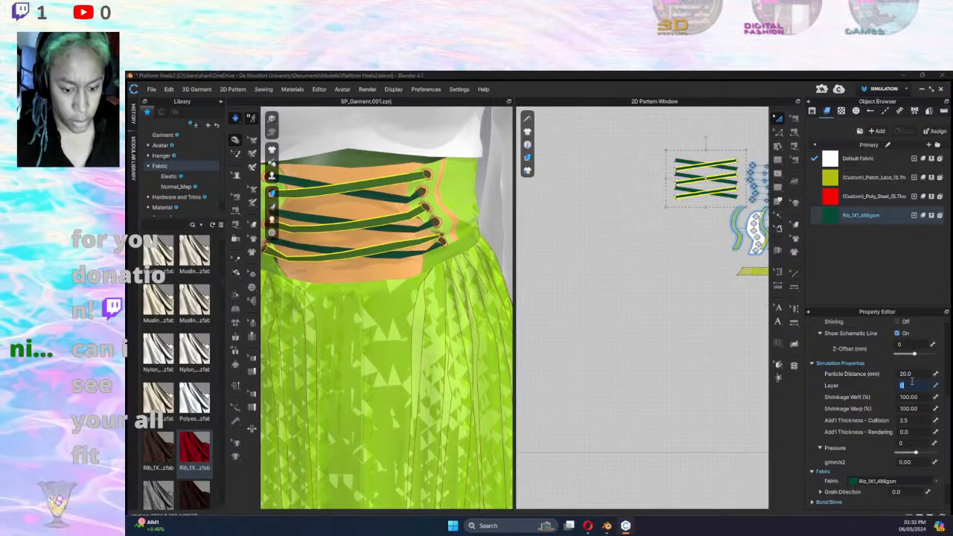
type("3")
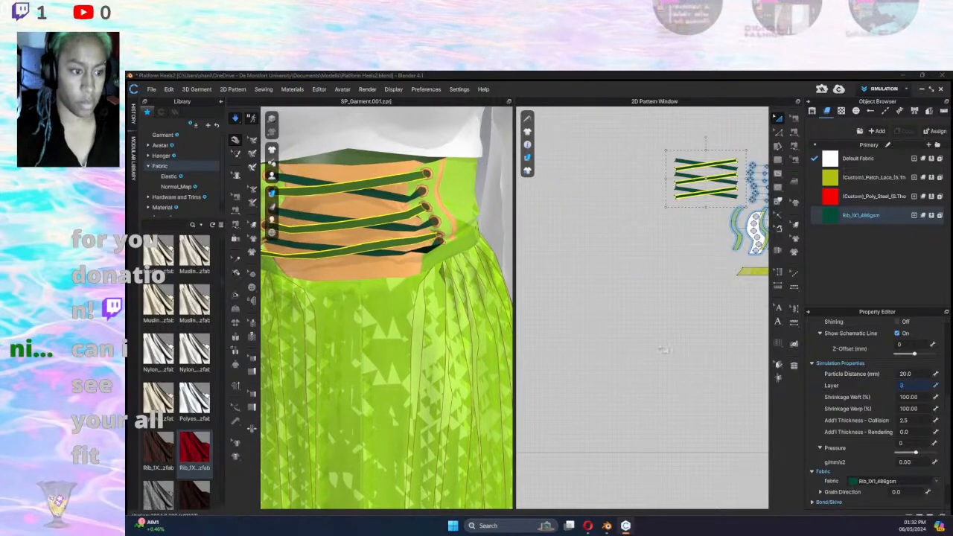
key("Return")
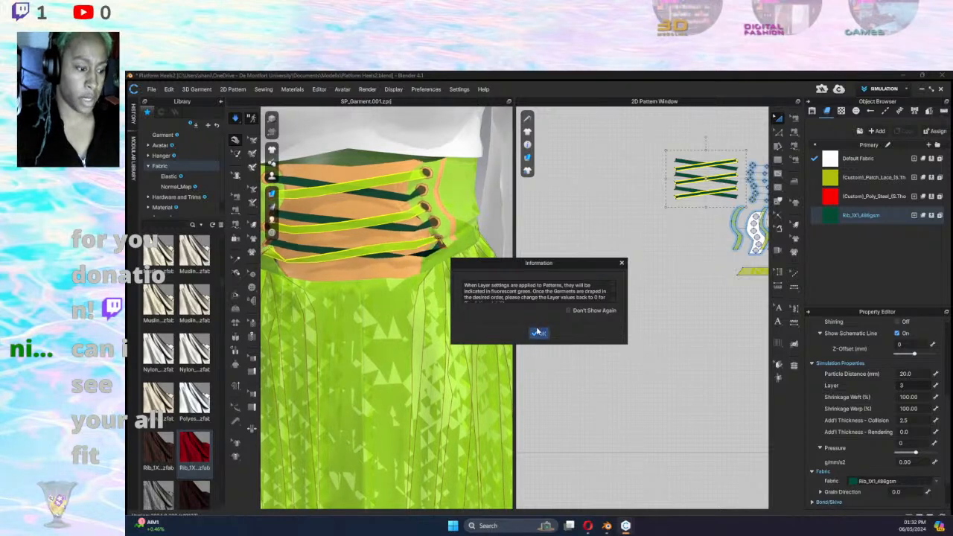
left_click(540, 335)
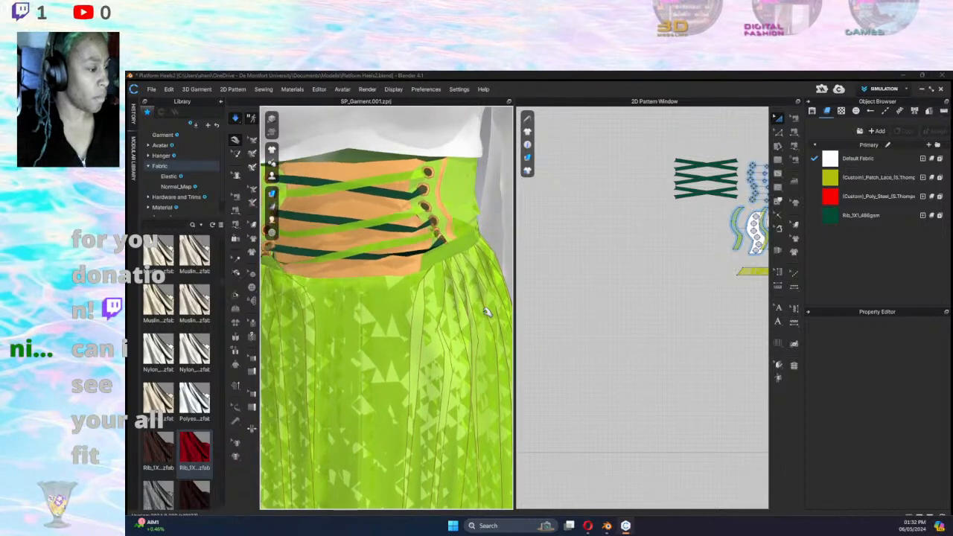
Inspect the crossed lacing and the waistband from the side and the front while the simulation runs.
right_click_drag(347, 301, 415, 300)
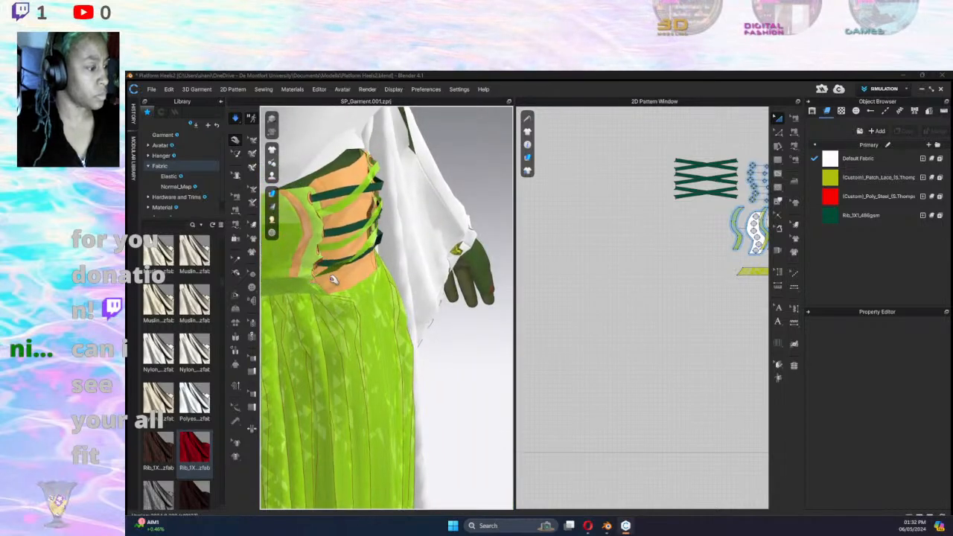
right_click_drag(282, 257, 302, 260)
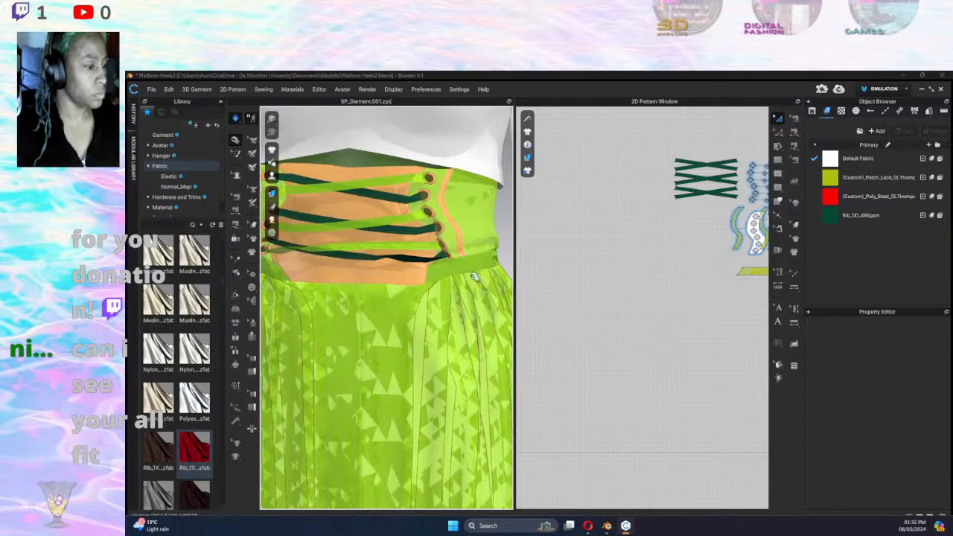
left_click(474, 277)
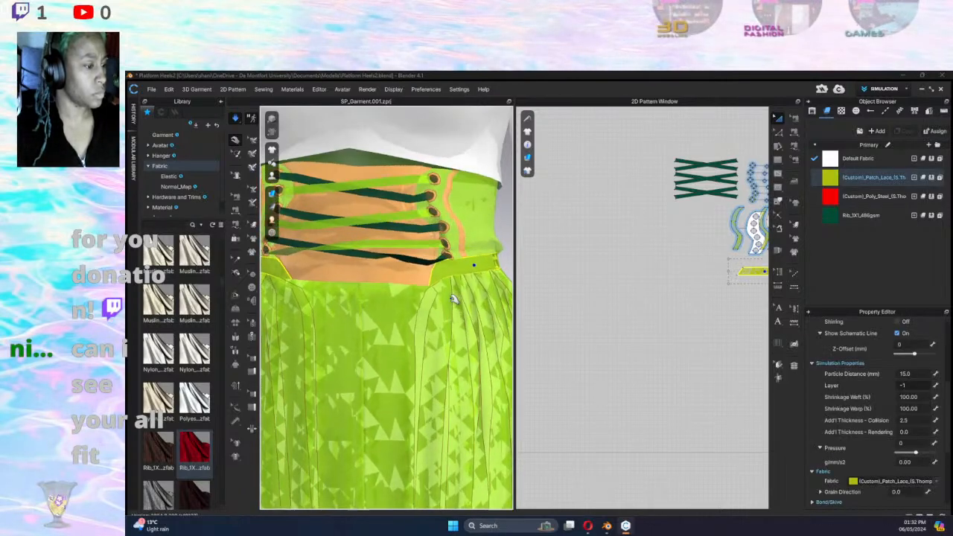
middle_click_drag(376, 315, 431, 299)
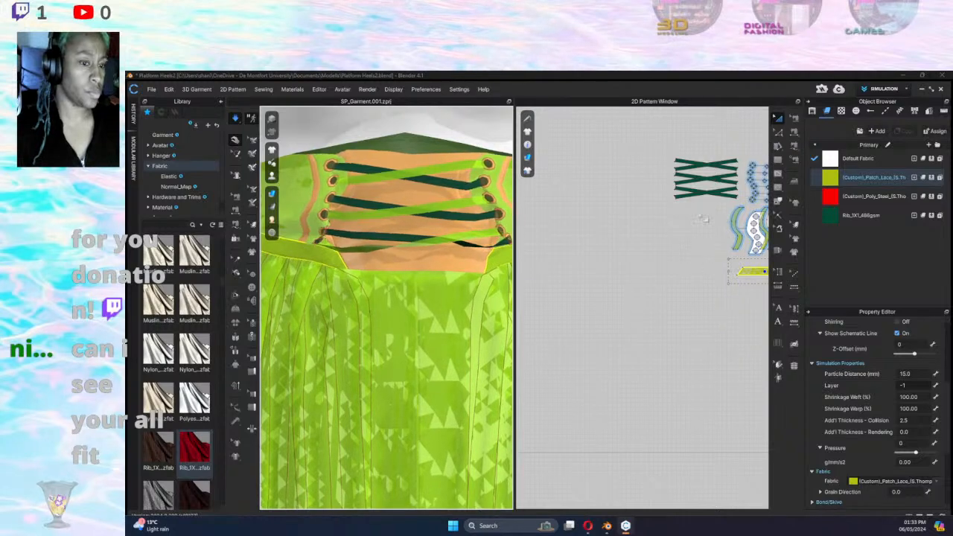
Lengthen the waist pattern pieces by moving the bottom corner points of the white, trim, eyelet and pink panels downward.
middle_click_drag(700, 220, 582, 220)
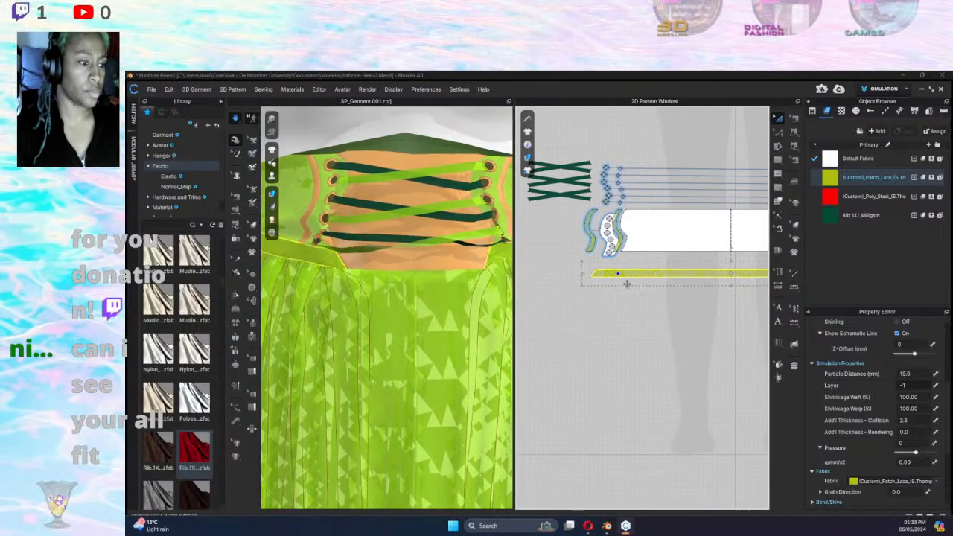
scroll(627, 284, "up", 5)
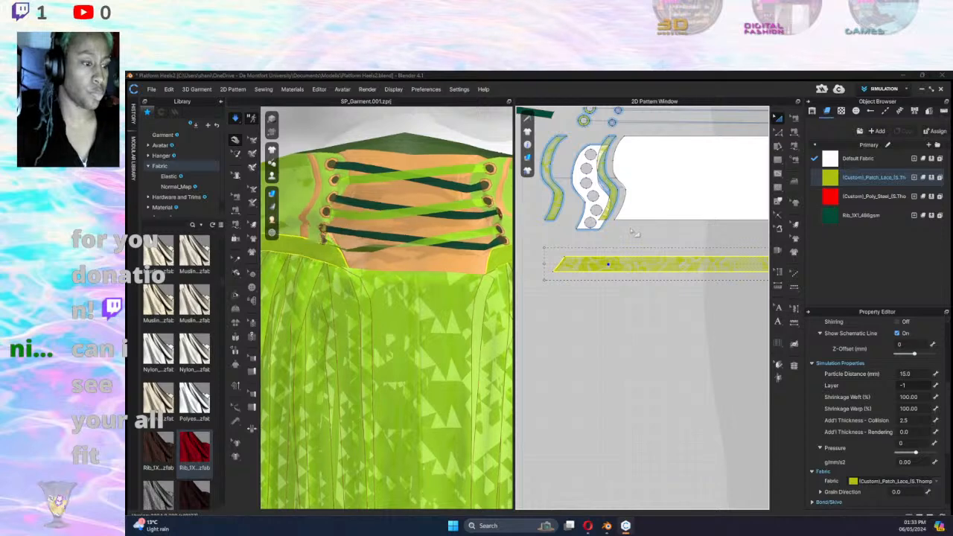
scroll(634, 233, "up", 2)
left_click(779, 131)
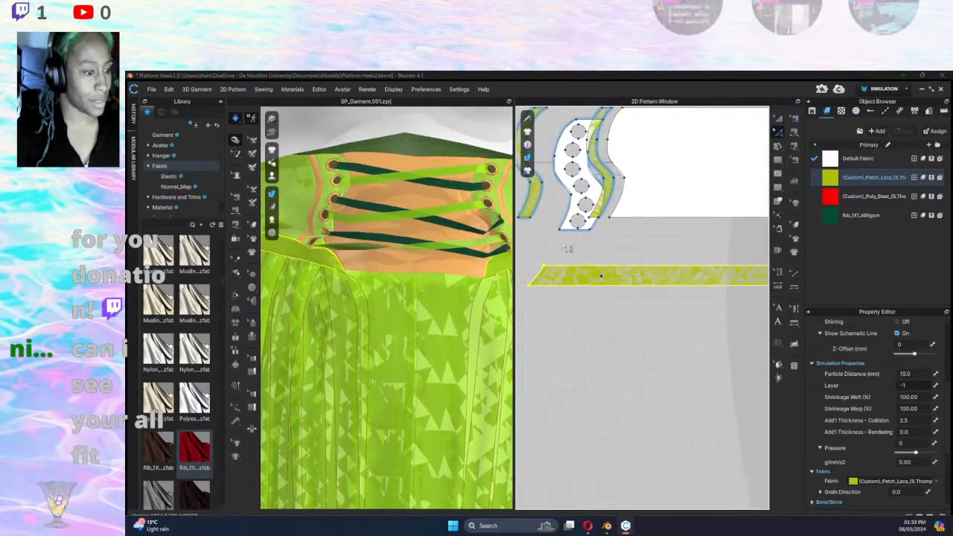
left_click(611, 216)
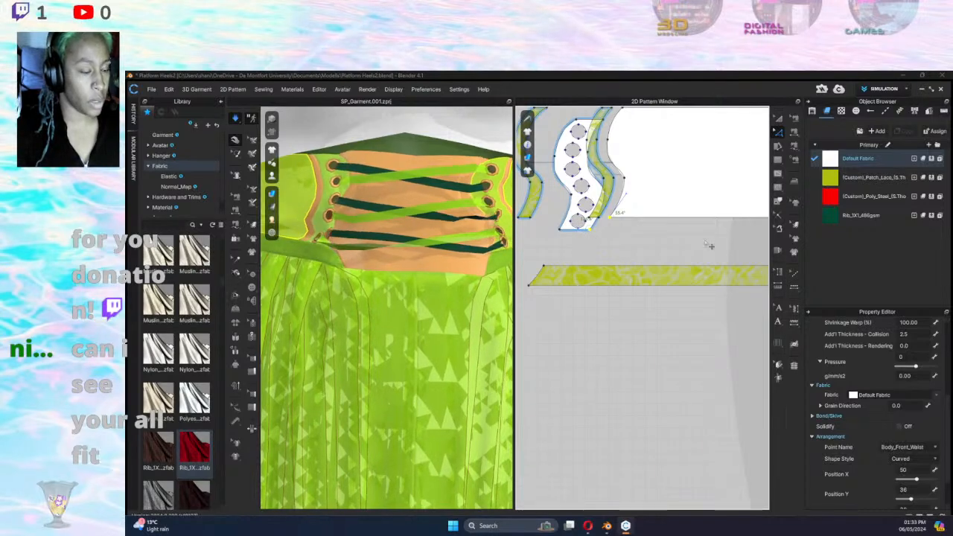
middle_click_drag(715, 243, 690, 248)
left_click(663, 277)
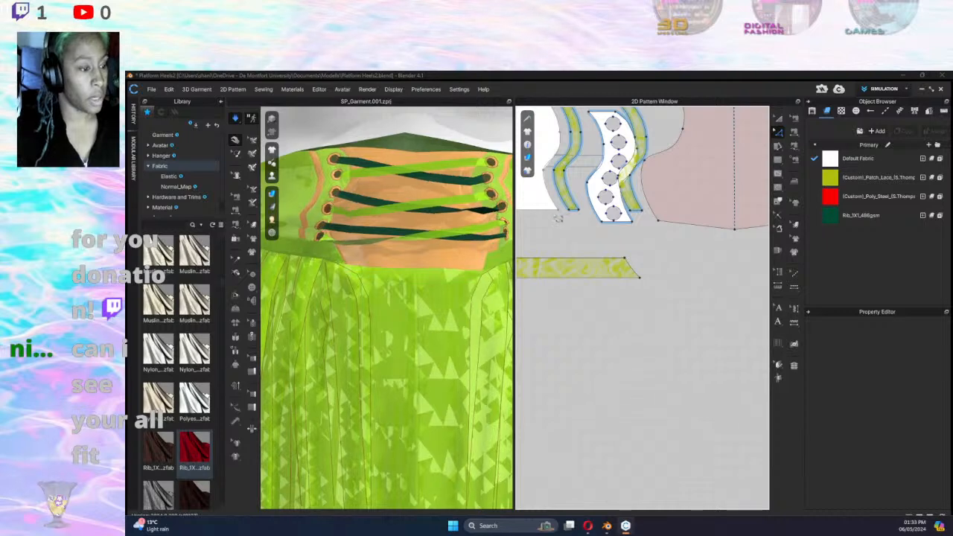
left_click(562, 211)
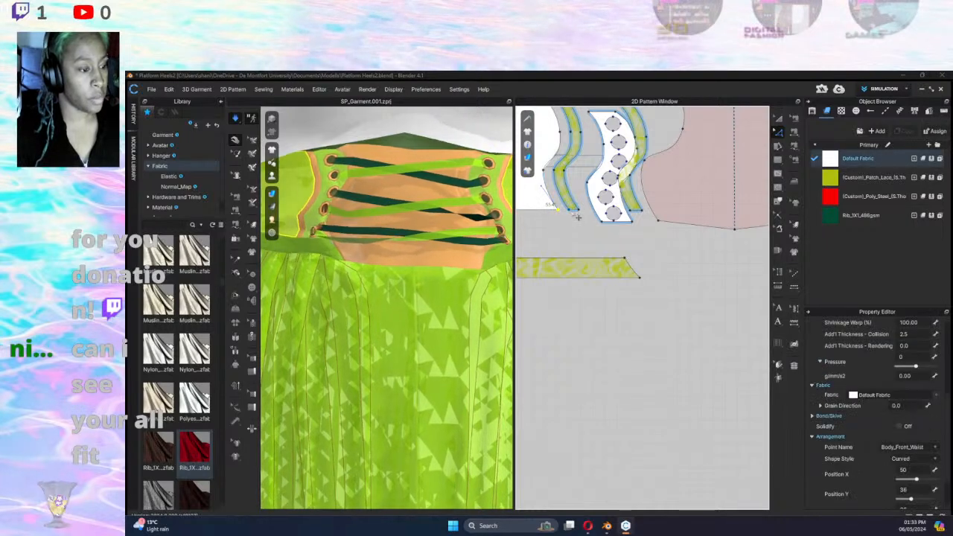
left_click(578, 216)
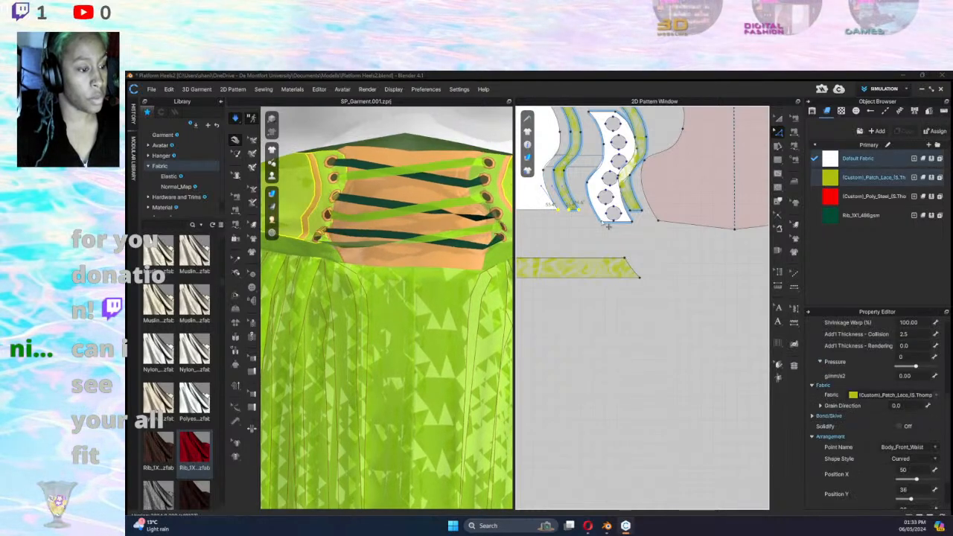
left_click(610, 222)
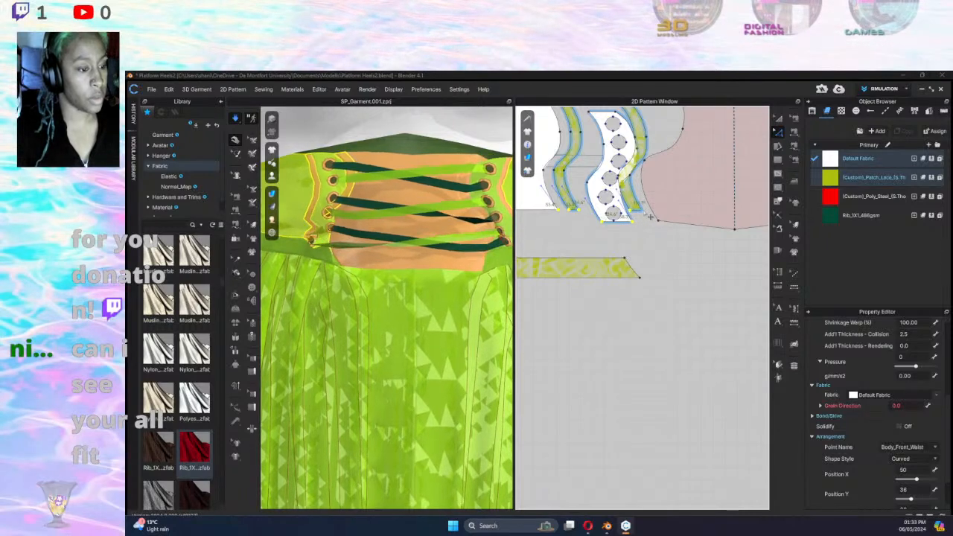
left_click(659, 222, "shift")
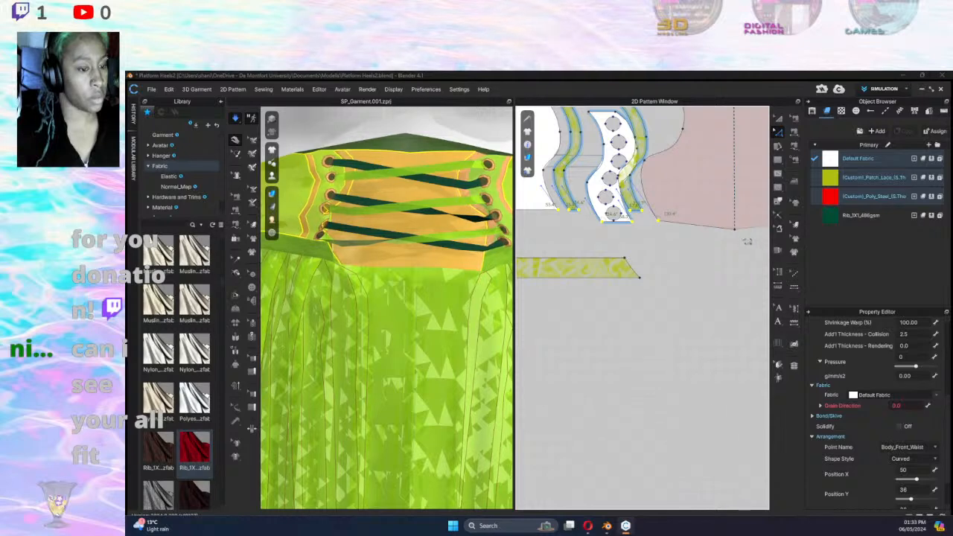
left_click(735, 230, "shift")
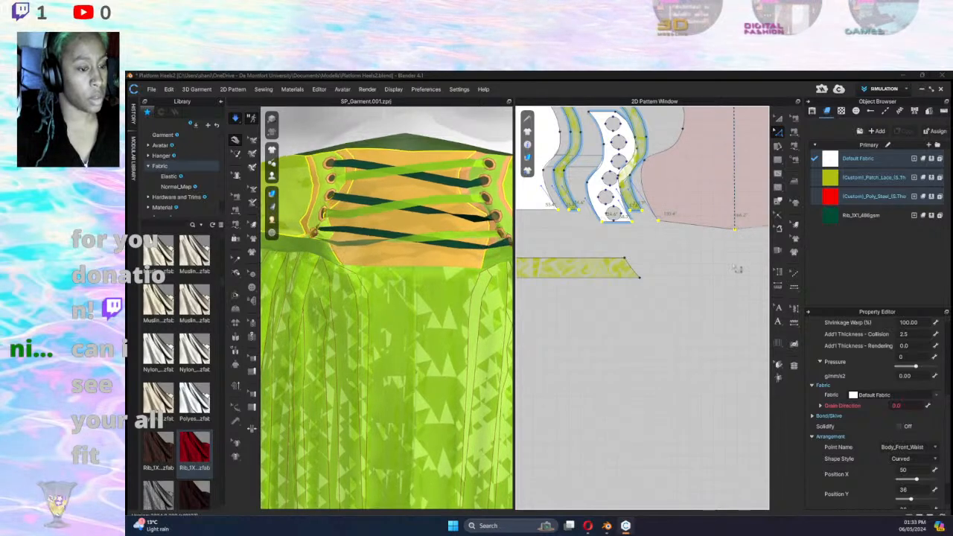
key("Down")
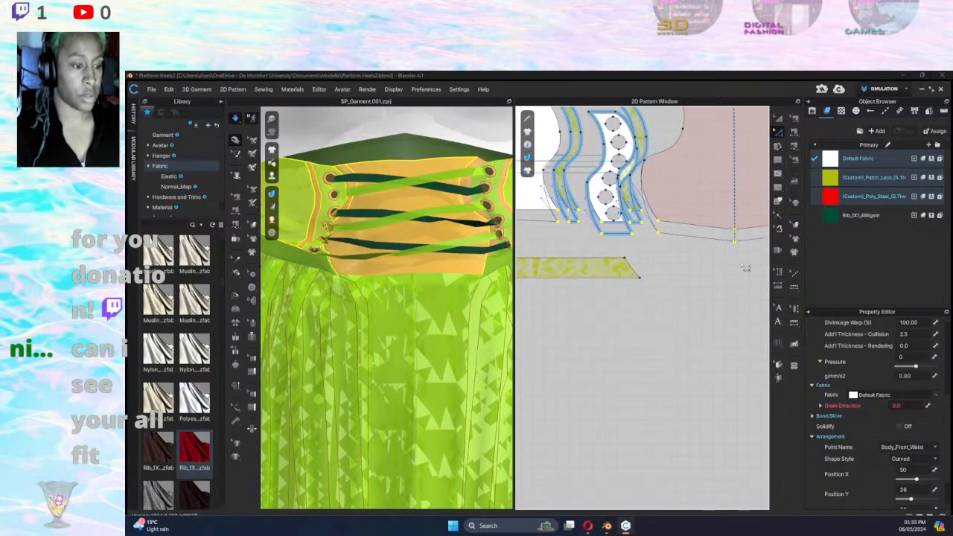
key("Down")
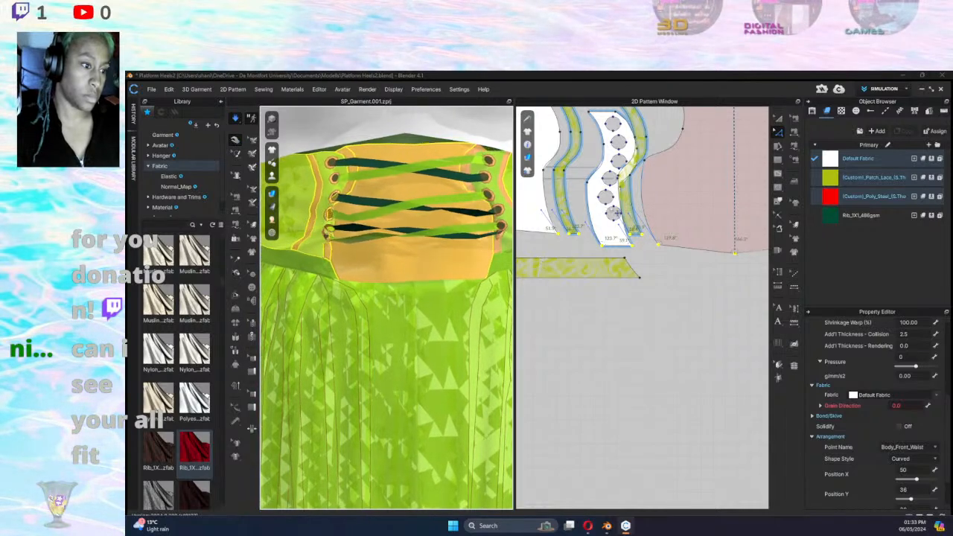
Move the lowest eyelet hole down toward the bottom edge of the white eyelet strip.
left_click(625, 214)
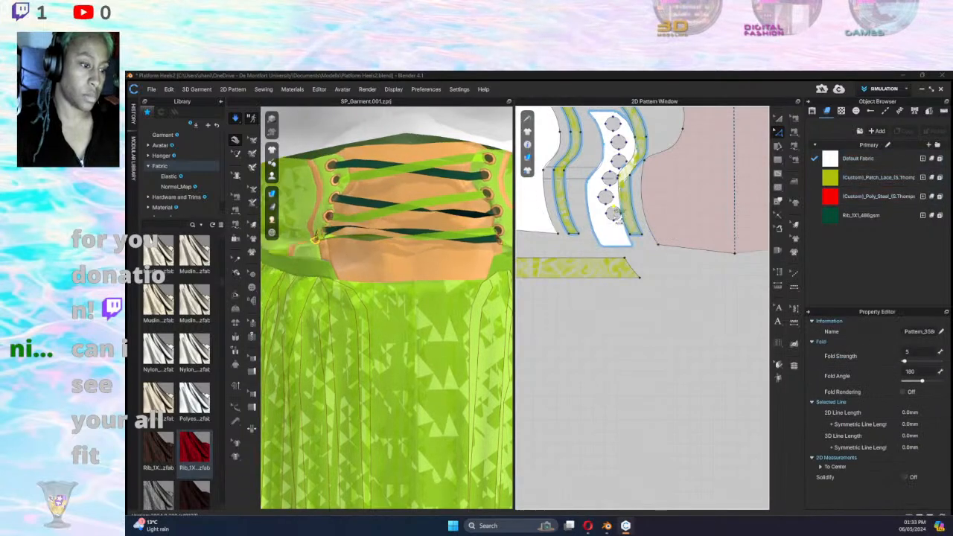
scroll(626, 216, "up", 6)
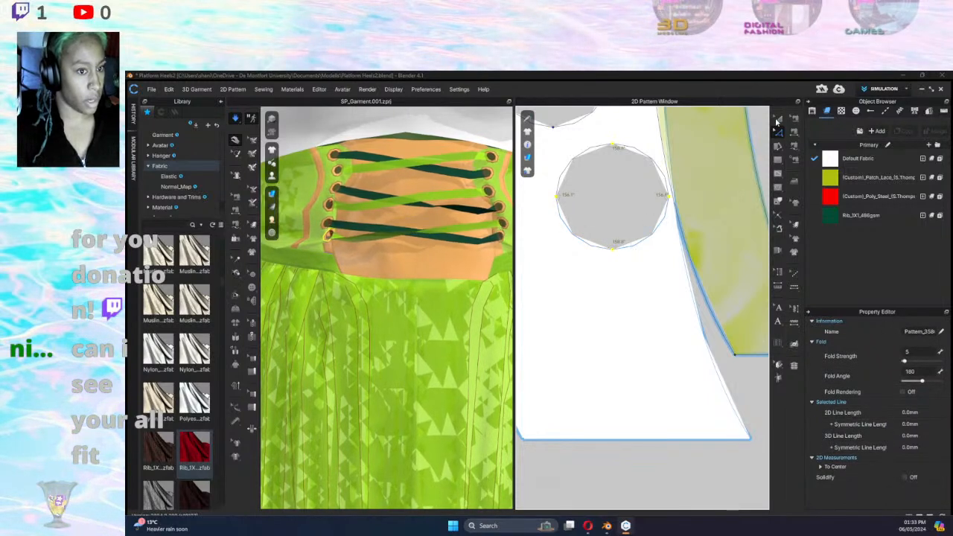
left_click(669, 231)
left_click(669, 231)
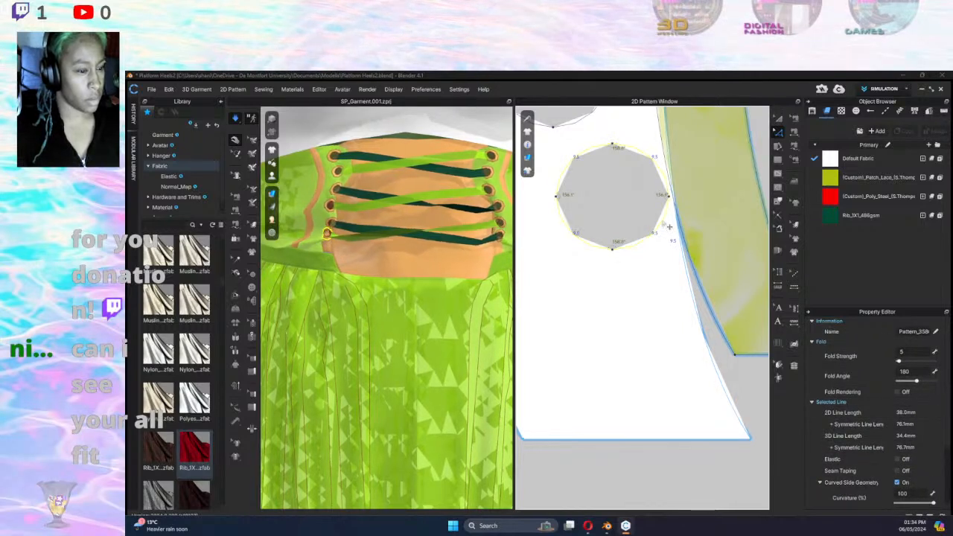
left_click_drag(671, 226, 638, 265)
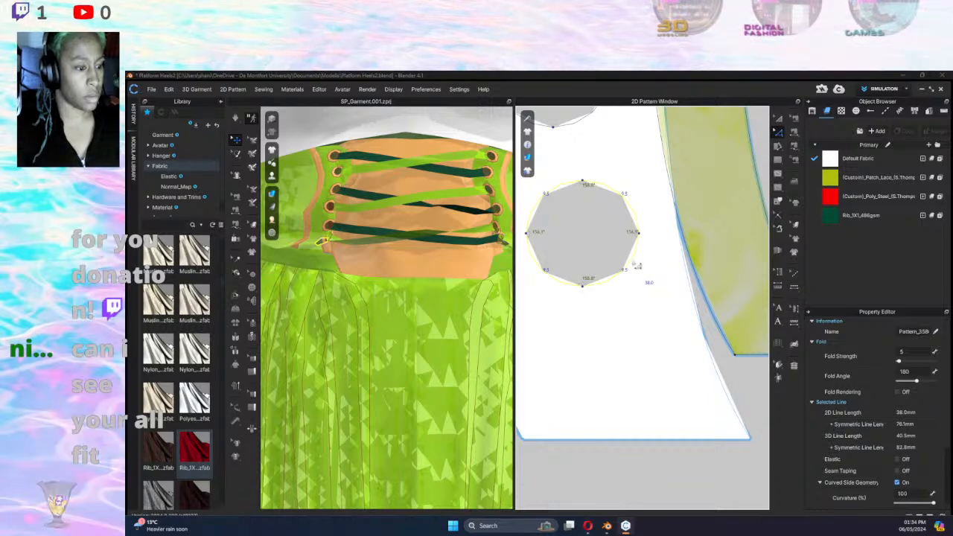
left_click_drag(642, 261, 669, 271)
scroll(648, 277, "down", 5)
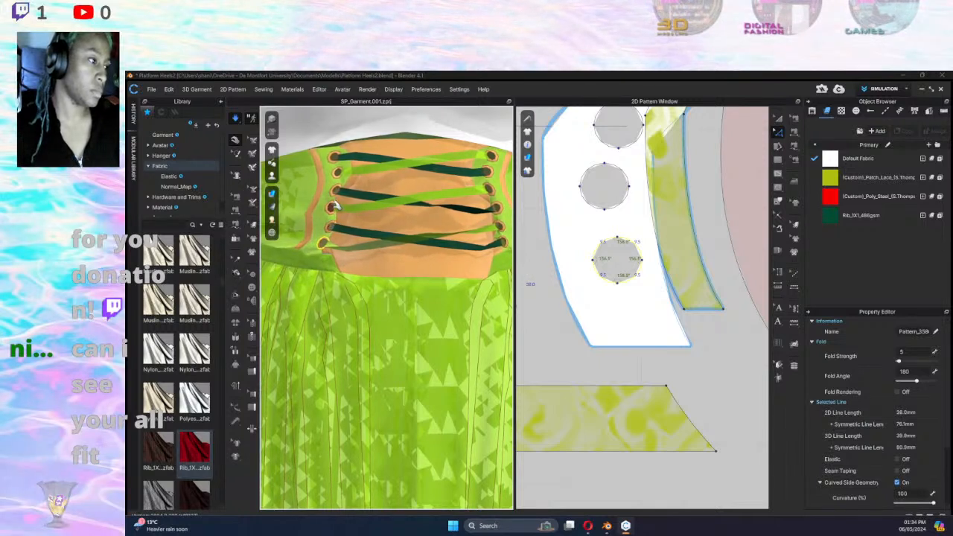
Pause the simulation and lower the bottom centre point of the wide white waist panel to level its lower edge.
scroll(439, 246, "down", 5)
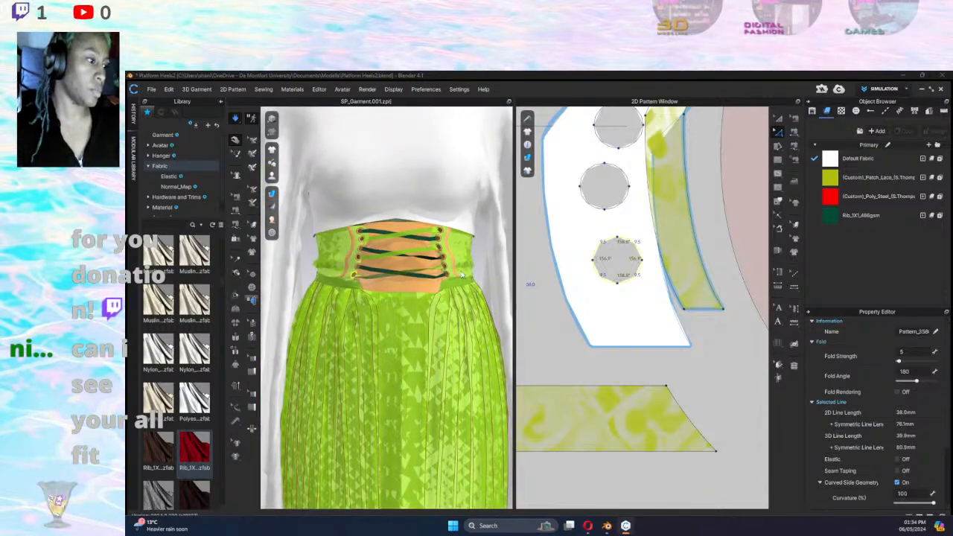
scroll(403, 281, "down", 5)
middle_click_drag(404, 280, 337, 267)
scroll(406, 264, "down", 2)
scroll(407, 265, "up", 5)
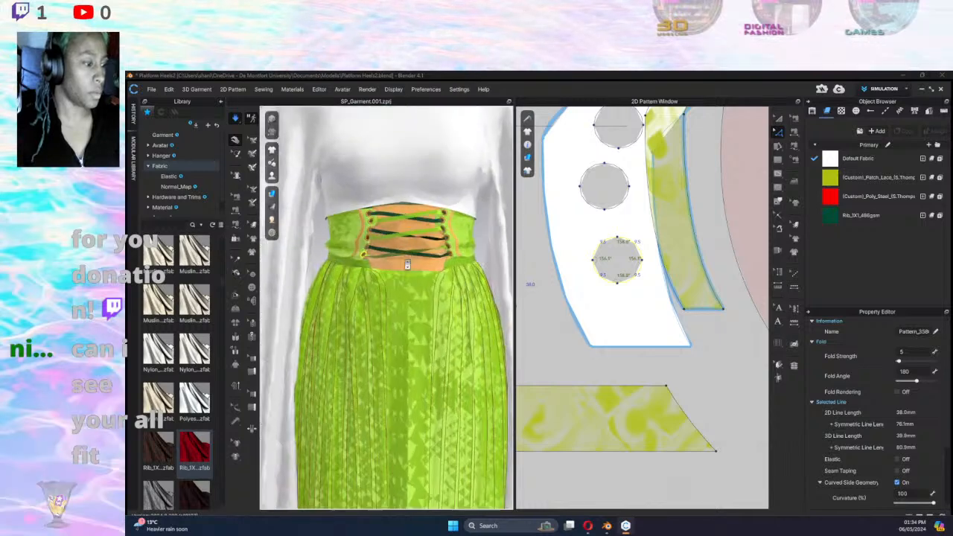
scroll(407, 265, "up", 2)
left_click(511, 261)
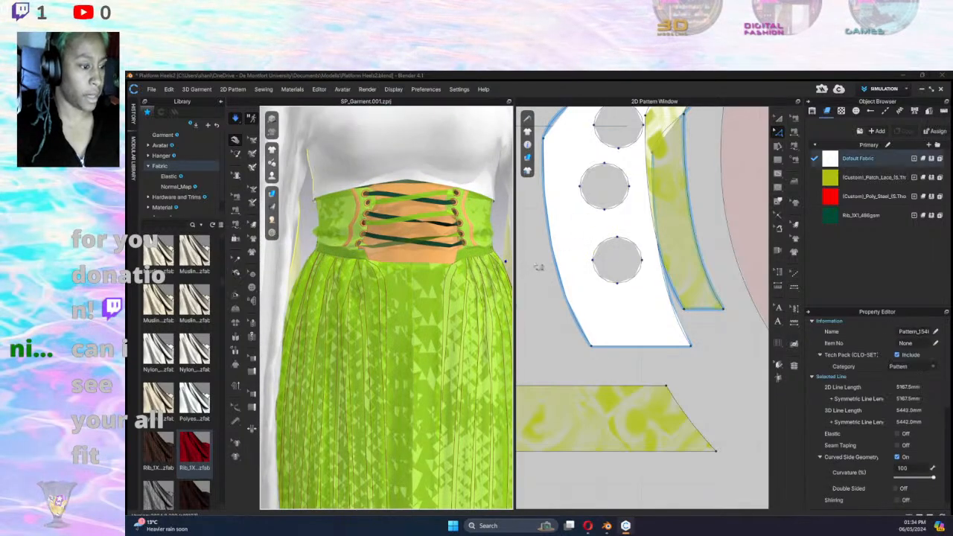
scroll(530, 263, "down", 3)
scroll(531, 258, "up", 3)
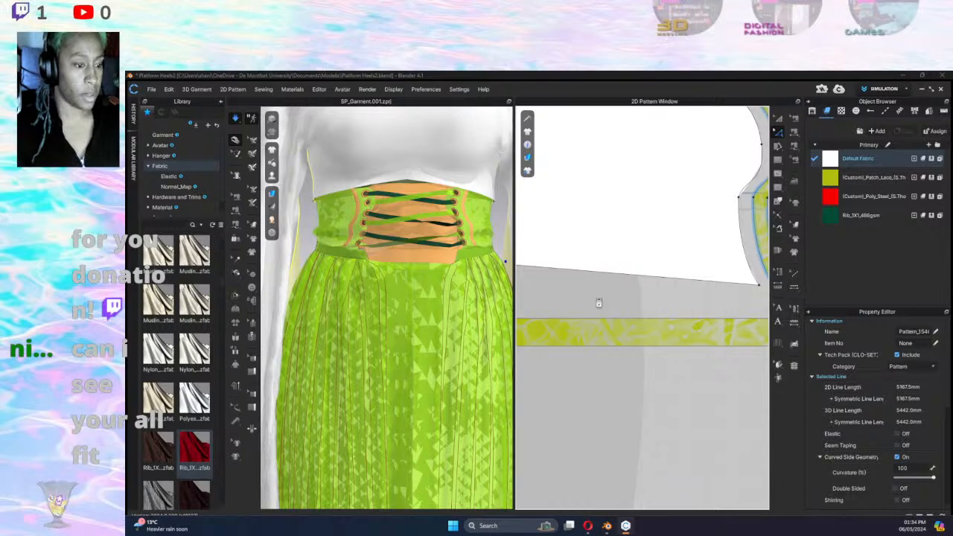
scroll(601, 298, "down", 6)
middle_click_drag(712, 273, 741, 279)
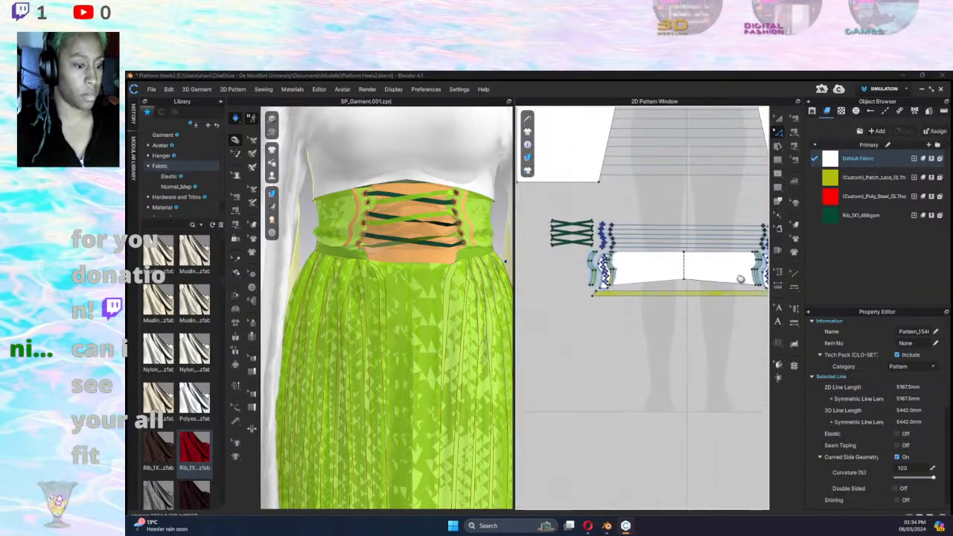
left_click(694, 282)
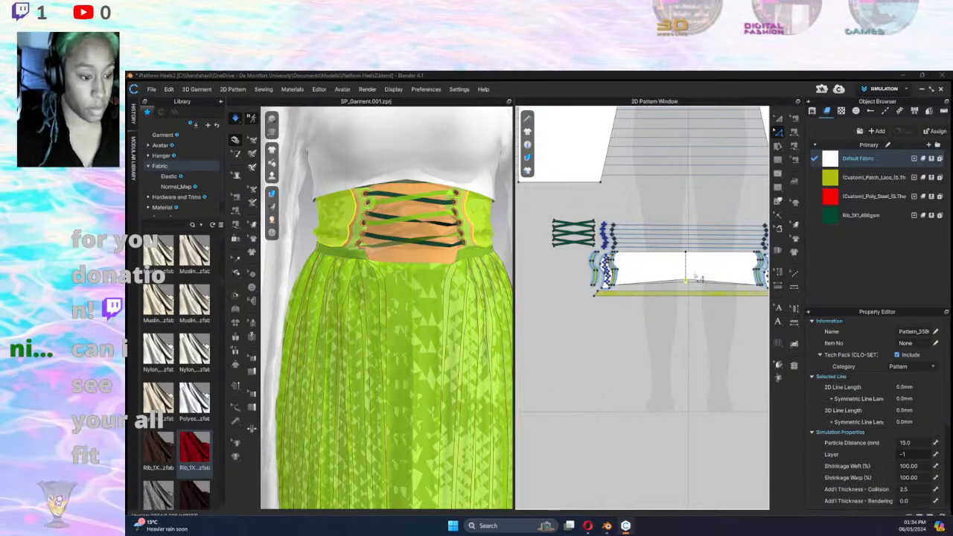
key("space")
key("Down")
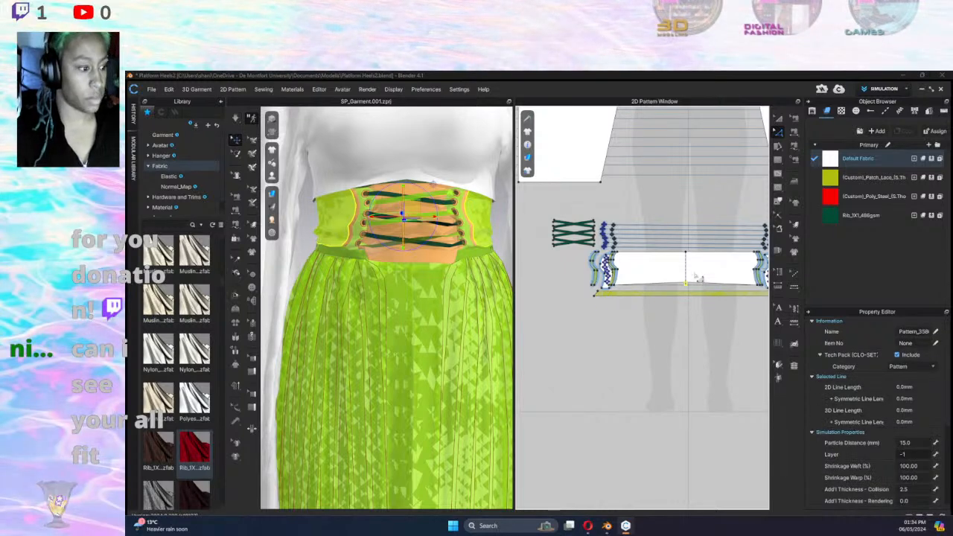
Lengthen the lowest pair of crossed lace strips by shifting their left end points outward.
scroll(547, 241, "up", 5)
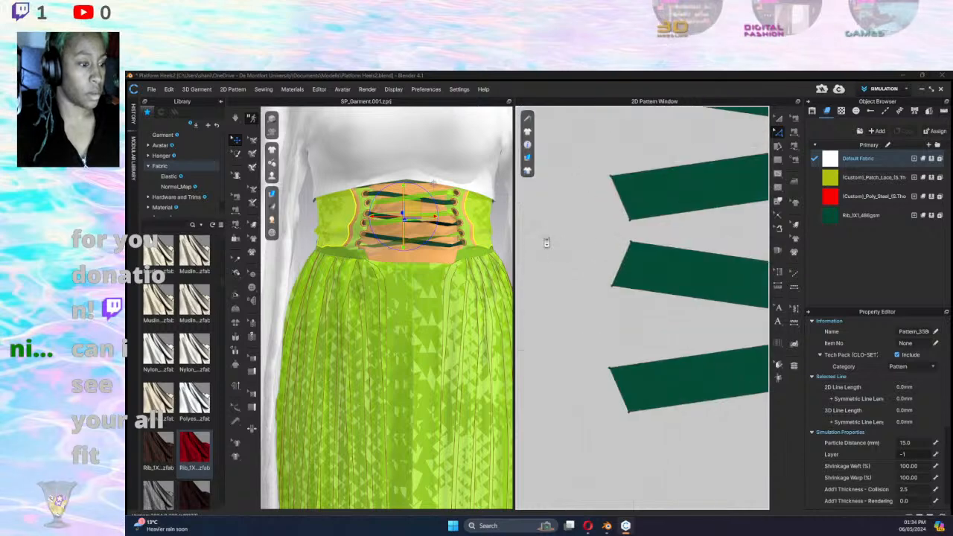
middle_click_drag(645, 240, 576, 238)
left_click_drag(561, 295, 517, 222)
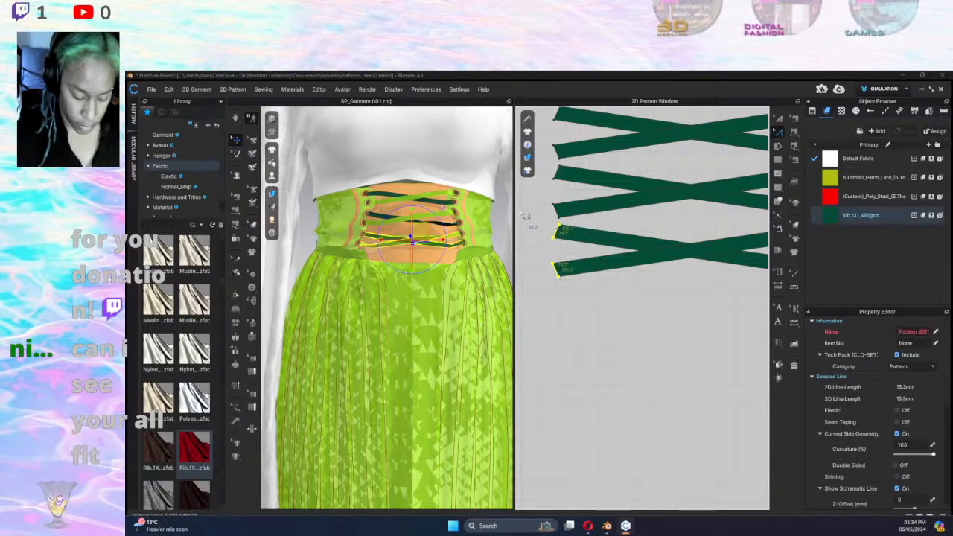
key("Left")
key("Left")
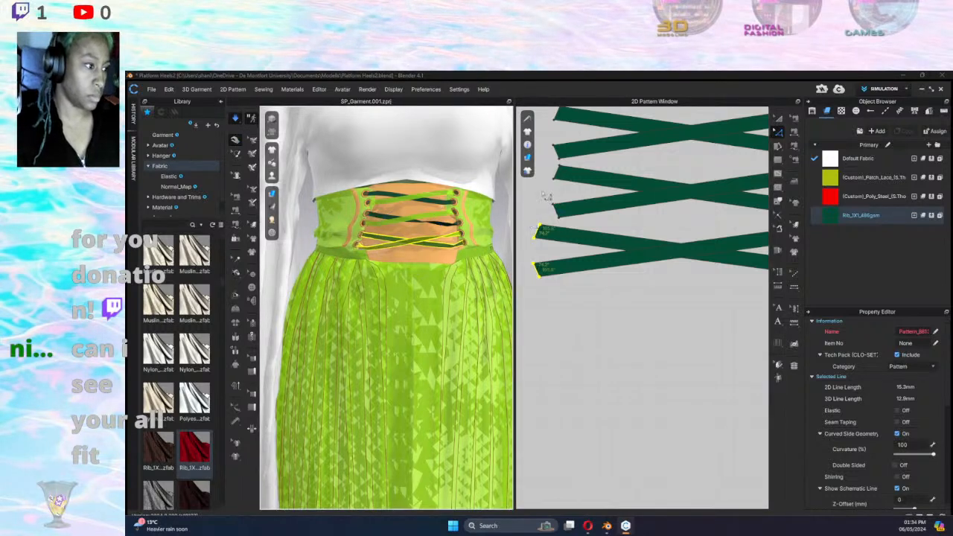
Extend the left ends of the upper four lace strips outward to line up with the lowest pair.
scroll(557, 207, "down", 3)
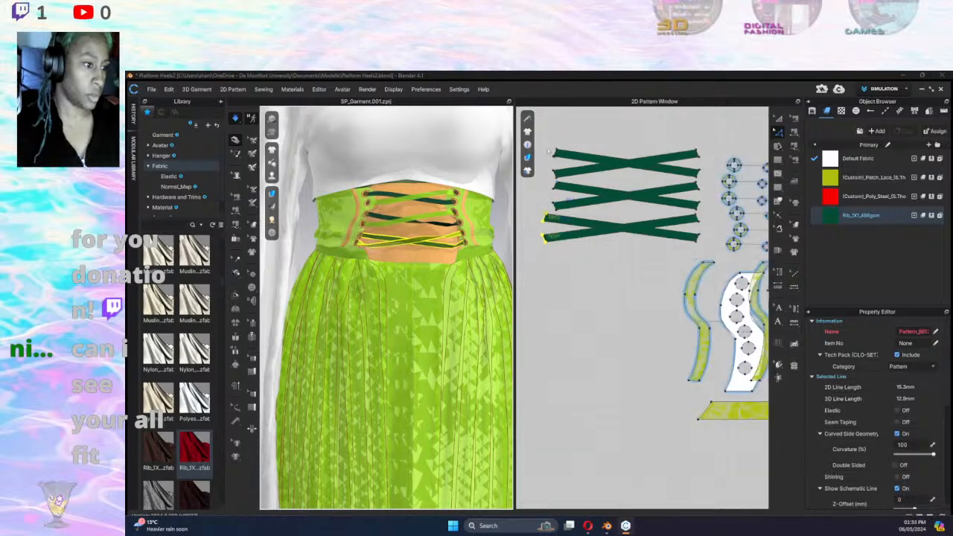
left_click(576, 193)
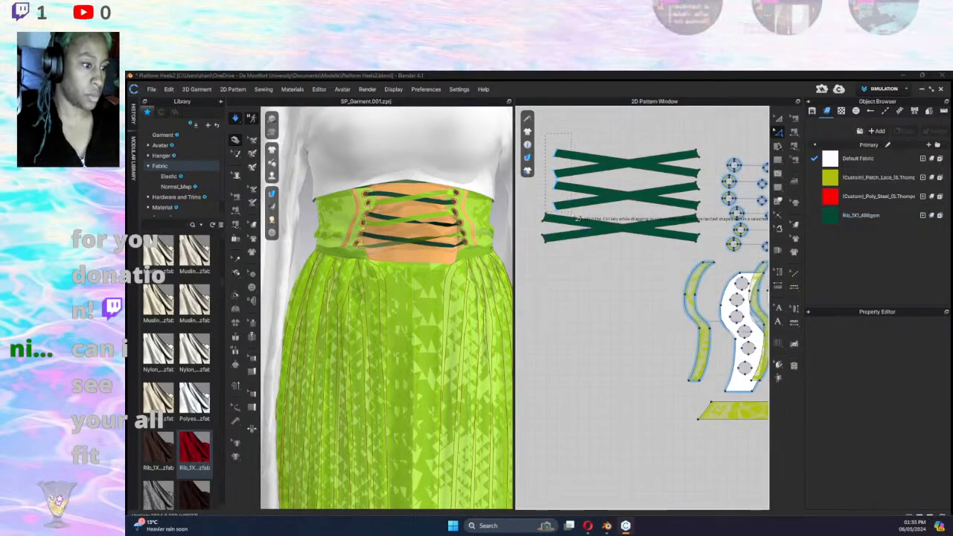
left_click_drag(538, 139, 573, 209)
key("Left")
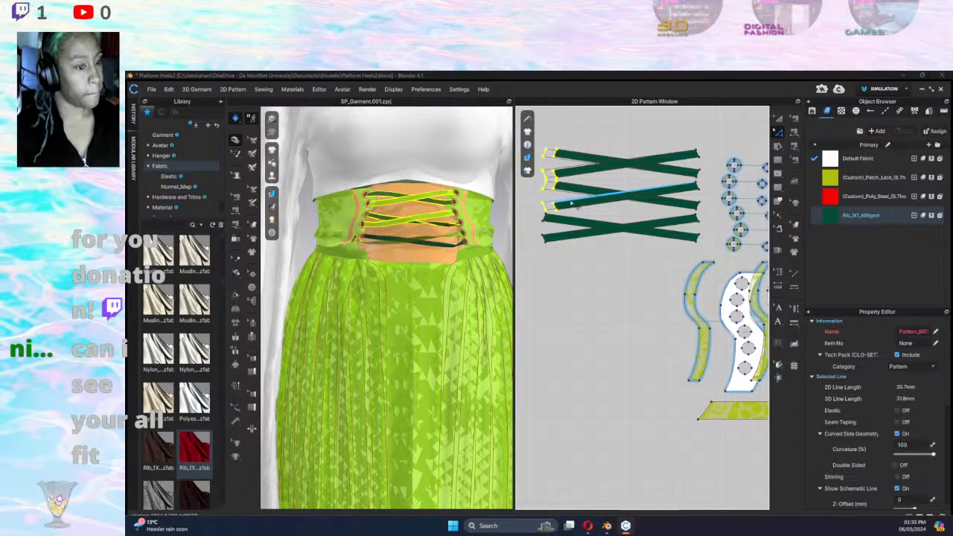
left_click(590, 300)
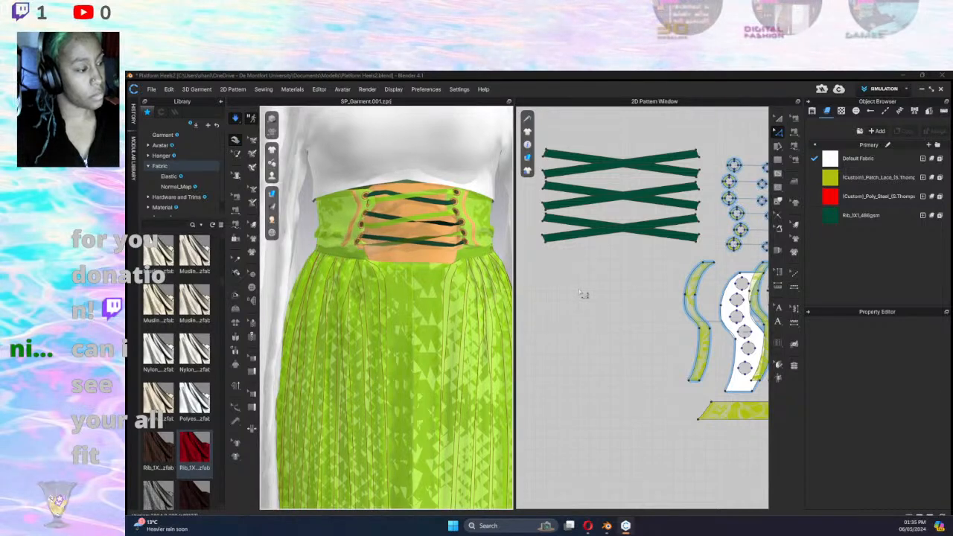
Narrow the small red centre waist panel horizontally in two passes, then resume the simulation to tighten the front.
scroll(630, 304, "down", 6)
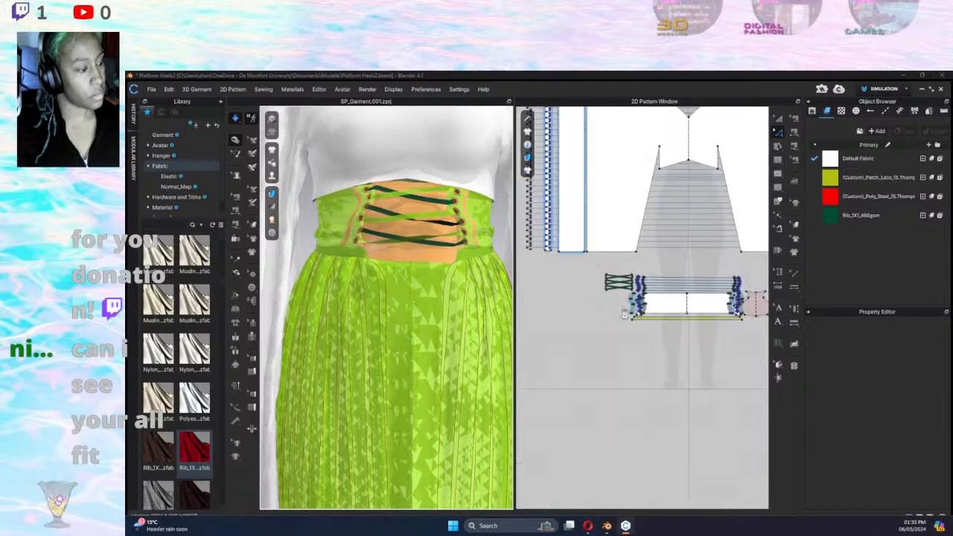
middle_click_drag(719, 340, 602, 340)
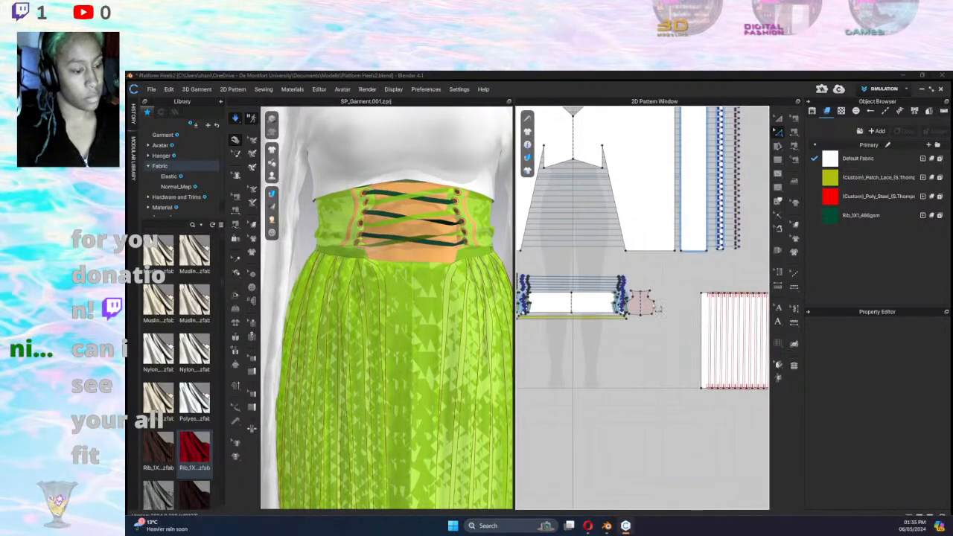
left_click(779, 119)
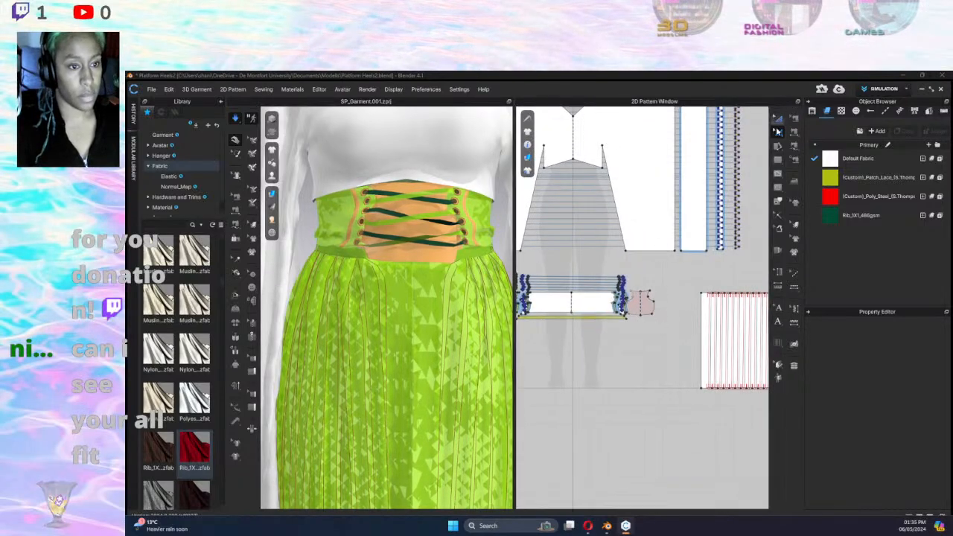
left_click(654, 304)
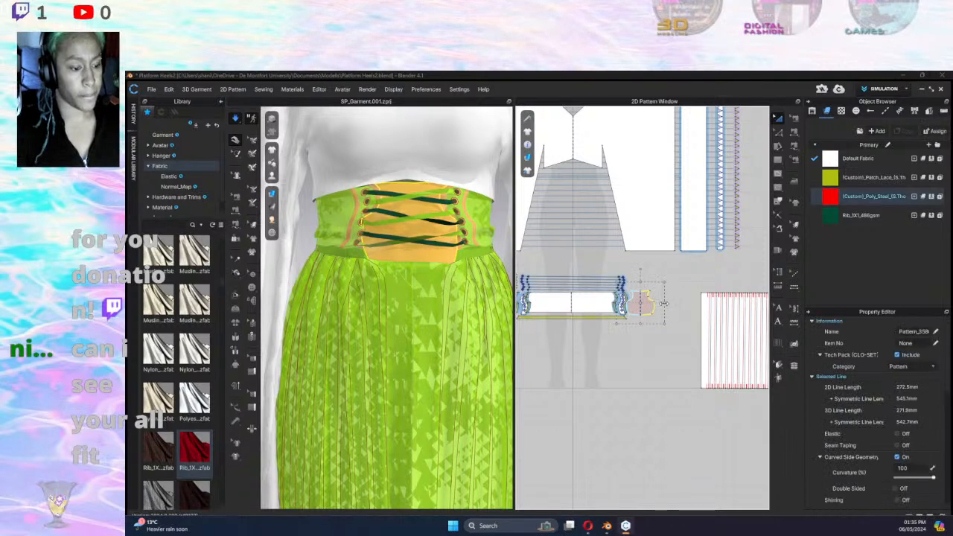
left_click_drag(662, 304, 662, 304)
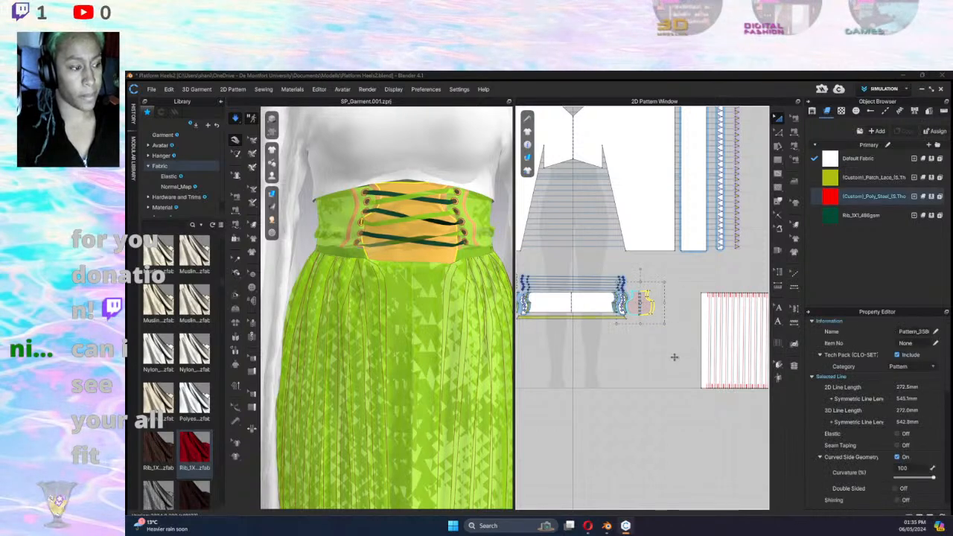
key("space")
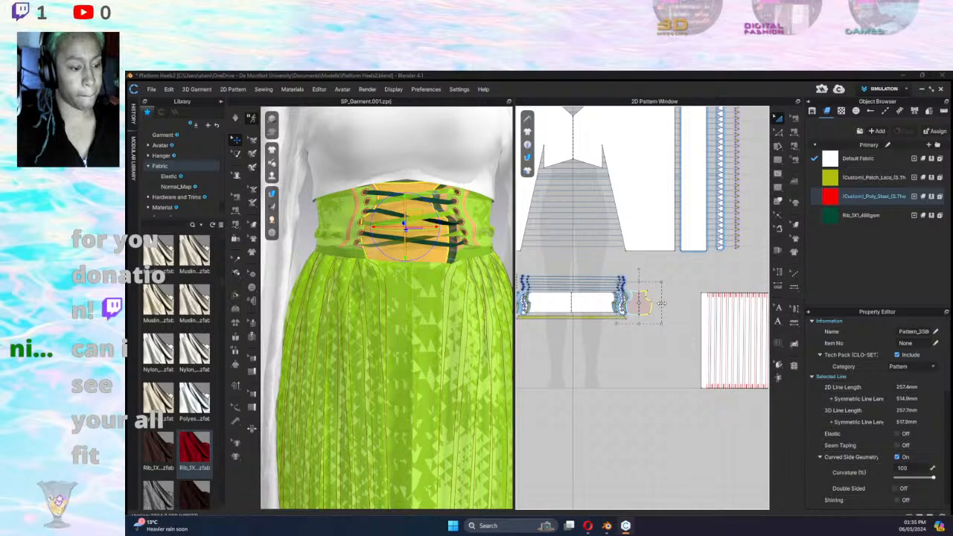
left_click_drag(658, 304, 657, 304)
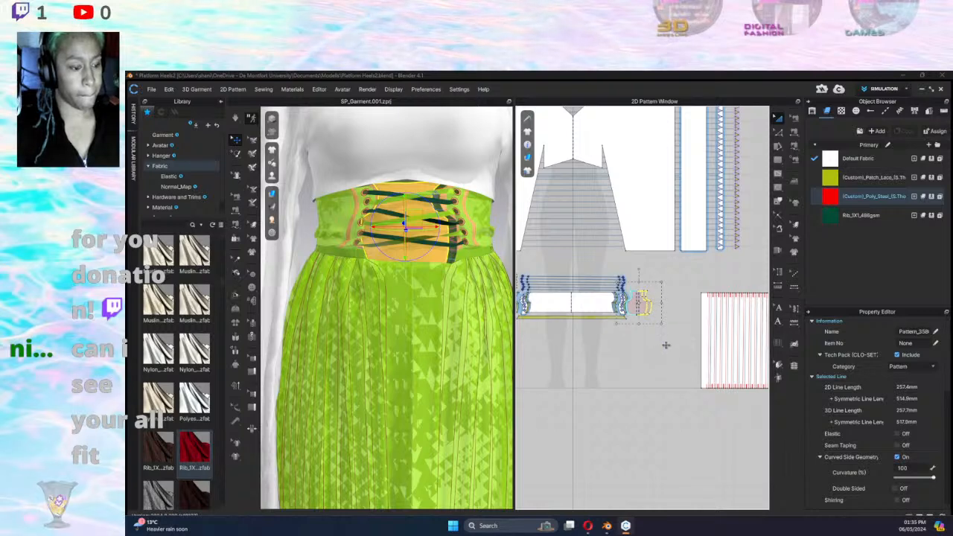
key("space")
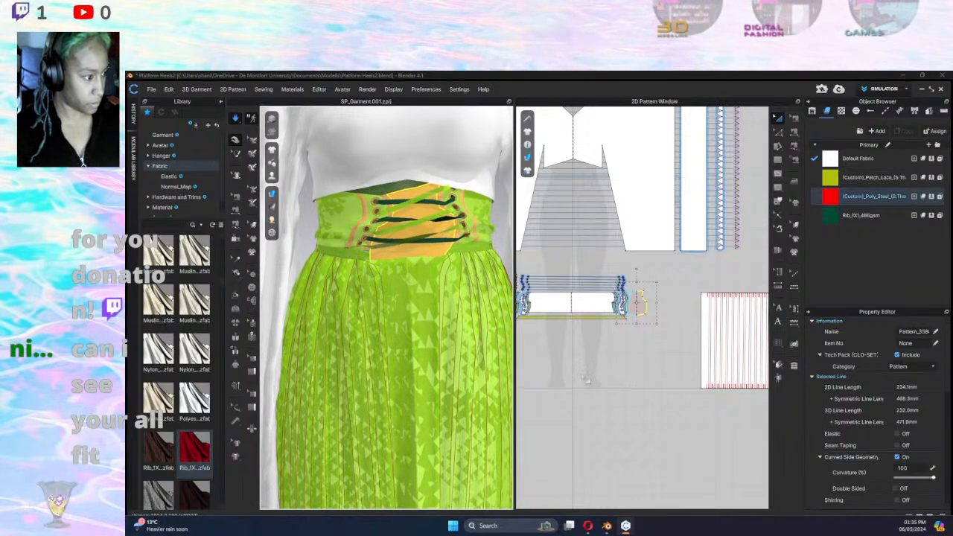
Lengthen all the crossed lace strips by shifting their left end points further outward, then simulate the garment.
middle_click_drag(547, 348, 686, 360)
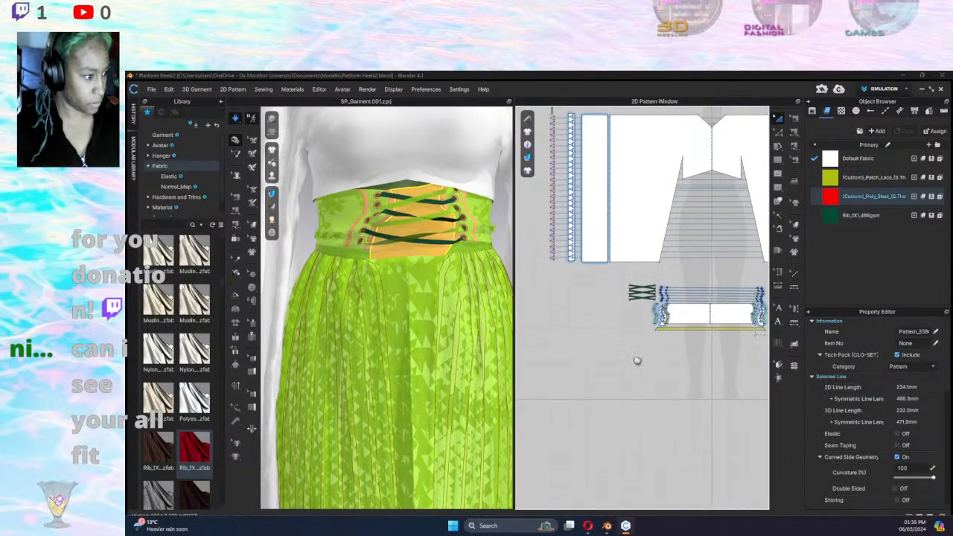
scroll(636, 361, "up", 5)
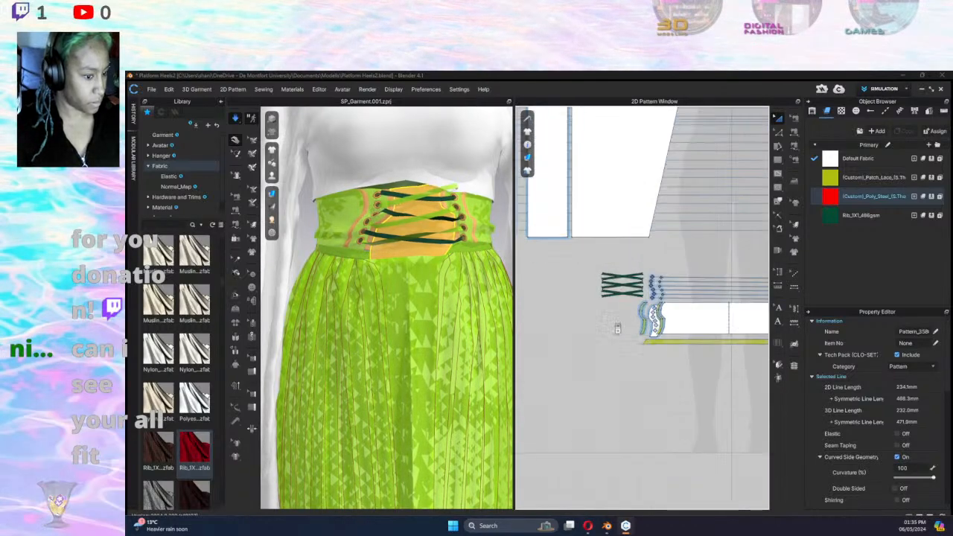
scroll(617, 328, "up", 3)
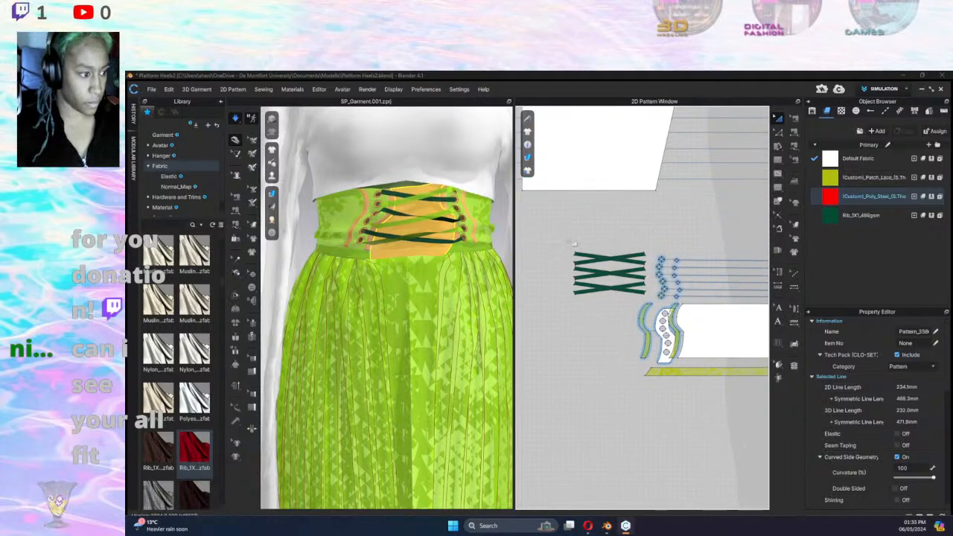
left_click(605, 327)
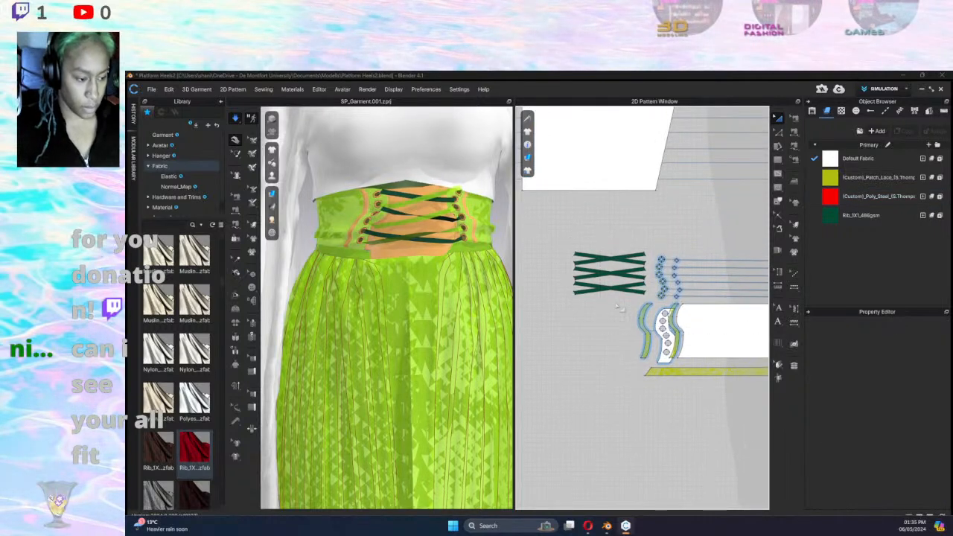
key("z")
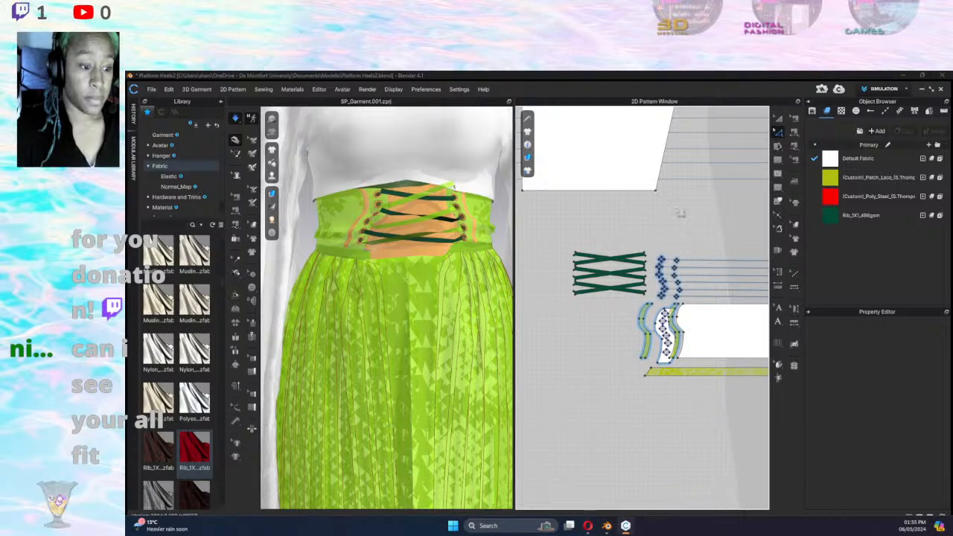
left_click_drag(558, 241, 591, 315)
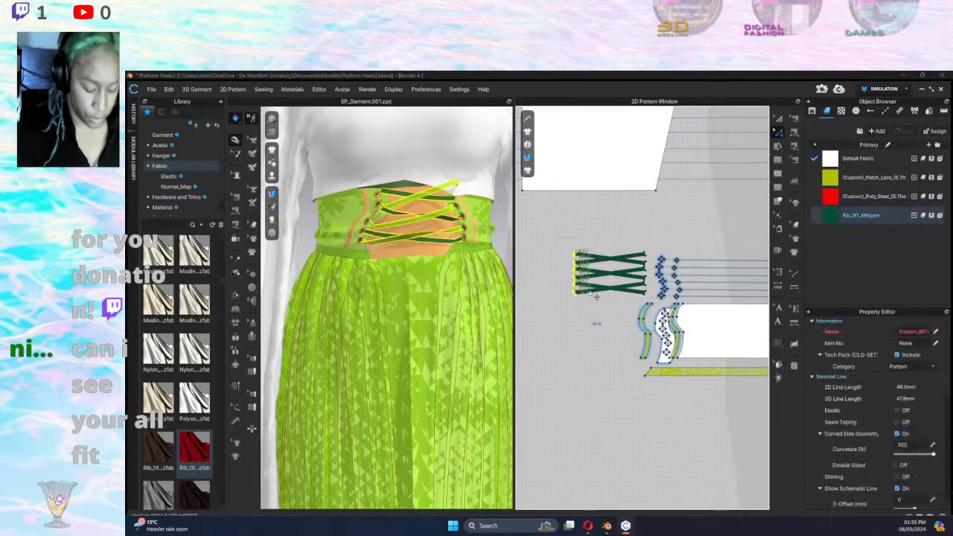
key("Left")
key("Left")
key("Left")
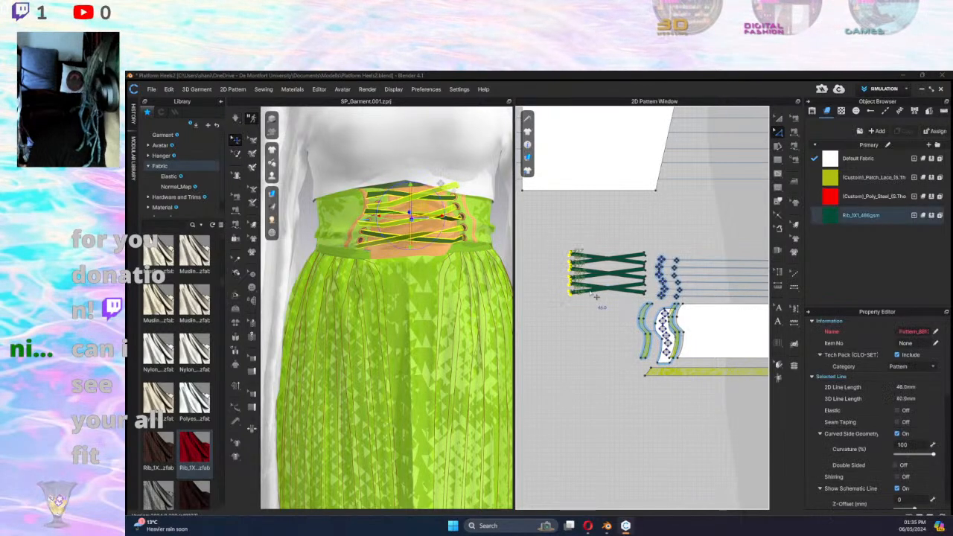
key("space")
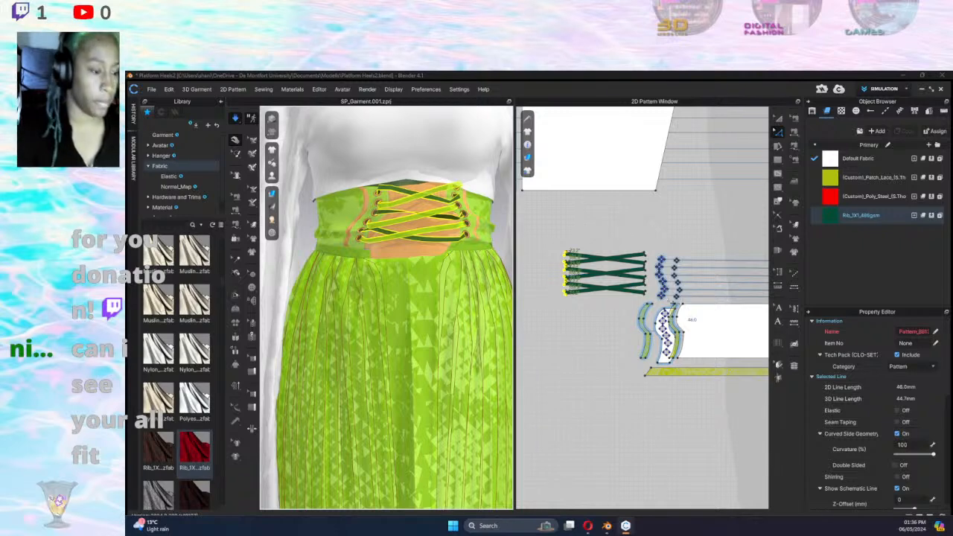
Set the particle distance of all the green lace strips to 15 mm and their layer to 0.
left_click(779, 120)
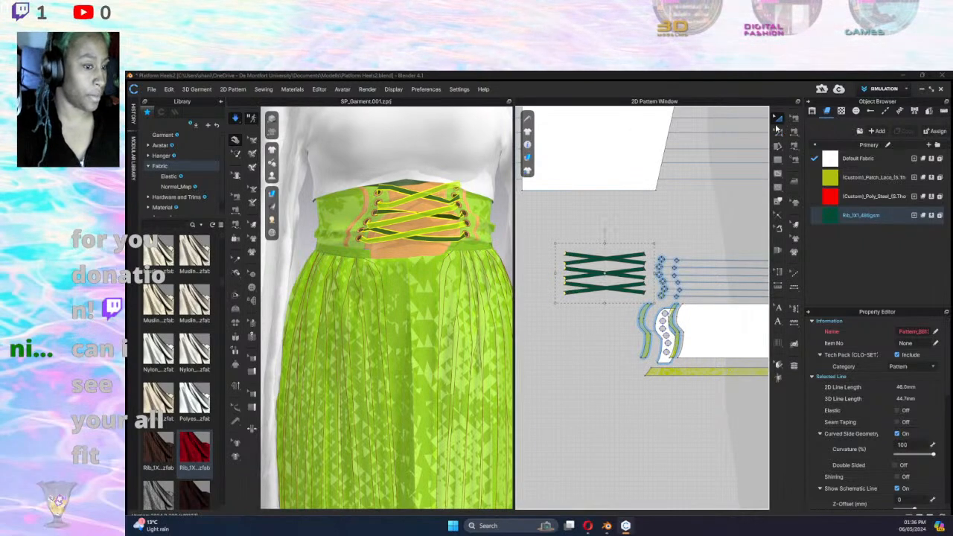
left_click_drag(549, 226, 654, 302)
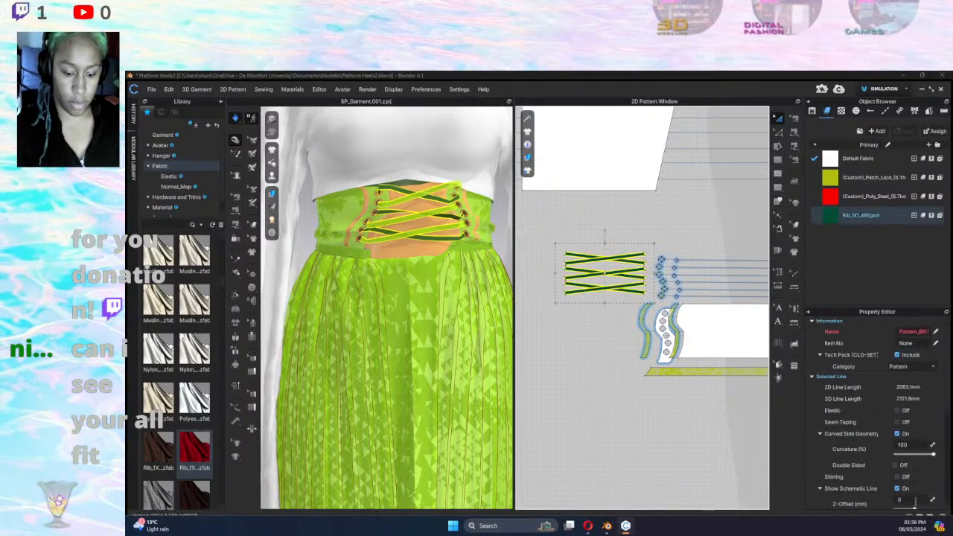
left_click(916, 501)
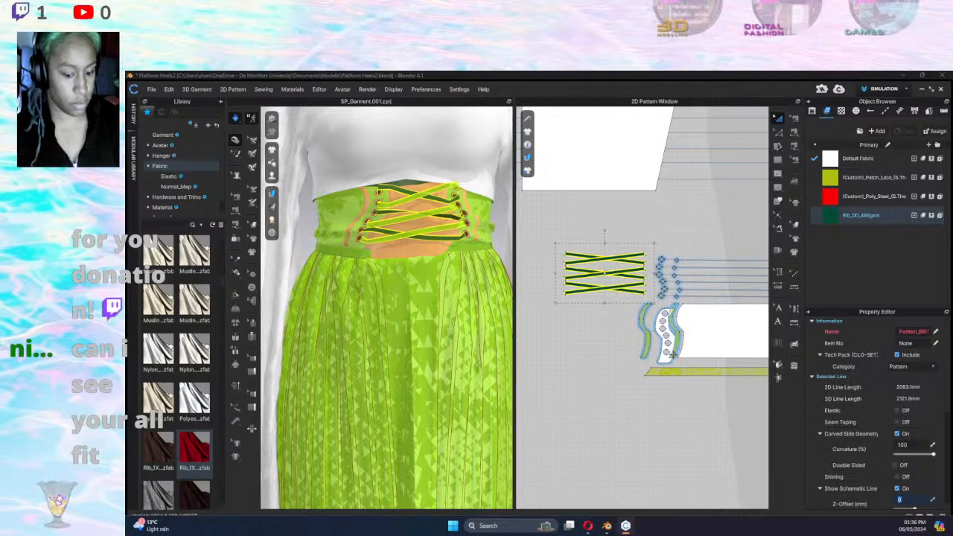
scroll(917, 402, "down", 2)
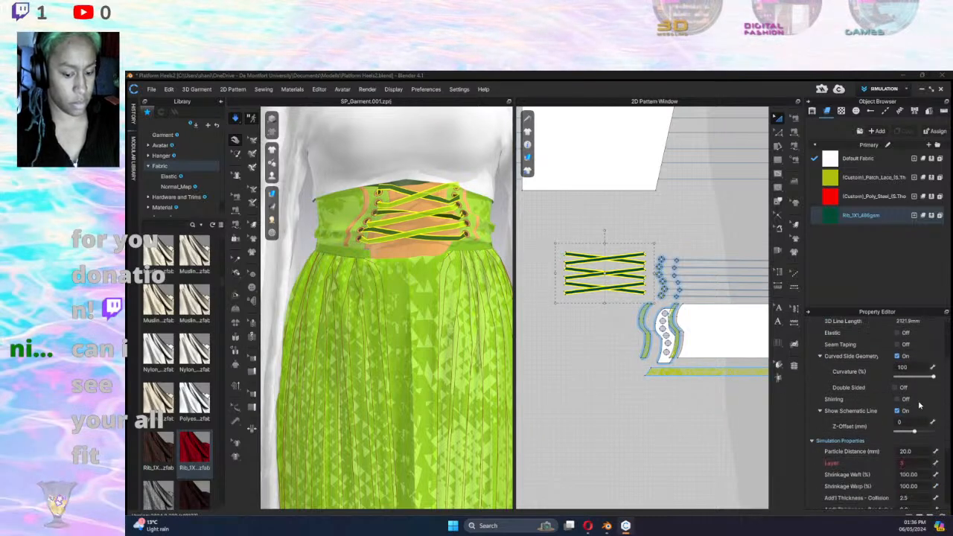
left_click(910, 451)
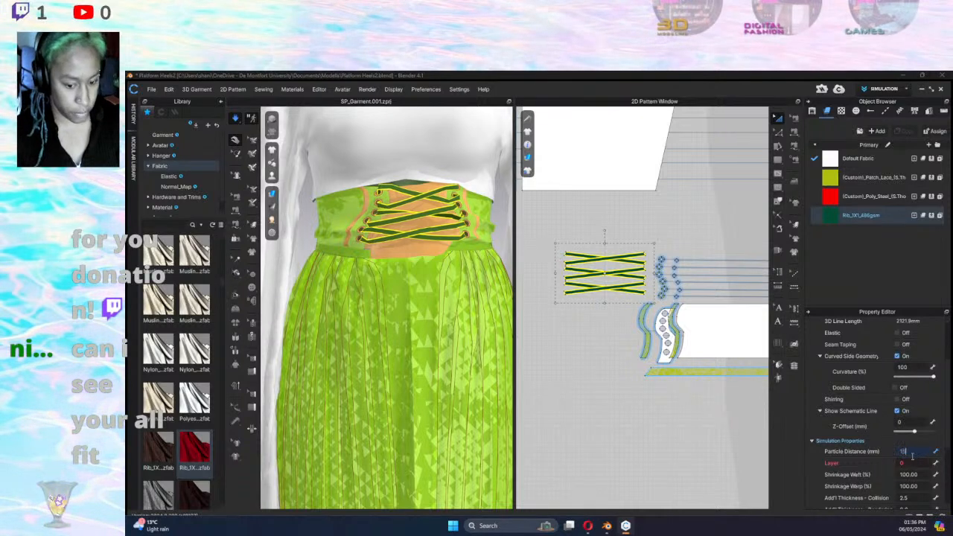
type("15")
key("Return")
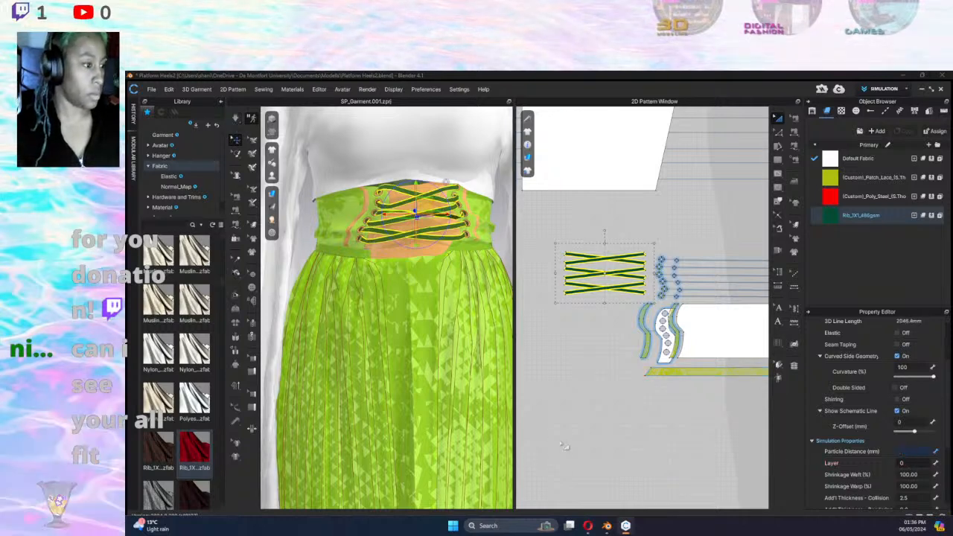
left_click(599, 387)
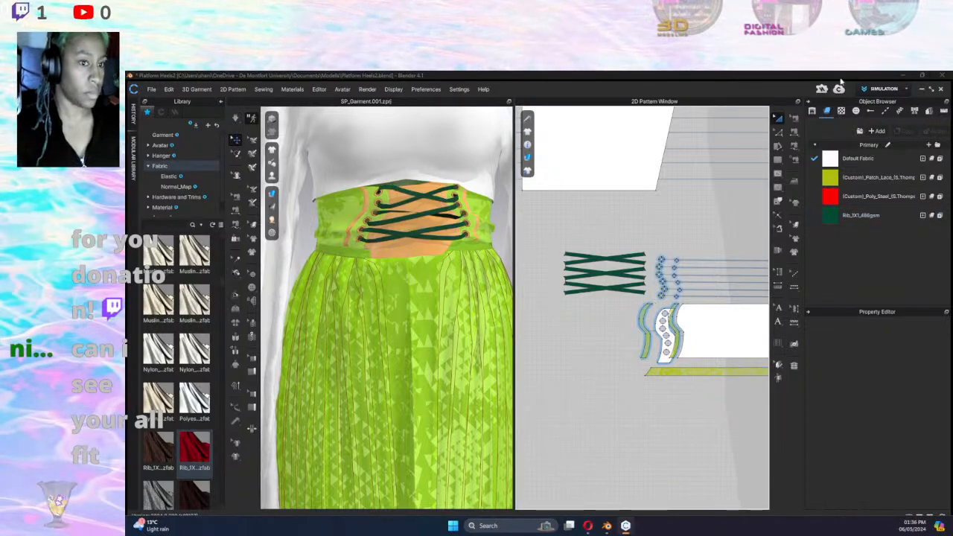
left_click(908, 90)
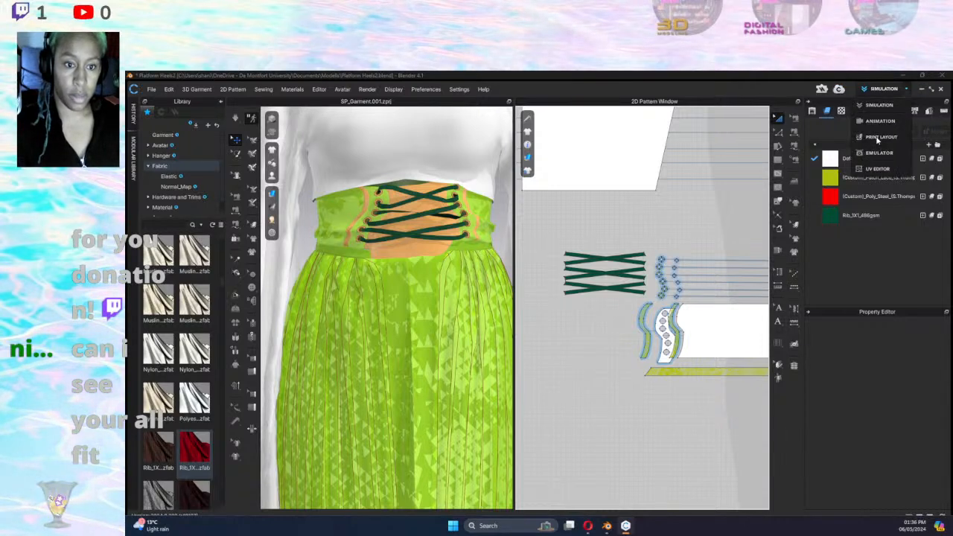
left_click(730, 216)
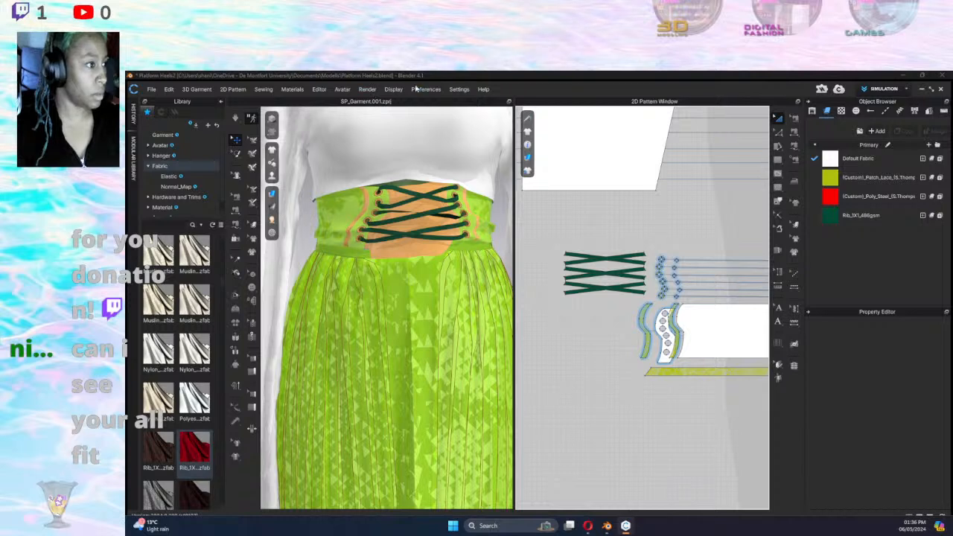
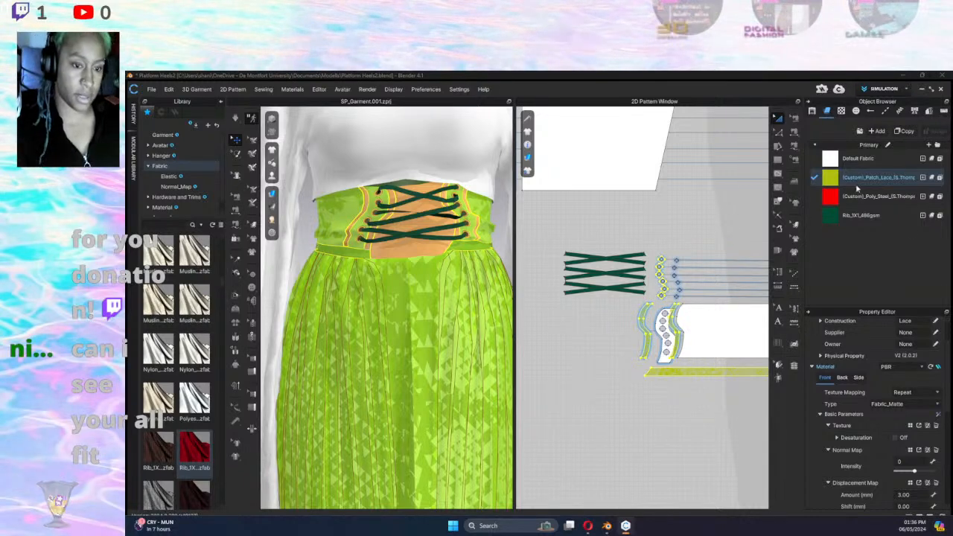
Select Default Fabric and search the fabric library for velvet.
left_click(858, 159)
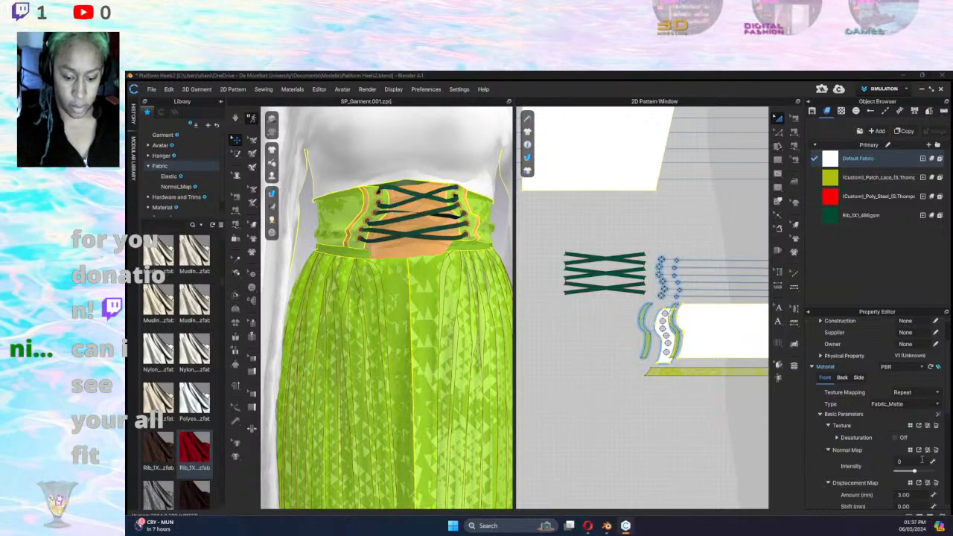
scroll(922, 460, "down", 3)
scroll(173, 450, "down", 5)
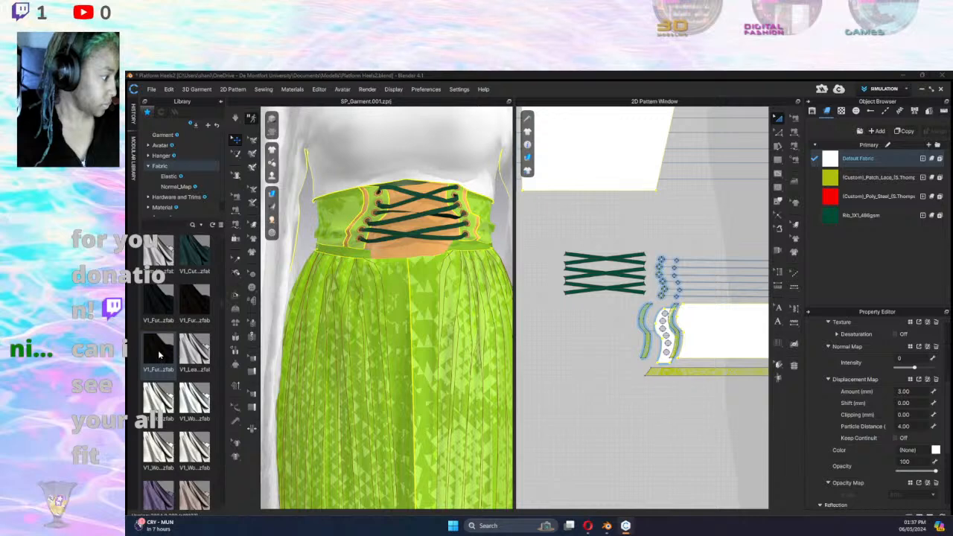
mouse_move(159, 355)
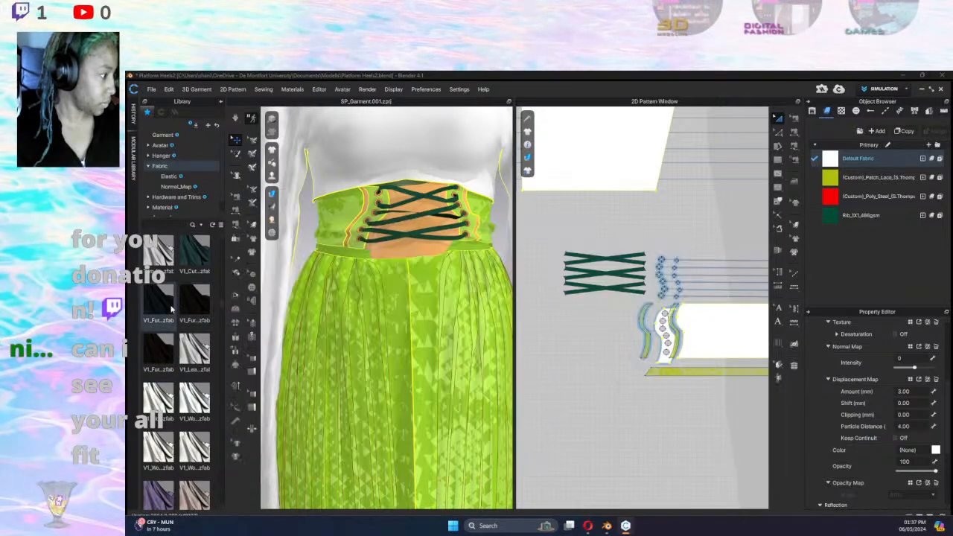
mouse_move(171, 308)
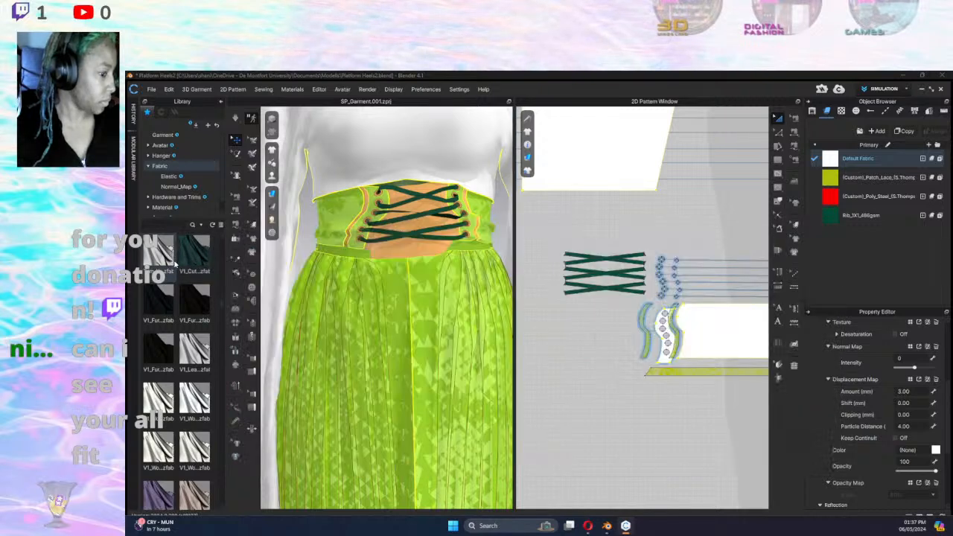
left_click(163, 228)
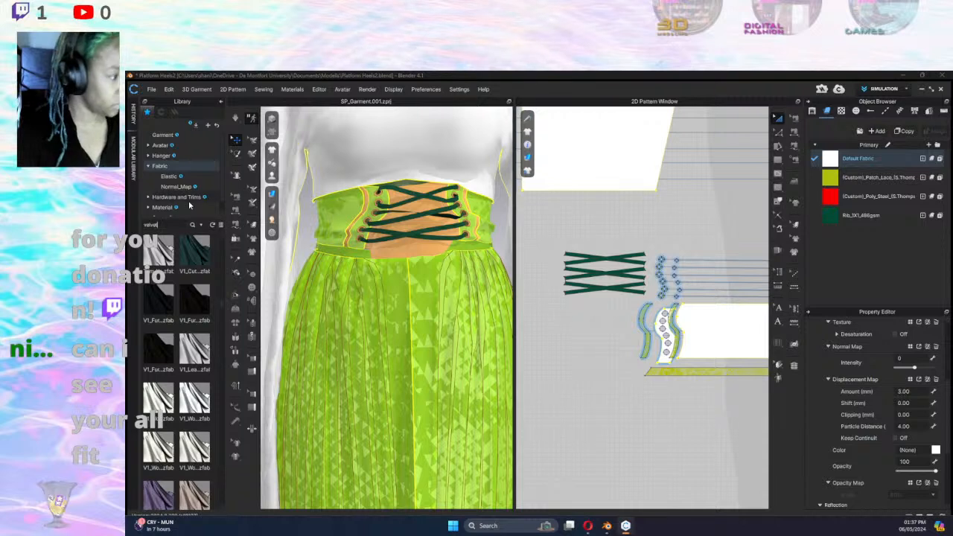
key("Return")
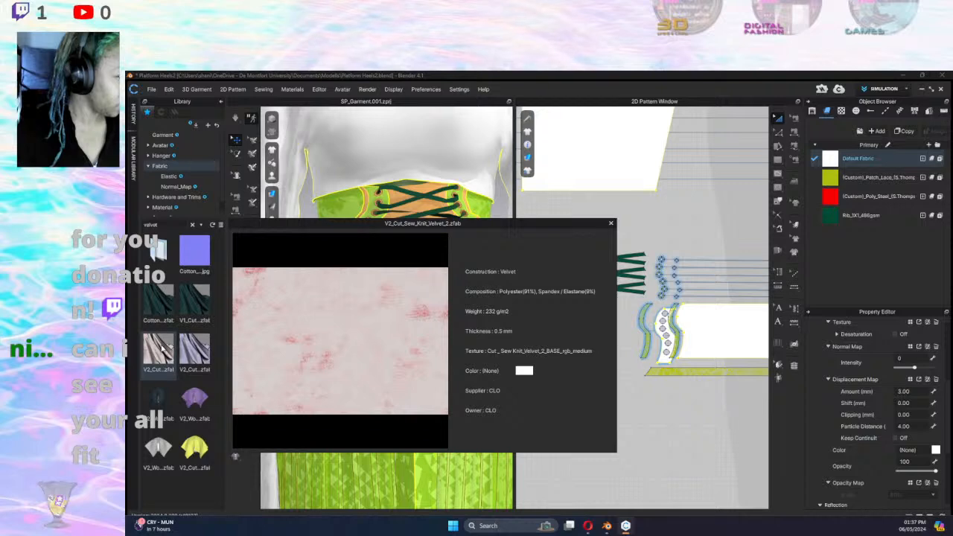
Replace Default Fabric with the lilac velvet V2_Cut_Sew_Knit_Velvet_3 and examine it on the garment from the side.
mouse_move(188, 350)
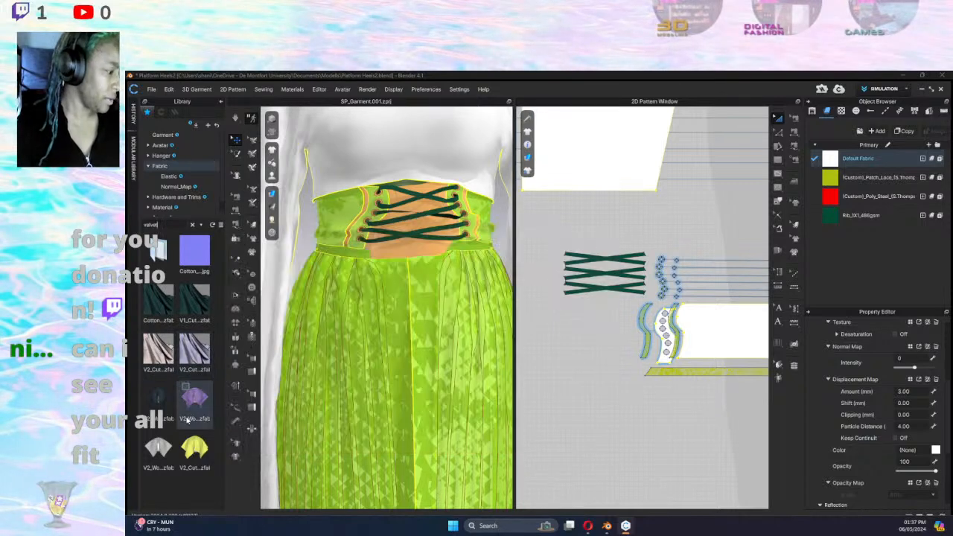
left_click_drag(200, 358, 834, 157)
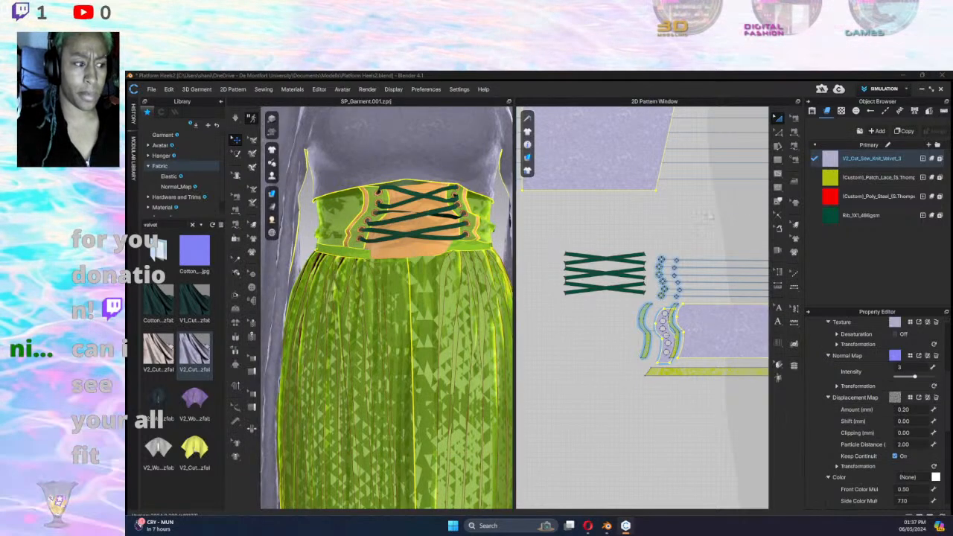
right_click_drag(491, 244, 596, 237)
middle_click_drag(439, 299, 474, 417)
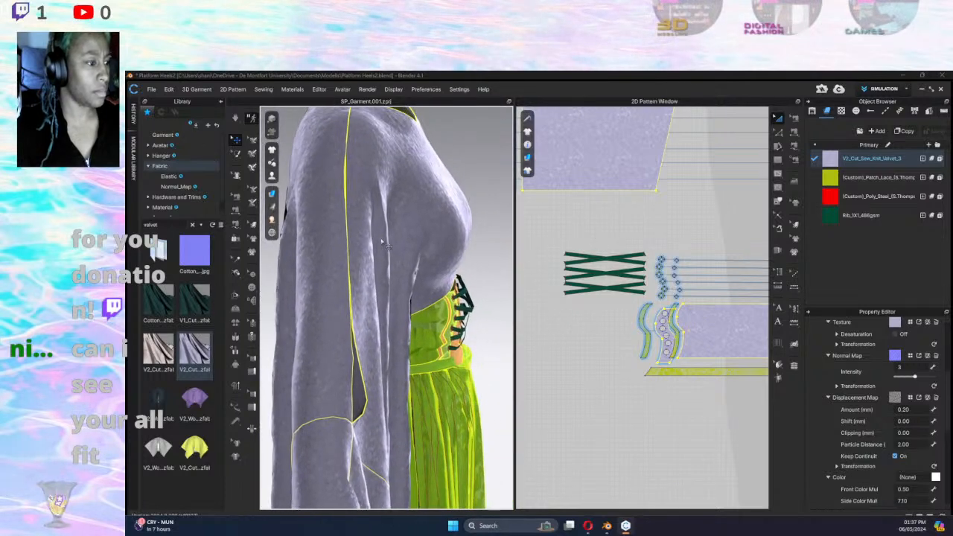
Start an interactive render of the garment and turn it to show the waist lacing from the front.
left_click(368, 91)
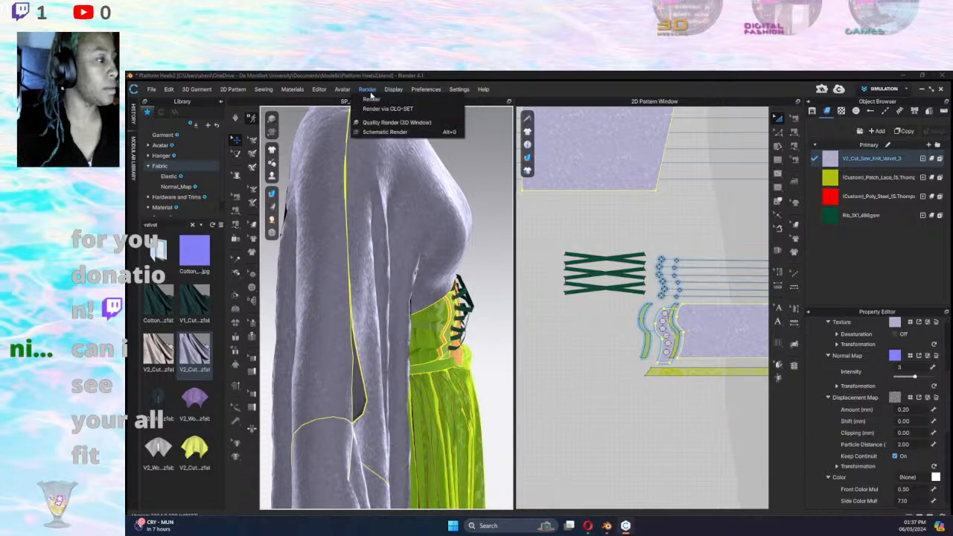
left_click(409, 99)
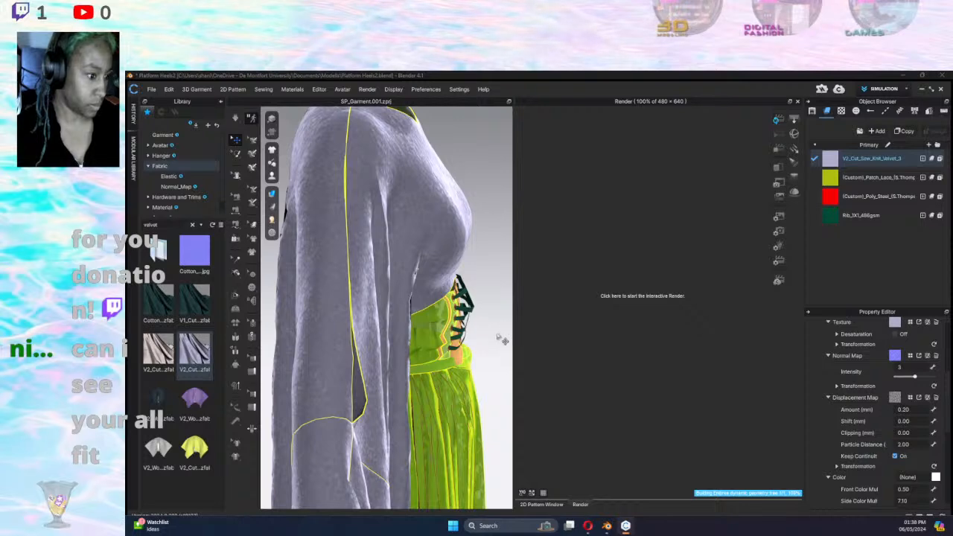
right_click_drag(501, 337, 469, 378)
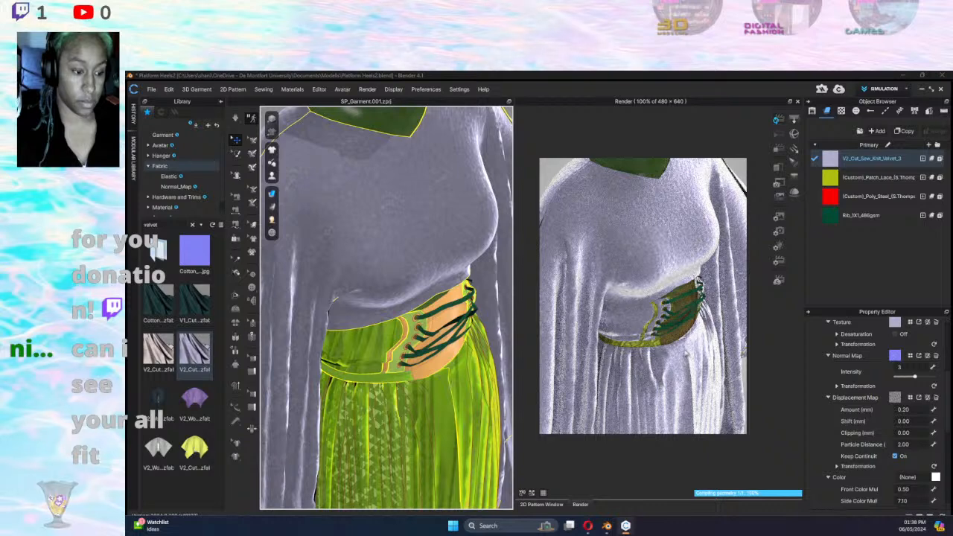
Set the red custom fabric's opacity to 1 and check the waist and the full outfit in the interactive render.
left_click(873, 196)
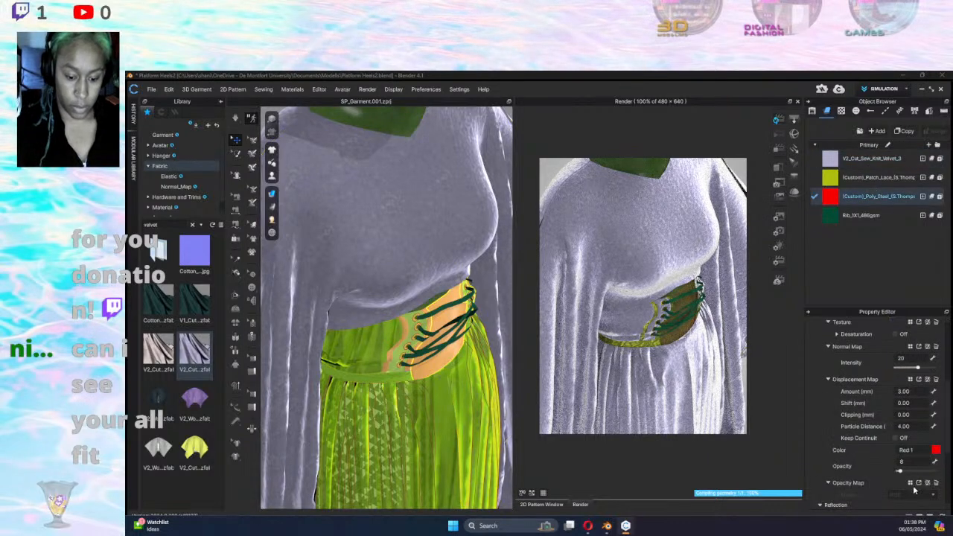
left_click_drag(904, 475, 906, 475)
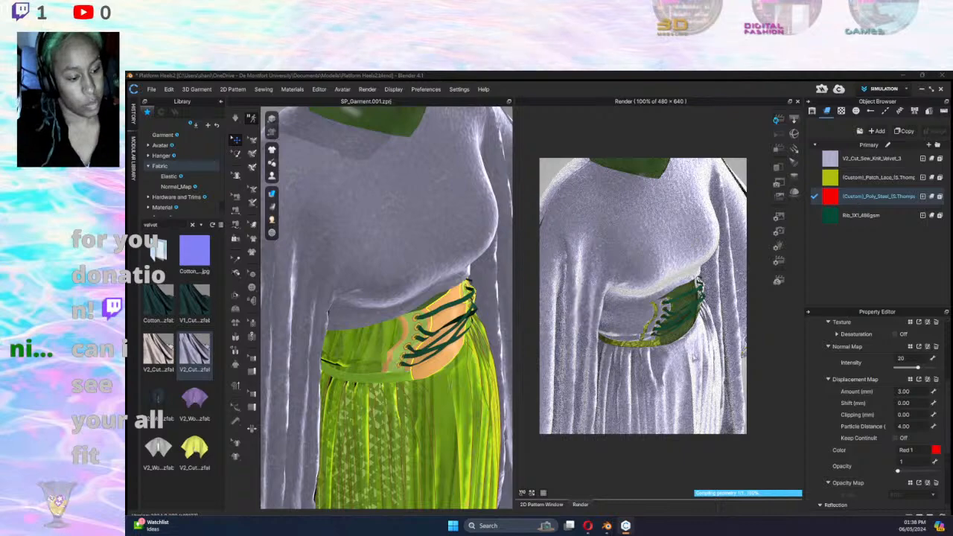
right_click_drag(417, 260, 628, 313)
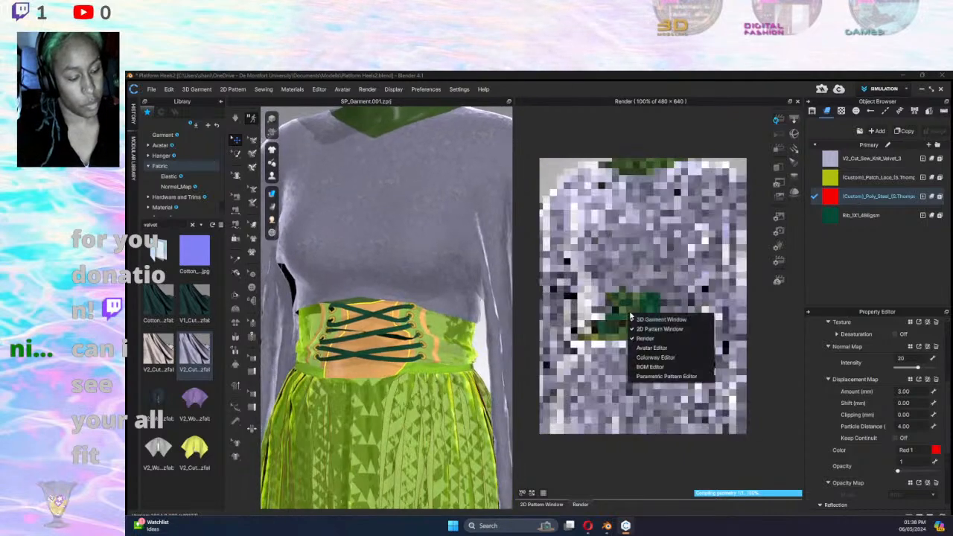
left_click(753, 354)
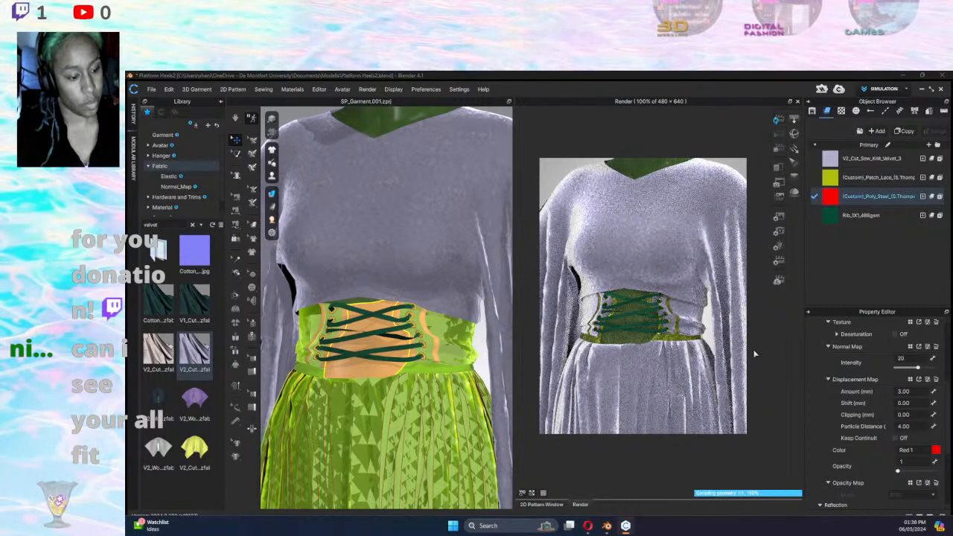
scroll(595, 399, "down", 5)
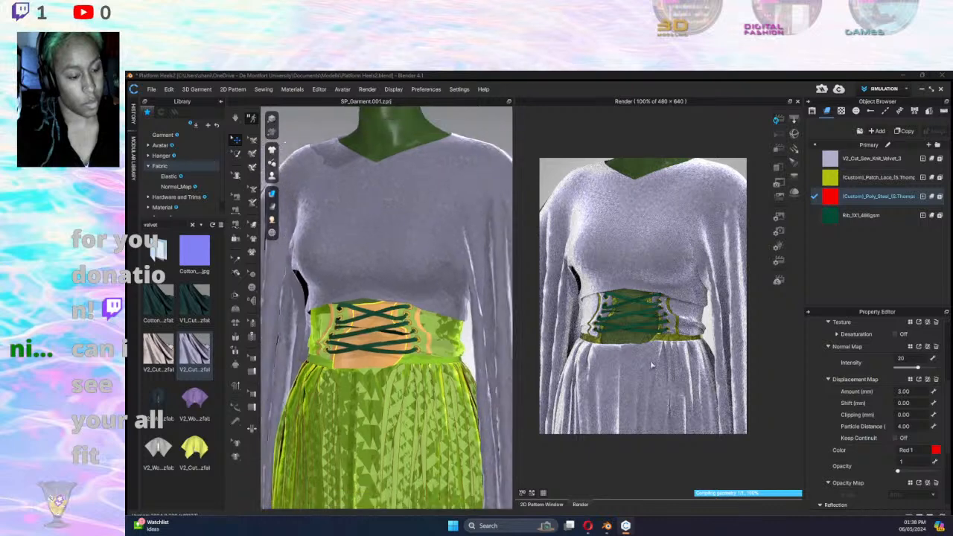
scroll(714, 366, "down", 2)
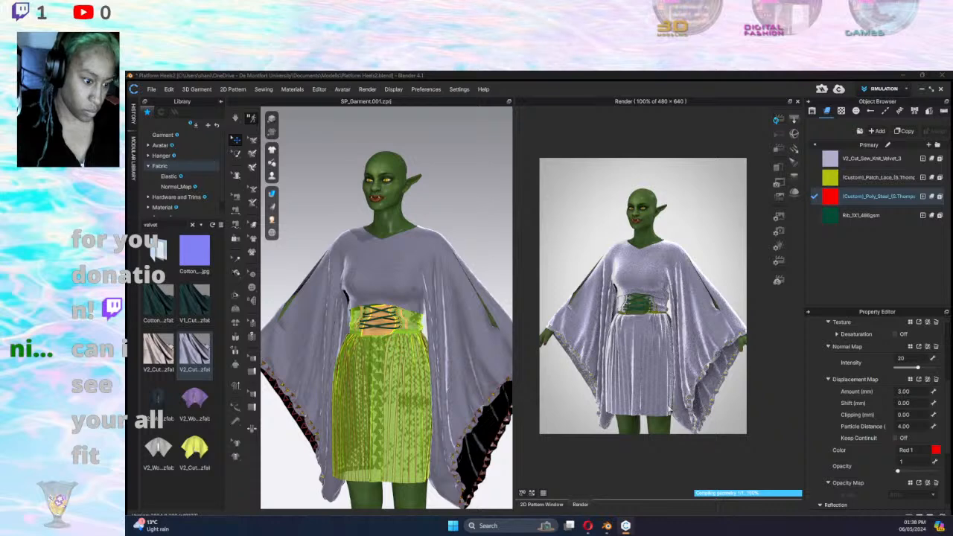
right_click_drag(417, 351, 405, 350)
right_click_drag(660, 406, 646, 407)
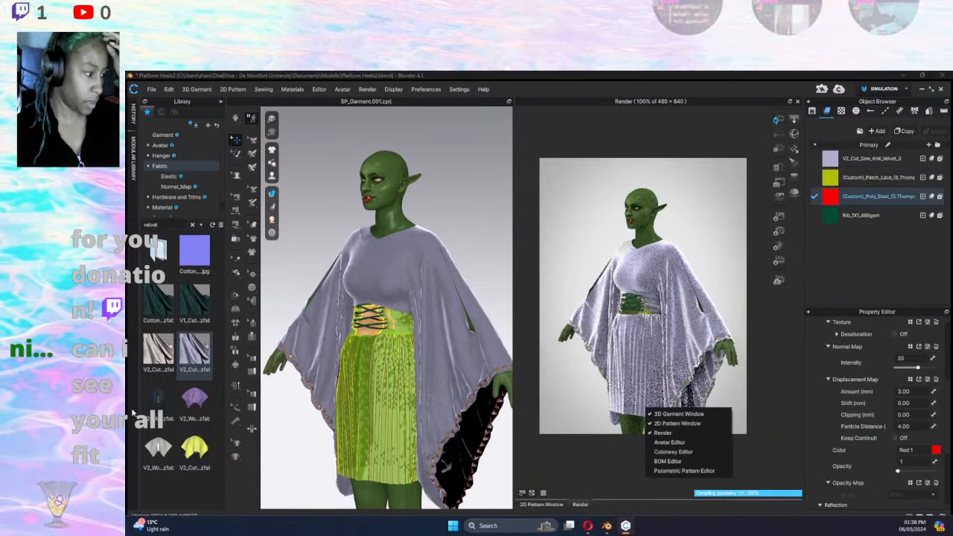
Replace the lilac velvet with V2_Cut_Sew_Knit_Velvet_2 and examine the bodice and waist close up in the render.
left_click_drag(158, 358, 841, 163)
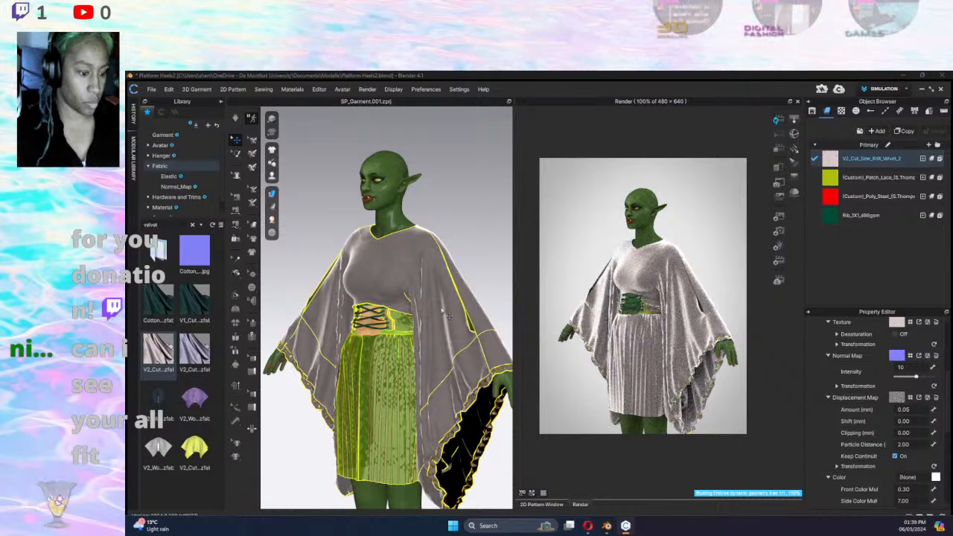
scroll(444, 319, "up", 4)
scroll(440, 315, "up", 2)
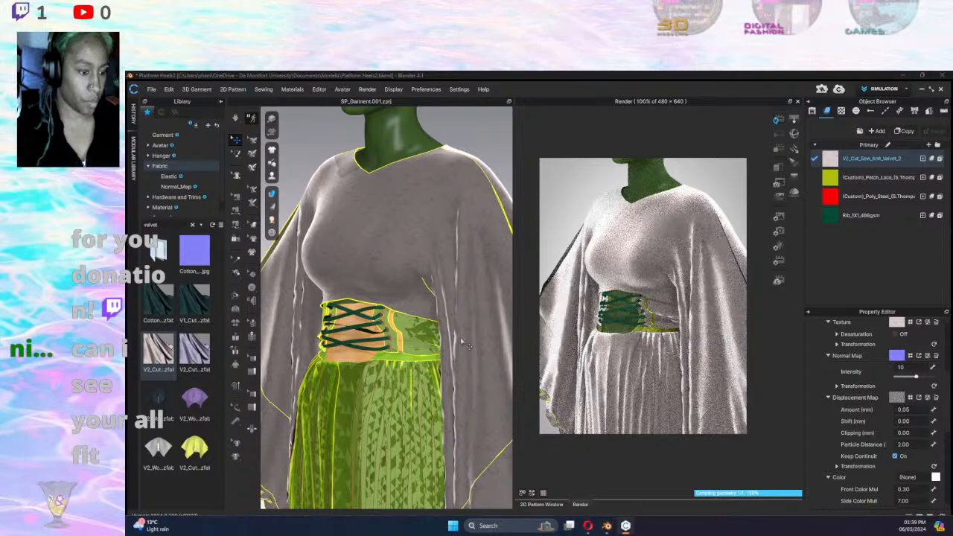
right_click_drag(463, 344, 449, 365)
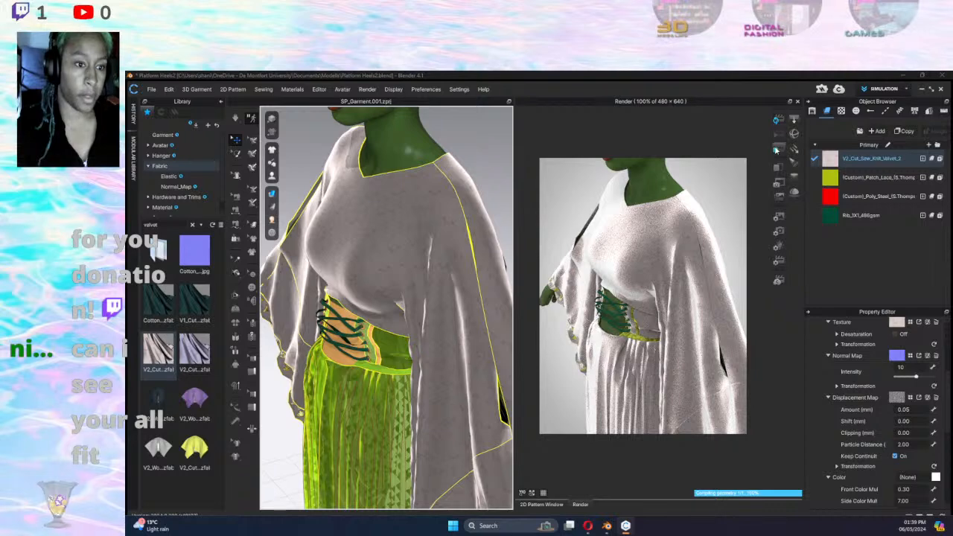
Turn the garment to face the front, stop the interactive render and close the render window.
right_click_drag(439, 298, 659, 306)
right_click(659, 306)
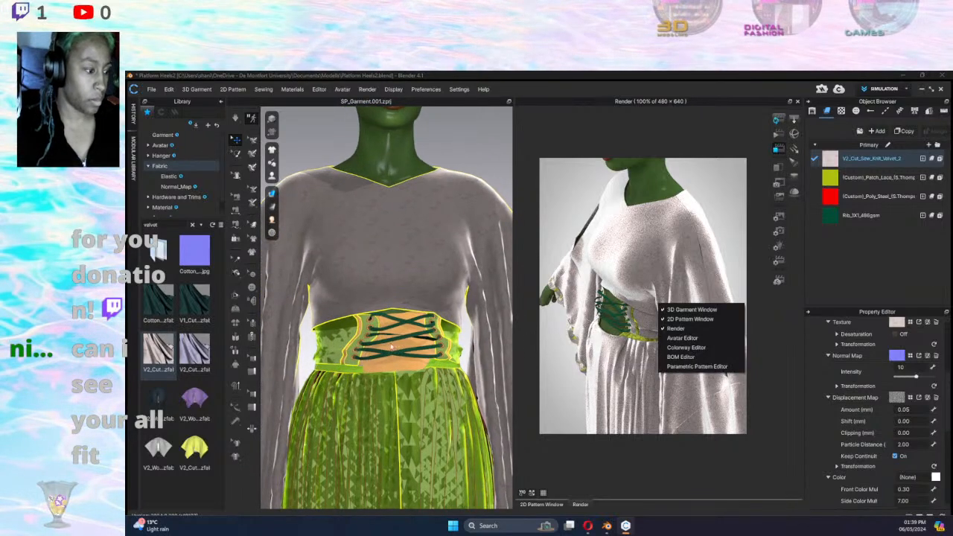
left_click(513, 345)
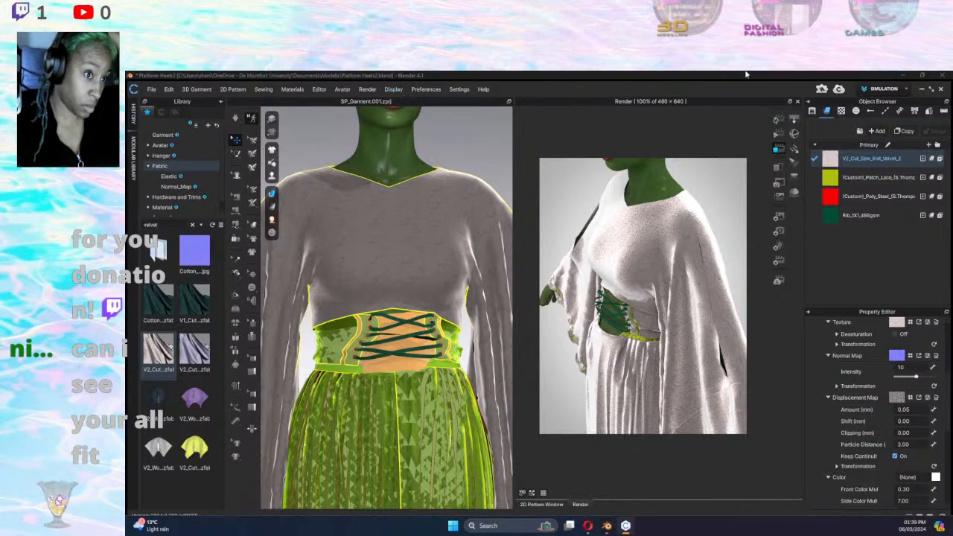
left_click(798, 102)
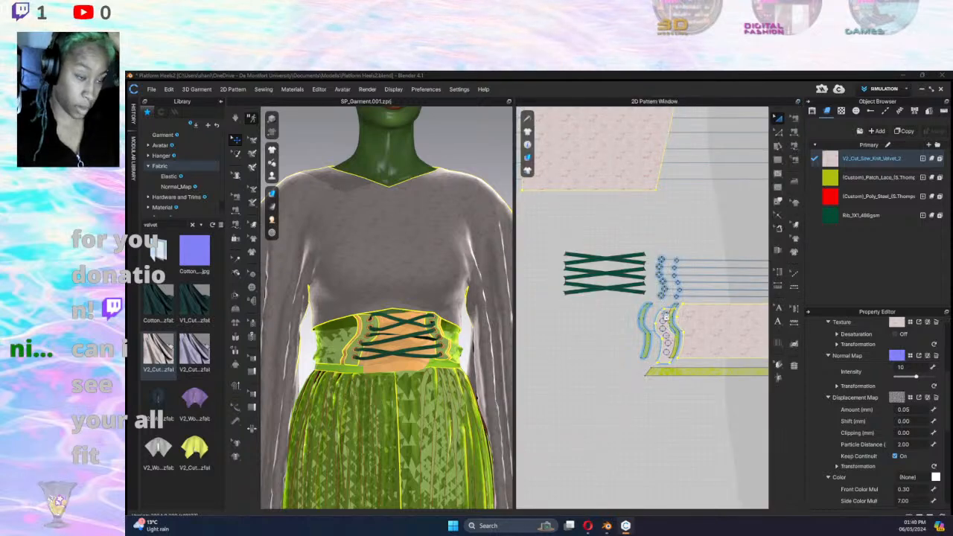
Set the color of the V2_Cut_Sew_Knit_Velvet_2 fabric to black.
scroll(666, 314, "down", 5)
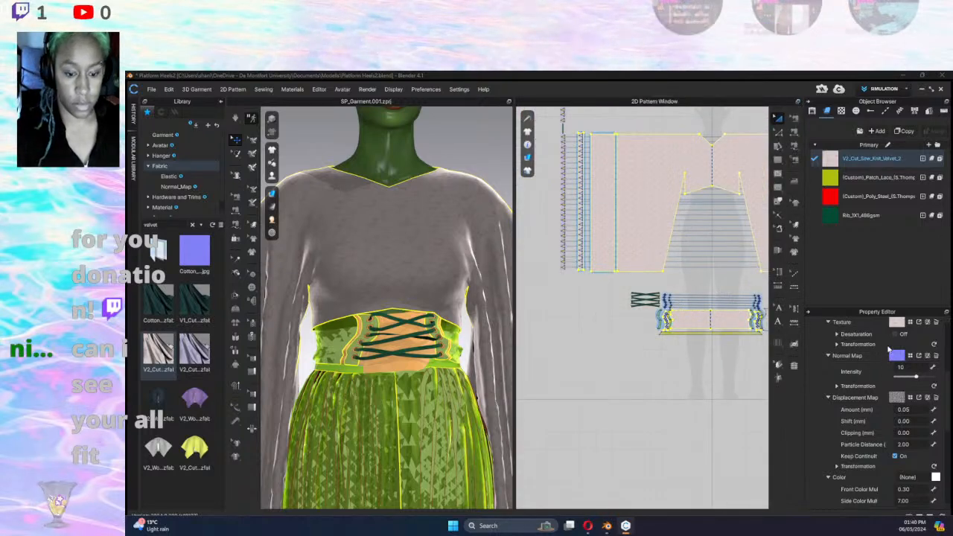
scroll(889, 348, "up", 2)
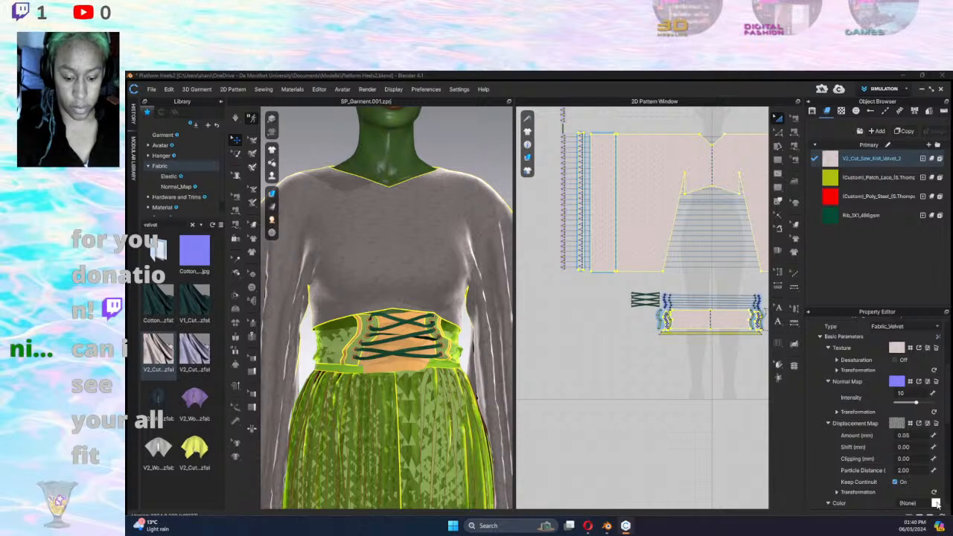
left_click(937, 504)
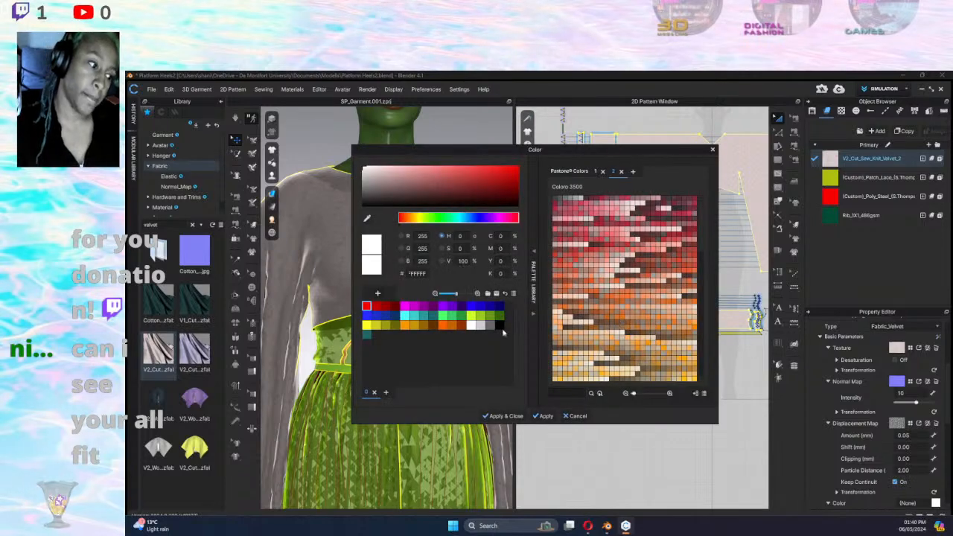
left_click(500, 325)
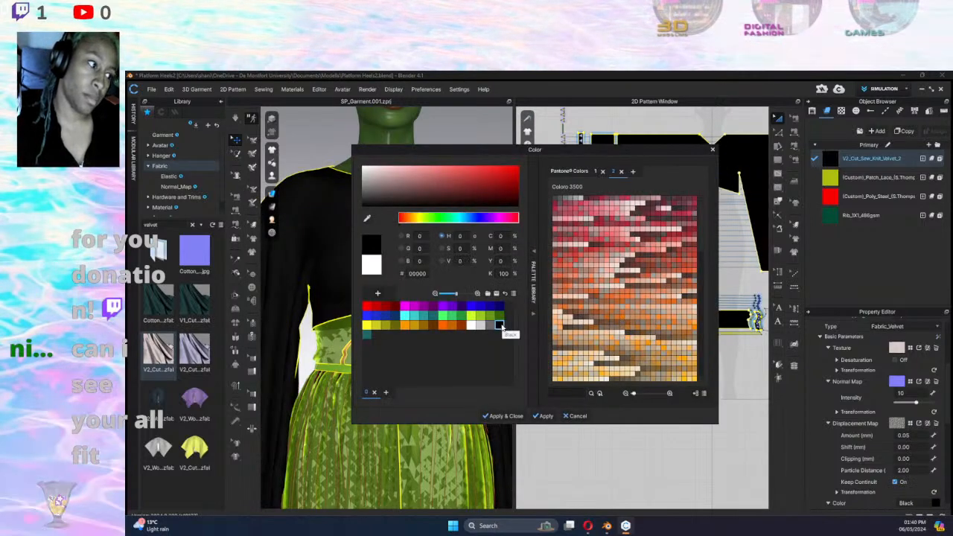
Try Cyan 4, Y Green 4 and a darker green on the velvet, and return its color to black.
left_click(367, 334)
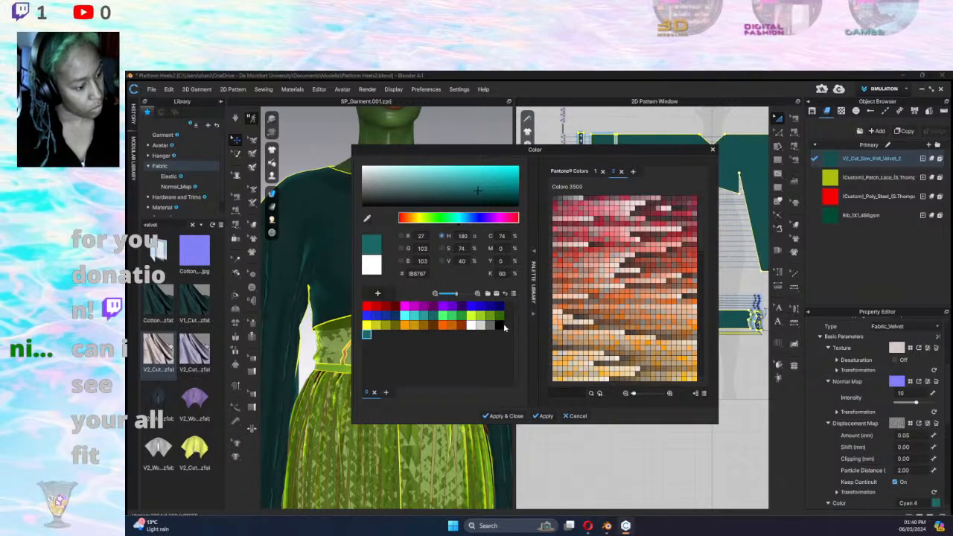
left_click(499, 316)
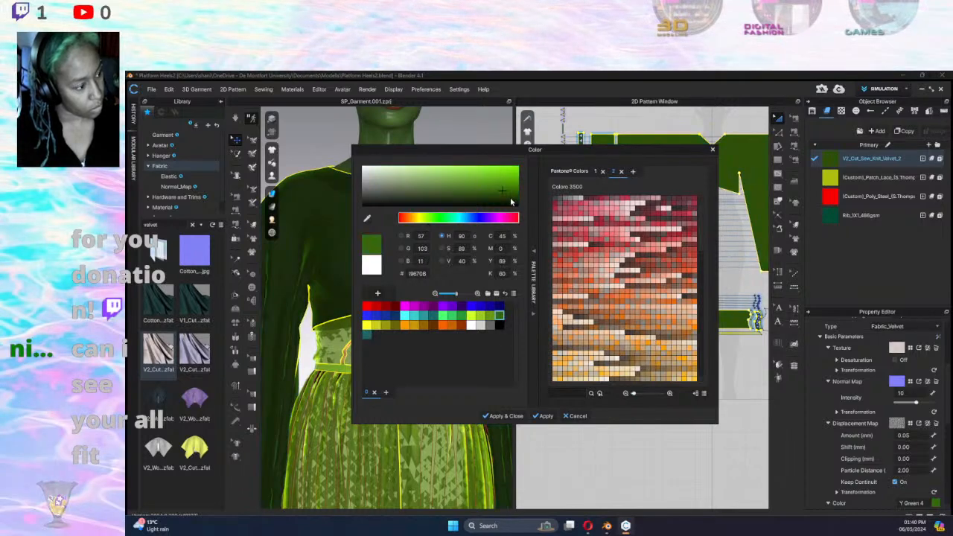
left_click_drag(511, 197, 500, 199)
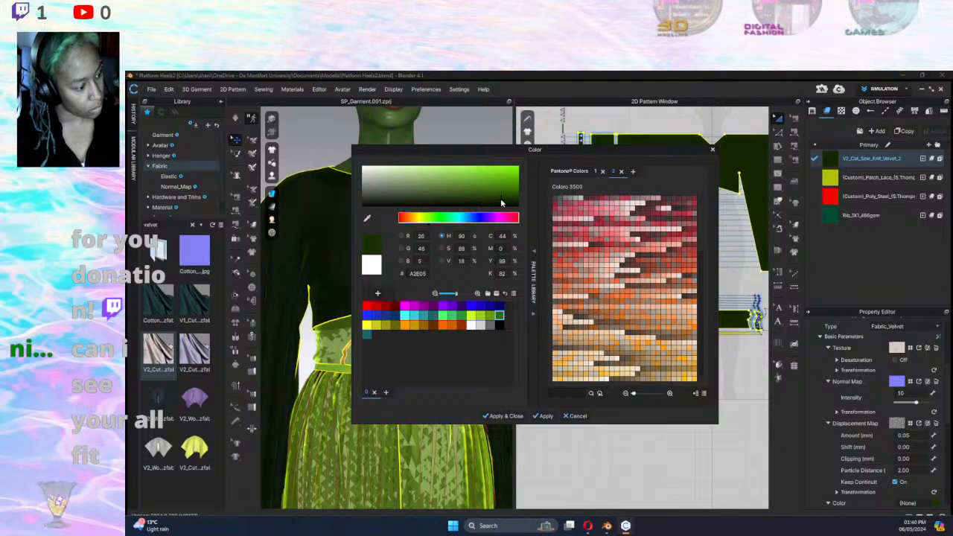
left_click(499, 325)
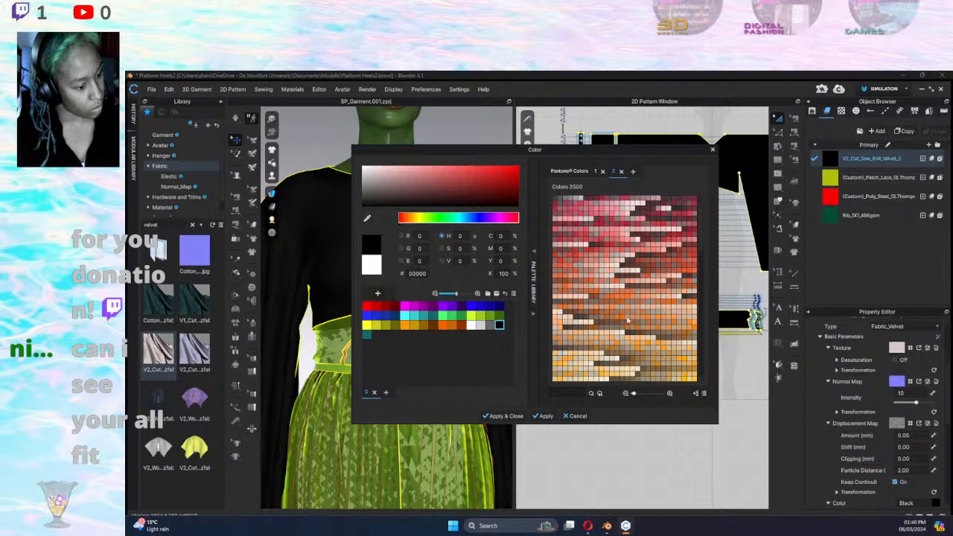
Pick a muted dark green from the Coloro 3500 palette for the velvet, darken it to #10160F and apply it.
scroll(628, 320, "down", 5)
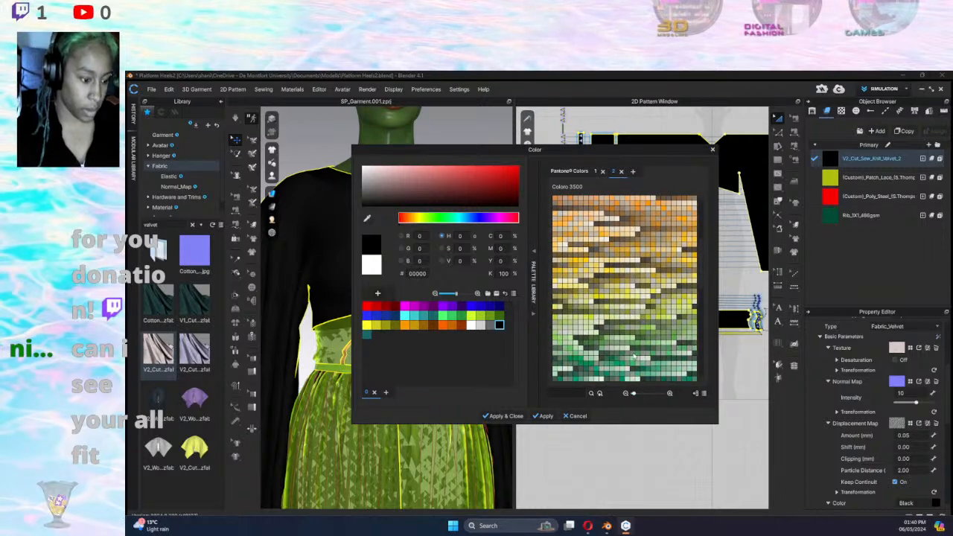
left_click(580, 341)
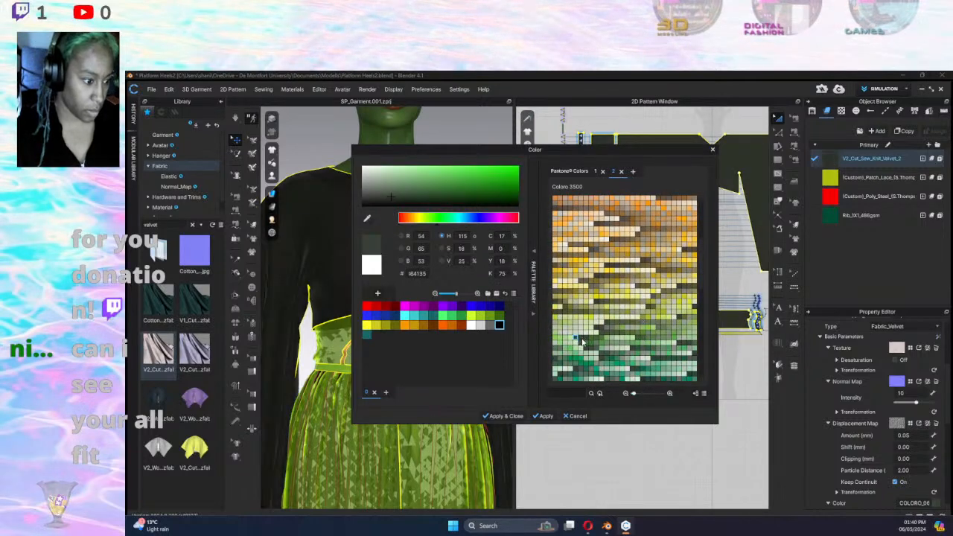
left_click(406, 202)
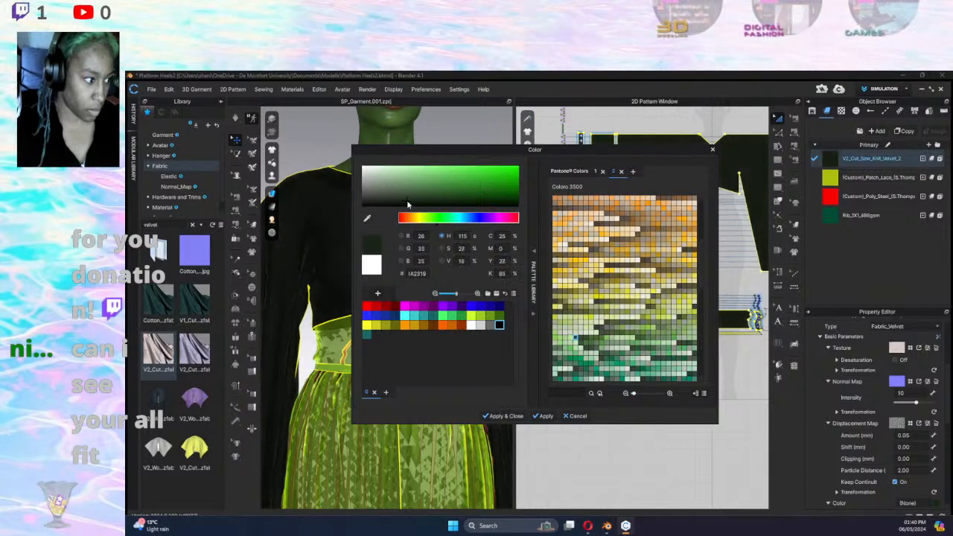
left_click_drag(407, 204, 410, 207)
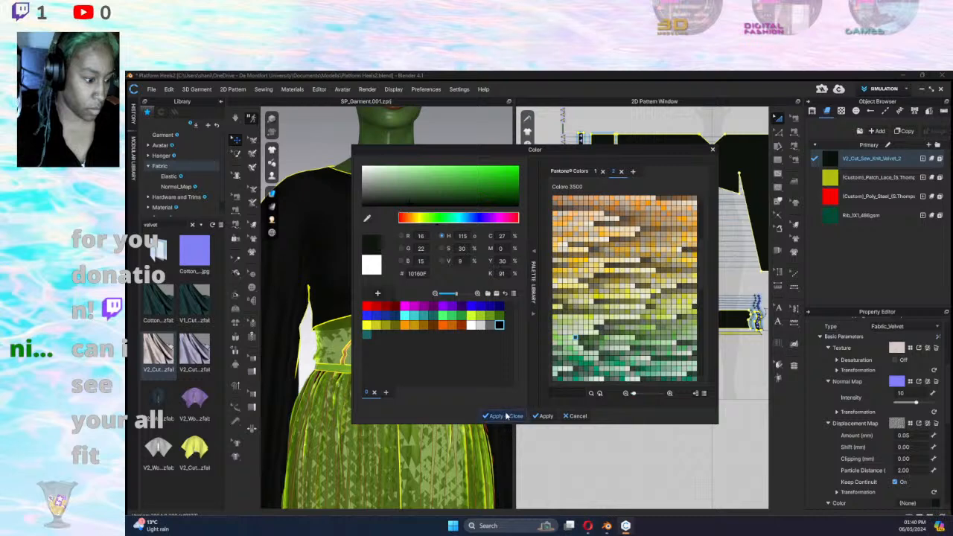
left_click(506, 418)
left_click(573, 390)
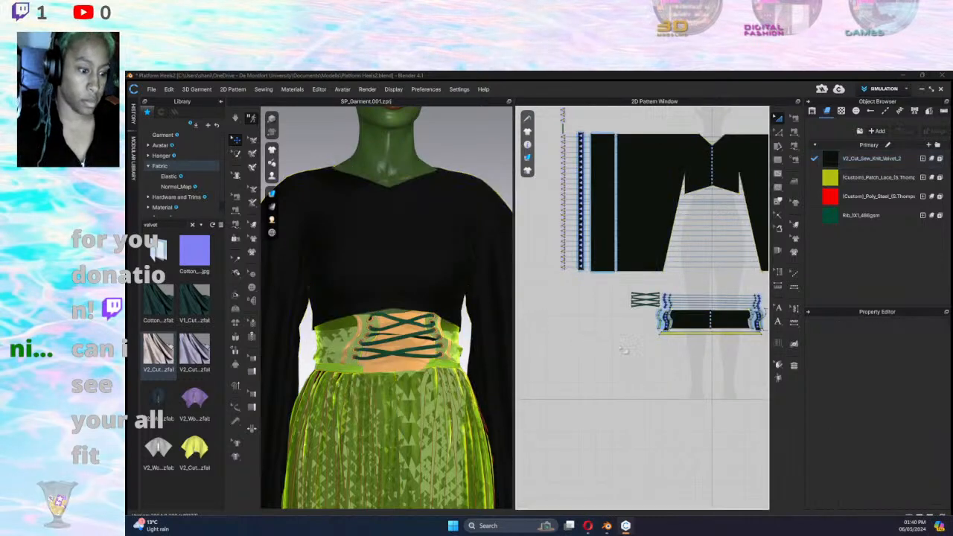
Simulate the garment, select the waist panel and examine its fit from the front, side and back.
scroll(574, 390, "down", 3)
scroll(574, 389, "up", 2)
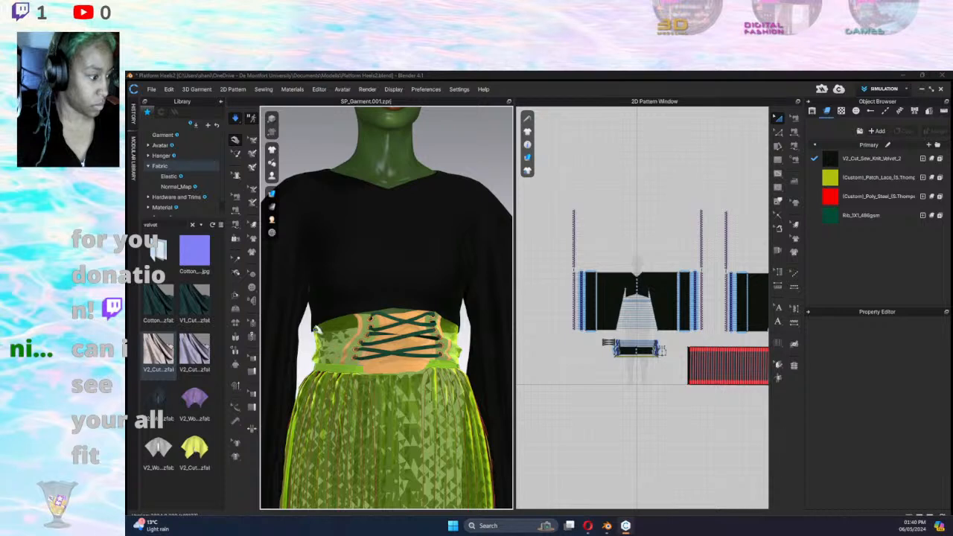
left_click(321, 328)
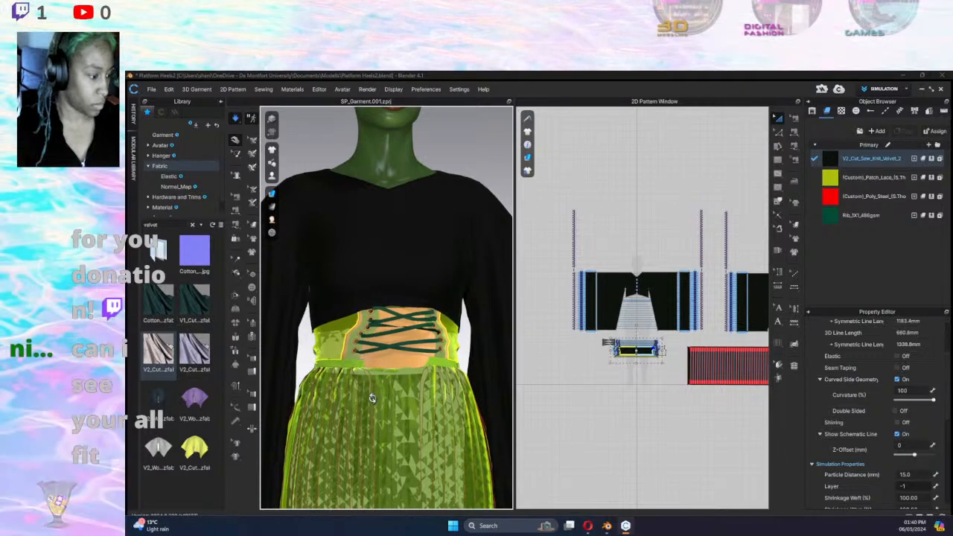
right_click_drag(371, 398, 524, 402)
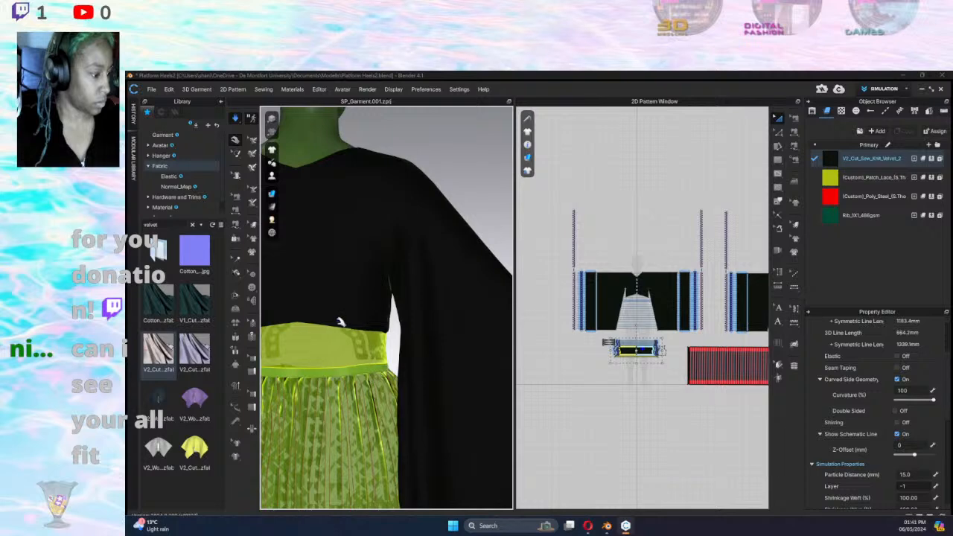
right_click_drag(344, 339, 409, 332)
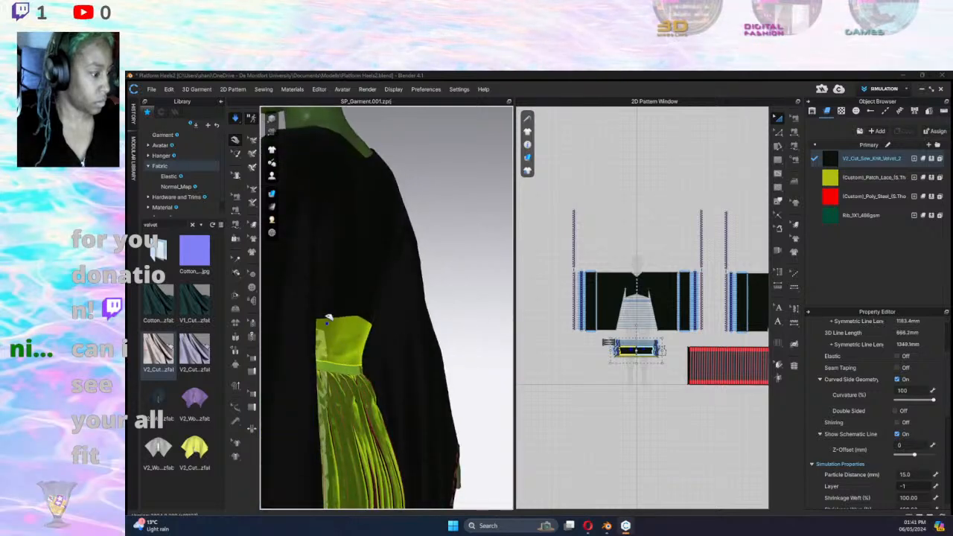
right_click_drag(423, 412, 349, 412)
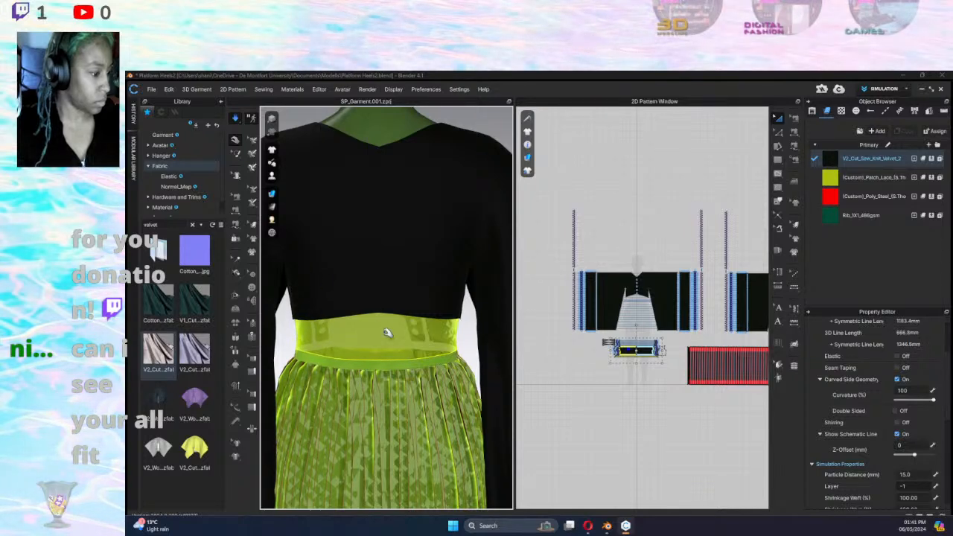
right_click_drag(373, 369, 338, 412)
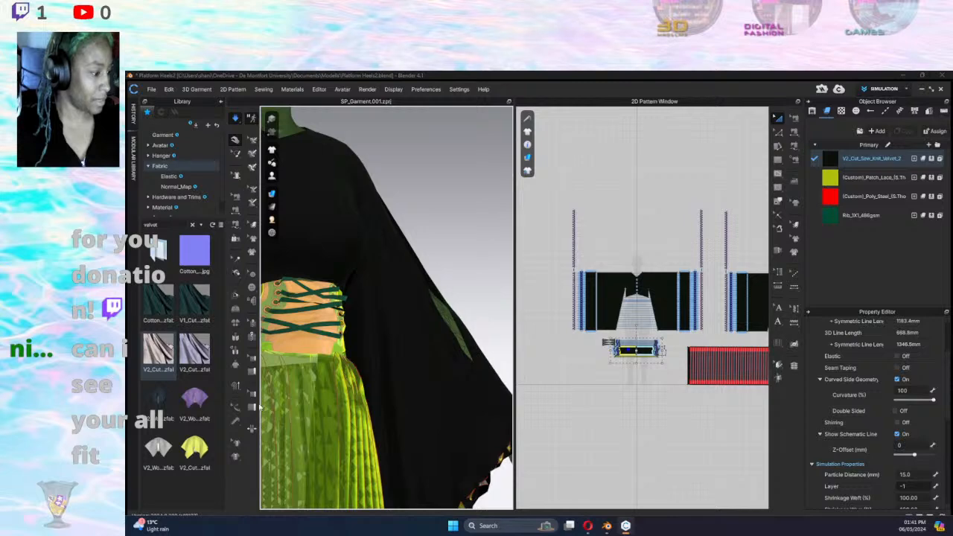
Narrow the small insert panel behind the waist lacing by shifting its side outline points inward, and let it simulate.
right_click_drag(316, 366, 379, 361)
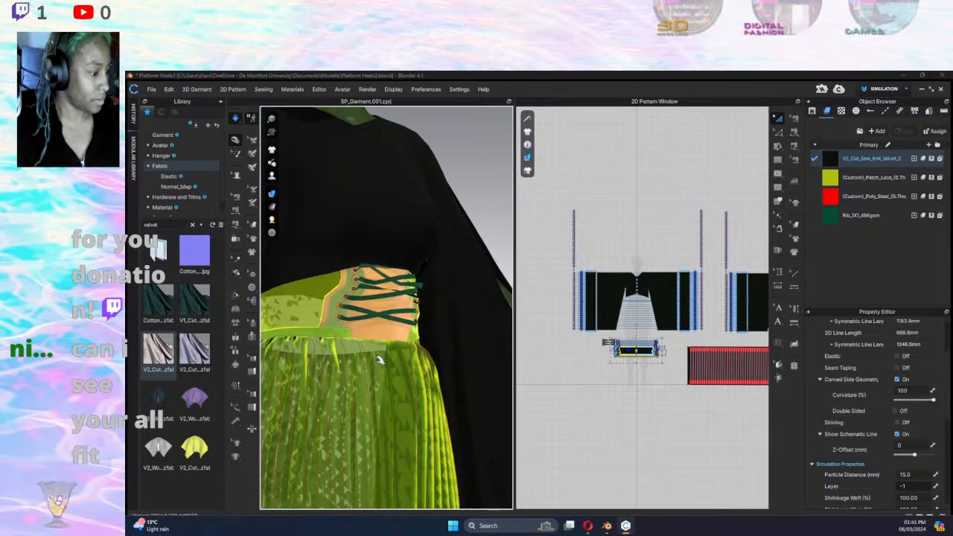
middle_click_drag(601, 392, 574, 355)
scroll(622, 364, "up", 2)
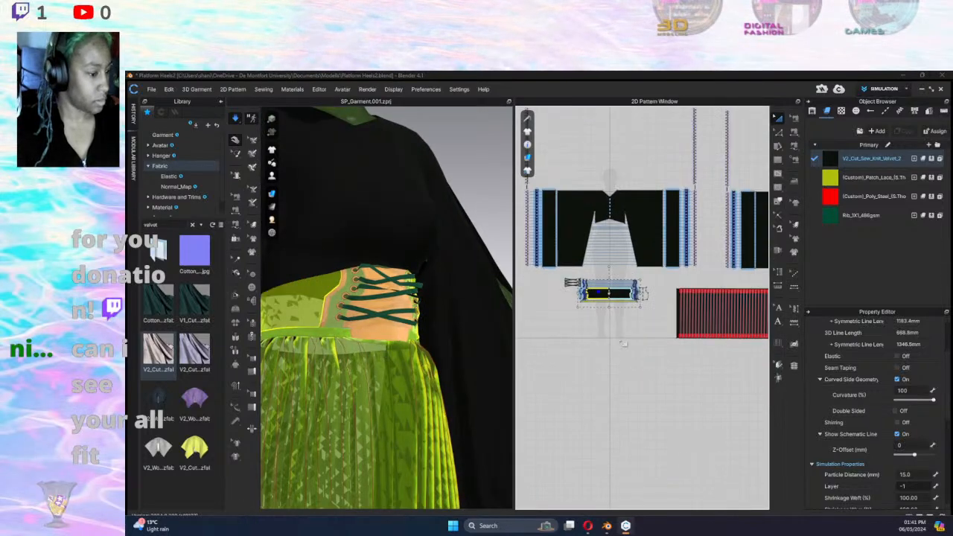
scroll(646, 298, "down", 2)
scroll(647, 298, "up", 4)
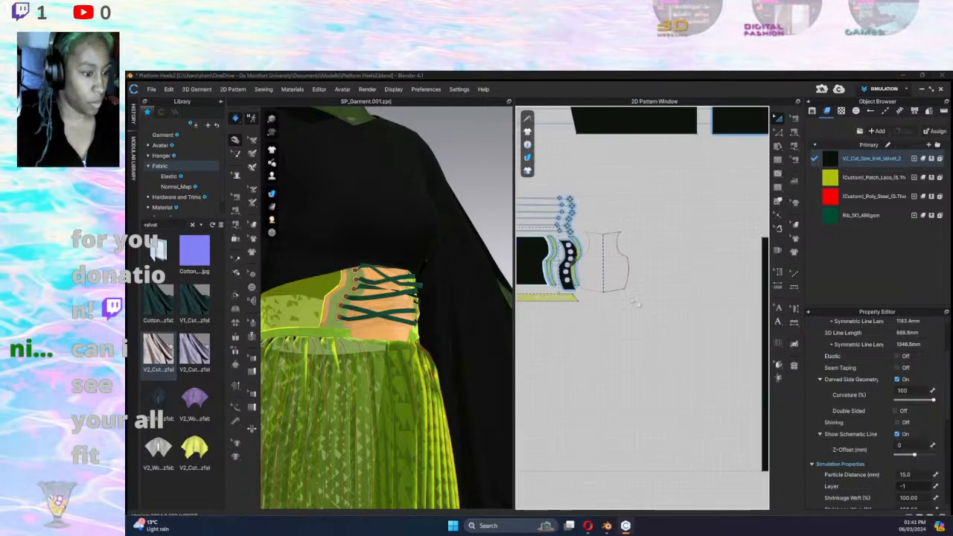
left_click(612, 278)
middle_click_drag(654, 259, 714, 250)
left_click(751, 170)
left_click(780, 132)
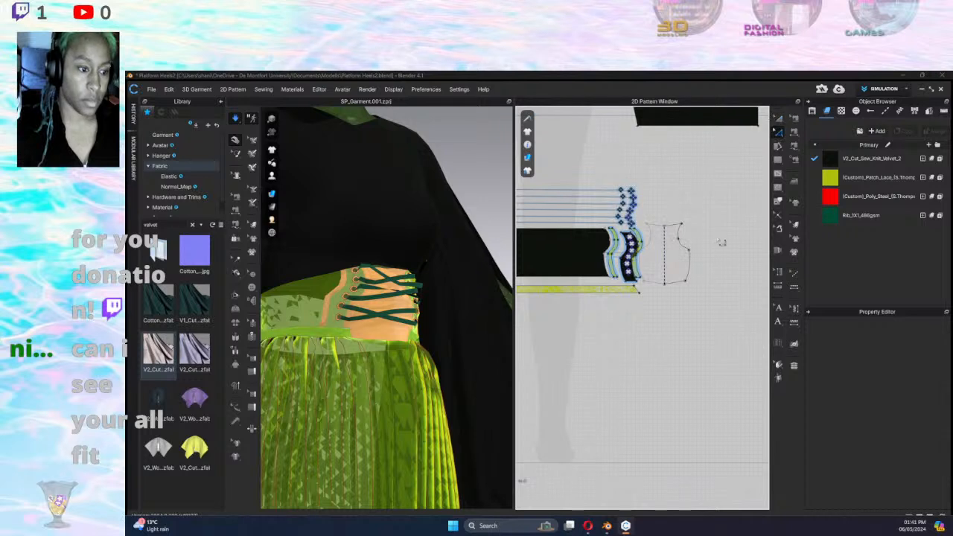
left_click_drag(724, 218, 687, 318)
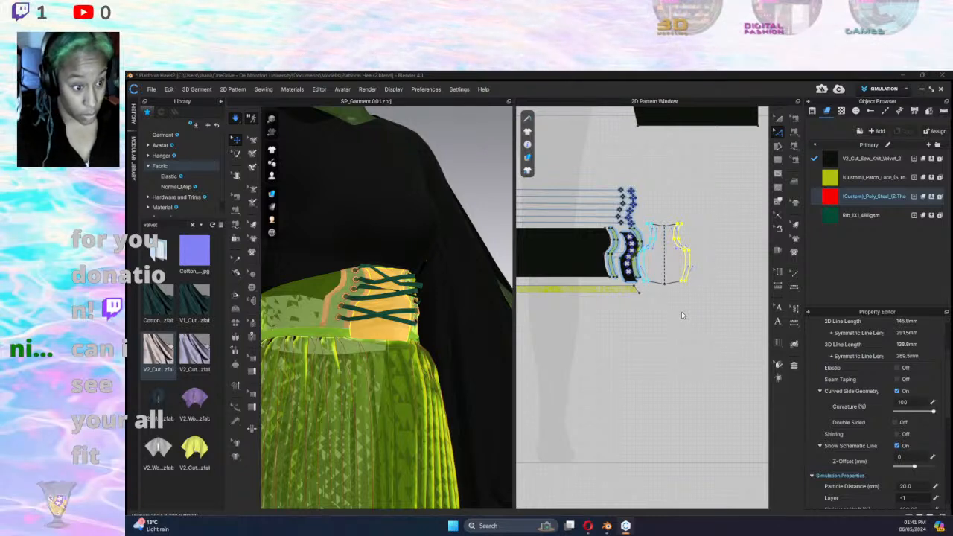
key("ctrl+z")
key("Left")
key("Left")
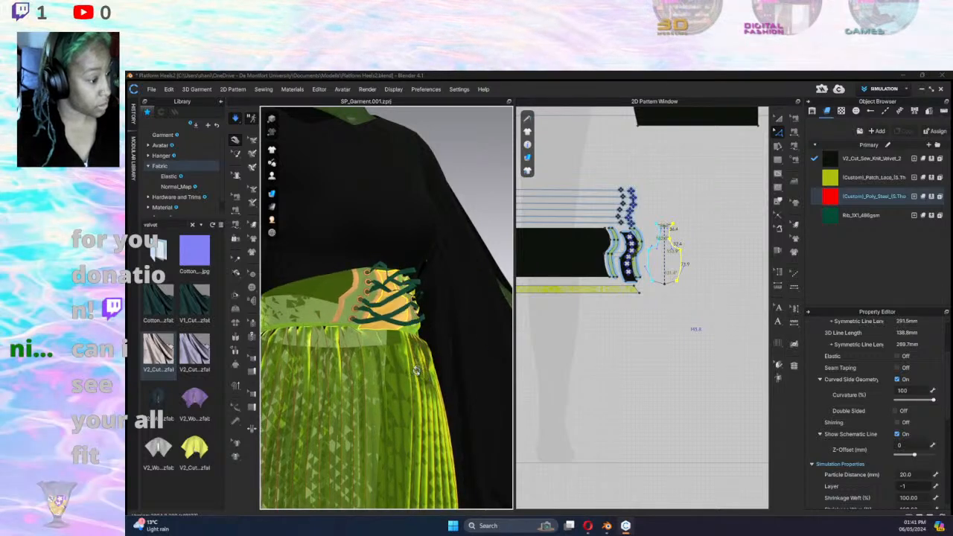
Examine the narrowed waist insert and its lacing on the avatar from the front and the side.
key("2")
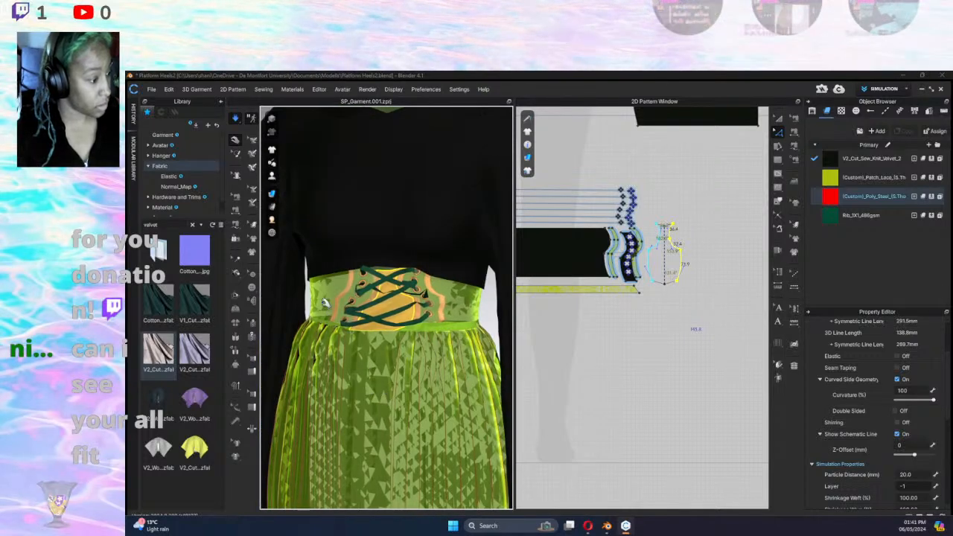
right_click_drag(389, 294, 304, 308)
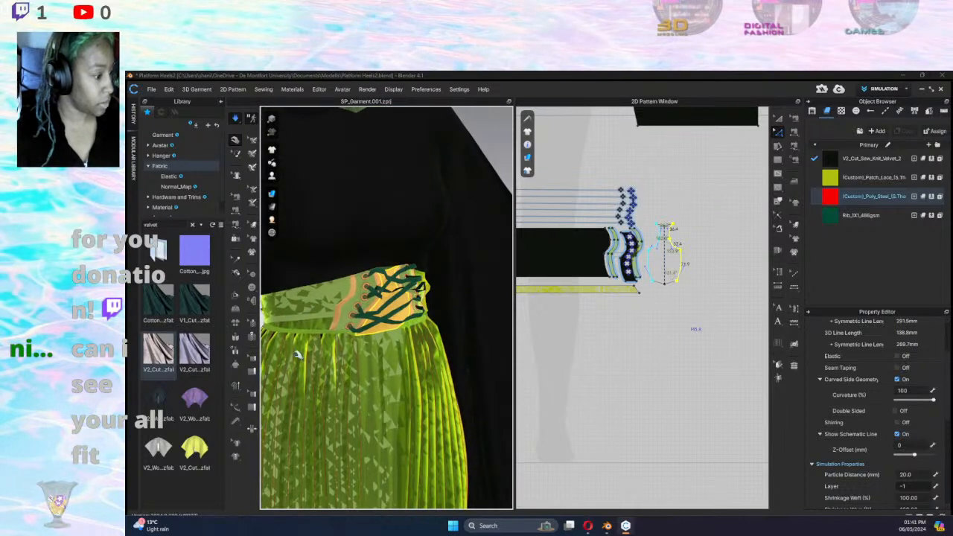
left_click(271, 397)
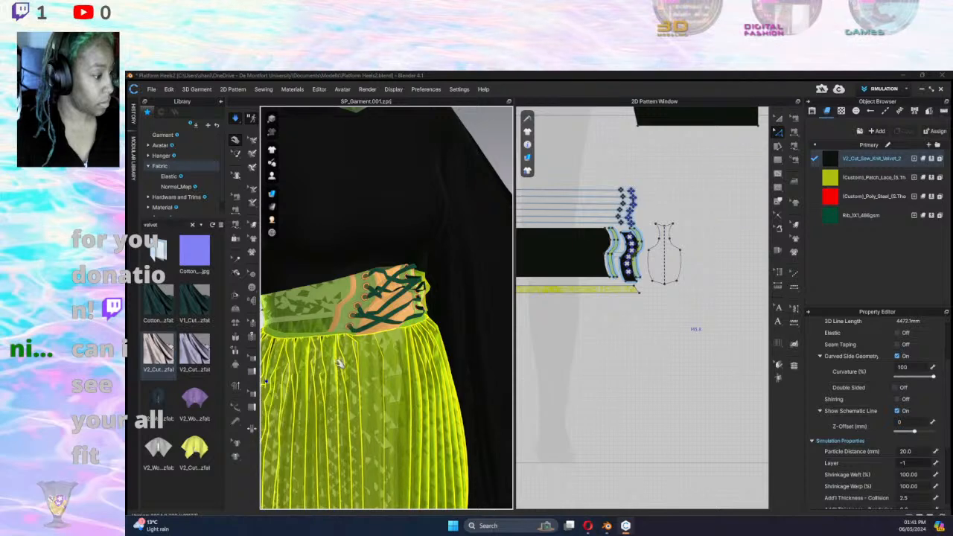
Shorten the crossed green lacing strips by shifting the end points on one side inward, and simulate the garment.
middle_click_drag(602, 304, 772, 308)
middle_click_drag(570, 350, 684, 393)
scroll(649, 268, "down", 3)
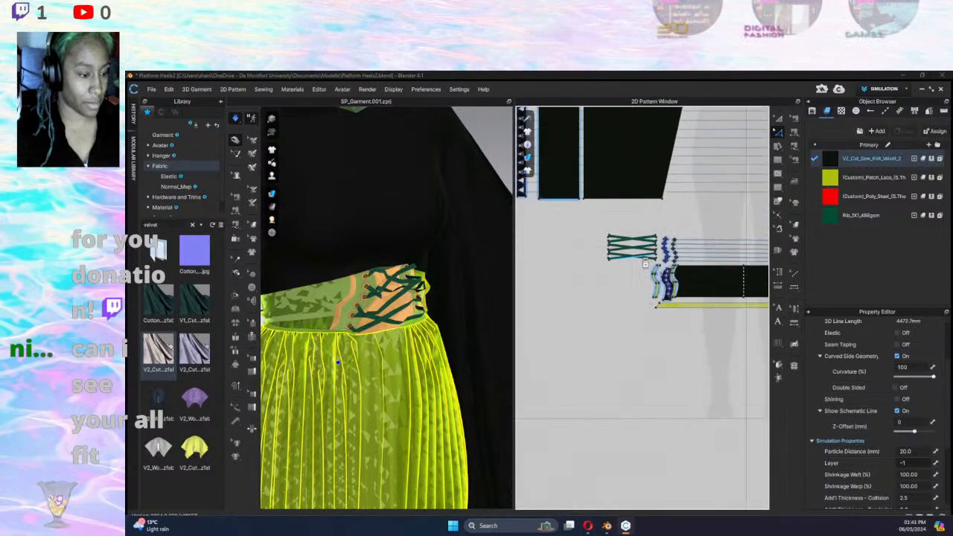
scroll(649, 270, "up", 5)
scroll(639, 281, "up", 3)
middle_click_drag(639, 280, 672, 289)
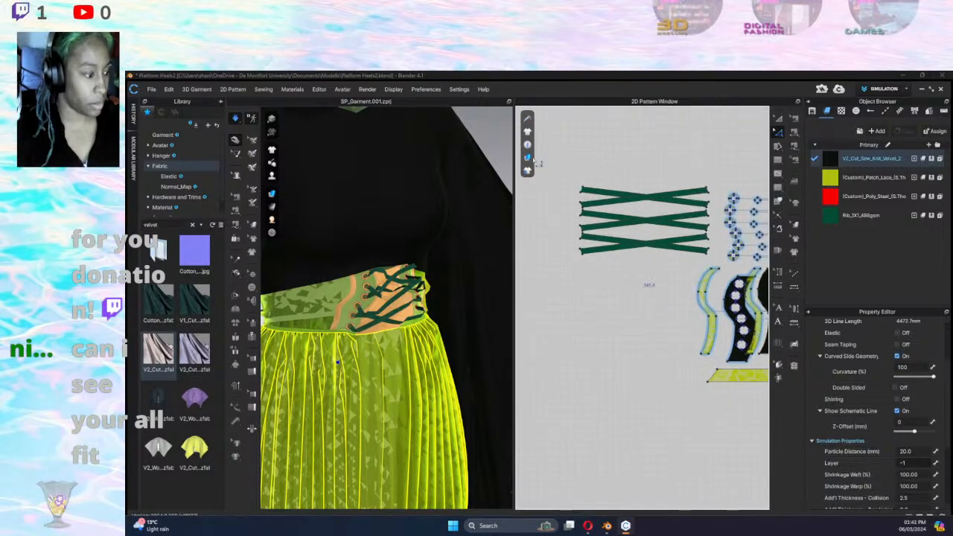
left_click_drag(544, 146, 604, 290)
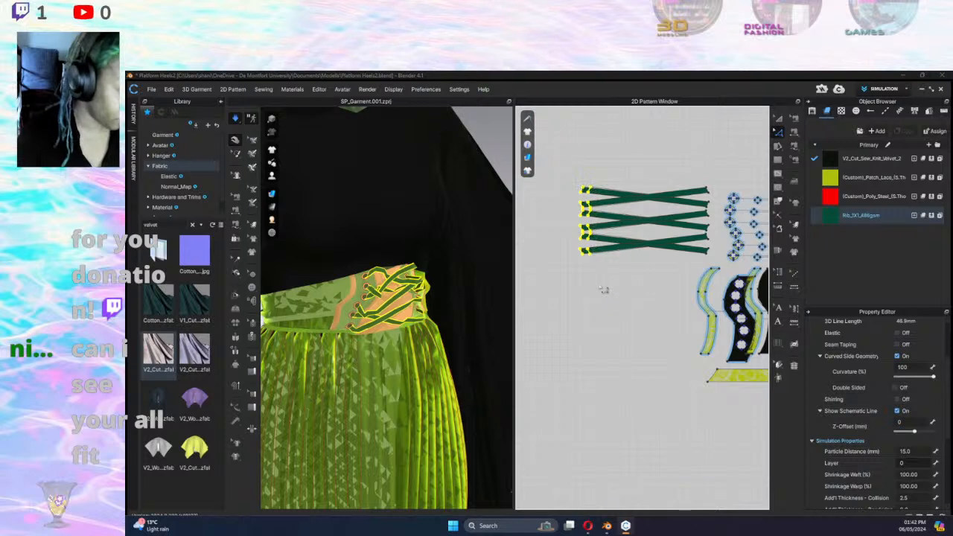
key("Right")
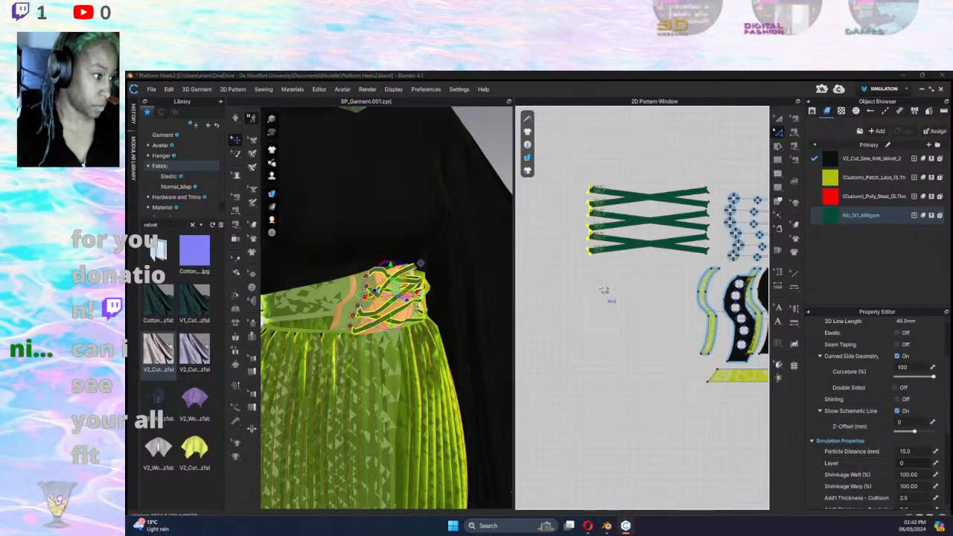
key("Right")
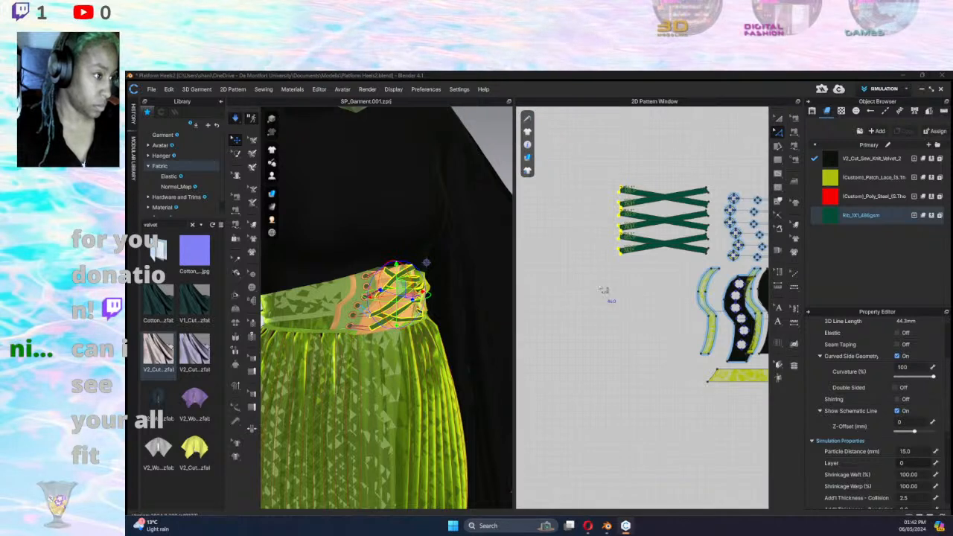
key("space")
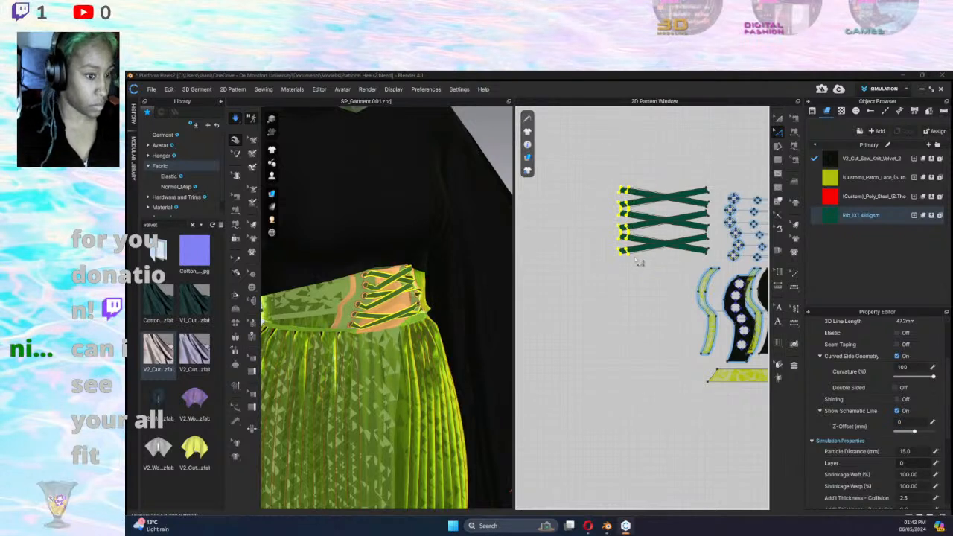
Shift the same lacing end points slightly further inward, check the tighter lacing from the front and deselect it.
key("space")
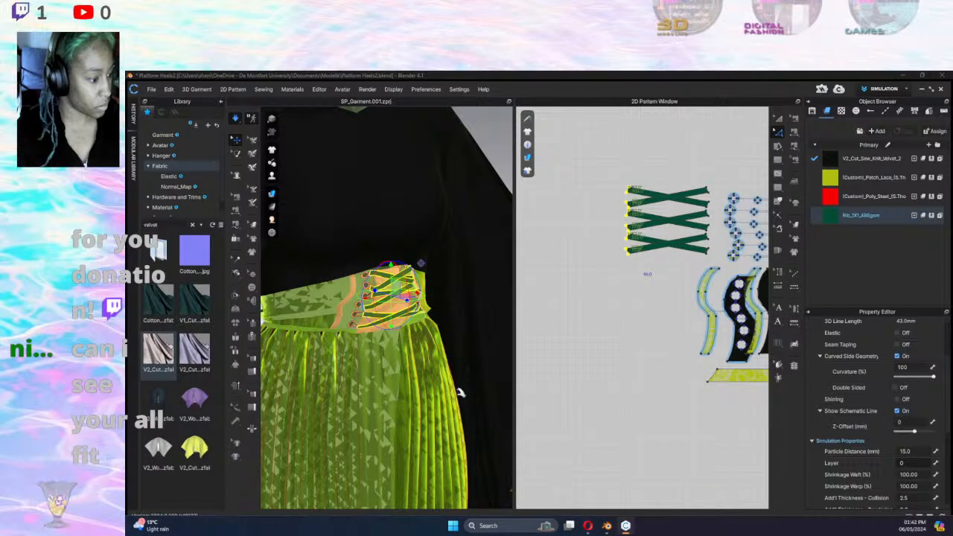
right_click_drag(460, 392, 412, 395)
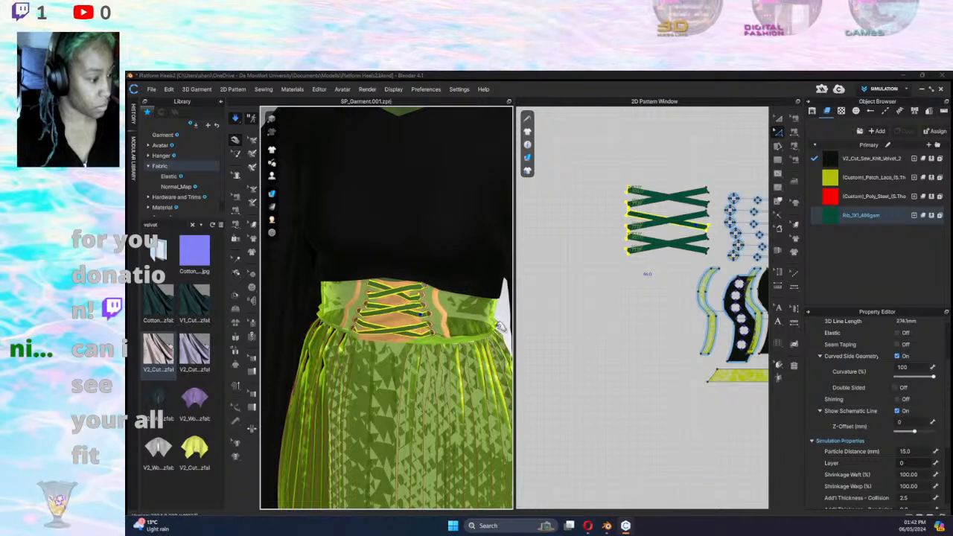
left_click(571, 358)
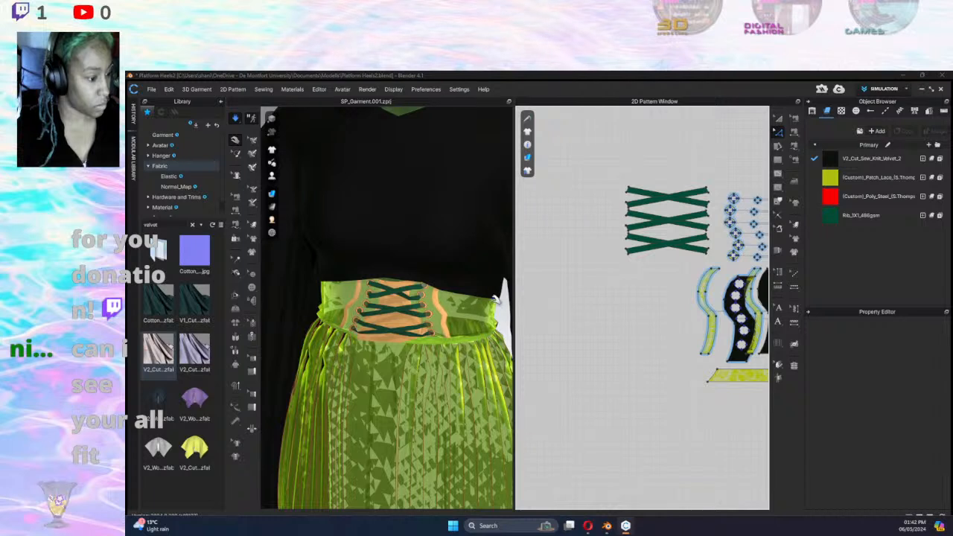
Lengthen the narrow lace waistband strip below the waist panel by stretching it outward.
left_click(491, 302)
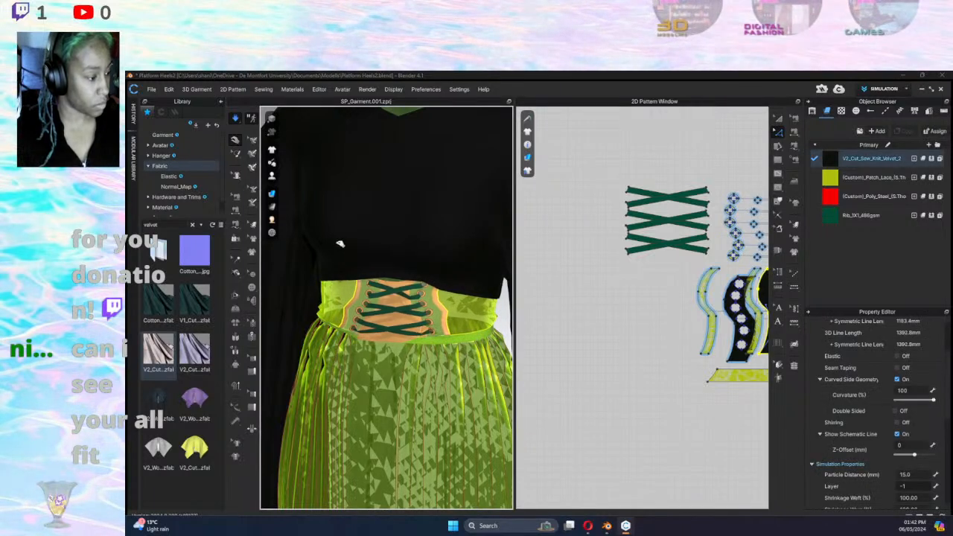
left_click(735, 374)
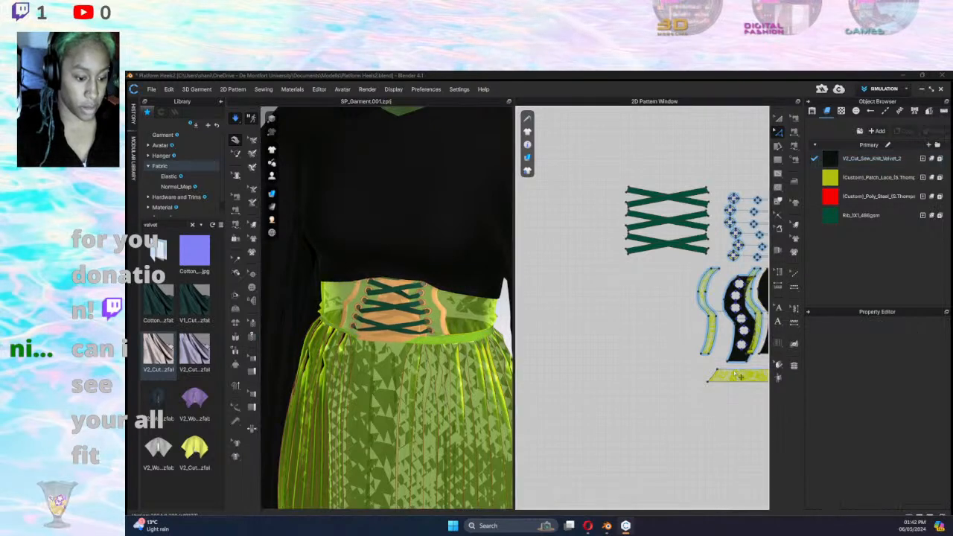
left_click(736, 374)
left_click(745, 389)
left_click(778, 120)
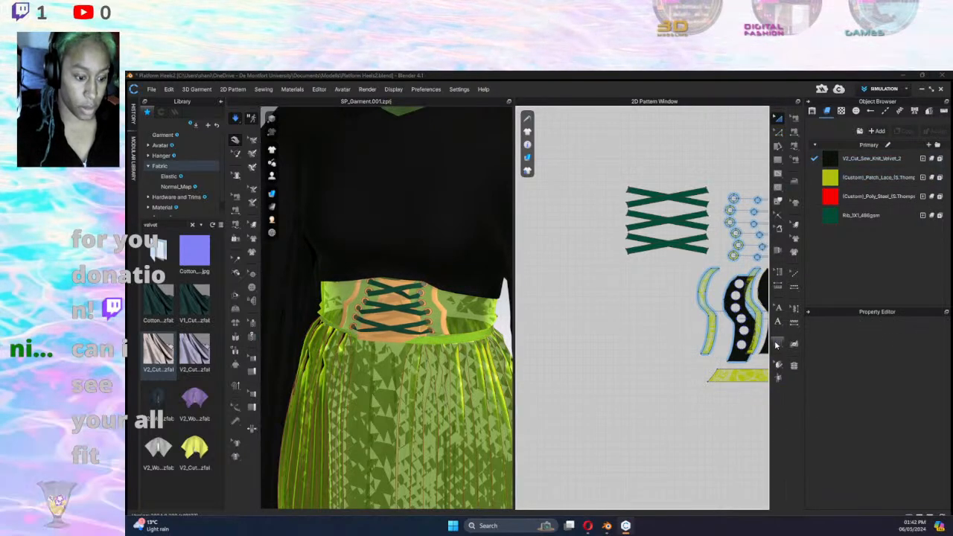
left_click(721, 377)
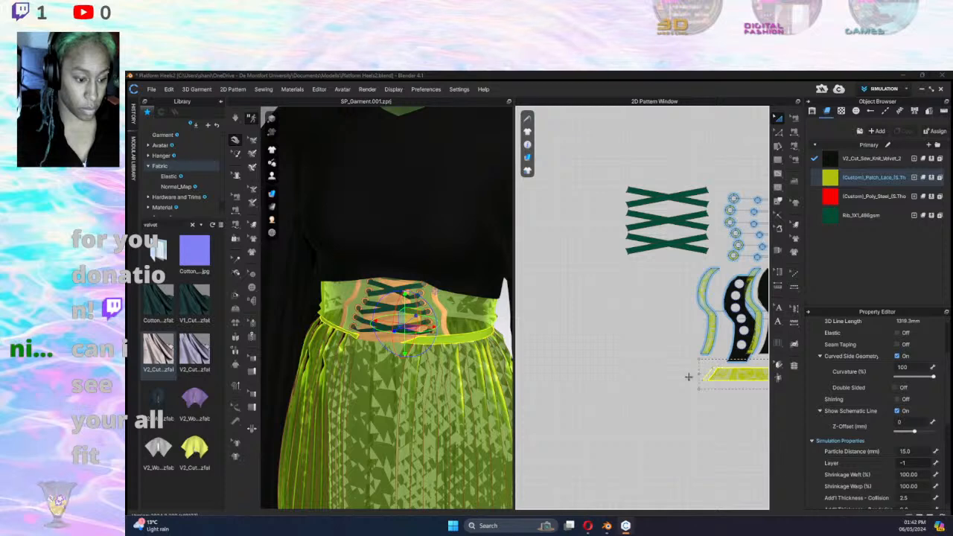
left_click_drag(679, 376, 676, 375)
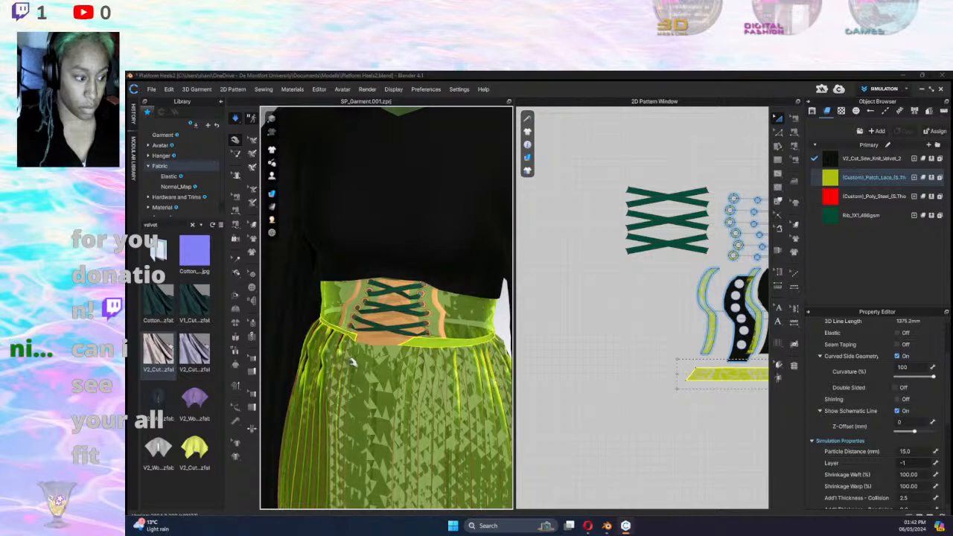
Simulate the skirt and examine the waistband fit from the side and in a full front view.
left_click(386, 501)
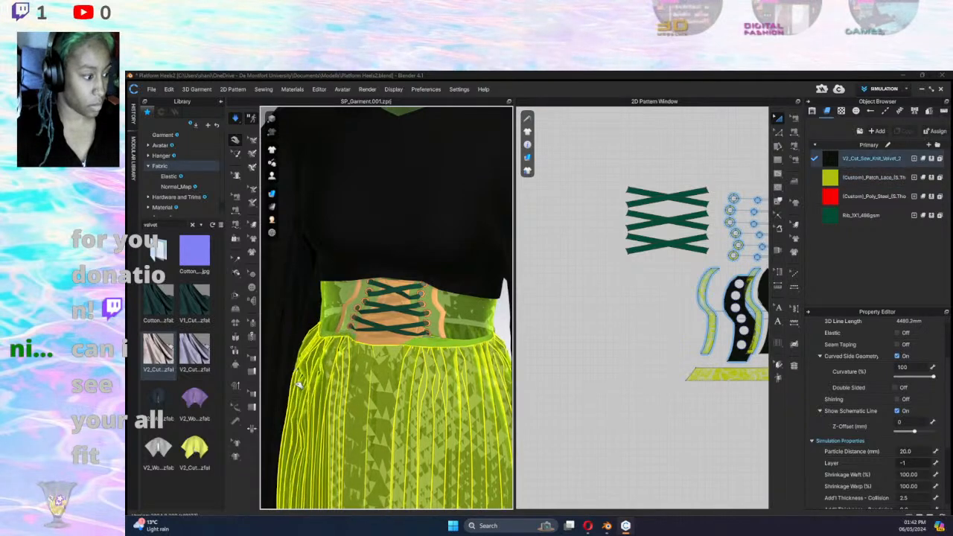
right_click_drag(345, 382, 400, 353)
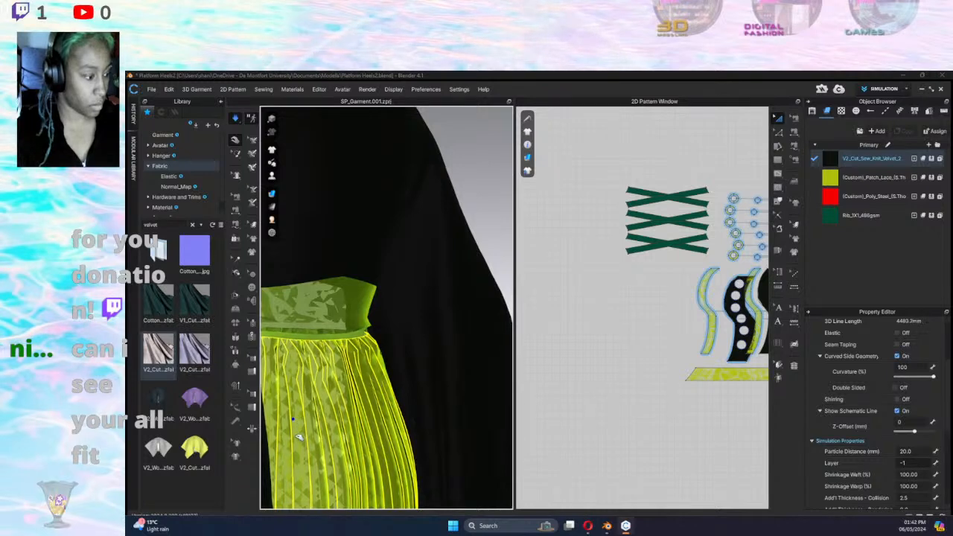
right_click_drag(307, 426, 446, 436)
scroll(395, 449, "down", 5)
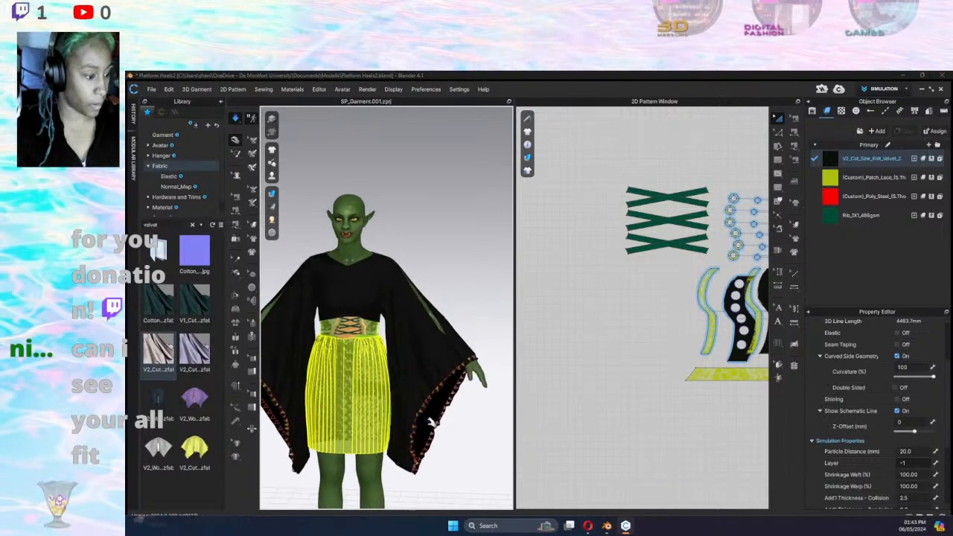
Select the sleeve's narrow outer velvet panel beside the front bodice piece and choose the Base Polygon tool for it.
middle_click_drag(764, 305, 634, 319)
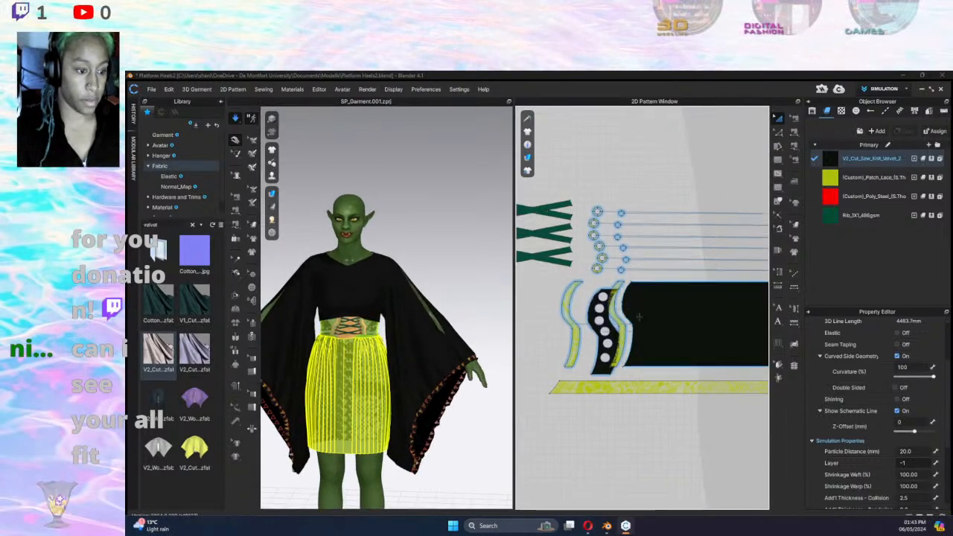
scroll(652, 321, "down", 6)
middle_click_drag(630, 256, 584, 279)
scroll(653, 242, "up", 6)
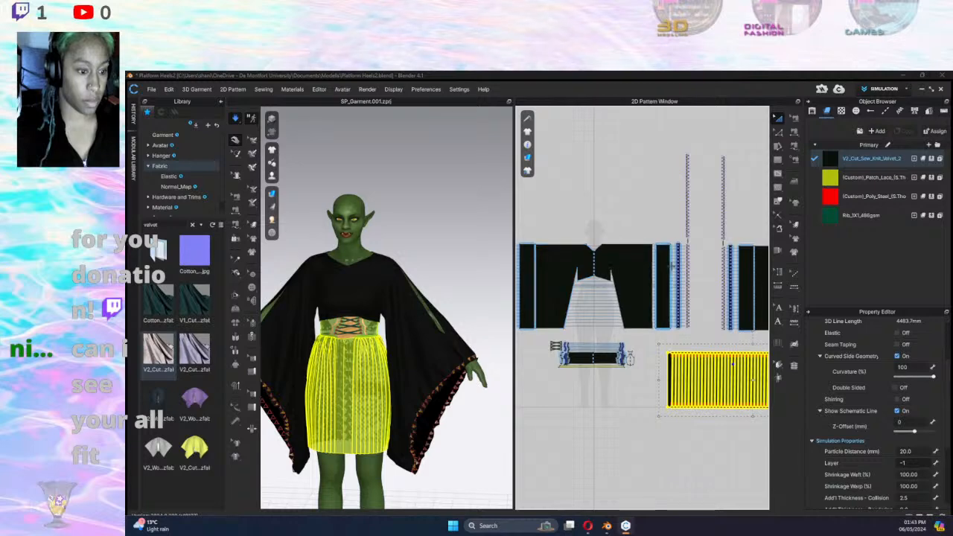
left_click(653, 242)
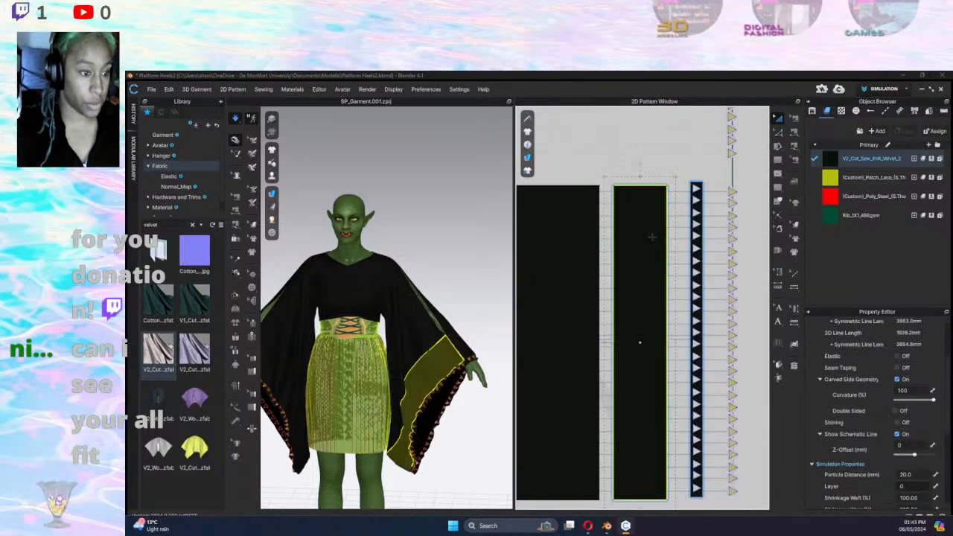
left_click(778, 187)
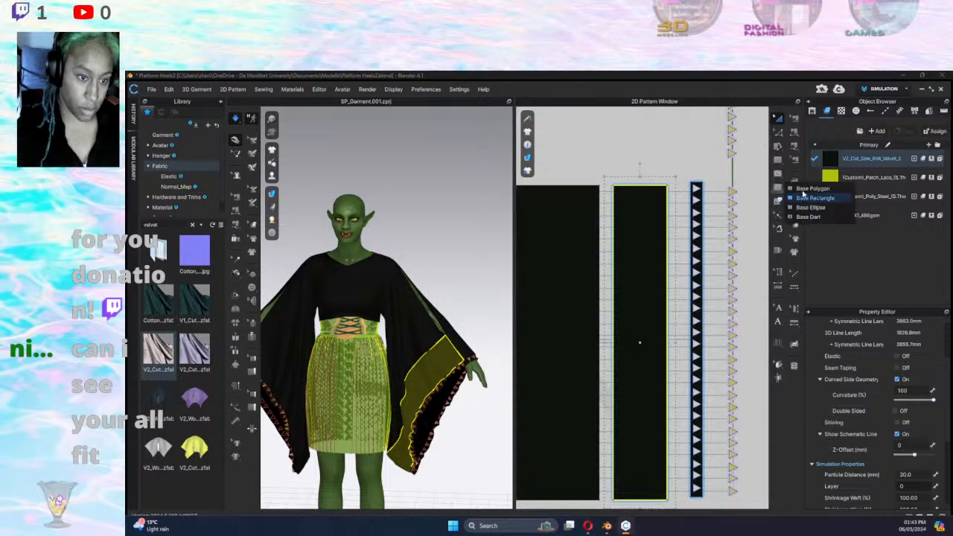
left_click(803, 193)
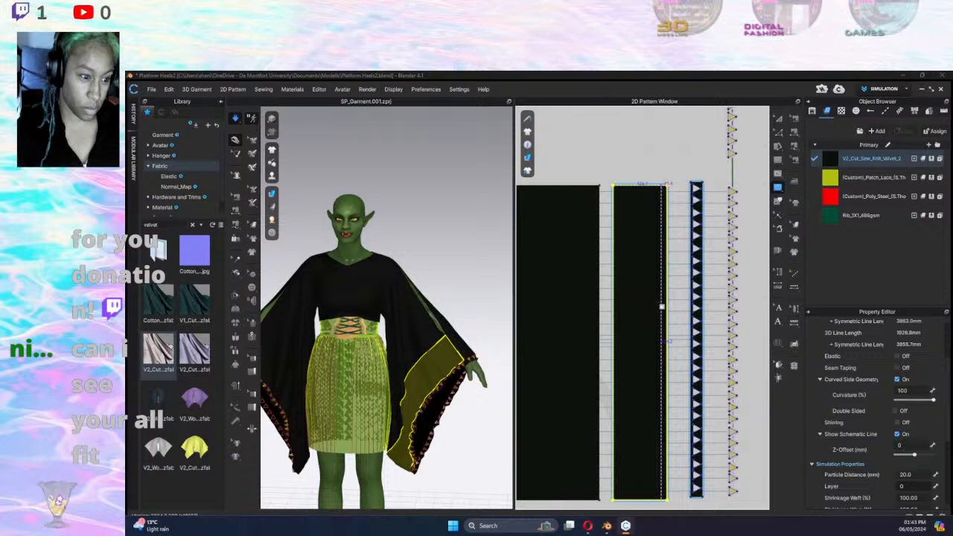
left_click(667, 500)
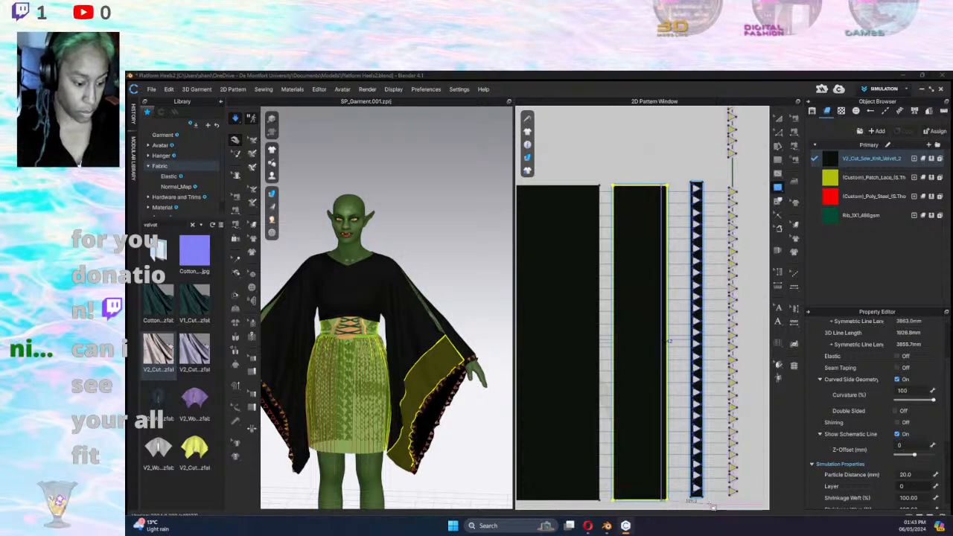
key("Return")
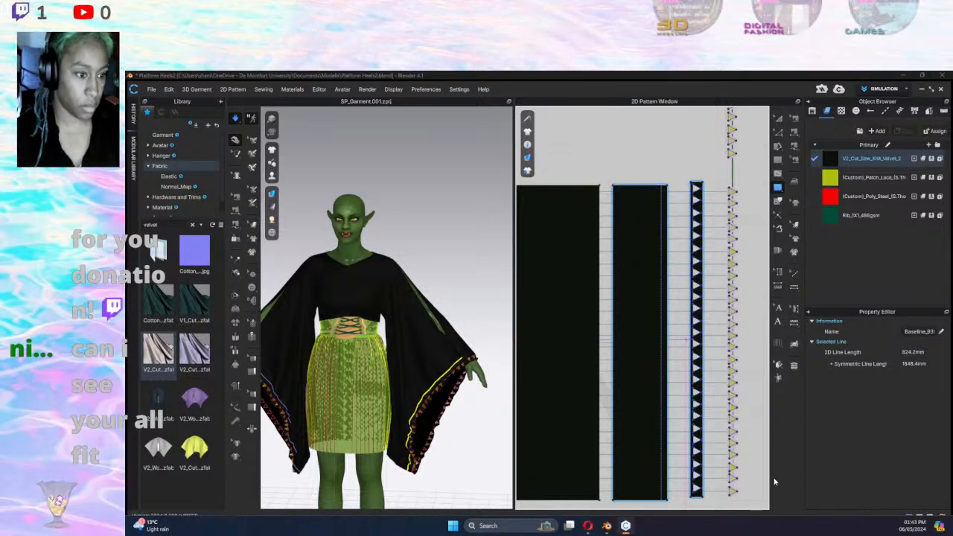
key("ctrl+z")
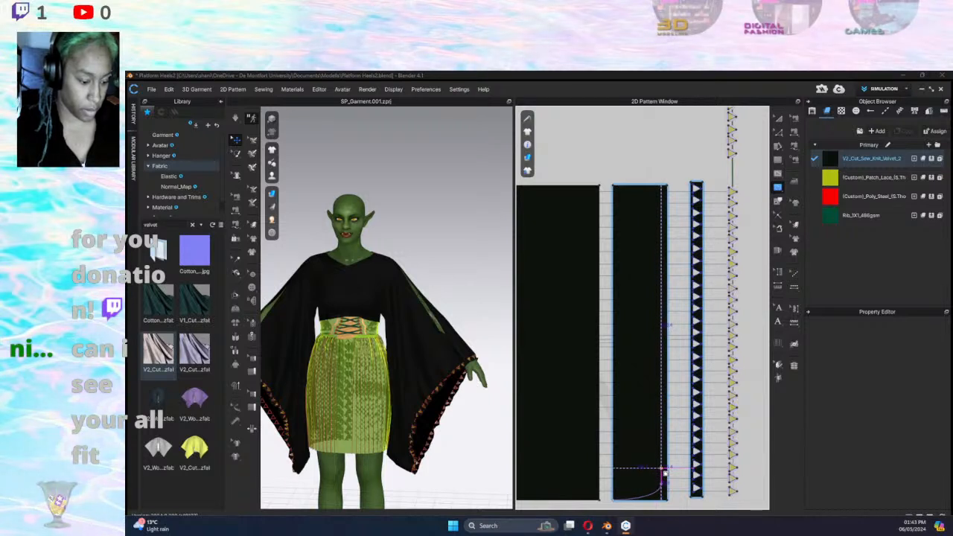
Draw a baseline about 923 mm long just inside the sleeve panel's outer edge, curving it inward at the lower corner.
left_click(662, 469)
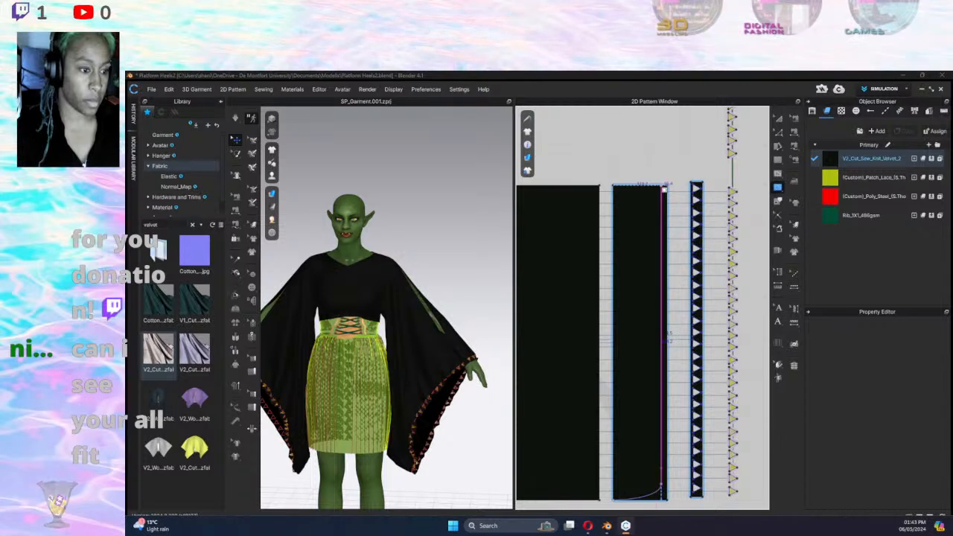
double_click(668, 191)
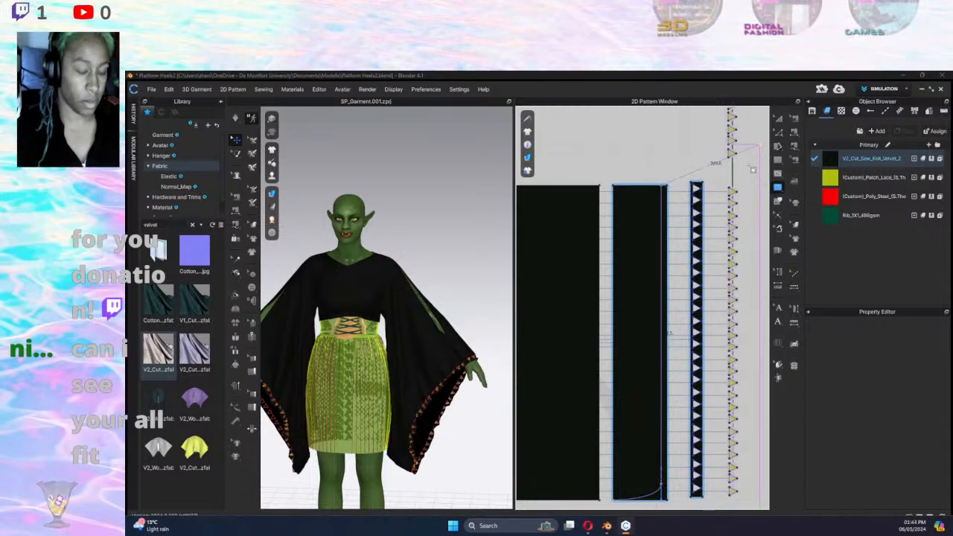
left_click(778, 119)
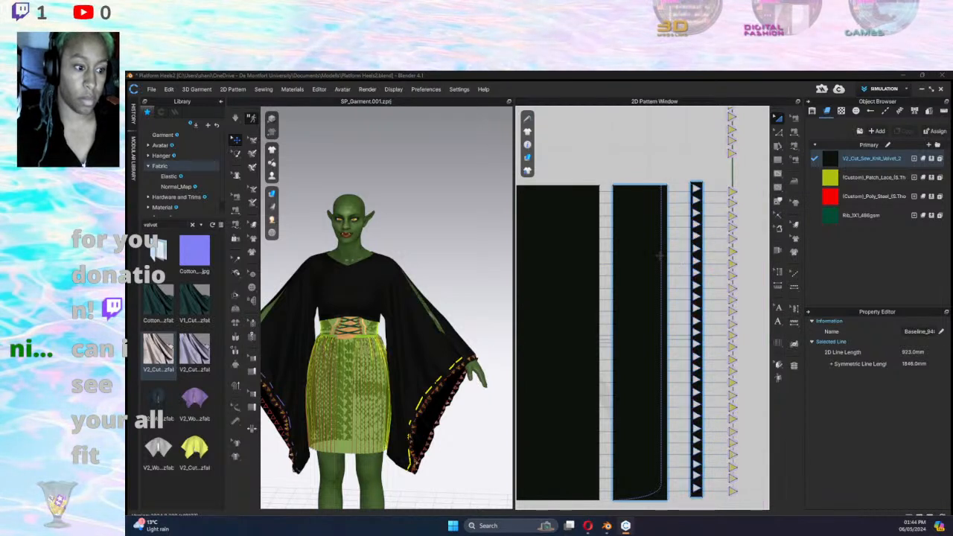
Copy the curved baseline onto the matching outer sleeve panel of the other bodice piece.
left_click(780, 202)
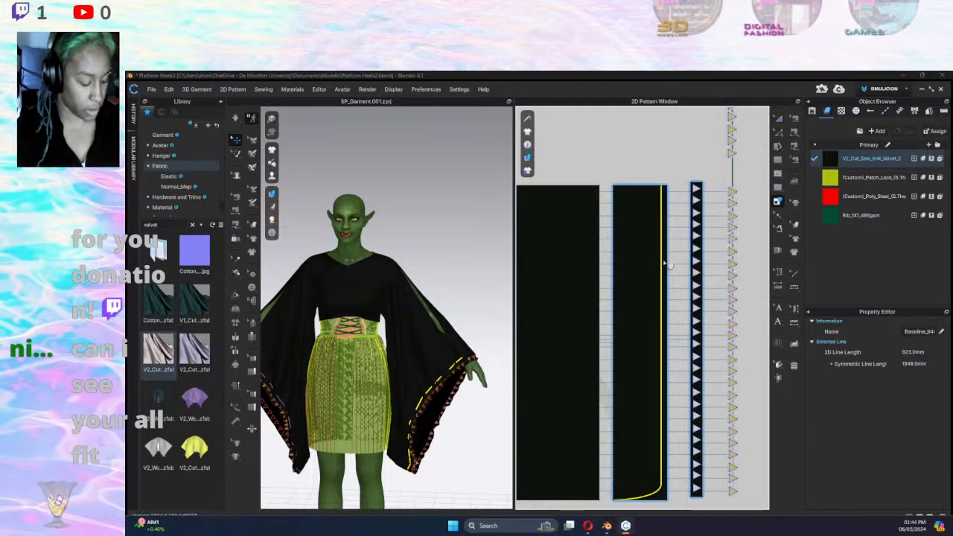
scroll(674, 291, "down", 5)
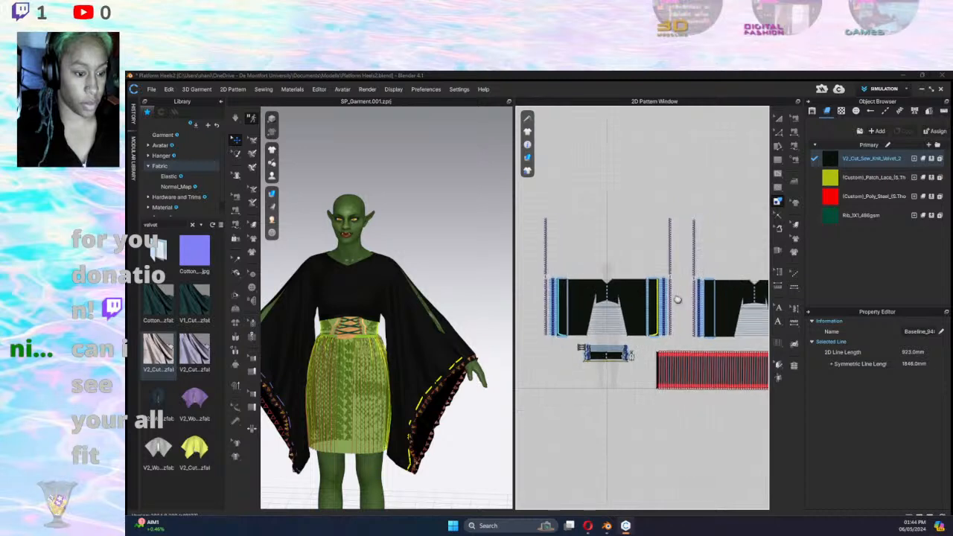
middle_click_drag(678, 299, 503, 297)
scroll(641, 298, "up", 1)
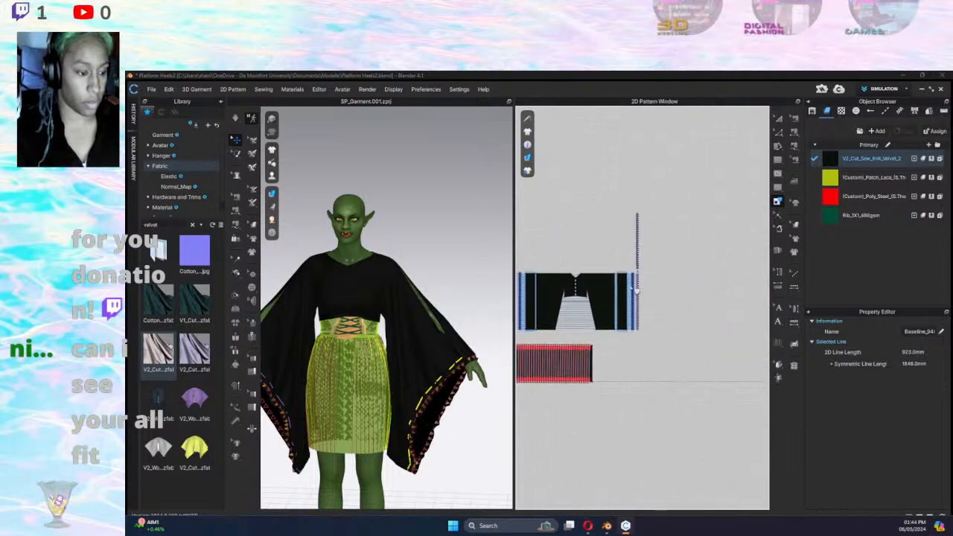
scroll(637, 290, "up", 4)
scroll(665, 231, "down", 1)
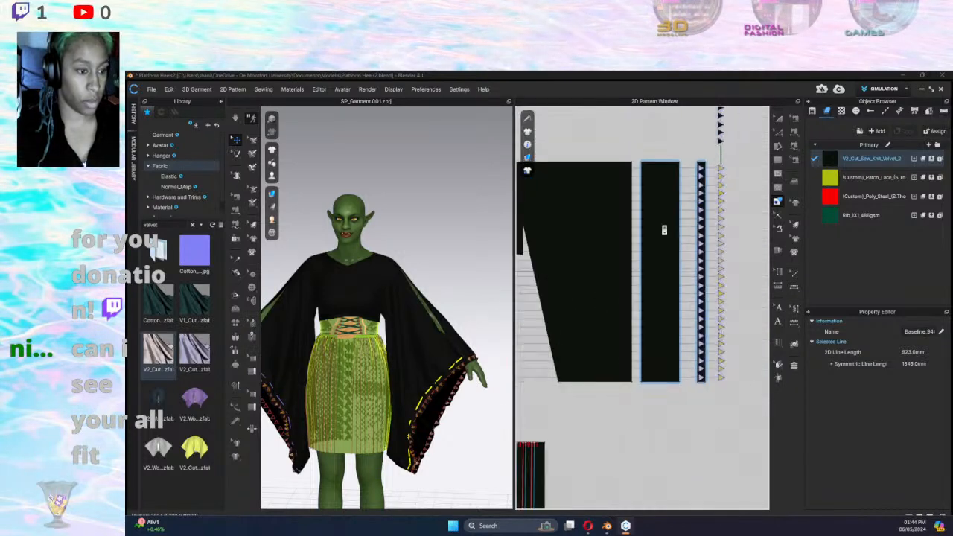
left_click(681, 162)
left_click(691, 165)
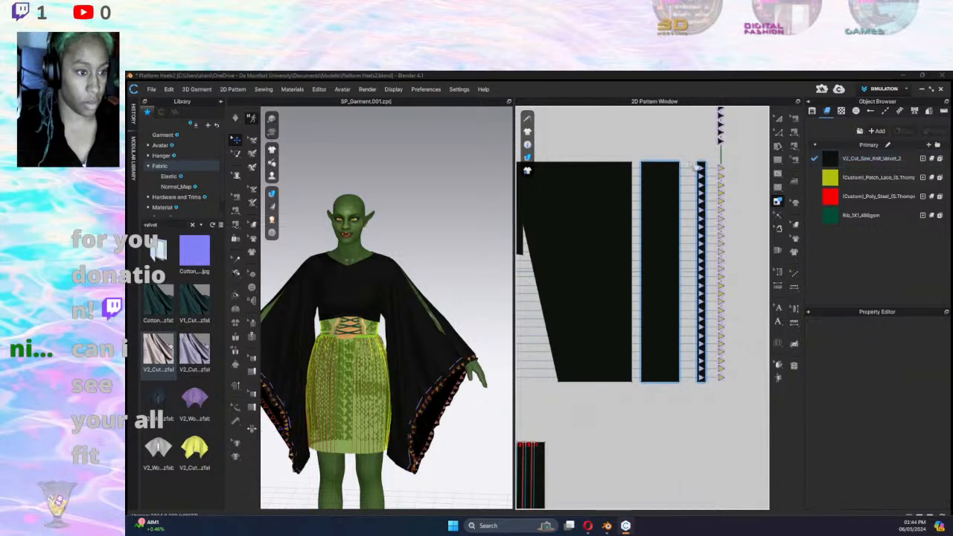
key("ctrl+v")
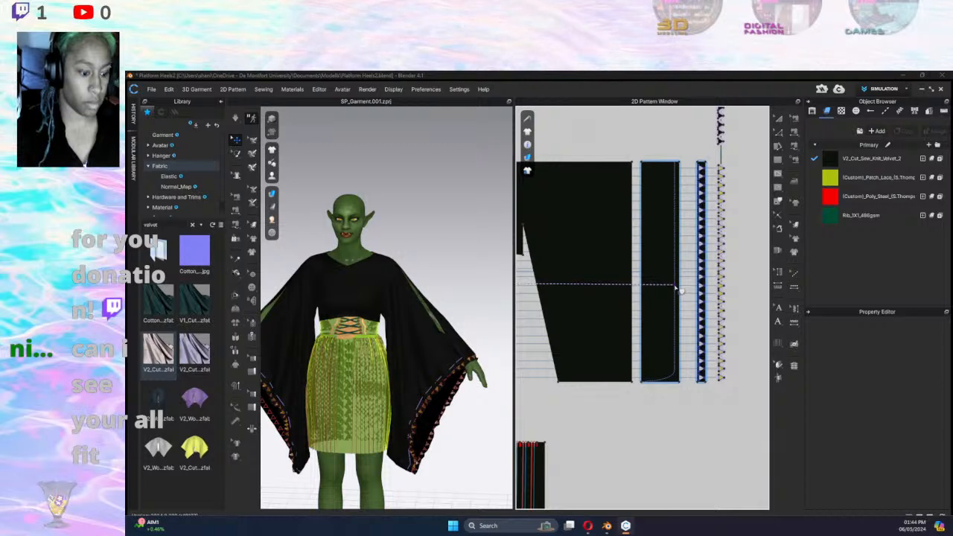
Split that sleeve panel along the copied baseline so its narrow curved outer edge becomes a separate strip.
left_click(678, 289)
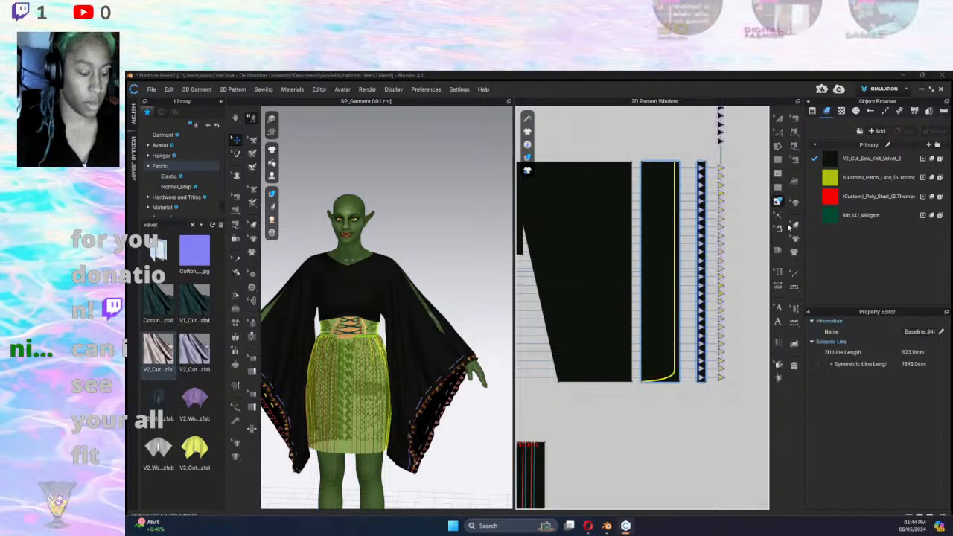
left_click(743, 429)
left_click(794, 120)
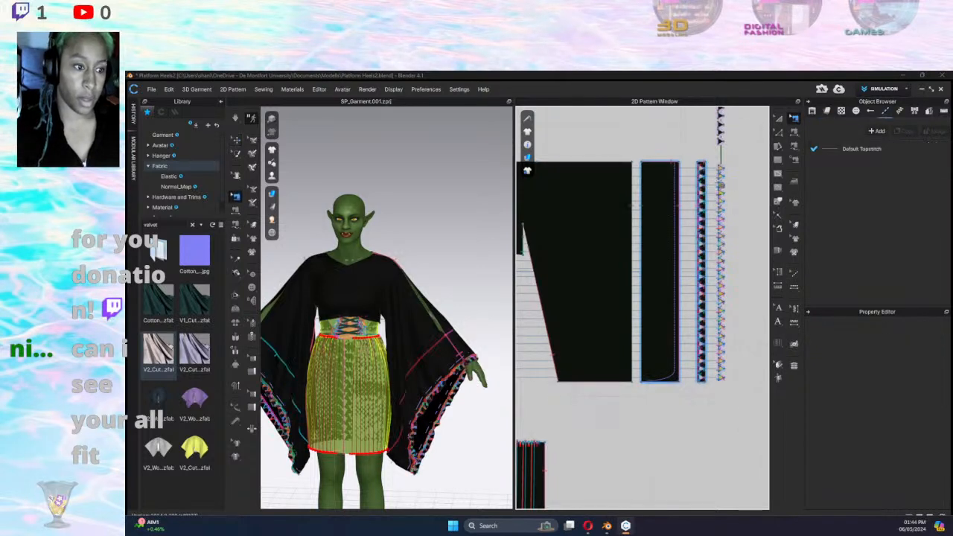
left_click(779, 132)
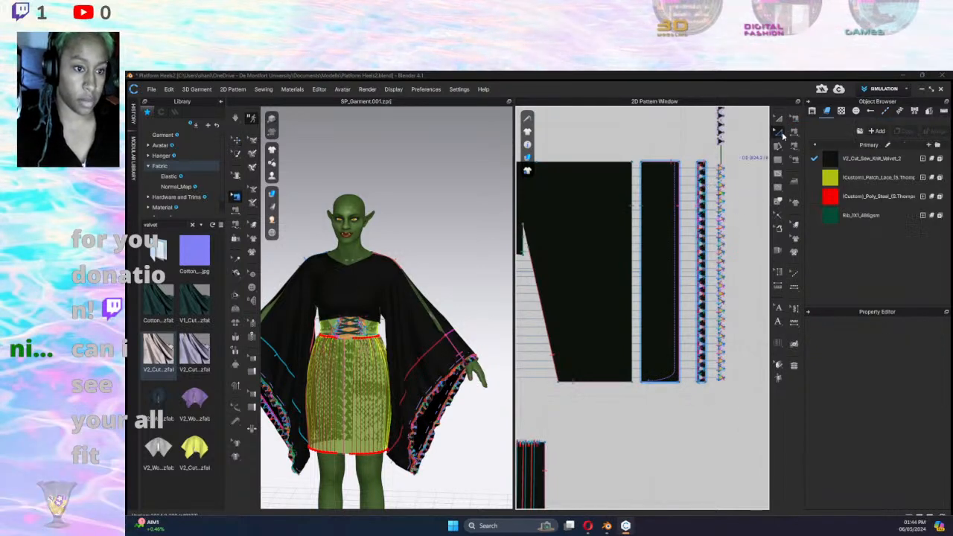
left_click(778, 201)
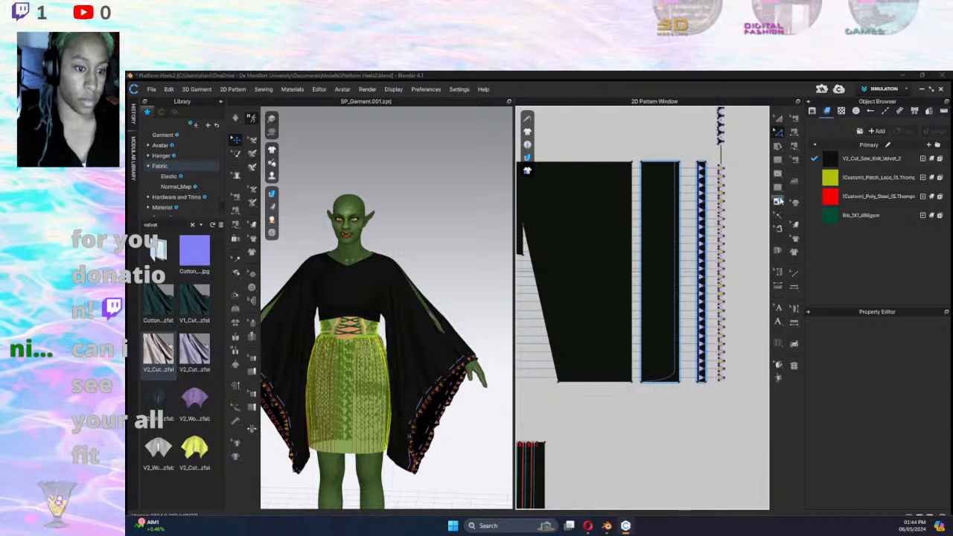
left_click(675, 214)
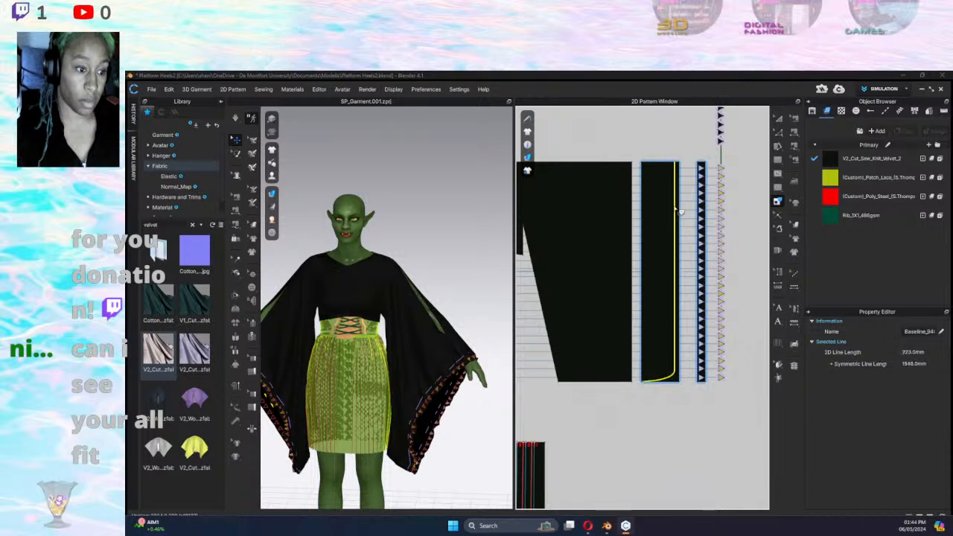
right_click(678, 213)
left_click(686, 251)
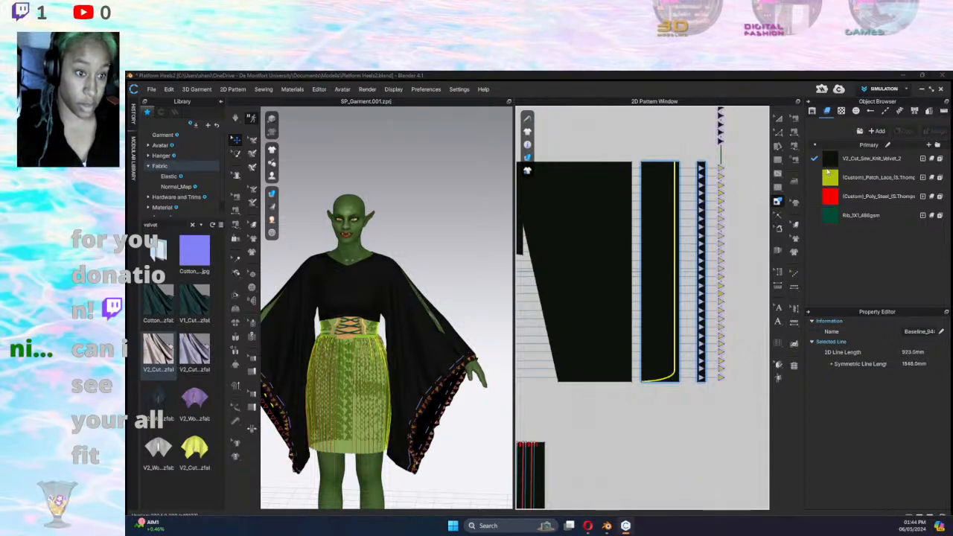
Apply the Patch Lace fabric to the split-off sleeve strip and move the strip slightly outward from the velvet panel.
left_click(857, 178)
left_click_drag(857, 175, 689, 242)
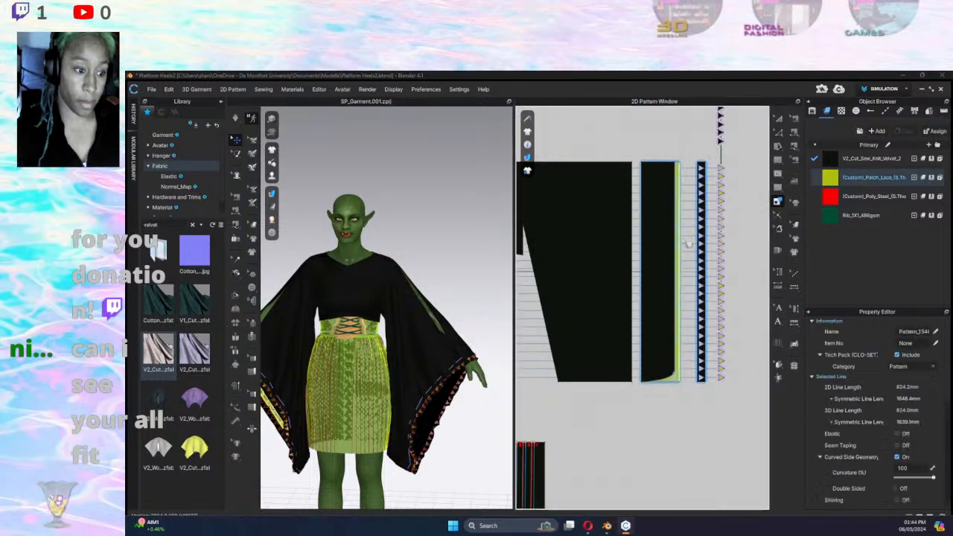
left_click(780, 117)
left_click(679, 189)
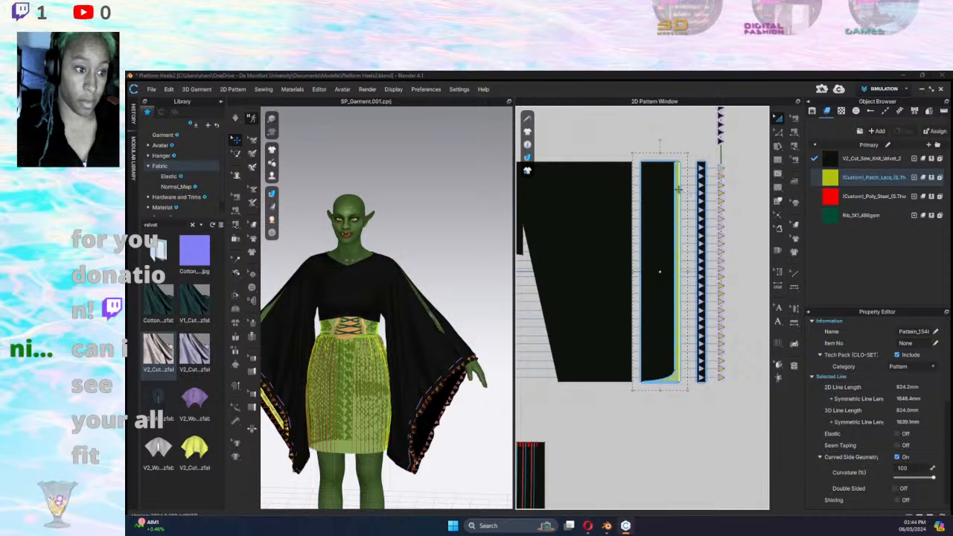
left_click(681, 190)
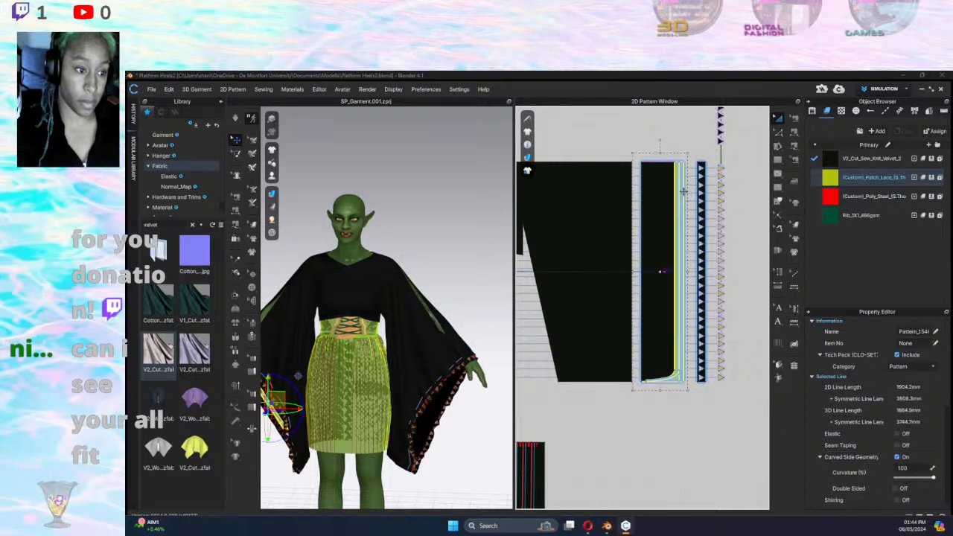
left_click_drag(680, 191, 685, 191)
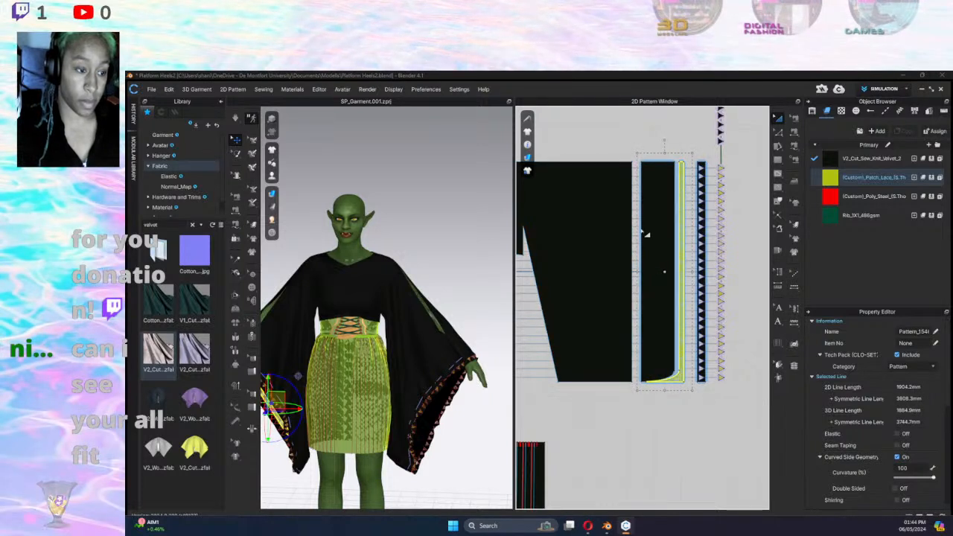
left_click_drag(680, 274, 685, 280)
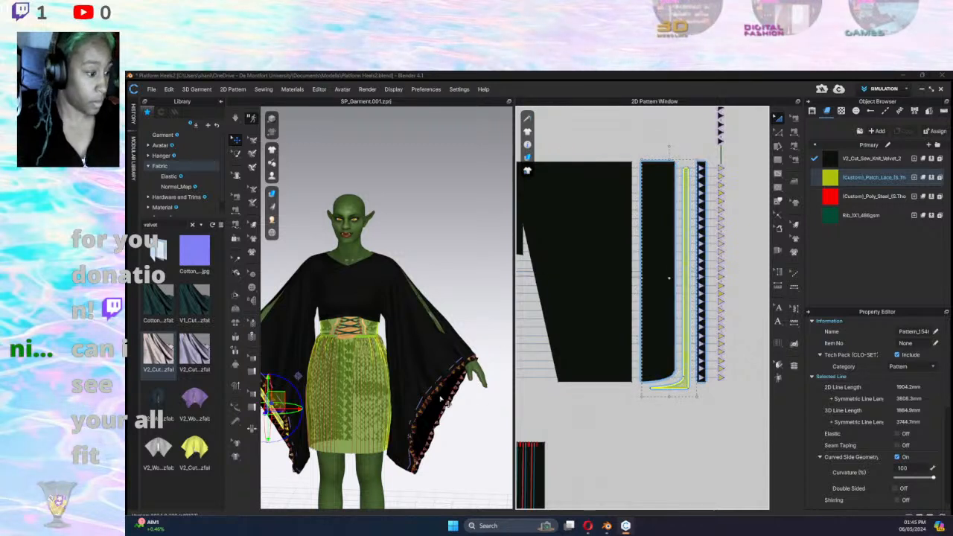
Apply the Patch Lace fabric to the matching narrow strip on the opposite sleeve of the same bodice piece.
scroll(702, 241, "down", 5)
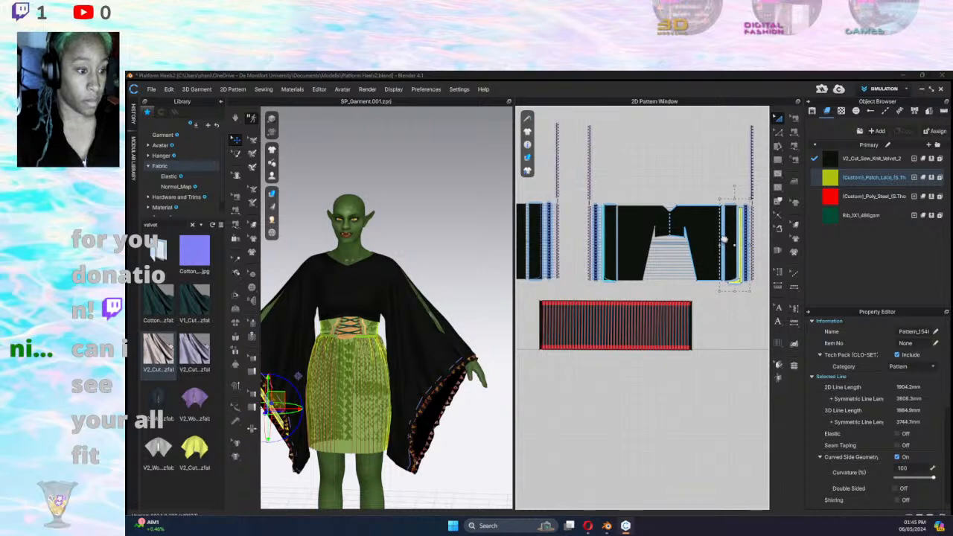
scroll(606, 273, "up", 5)
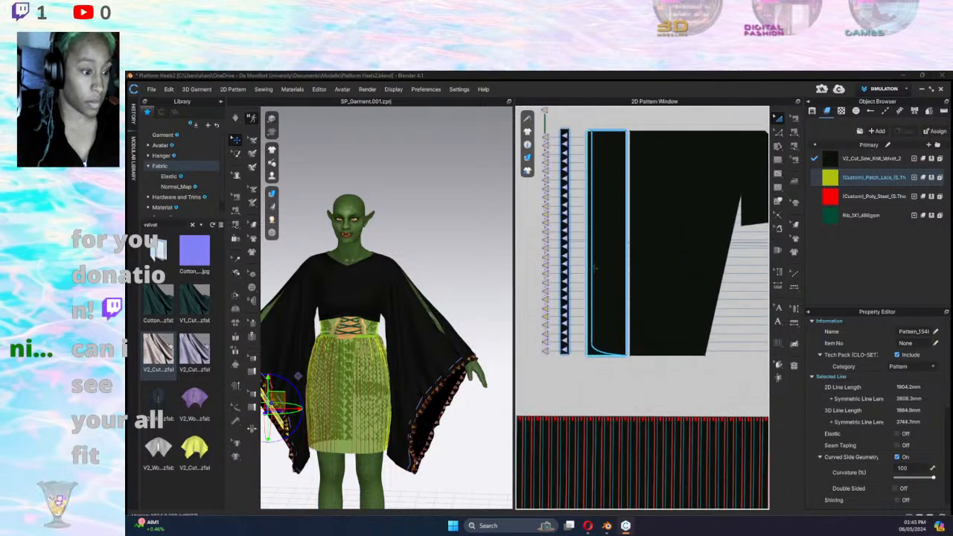
left_click(584, 271)
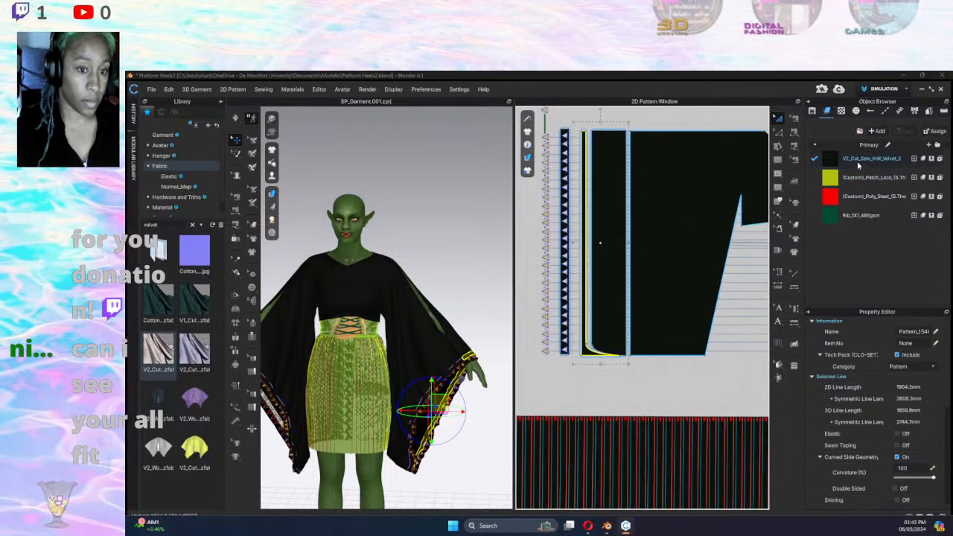
left_click_drag(829, 177, 700, 221)
left_click_drag(583, 237, 583, 237)
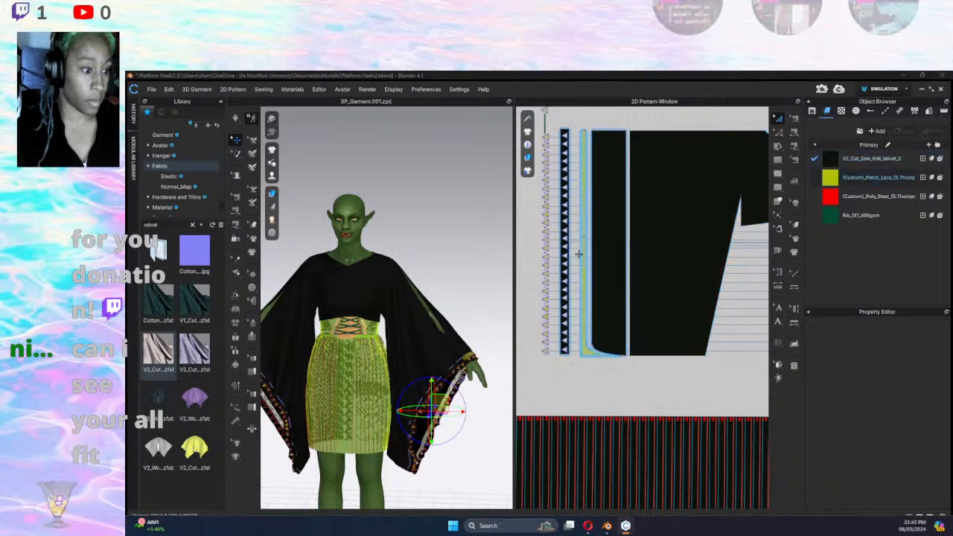
Try to cut and sew the front bodice's outer sleeve panel along only the straight segment of its curved baseline.
scroll(634, 237, "down", 4)
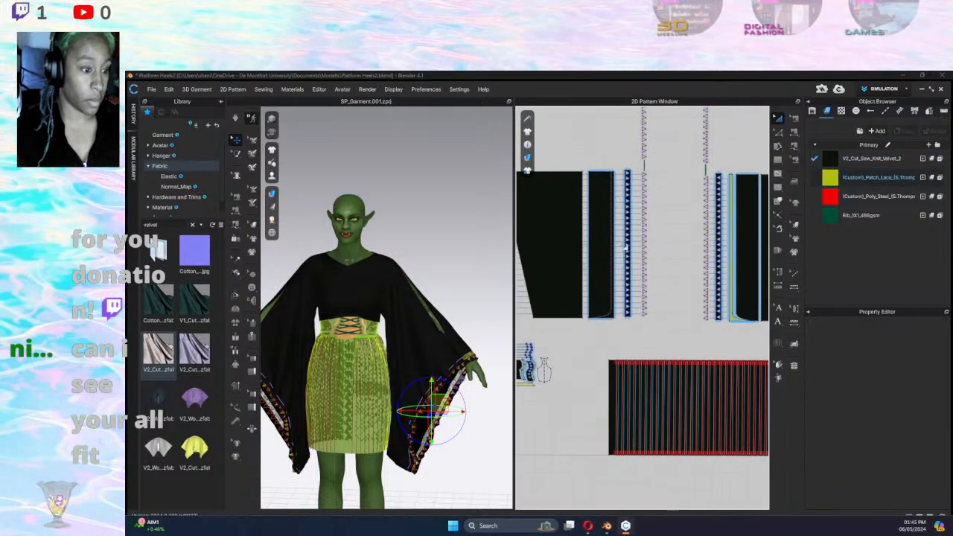
scroll(626, 247, "up", 5)
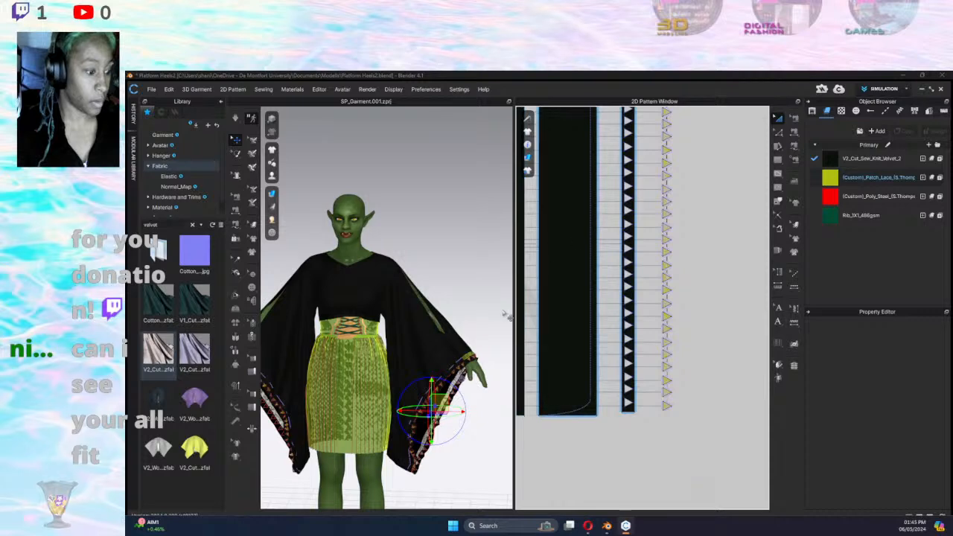
scroll(472, 357, "up", 4)
right_click_drag(472, 366, 327, 370)
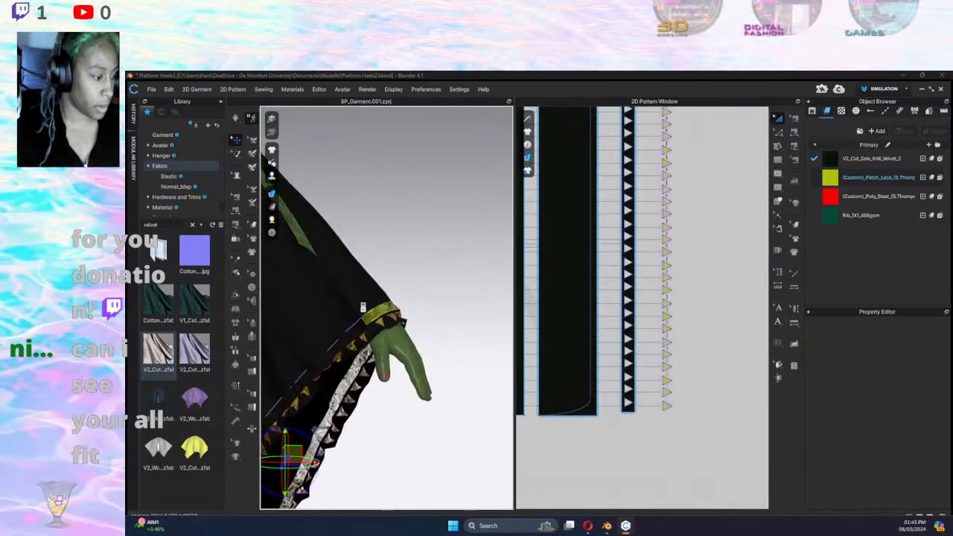
scroll(328, 370, "up", 4)
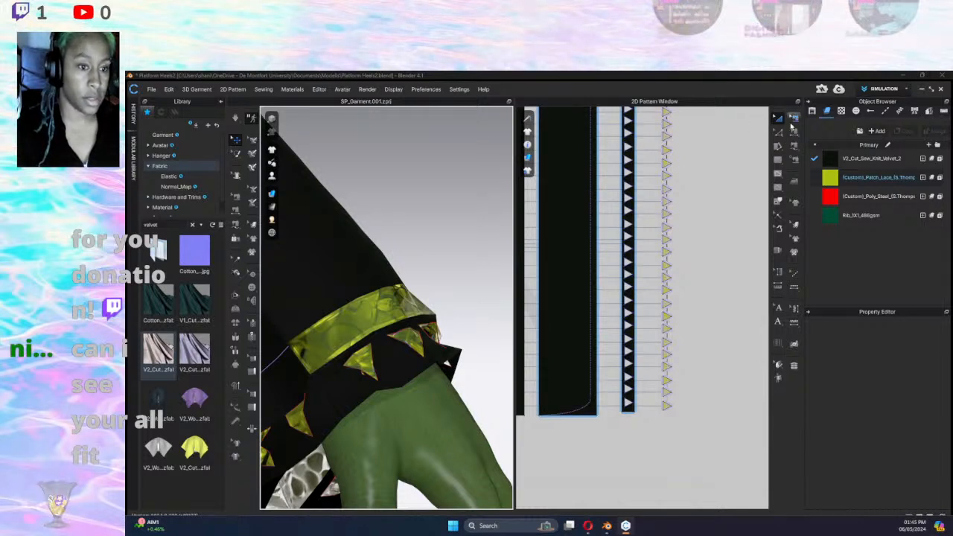
left_click(777, 203)
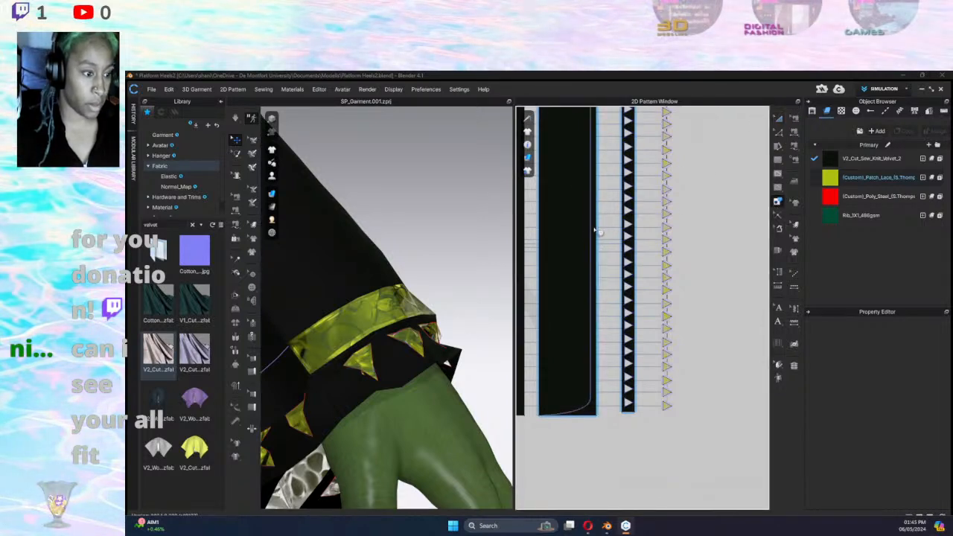
left_click(591, 233)
right_click(592, 234)
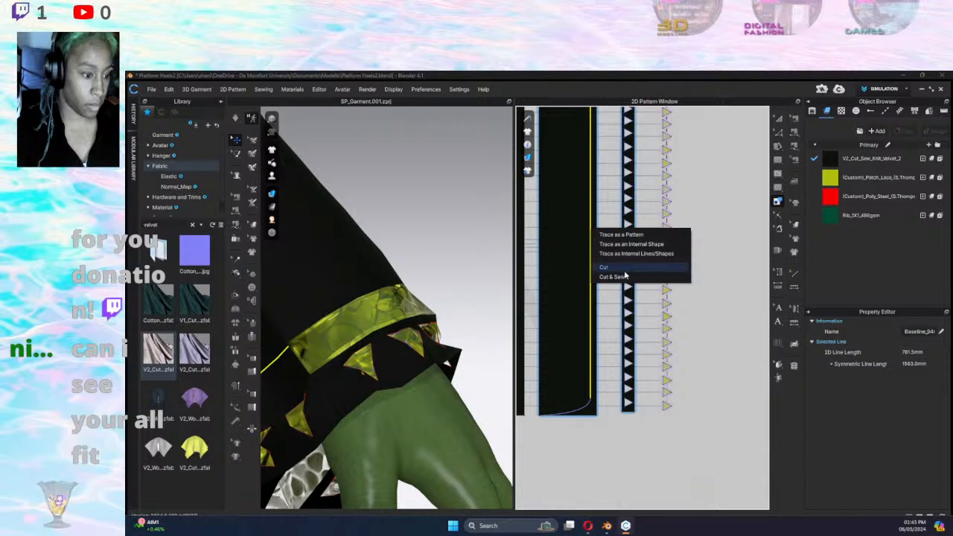
left_click(626, 277)
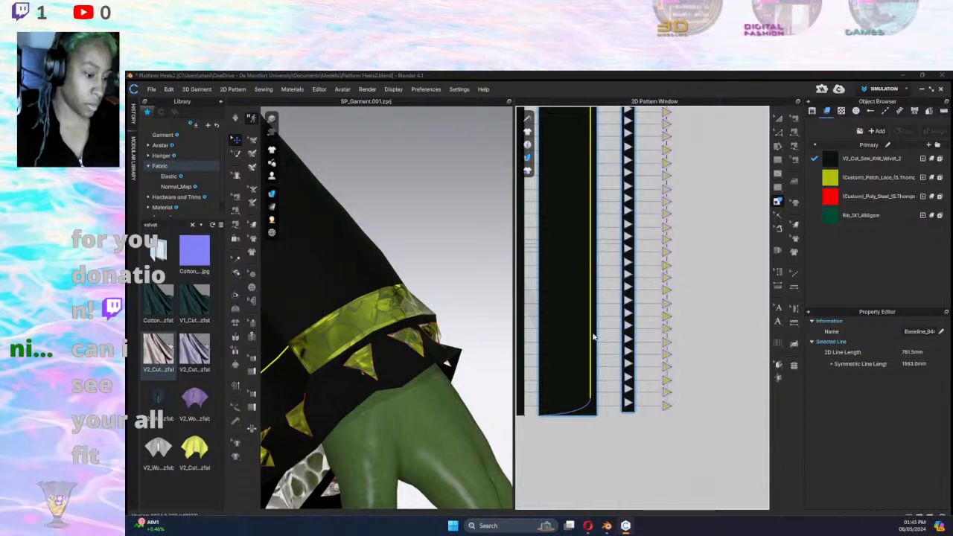
Cut and sew the front bodice's outer sleeve panel along its whole baseline, including both the straight and curved segments.
left_click(675, 200)
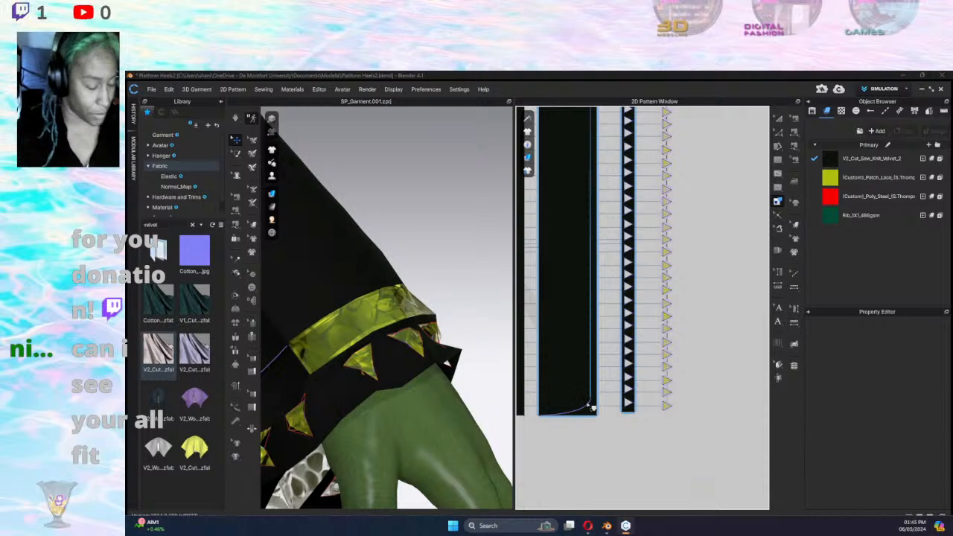
left_click(590, 403)
left_click(605, 376)
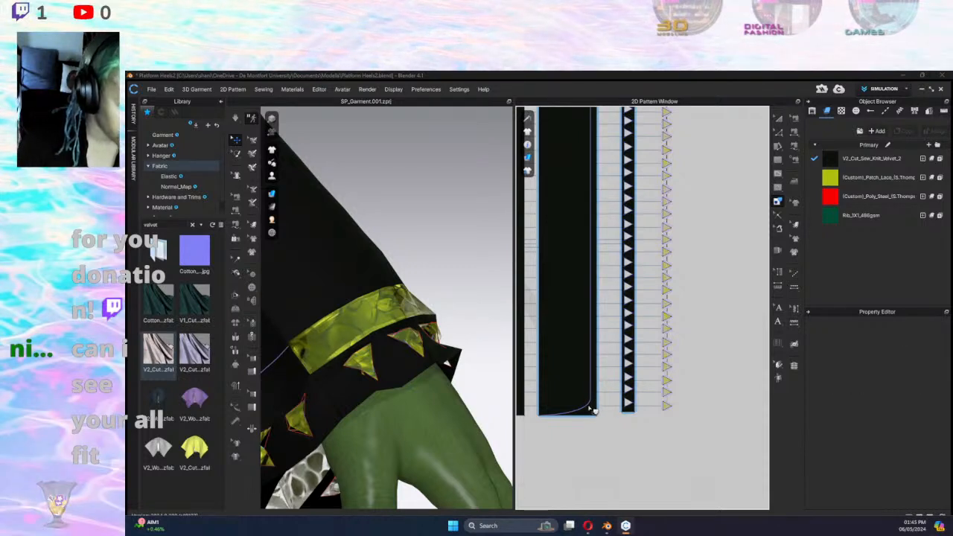
left_click(591, 408)
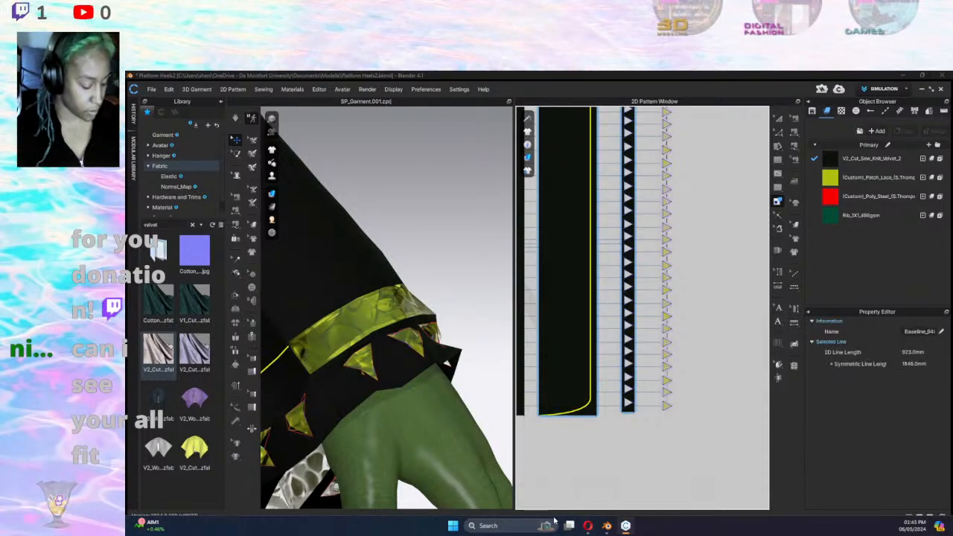
right_click(589, 407)
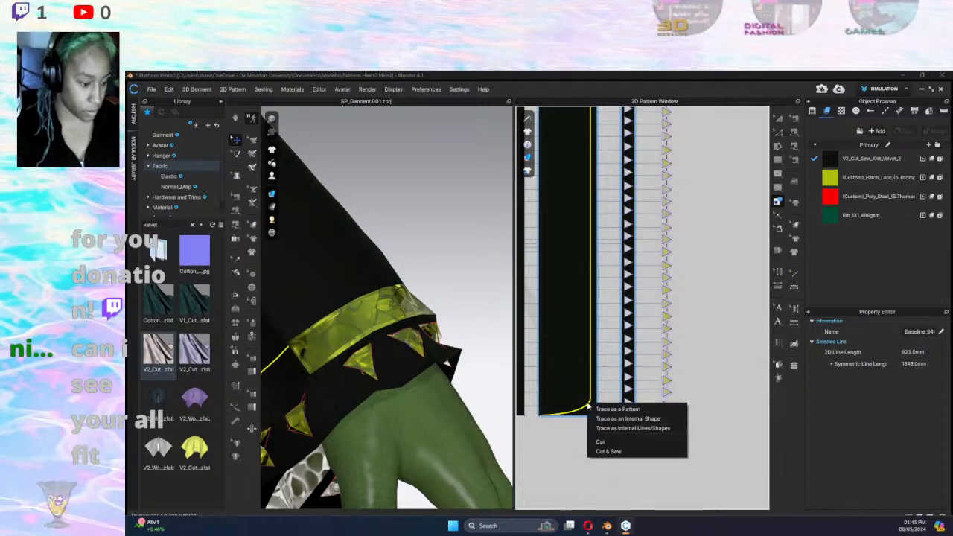
left_click(616, 451)
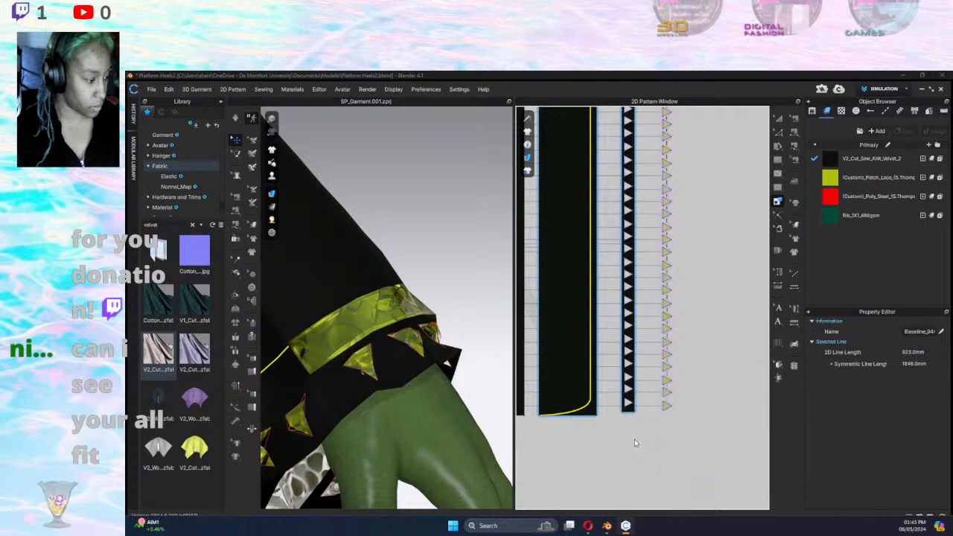
left_click(635, 443)
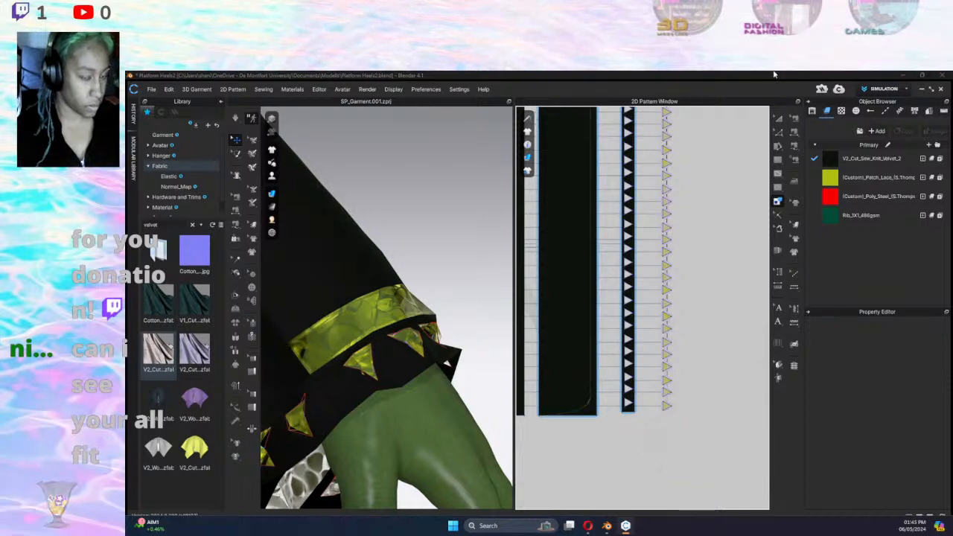
Move the split-off sleeve strip slightly outward from the velvet panel and apply the Patch Lace fabric to it.
left_click(594, 205)
left_click_drag(611, 205, 612, 205)
left_click_drag(851, 178, 614, 259)
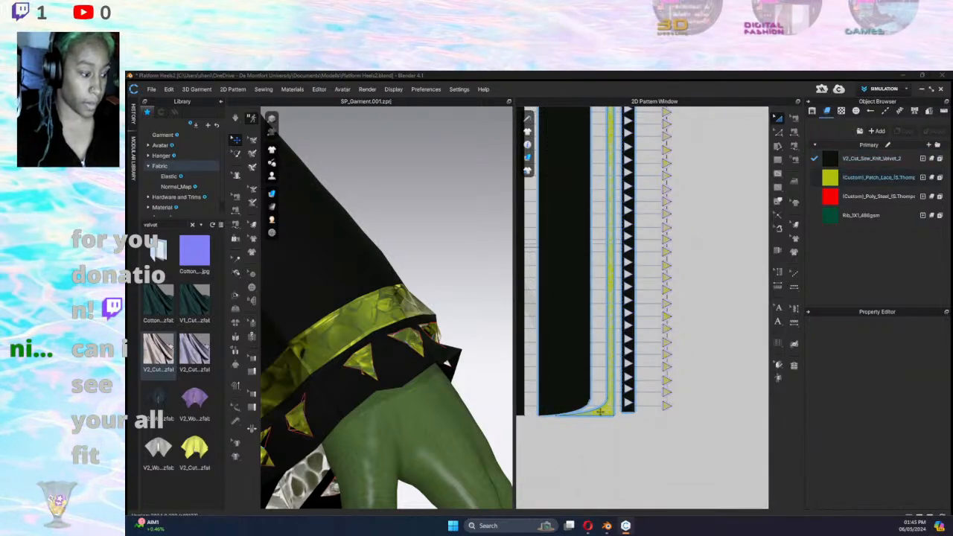
Apply the Patch Lace fabric to the matching narrow edge strip on the opposite sleeve of the front bodice.
scroll(648, 390, "down", 5)
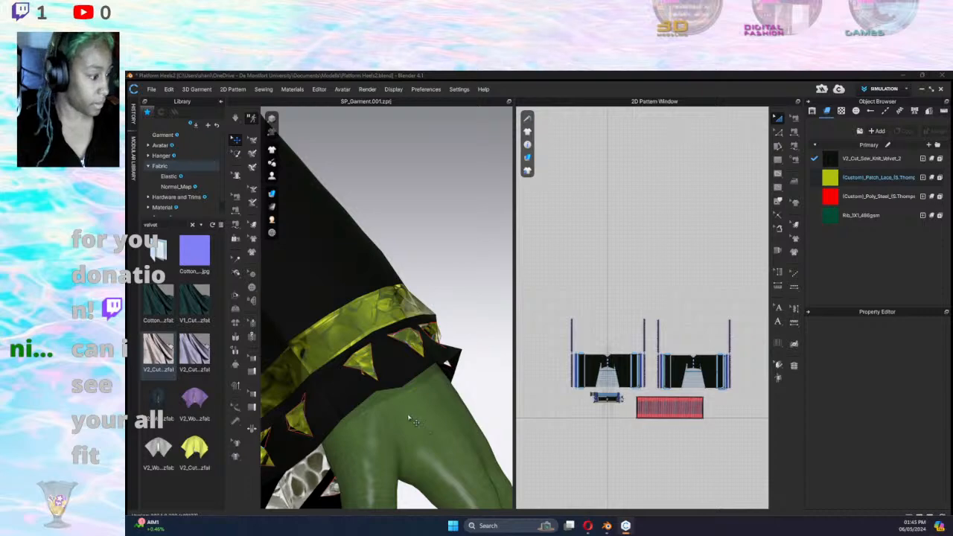
scroll(600, 360, "up", 5)
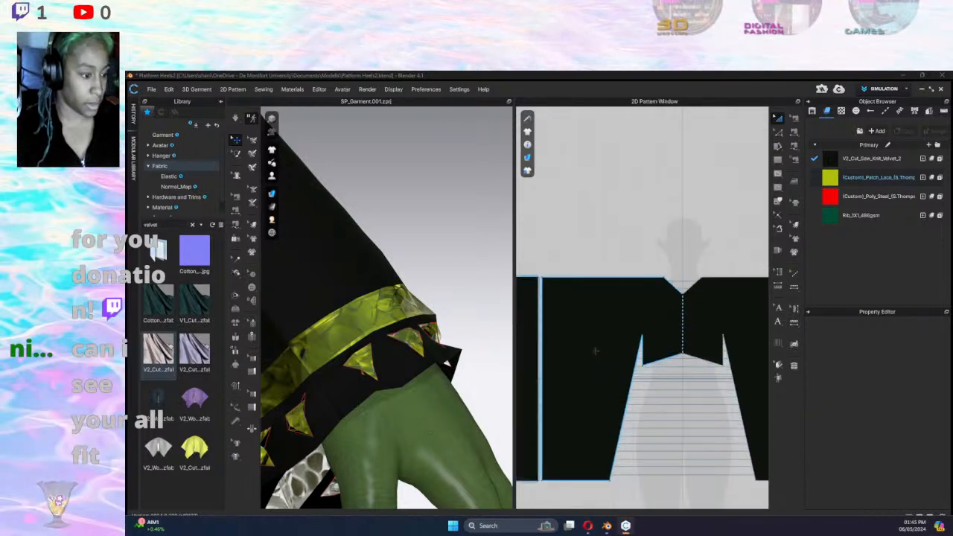
scroll(596, 351, "up", 4)
middle_click_drag(570, 334, 747, 281)
scroll(689, 276, "down", 4)
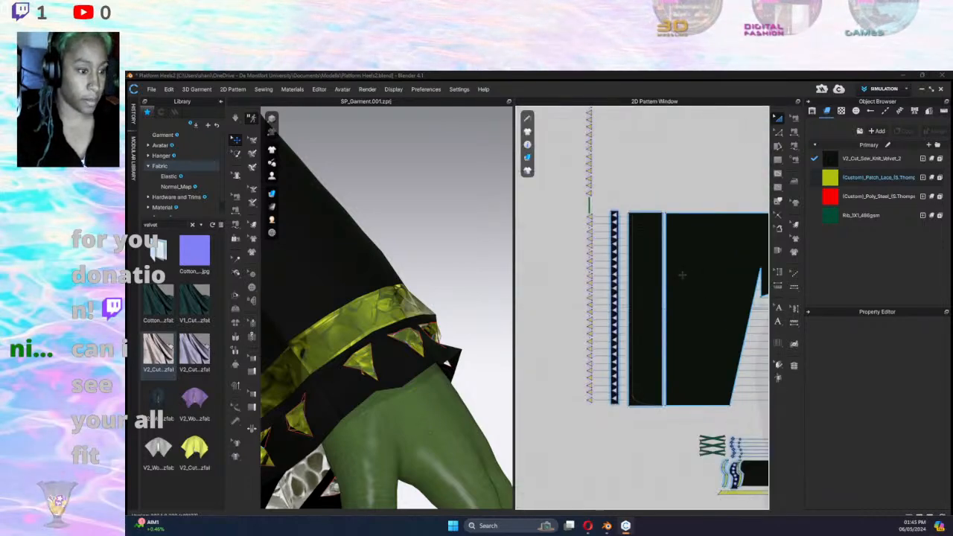
left_click_drag(830, 177, 632, 246)
middle_click_drag(726, 239, 690, 223)
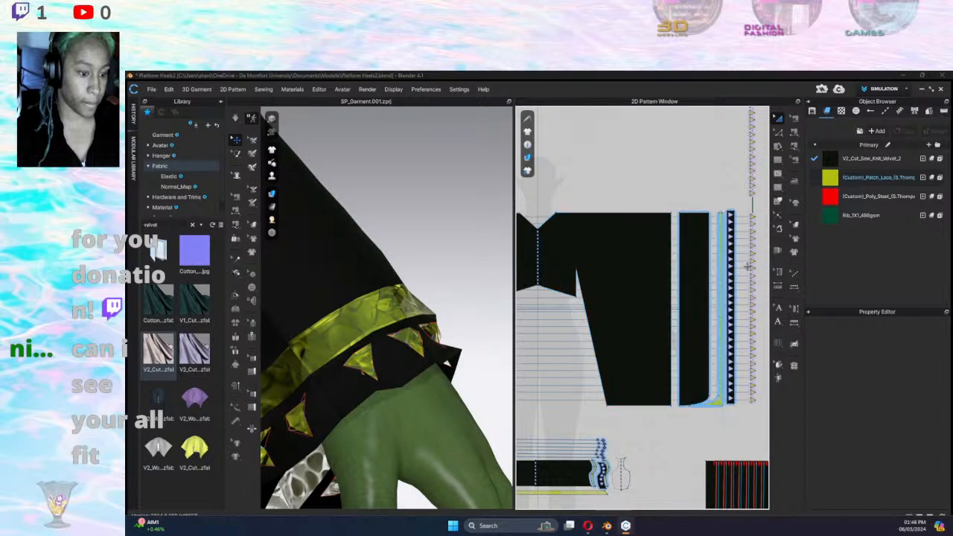
Simulate the garment with the new lace strips and inspect the sleeves on the full figure from the front and an angle.
scroll(709, 289, "down", 4)
scroll(708, 291, "down", 1)
middle_click_drag(708, 291, 699, 255)
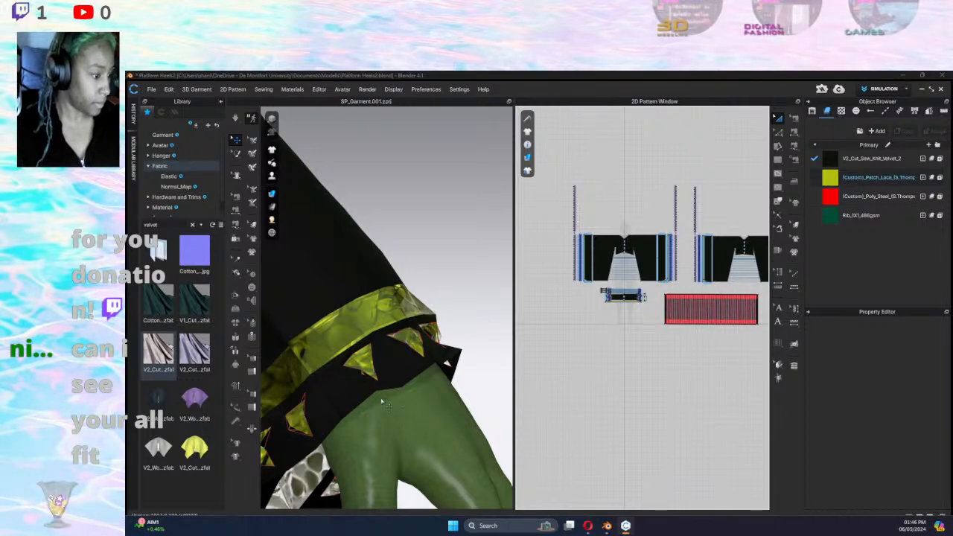
scroll(388, 400, "down", 5)
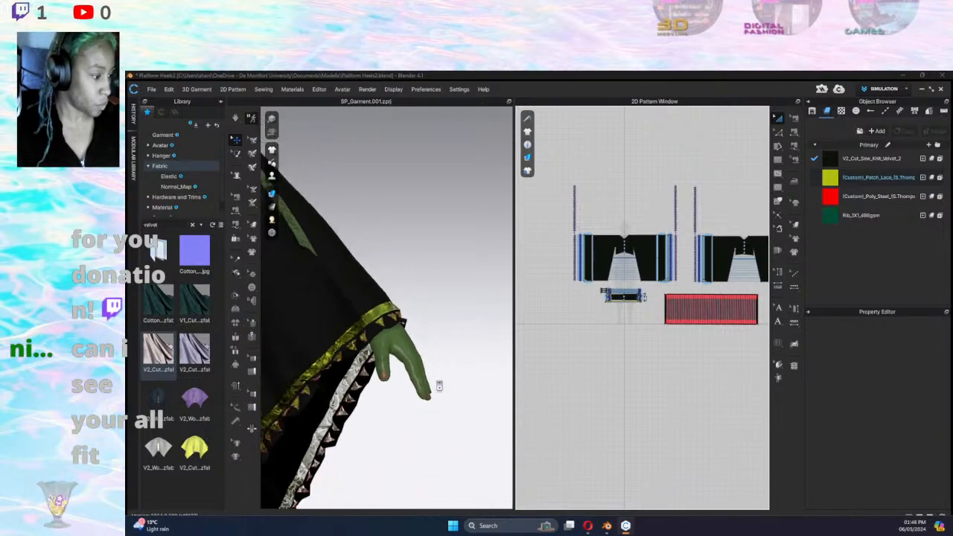
scroll(438, 386, "down", 6)
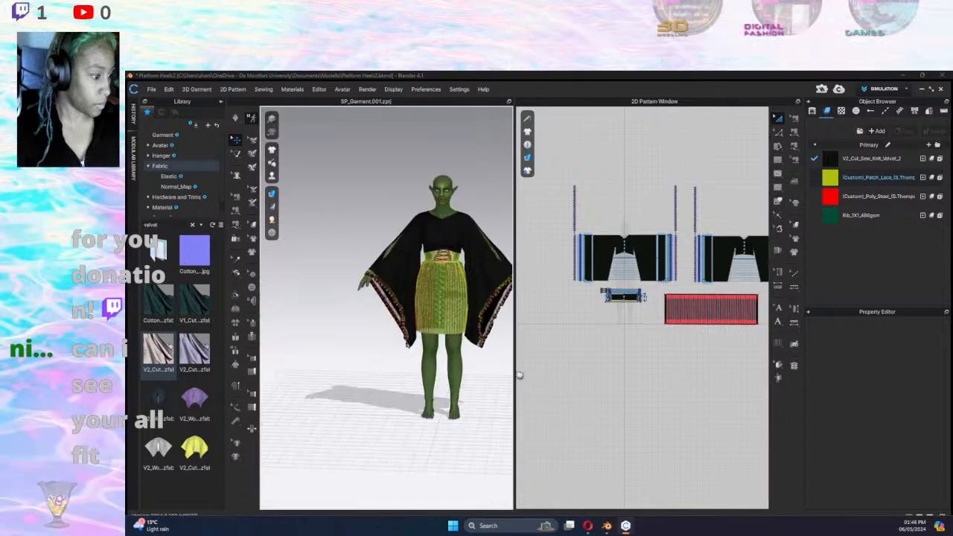
middle_click_drag(520, 376, 471, 409)
key("space")
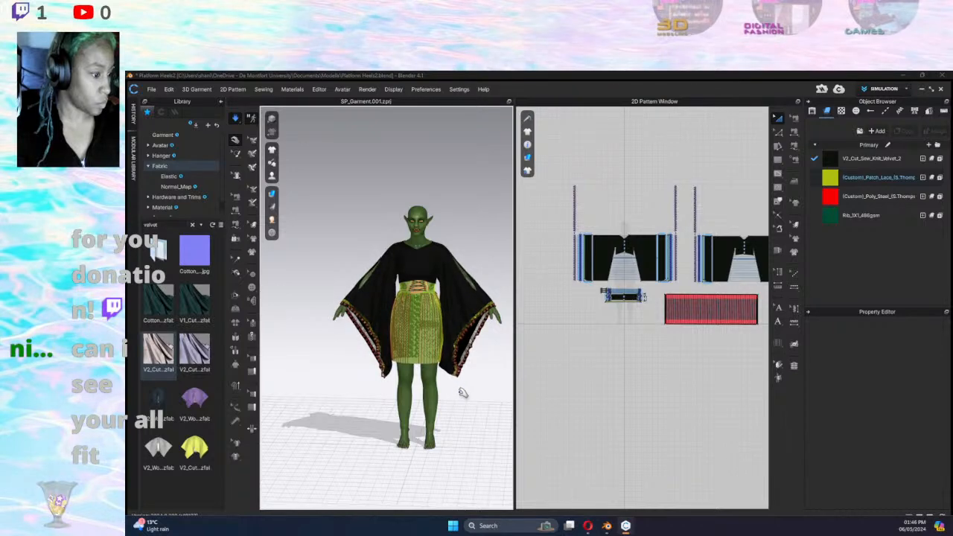
right_click_drag(478, 371, 538, 360)
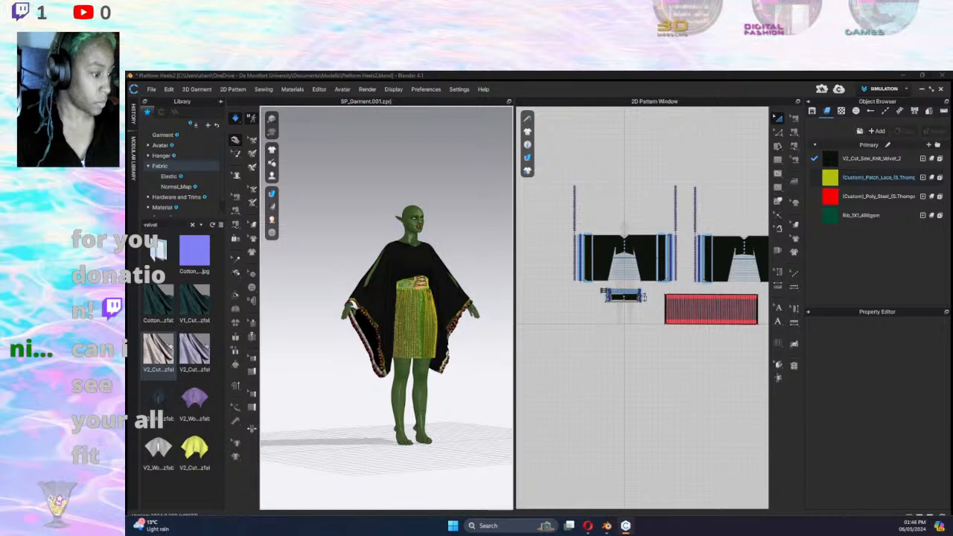
left_click(341, 299)
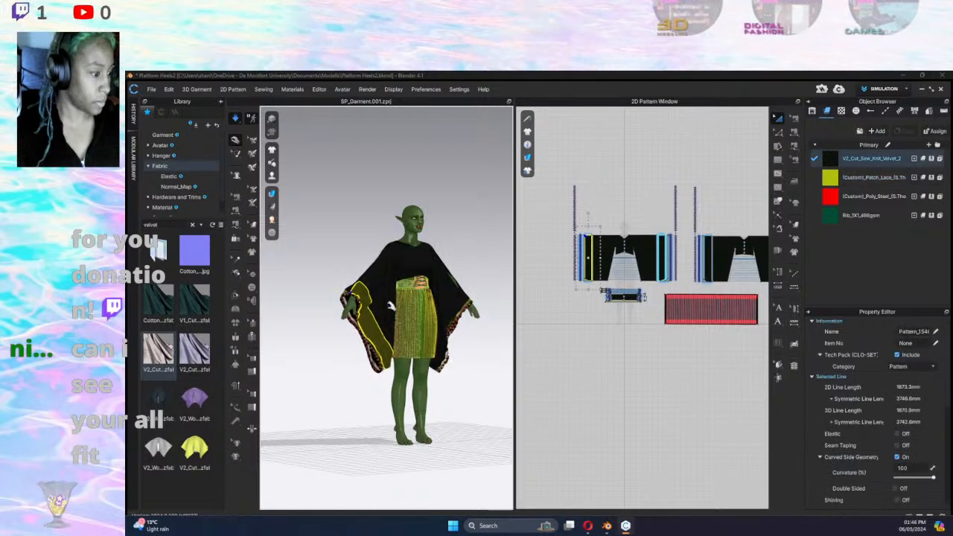
Try to reshape the front bodice's straight upper shoulder edge with the Smooth Curve tool.
scroll(645, 246, "up", 5)
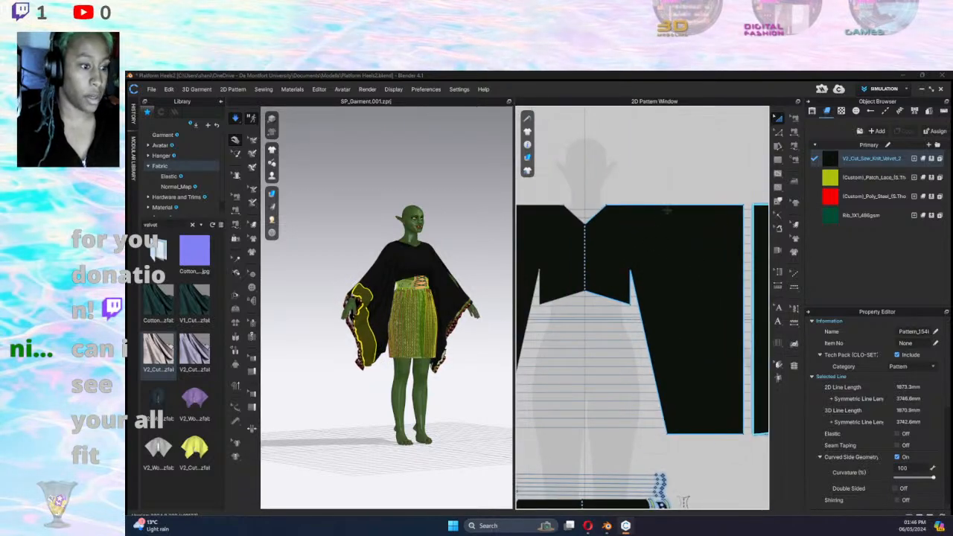
left_click(682, 206)
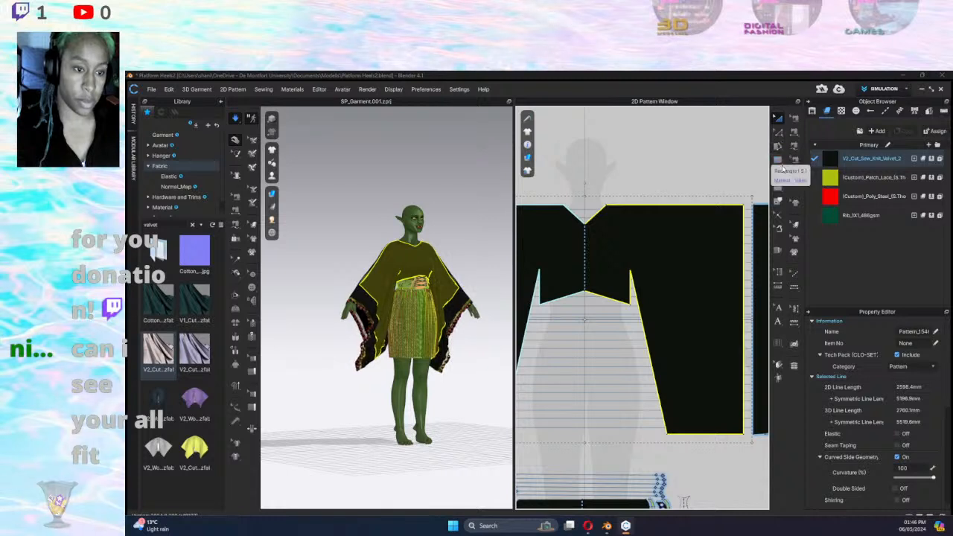
left_click(779, 132)
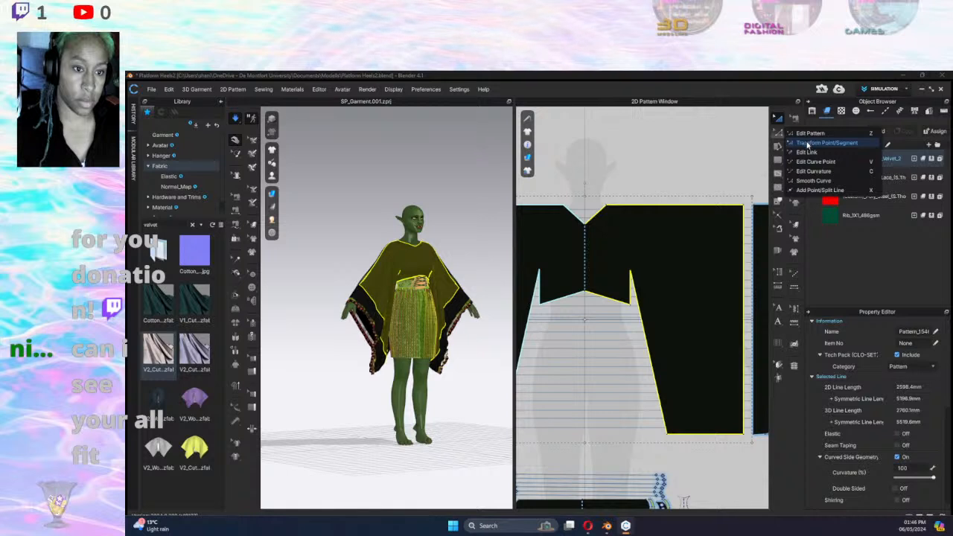
left_click(812, 181)
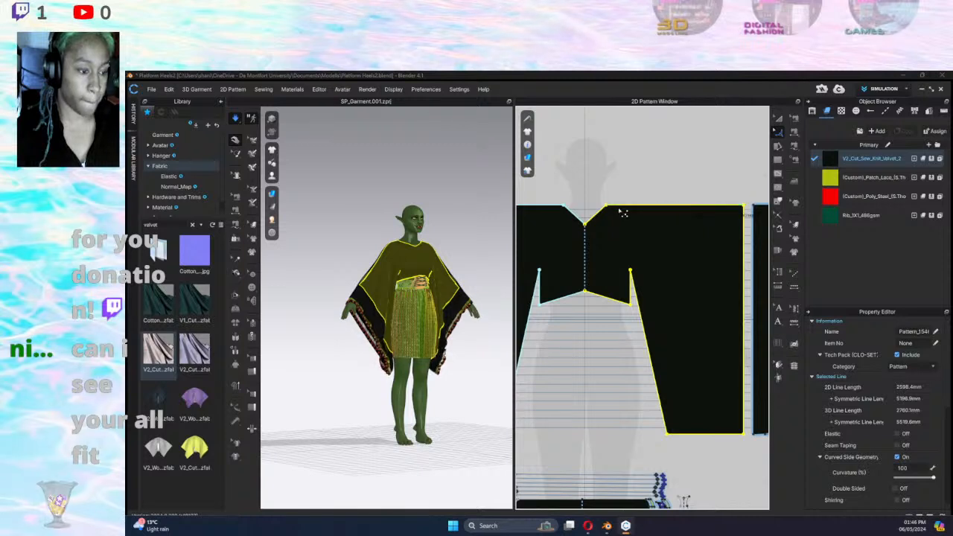
left_click(607, 206)
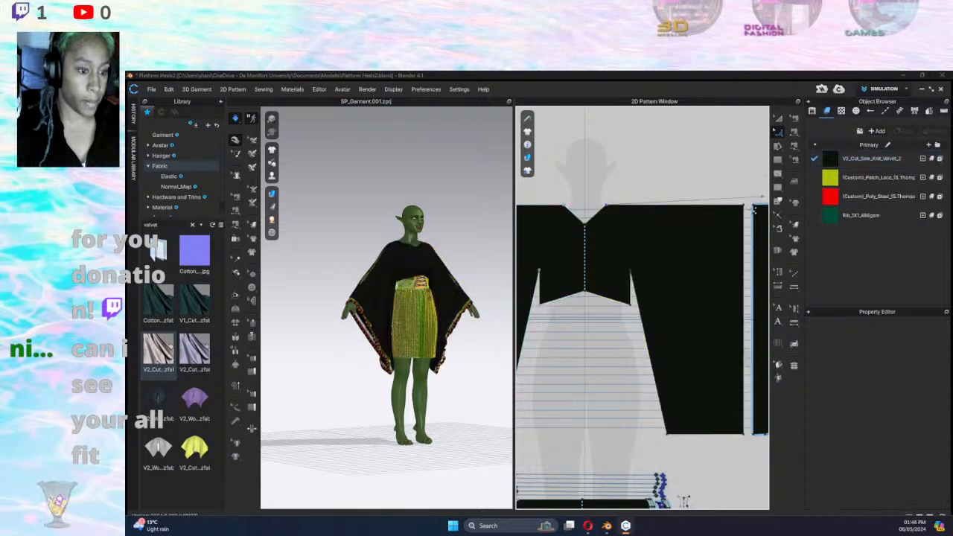
left_click(695, 222)
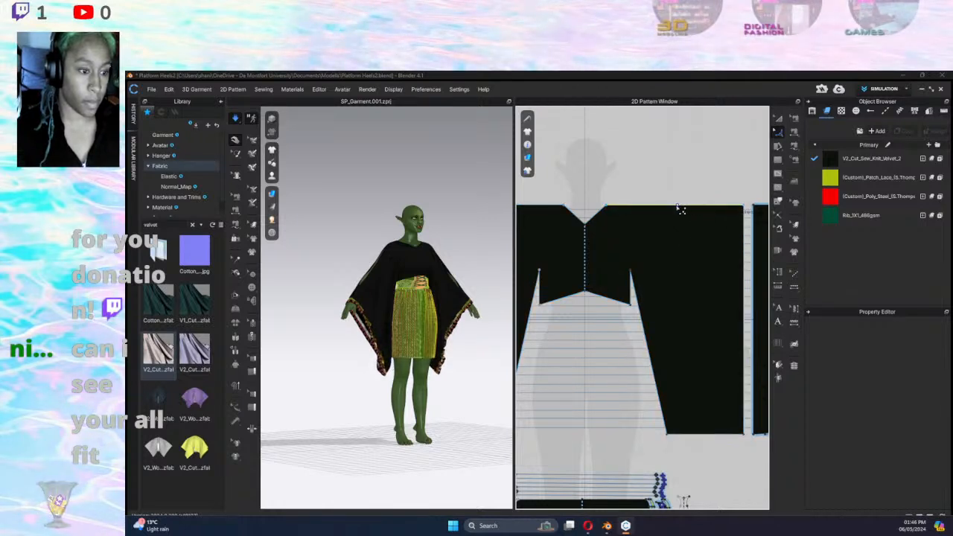
left_click(681, 210)
left_click_drag(673, 206, 692, 218)
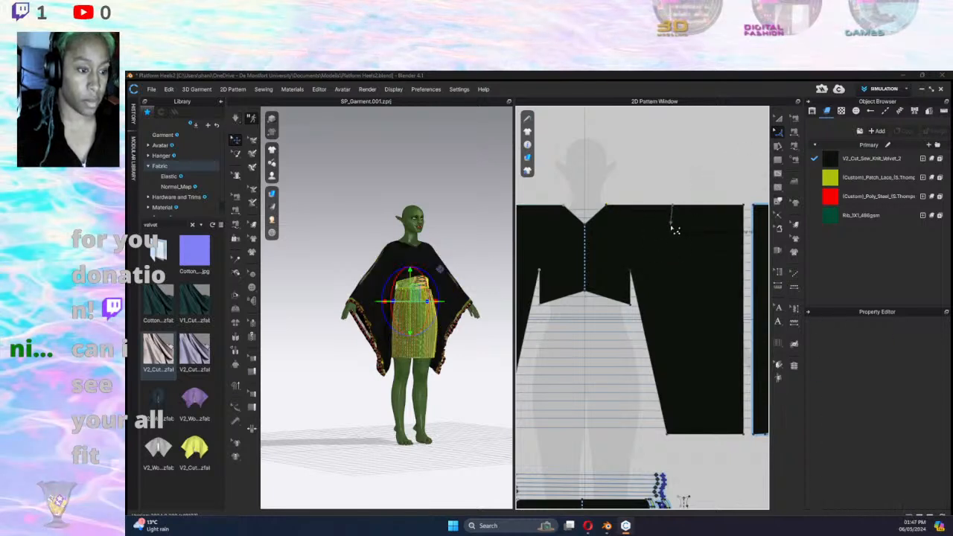
Bend the front bodice's upper shoulder edge into a downward curve about 532 mm long with Edit Curvature.
left_click(782, 136)
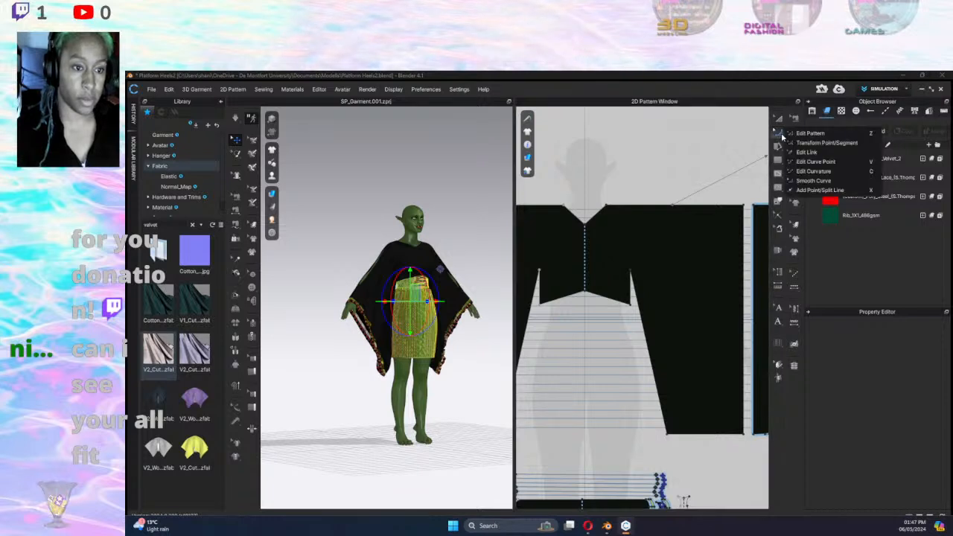
left_click(835, 173)
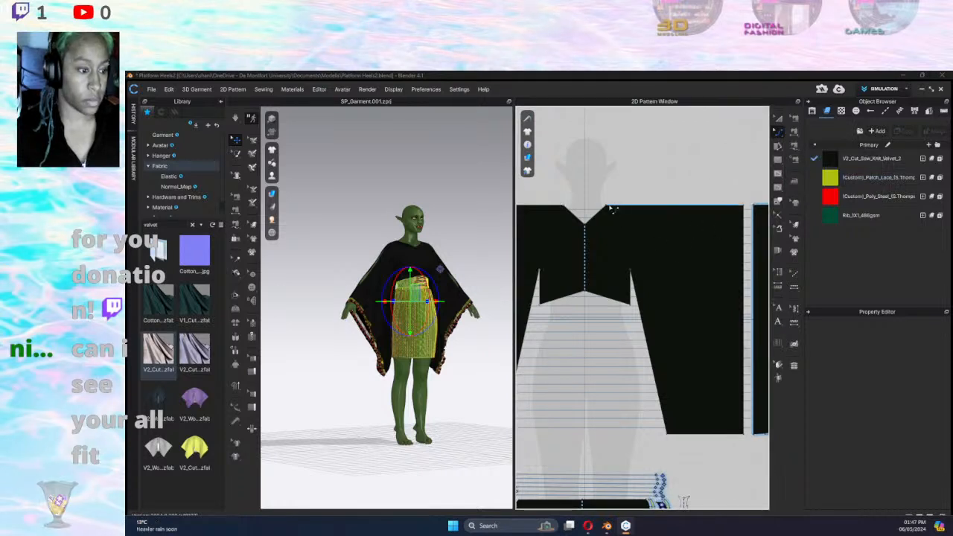
left_click(672, 219)
left_click_drag(673, 219, 687, 324)
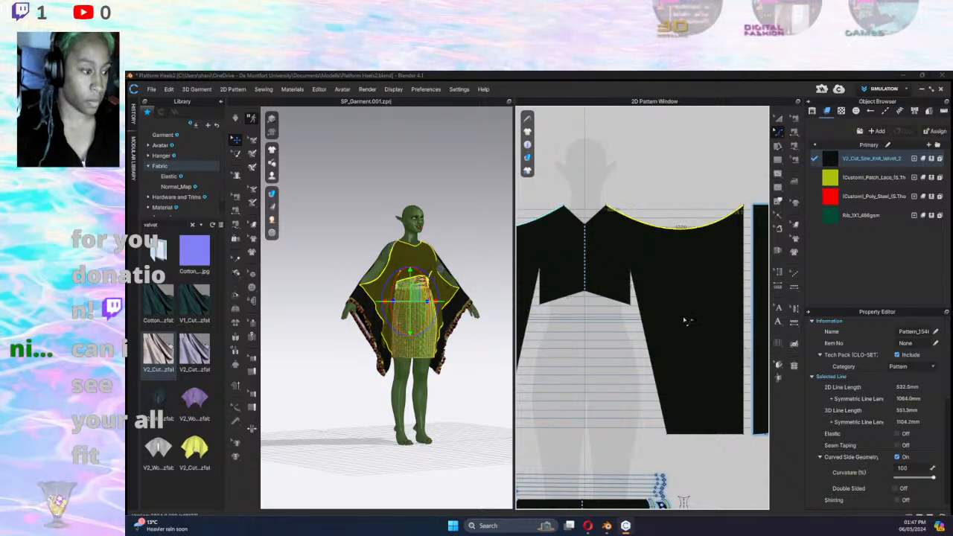
middle_click_drag(676, 208, 630, 175)
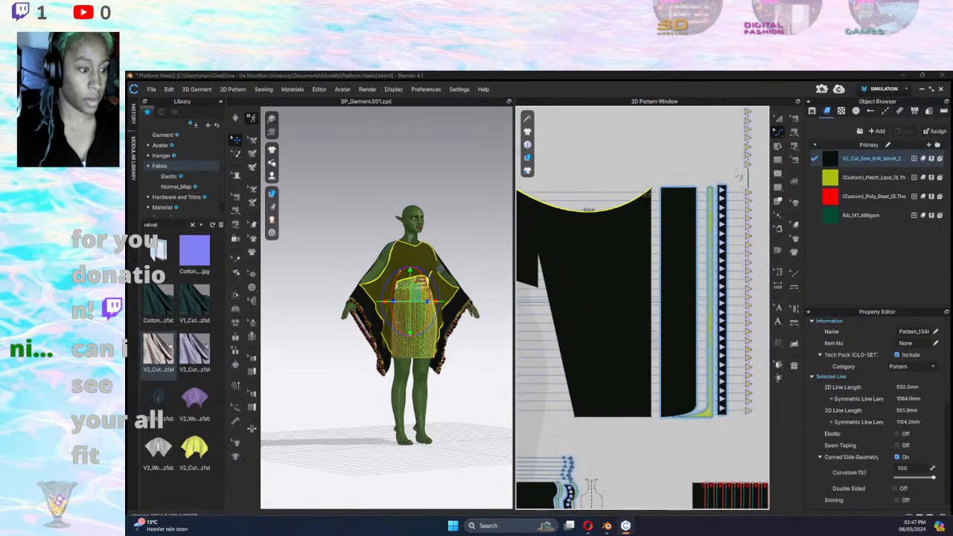
Bend the back bodice's upper shoulder edge into a downward curve about 581 mm long and simulate the garment.
scroll(614, 173, "down", 3)
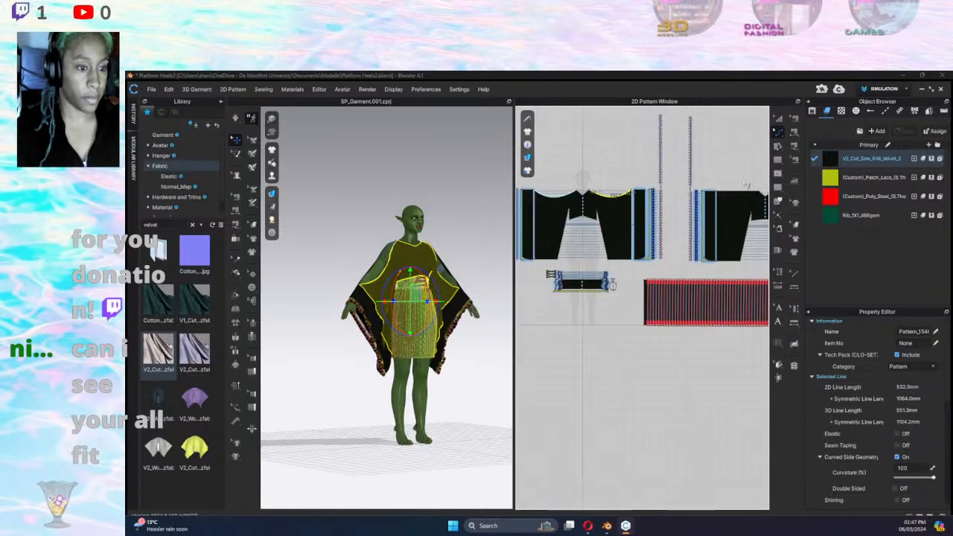
mouse_move(737, 196)
left_mouse_down()
mouse_move(734, 219)
mouse_move(738, 209)
left_mouse_up()
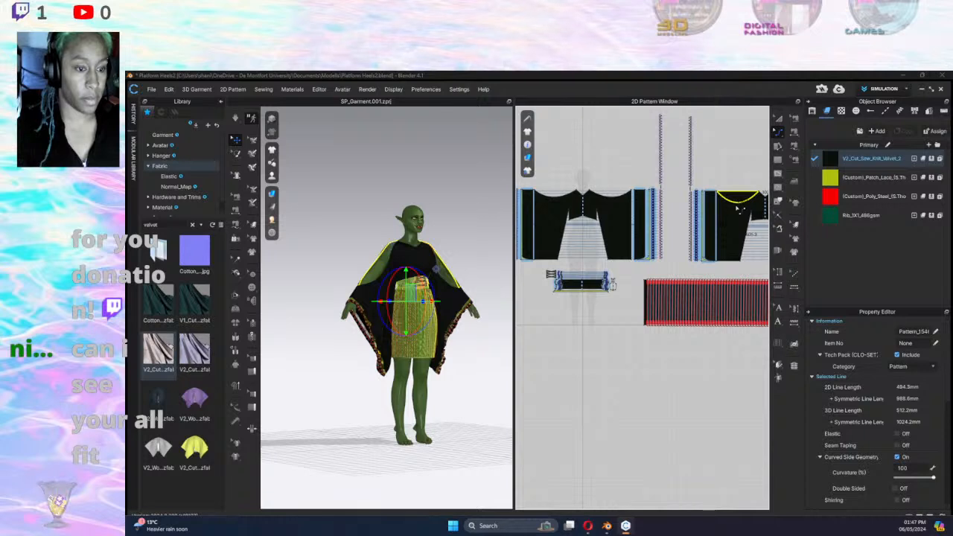
left_click_drag(741, 255, 742, 257)
key("space")
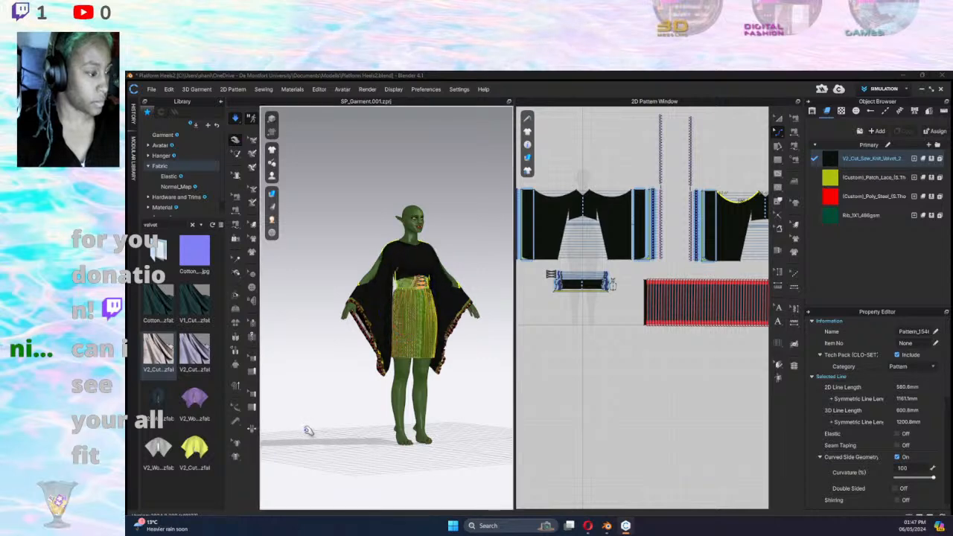
right_click_drag(321, 430, 275, 474)
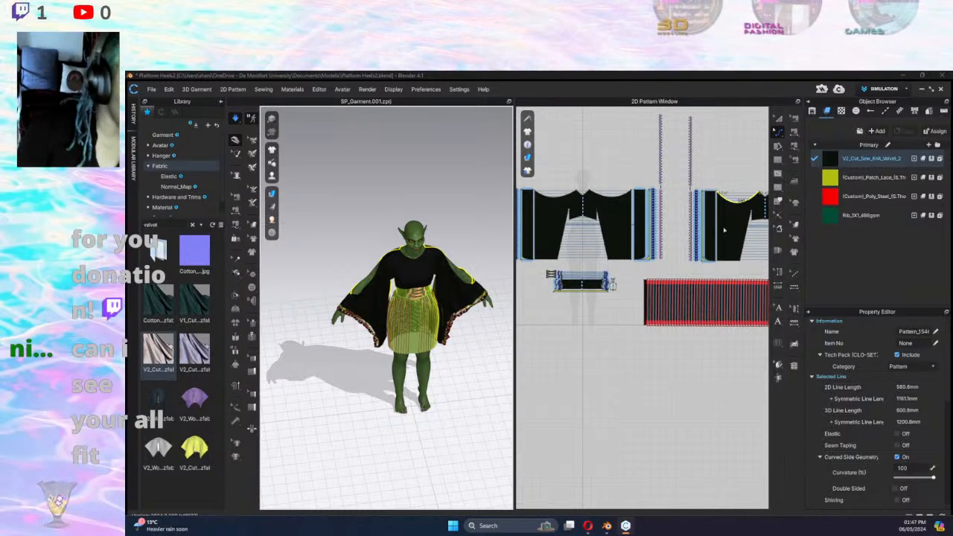
Apply the Rib_1X1_486gsm fabric to the wide sleeve panel on one side of the back bodice and of the front bodice.
scroll(725, 216, "down", 2)
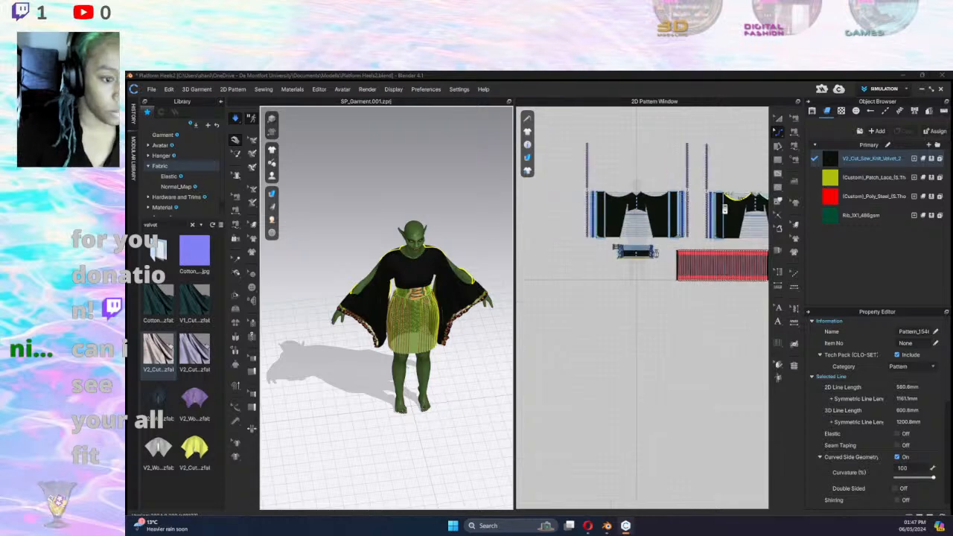
scroll(724, 211, "up", 5)
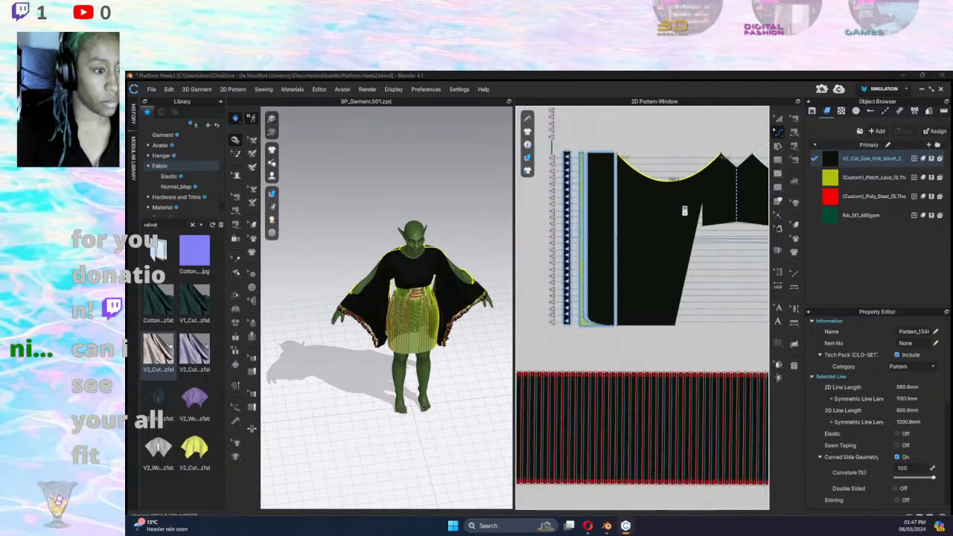
scroll(642, 259, "down", 2)
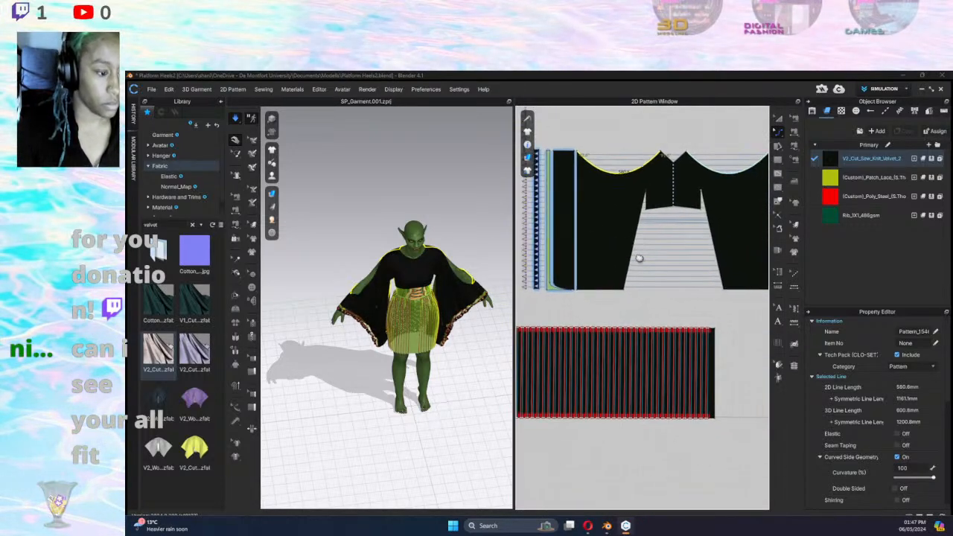
middle_click_drag(640, 258, 535, 261)
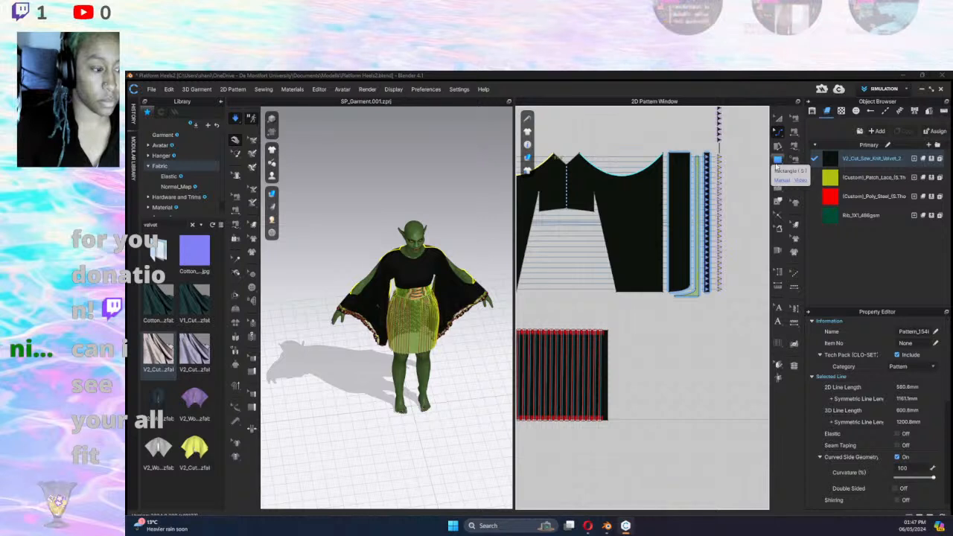
left_click(684, 202)
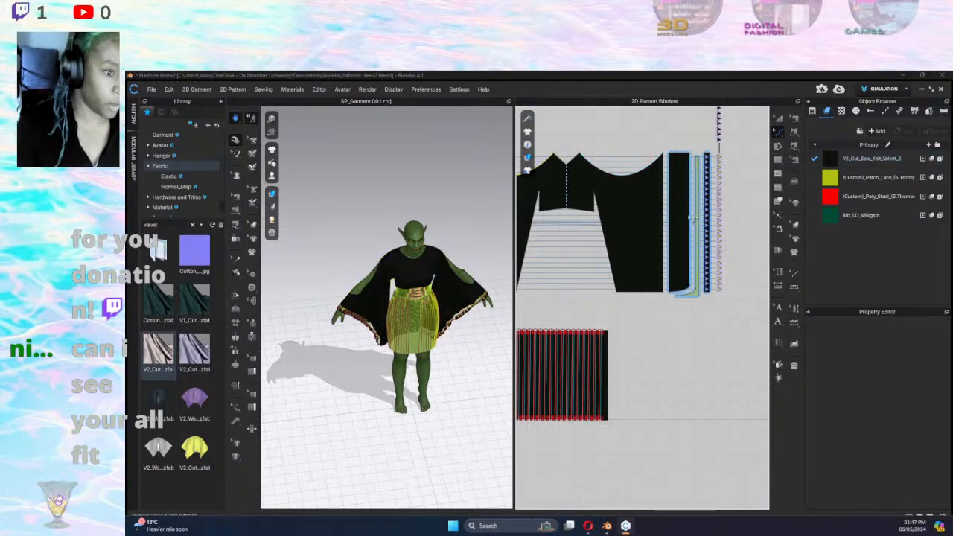
left_click_drag(846, 216, 686, 234)
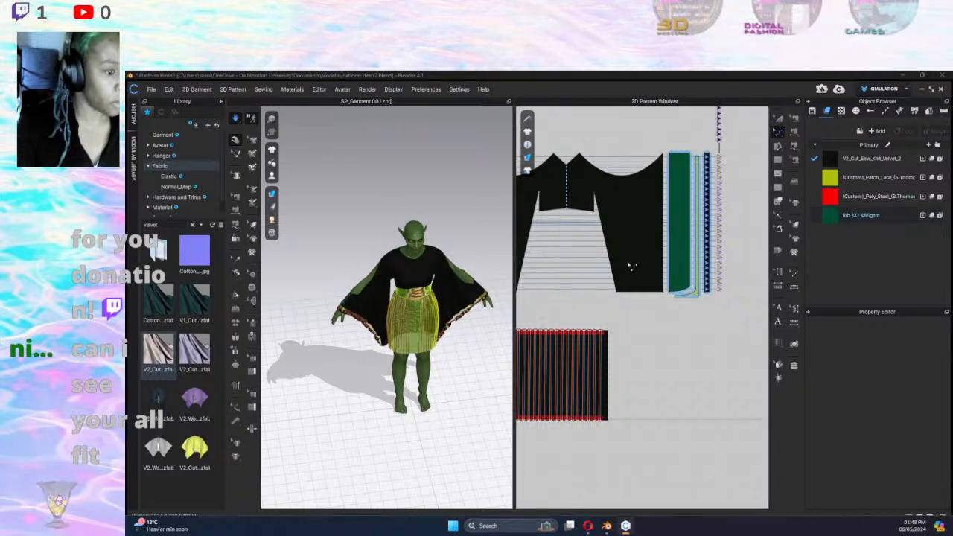
right_click_drag(591, 297, 736, 308)
left_click_drag(828, 218, 654, 224)
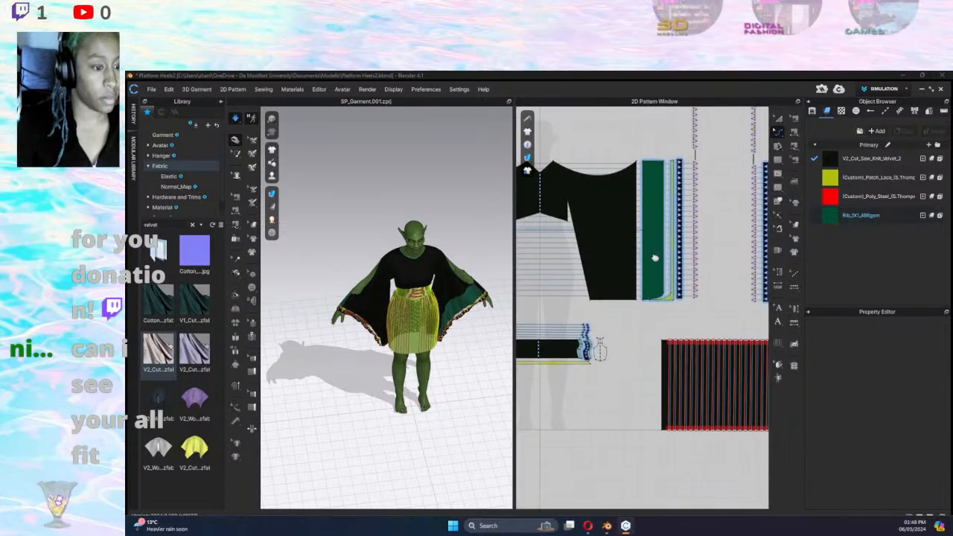
scroll(660, 265, "down", 4)
scroll(662, 261, "down", 2)
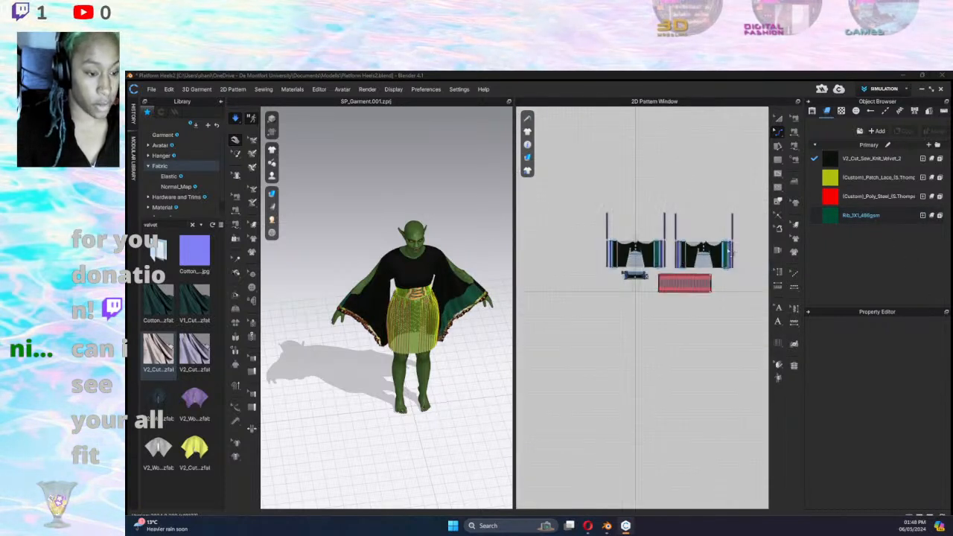
left_click(734, 254)
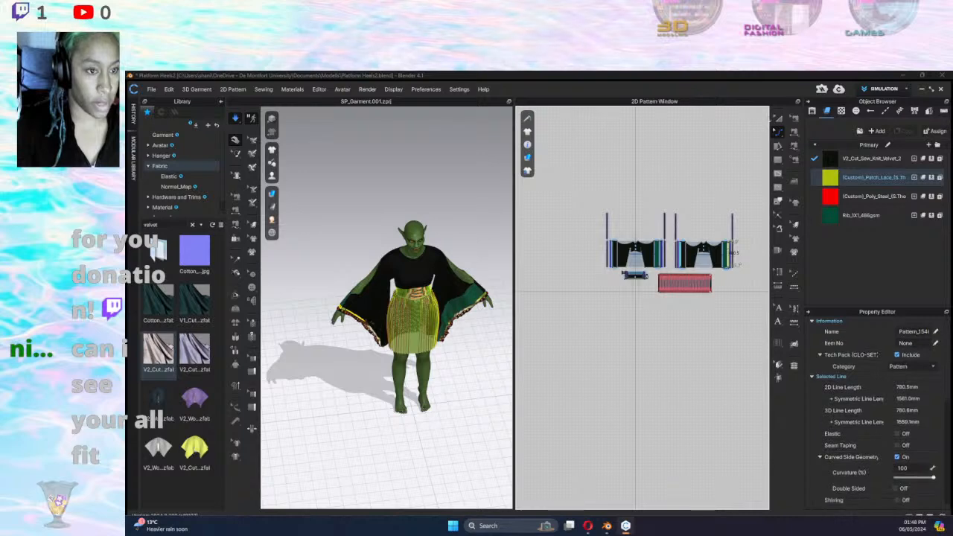
left_click(779, 133)
left_click(808, 132)
scroll(691, 190, "up", 4)
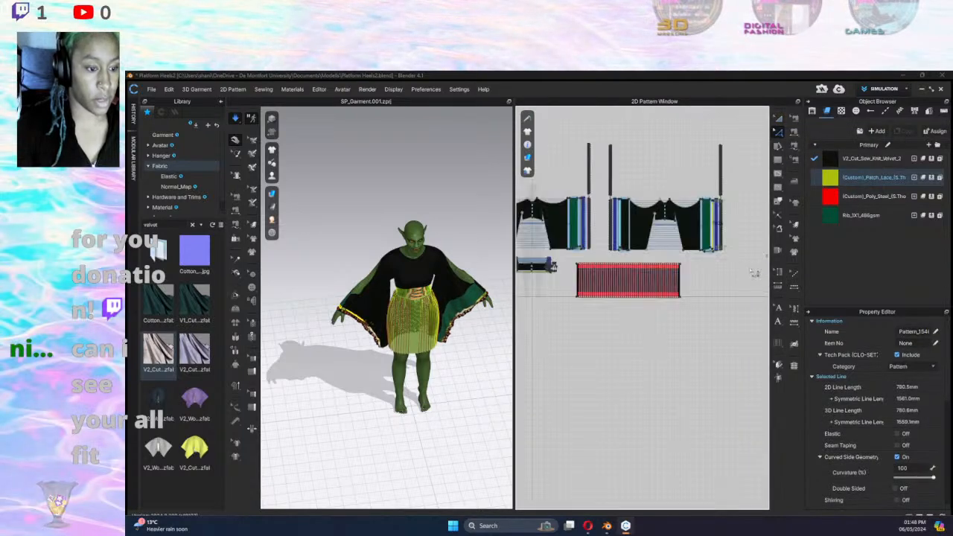
left_click(696, 200)
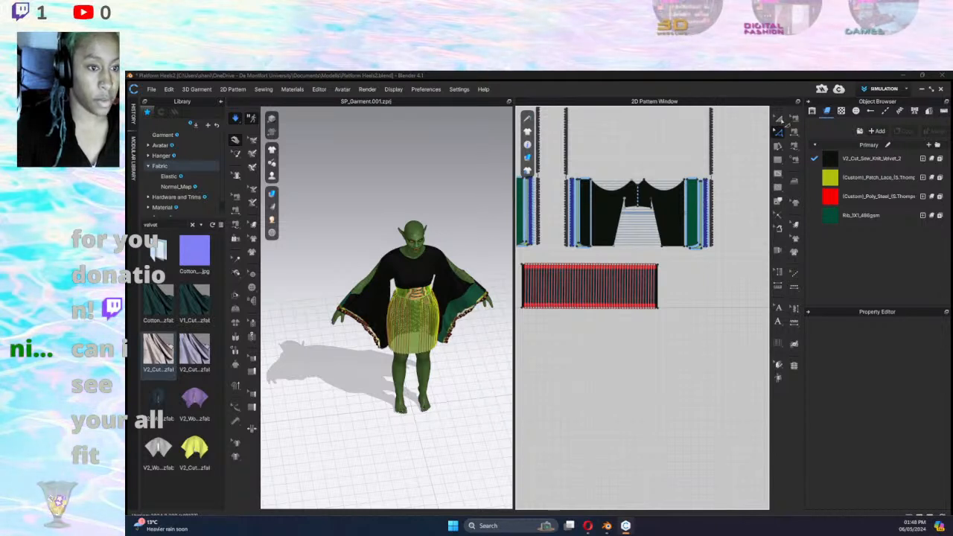
Apply the Rib_1X1_486gsm fabric to all four wide sleeve panels of the front and back bodices and check the sleeve in 3D.
left_click(780, 118)
left_click(693, 213)
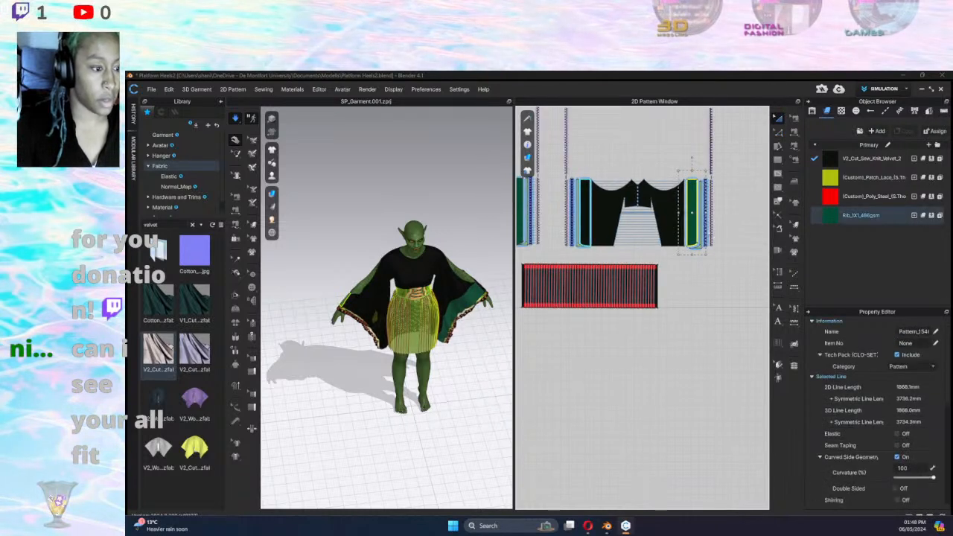
middle_click_drag(548, 226, 684, 226)
left_click(722, 195, "shift")
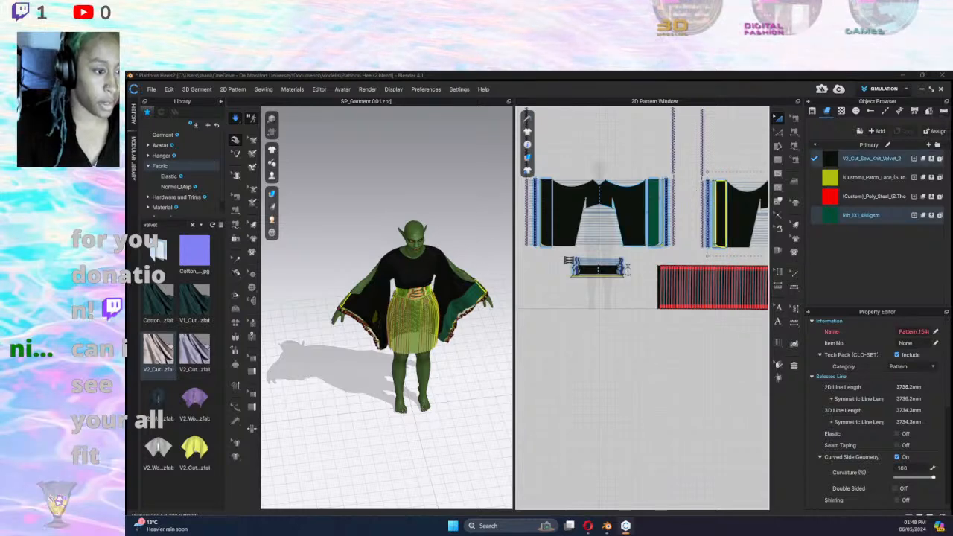
left_click(654, 199, "shift")
left_click(548, 217, "shift")
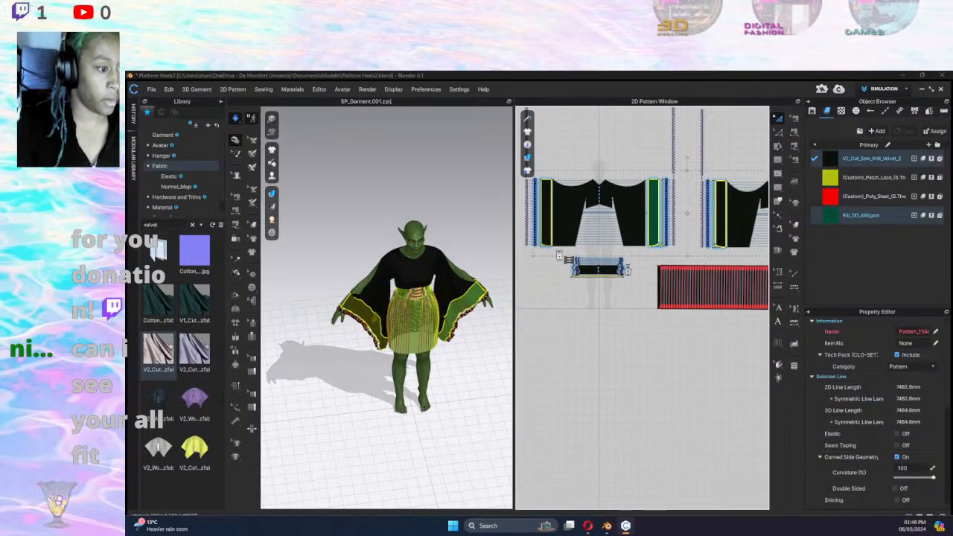
scroll(559, 256, "up", 3)
middle_click_drag(602, 253, 733, 328)
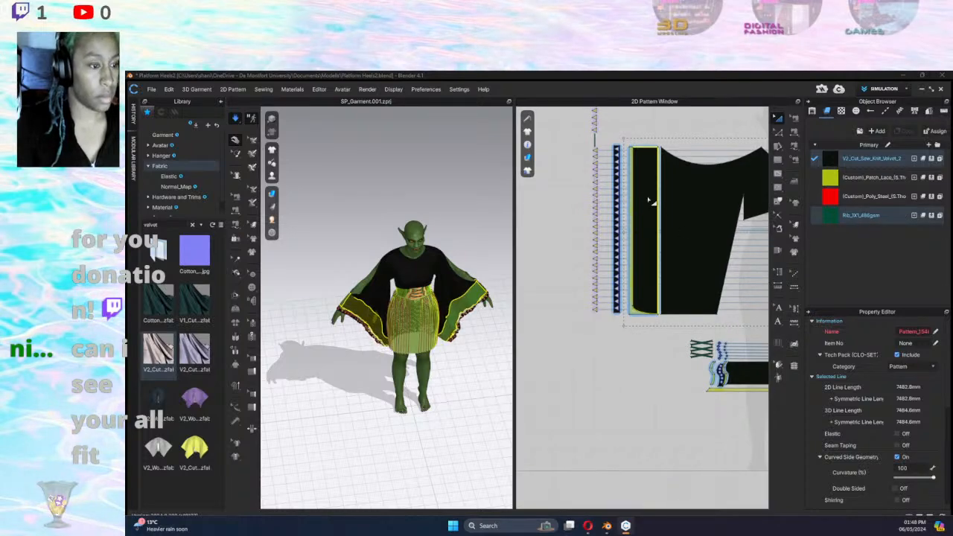
left_click_drag(649, 200, 649, 200)
scroll(451, 328, "up", 3)
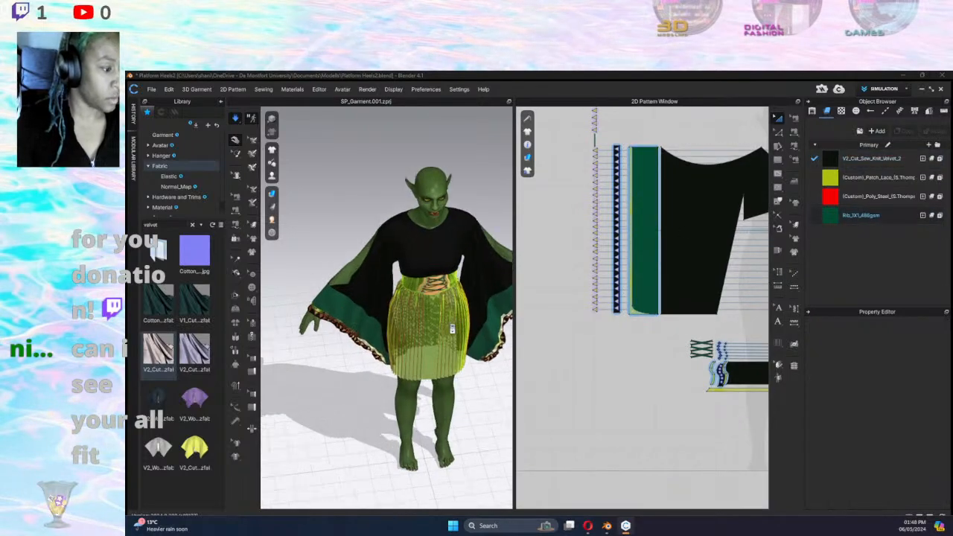
scroll(451, 328, "up", 3)
right_click_drag(451, 328, 358, 320)
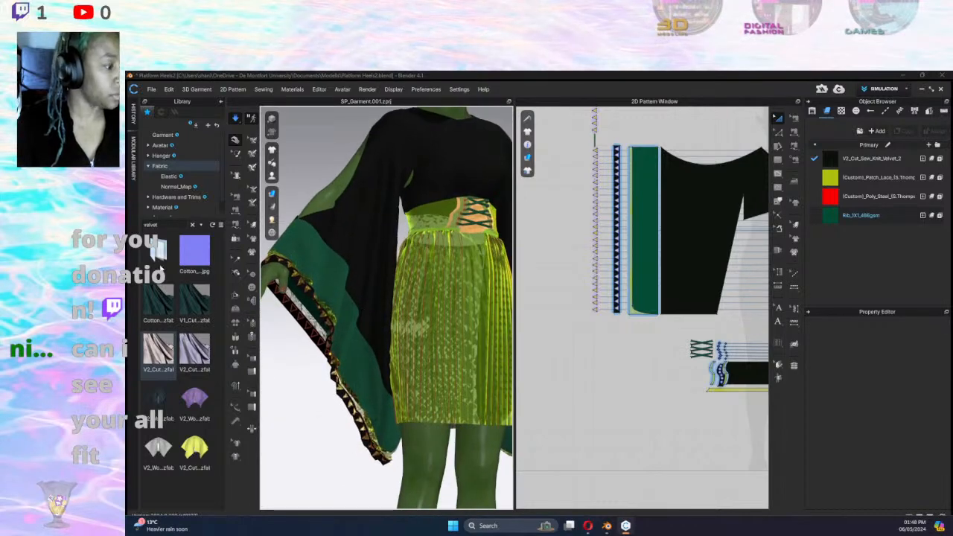
Try searching the fabric library for ribb, jers and denim.
double_click(163, 225)
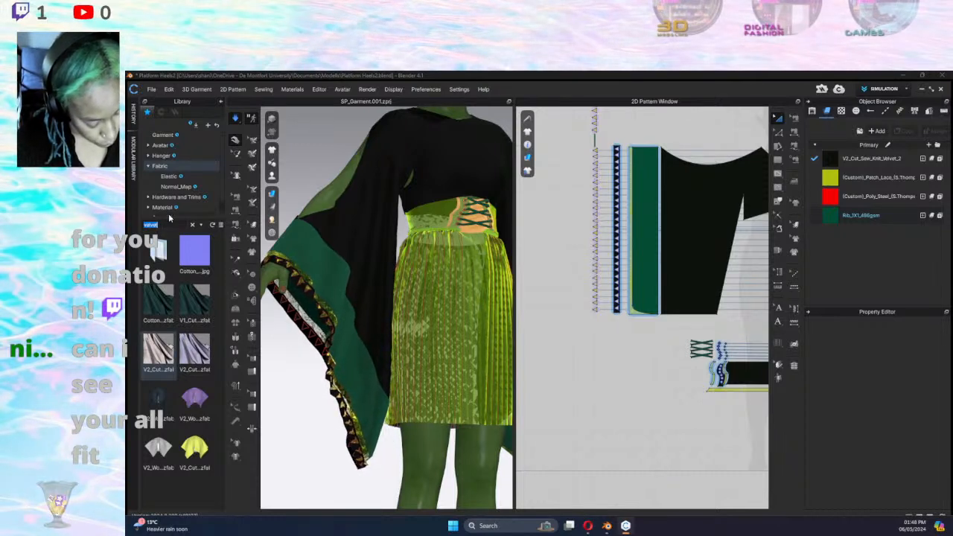
type("ribb")
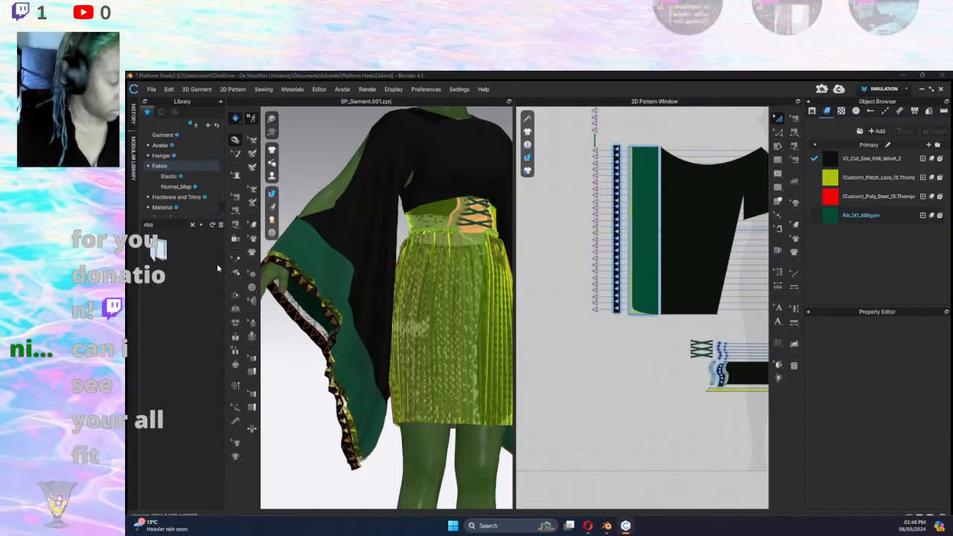
key("BackSpace")
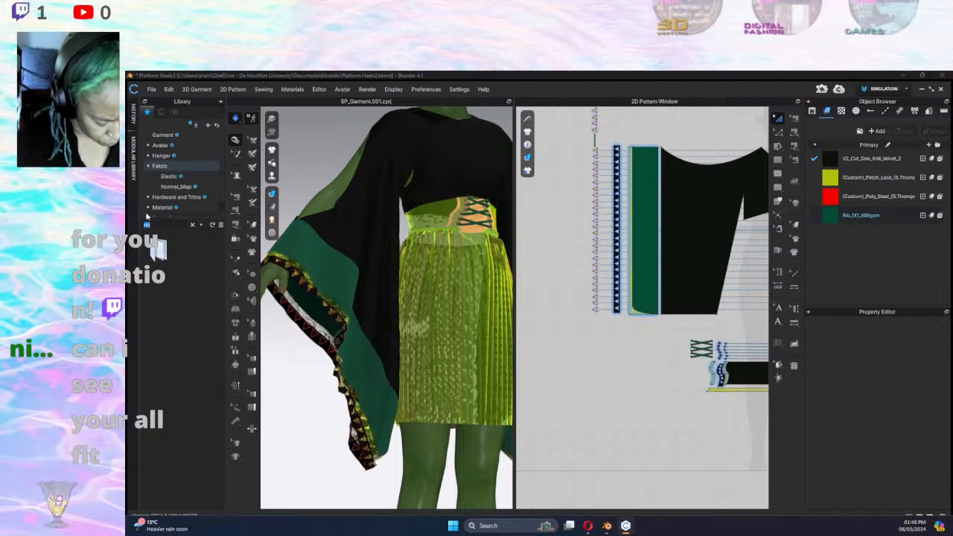
type("k")
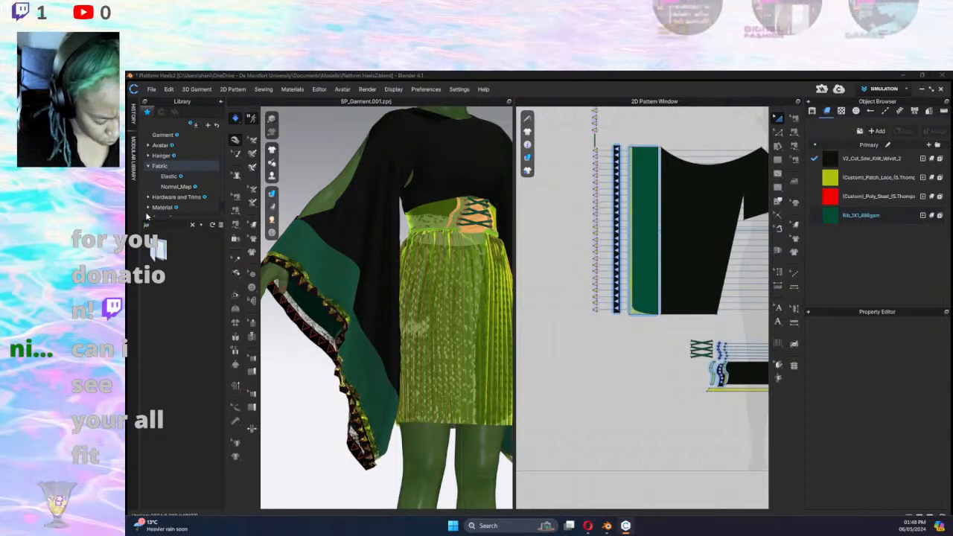
type("jers")
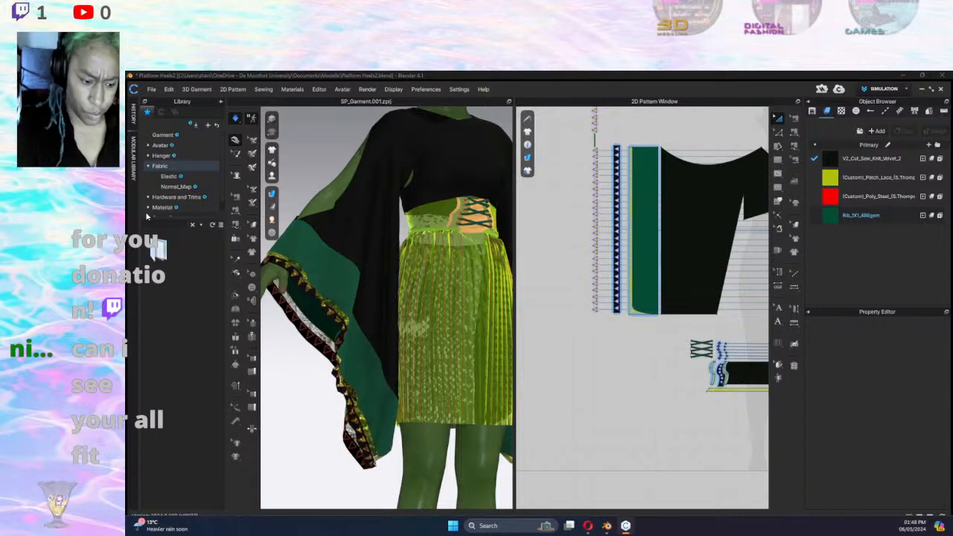
type("denim")
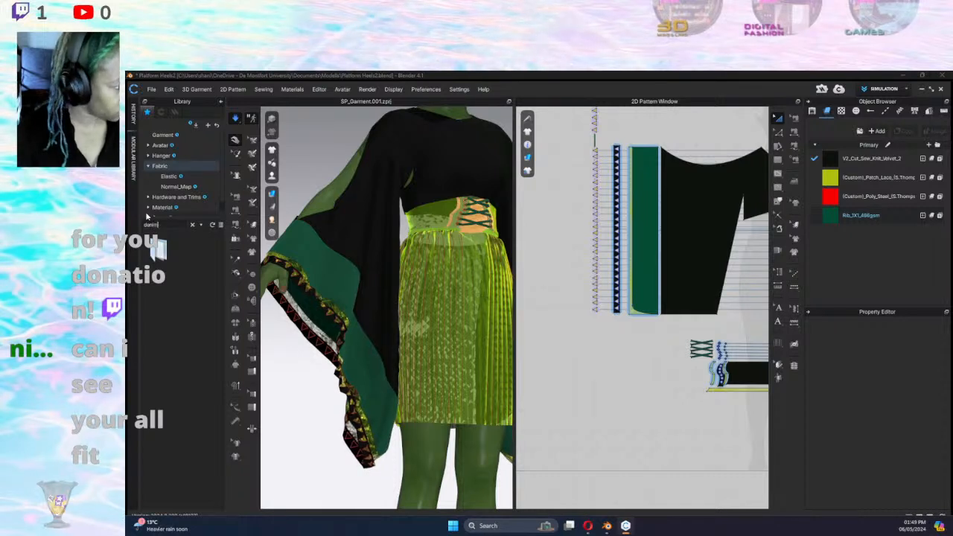
Reset the library browser and reopen the Fabric folder to list all its fabrics.
double_click(160, 260)
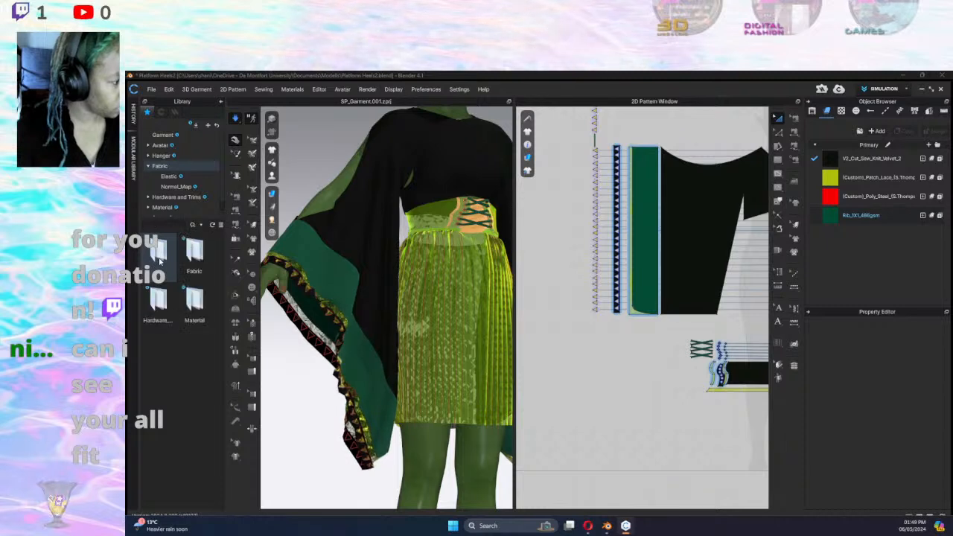
double_click(167, 167)
left_click(165, 217)
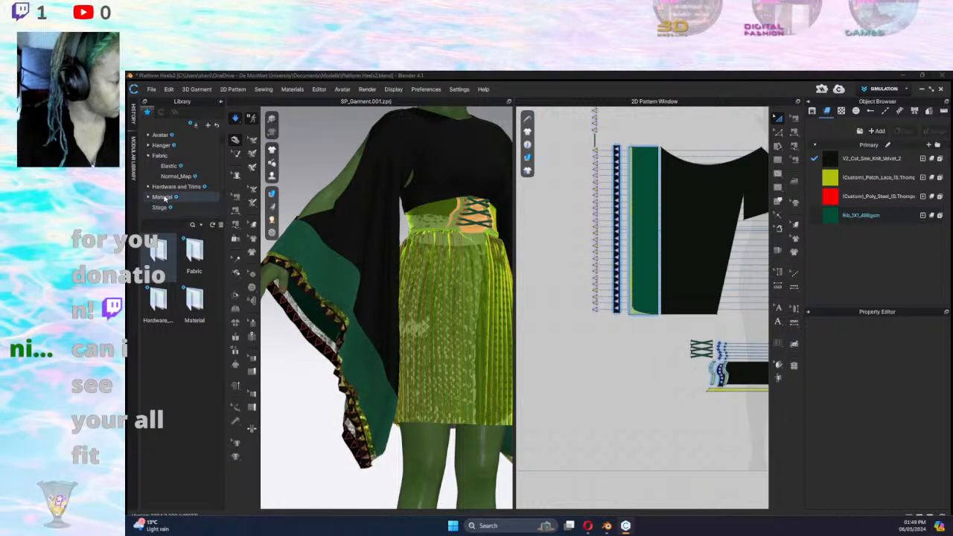
left_click(164, 198)
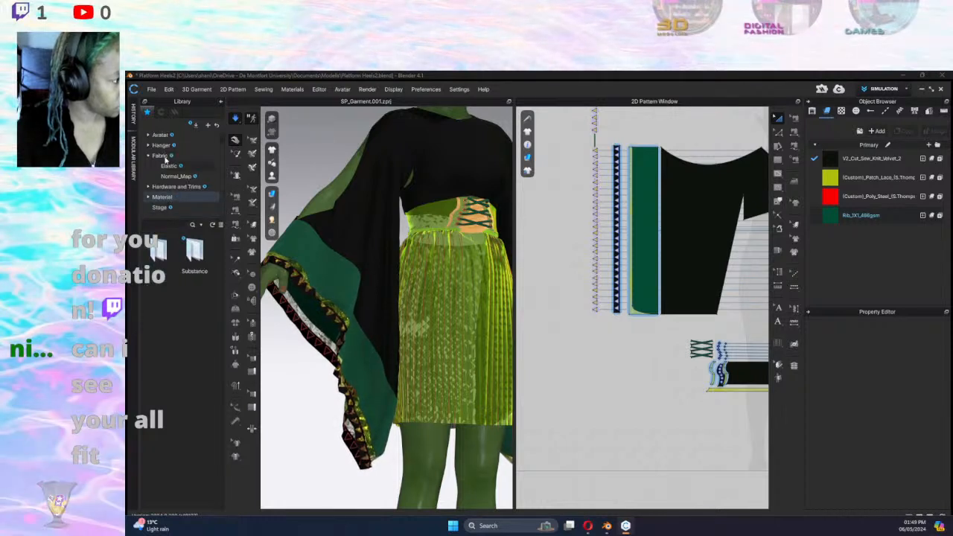
left_click(165, 157)
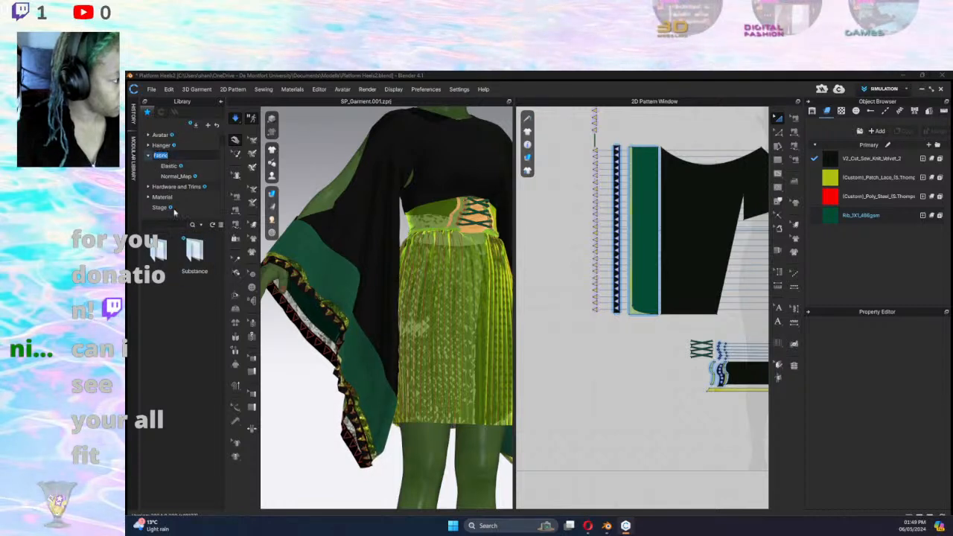
left_click(158, 156)
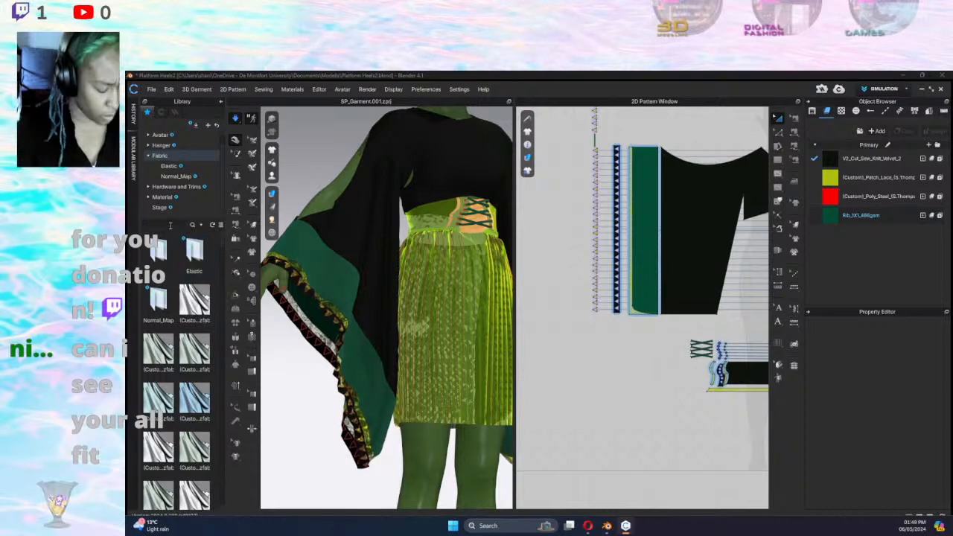
Search the Fabric folder for rib and preview the details of V2_Cut_Sew_Knit_Rib_3.
type("rib")
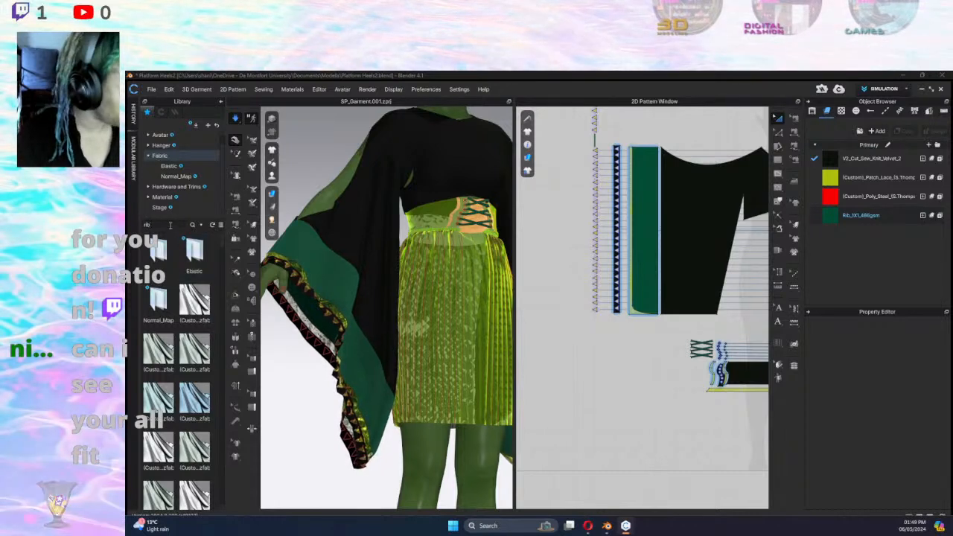
key("Return")
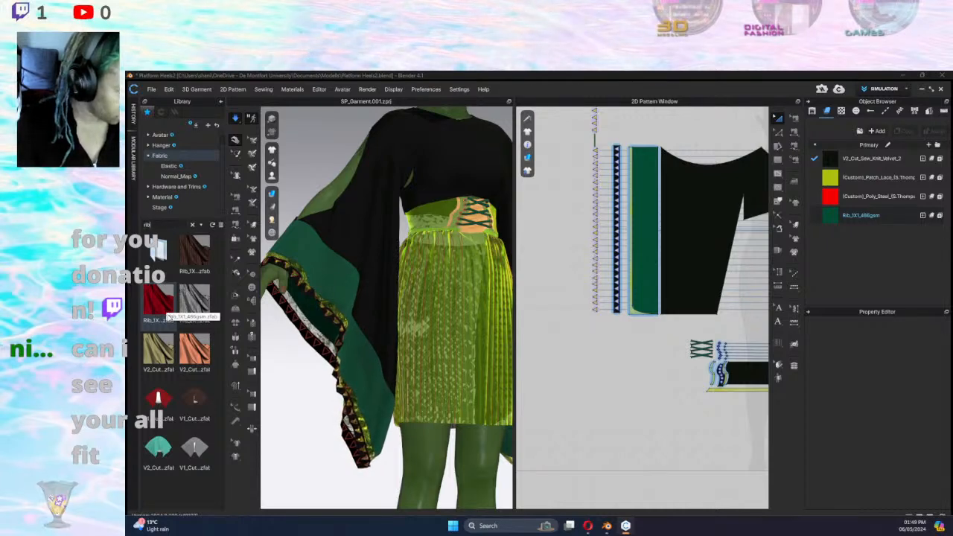
mouse_move(200, 356)
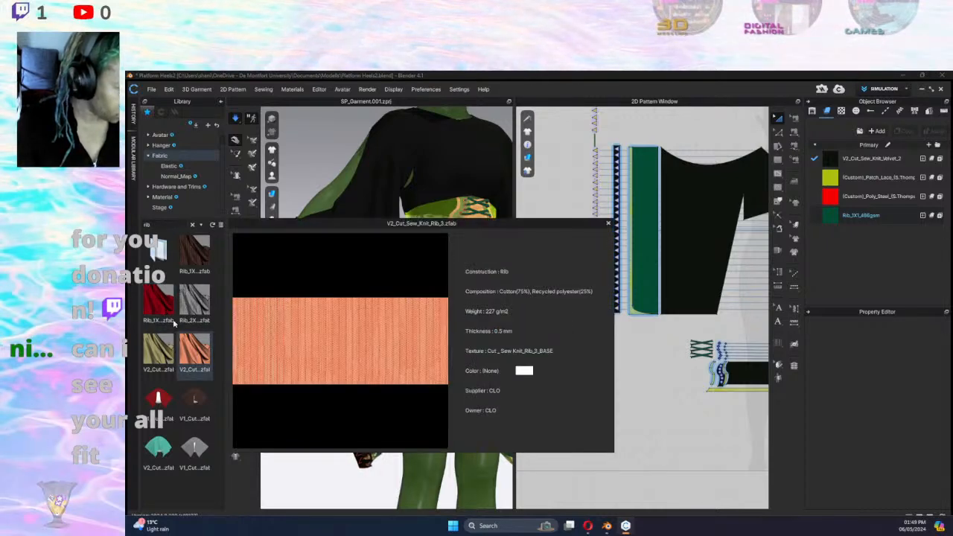
Compare the rib fabric previews and replace the green Rib_1X1_486gsm fabric with V2_Cut_Sew_Knit_Rib_3 in the garment's fabric list.
mouse_move(171, 316)
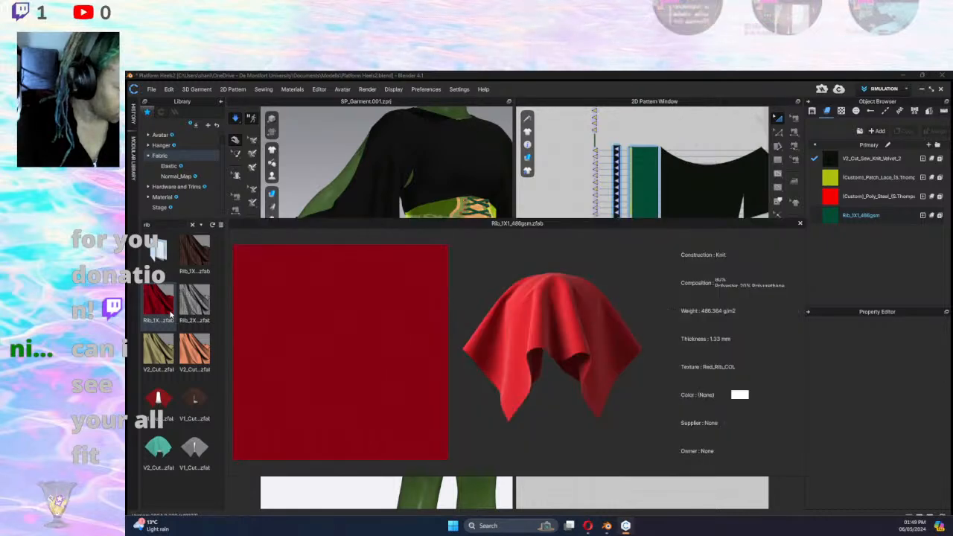
mouse_move(175, 347)
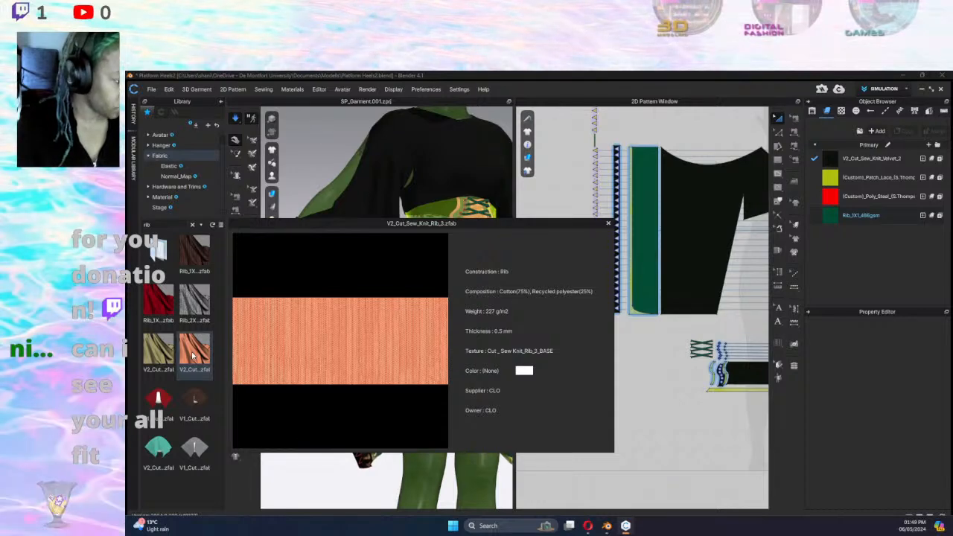
left_click_drag(195, 358, 870, 214)
left_click(870, 214)
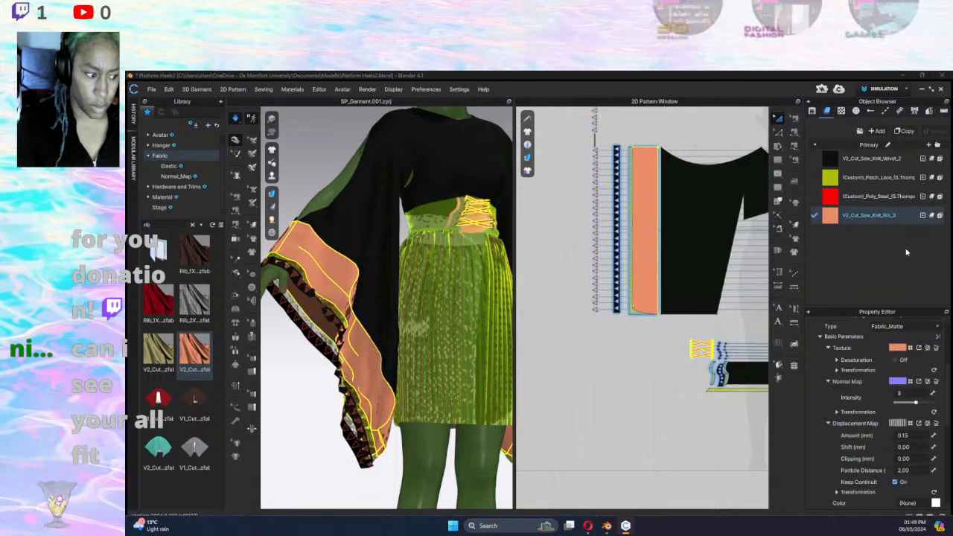
Try dark green shades for the V2_Cut_Sew_Knit_Rib_3 fabric and apply Gray 2 as its colour.
left_click(935, 504)
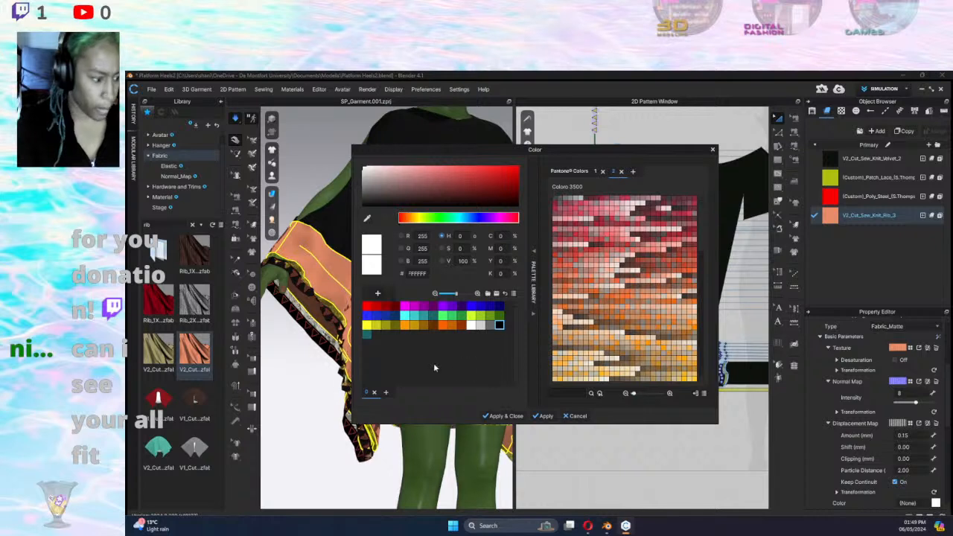
left_click(499, 315)
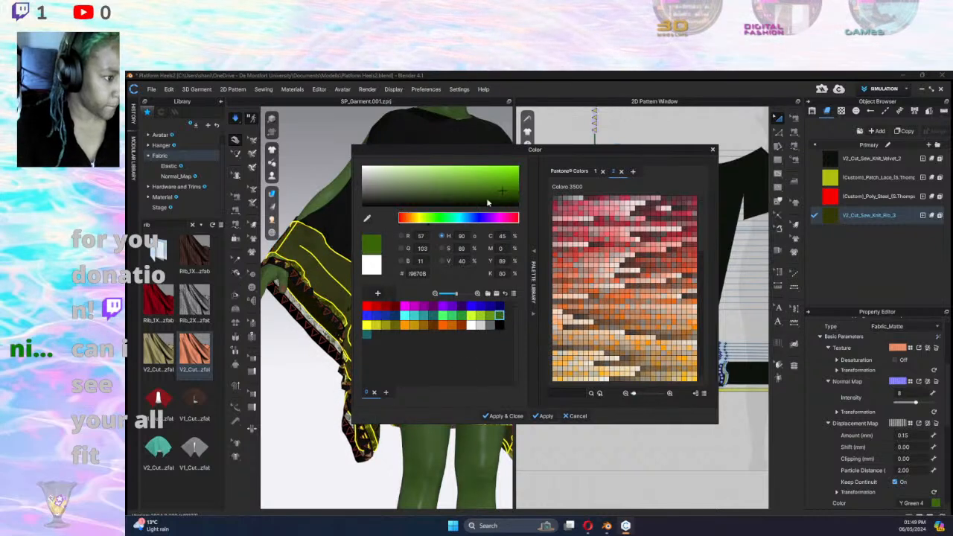
left_click(449, 199)
left_click_drag(448, 200, 451, 198)
left_click(452, 199)
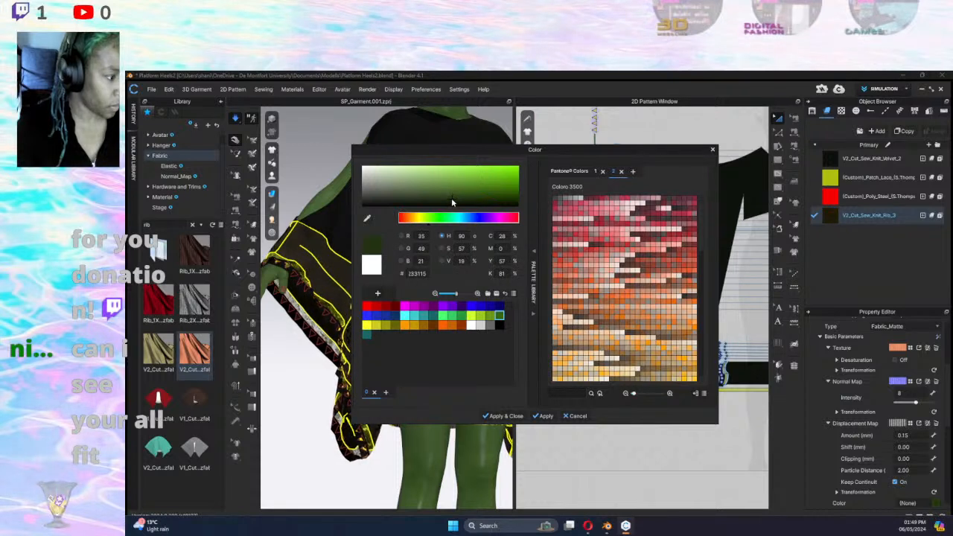
left_click(458, 198)
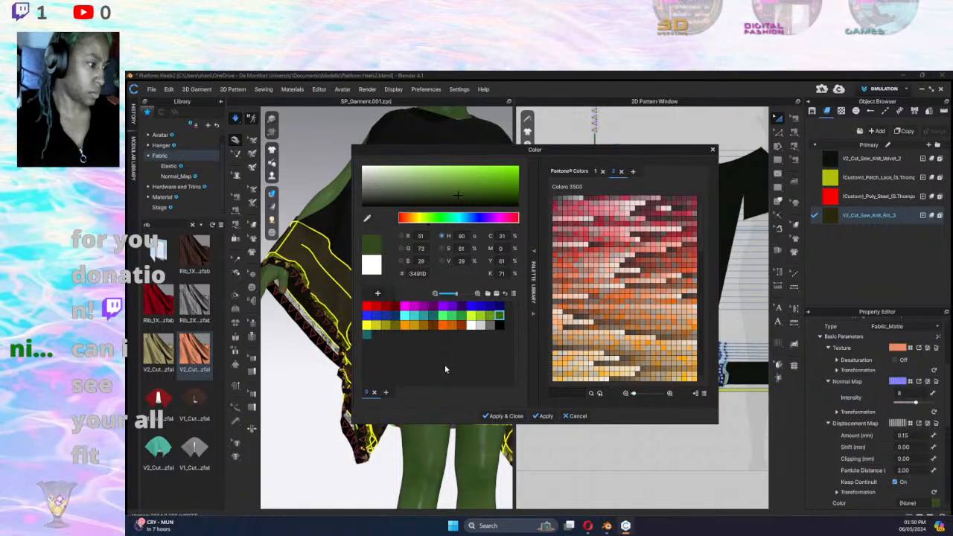
left_click(491, 326)
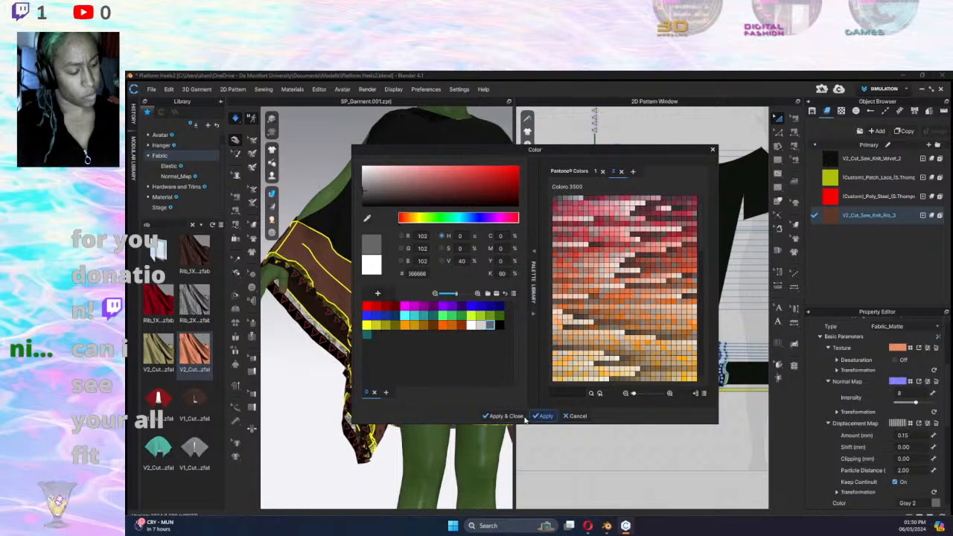
left_click(521, 416)
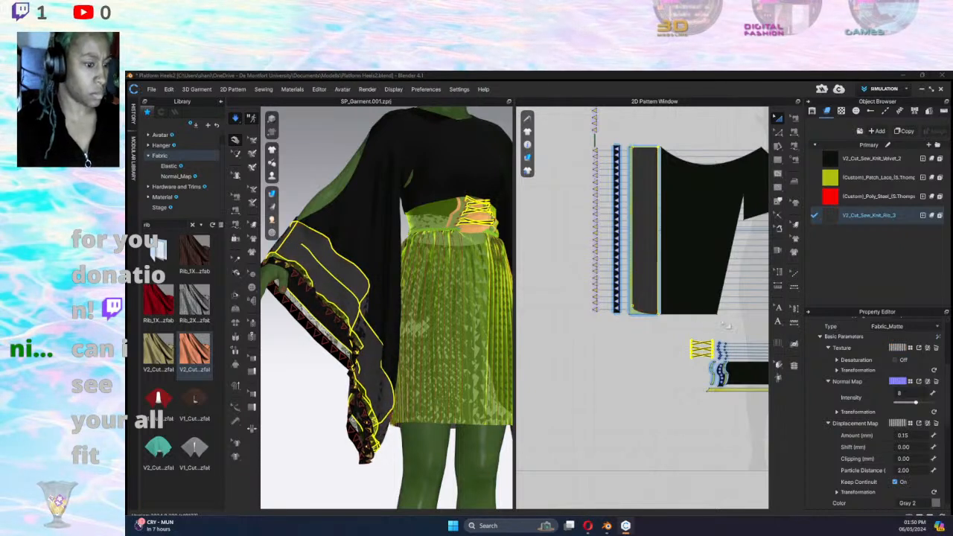
Recolour the V2_Cut_Sew_Knit_Rib_3 fabric with a light grey swatch from the Coloro 3500 palette.
left_click(937, 503)
left_click(579, 203)
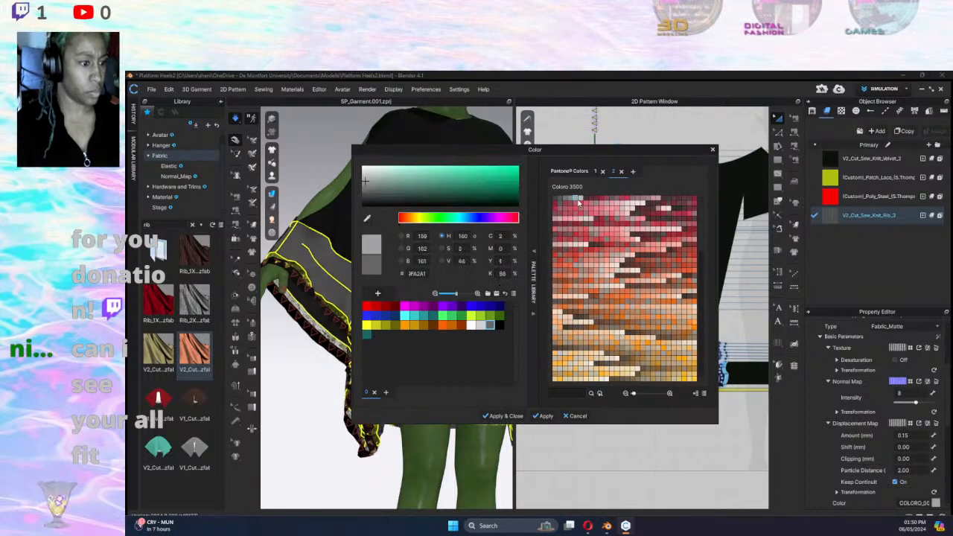
left_click(506, 415)
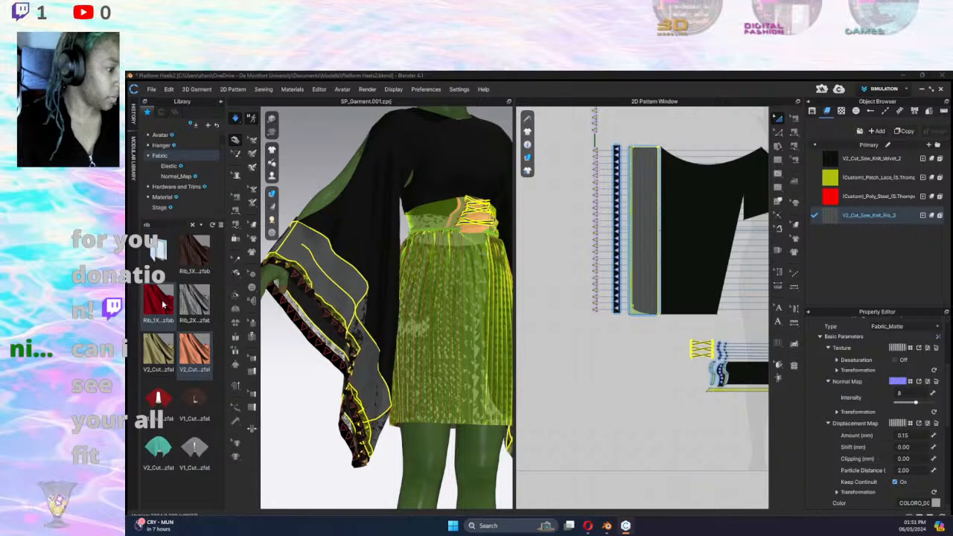
Apply the red Rib_1X1_486gsm library fabric to the front bodice's left wide sleeve panel and compare it with V2_Cut_Sew_Knit_Rib_3.
left_click_drag(163, 302, 648, 210)
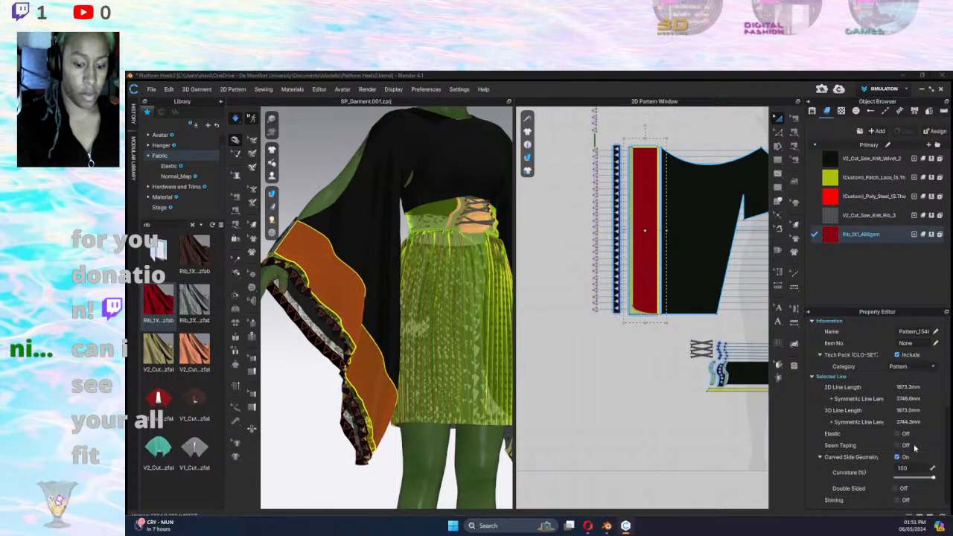
left_click(826, 216)
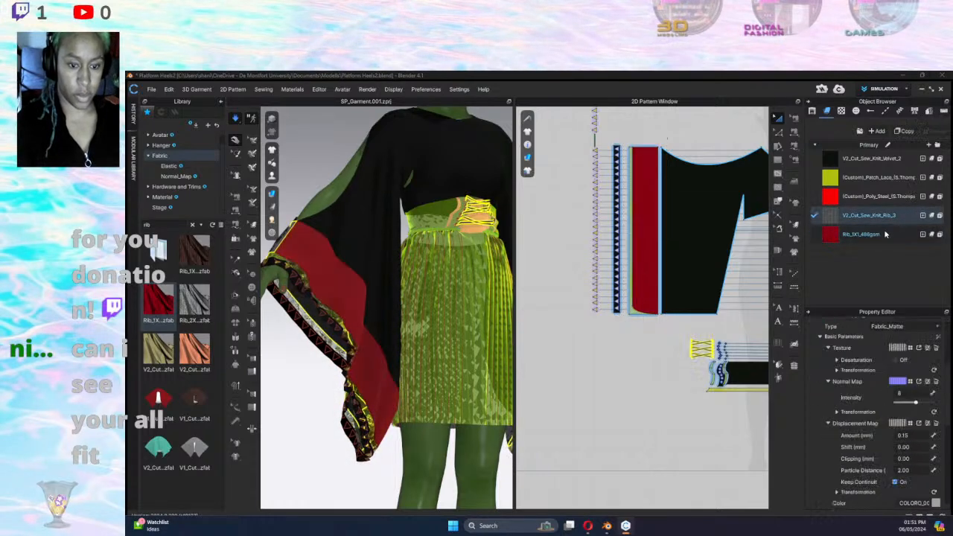
left_click(883, 237)
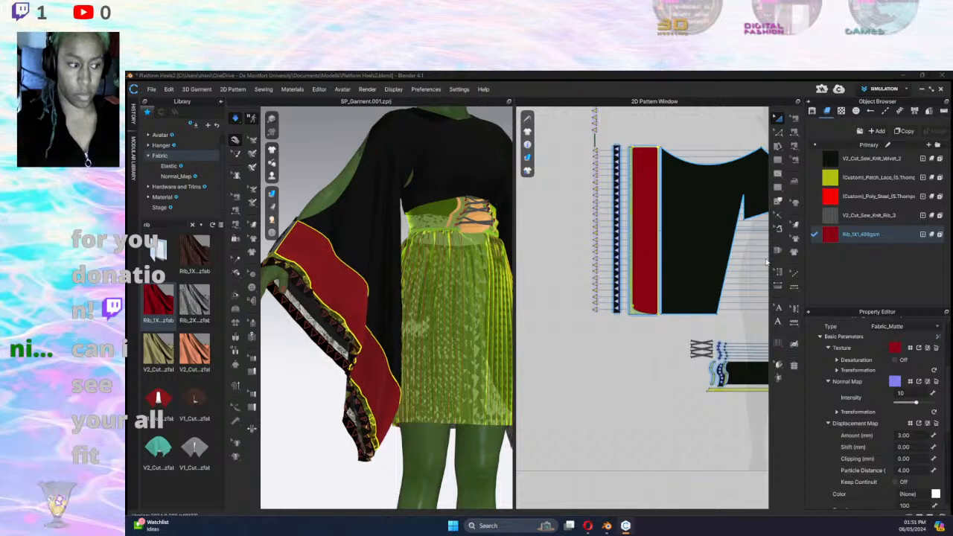
Try to apply the red Rib_1X1_486gsm fabric to all four wide sleeve panels of both bodices at once.
scroll(721, 307, "down", 5)
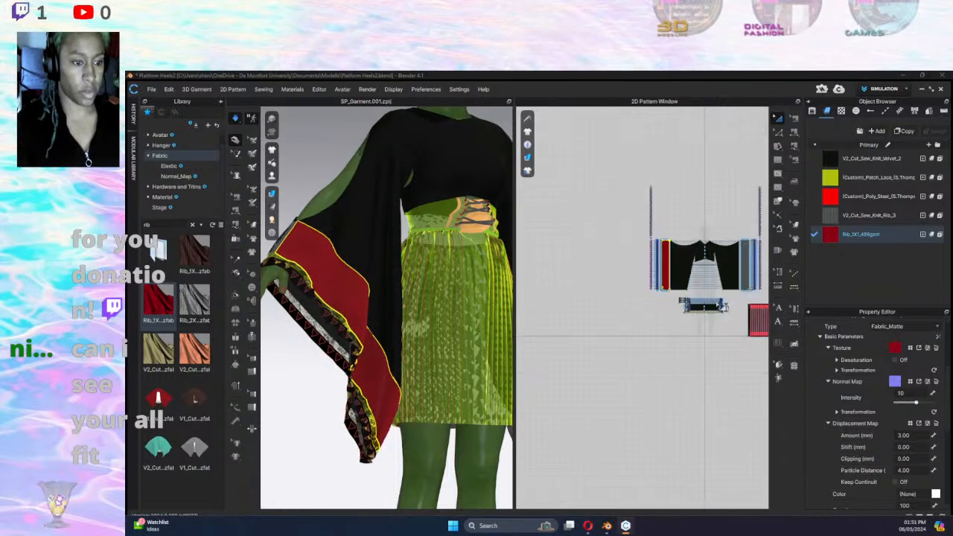
scroll(719, 304, "down", 2)
middle_click_drag(706, 333, 648, 331)
left_click(599, 345)
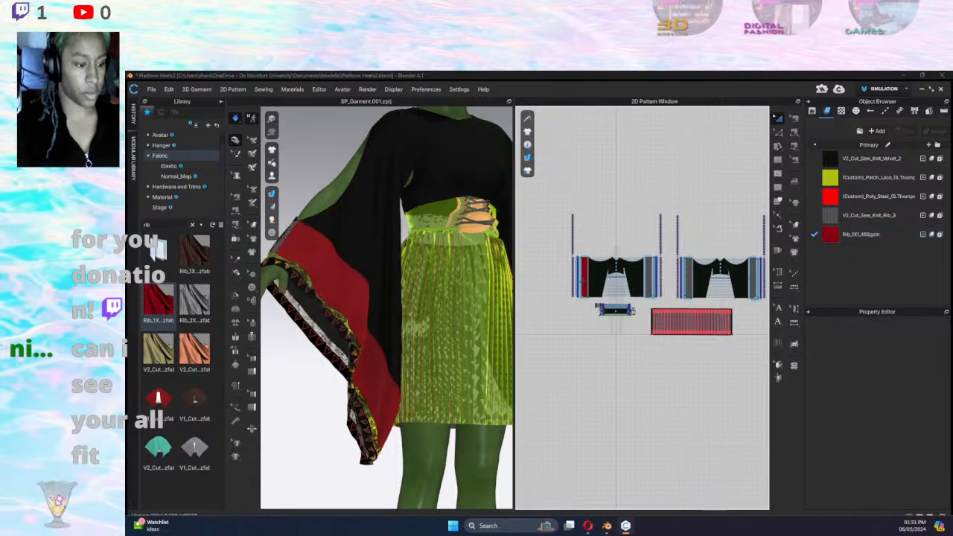
left_click(586, 276)
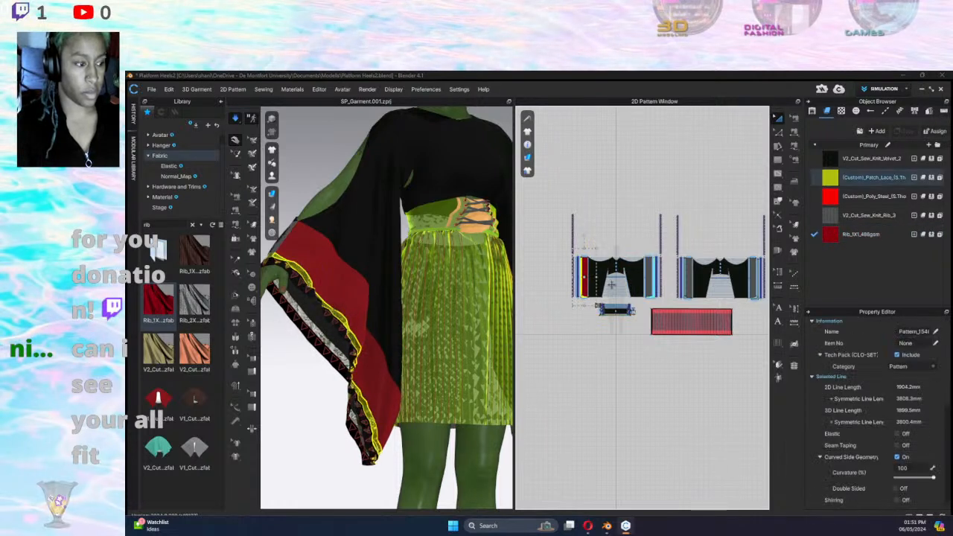
left_click(651, 267, "shift")
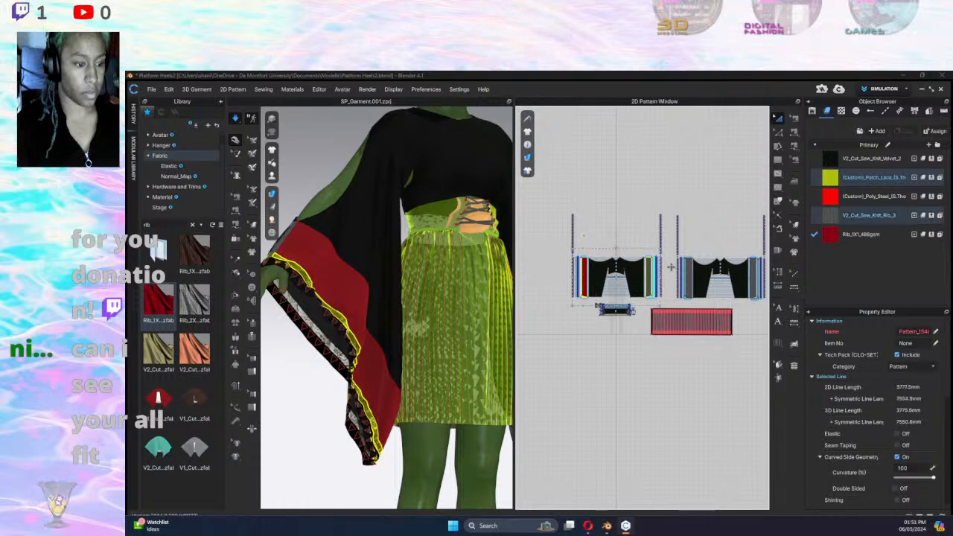
left_click(689, 270, "shift")
left_click(753, 277, "shift")
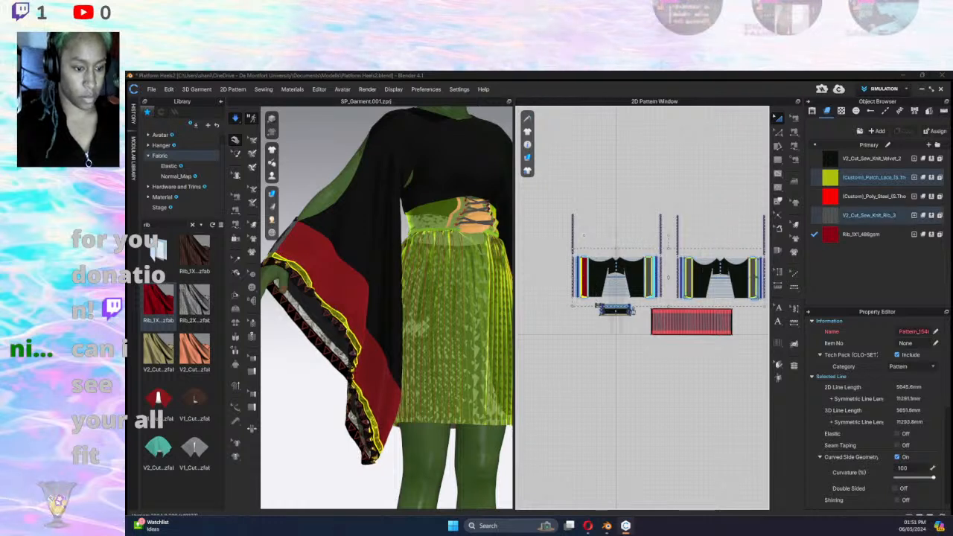
left_click_drag(852, 235, 584, 270)
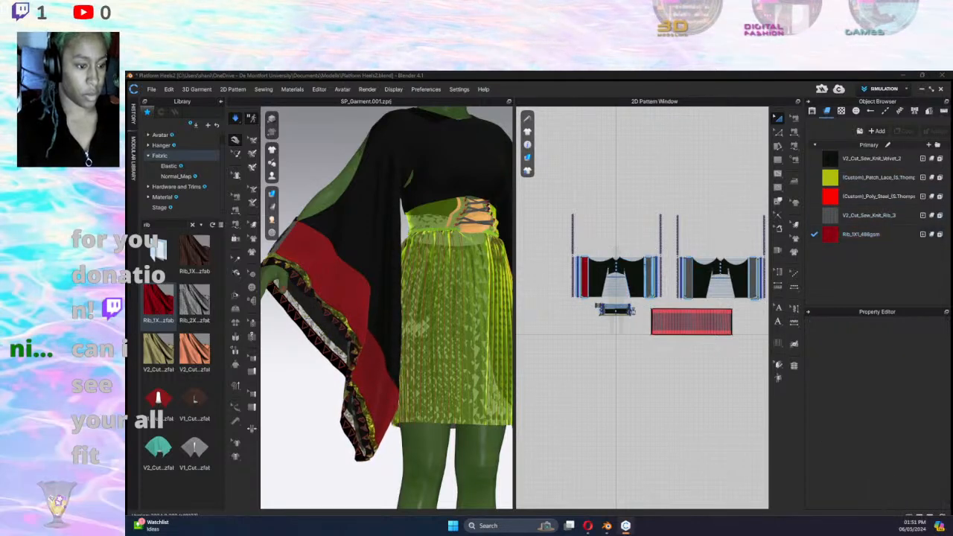
Apply the red Rib_1X1_486gsm fabric to the three remaining wide sleeve panels and check the sleeve in 3D.
left_click(650, 277)
left_click(700, 277, "shift")
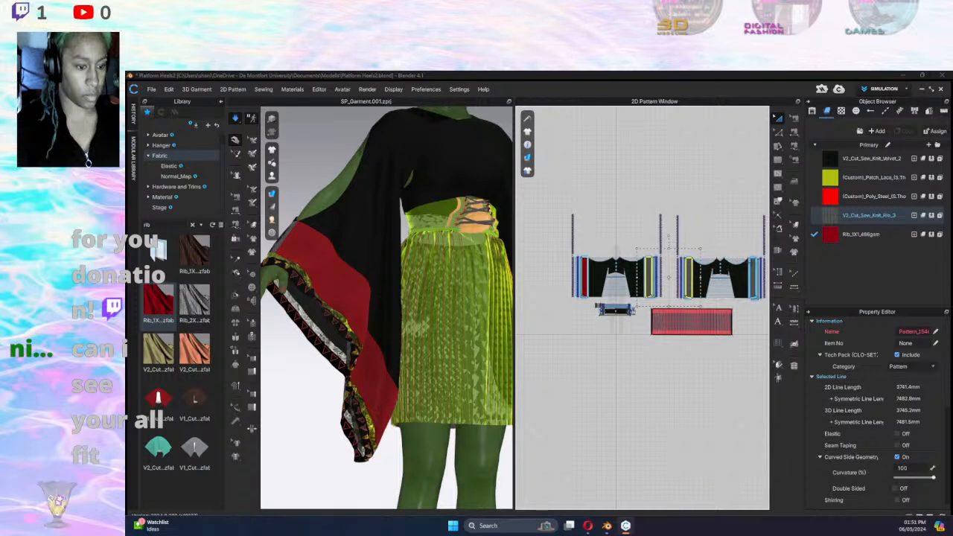
left_click(688, 265)
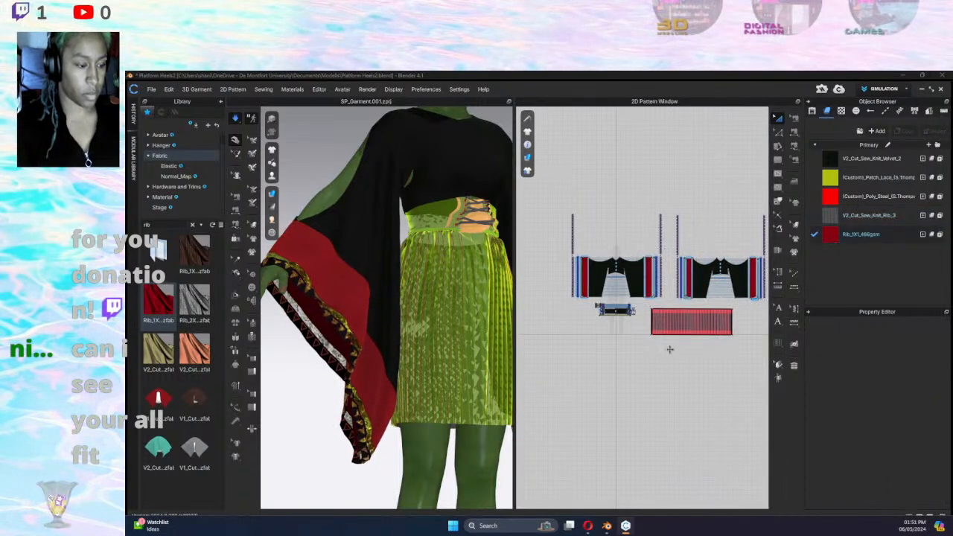
left_click(661, 385)
scroll(643, 385, "down", 4)
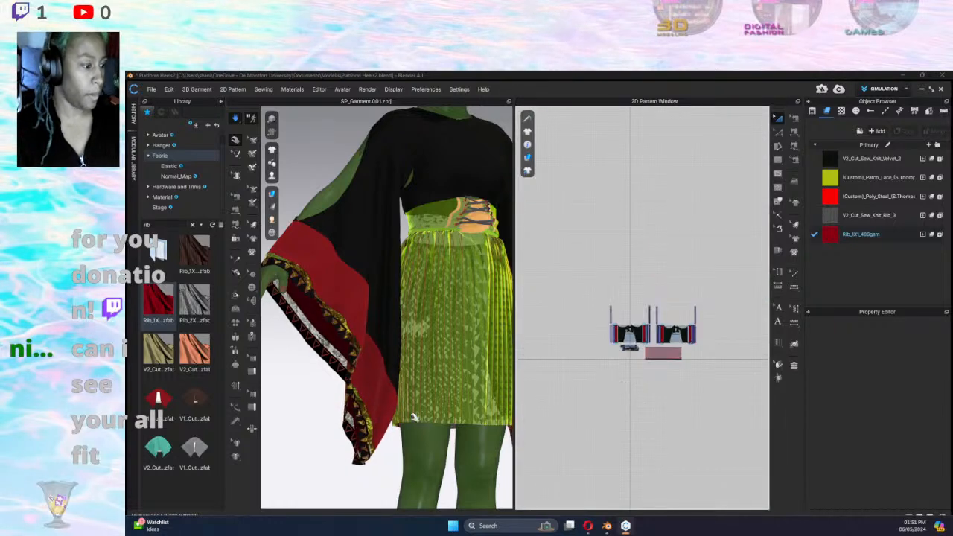
scroll(397, 420, "down", 1)
scroll(397, 419, "up", 3)
right_click_drag(392, 446, 371, 412)
scroll(371, 412, "down", 3)
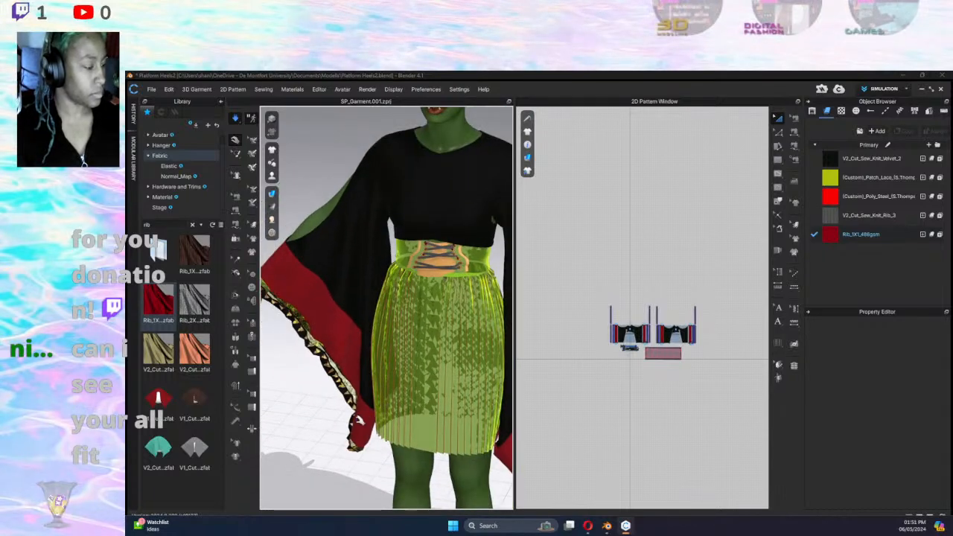
right_click_drag(365, 423, 408, 416)
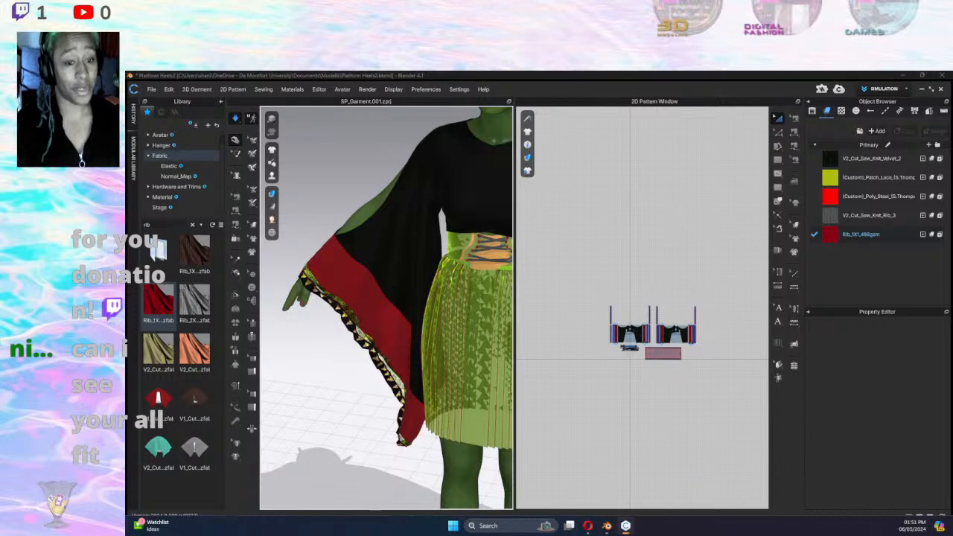
Set the colour of the custom Poly_Steel fabric to Violet 3.
left_click(886, 197)
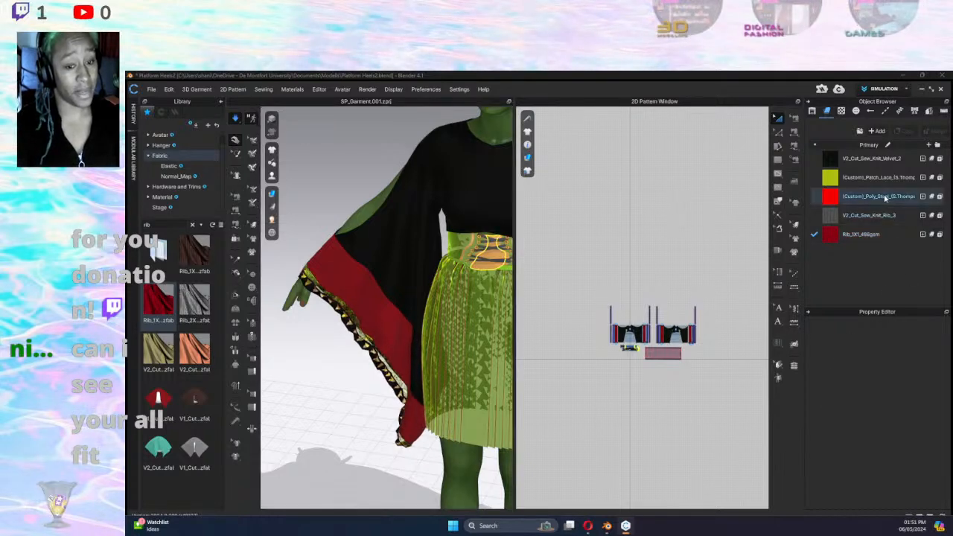
left_click(936, 476)
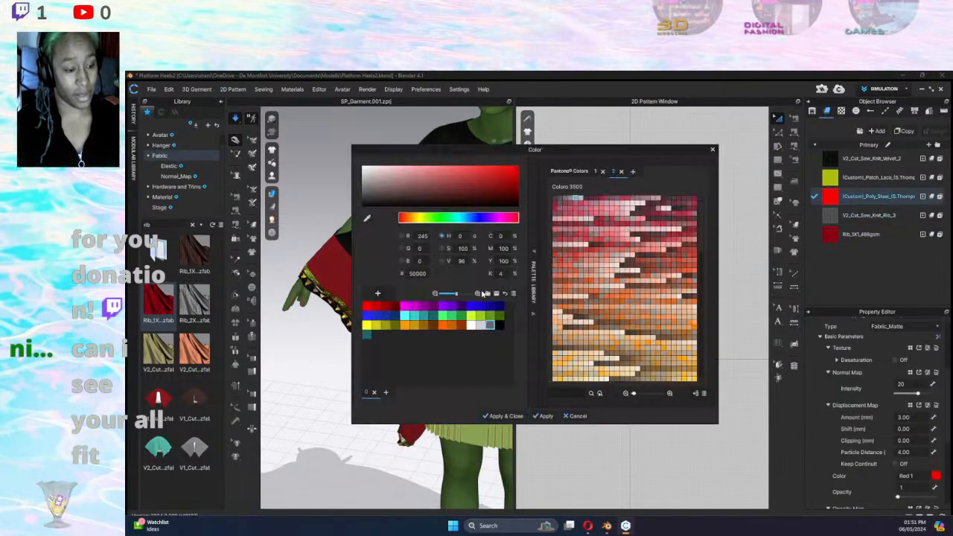
left_click(466, 306)
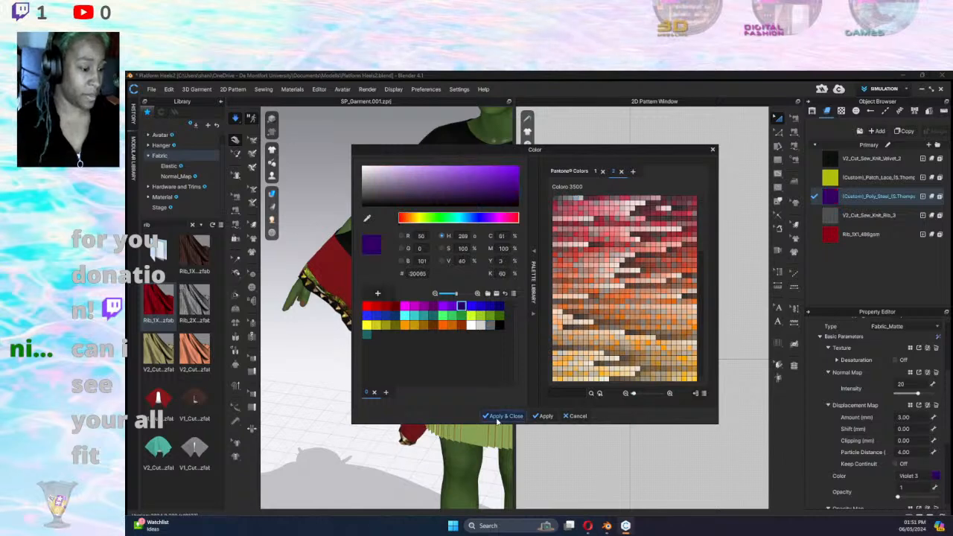
left_click(502, 416)
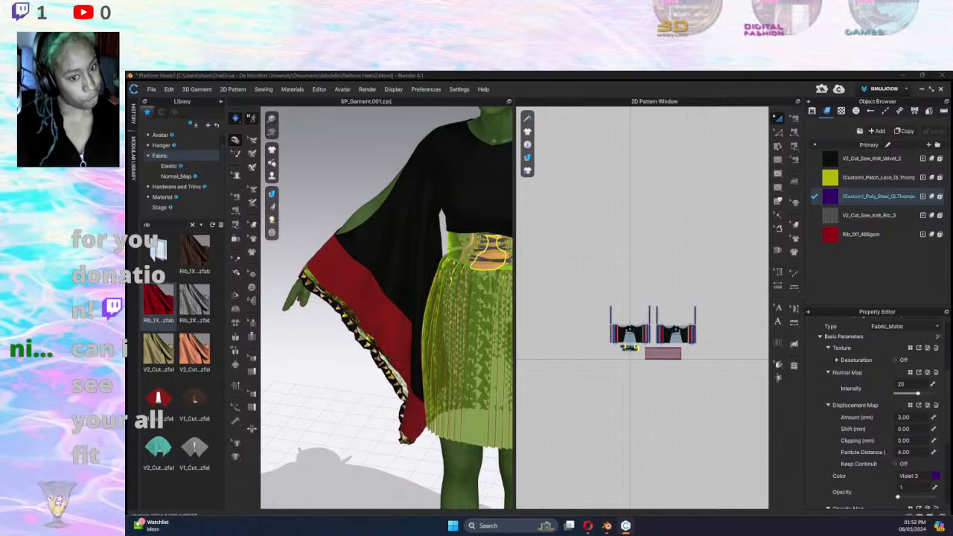
Set the colour of the custom Patch_Lace fabric to bright red FF1616 after trying Red 4 and orange shades.
left_click(851, 177)
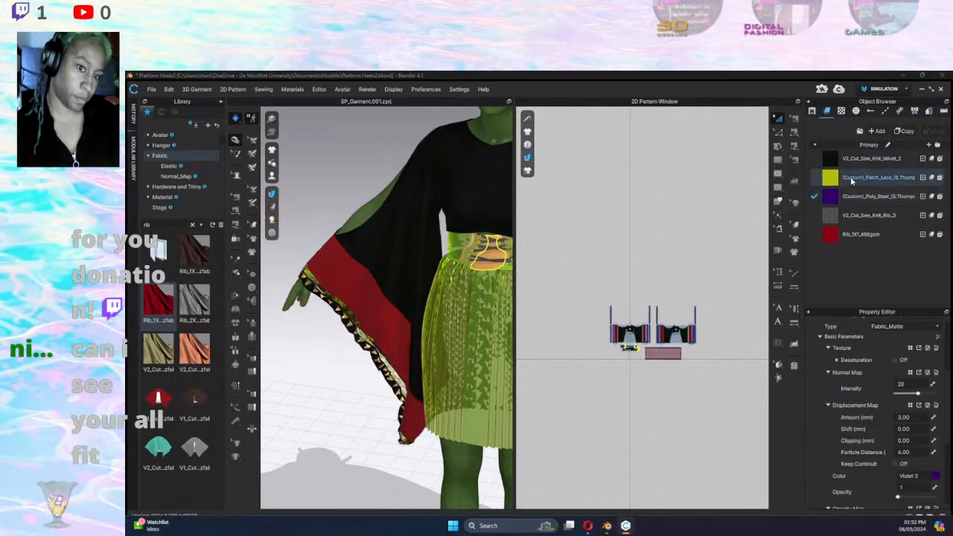
left_click(937, 476)
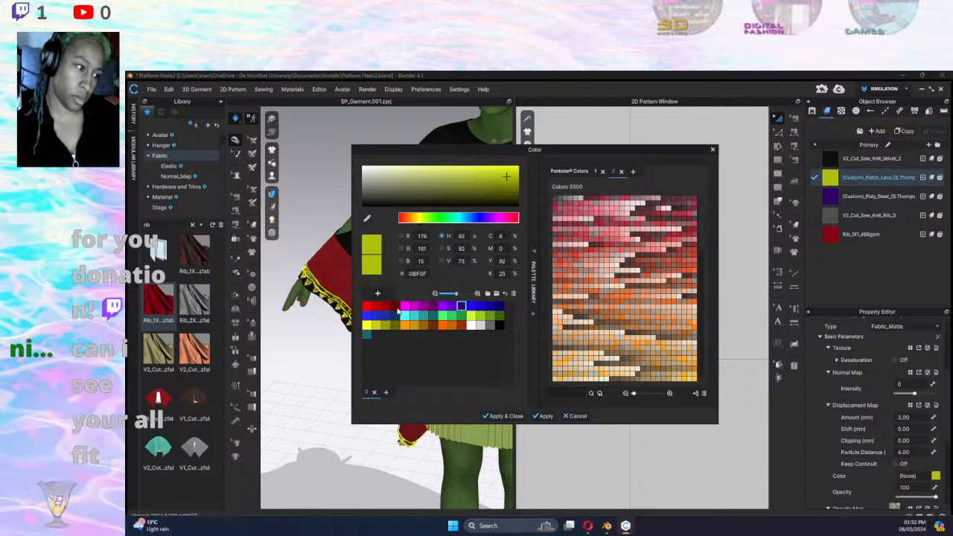
left_click(395, 306)
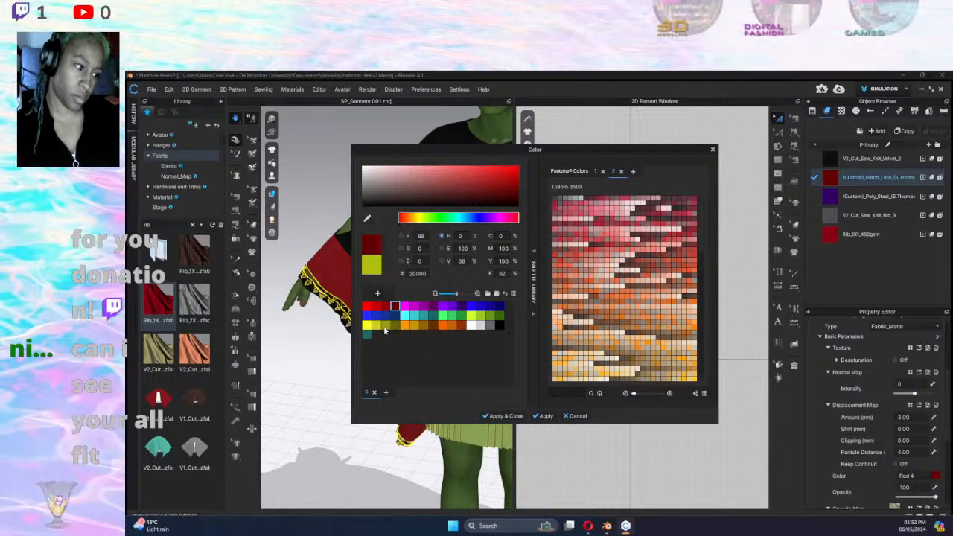
left_click(442, 324)
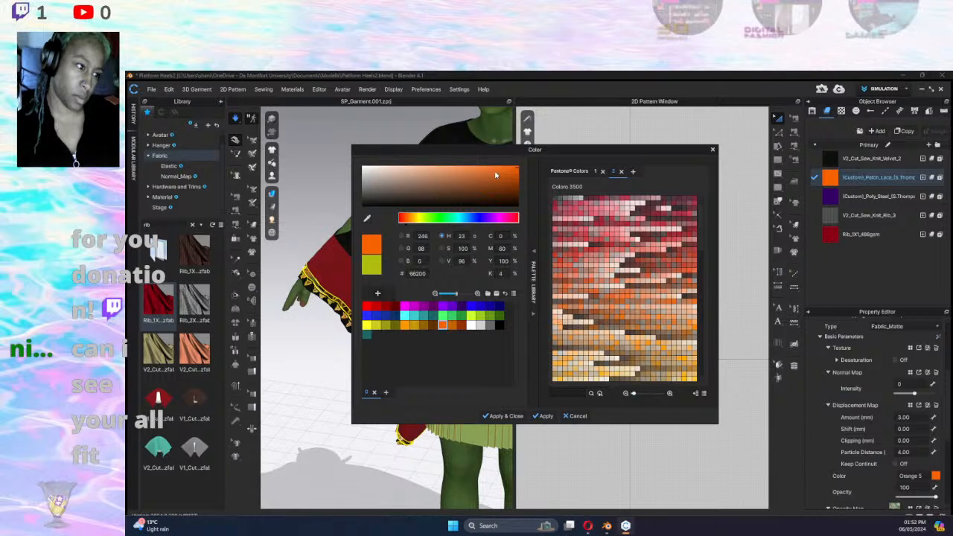
left_click_drag(496, 174, 477, 167)
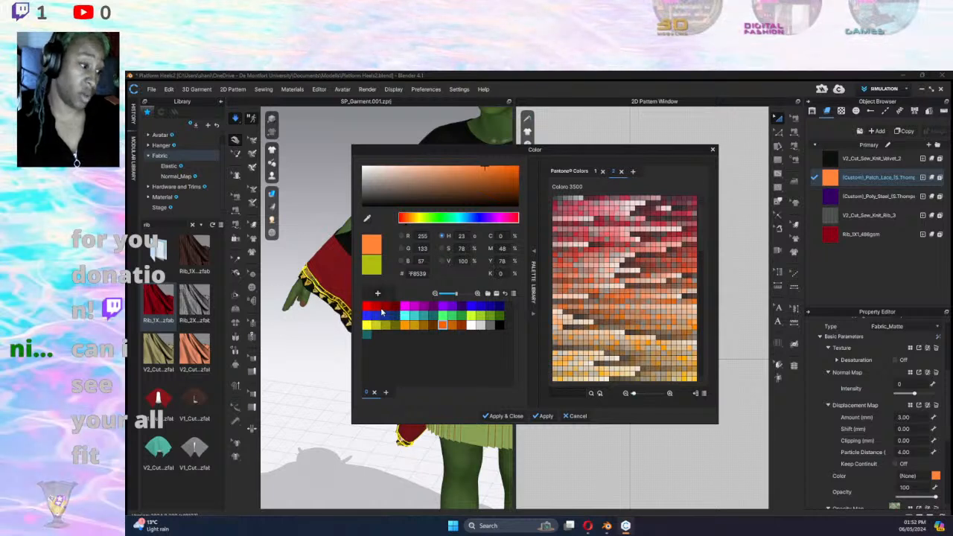
left_click(368, 307)
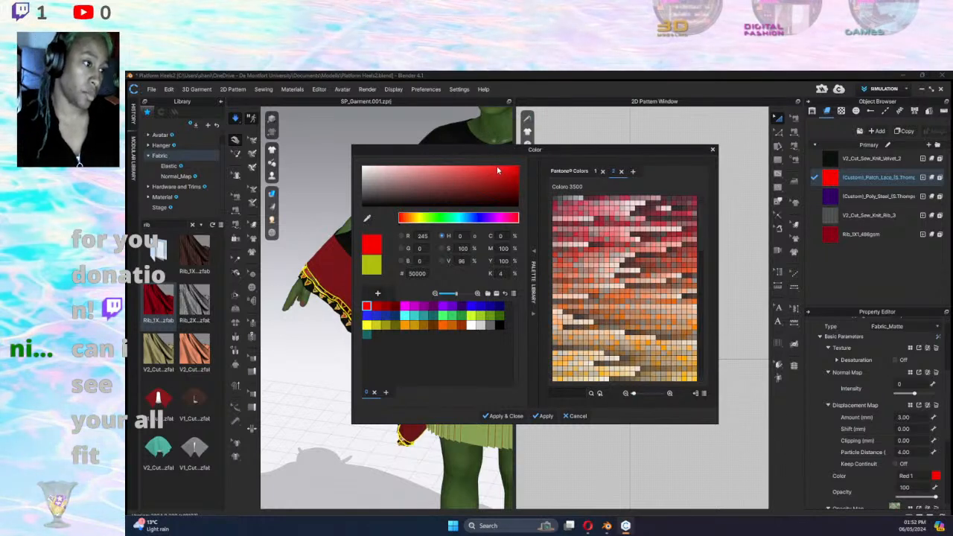
left_click_drag(498, 171, 506, 167)
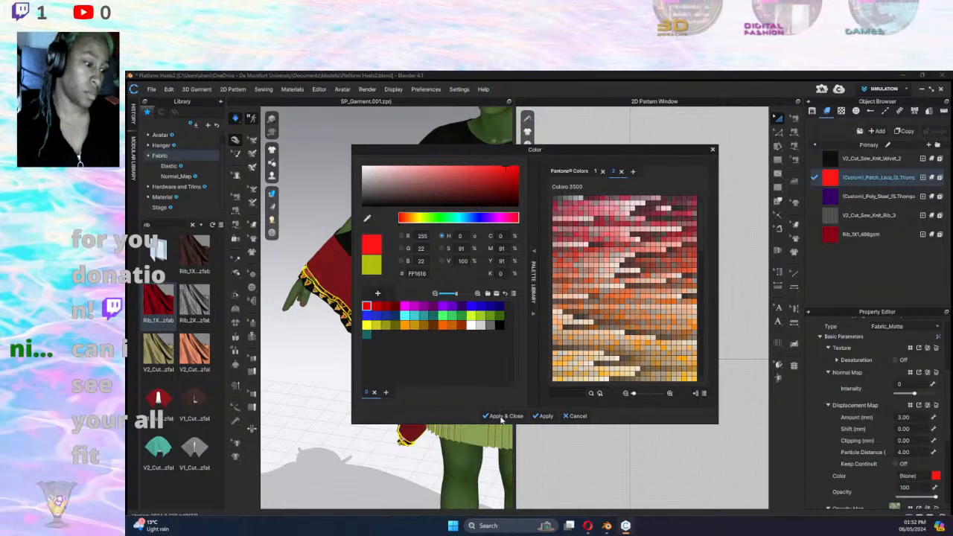
left_click(504, 416)
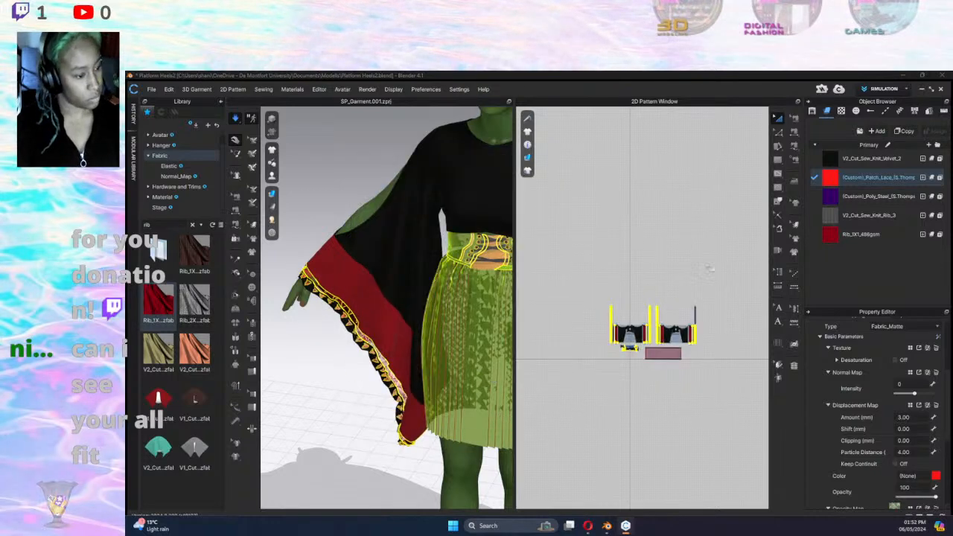
Set the colour of the V2_Cut_Sew_Knit_Rib_3 fabric used for the lacing to Red 4.
left_click(864, 216)
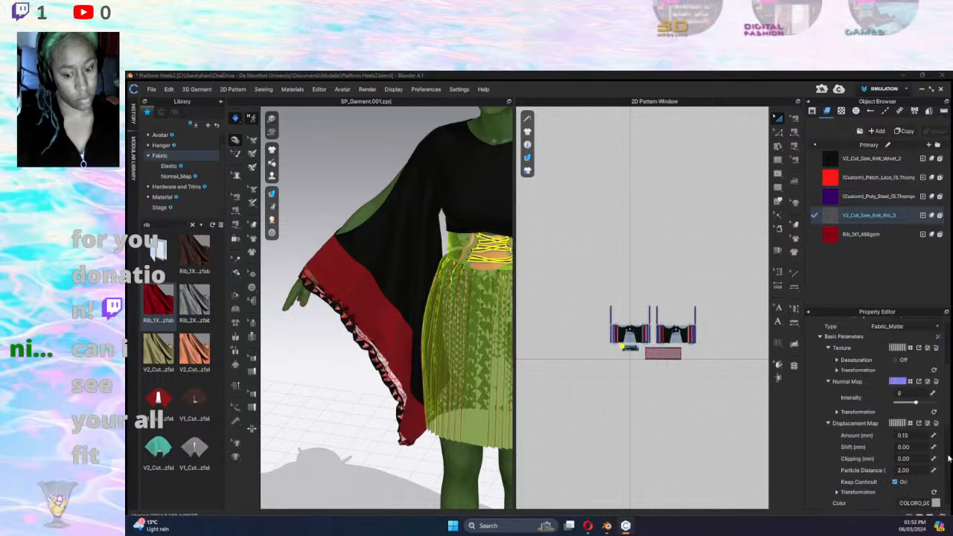
left_click(936, 503)
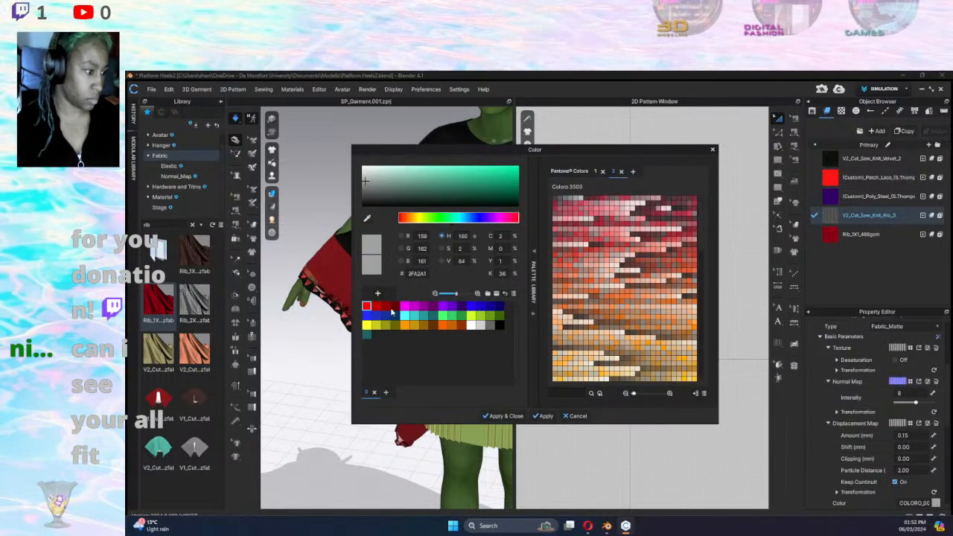
left_click(394, 306)
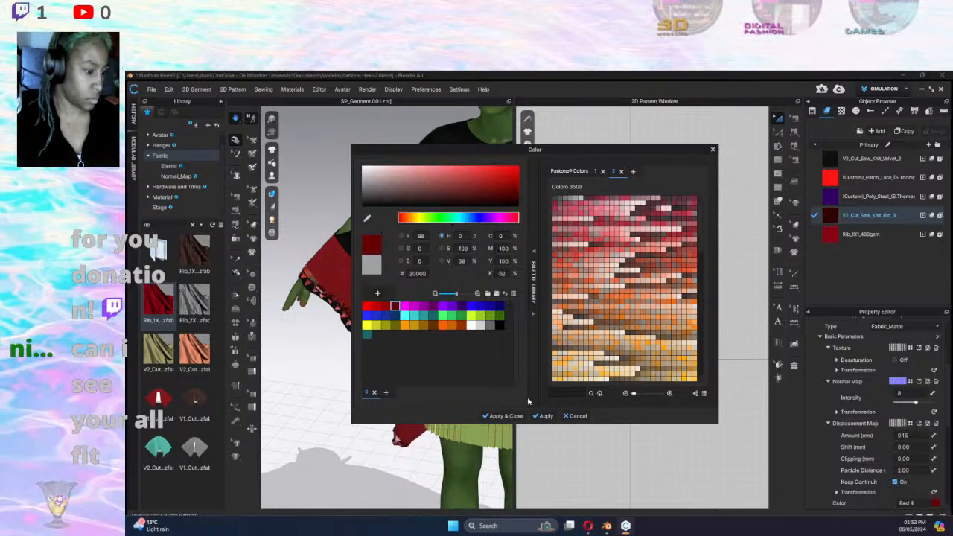
left_click(505, 417)
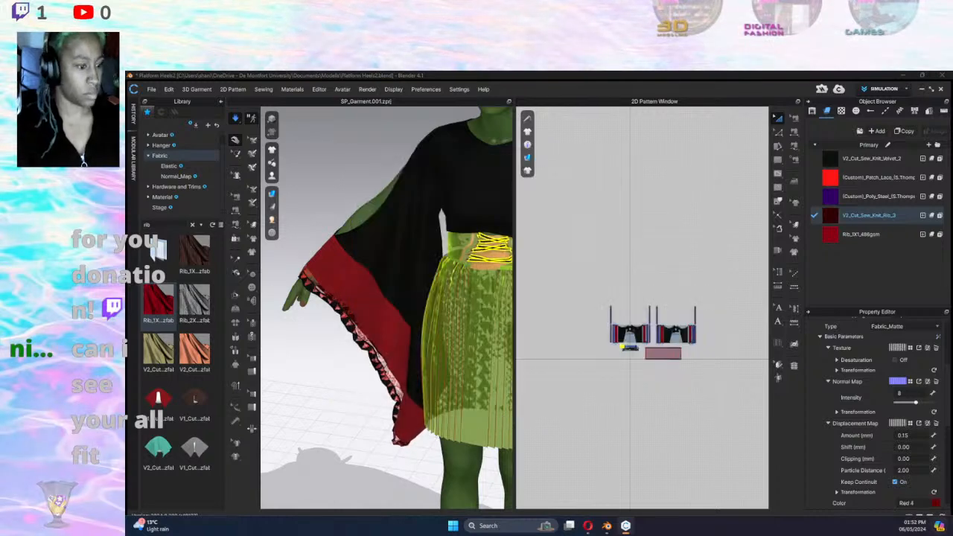
left_click(336, 398)
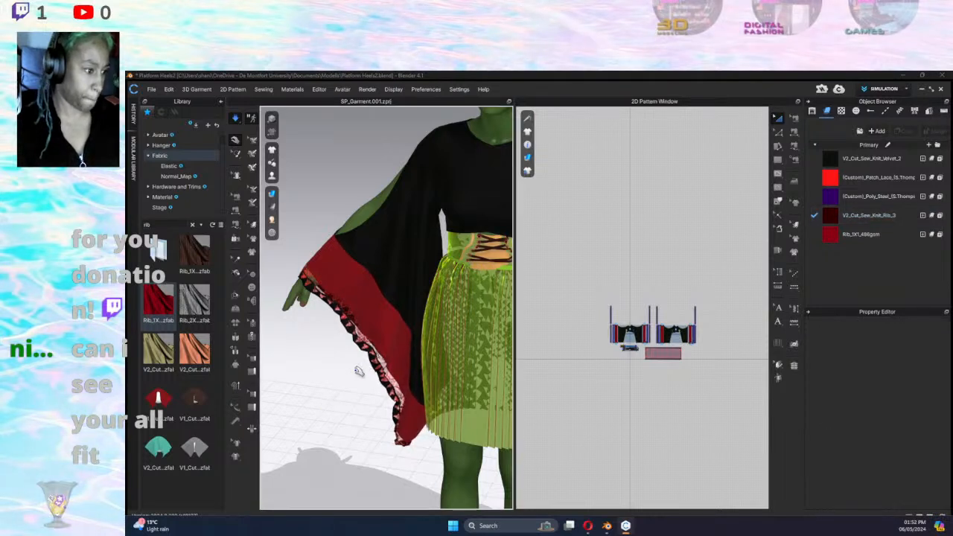
key("q")
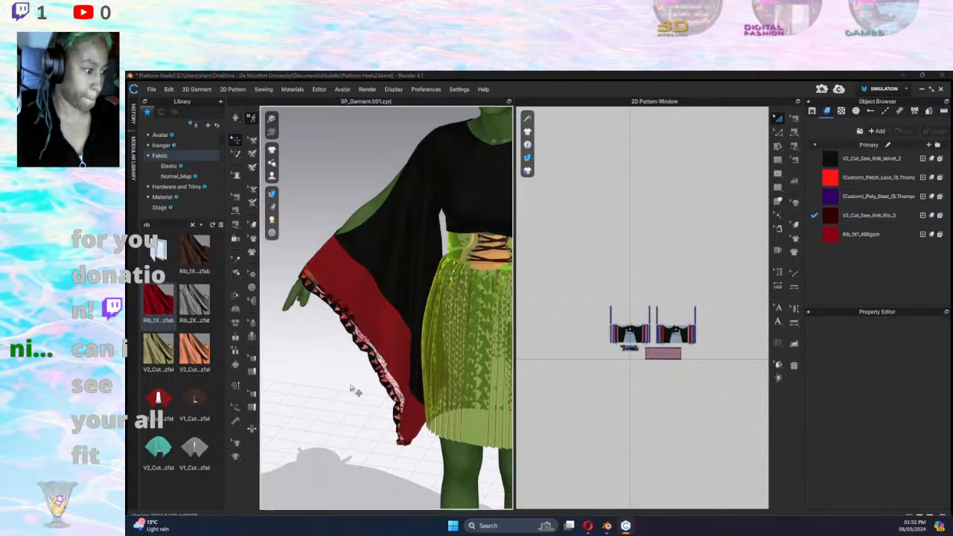
key("q")
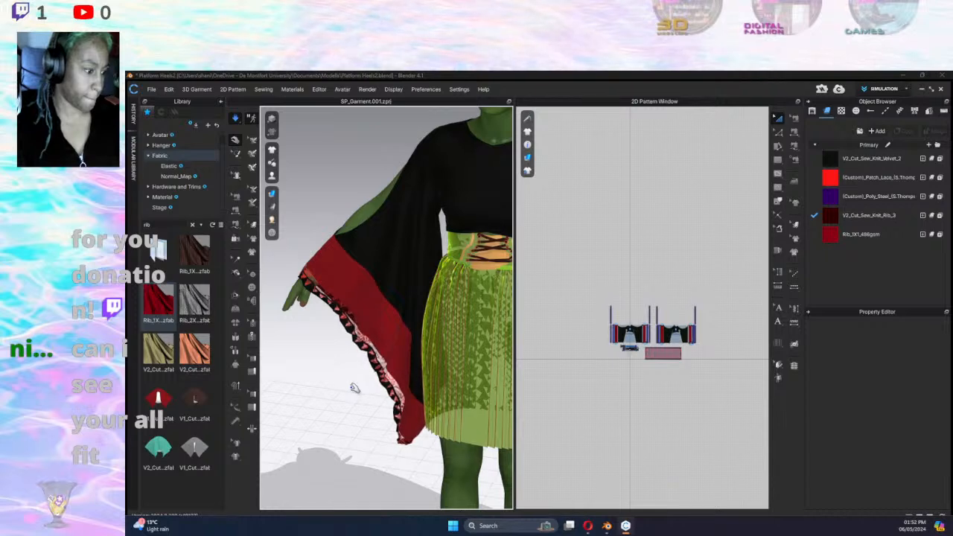
Turn off the simulation and start an interactive render of the outfit, framing the avatar from the front.
right_click_drag(339, 388, 432, 365)
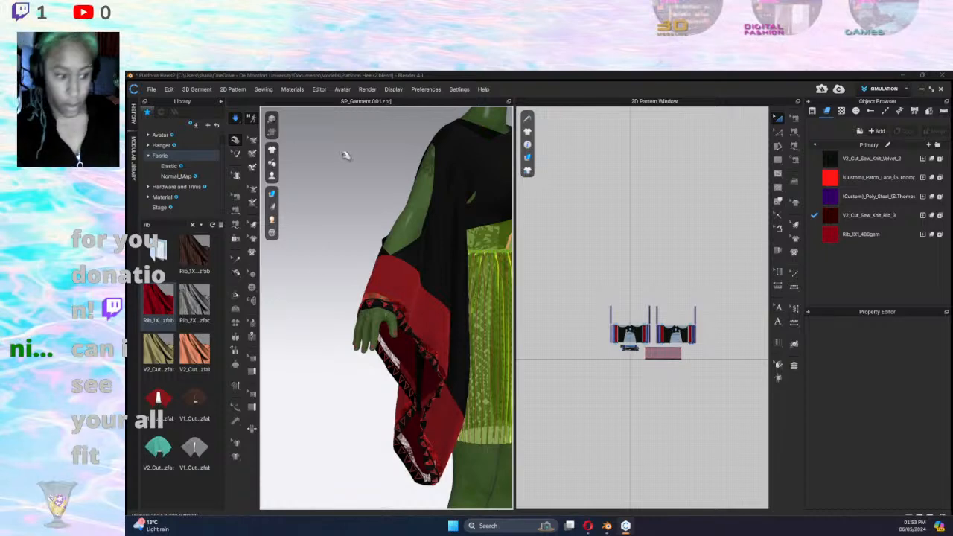
scroll(384, 299, "down", 8)
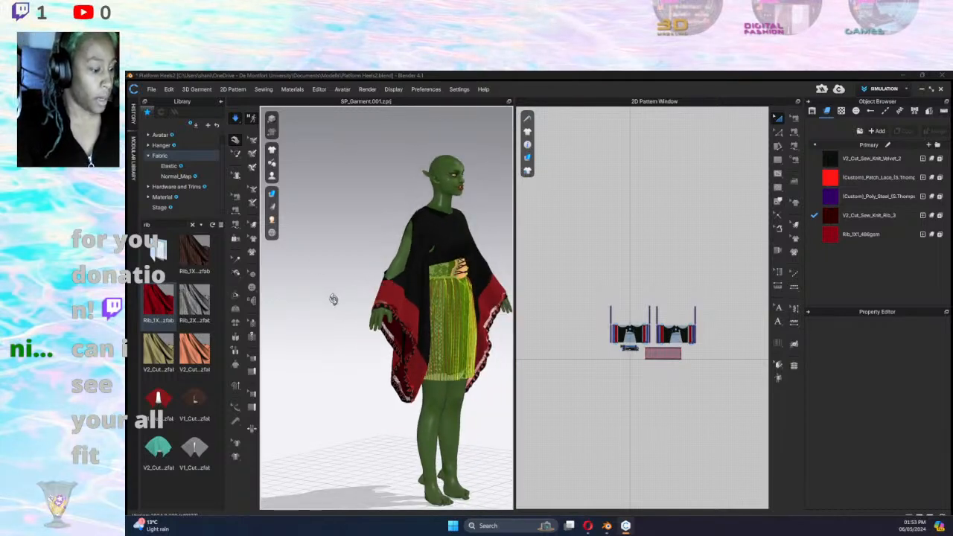
right_click_drag(334, 300, 336, 135)
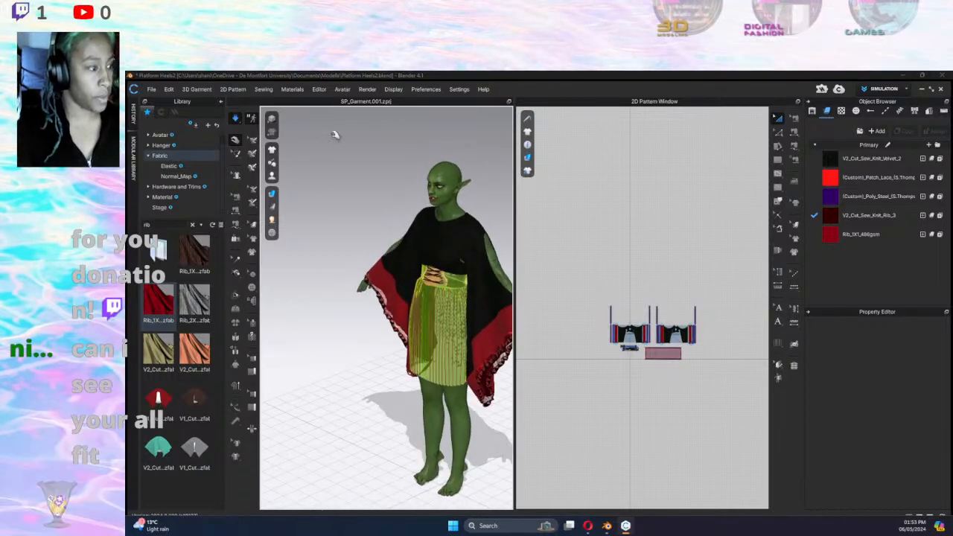
left_click(366, 89)
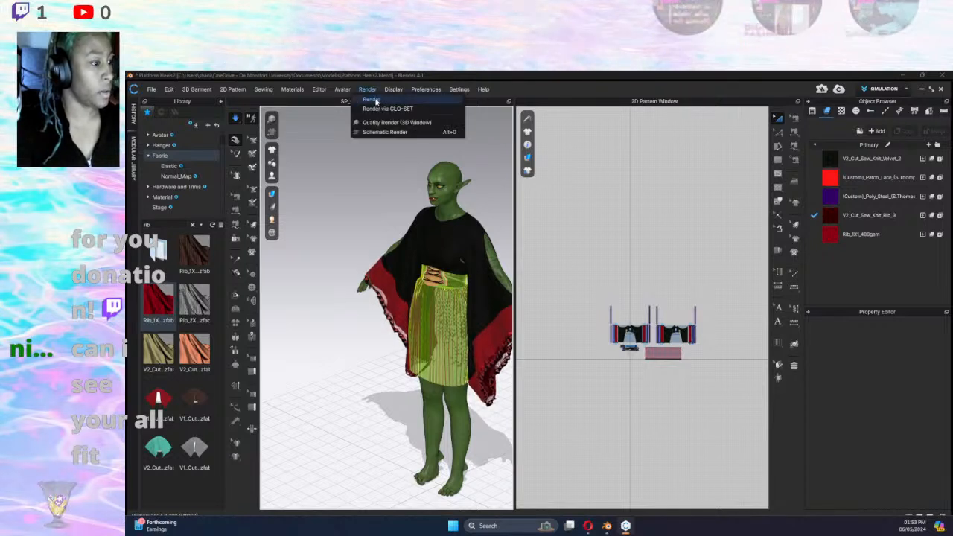
left_click(376, 100)
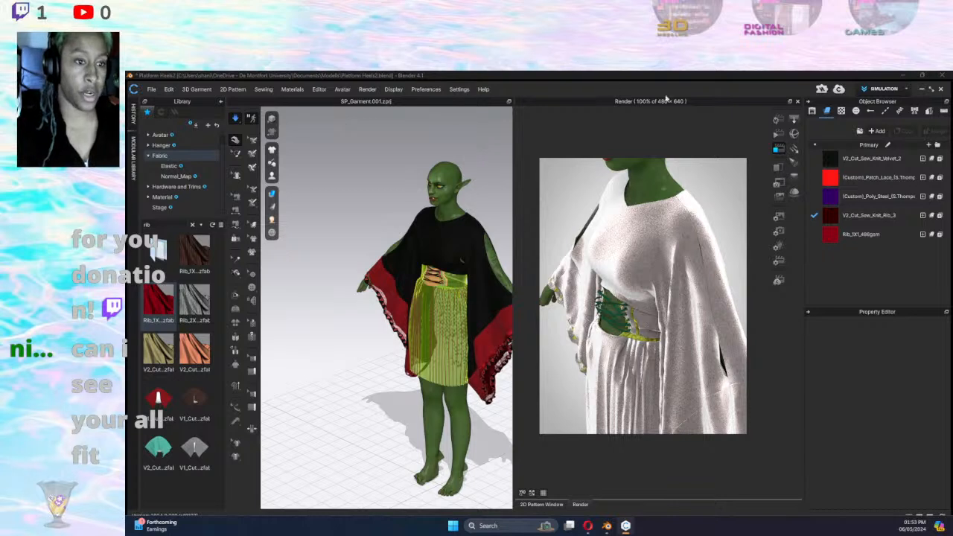
left_click(779, 121)
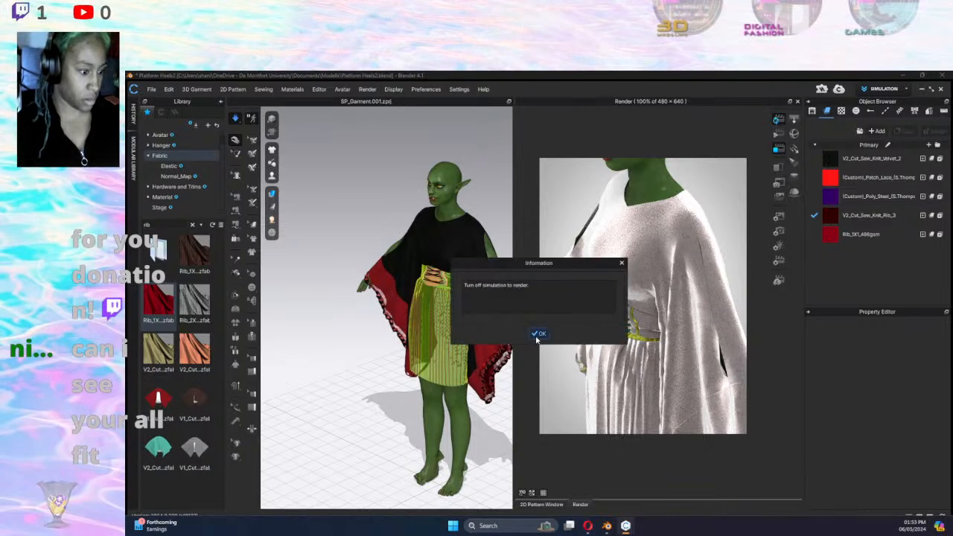
left_click(539, 334)
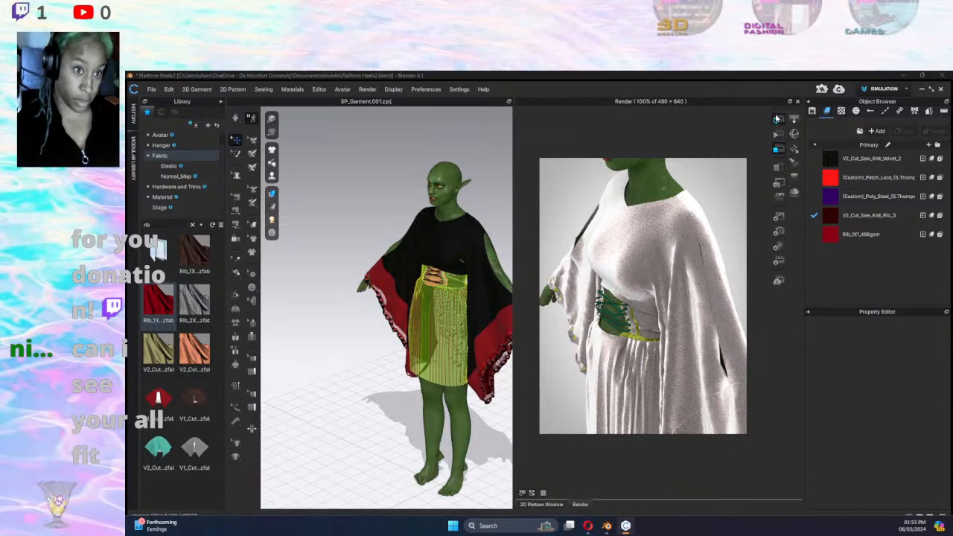
left_click(779, 148)
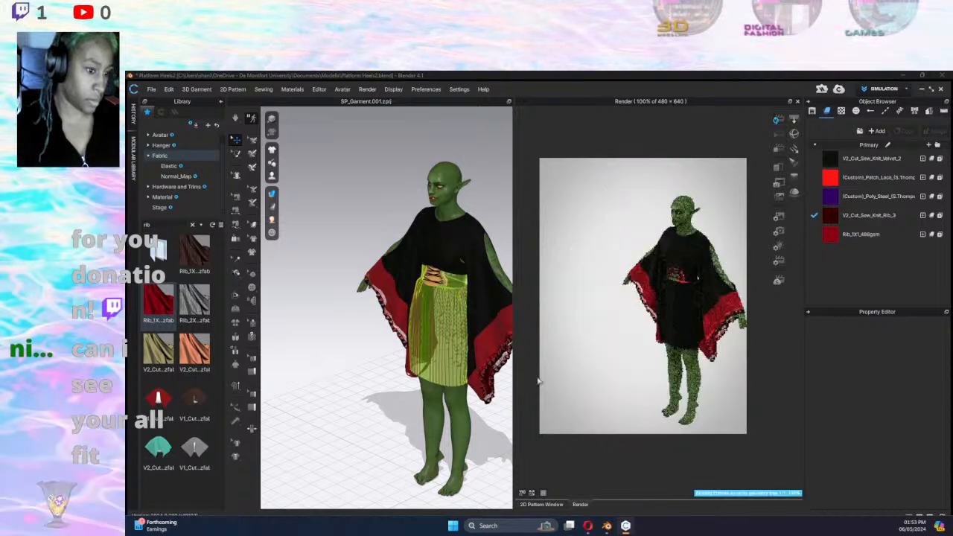
right_click_drag(473, 389, 426, 387)
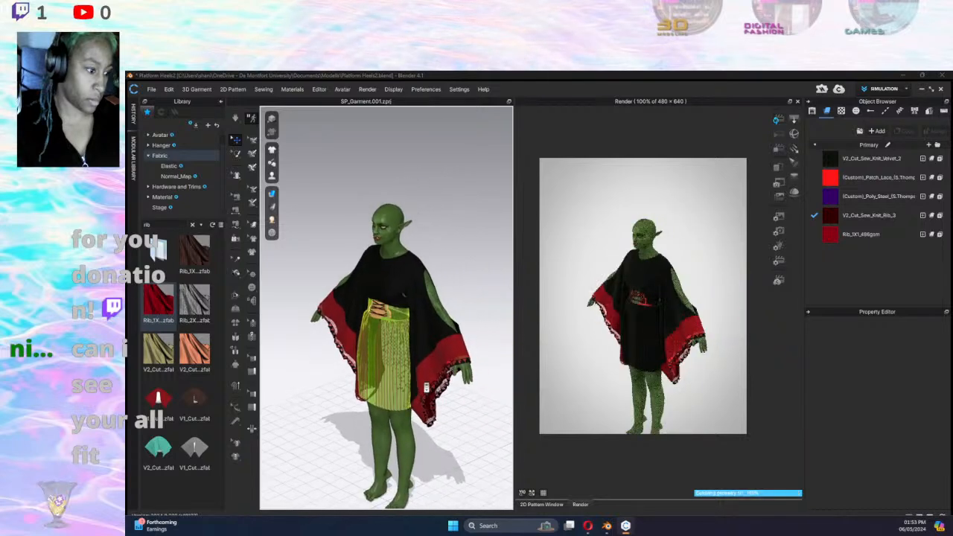
scroll(429, 387, "up", 5)
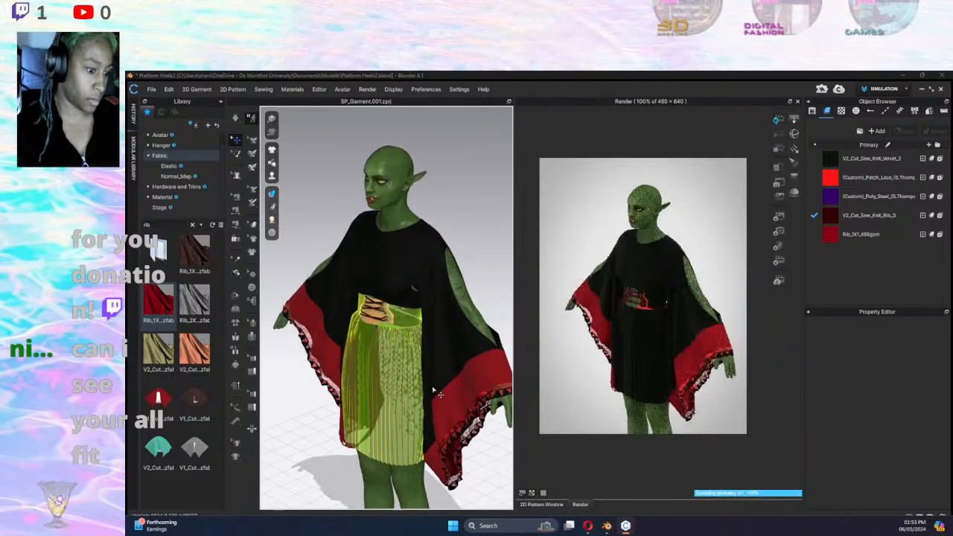
right_click_drag(432, 389, 507, 386)
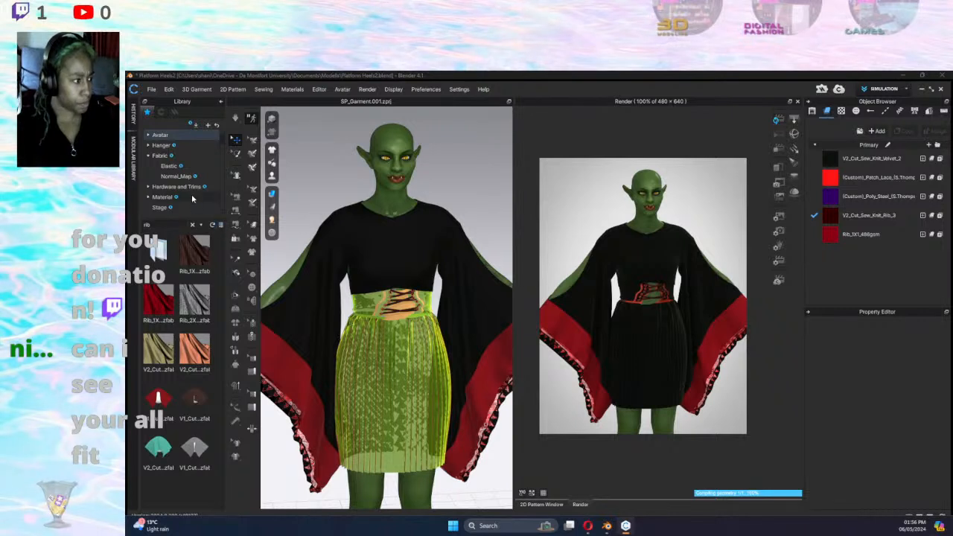
Load the Female_V2 walking-in-place motion FV2_06 onto the avatar, moving avatar and garment to the start position with a 30-frame transition.
double_click(160, 250)
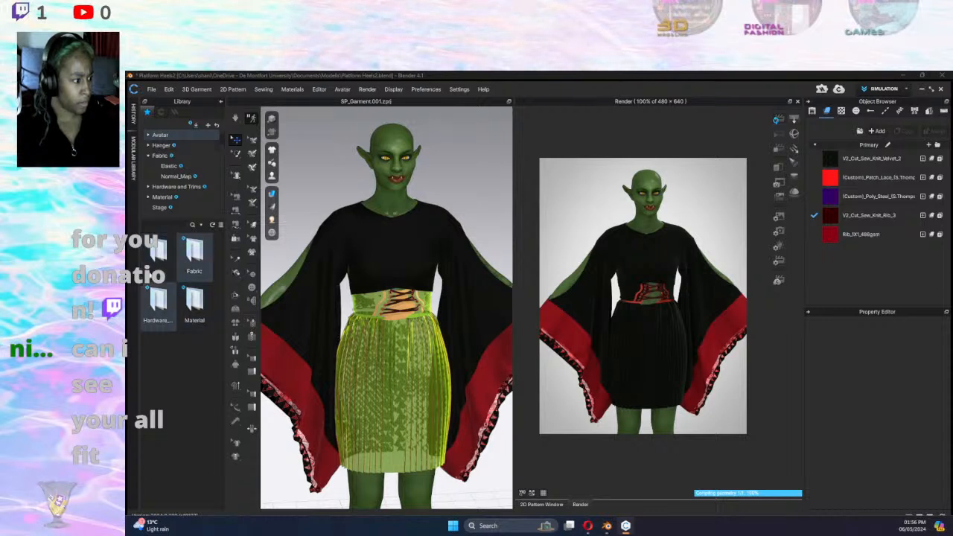
left_click(156, 136)
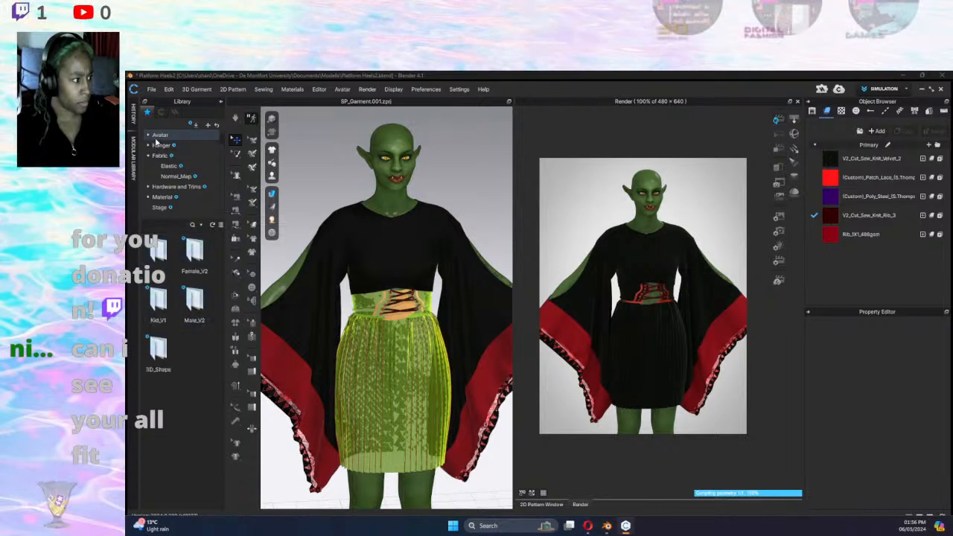
double_click(196, 273)
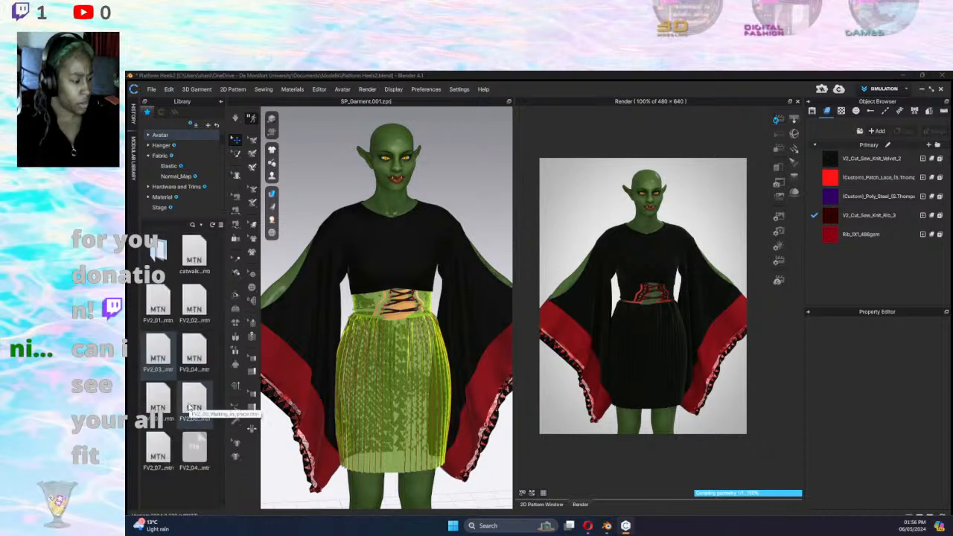
left_click_drag(191, 408, 397, 279)
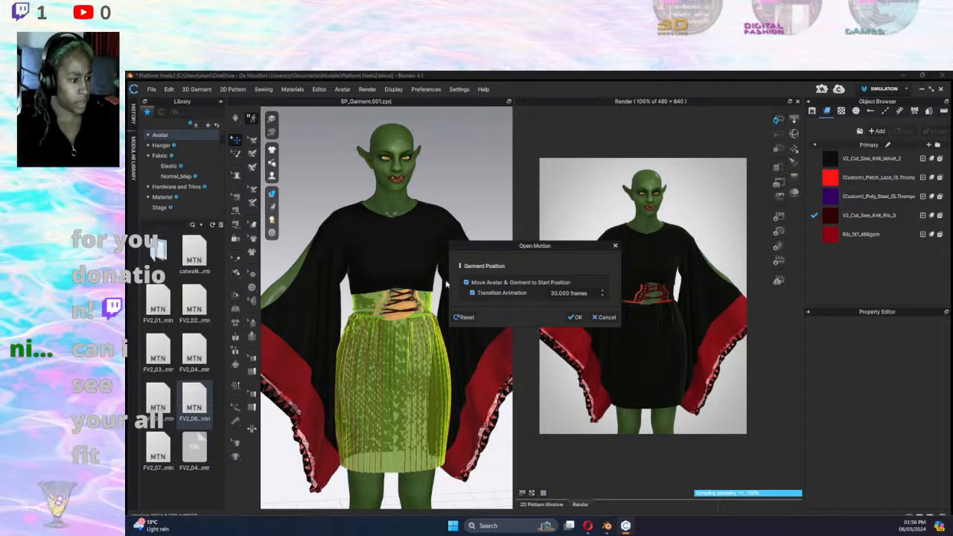
left_click(576, 317)
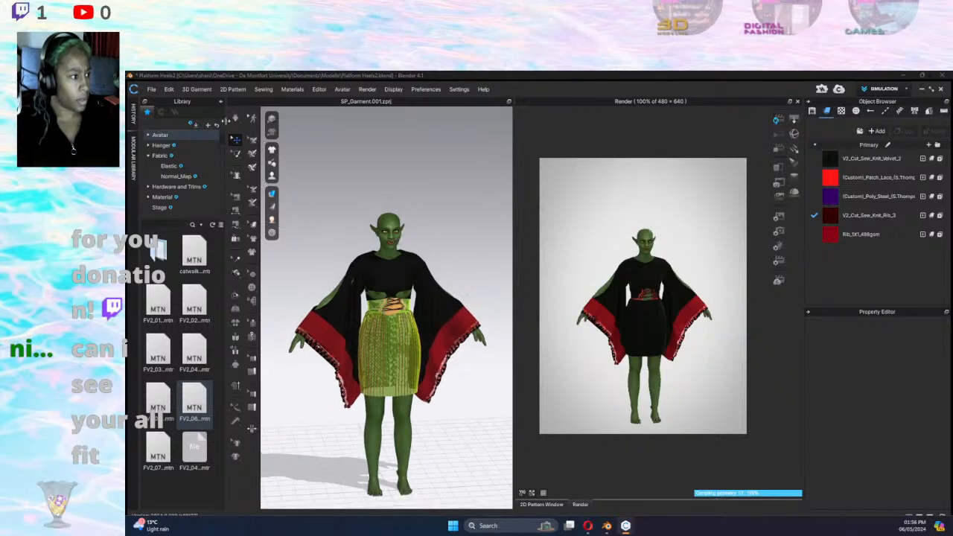
Turn off the interactive render and play the avatar's walking motion with garment simulation switched on.
left_click(237, 120)
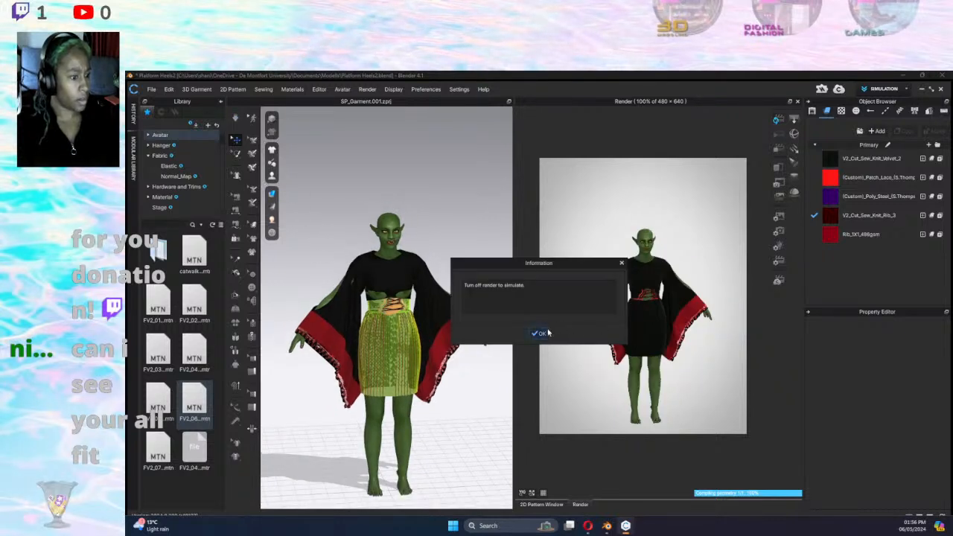
left_click(622, 263)
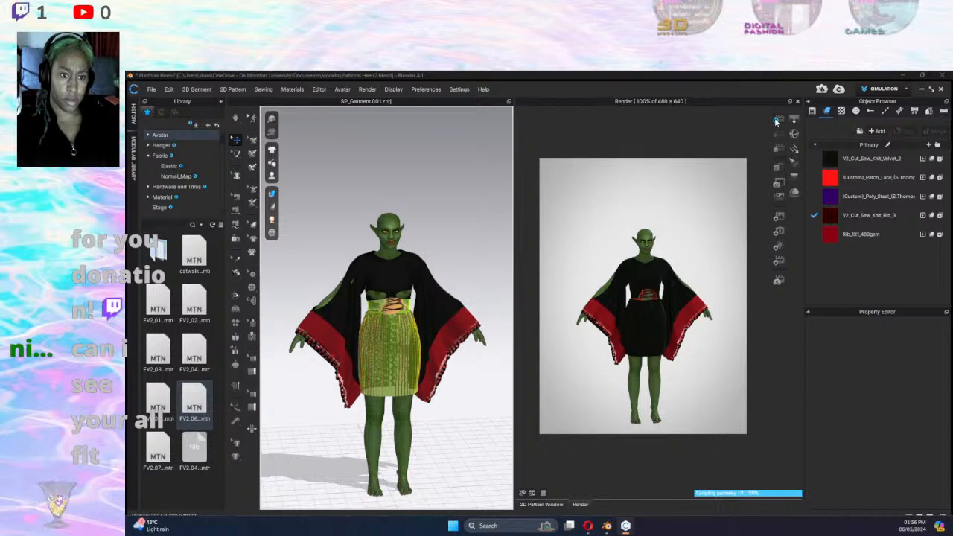
left_click(779, 151)
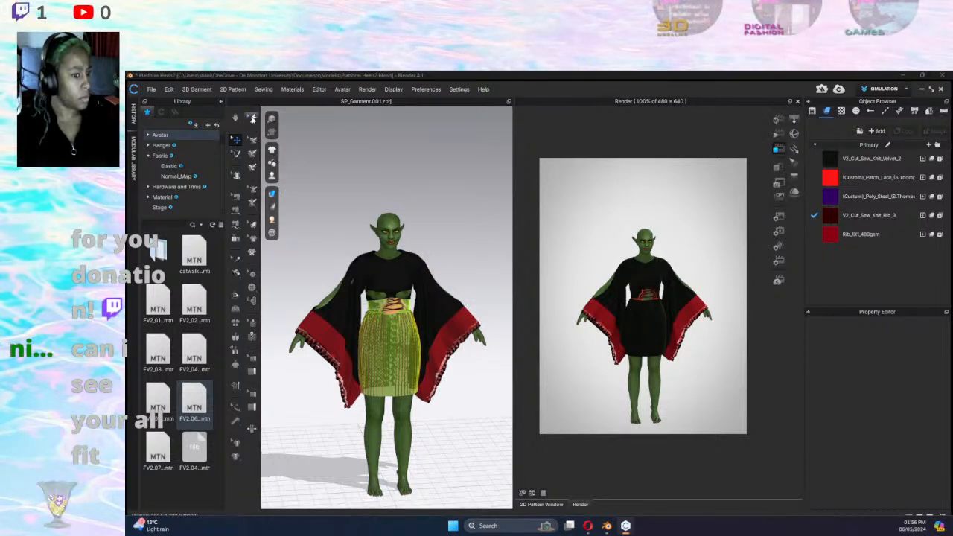
left_click(251, 118)
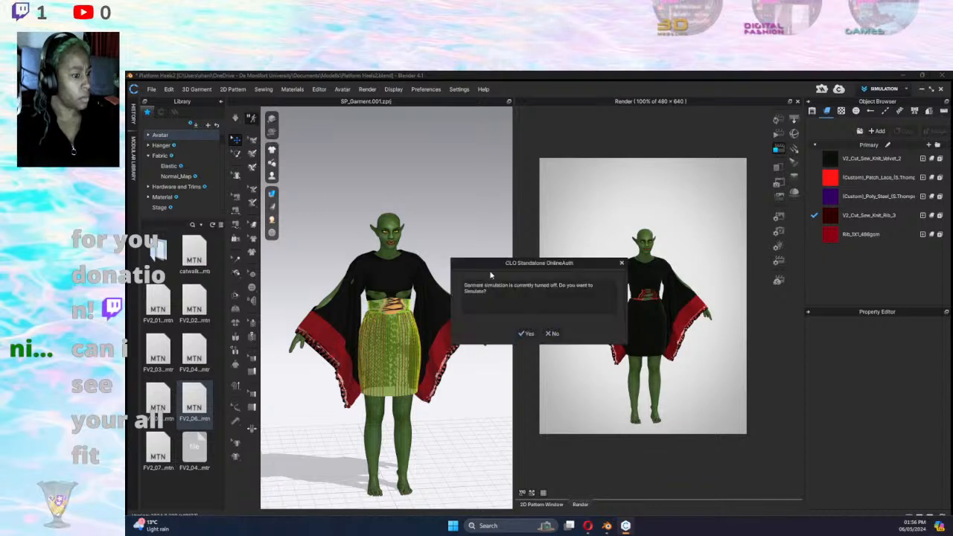
left_click(526, 335)
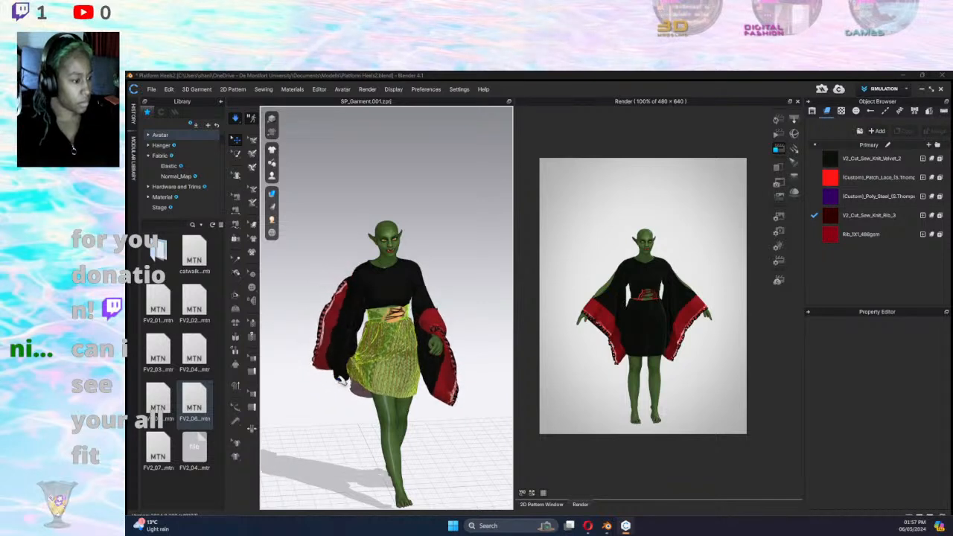
Pull the velvet sleeve and its red rib trim free around the avatar's hand and waist while the garment simulates.
left_click(461, 303)
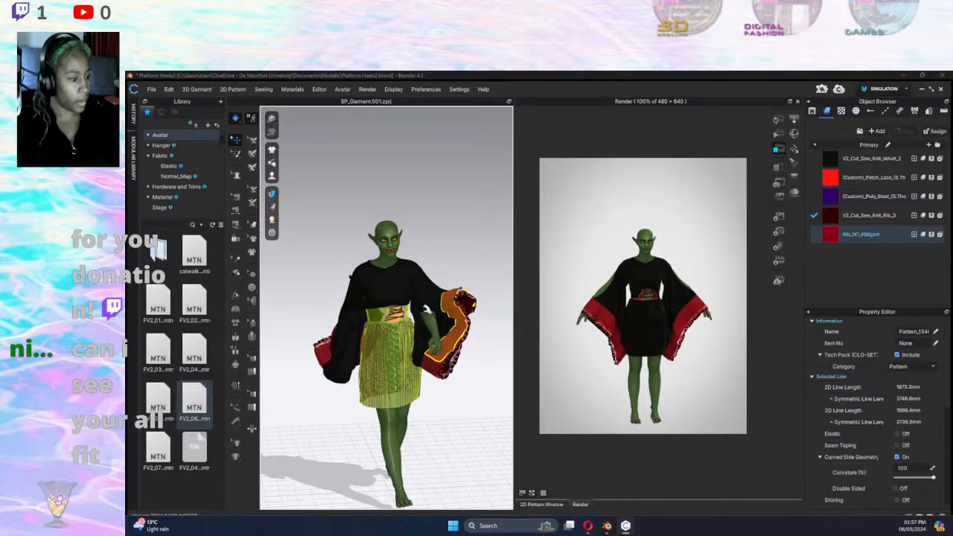
left_click(367, 321)
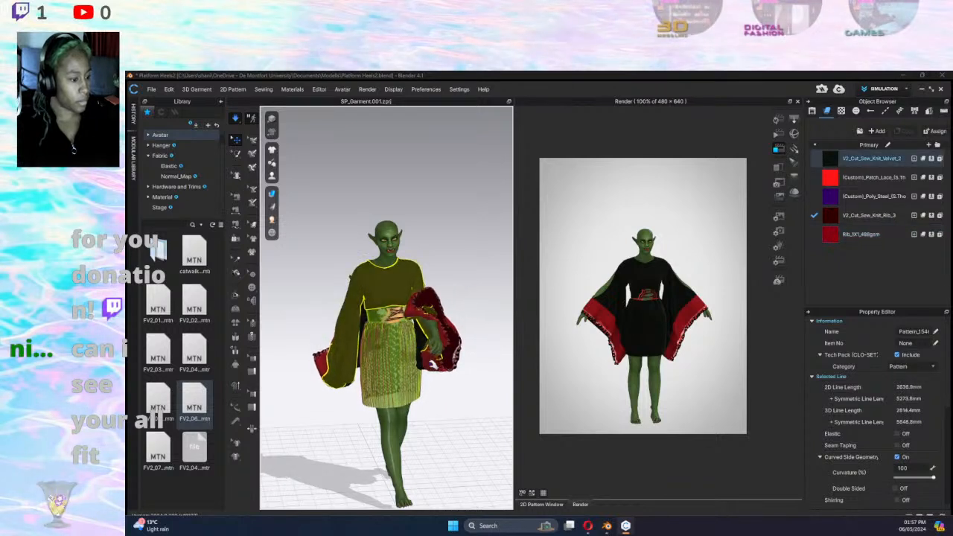
left_click(414, 421)
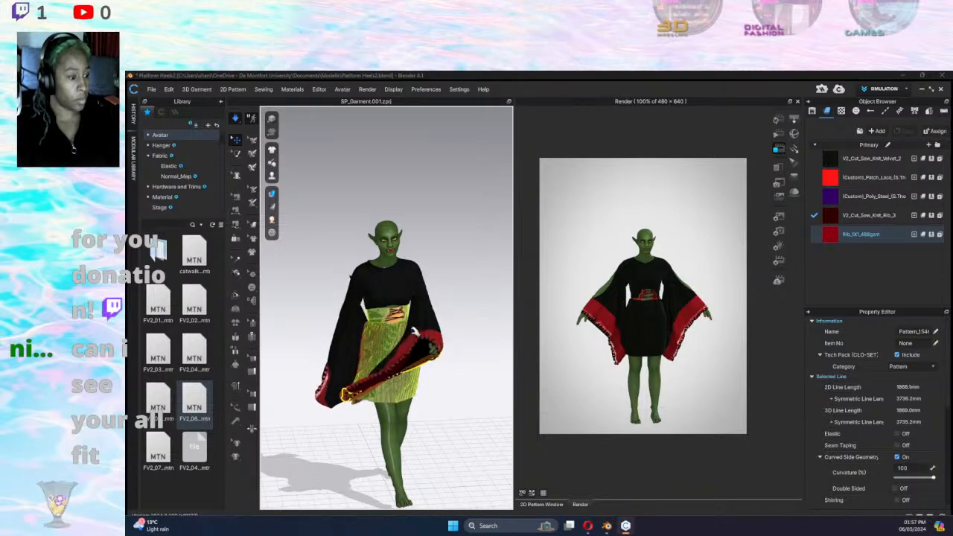
left_click(403, 316)
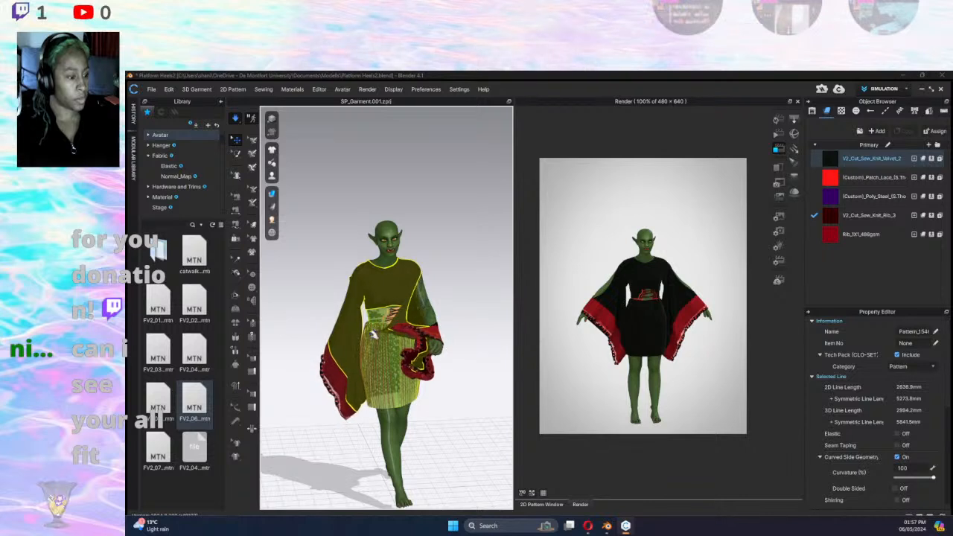
left_click(426, 364)
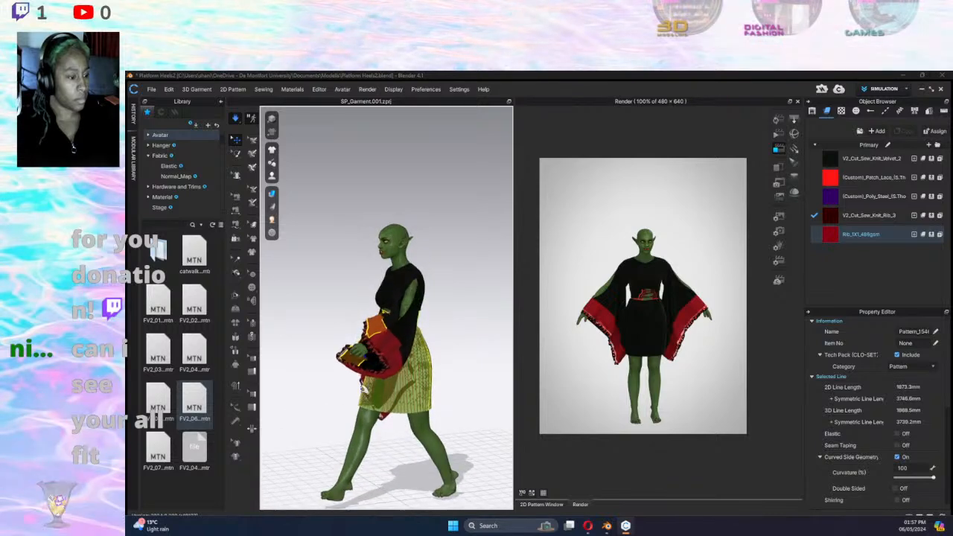
right_click_drag(410, 417, 443, 425)
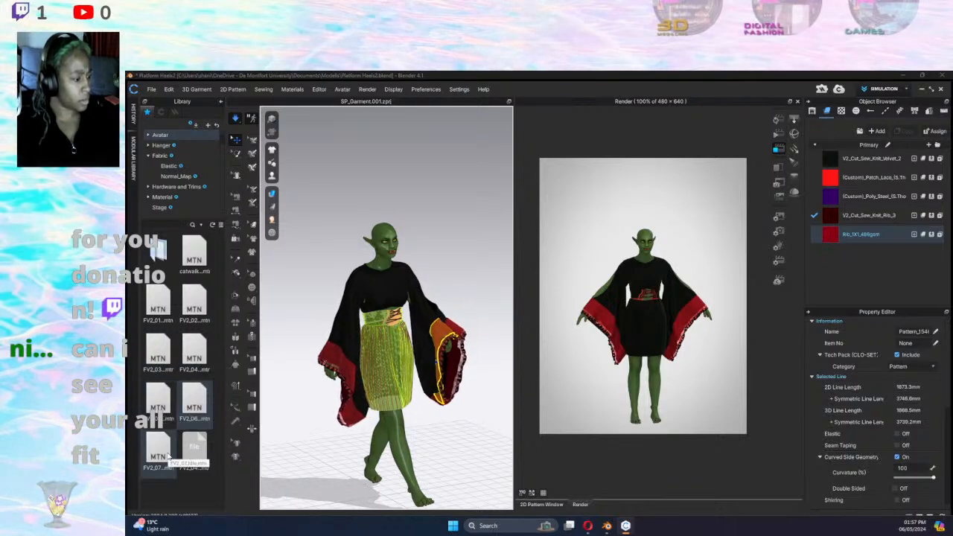
Load the FV2_04 motion onto the avatar and play it with the garment simulating.
left_click(198, 360)
left_click_drag(197, 360, 392, 294)
left_click(575, 317)
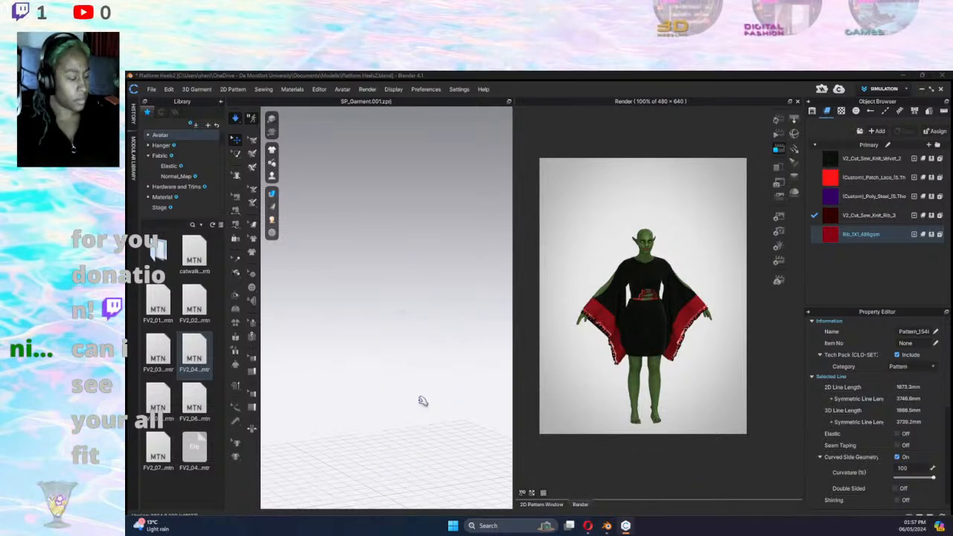
scroll(435, 398, "down", 4)
scroll(433, 390, "down", 2)
right_click_drag(432, 391, 417, 375)
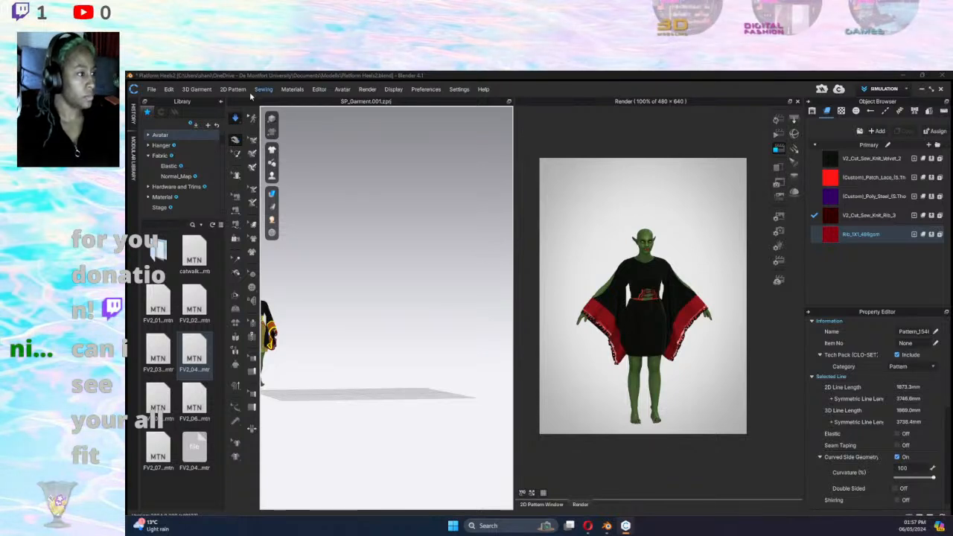
left_click(235, 118)
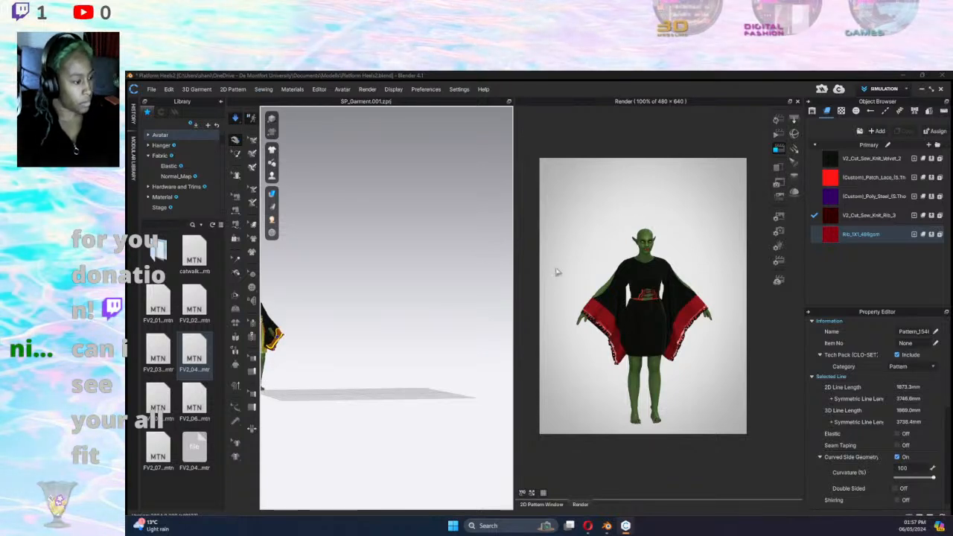
left_click(504, 308)
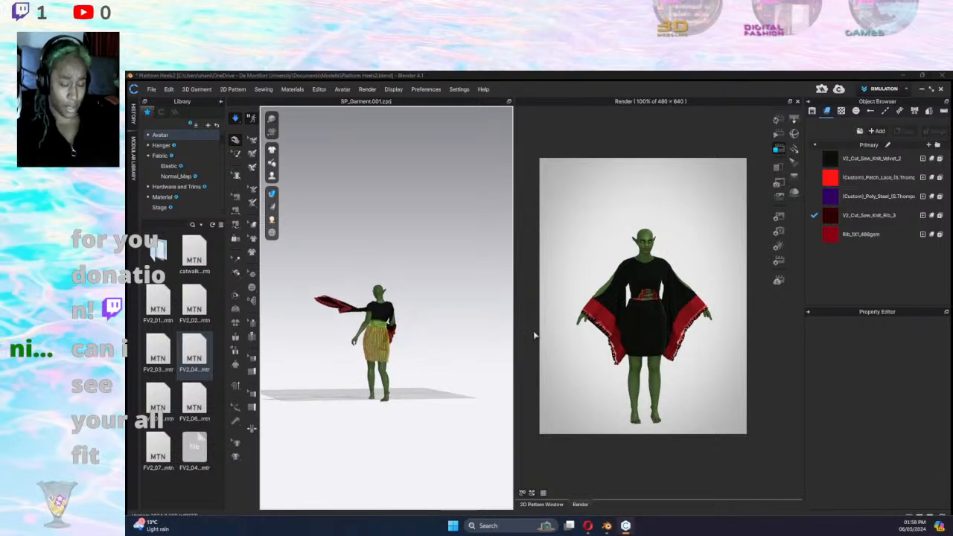
Apply the FV2_Dr pose from the avatar's Pose folder as Pose Only for the full body, maintaining the current shoe pose.
double_click(156, 253)
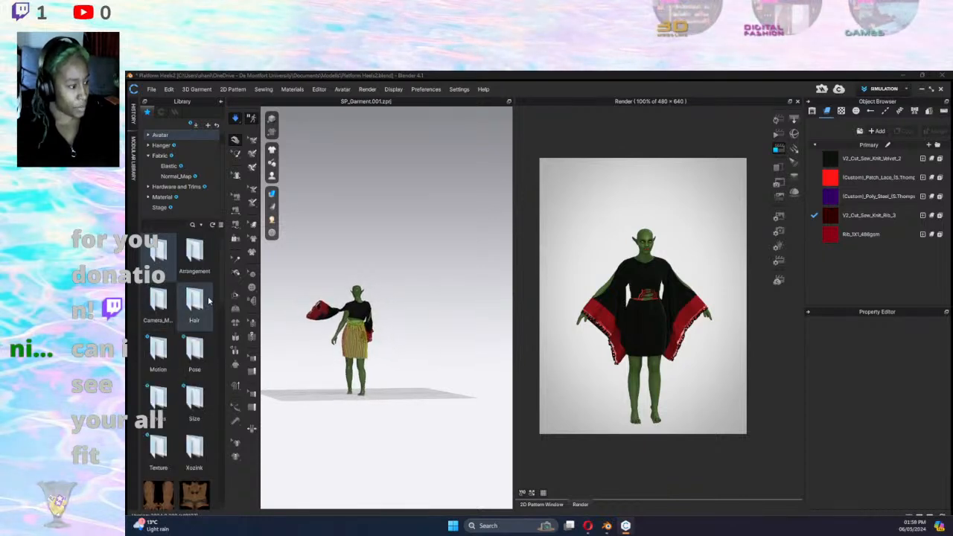
double_click(194, 349)
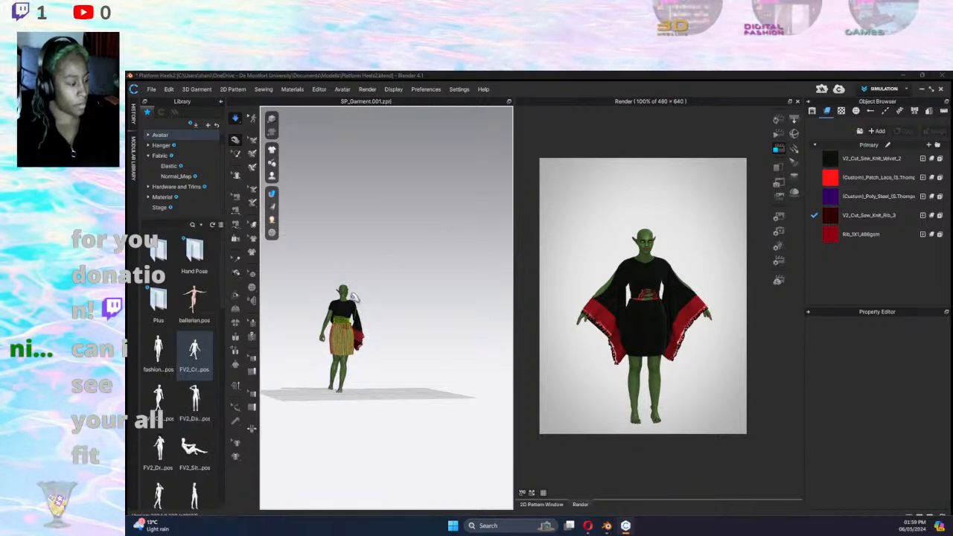
left_click(159, 450)
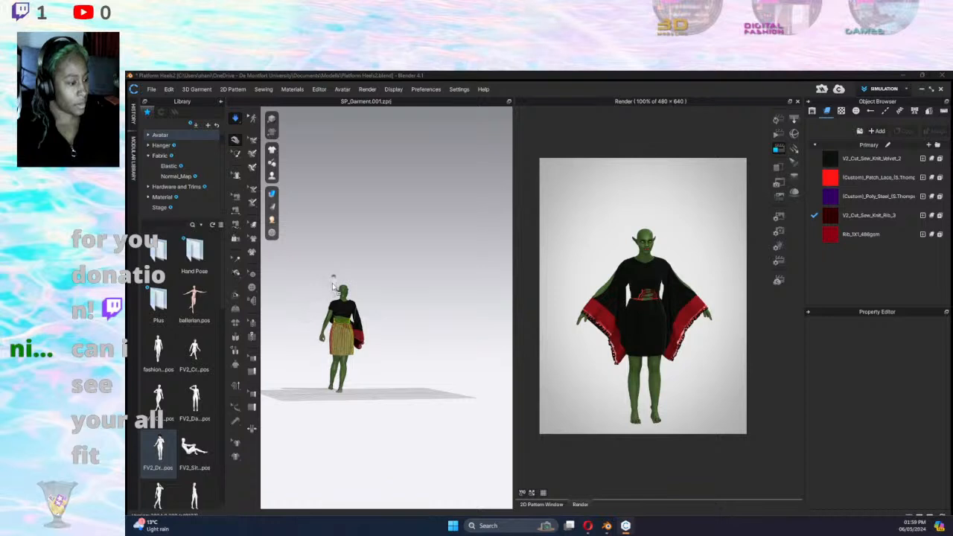
left_click_drag(338, 316, 339, 317)
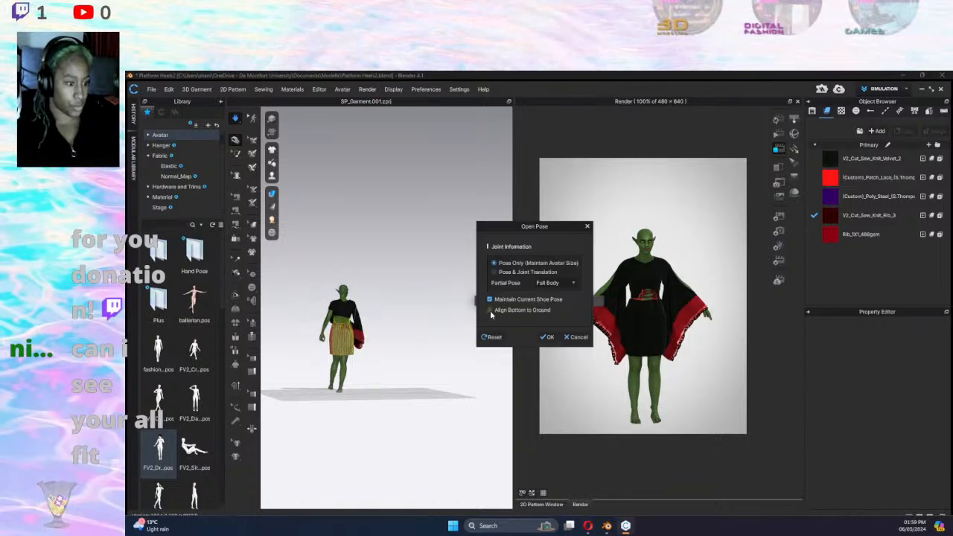
left_click(544, 339)
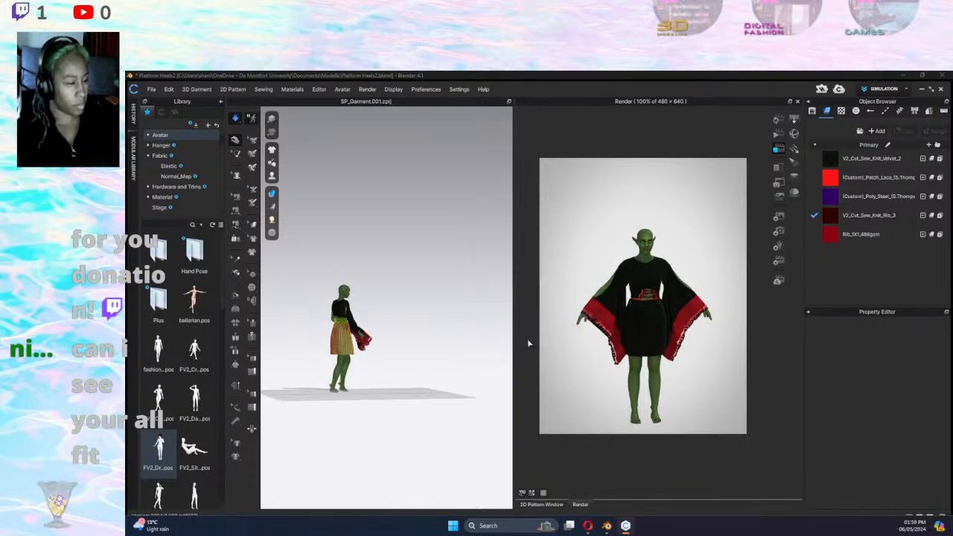